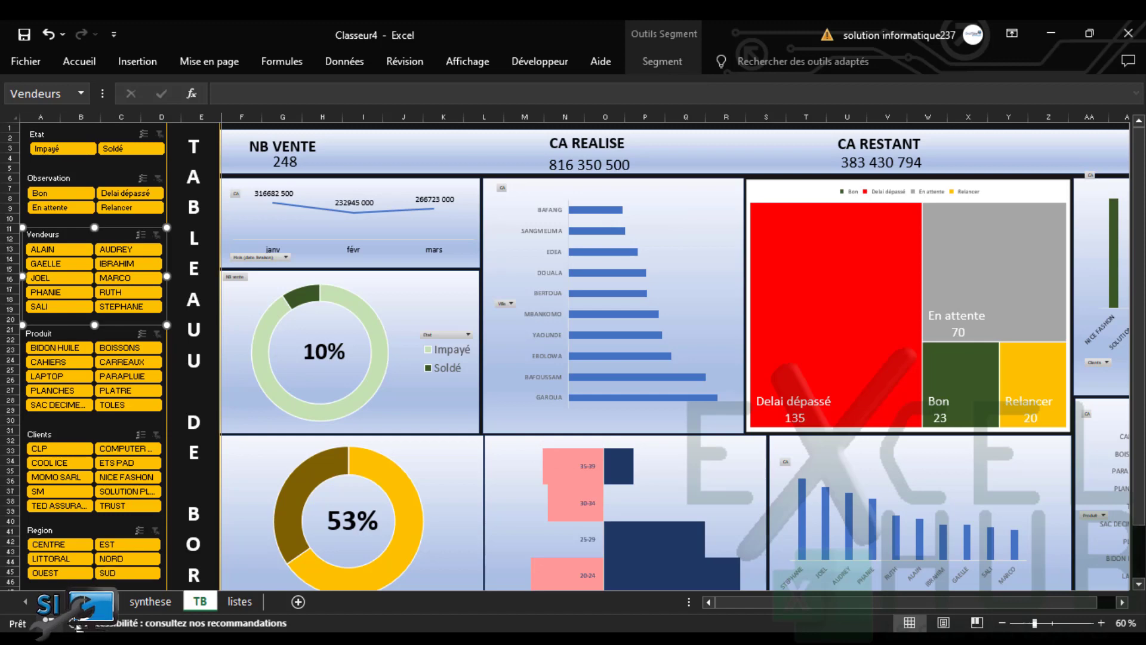
Switch from the TB dashboard to the sales data sheet and select a cell in its table
{"action": "left_click", "coordinate": [90, 602]}
{"action": "left_click", "coordinate": [545, 370]}
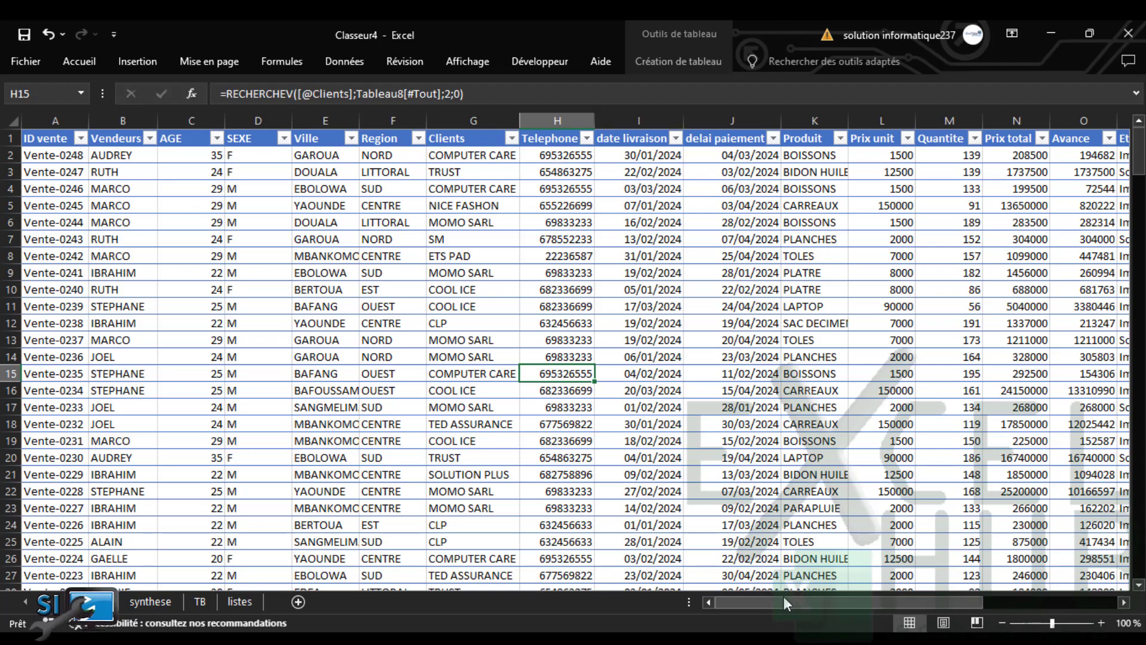
Scroll right to review the Etat, Expire dans and Observation columns, then go to the synthese sheet
{"action": "left_click_drag", "start_coordinate": [786, 602], "coordinate": [863, 609]}
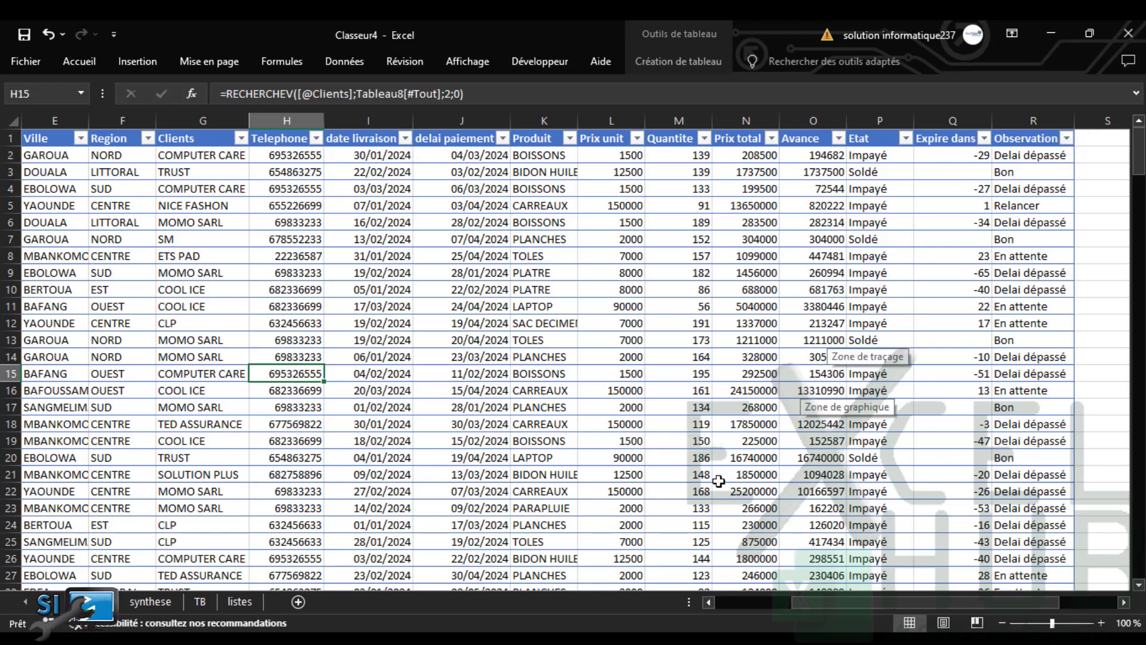
{"action": "left_click", "coordinate": [136, 604]}
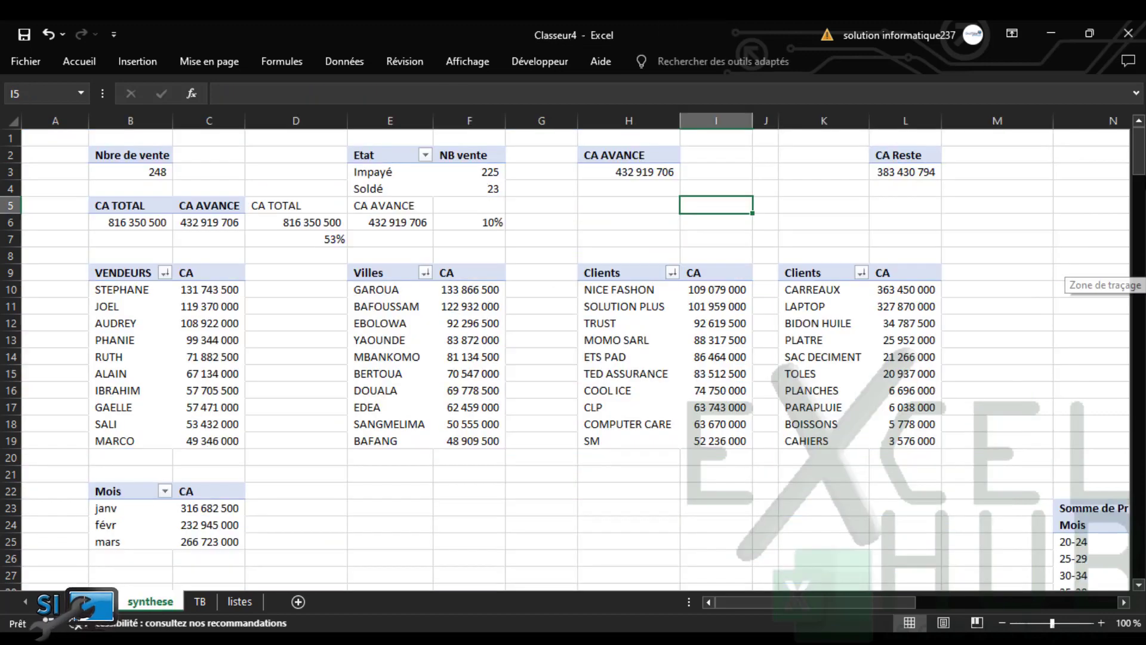
Browse the synthese summary tables, then return to the TB dashboard showing 248 sales
{"action": "left_click_drag", "start_coordinate": [1139, 166], "coordinate": [1139, 123]}
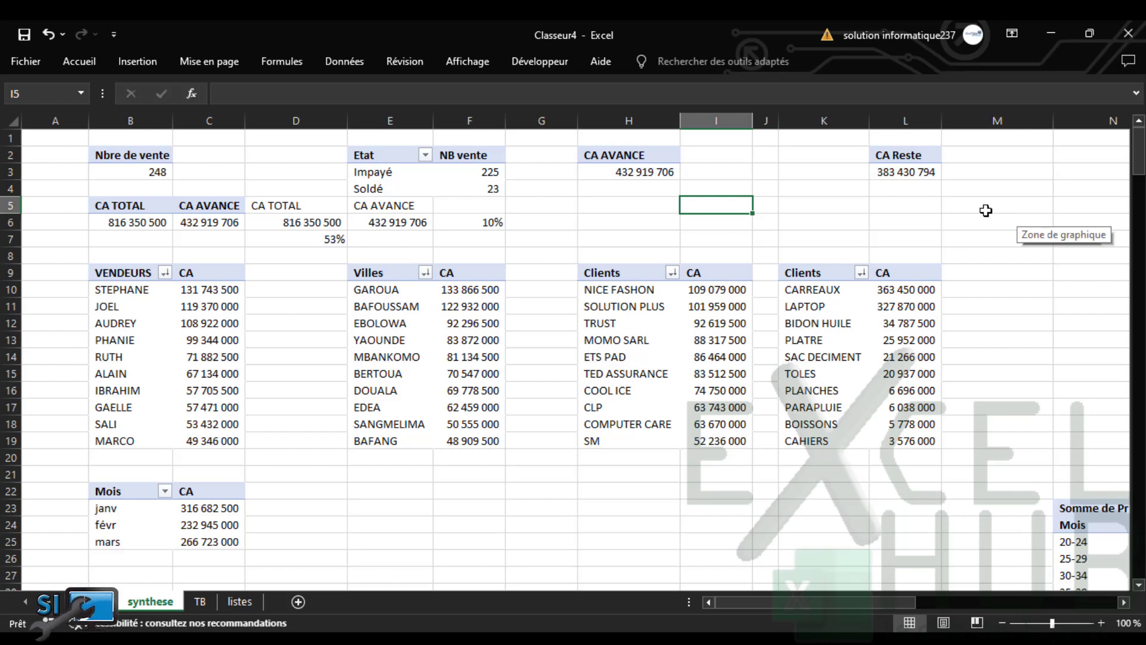
{"action": "left_click", "coordinate": [596, 493]}
{"action": "left_click", "coordinate": [1008, 236]}
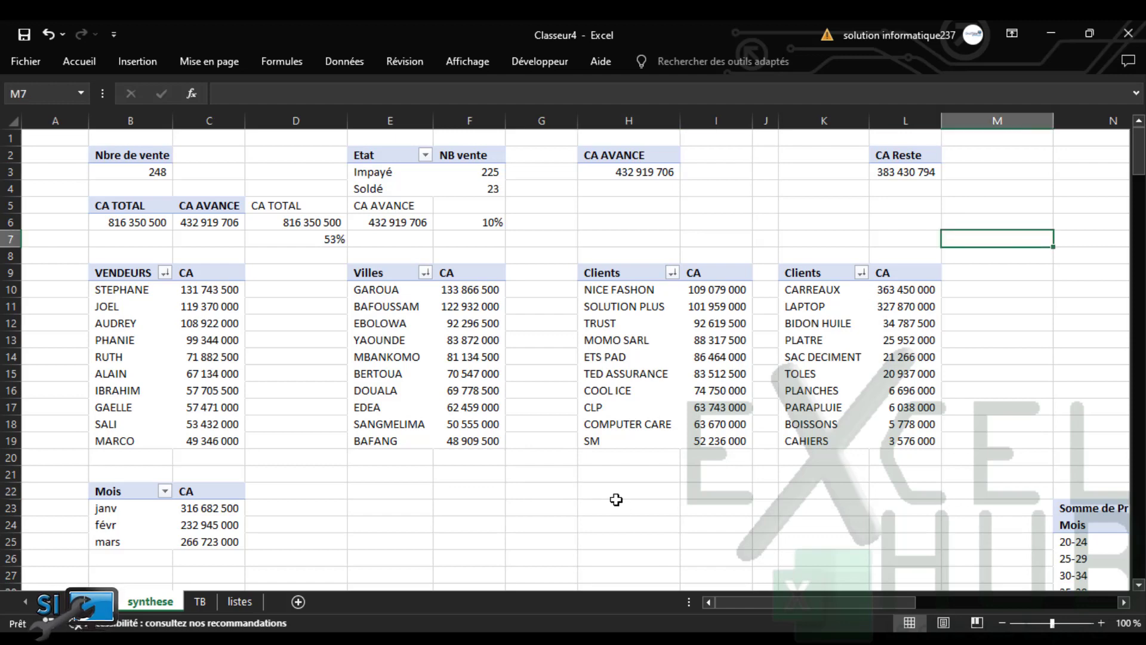
{"action": "left_click", "coordinate": [200, 600]}
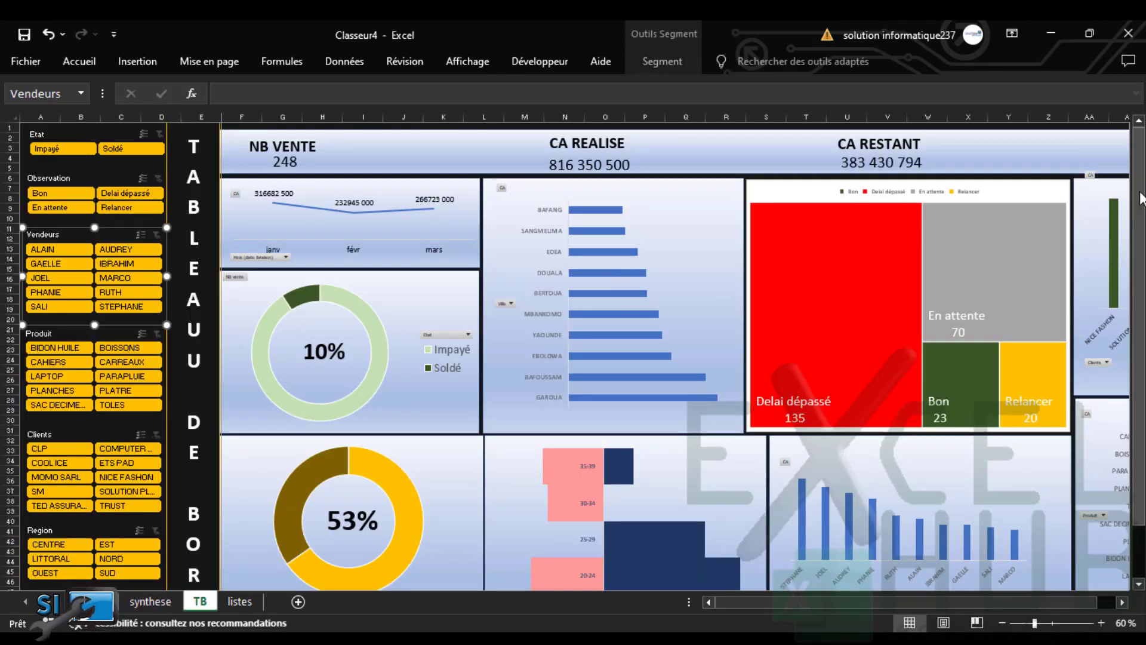
Review the dashboard observation chart (135 Delai dépassé, 70 En attente), then switch to the sales data sheet
{"action": "left_click_drag", "start_coordinate": [1140, 192], "coordinate": [1134, 82]}
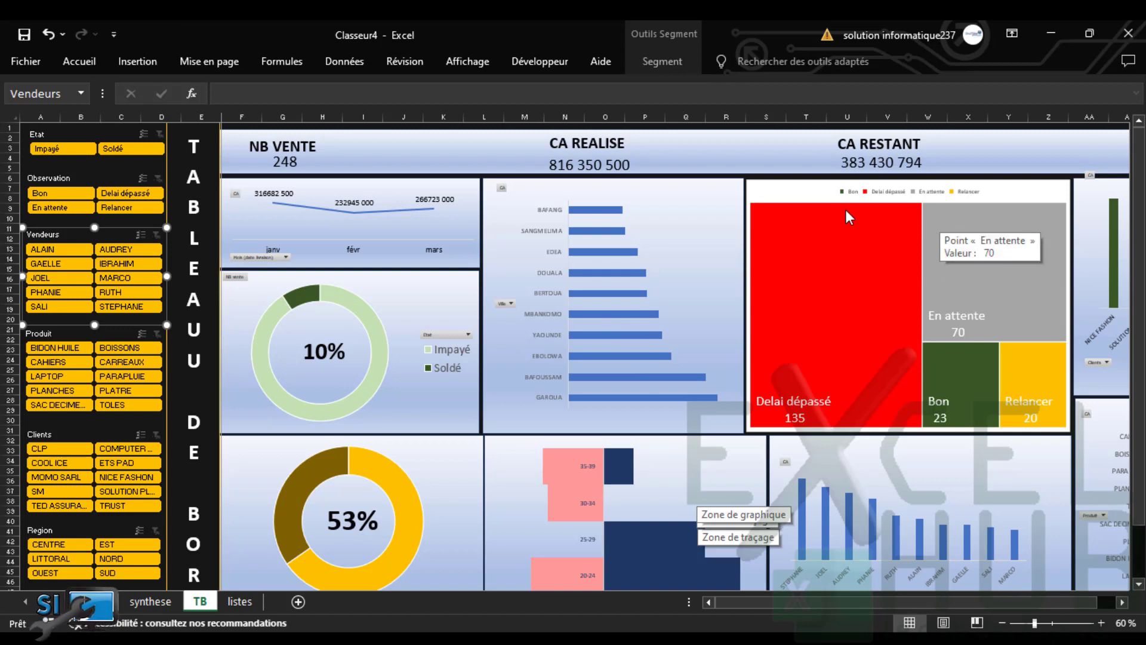
{"action": "mouse_move", "coordinate": [796, 263]}
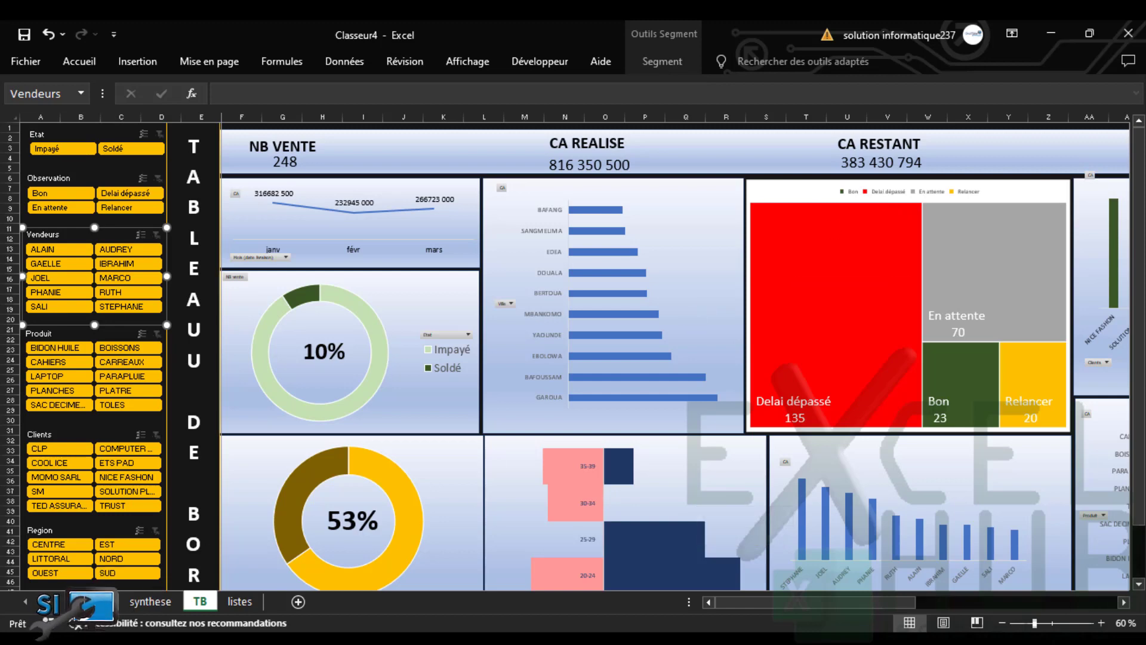
{"action": "left_click", "coordinate": [128, 602]}
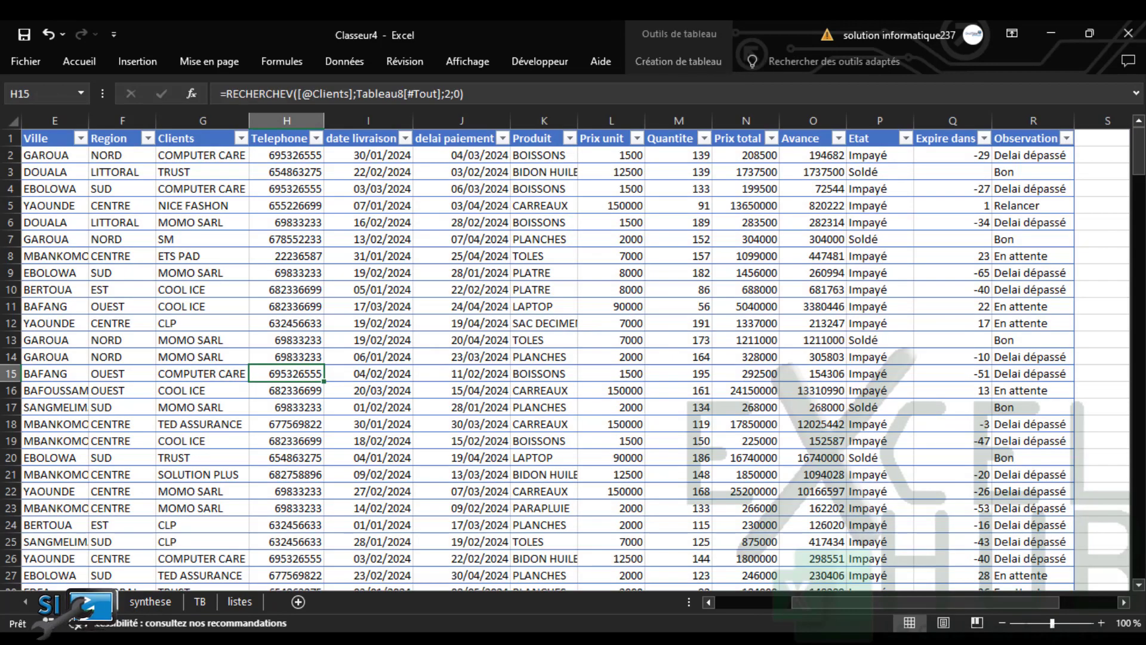
Return to the TB dashboard sheet from the sales data table
{"action": "left_click", "coordinate": [199, 603]}
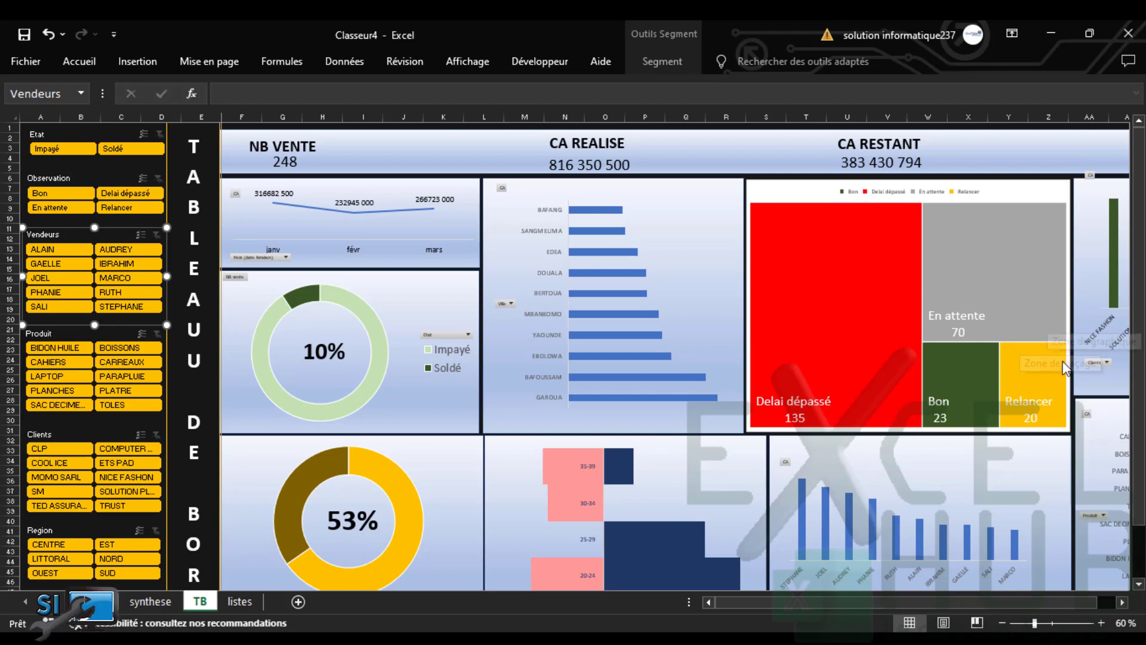
{"action": "left_click_drag", "start_coordinate": [1140, 336], "coordinate": [1140, 367]}
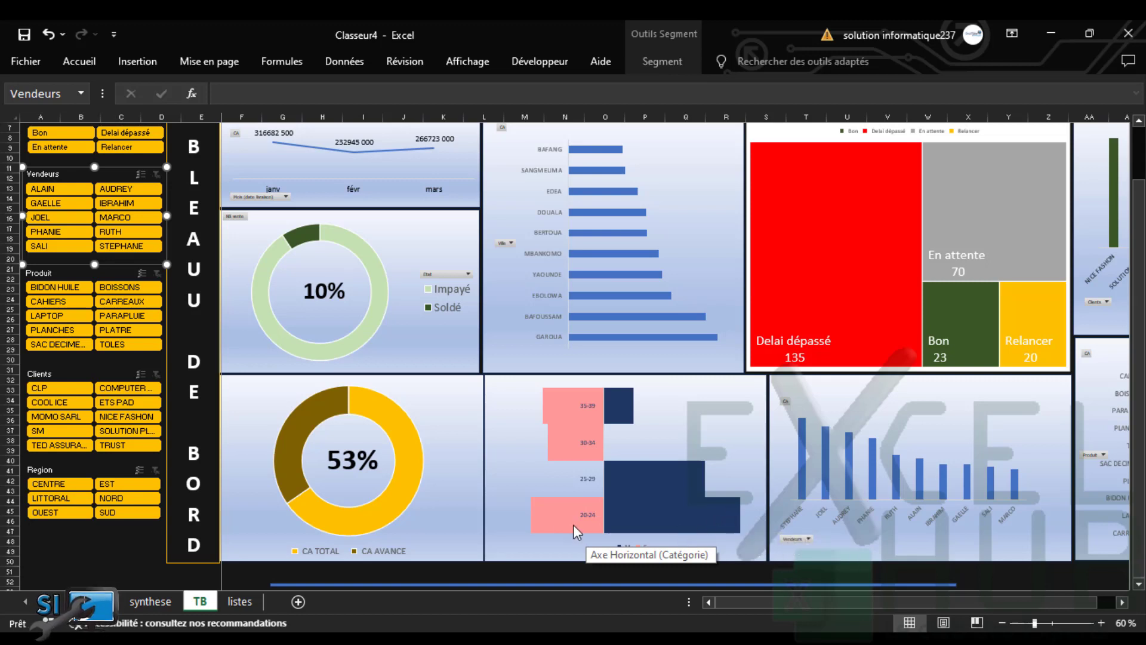
{"action": "mouse_move", "coordinate": [572, 528]}
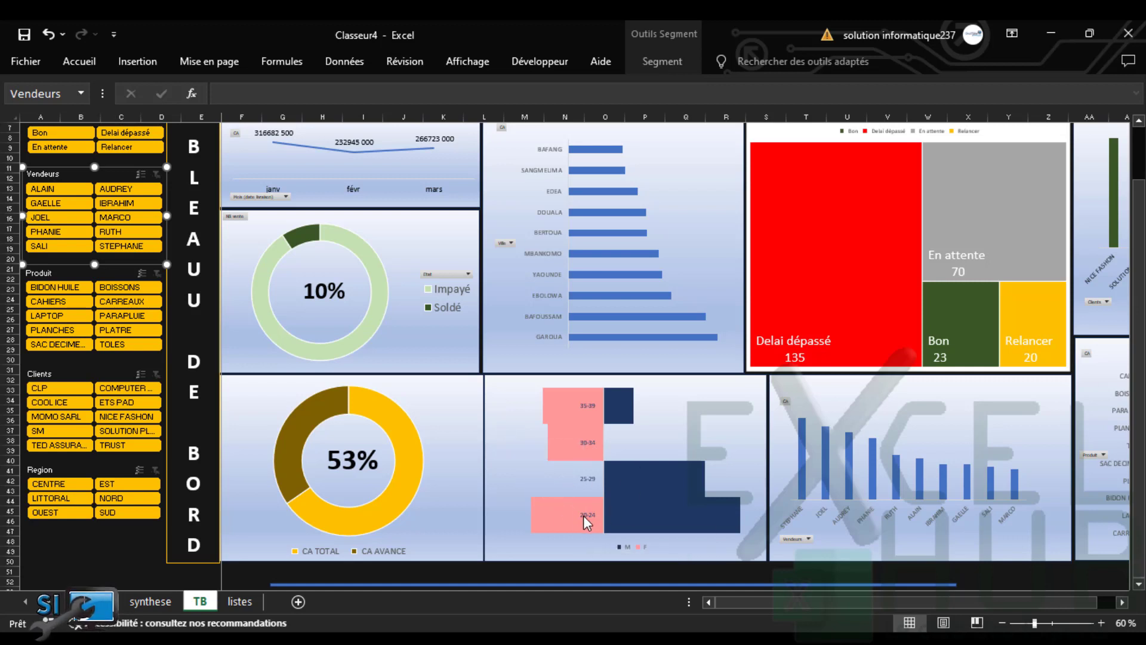
{"action": "mouse_move", "coordinate": [638, 522]}
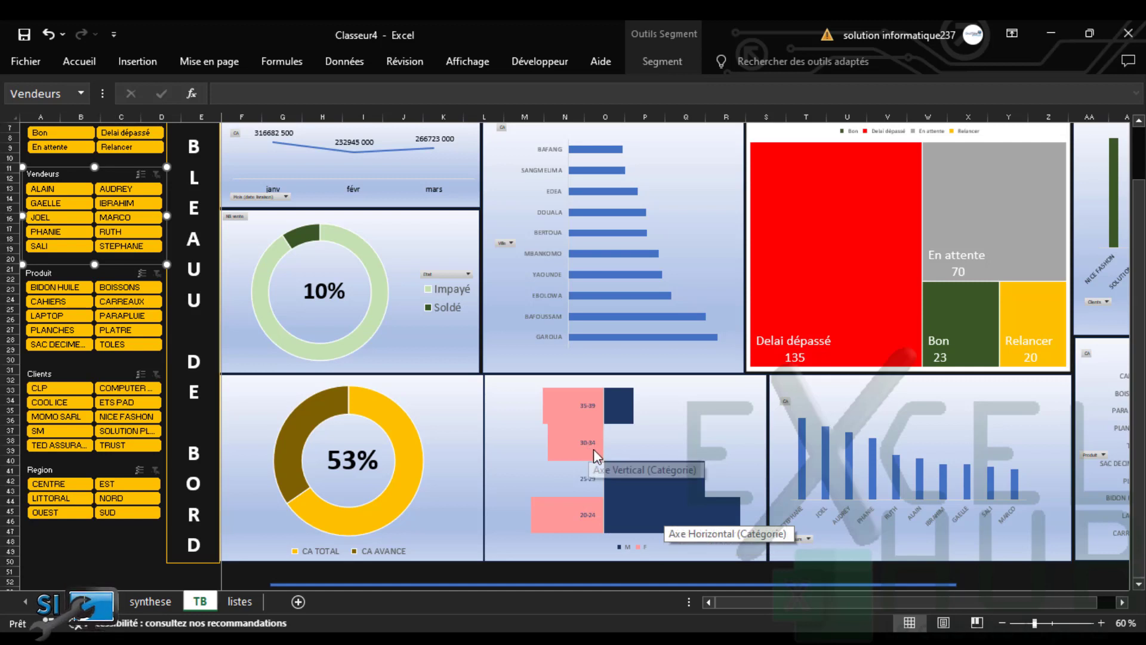
{"action": "mouse_move", "coordinate": [595, 453]}
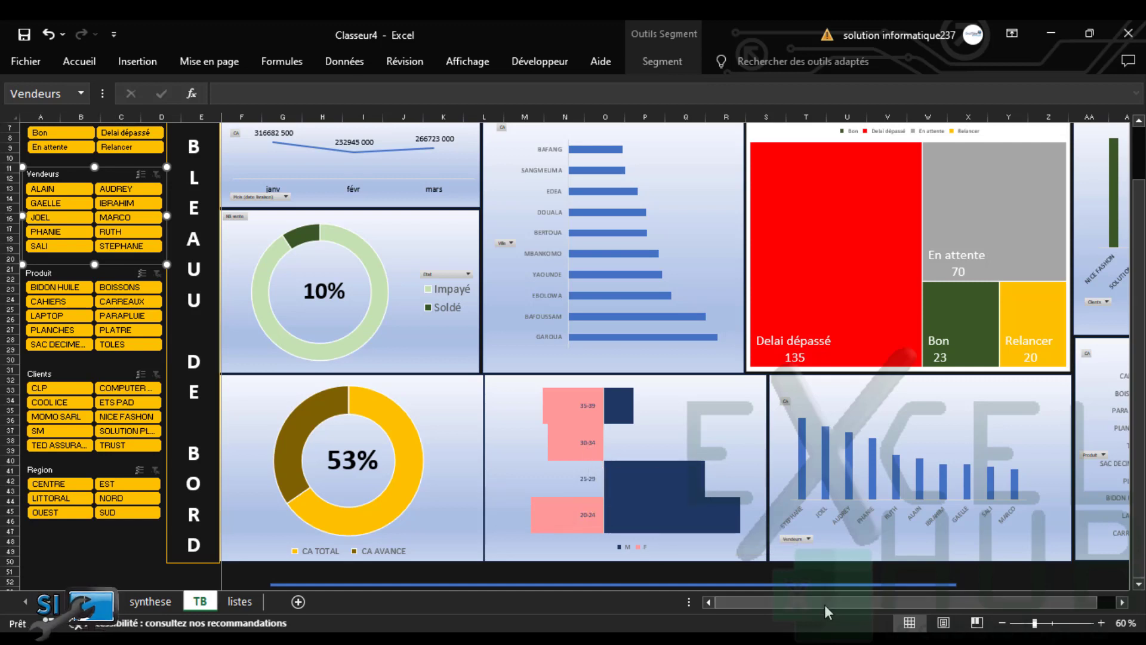
{"action": "left_click_drag", "start_coordinate": [826, 602], "coordinate": [842, 603]}
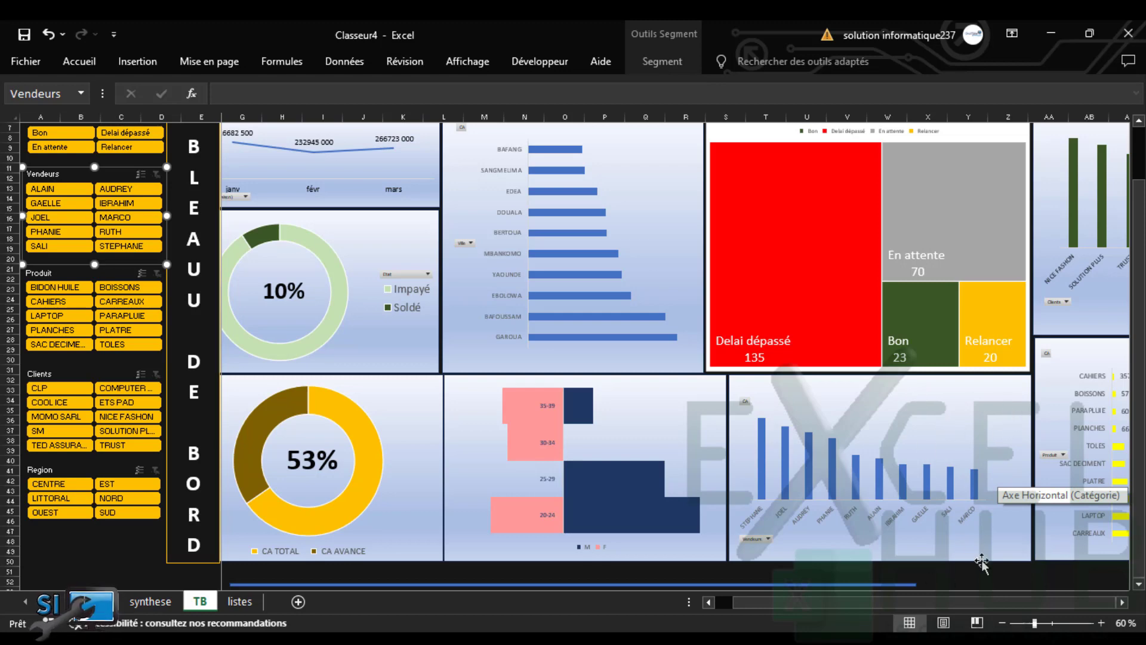
{"action": "left_click", "coordinate": [1123, 603]}
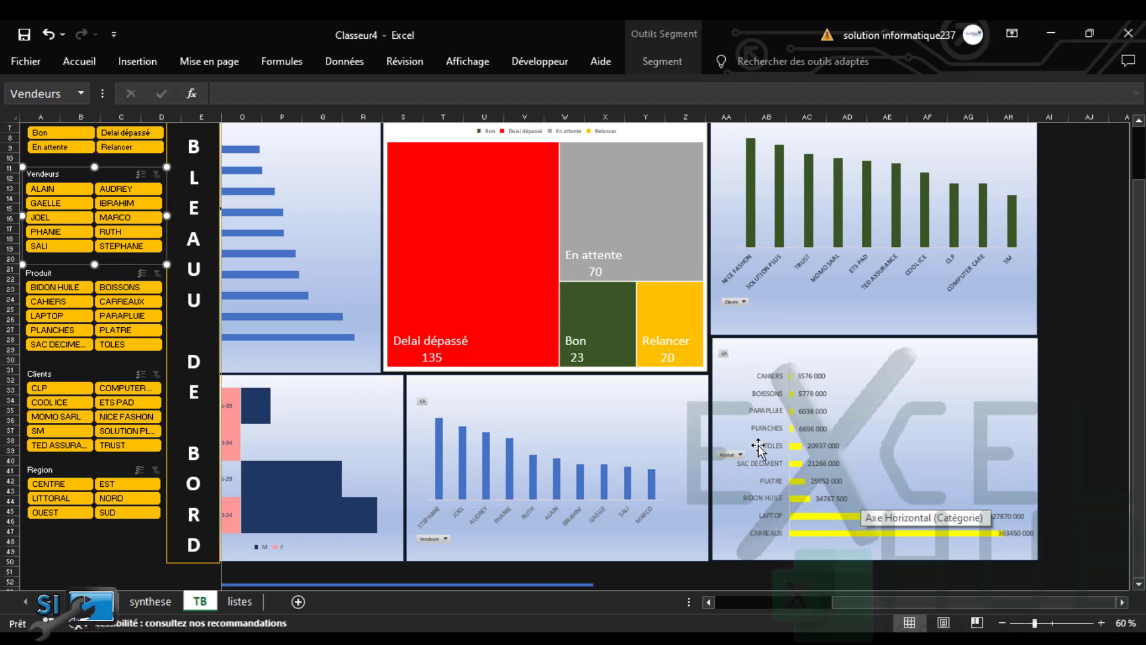
{"action": "scroll", "coordinate": [1031, 182], "scroll_direction": "up", "scroll_amount": 2}
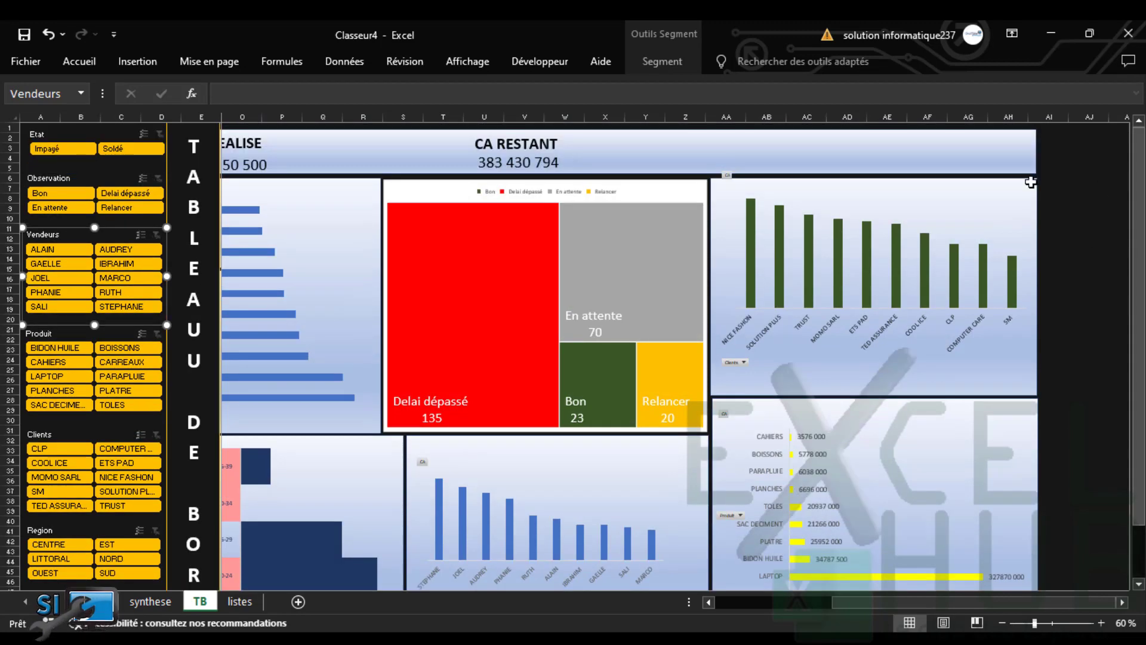
{"action": "left_click_drag", "start_coordinate": [955, 603], "coordinate": [730, 612]}
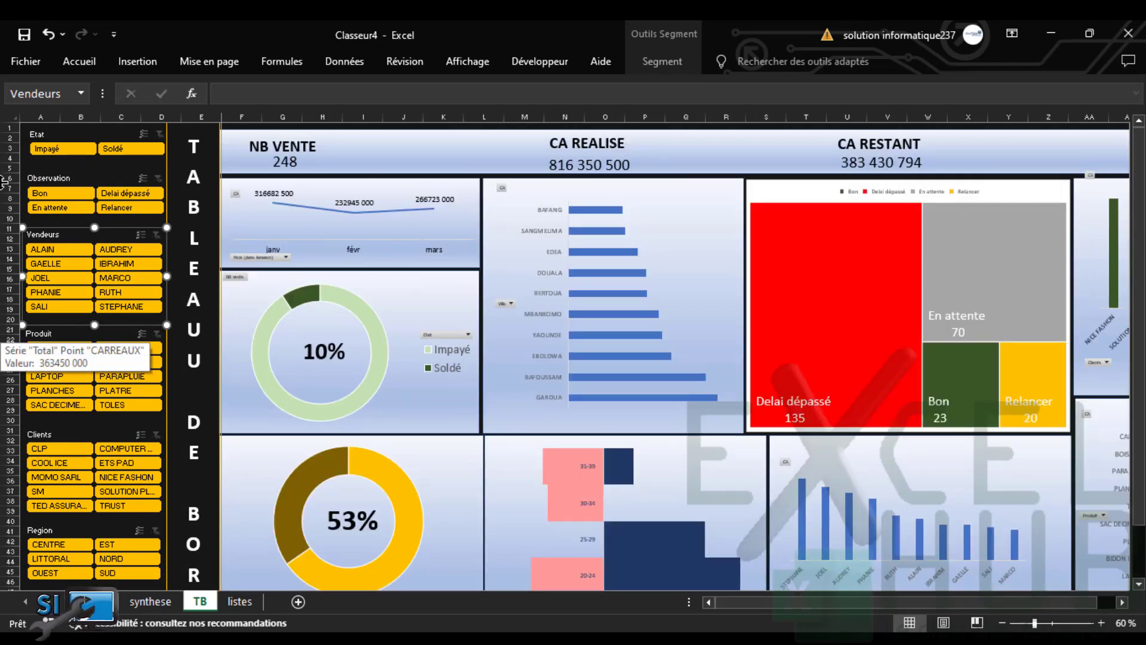
{"action": "left_click", "coordinate": [63, 146]}
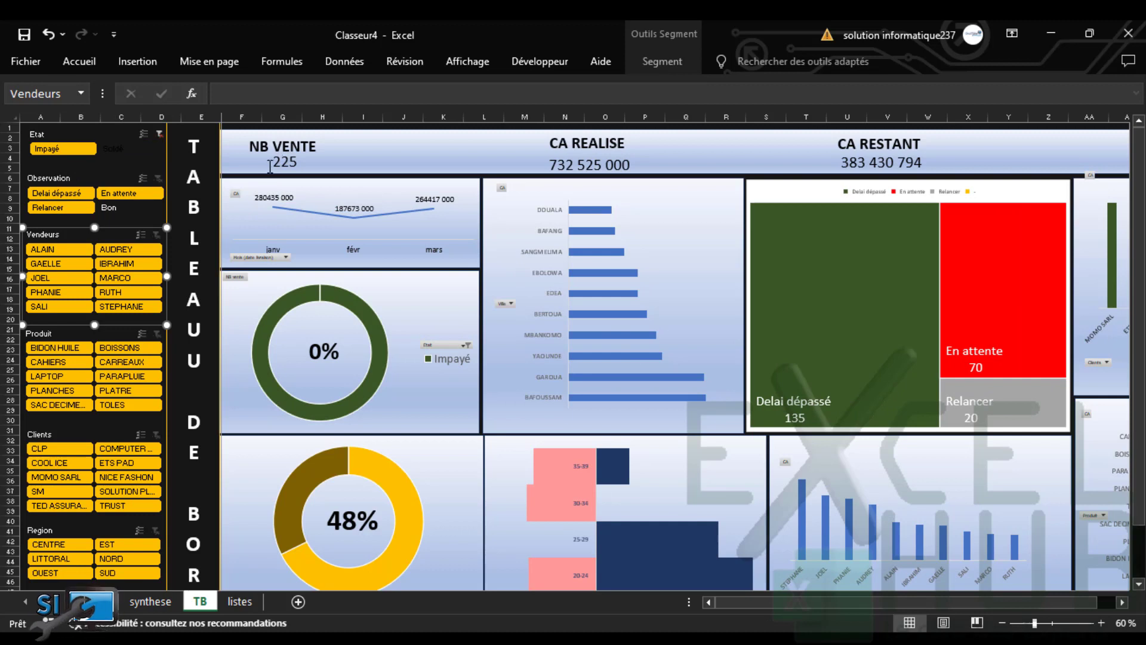
{"action": "left_click", "coordinate": [159, 133]}
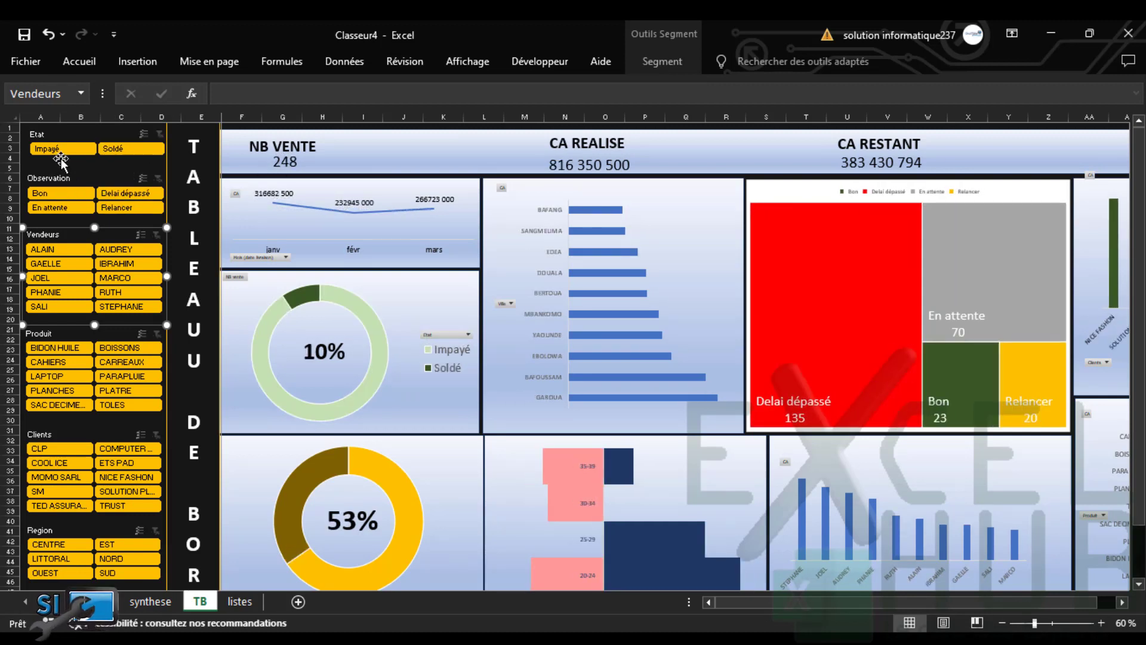
{"action": "left_click", "coordinate": [68, 149]}
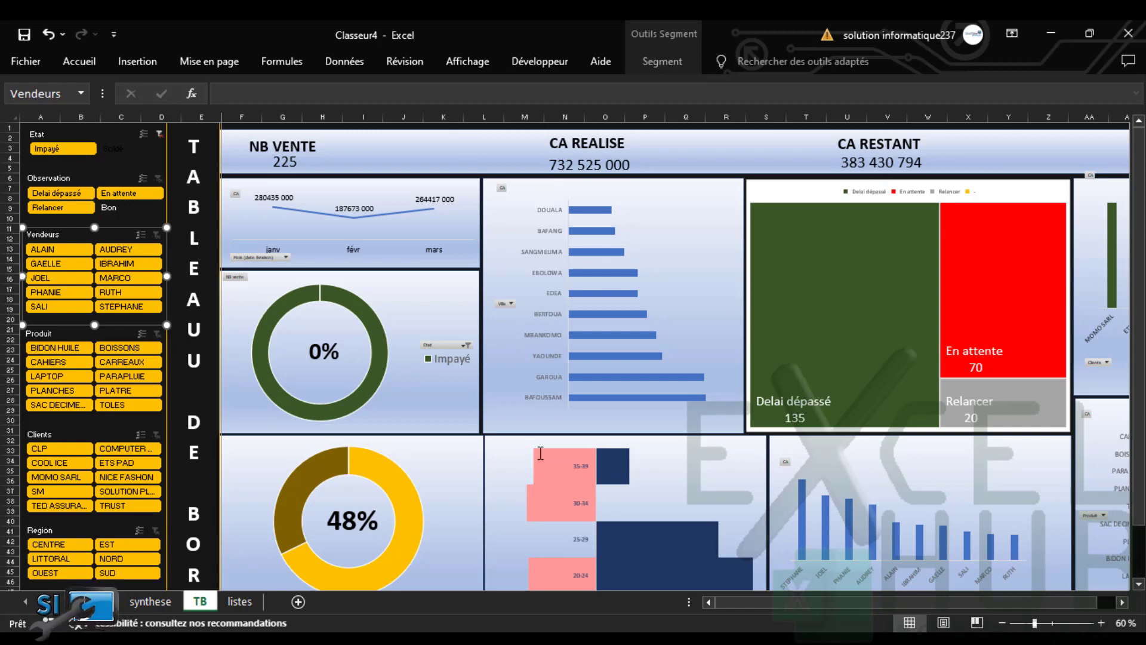
{"action": "left_click_drag", "start_coordinate": [1137, 351], "coordinate": [1137, 416]}
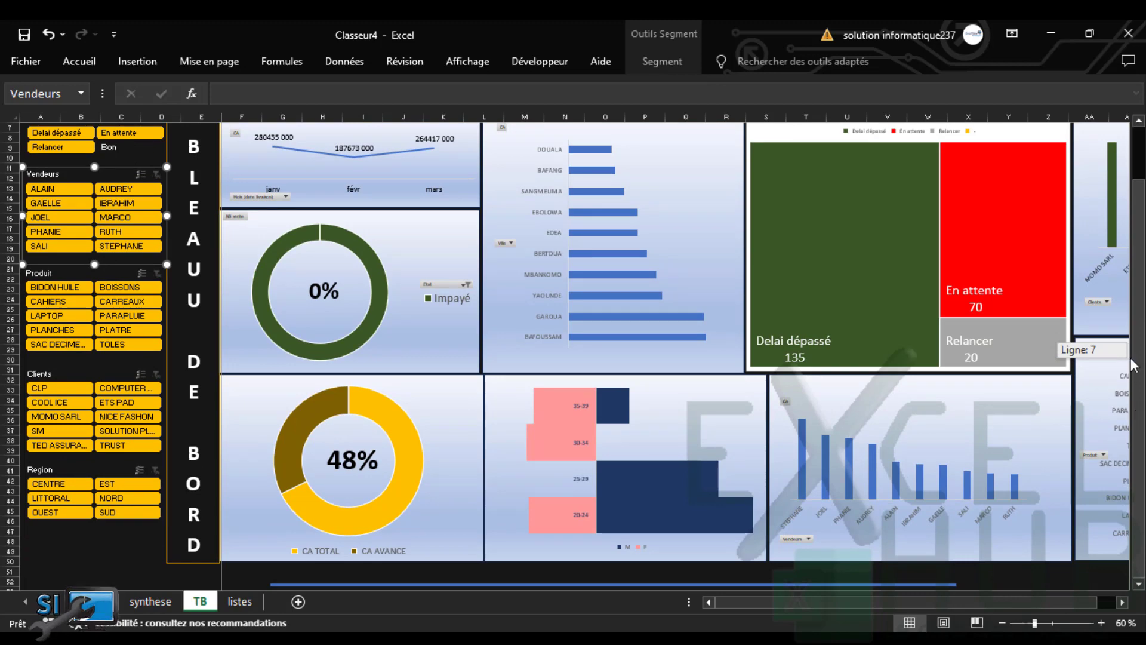
{"action": "left_click_drag", "start_coordinate": [1133, 366], "coordinate": [1134, 349]}
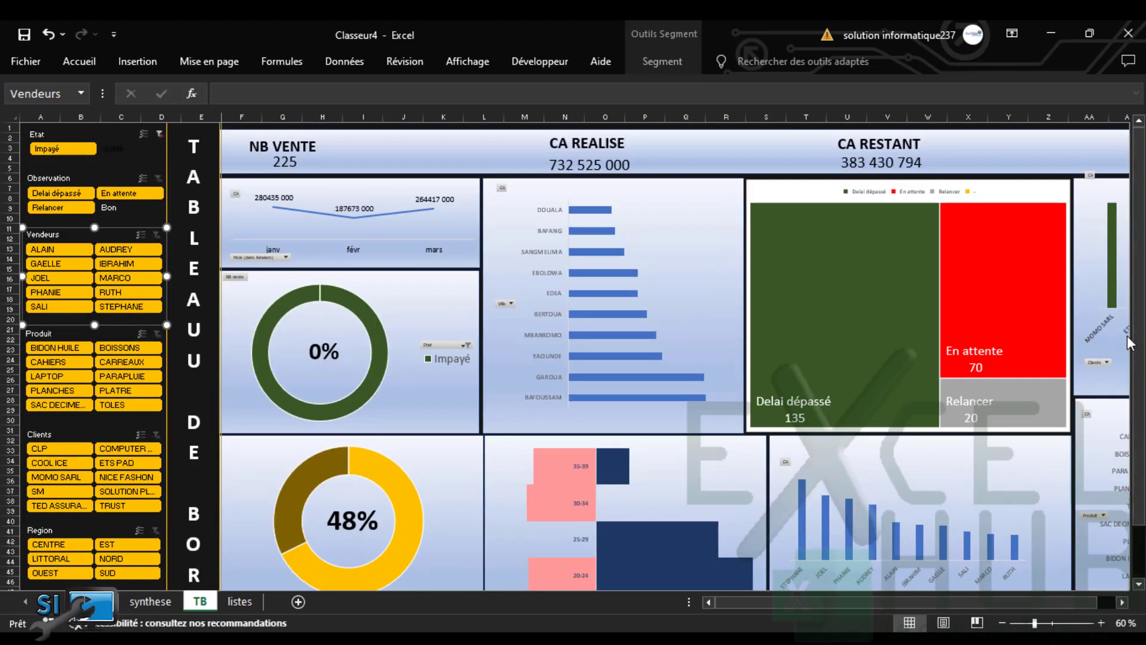
{"action": "left_click", "coordinate": [159, 134]}
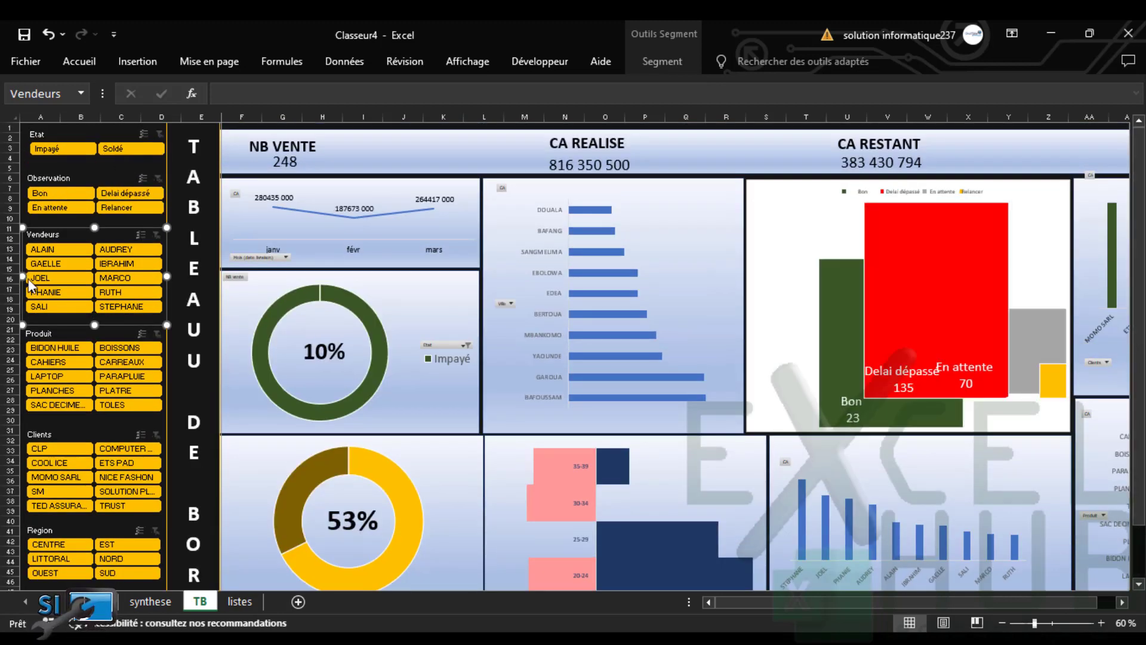
{"action": "left_click", "coordinate": [62, 153]}
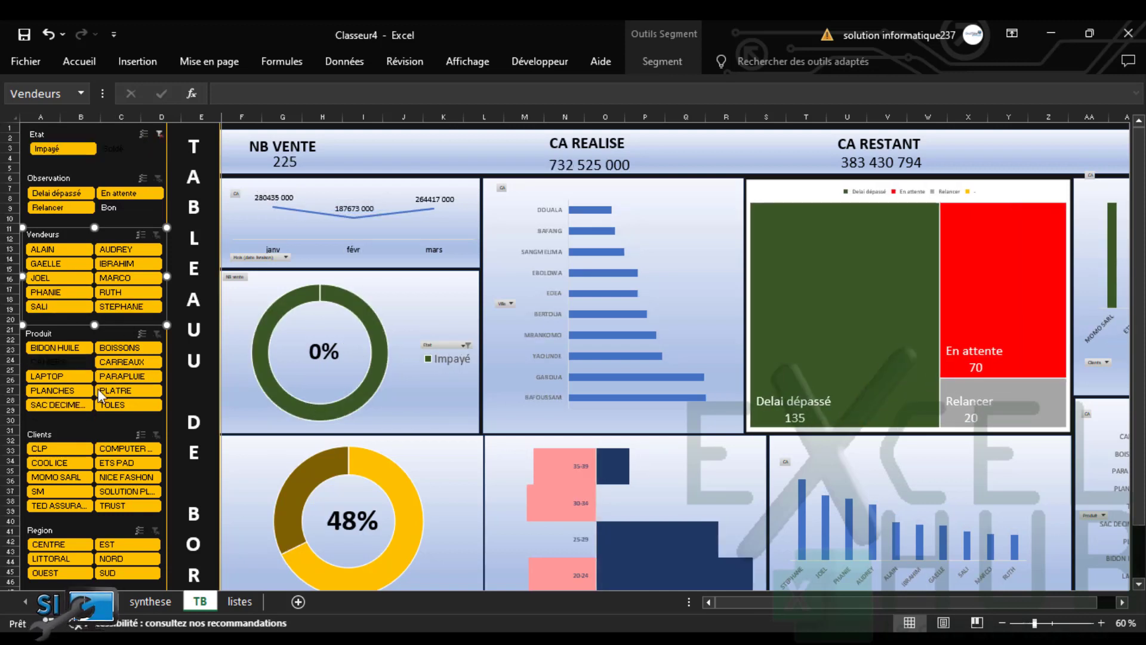
{"action": "left_click", "coordinate": [53, 463]}
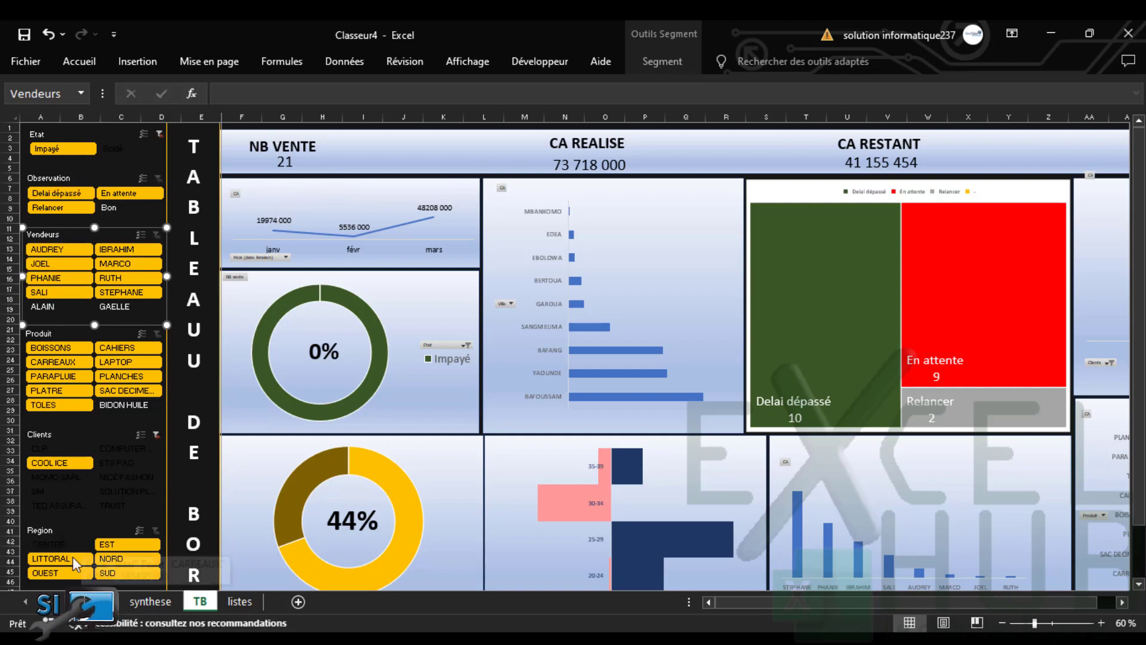
{"action": "left_click", "coordinate": [159, 136]}
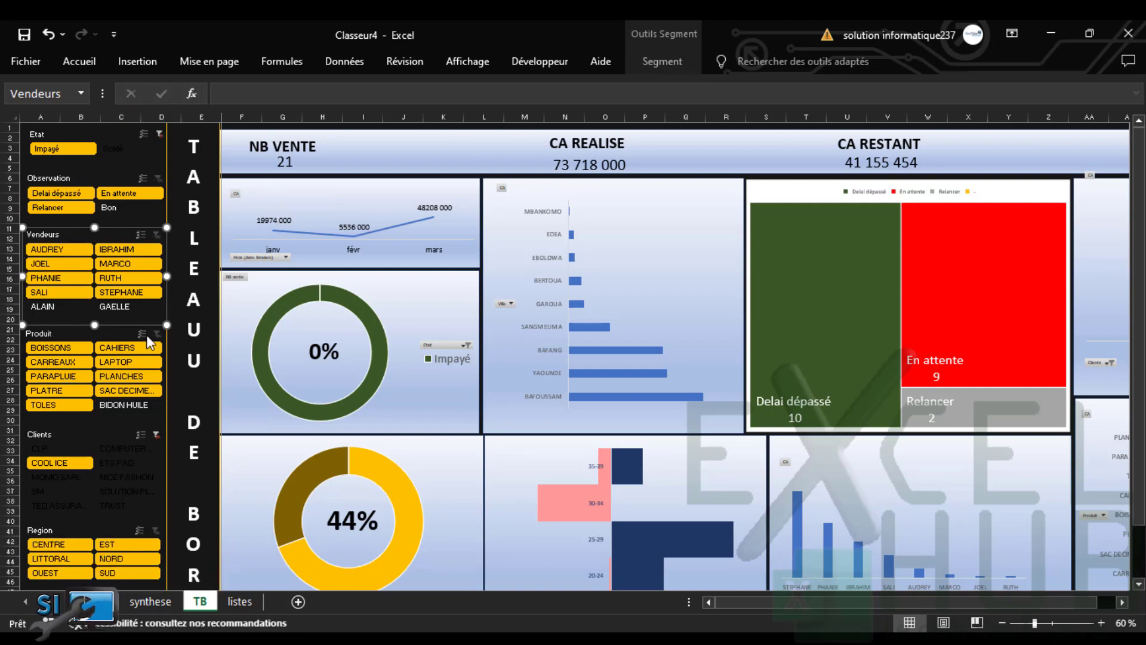
{"action": "left_click", "coordinate": [155, 434]}
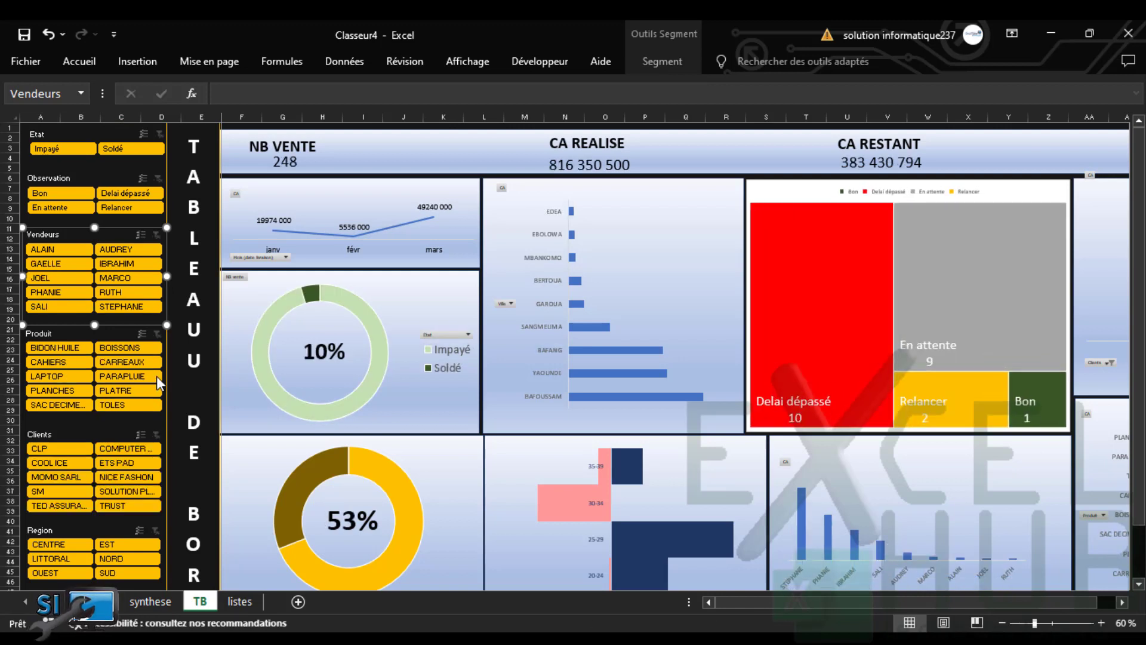
{"action": "left_click", "coordinate": [59, 206]}
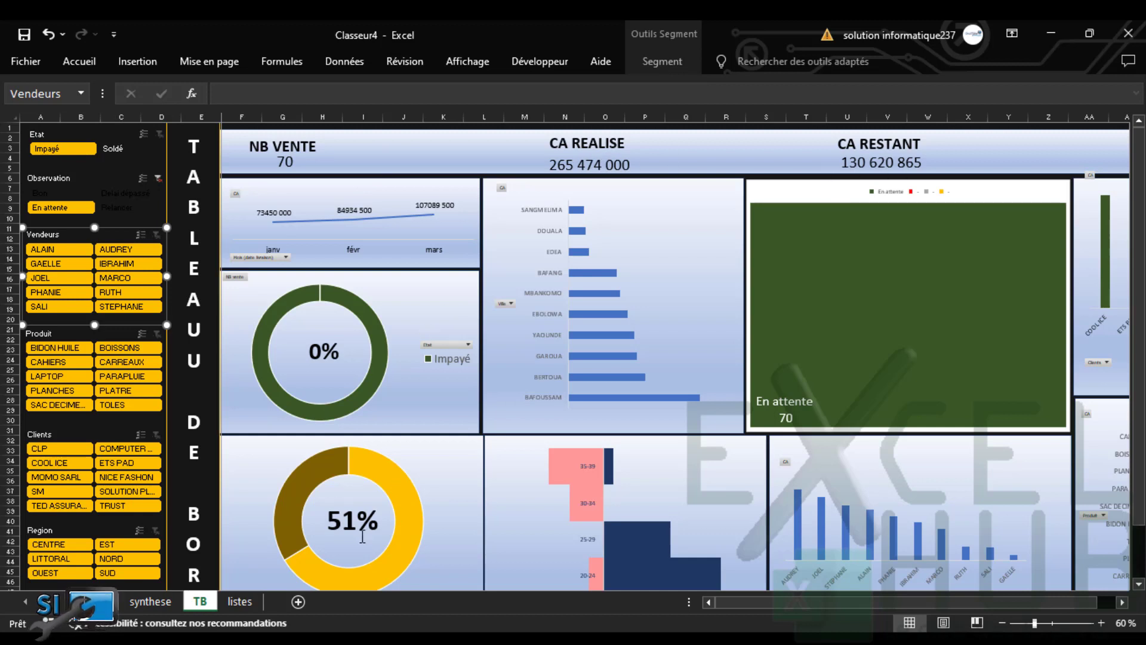
{"action": "left_click_drag", "start_coordinate": [1139, 382], "coordinate": [1139, 388]}
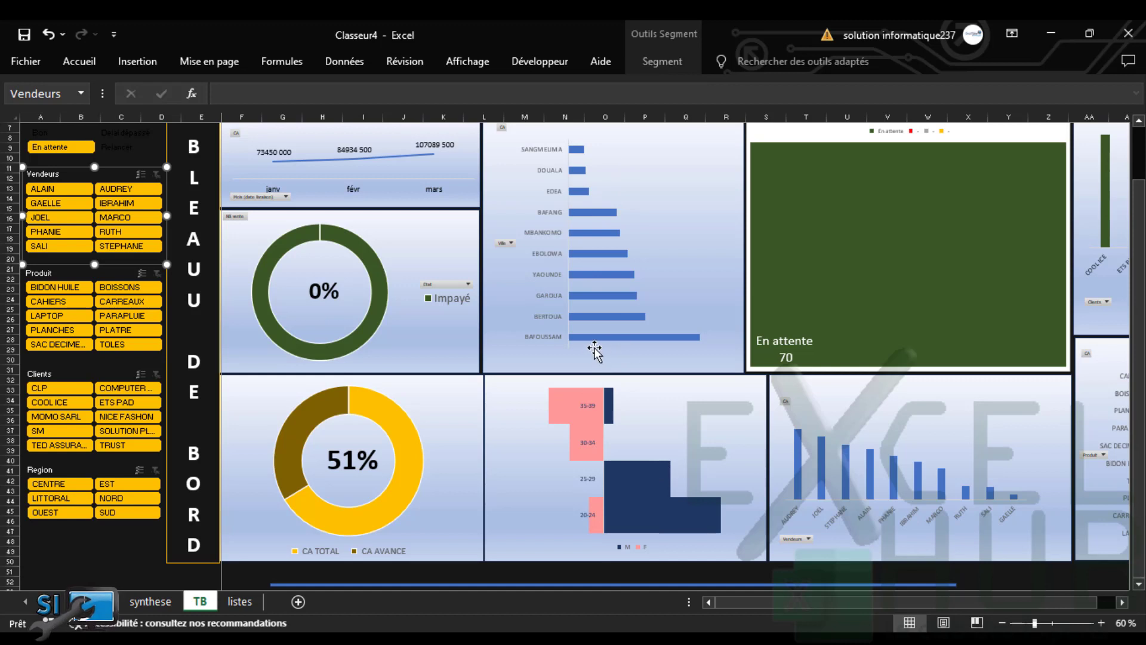
{"action": "mouse_move", "coordinate": [627, 339]}
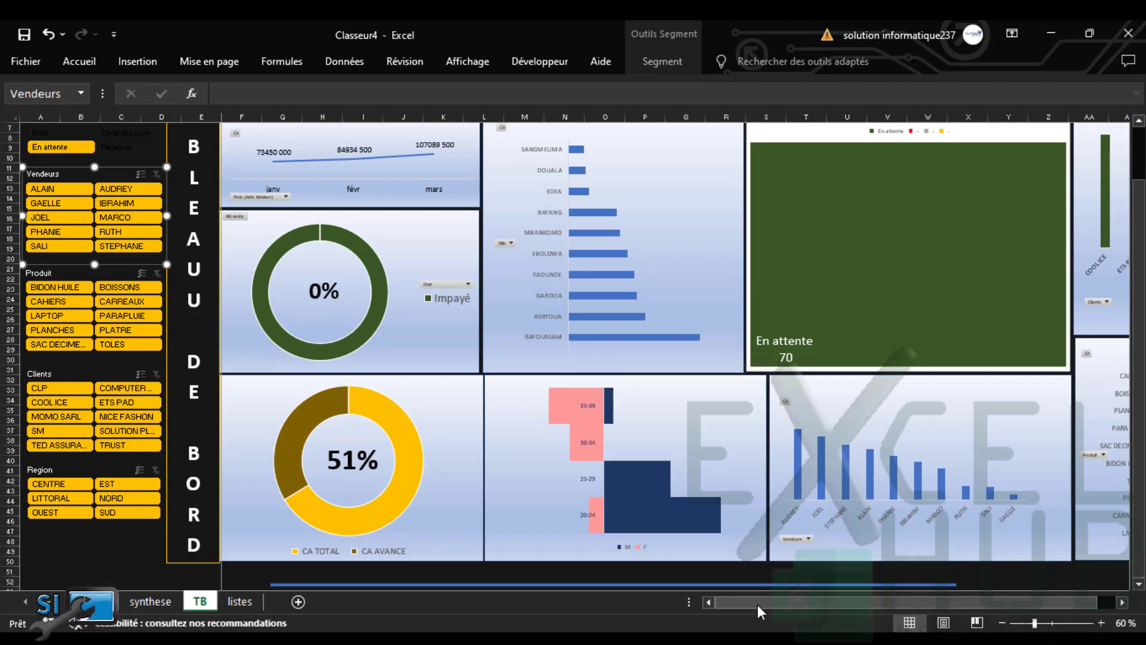
{"action": "left_click_drag", "start_coordinate": [758, 604], "coordinate": [890, 600]}
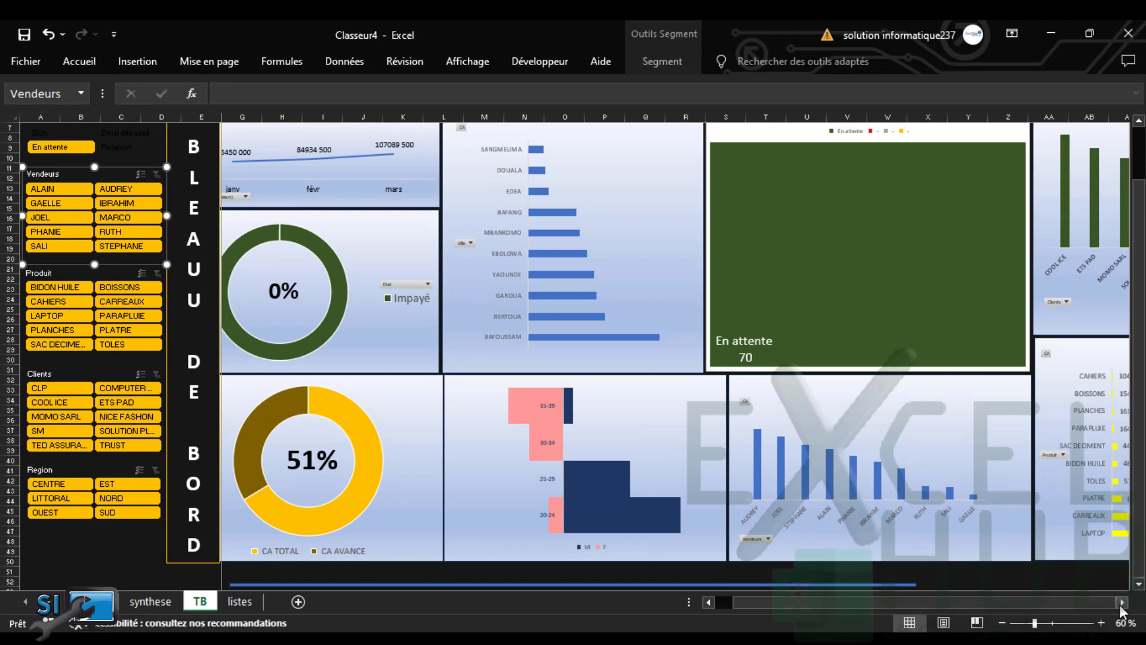
{"action": "left_click_drag", "start_coordinate": [1122, 602], "coordinate": [1122, 602]}
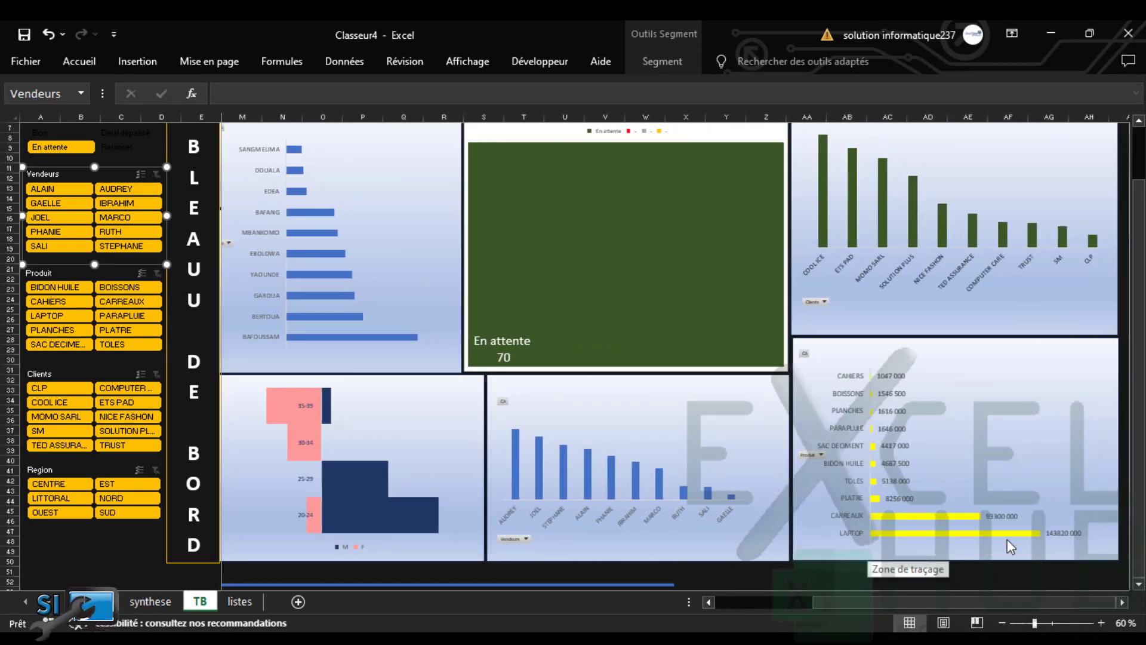
{"action": "mouse_move", "coordinate": [1017, 544]}
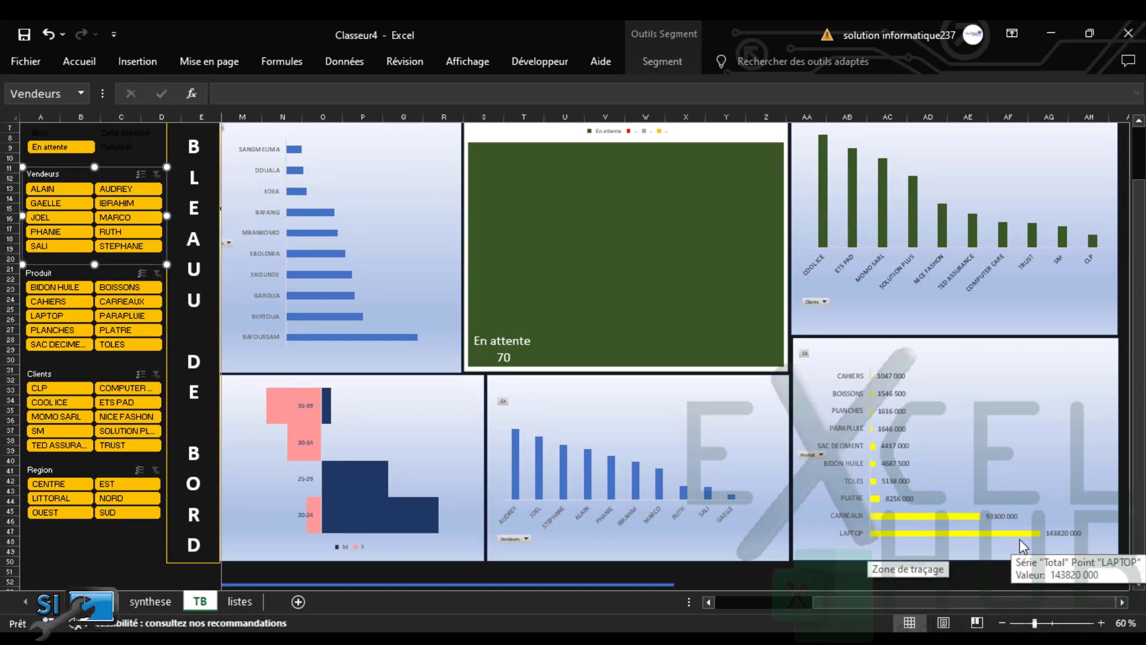
{"action": "left_click_drag", "start_coordinate": [842, 604], "coordinate": [716, 601]}
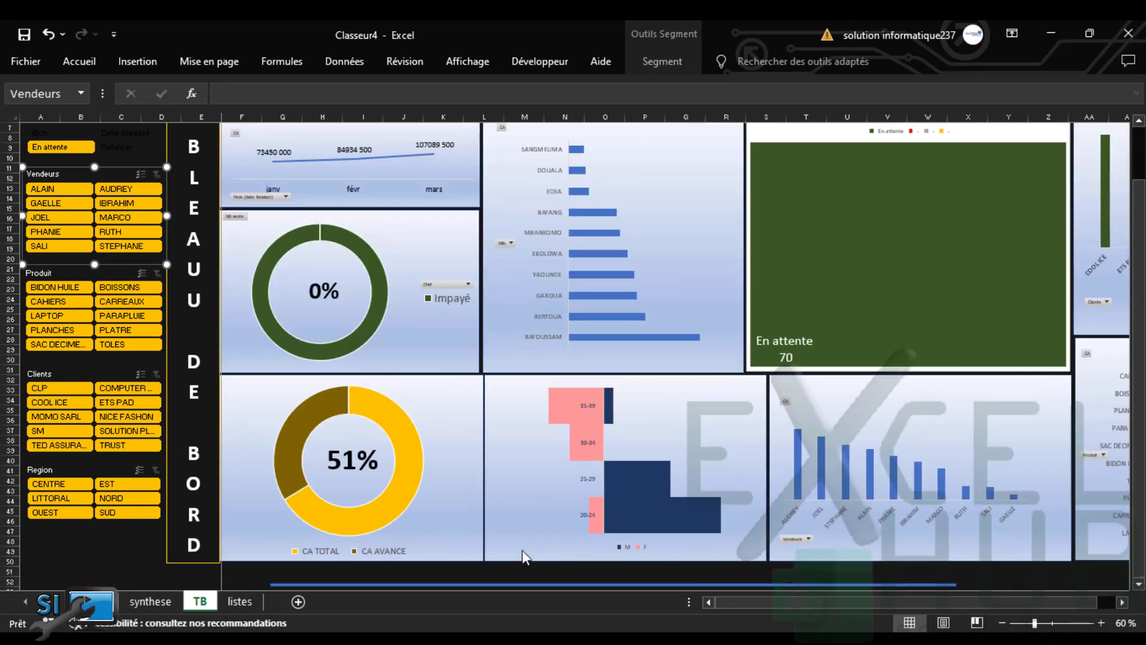
{"action": "left_click_drag", "start_coordinate": [1139, 288], "coordinate": [1138, 230]}
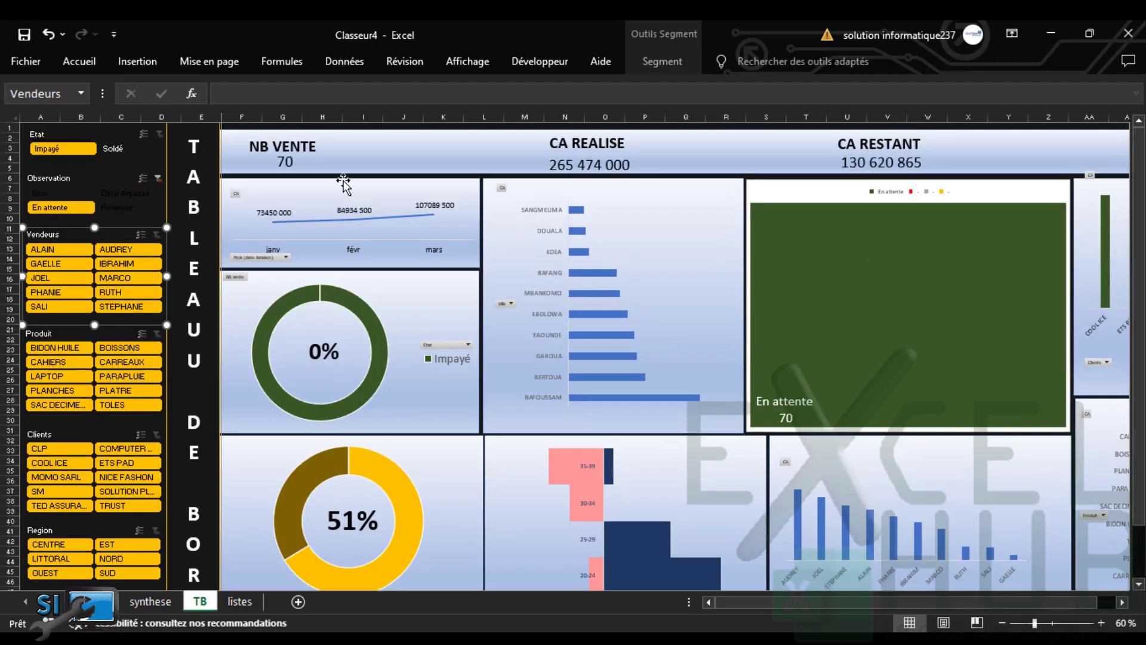
Clear the Etat and Observation slicers, then filter to CENTRE region and Relancer, leaving 7 sales
{"action": "left_click", "coordinate": [158, 177]}
{"action": "left_click", "coordinate": [159, 133]}
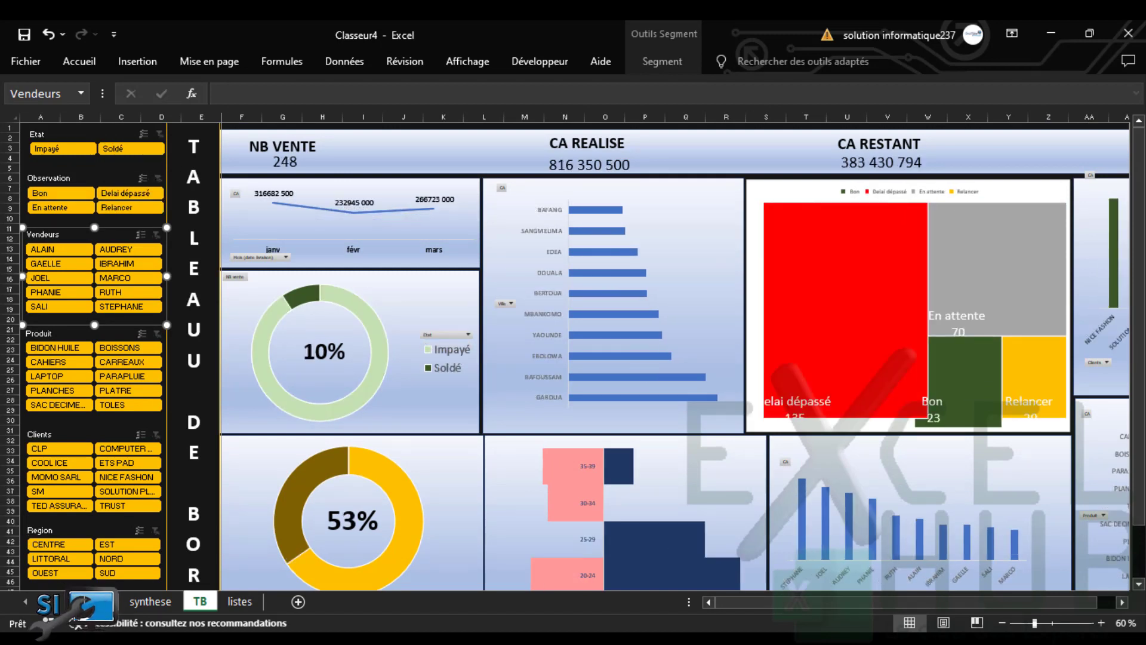
{"action": "left_click", "coordinate": [55, 544]}
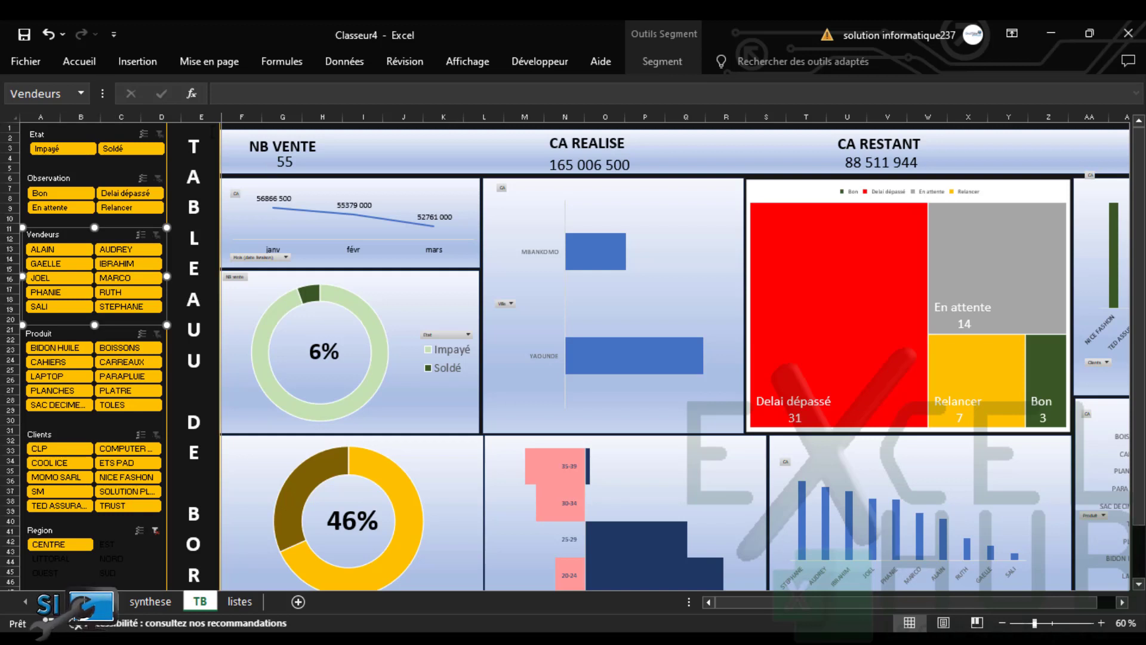
{"action": "left_click", "coordinate": [116, 207]}
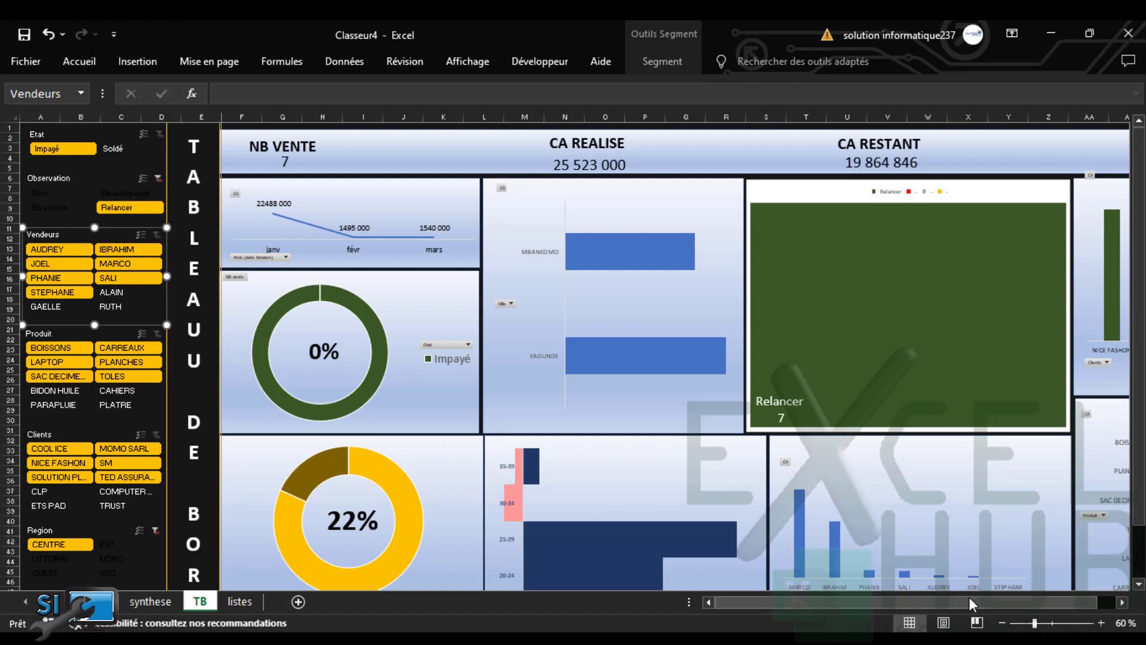
{"action": "left_click_drag", "start_coordinate": [970, 601], "coordinate": [1072, 605]}
{"action": "left_click_drag", "start_coordinate": [1140, 358], "coordinate": [1141, 441]}
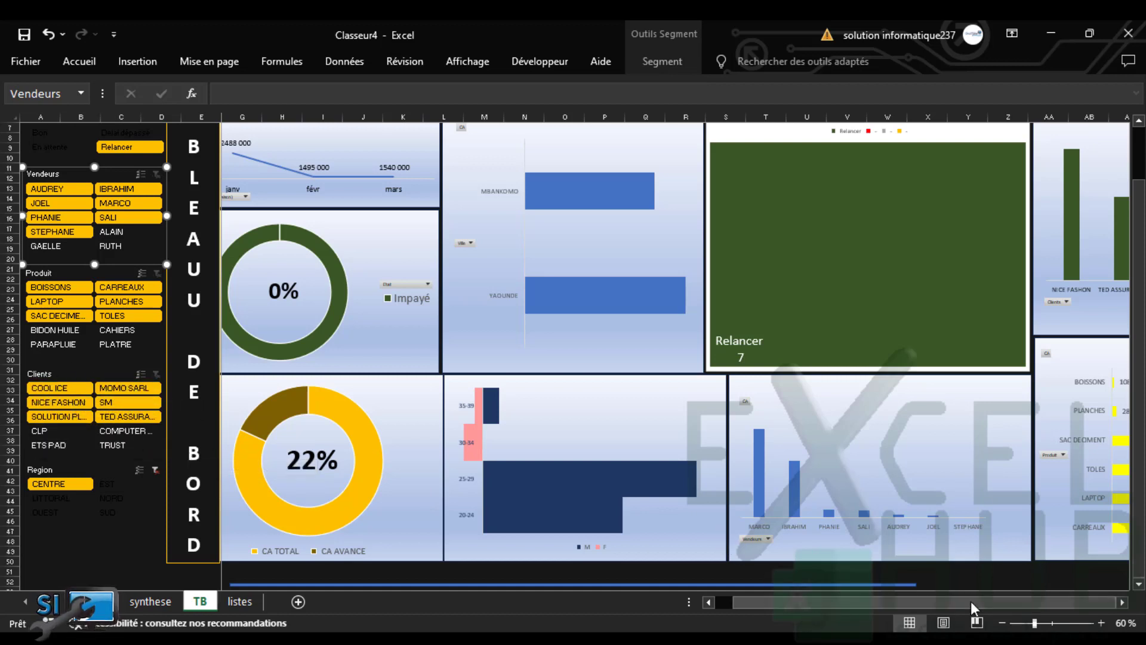
Clear the Region and Observation slicer filters, restoring 816 350 500 realised and 383 430 794 remaining
{"action": "left_click", "coordinate": [1122, 603]}
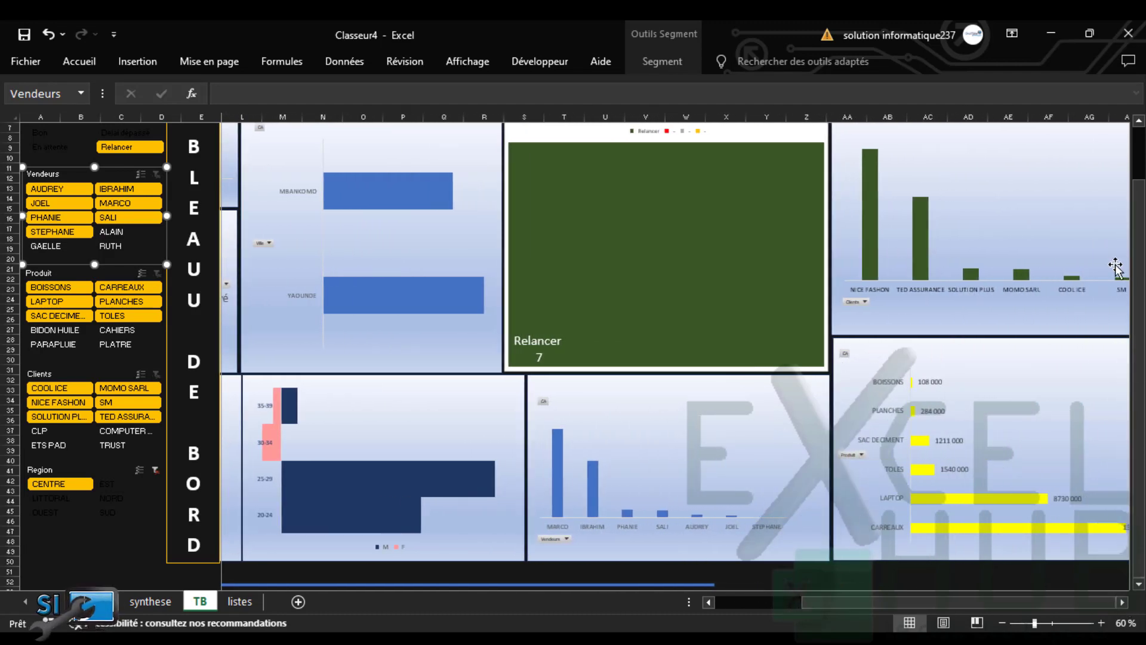
{"action": "scroll", "coordinate": [1137, 266], "scroll_direction": "up", "scroll_amount": 2}
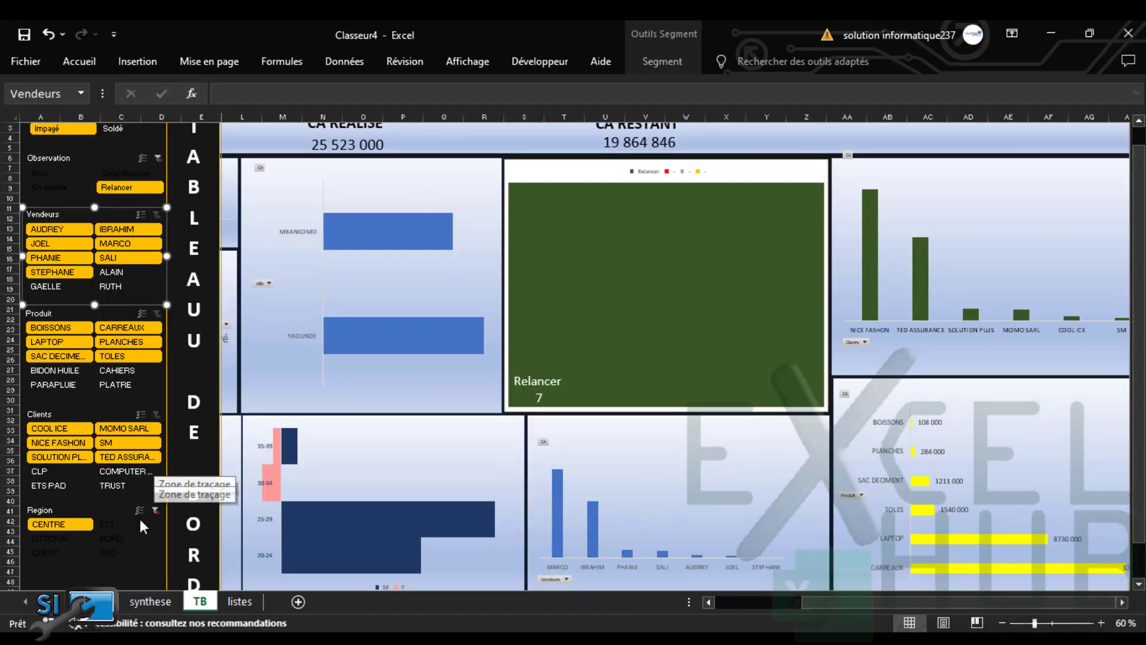
{"action": "left_click", "coordinate": [156, 511]}
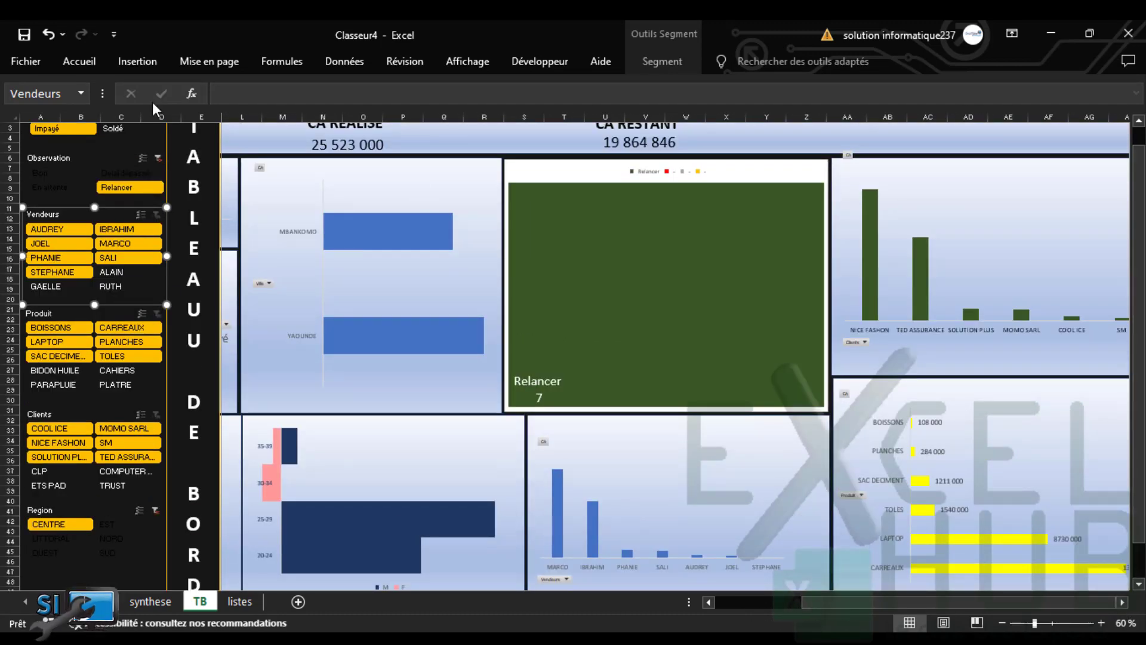
{"action": "left_click", "coordinate": [158, 157]}
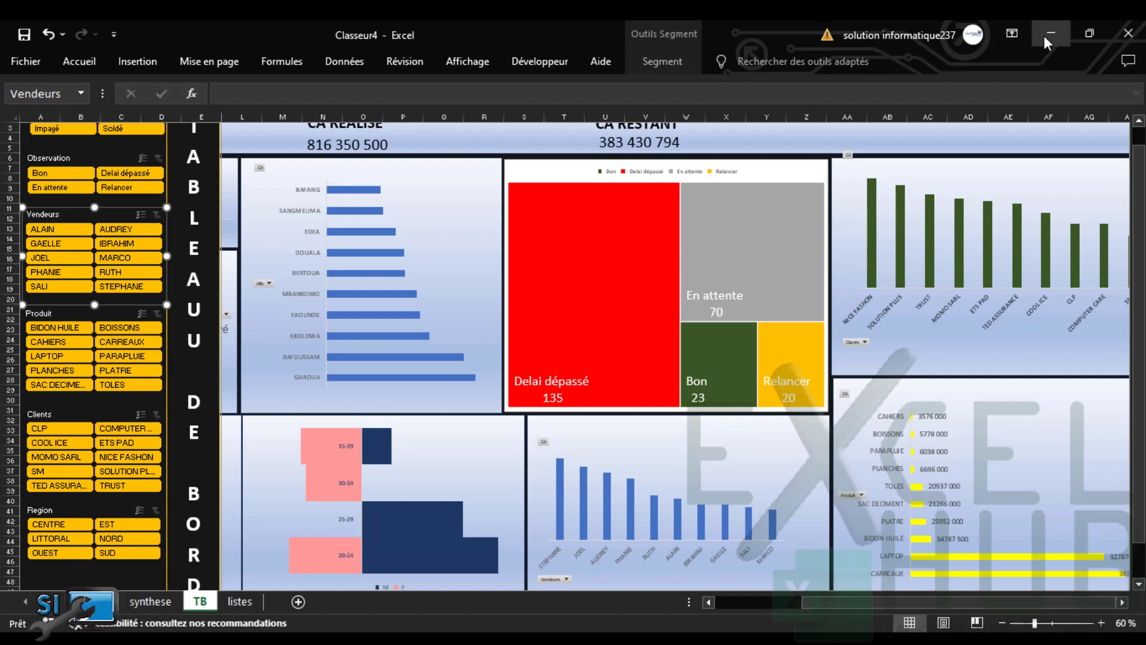
Create the blank workbook Classeur5 via Fichier > Nouveau > Nouveau classeur
{"action": "mouse_move", "coordinate": [469, 640]}
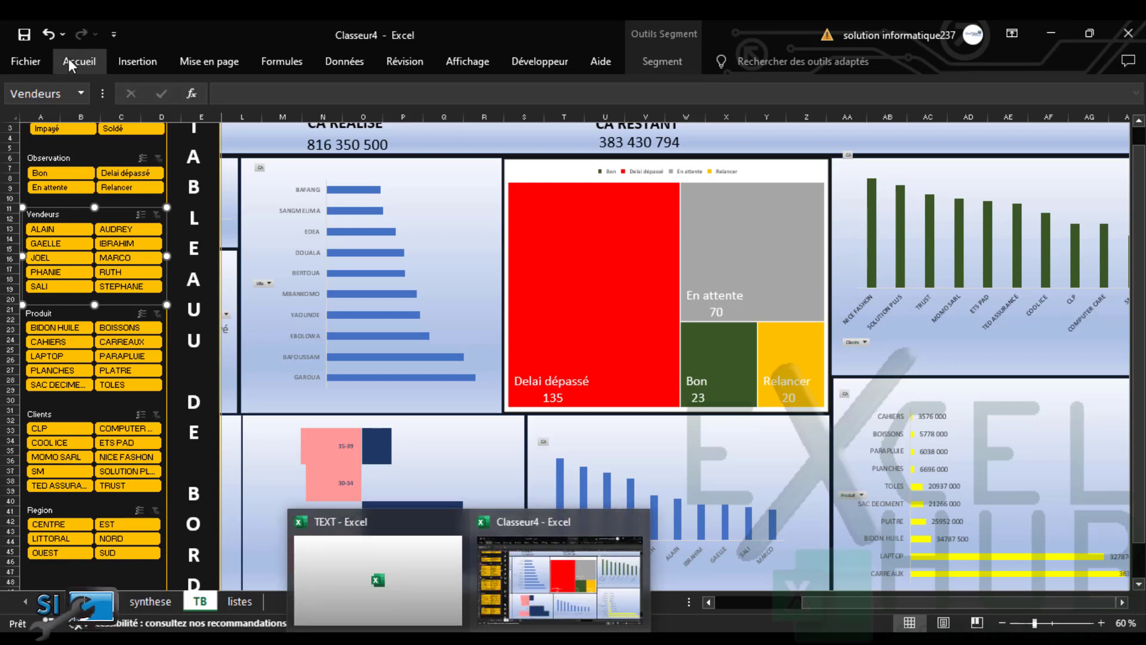
{"action": "left_click", "coordinate": [25, 61]}
{"action": "left_click", "coordinate": [237, 191]}
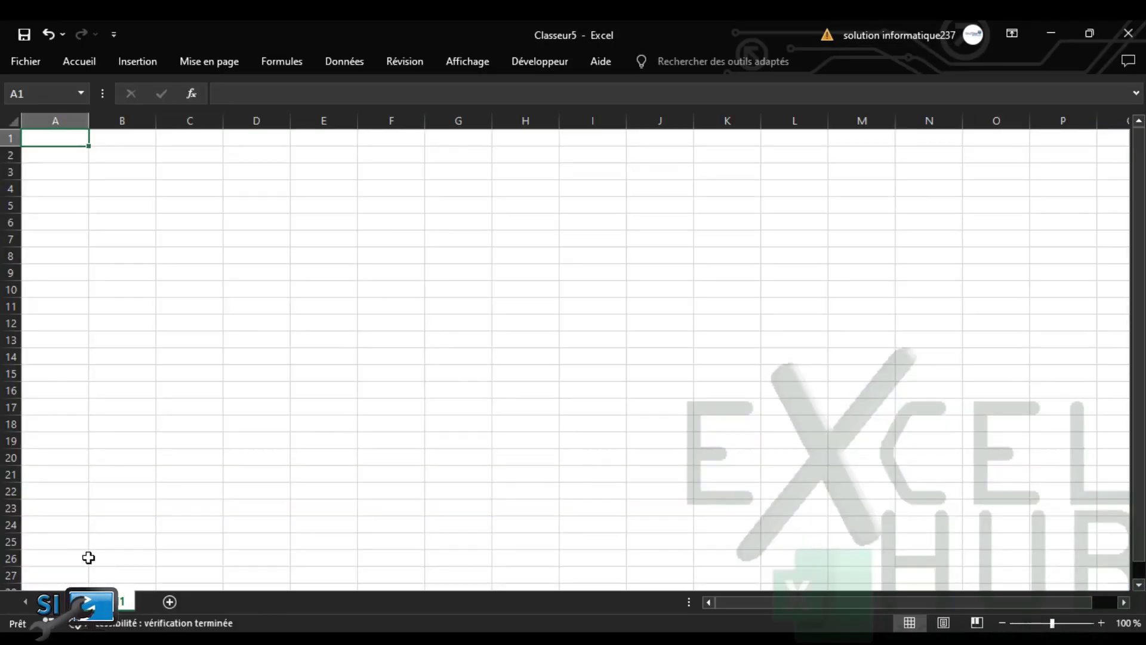
In Classeur4, select the entire sales data table on the data sheet and copy it
{"action": "left_click", "coordinate": [469, 640]}
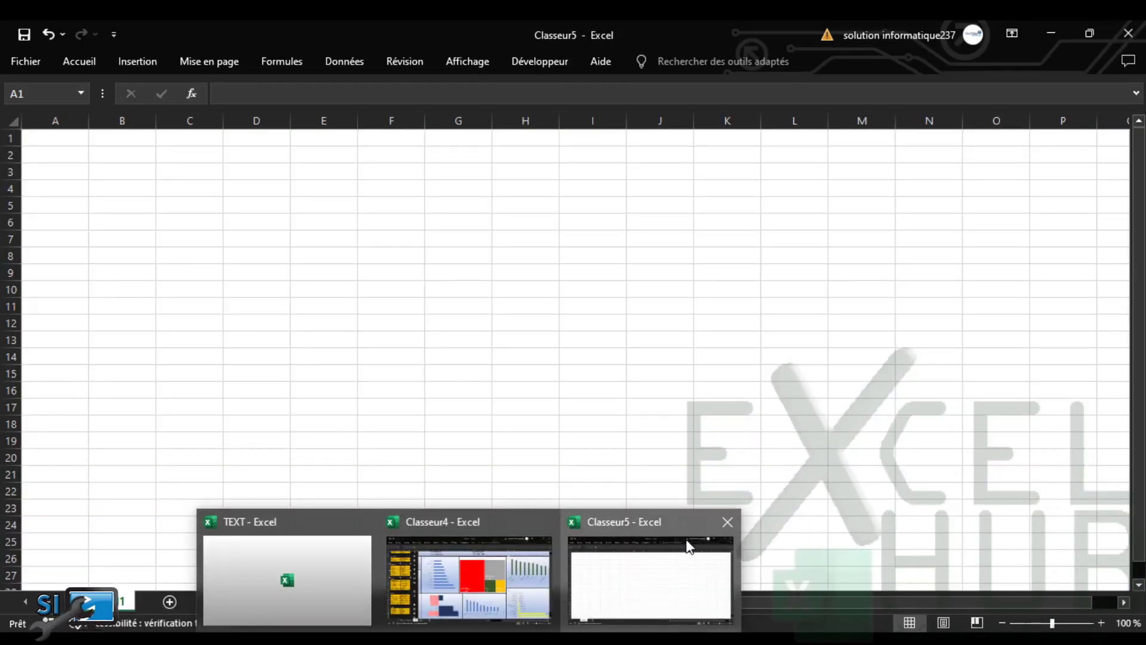
{"action": "left_click", "coordinate": [457, 535]}
{"action": "left_click", "coordinate": [94, 602]}
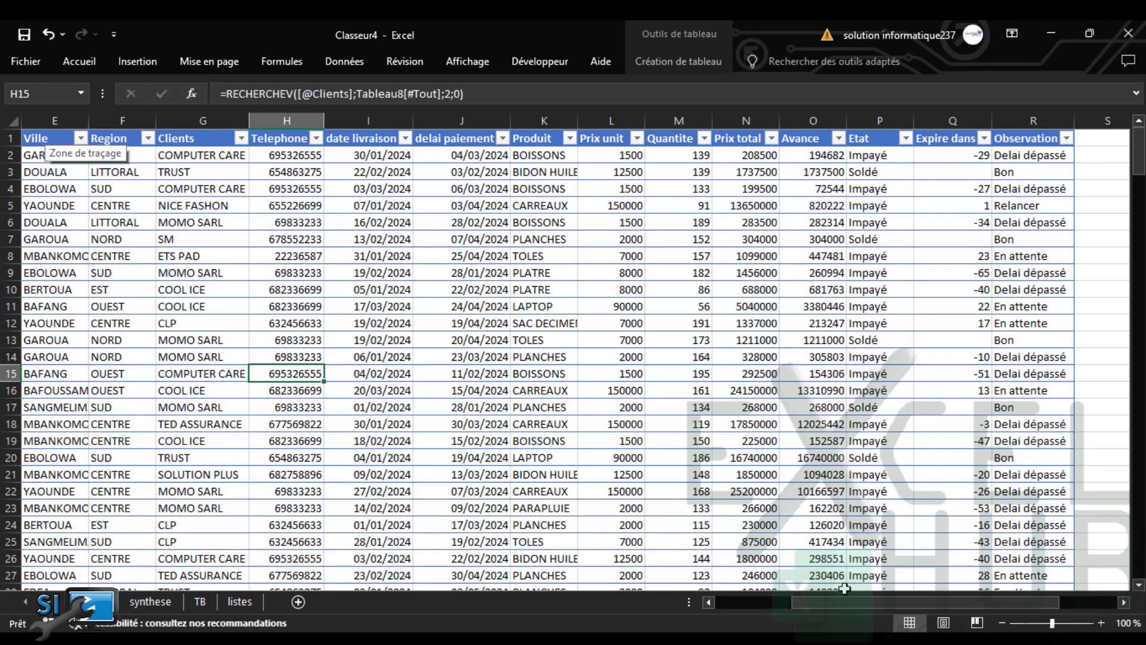
{"action": "left_click_drag", "start_coordinate": [848, 604], "coordinate": [655, 603]}
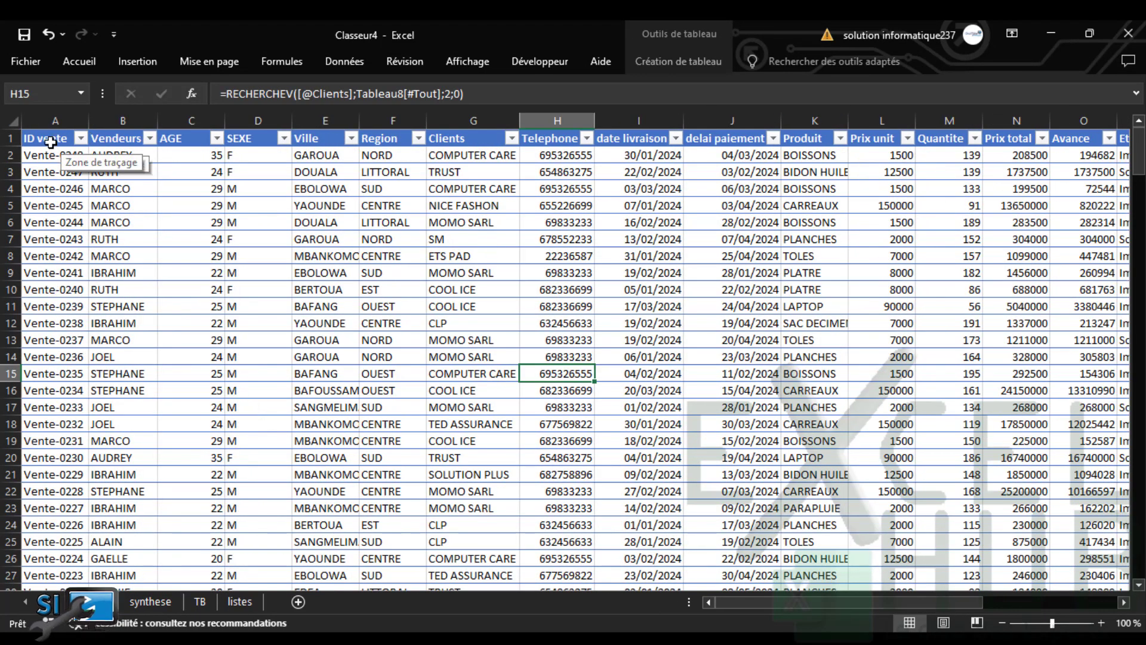
{"action": "left_click_drag", "start_coordinate": [53, 138], "coordinate": [955, 523]}
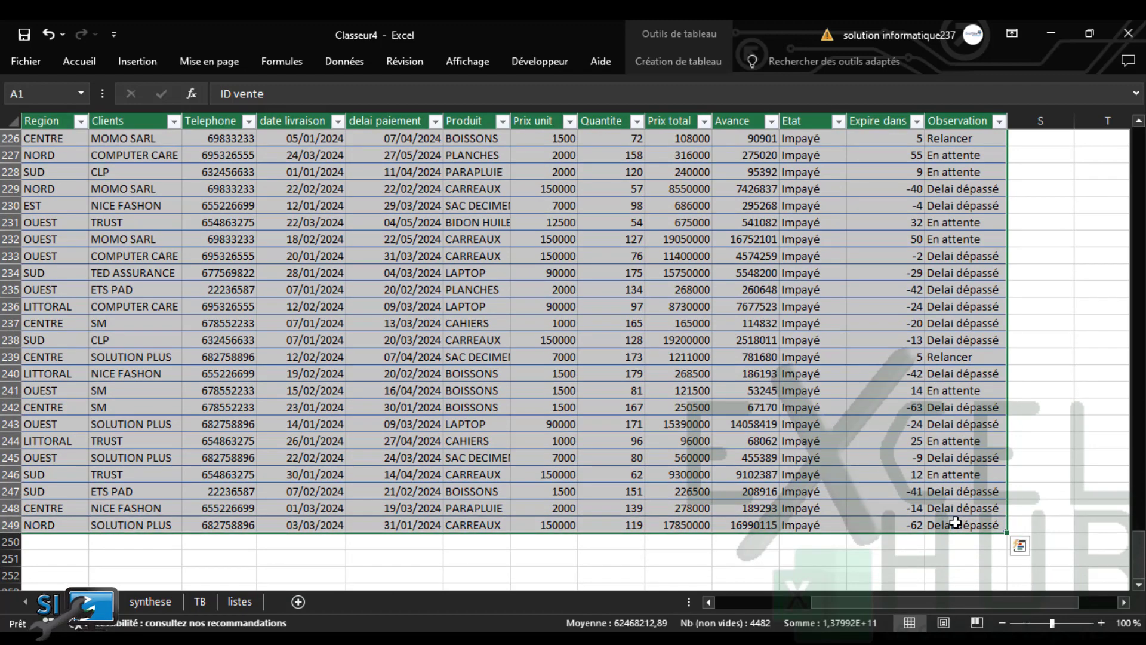
{"action": "key", "text": "ctrl+c"}
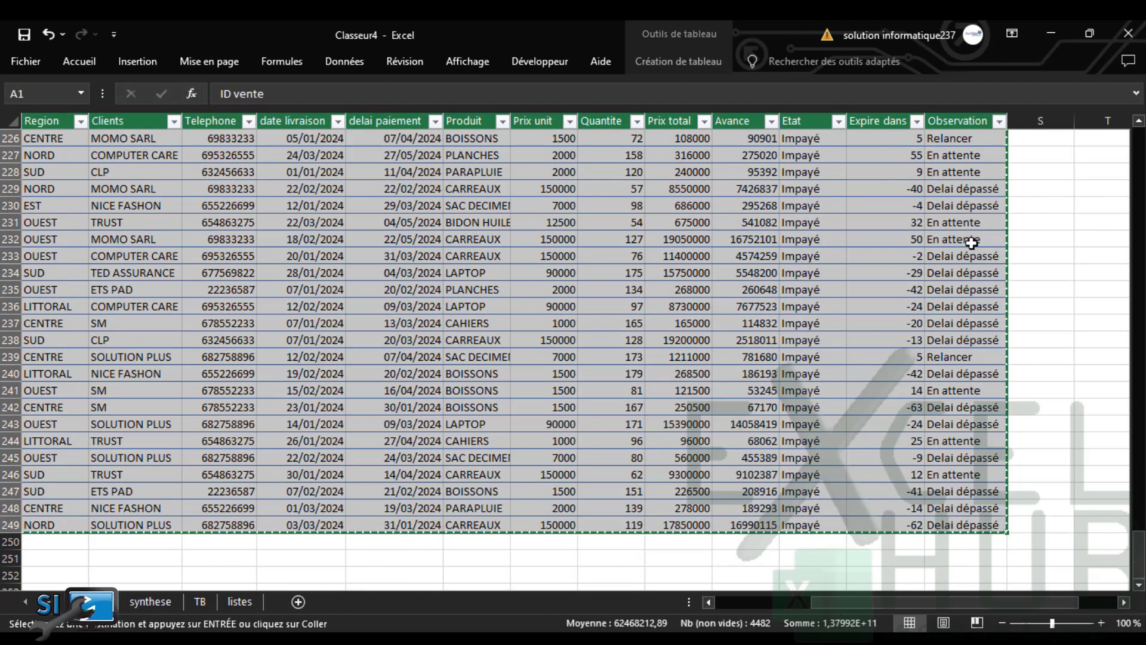
Switch back to the empty Classeur5 workbook window
{"action": "key", "text": "alt+Tab"}
{"action": "left_click", "coordinate": [470, 638]}
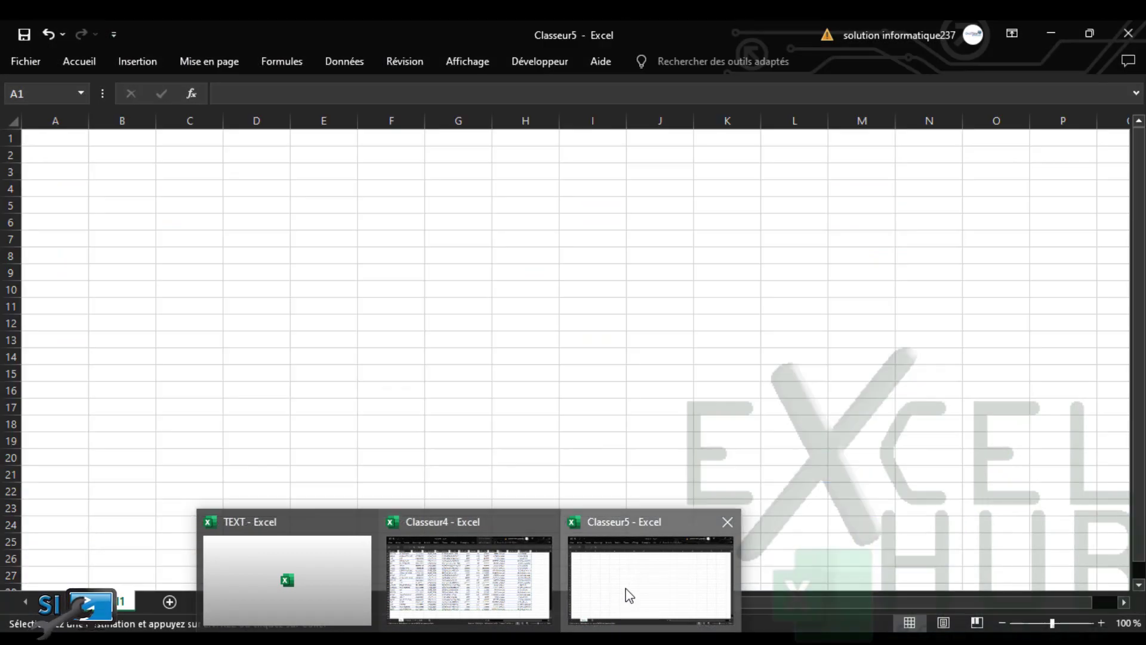
{"action": "left_click", "coordinate": [628, 595]}
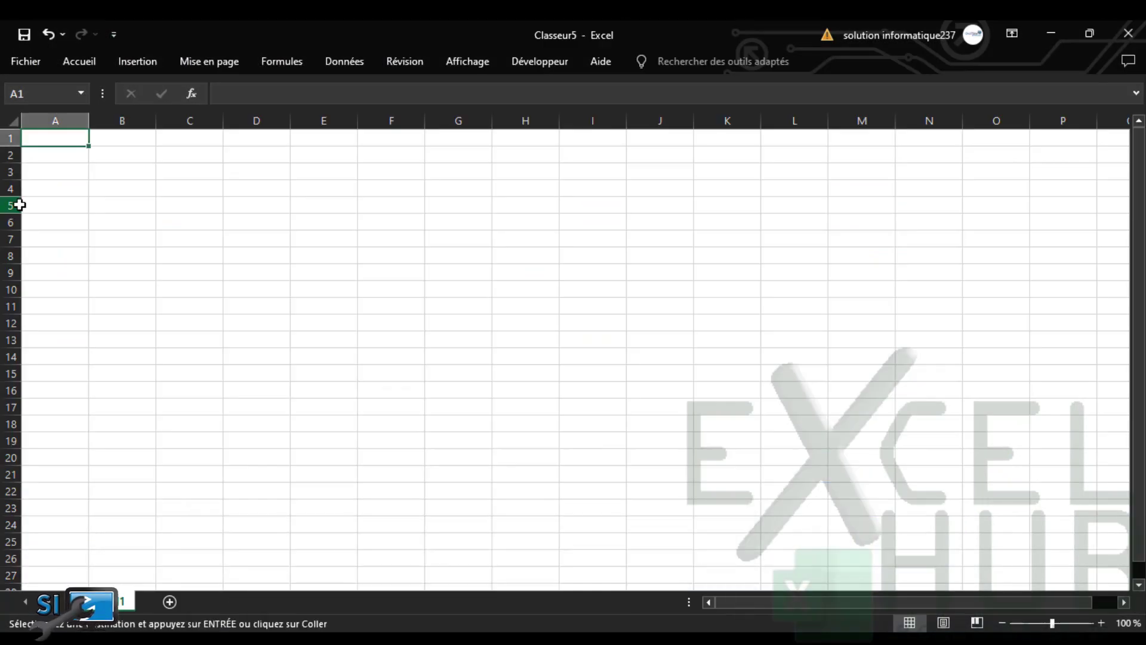
Paste the sales table at cell A1 of Classeur5, exit copy mode, and start renaming the sheet
{"action": "right_click", "coordinate": [59, 142]}
{"action": "left_click", "coordinate": [120, 245]}
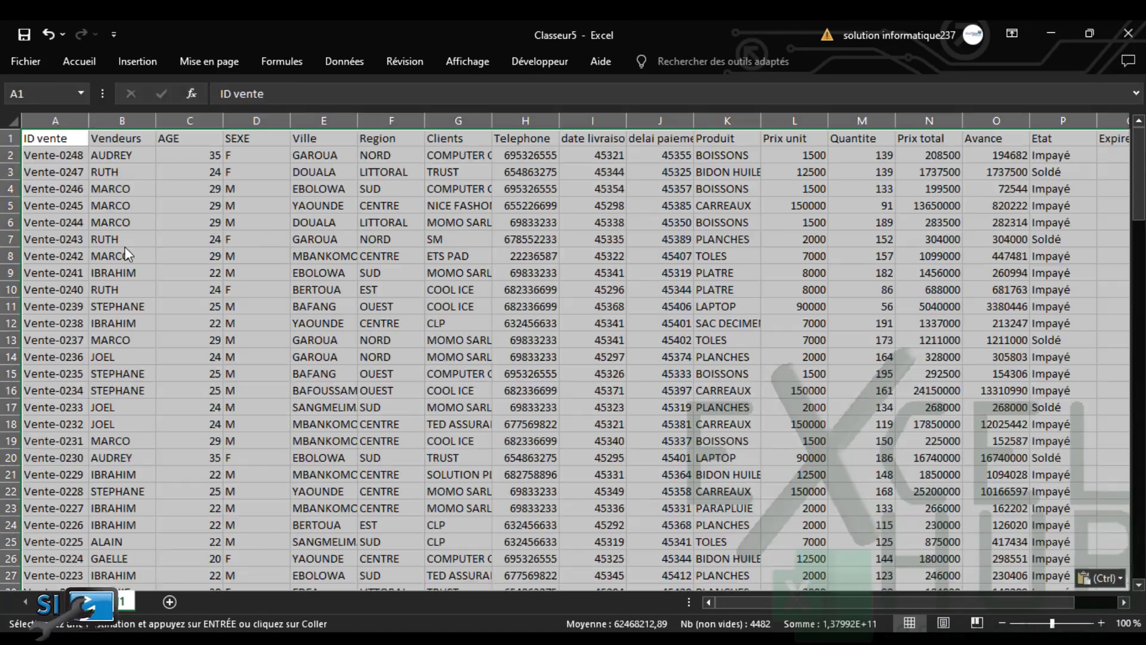
{"action": "left_click", "coordinate": [391, 308]}
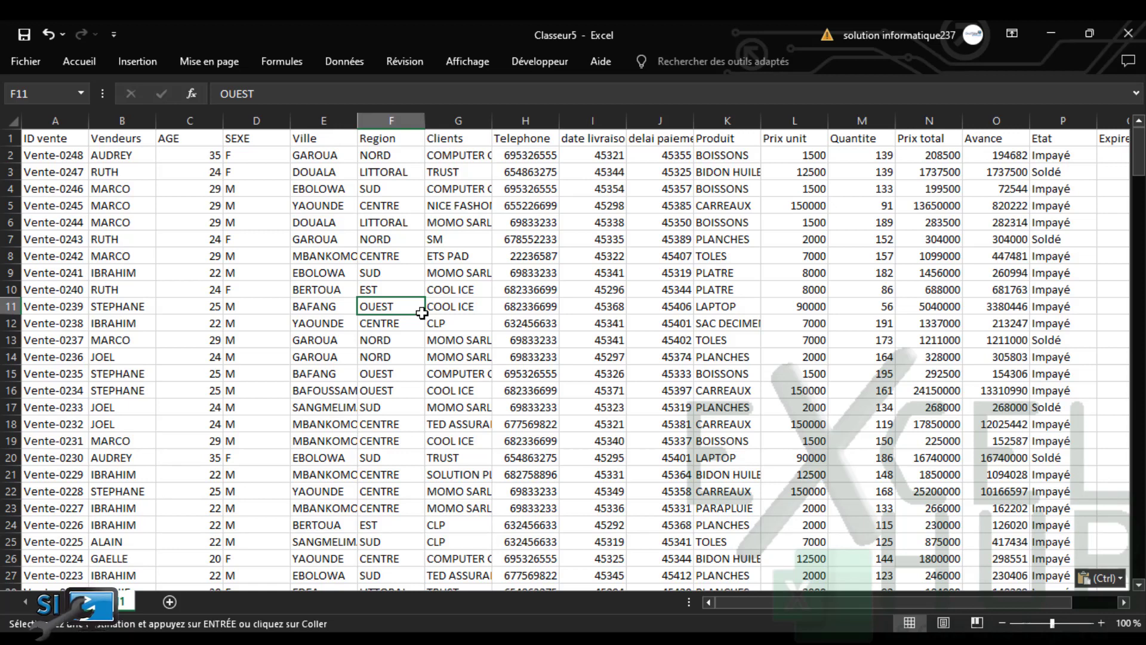
{"action": "key", "text": "Escape"}
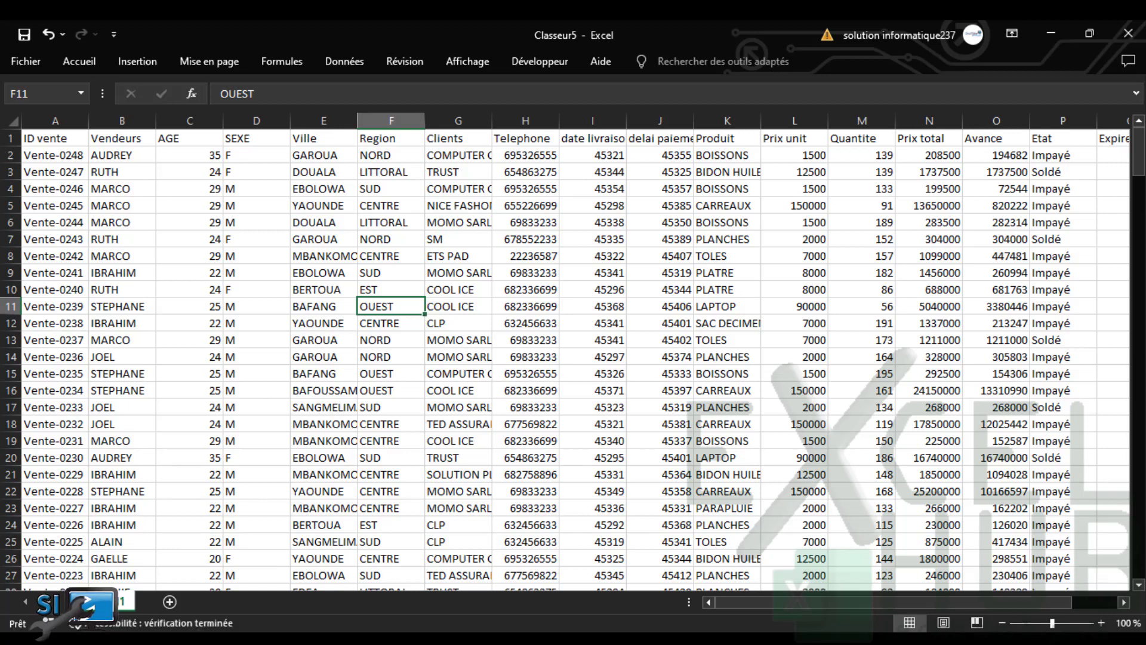
{"action": "double_click", "coordinate": [117, 612]}
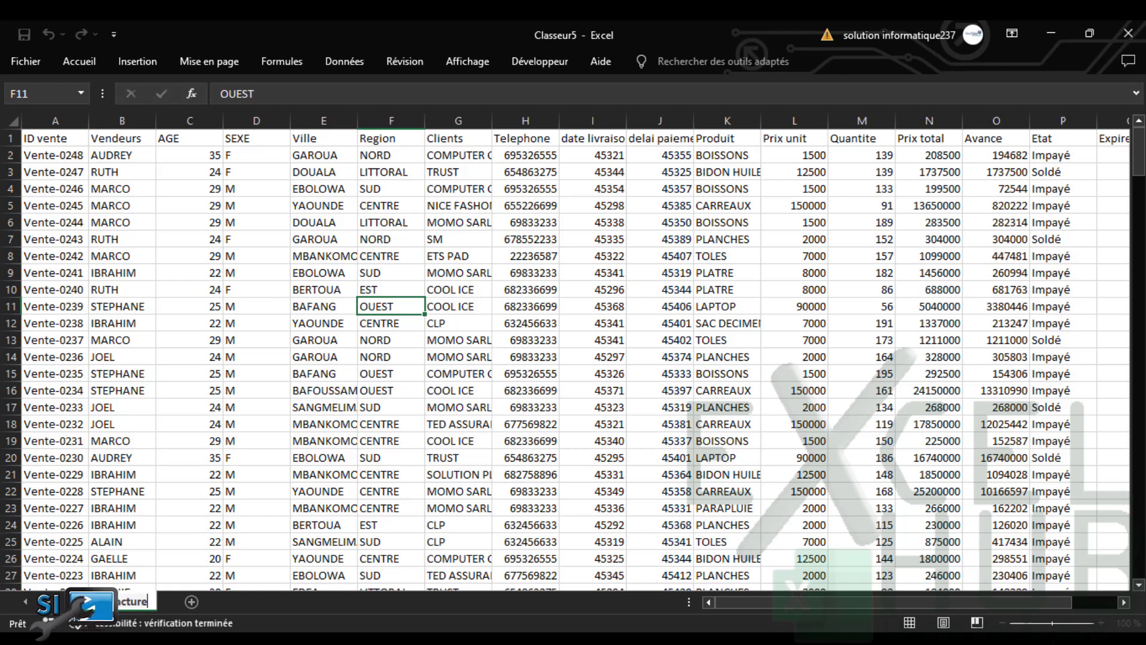
Confirm the new sheet name and retitle the column A header to ID FACTURE
{"action": "left_click", "coordinate": [263, 476]}
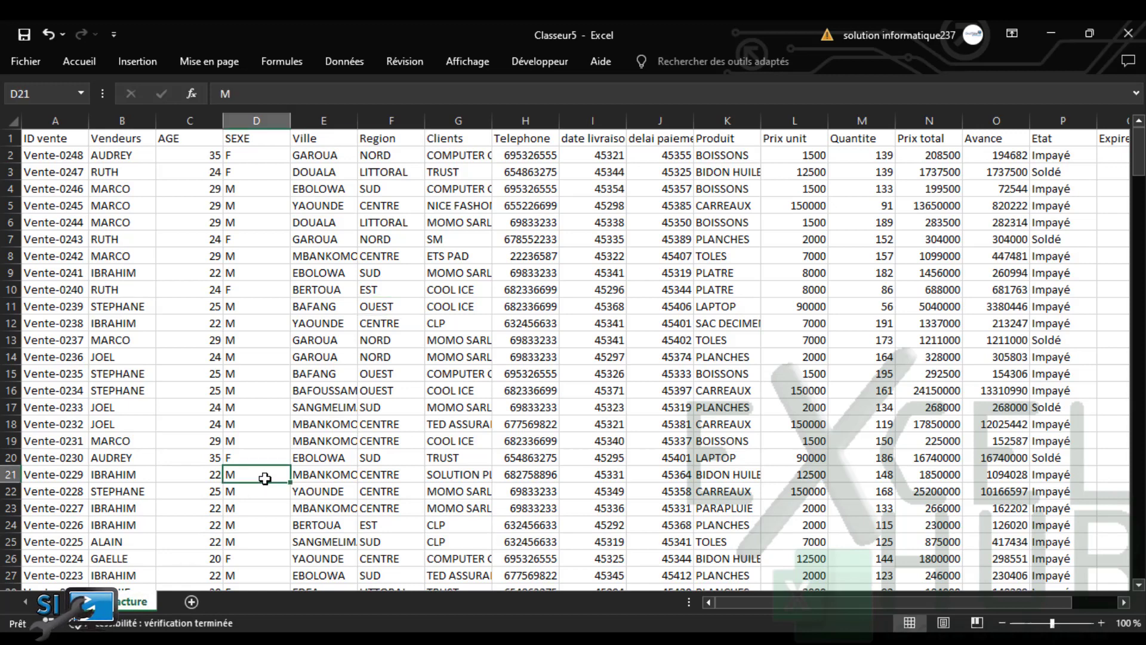
{"action": "left_click", "coordinate": [47, 142]}
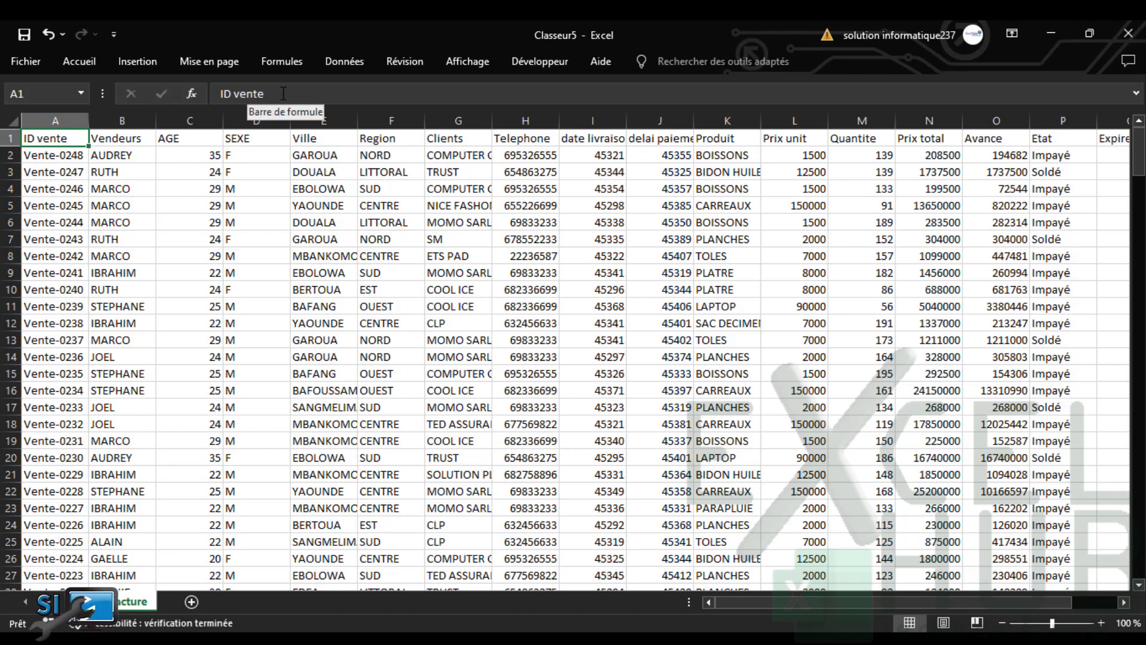
{"action": "type", "text": "ID FACTURE"}
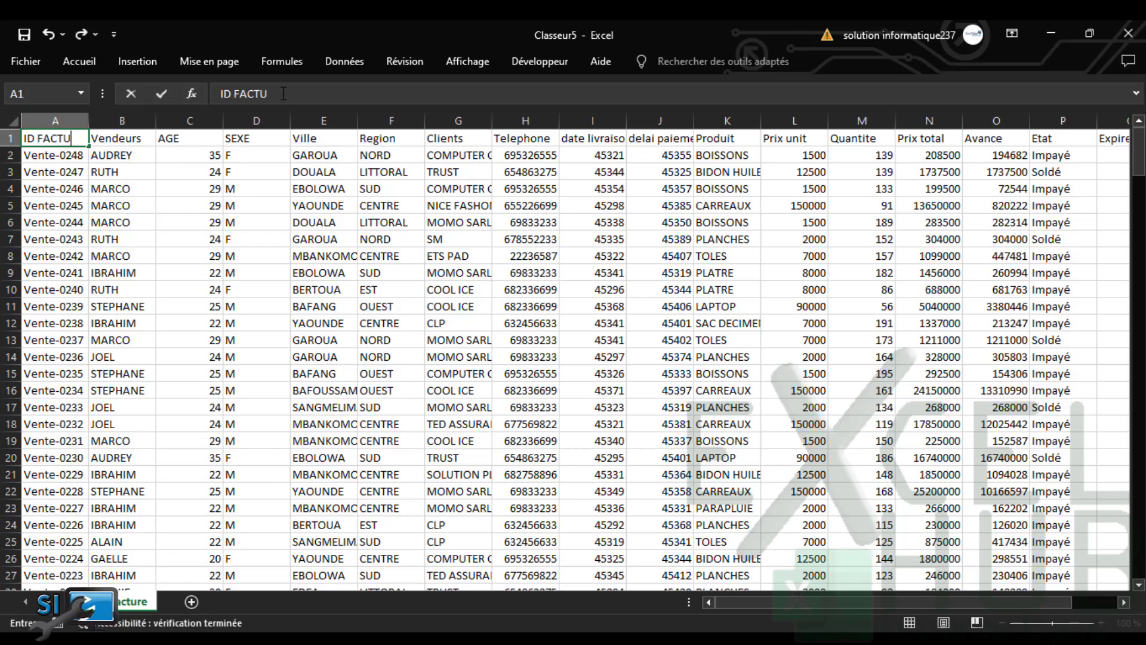
{"action": "left_click", "coordinate": [65, 154]}
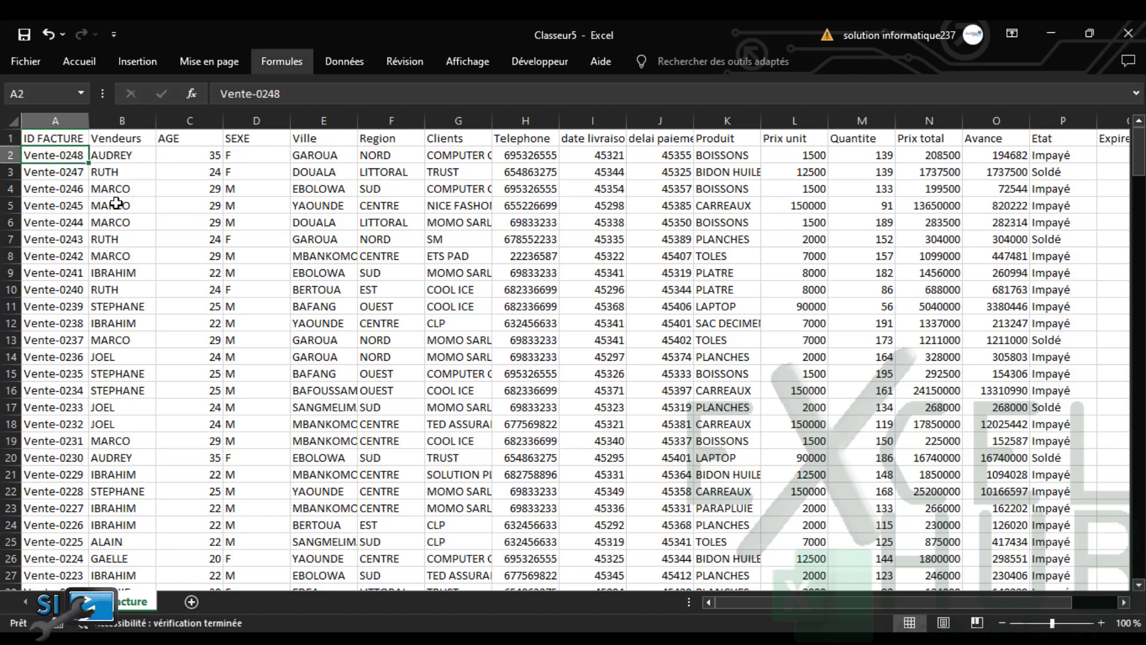
Change A2 and A3 to Fact-0248 and Fact-0247, then fill the Fact- IDs down column A
{"action": "left_click", "coordinate": [237, 95]}
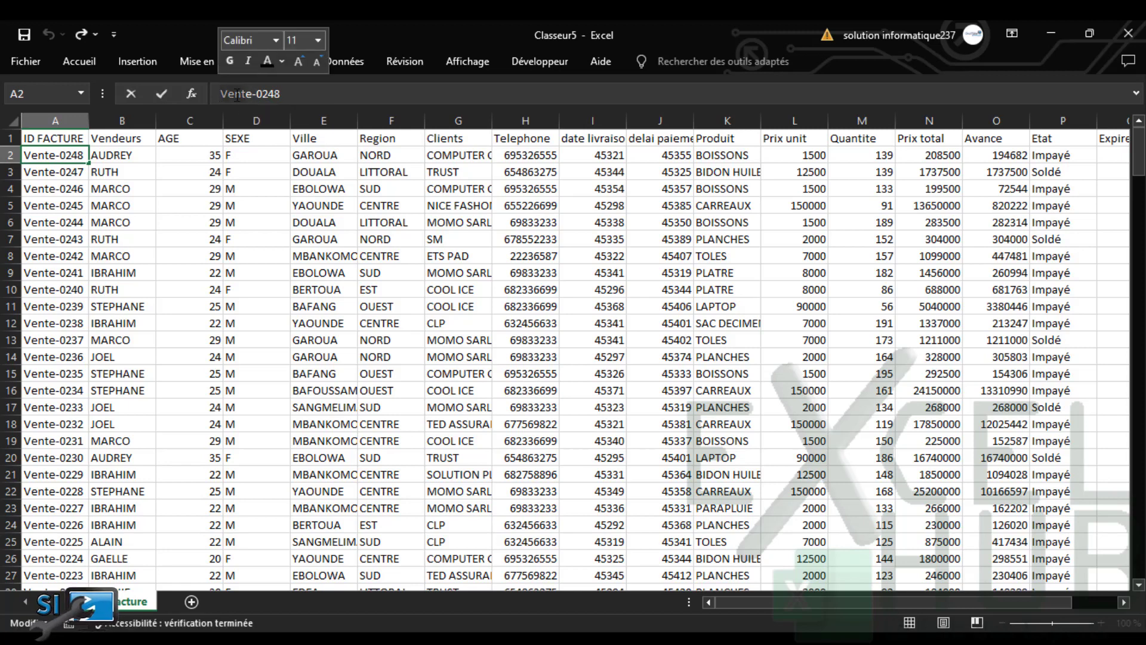
{"action": "left_click_drag", "start_coordinate": [247, 94], "coordinate": [218, 94]}
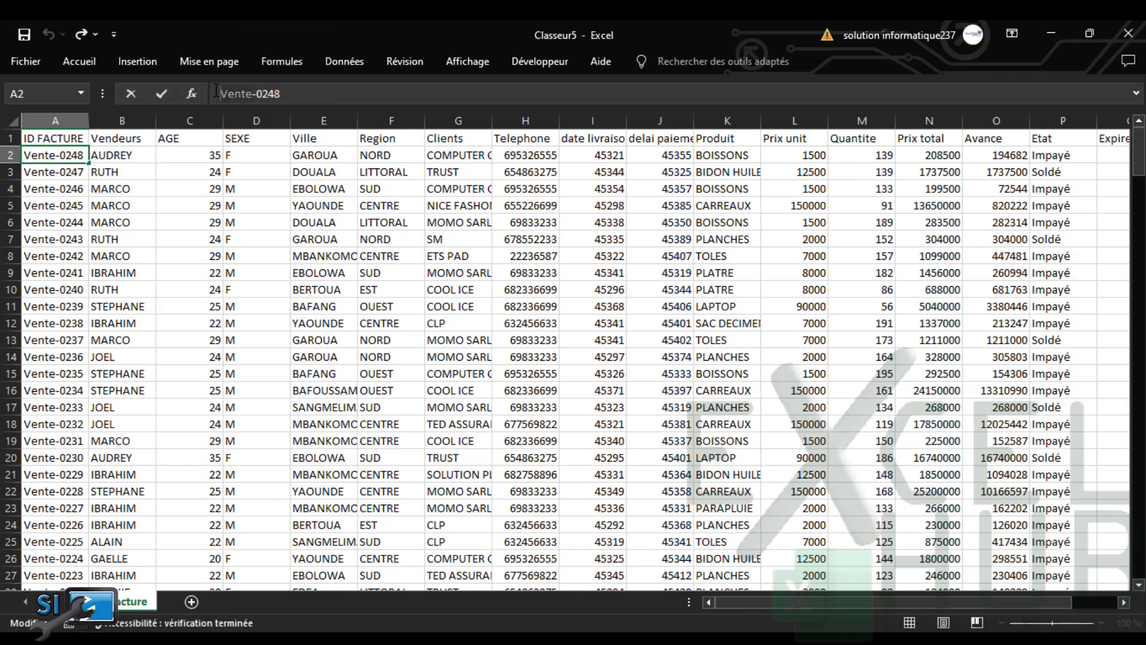
{"action": "type", "text": "Fact"}
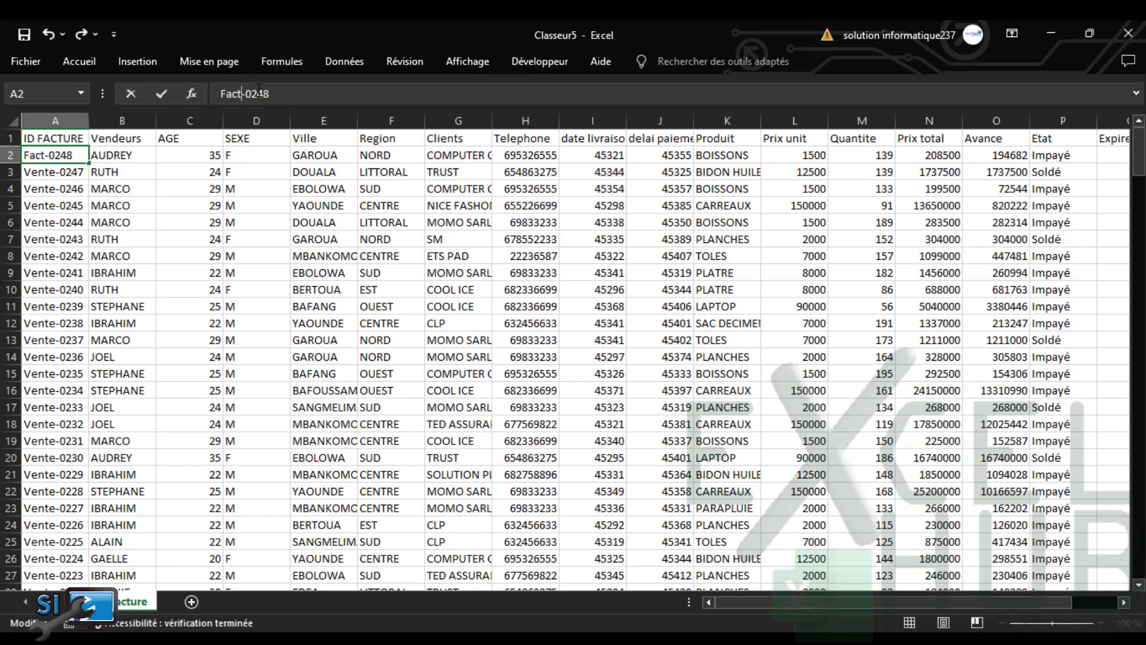
{"action": "key", "text": "Return"}
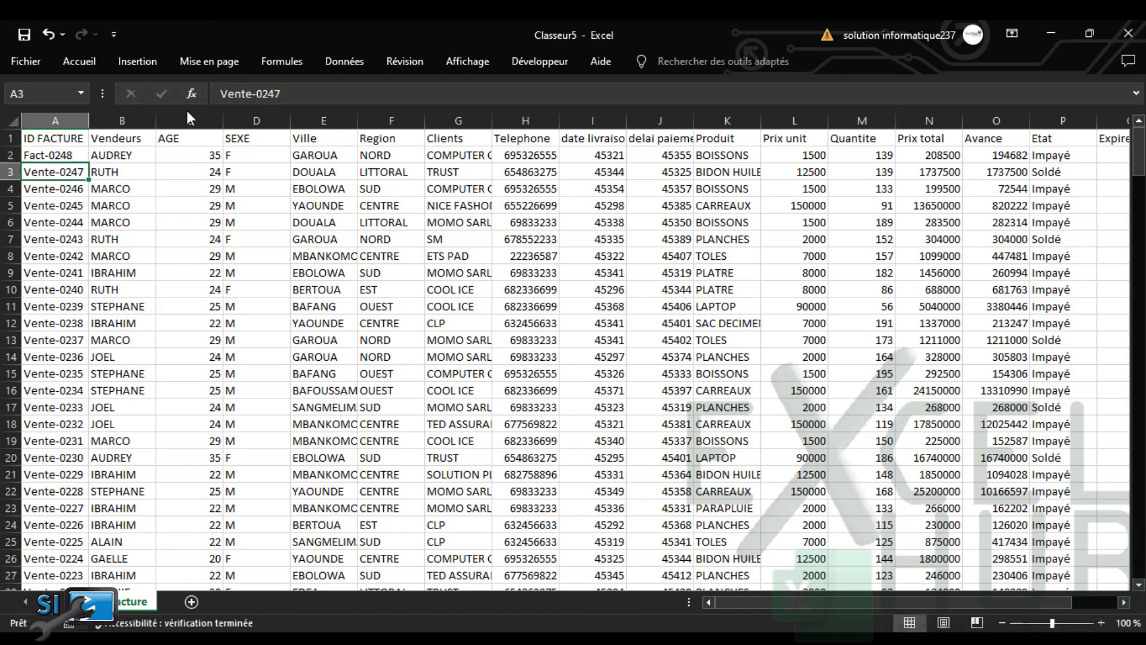
{"action": "left_click", "coordinate": [254, 93]}
{"action": "key", "text": "BackSpace"}
{"action": "key", "text": "BackSpace"}
{"action": "key", "text": "BackSpace"}
{"action": "key", "text": "BackSpace"}
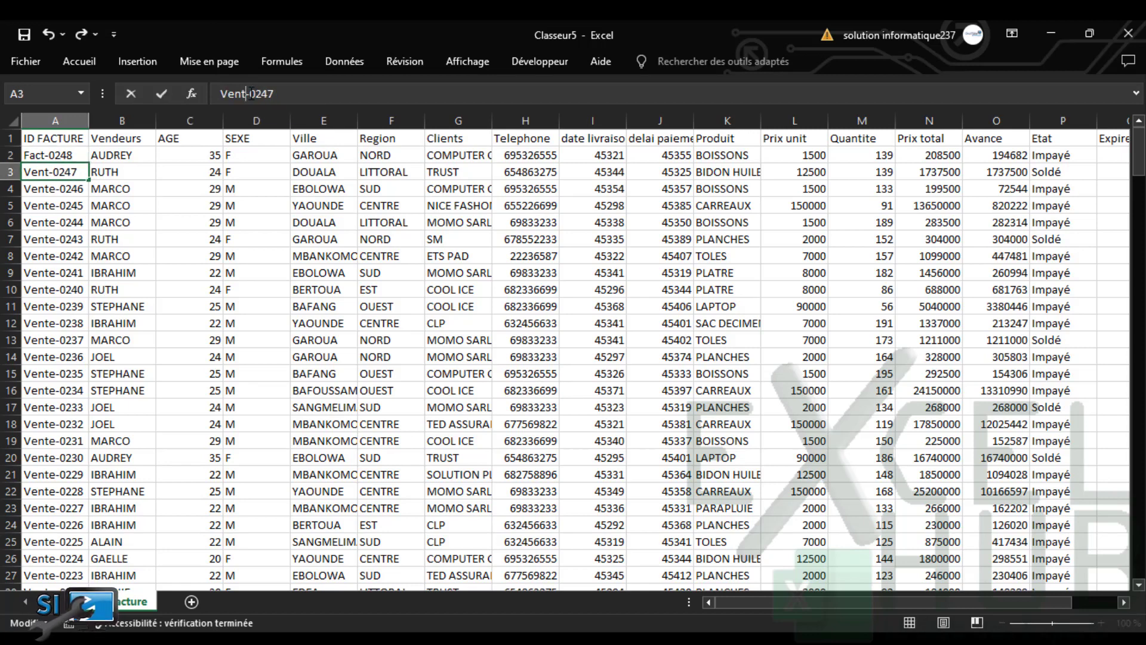
{"action": "key", "text": "BackSpace"}
{"action": "type", "text": "Fact"}
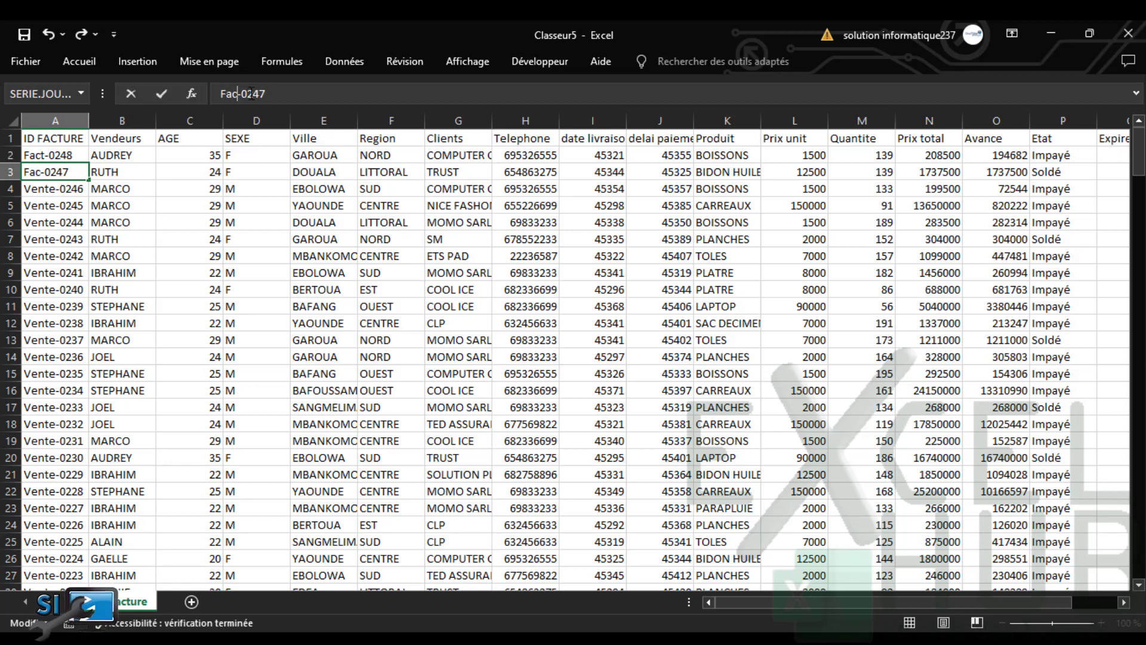
{"action": "key", "text": "Return"}
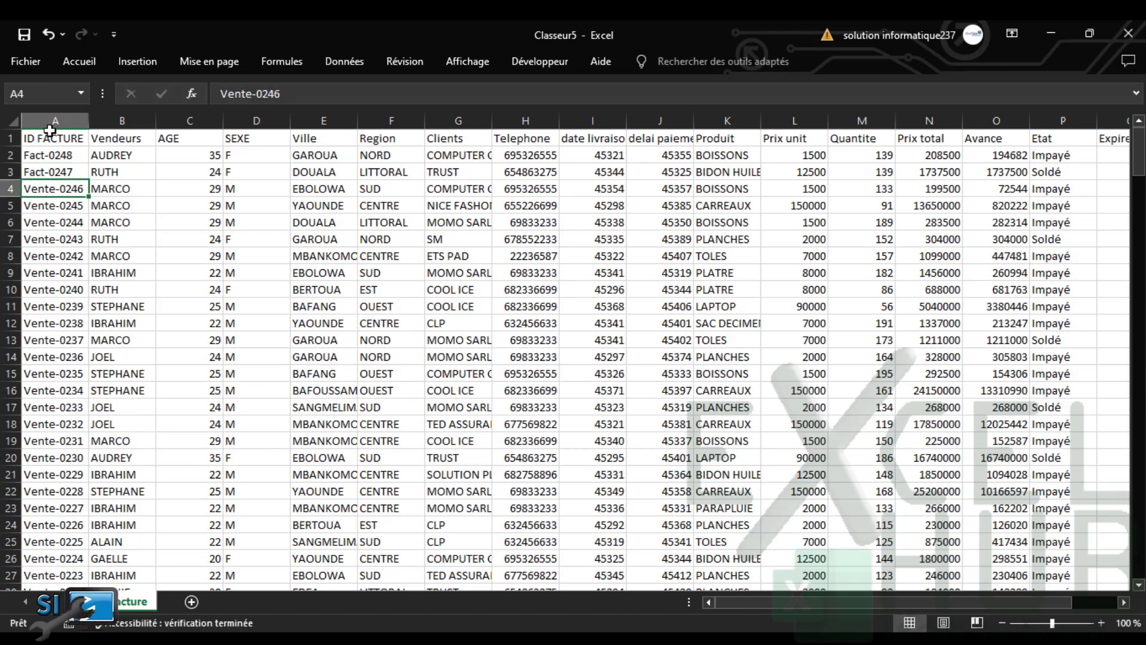
{"action": "left_click_drag", "start_coordinate": [48, 155], "coordinate": [60, 171]}
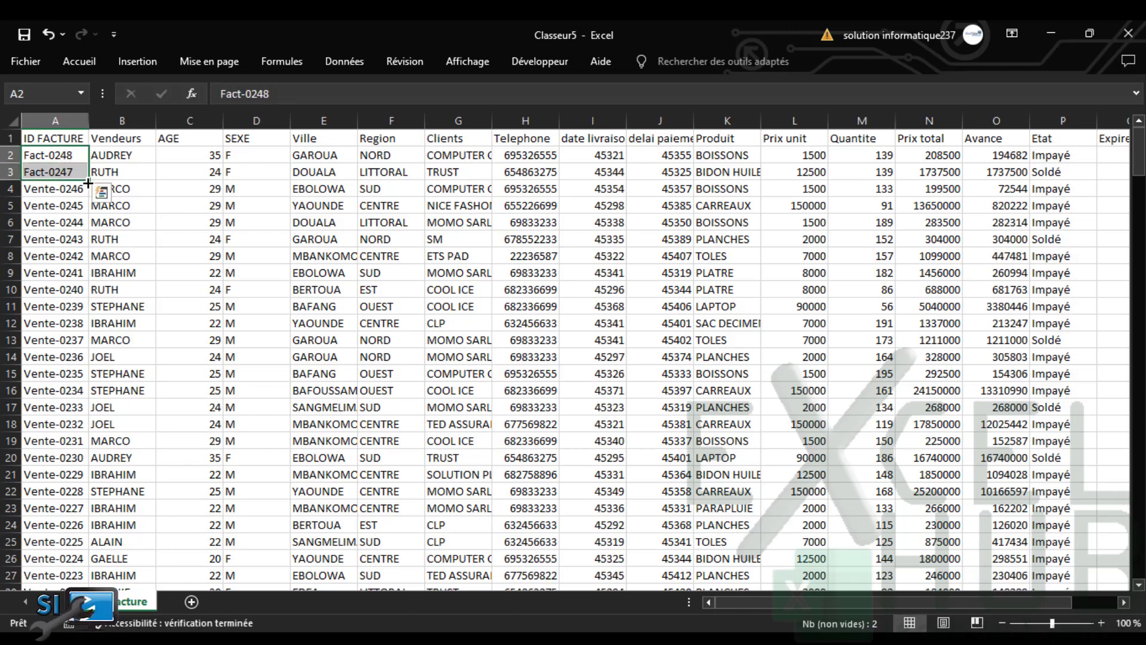
{"action": "double_click", "coordinate": [88, 183]}
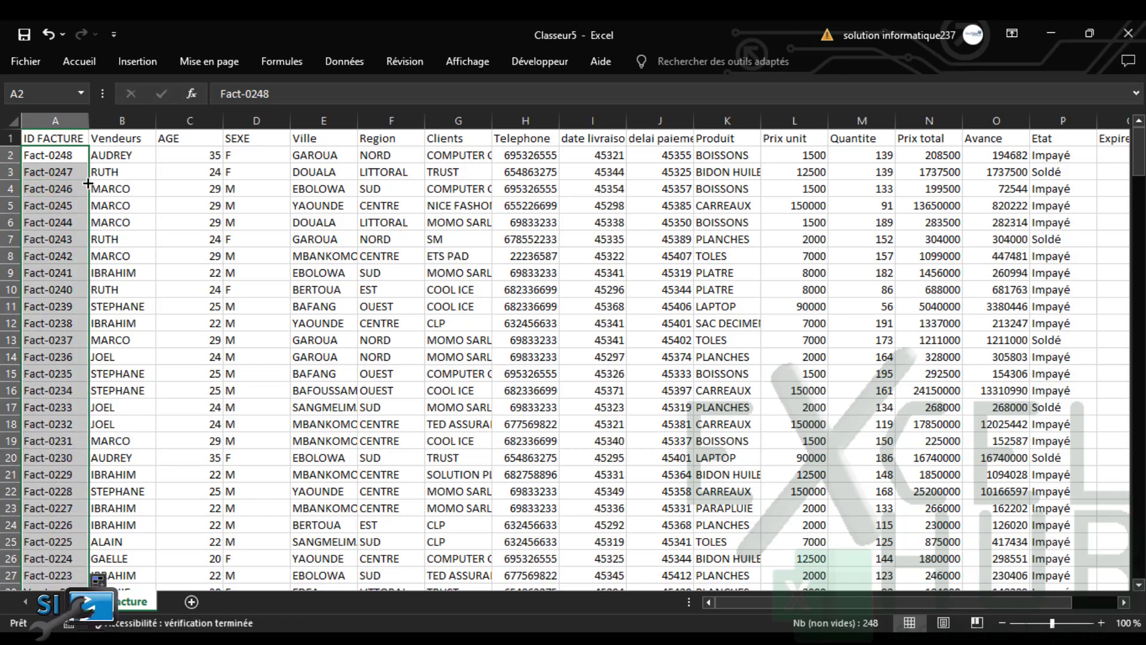
Delete the Etat, Expire dans and Observation values from P2 down to row 249, keeping the headers
{"action": "left_click", "coordinate": [191, 156]}
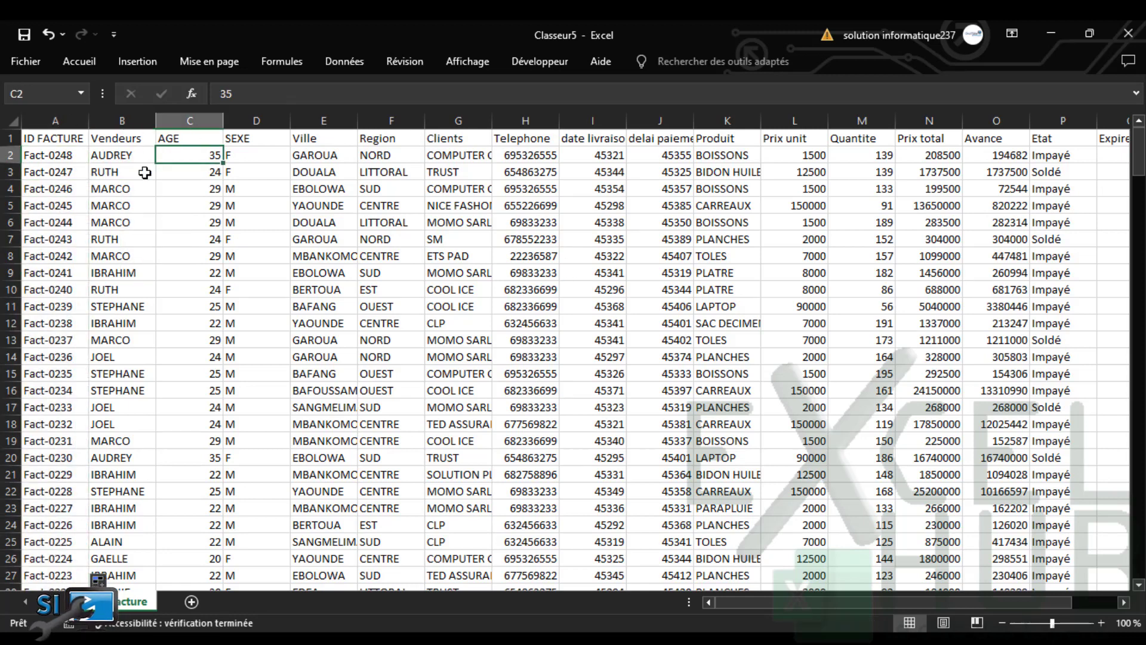
{"action": "left_click_drag", "start_coordinate": [804, 601], "coordinate": [1074, 602]}
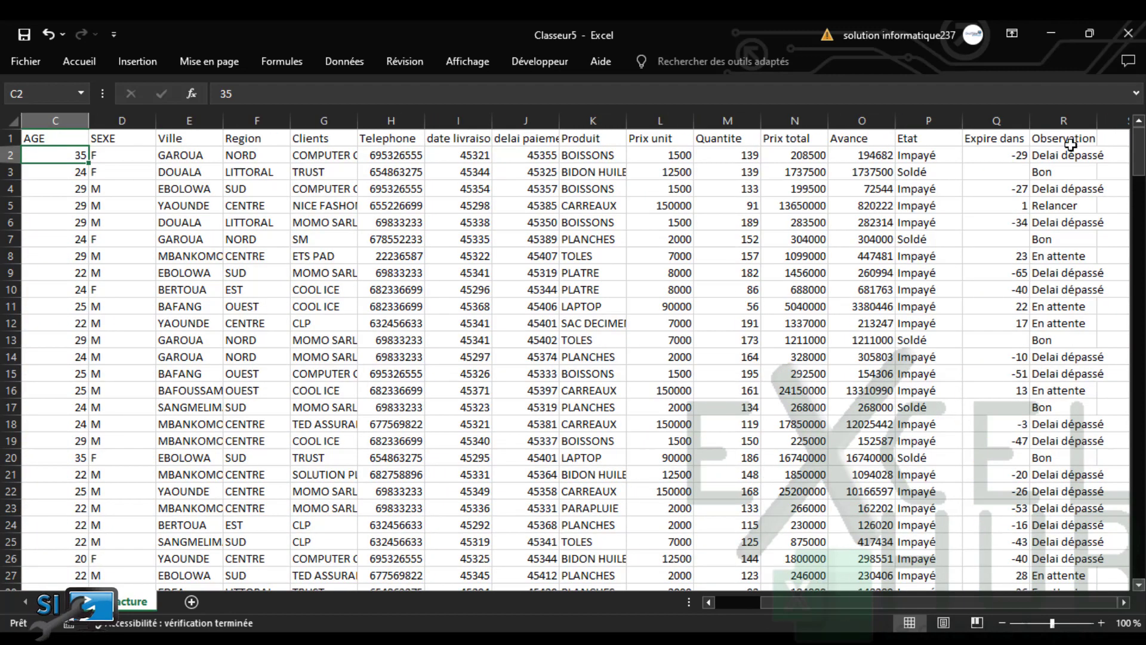
{"action": "left_click_drag", "start_coordinate": [925, 157], "coordinate": [1084, 169]}
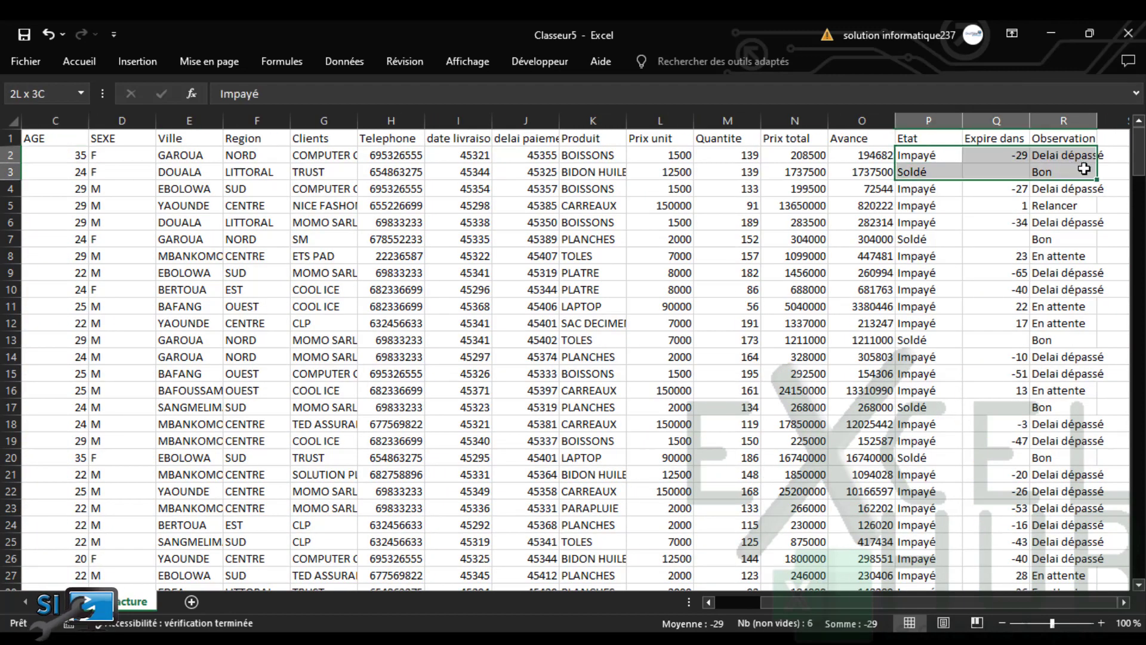
{"action": "key", "text": "ctrl+shift+Down"}
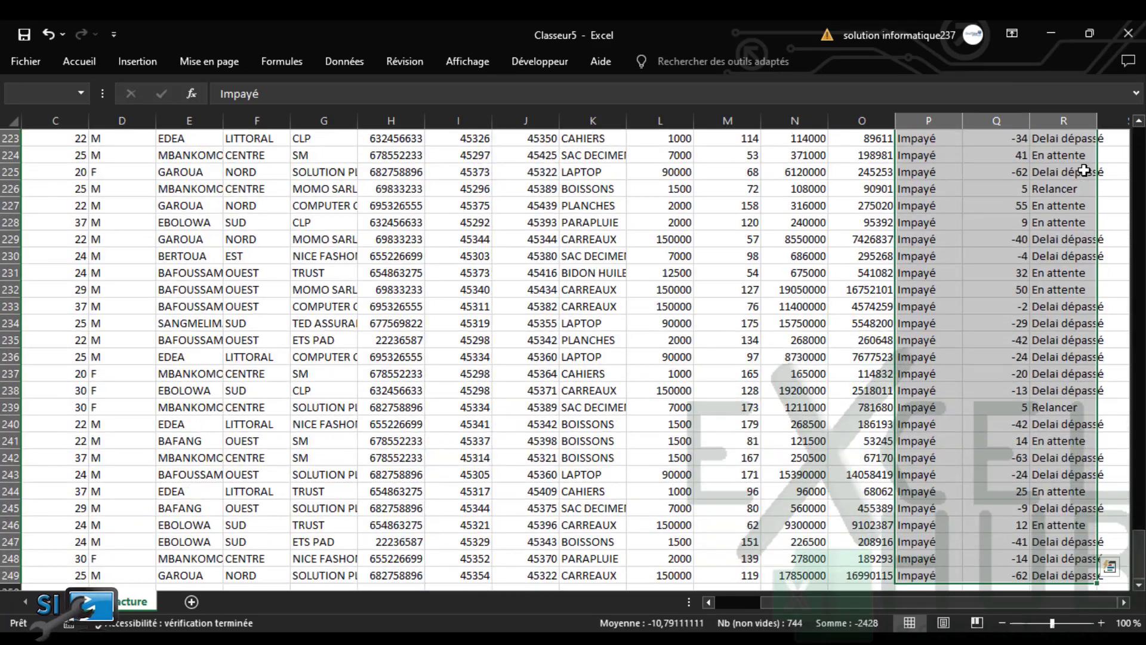
{"action": "key", "text": "Delete"}
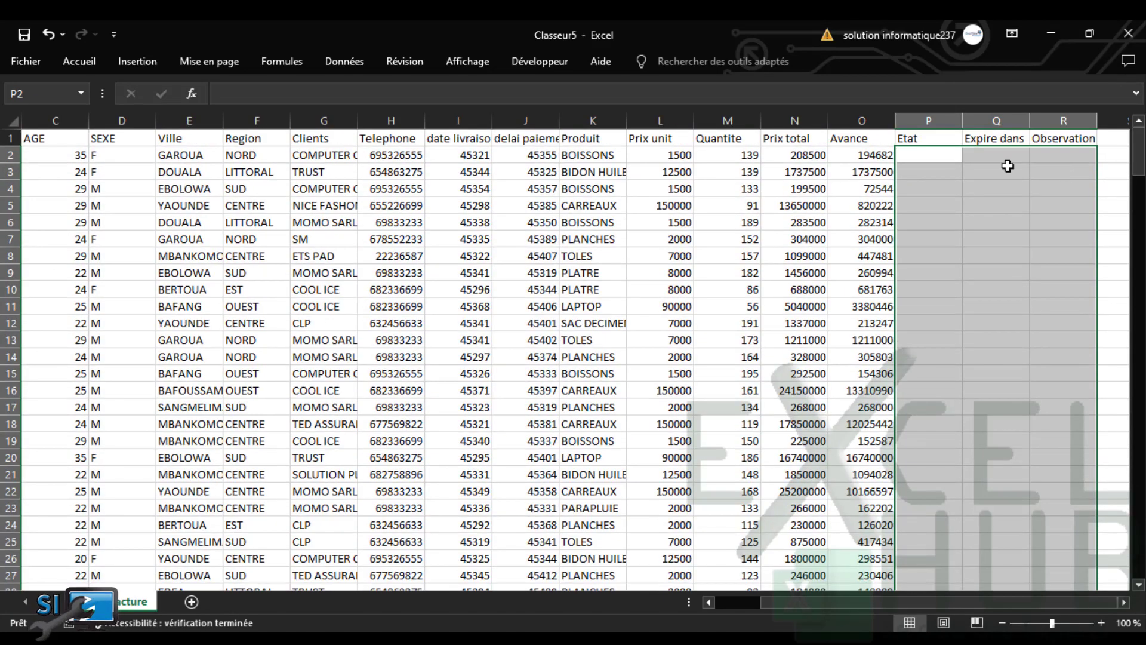
{"action": "left_click", "coordinate": [790, 158]}
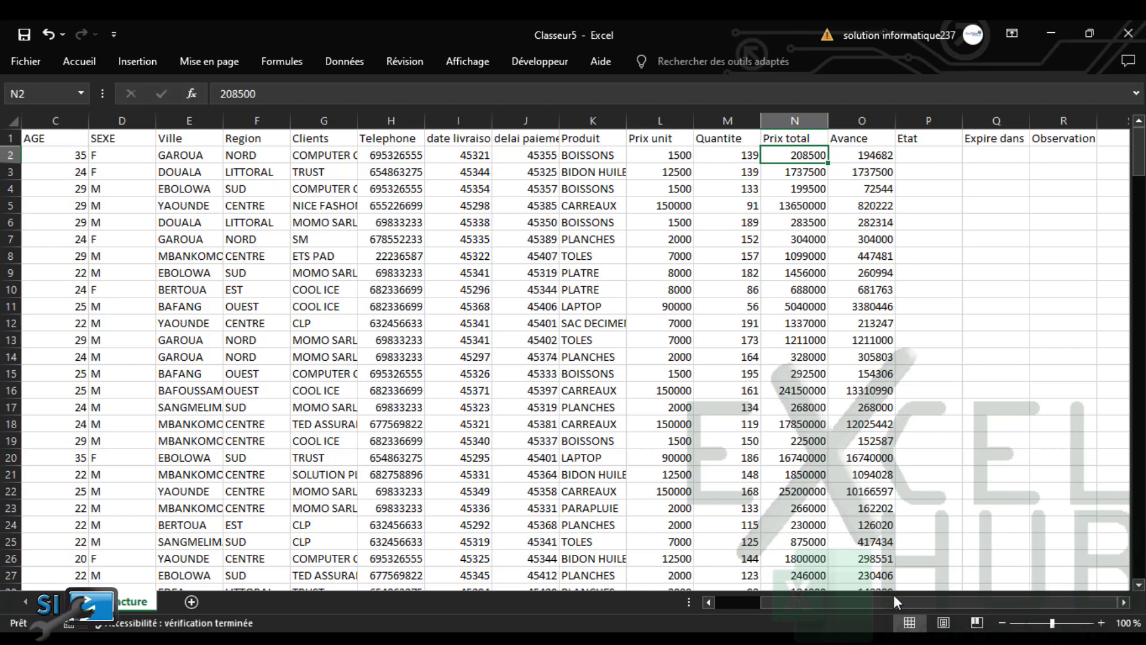
{"action": "left_click_drag", "start_coordinate": [896, 602], "coordinate": [775, 609]}
Pin the ribbon open and format A1:R249 as a table with a light banded style
{"action": "left_click", "coordinate": [370, 234]}
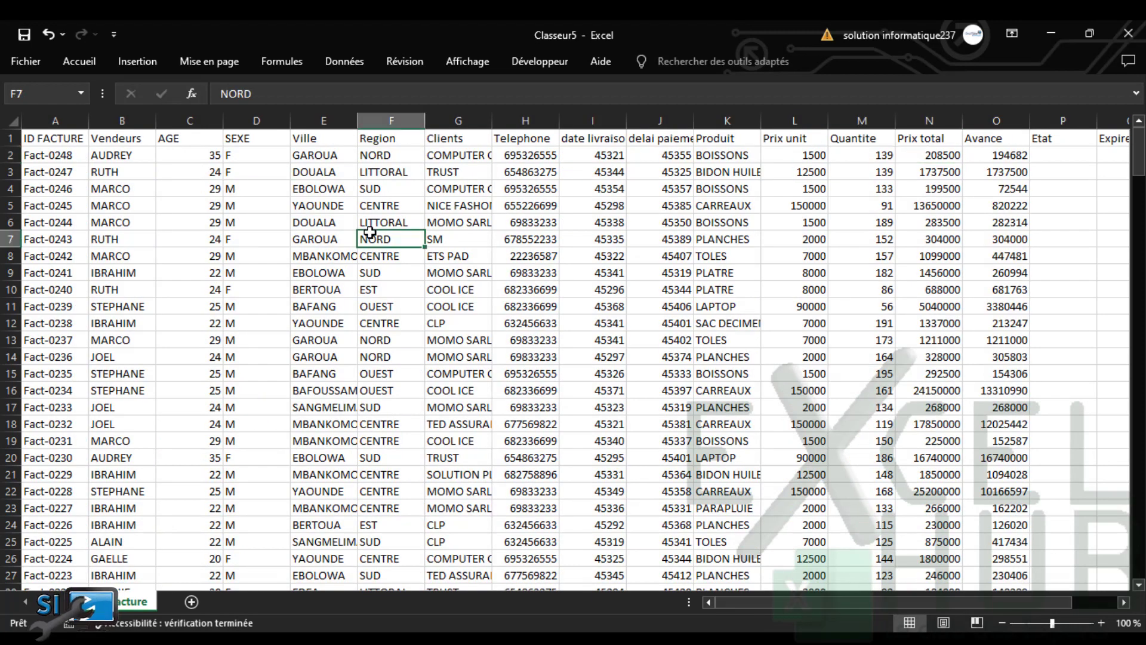
{"action": "left_click", "coordinate": [82, 62]}
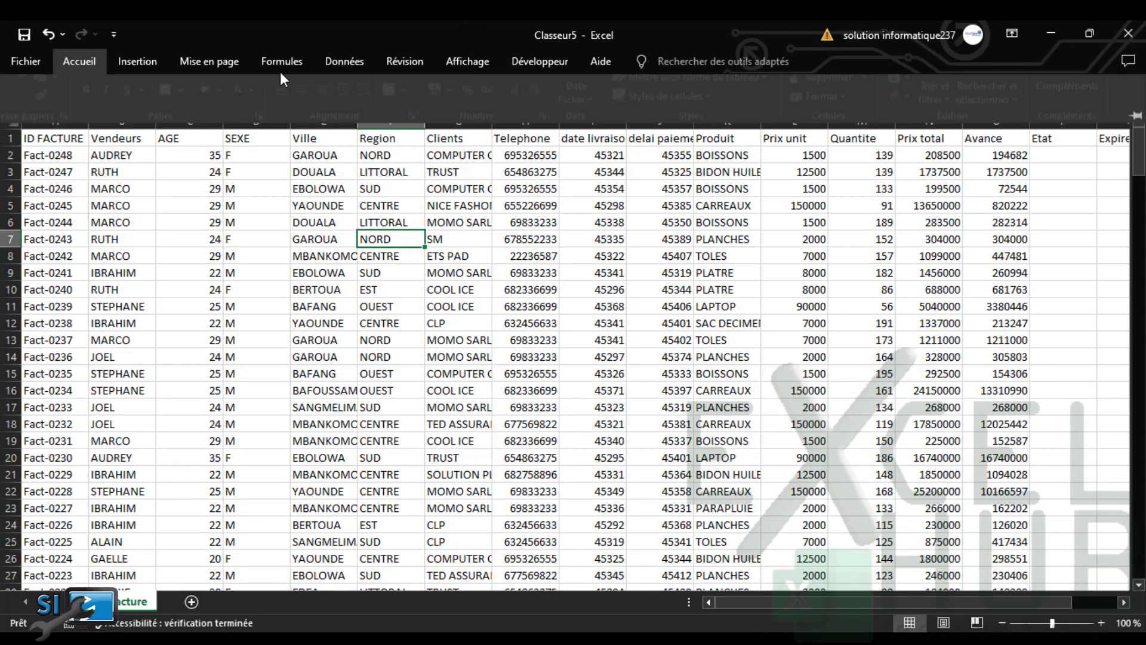
{"action": "right_click", "coordinate": [561, 131]}
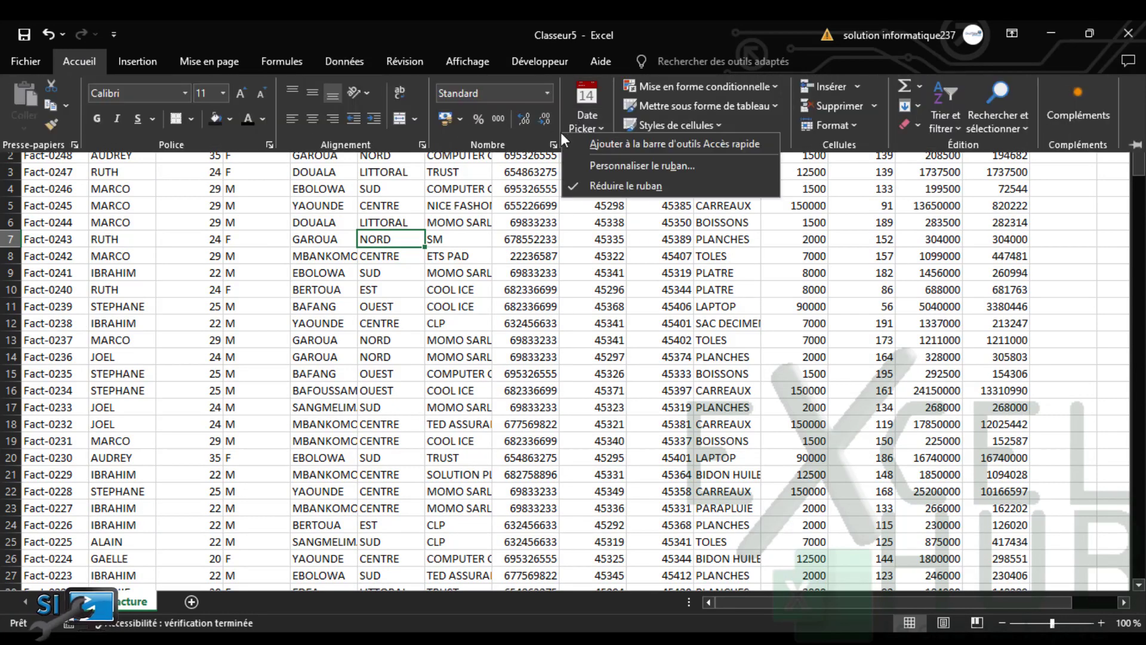
{"action": "left_click", "coordinate": [615, 186]}
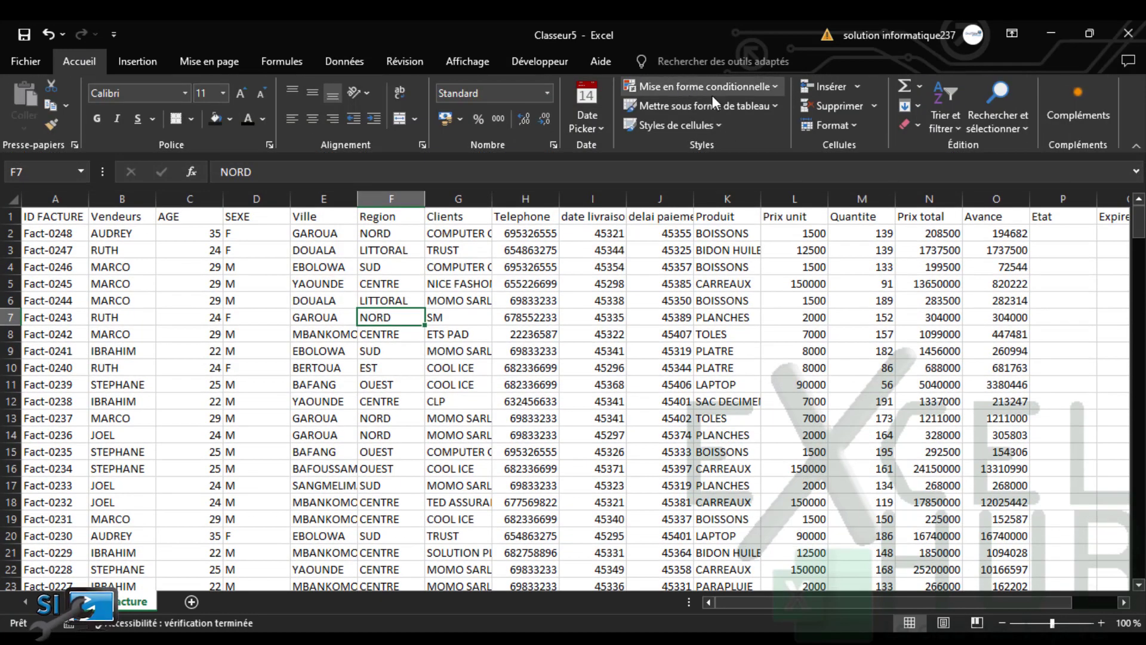
{"action": "left_click", "coordinate": [720, 107]}
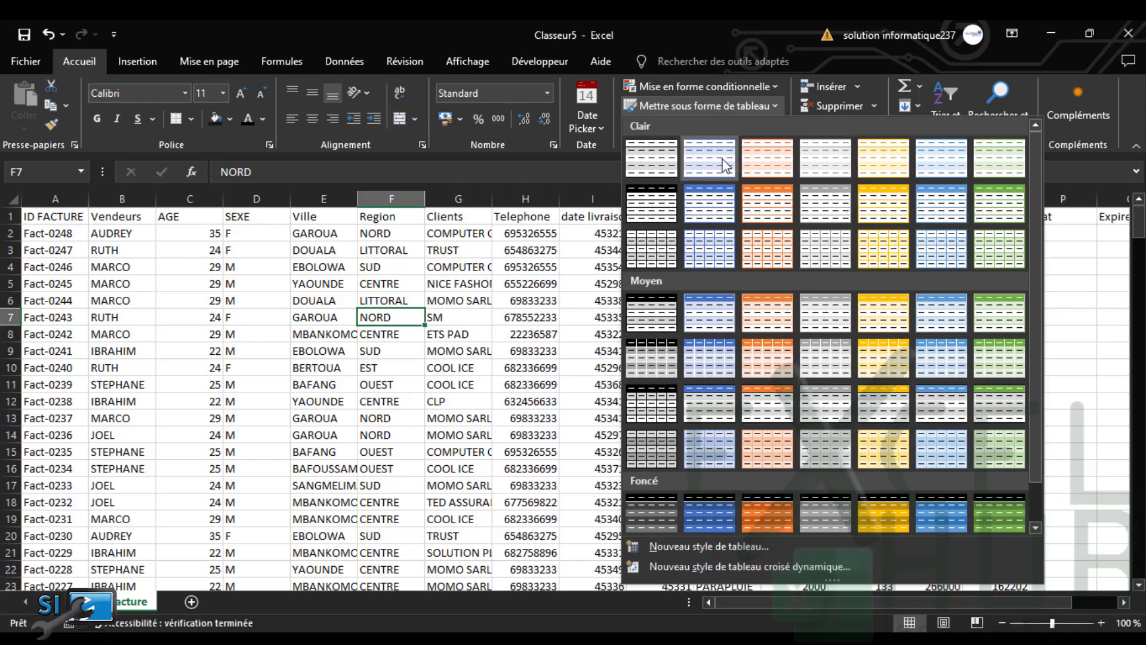
{"action": "left_click", "coordinate": [660, 168]}
{"action": "left_click", "coordinate": [616, 374]}
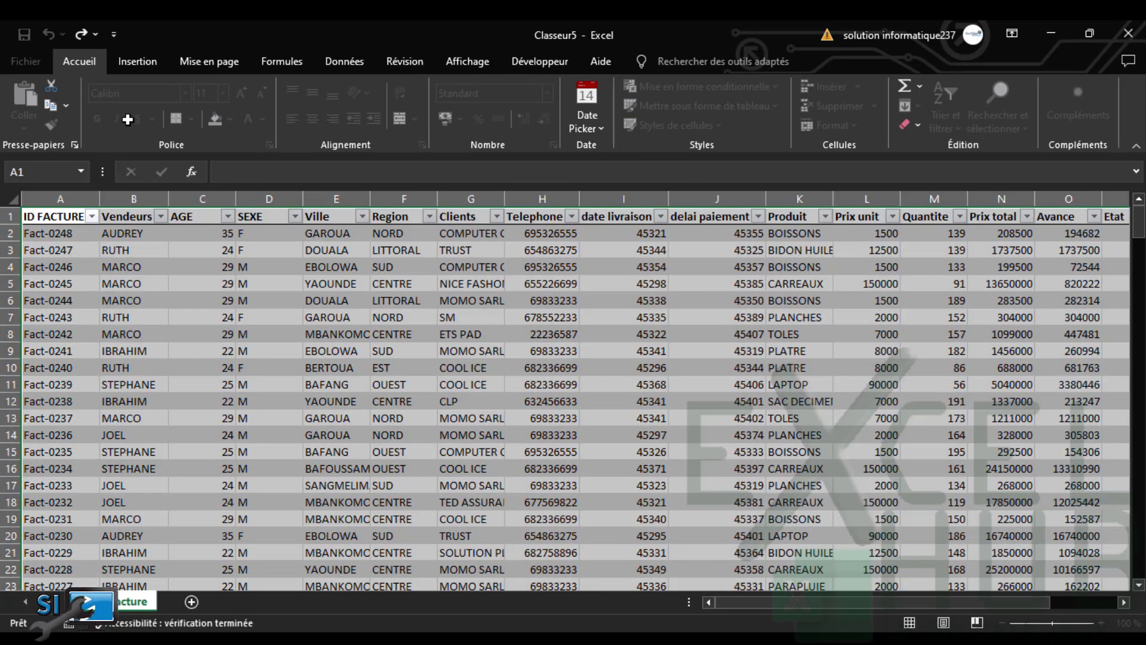
Name the table bd_fact and widen the Clients and ID FACTURE columns
{"action": "left_click", "coordinate": [52, 105]}
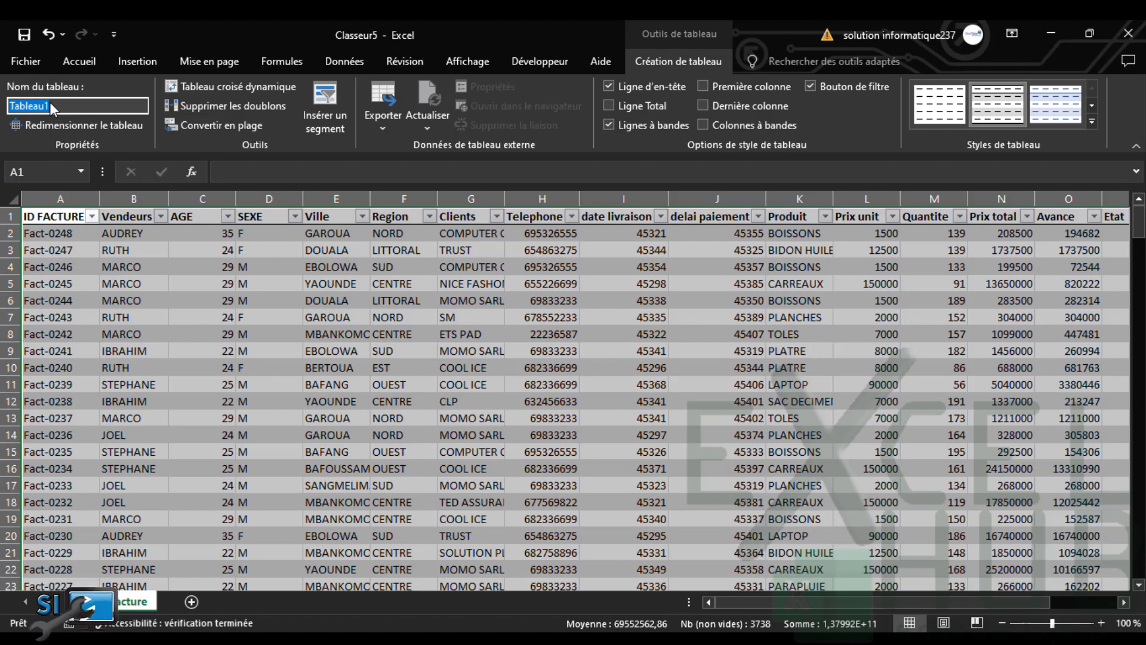
{"action": "type", "text": "bdf"}
{"action": "key", "text": "Tab"}
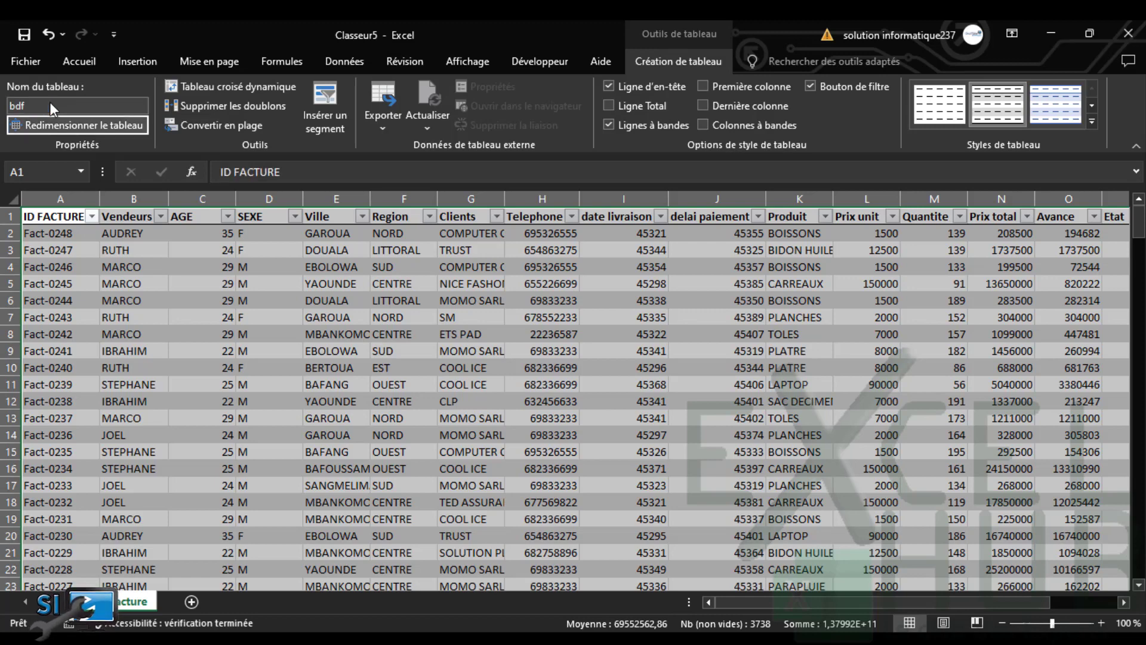
{"action": "left_click", "coordinate": [52, 105]}
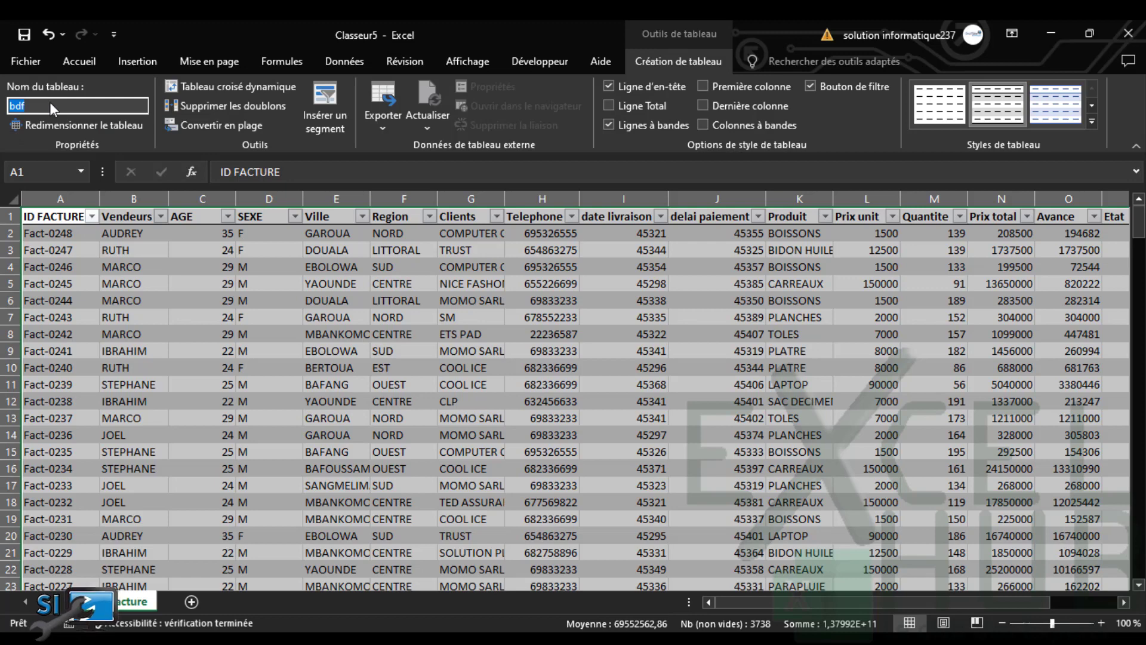
{"action": "type", "text": "bd"}
{"action": "key", "text": "Return"}
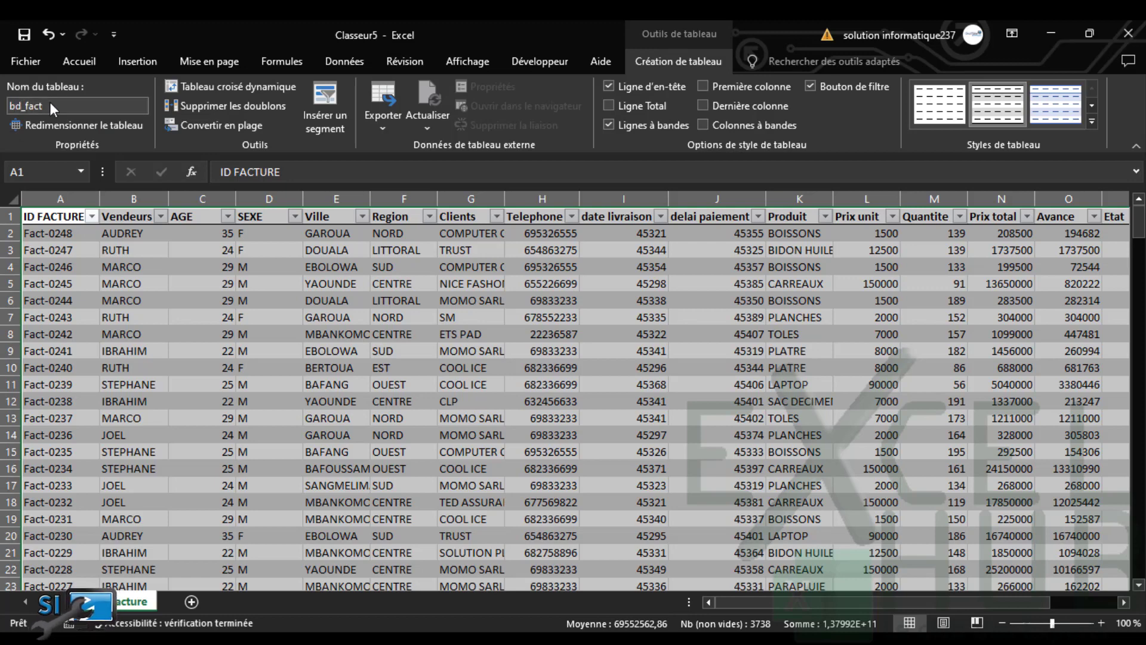
{"action": "left_click", "coordinate": [240, 314]}
{"action": "left_click_drag", "start_coordinate": [504, 199], "coordinate": [537, 198]}
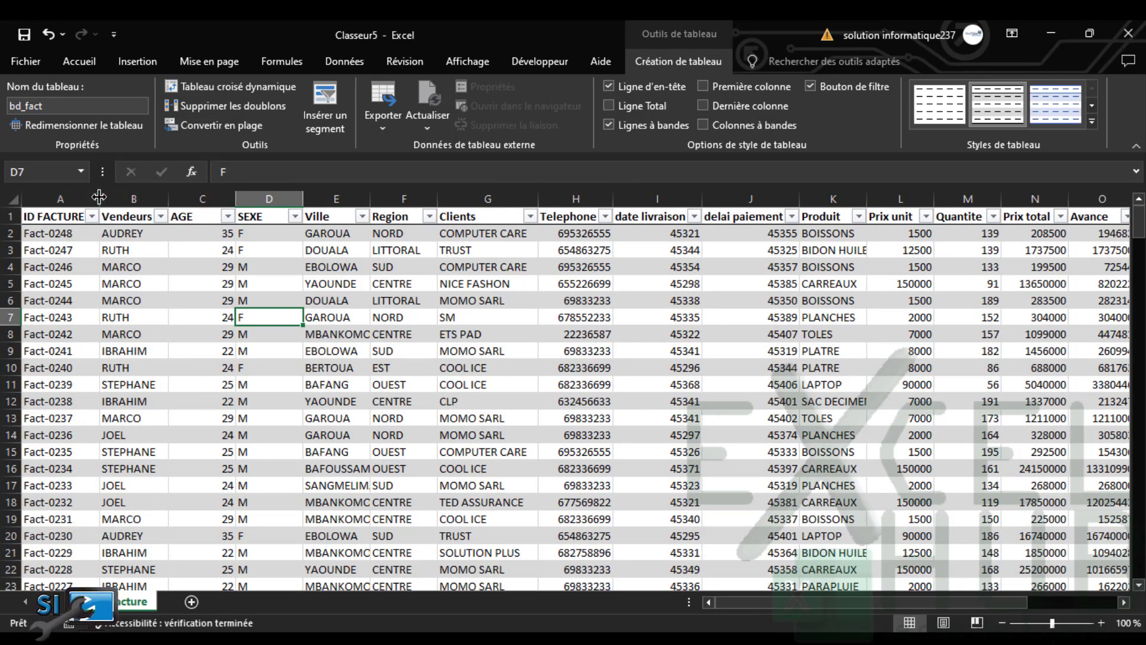
{"action": "left_click_drag", "start_coordinate": [100, 199], "coordinate": [112, 199]}
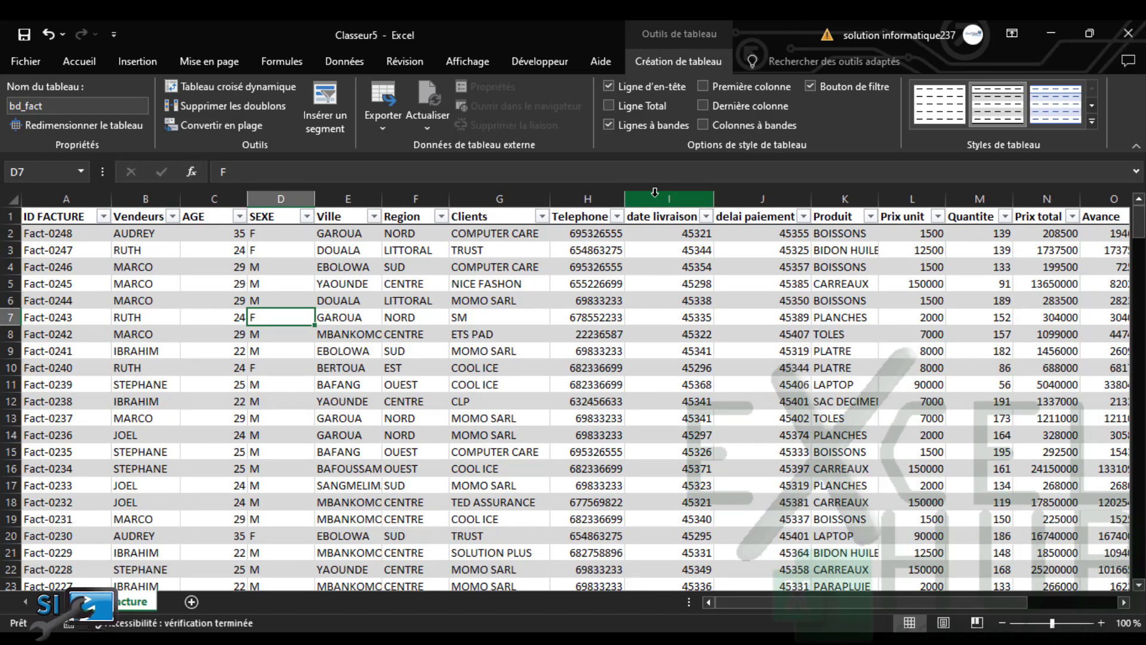
Apply the Date courte format to columns I:J so dates read like 30/01/2024
{"action": "left_click_drag", "start_coordinate": [654, 192], "coordinate": [754, 207]}
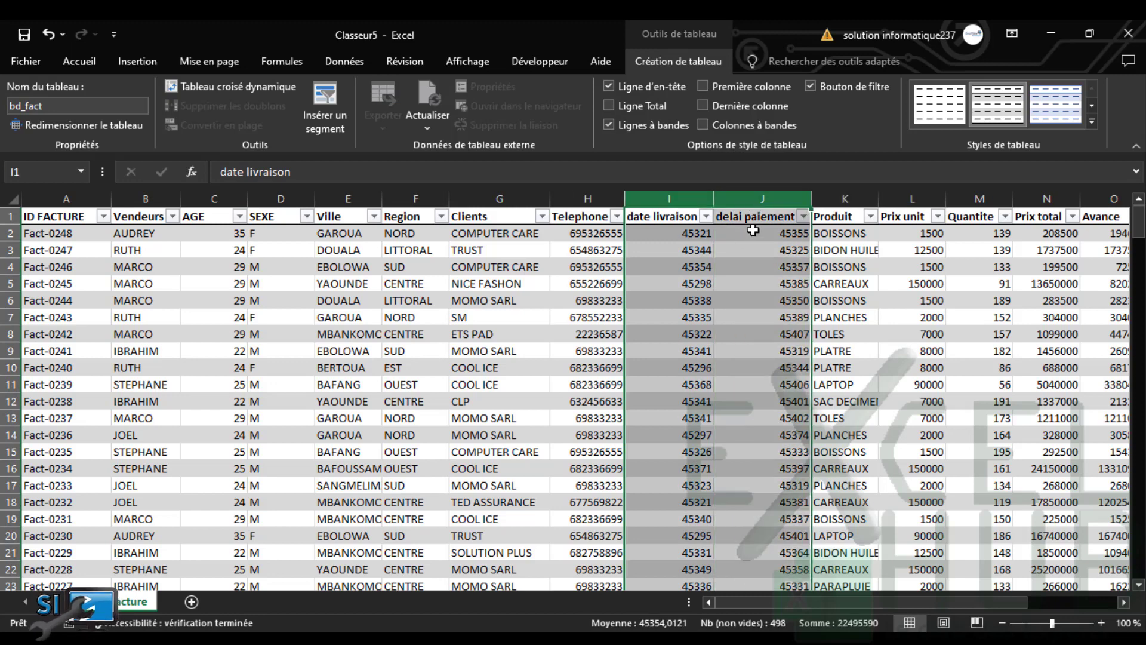
{"action": "left_click", "coordinate": [77, 67]}
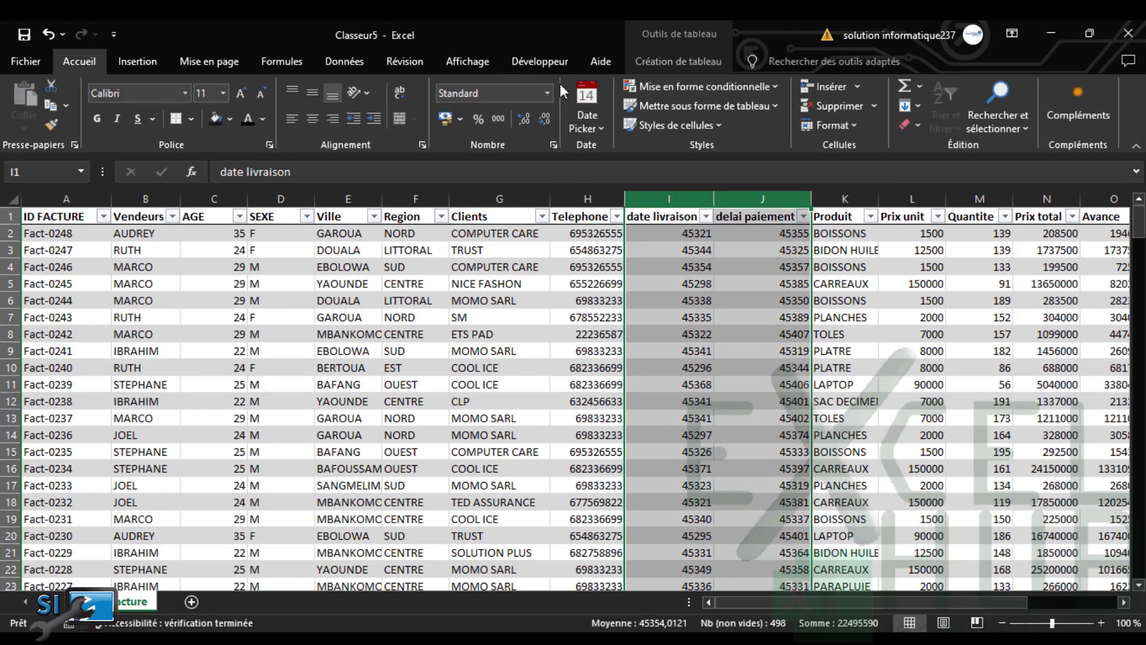
{"action": "left_click", "coordinate": [545, 95]}
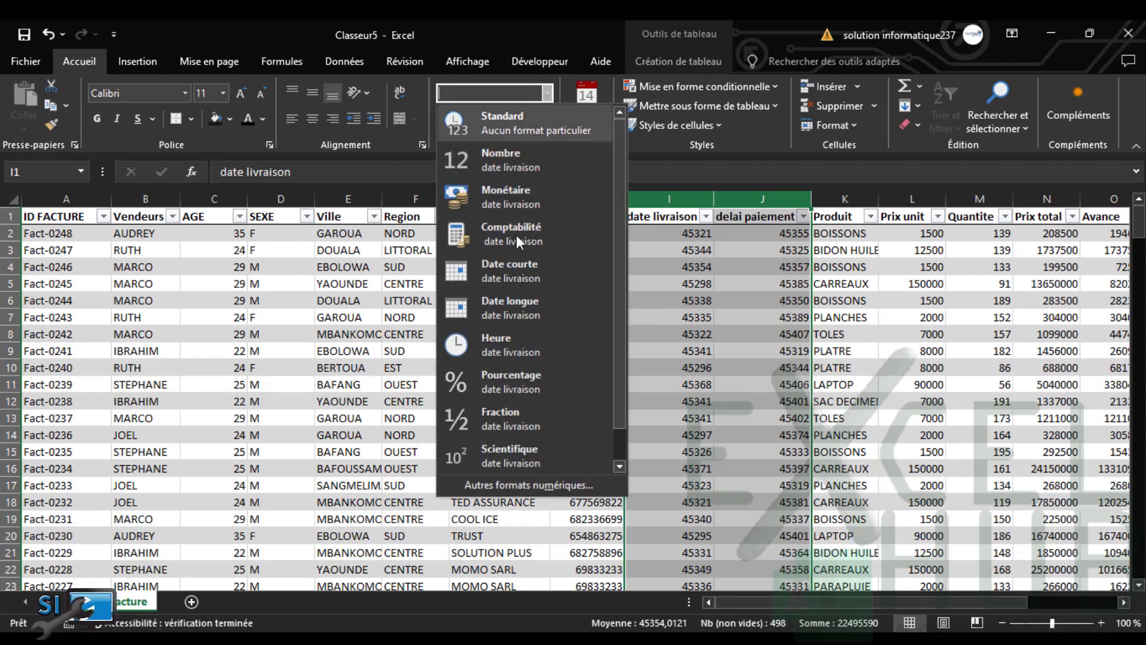
{"action": "left_click", "coordinate": [517, 269]}
{"action": "left_click", "coordinate": [588, 421]}
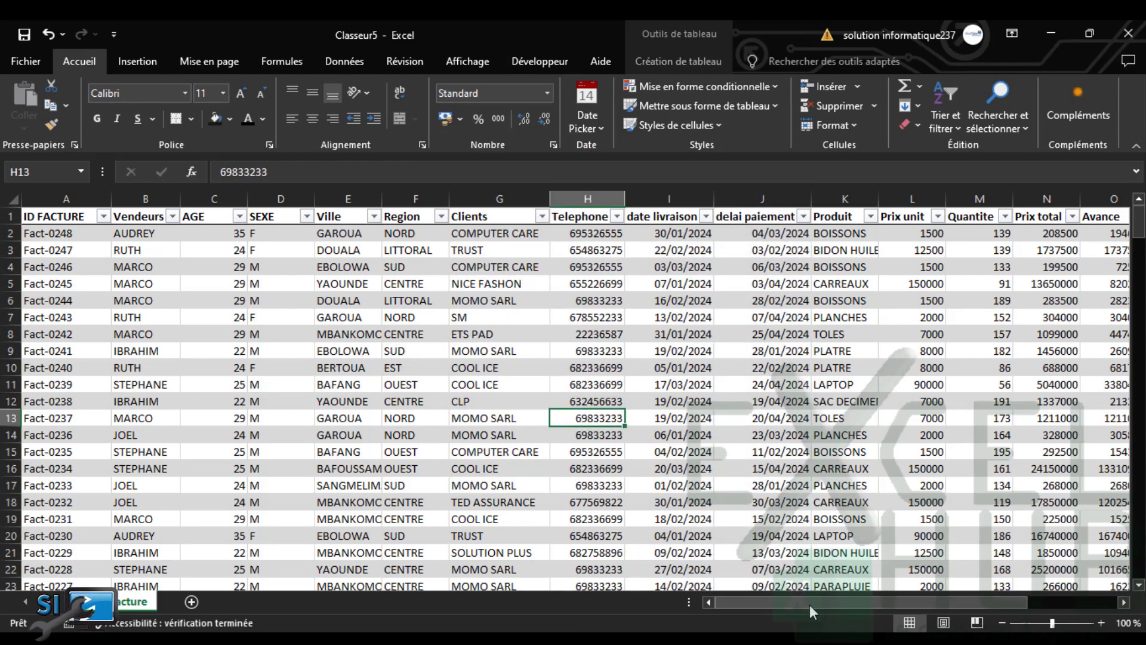
{"action": "left_click_drag", "start_coordinate": [818, 605], "coordinate": [909, 606]}
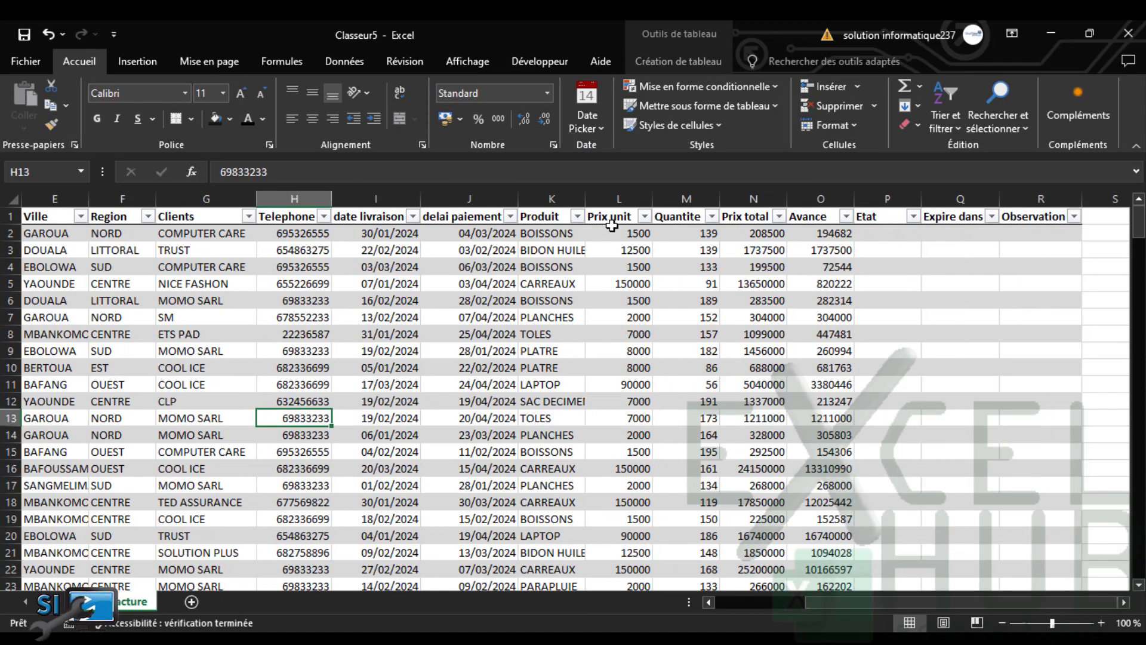
{"action": "left_click_drag", "start_coordinate": [616, 199], "coordinate": [824, 199]}
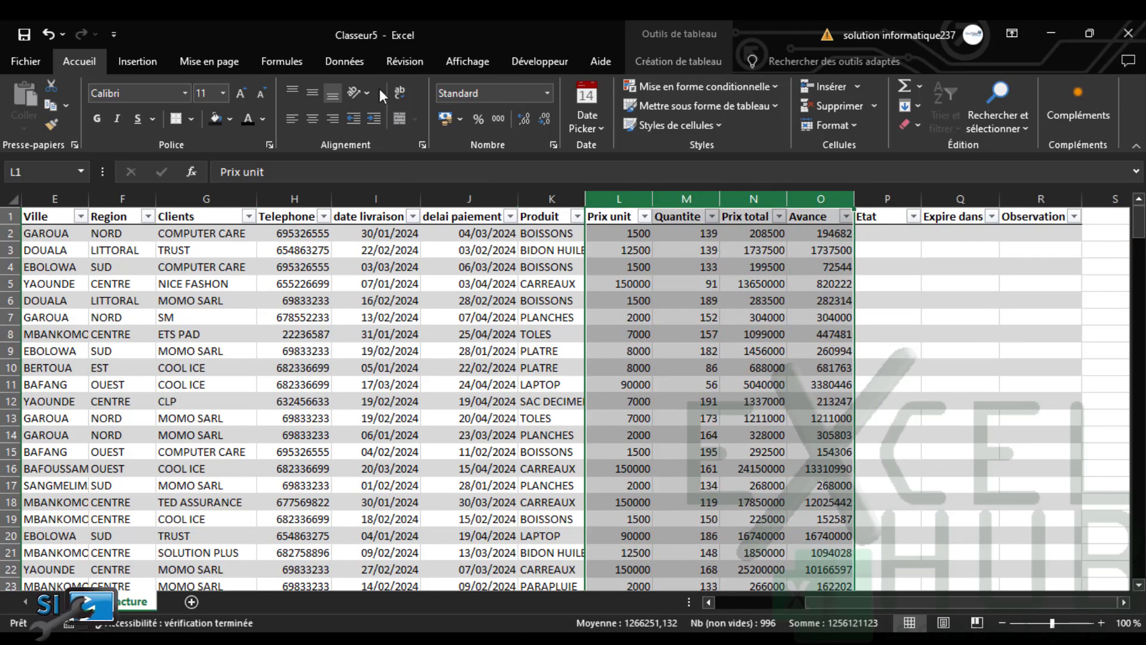
{"action": "left_click", "coordinate": [498, 120]}
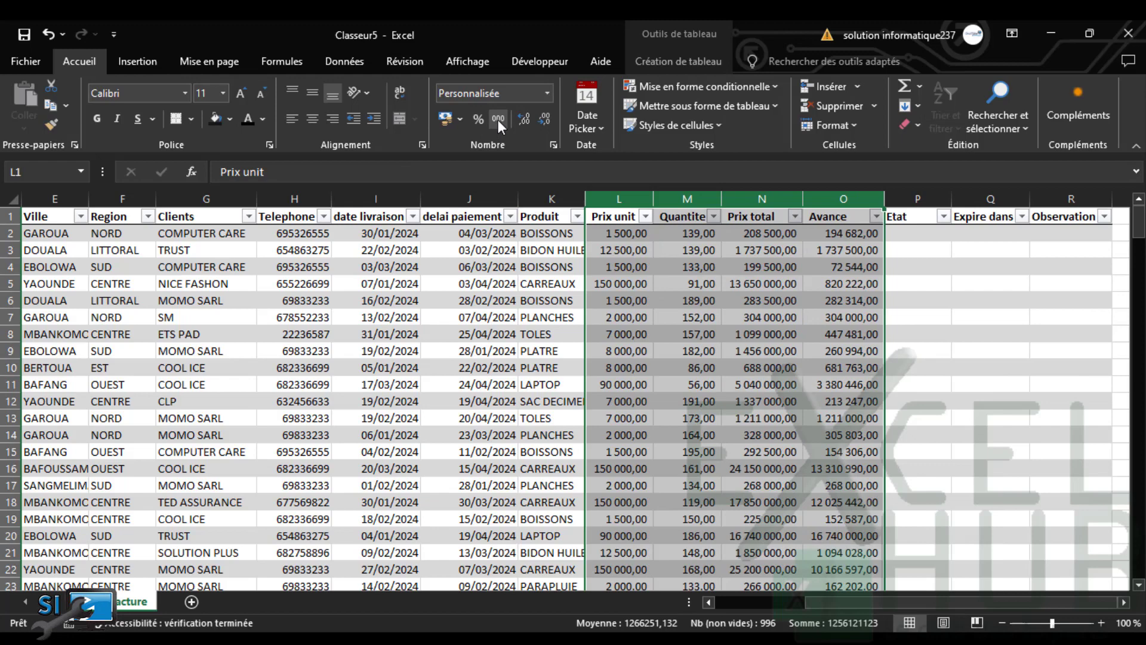
{"action": "left_click", "coordinate": [548, 121]}
{"action": "left_click", "coordinate": [548, 121]}
{"action": "left_click", "coordinate": [567, 418]}
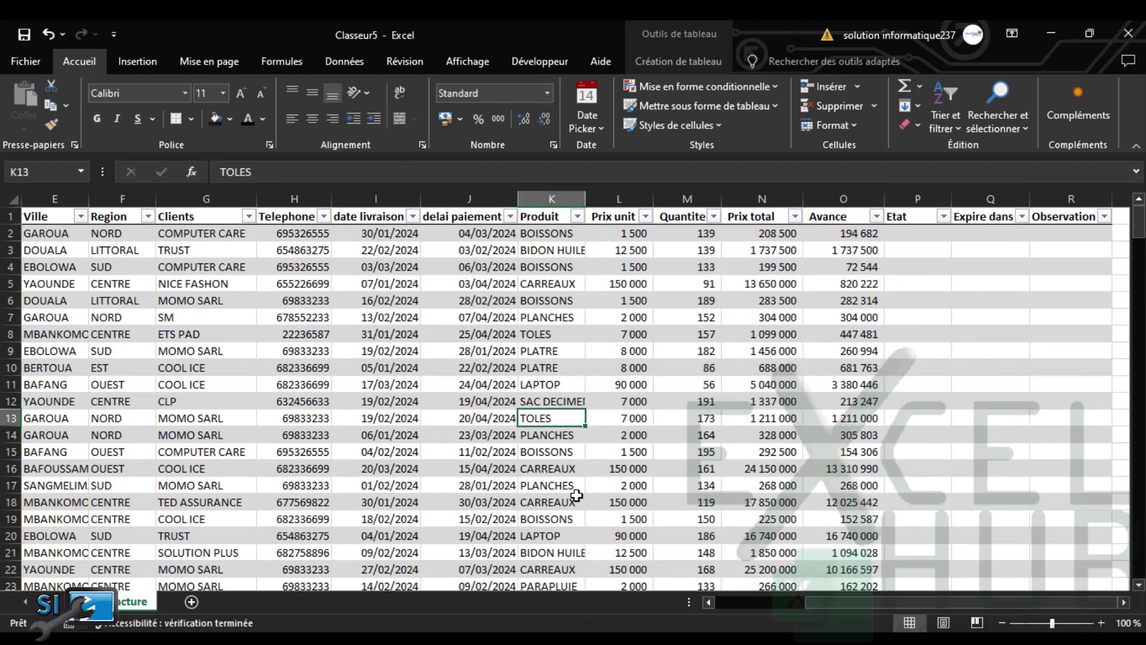
{"action": "left_click_drag", "start_coordinate": [854, 608], "coordinate": [764, 608]}
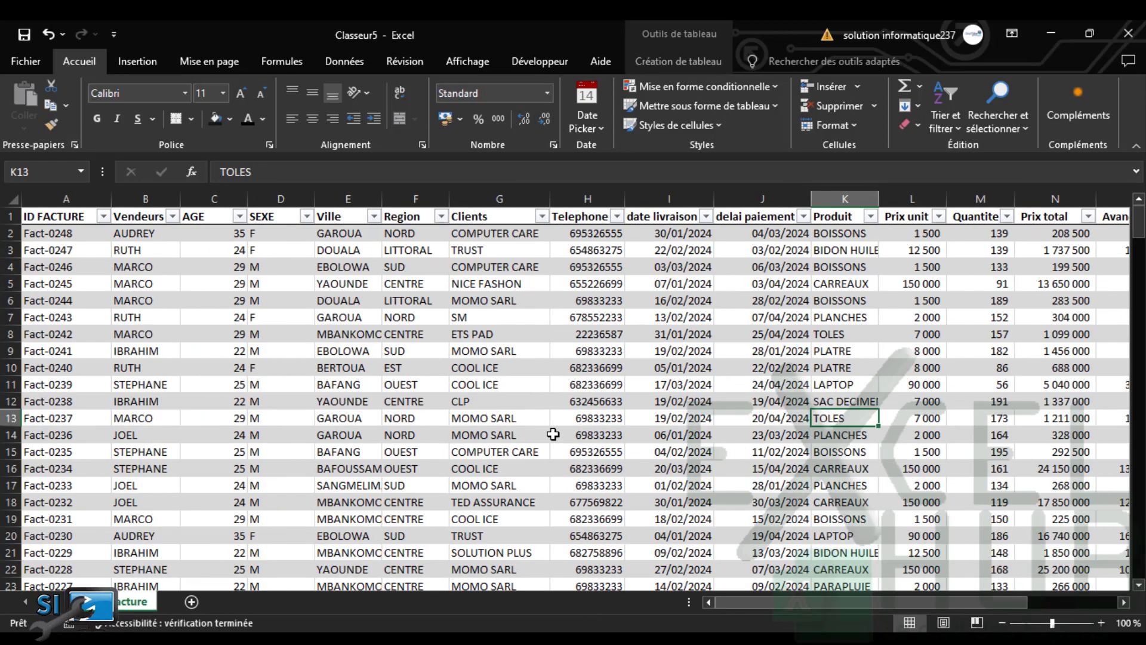
{"action": "left_click", "coordinate": [499, 418]}
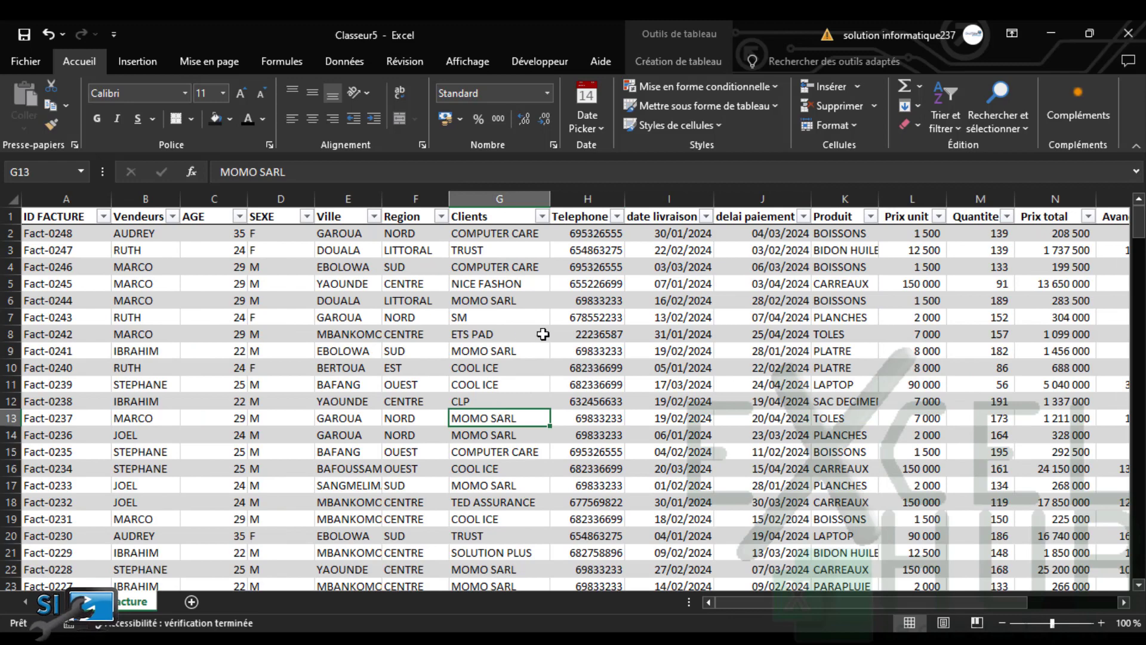
{"action": "left_click_drag", "start_coordinate": [735, 603], "coordinate": [799, 613]}
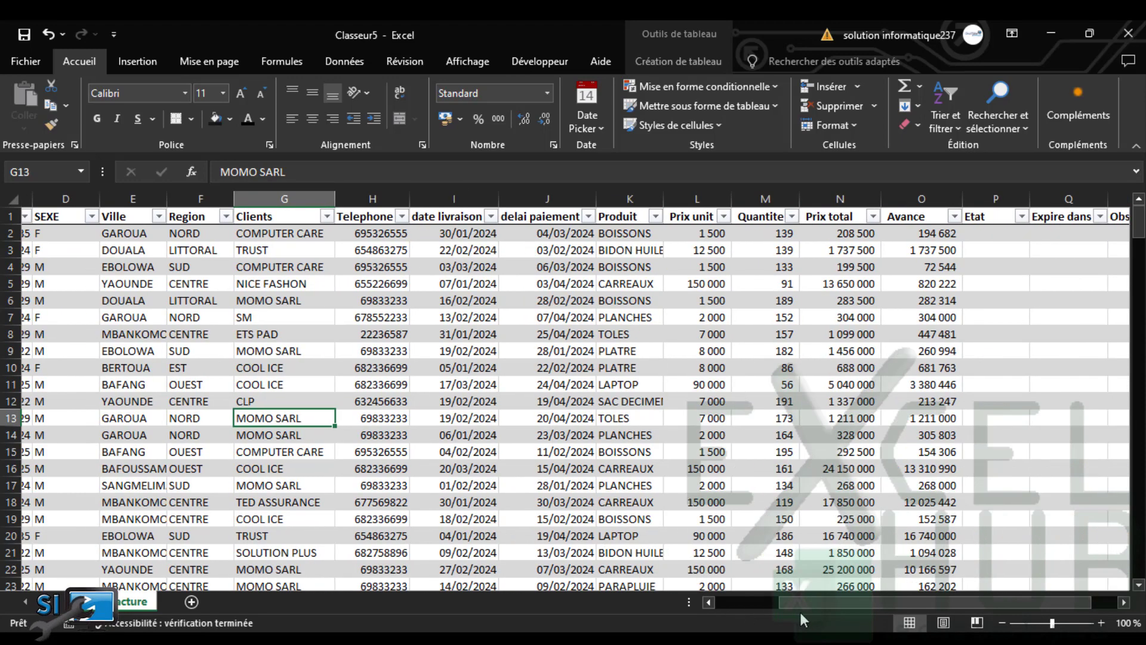
{"action": "left_click_drag", "start_coordinate": [800, 614], "coordinate": [802, 614]}
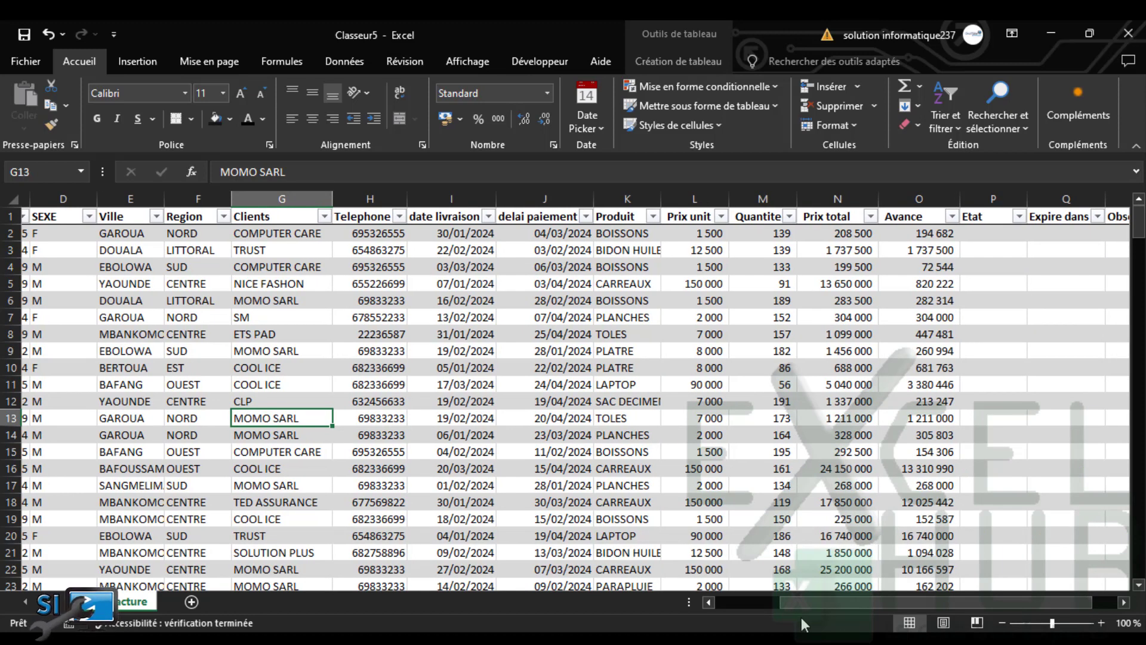
{"action": "left_click_drag", "start_coordinate": [801, 618], "coordinate": [898, 599]}
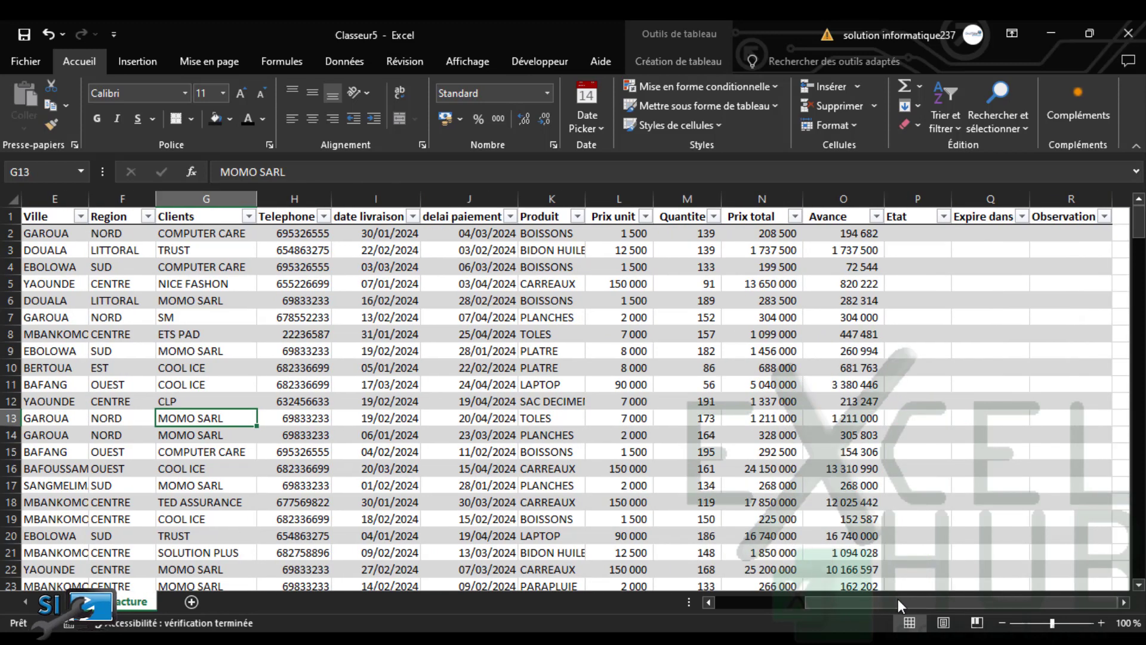
{"action": "left_click", "coordinate": [893, 232]}
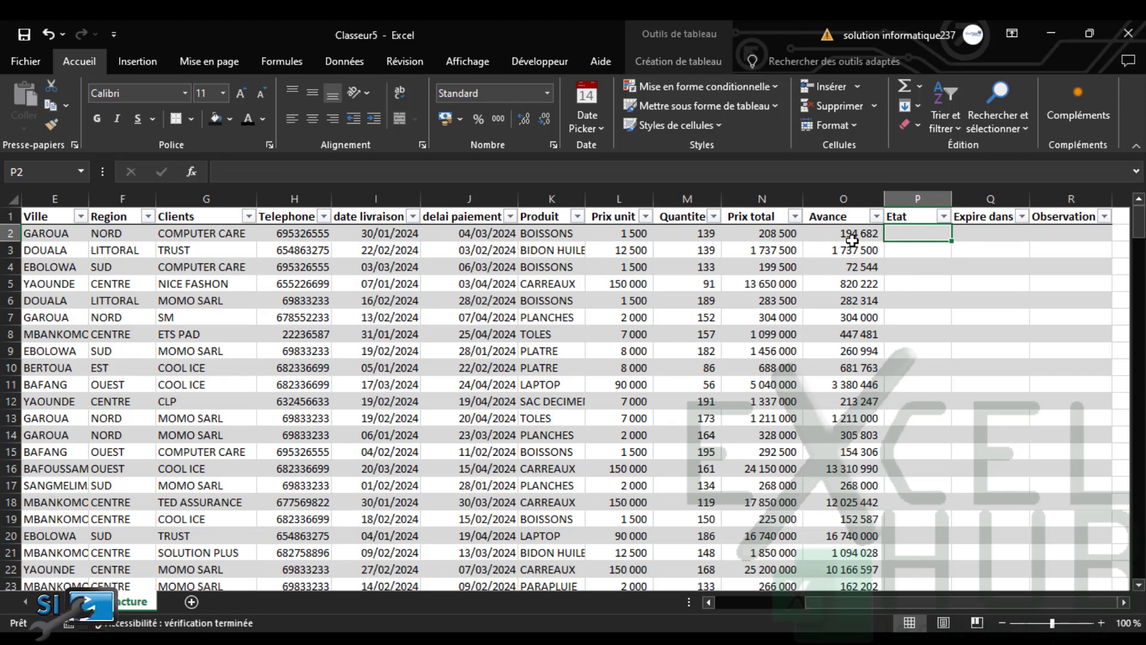
In P2, type a nested SI returning "Impayé" when Prix total > Avance and "Soldé" when equal
{"action": "type", "text": "="}
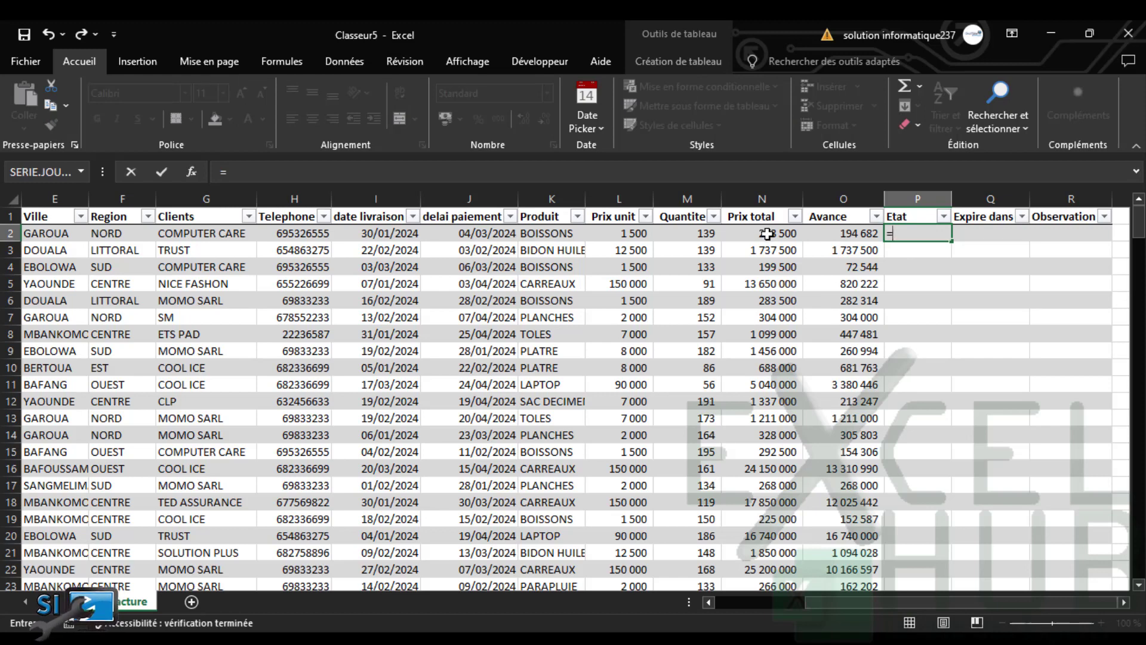
{"action": "type", "text": "SI("}
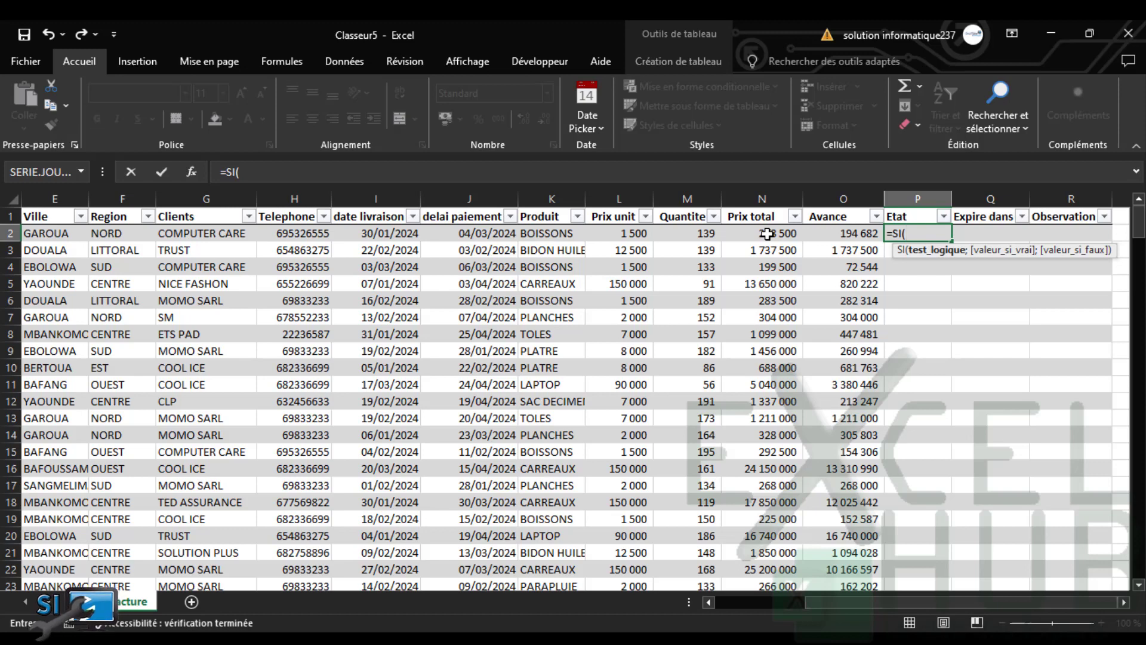
{"action": "type", "text": "SI("}
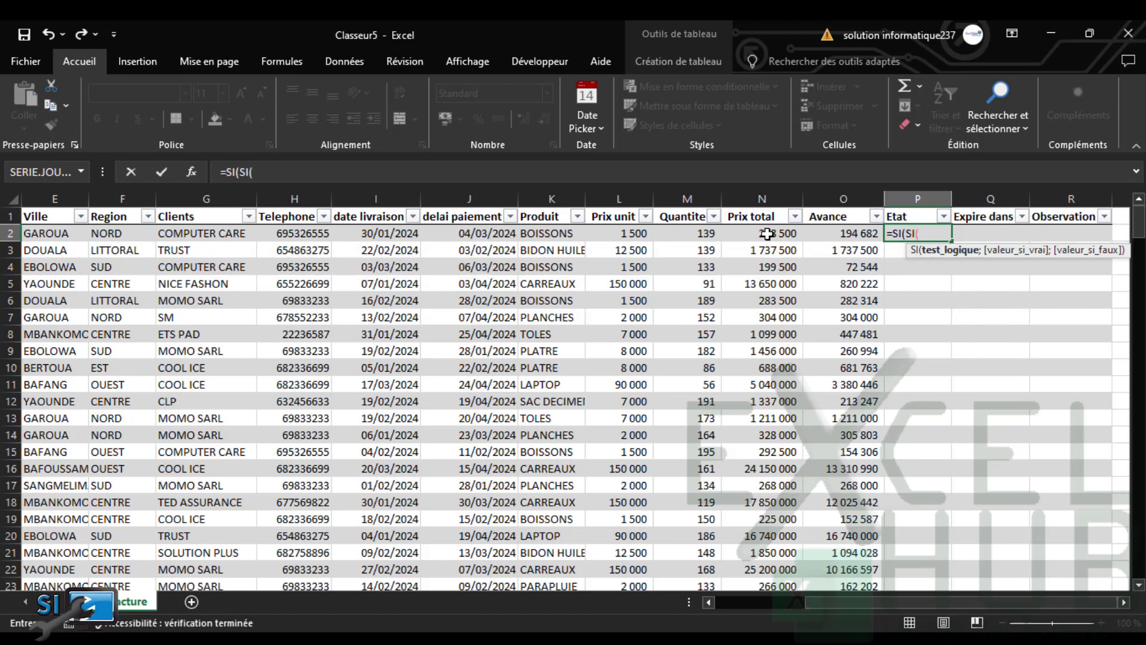
{"action": "left_click", "coordinate": [755, 234]}
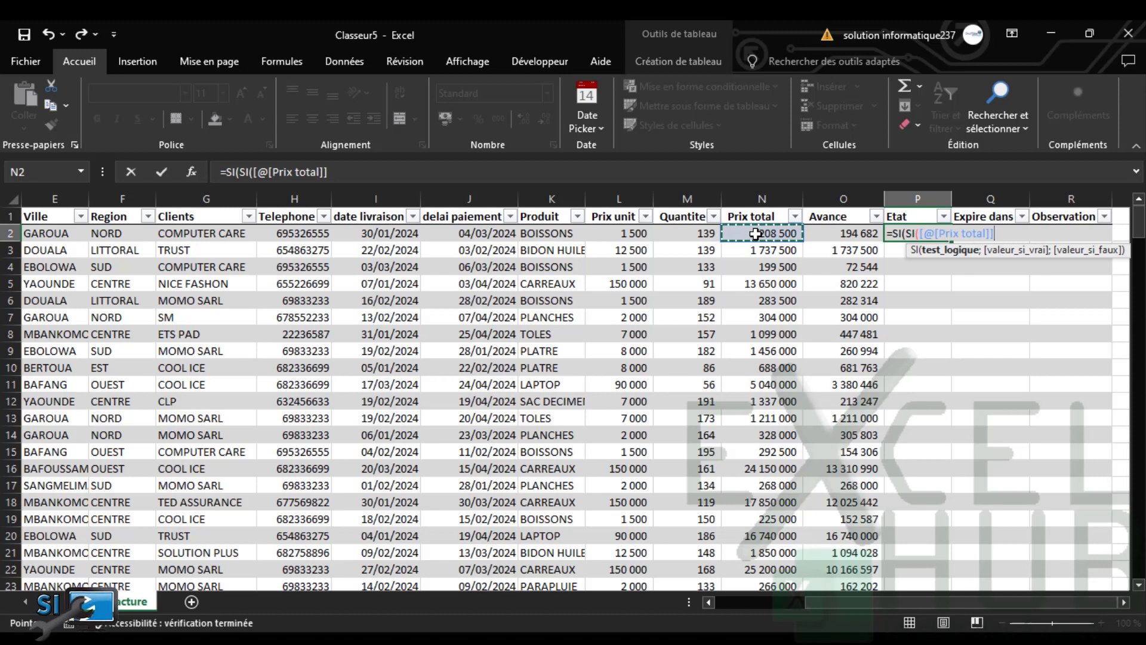
{"action": "type", "text": ">"}
{"action": "left_click", "coordinate": [822, 230]}
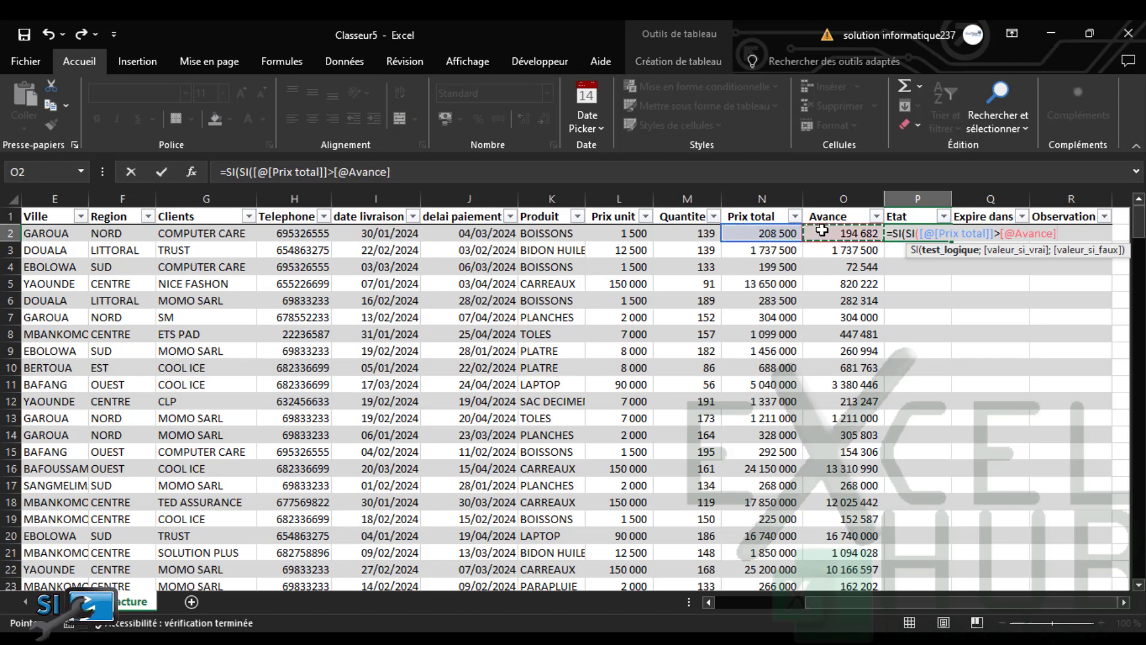
{"action": "type", "text": ";"}
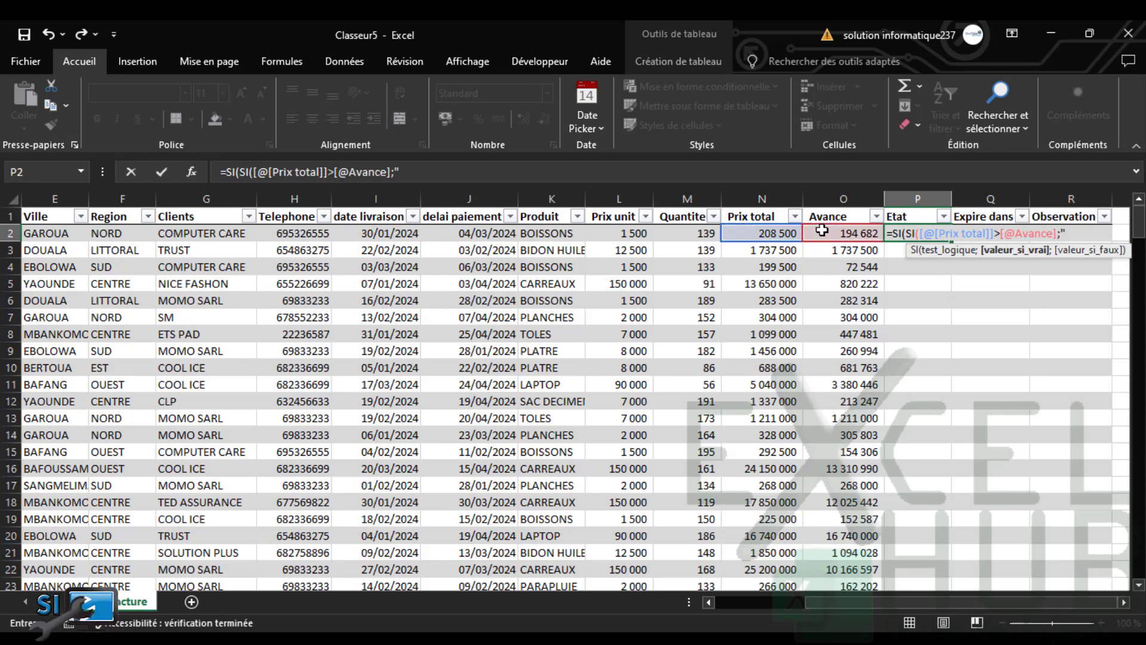
{"action": "type", "text": "\"I"}
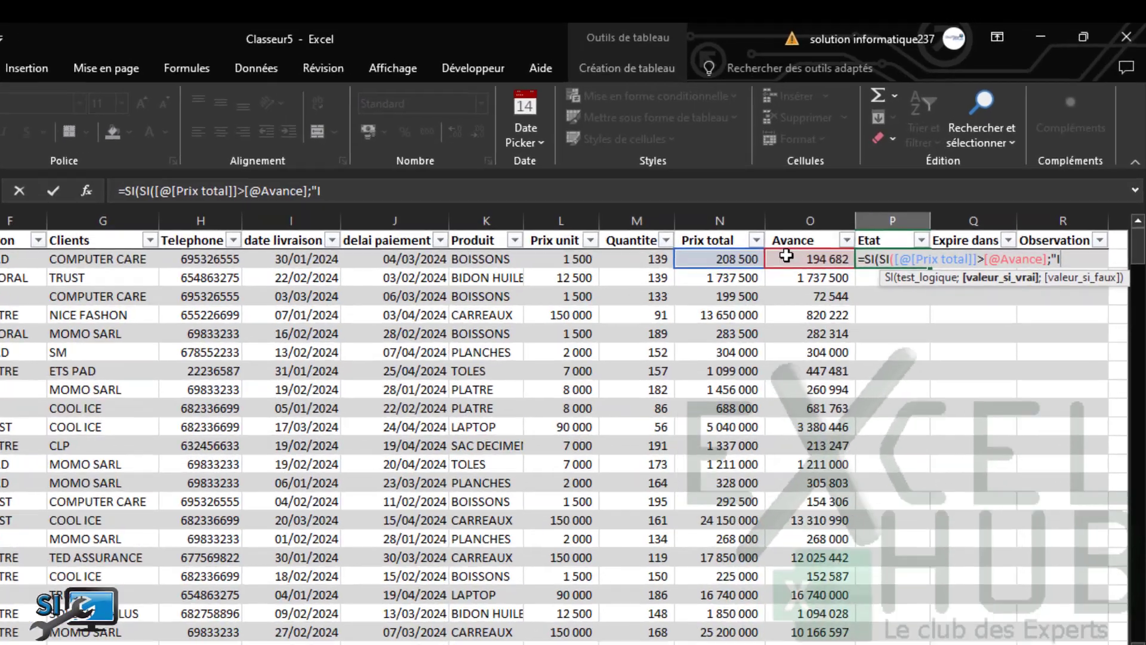
{"action": "type", "text": "mpayé"}
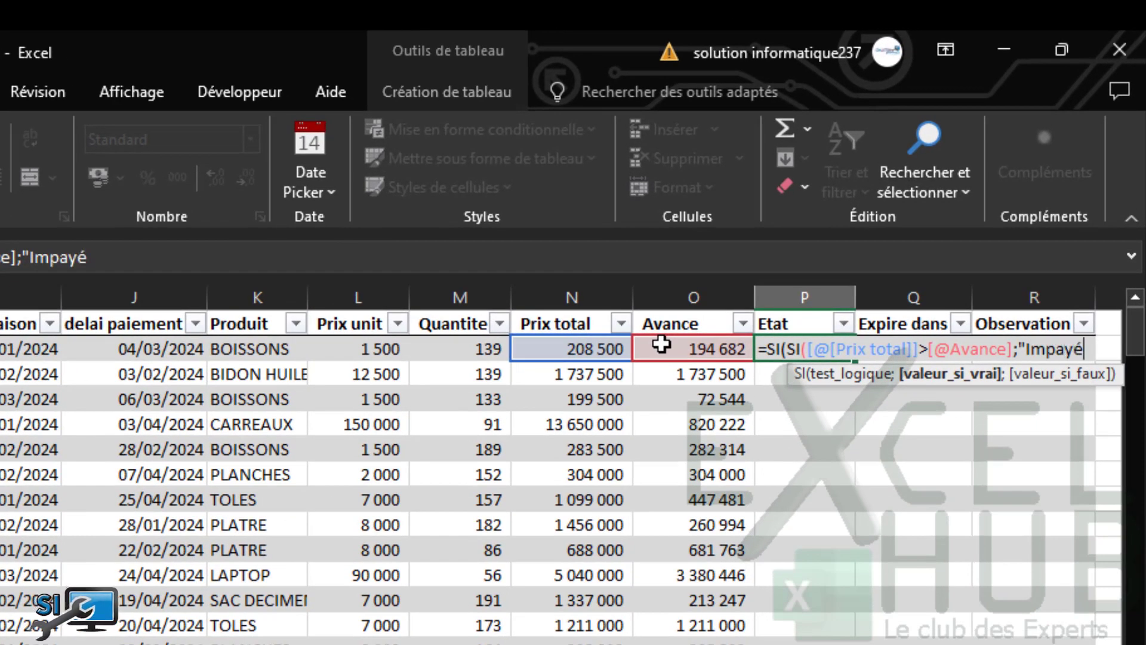
{"action": "type", "text": "\""}
{"action": "type", "text": ";"}
{"action": "type", "text": "si"}
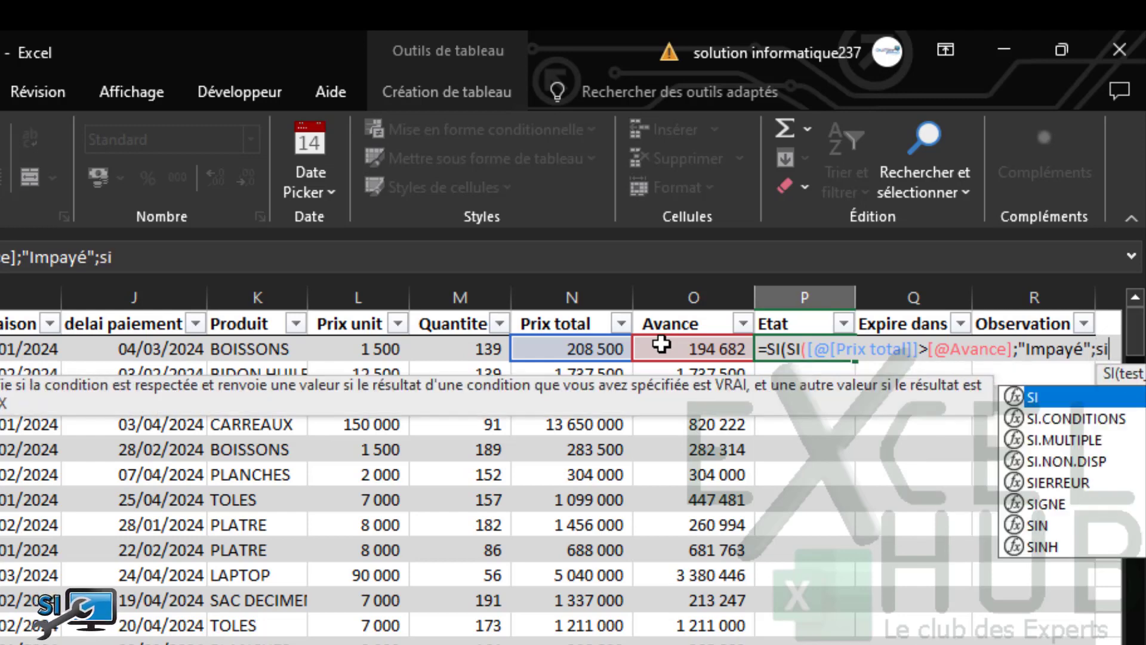
{"action": "key", "text": "Tab"}
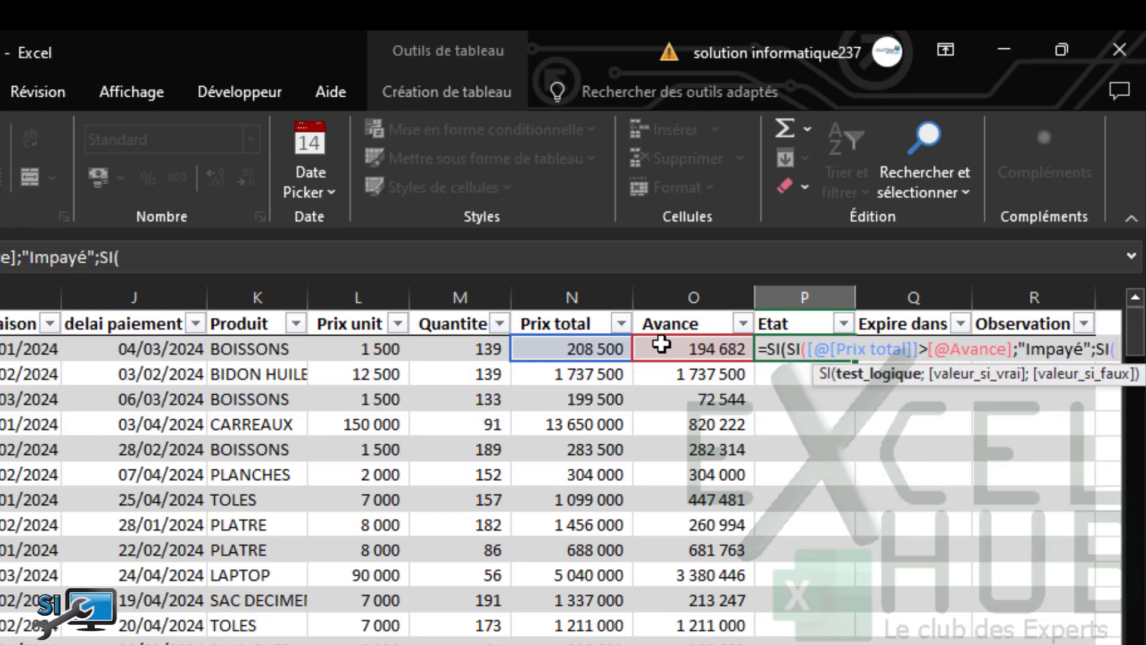
{"action": "left_click", "coordinate": [610, 345]}
{"action": "type", "text": "="}
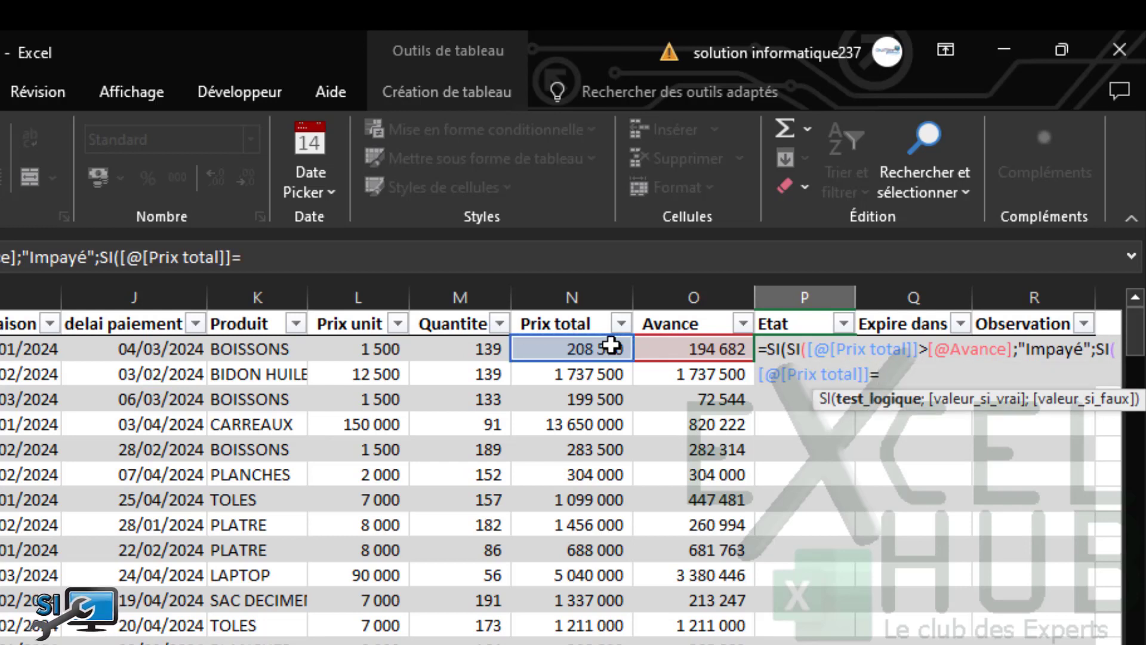
{"action": "left_click", "coordinate": [703, 349]}
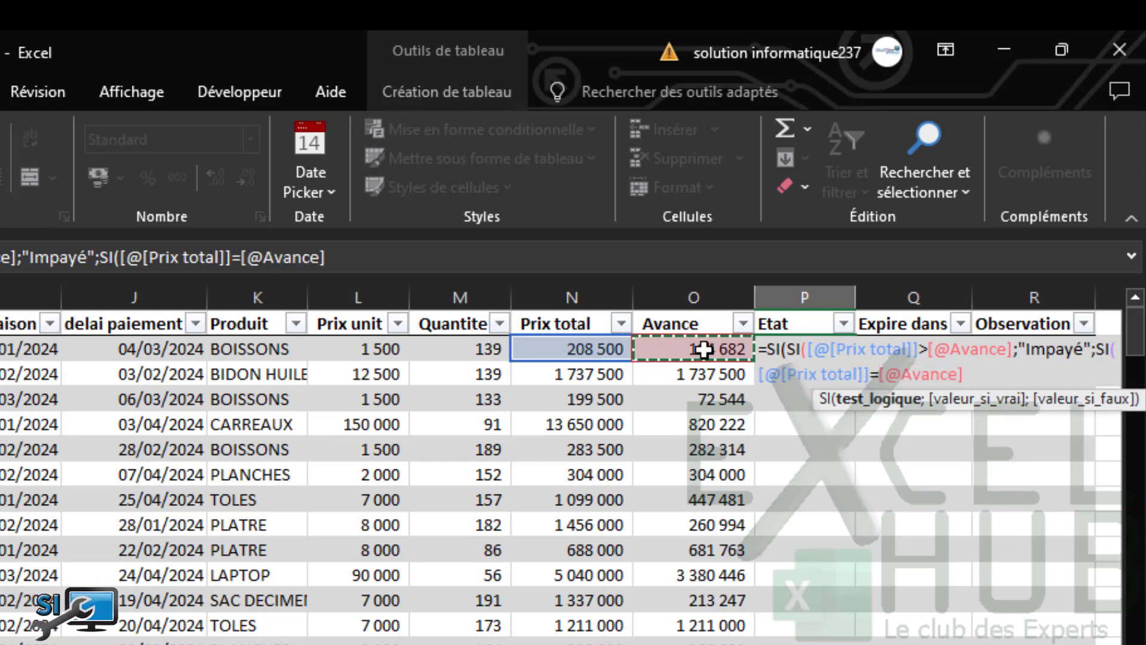
{"action": "type", "text": ";"}
{"action": "type", "text": "\"So"}
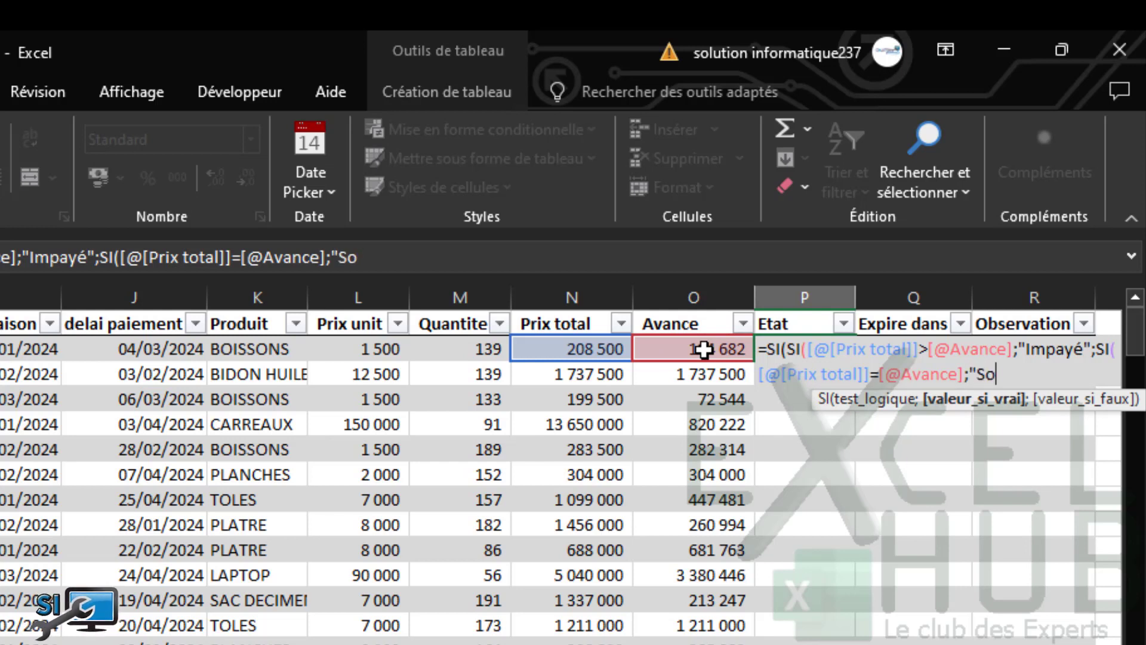
{"action": "type", "text": "ldé\")"}
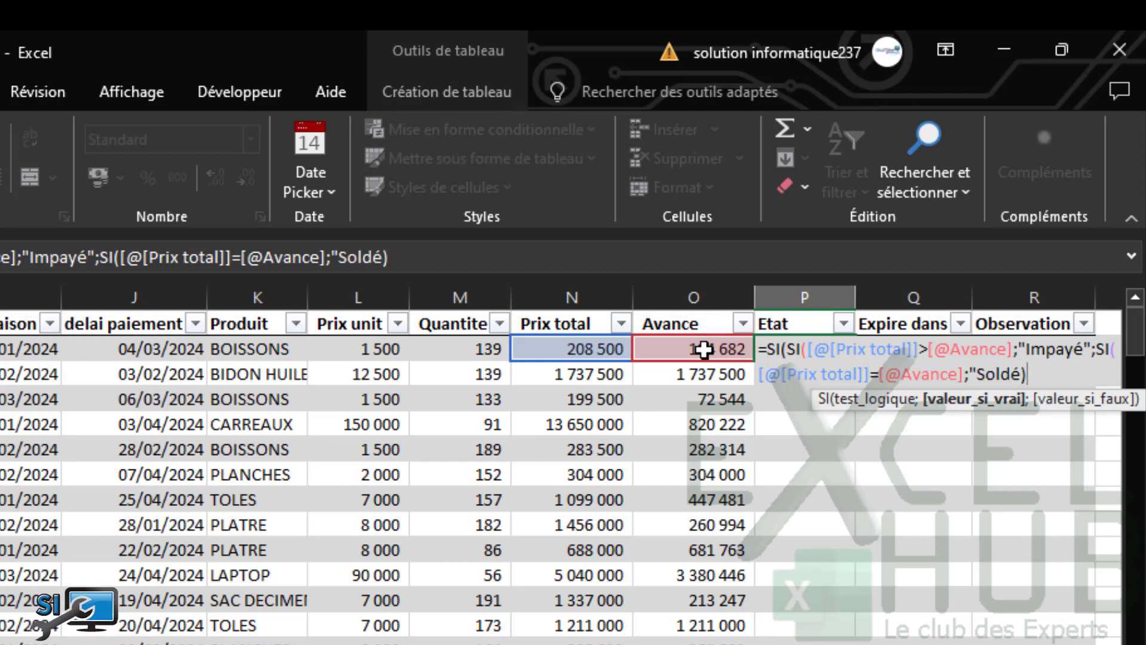
{"action": "type", "text": "\")"}
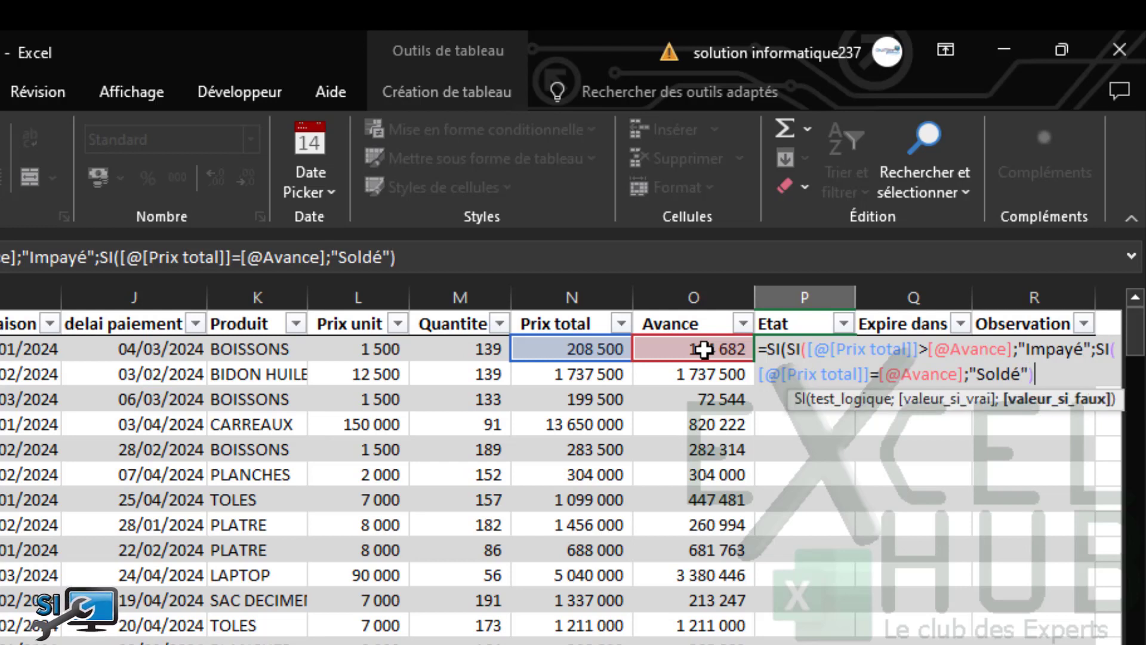
{"action": "type", "text": ")"}
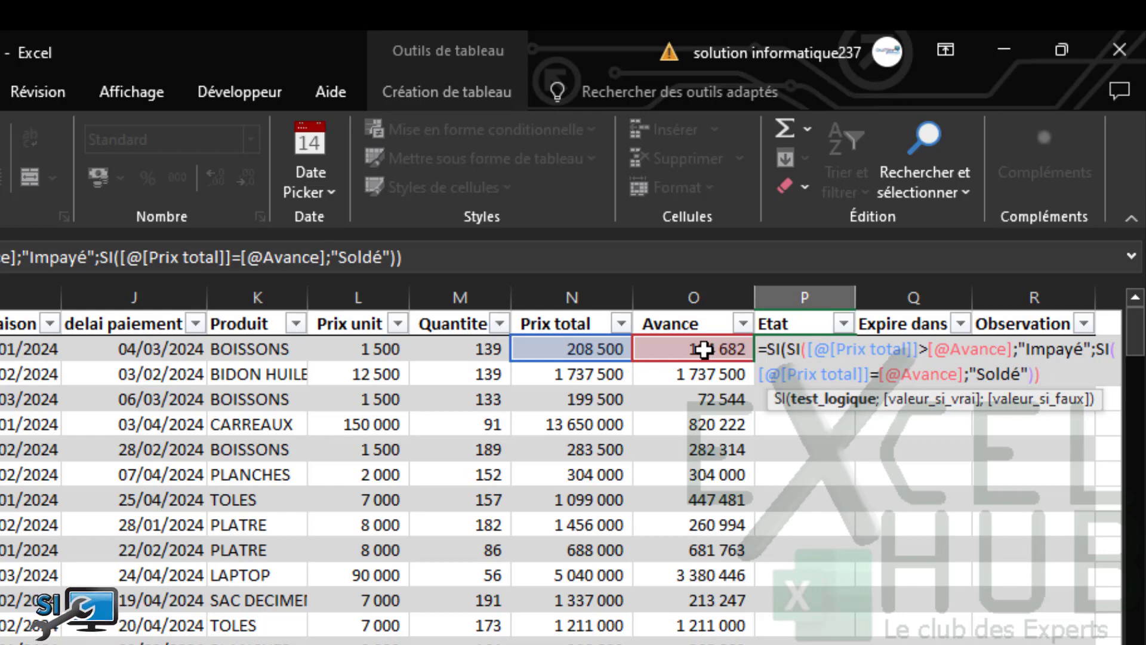
{"action": "type", "text": ")"}
{"action": "key", "text": "Return"}
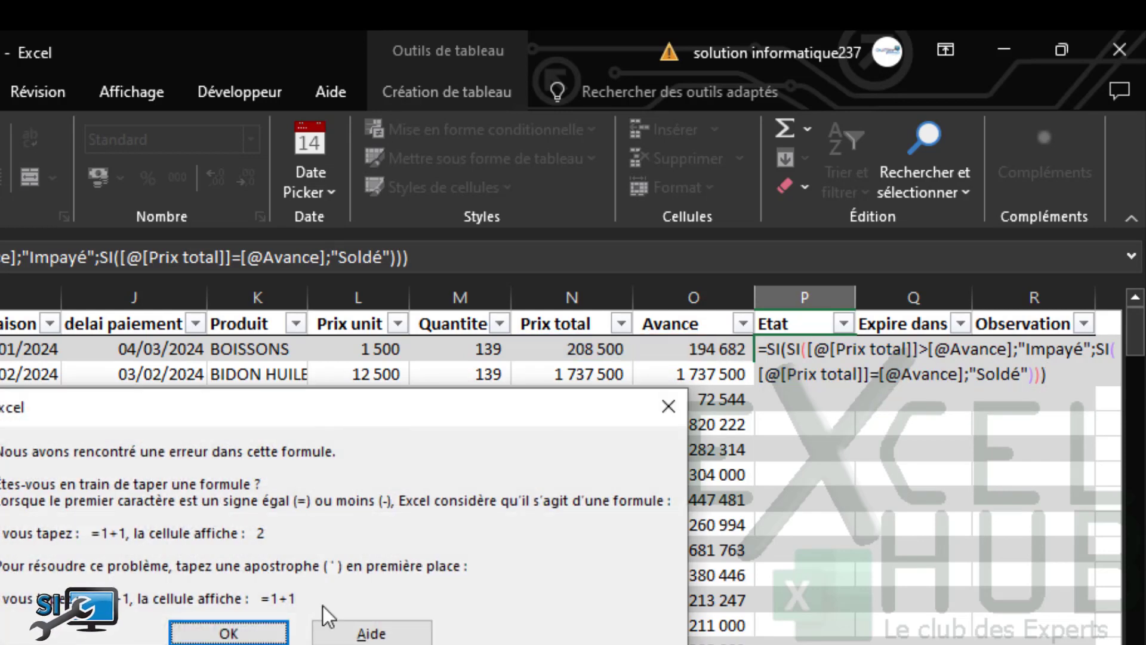
{"action": "left_click", "coordinate": [248, 628]}
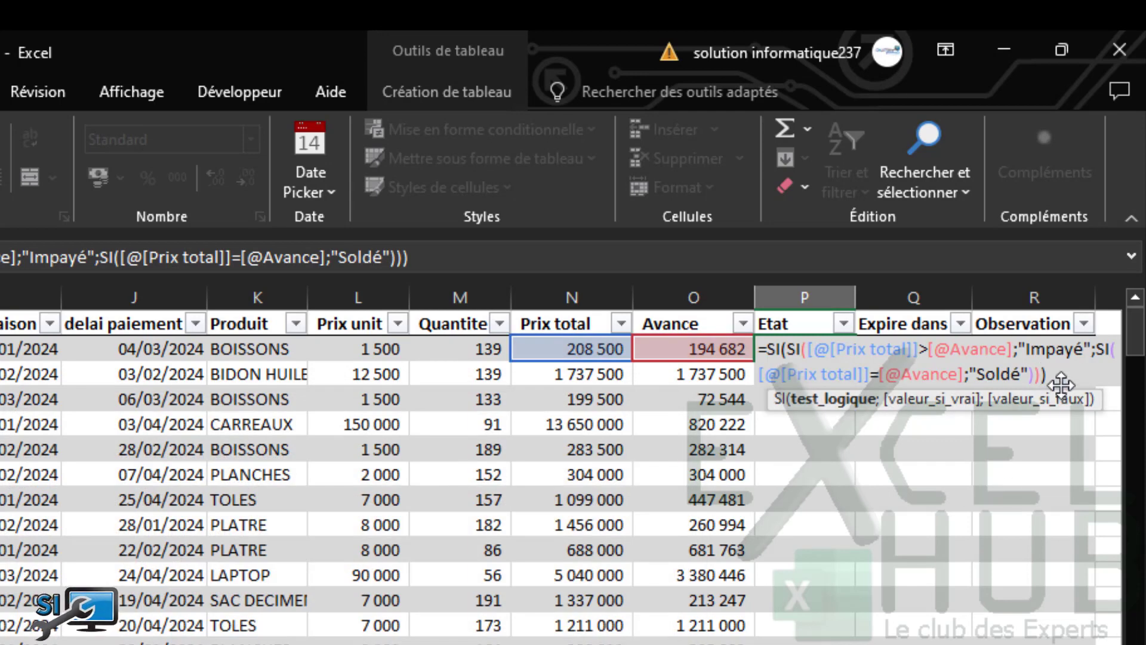
{"action": "left_click", "coordinate": [1074, 376]}
{"action": "key", "text": "BackSpace"}
{"action": "key", "text": "BackSpace"}
{"action": "key", "text": "BackSpace"}
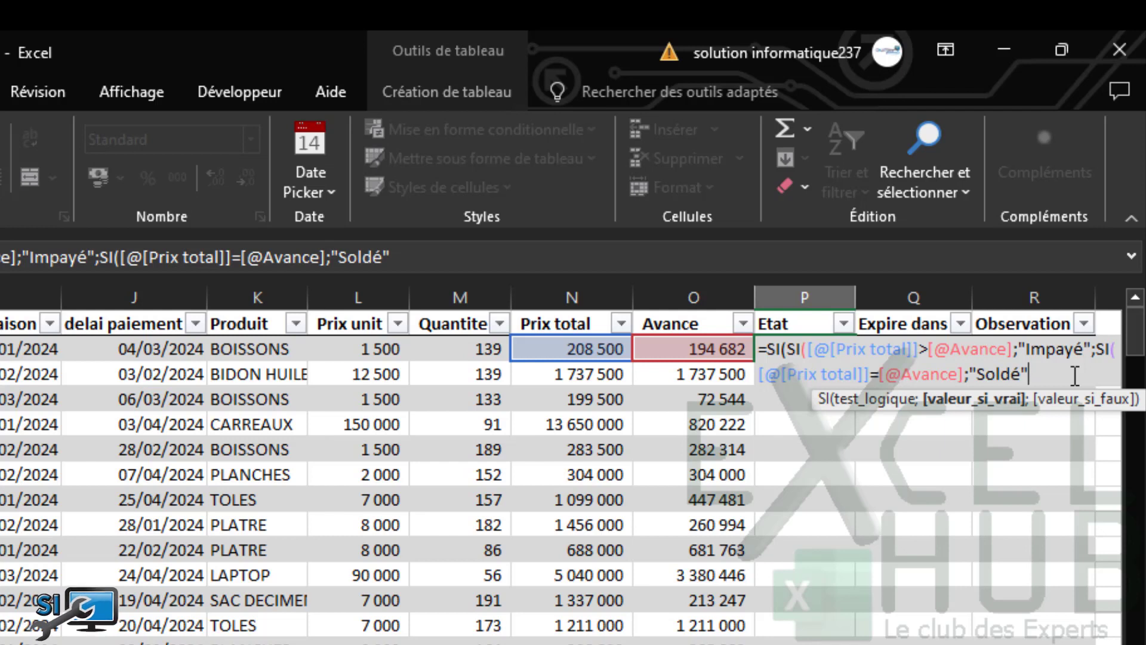
{"action": "type", "text": "))"}
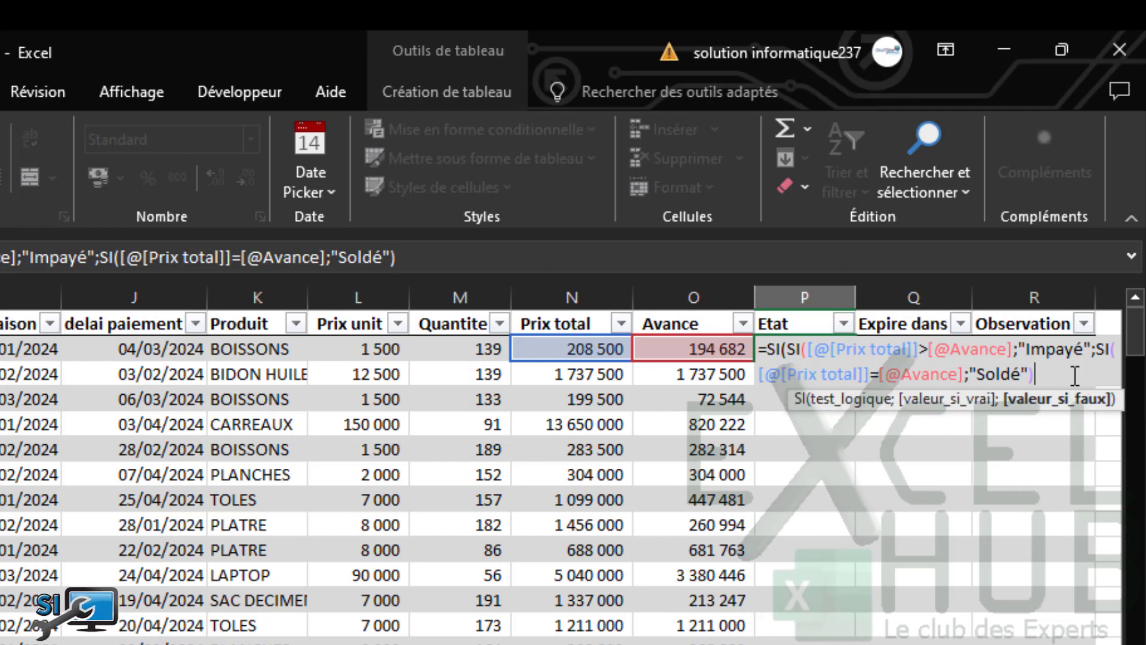
{"action": "key", "text": "BackSpace"}
{"action": "key", "text": "BackSpace"}
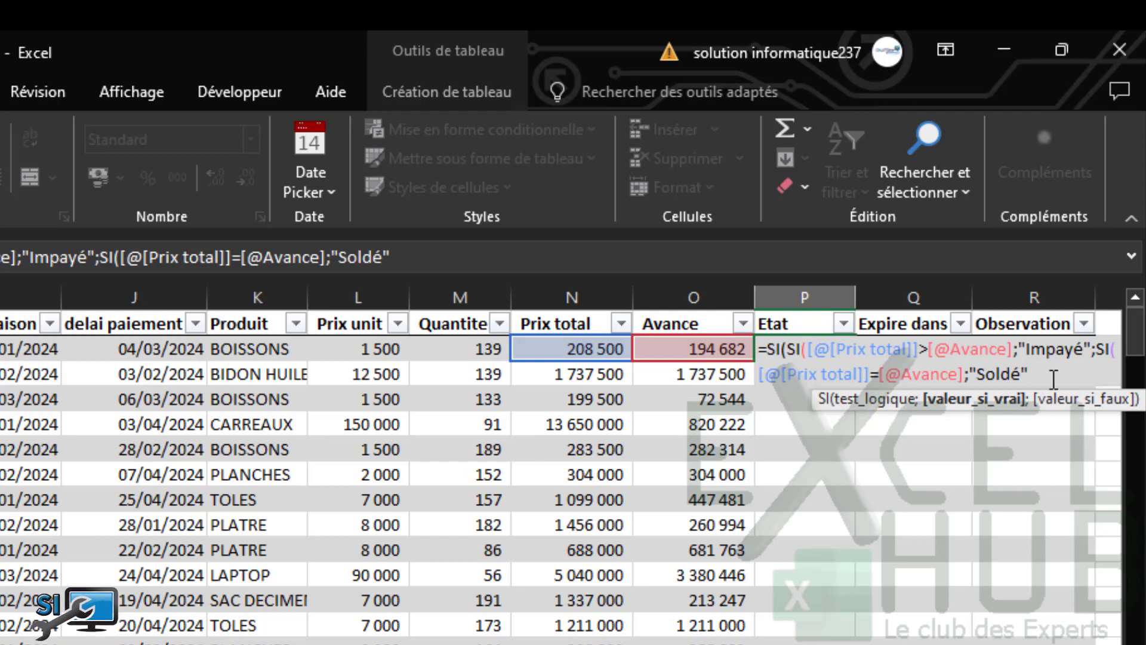
{"action": "type", "text": ")"}
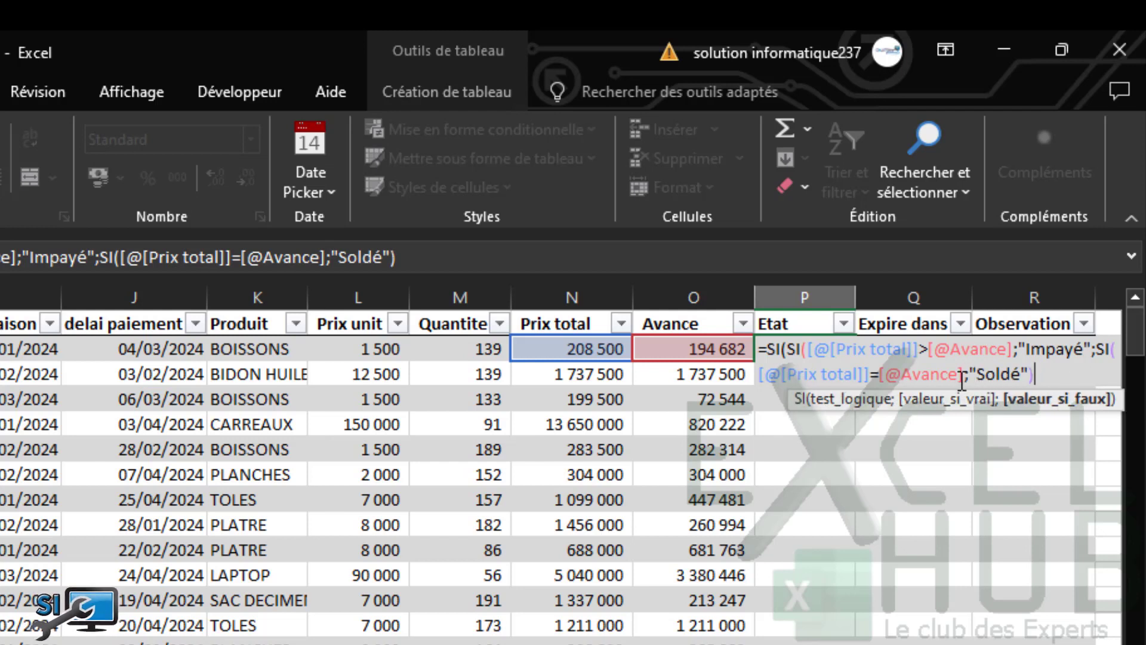
{"action": "key", "text": "Left"}
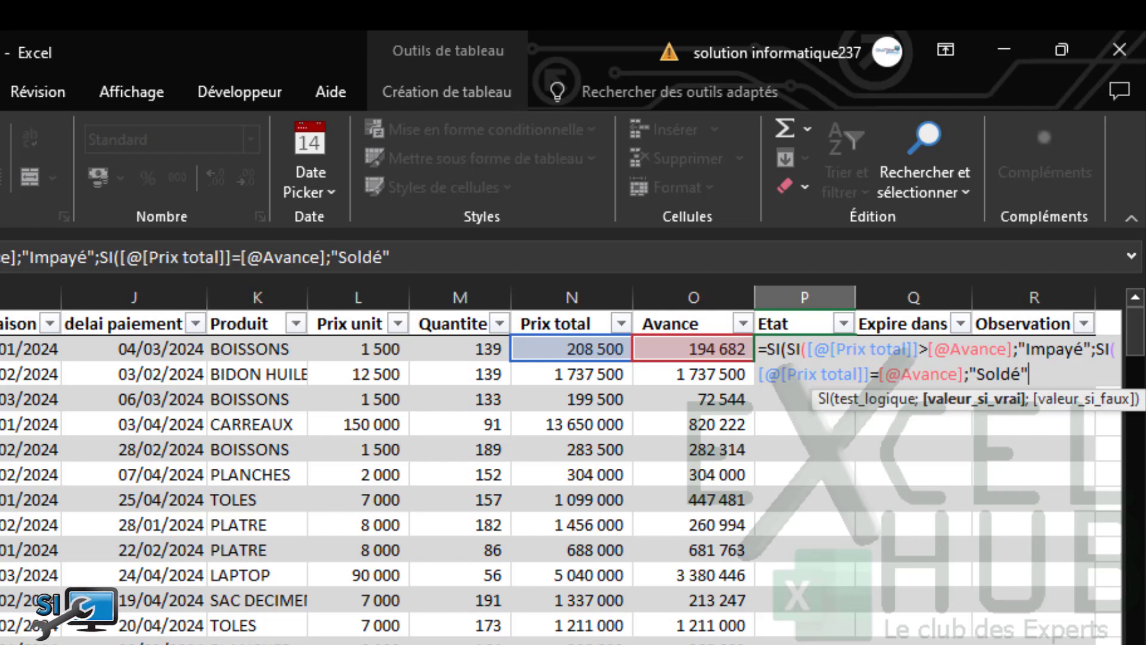
{"action": "key", "text": "BackSpace"}
{"action": "key", "text": "BackSpace"}
{"action": "key", "text": "BackSpace"}
{"action": "key", "text": "BackSpace"}
{"action": "key", "text": "BackSpace"}
{"action": "key", "text": "BackSpace"}
{"action": "key", "text": "BackSpace"}
{"action": "key", "text": "BackSpace"}
{"action": "key", "text": "BackSpace"}
{"action": "key", "text": "BackSpace"}
{"action": "key", "text": "BackSpace"}
{"action": "key", "text": "BackSpace"}
{"action": "key", "text": "BackSpace"}
{"action": "key", "text": "BackSpace"}
{"action": "key", "text": "BackSpace"}
{"action": "key", "text": "BackSpace"}
{"action": "key", "text": "BackSpace"}
{"action": "key", "text": "BackSpace"}
{"action": "key", "text": "BackSpace"}
{"action": "key", "text": "BackSpace"}
{"action": "key", "text": "BackSpace"}
{"action": "key", "text": "BackSpace"}
{"action": "key", "text": "BackSpace"}
{"action": "key", "text": "BackSpace"}
{"action": "key", "text": "BackSpace"}
{"action": "key", "text": "BackSpace"}
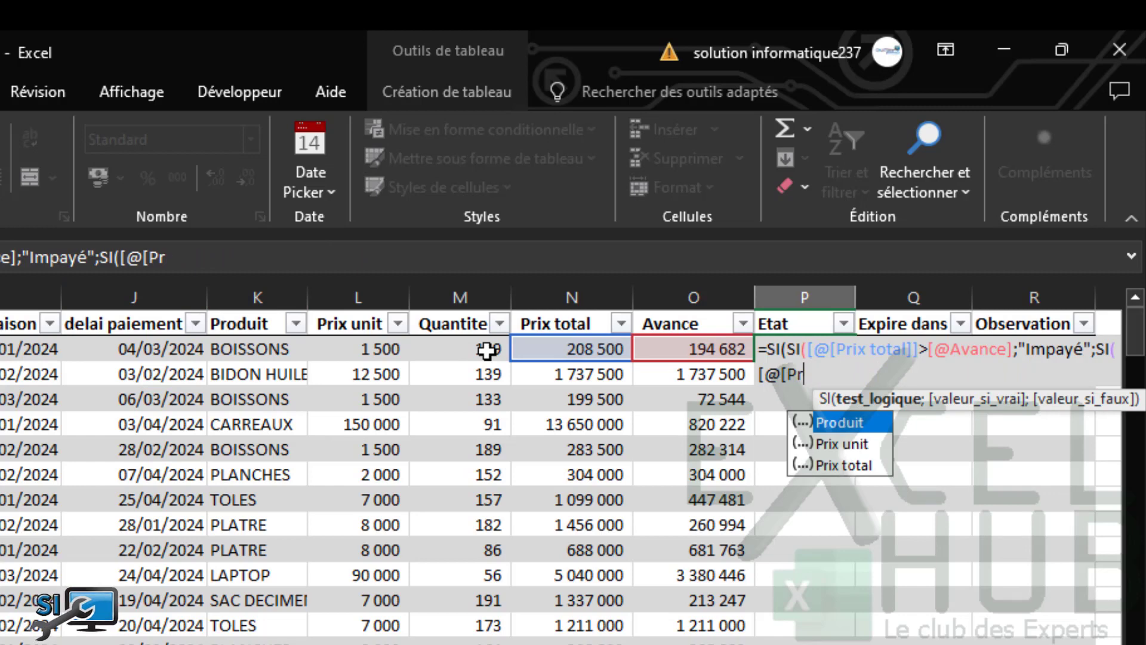
{"action": "key", "text": "BackSpace"}
{"action": "key", "text": "BackSpace"}
{"action": "key", "text": "BackSpace"}
{"action": "key", "text": "BackSpace"}
{"action": "key", "text": "BackSpace"}
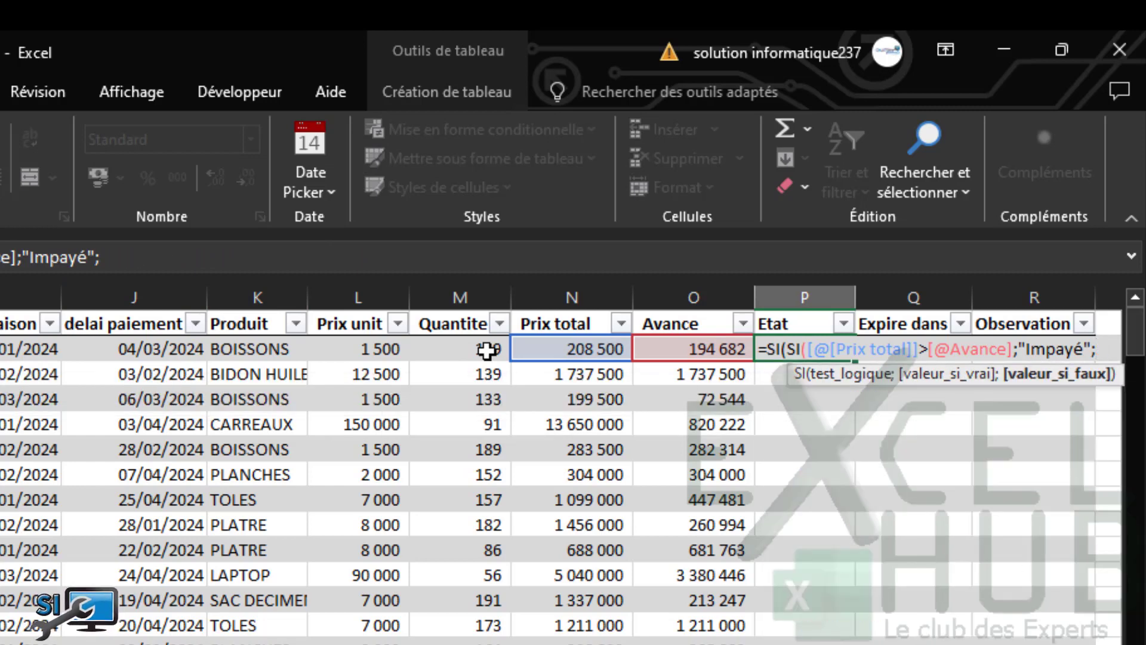
{"action": "type", "text": "si"}
{"action": "key", "text": "Tab"}
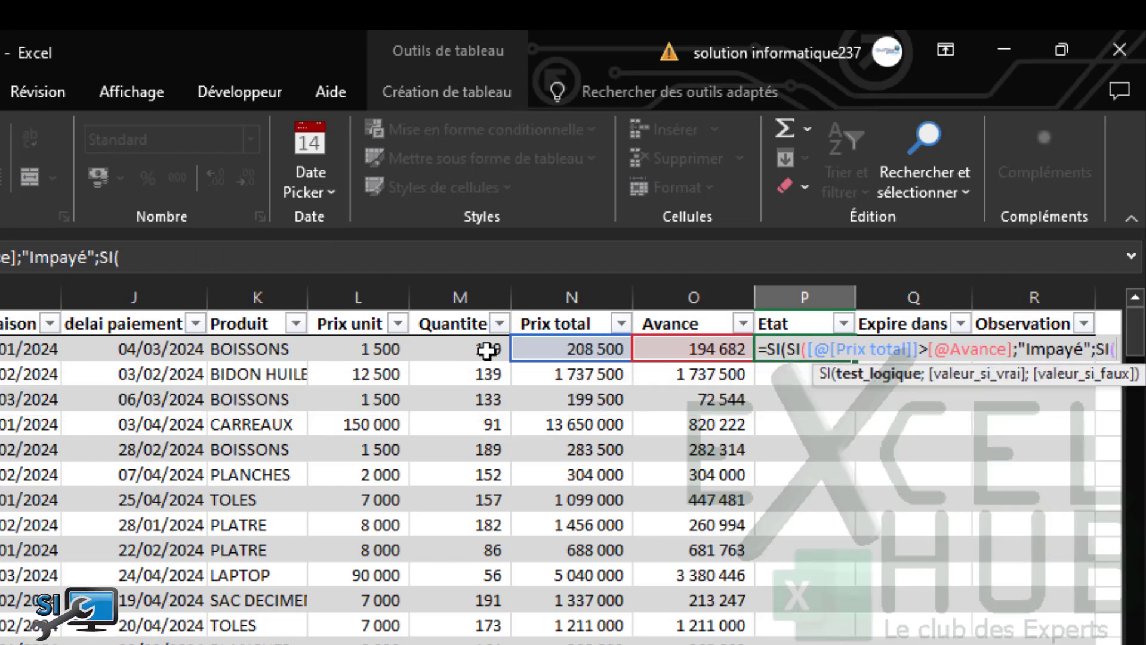
{"action": "left_click", "coordinate": [546, 352]}
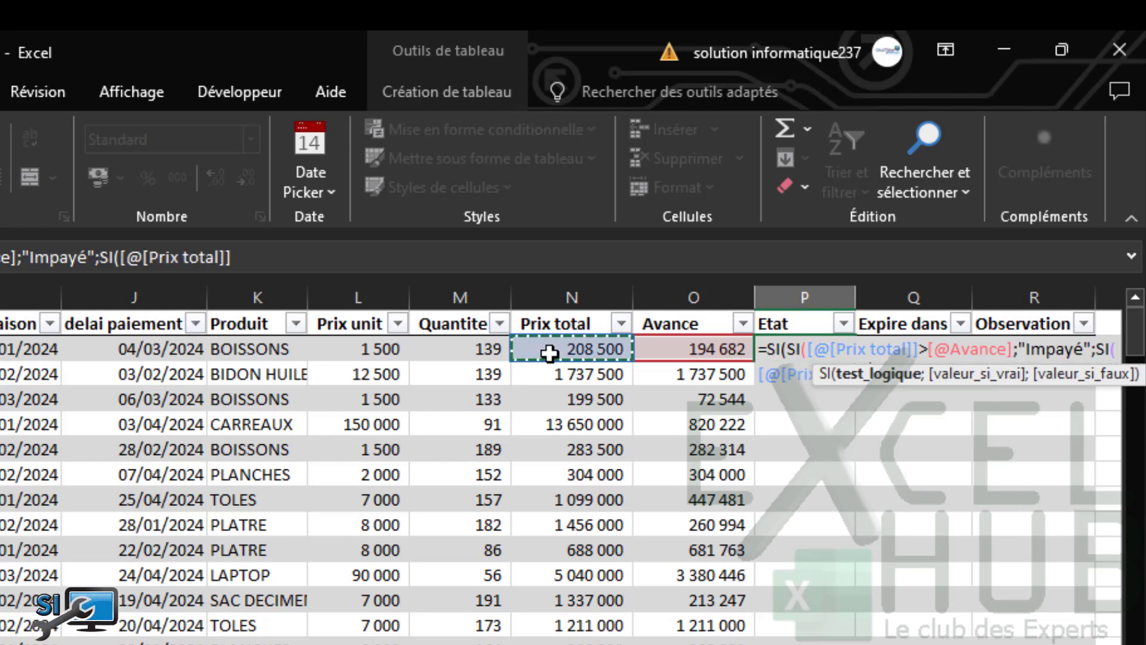
{"action": "type", "text": "="}
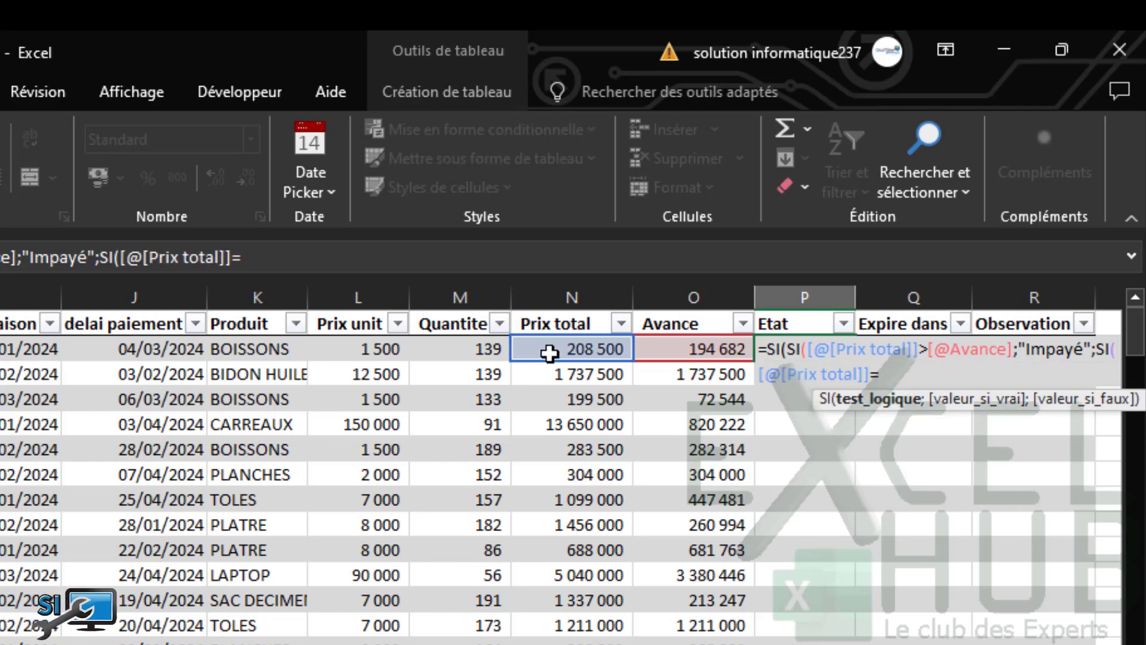
{"action": "left_click", "coordinate": [656, 350]}
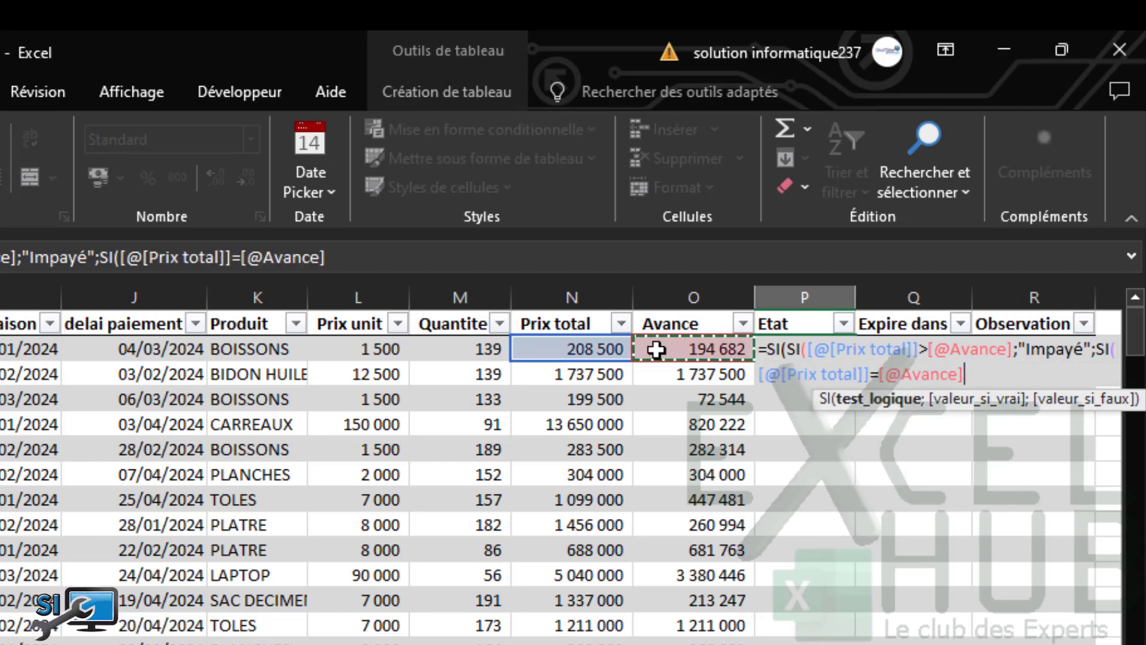
{"action": "type", "text": ";"}
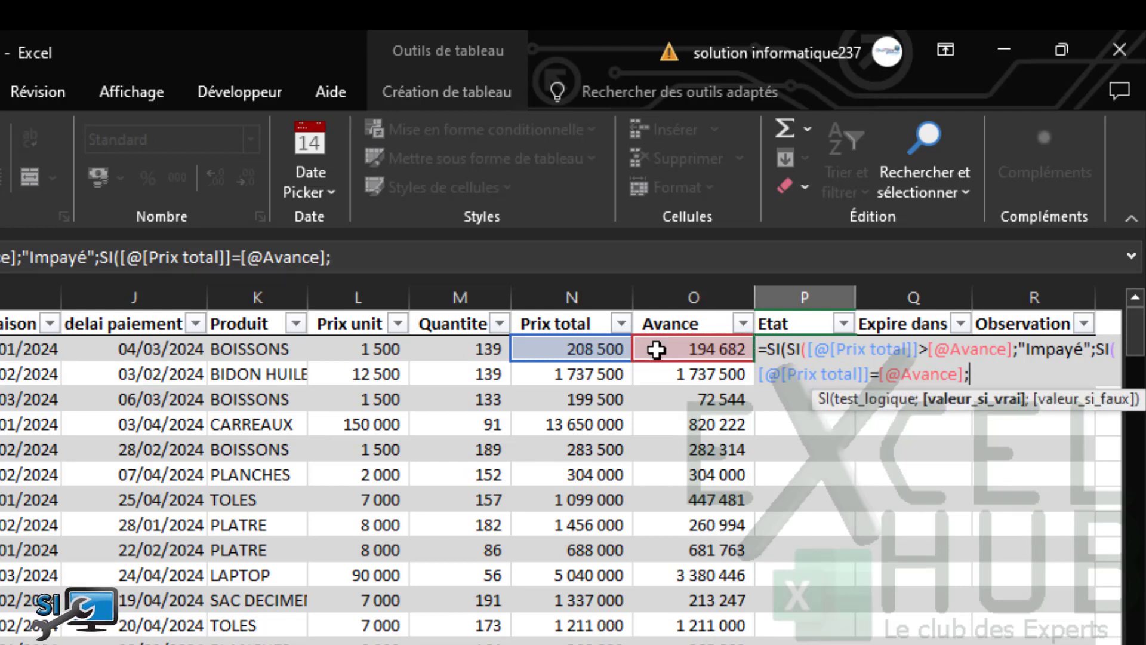
{"action": "type", "text": "\"Soldé"}
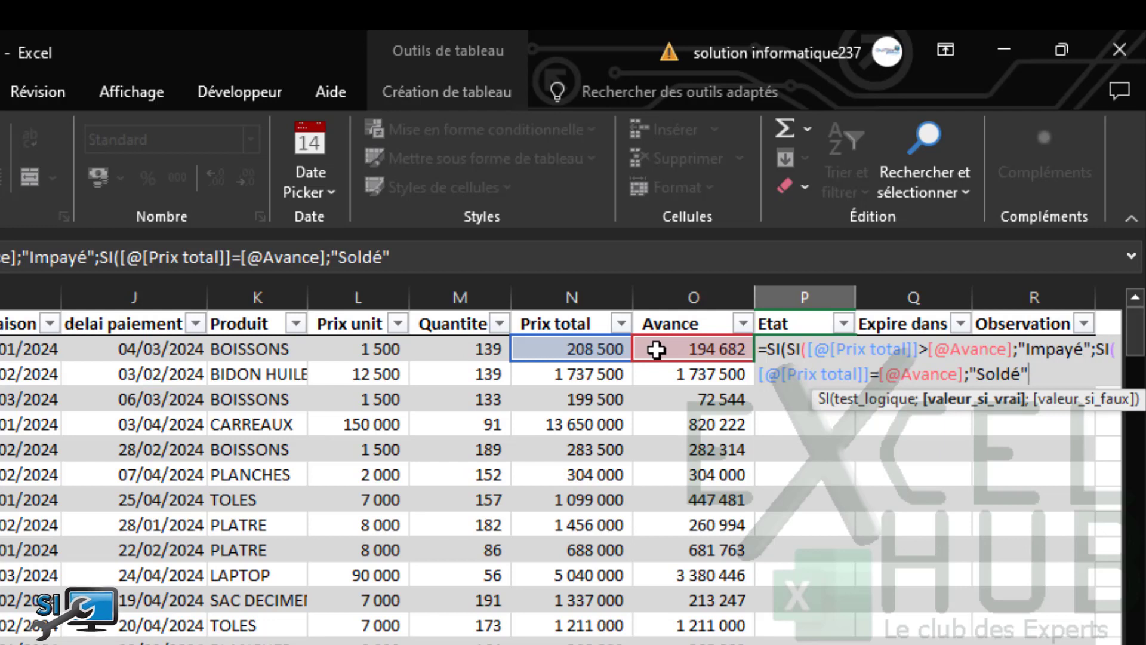
{"action": "type", "text": "\"))"}
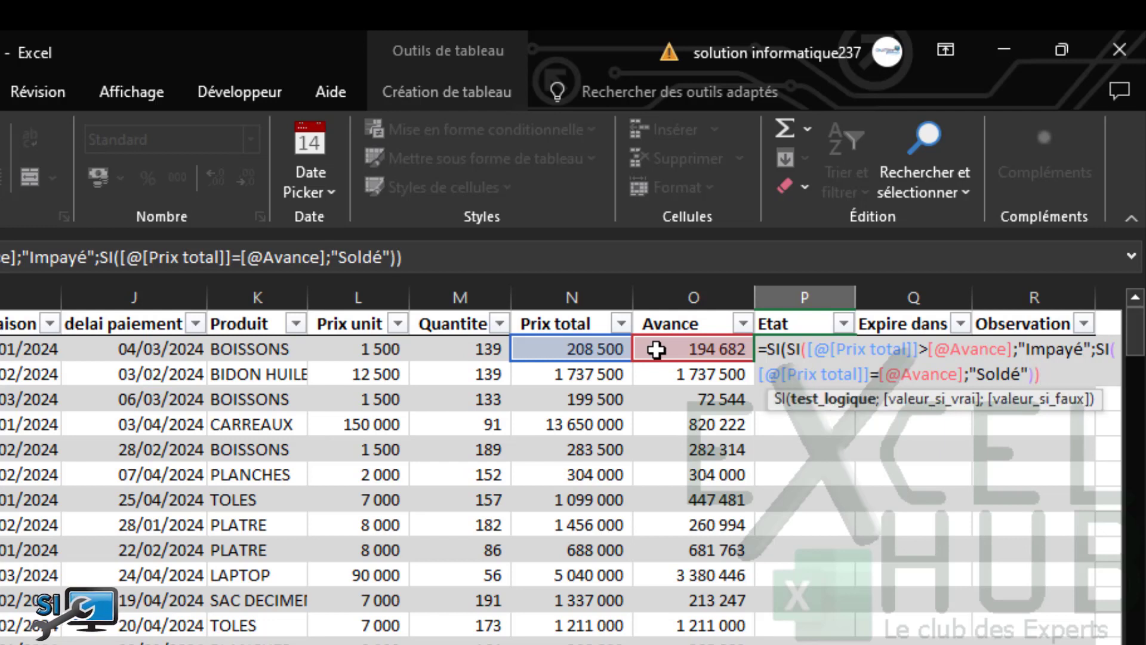
{"action": "type", "text": ")"}
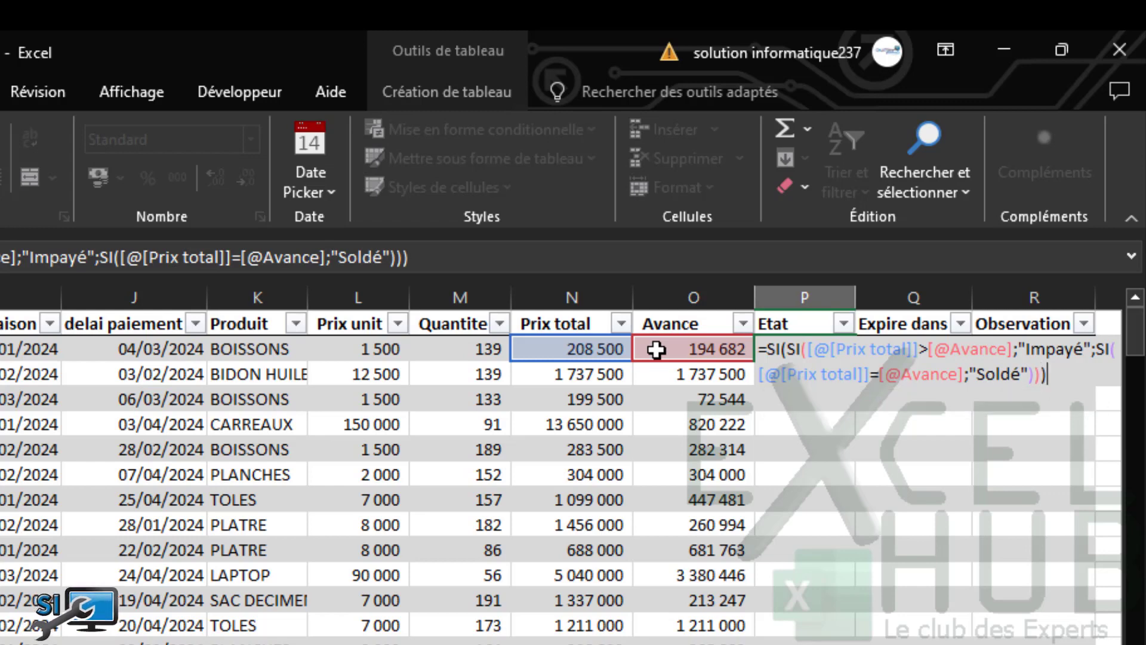
Resolve the remaining parenthesis errors and commit the formula so Etat fills with Impayé or Soldé
{"action": "key", "text": "Return"}
{"action": "key", "text": "Return"}
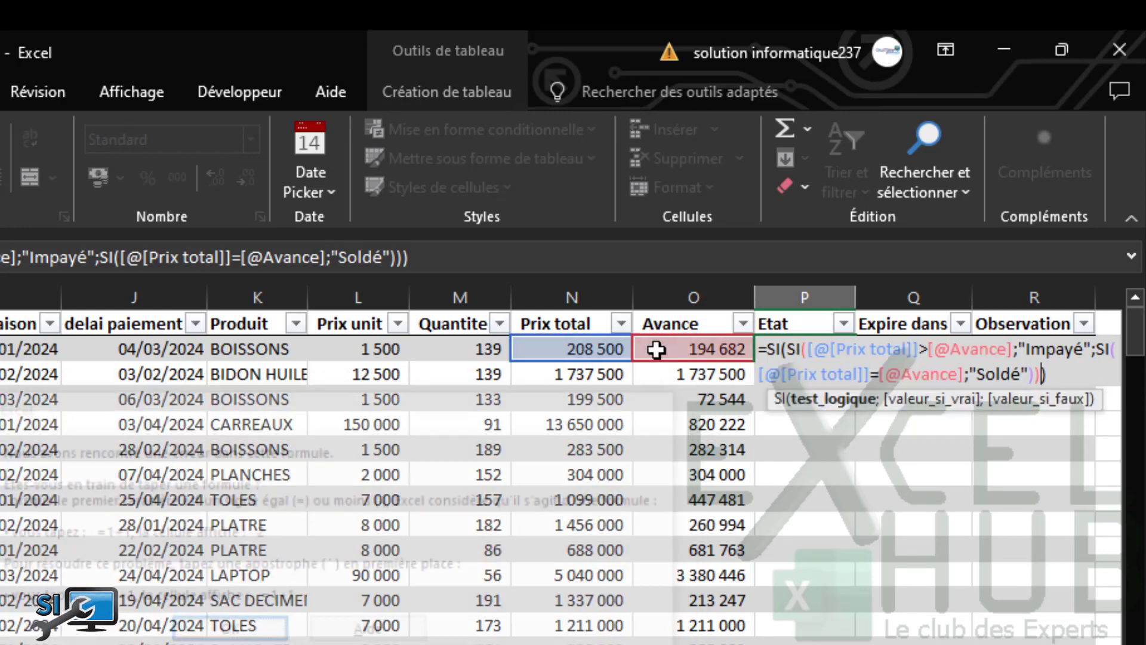
{"action": "key", "text": "BackSpace"}
{"action": "key", "text": "Return"}
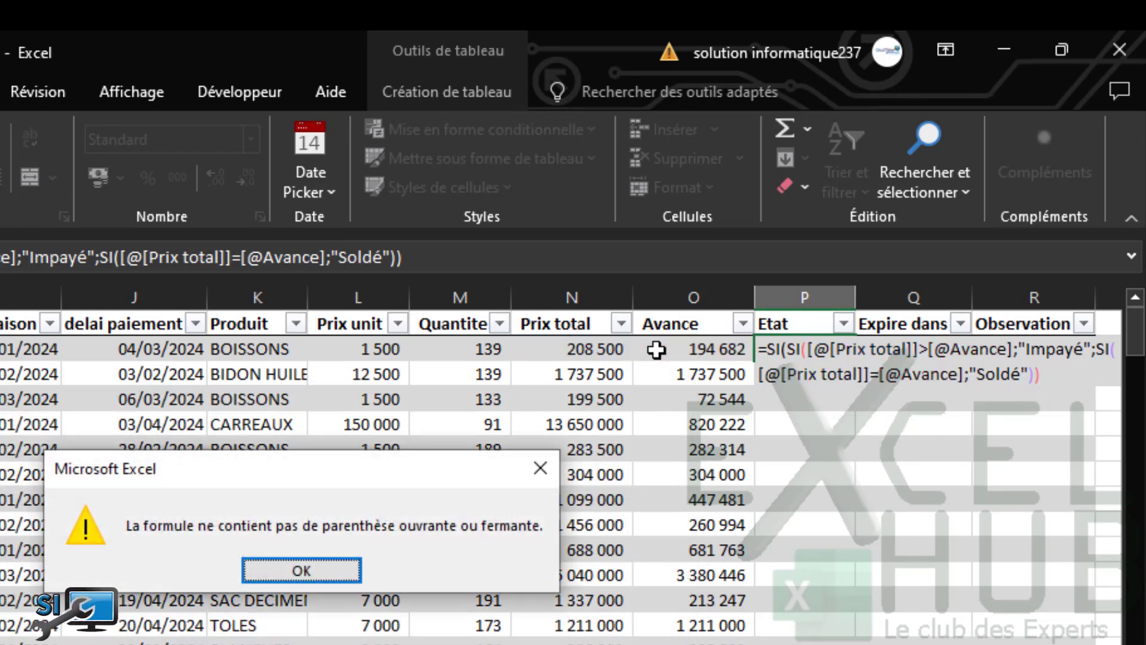
{"action": "key", "text": "Return"}
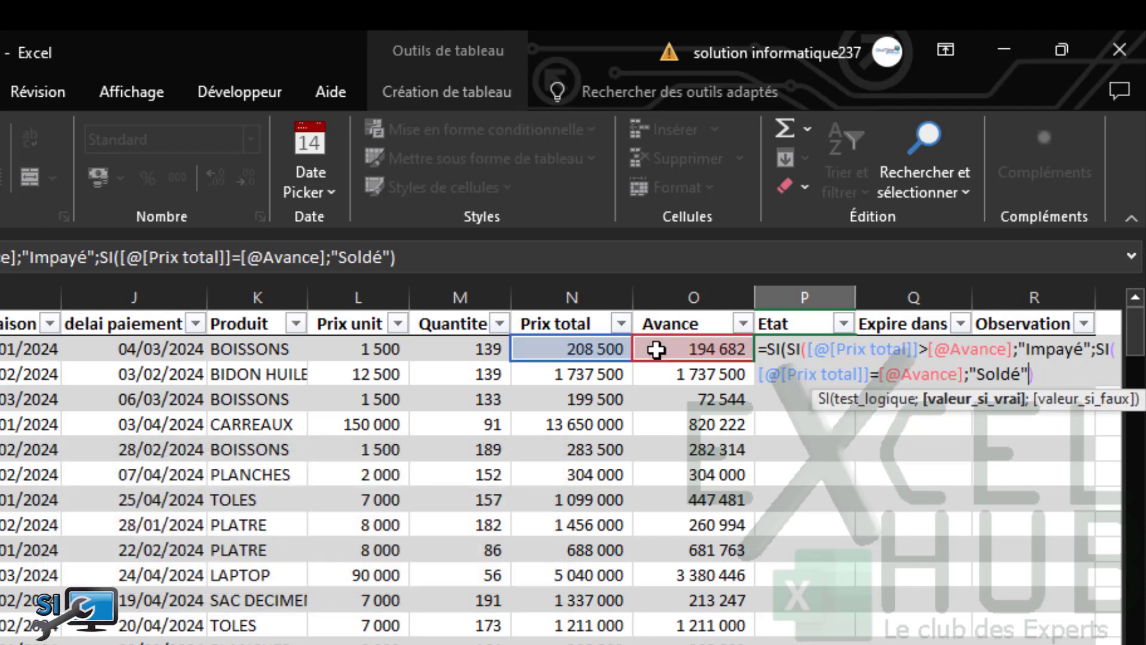
{"action": "key", "text": "Return"}
{"action": "key", "text": "Return"}
{"action": "key", "text": "BackSpace"}
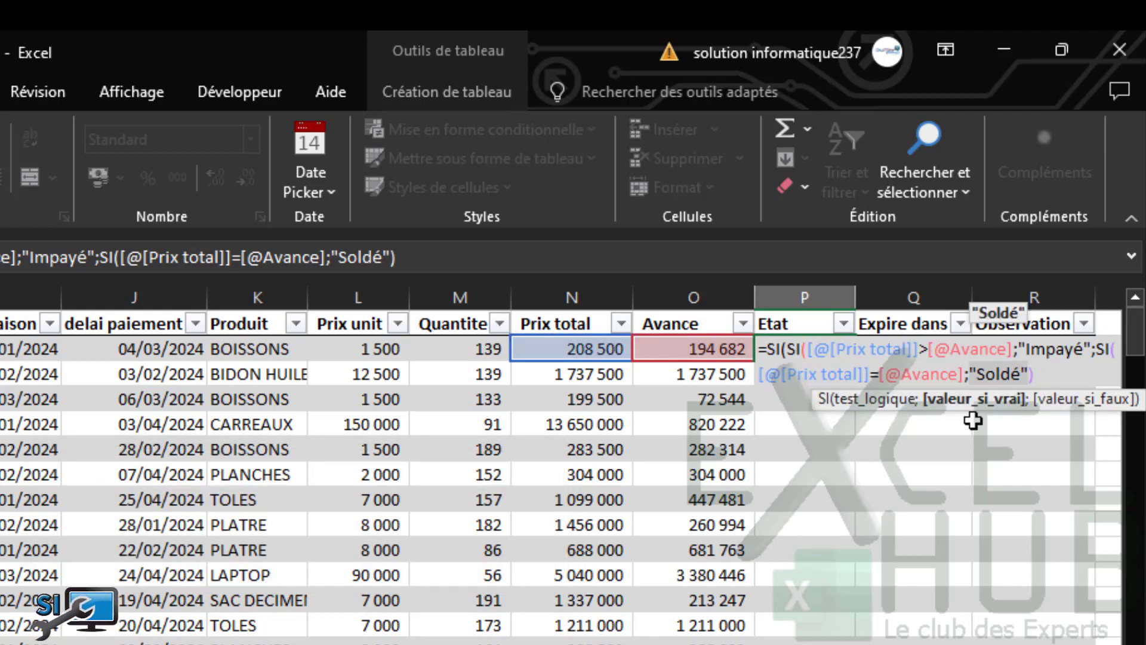
{"action": "left_click", "coordinate": [1030, 374]}
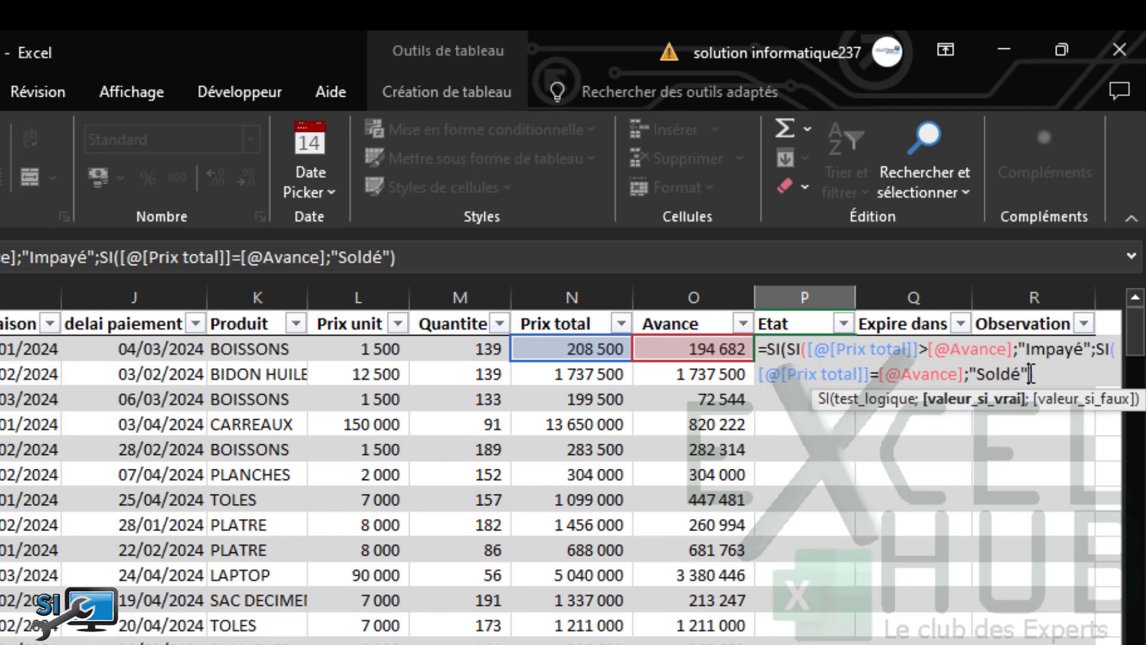
{"action": "type", "text": ";\"\""}
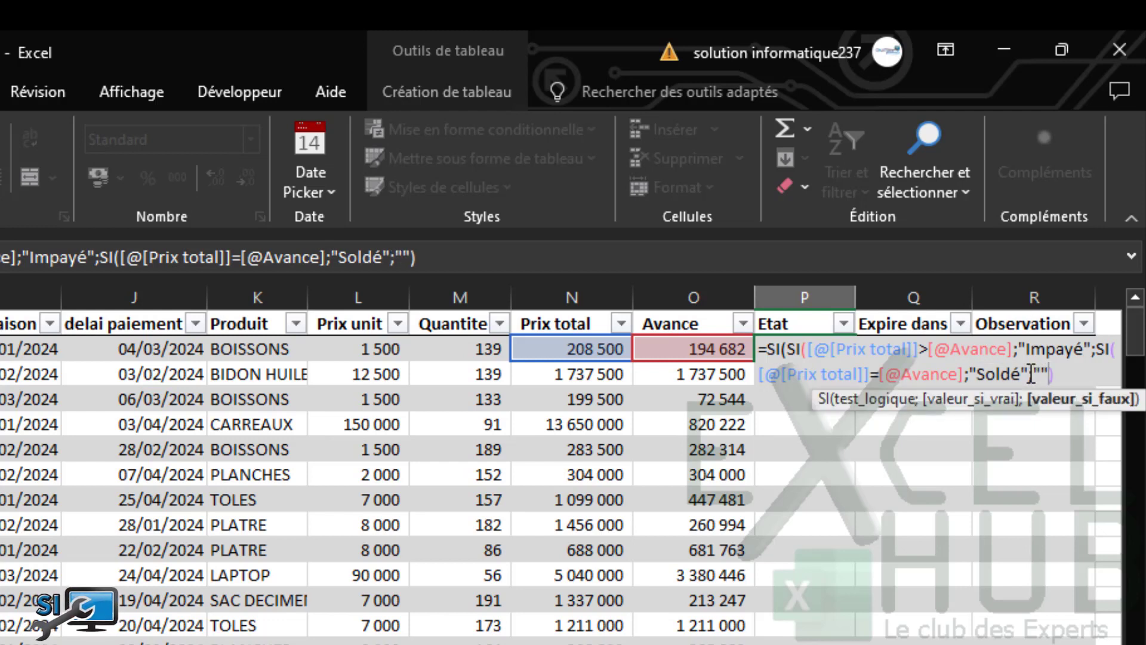
{"action": "type", "text": "))"}
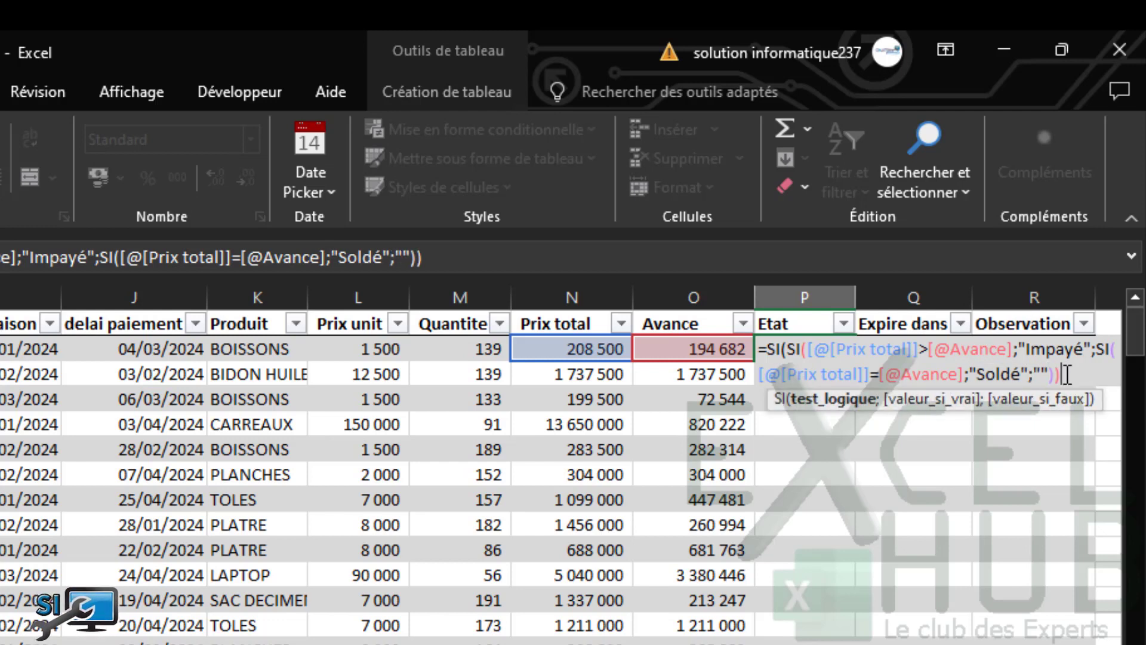
{"action": "key", "text": "Return"}
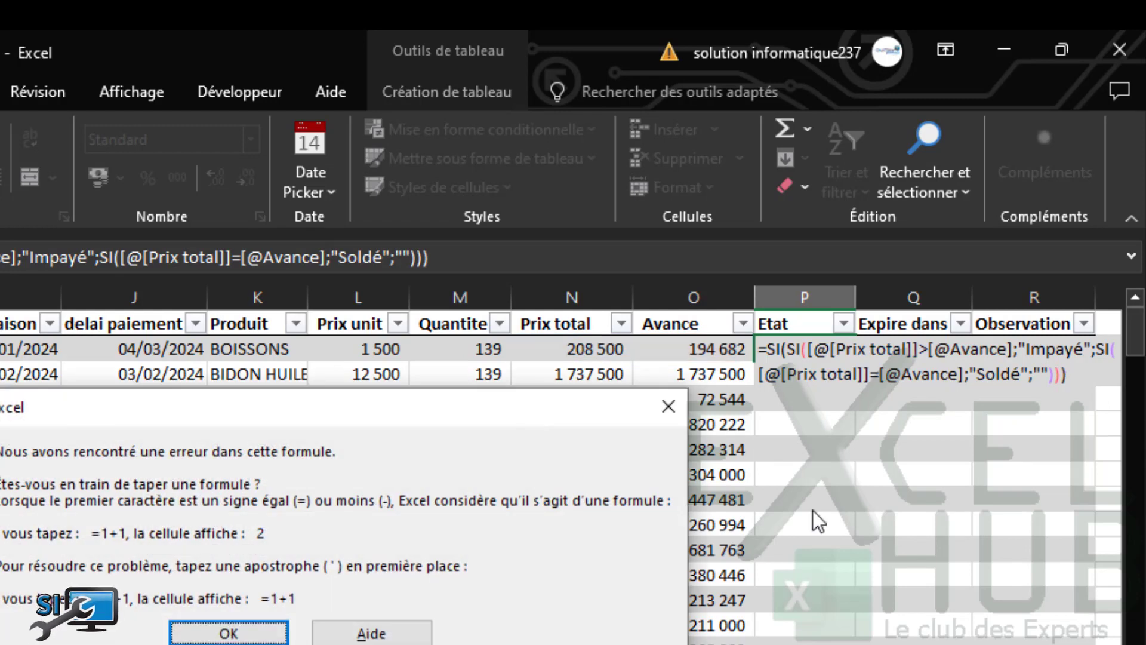
{"action": "left_click", "coordinate": [228, 633]}
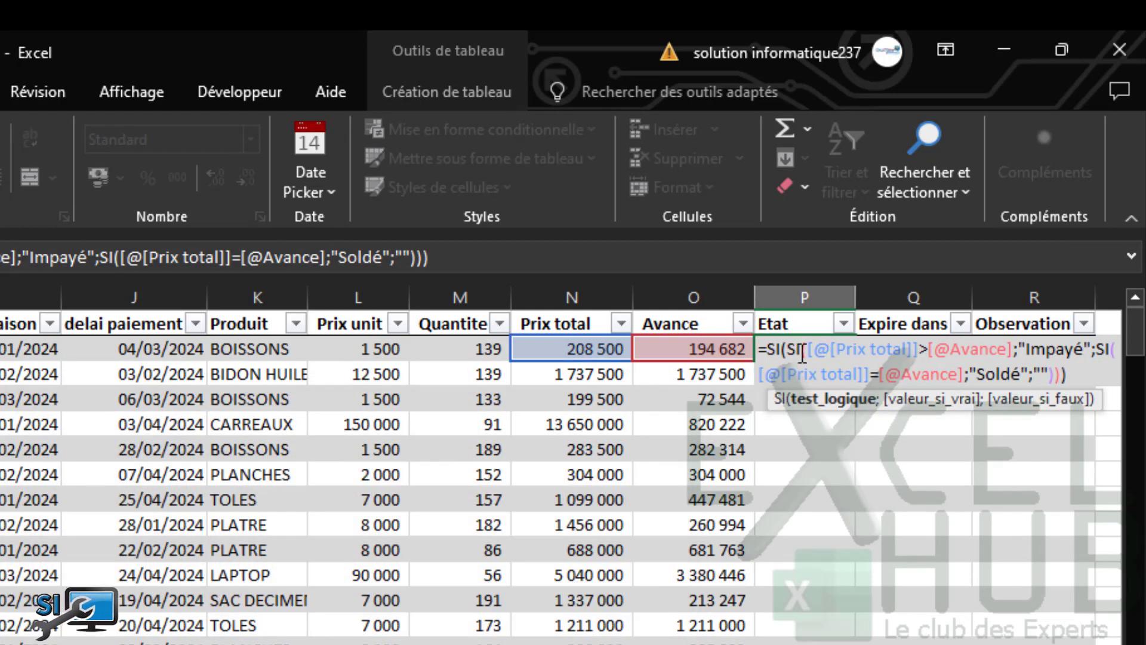
{"action": "key", "text": "BackSpace"}
{"action": "key", "text": "BackSpace"}
{"action": "key", "text": "BackSpace"}
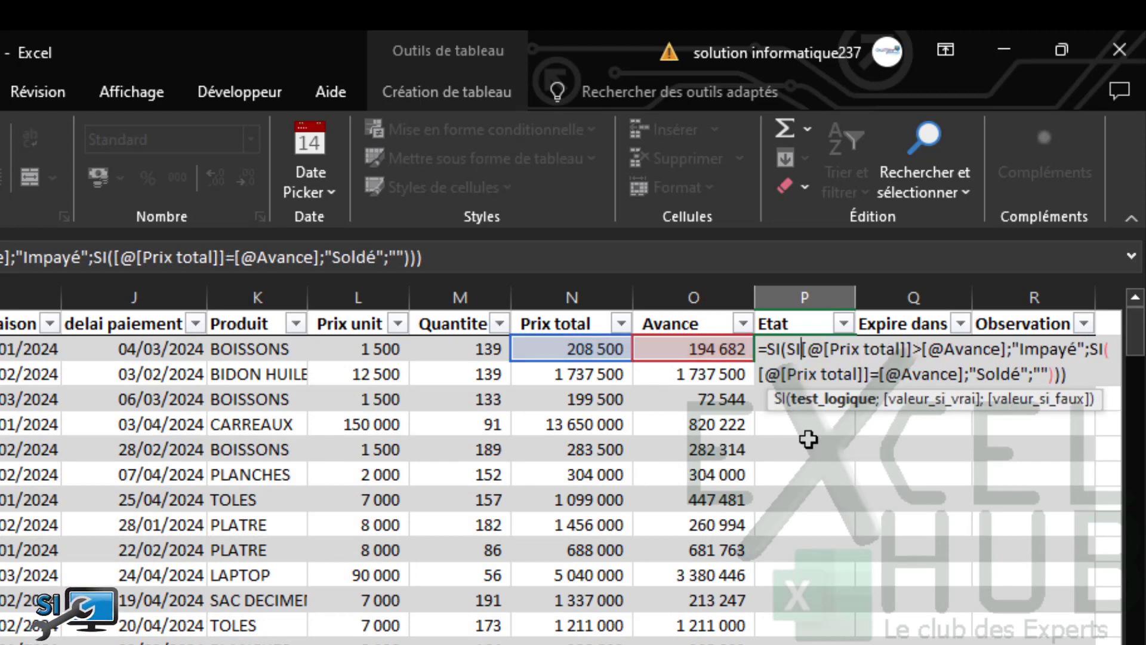
{"action": "left_click", "coordinate": [1081, 374]}
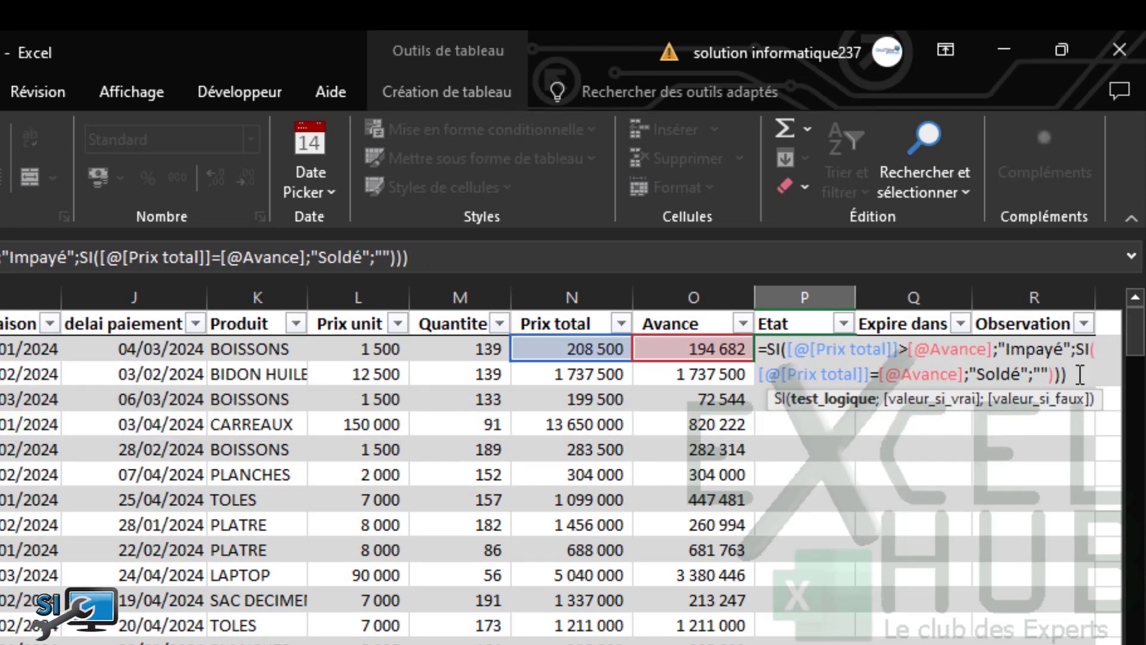
{"action": "key", "text": "BackSpace"}
{"action": "key", "text": "BackSpace"}
{"action": "key", "text": "BackSpace"}
{"action": "key", "text": "BackSpace"}
{"action": "key", "text": "BackSpace"}
{"action": "key", "text": "BackSpace"}
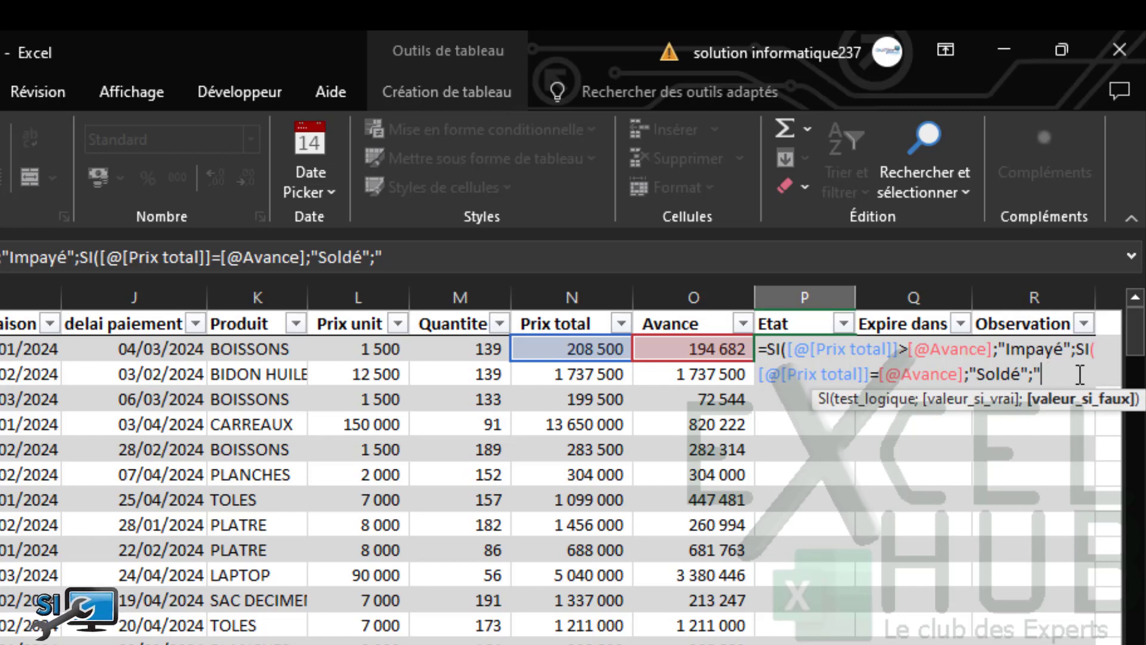
{"action": "type", "text": "))"}
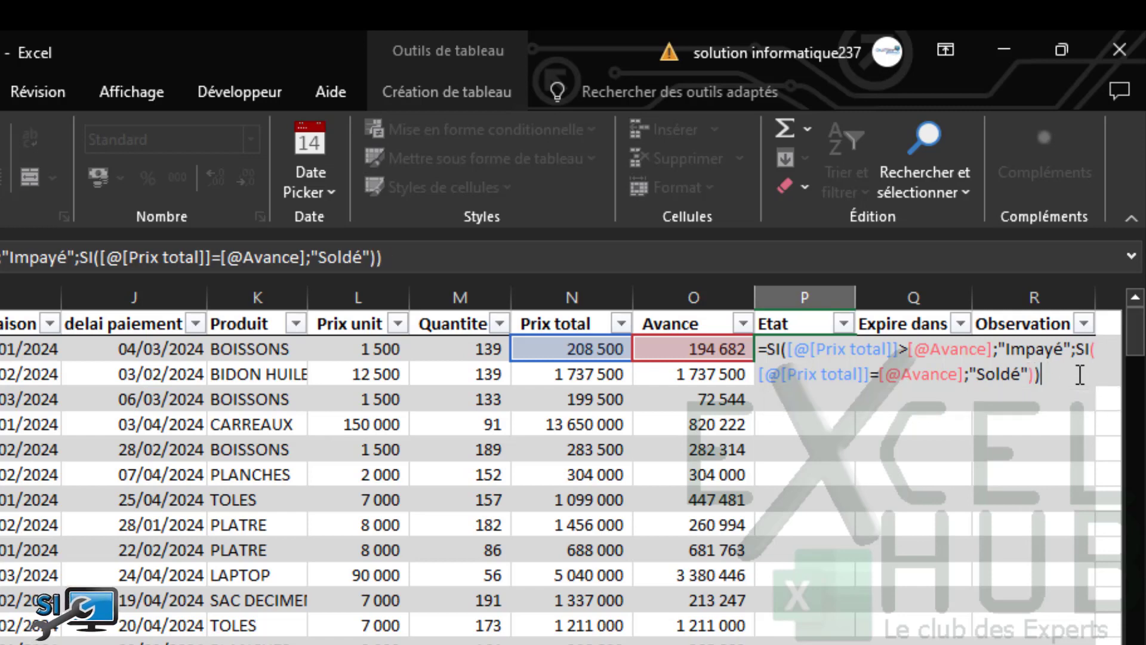
{"action": "key", "text": "Return"}
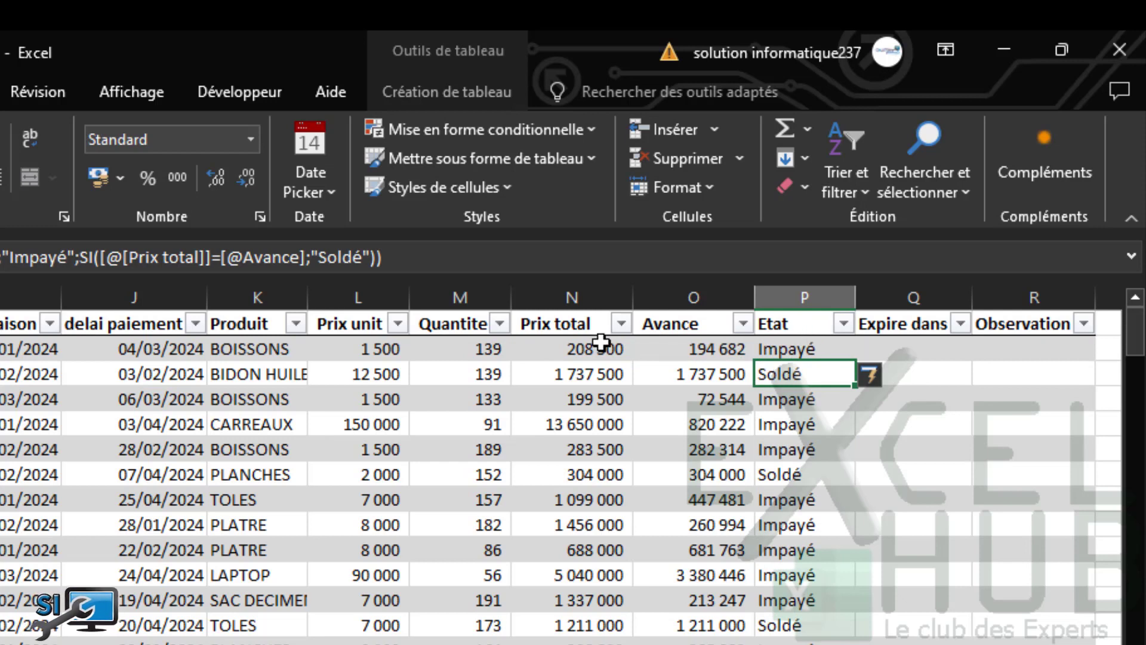
Retitle the Observation header to Statut, correcting the initial Satut typo
{"action": "left_click", "coordinate": [1019, 323]}
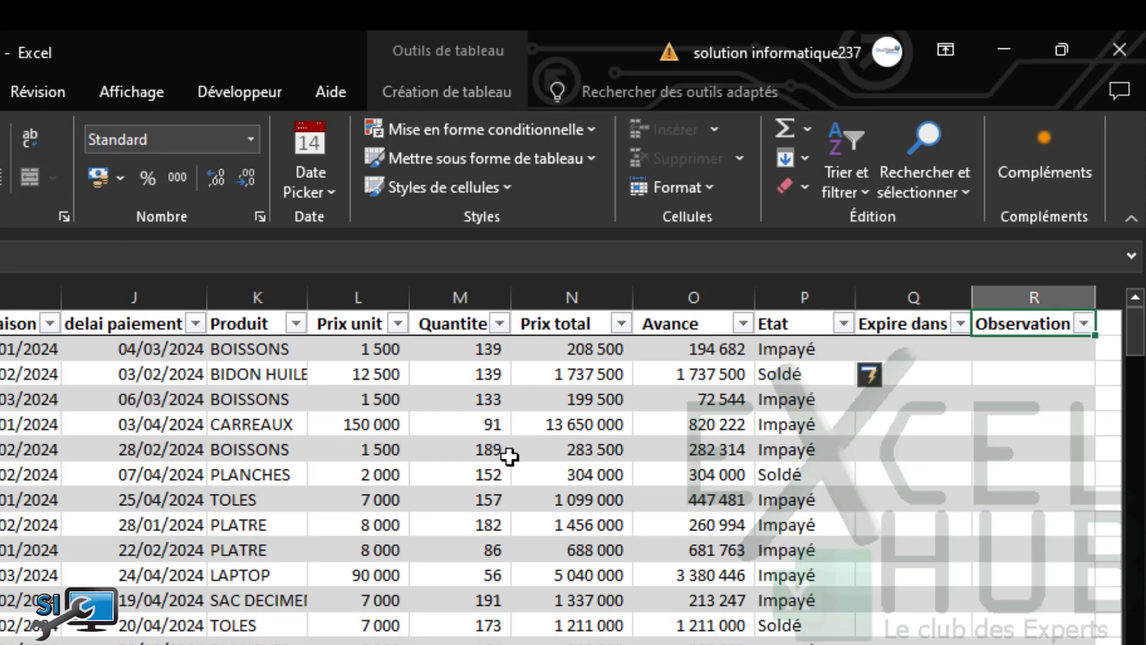
{"action": "type", "text": "Satut"}
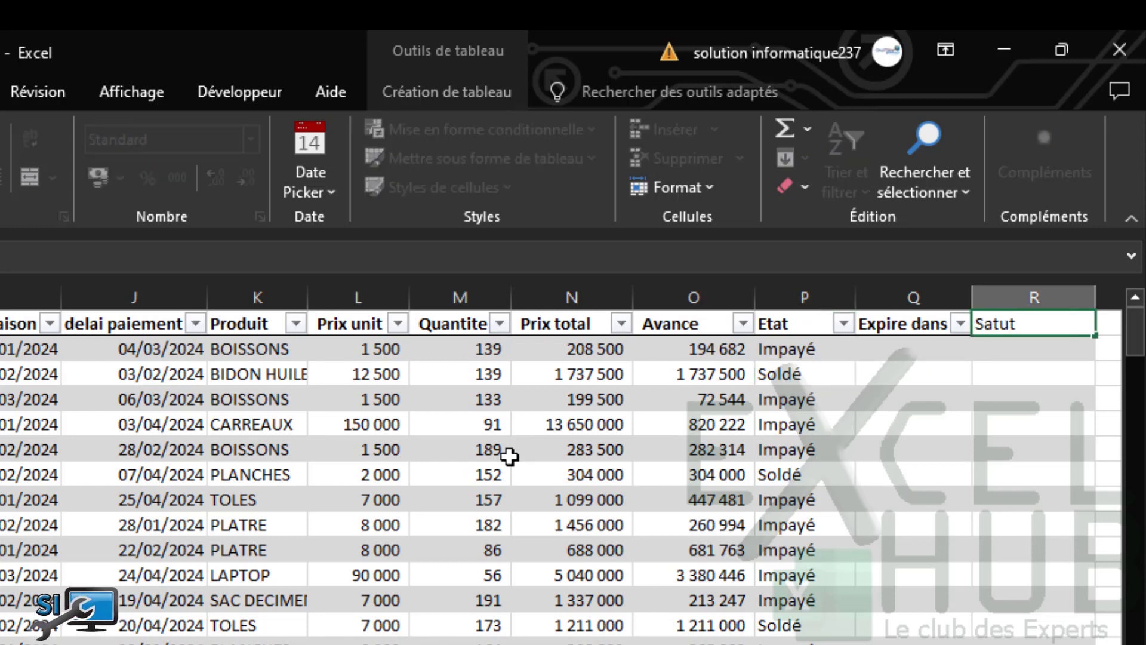
{"action": "key", "text": "Return"}
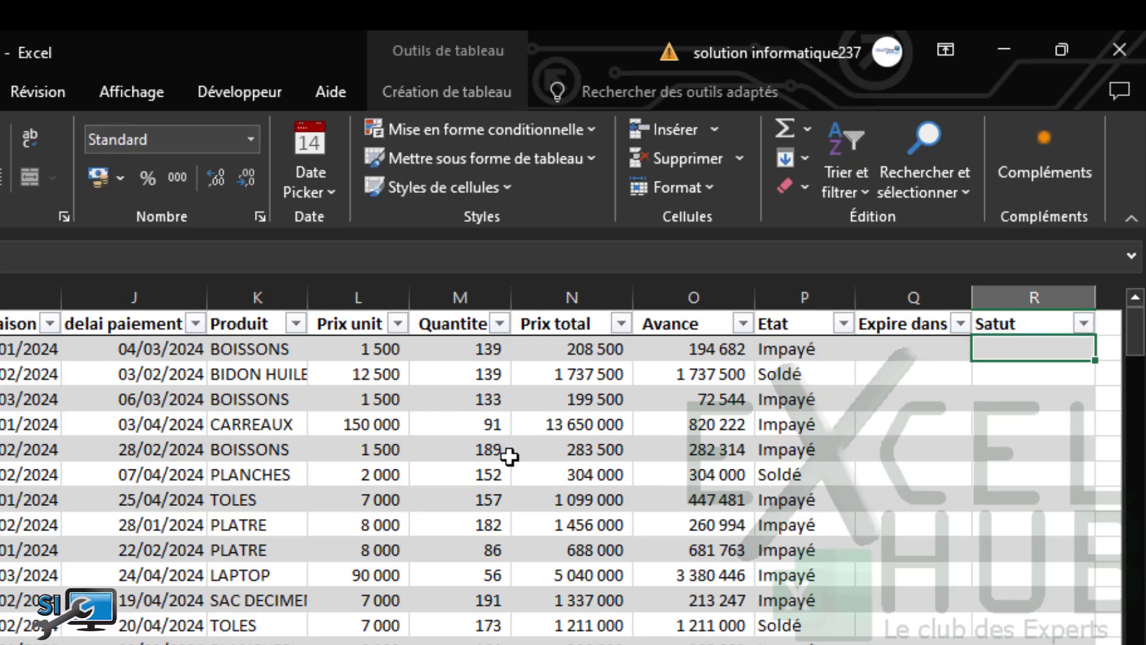
{"action": "left_click", "coordinate": [1008, 325]}
{"action": "type", "text": "S"}
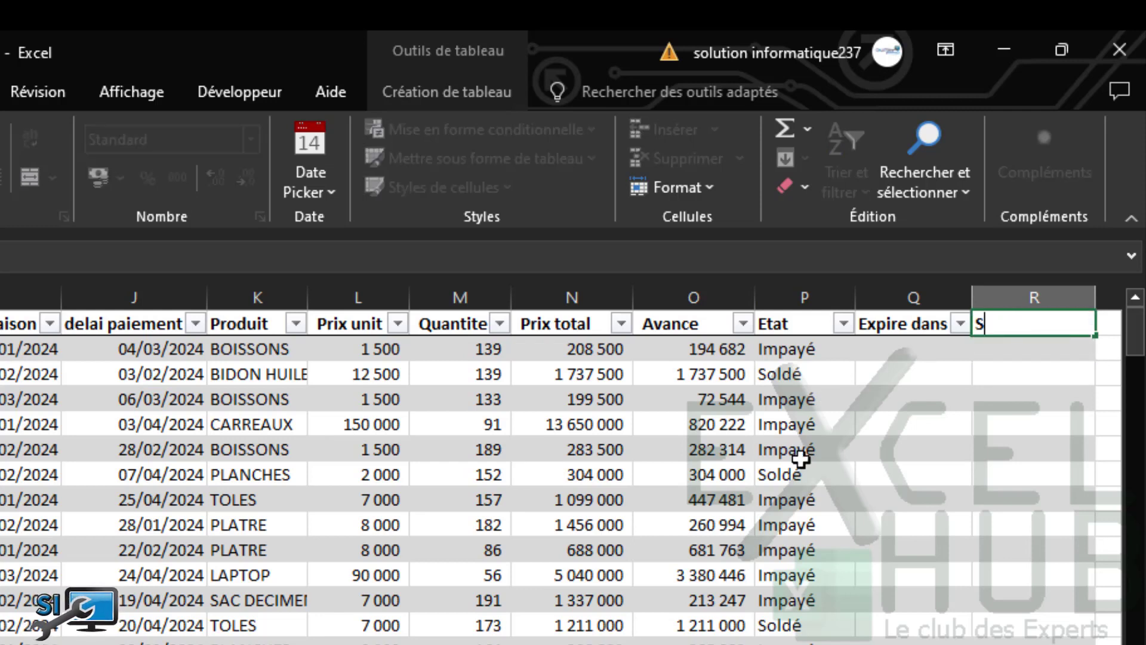
{"action": "type", "text": "tatut"}
{"action": "key", "text": "Return"}
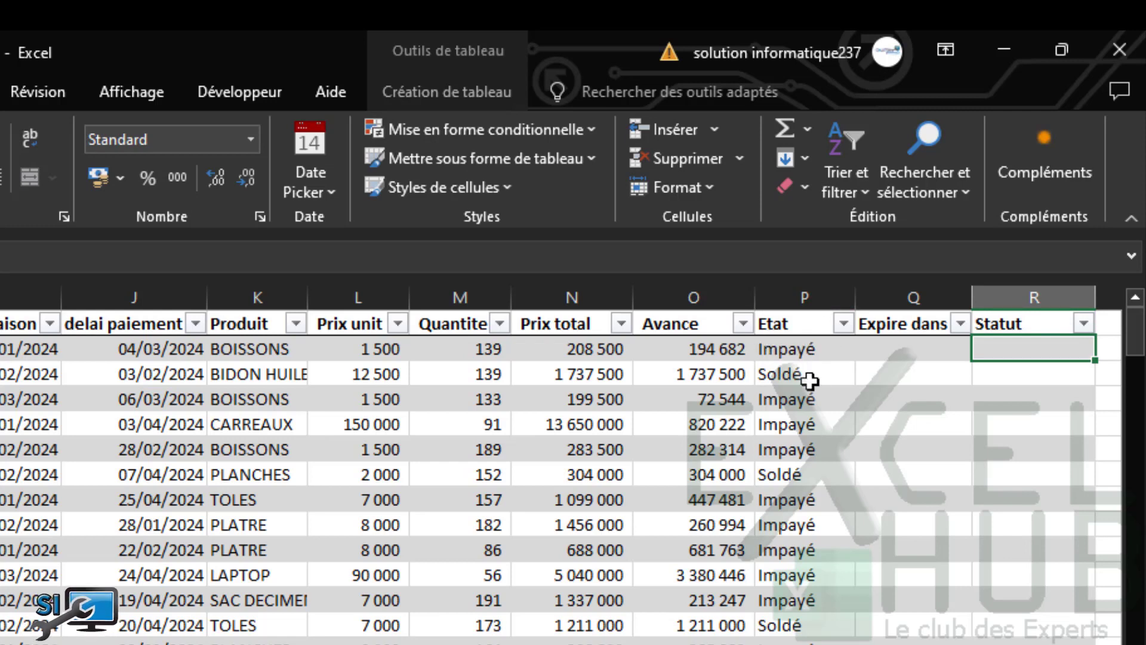
{"action": "left_click", "coordinate": [890, 349]}
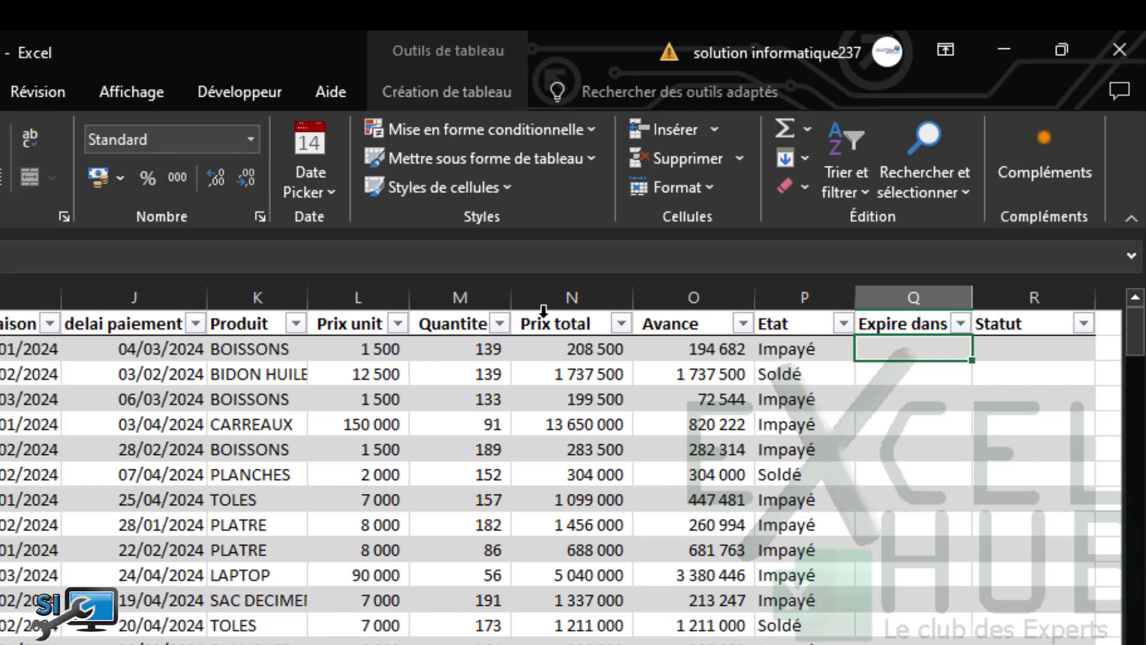
In Q2, enter =[@[delai paiement]]-AUJOURDHUI() to compute days until the payment deadline
{"action": "type", "text": "="}
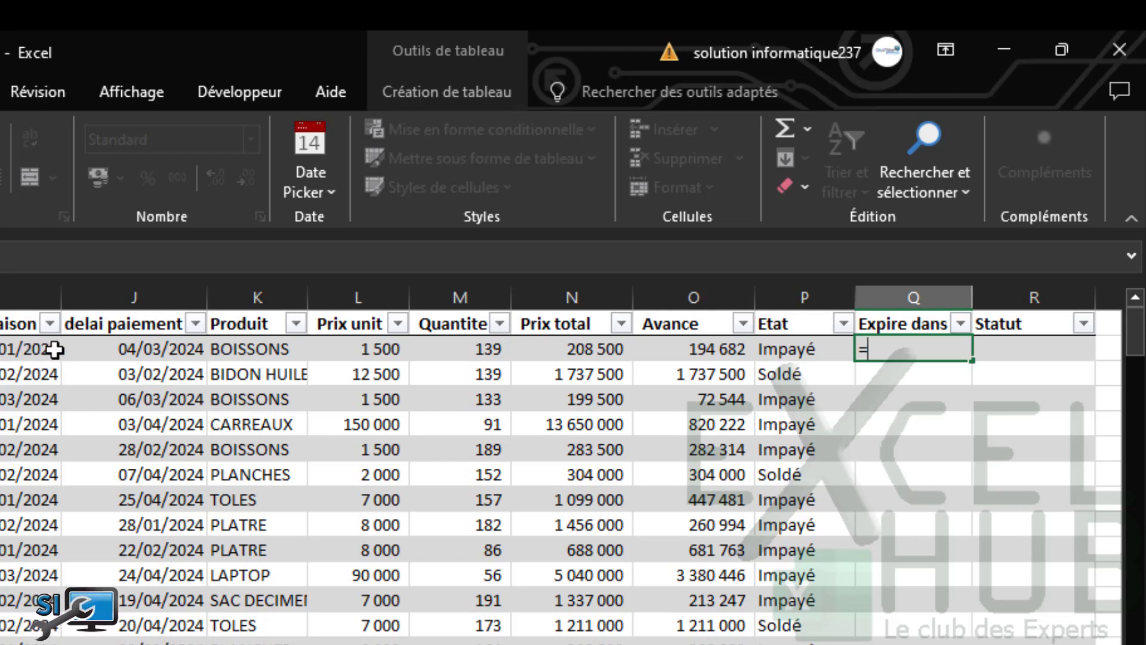
{"action": "left_click", "coordinate": [125, 349]}
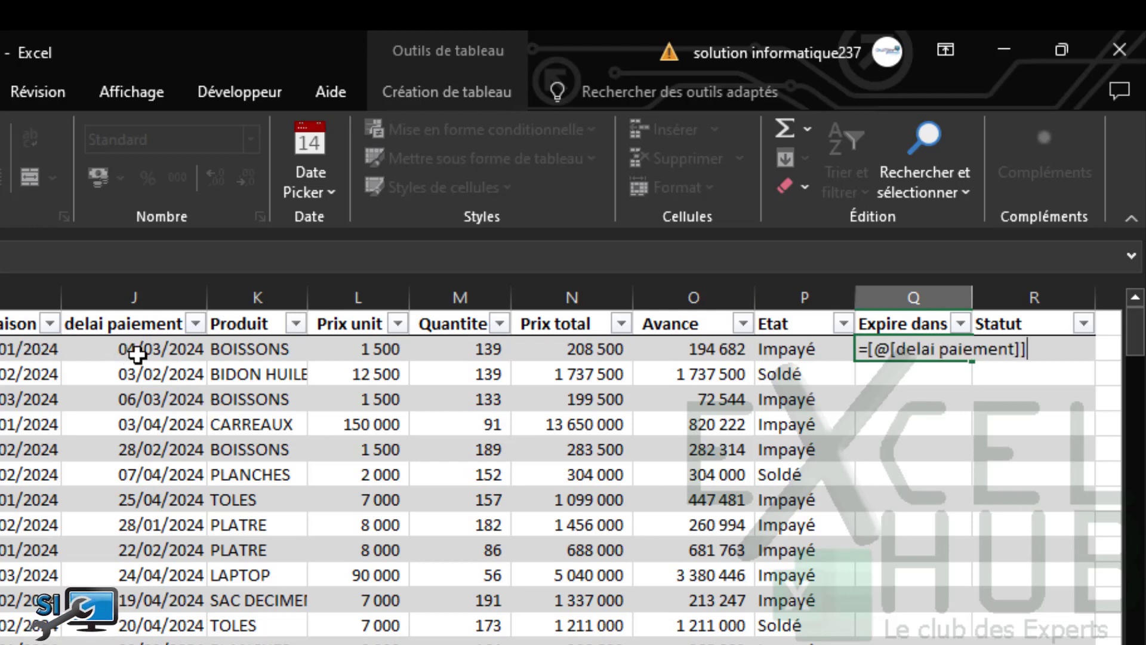
{"action": "type", "text": "-"}
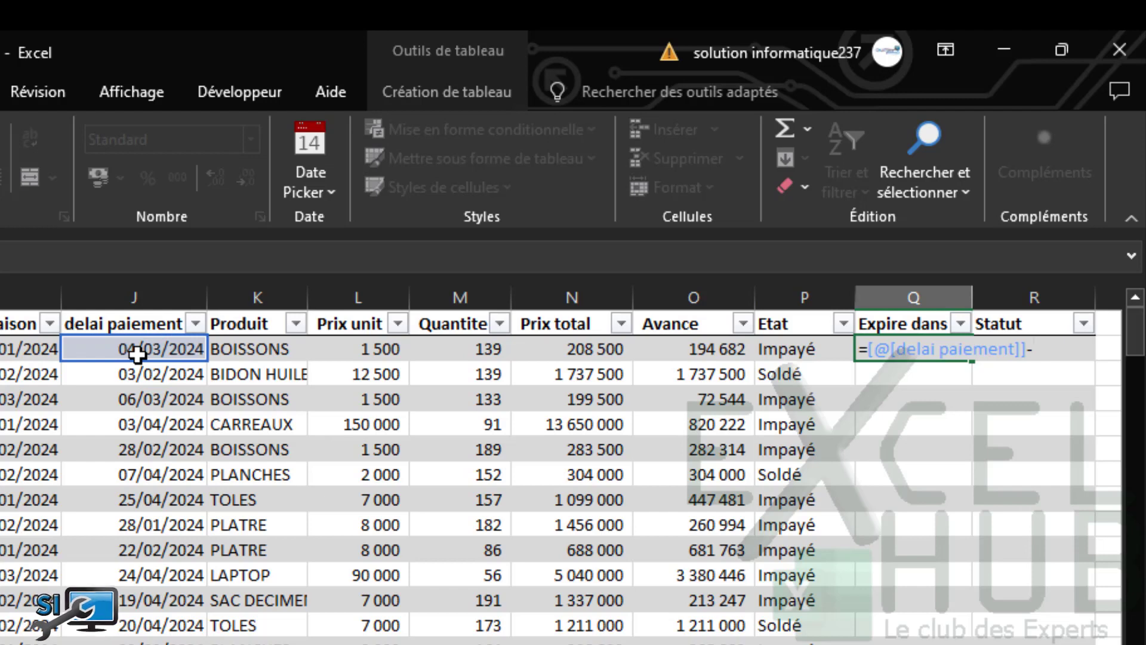
{"action": "type", "text": "aujou"}
{"action": "key", "text": "Tab"}
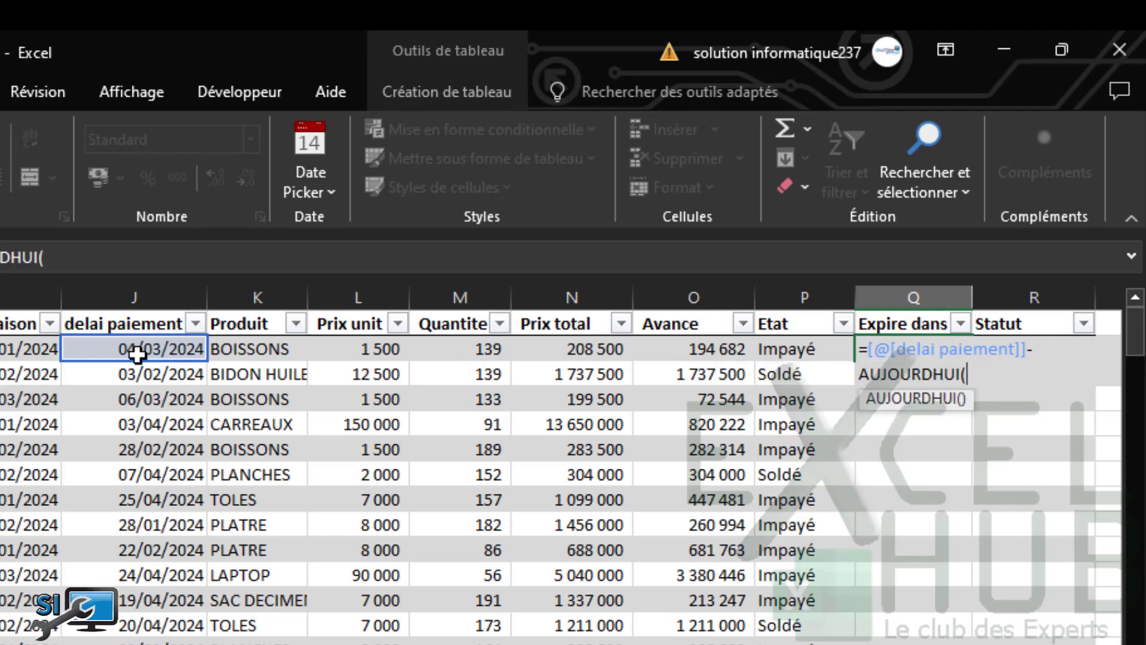
{"action": "type", "text": ")"}
{"action": "key", "text": "Return"}
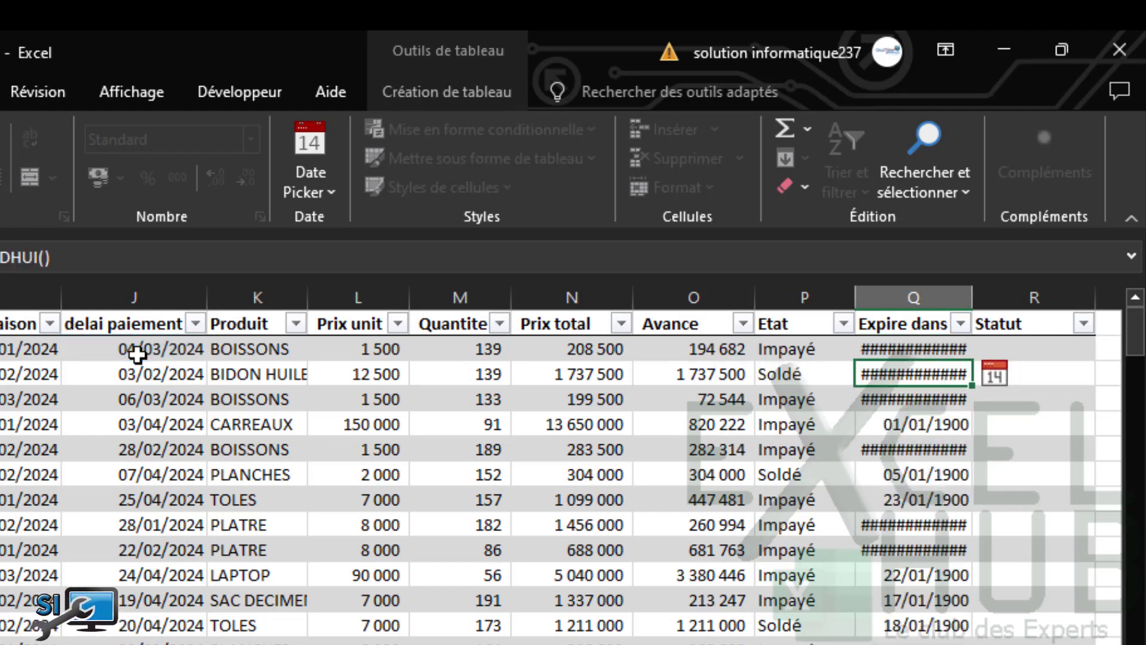
Format the Expire dans column as Standard and check day counts like -29, -59 and 1
{"action": "left_click", "coordinate": [897, 289]}
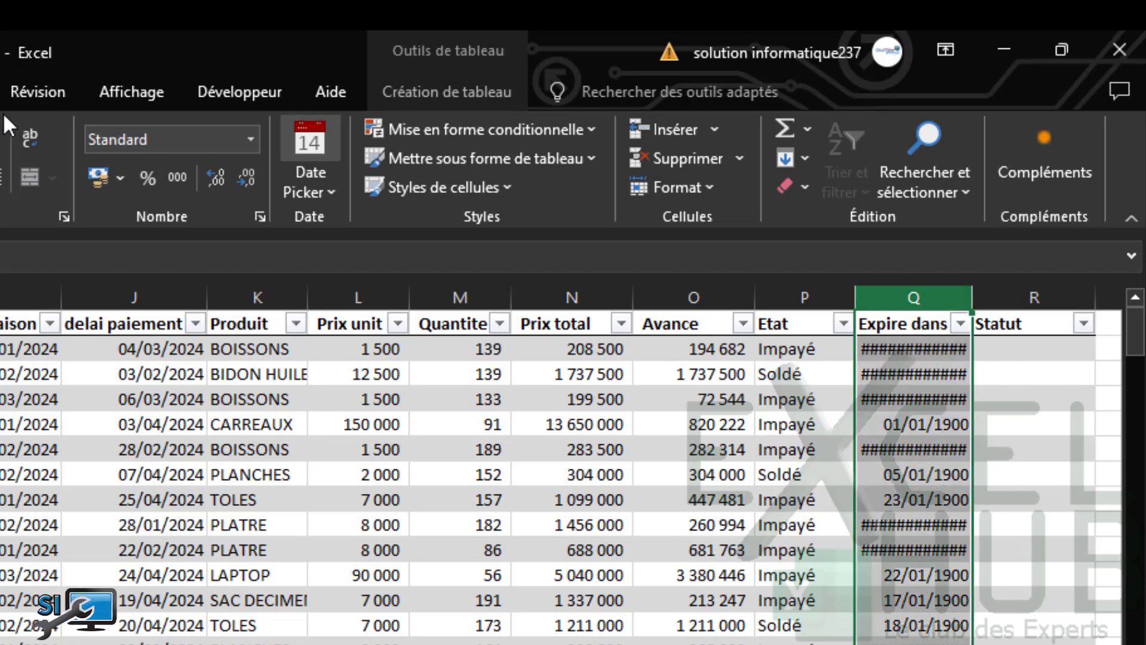
{"action": "left_click", "coordinate": [249, 141]}
{"action": "left_click", "coordinate": [209, 189]}
{"action": "left_click", "coordinate": [638, 627]}
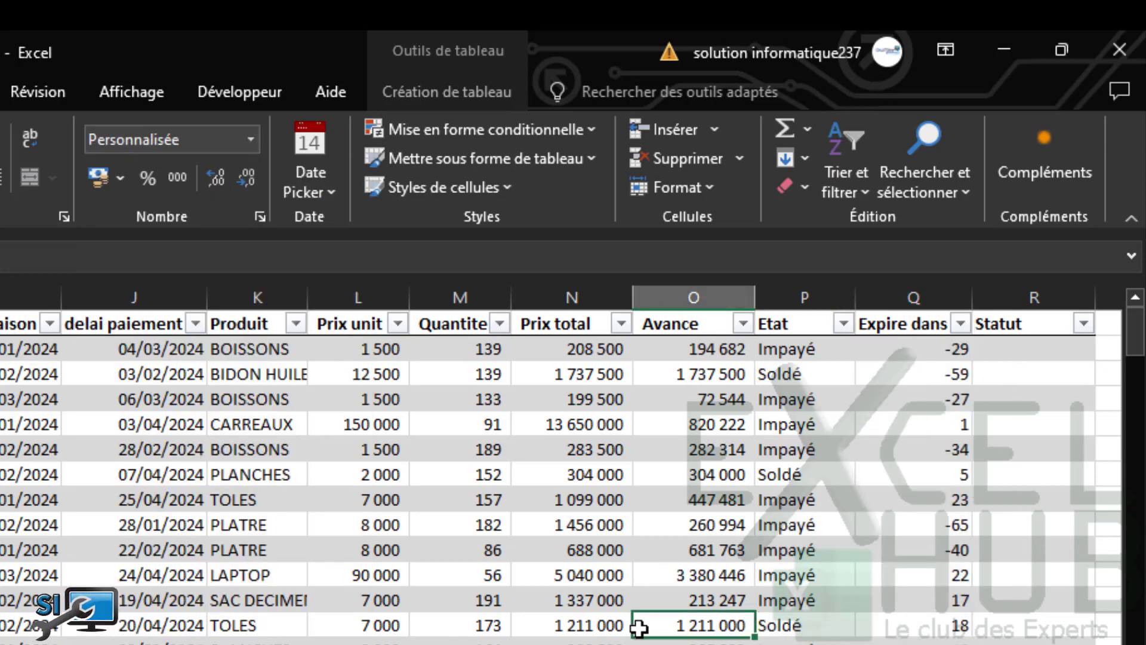
{"action": "left_click", "coordinate": [917, 348]}
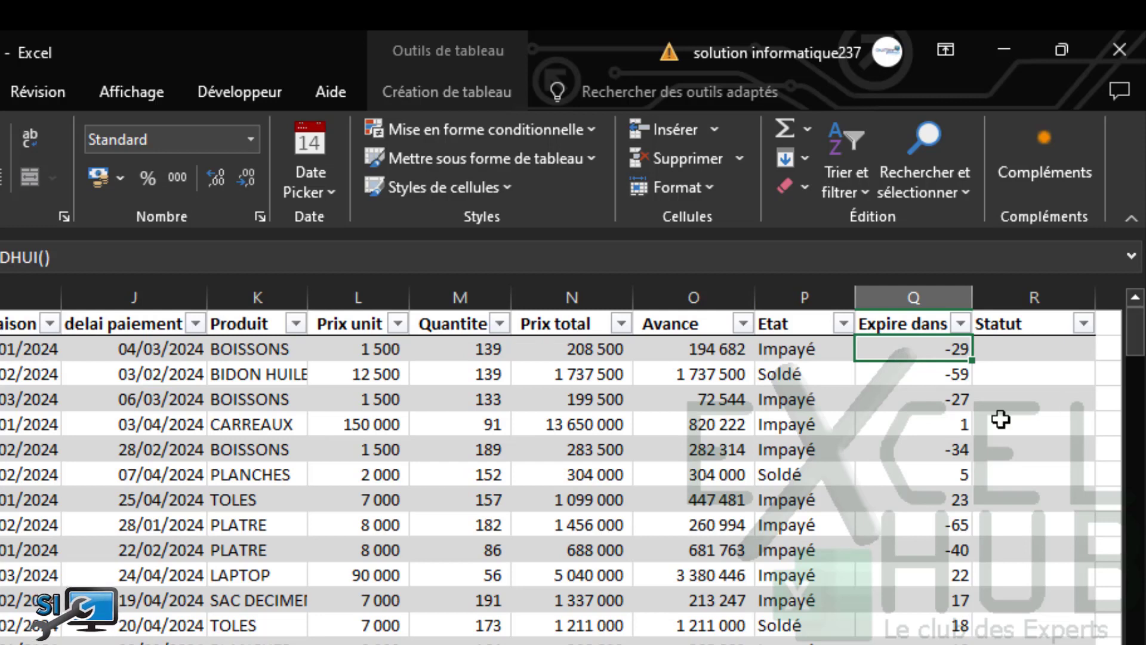
{"action": "left_click", "coordinate": [929, 425]}
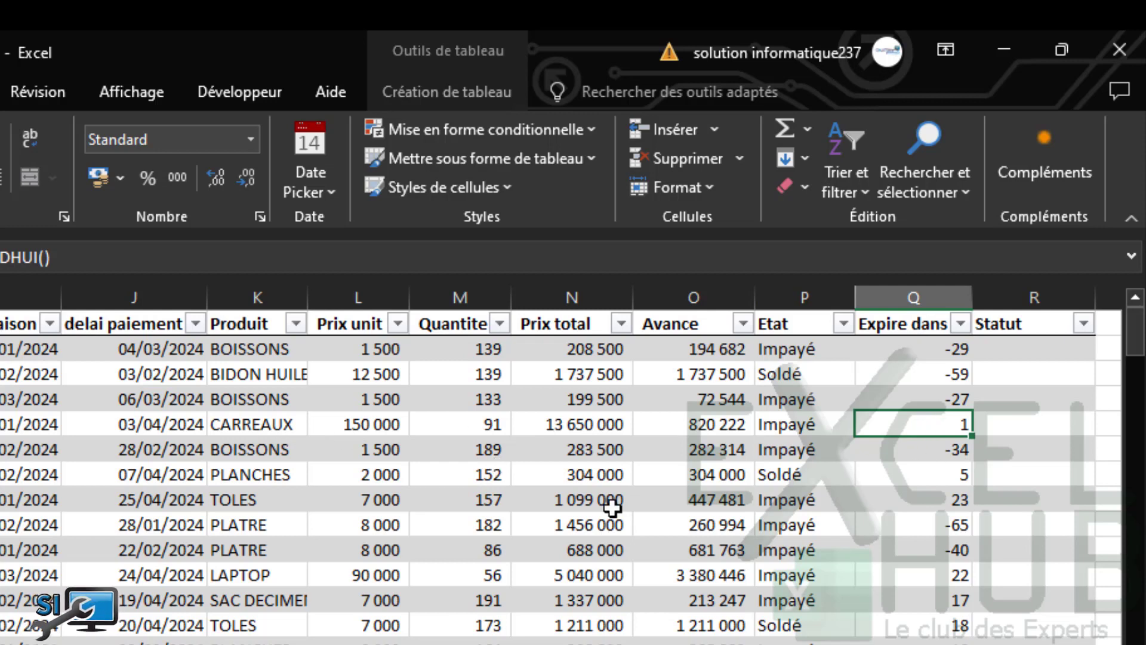
{"action": "left_click", "coordinate": [948, 350]}
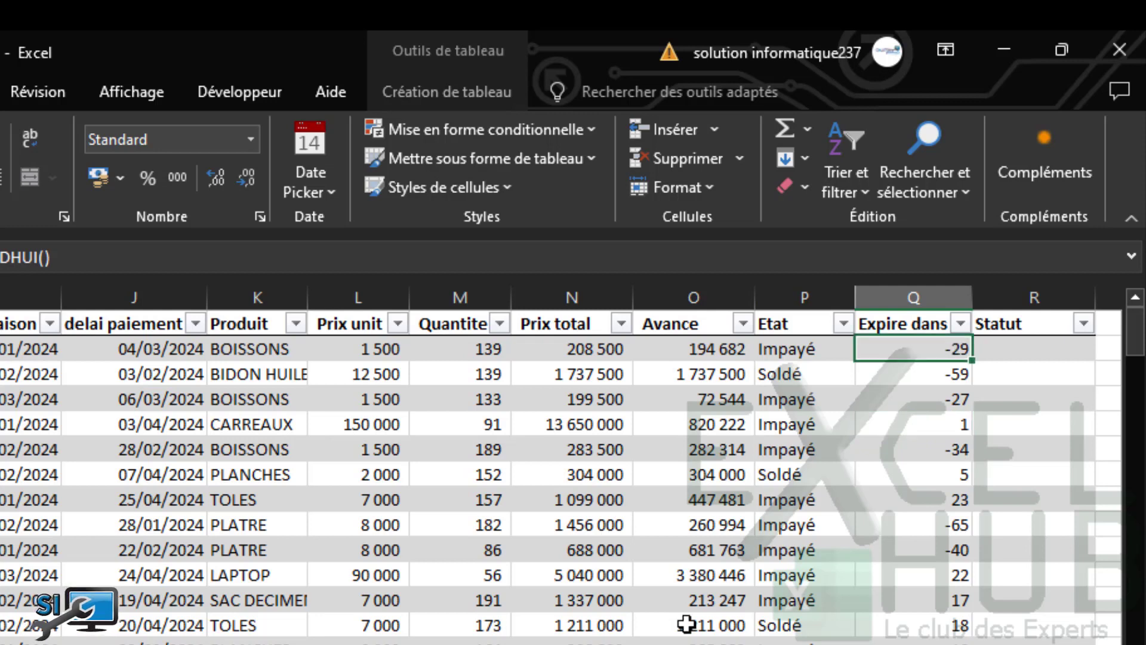
{"action": "left_click", "coordinate": [934, 382]}
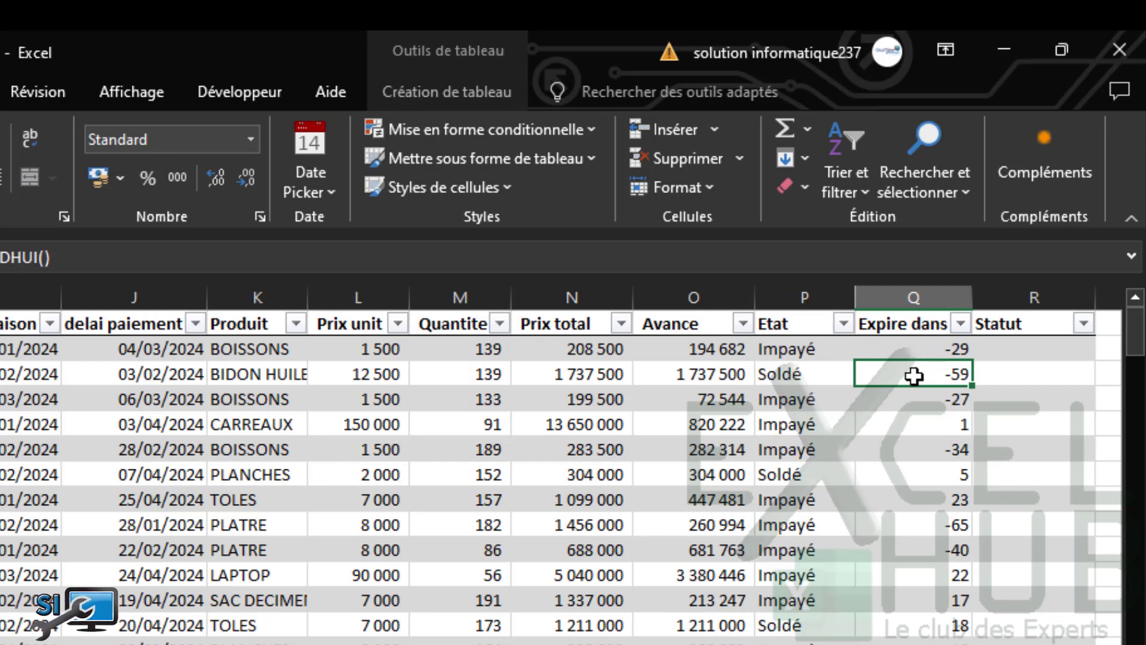
{"action": "left_click", "coordinate": [919, 346]}
{"action": "left_click", "coordinate": [934, 371]}
{"action": "left_click", "coordinate": [937, 350]}
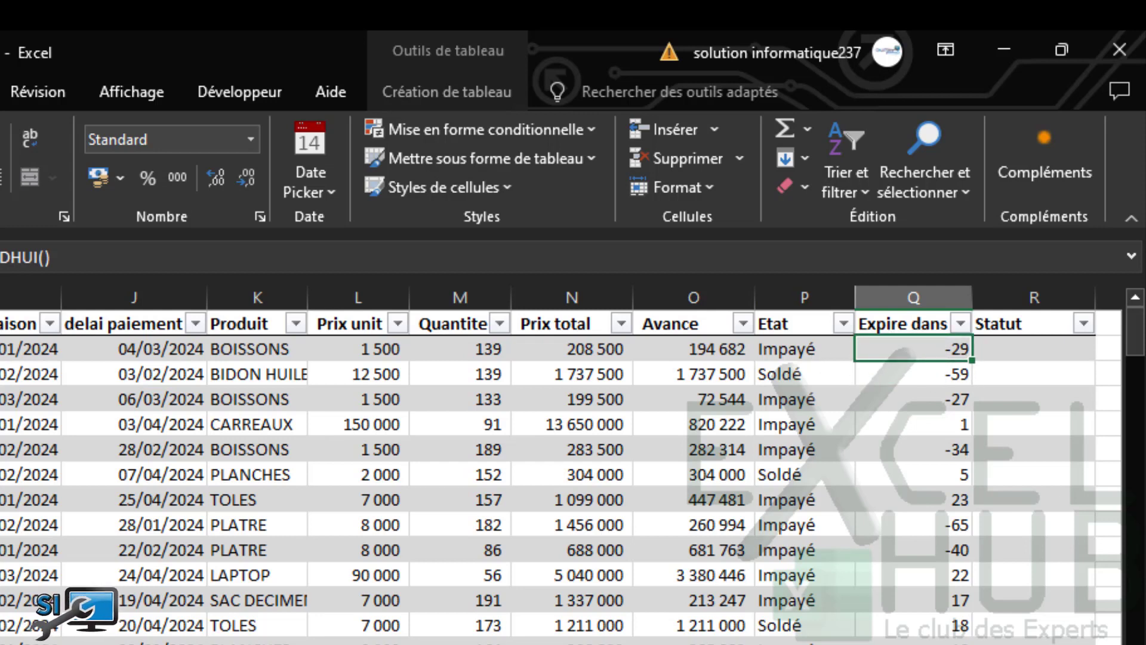
{"action": "left_click", "coordinate": [24, 258]}
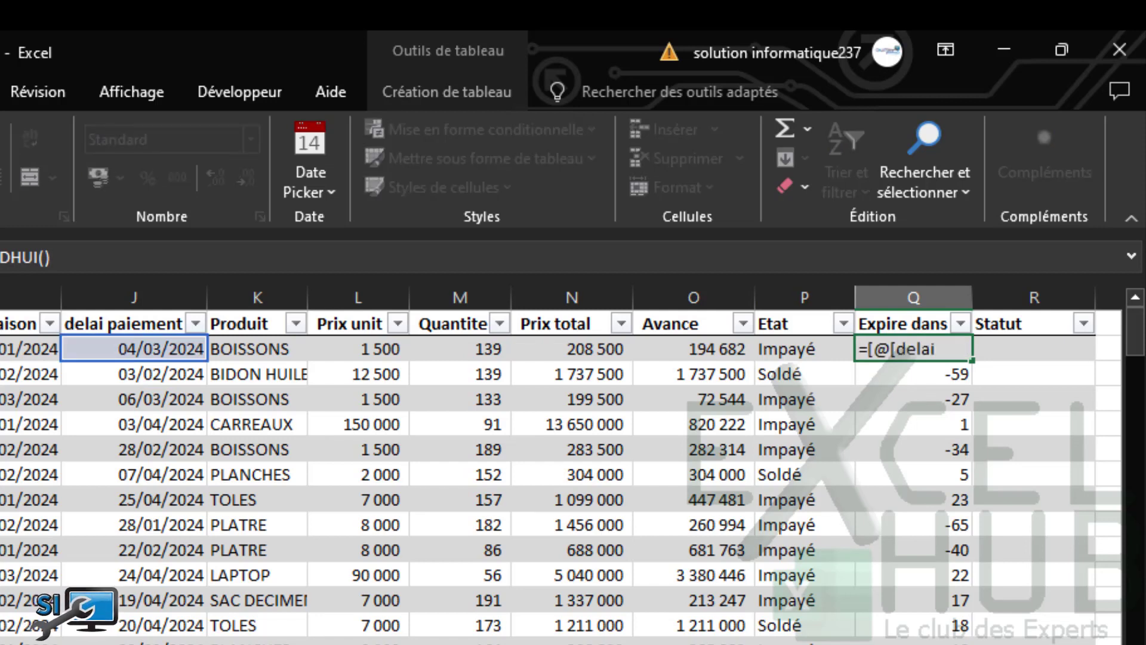
{"action": "type", "text": "si("}
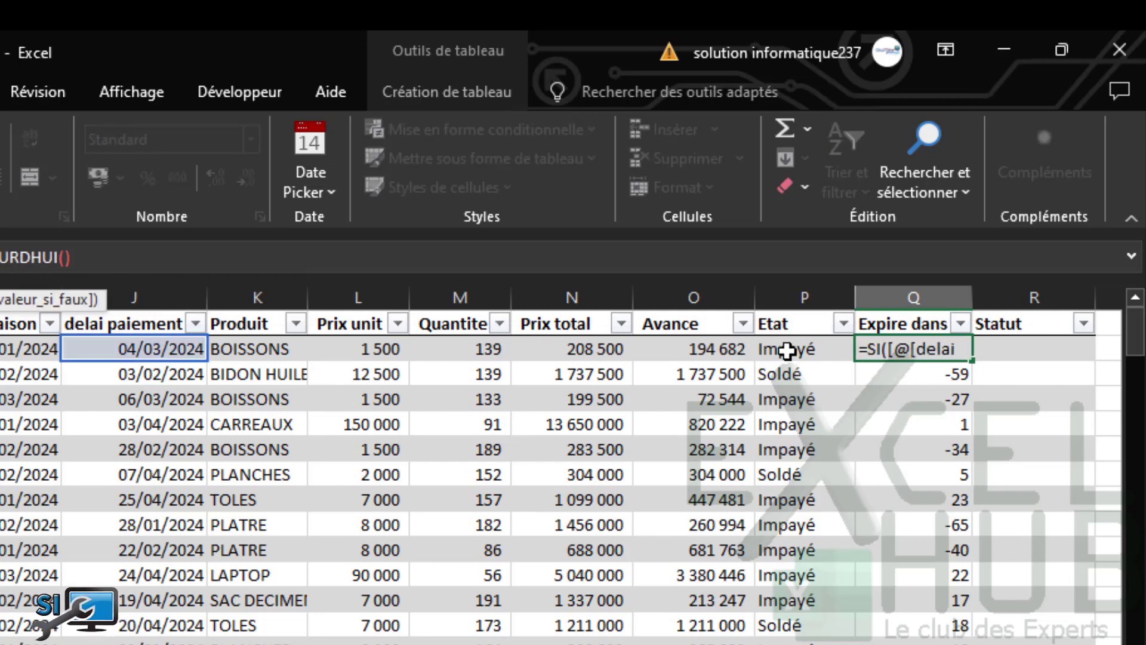
{"action": "left_click", "coordinate": [787, 351]}
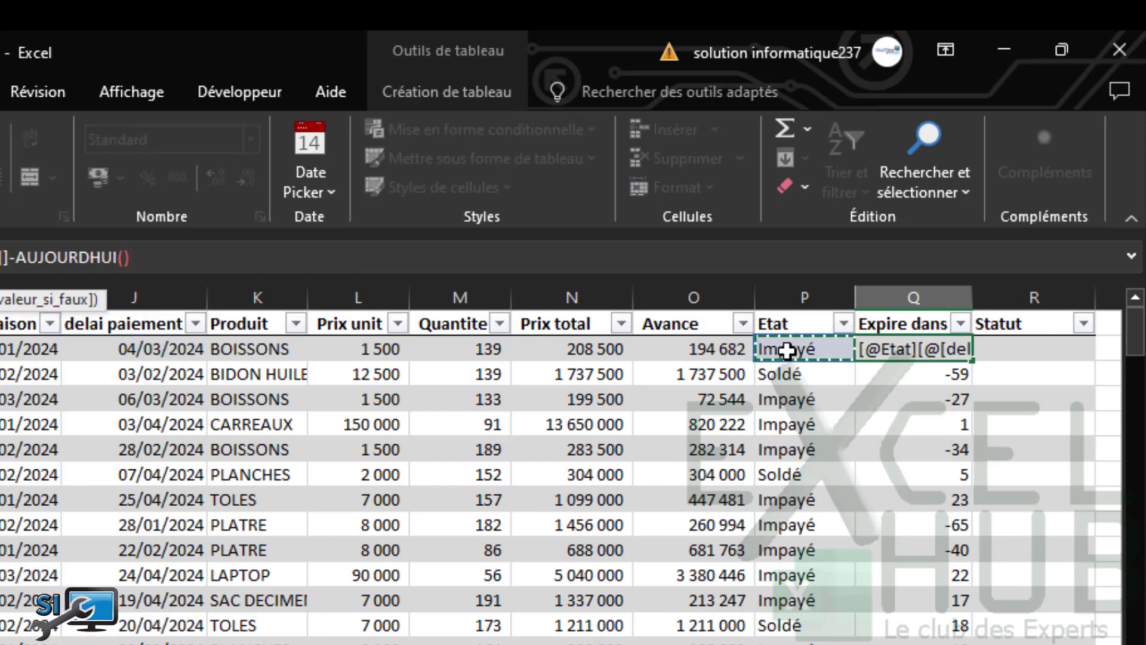
{"action": "type", "text": "=\""}
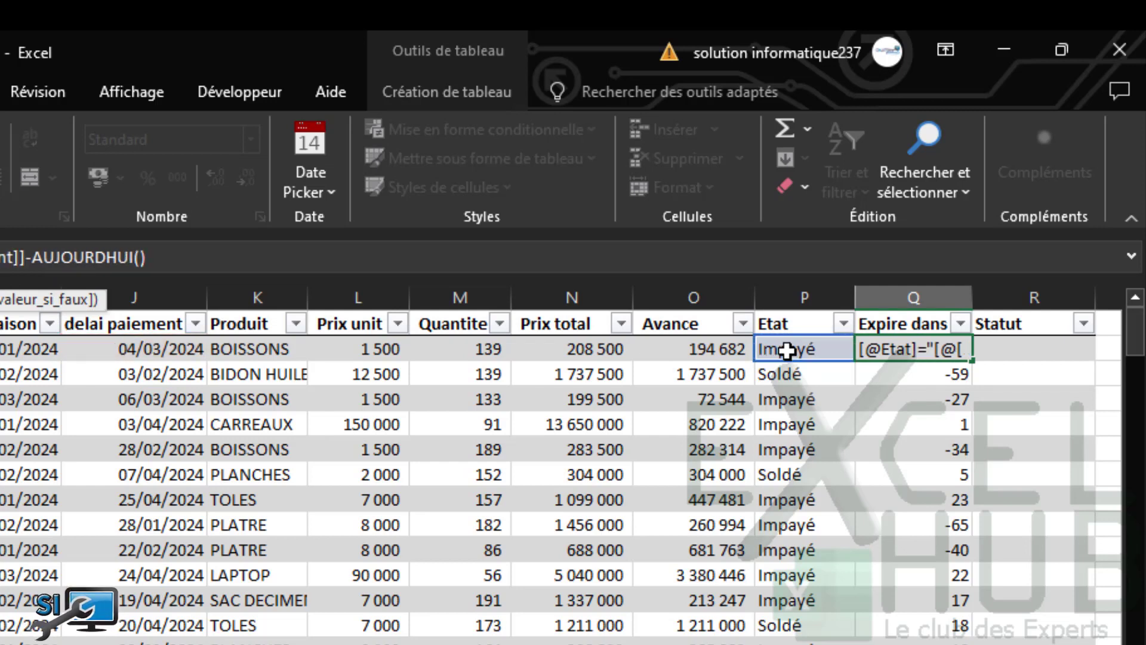
{"action": "type", "text": "Soldé"}
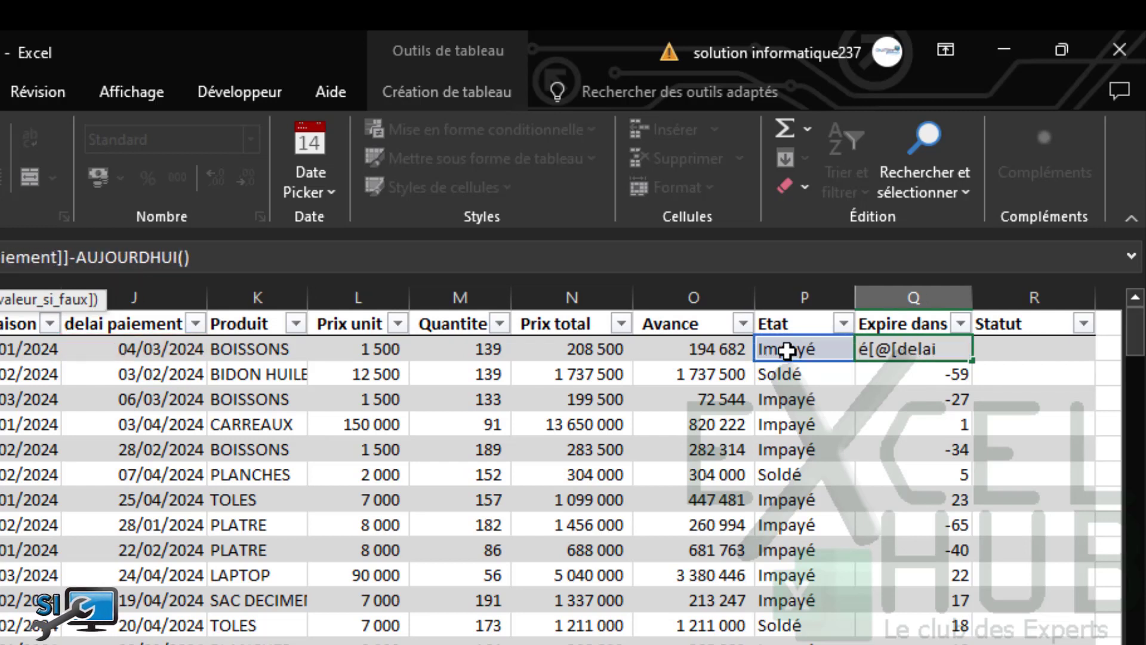
{"action": "type", "text": "\";"}
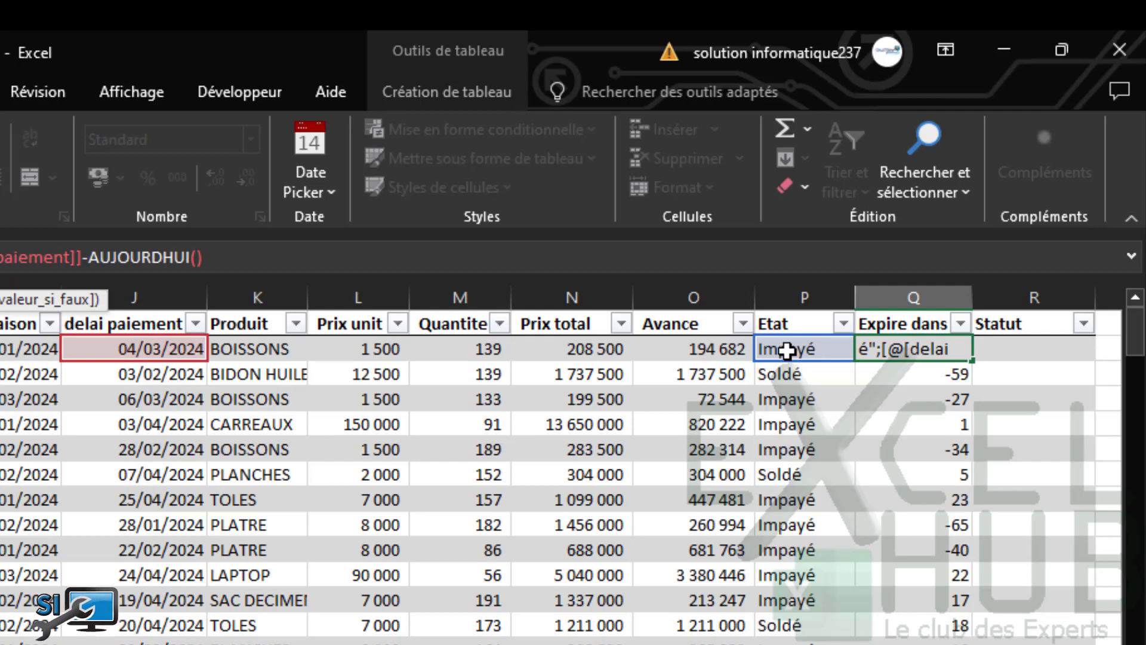
{"action": "type", "text": "0"}
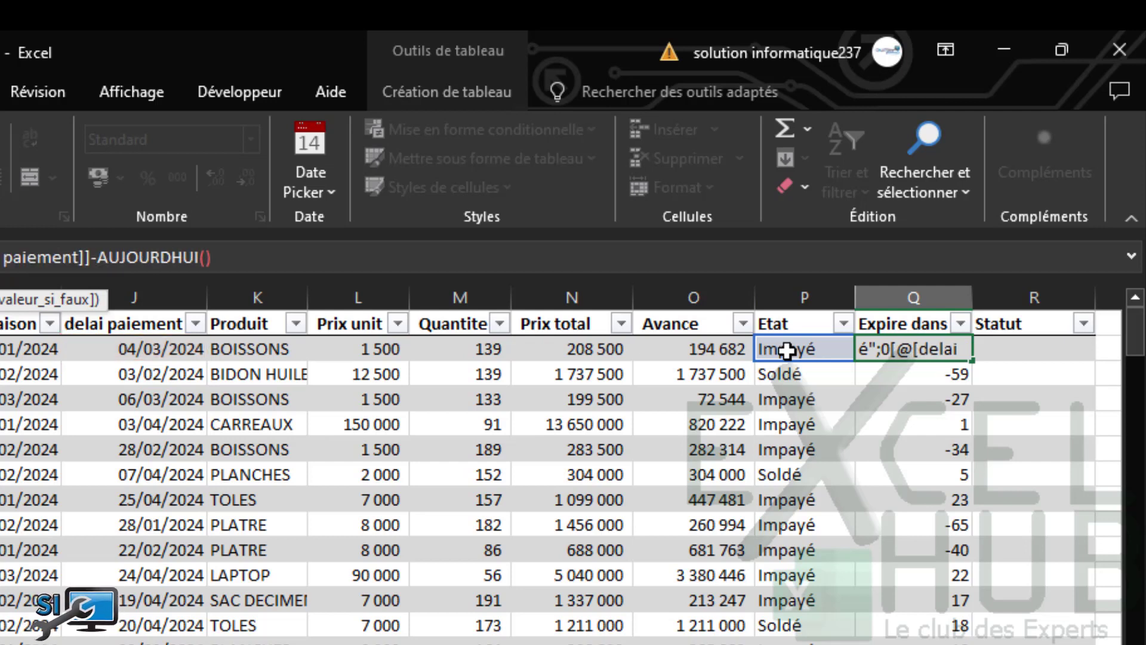
{"action": "left_click", "coordinate": [235, 257]}
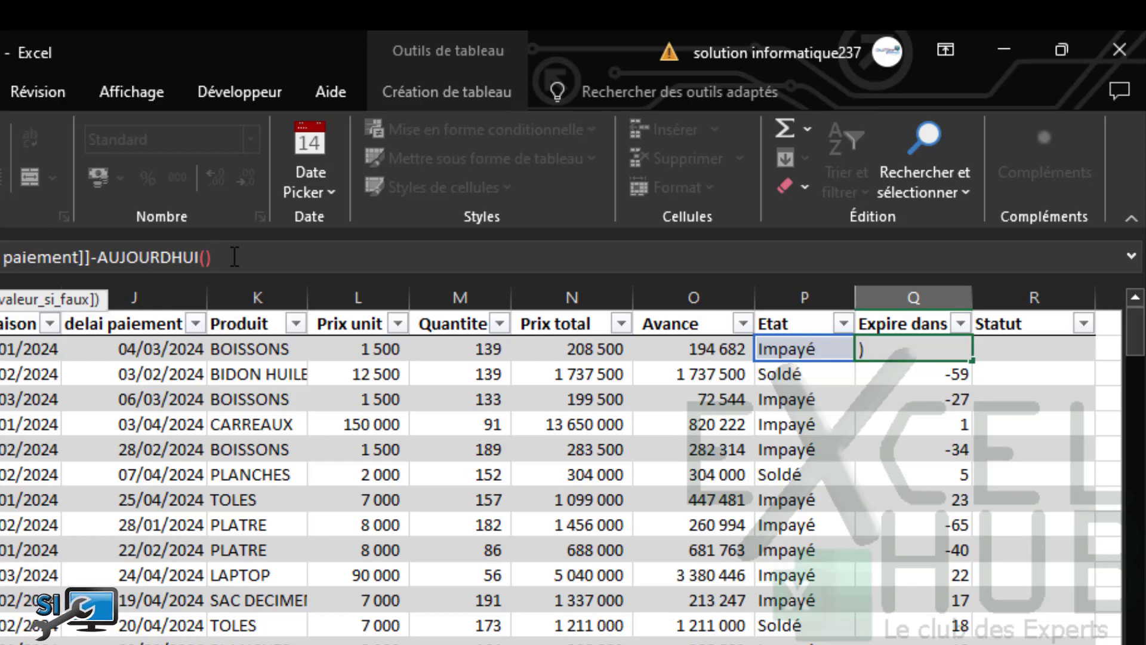
{"action": "type", "text": ")"}
{"action": "key", "text": "Return"}
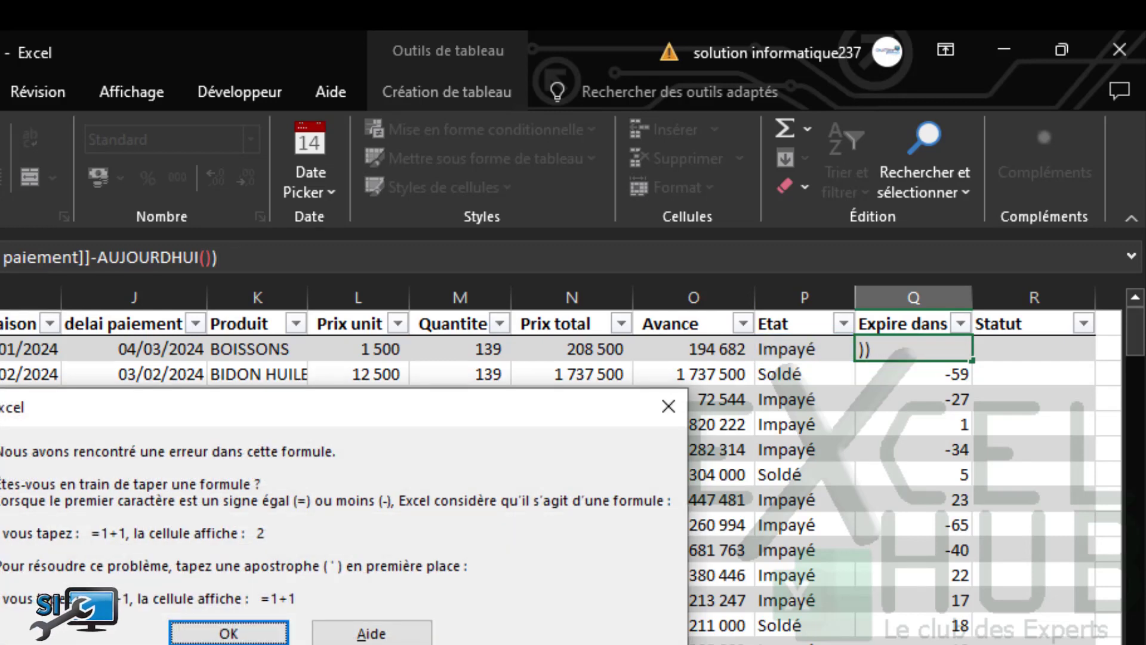
{"action": "left_click", "coordinate": [226, 630]}
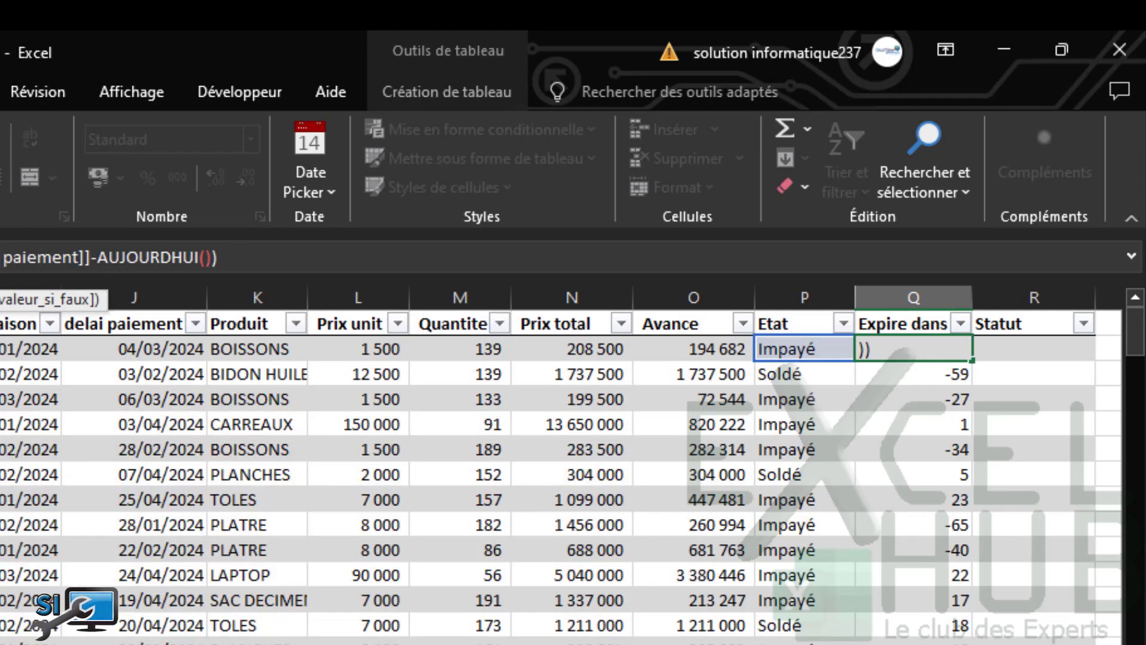
{"action": "left_click", "coordinate": [2, 257]}
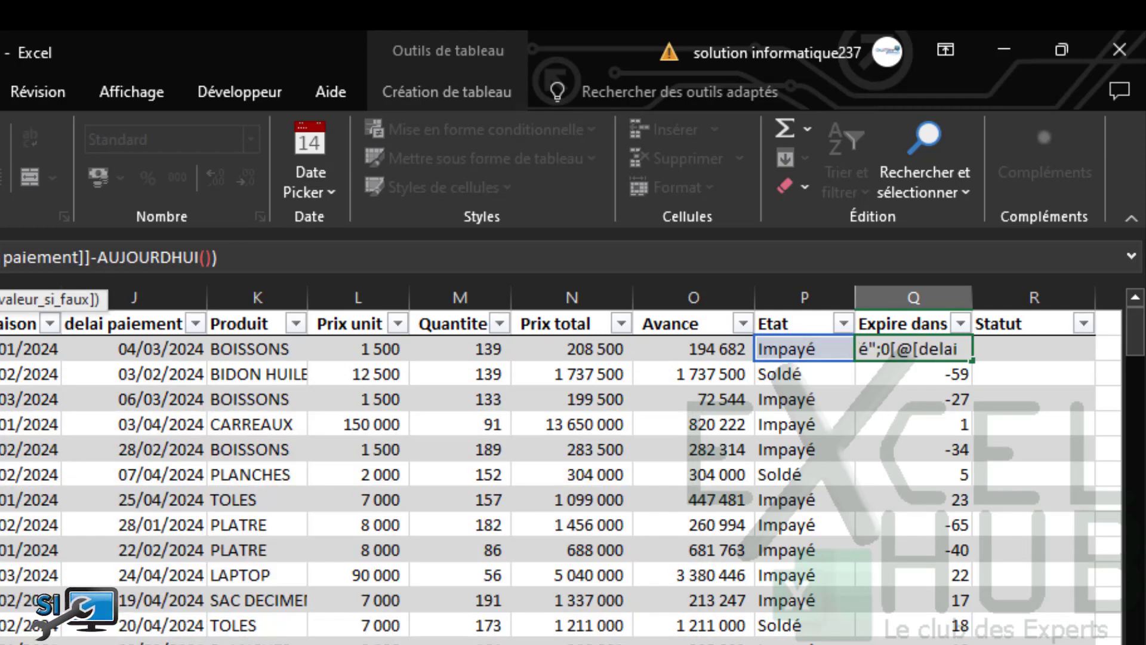
{"action": "type", "text": ";"}
{"action": "key", "text": "Return"}
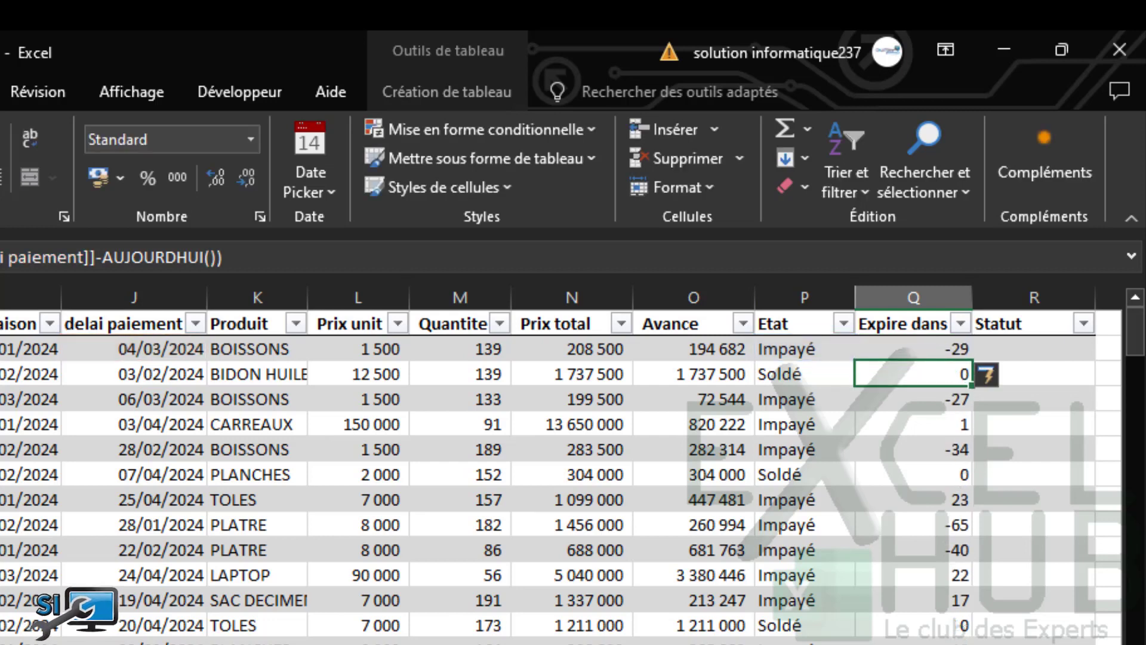
{"action": "left_click", "coordinate": [772, 537]}
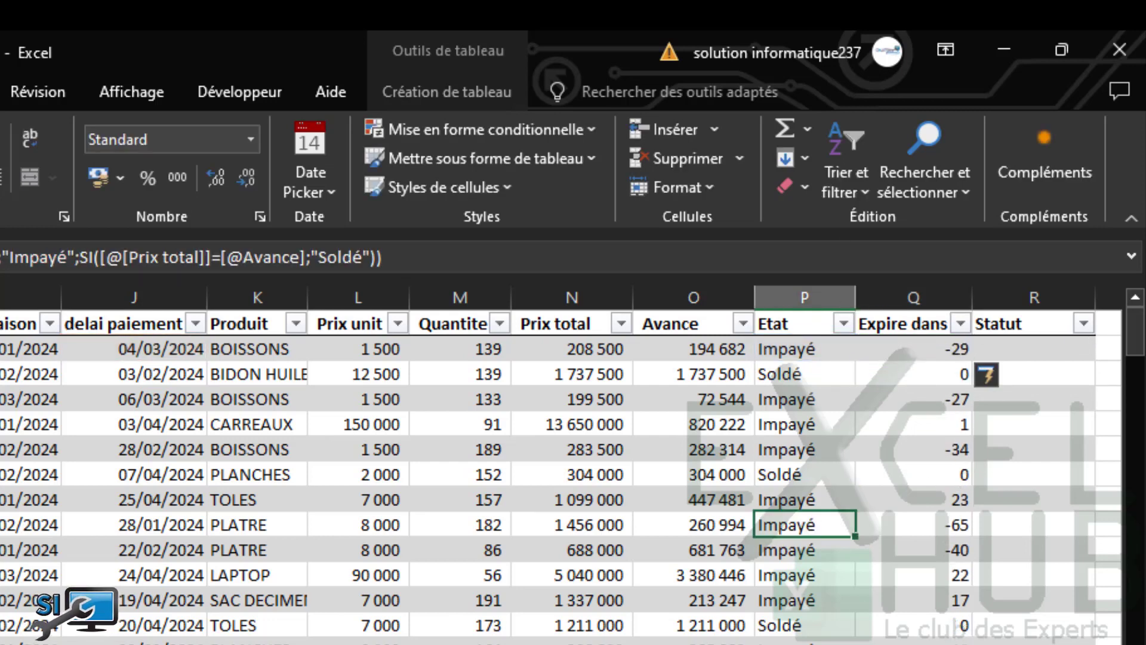
{"action": "left_click", "coordinate": [0, 374]}
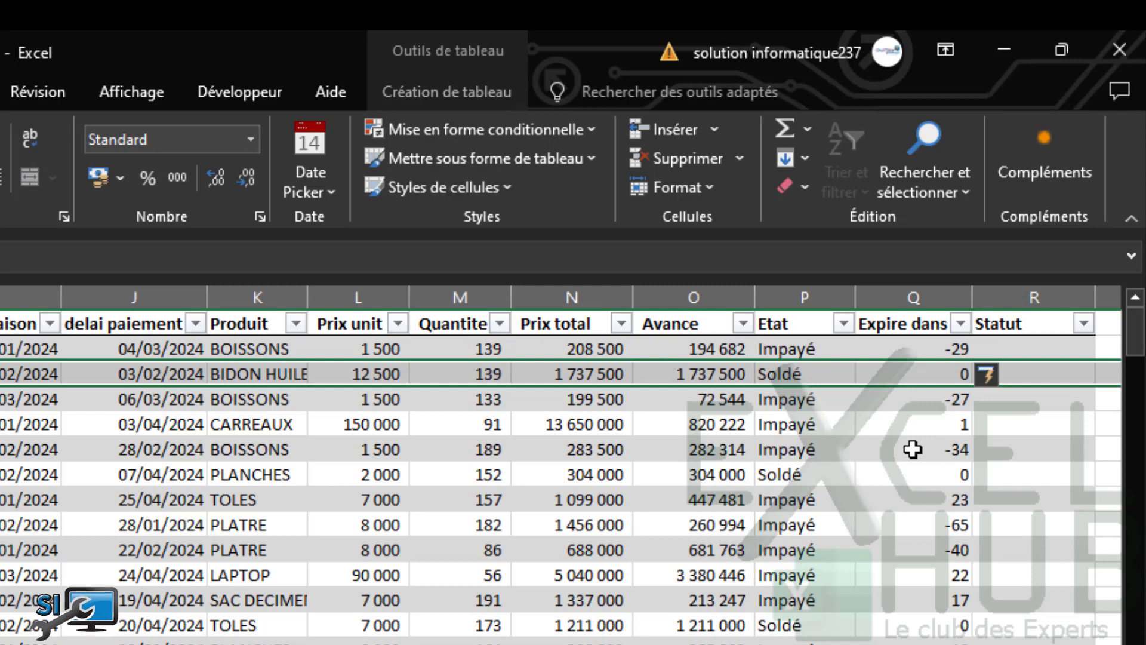
{"action": "left_click", "coordinate": [1017, 349]}
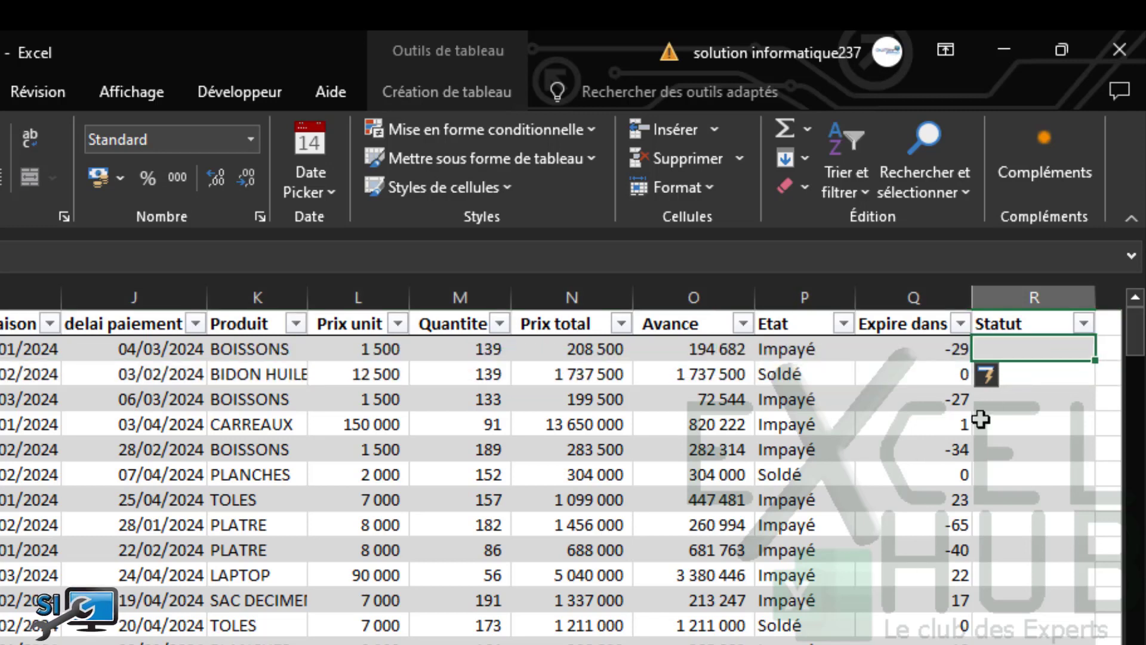
In R2, enter =SI([@[Expire dans]]<0;"Delai dépassé") to flag overdue invoices
{"action": "left_click", "coordinate": [69, 252]}
{"action": "type", "text": "="}
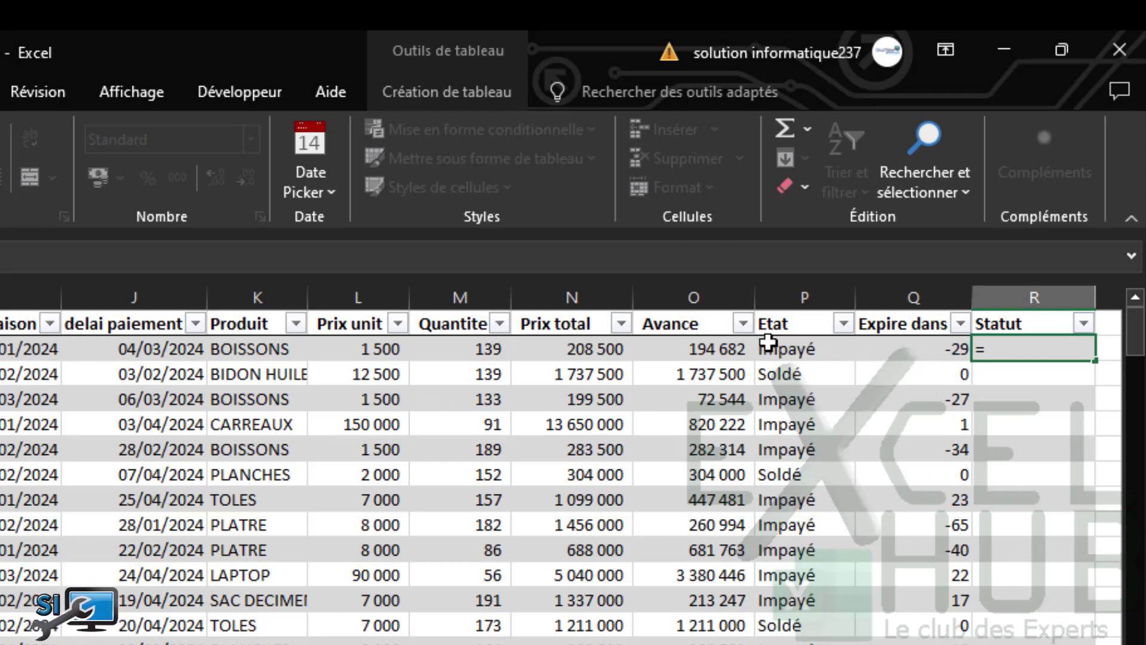
{"action": "type", "text": "SI("}
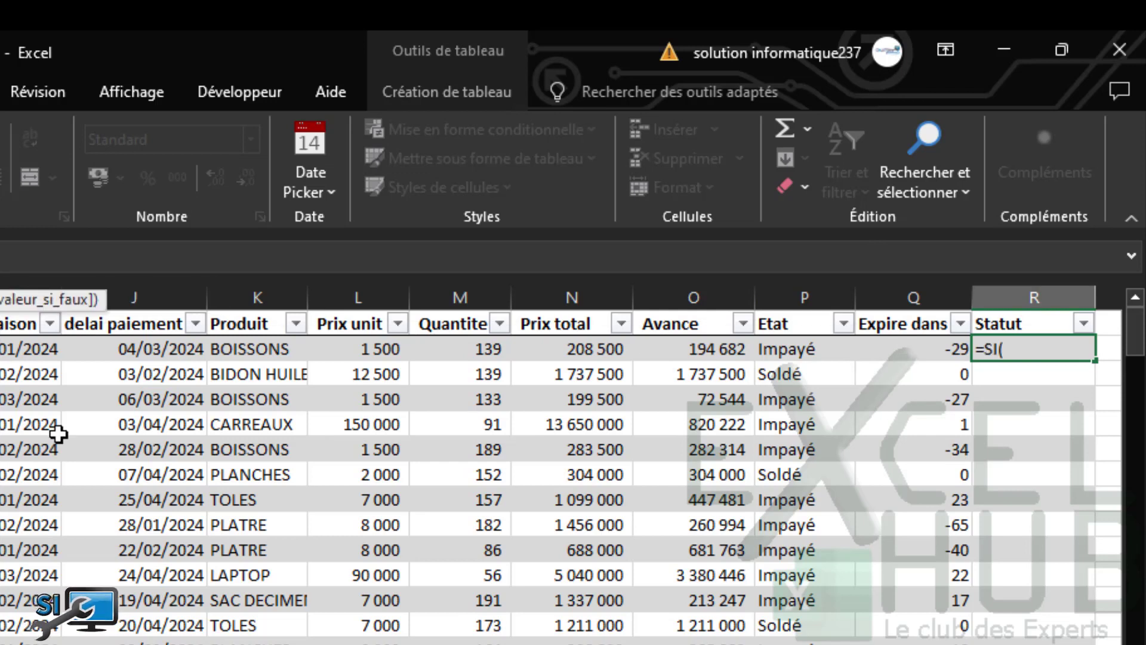
{"action": "left_click", "coordinate": [916, 349]}
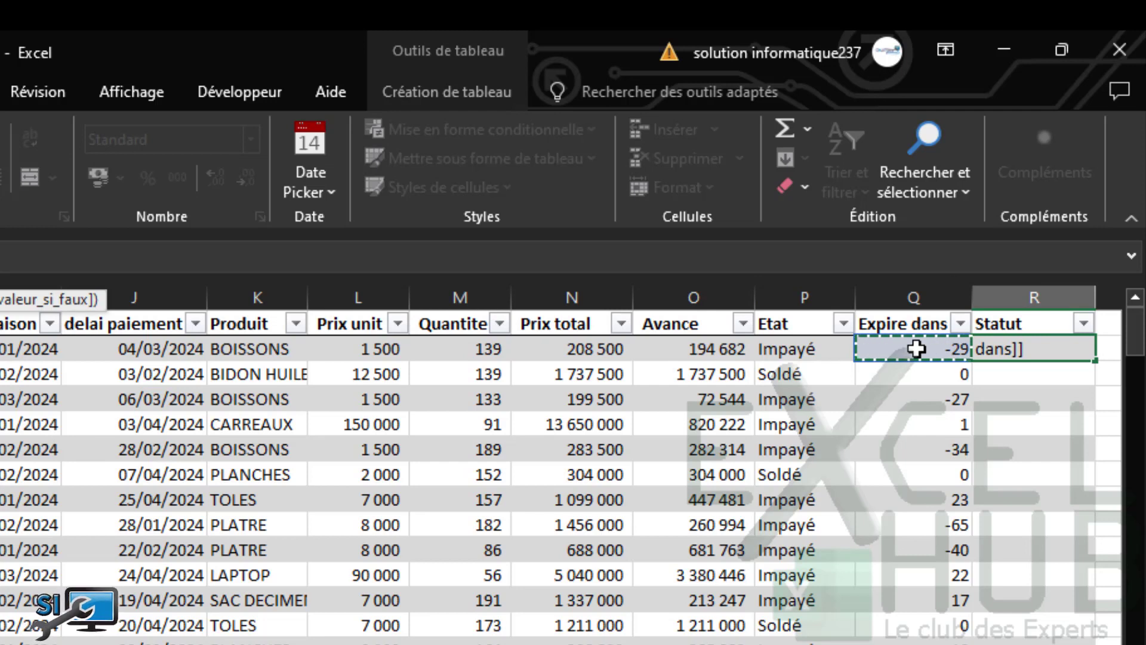
{"action": "type", "text": "<"}
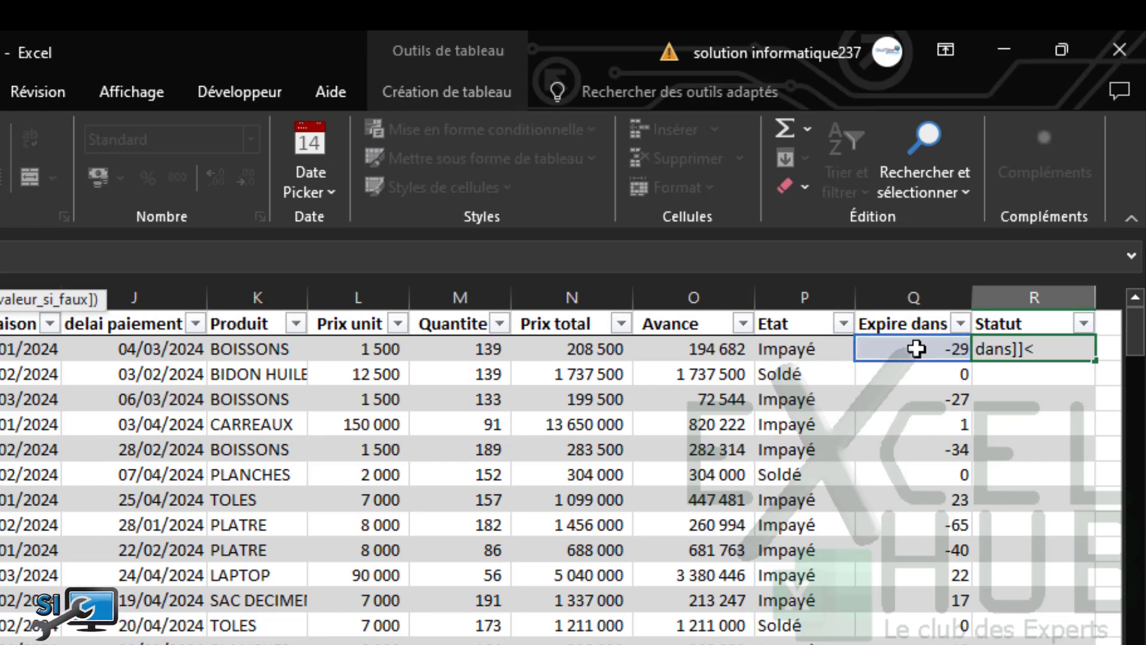
{"action": "type", "text": "0;"}
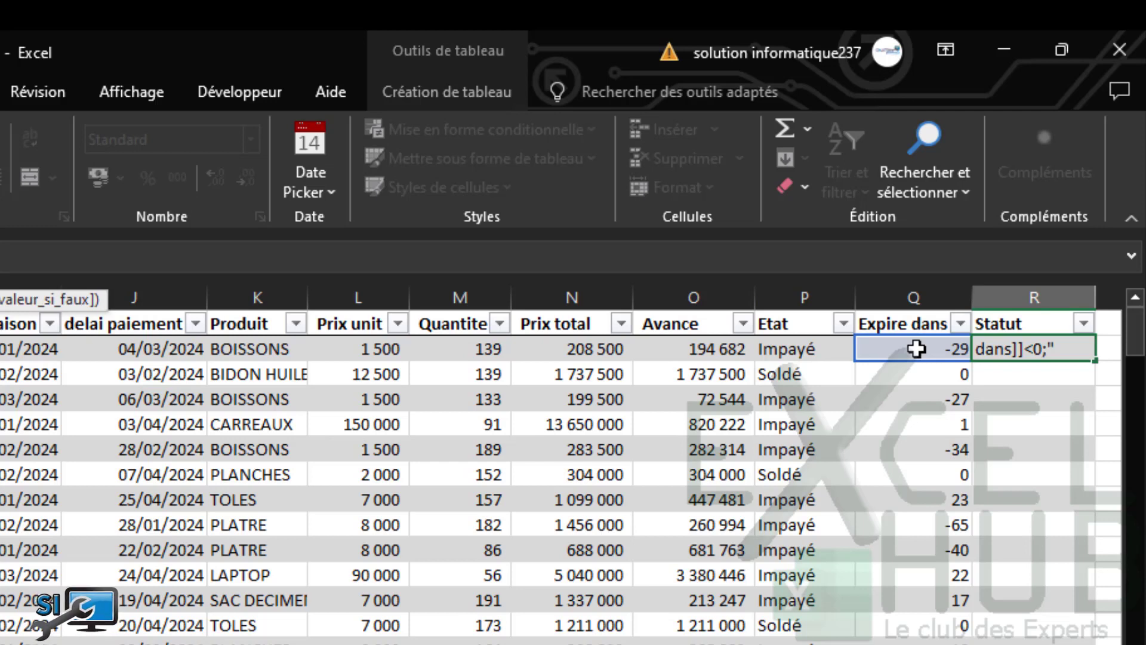
{"action": "type", "text": "\"Delai dé"}
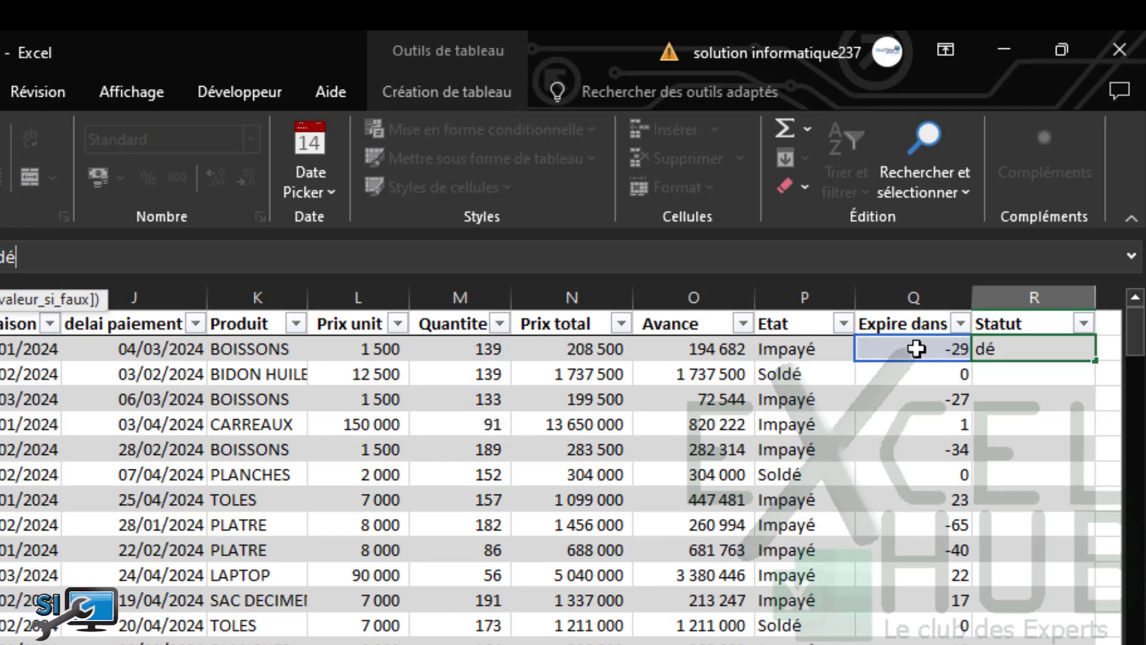
{"action": "type", "text": "passé"}
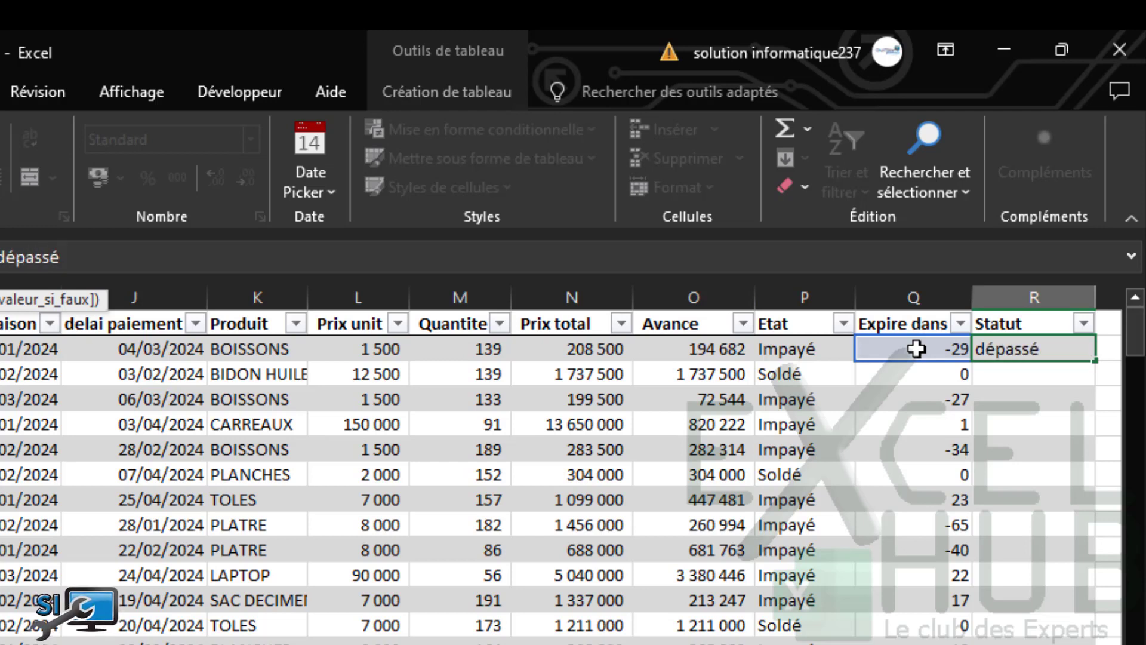
{"action": "type", "text": "\")"}
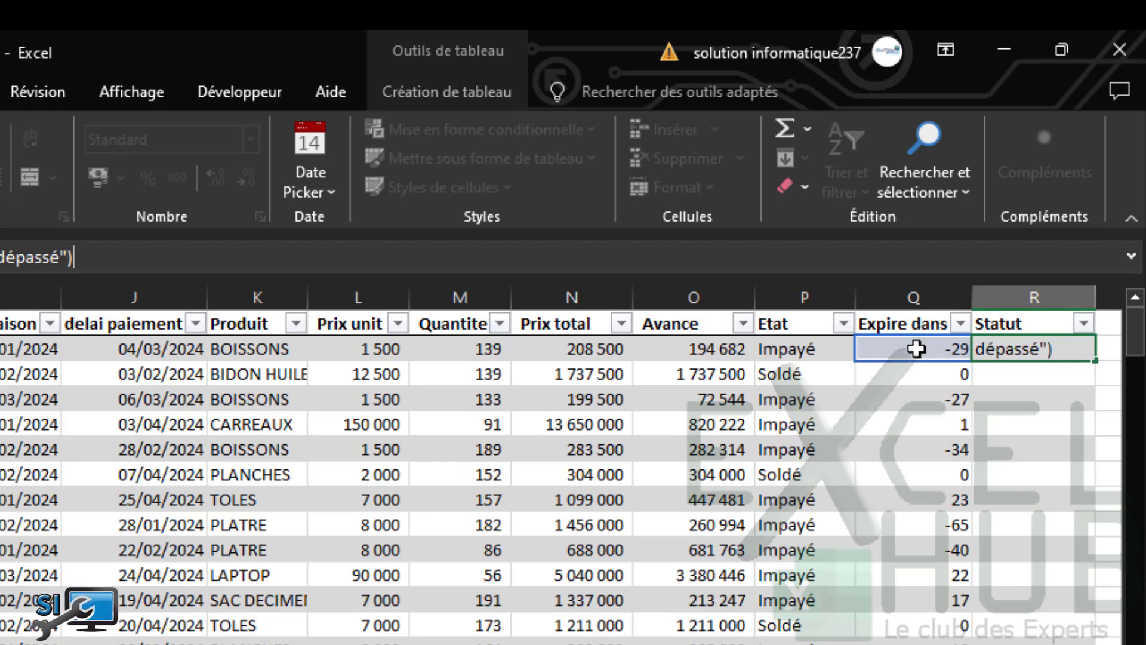
{"action": "key", "text": "Return"}
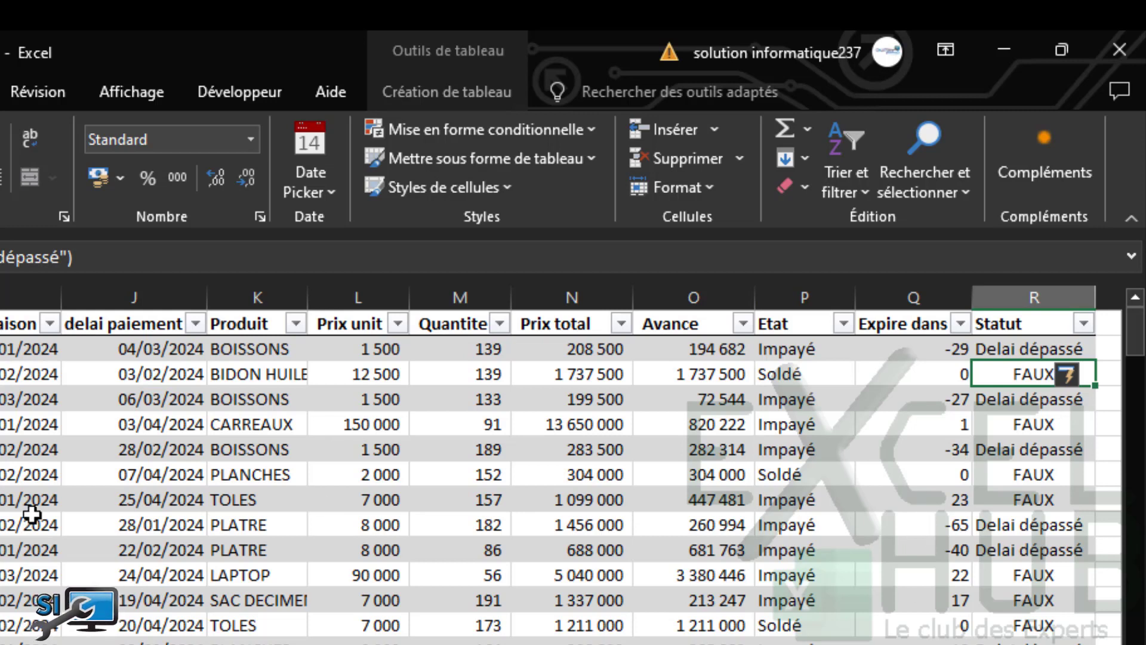
{"action": "left_click", "coordinate": [11, 524]}
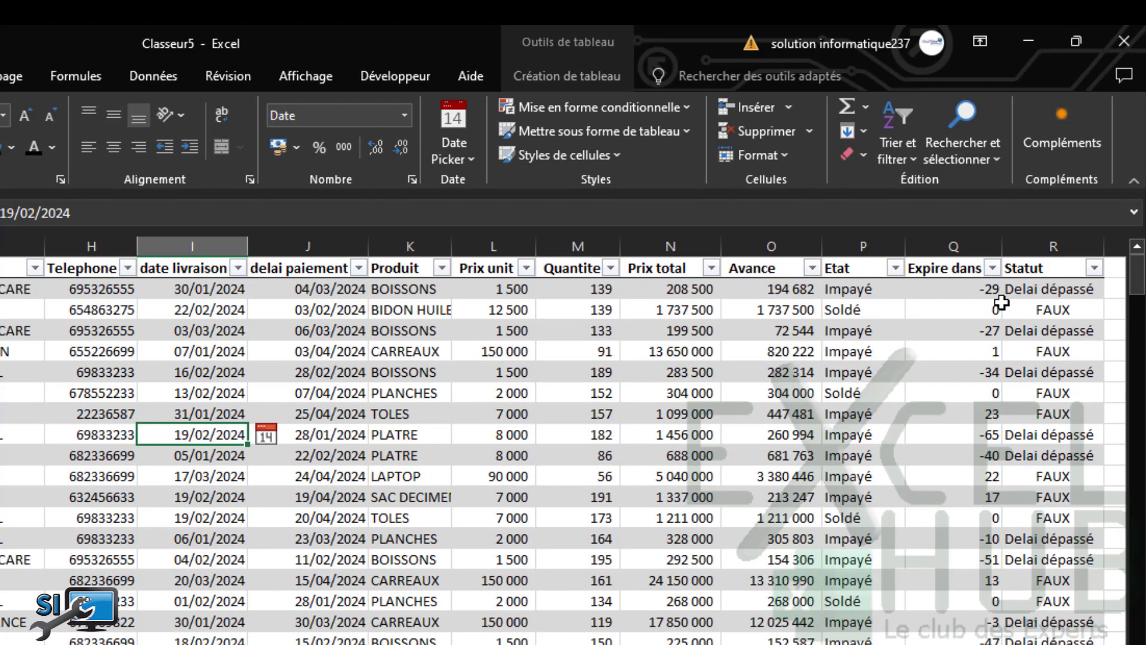
Append a nested SI to the first Statut formula returning "En attente" when Expire dans >7
{"action": "left_click", "coordinate": [1018, 290]}
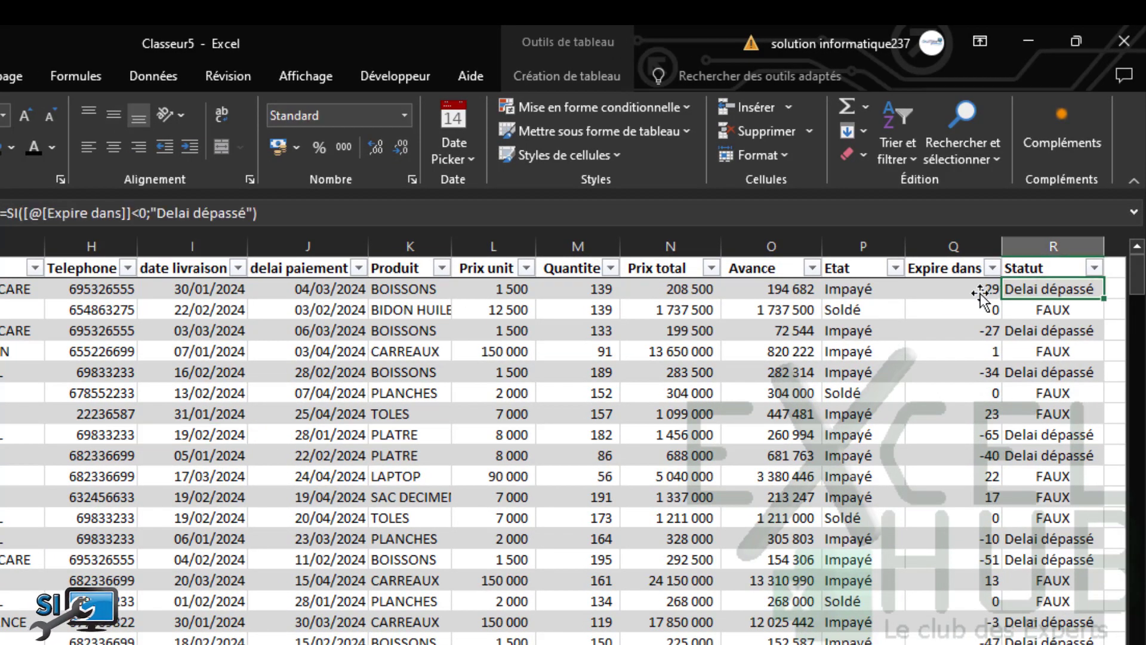
{"action": "left_click", "coordinate": [255, 213]}
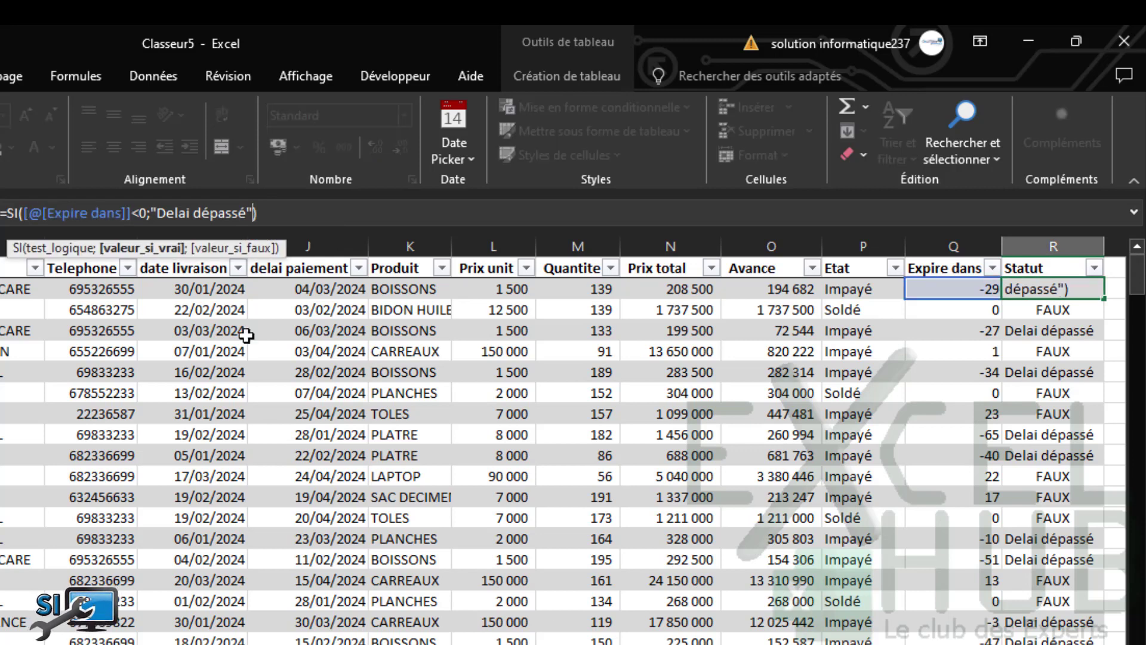
{"action": "type", "text": ";SI("}
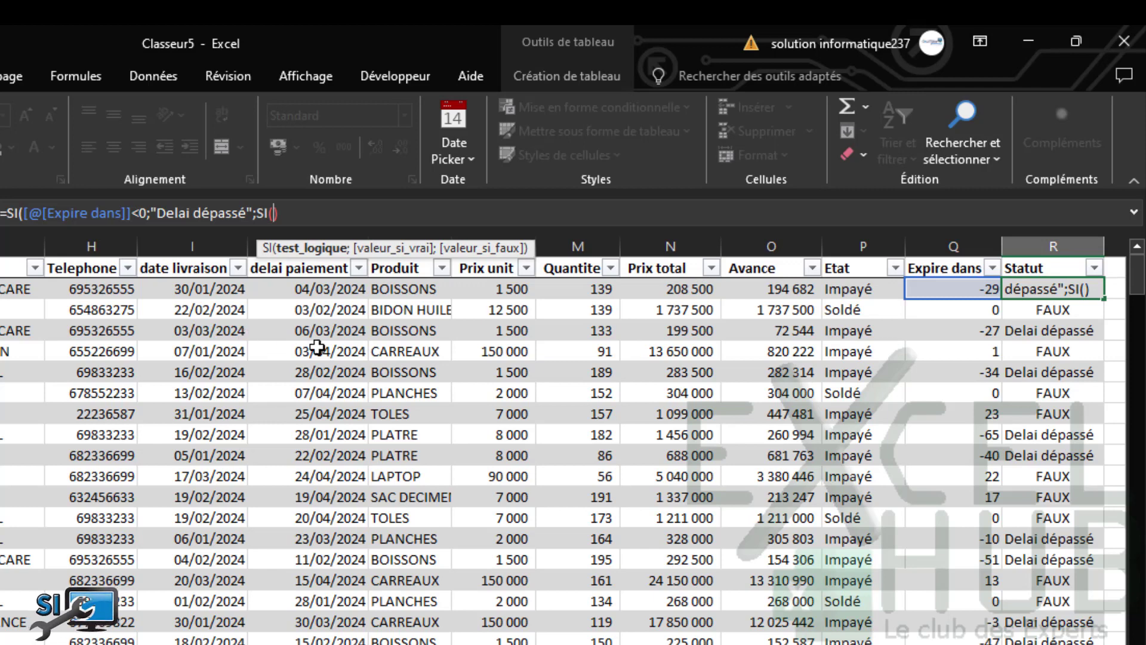
{"action": "left_click", "coordinate": [949, 290]}
{"action": "type", "text": ">"}
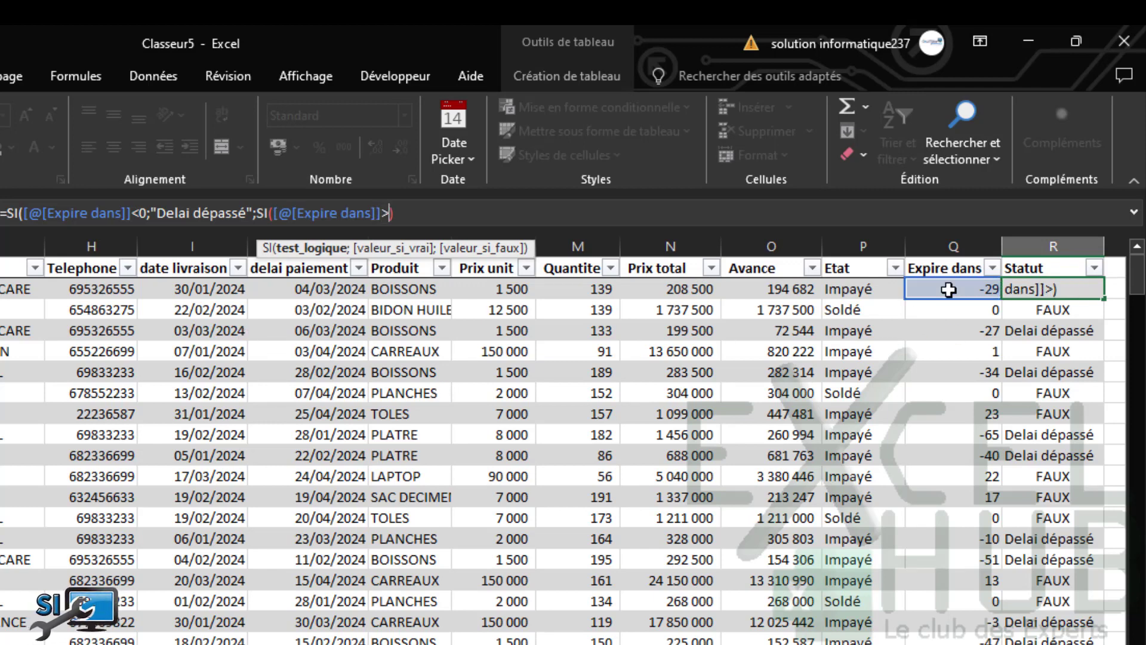
{"action": "type", "text": "7"}
{"action": "type", "text": ";"}
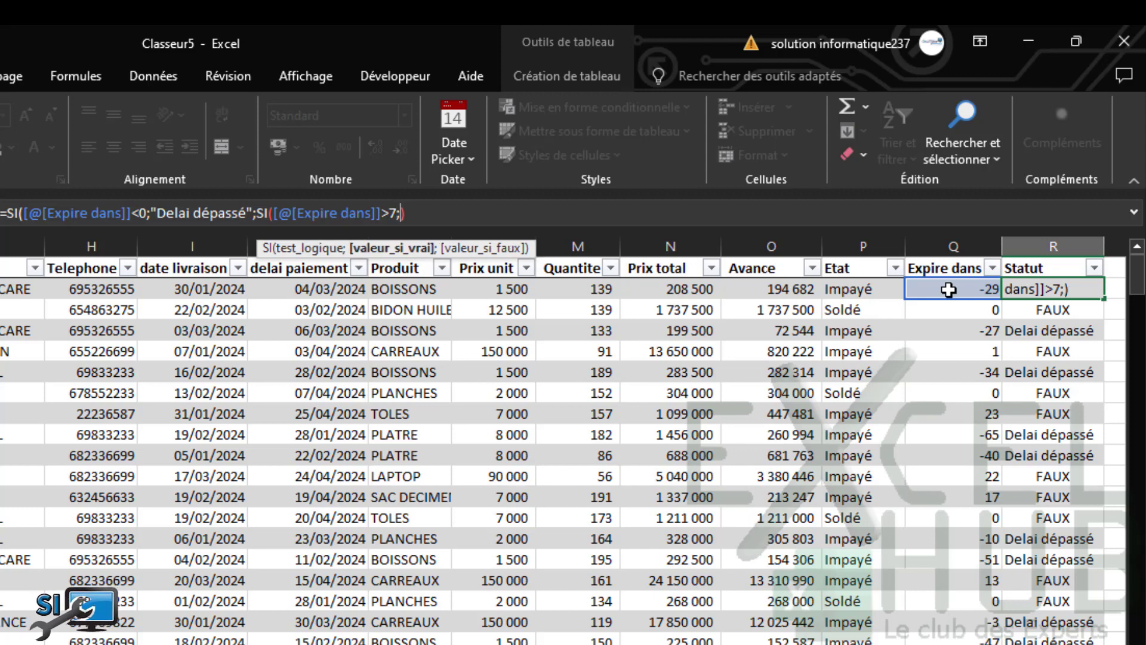
{"action": "type", "text": "\"En attente"}
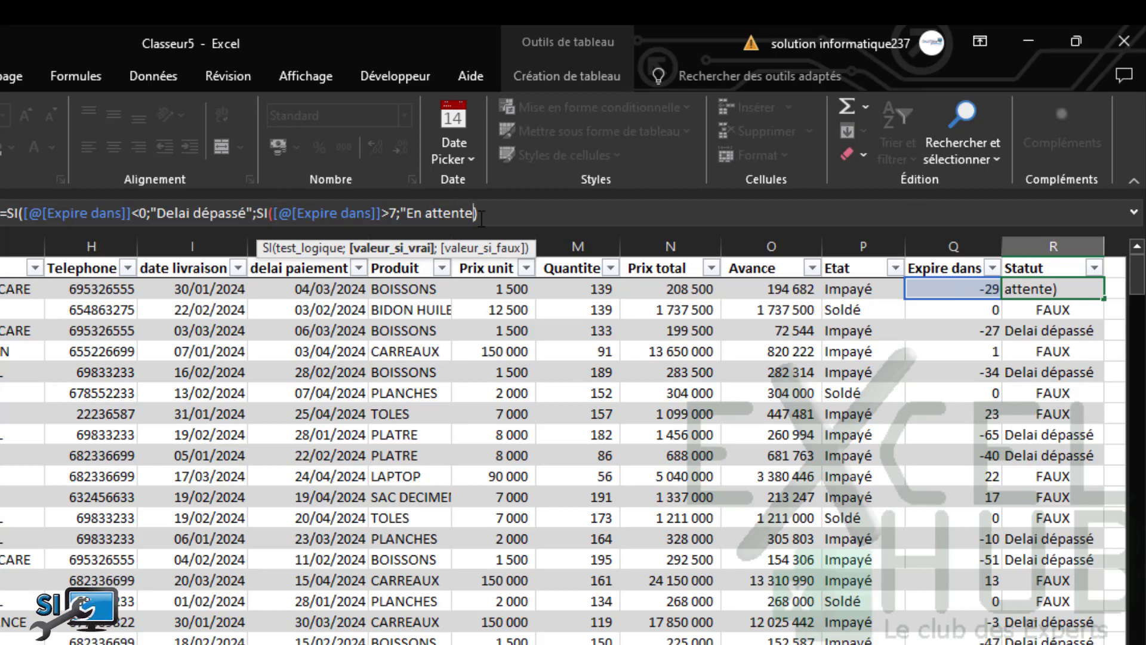
Wrap the second condition in ET, adding Etat="Impayé" alongside Expire dans >7
{"action": "left_click", "coordinate": [273, 213]}
{"action": "type", "text": "ET("}
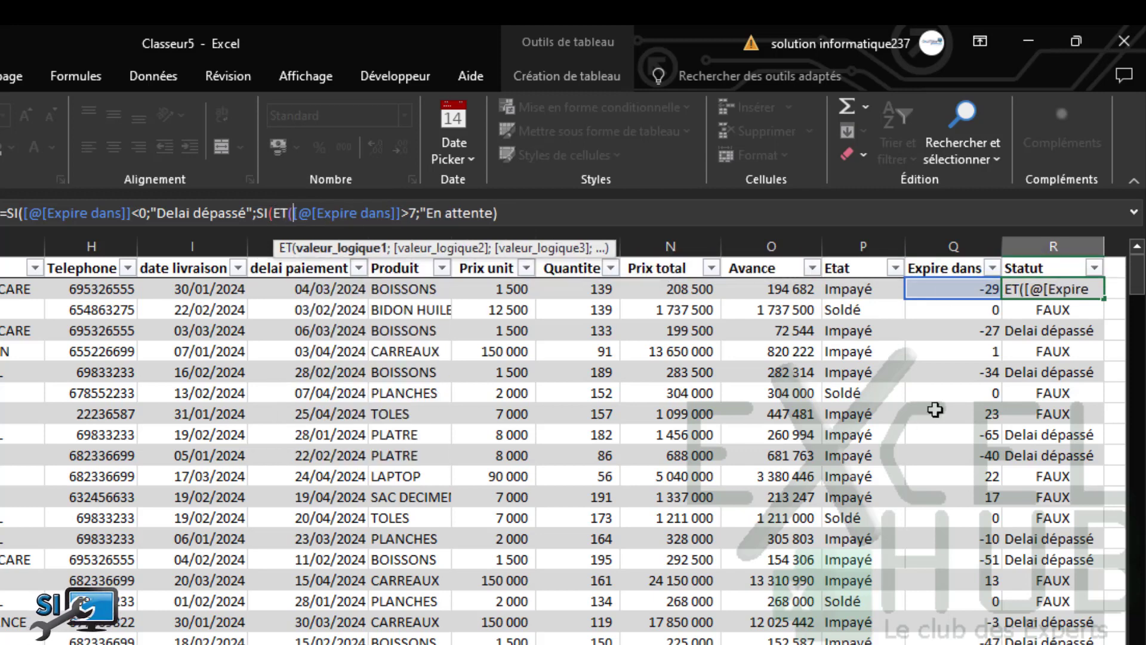
{"action": "left_click", "coordinate": [849, 291]}
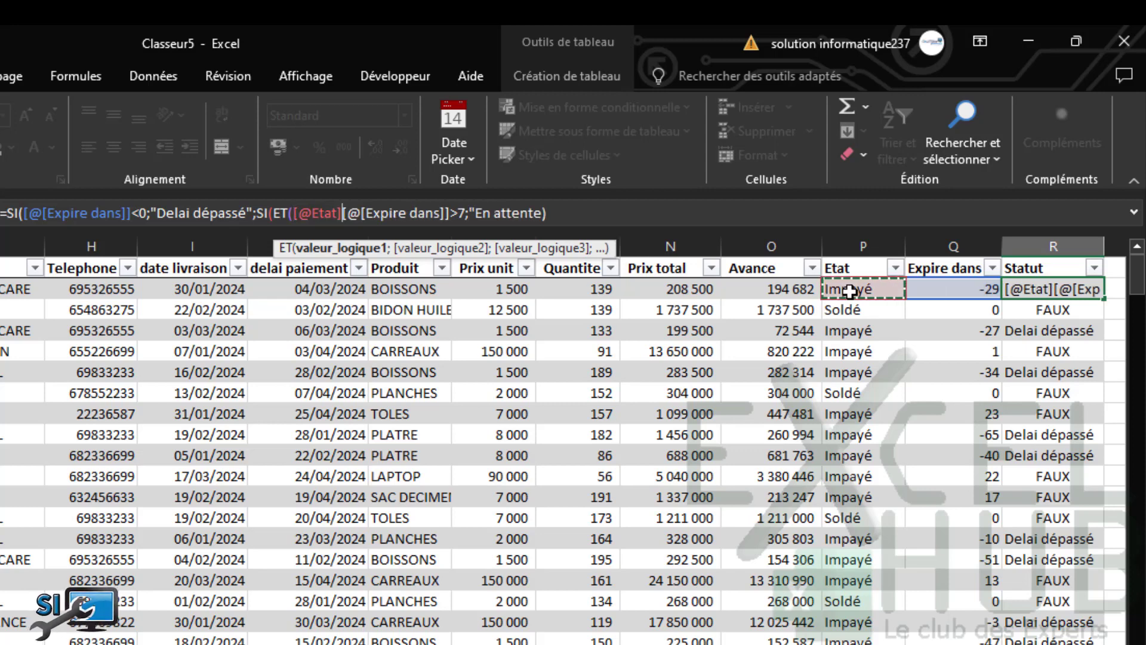
{"action": "type", "text": "="}
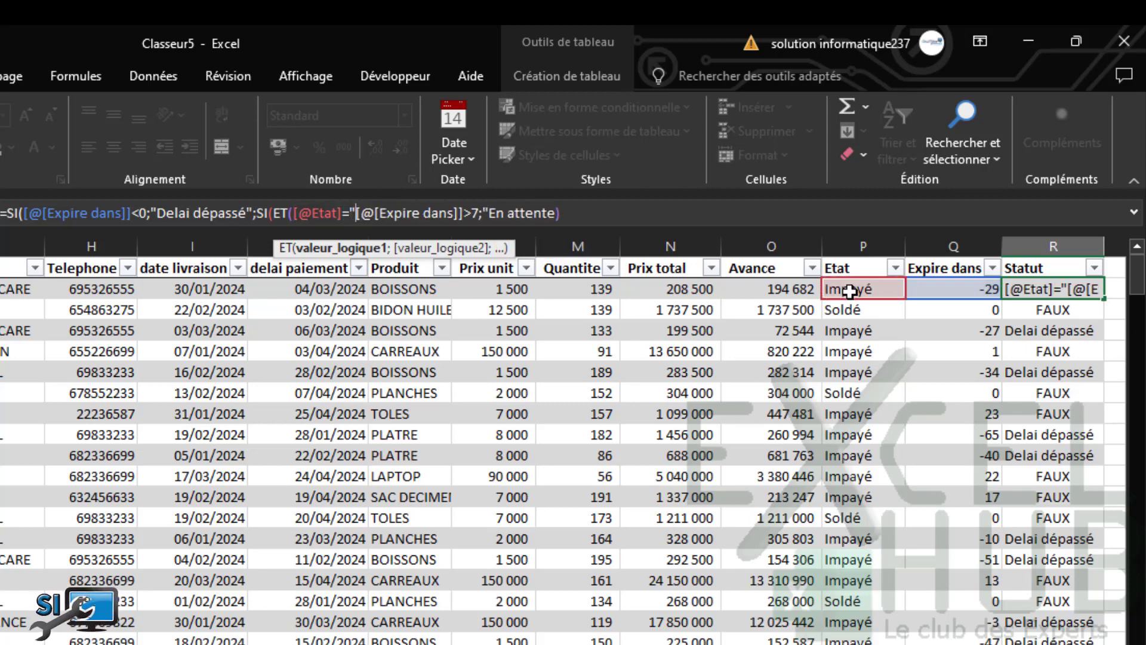
{"action": "type", "text": "\"Impayé"}
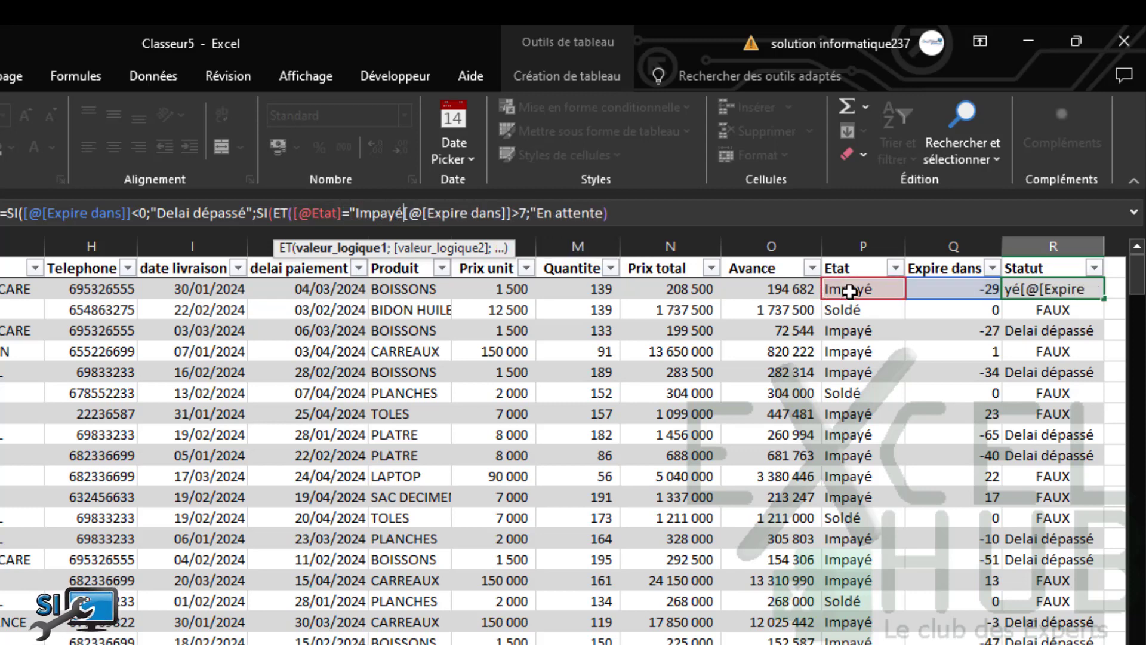
{"action": "type", "text": "\""}
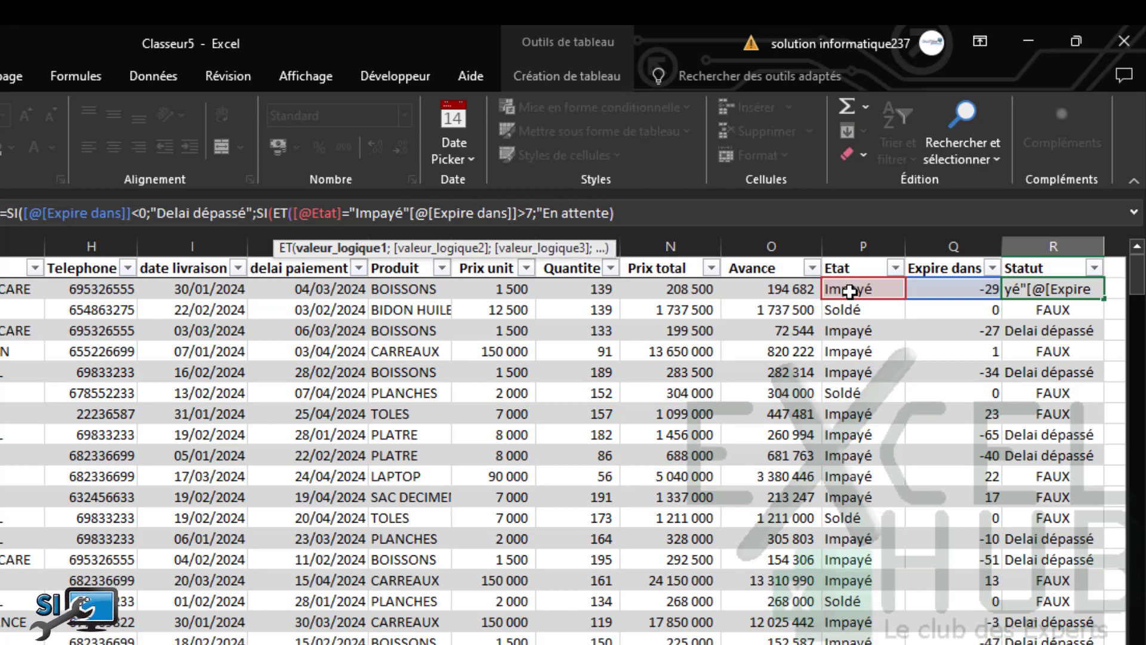
{"action": "type", "text": ";"}
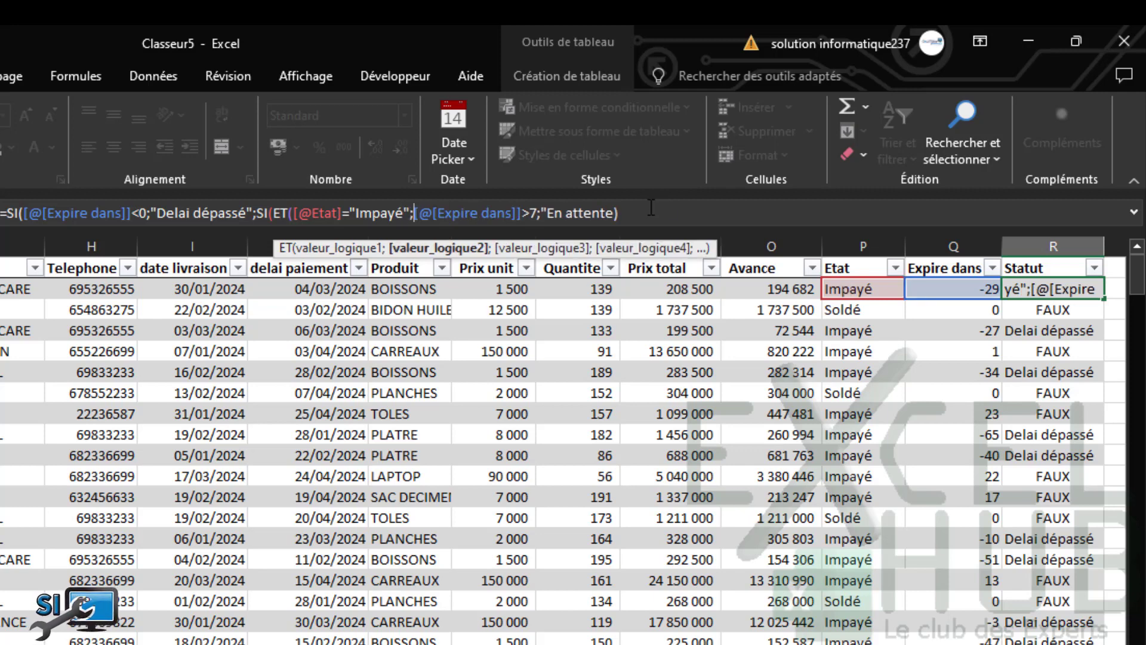
Fix the parentheses so the formula ends with "En attente")), and confirm it to fill Statut
{"action": "left_click", "coordinate": [652, 213]}
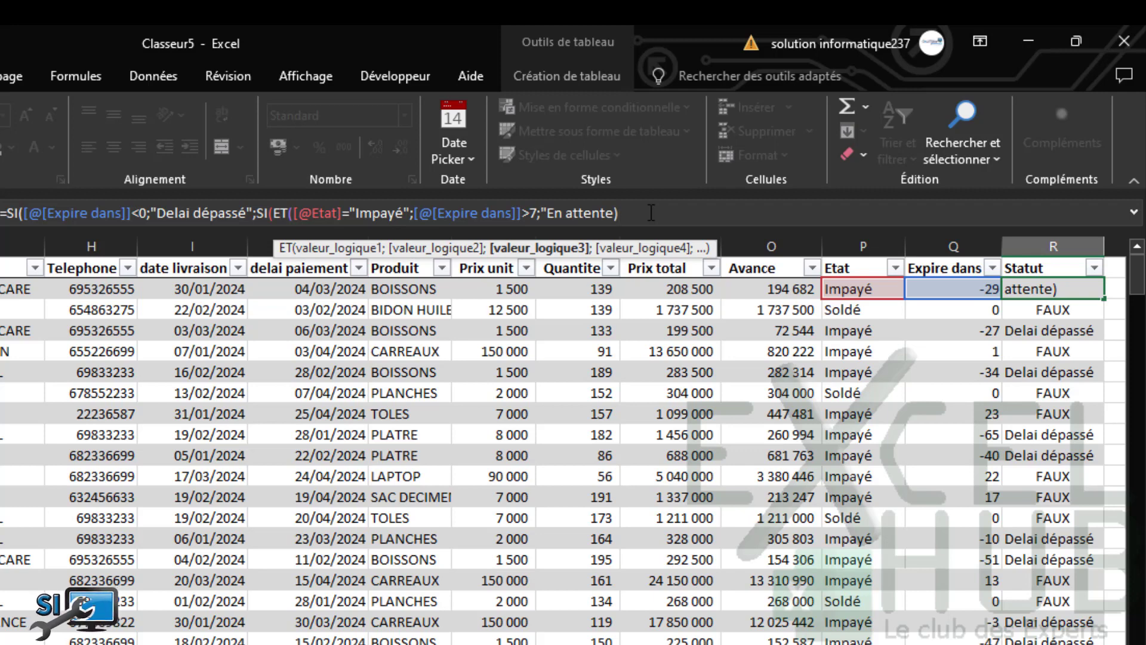
{"action": "key", "text": "BackSpace"}
{"action": "type", "text": ")"}
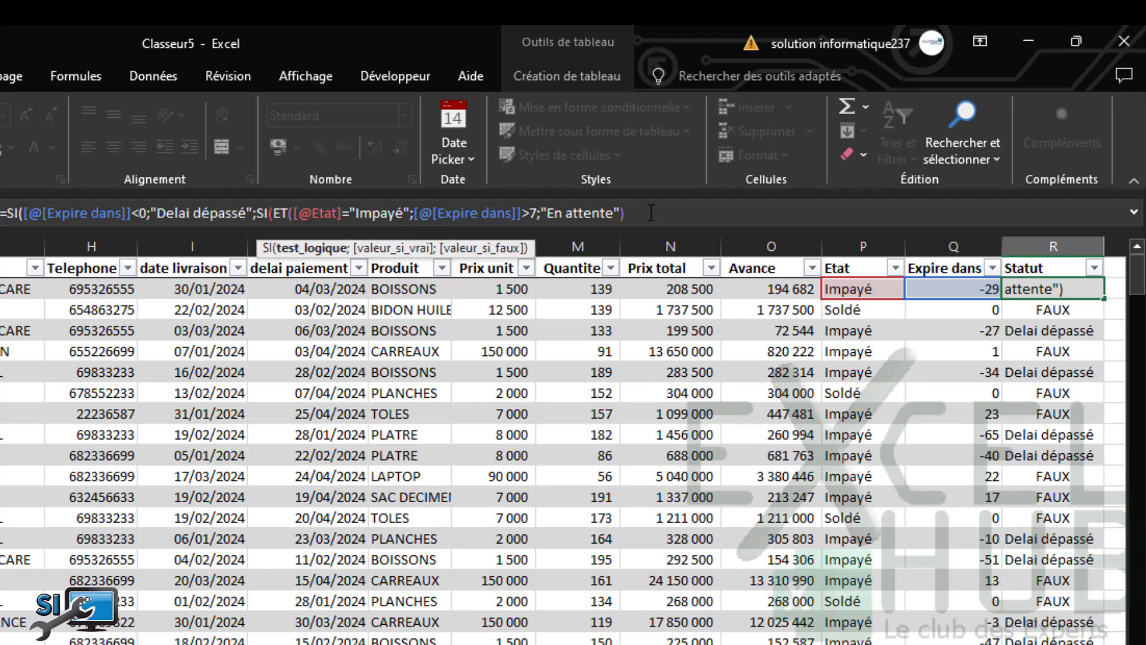
{"action": "type", "text": ";"}
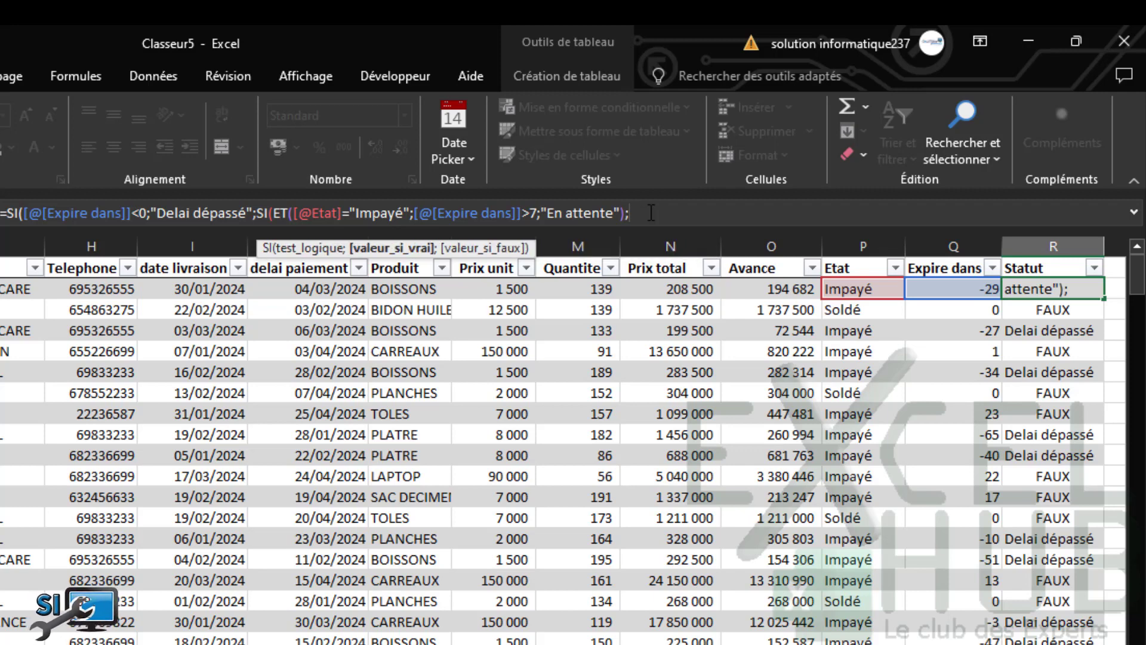
{"action": "key", "text": "BackSpace"}
{"action": "key", "text": "BackSpace"}
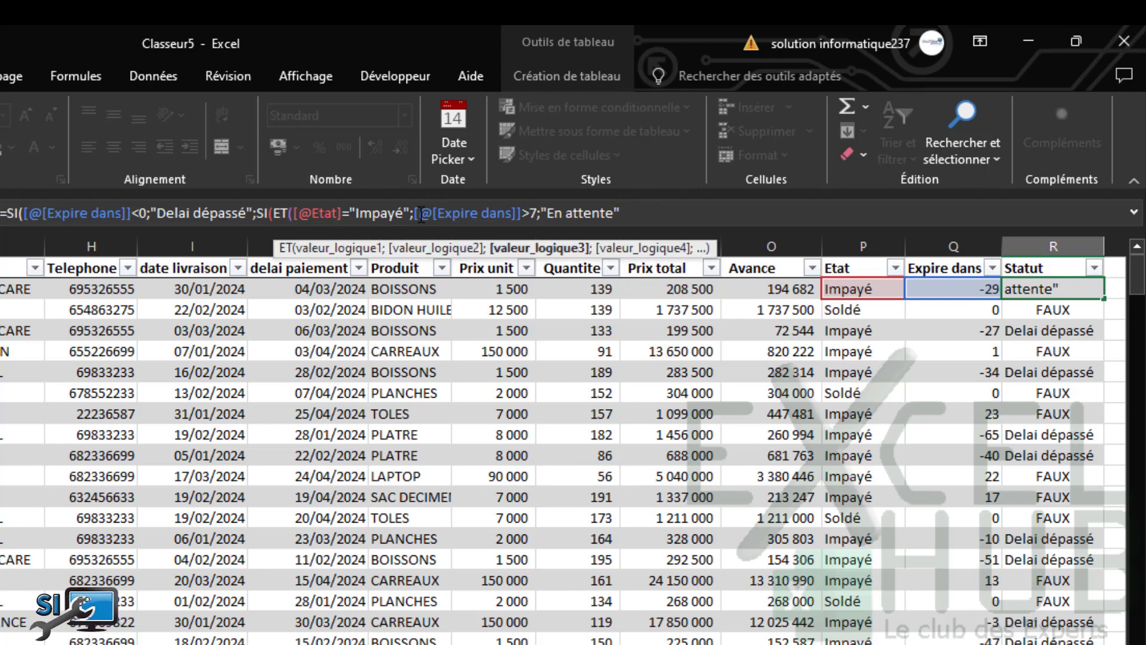
{"action": "left_click", "coordinate": [538, 213]}
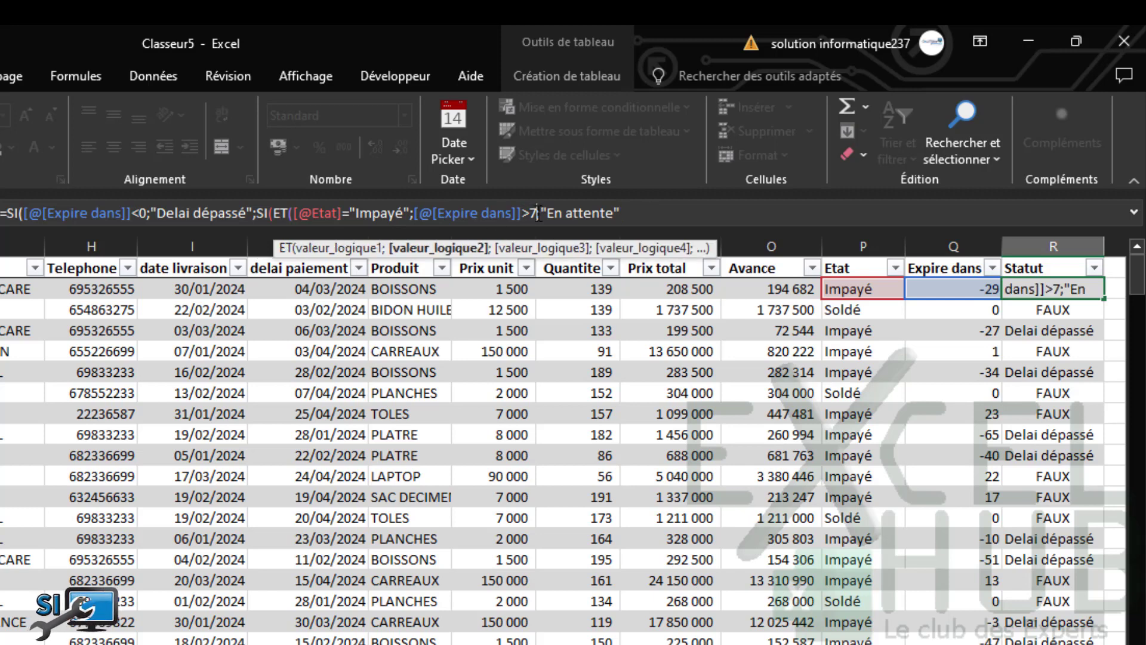
{"action": "type", "text": ")"}
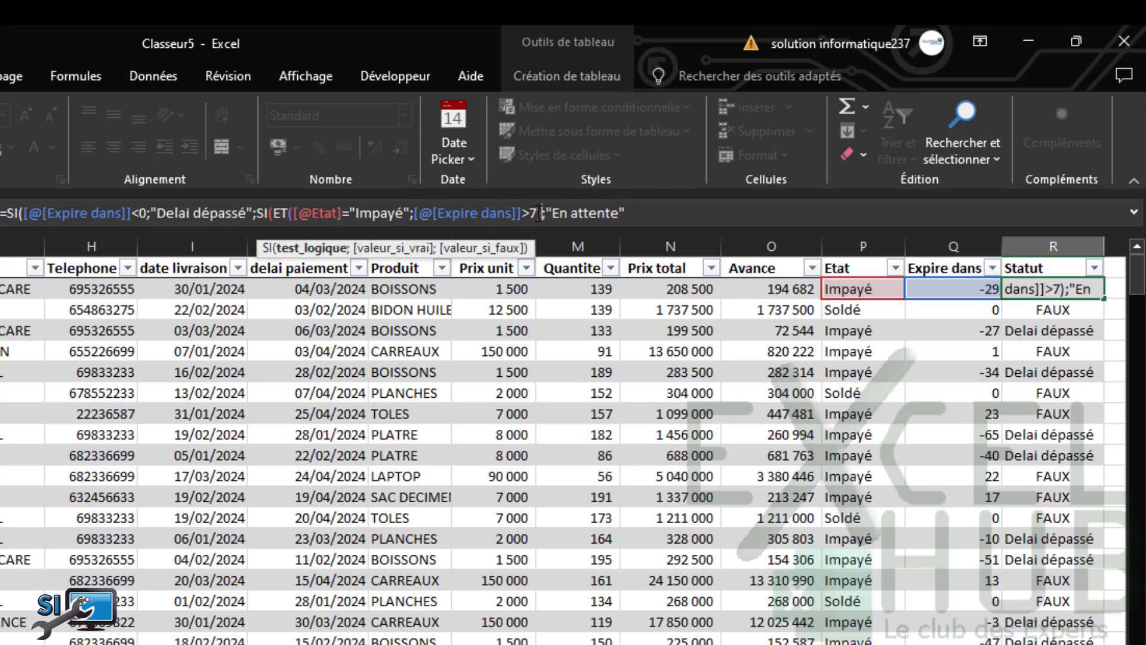
{"action": "left_click", "coordinate": [638, 212]}
{"action": "type", "text": "))"}
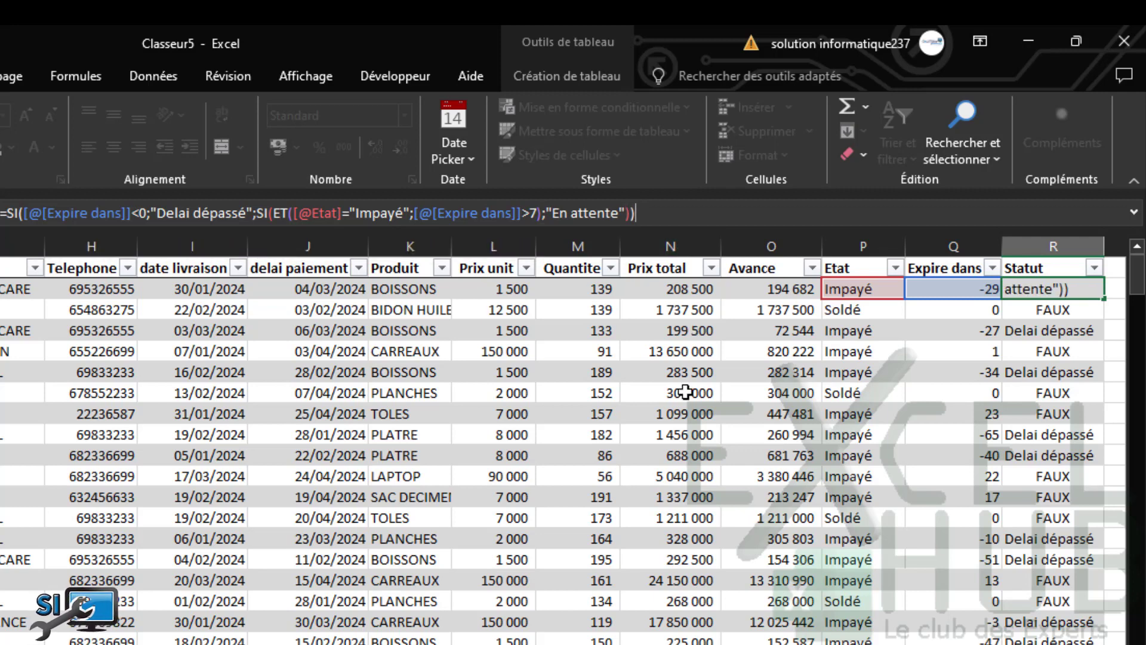
{"action": "key", "text": "Return"}
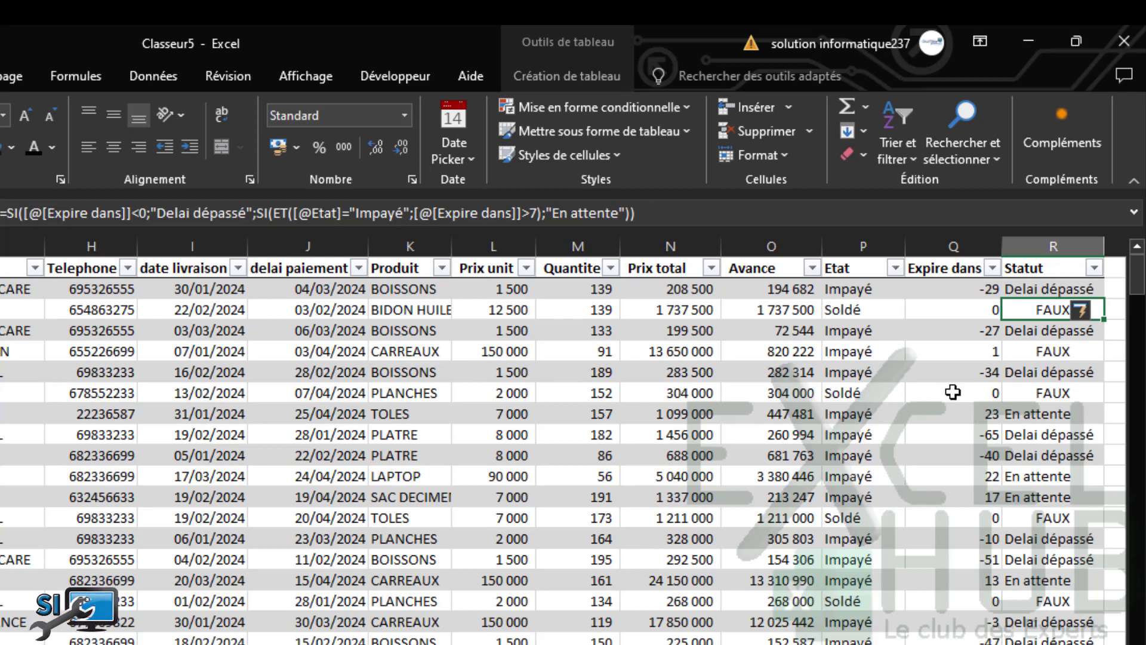
Begin a third ;SI(ET( condition after "En attente" in the Statut formula, referencing this row's Etat
{"action": "left_click", "coordinate": [1039, 413]}
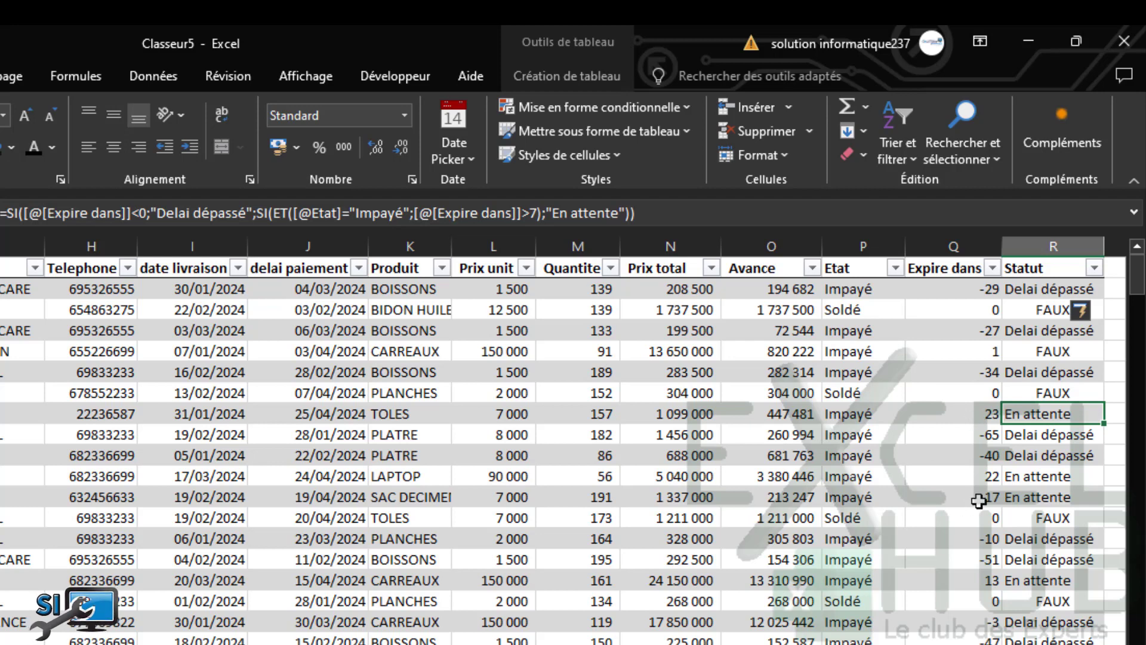
{"action": "left_click", "coordinate": [1051, 289]}
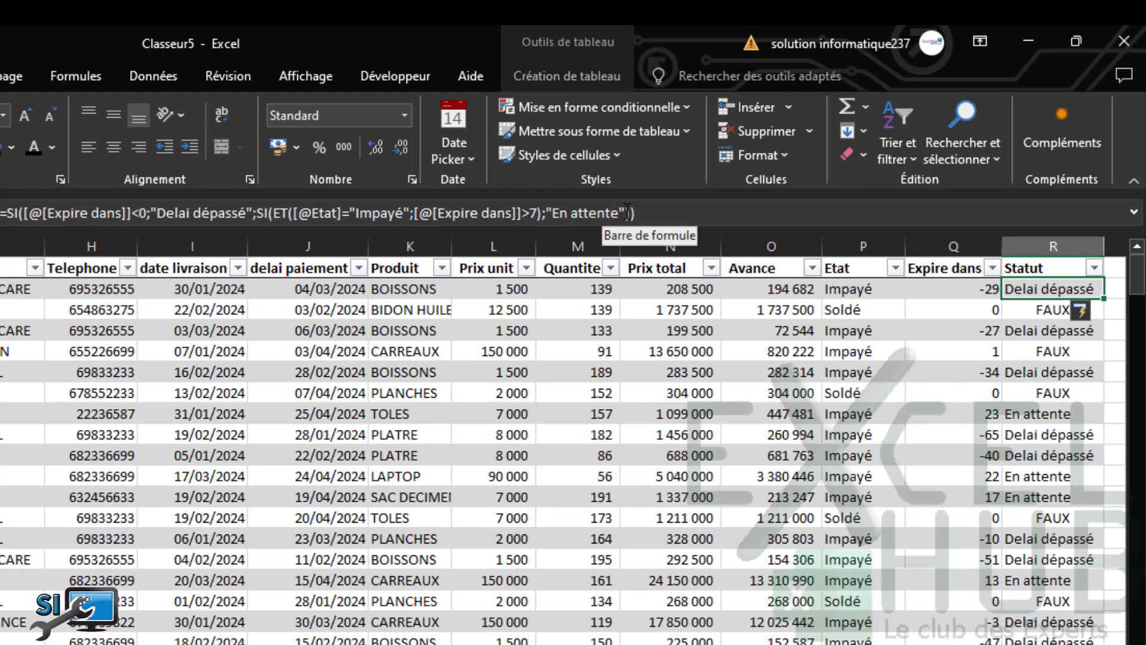
{"action": "left_click", "coordinate": [626, 213]}
{"action": "type", "text": ";"}
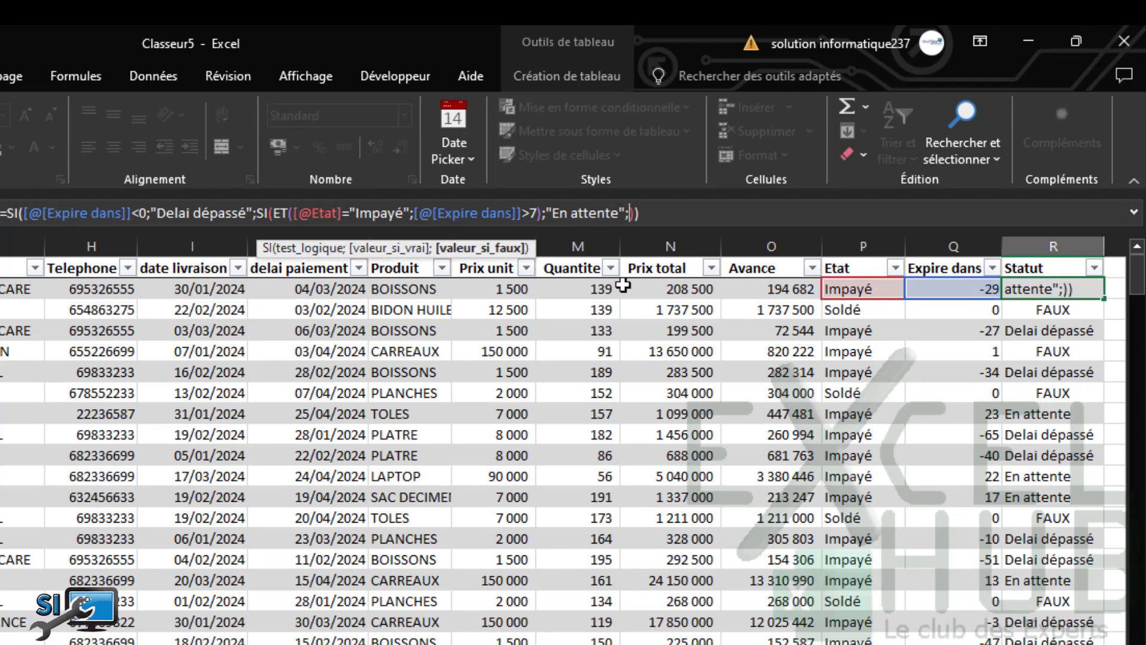
{"action": "type", "text": "SI(et"}
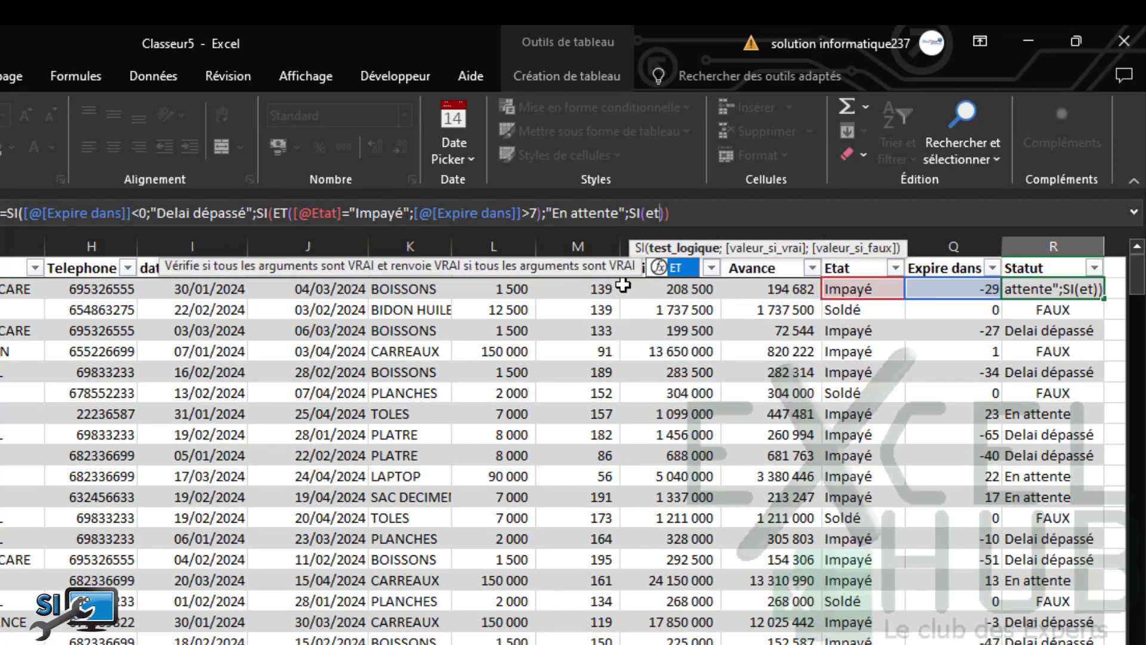
{"action": "key", "text": "Tab"}
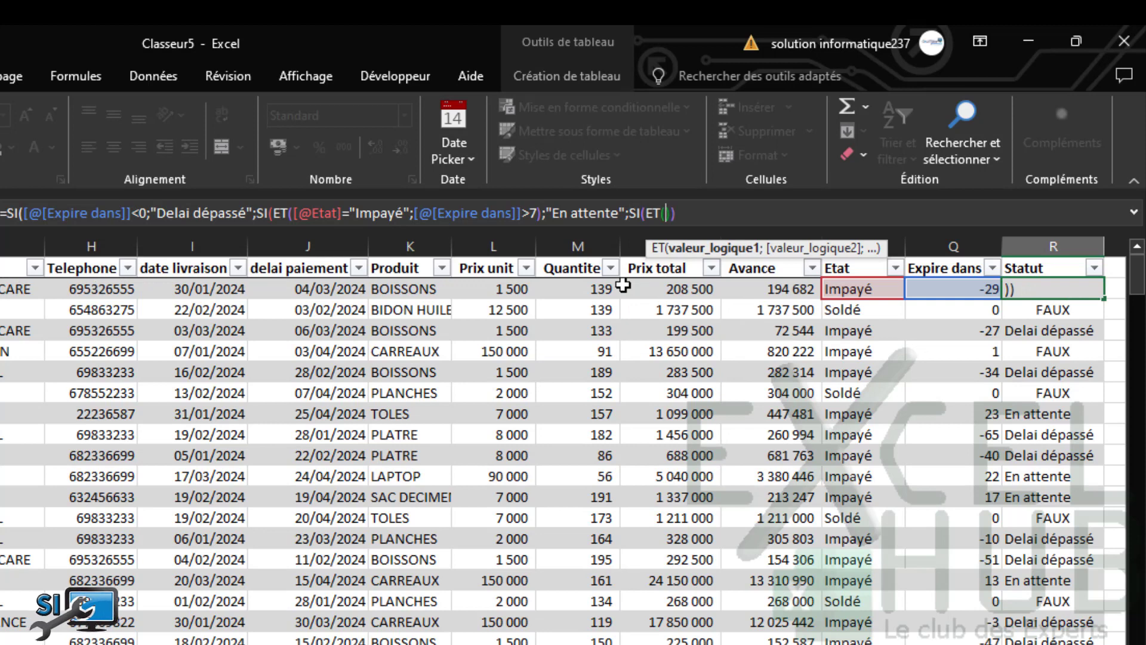
{"action": "left_click", "coordinate": [866, 289]}
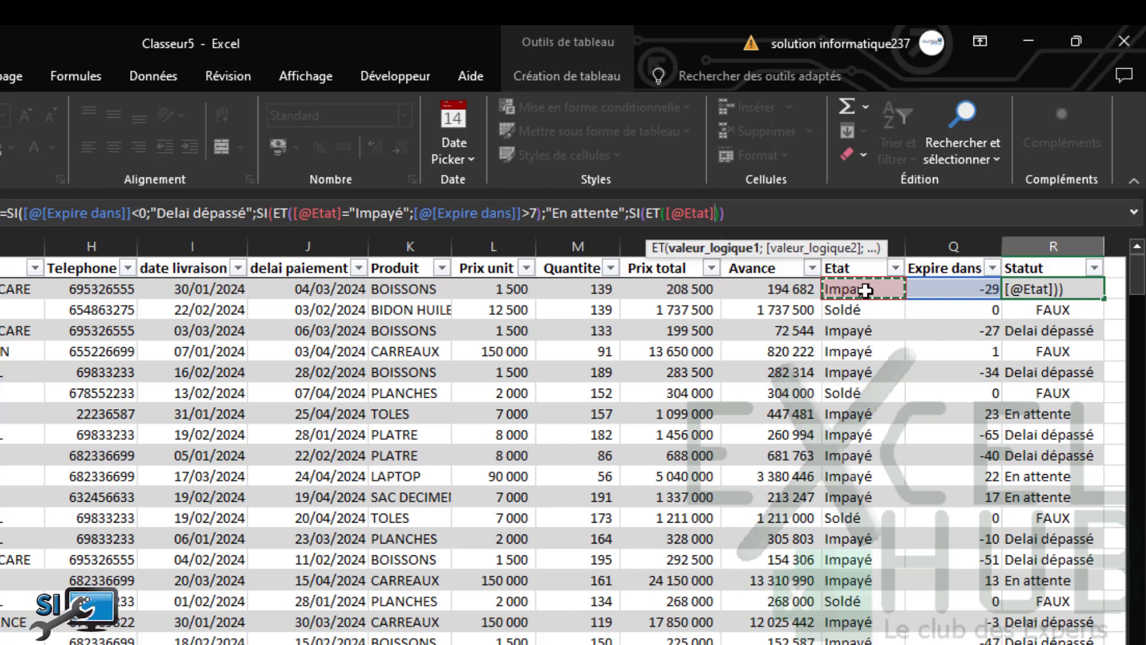
Extend the Statut formula so Impayé rows with Expire dans between 0 and 7 return "Relancer"
{"action": "type", "text": "="}
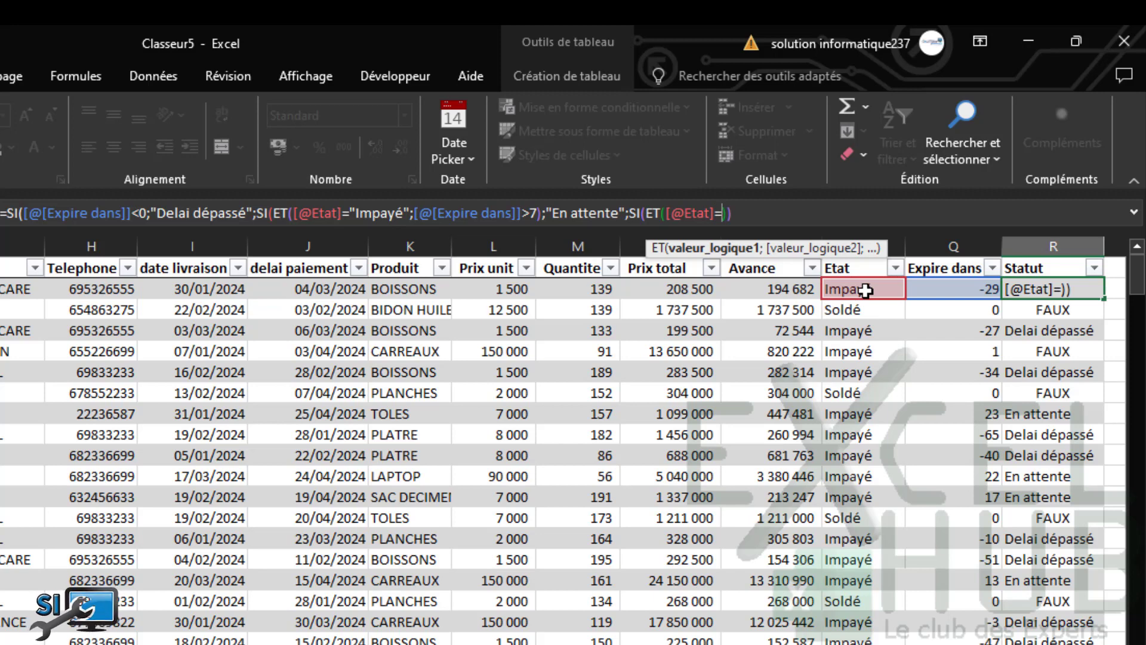
{"action": "type", "text": "\"Impayé\""}
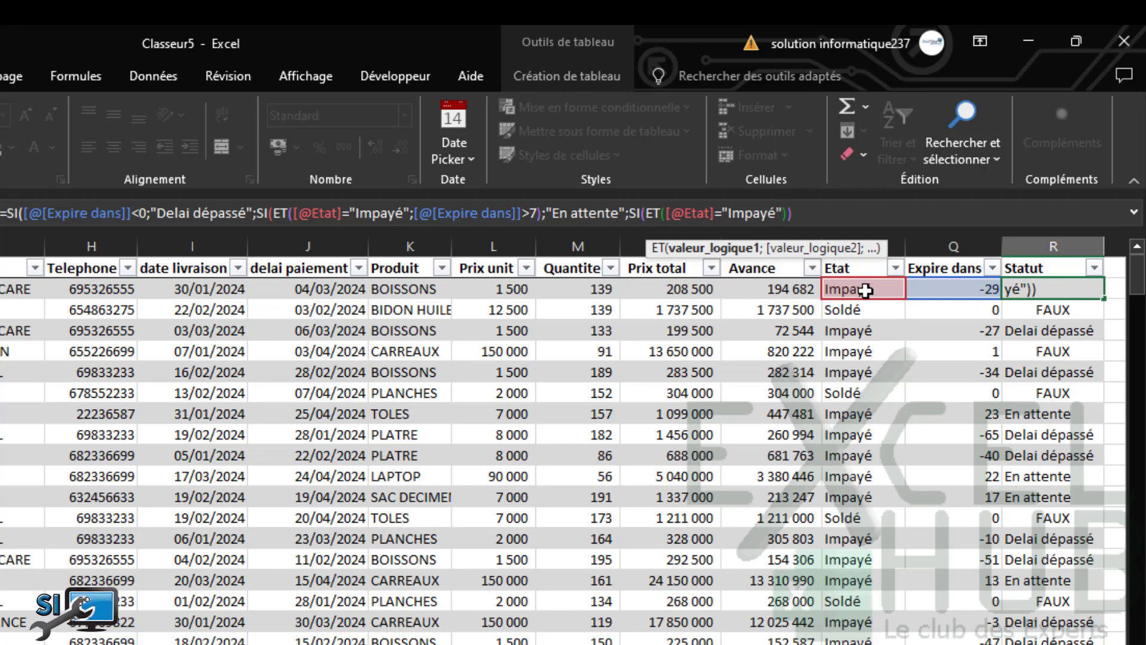
{"action": "type", "text": ";"}
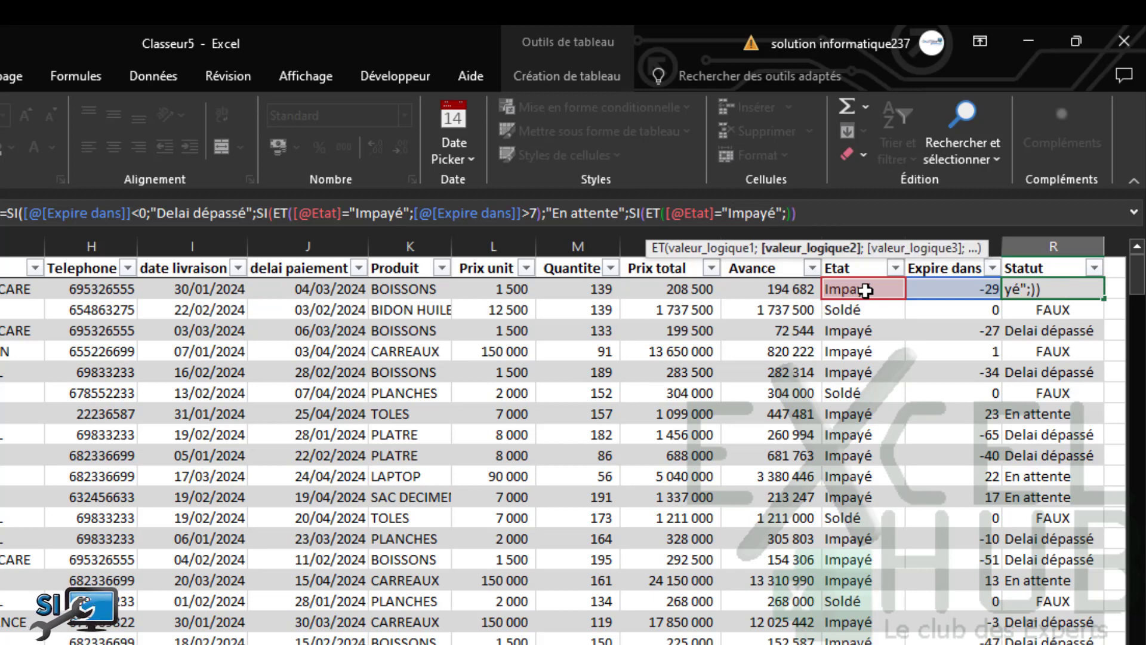
{"action": "left_click", "coordinate": [938, 291]}
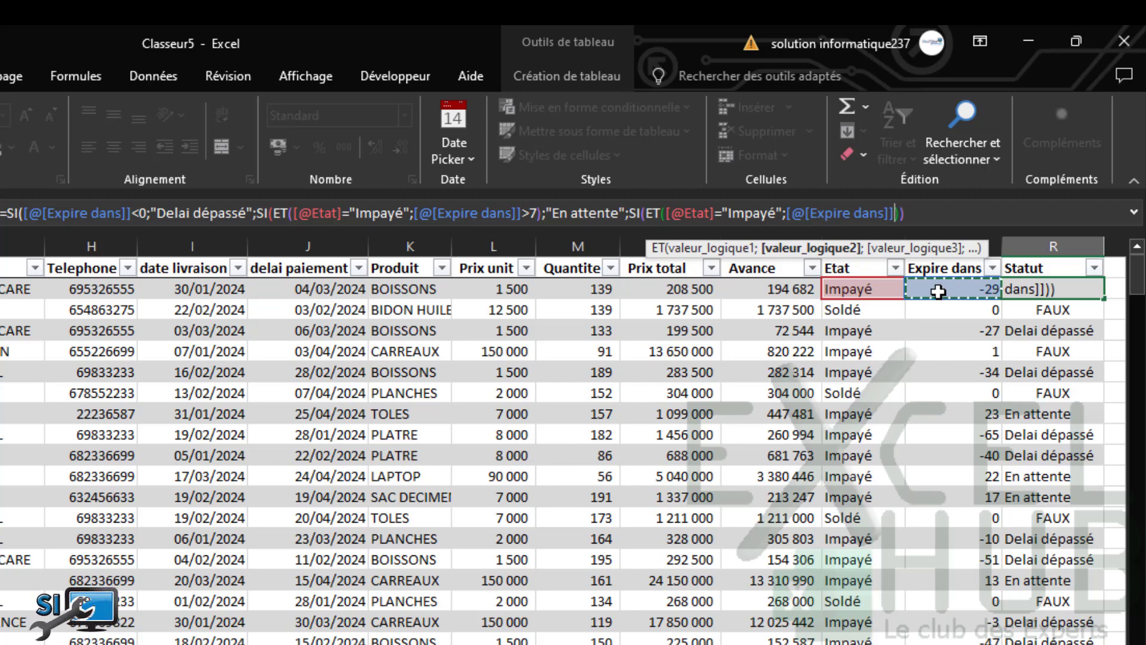
{"action": "type", "text": ">"}
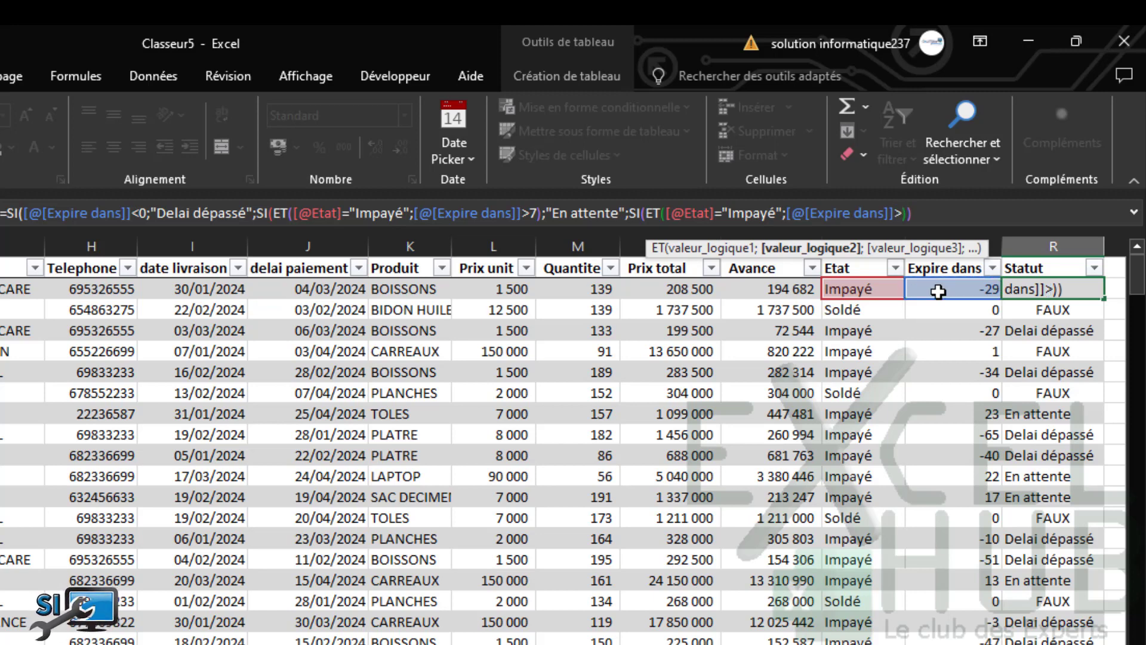
{"action": "type", "text": "=7;"}
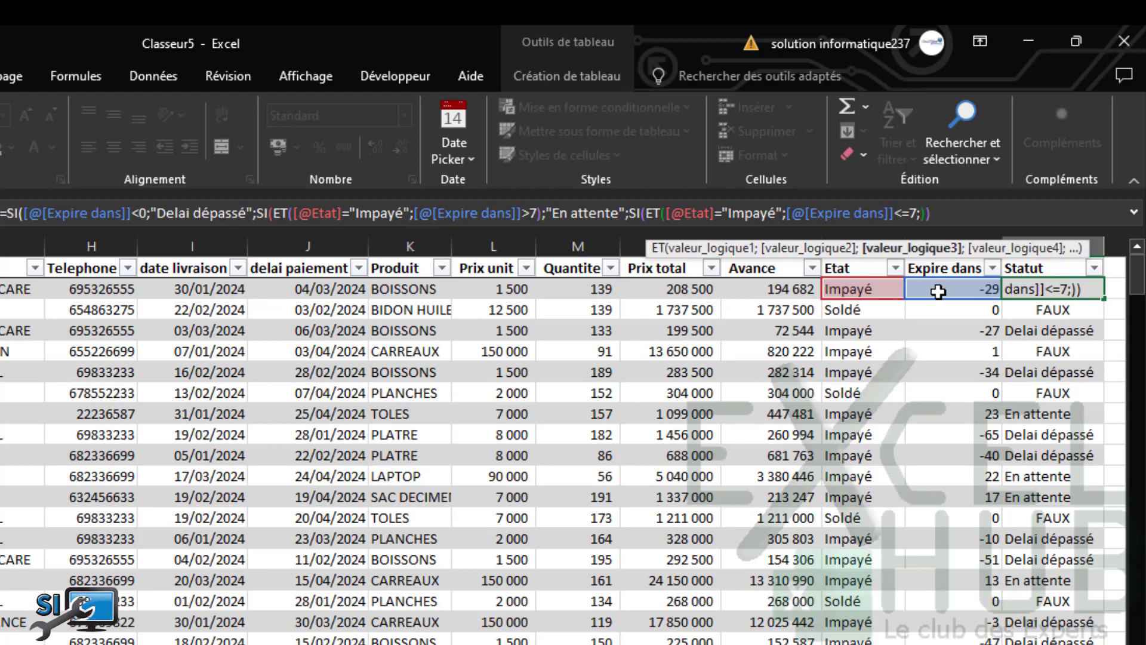
{"action": "left_click", "coordinate": [938, 292]}
{"action": "type", "text": ">"}
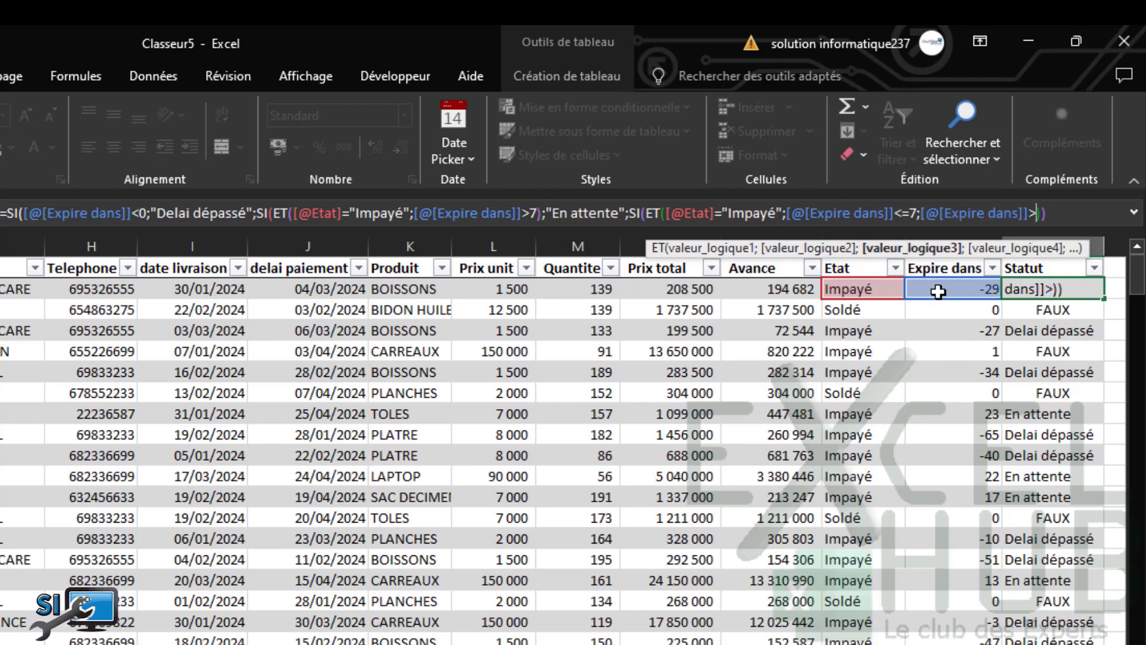
{"action": "key", "text": "Right"}
{"action": "key", "text": "Left"}
{"action": "type", "text": "=0)"}
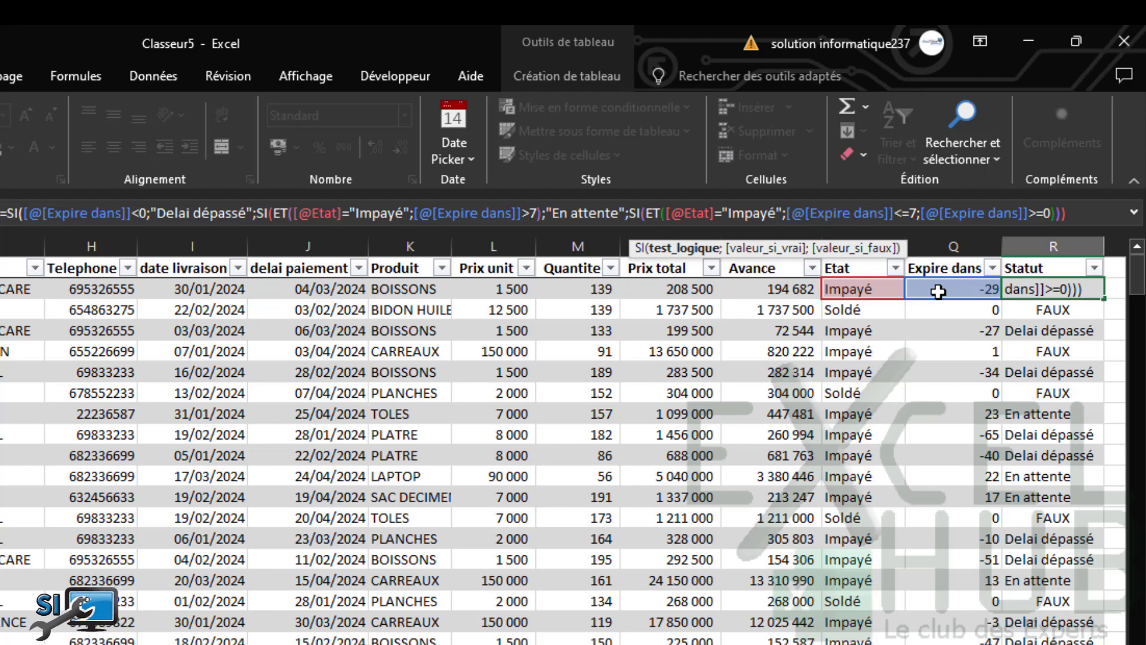
{"action": "type", "text": ";"}
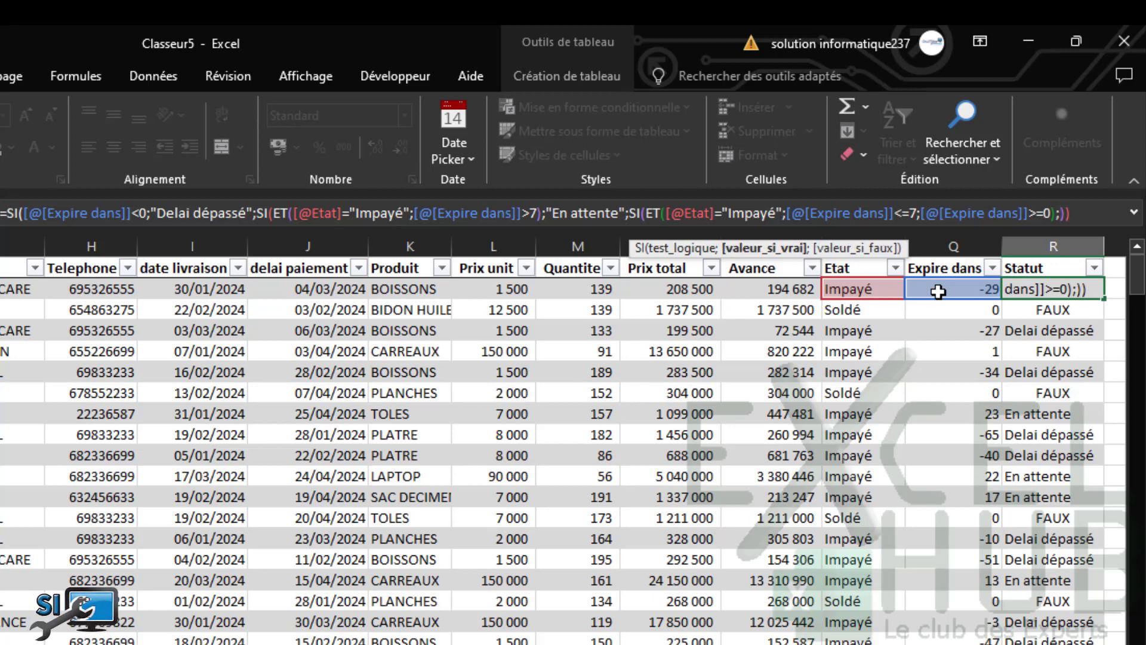
{"action": "type", "text": "\"Relancer\""}
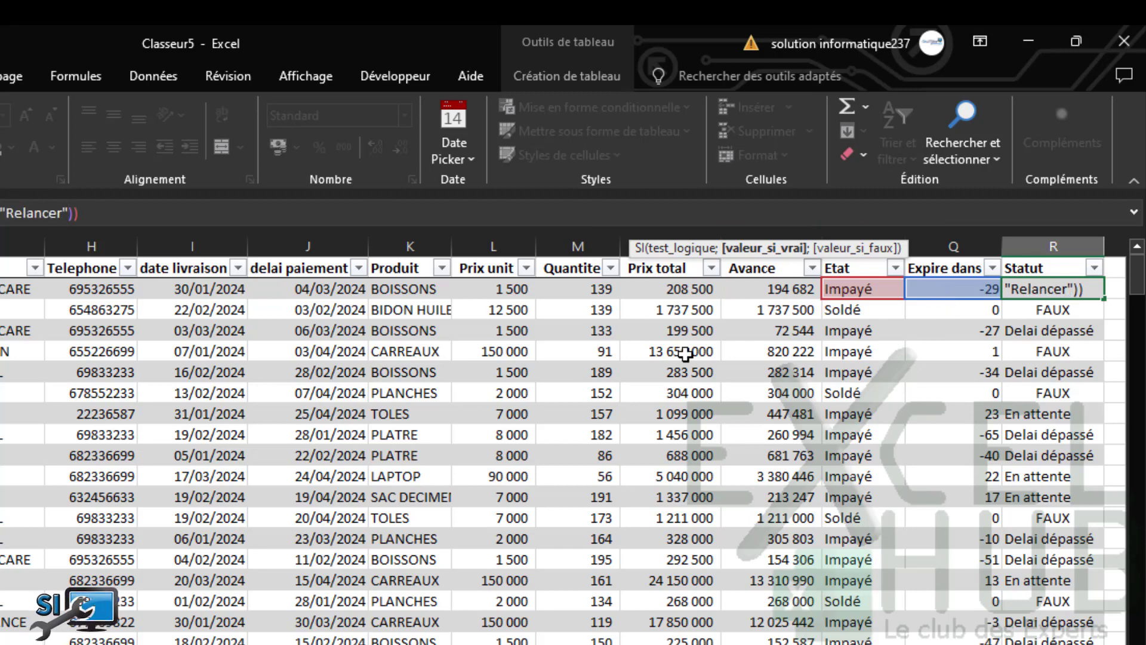
{"action": "type", "text": ")"}
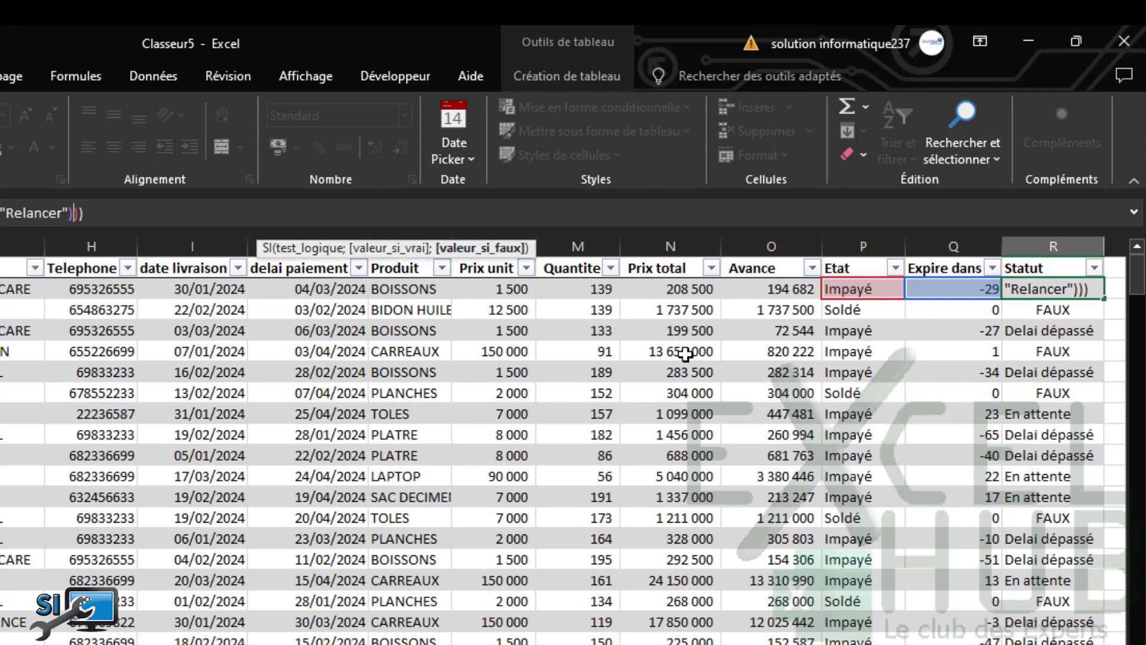
{"action": "key", "text": "Return"}
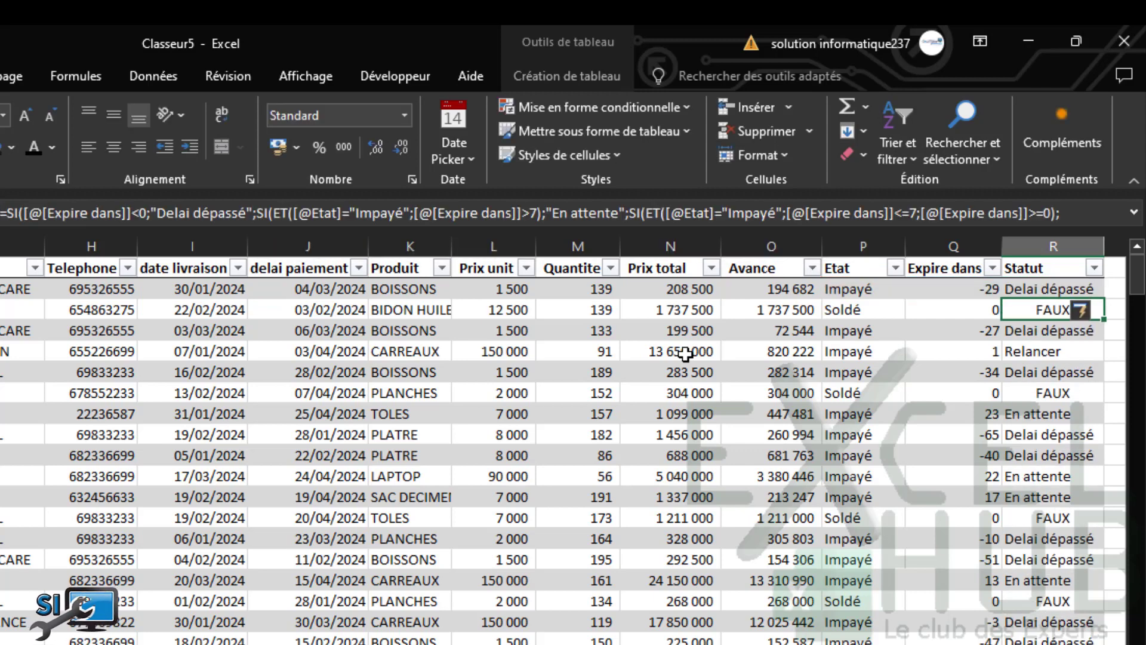
{"action": "left_click", "coordinate": [1049, 290]}
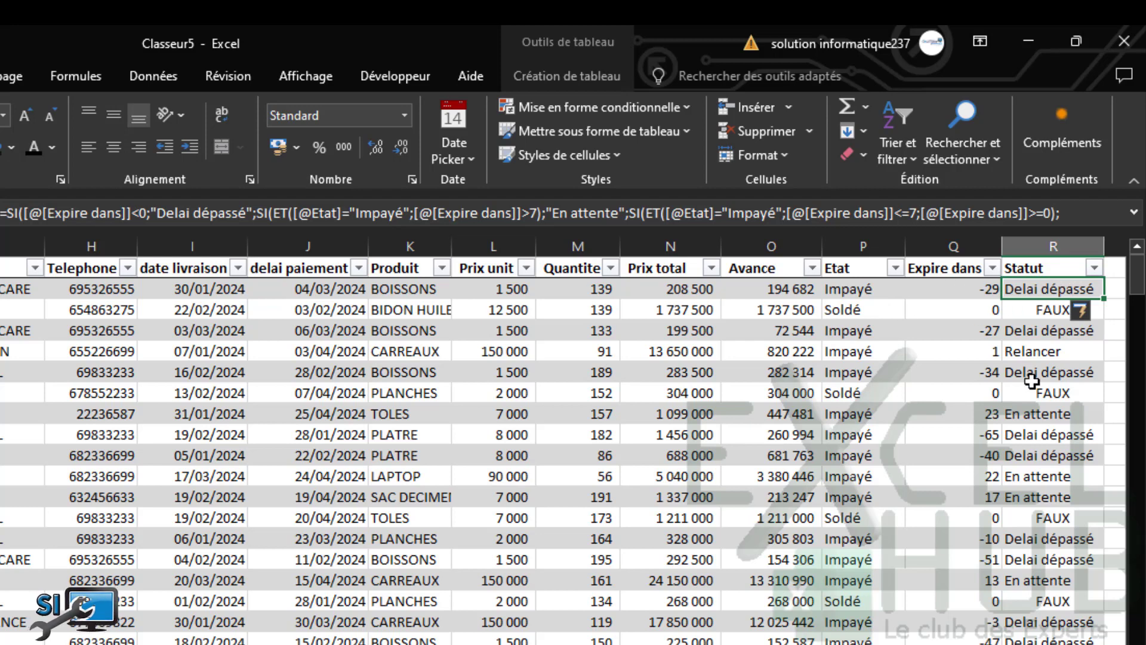
{"action": "left_click", "coordinate": [1042, 351]}
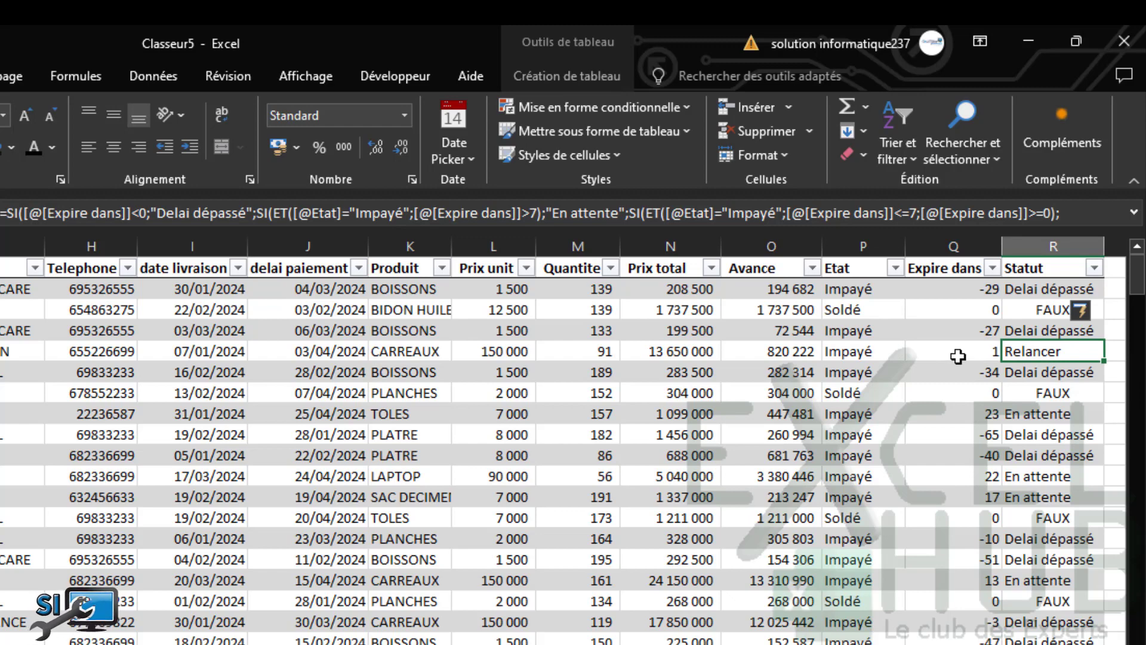
{"action": "left_click_drag", "start_coordinate": [1140, 282], "coordinate": [1140, 362]}
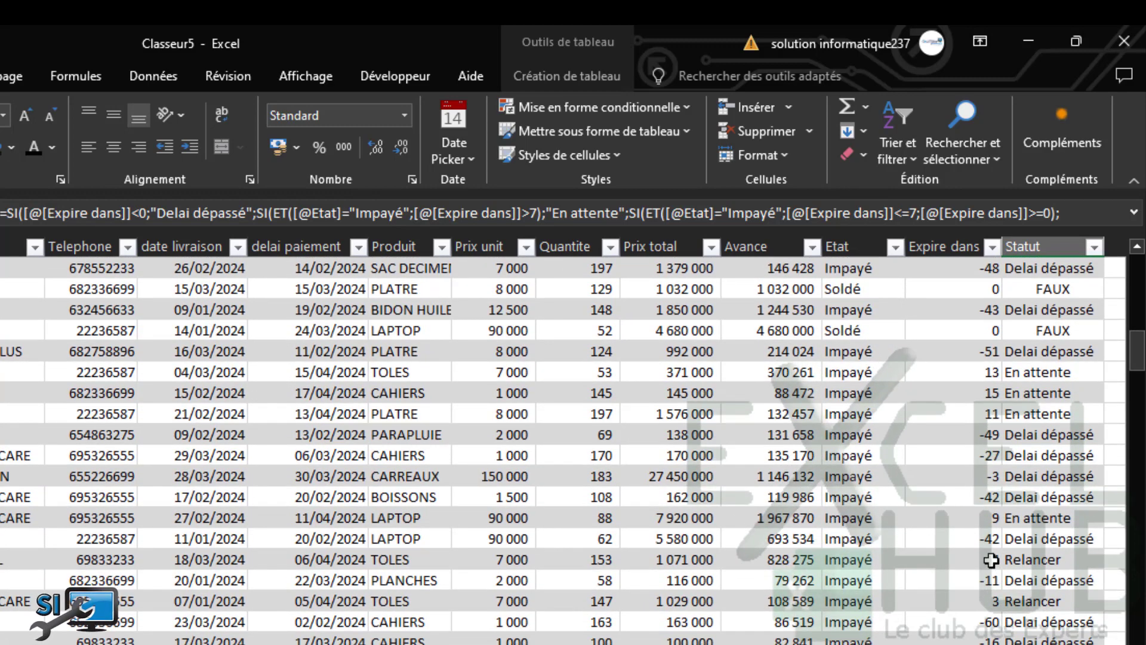
{"action": "left_click", "coordinate": [973, 560]}
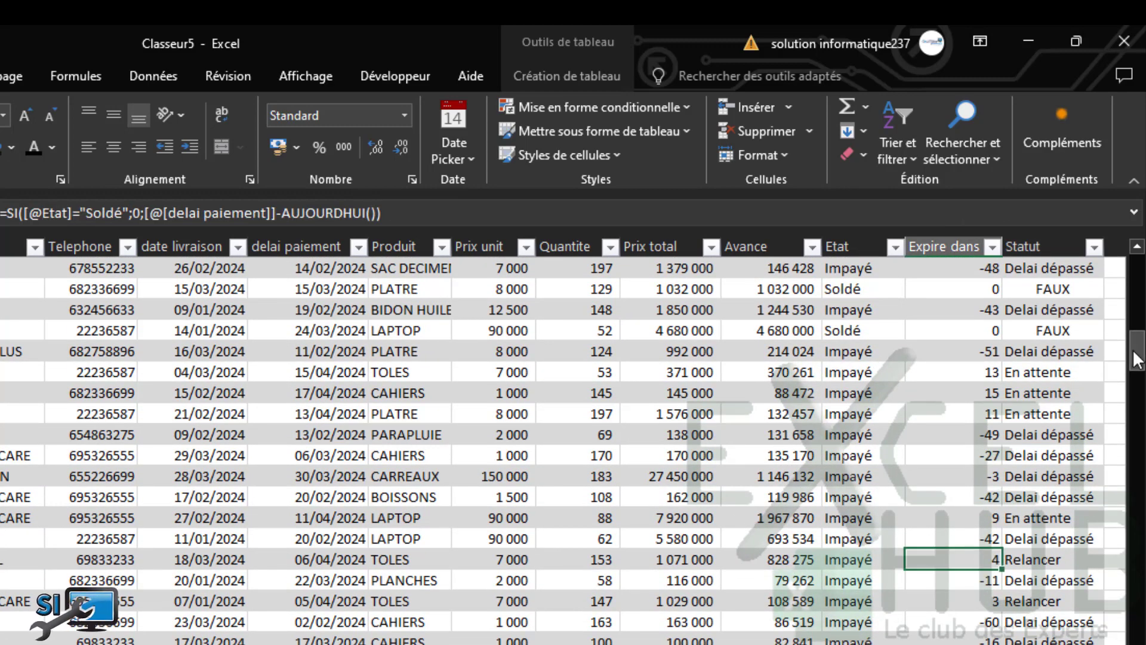
{"action": "left_click_drag", "start_coordinate": [1137, 352], "coordinate": [1137, 263]}
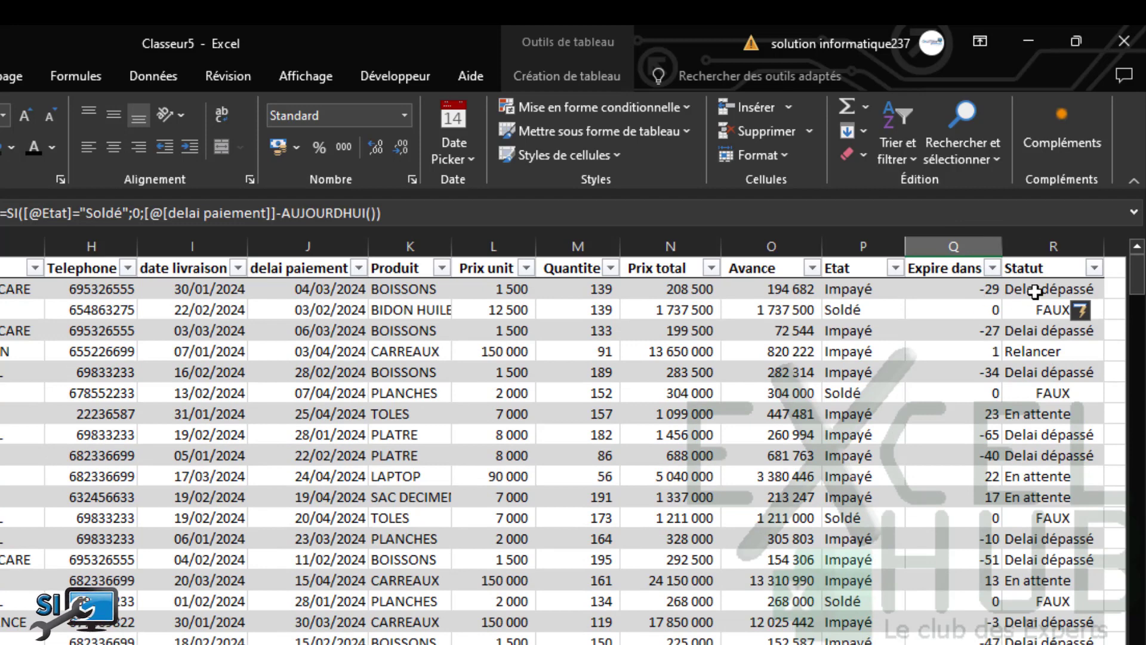
{"action": "left_click", "coordinate": [1038, 289]}
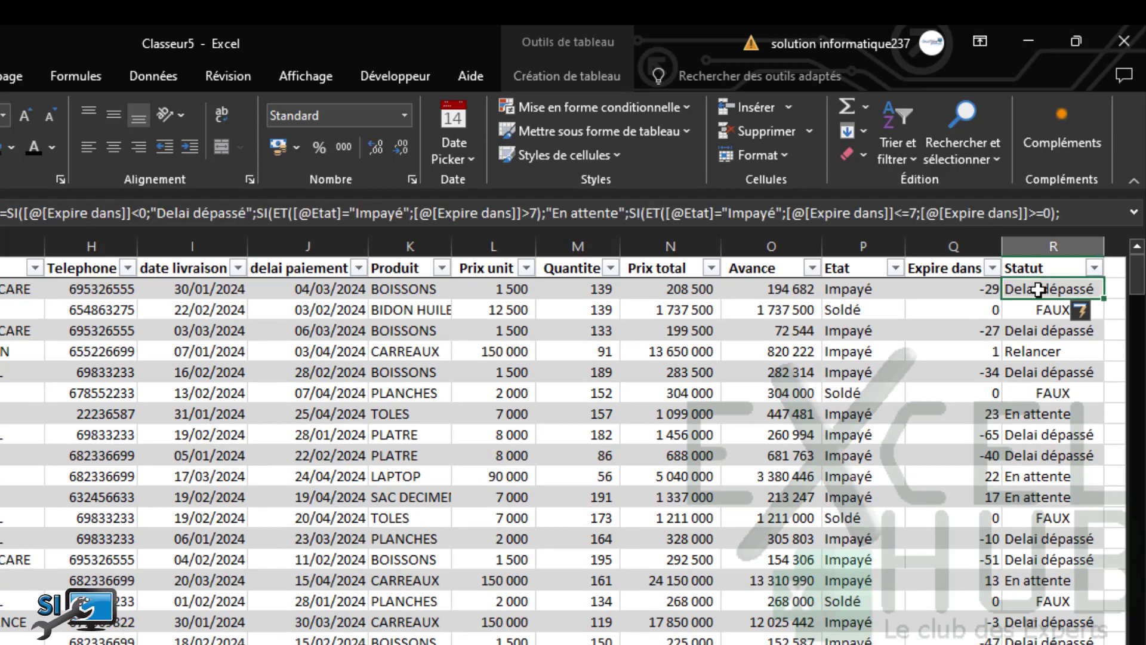
Append ;"Bon" after "Relancer" as the Statut formula's final fallback value
{"action": "left_click", "coordinate": [1134, 212]}
{"action": "left_click", "coordinate": [71, 234]}
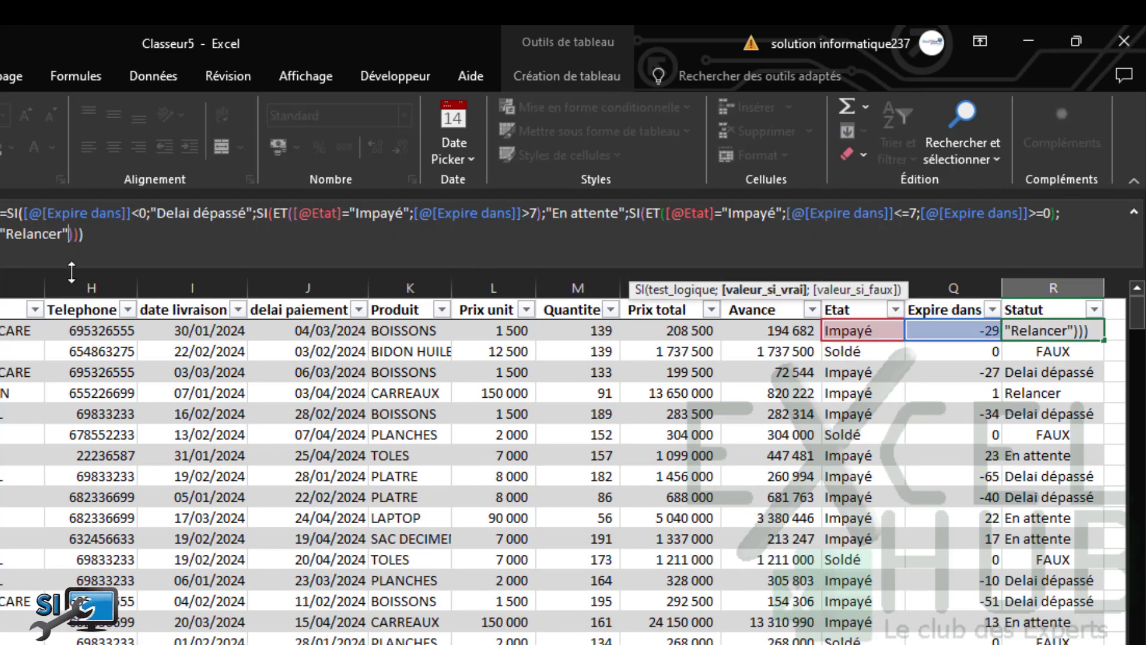
{"action": "type", "text": ";"}
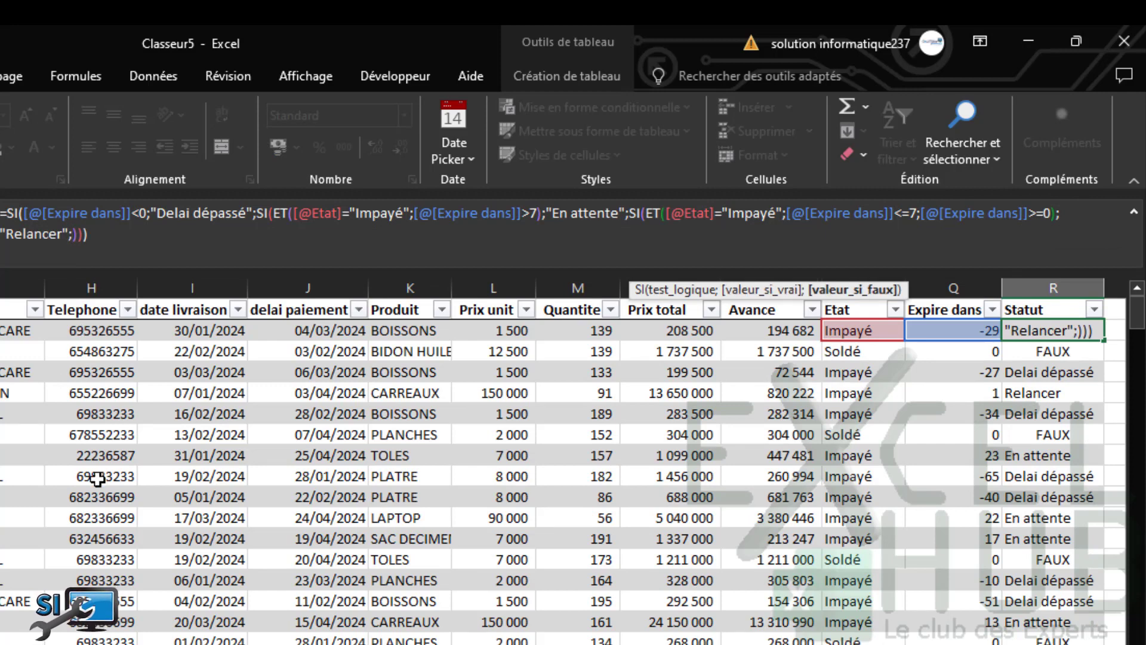
{"action": "type", "text": "\"Bon\""}
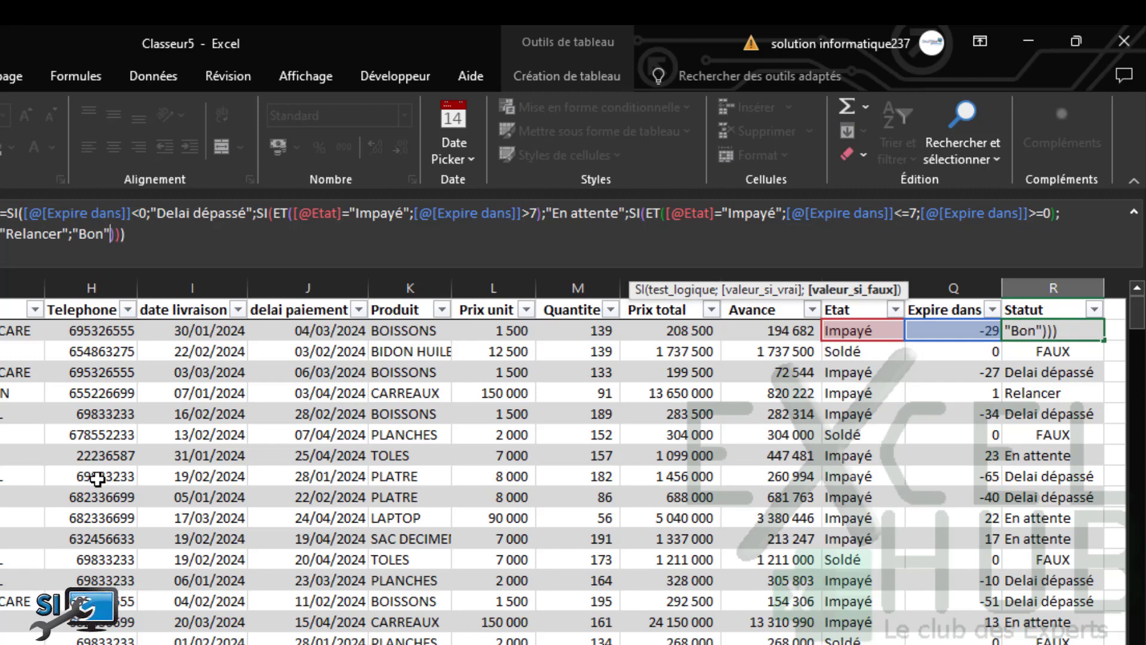
{"action": "key", "text": "Return"}
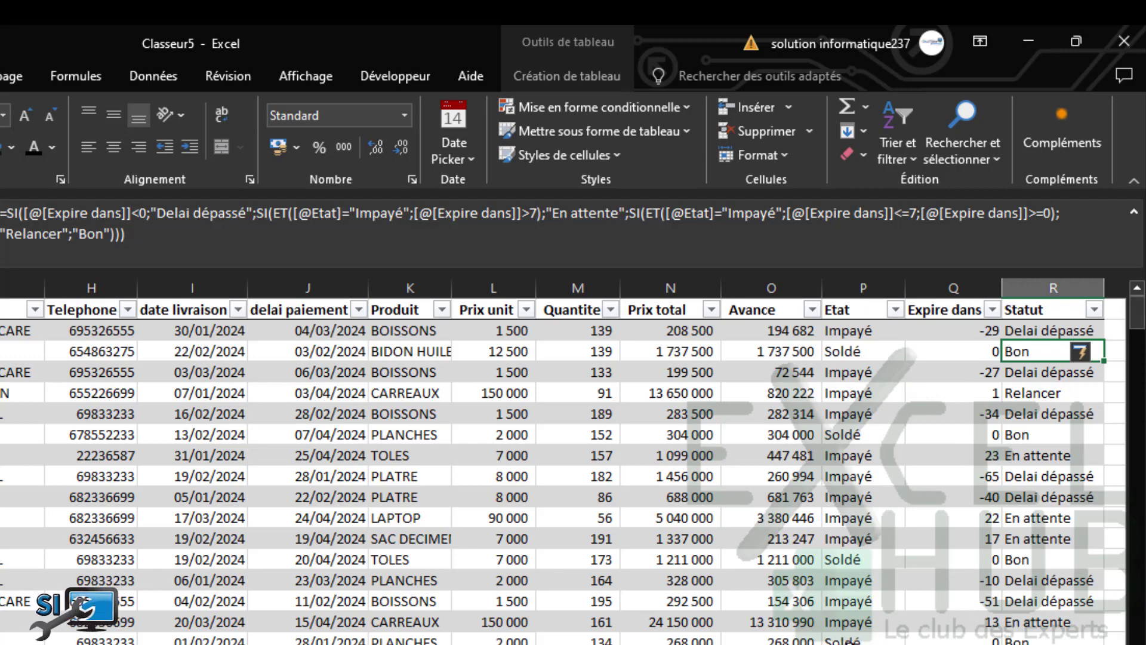
Check the Etat formula, an Impayé entry, Avance 820 222 and Prix unit 1 500
{"action": "left_click", "coordinate": [838, 640]}
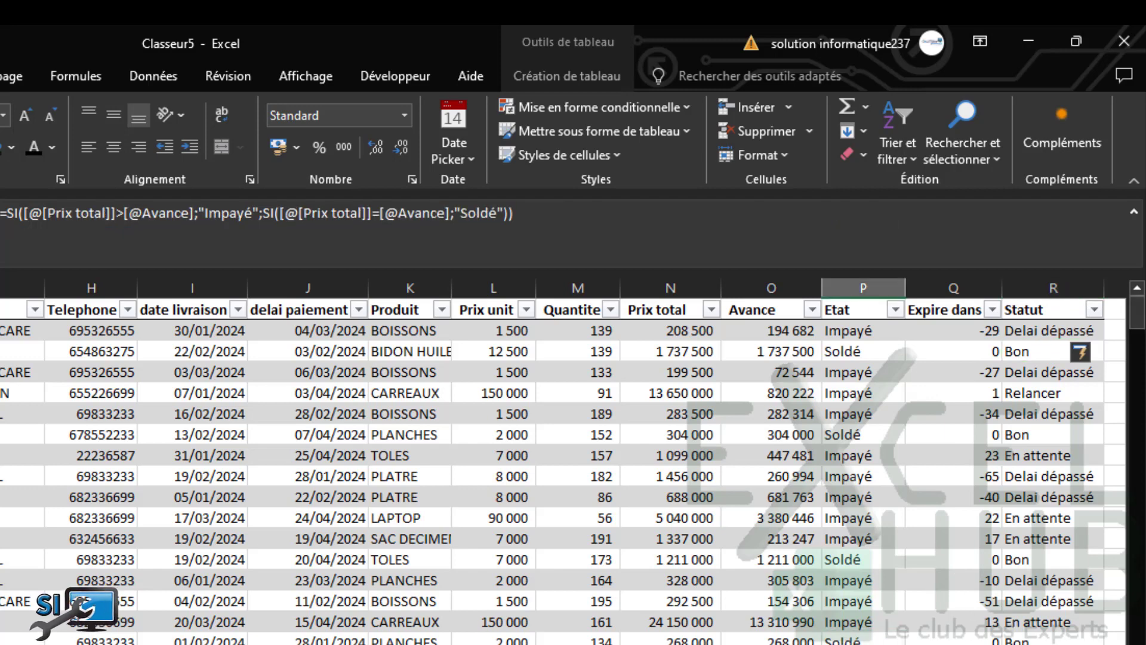
{"action": "left_click", "coordinate": [845, 461]}
{"action": "left_click", "coordinate": [784, 393]}
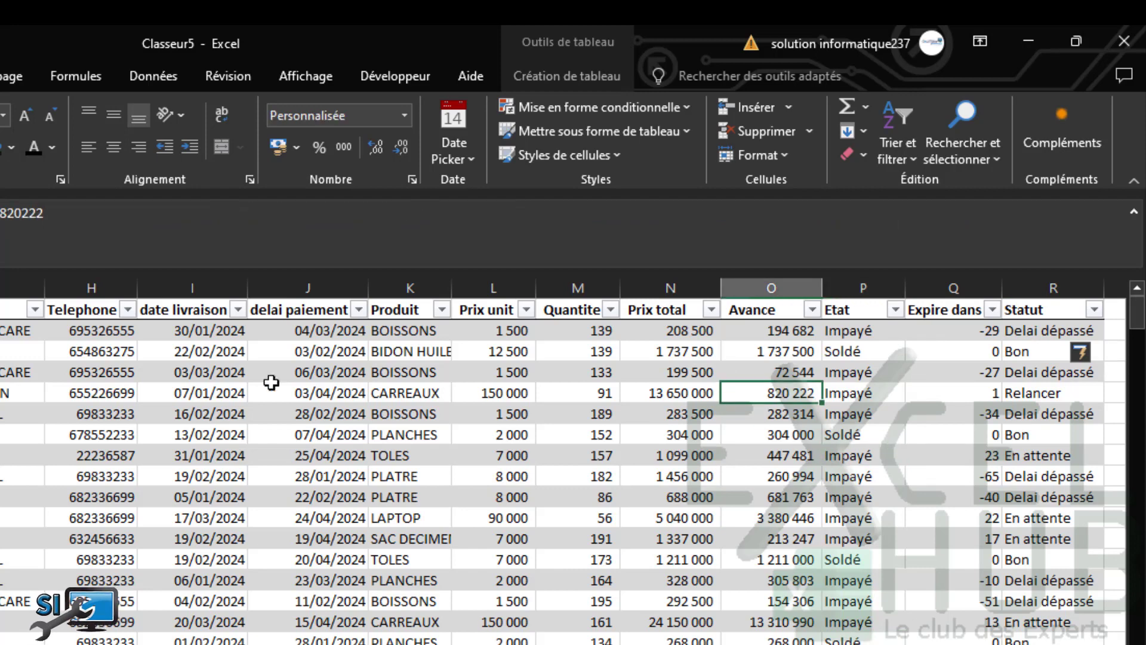
{"action": "left_click", "coordinate": [465, 410]}
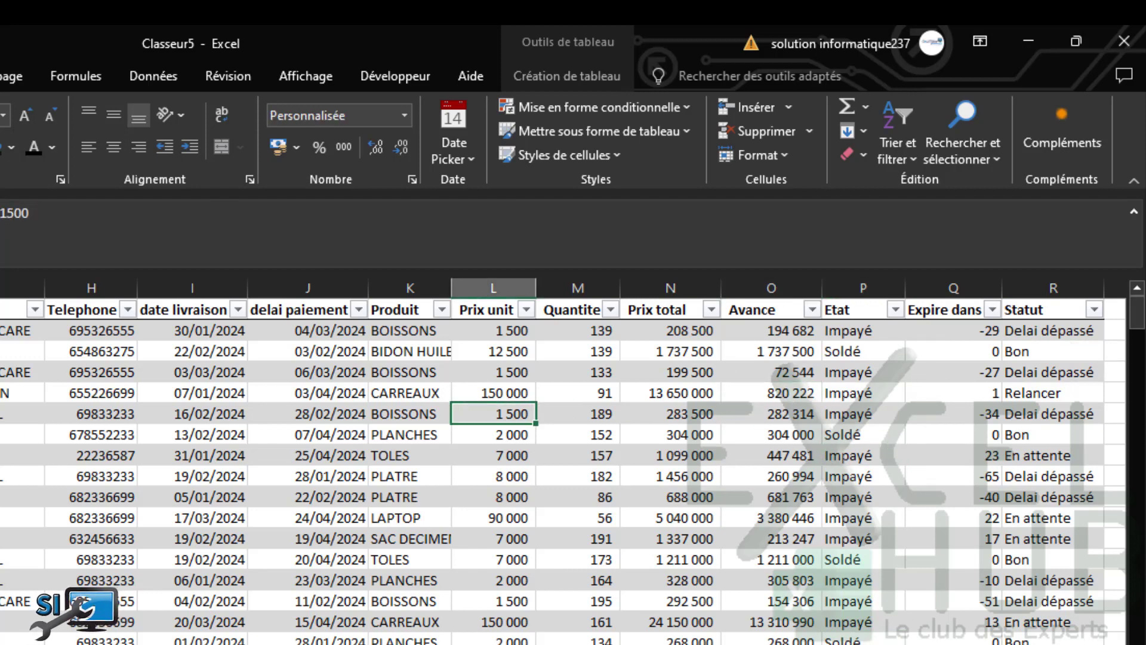
{"action": "scroll", "coordinate": [561, 466], "scroll_direction": "left", "scroll_amount": 3}
{"action": "scroll", "coordinate": [562, 465], "scroll_direction": "right", "scroll_amount": 3}
Select the Statut results from the first cell down the column
{"action": "left_click", "coordinate": [1030, 332]}
{"action": "left_click_drag", "start_coordinate": [1042, 470], "coordinate": [1033, 588]}
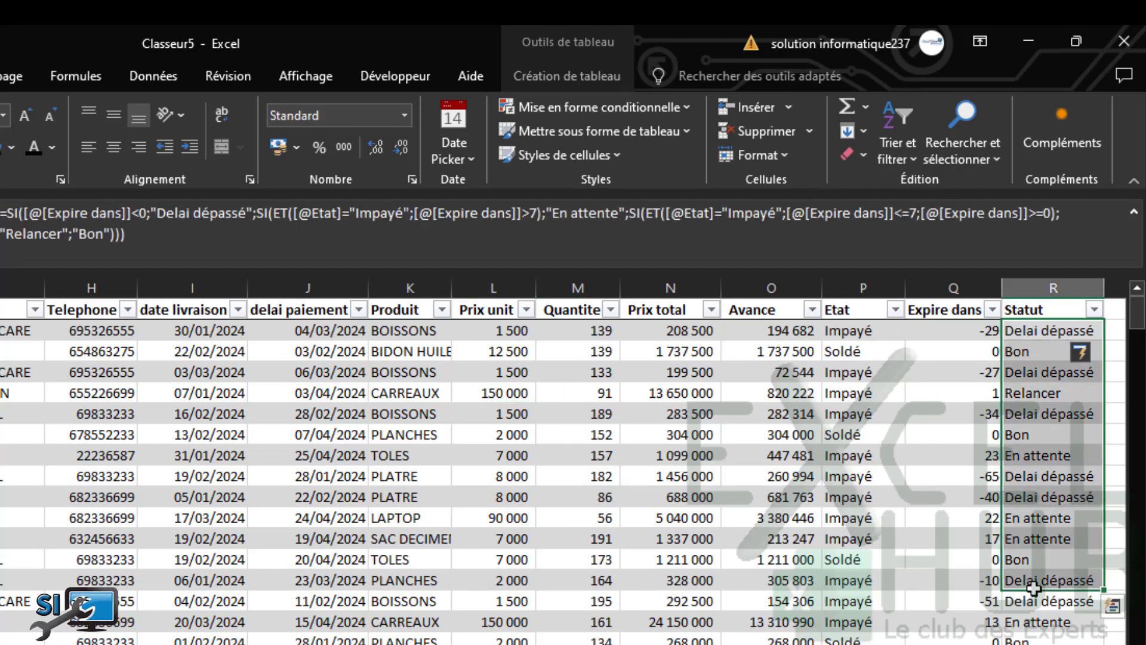
{"action": "left_click", "coordinate": [701, 489]}
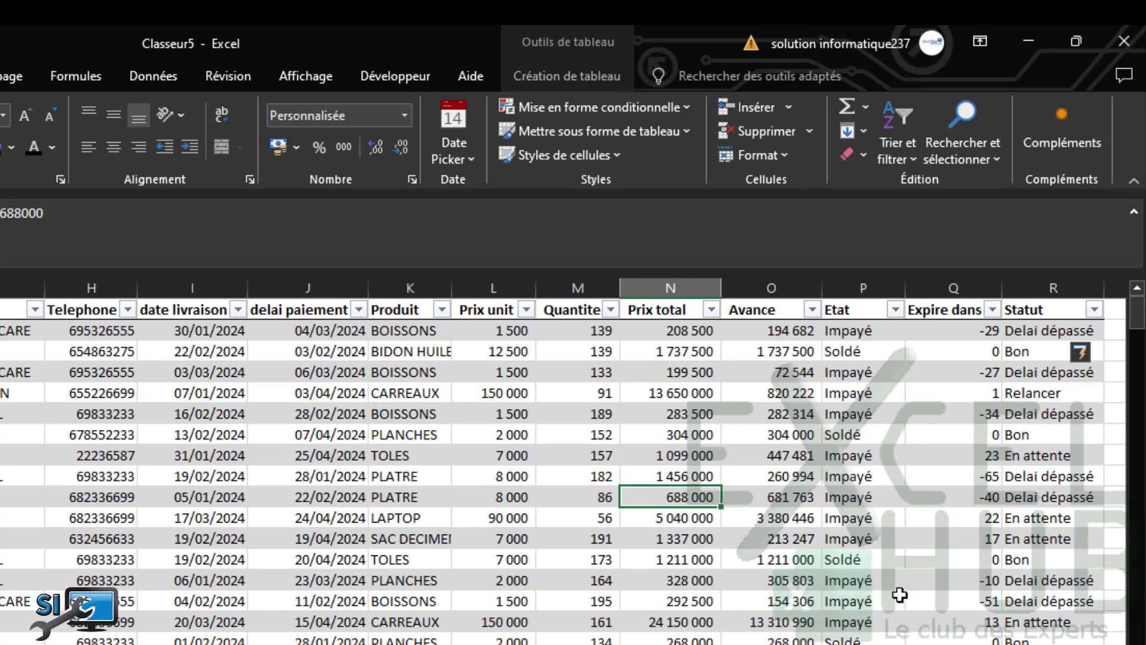
{"action": "left_click_drag", "start_coordinate": [1136, 313], "coordinate": [1141, 221]}
{"action": "left_click", "coordinate": [1046, 331]}
{"action": "scroll", "coordinate": [1047, 332], "scroll_direction": "down", "scroll_amount": 5}
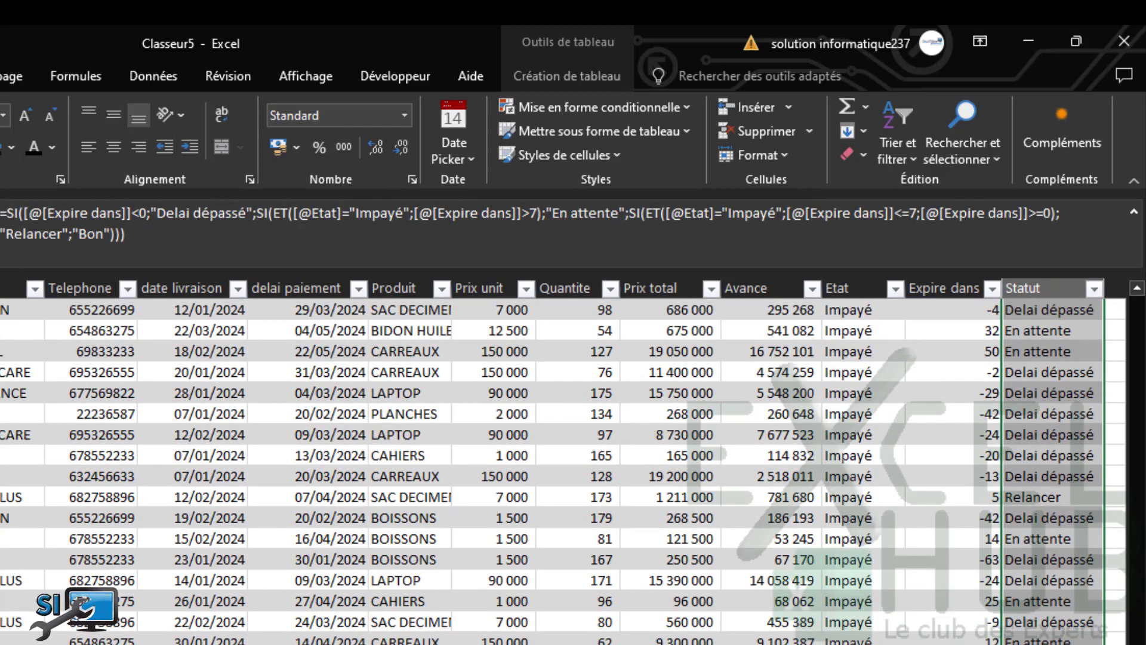
{"action": "scroll", "coordinate": [573, 465], "scroll_direction": "up", "scroll_amount": 5}
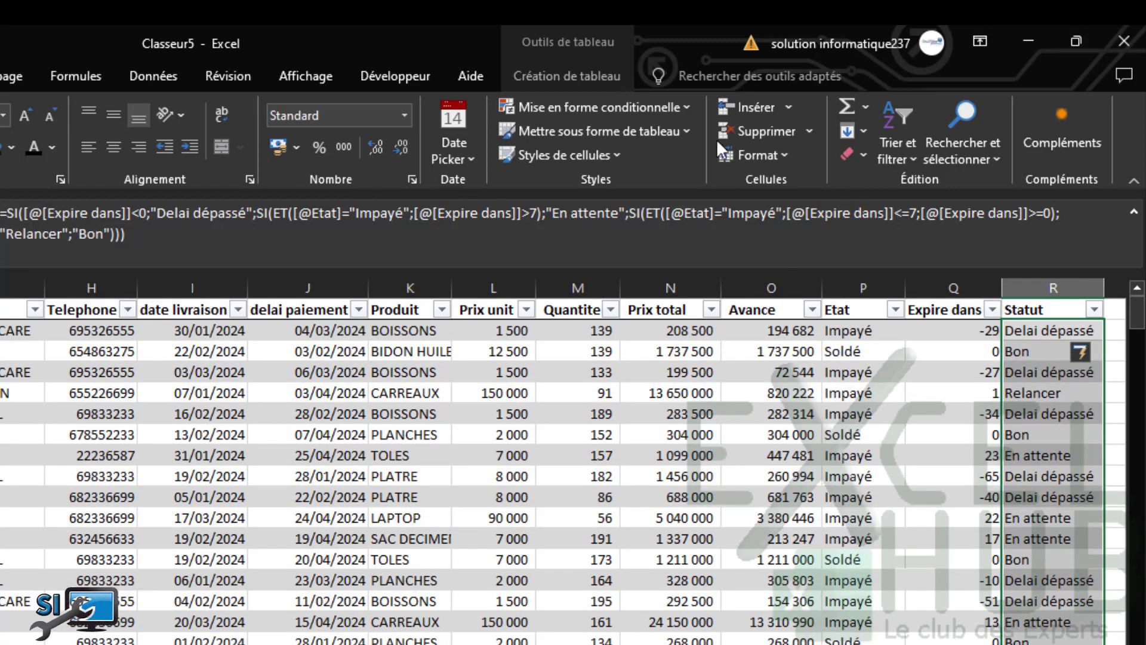
Add a Texte qui contient rule filling "Delai dépassé" Statut cells solid red
{"action": "left_click", "coordinate": [692, 106]}
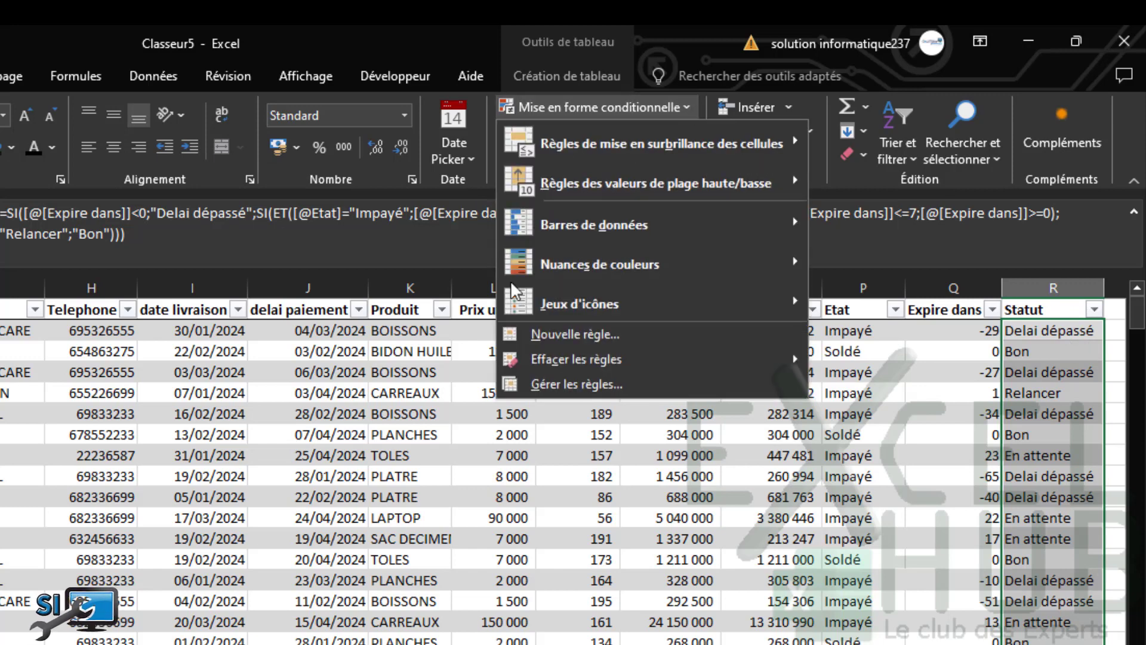
{"action": "mouse_move", "coordinate": [722, 150]}
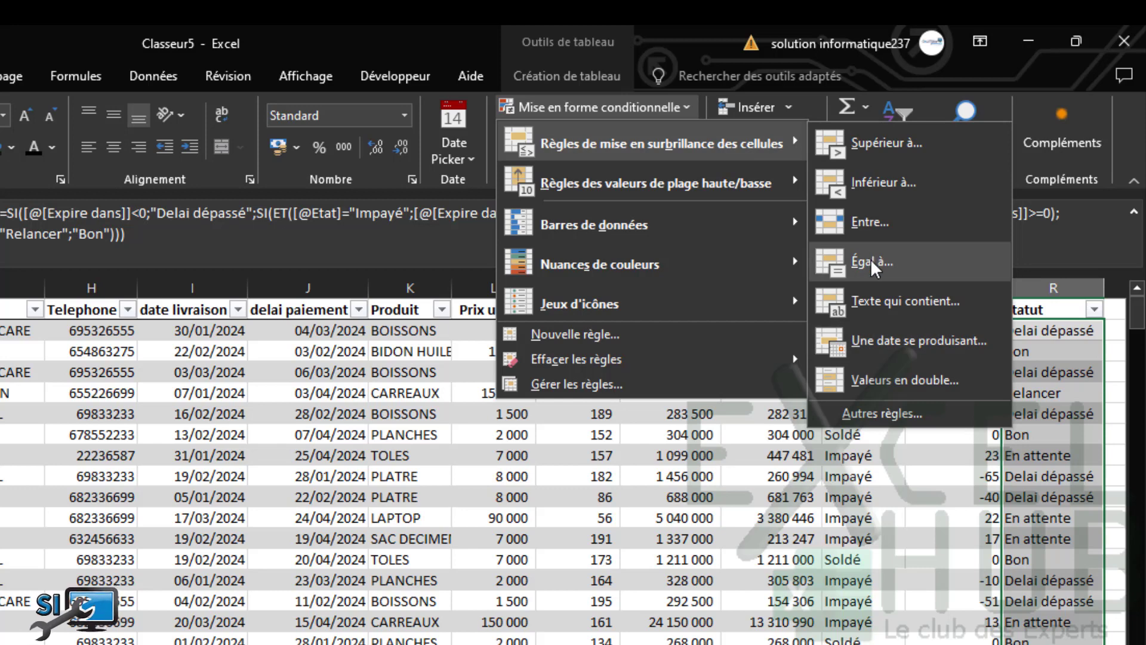
{"action": "left_click", "coordinate": [876, 302]}
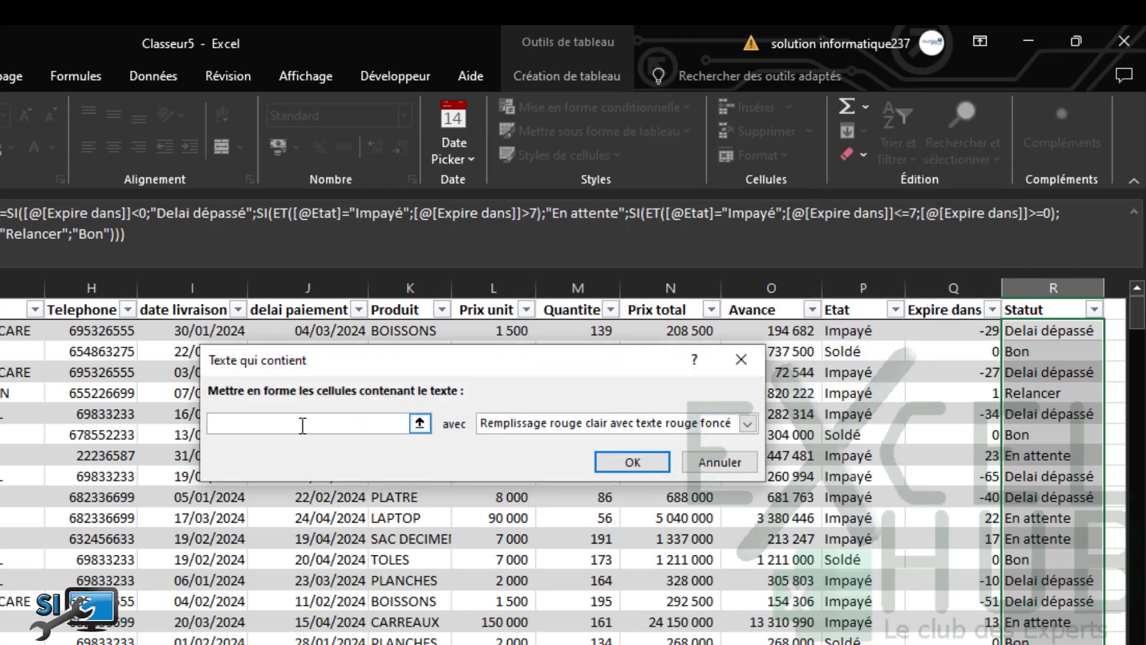
{"action": "type", "text": "Delai dépassé"}
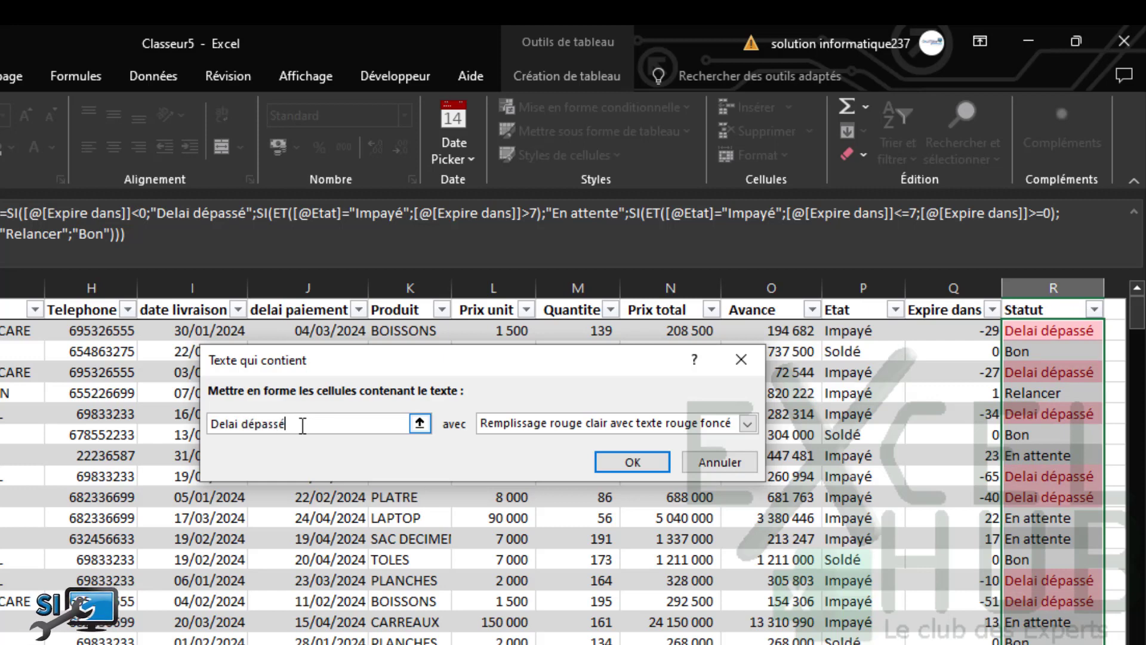
{"action": "left_click", "coordinate": [709, 425]}
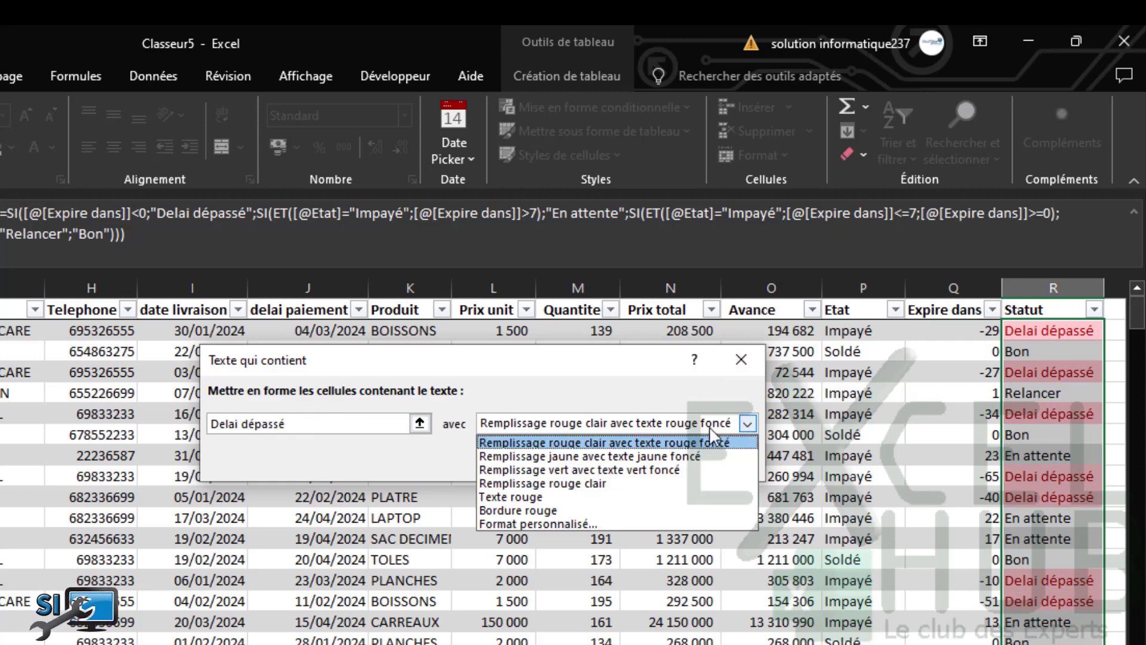
{"action": "left_click", "coordinate": [537, 524]}
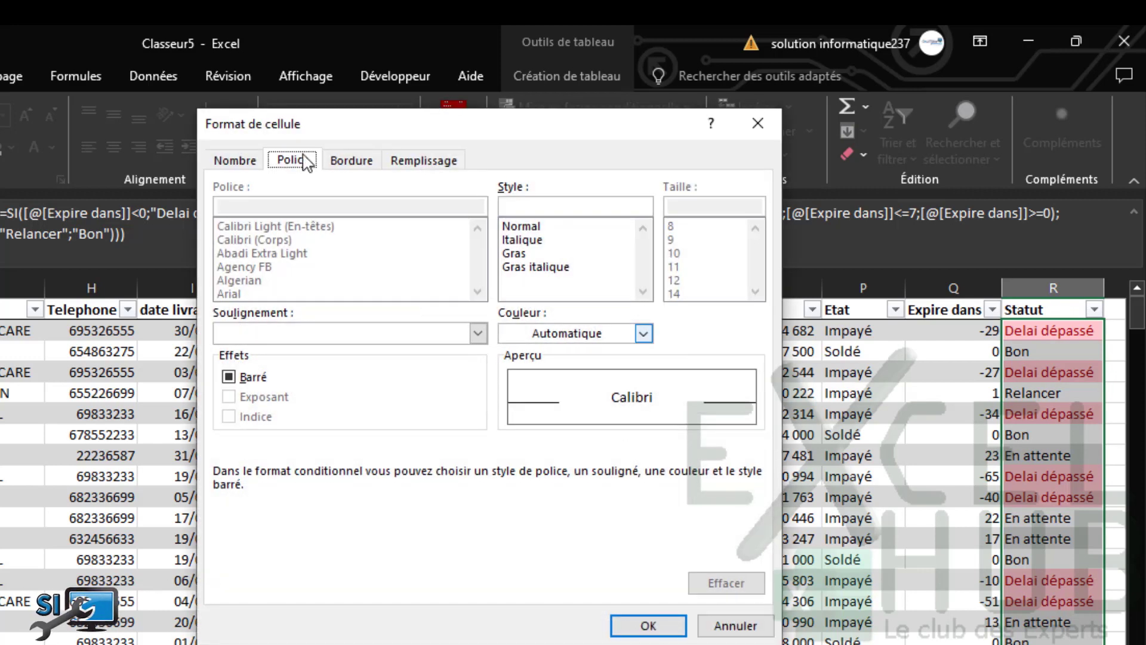
{"action": "left_click", "coordinate": [418, 165]}
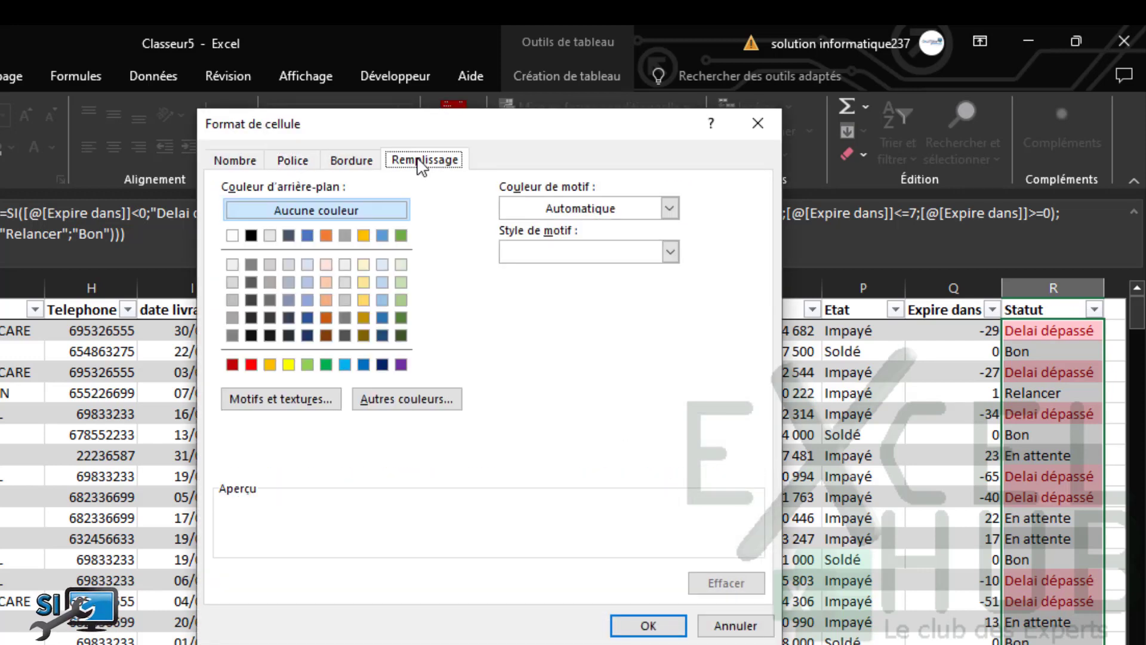
{"action": "left_click", "coordinate": [251, 364]}
{"action": "left_click", "coordinate": [642, 624]}
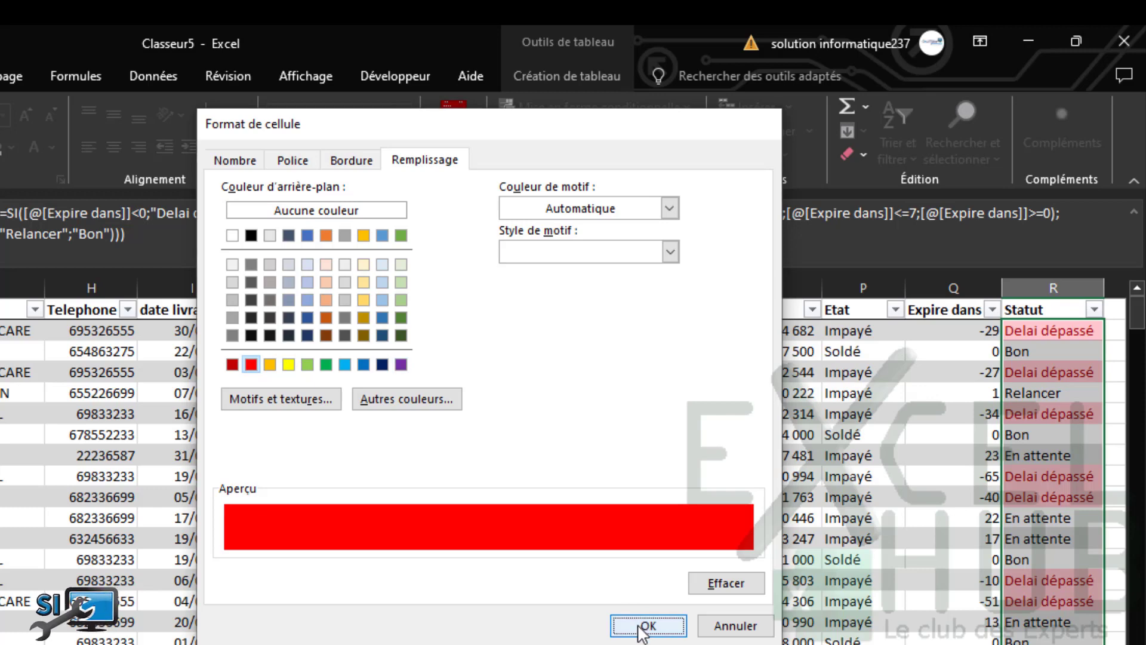
{"action": "left_click", "coordinate": [636, 468]}
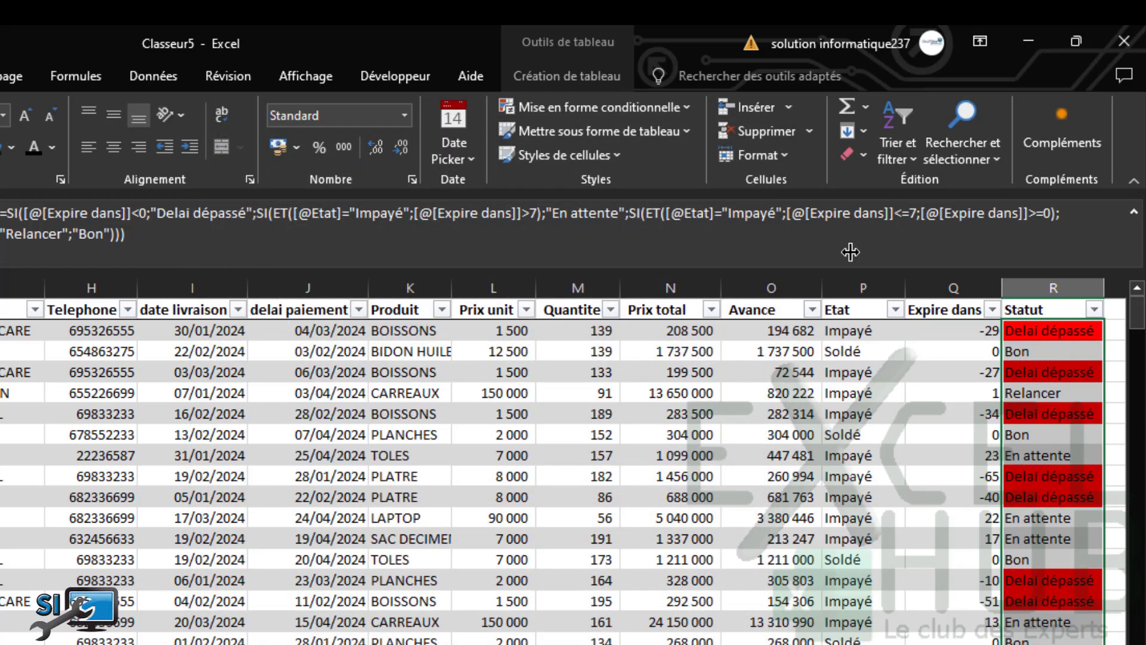
Add a Texte qui contient rule giving "Bon" Statut cells a dark green fill
{"action": "left_click", "coordinate": [679, 106]}
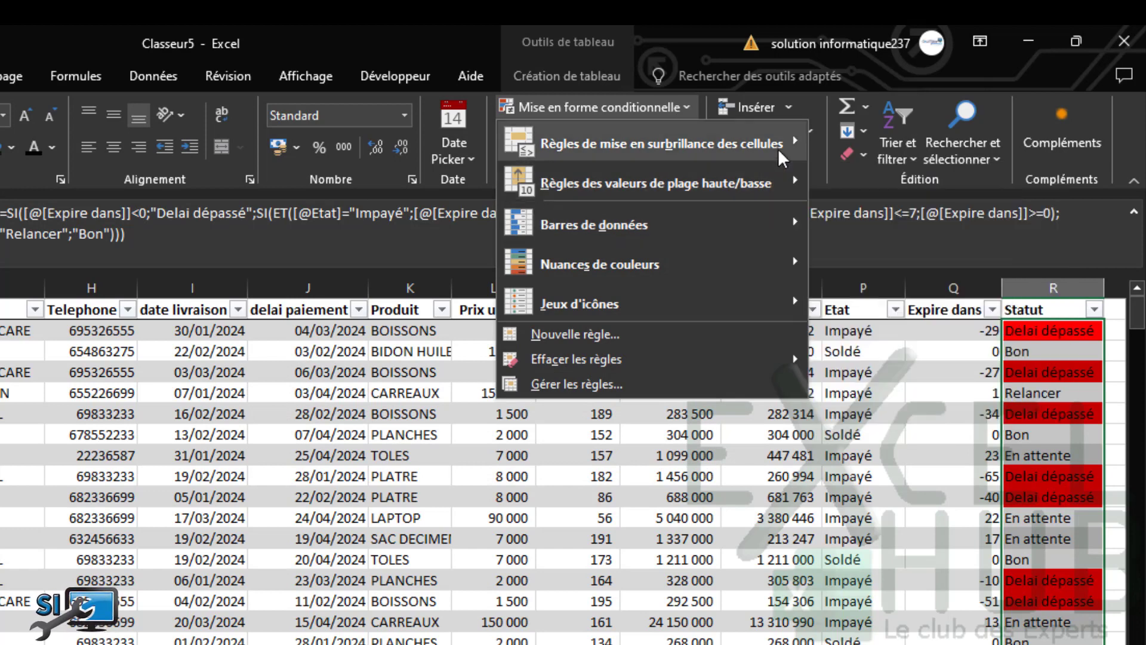
{"action": "left_click", "coordinate": [885, 311]}
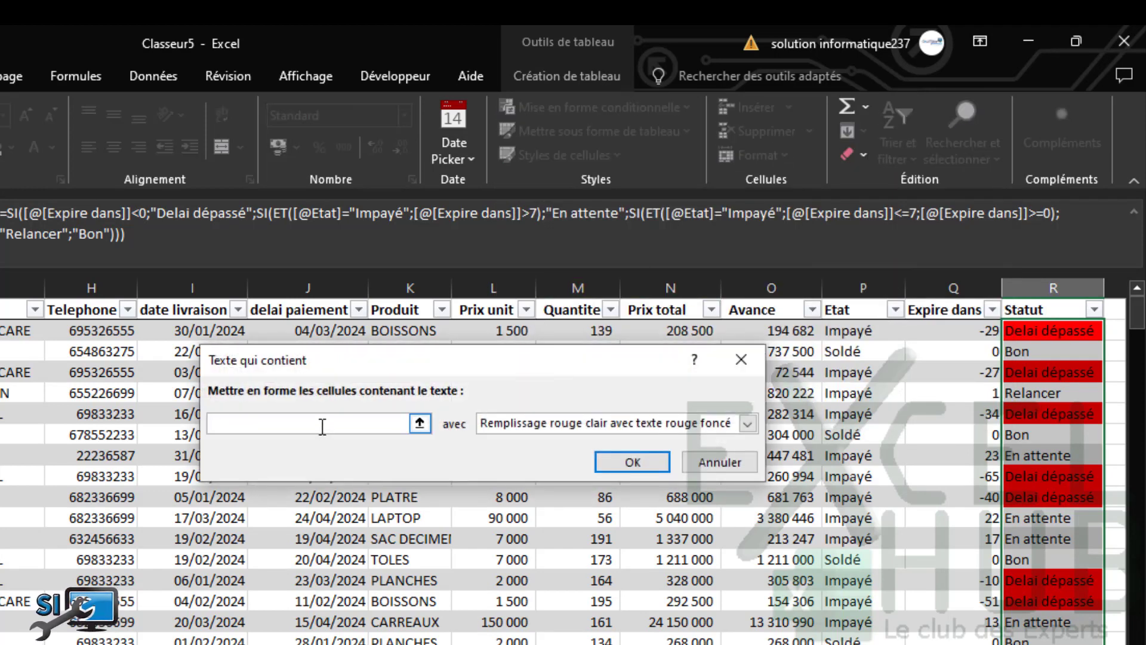
{"action": "type", "text": "Bon"}
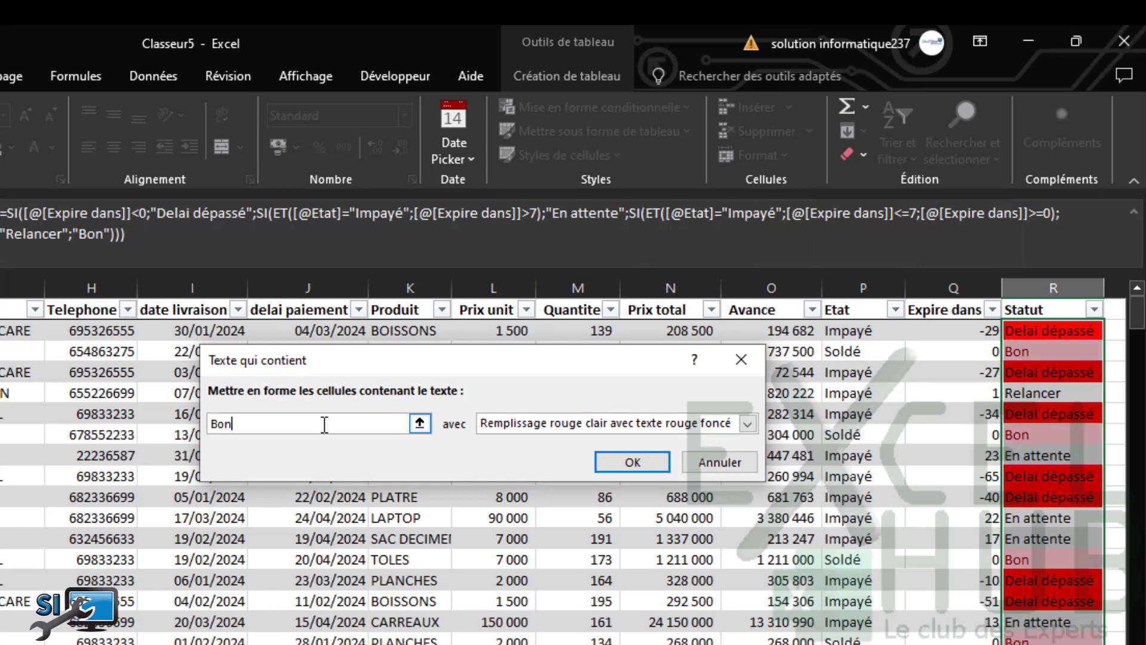
{"action": "left_click", "coordinate": [747, 423]}
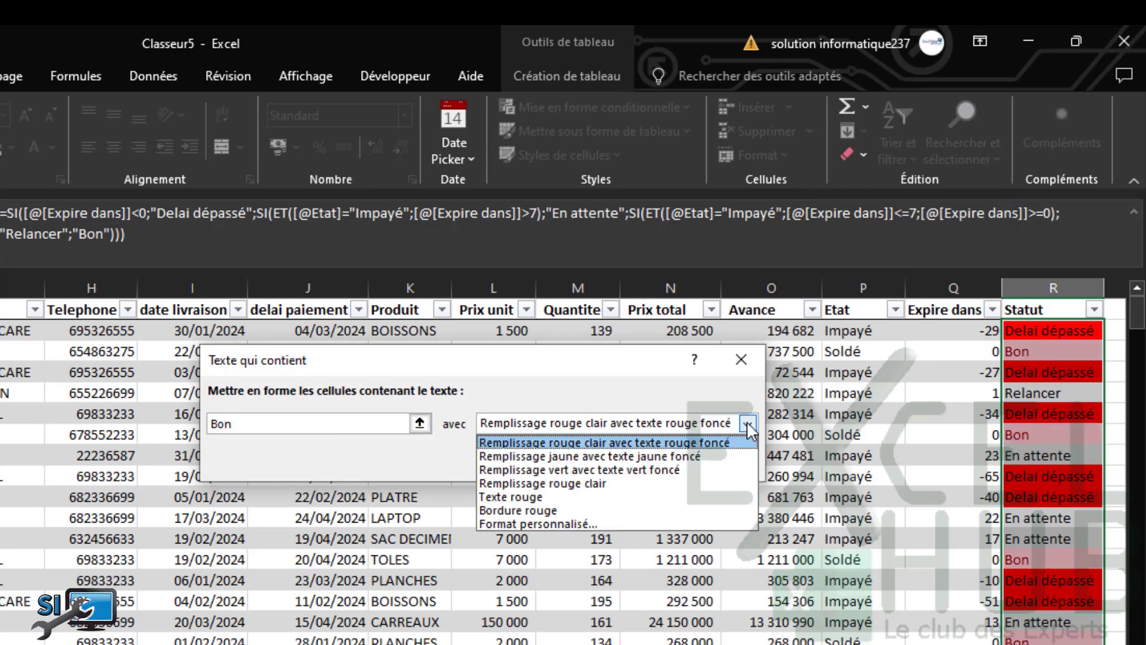
{"action": "left_click", "coordinate": [503, 523]}
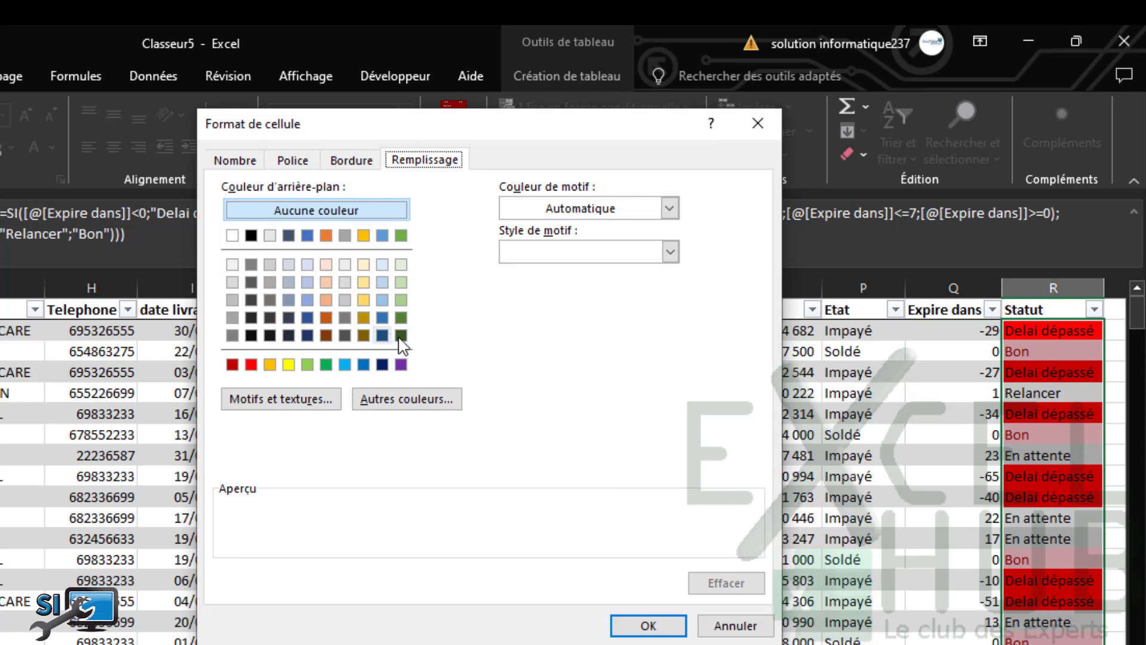
{"action": "left_click", "coordinate": [400, 335]}
{"action": "left_click", "coordinate": [651, 625]}
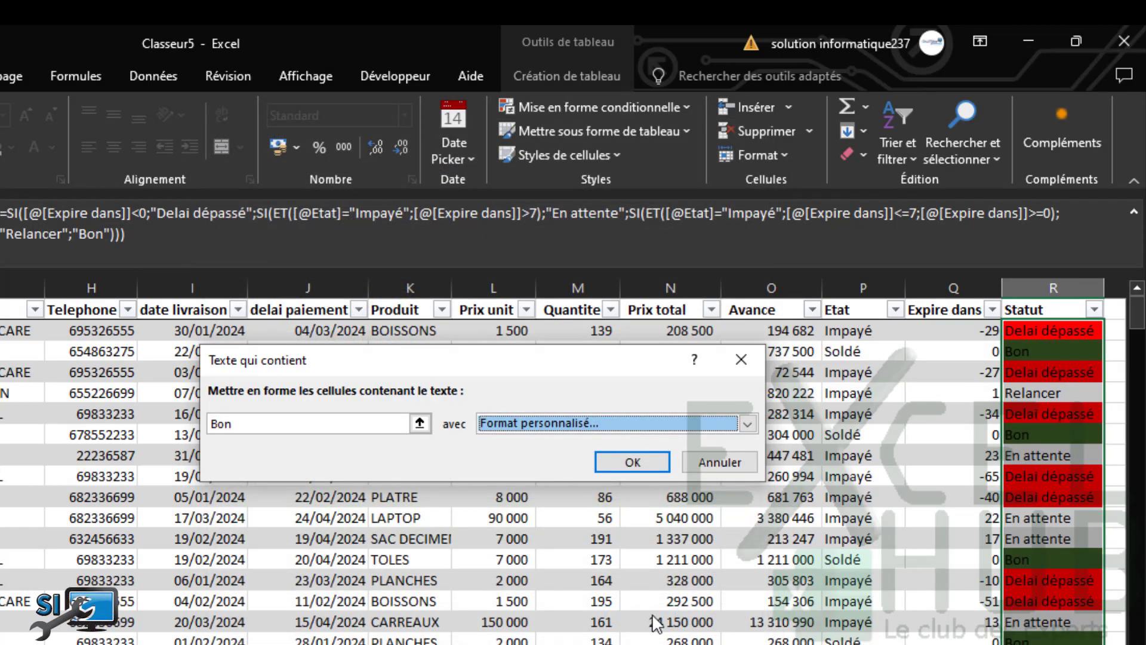
{"action": "left_click", "coordinate": [633, 463]}
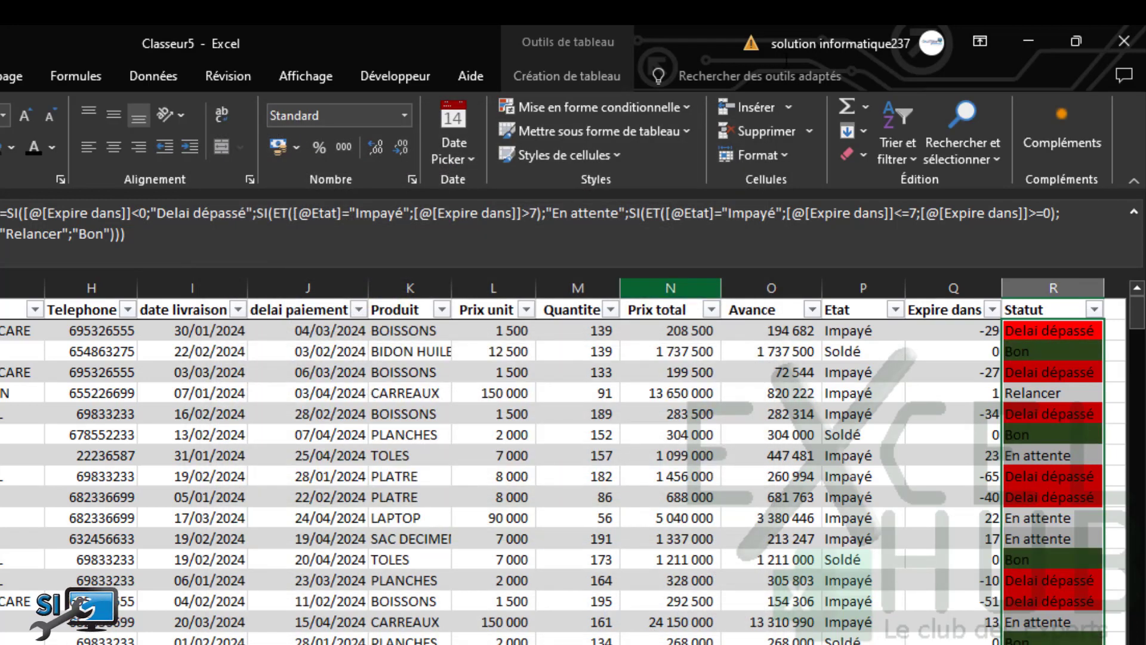
{"action": "left_click", "coordinate": [666, 105]}
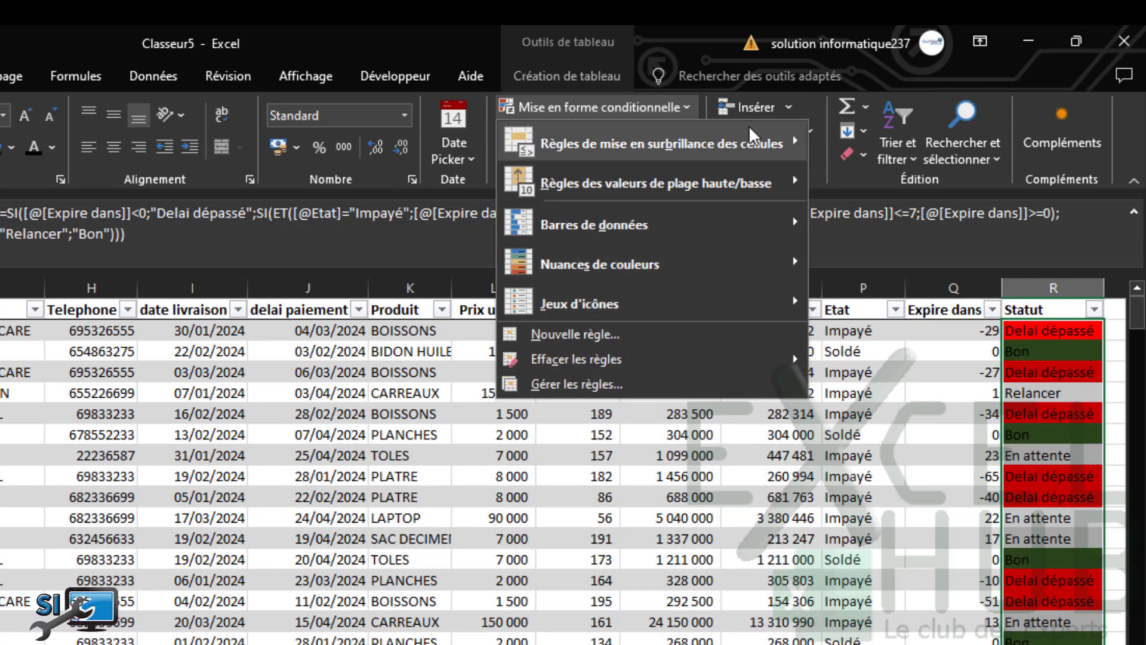
Add a Texte qui contient rule giving "Relancer" Statut cells a light gold fill
{"action": "mouse_move", "coordinate": [761, 153]}
{"action": "left_click", "coordinate": [903, 308]}
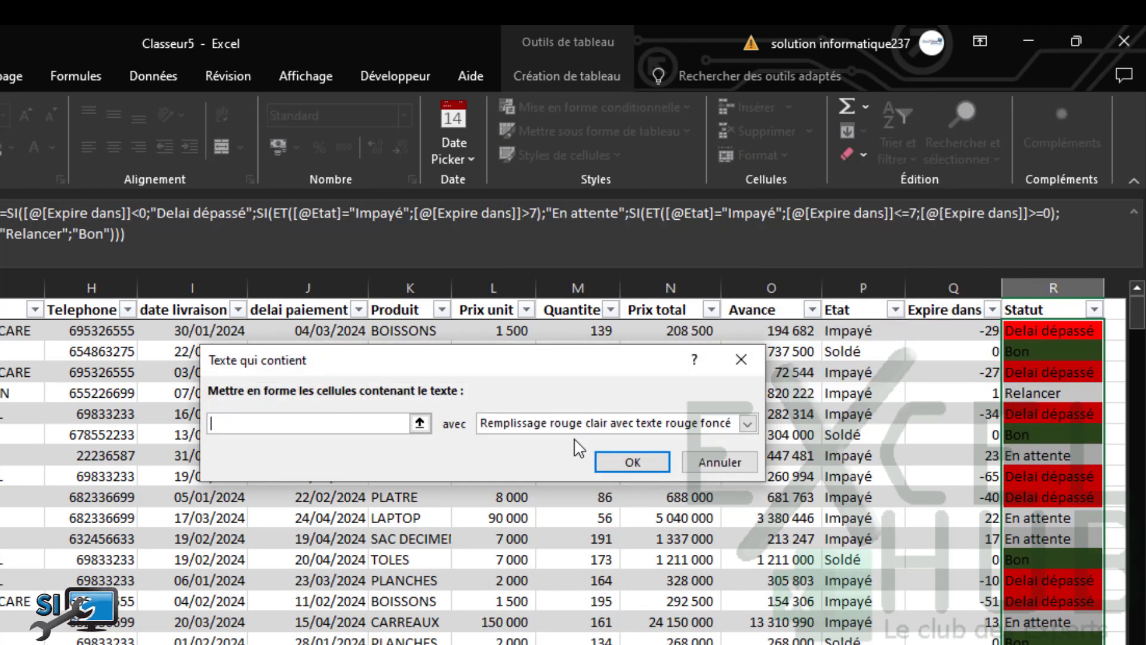
{"action": "type", "text": "Relancer"}
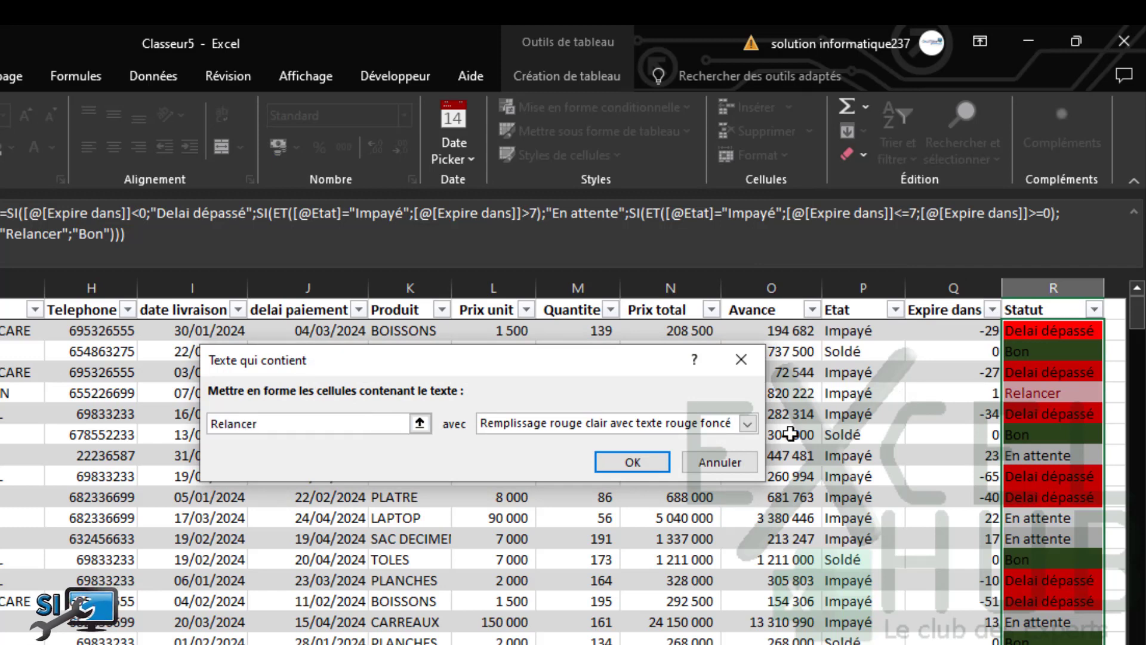
{"action": "left_click", "coordinate": [747, 424]}
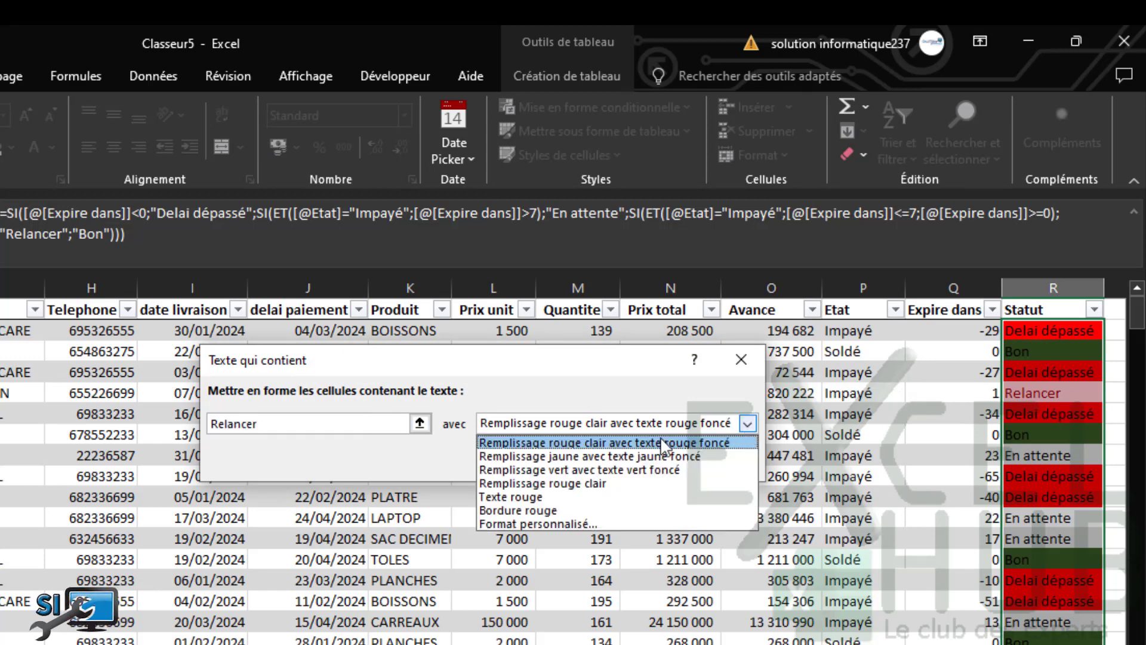
{"action": "left_click", "coordinate": [519, 523]}
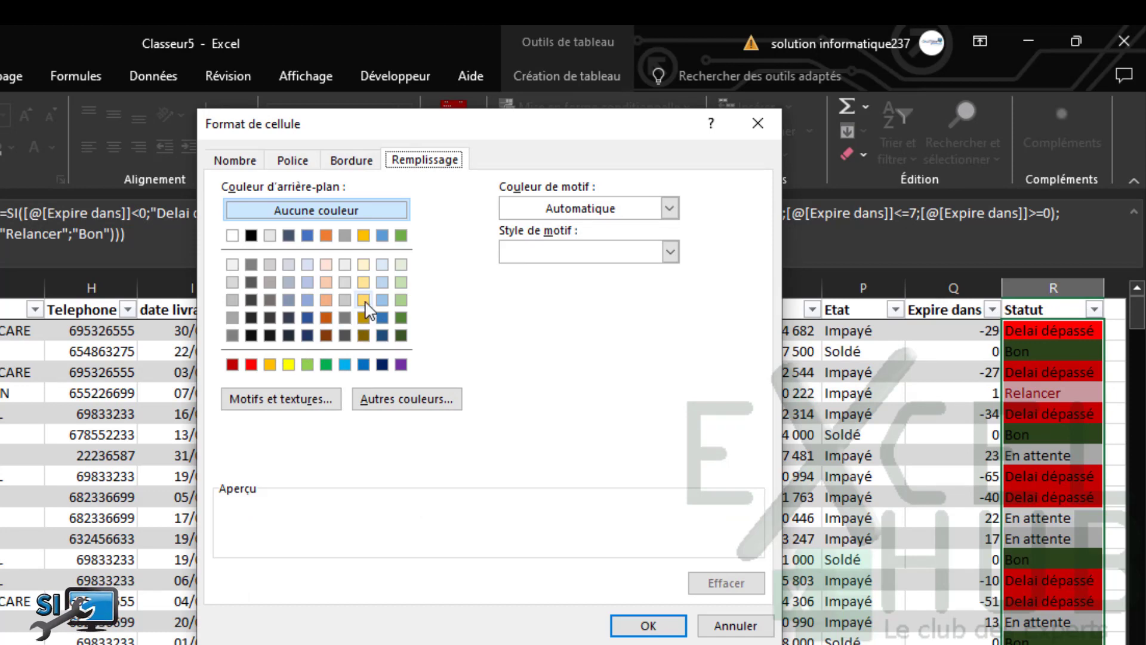
{"action": "left_click", "coordinate": [364, 300]}
{"action": "left_click", "coordinate": [626, 627]}
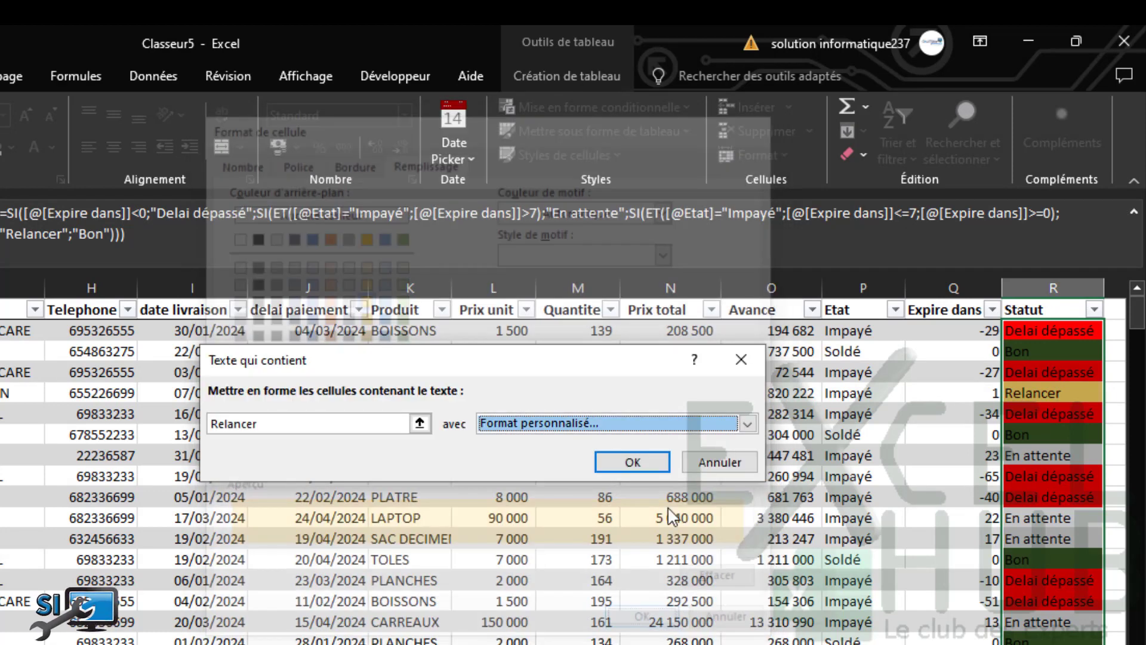
{"action": "left_click", "coordinate": [630, 463]}
Add a Texte qui contient rule giving "En attente" Statut cells a grey fill
{"action": "left_click", "coordinate": [673, 105]}
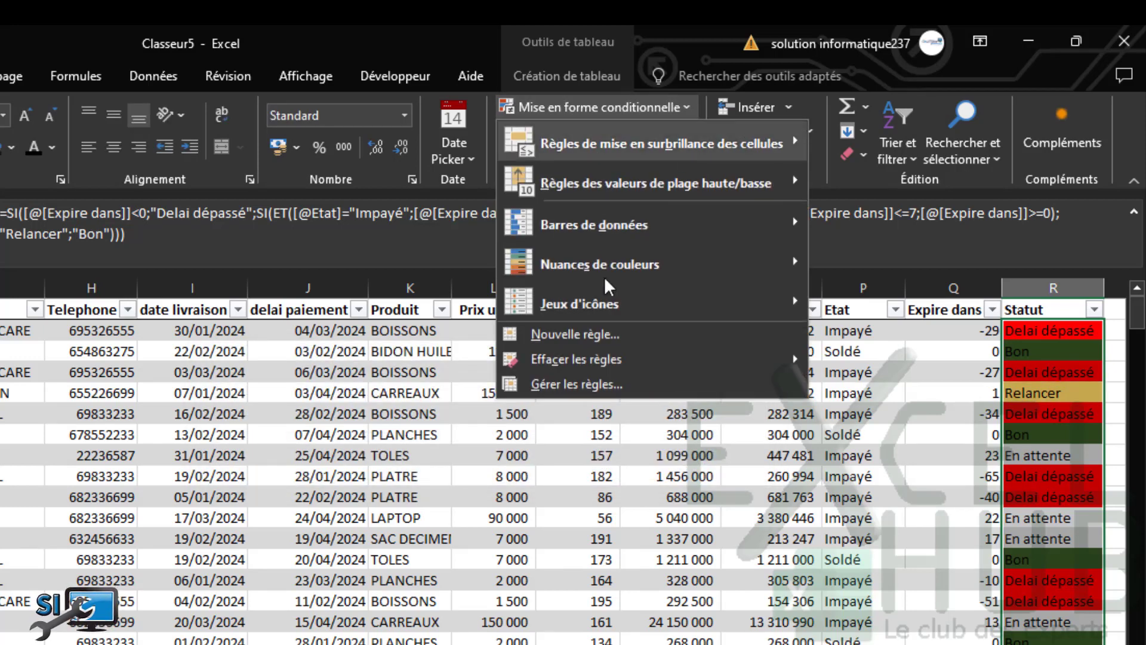
{"action": "mouse_move", "coordinate": [763, 146]}
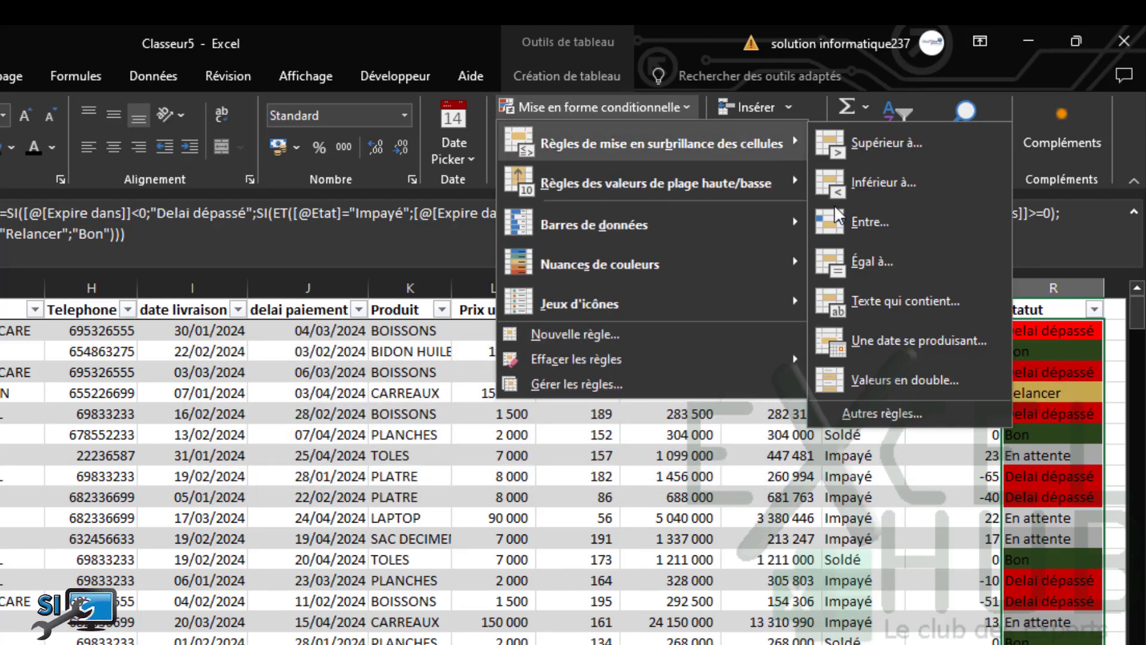
{"action": "left_click", "coordinate": [875, 307]}
{"action": "type", "text": "E"}
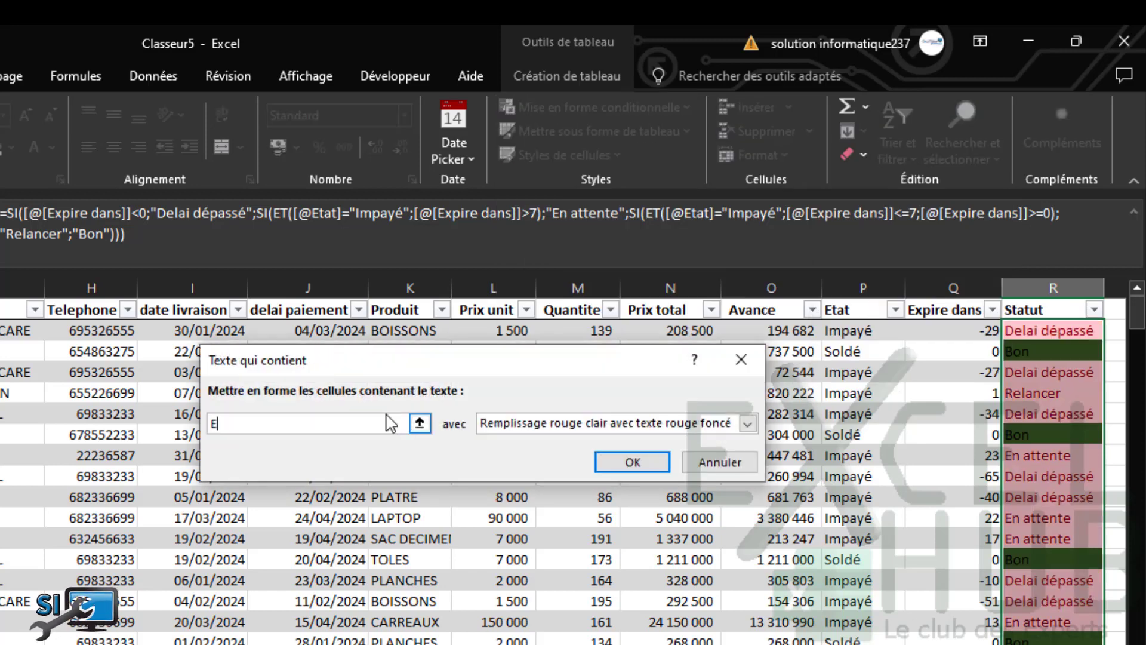
{"action": "type", "text": "n attentet"}
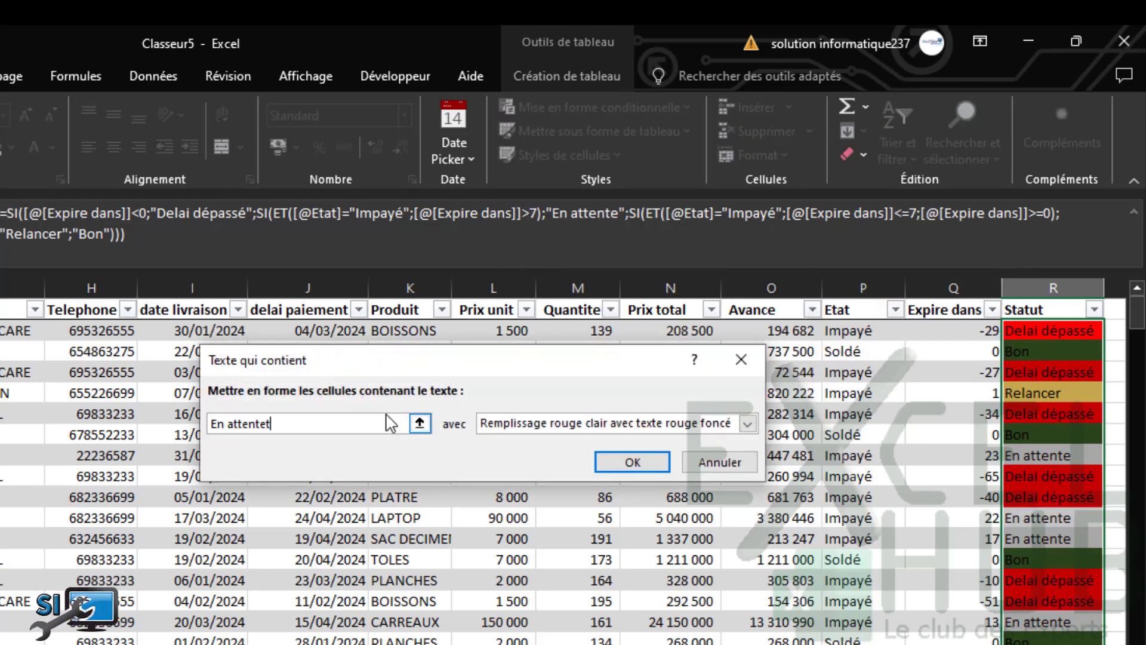
{"action": "key", "text": "BackSpace"}
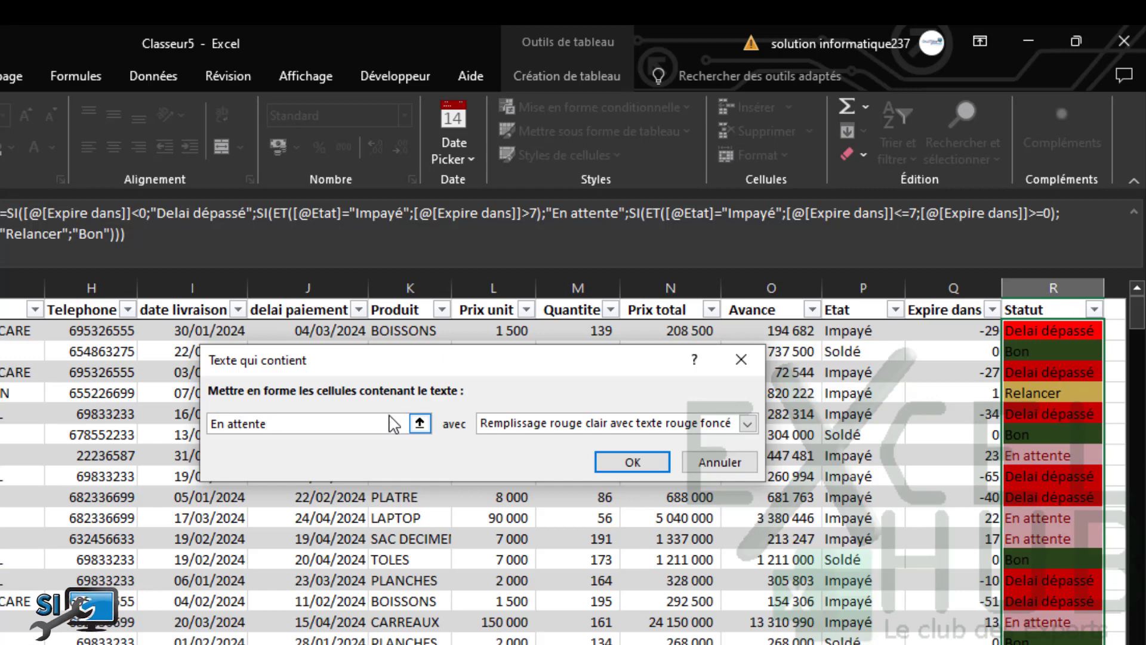
{"action": "left_click", "coordinate": [747, 423]}
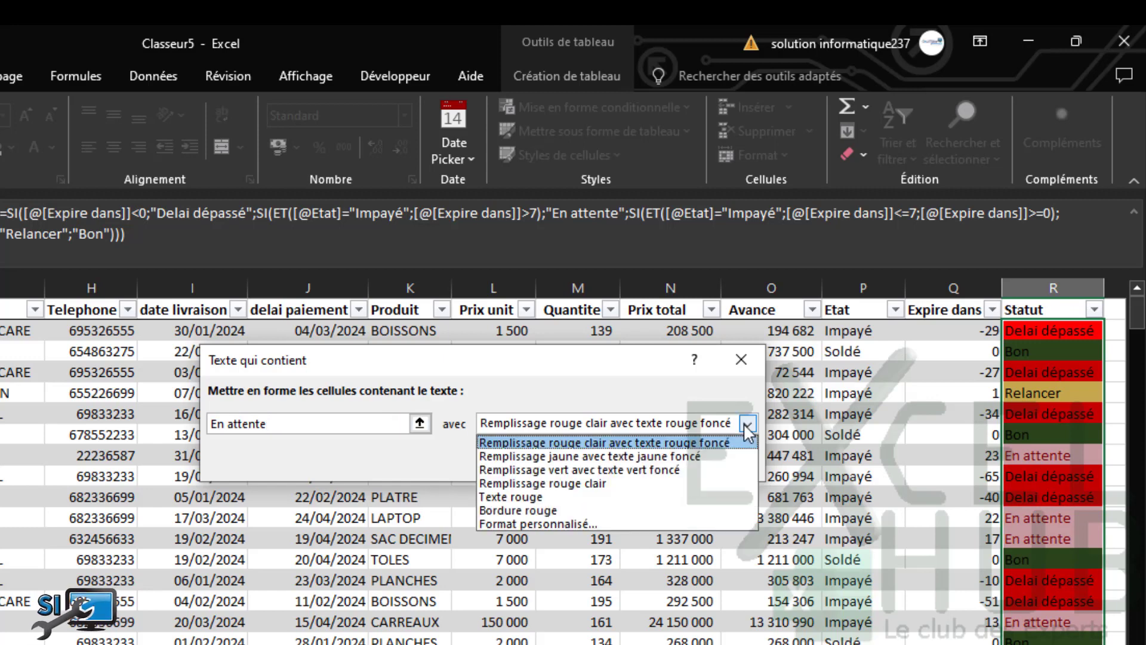
{"action": "left_click", "coordinate": [512, 523]}
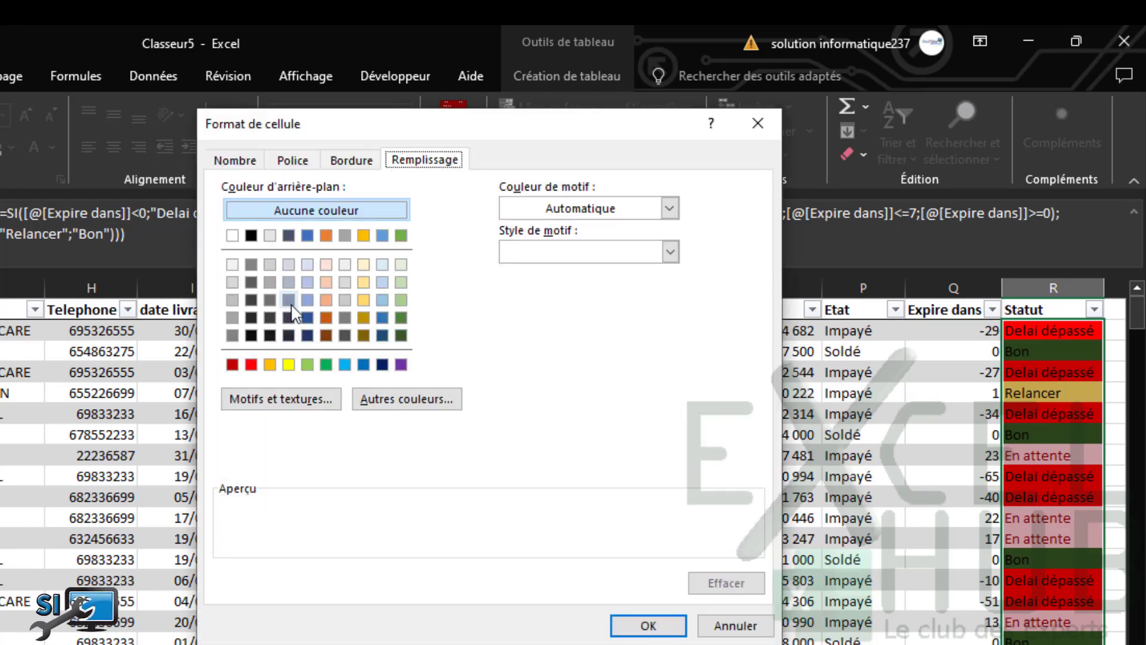
{"action": "left_click", "coordinate": [344, 300]}
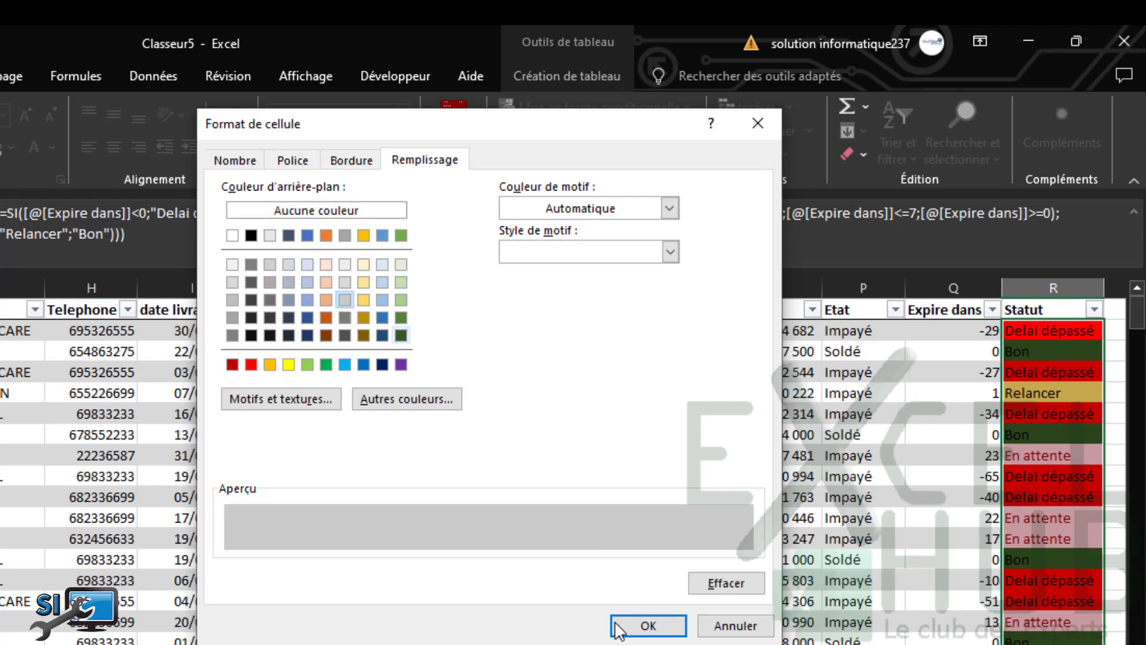
{"action": "left_click", "coordinate": [642, 626]}
{"action": "left_click", "coordinate": [633, 462]}
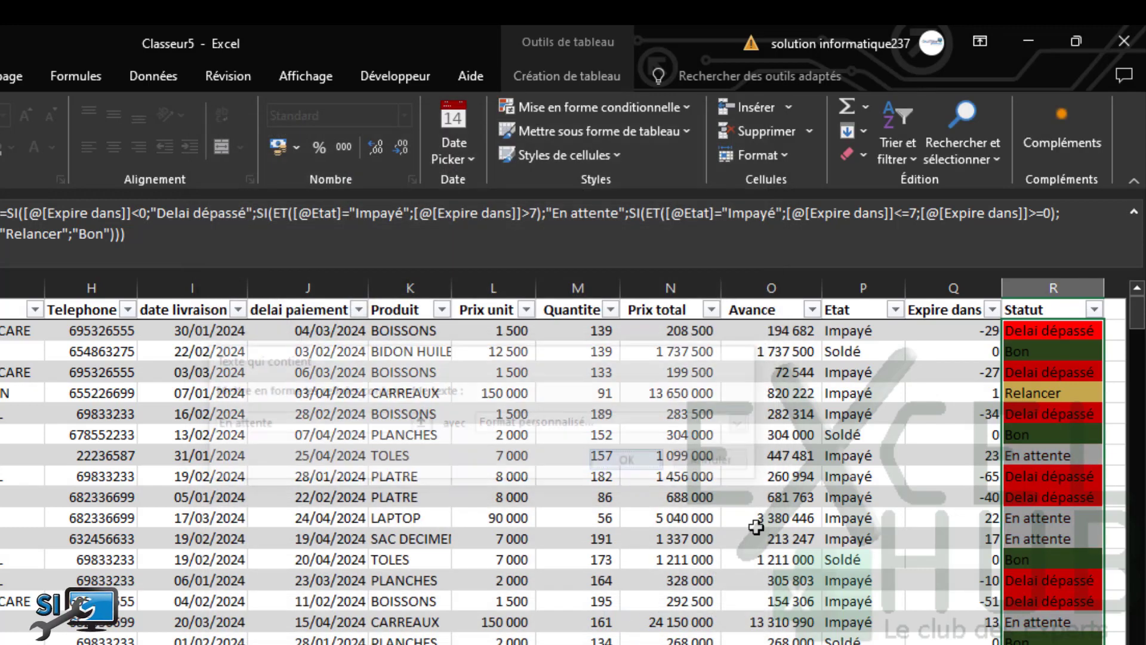
{"action": "left_click", "coordinate": [835, 560]}
{"action": "left_click", "coordinate": [724, 492]}
{"action": "left_click", "coordinate": [710, 411]}
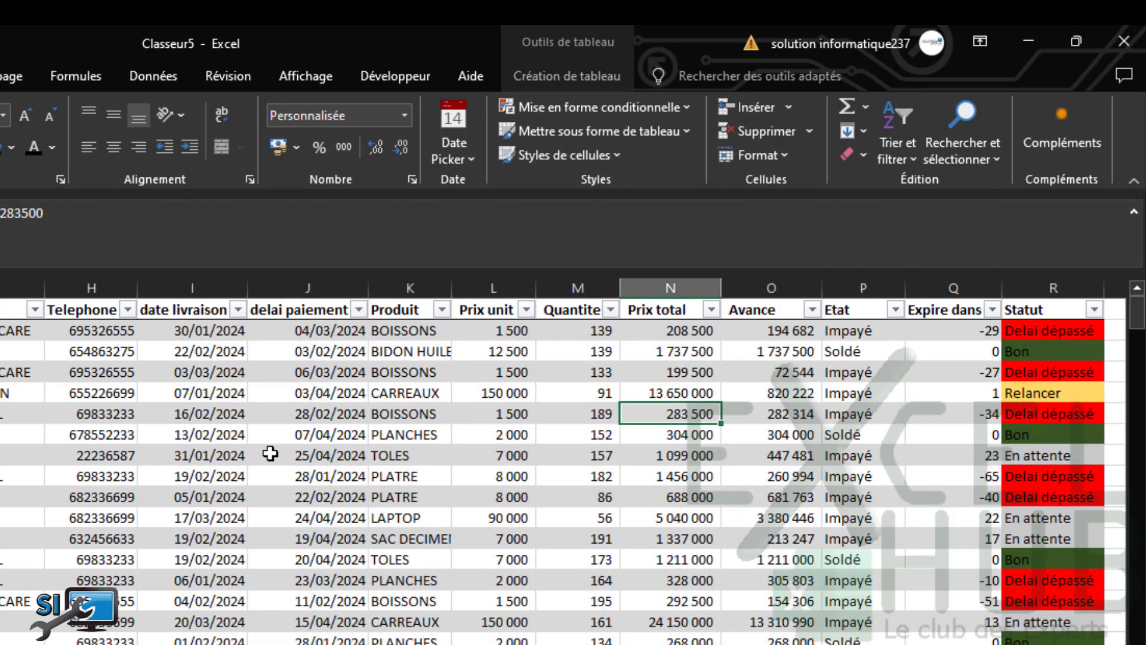
Change row 8's delivery date from 31/01/2024 to 30/03/2024 using the date picker
{"action": "left_click", "coordinate": [217, 460]}
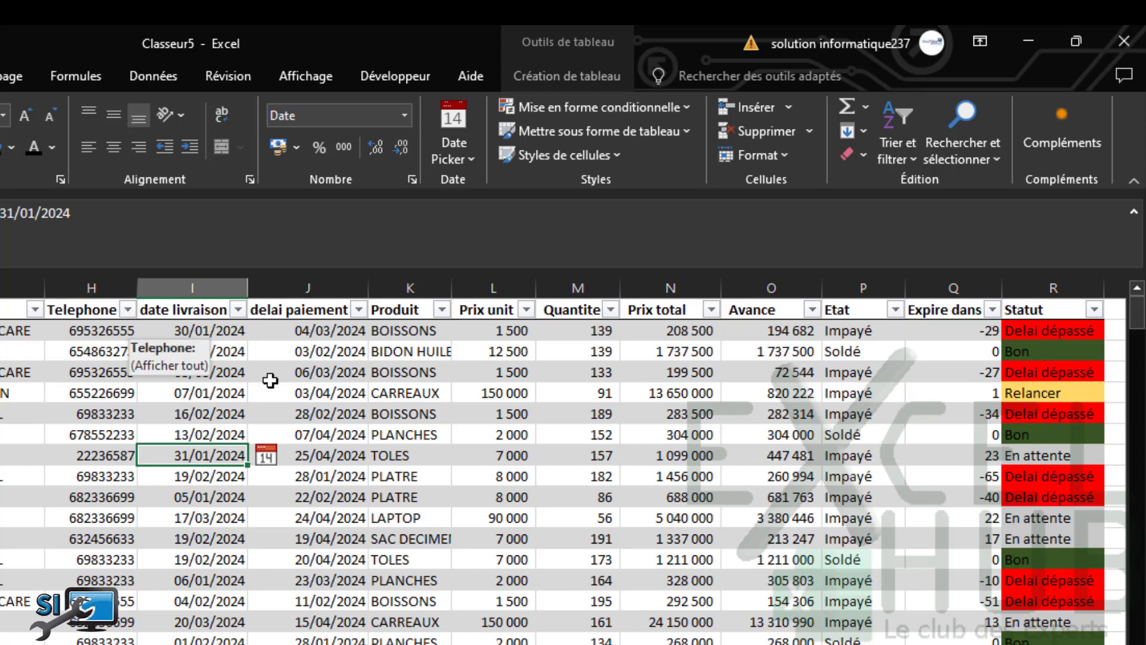
{"action": "left_click", "coordinate": [325, 457]}
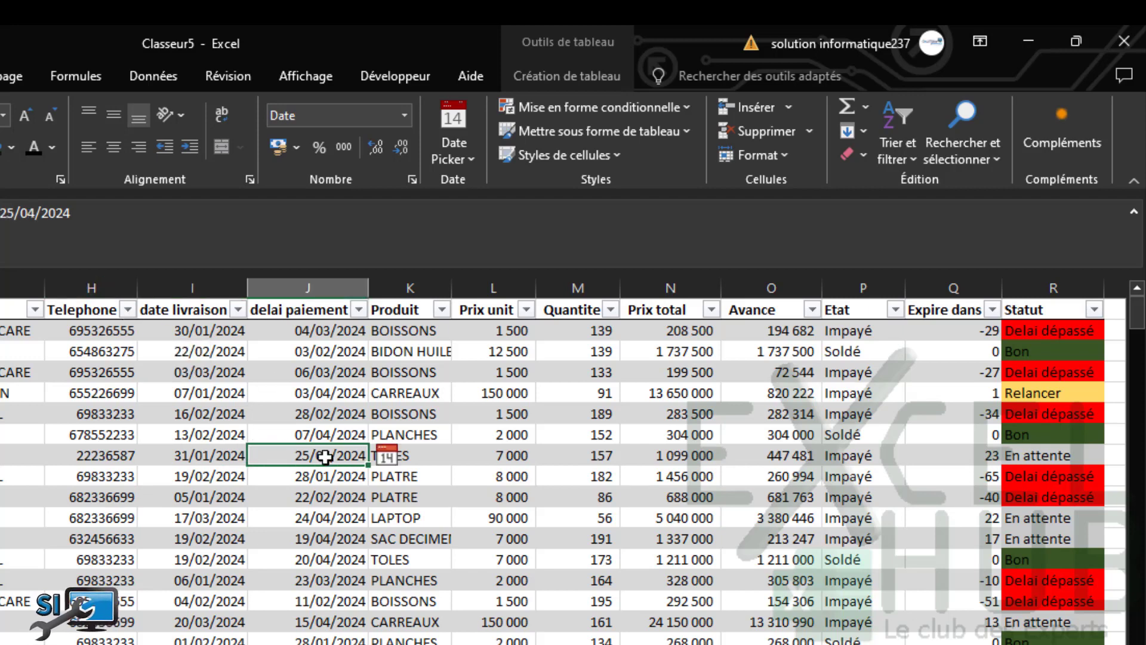
{"action": "left_click", "coordinate": [197, 457]}
{"action": "left_click", "coordinate": [265, 456]}
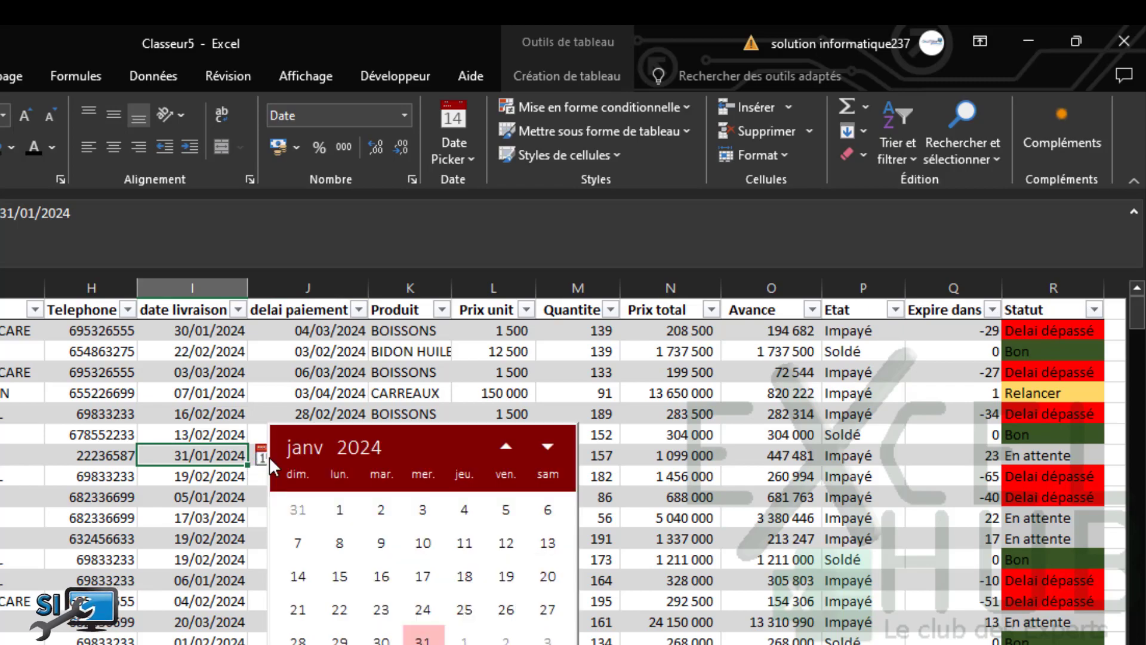
{"action": "left_click", "coordinate": [547, 446]}
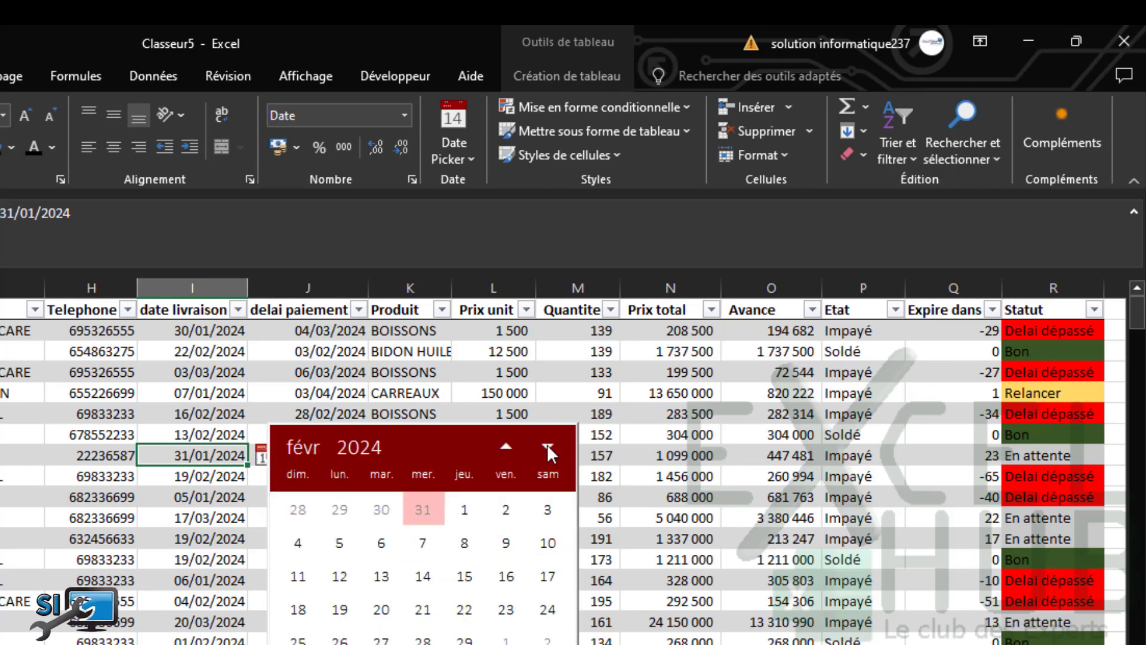
{"action": "left_click", "coordinate": [547, 447]}
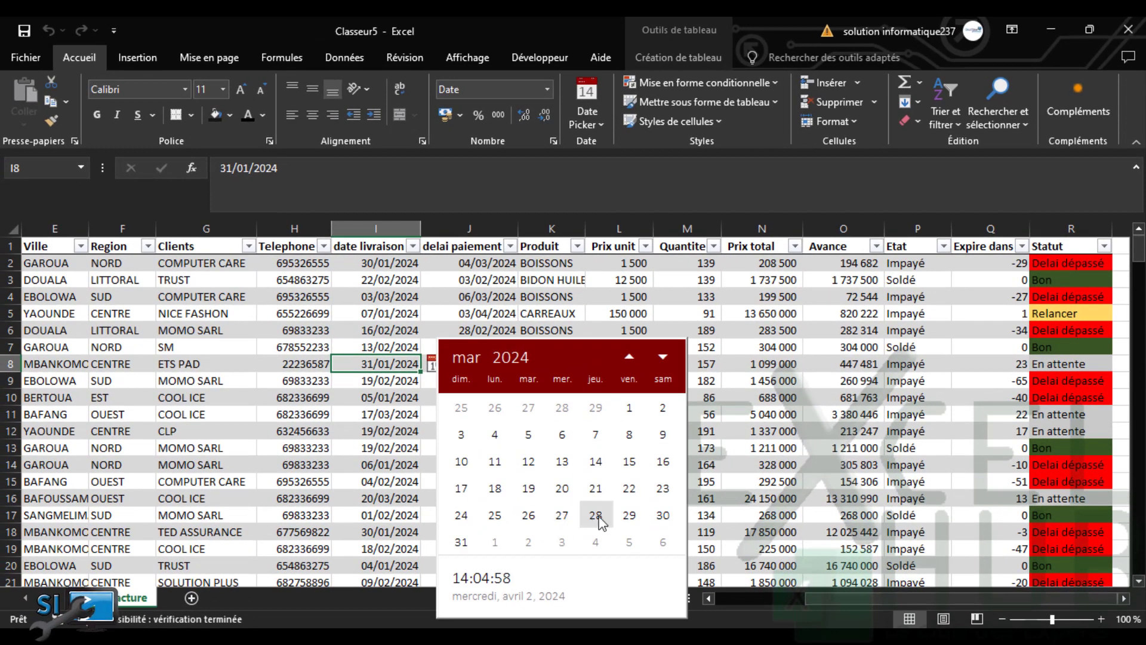
{"action": "left_click", "coordinate": [665, 521]}
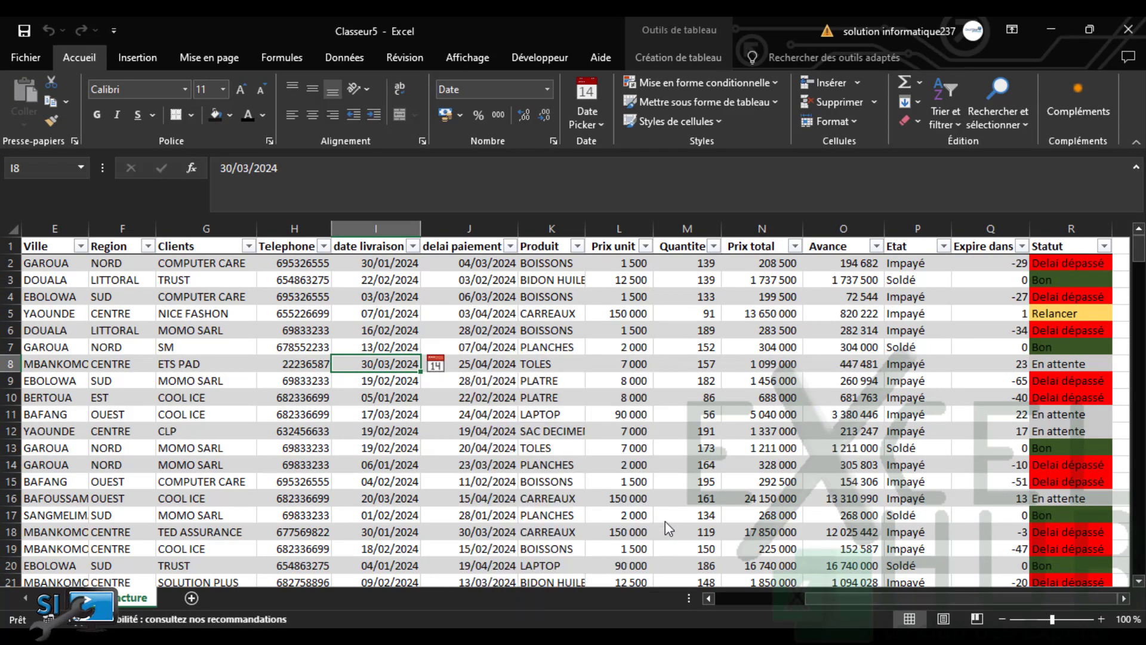
{"action": "left_click", "coordinate": [577, 428]}
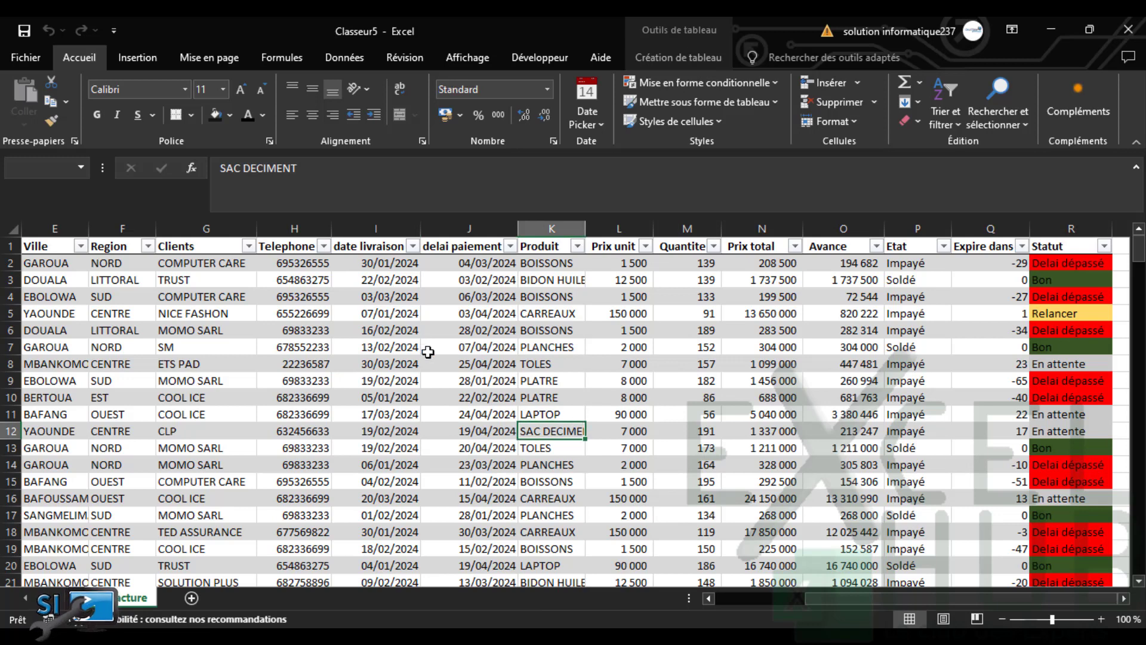
{"action": "left_click", "coordinate": [861, 375]}
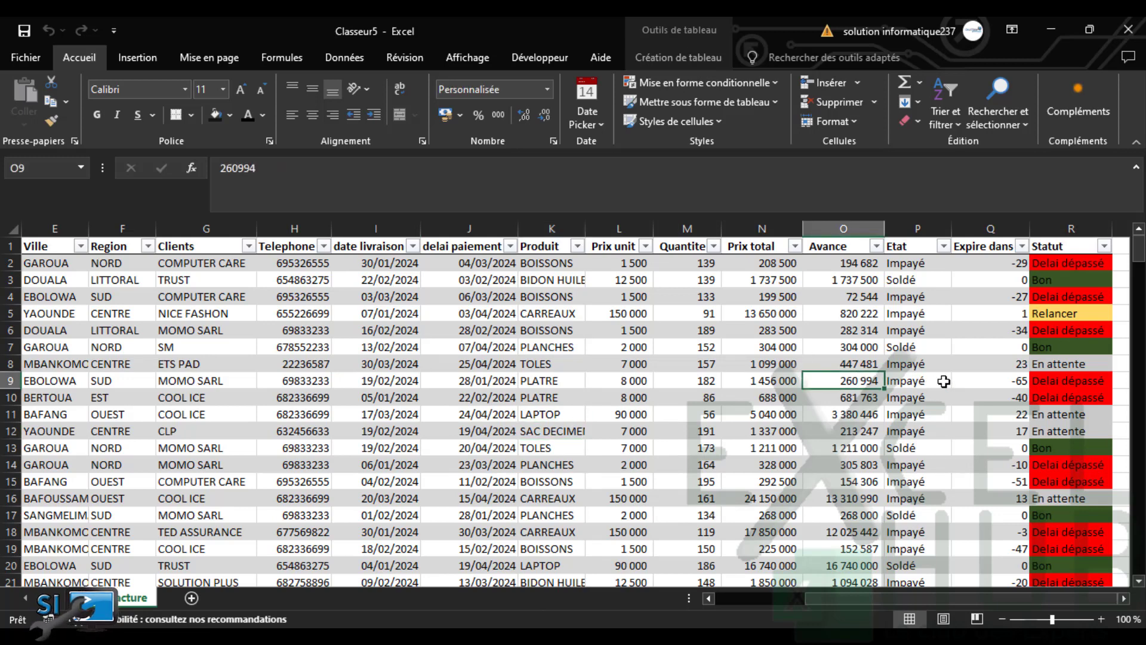
{"action": "left_click", "coordinate": [977, 381]}
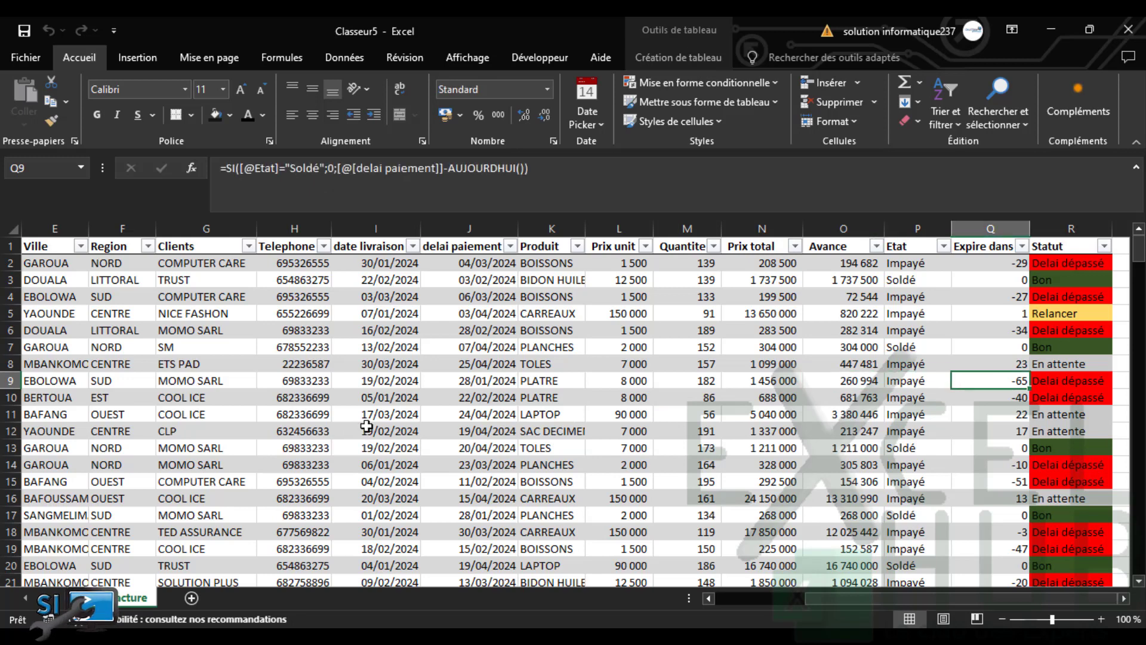
Set row 8's payment deadline to 05/04/2024 with the date picker, then review nearby cells
{"action": "left_click", "coordinate": [390, 365]}
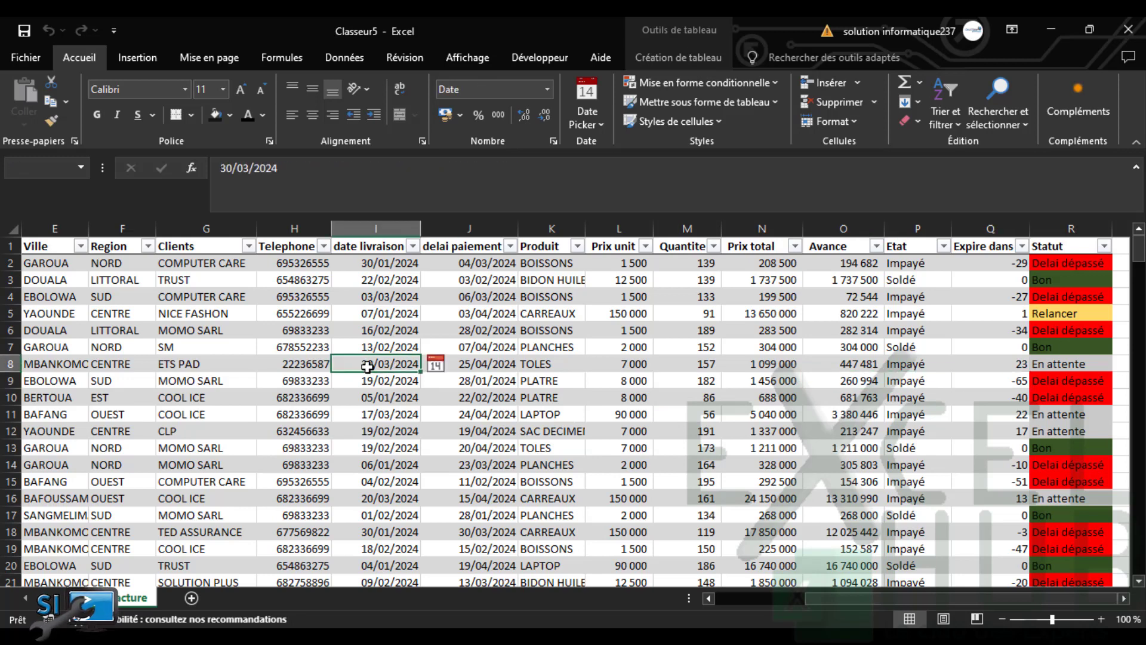
{"action": "left_click", "coordinate": [489, 362]}
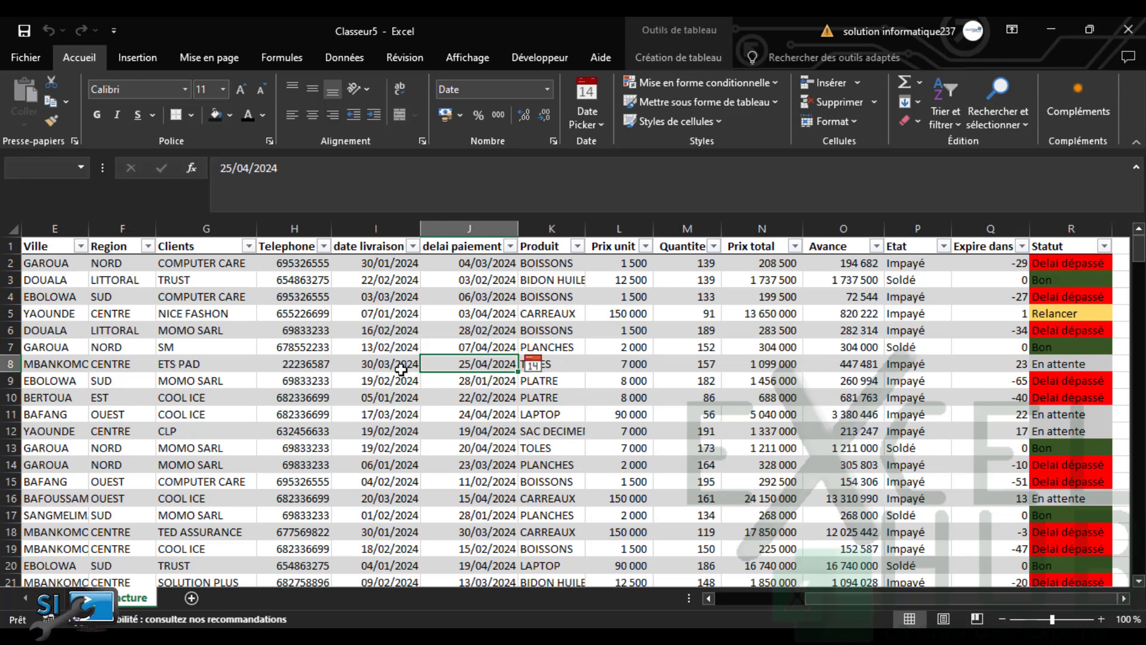
{"action": "left_click", "coordinate": [531, 365]}
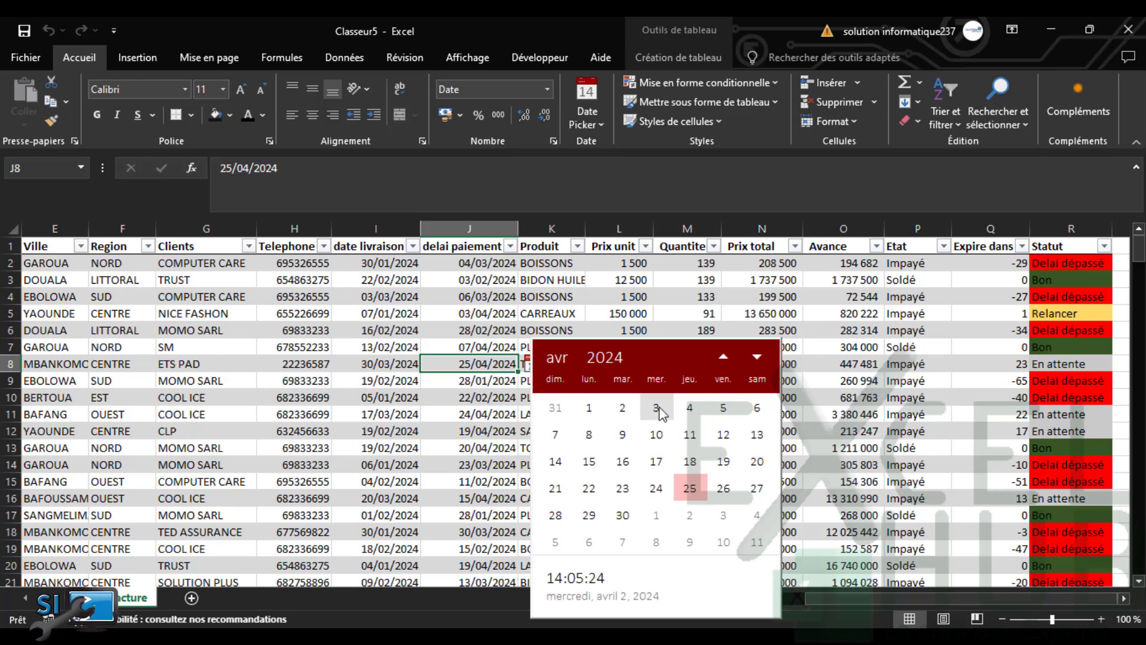
{"action": "left_click", "coordinate": [722, 408]}
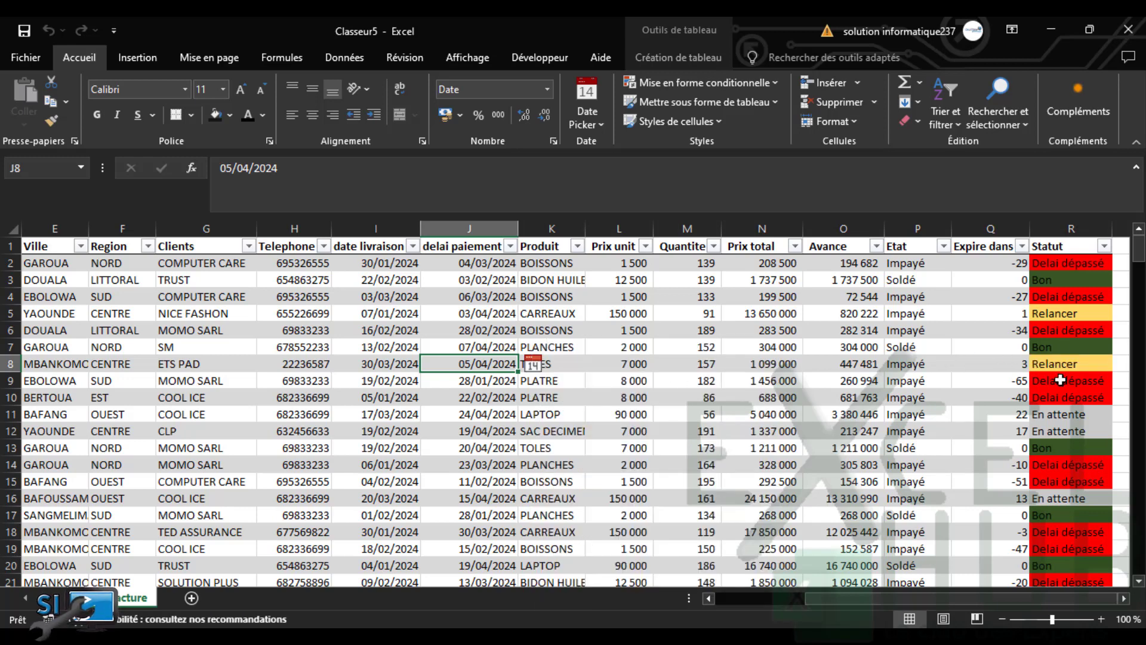
{"action": "left_click", "coordinate": [740, 418]}
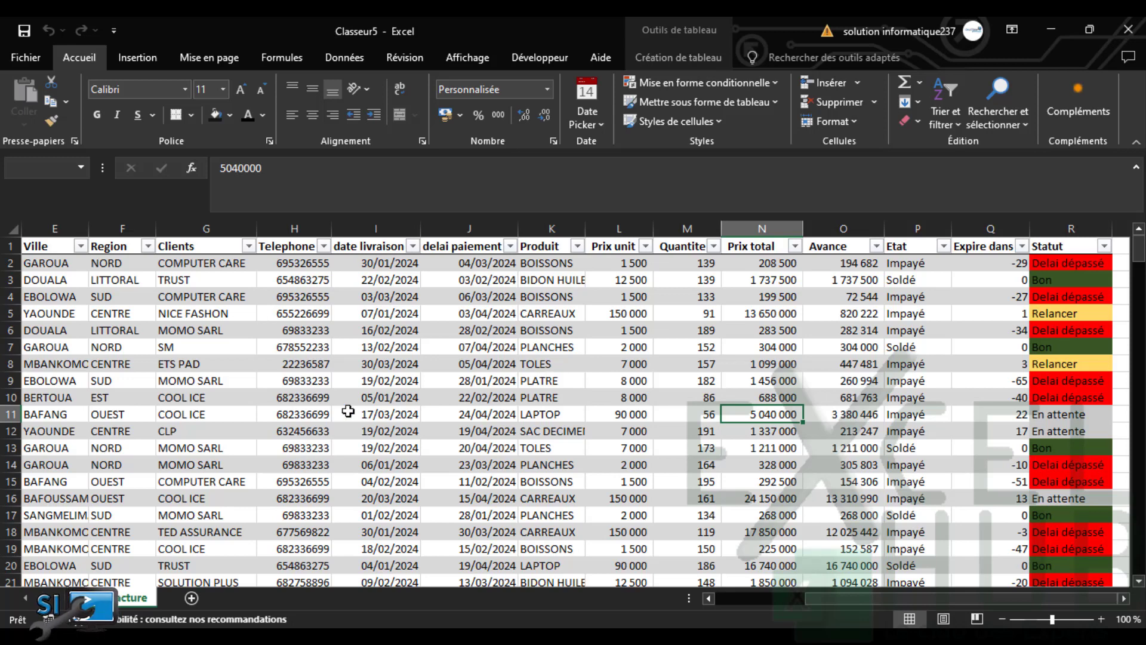
{"action": "left_click", "coordinate": [424, 411]}
{"action": "left_click", "coordinate": [574, 399]}
{"action": "left_click", "coordinate": [638, 345]}
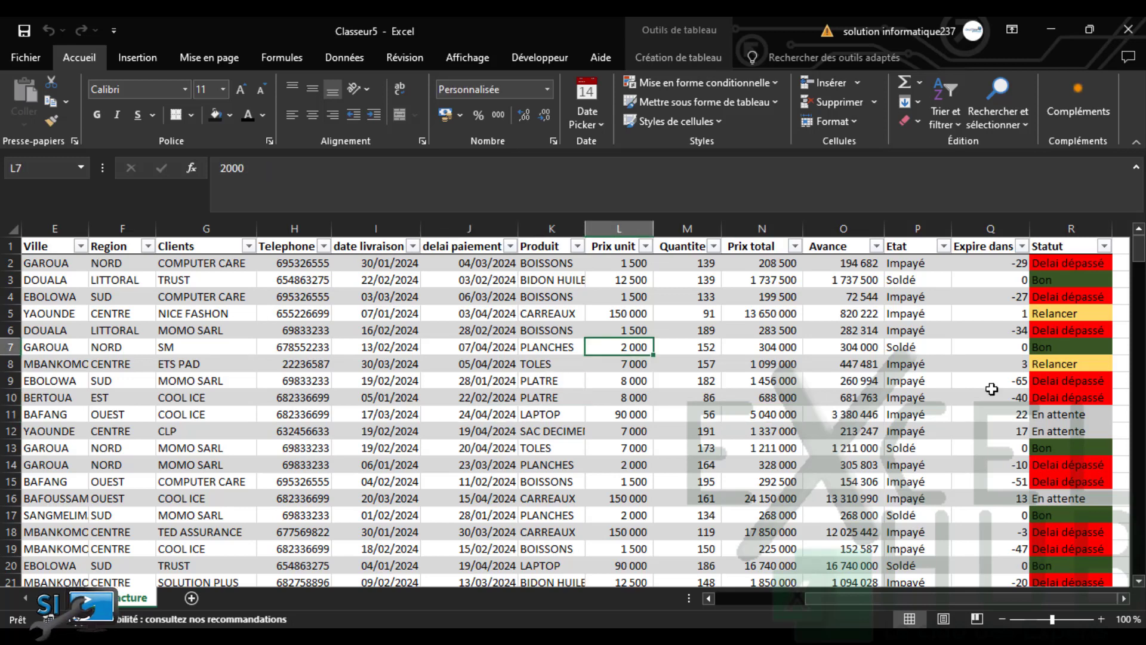
{"action": "mouse_move", "coordinate": [1139, 252]}
{"action": "left_mouse_down"}
{"action": "mouse_move", "coordinate": [1138, 351]}
{"action": "mouse_move", "coordinate": [1139, 232]}
{"action": "left_mouse_up"}
Add a new worksheet named "synthese" and return to the Facture data table
{"action": "left_click", "coordinate": [191, 599]}
{"action": "double_click", "coordinate": [183, 598]}
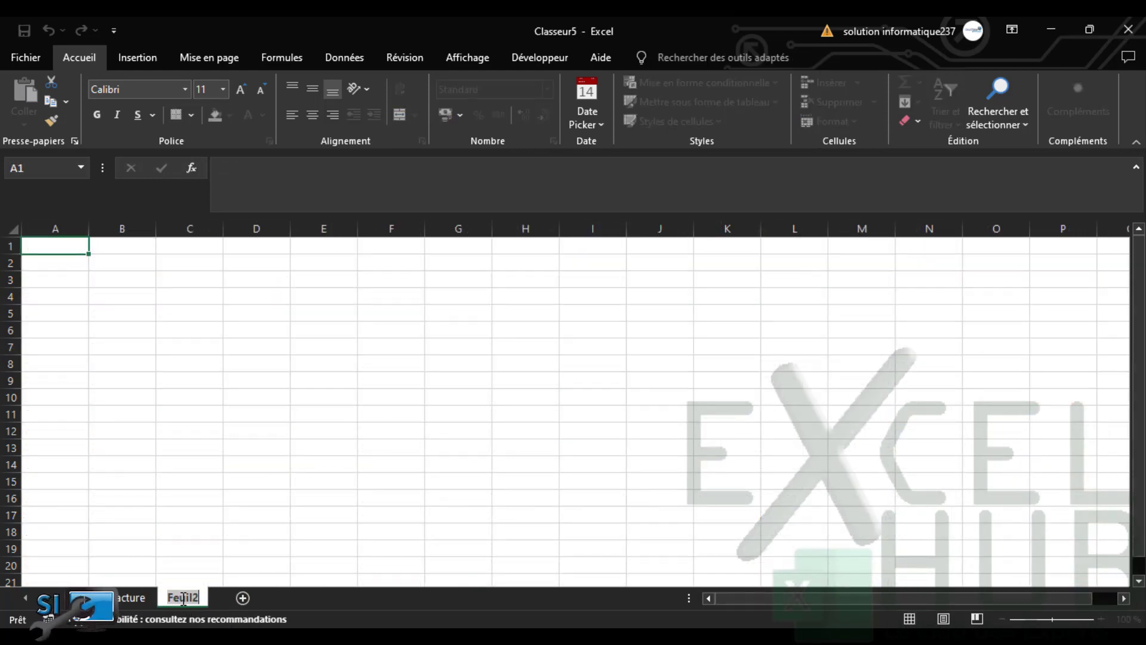
{"action": "type", "text": "sy"}
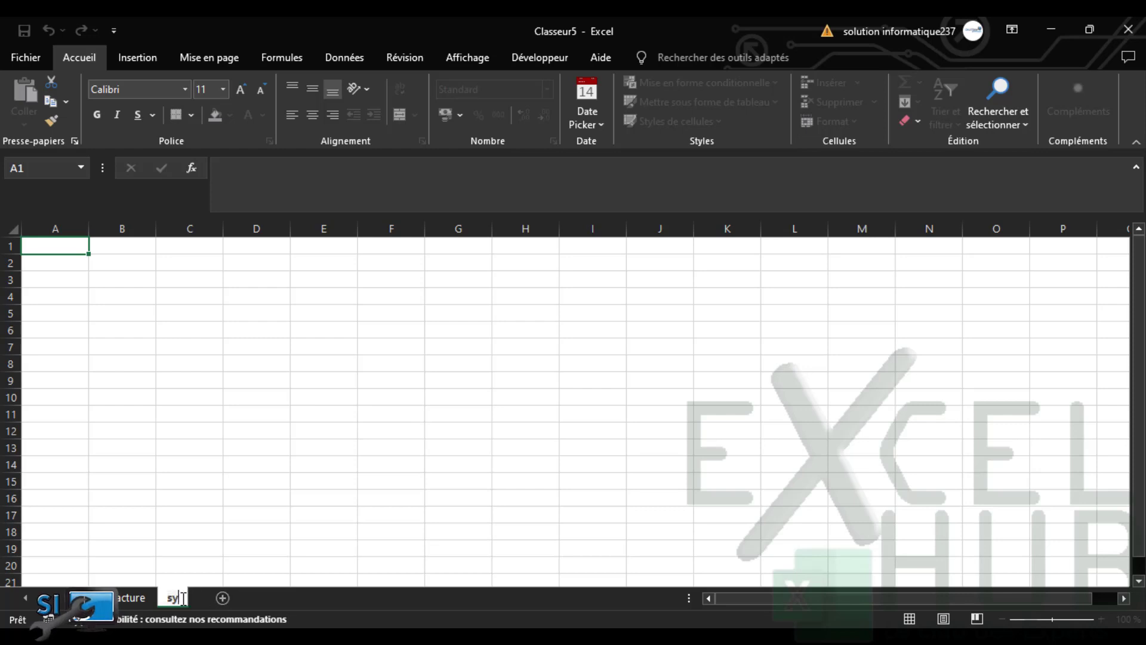
{"action": "type", "text": "nth"}
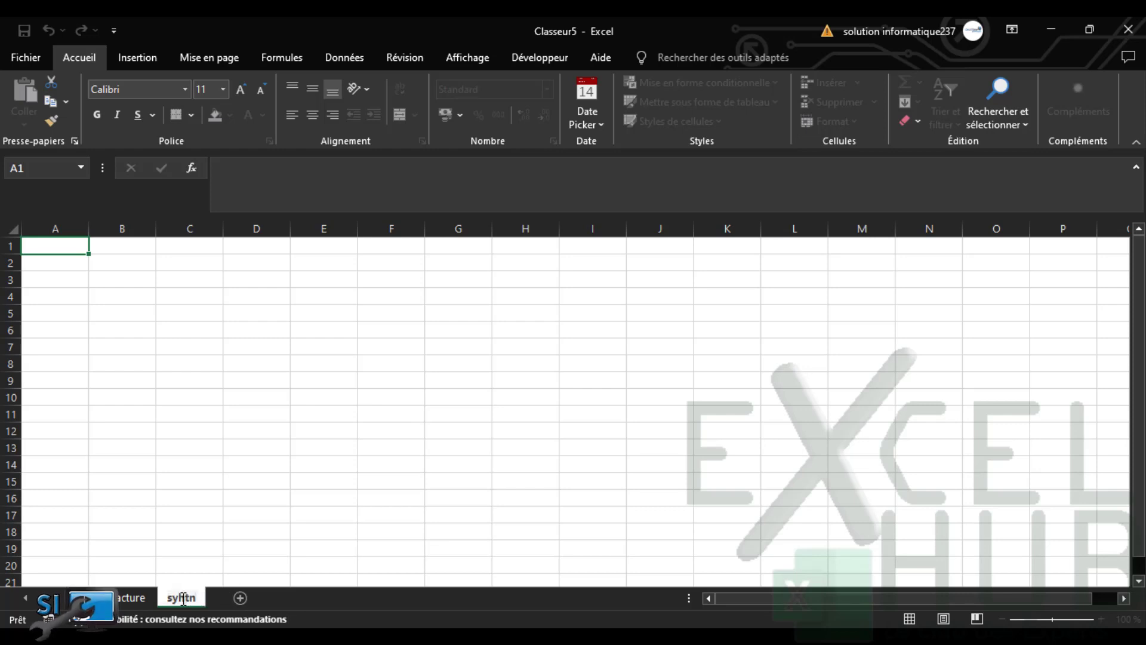
{"action": "key", "text": "BackSpace"}
{"action": "key", "text": "BackSpace"}
{"action": "key", "text": "BackSpace"}
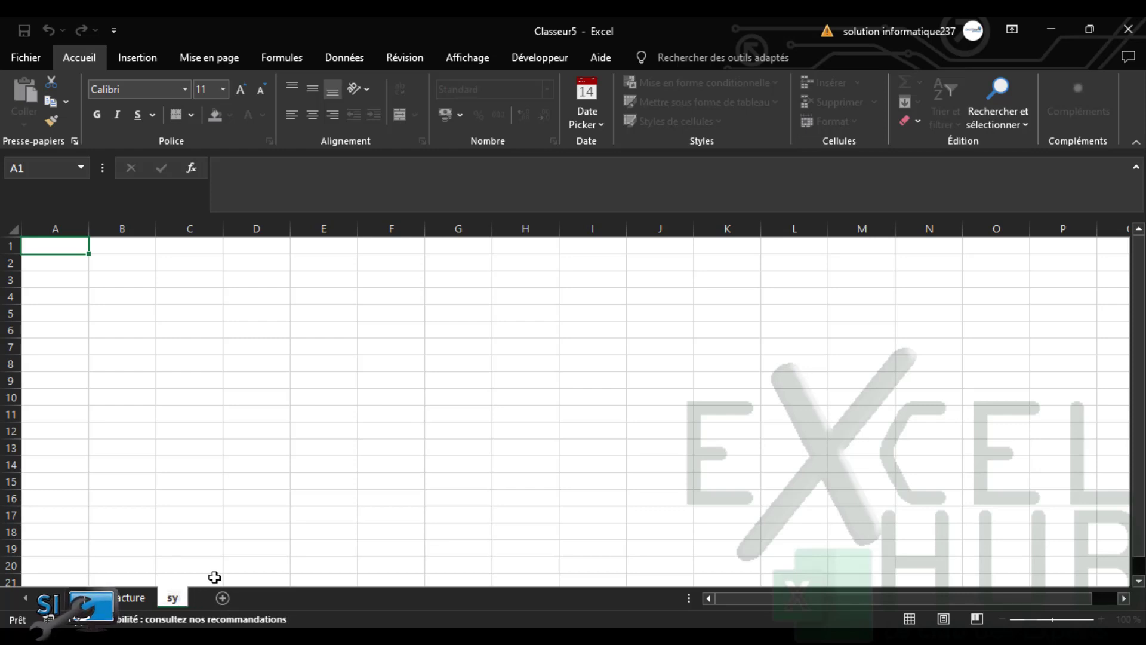
{"action": "type", "text": "nthese"}
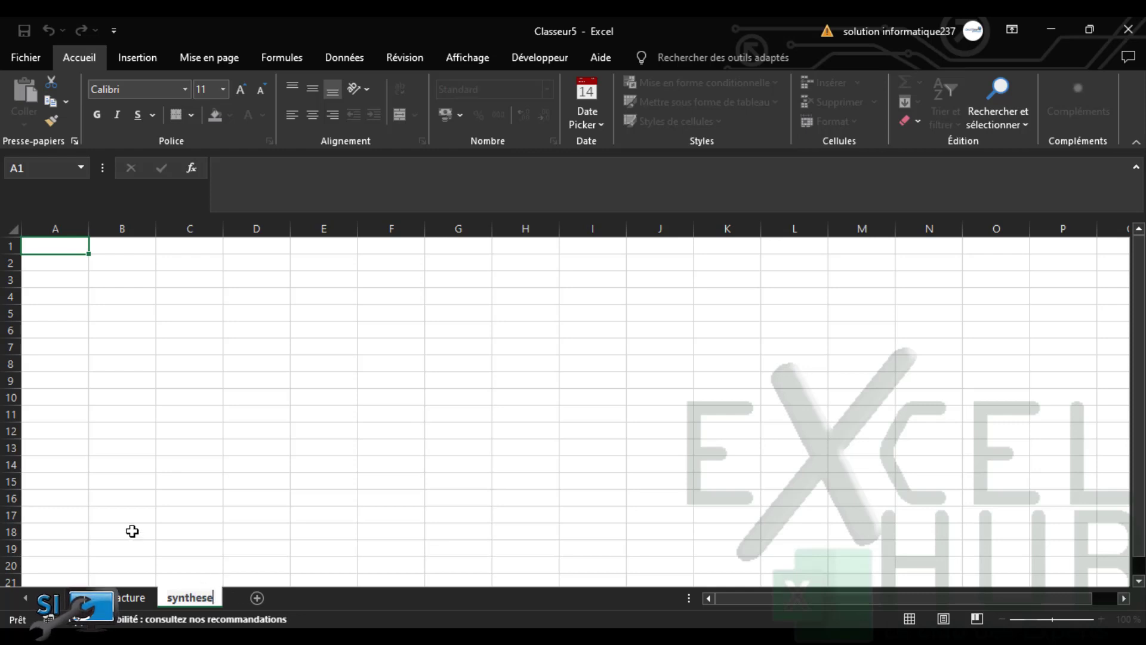
{"action": "left_click", "coordinate": [132, 531]}
{"action": "left_click", "coordinate": [121, 600]}
{"action": "left_click", "coordinate": [285, 344]}
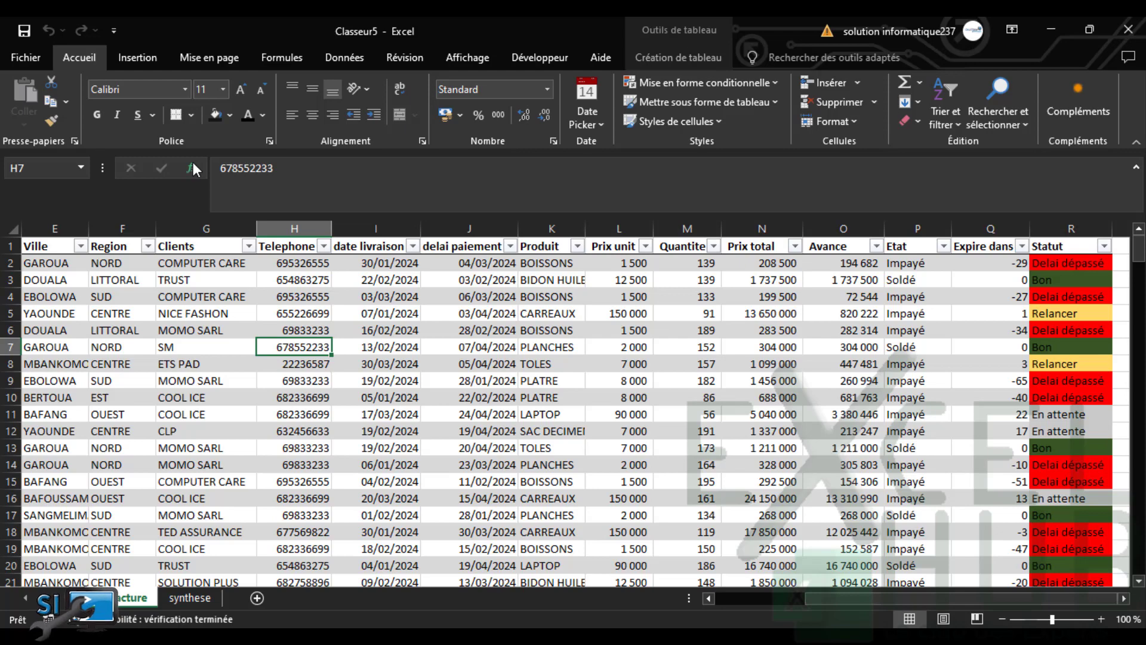
Insert a pivot table from the bd_fact table at cell B1 of the synthese sheet
{"action": "left_click", "coordinate": [130, 56]}
{"action": "left_click", "coordinate": [45, 120]}
{"action": "left_click", "coordinate": [87, 143]}
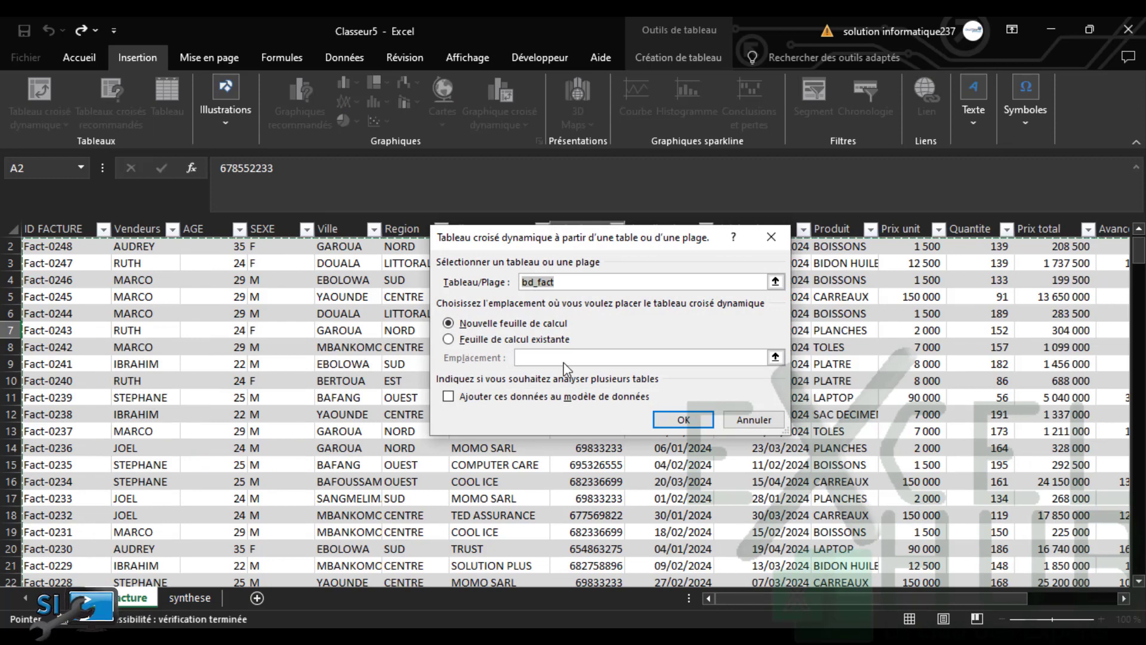
{"action": "left_click", "coordinate": [481, 339]}
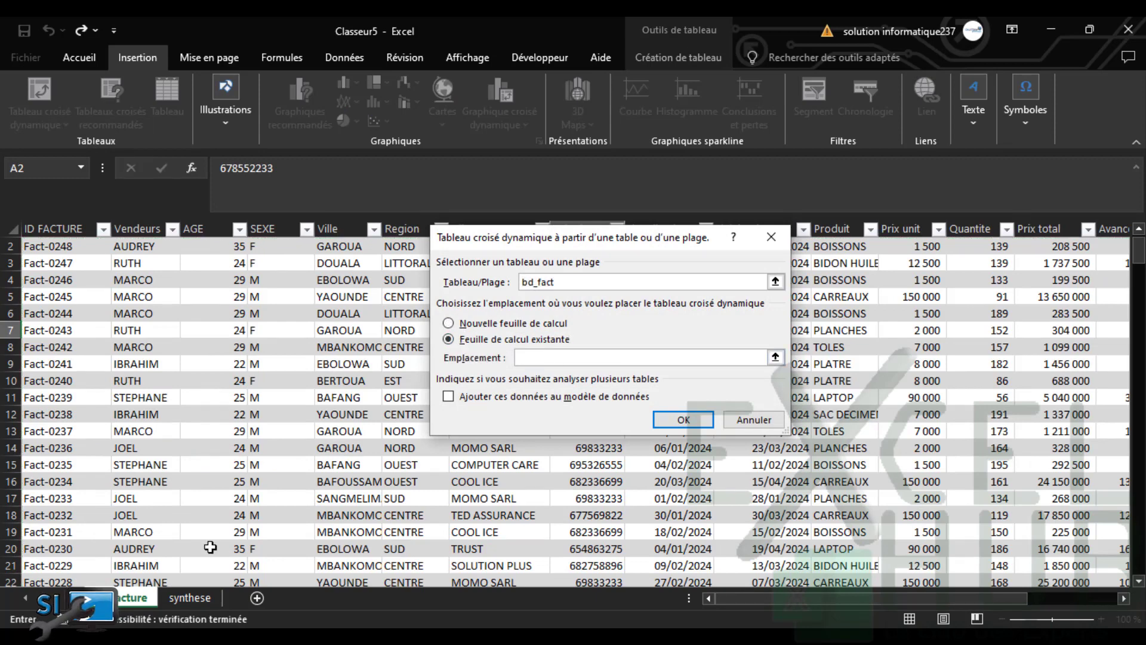
{"action": "left_click", "coordinate": [190, 597]}
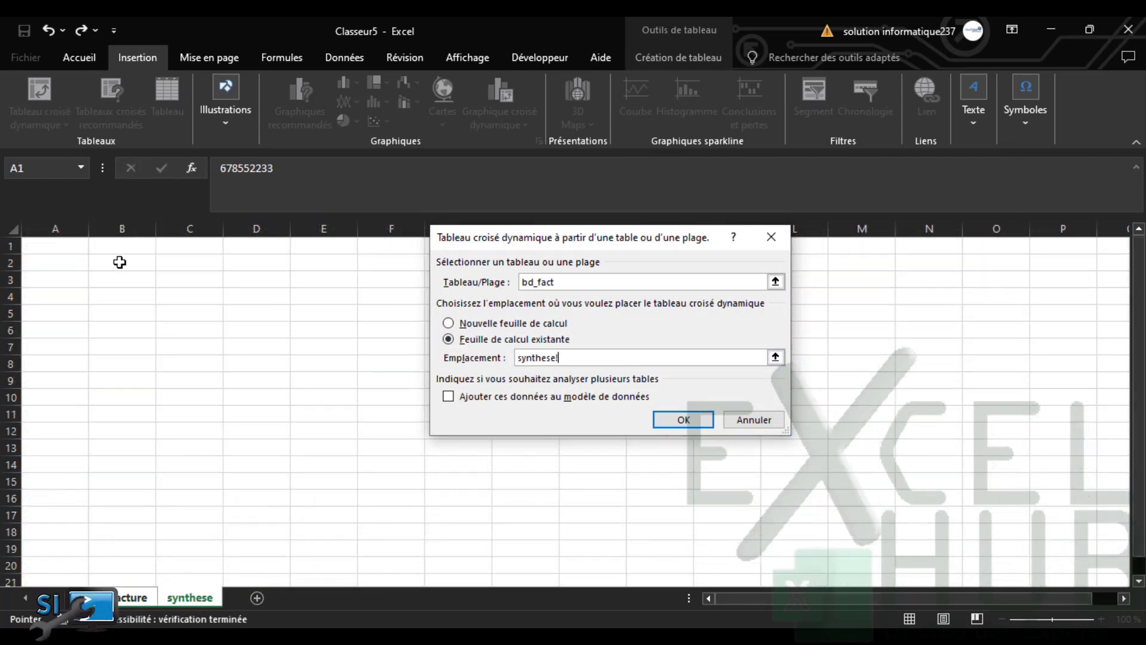
{"action": "left_click", "coordinate": [131, 245]}
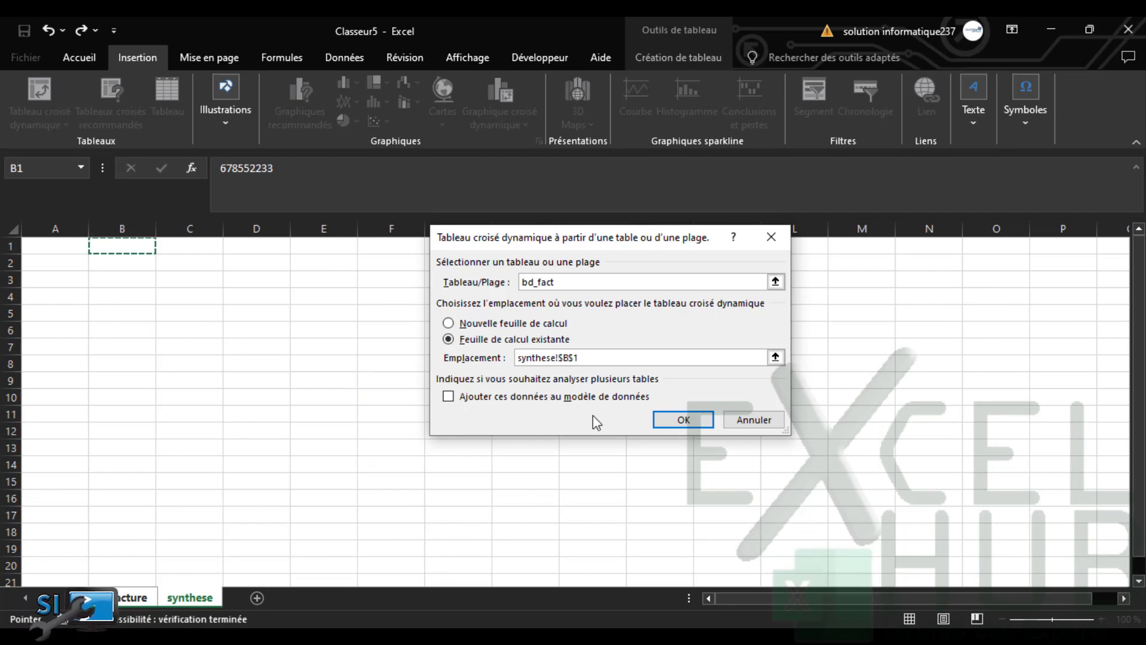
{"action": "left_click", "coordinate": [680, 420]}
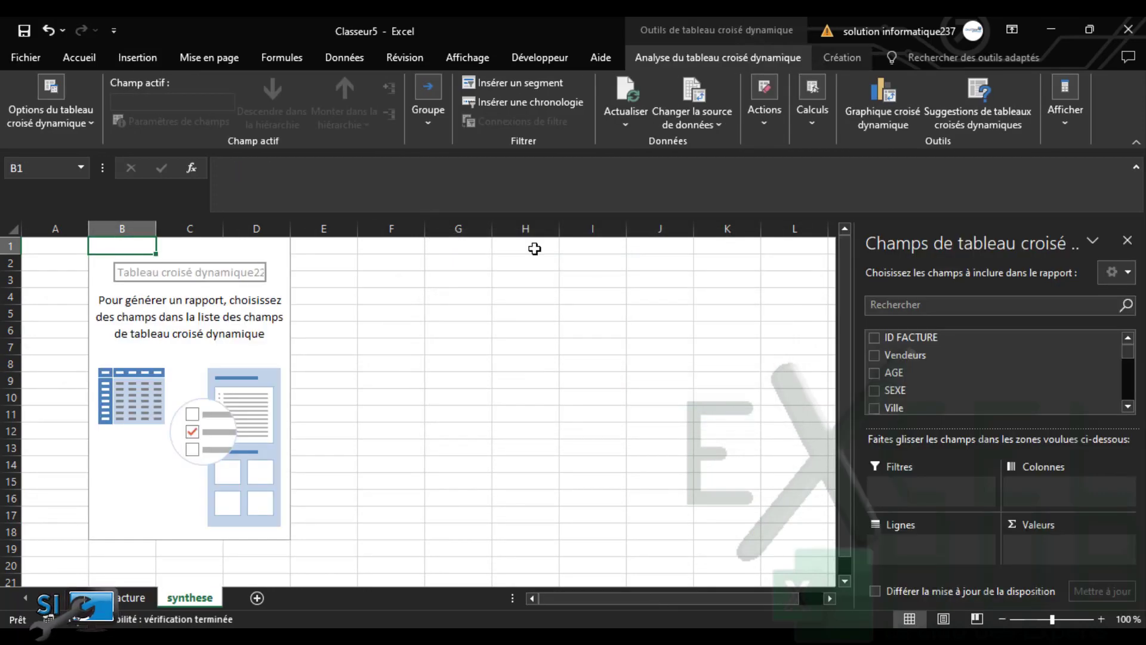
Count ID FACTURE (248) in the synthese pivot, rename its header NB FACTURE TOTAL, and select B1:B2
{"action": "left_click", "coordinate": [876, 338]}
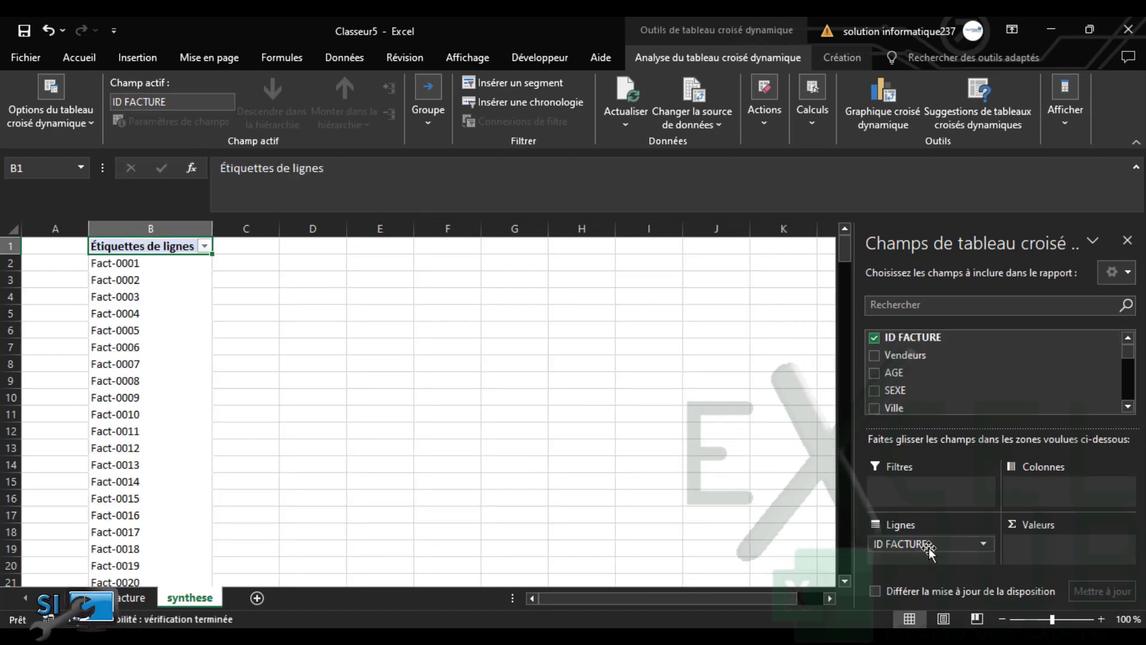
{"action": "left_click_drag", "start_coordinate": [929, 548], "coordinate": [1063, 546]}
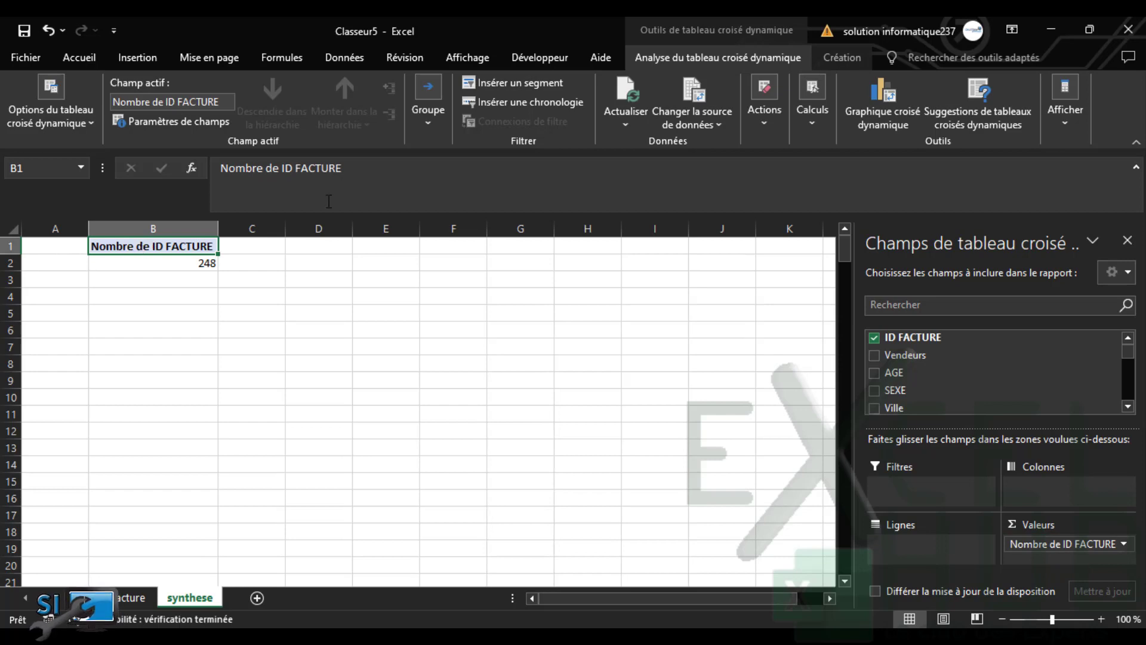
{"action": "triple_click", "coordinate": [360, 172]}
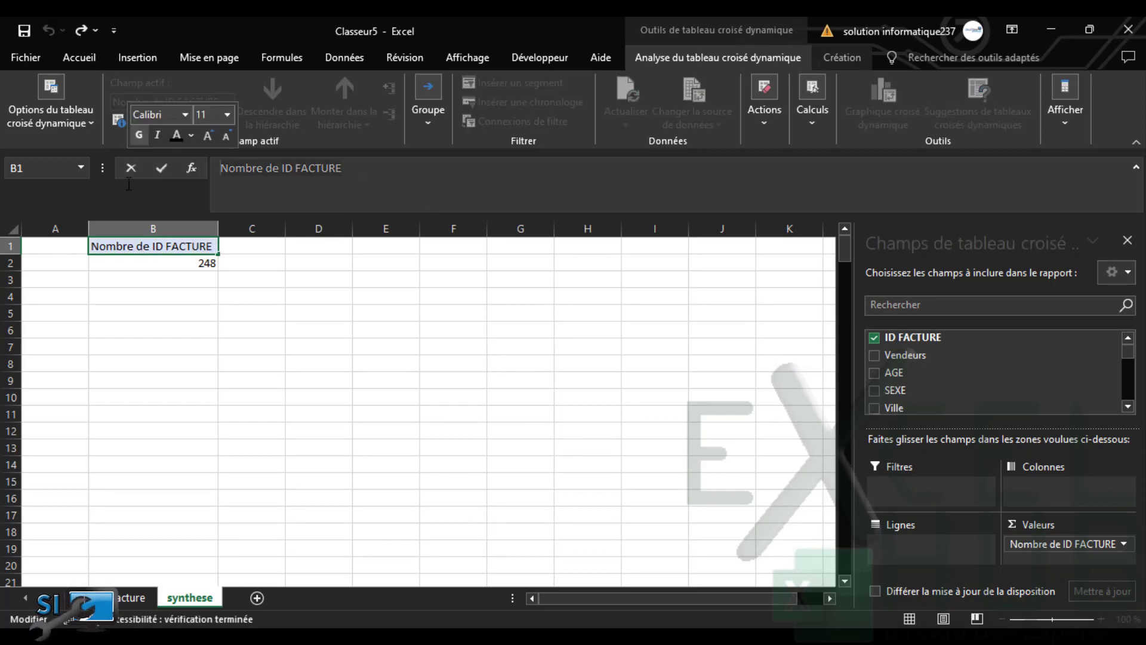
{"action": "type", "text": "NB FACTURE TOTAL"}
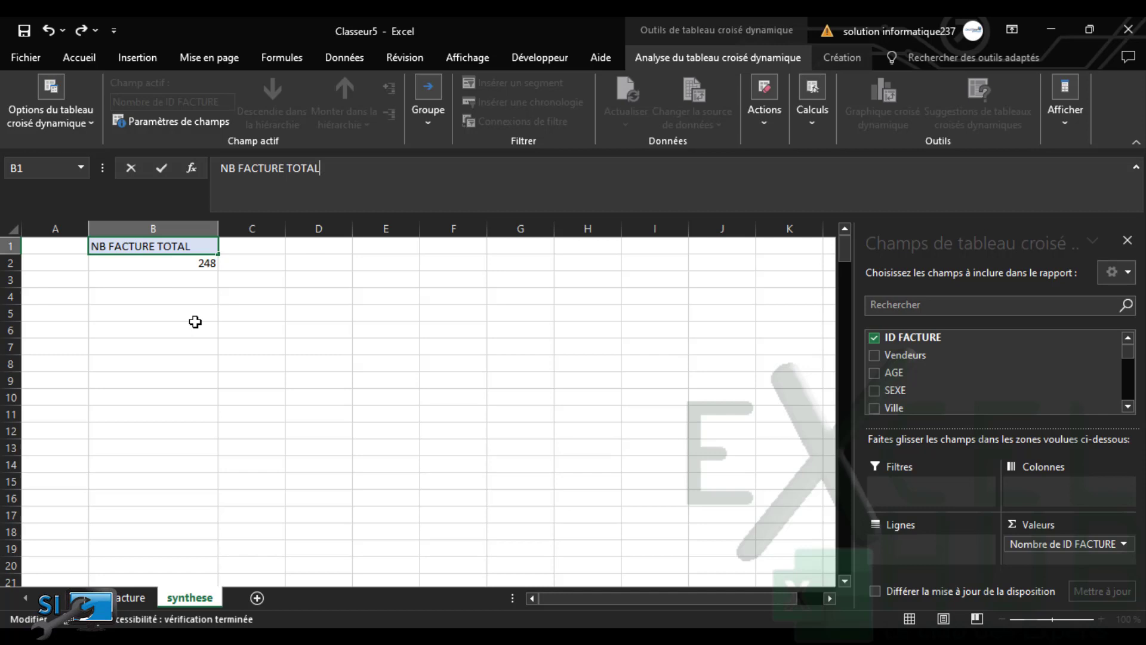
{"action": "left_click", "coordinate": [196, 322]}
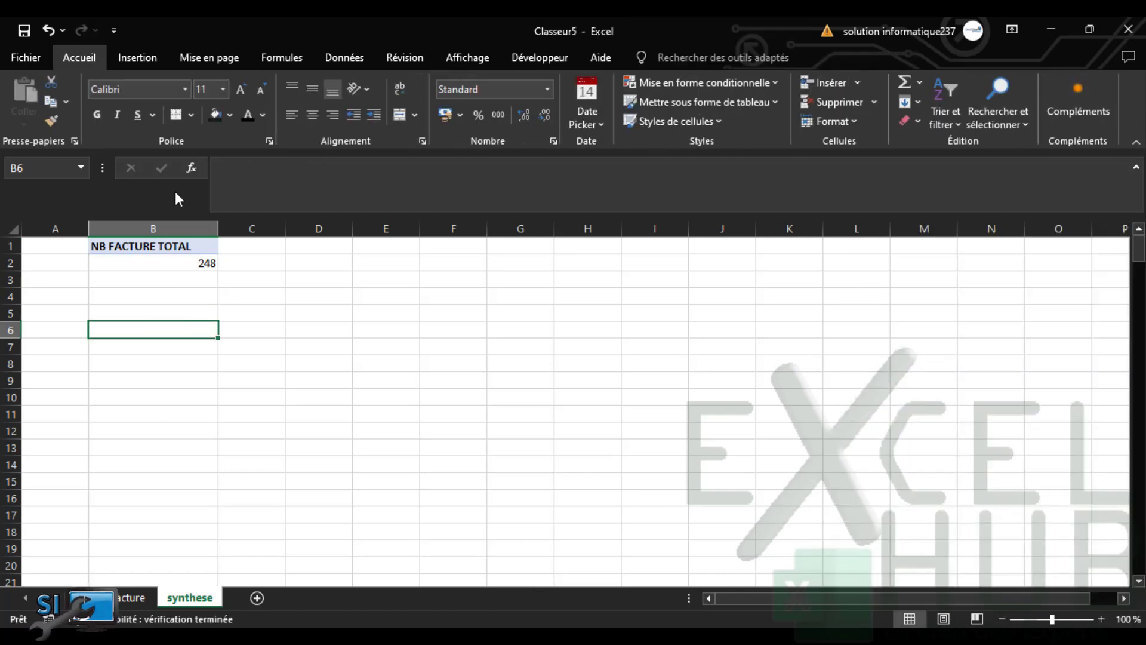
{"action": "left_click", "coordinate": [180, 248]}
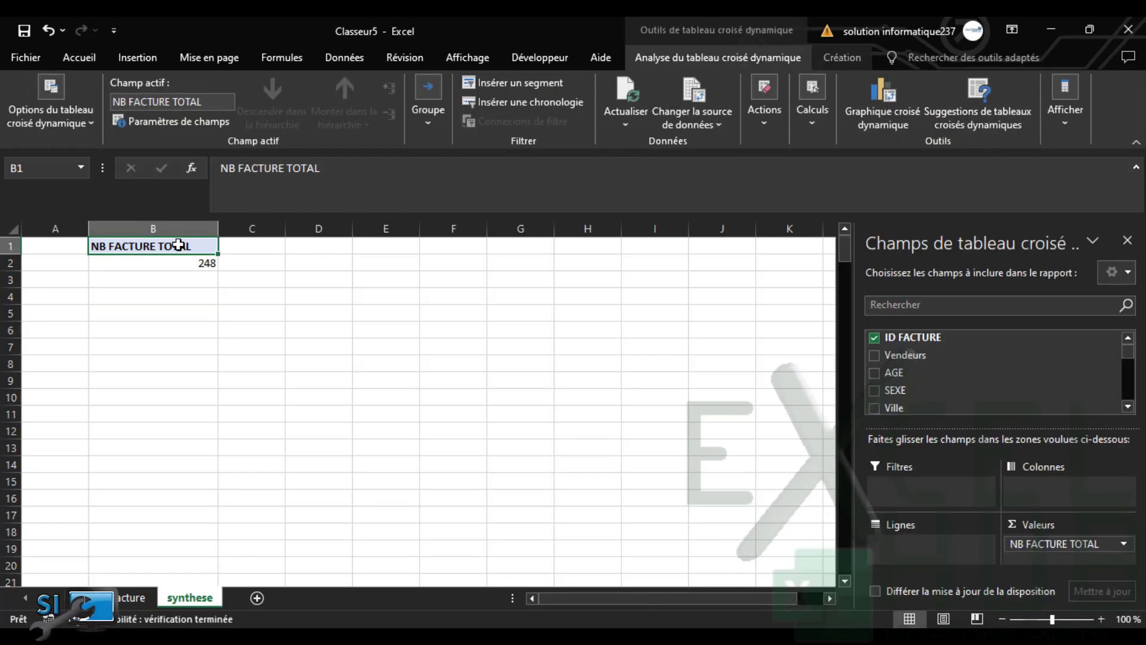
{"action": "left_click_drag", "start_coordinate": [178, 246], "coordinate": [179, 262]}
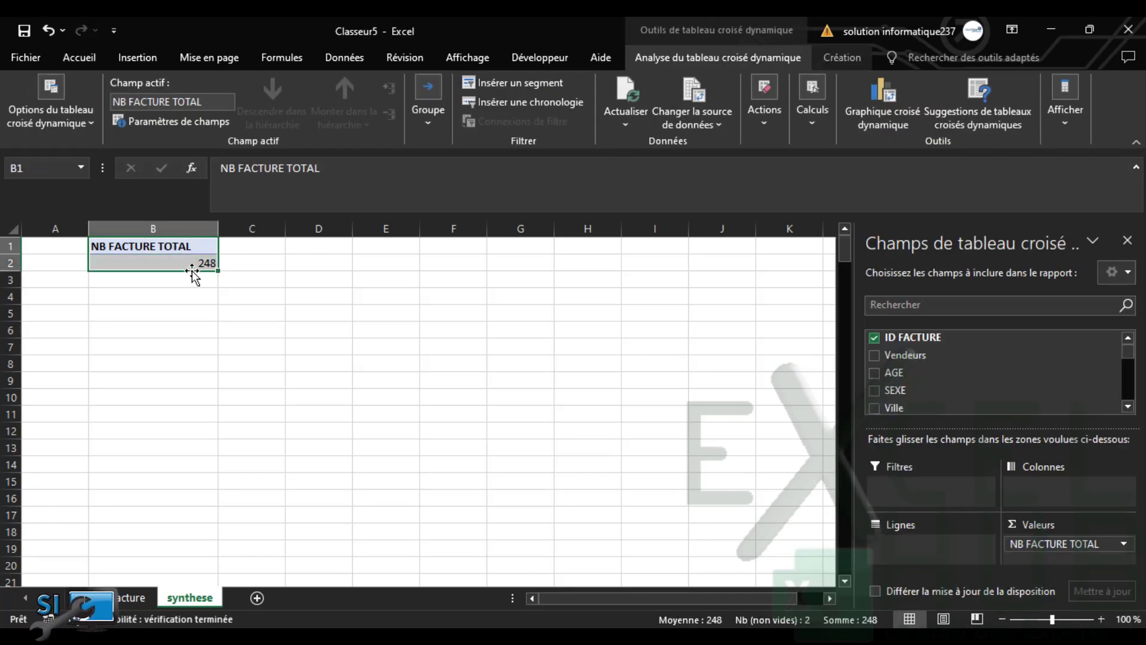
Paste a copy of the B1:B2 invoice-count pivot at B4
{"action": "key", "text": "ctrl+c"}
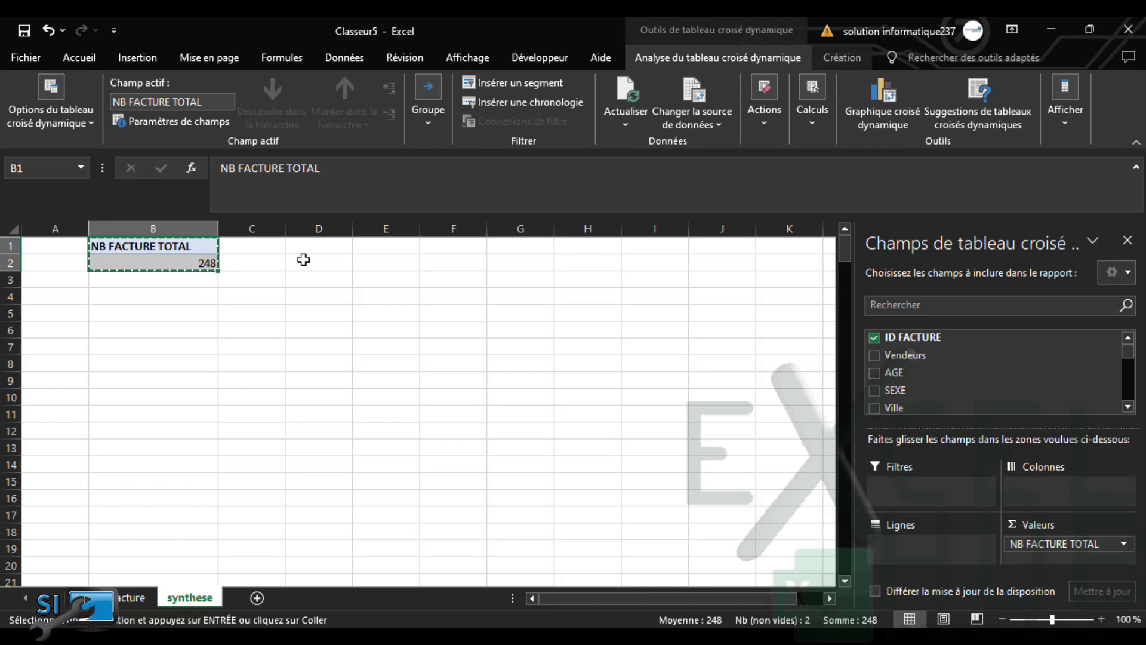
{"action": "left_click", "coordinate": [369, 245]}
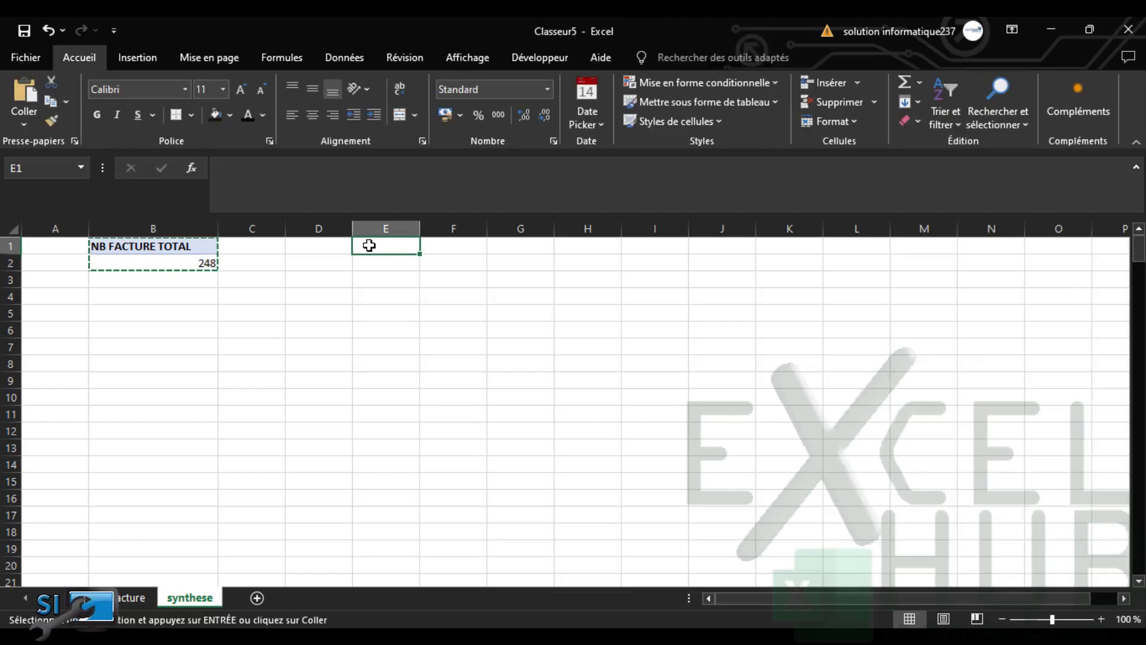
{"action": "left_click", "coordinate": [112, 297]}
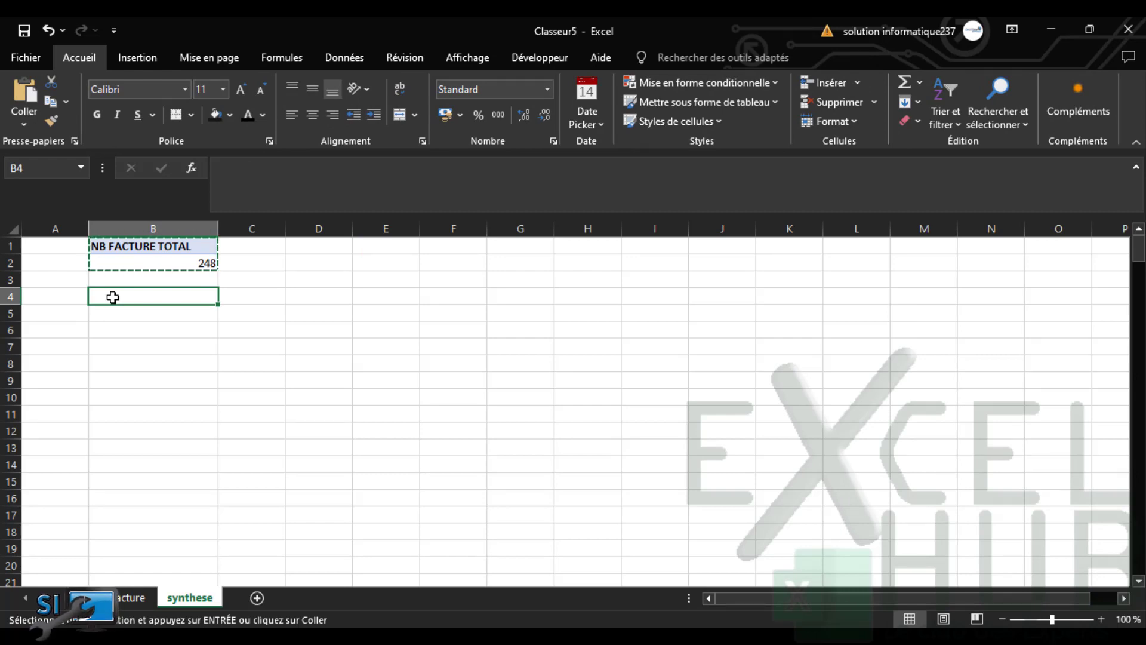
{"action": "key", "text": "ctrl+v"}
{"action": "key", "text": "Escape"}
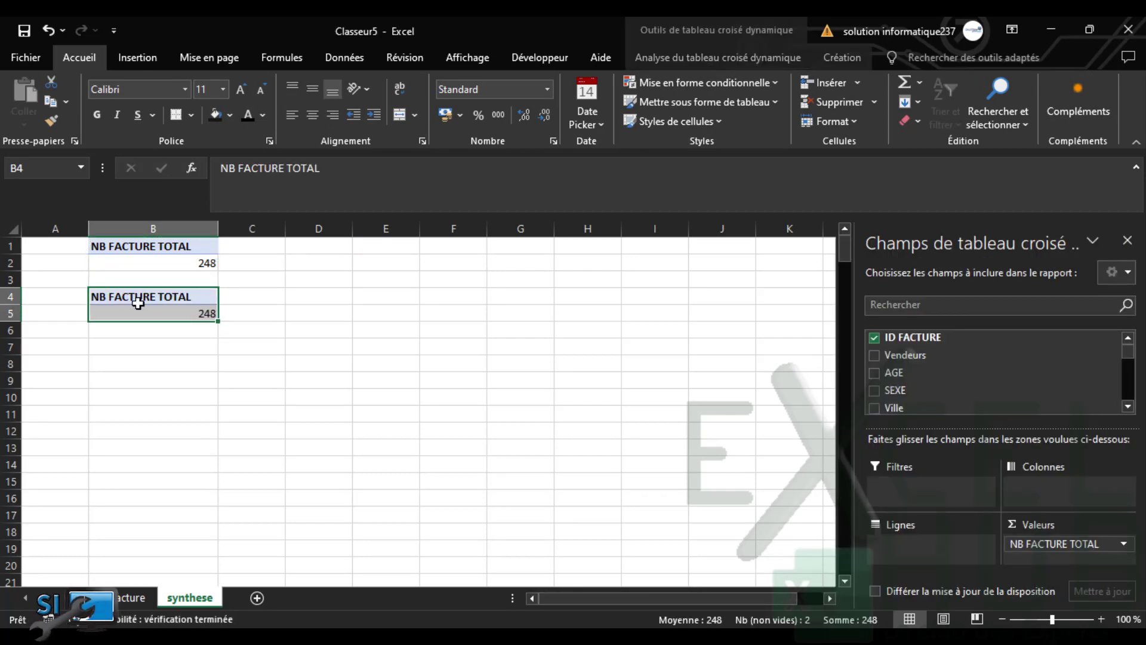
Make the copy sum Prix total (816350500) and move it up to D1
{"action": "left_click", "coordinate": [873, 338]}
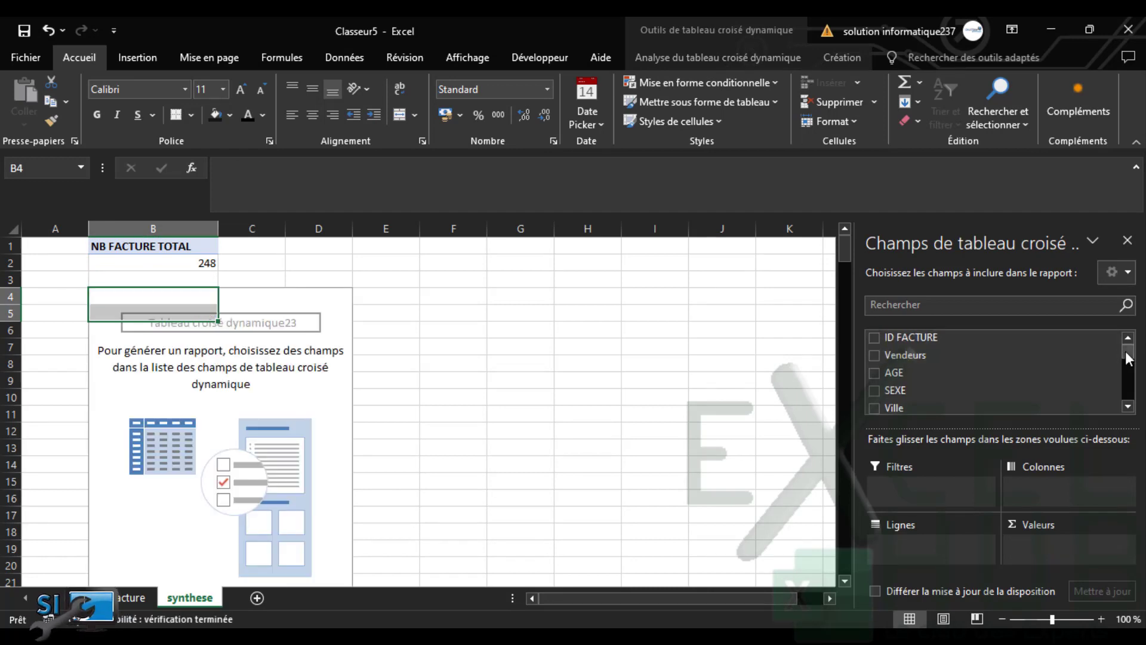
{"action": "left_click_drag", "start_coordinate": [1128, 357], "coordinate": [1130, 386]}
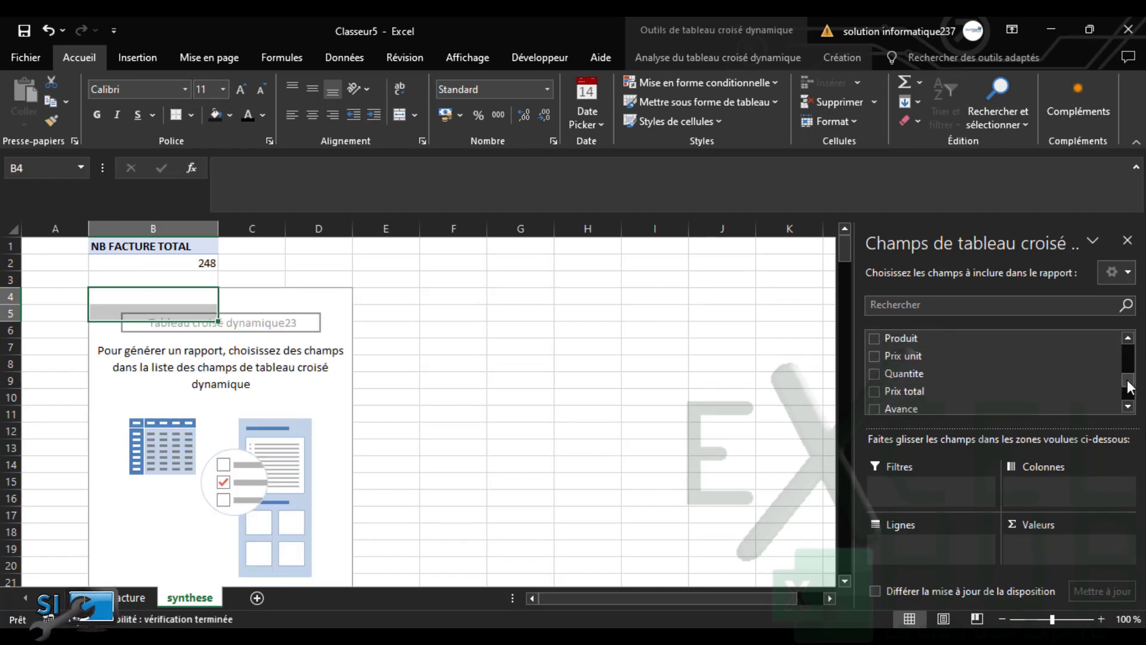
{"action": "left_click", "coordinate": [874, 391]}
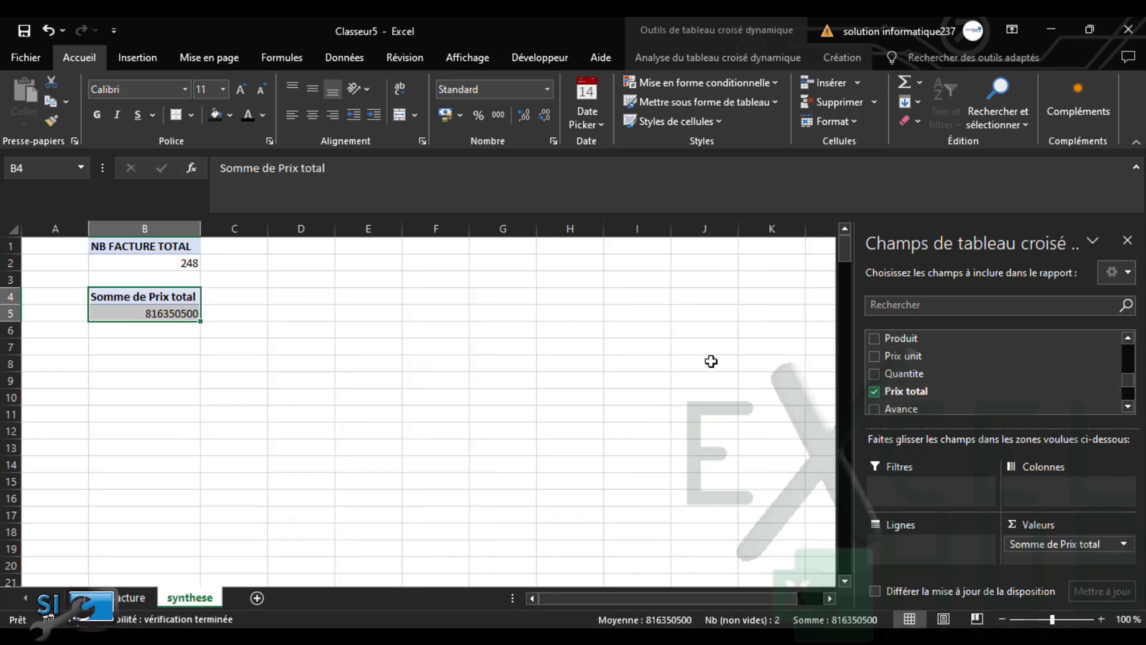
{"action": "left_click", "coordinate": [217, 359]}
{"action": "left_click", "coordinate": [140, 311]}
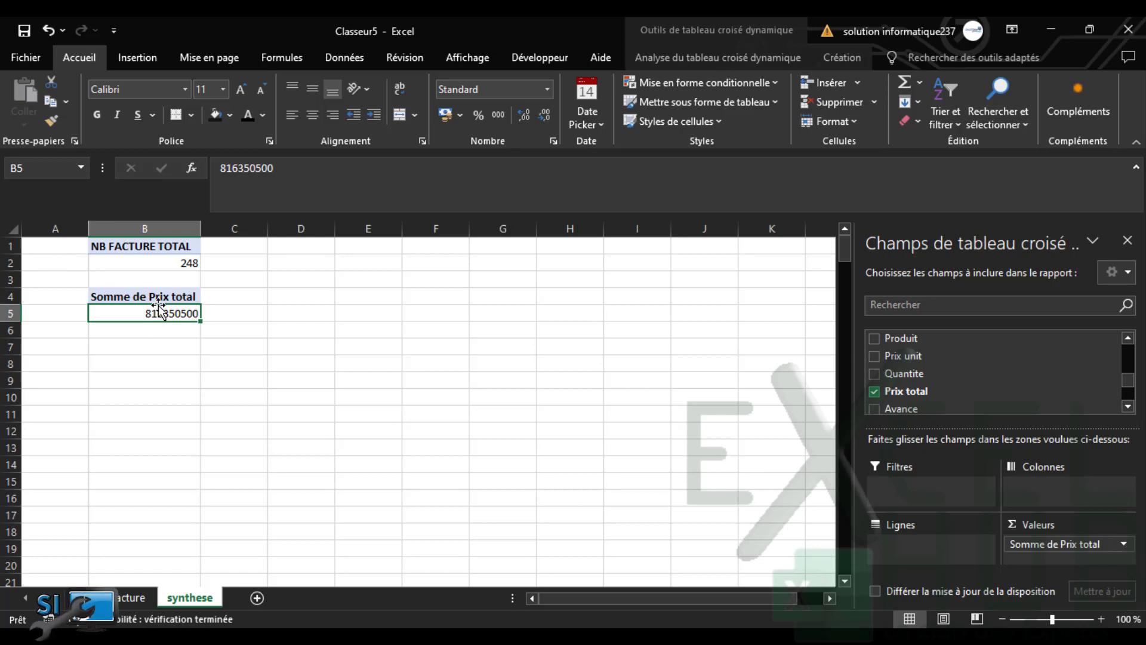
{"action": "left_click", "coordinate": [150, 302]}
{"action": "left_click_drag", "start_coordinate": [150, 305], "coordinate": [316, 266]}
{"action": "left_click", "coordinate": [284, 332]}
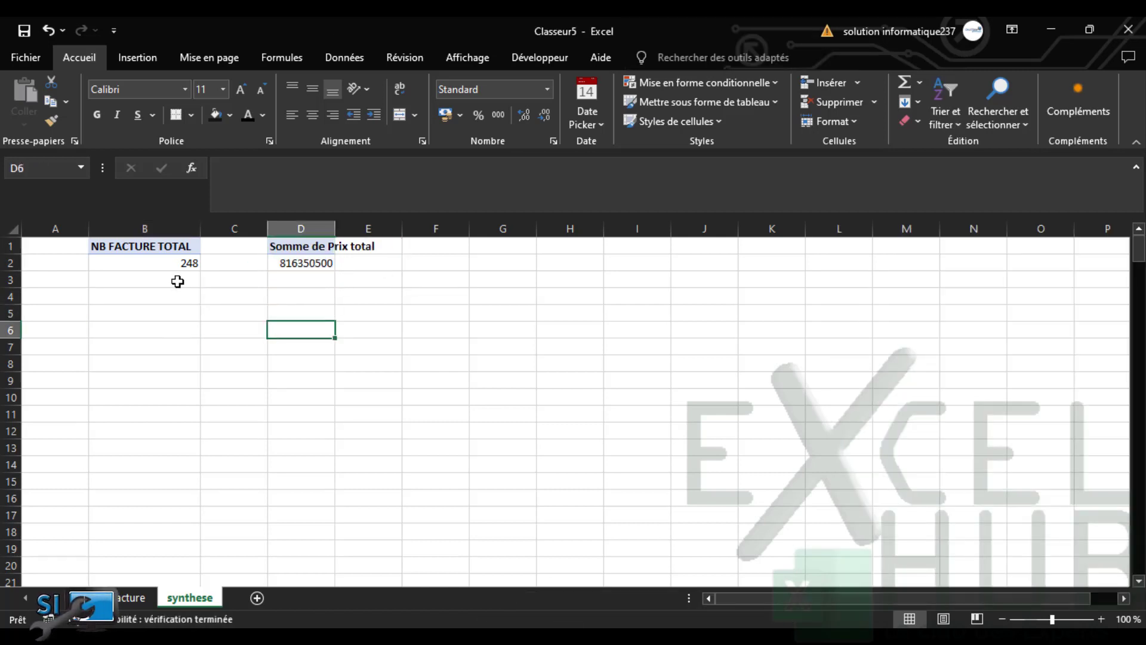
Paste another copy of the invoice-count pivot at B4 and autofit column D to its header
{"action": "left_click_drag", "start_coordinate": [139, 247], "coordinate": [136, 258]}
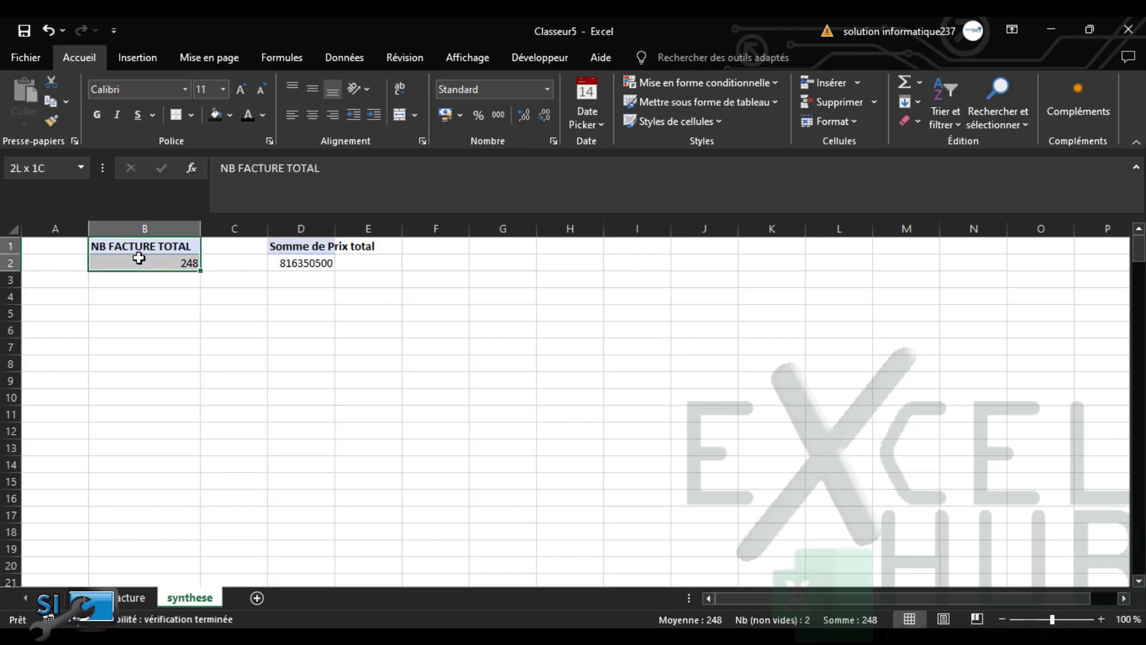
{"action": "key", "text": "ctrl+c"}
{"action": "left_click", "coordinate": [125, 294]}
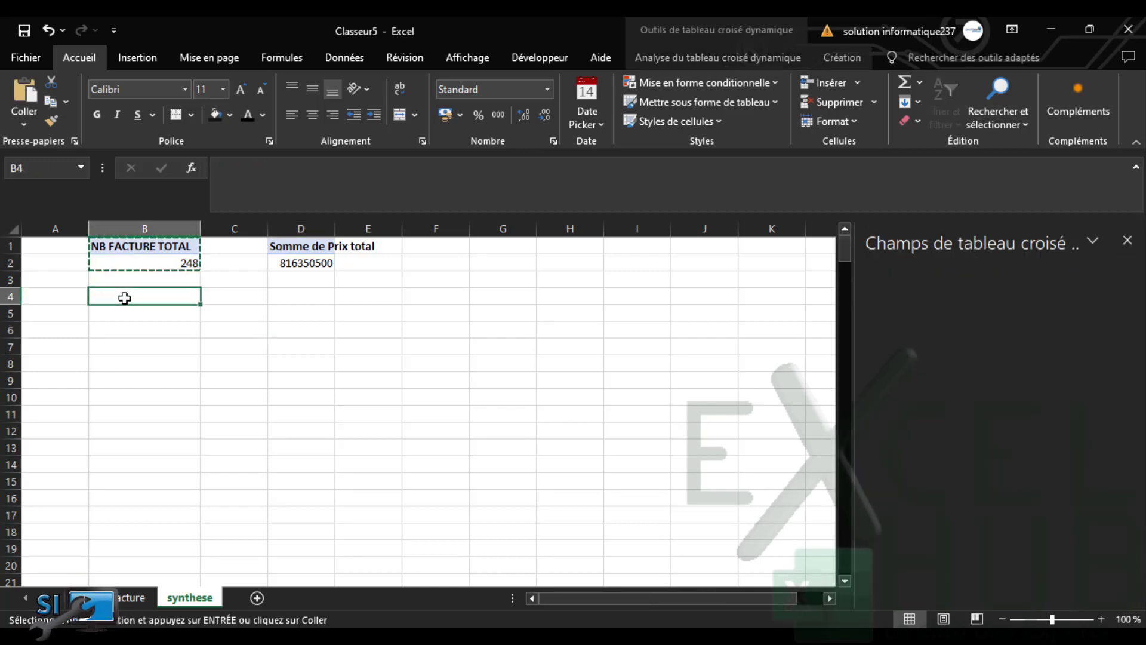
{"action": "key", "text": "ctrl+v"}
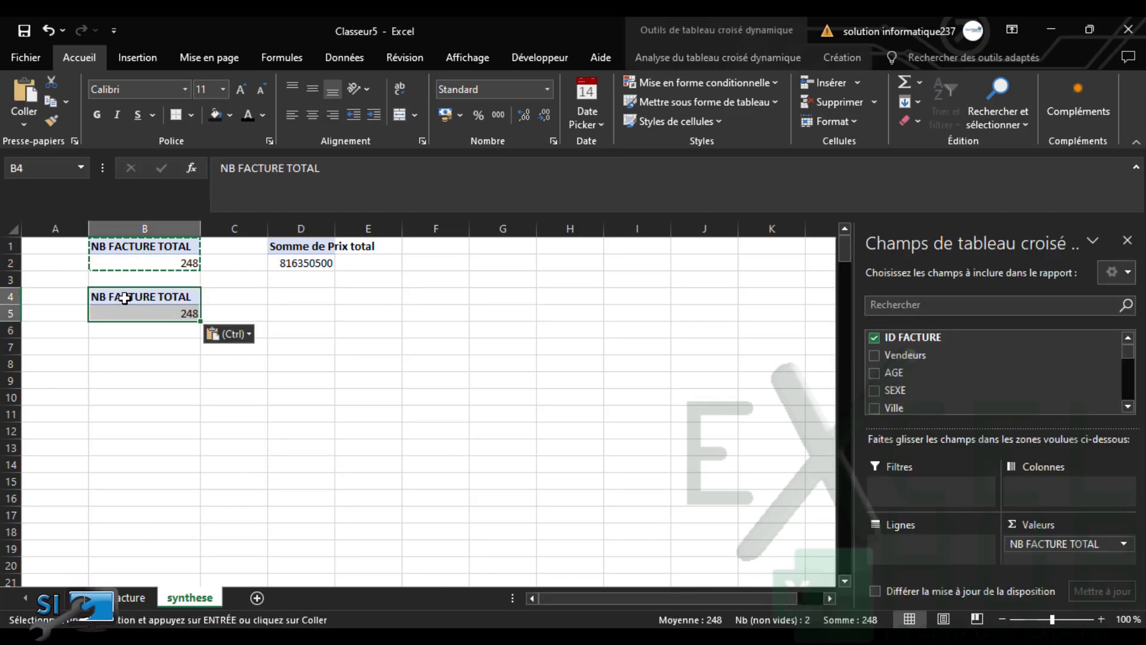
{"action": "key", "text": "Escape"}
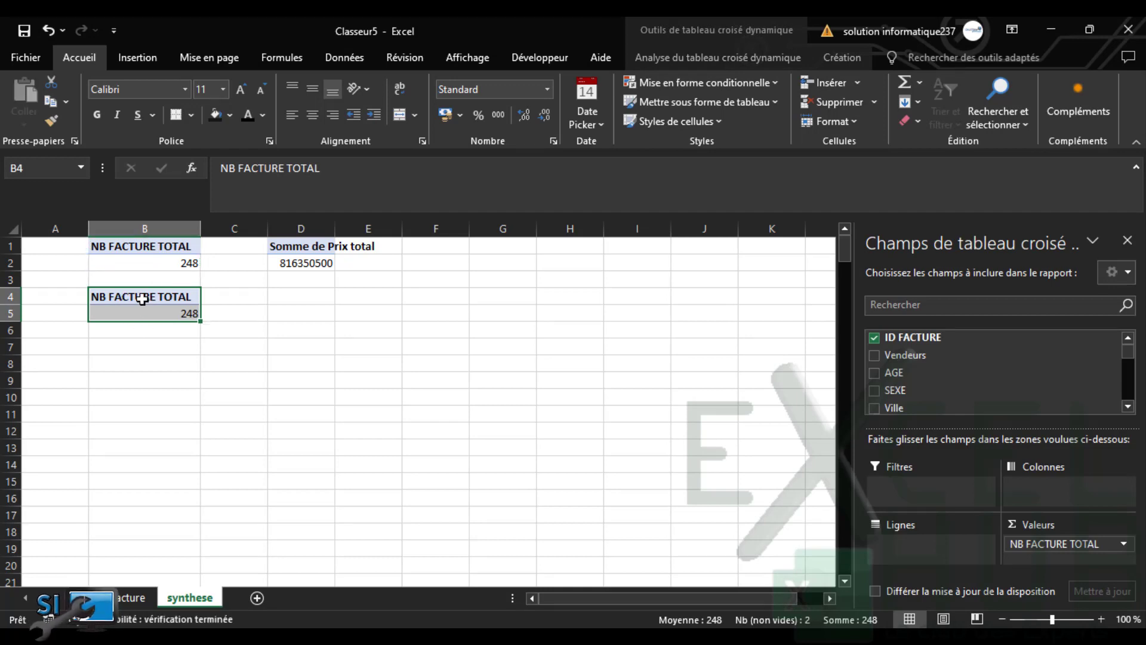
{"action": "double_click", "coordinate": [335, 228]}
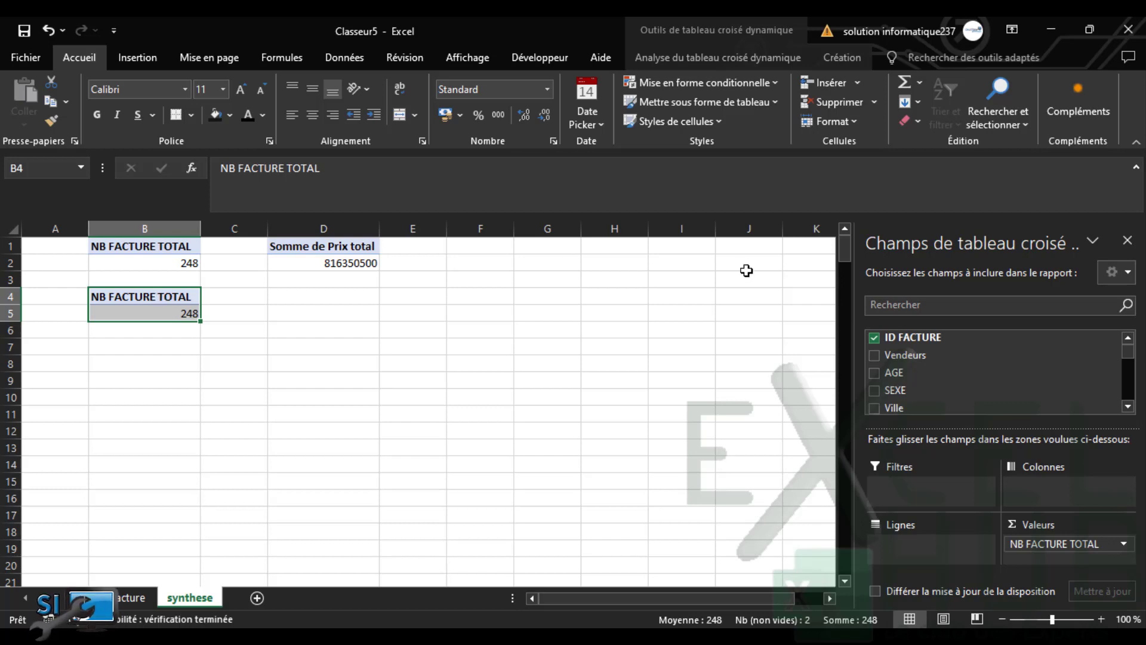
Turn the copy into an invoice count by Etat: Impayé 225, Soldé 23
{"action": "left_click", "coordinate": [875, 337]}
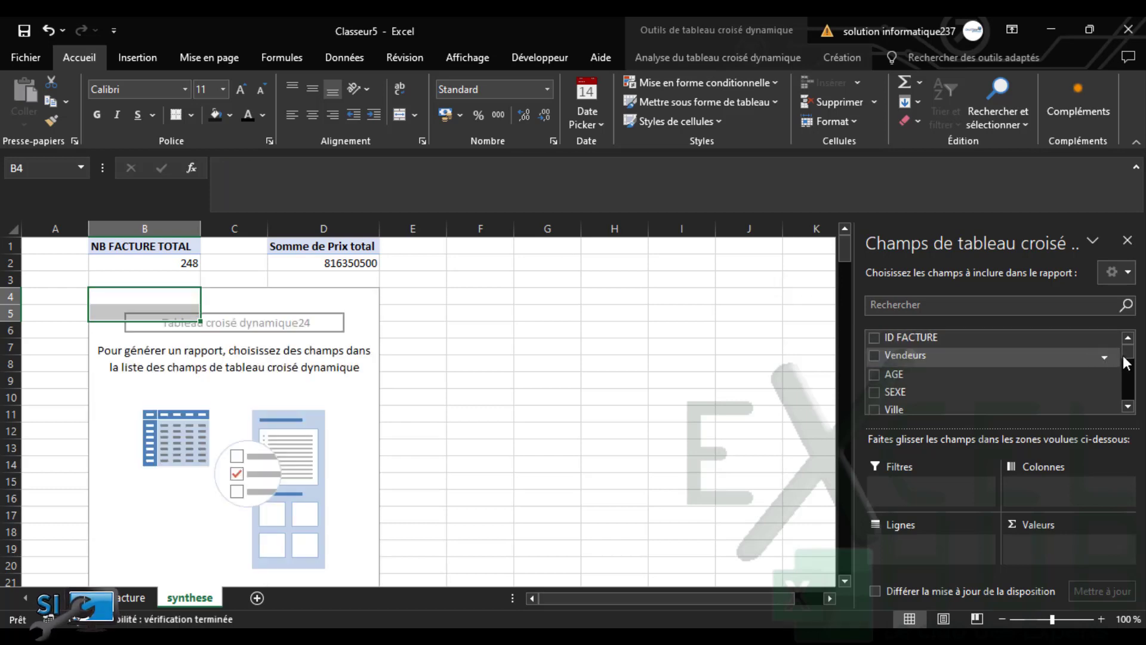
{"action": "scroll", "coordinate": [1126, 361], "scroll_direction": "down", "scroll_amount": 1}
{"action": "left_click_drag", "start_coordinate": [1126, 370], "coordinate": [1125, 397]}
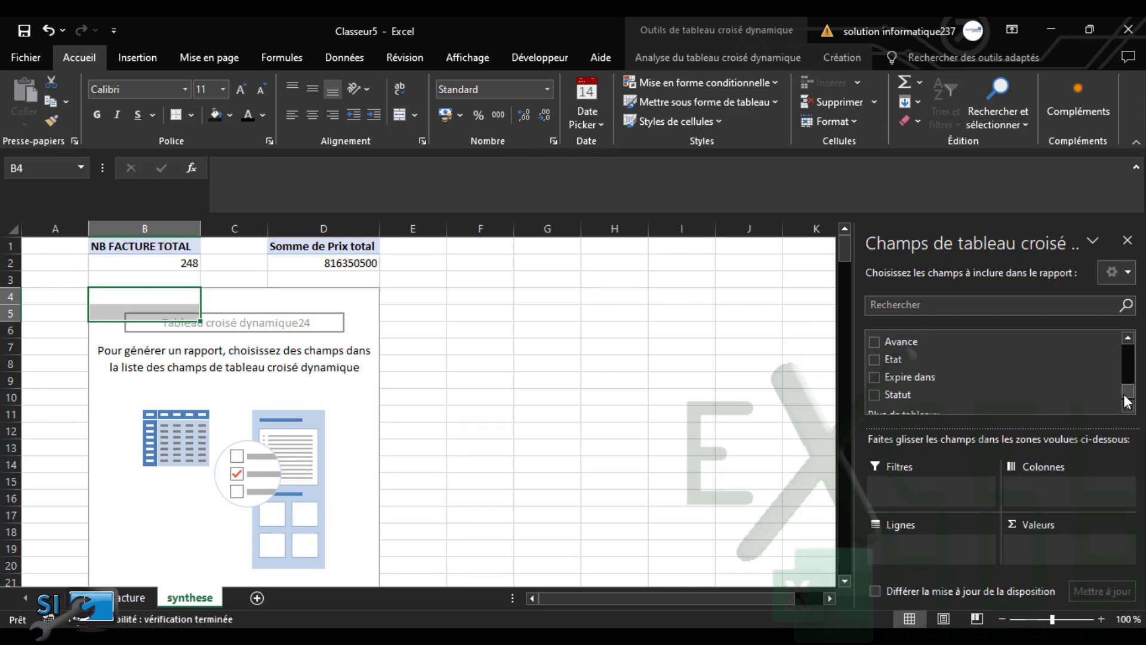
{"action": "left_click", "coordinate": [874, 360]}
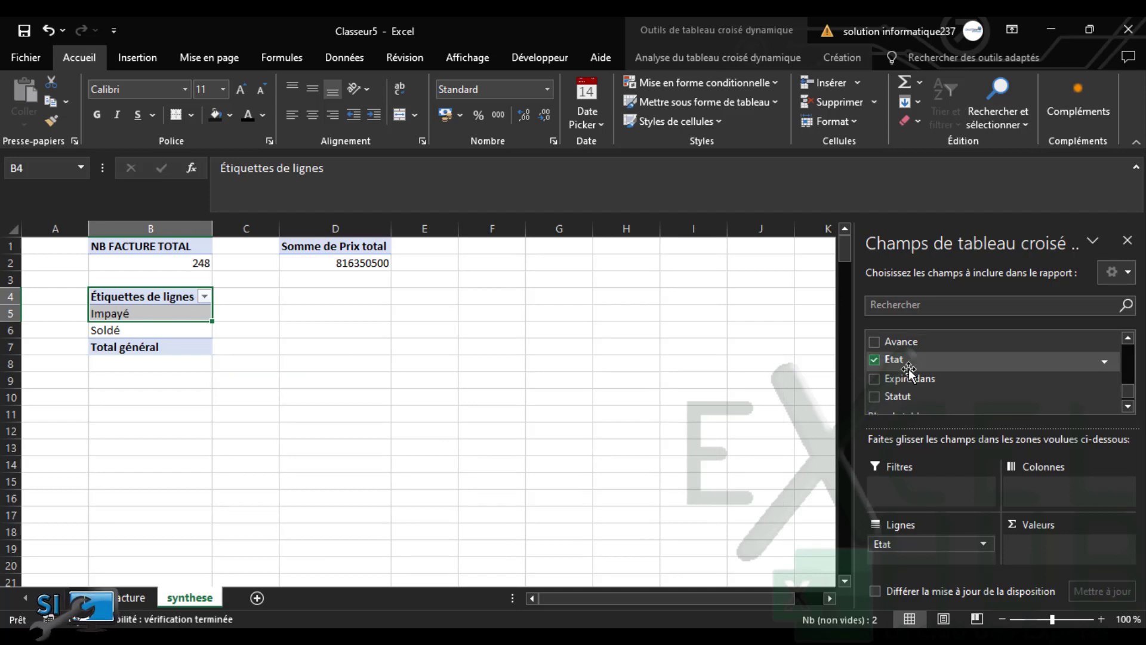
{"action": "left_click_drag", "start_coordinate": [1128, 392], "coordinate": [1119, 337]}
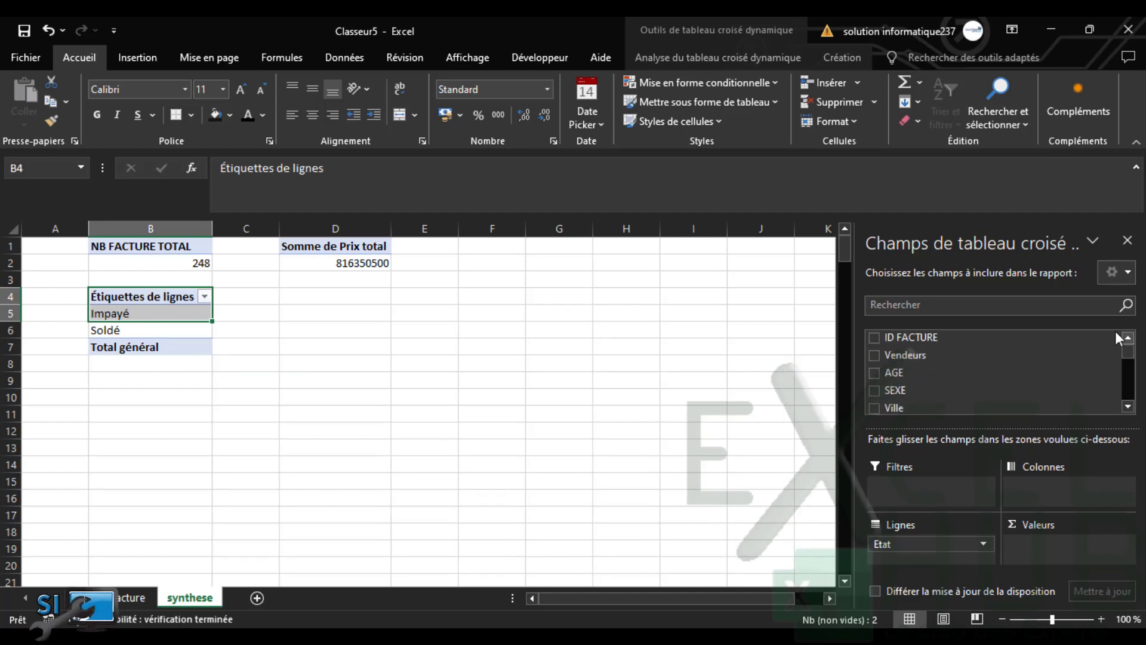
{"action": "left_click_drag", "start_coordinate": [909, 344], "coordinate": [1042, 552]}
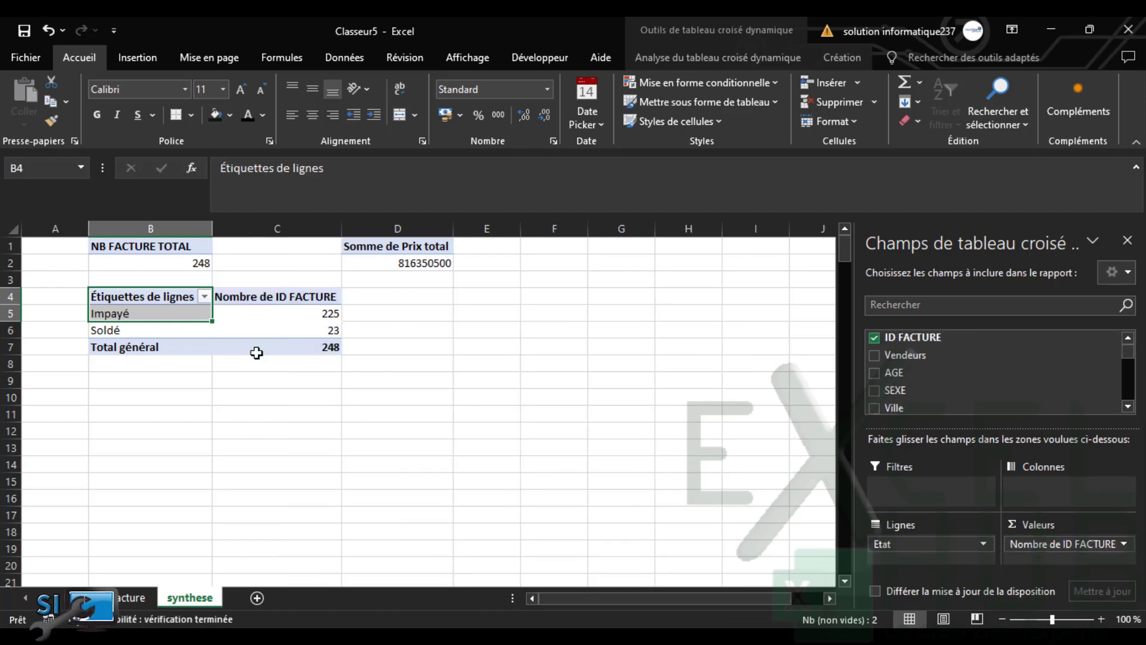
Move the Etat pivot to F1 and copy it
{"action": "left_click", "coordinate": [171, 318]}
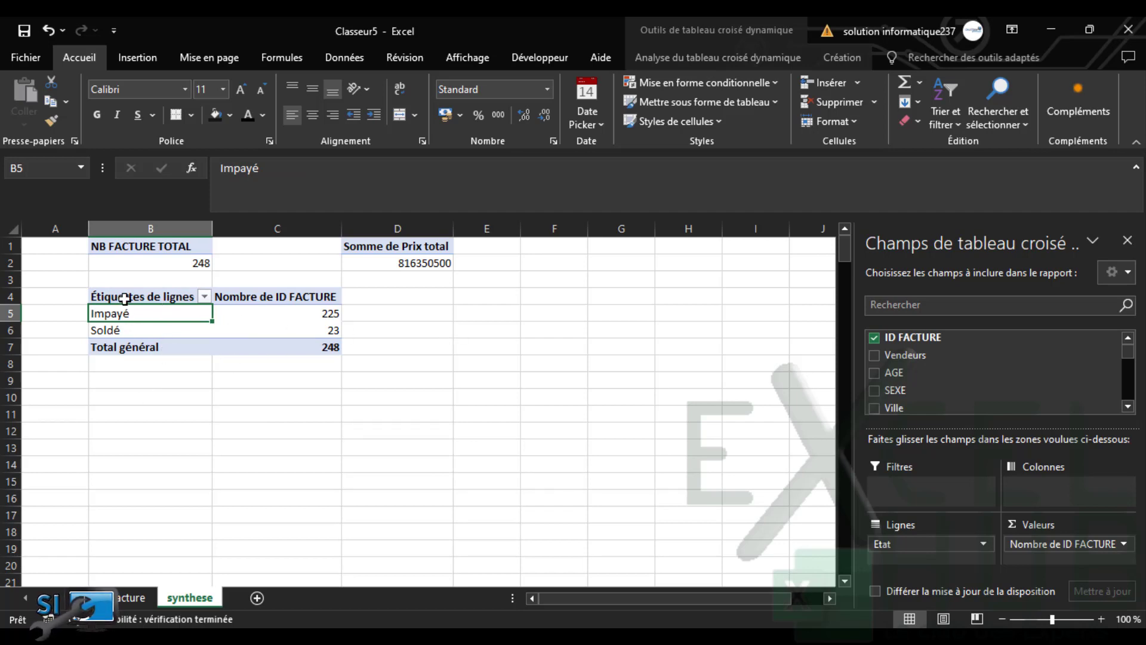
{"action": "left_click_drag", "start_coordinate": [124, 298], "coordinate": [615, 299]}
{"action": "key", "text": "ctrl+c"}
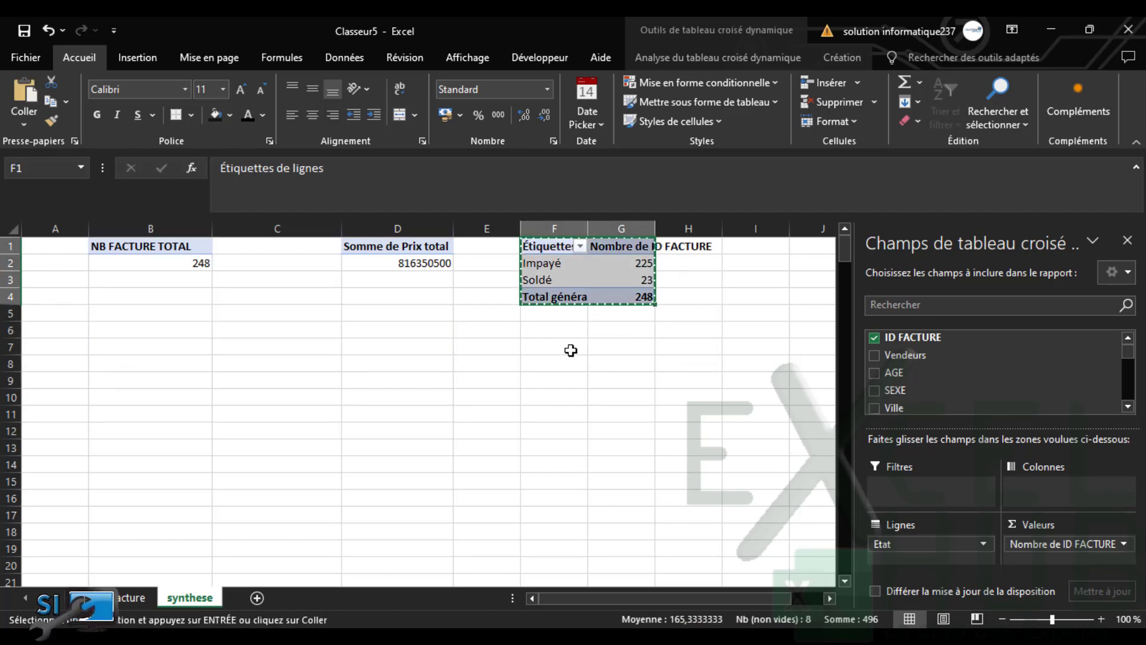
{"action": "left_click", "coordinate": [803, 247]}
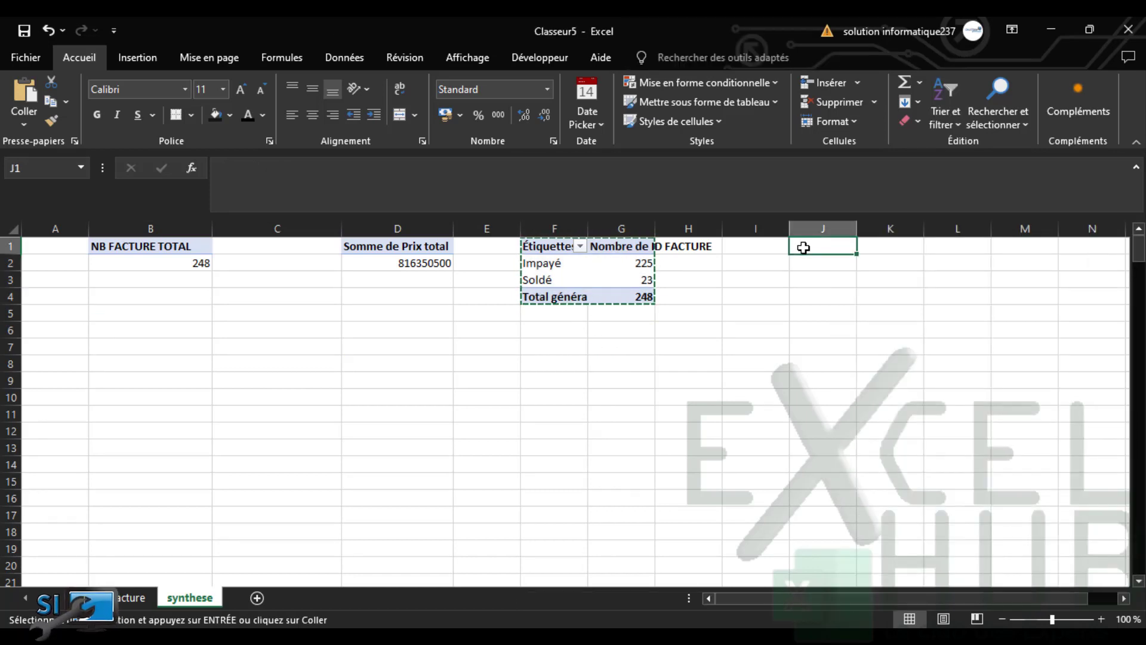
Paste the Etat pivot at J1 and switch its rows from Etat to Statut
{"action": "key", "text": "ctrl+v"}
{"action": "left_click_drag", "start_coordinate": [764, 596], "coordinate": [823, 597]}
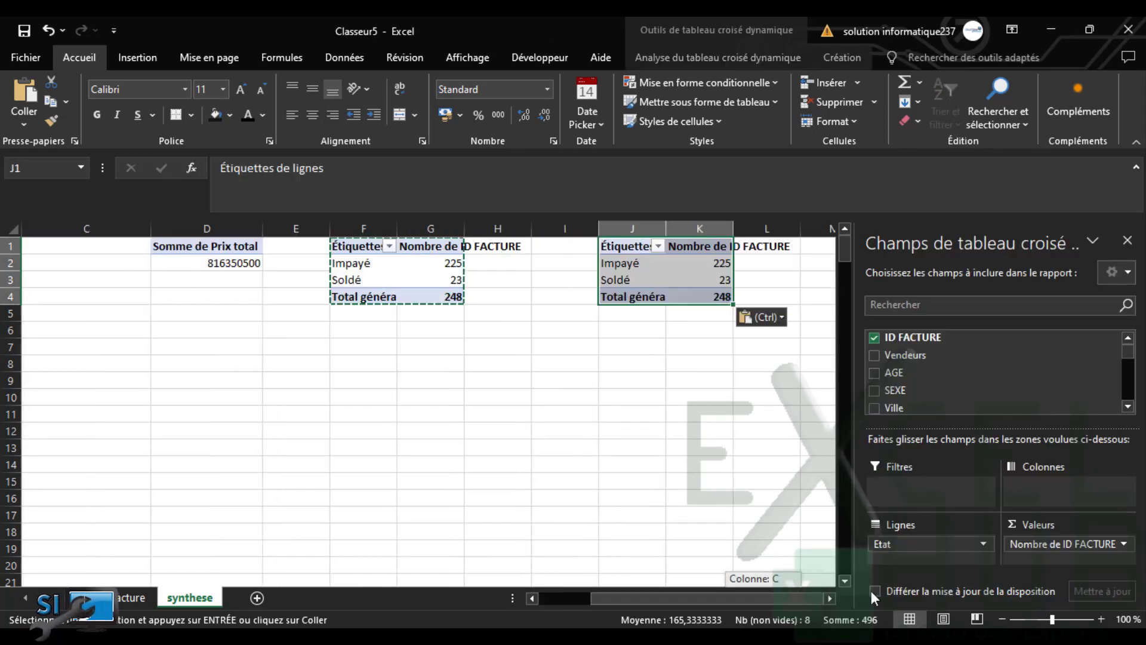
{"action": "key", "text": "Escape"}
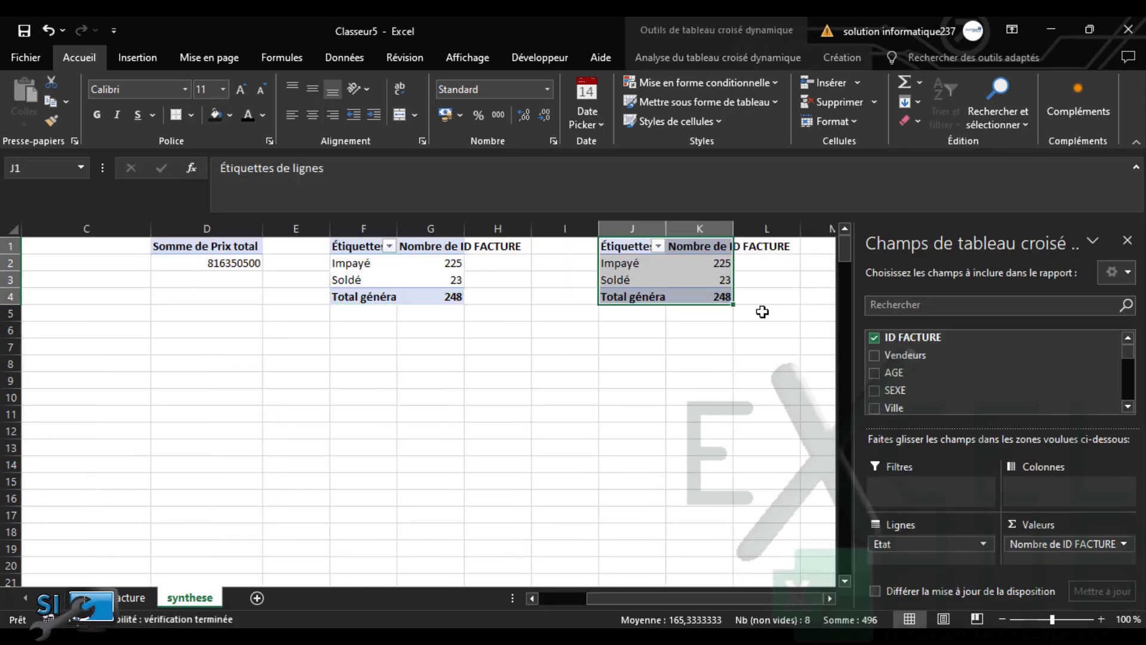
{"action": "left_click_drag", "start_coordinate": [603, 279], "coordinate": [629, 267]}
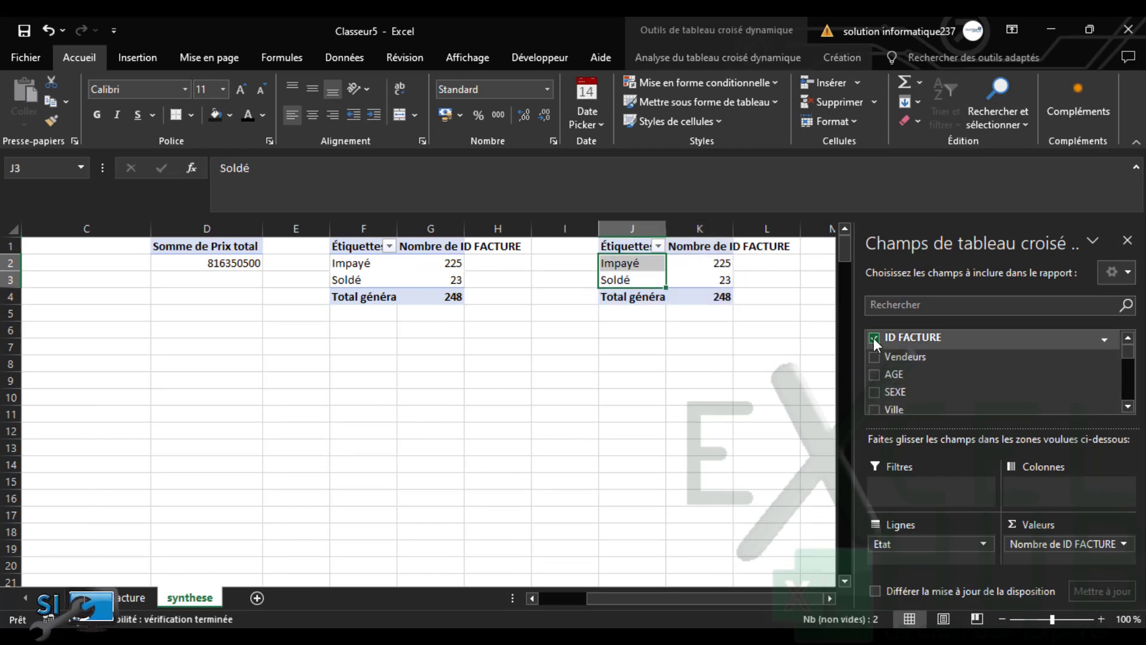
{"action": "scroll", "coordinate": [1127, 362], "scroll_direction": "down", "scroll_amount": 5}
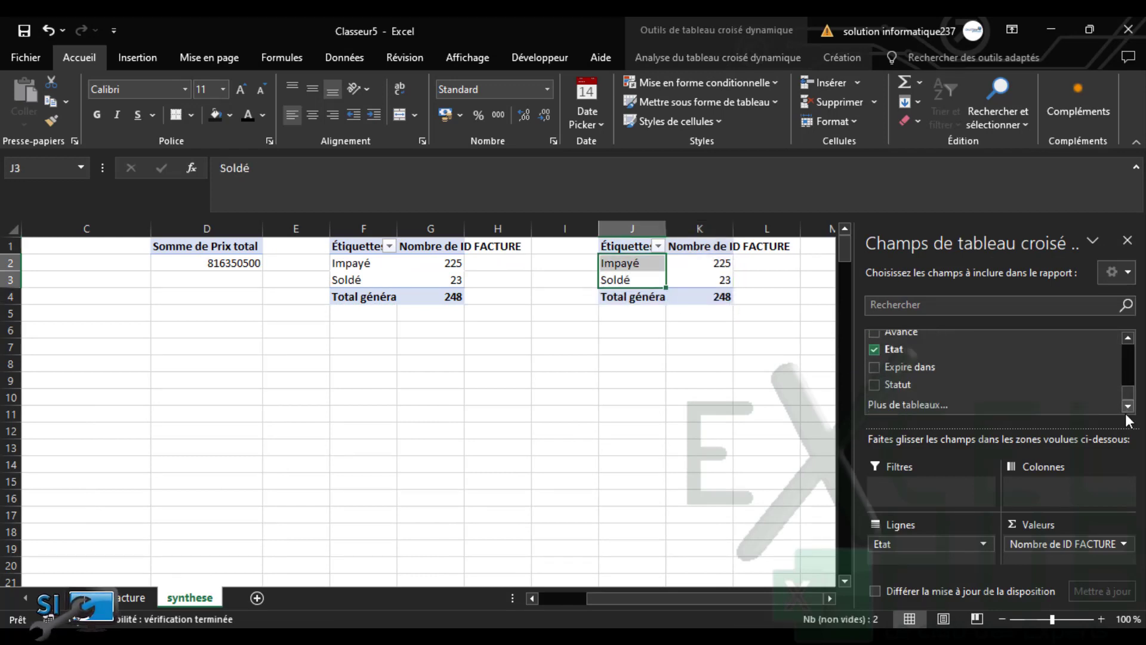
{"action": "left_click", "coordinate": [874, 350]}
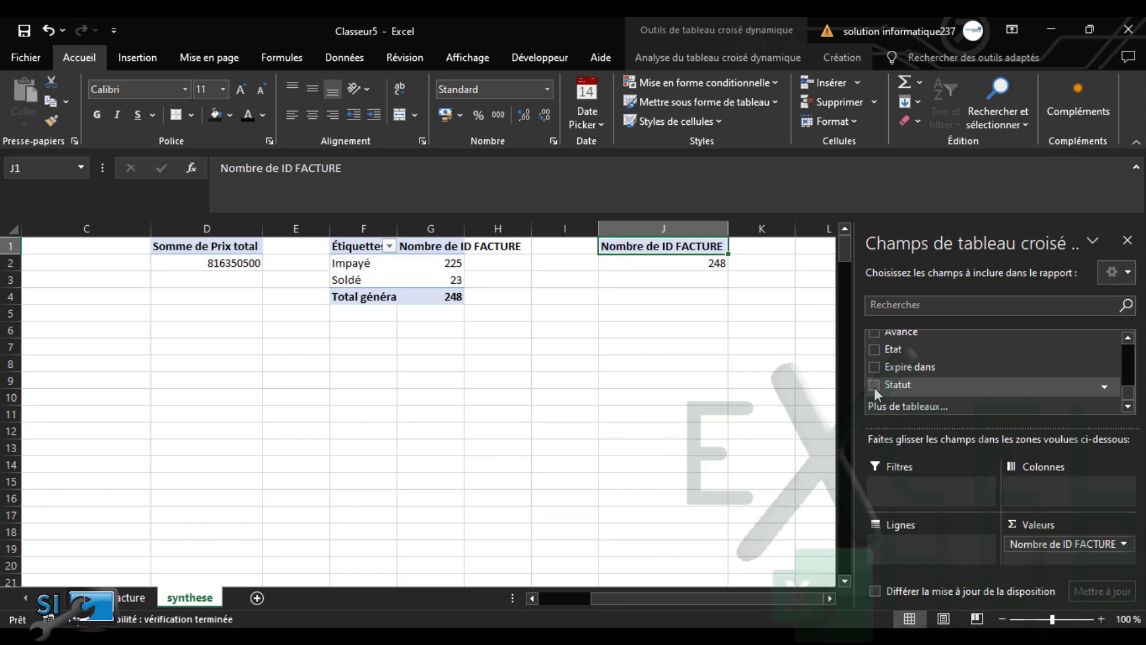
{"action": "left_click", "coordinate": [874, 386]}
{"action": "left_click", "coordinate": [660, 413]}
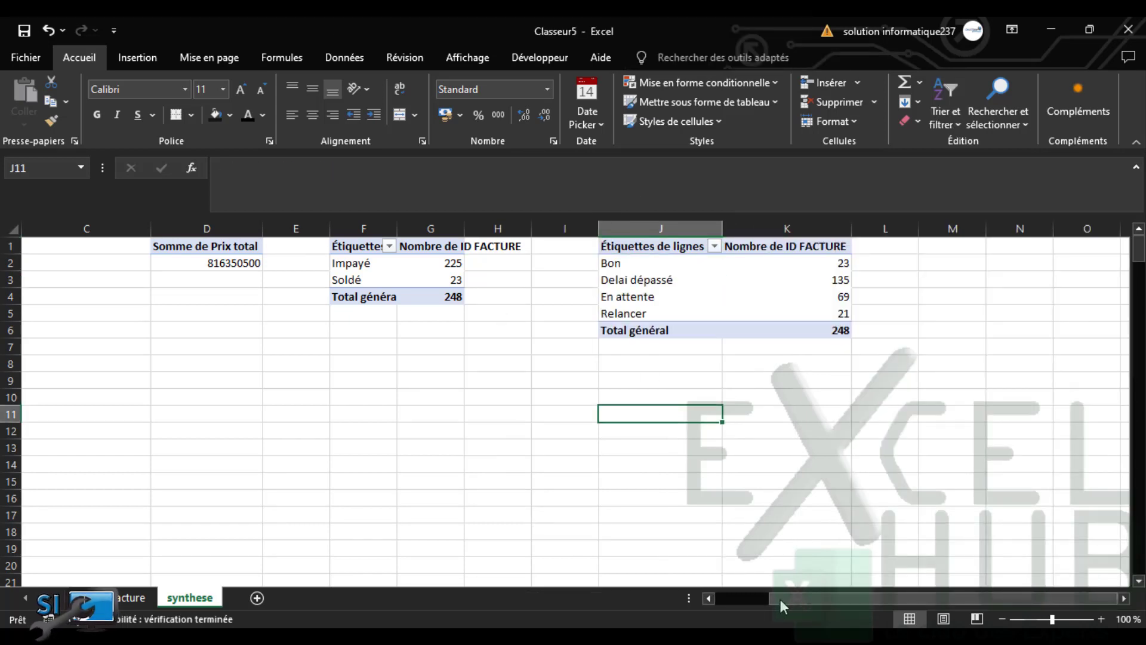
{"action": "left_click_drag", "start_coordinate": [786, 599], "coordinate": [509, 577]}
Rename the revenue header to CA TOTAL and the Etat pivot's headers to ETAT and NB
{"action": "left_click", "coordinate": [376, 245]}
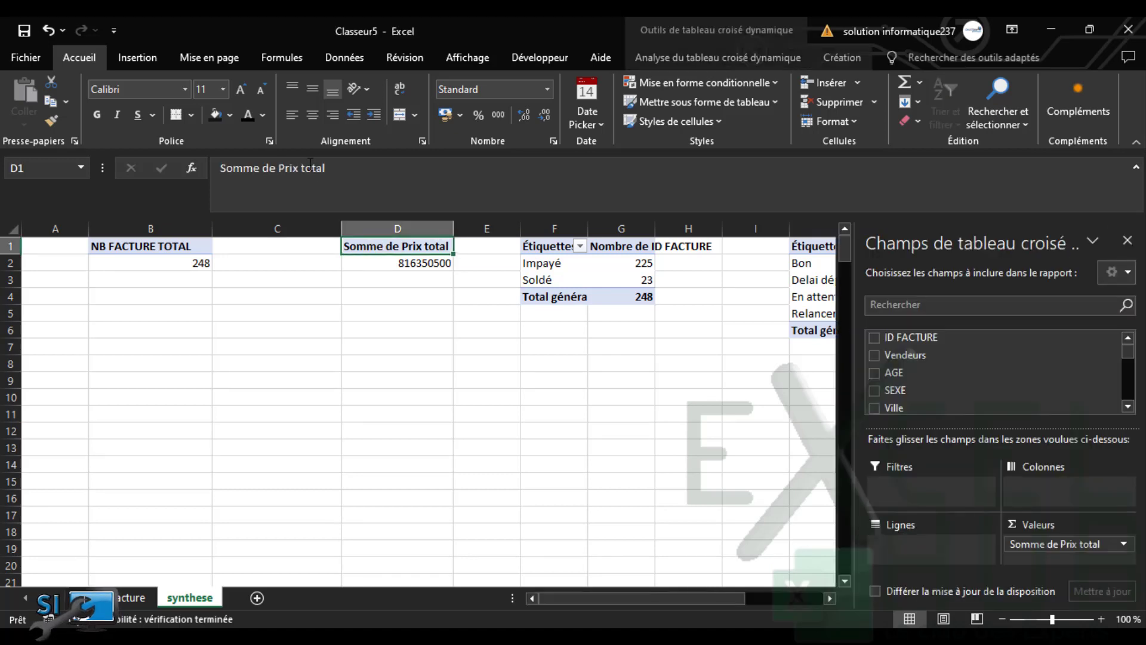
{"action": "type", "text": "CA"}
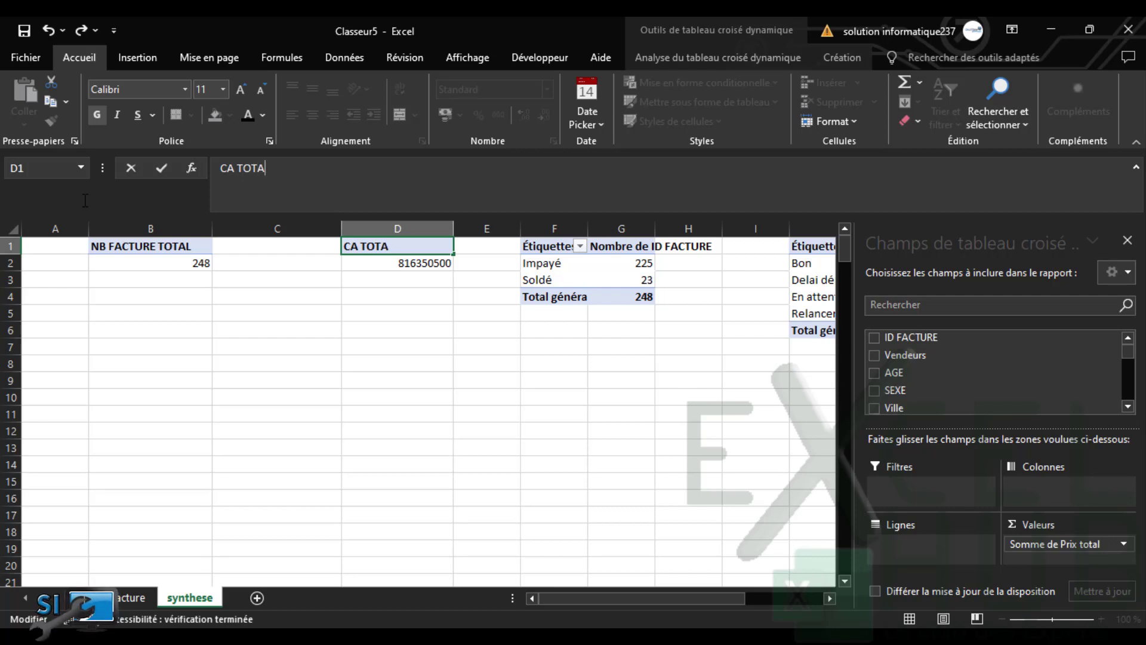
{"action": "type", "text": "TOTAL"}
{"action": "left_click", "coordinate": [546, 250]}
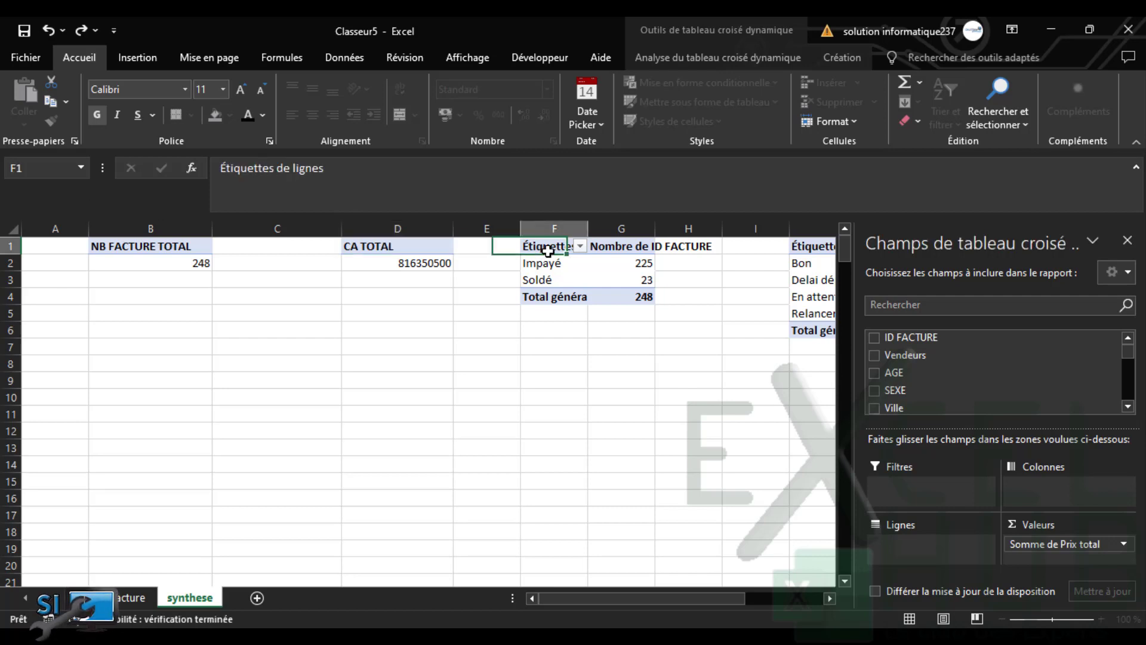
{"action": "left_click", "coordinate": [219, 169]}
{"action": "type", "text": "ETAT"}
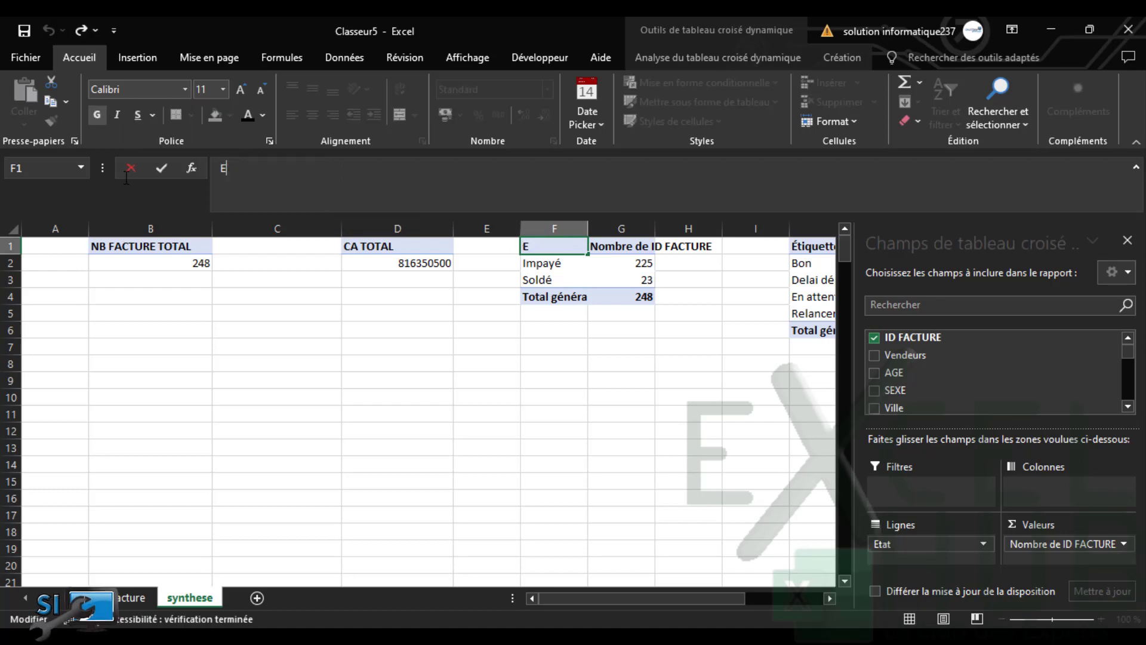
{"action": "left_click", "coordinate": [612, 253]}
{"action": "left_click_drag", "start_coordinate": [363, 169], "coordinate": [138, 186]}
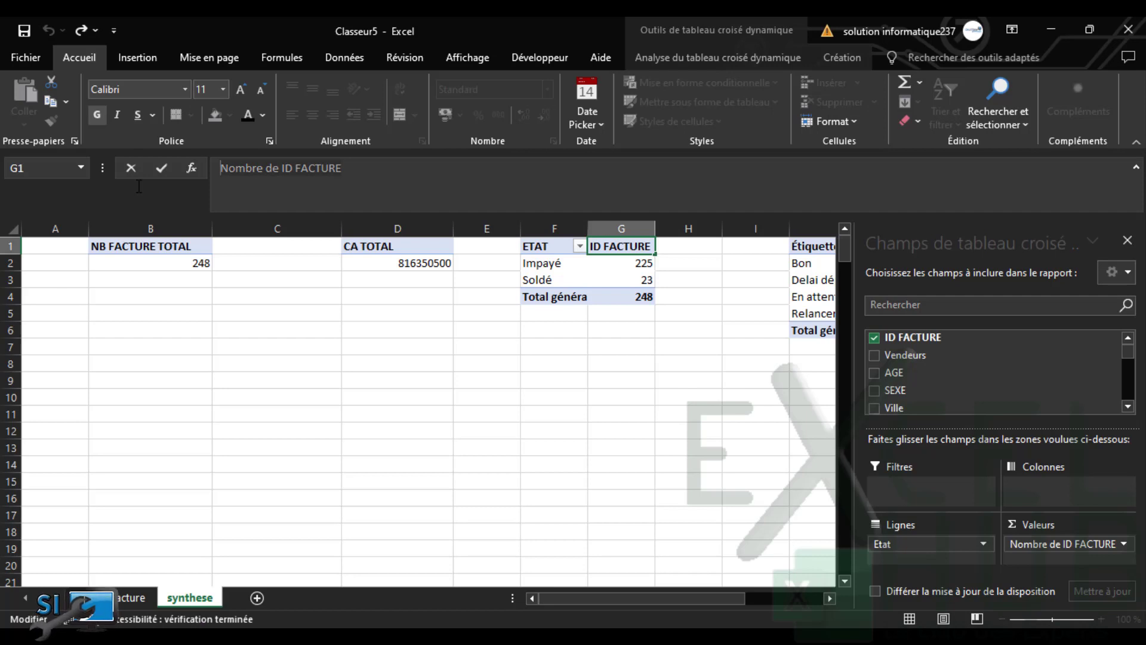
{"action": "type", "text": "N"}
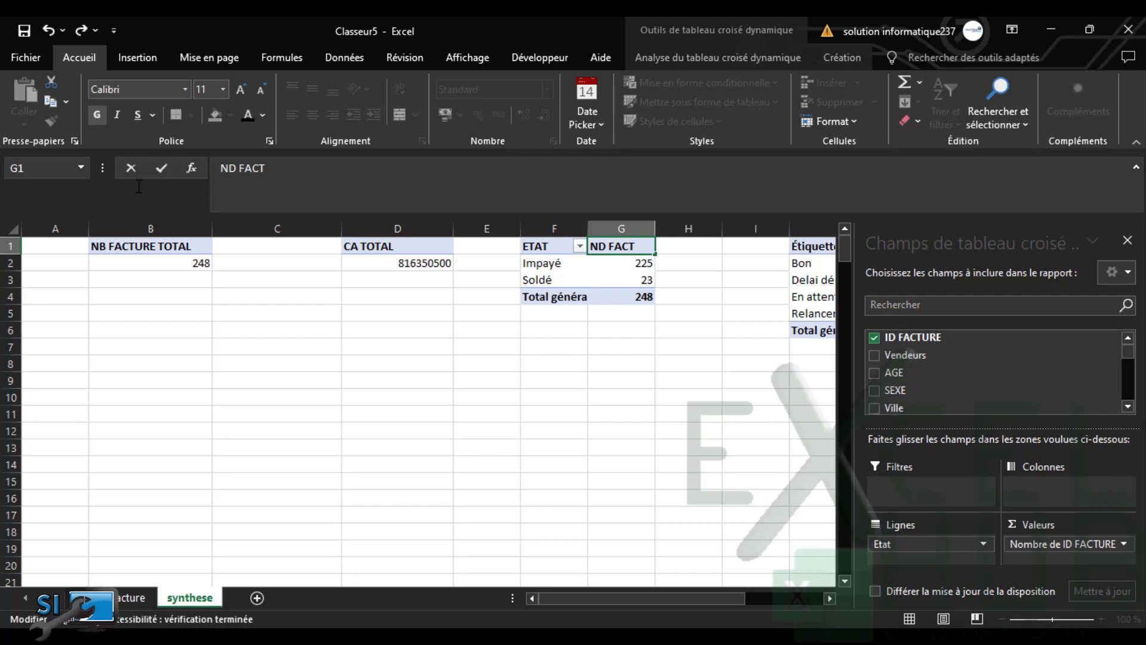
{"action": "key", "text": "BackSpace"}
{"action": "key", "text": "BackSpace"}
{"action": "left_click", "coordinate": [598, 400]}
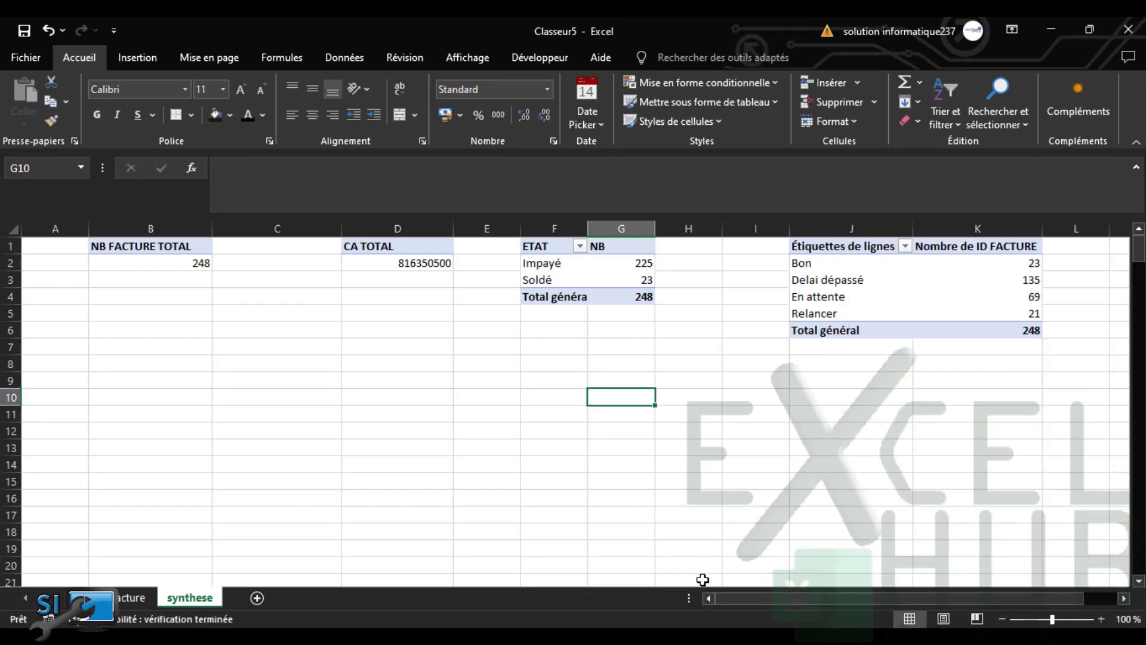
Label the Statut pivot's headers STATUT and BD
{"action": "left_click", "coordinate": [945, 270]}
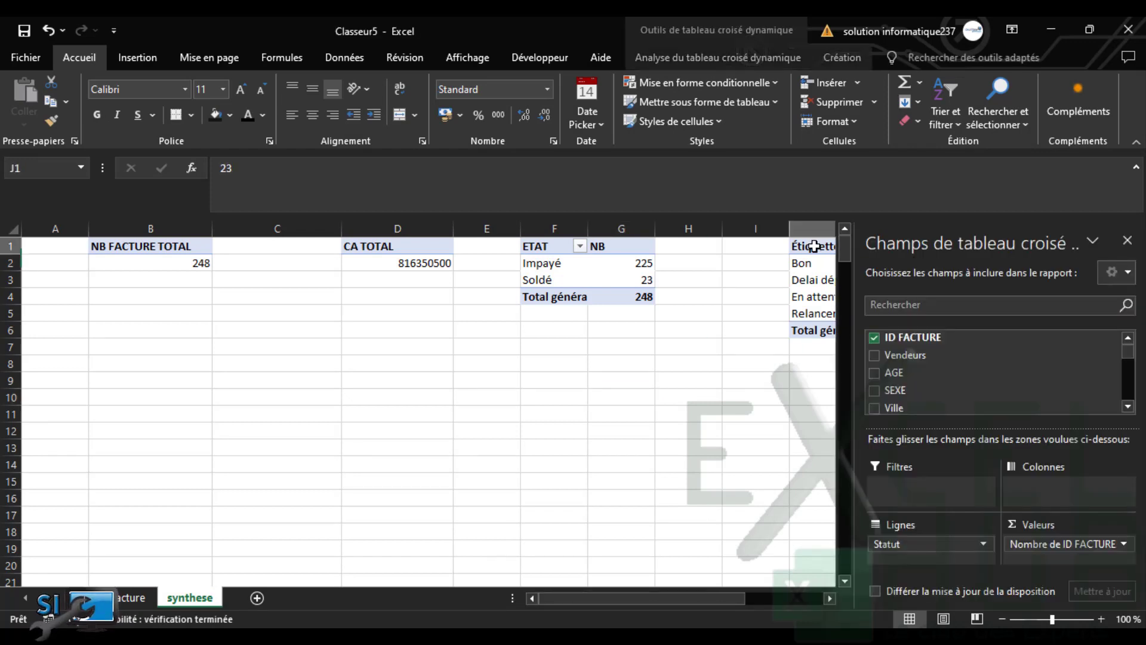
{"action": "left_click", "coordinate": [814, 246]}
{"action": "type", "text": "S"}
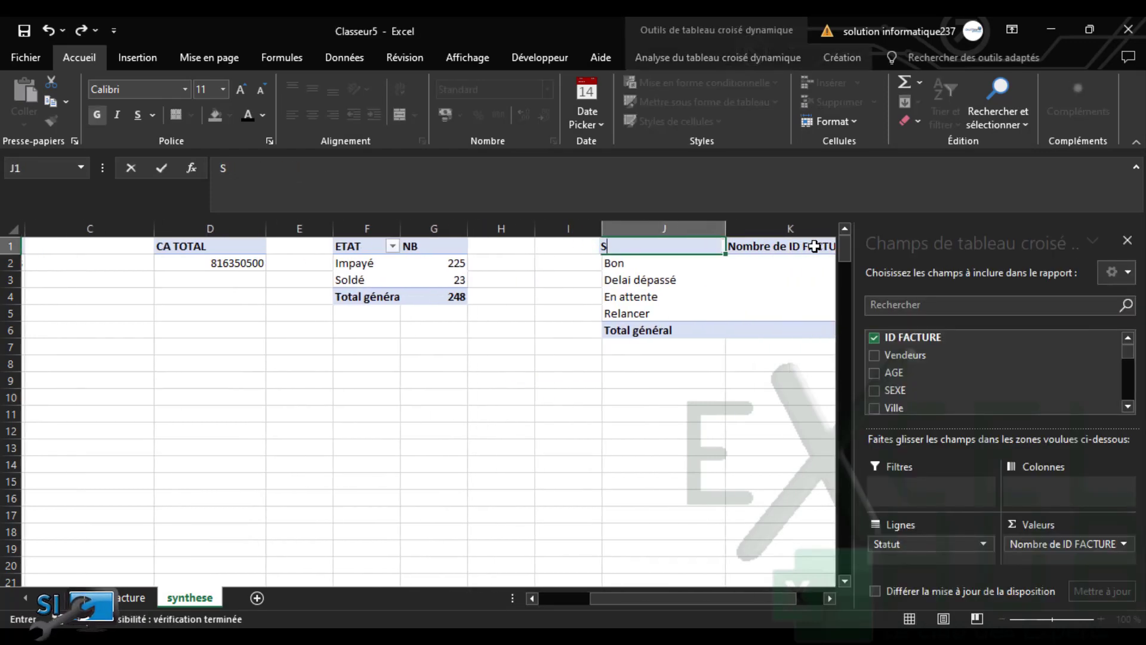
{"action": "type", "text": "TATUT"}
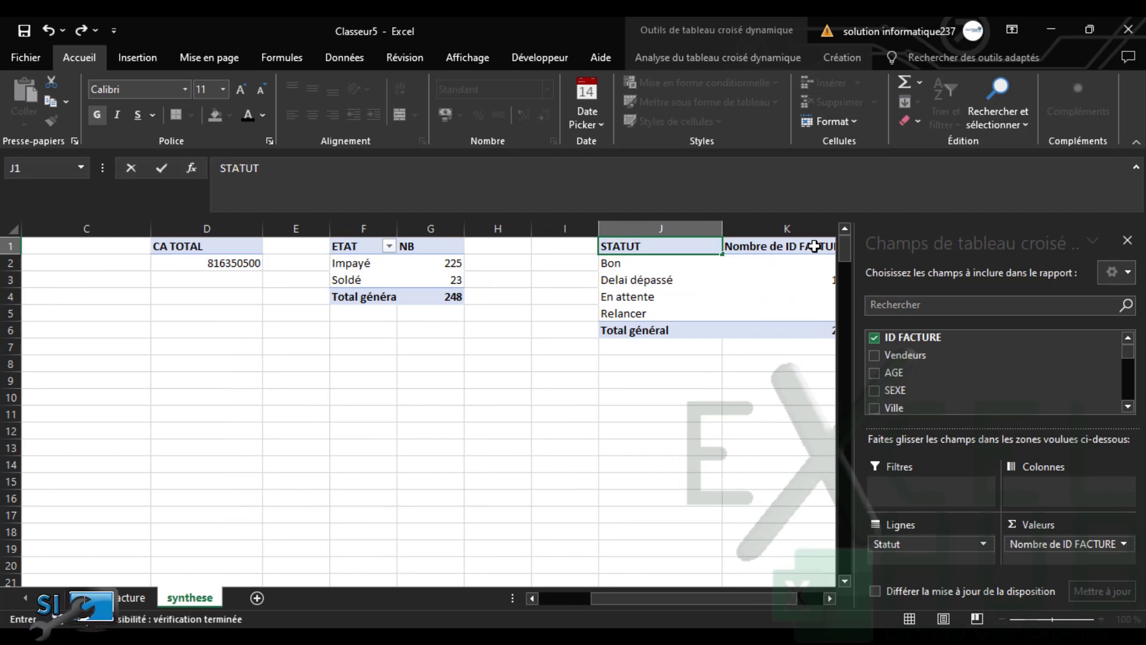
{"action": "left_click", "coordinate": [783, 245]}
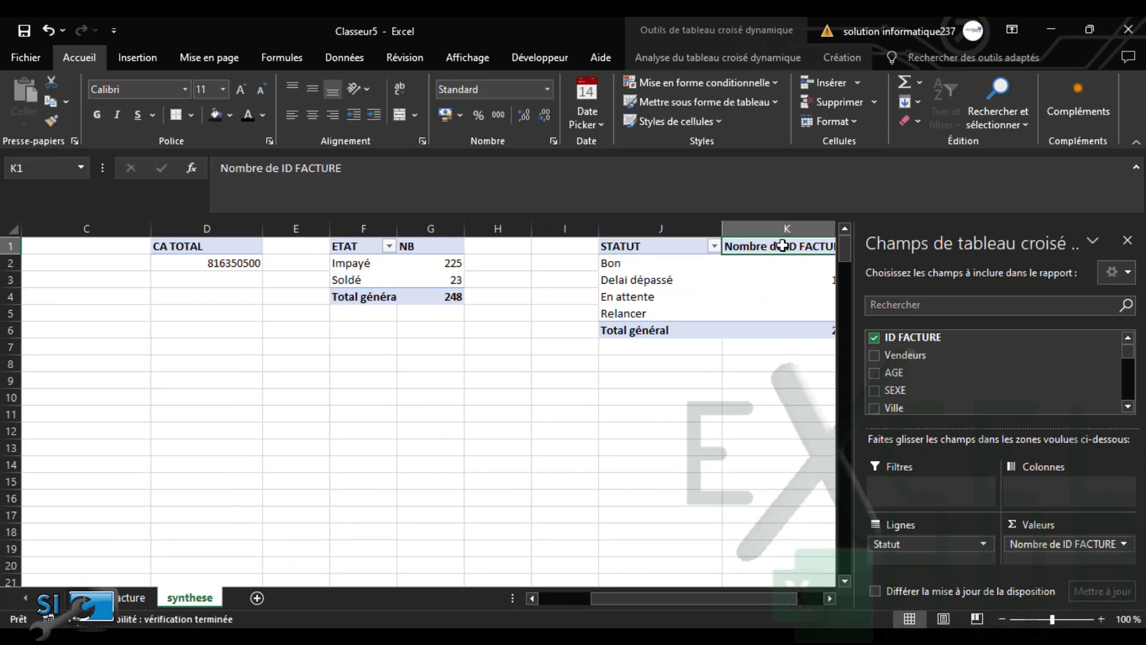
{"action": "type", "text": "BD"}
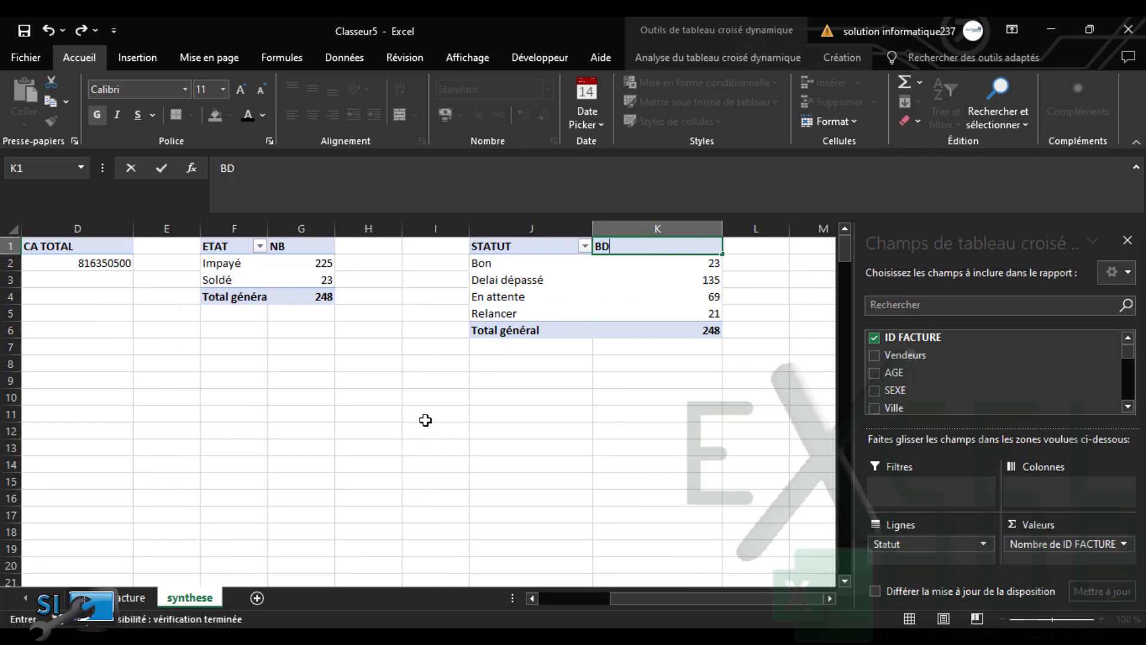
{"action": "left_click", "coordinate": [425, 421]}
{"action": "left_click_drag", "start_coordinate": [797, 598], "coordinate": [716, 597]}
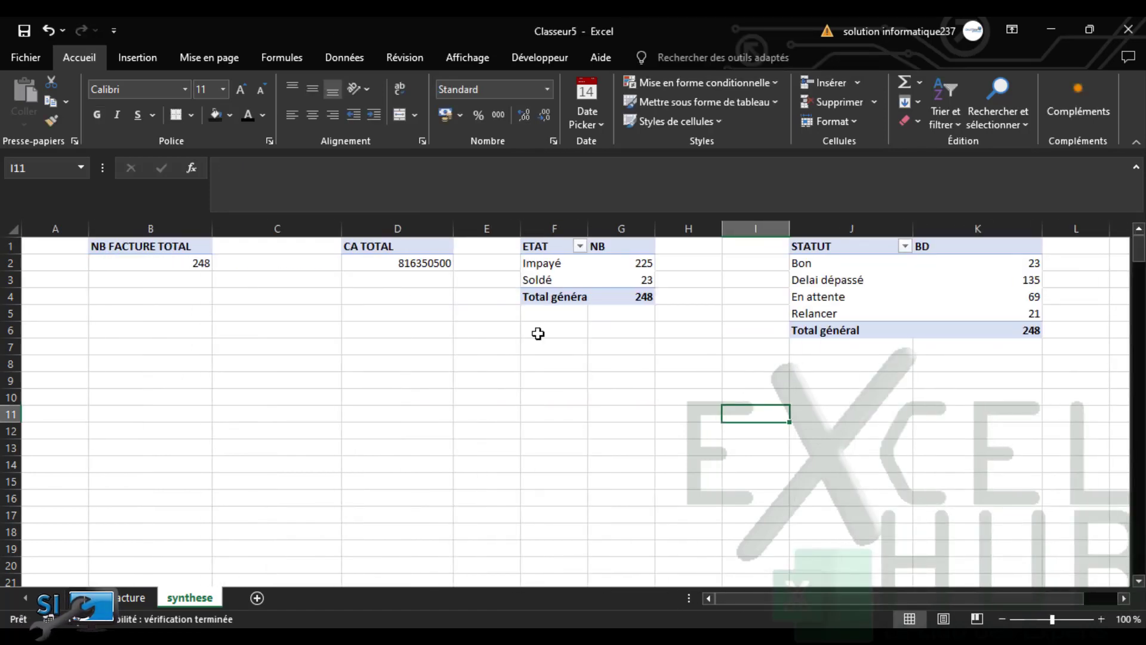
{"action": "left_click", "coordinate": [643, 264]}
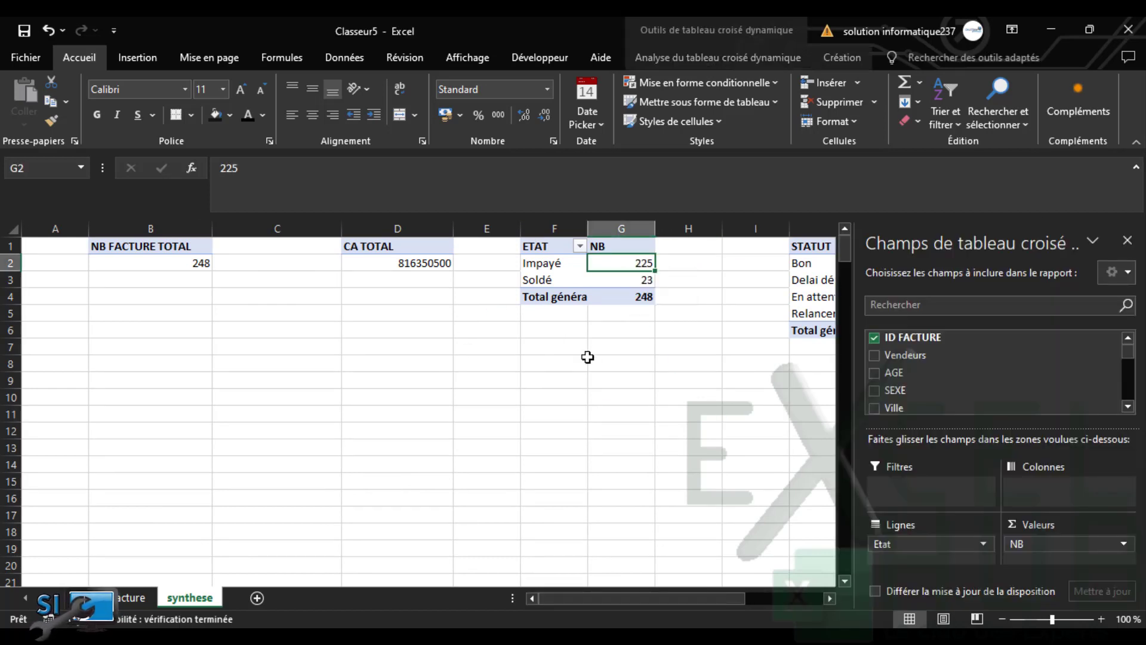
{"action": "left_click", "coordinate": [586, 384]}
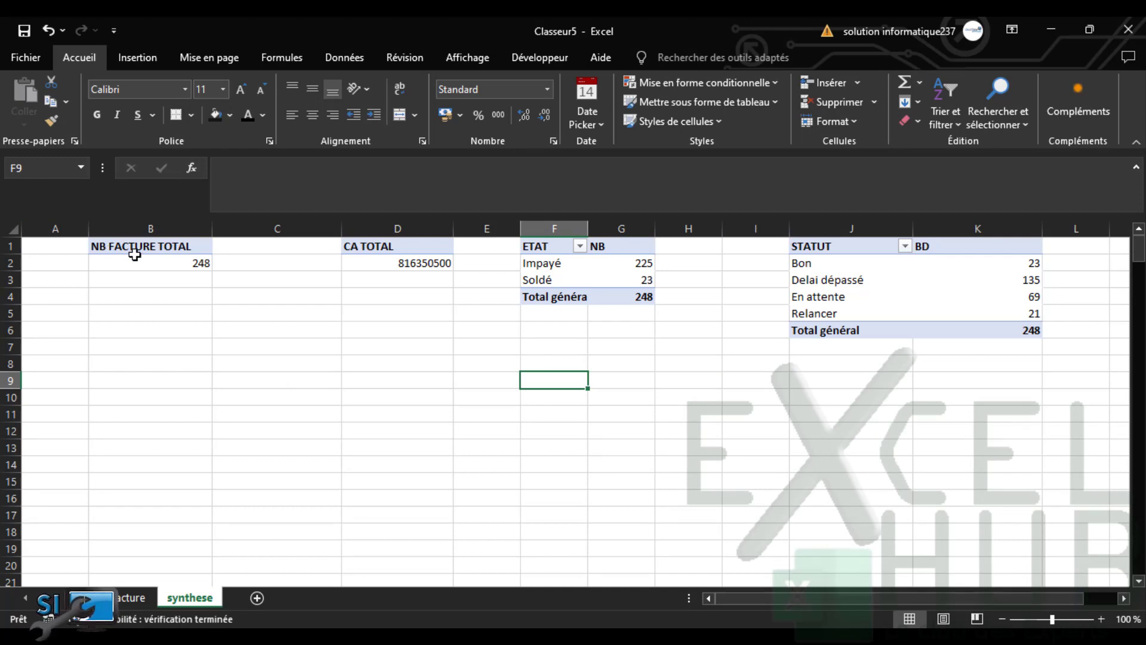
Paste a copy of the NB FACTURE TOTAL pivot at B4
{"action": "left_click_drag", "start_coordinate": [133, 248], "coordinate": [139, 264]}
{"action": "key", "text": "ctrl+c"}
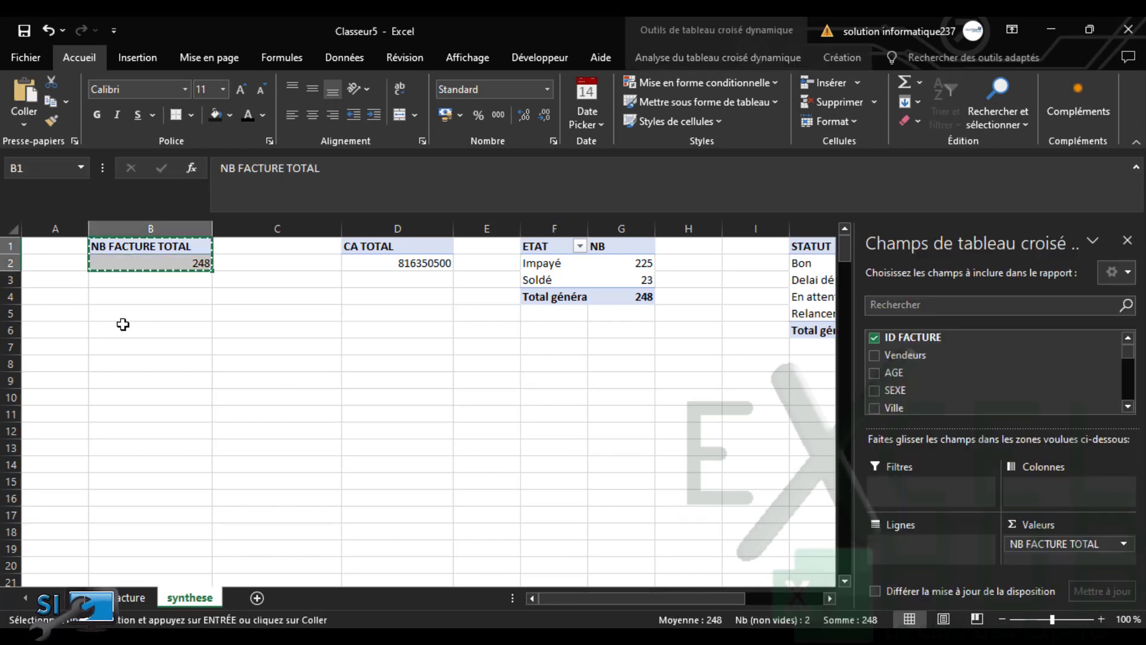
{"action": "left_click", "coordinate": [116, 347]}
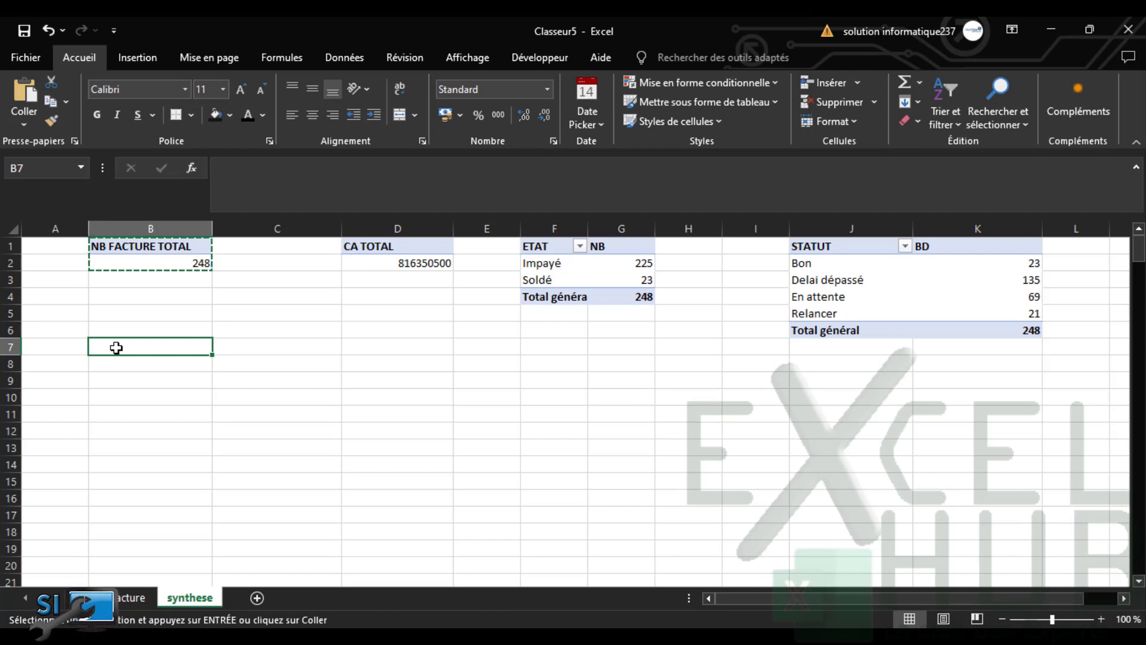
{"action": "left_click", "coordinate": [114, 297]}
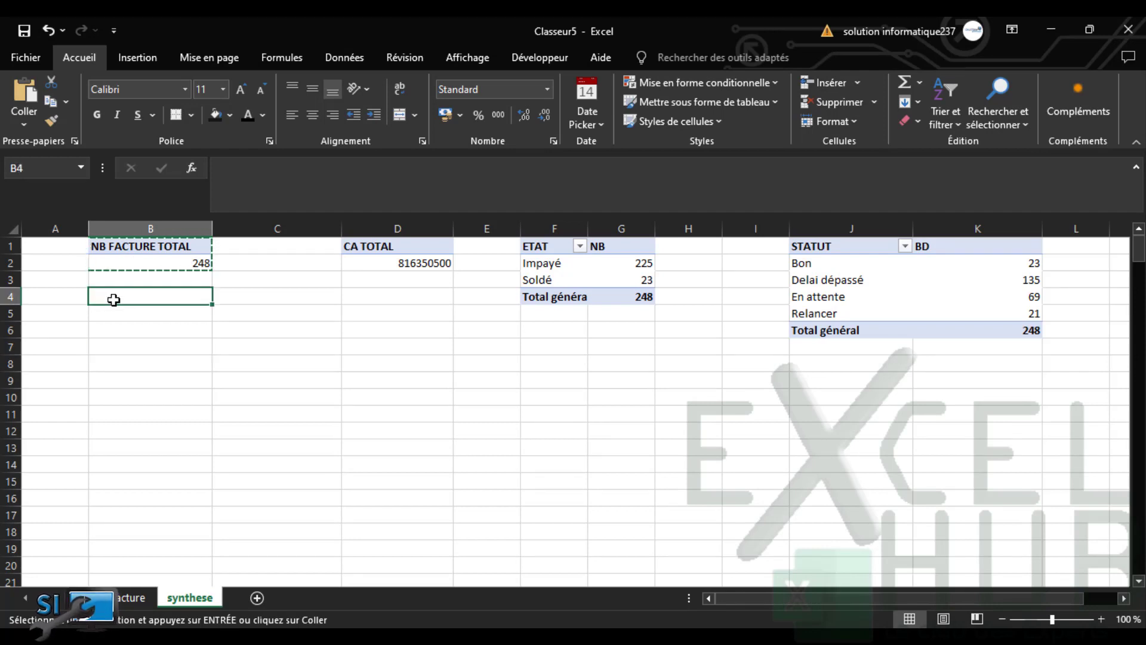
{"action": "key", "text": "ctrl+v"}
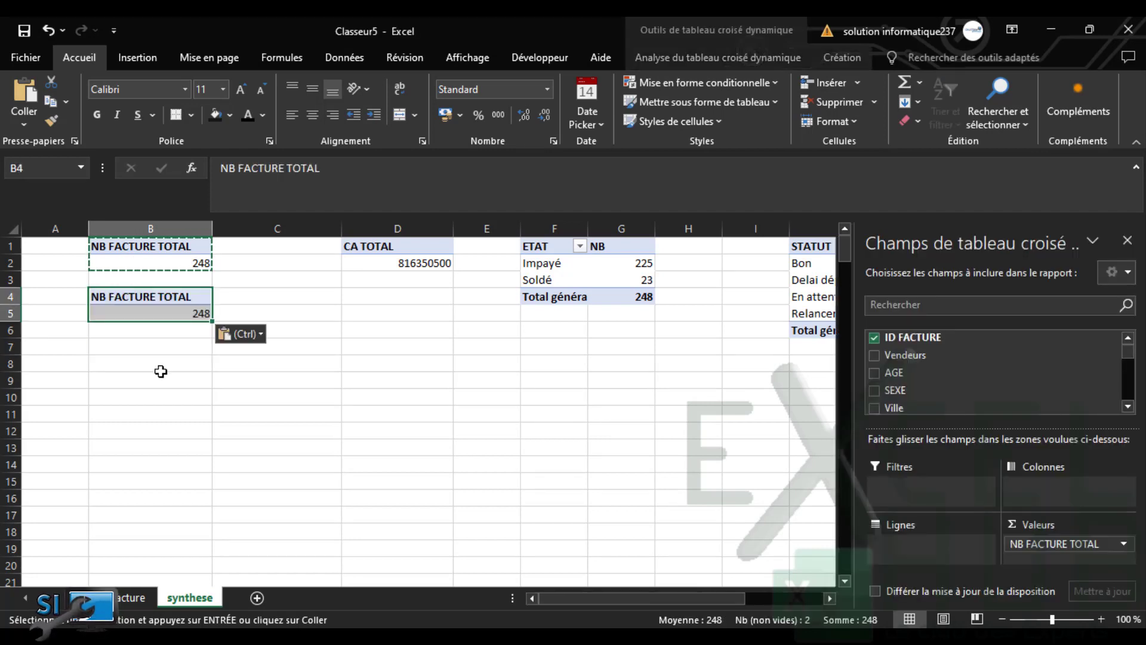
{"action": "key", "text": "Escape"}
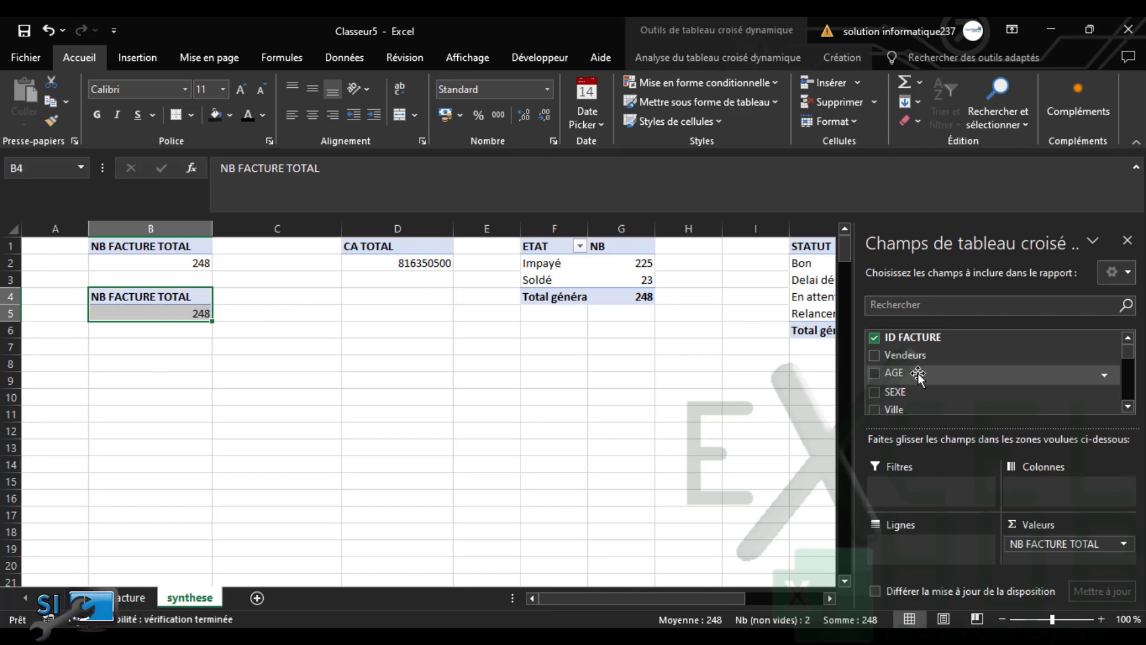
Replace ID FACTURE with sums of Prix total (816350500) and Avance (432919706)
{"action": "left_click", "coordinate": [873, 338]}
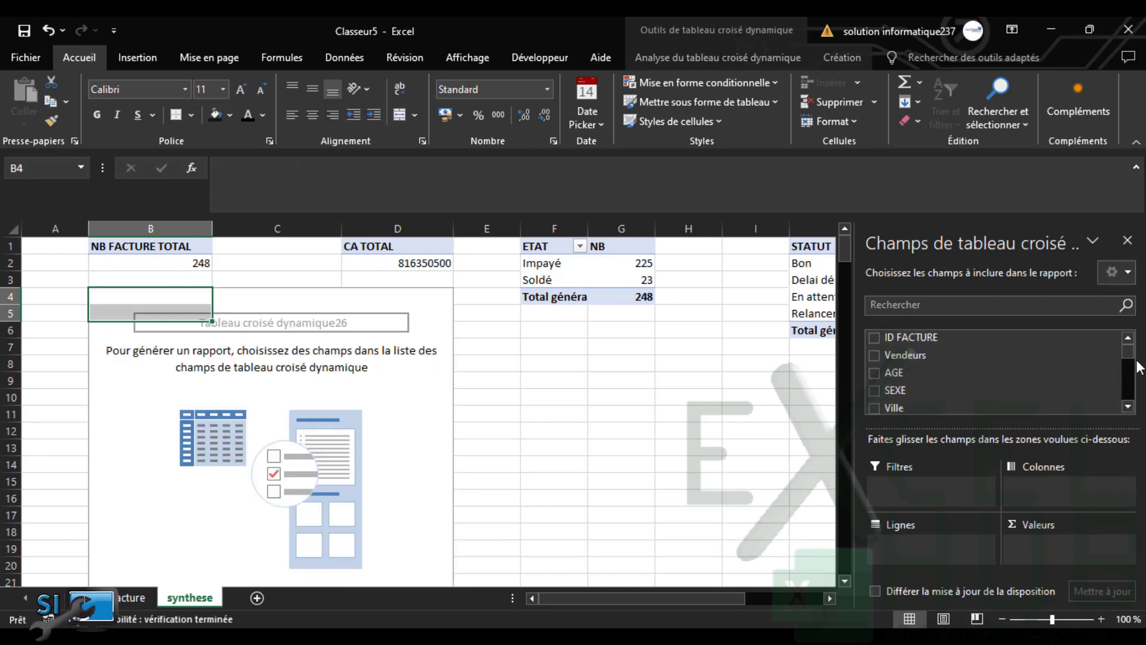
{"action": "left_click", "coordinate": [1130, 397]}
{"action": "left_click", "coordinate": [1130, 405]}
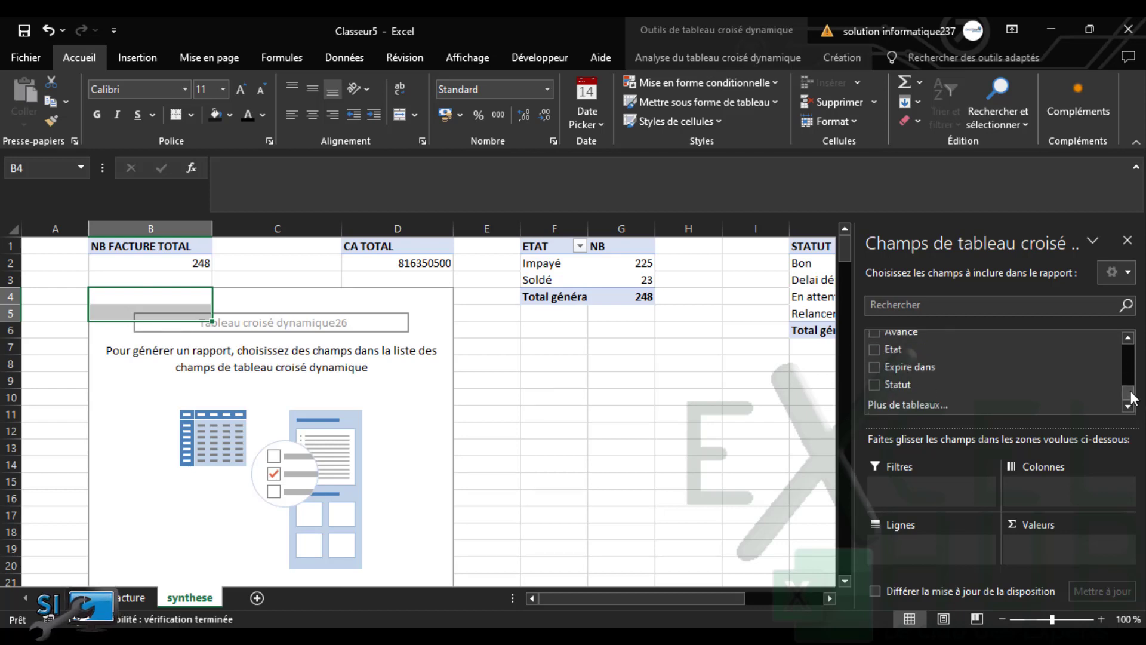
{"action": "left_click_drag", "start_coordinate": [1130, 394], "coordinate": [1130, 397]}
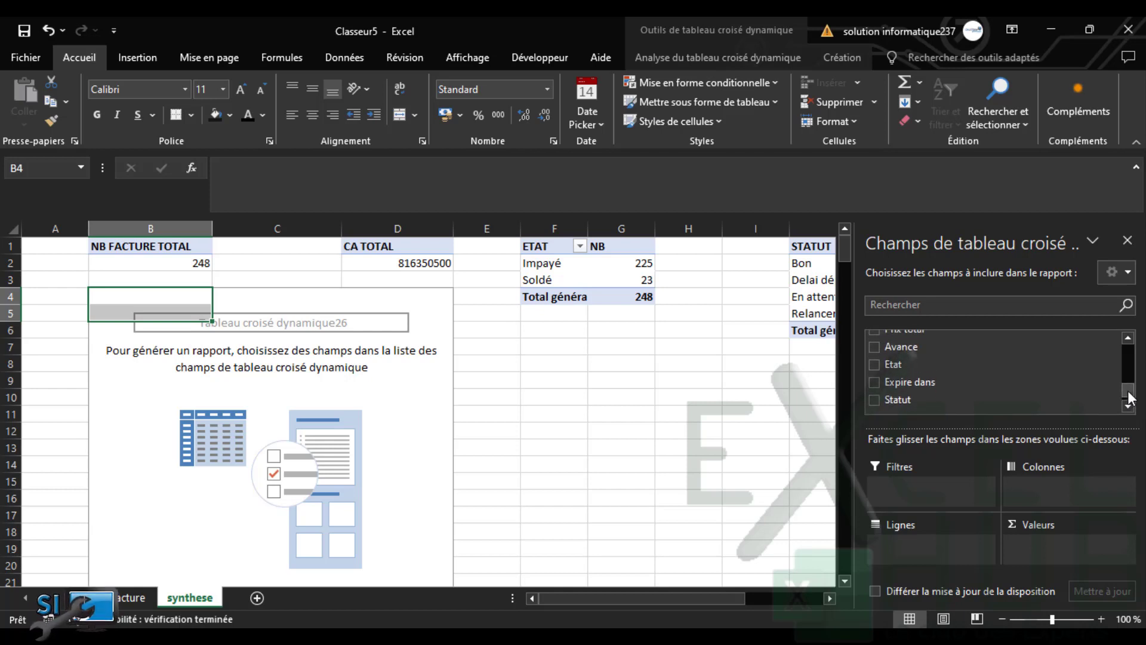
{"action": "left_click", "coordinate": [875, 364]}
{"action": "left_click", "coordinate": [875, 364]}
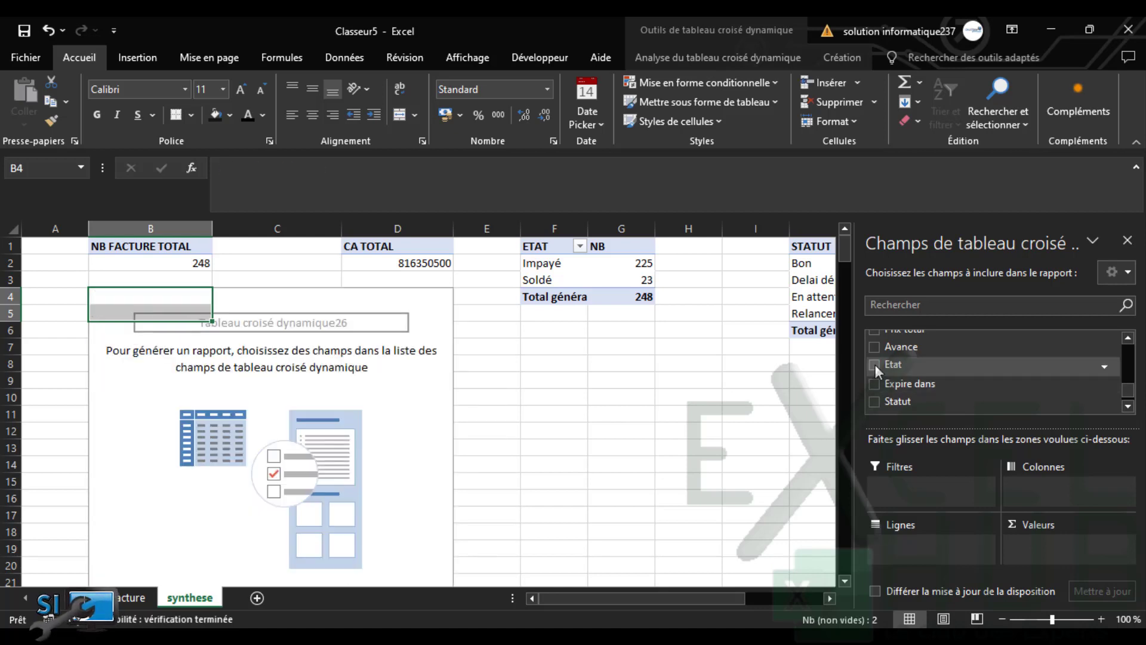
{"action": "scroll", "coordinate": [1130, 401], "scroll_direction": "down", "scroll_amount": 1}
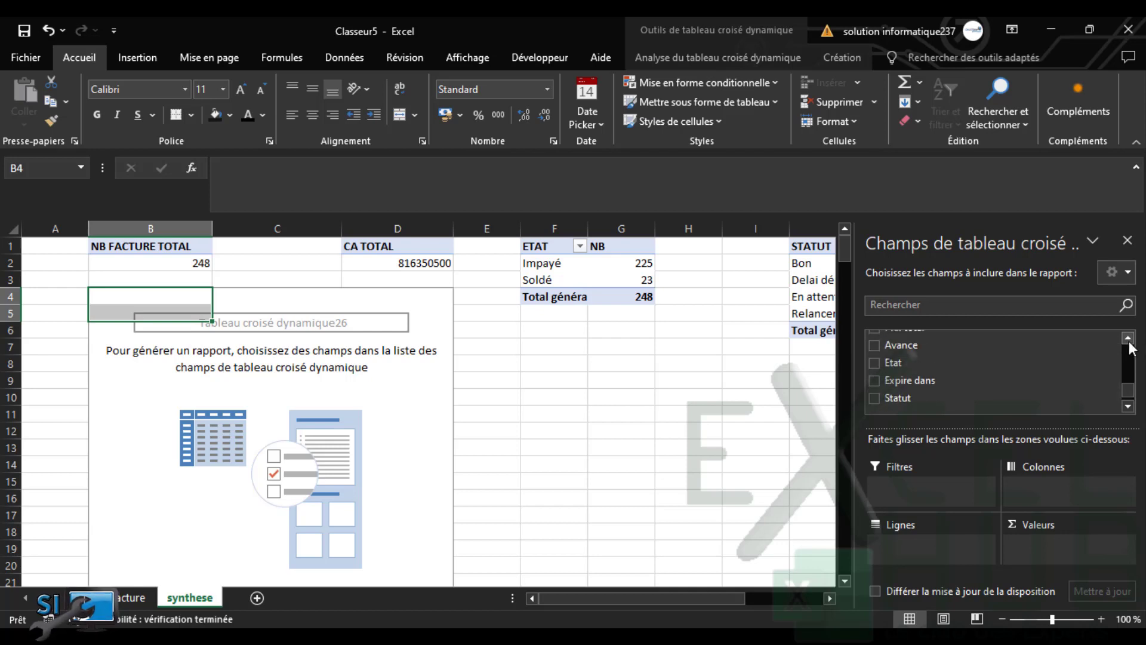
{"action": "scroll", "coordinate": [1132, 345], "scroll_direction": "up", "scroll_amount": 2}
{"action": "left_click", "coordinate": [874, 342]}
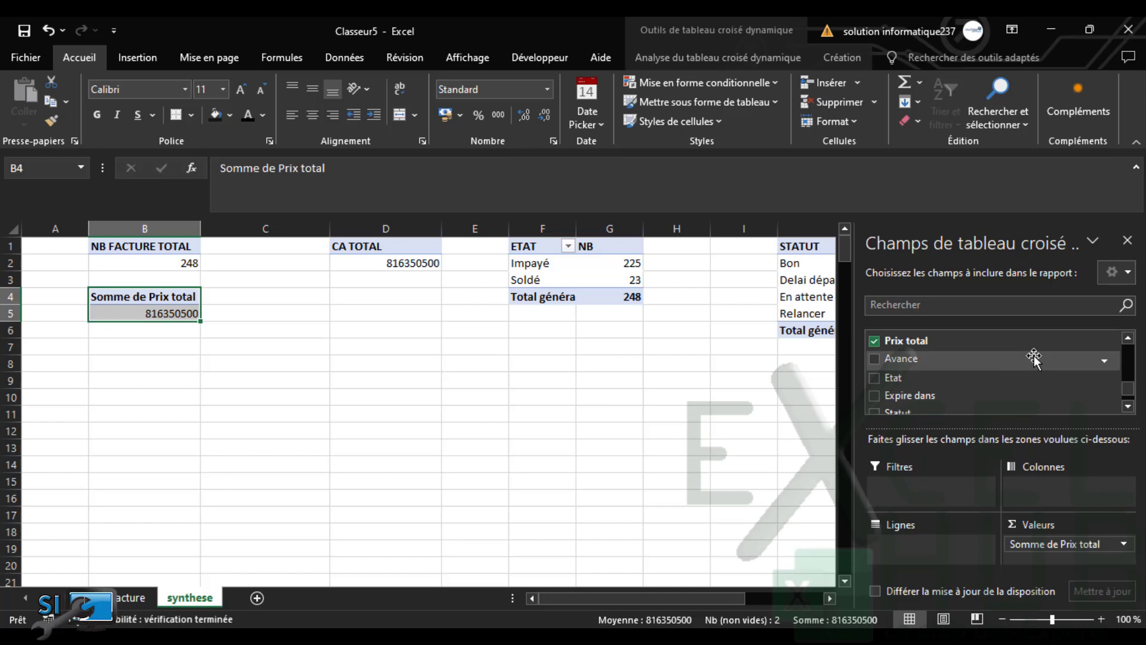
{"action": "left_click", "coordinate": [874, 359]}
Rename the B4 pivot's value headers TOTAL and AVANCE CA, clearing the duplicate-name warning
{"action": "left_click", "coordinate": [361, 369]}
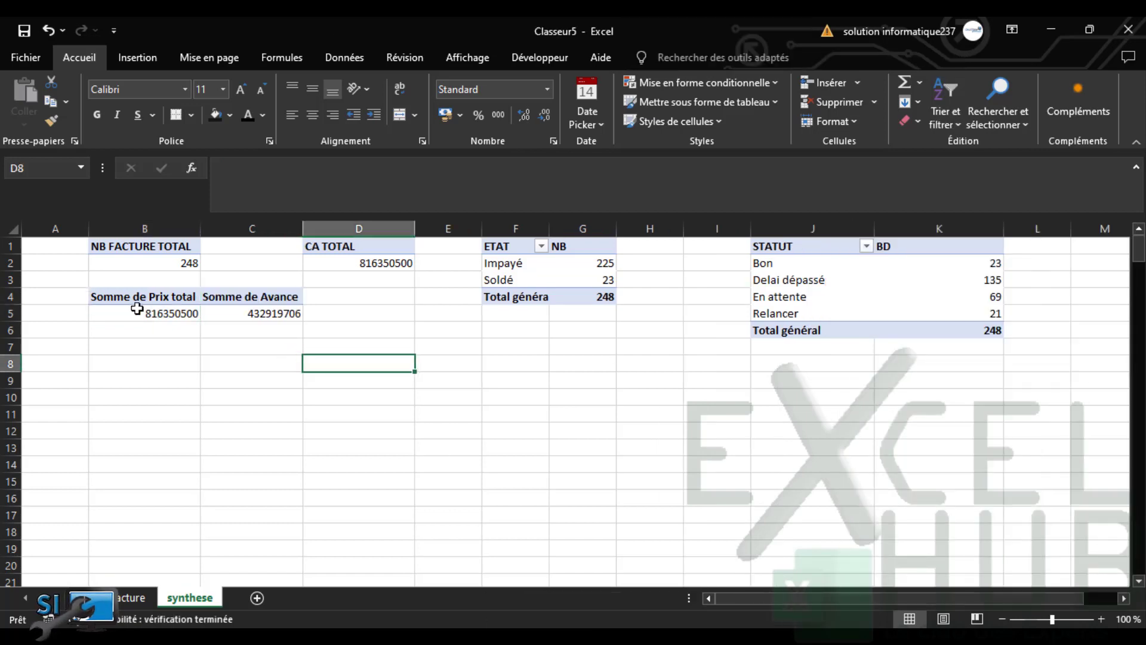
{"action": "left_click", "coordinate": [141, 303]}
{"action": "type", "text": "CA "}
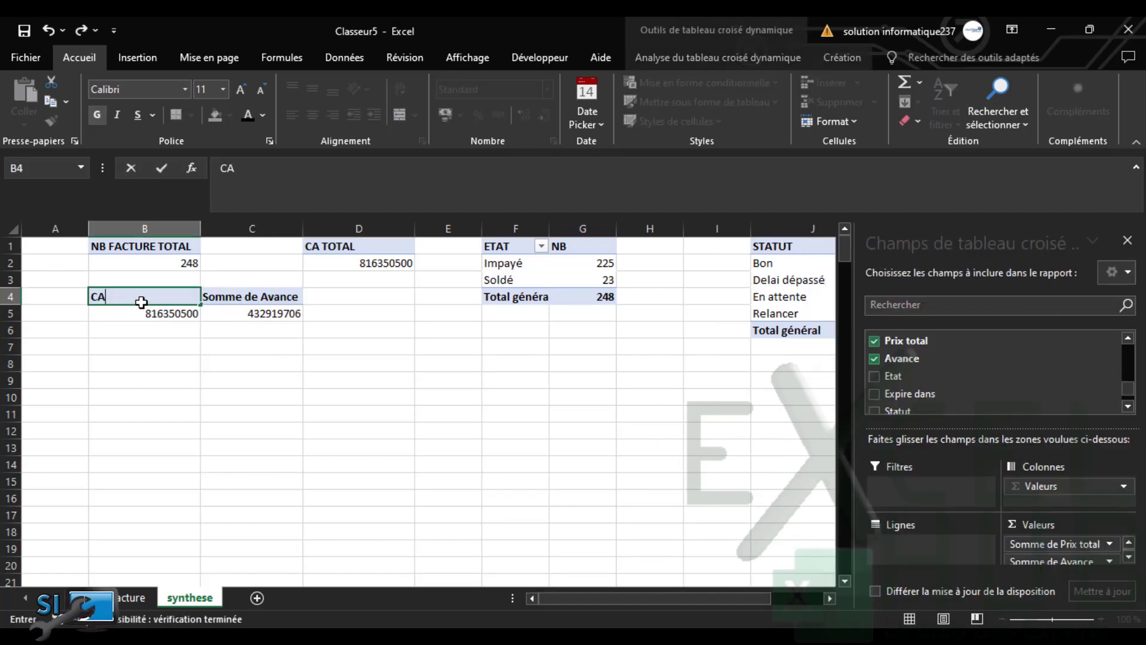
{"action": "type", "text": "TOT"}
{"action": "key", "text": "BackSpace"}
{"action": "key", "text": "BackSpace"}
{"action": "key", "text": "BackSpace"}
{"action": "key", "text": "BackSpace"}
{"action": "type", "text": "TOTAL"}
{"action": "left_click", "coordinate": [227, 303]}
{"action": "type", "text": "AV"}
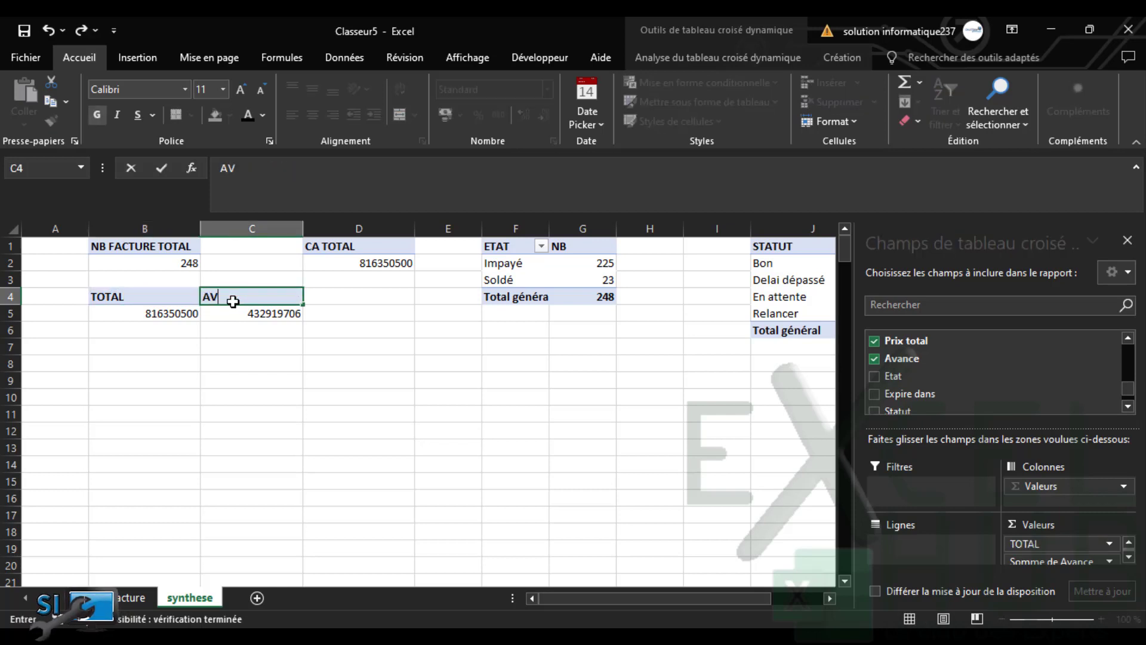
{"action": "type", "text": "ANCE"}
{"action": "key", "text": "Return"}
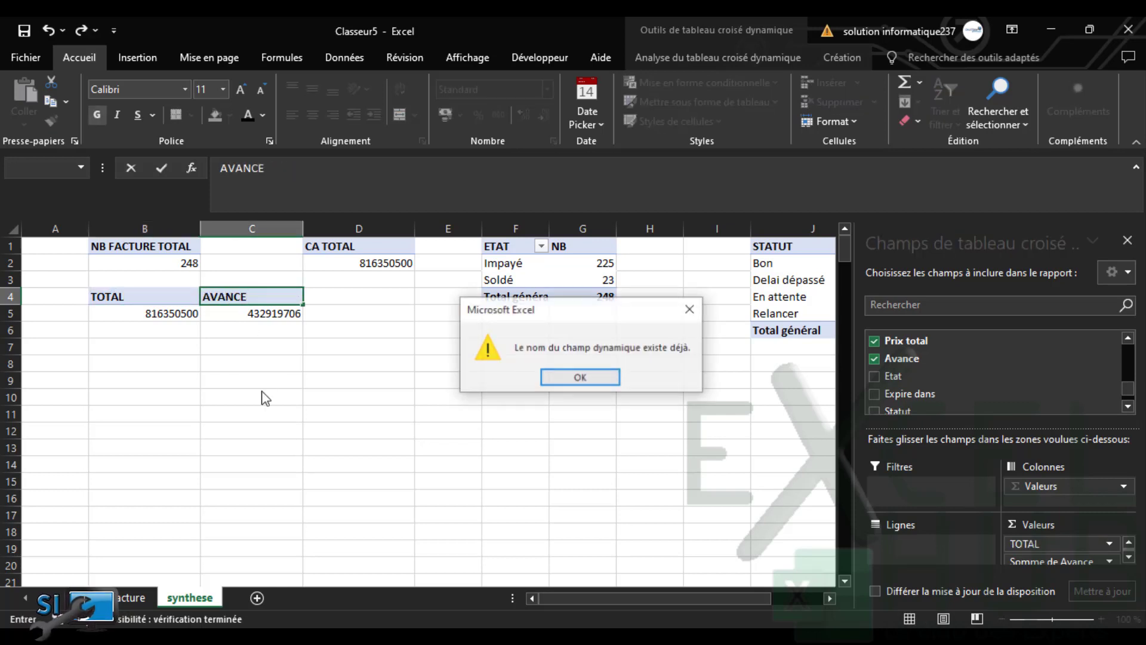
{"action": "left_click", "coordinate": [579, 382]}
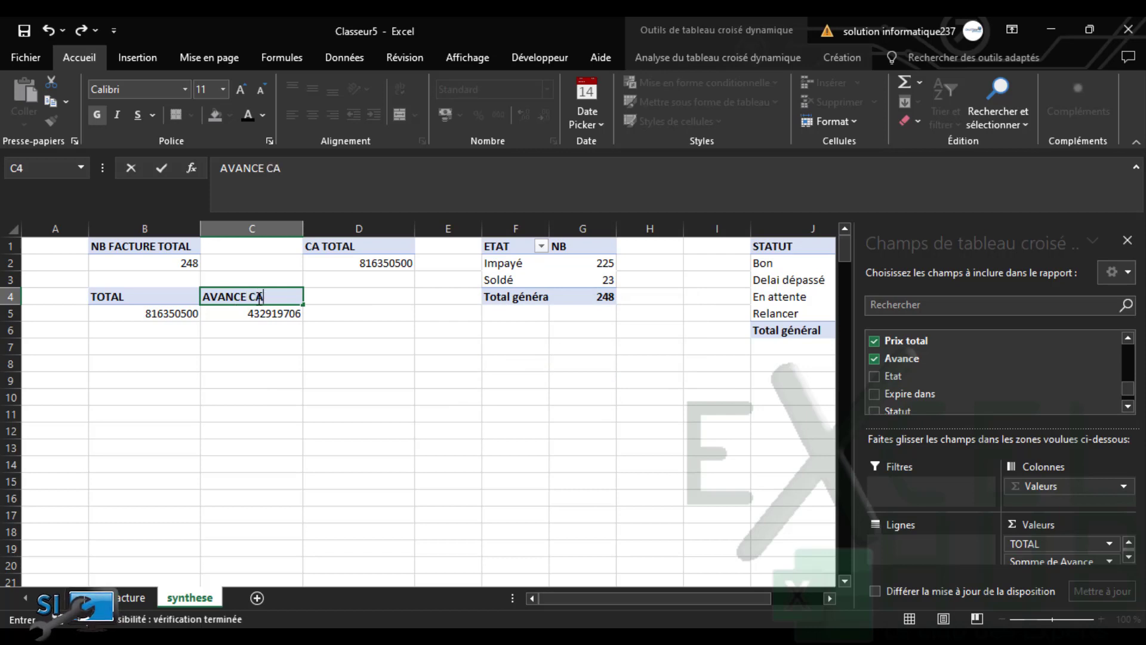
{"action": "left_click", "coordinate": [283, 361]}
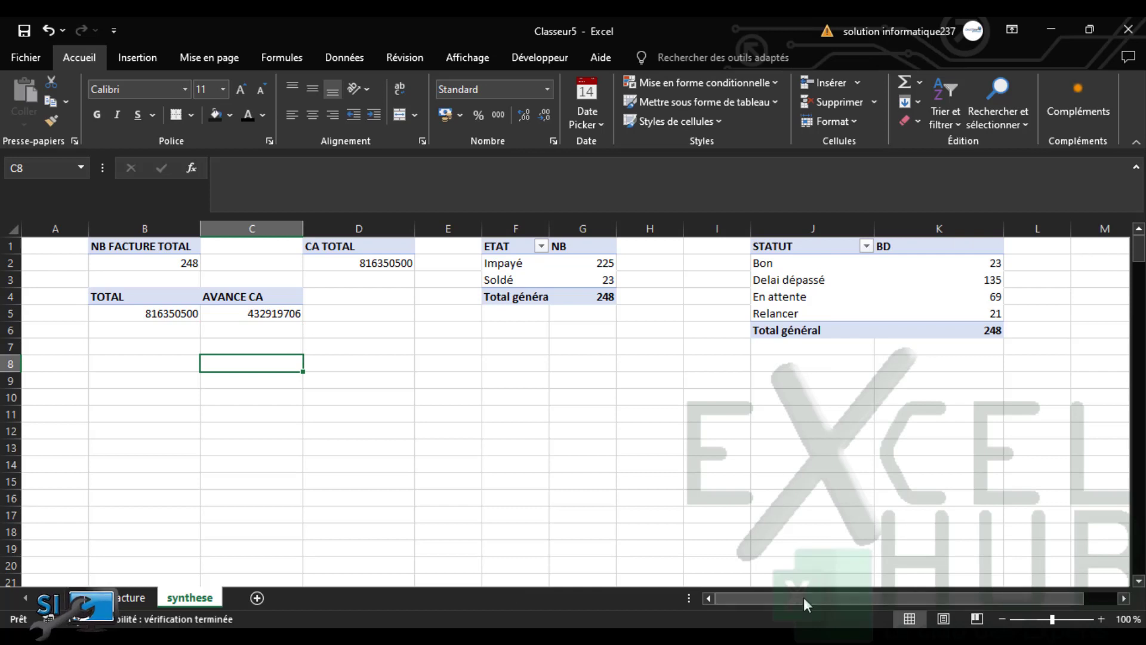
Copy the CA TOTAL pivot from D1:D2 and paste it at N1
{"action": "left_click_drag", "start_coordinate": [803, 598], "coordinate": [838, 597]}
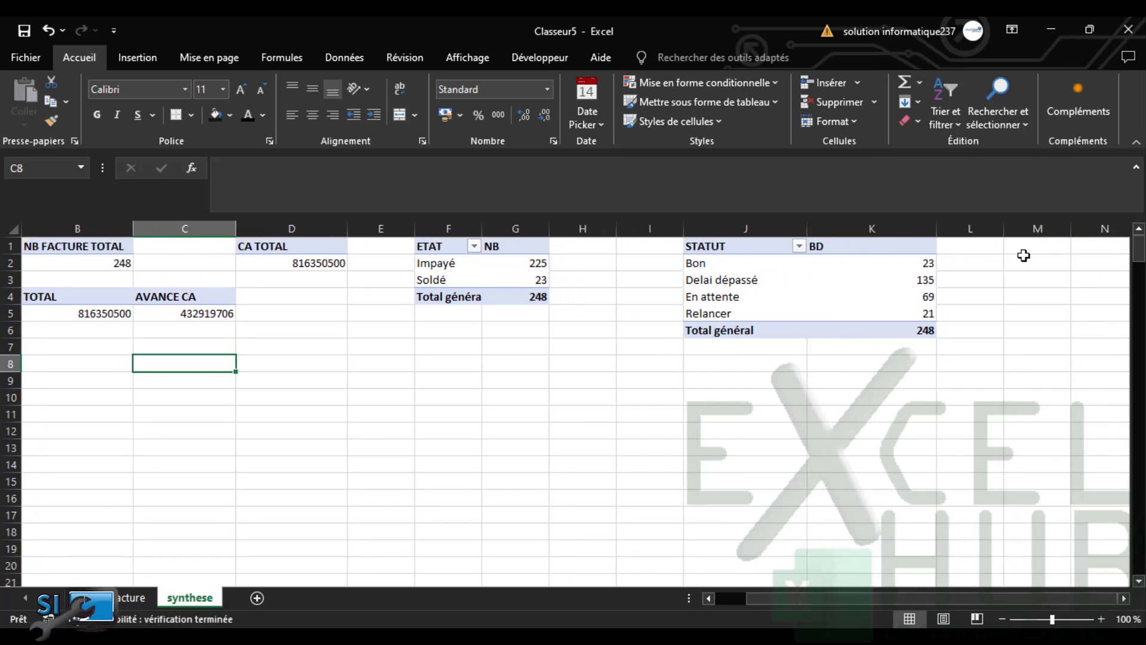
{"action": "left_click", "coordinate": [1051, 247]}
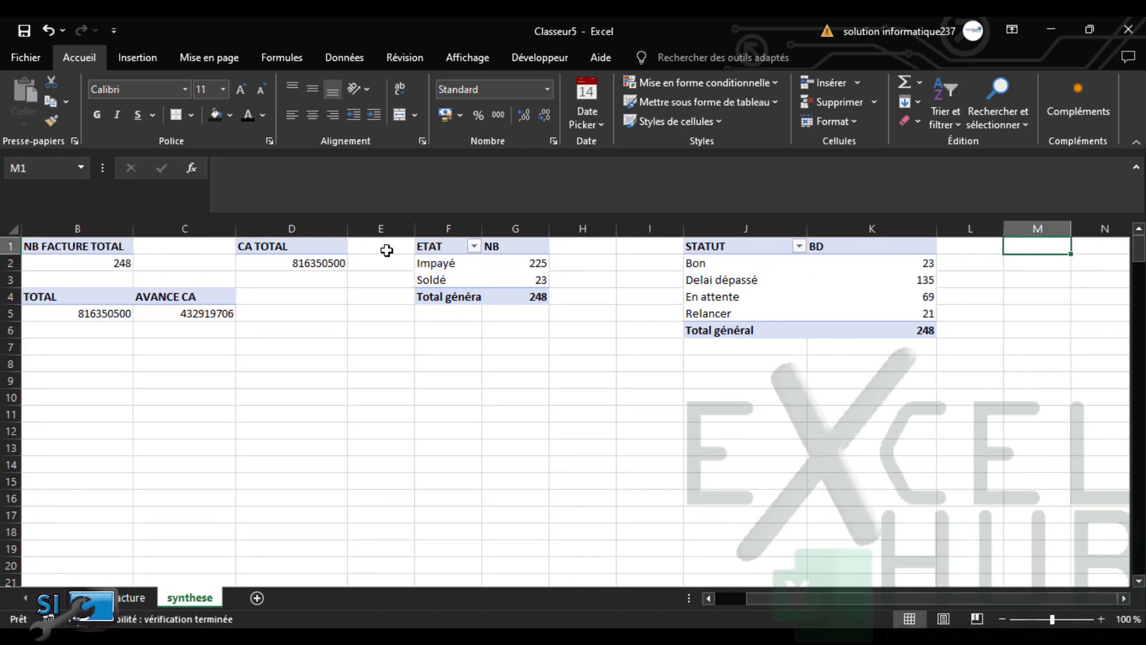
{"action": "left_click", "coordinate": [330, 250]}
{"action": "left_click_drag", "start_coordinate": [331, 257], "coordinate": [330, 263]}
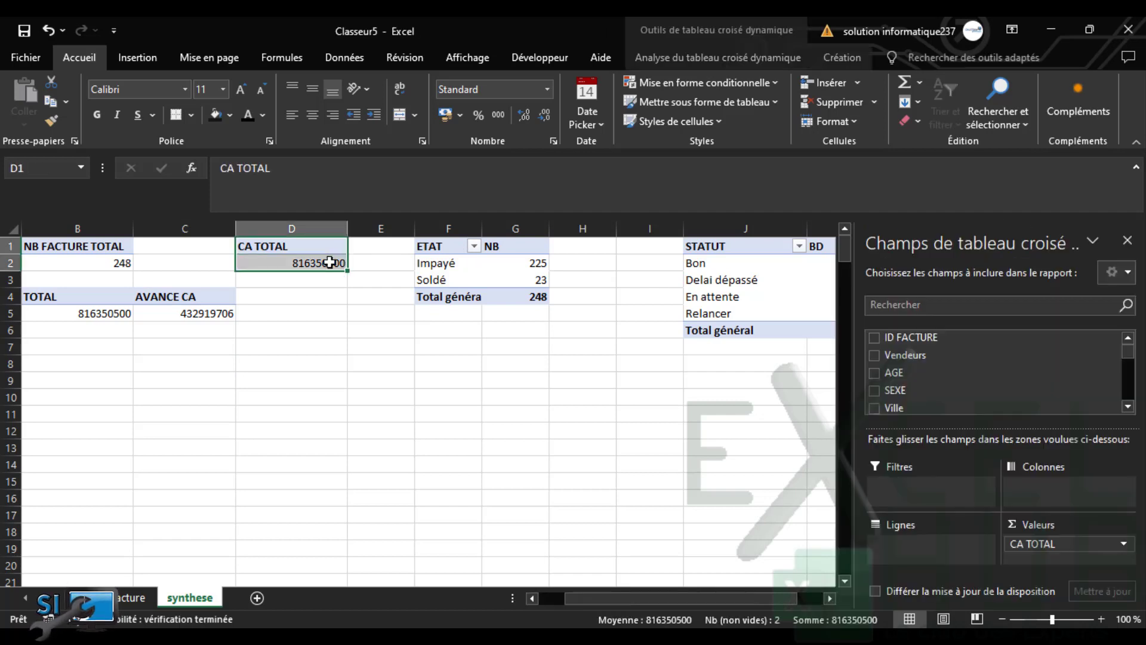
{"action": "key", "text": "ctrl+c"}
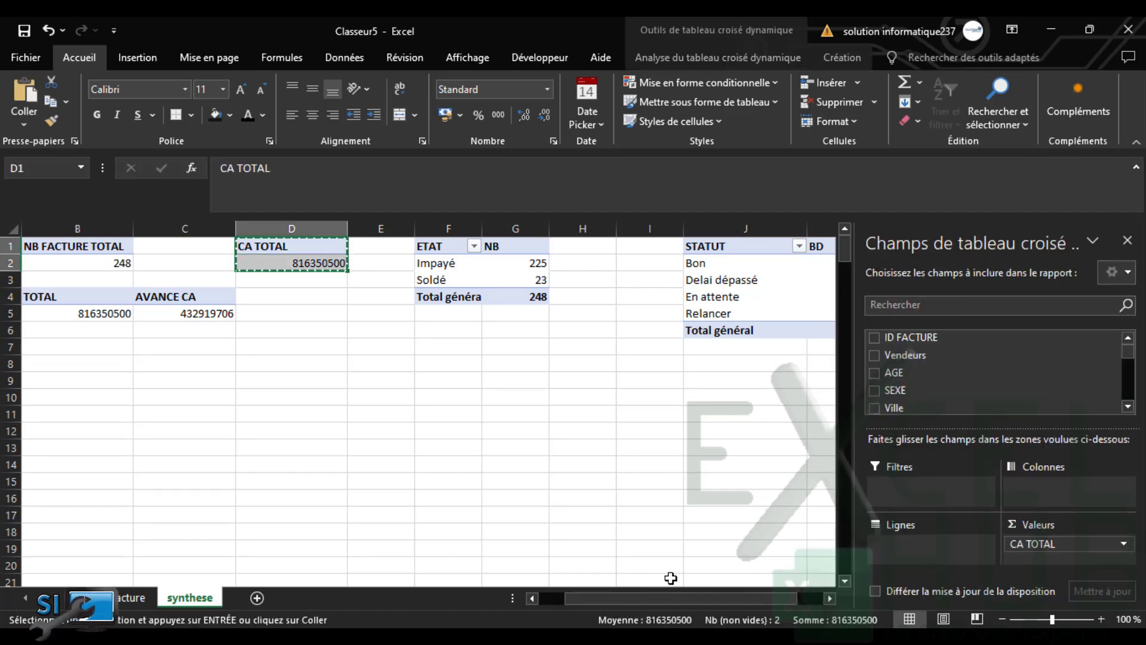
{"action": "left_click_drag", "start_coordinate": [686, 598], "coordinate": [937, 591]}
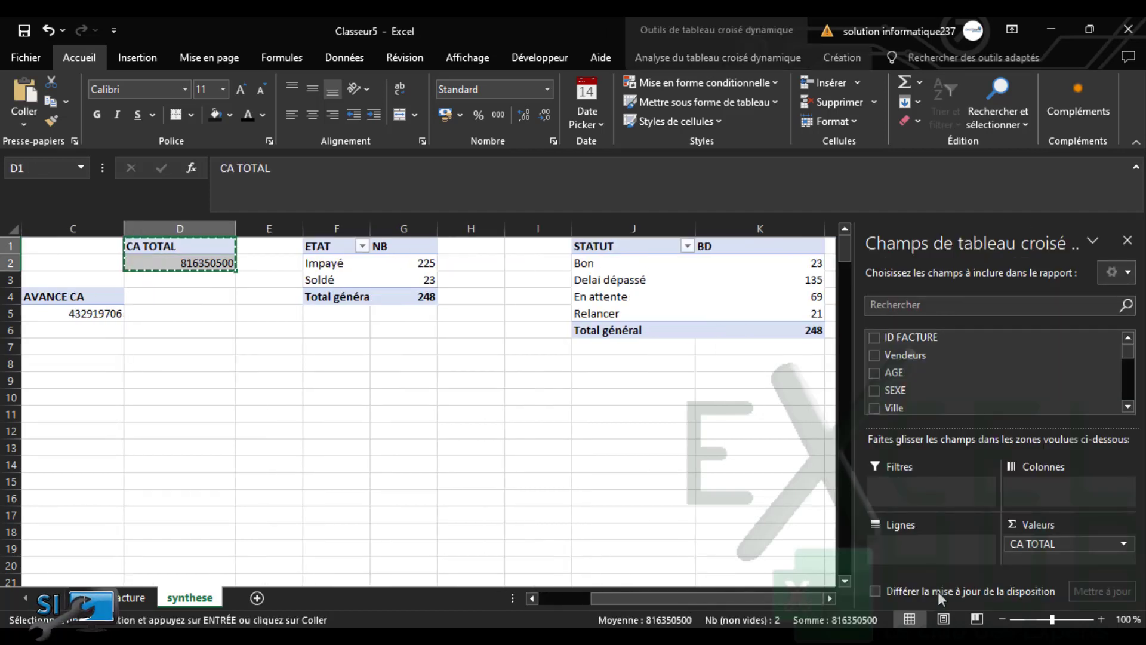
{"action": "left_click", "coordinate": [829, 598]}
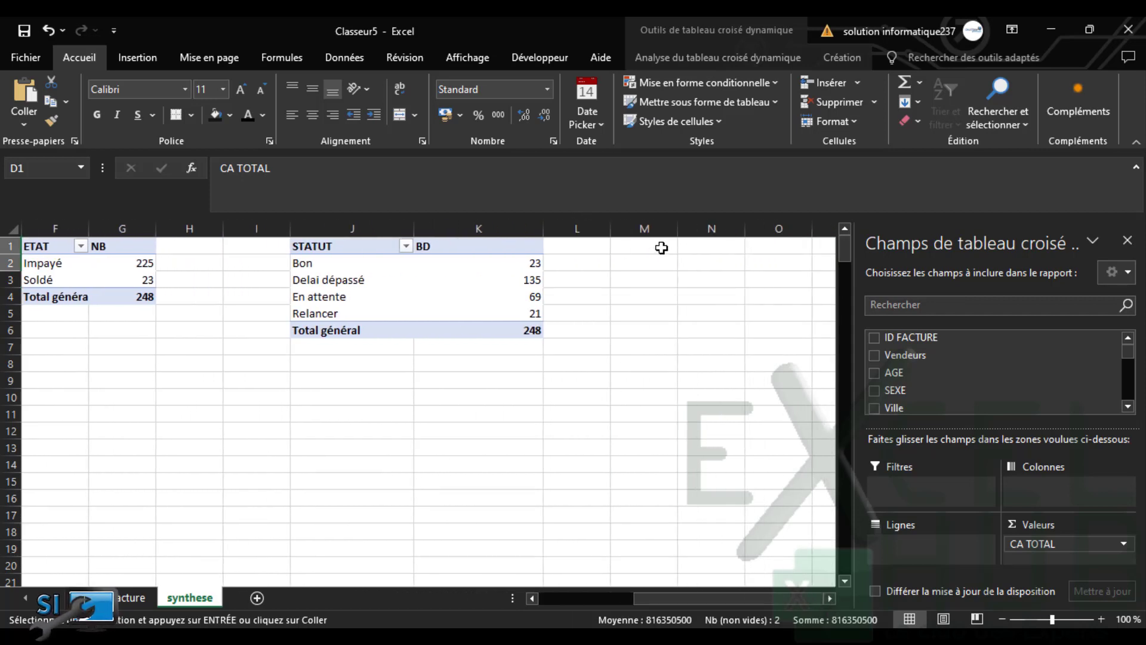
{"action": "left_click", "coordinate": [661, 249]}
{"action": "left_click", "coordinate": [705, 246]}
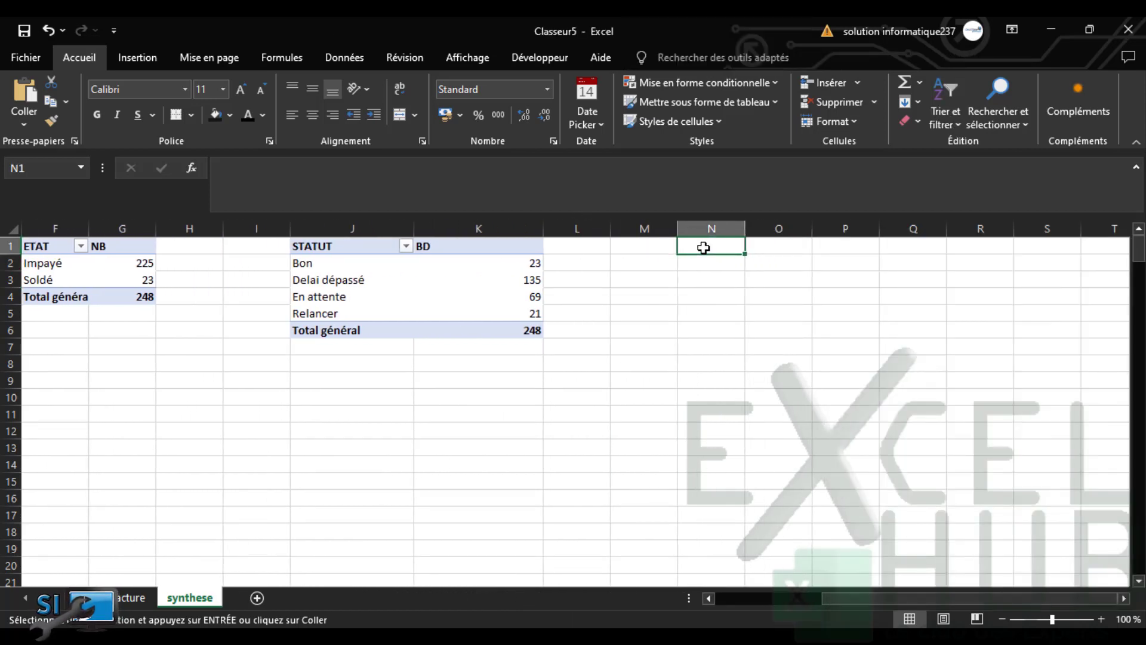
{"action": "key", "text": "Return"}
Rename the copy's header CA AVANCE and make it sum Avance (432919706) instead of Prix total
{"action": "left_click", "coordinate": [708, 249]}
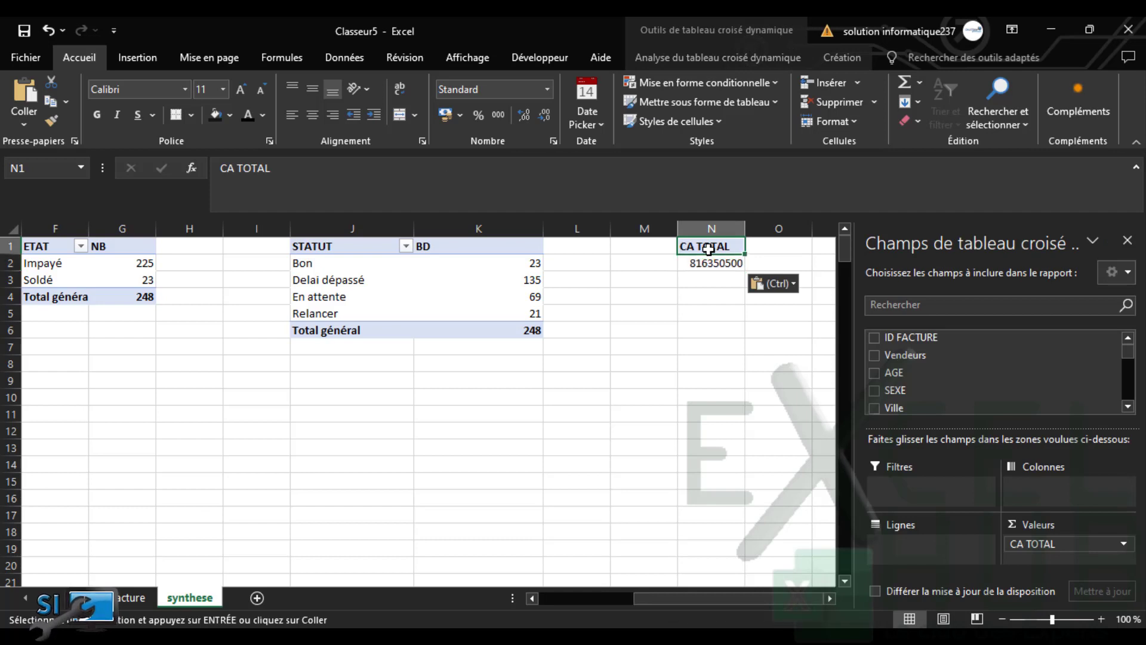
{"action": "left_click", "coordinate": [301, 167]}
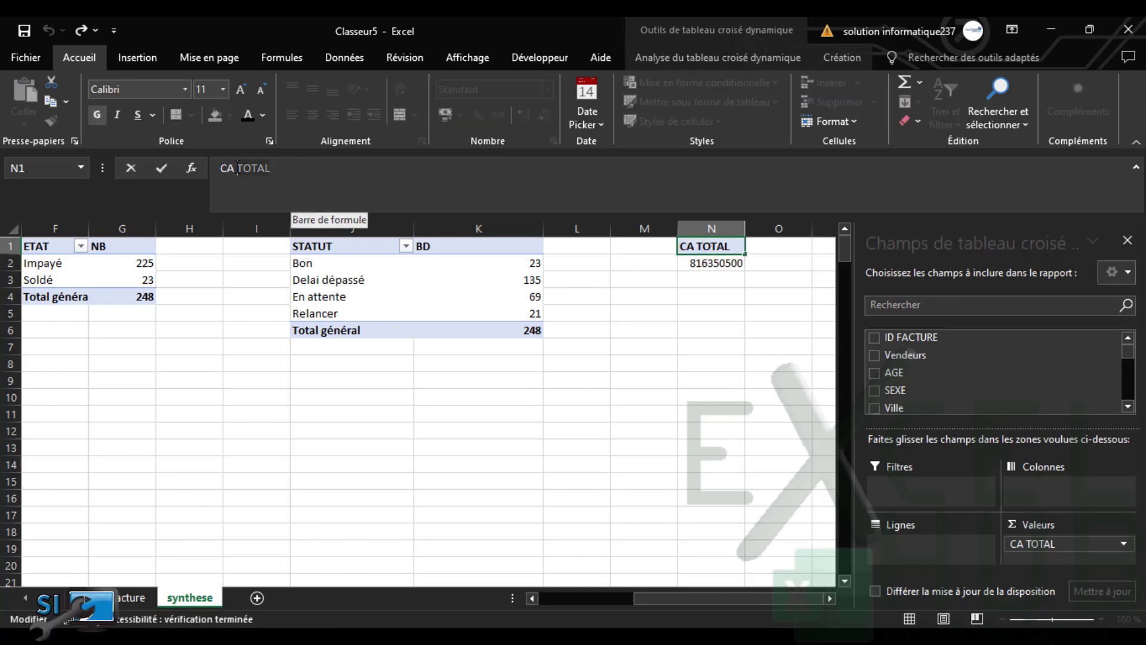
{"action": "type", "text": "ANCE"}
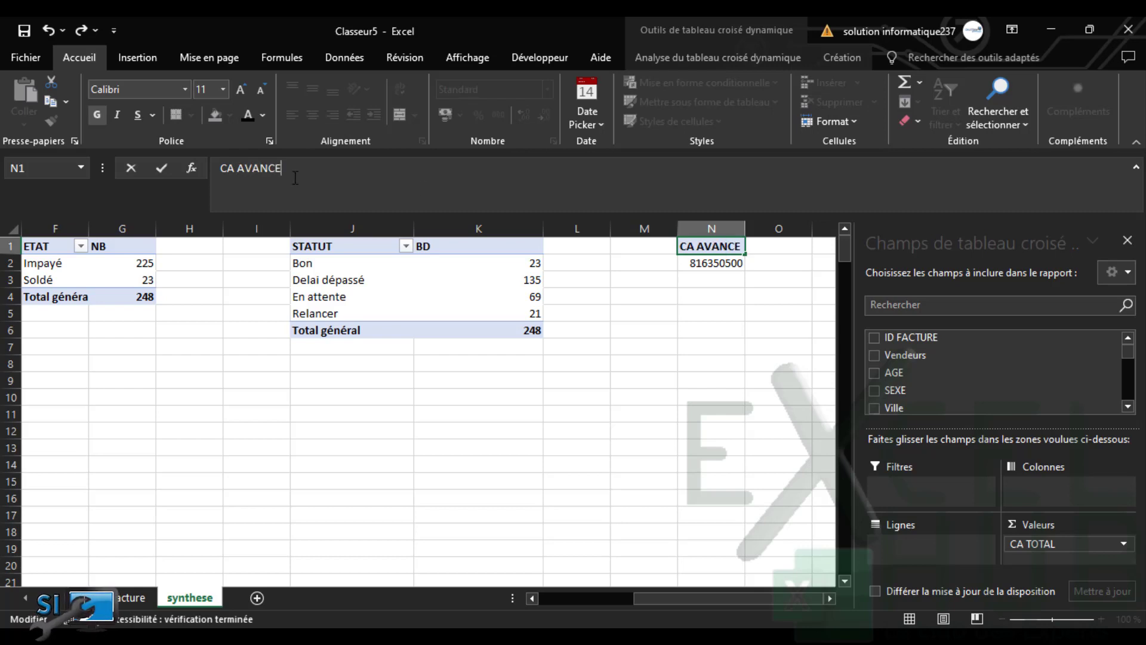
{"action": "left_click", "coordinate": [718, 263]}
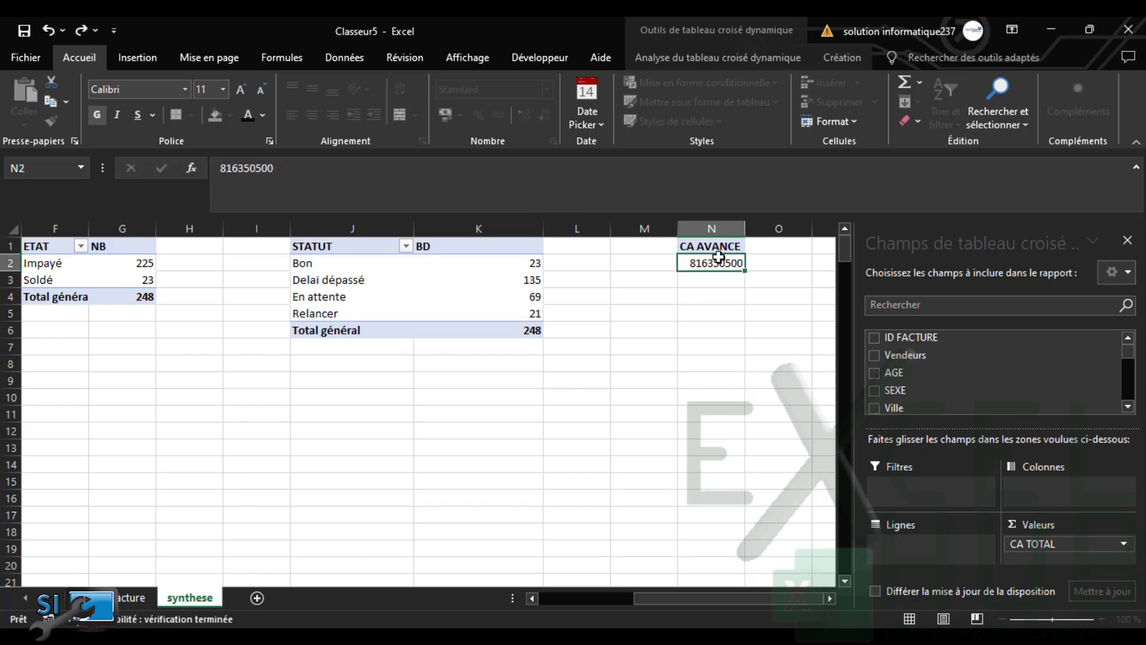
{"action": "left_click", "coordinate": [716, 246]}
{"action": "left_click_drag", "start_coordinate": [1129, 357], "coordinate": [1130, 430]}
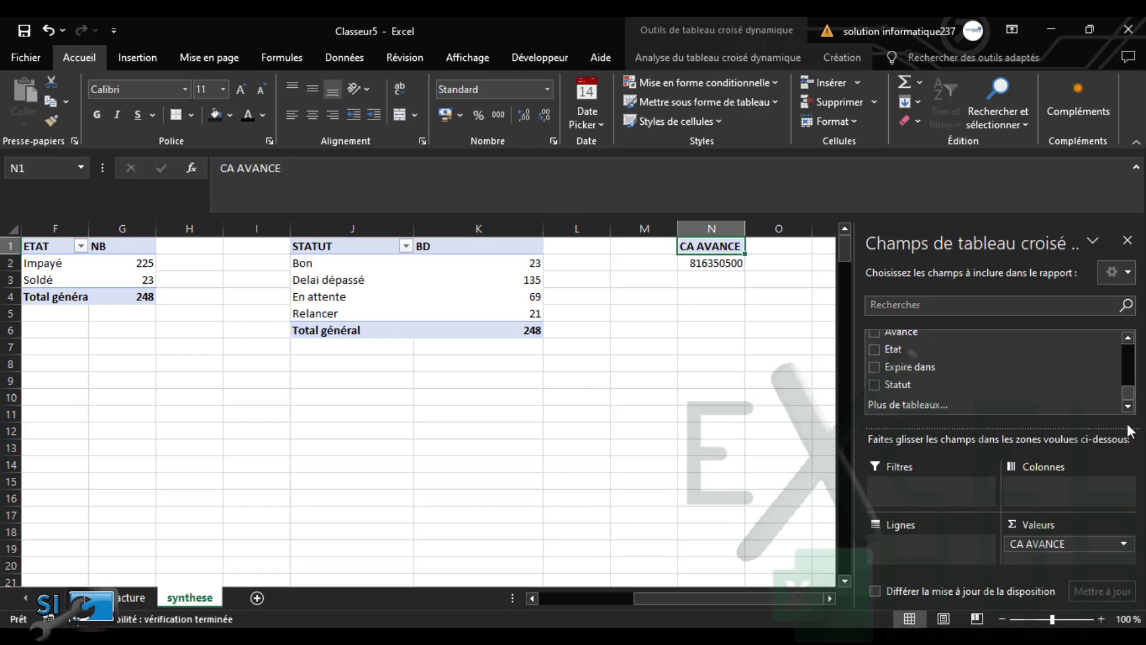
{"action": "left_click", "coordinate": [875, 334]}
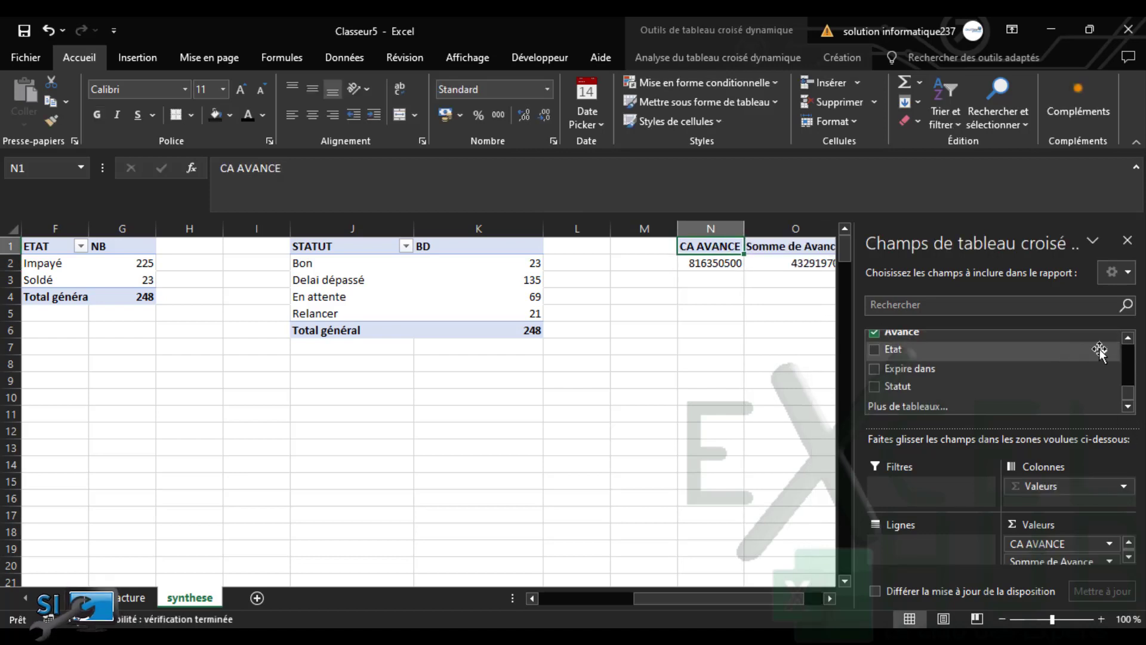
{"action": "left_click", "coordinate": [1128, 338]}
{"action": "left_click", "coordinate": [875, 342]}
{"action": "left_click", "coordinate": [743, 390]}
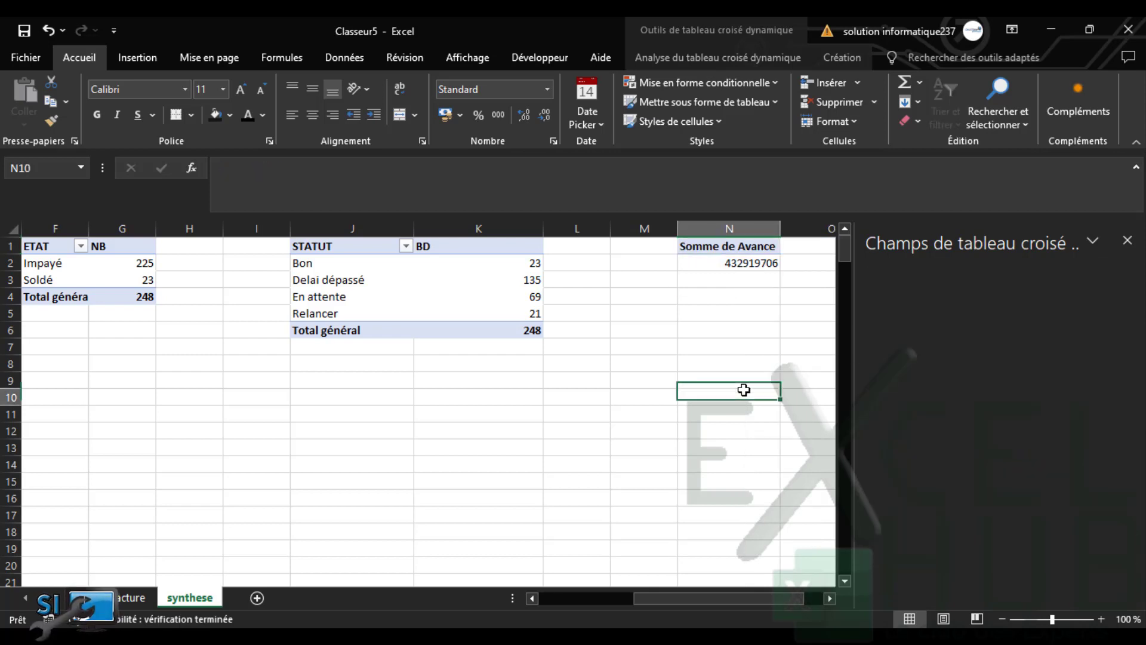
{"action": "left_click_drag", "start_coordinate": [844, 599], "coordinate": [536, 567]}
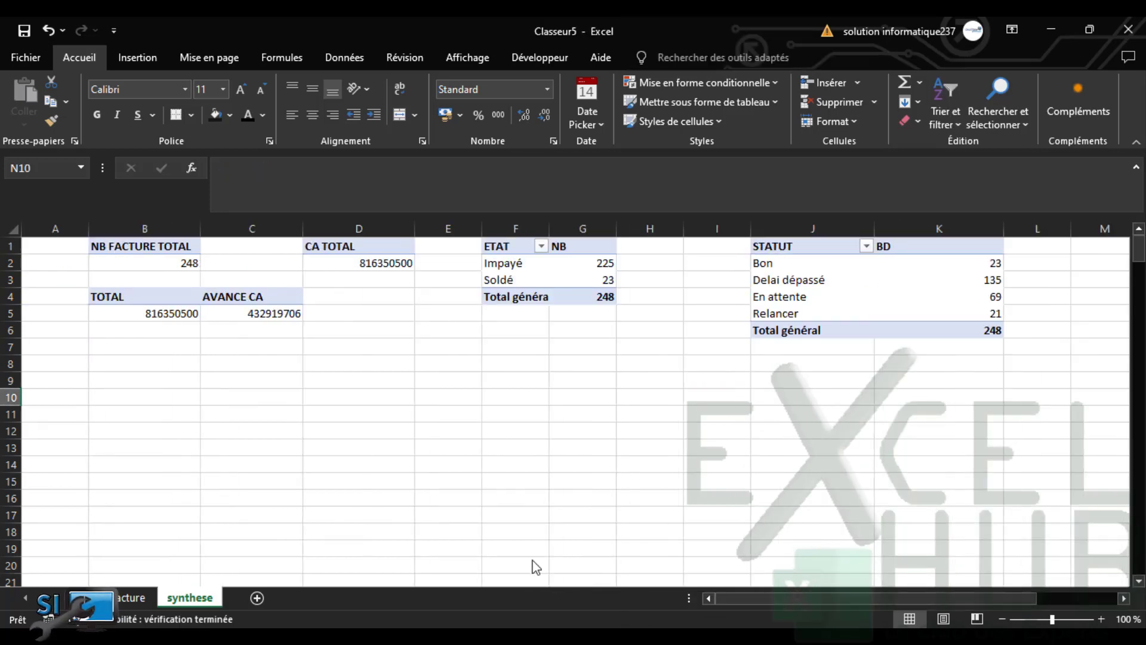
{"action": "left_click", "coordinate": [112, 374]}
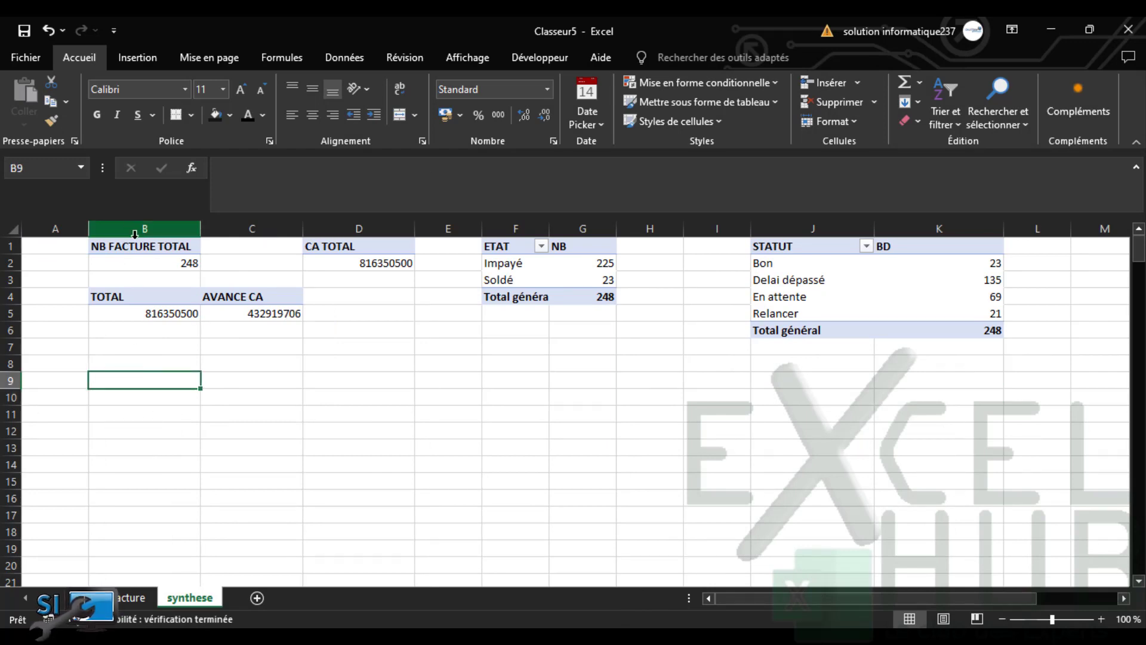
Paste a copy of the NB FACTURE TOTAL pivot at B11
{"action": "left_click_drag", "start_coordinate": [141, 246], "coordinate": [141, 270]}
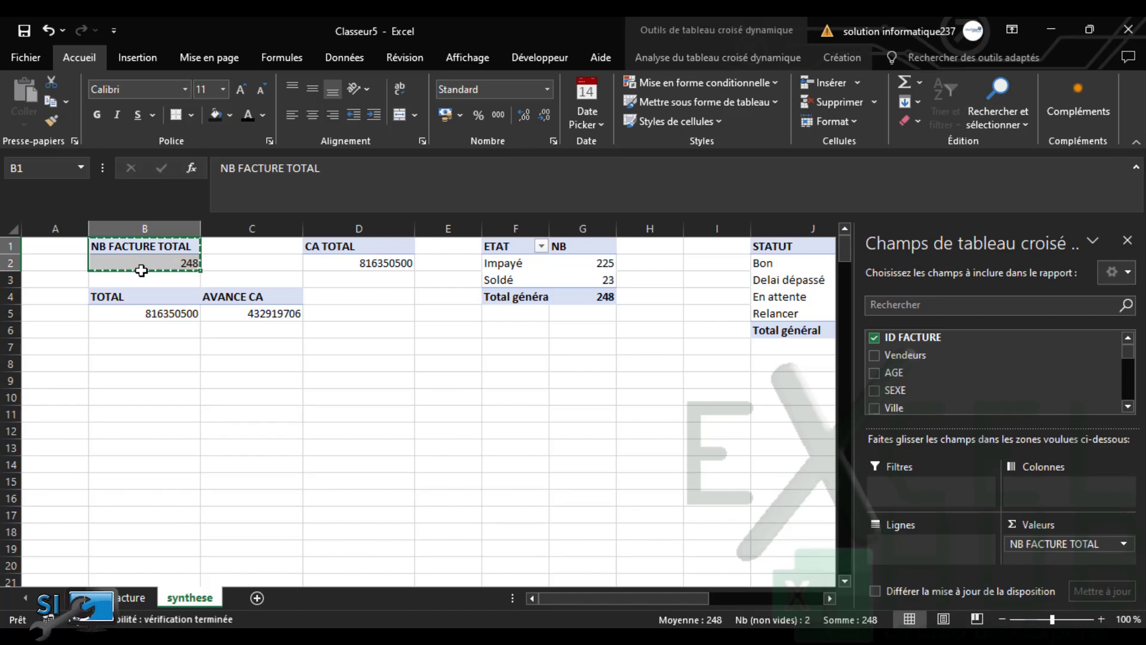
{"action": "key", "text": "ctrl+c"}
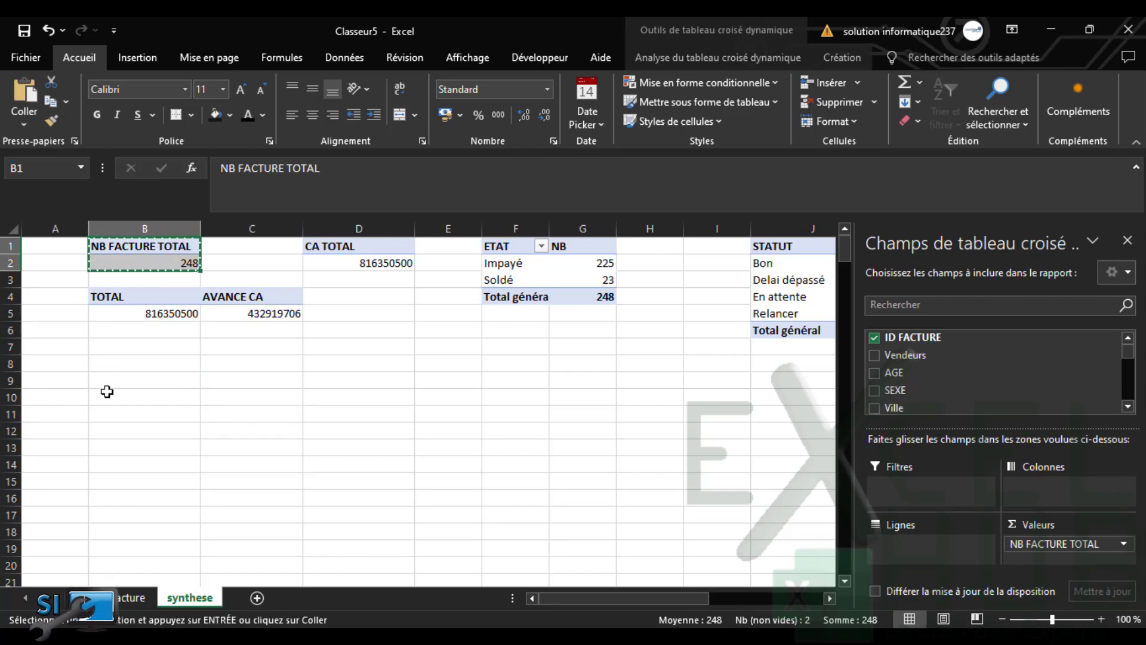
{"action": "left_click", "coordinate": [111, 413]}
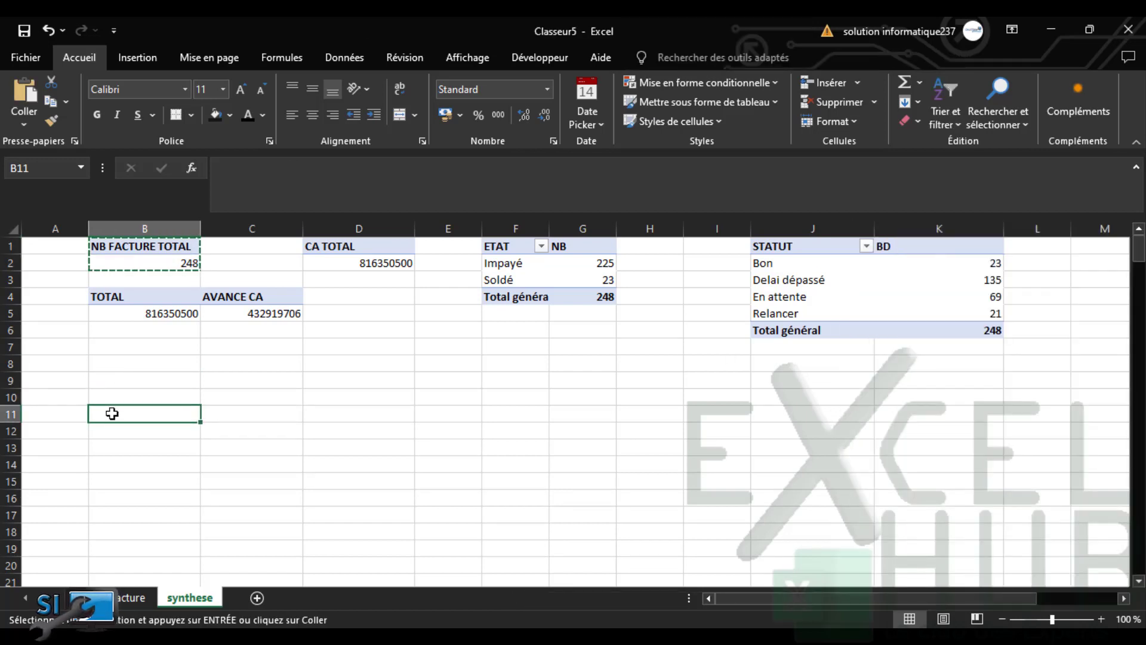
{"action": "key", "text": "ctrl+v"}
{"action": "key", "text": "Escape"}
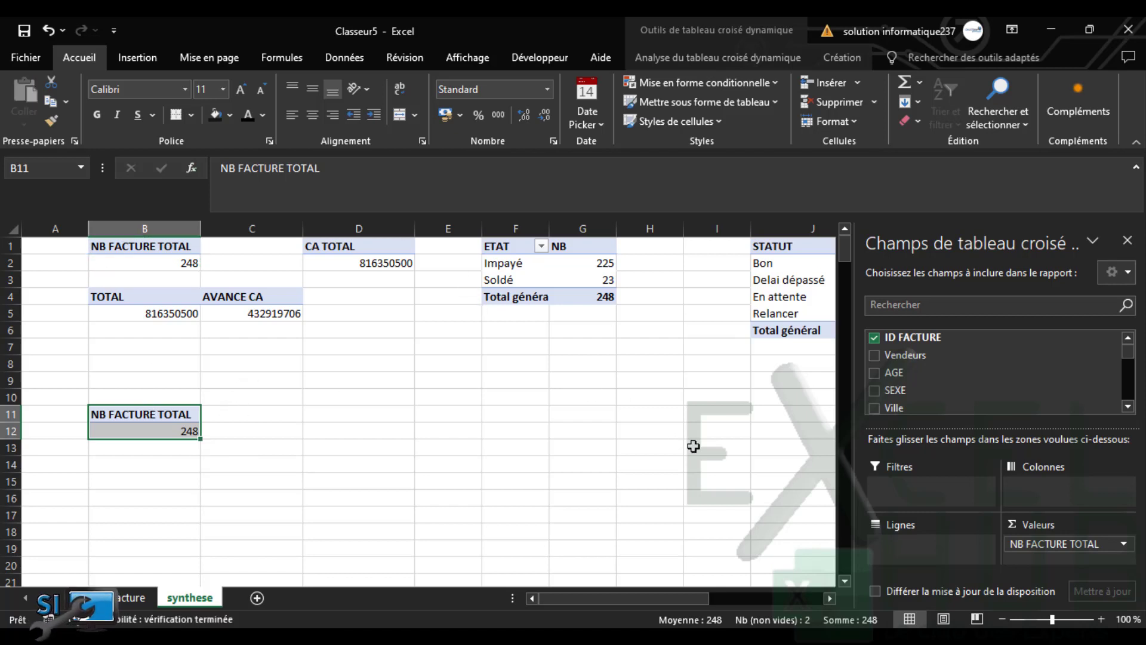
Make the copy list Vendeurs with summed Prix total, ALAIN to STEPHANE, totalling 816350500
{"action": "left_click", "coordinate": [875, 339]}
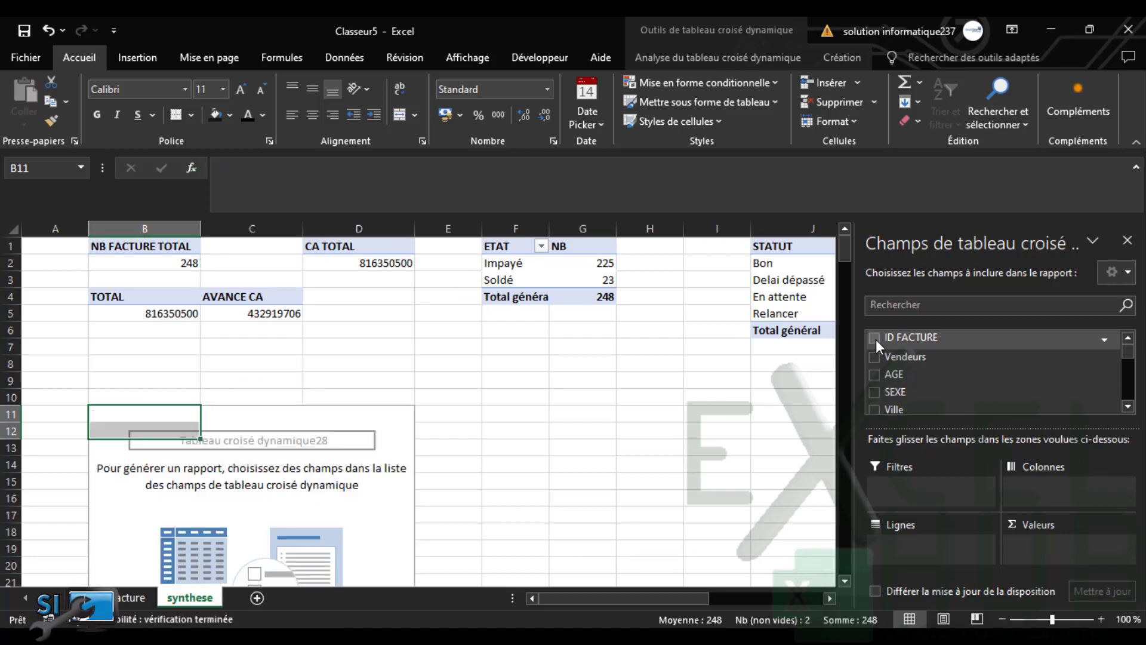
{"action": "left_click", "coordinate": [874, 361]}
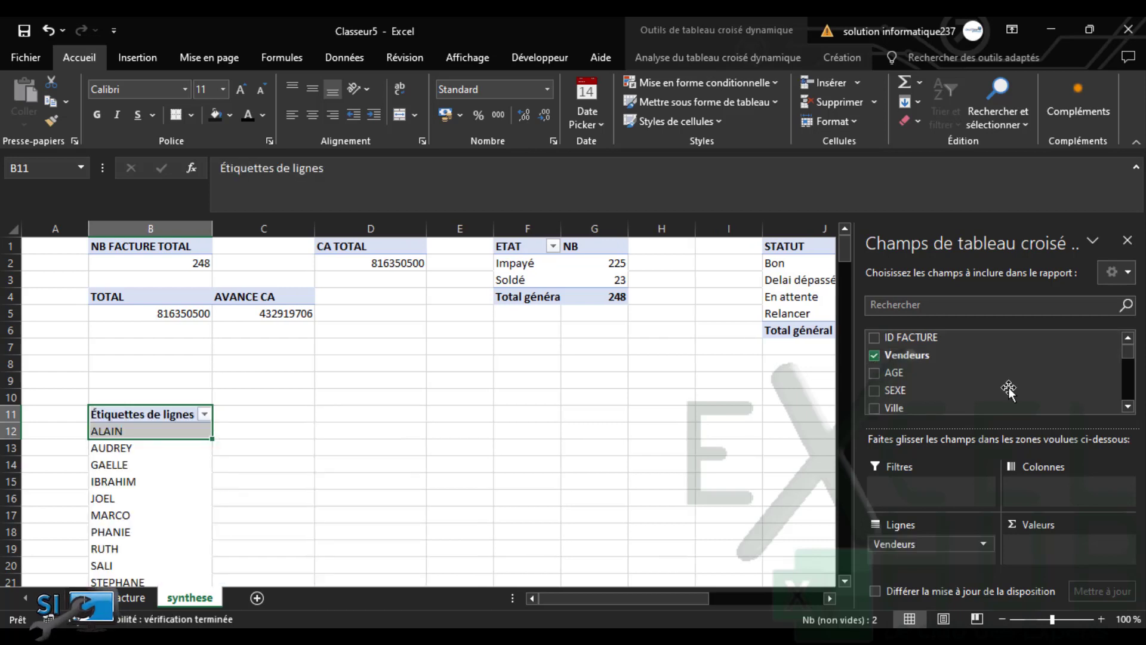
{"action": "scroll", "coordinate": [1129, 379], "scroll_direction": "down", "scroll_amount": 3}
{"action": "scroll", "coordinate": [1129, 385], "scroll_direction": "down", "scroll_amount": 2}
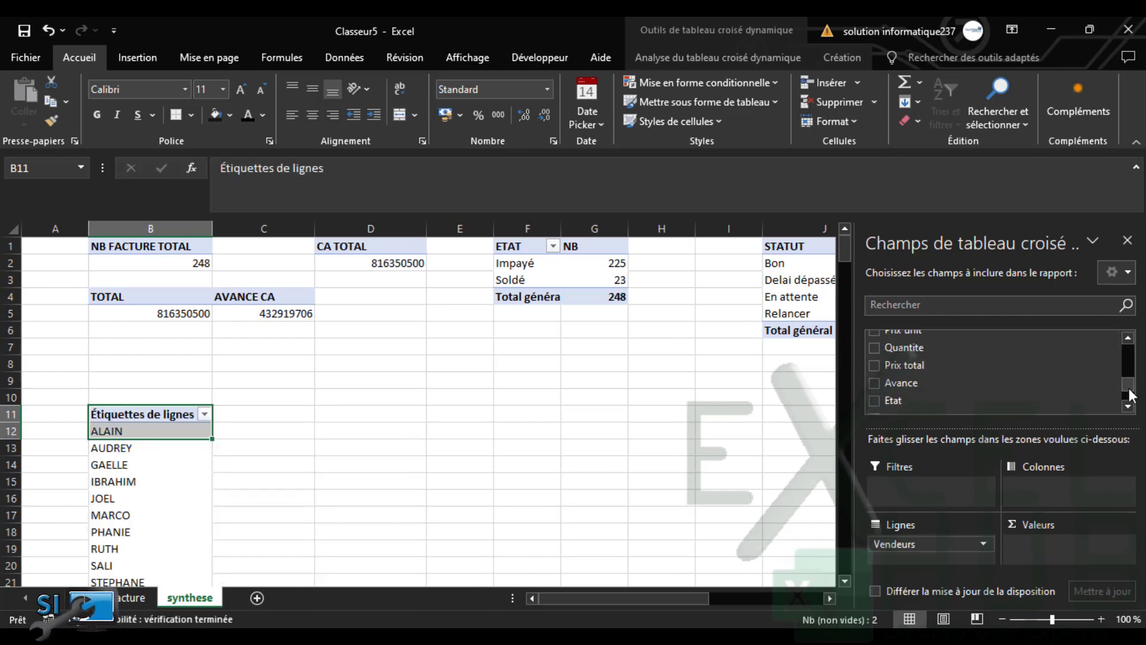
{"action": "left_click", "coordinate": [872, 358]}
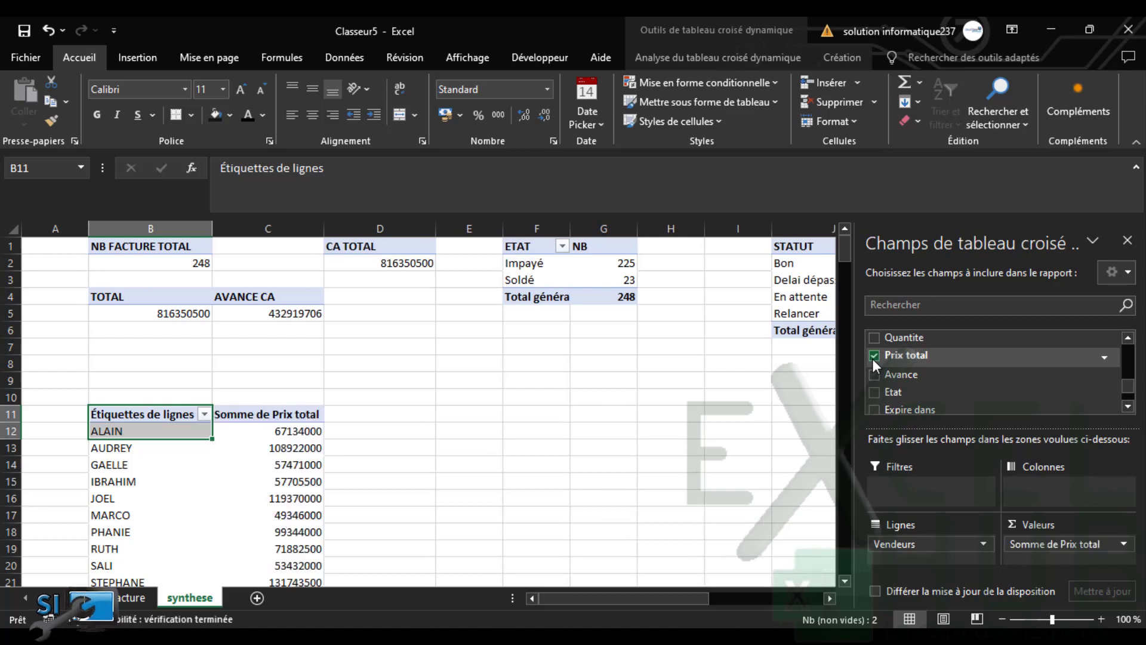
Copy the revenue-by-seller pivot B11:C22 for pasting at E11
{"action": "left_click_drag", "start_coordinate": [135, 419], "coordinate": [267, 558]}
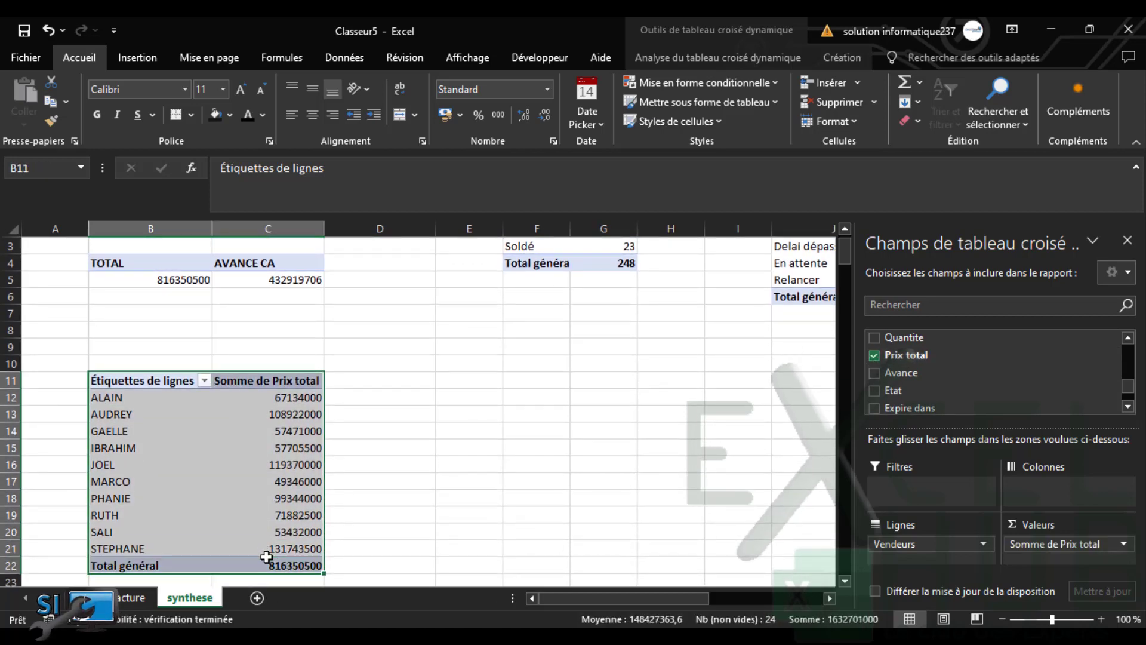
{"action": "key", "text": "ctrl+c"}
{"action": "left_click", "coordinate": [461, 382]}
{"action": "right_click", "coordinate": [462, 384]}
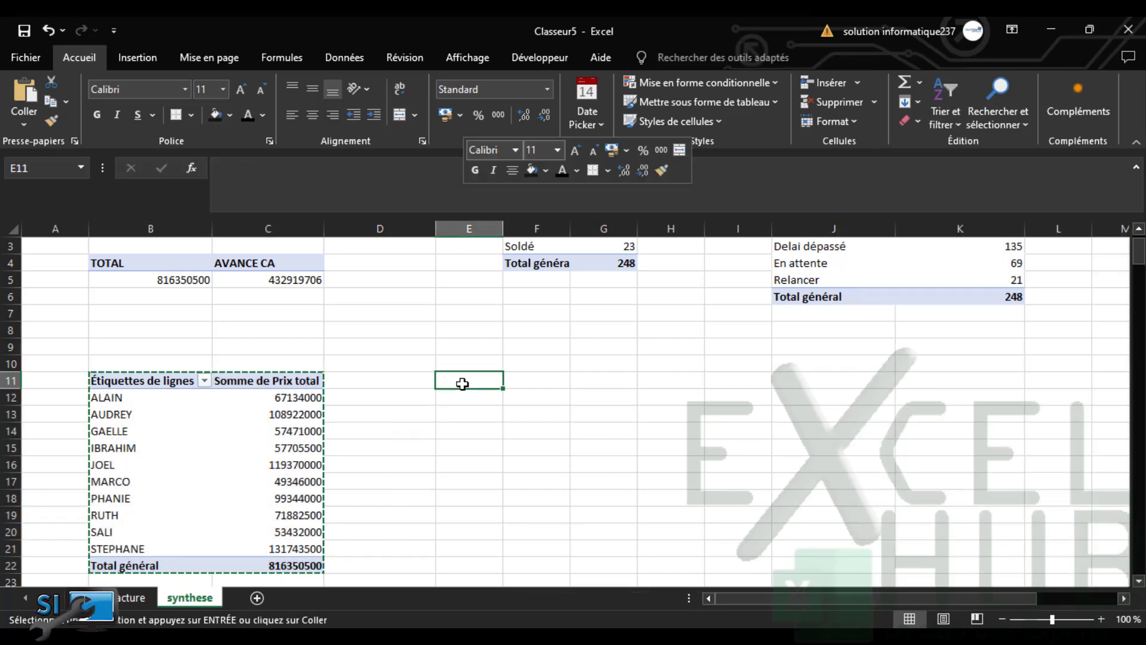
Paste the B11 seller-revenue pivot into E11, H11 and K11, each totalling 816350500
{"action": "left_click", "coordinate": [496, 298]}
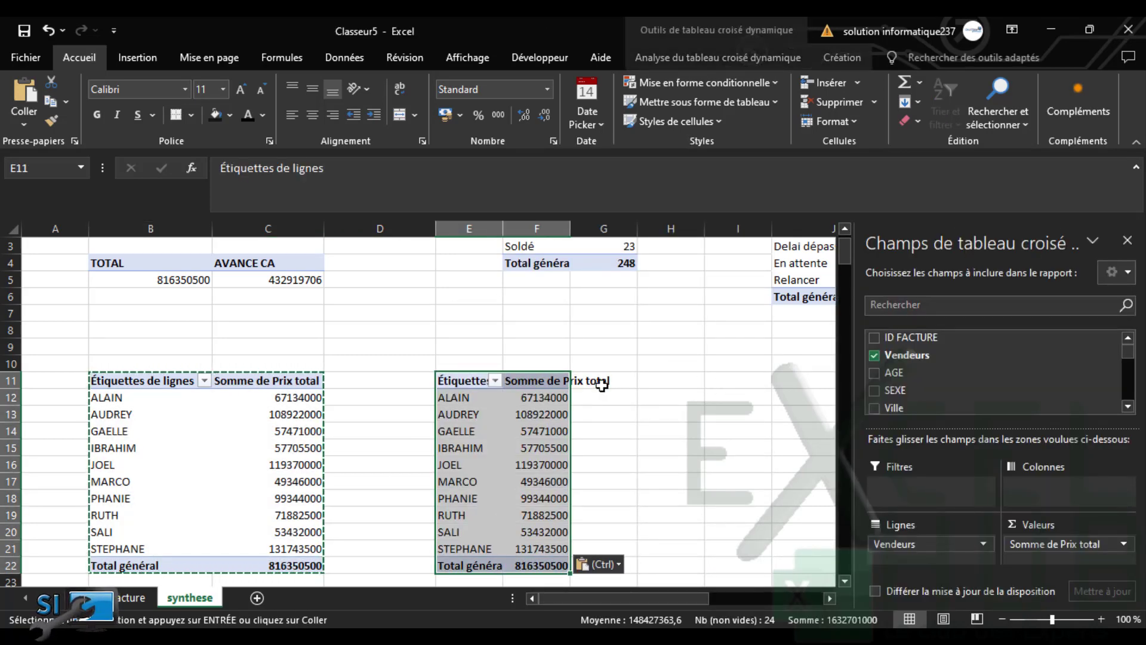
{"action": "left_click", "coordinate": [663, 381]}
{"action": "key", "text": "ctrl+v"}
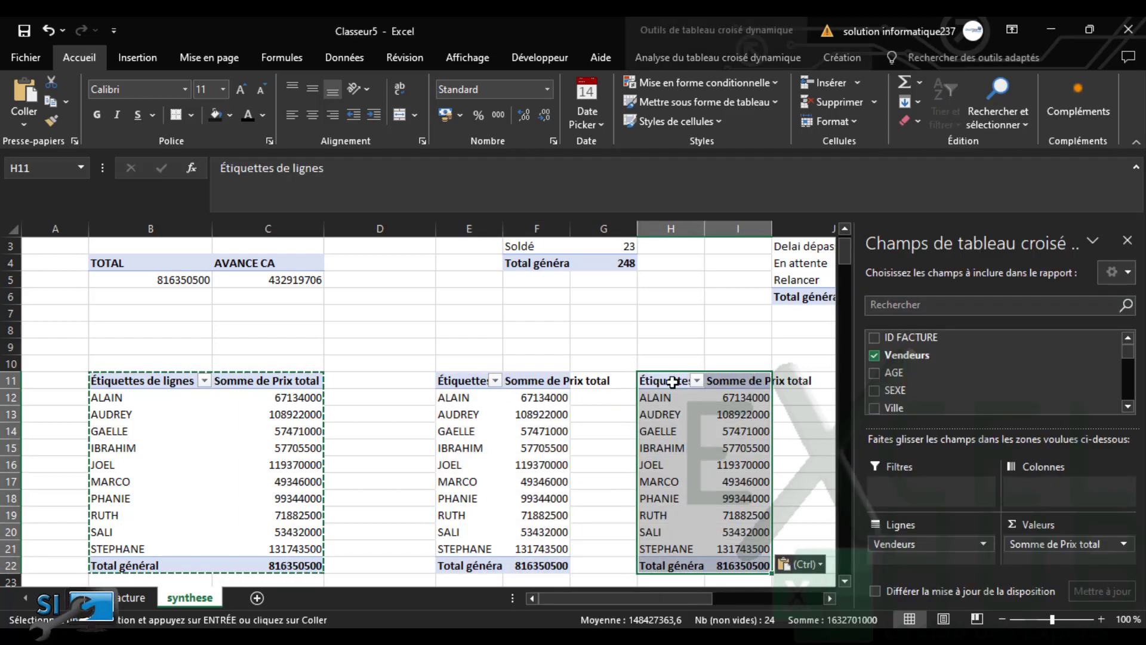
{"action": "left_click", "coordinate": [805, 391]}
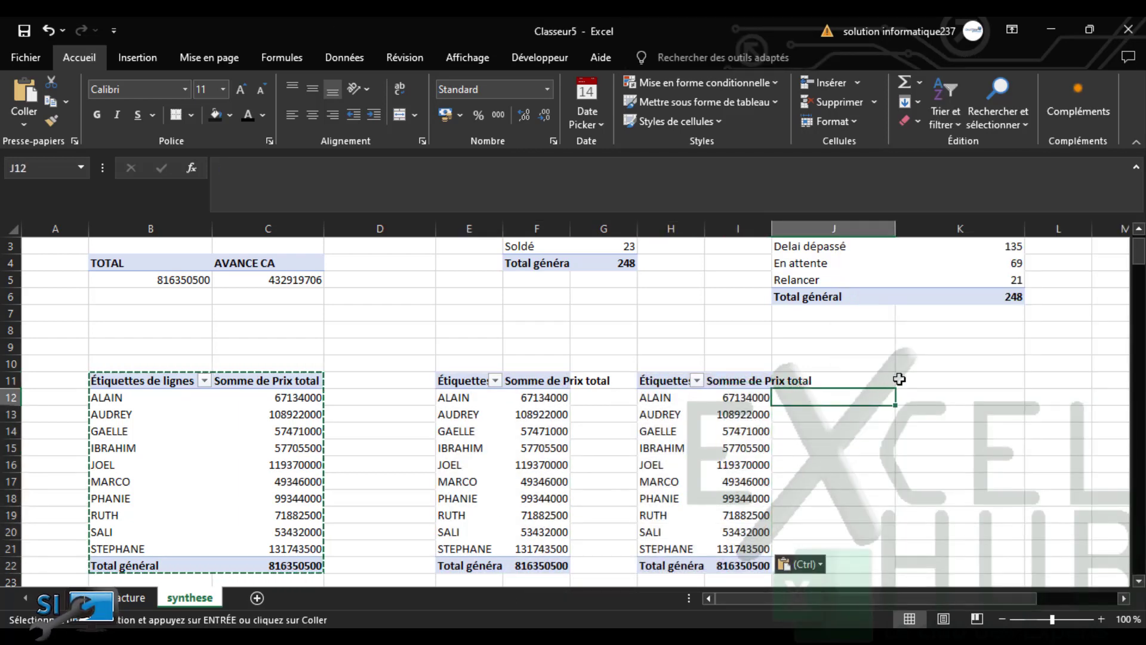
{"action": "left_click", "coordinate": [882, 380]}
{"action": "left_click", "coordinate": [915, 381]}
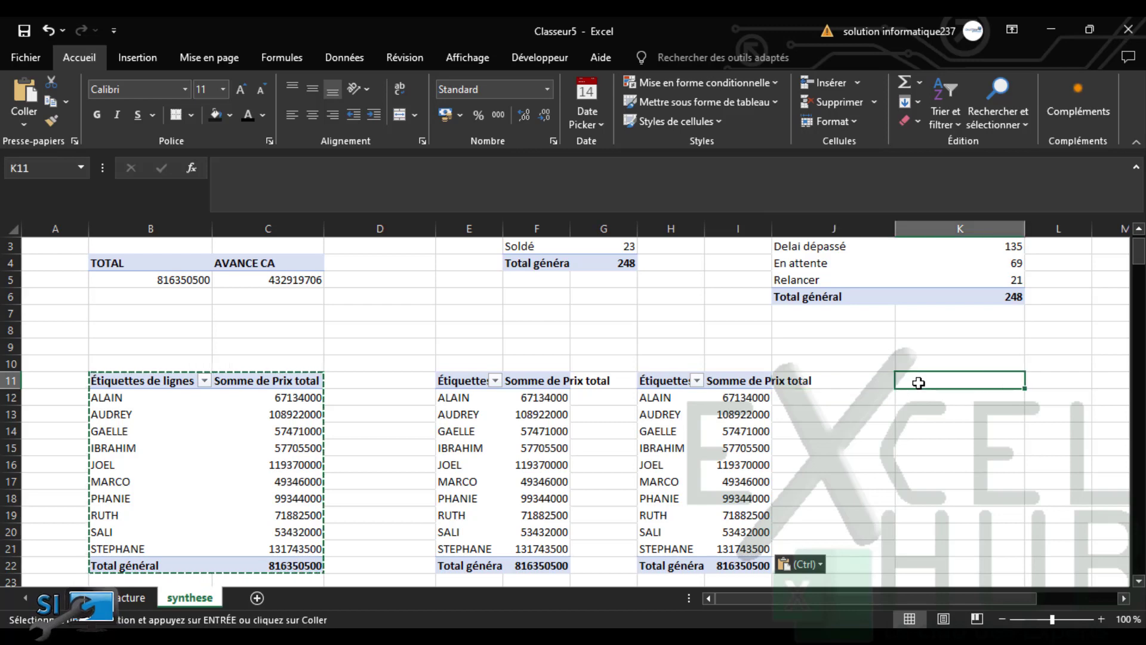
{"action": "key", "text": "ctrl+v"}
{"action": "scroll", "coordinate": [241, 393], "scroll_direction": "right", "scroll_amount": 5}
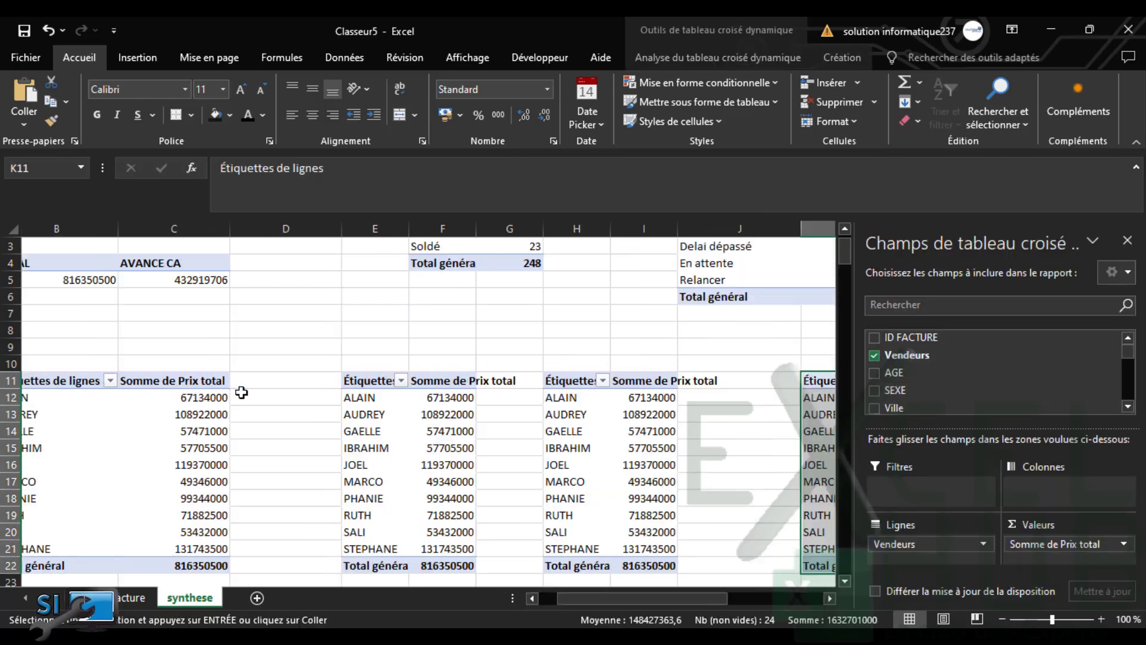
{"action": "key", "text": "Escape"}
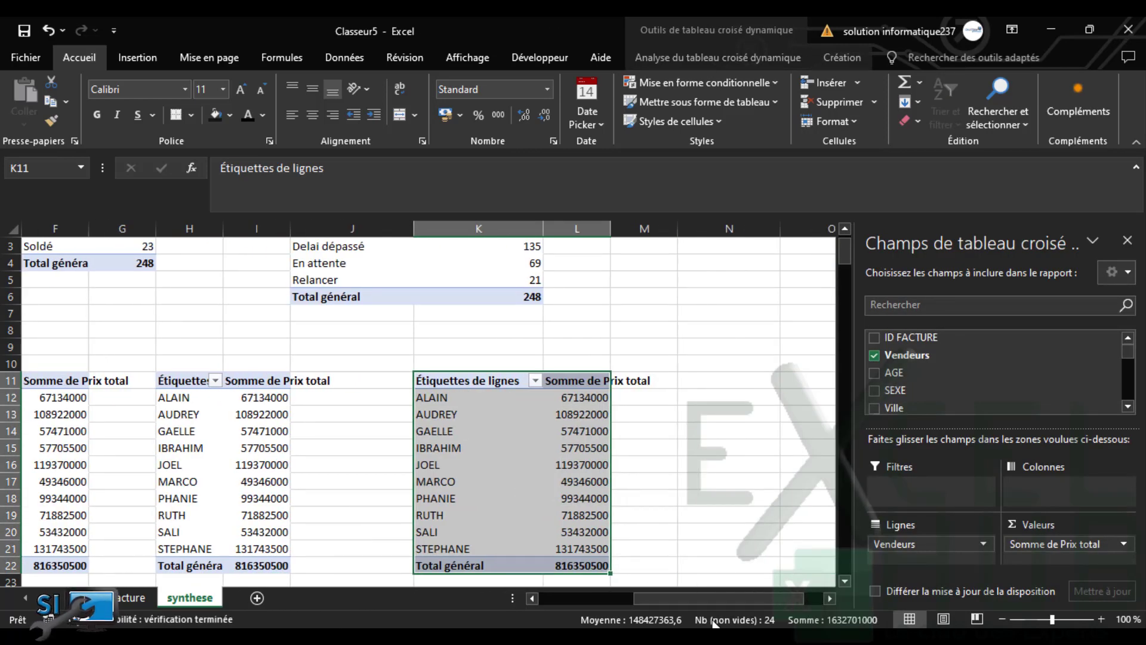
{"action": "left_click_drag", "start_coordinate": [700, 600], "coordinate": [553, 592]}
Switch the second pivot table from Vendeurs to Ville
{"action": "left_click", "coordinate": [495, 416]}
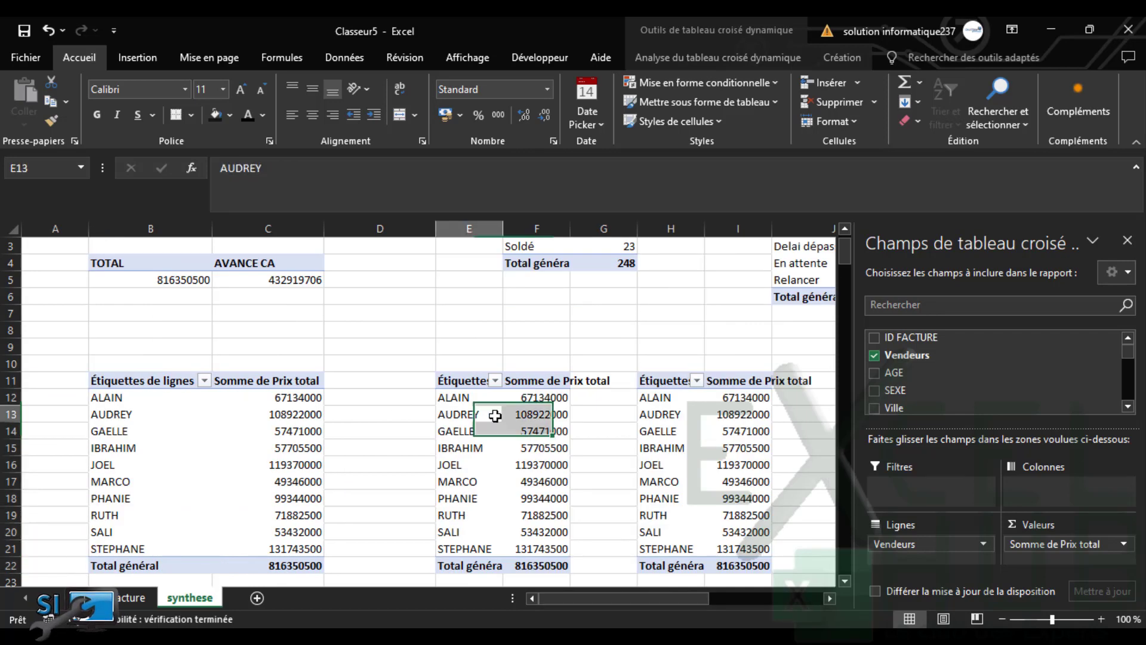
{"action": "left_click", "coordinate": [874, 356]}
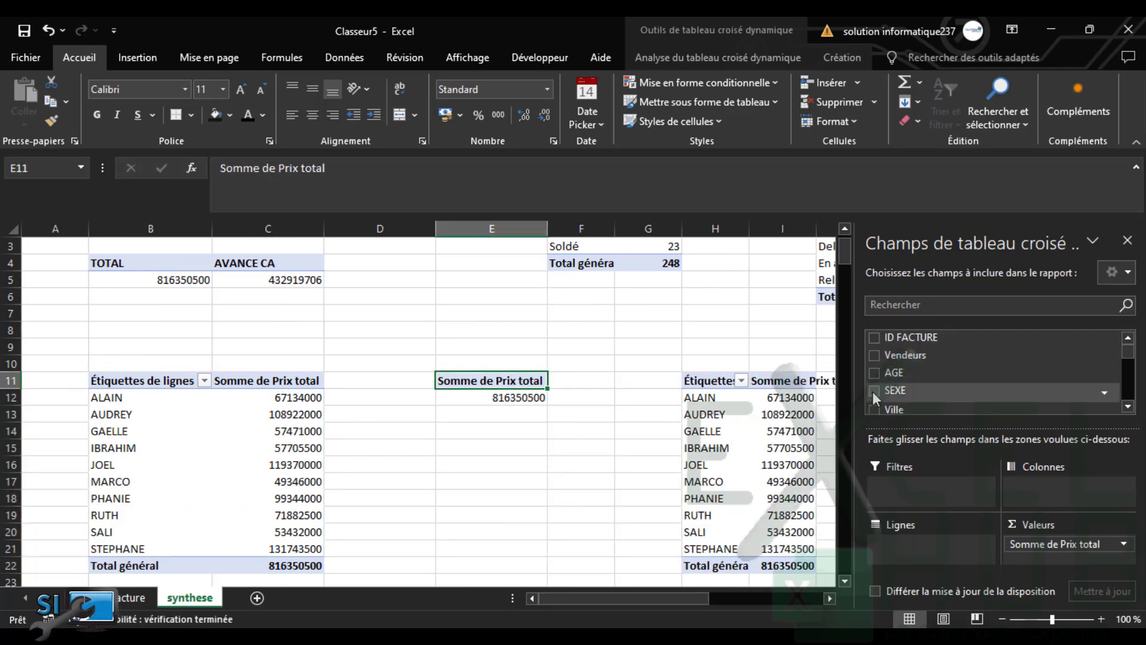
{"action": "left_click", "coordinate": [873, 406]}
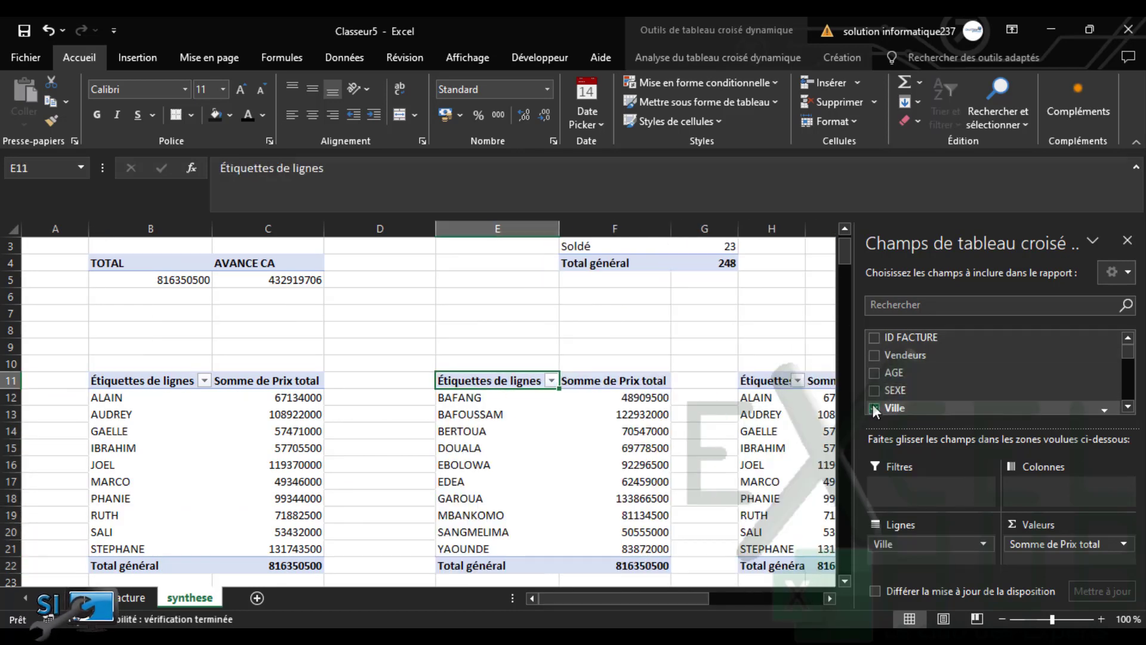
Replace Vendeurs with Clients in the column H pivot table
{"action": "left_click", "coordinate": [765, 380]}
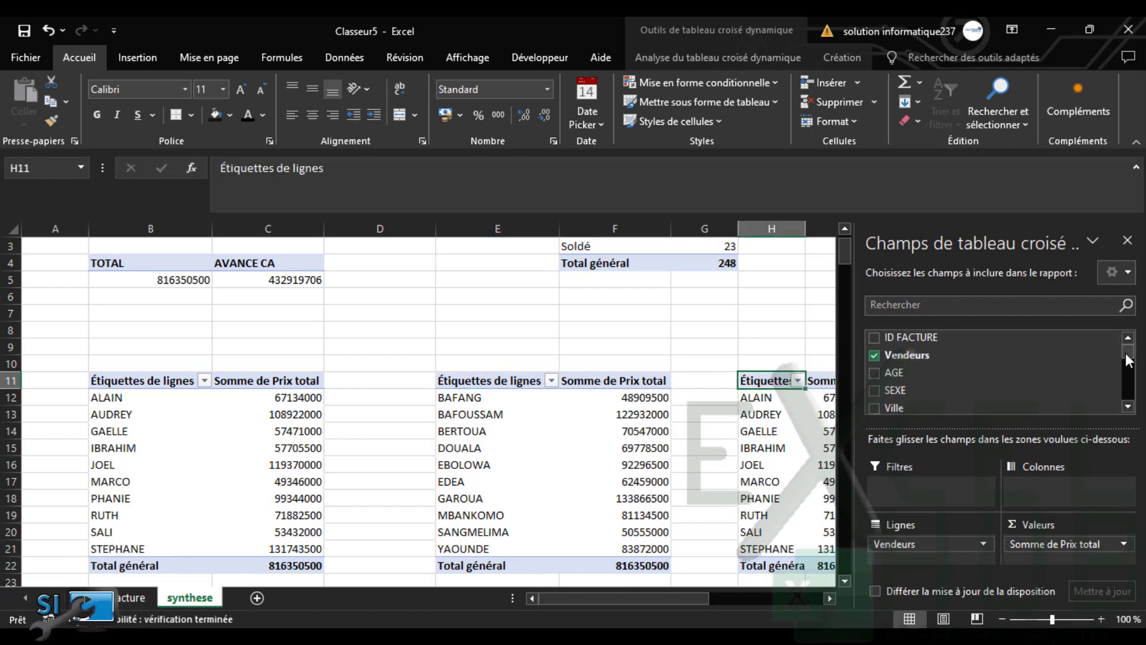
{"action": "left_click", "coordinate": [874, 355]}
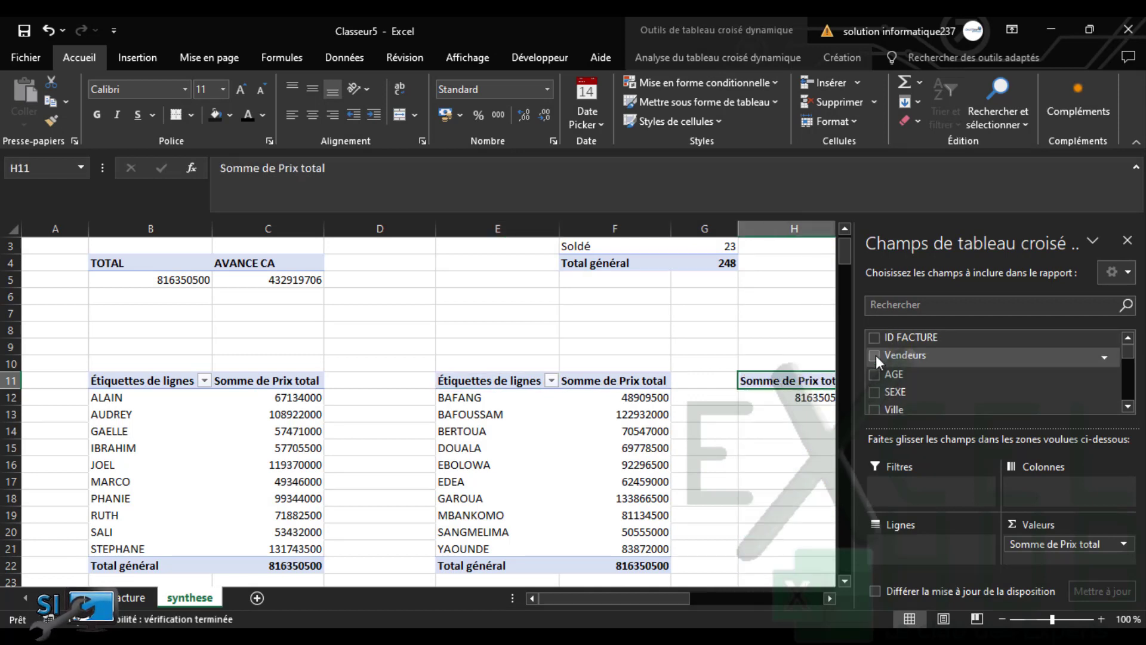
{"action": "left_click", "coordinate": [1128, 408]}
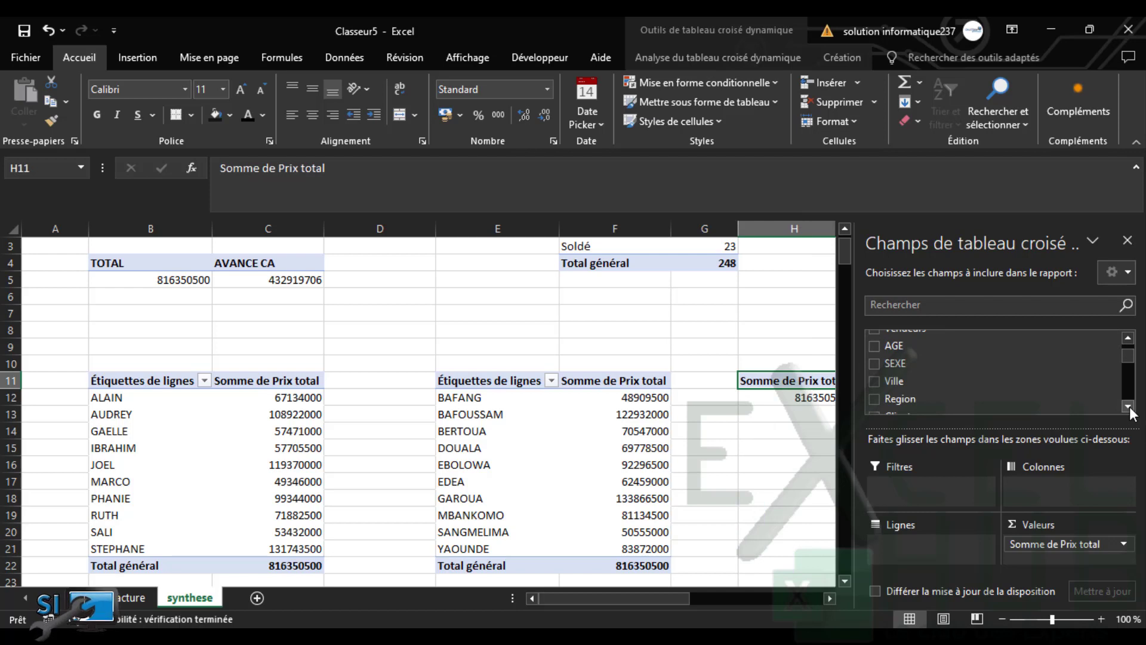
{"action": "left_click", "coordinate": [1127, 407]}
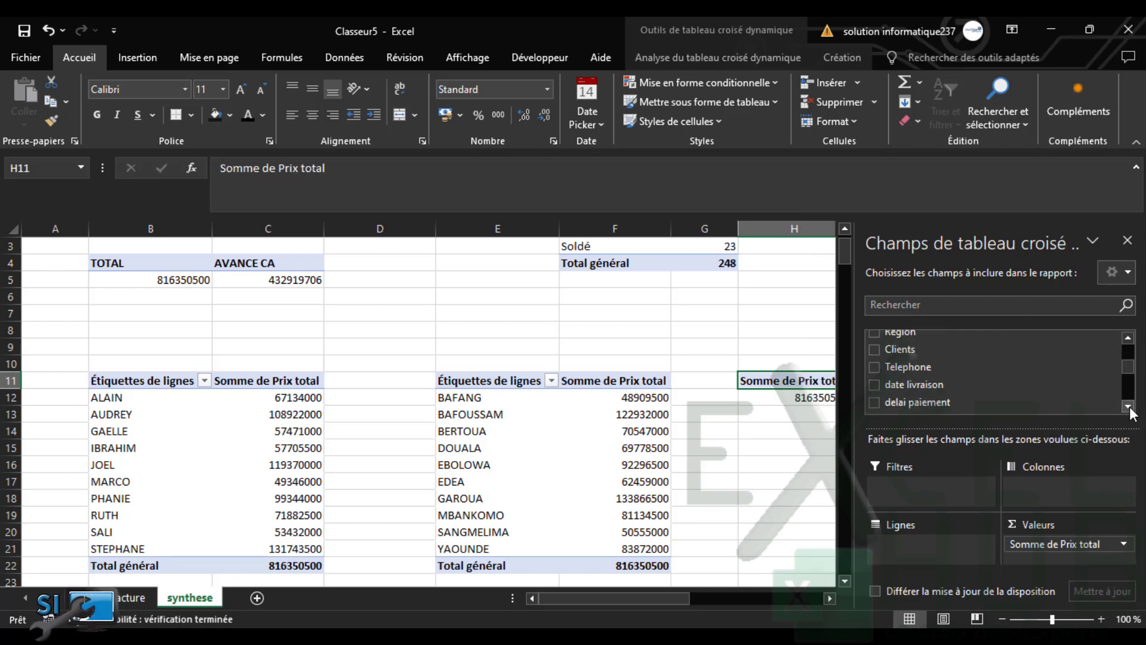
{"action": "left_click", "coordinate": [1127, 408]}
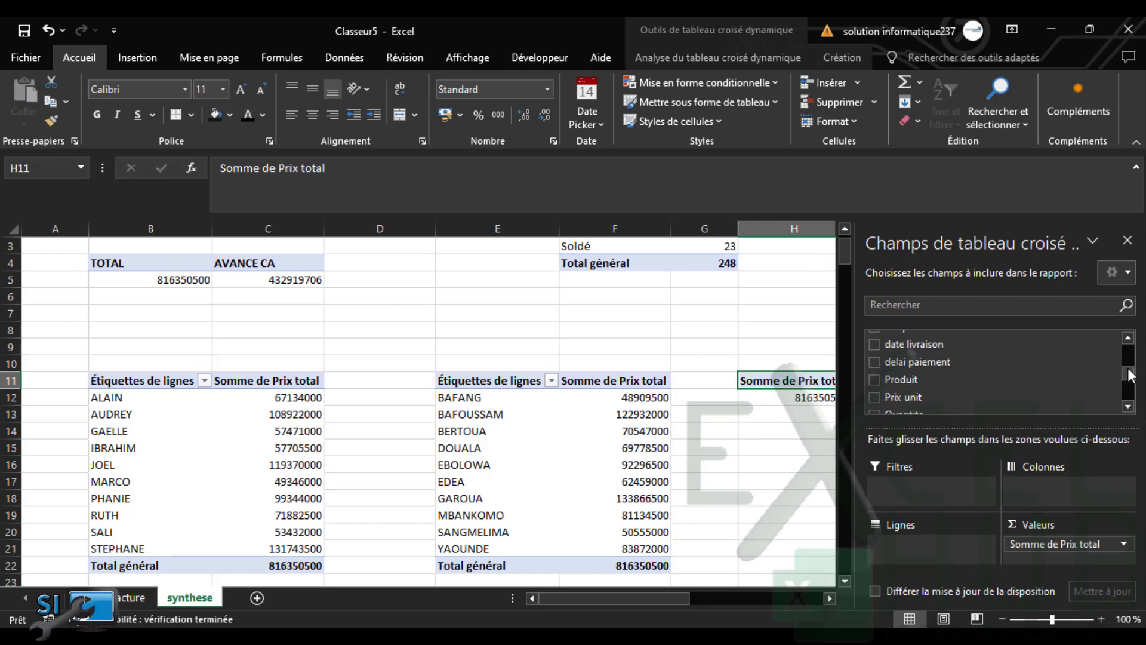
{"action": "left_click_drag", "start_coordinate": [1129, 369], "coordinate": [1128, 359]}
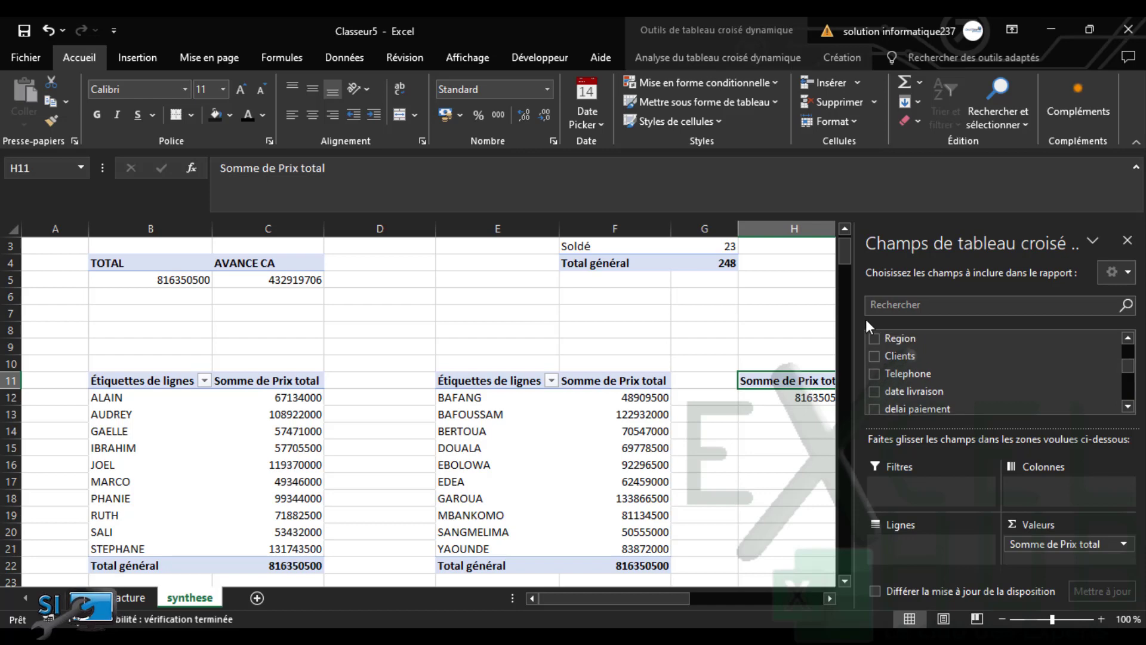
{"action": "left_click", "coordinate": [875, 356]}
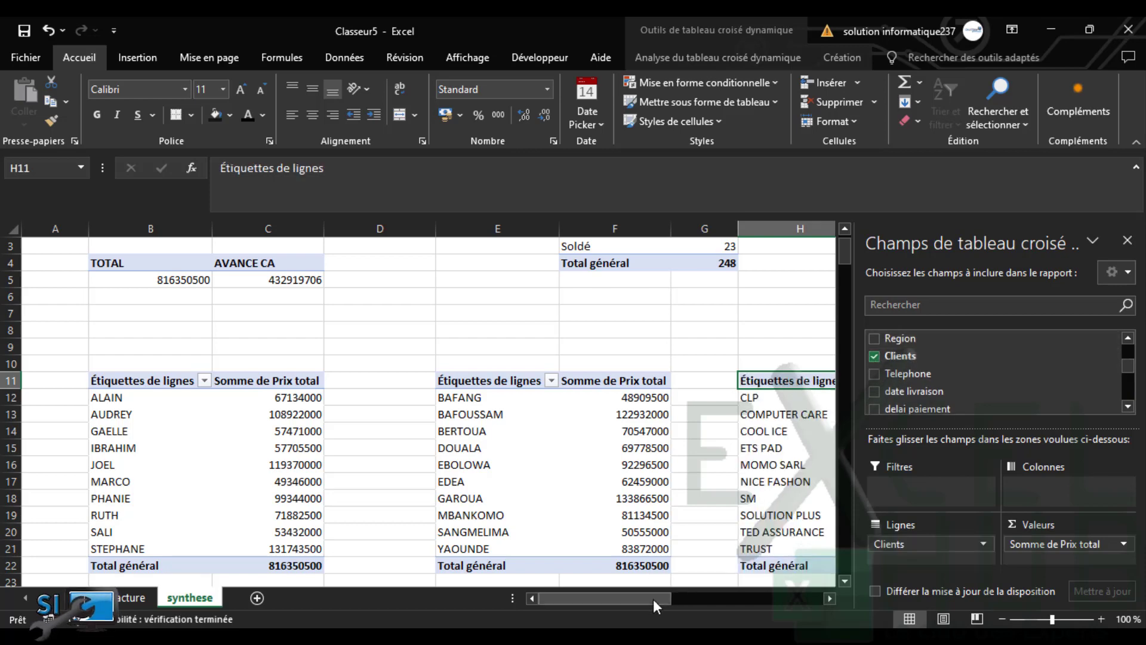
{"action": "left_click_drag", "start_coordinate": [653, 599], "coordinate": [753, 604]}
Replace Vendeurs with Produit in the column K pivot table
{"action": "left_click", "coordinate": [601, 398]}
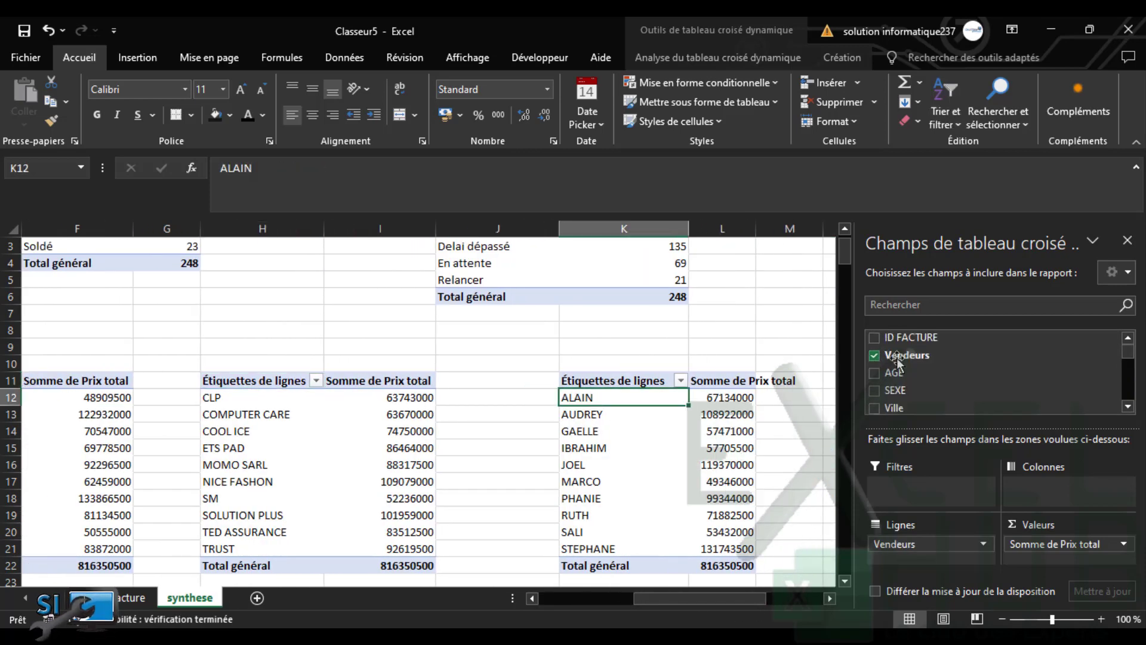
{"action": "left_click", "coordinate": [874, 355]}
{"action": "left_click", "coordinate": [1128, 407]}
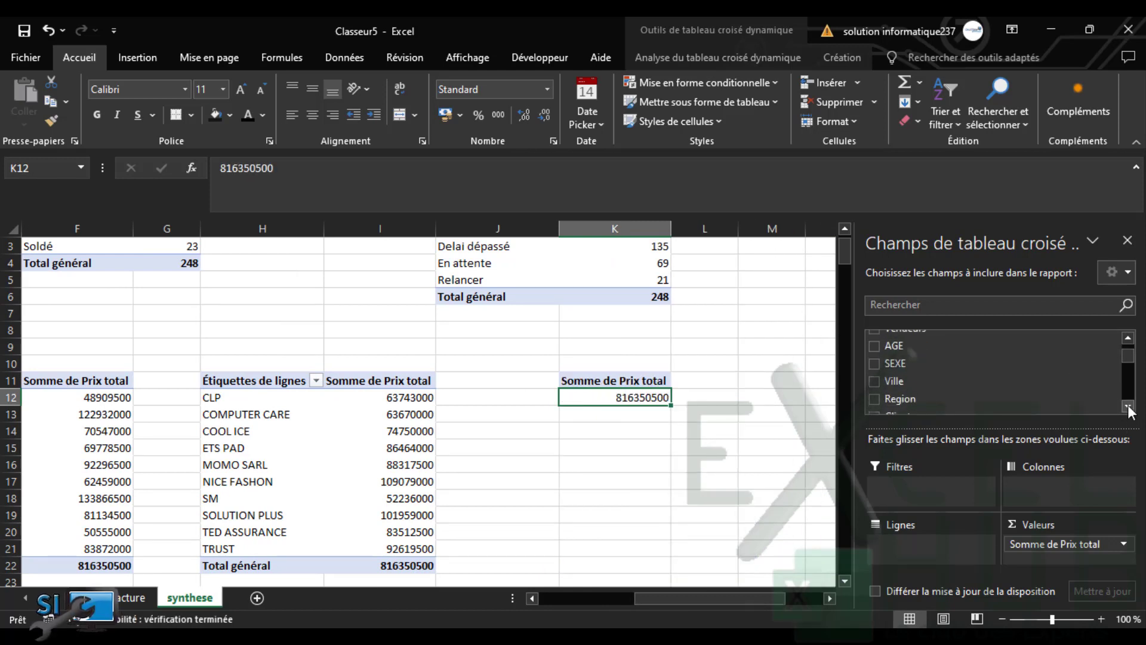
{"action": "left_click", "coordinate": [1128, 406]}
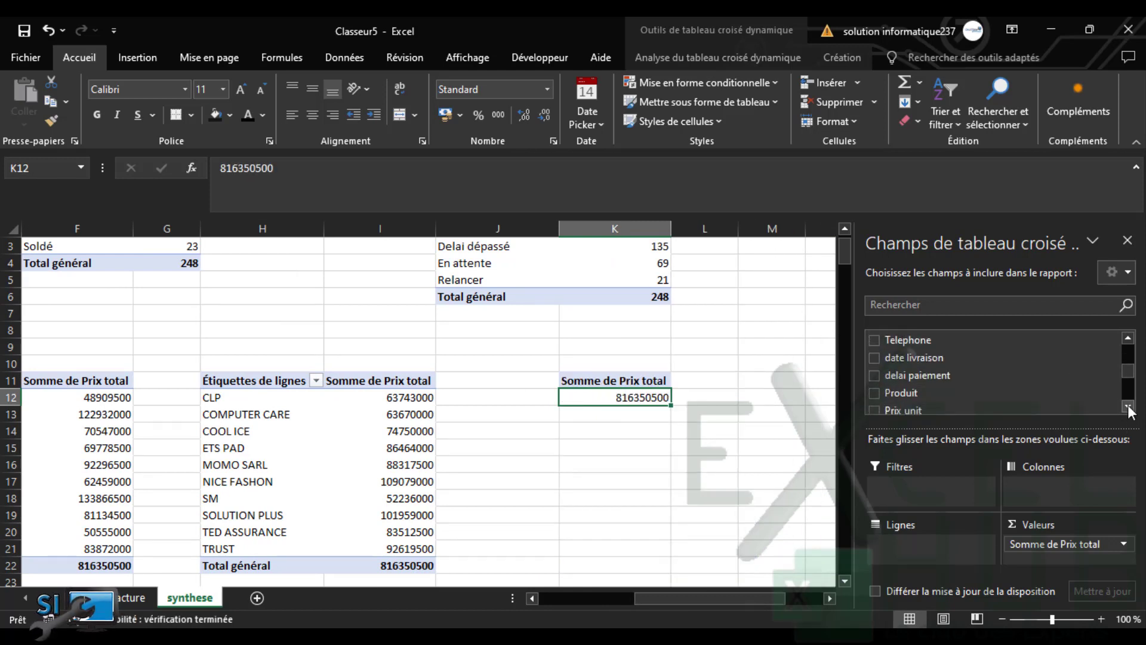
{"action": "left_click", "coordinate": [1128, 407]}
{"action": "left_click", "coordinate": [875, 379]}
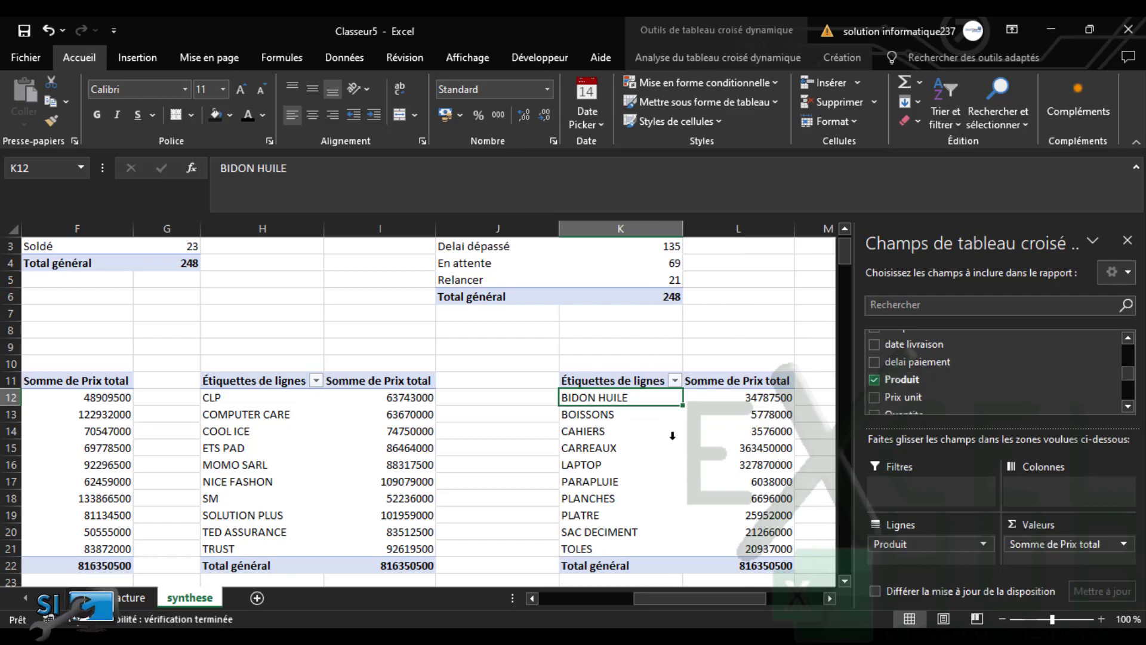
{"action": "left_click", "coordinate": [686, 441]}
Return to the first vendor pivot table and select B11:C22
{"action": "left_click_drag", "start_coordinate": [696, 599], "coordinate": [382, 567]}
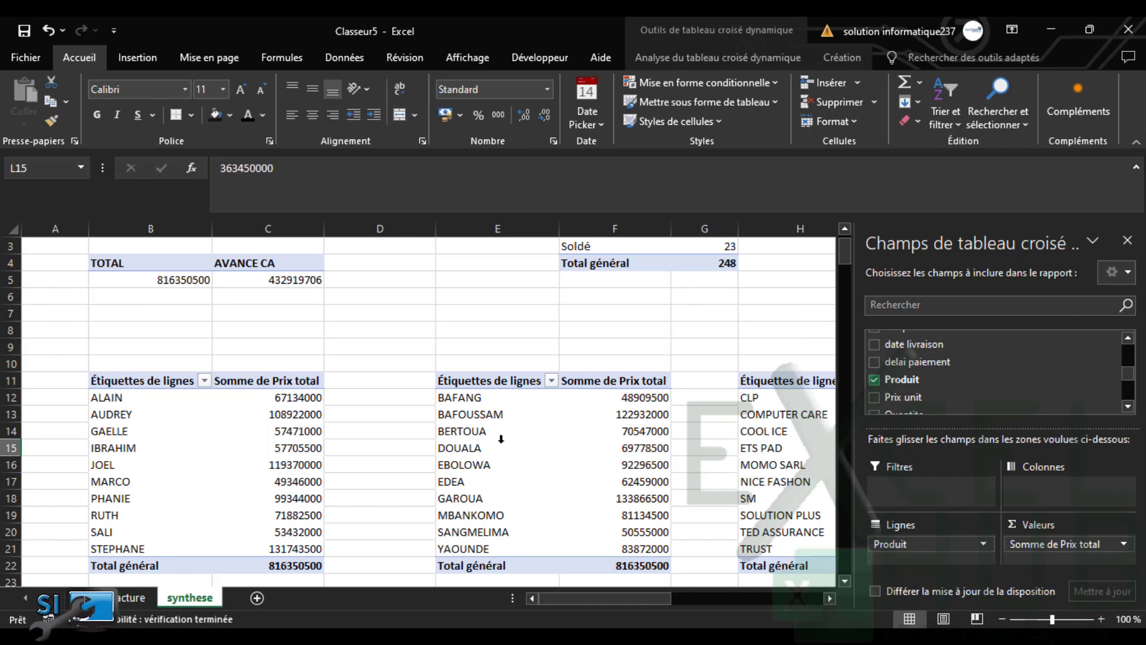
{"action": "left_click_drag", "start_coordinate": [651, 598], "coordinate": [554, 594]}
{"action": "left_click", "coordinate": [667, 436]}
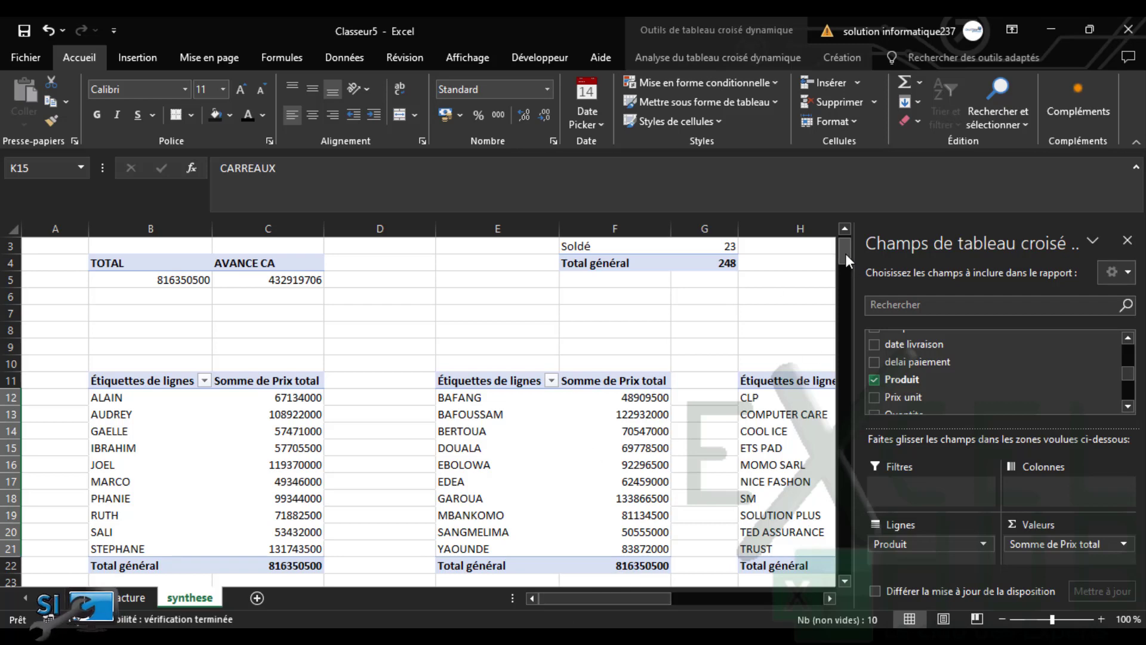
{"action": "left_click_drag", "start_coordinate": [846, 253], "coordinate": [844, 264]}
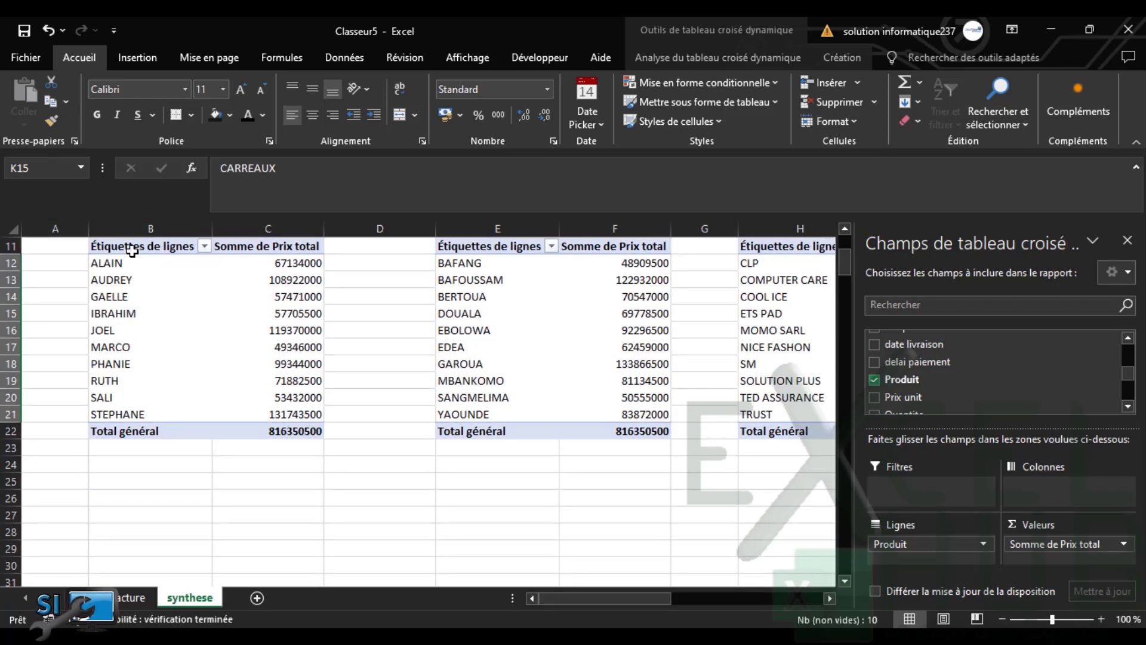
{"action": "left_click_drag", "start_coordinate": [132, 250], "coordinate": [256, 422]}
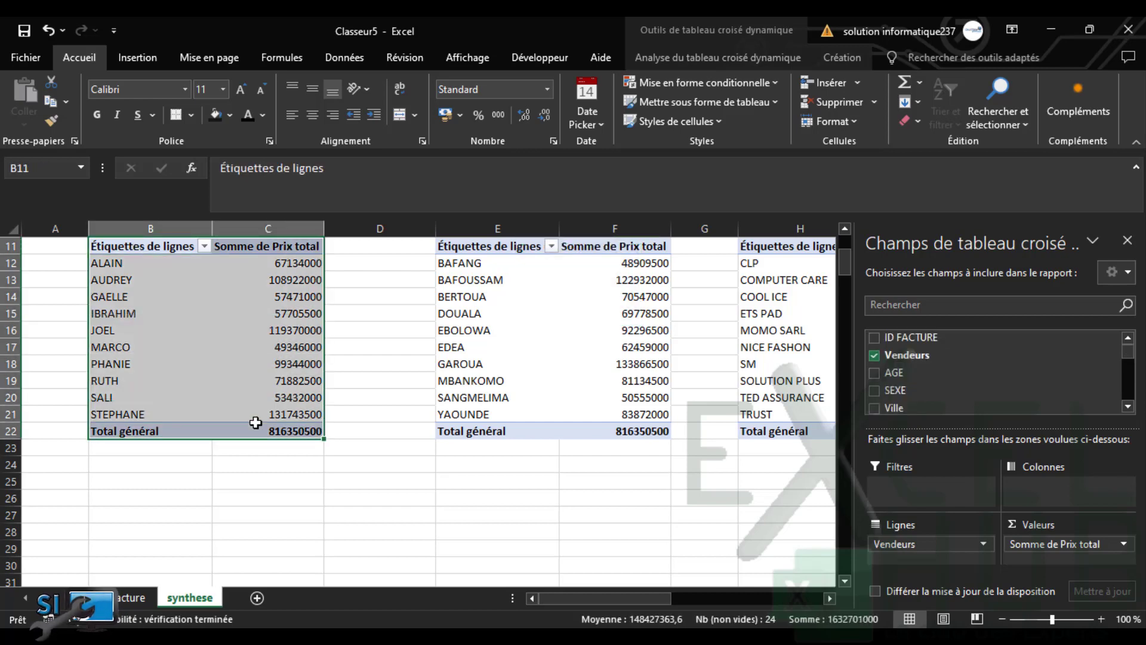
Paste the vendor pivot at B27 and remove Vendeurs, leaving only the 816350500 total
{"action": "key", "text": "ctrl+c"}
{"action": "left_click", "coordinate": [114, 502]}
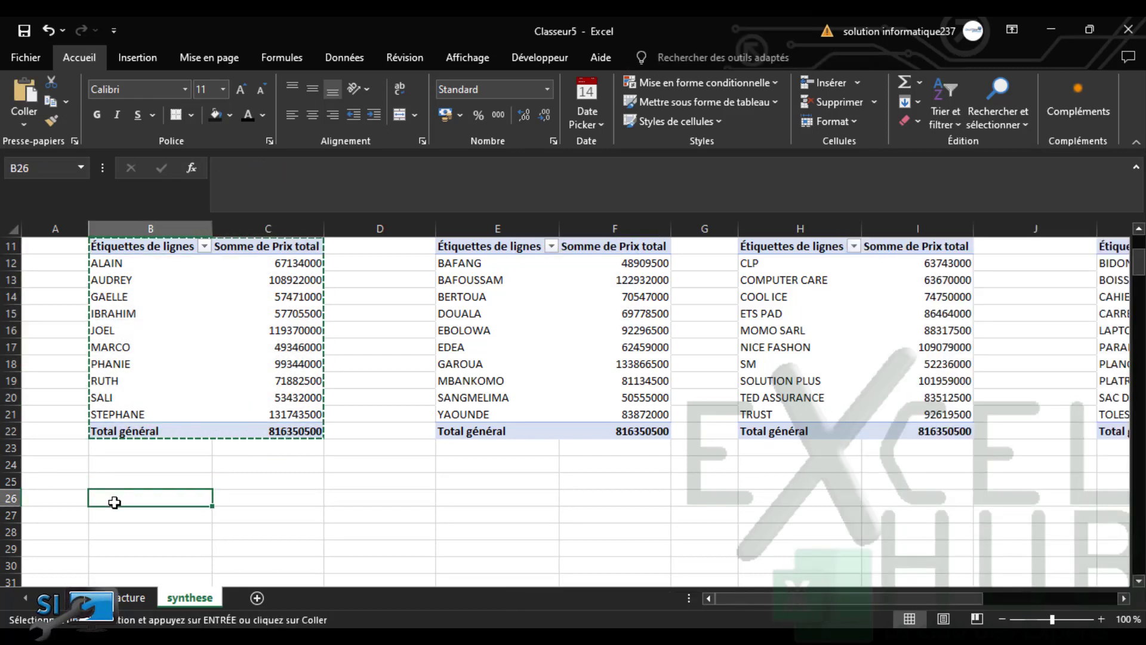
{"action": "left_click", "coordinate": [112, 517]}
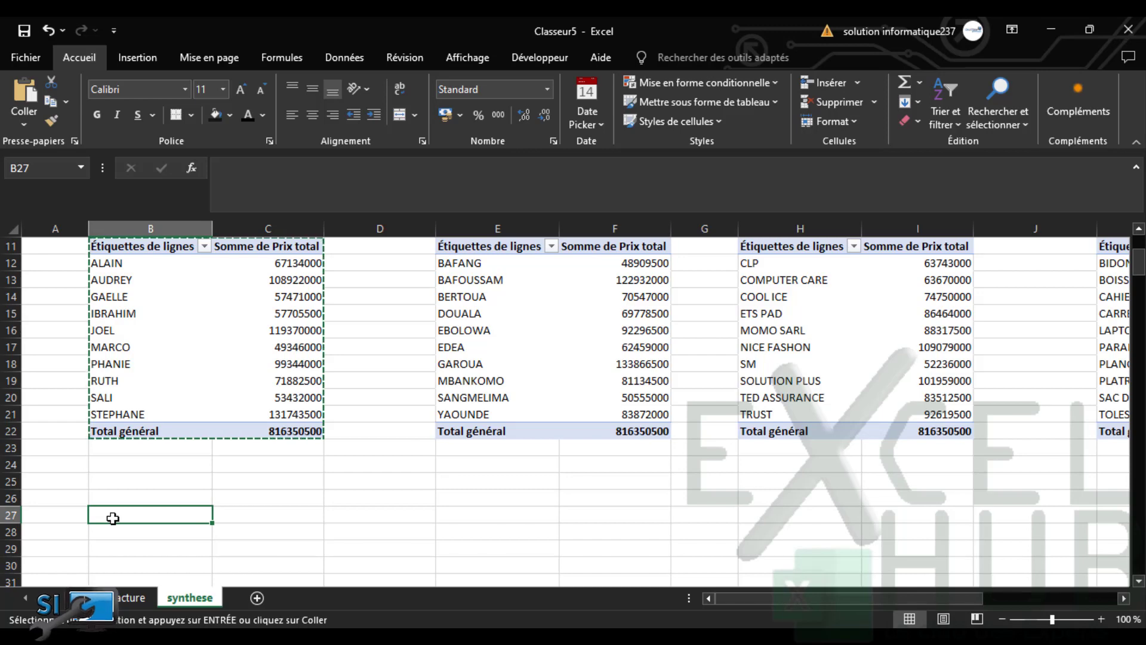
{"action": "key", "text": "Return"}
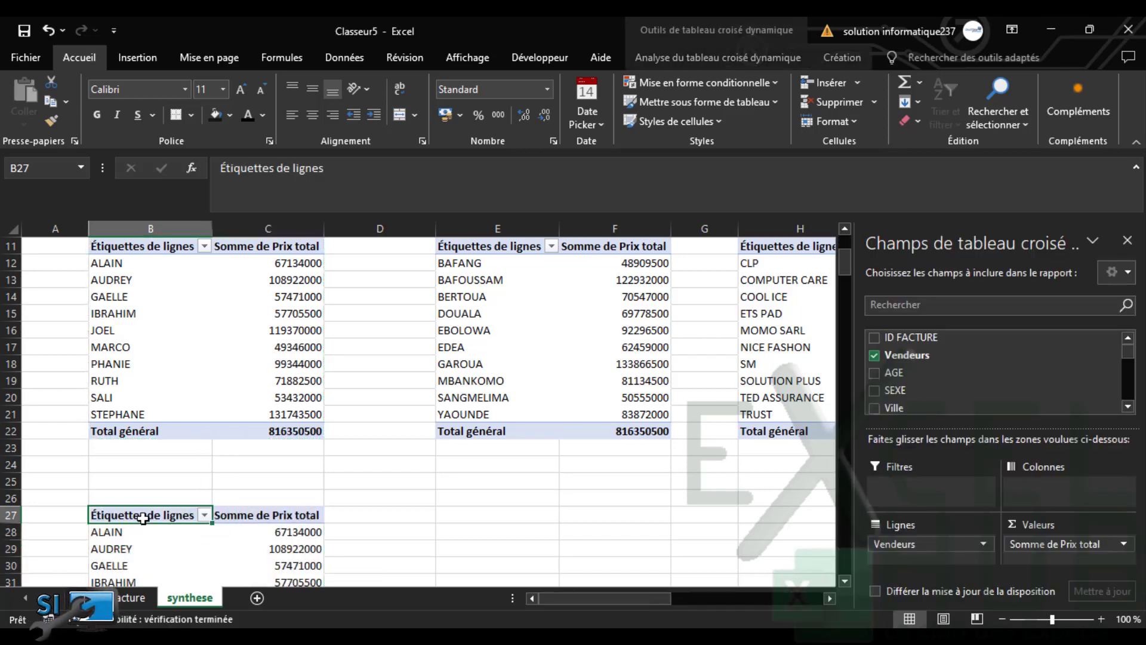
{"action": "left_click", "coordinate": [874, 354]}
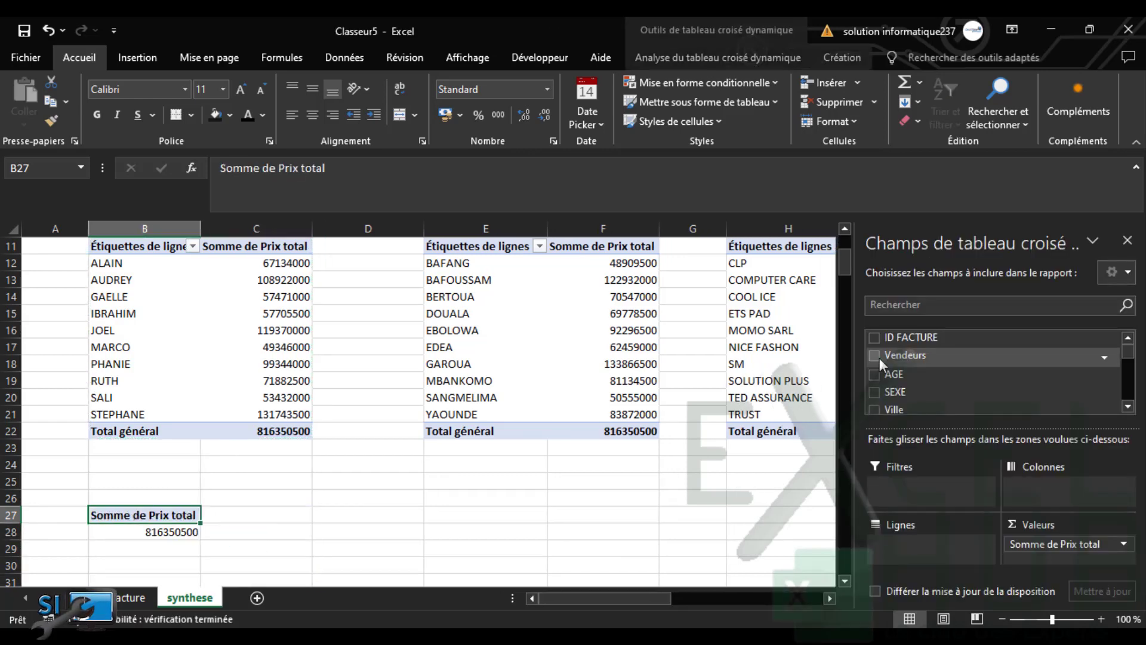
{"action": "left_click", "coordinate": [1127, 408]}
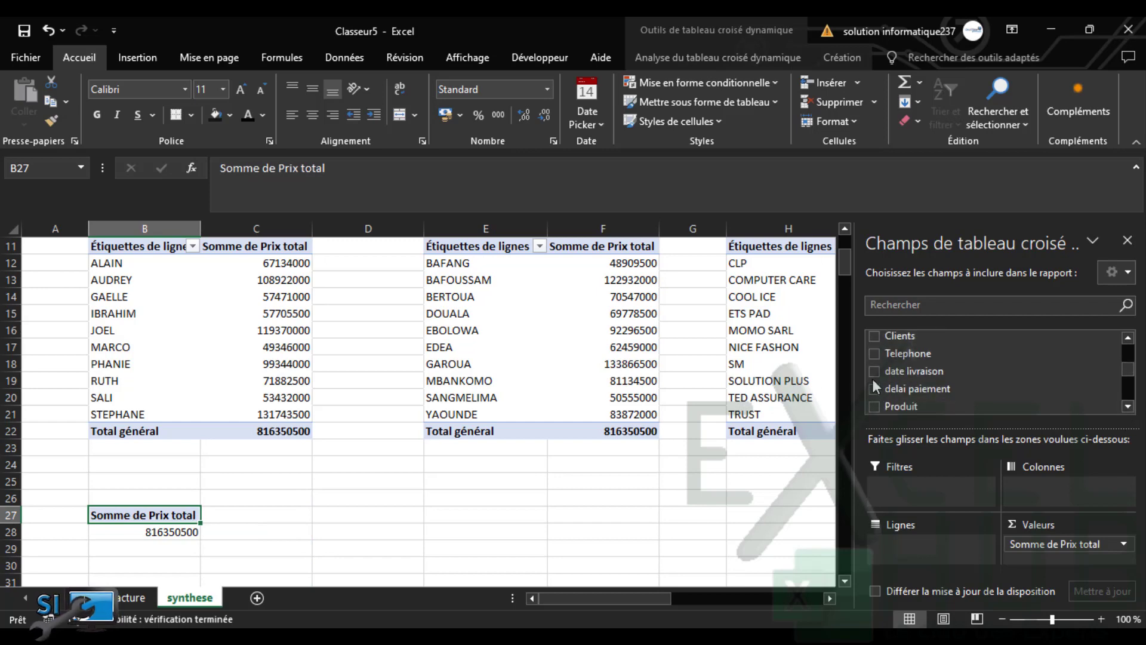
Add date livraison to the B27 pivot and group the dates by Jours
{"action": "left_click", "coordinate": [875, 371]}
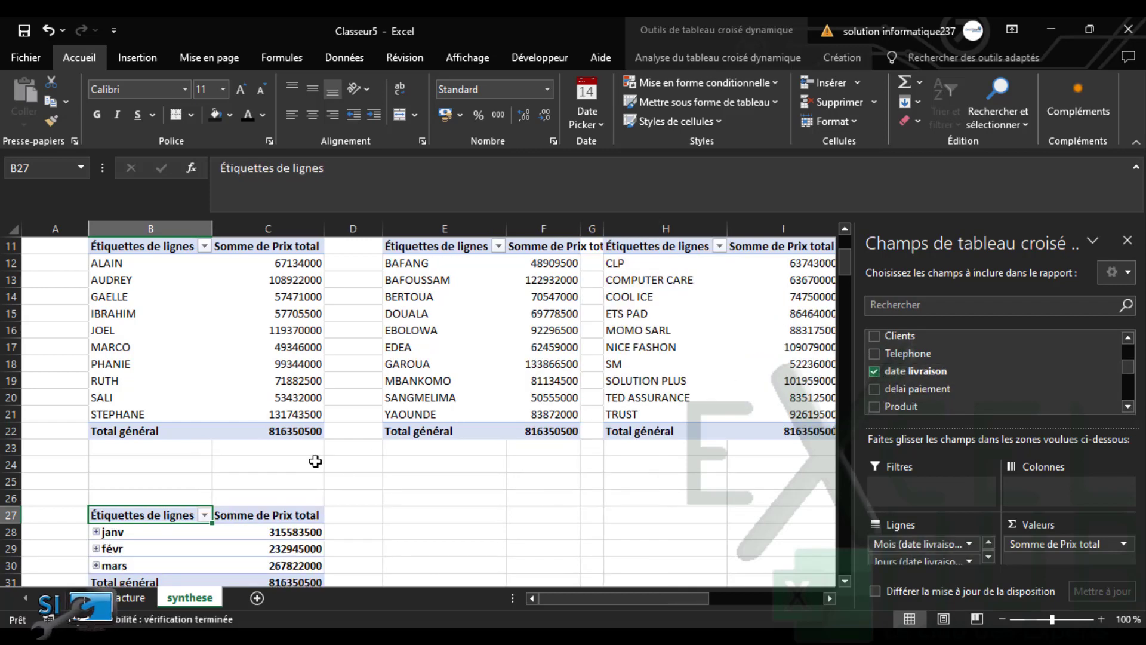
{"action": "right_click", "coordinate": [163, 537]}
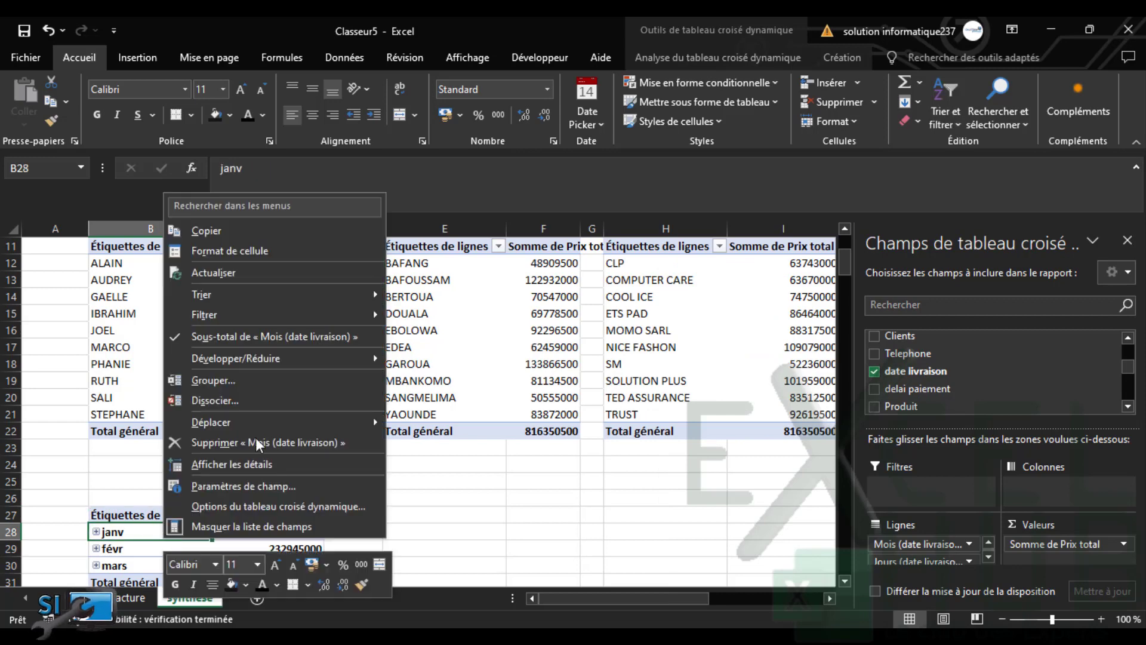
{"action": "left_click", "coordinate": [221, 389]}
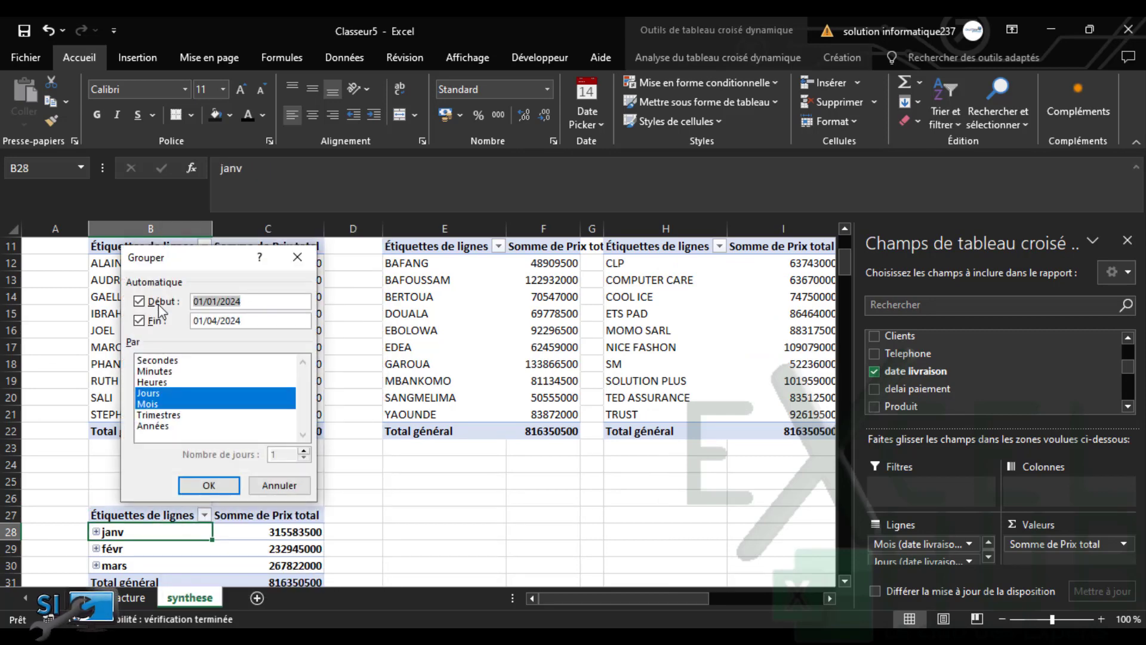
{"action": "left_click", "coordinate": [154, 404]}
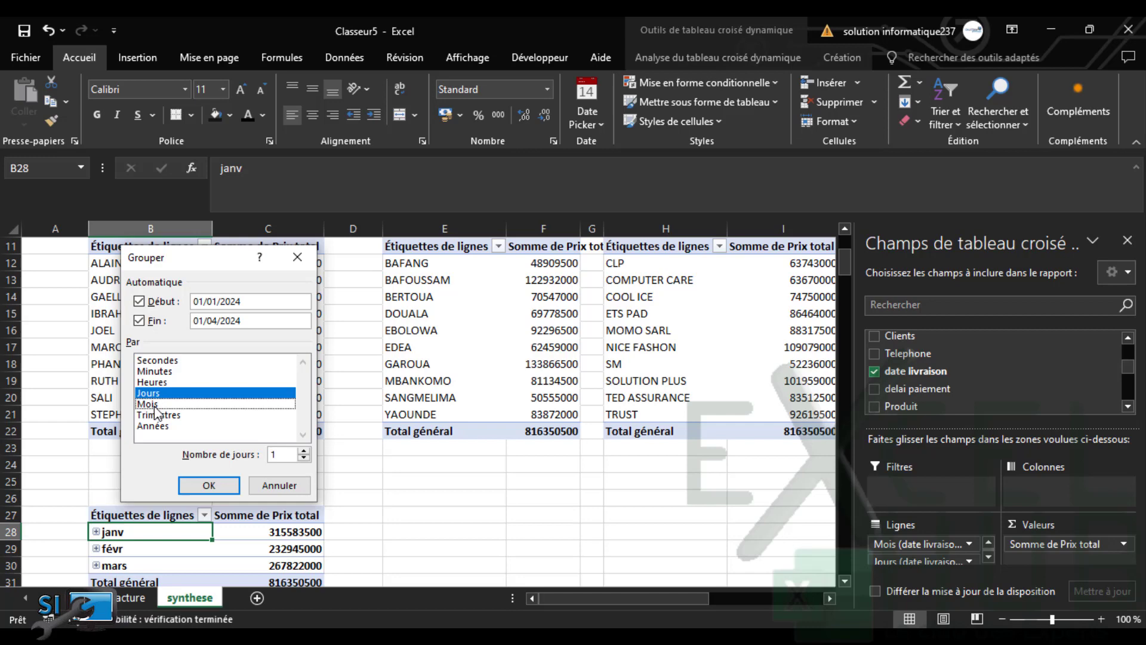
{"action": "left_click", "coordinate": [210, 485]}
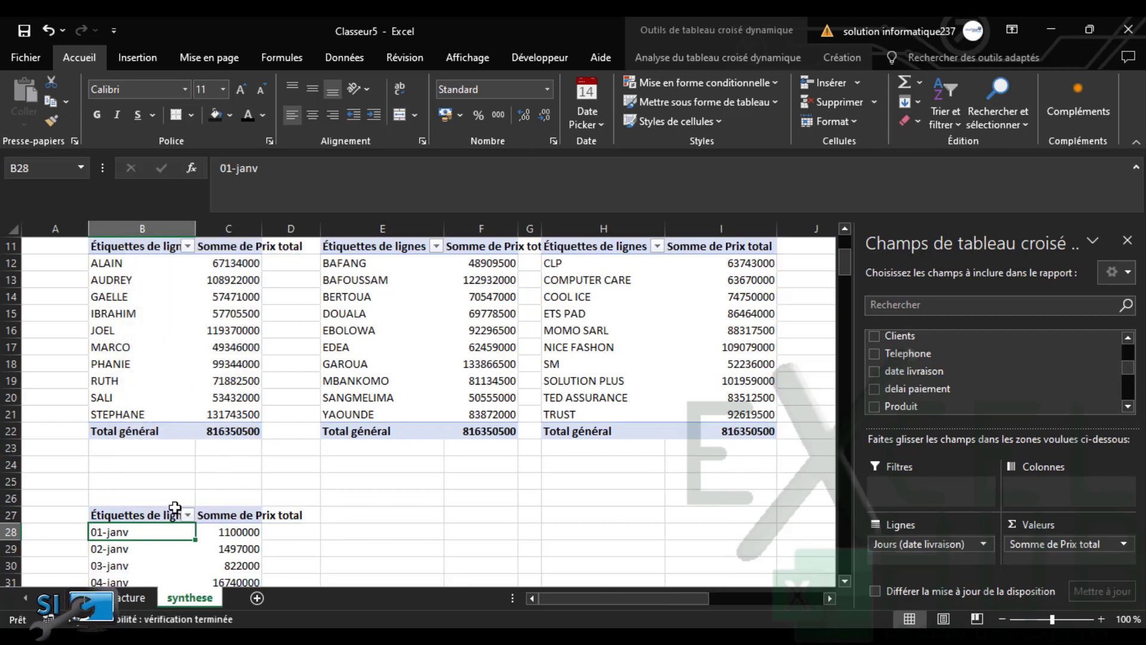
Regroup the delivery dates by Mois only, giving janv, févr and mars
{"action": "right_click", "coordinate": [112, 532]}
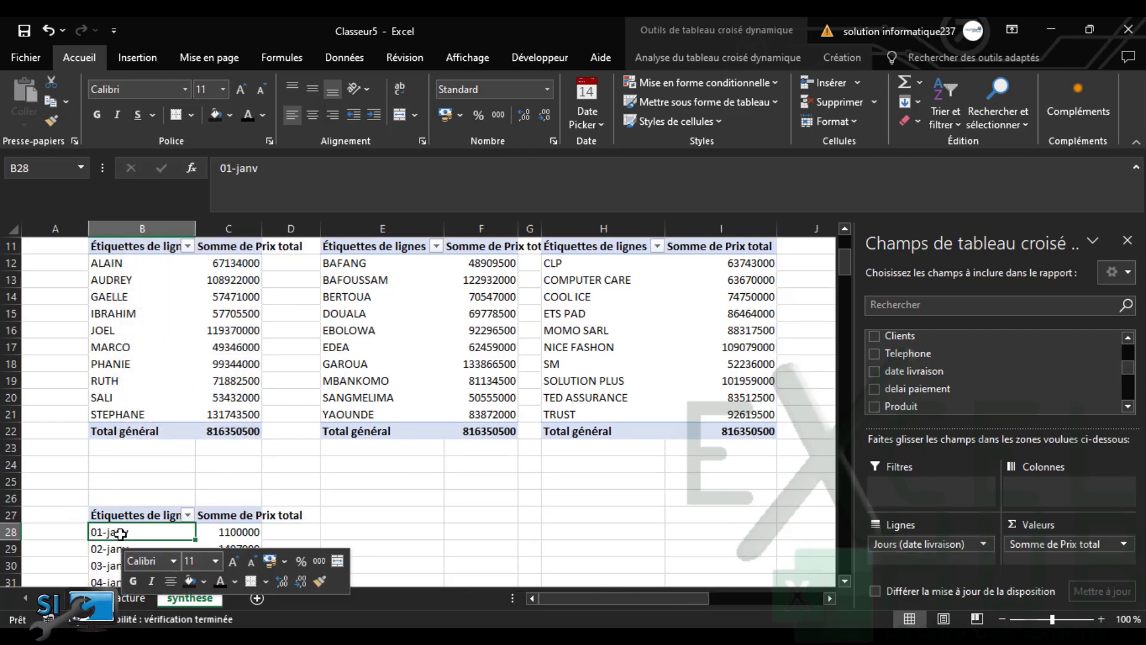
{"action": "left_click", "coordinate": [169, 400]}
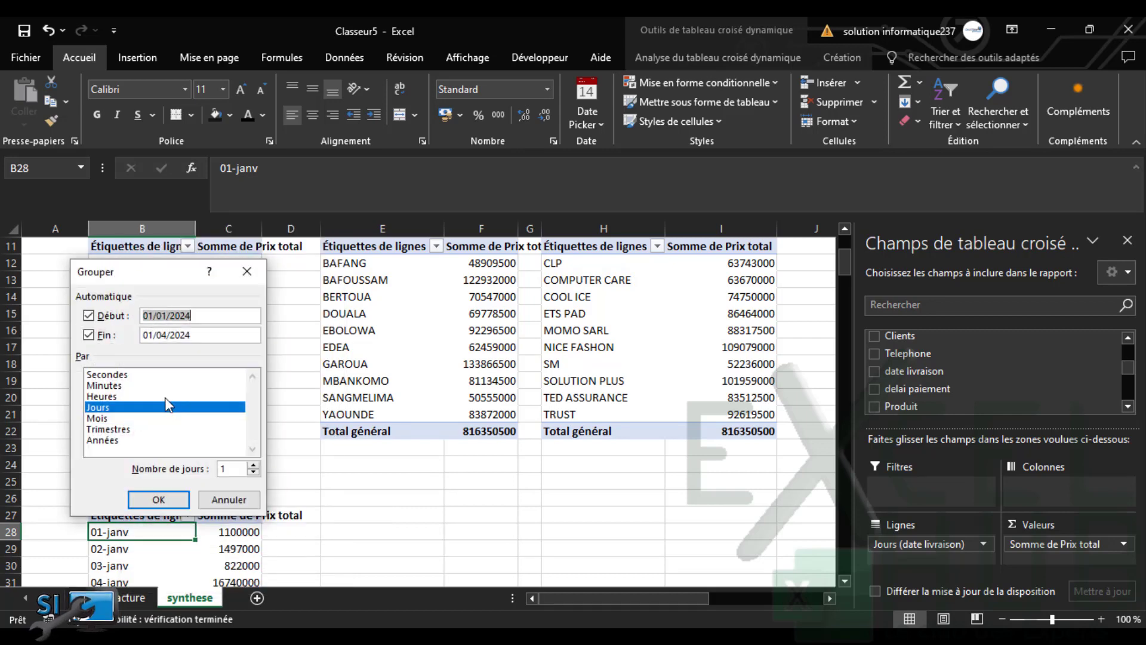
{"action": "left_click", "coordinate": [107, 419]}
{"action": "left_click", "coordinate": [107, 408]}
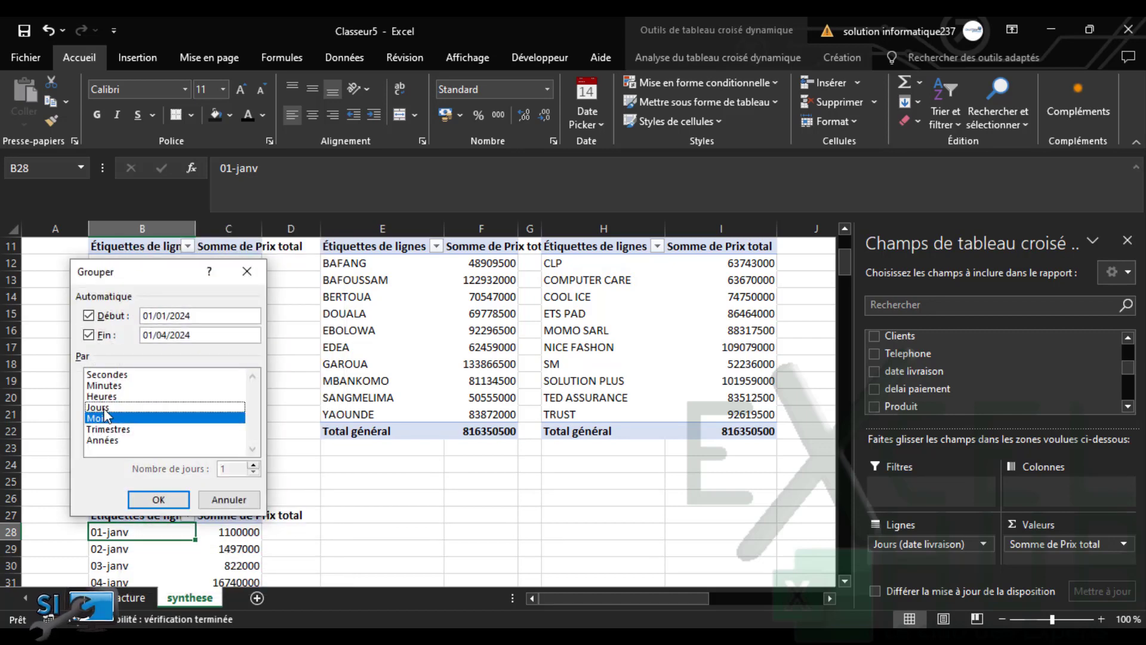
{"action": "left_click", "coordinate": [159, 501]}
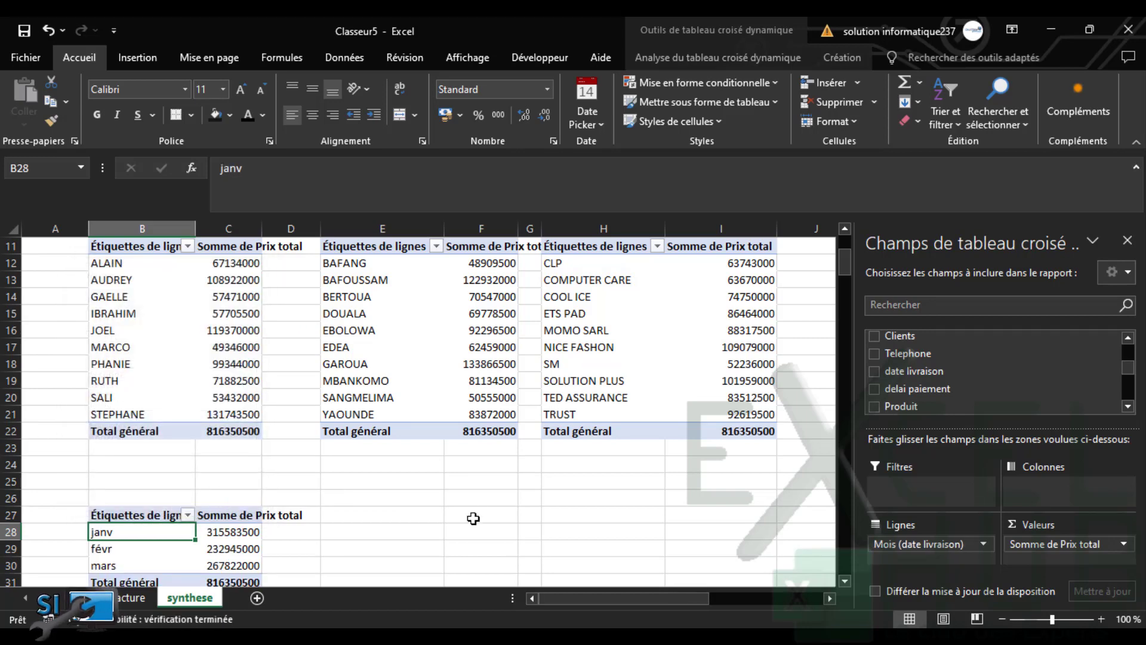
{"action": "left_click", "coordinate": [474, 518]}
Hide subtotals and turn off grand totals in the ETAT and Statut count pivots
{"action": "scroll", "coordinate": [1134, 263], "scroll_direction": "up", "scroll_amount": 4}
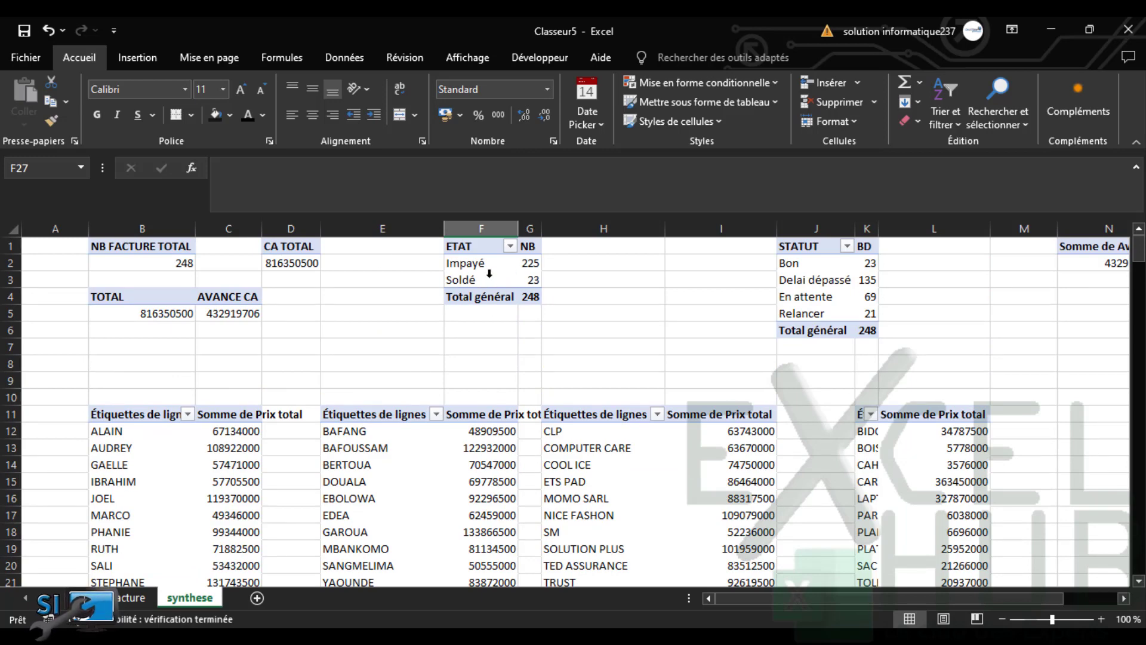
{"action": "left_click", "coordinate": [489, 273]}
{"action": "left_click", "coordinate": [530, 277]}
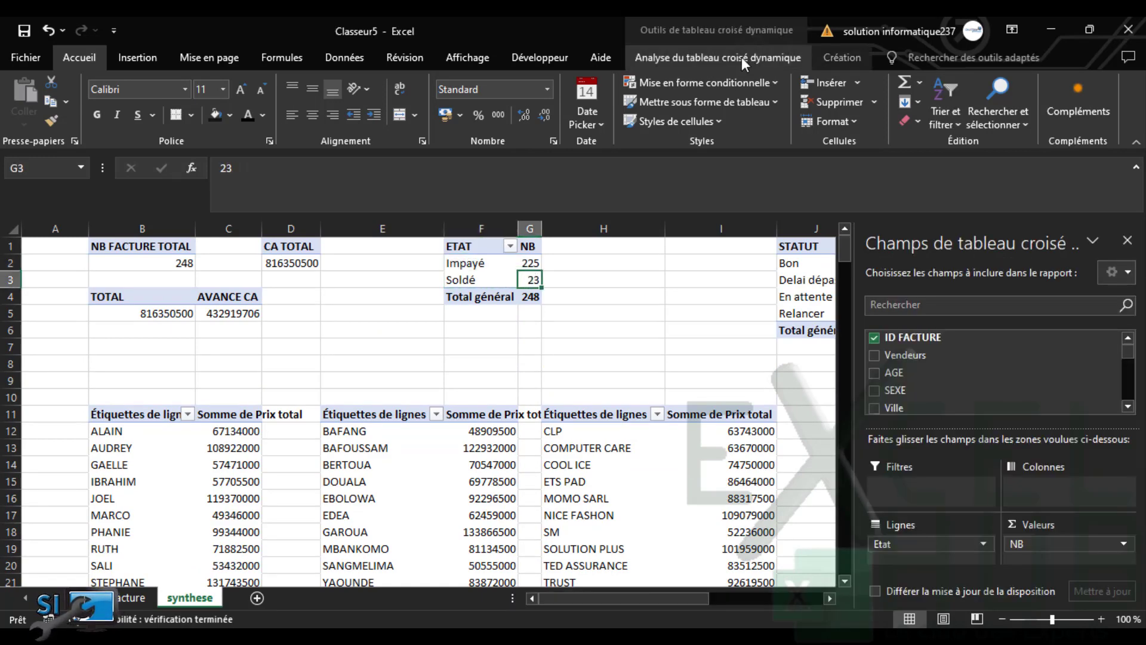
{"action": "left_click", "coordinate": [742, 56]}
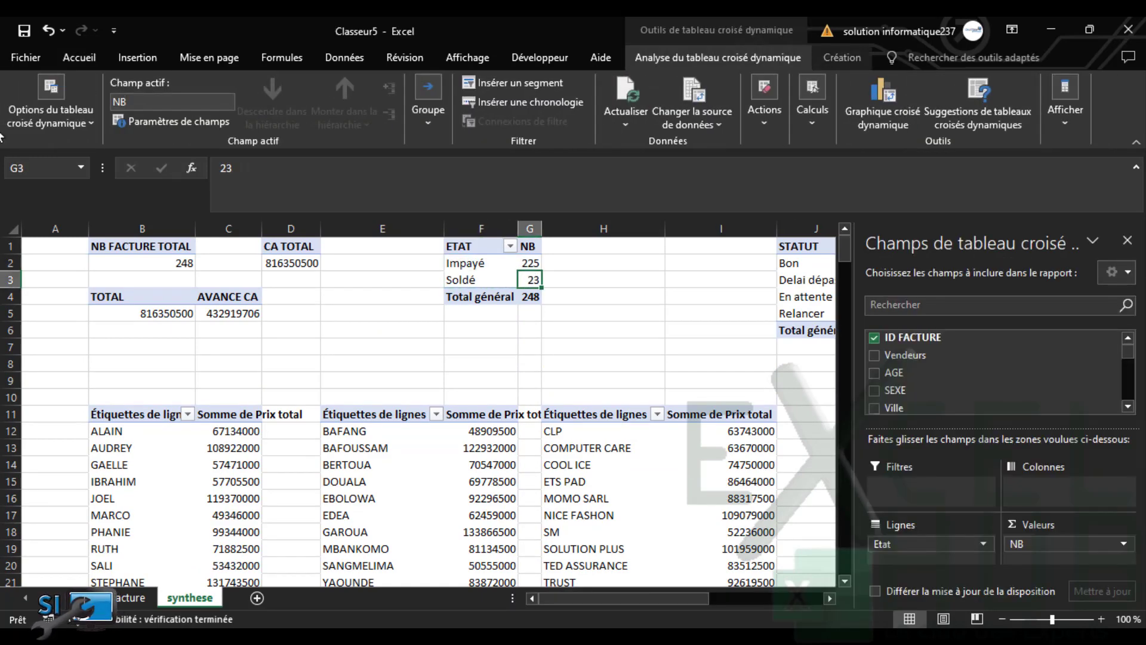
{"action": "left_click", "coordinate": [837, 56]}
{"action": "left_click", "coordinate": [35, 115]}
{"action": "left_click", "coordinate": [67, 142]}
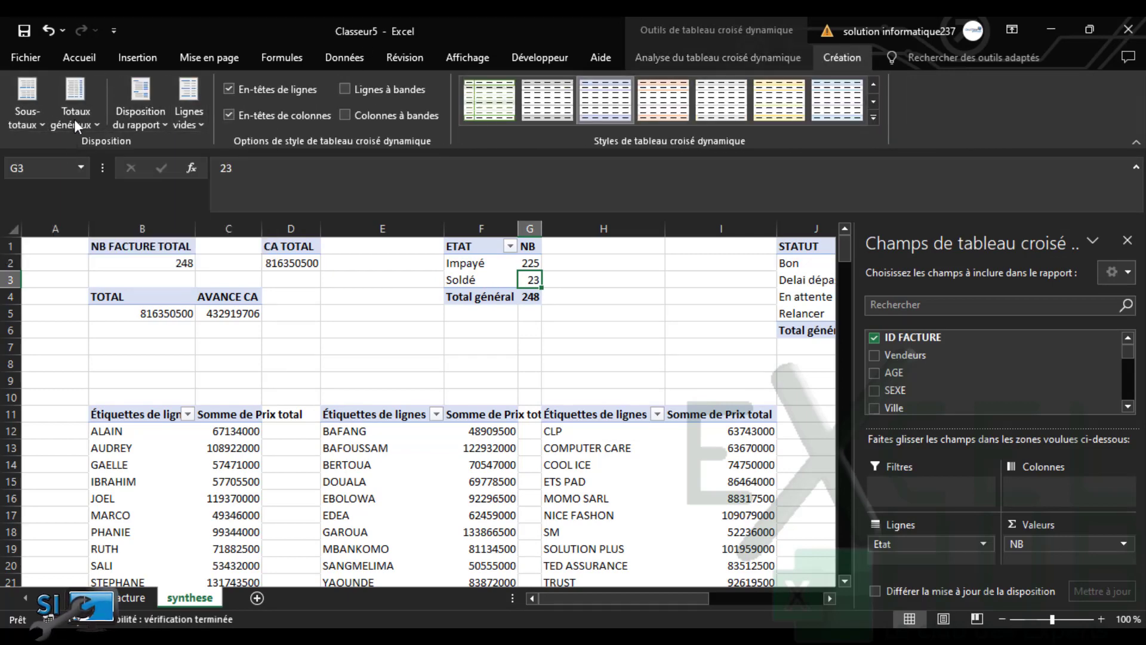
{"action": "left_click", "coordinate": [79, 122]}
{"action": "left_click", "coordinate": [100, 147]}
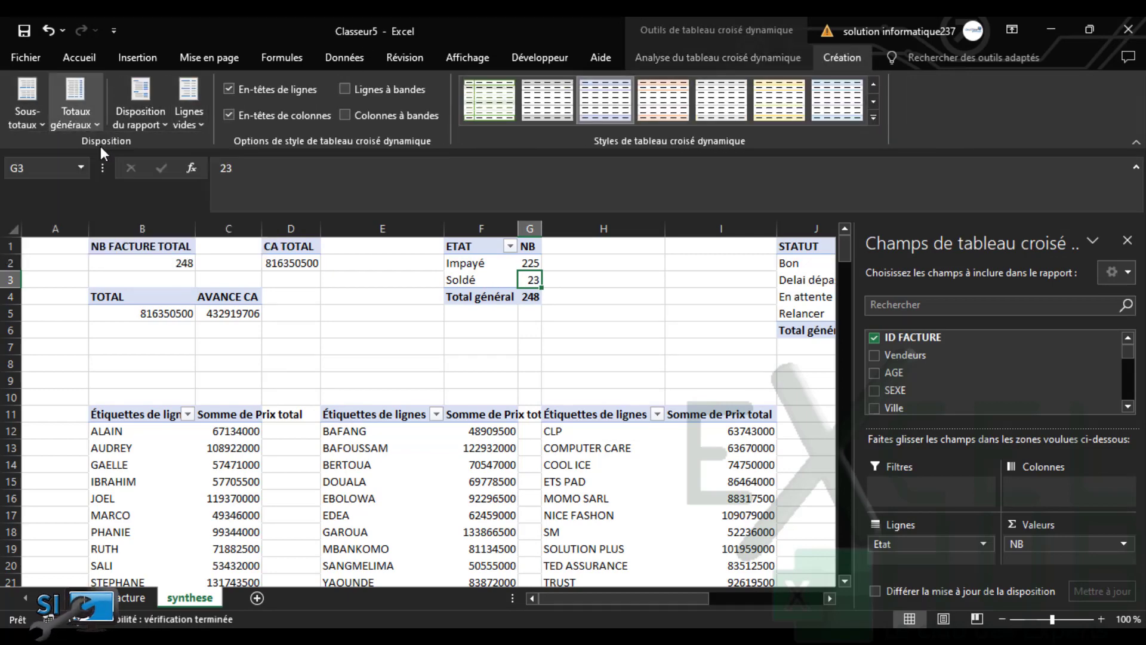
{"action": "left_click", "coordinate": [795, 297]}
{"action": "left_click", "coordinate": [34, 112]}
{"action": "left_click", "coordinate": [66, 148]}
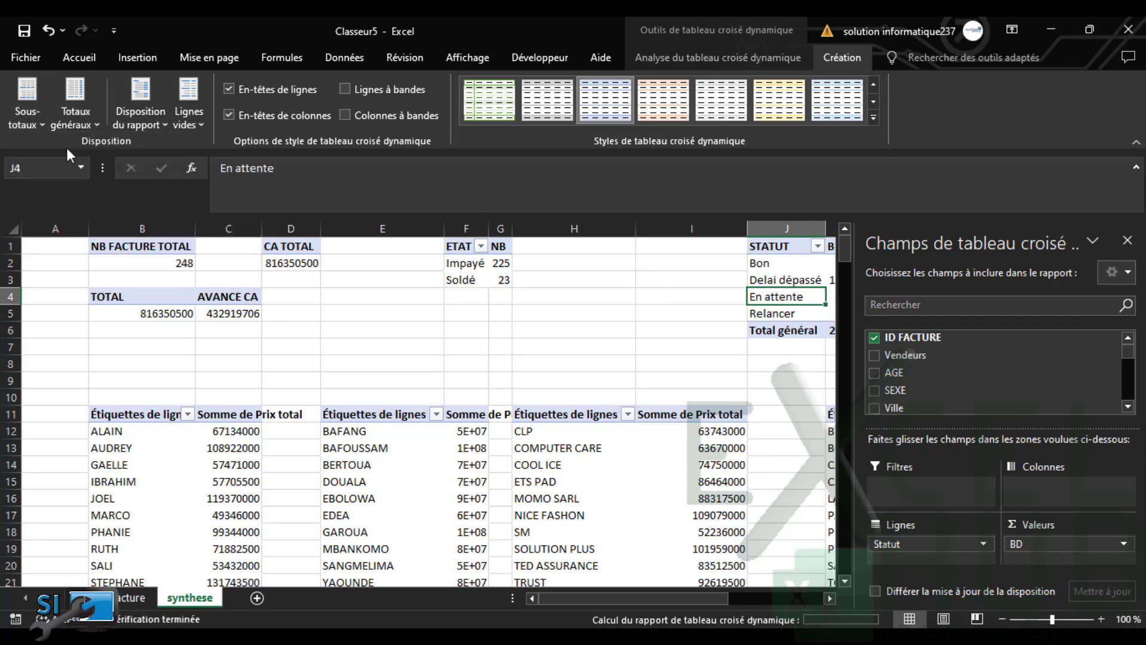
{"action": "left_click", "coordinate": [77, 117]}
{"action": "left_click", "coordinate": [119, 149]}
Hide subtotals and turn off grand totals in the vendor and city revenue pivots
{"action": "left_click", "coordinate": [143, 481]}
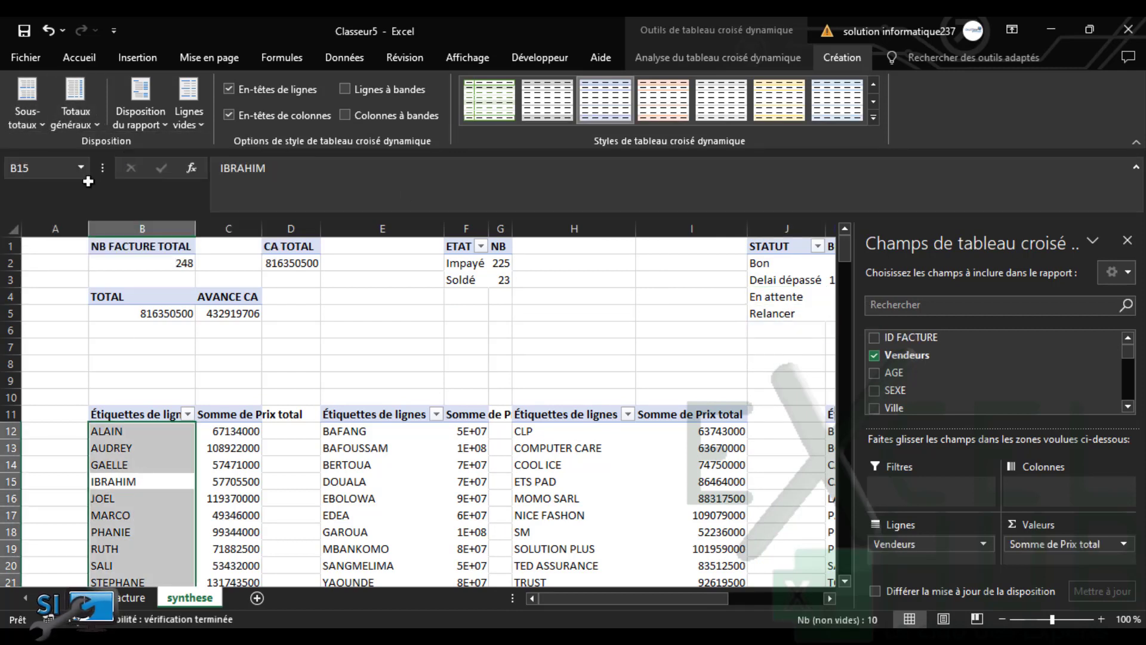
{"action": "left_click", "coordinate": [32, 114]}
{"action": "left_click", "coordinate": [63, 148]}
{"action": "left_click", "coordinate": [75, 123]}
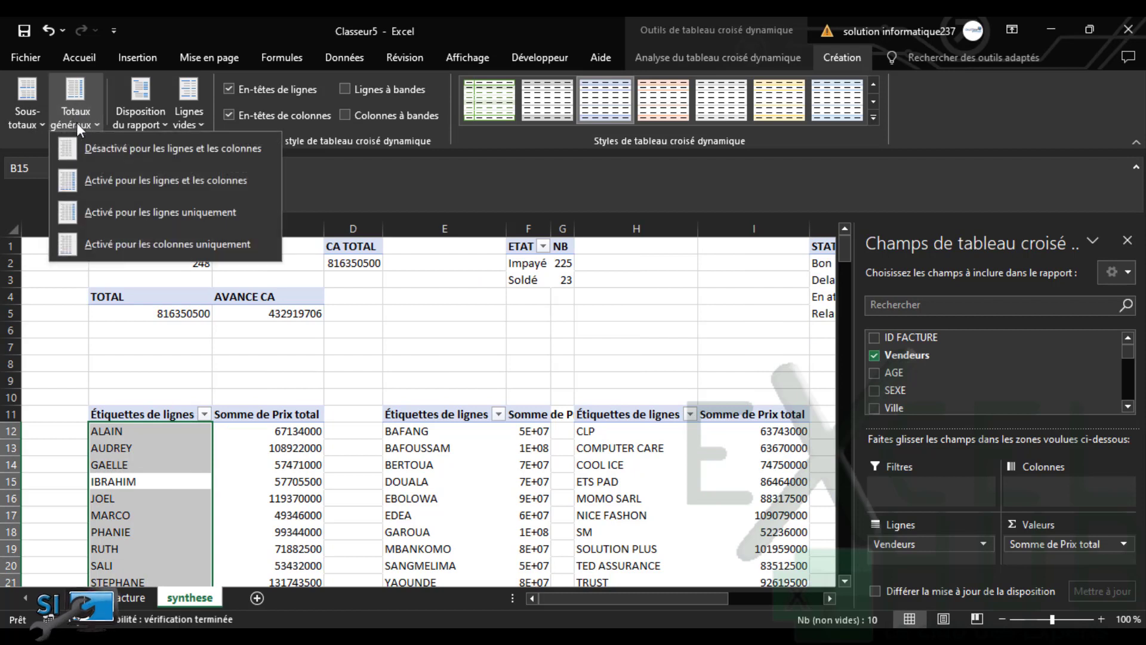
{"action": "left_click", "coordinate": [106, 148]}
{"action": "left_click", "coordinate": [445, 430]}
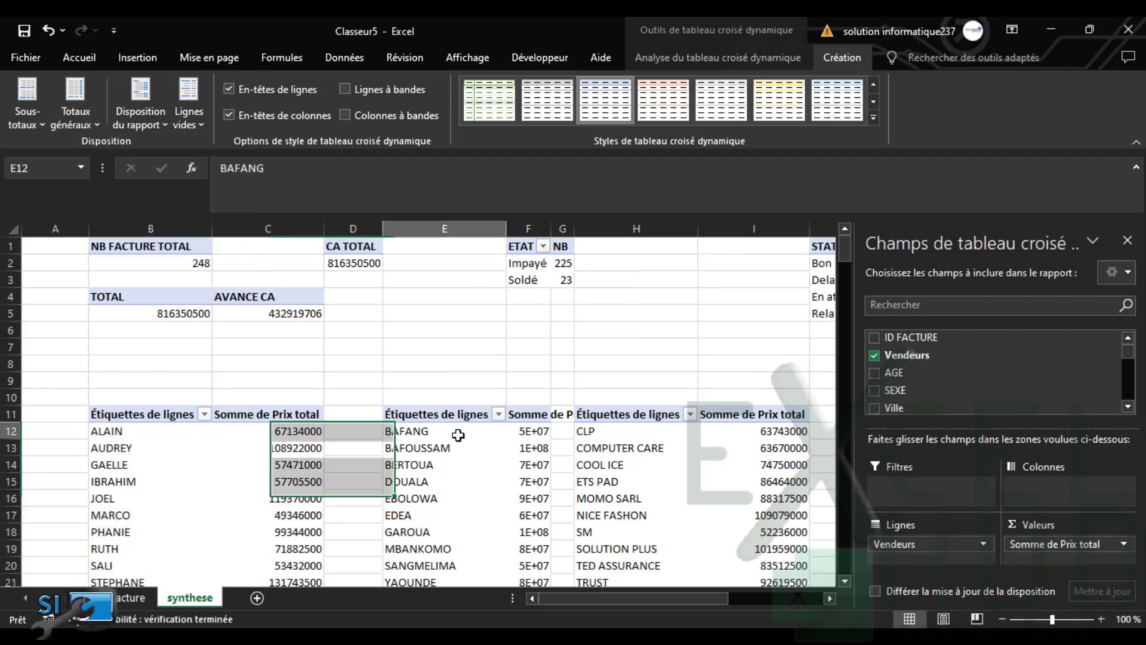
{"action": "left_click", "coordinate": [28, 116]}
{"action": "left_click", "coordinate": [63, 147]}
{"action": "left_click", "coordinate": [73, 120]}
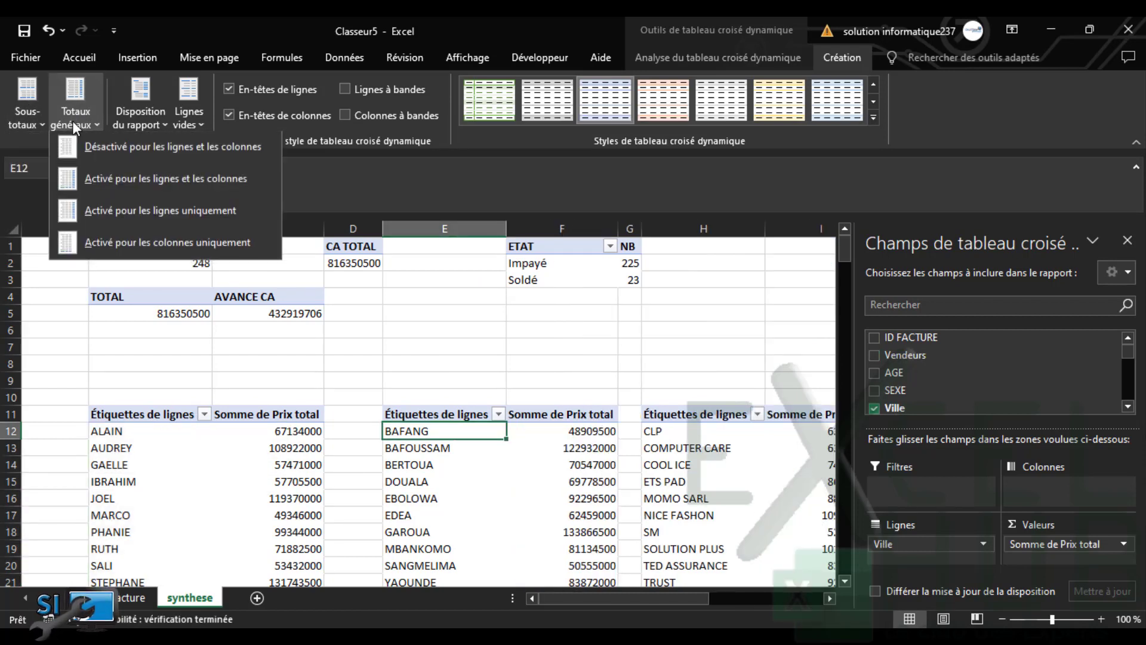
{"action": "left_click", "coordinate": [107, 148]}
Hide subtotals and turn off grand totals in the client and product revenue pivots
{"action": "left_click", "coordinate": [716, 460]}
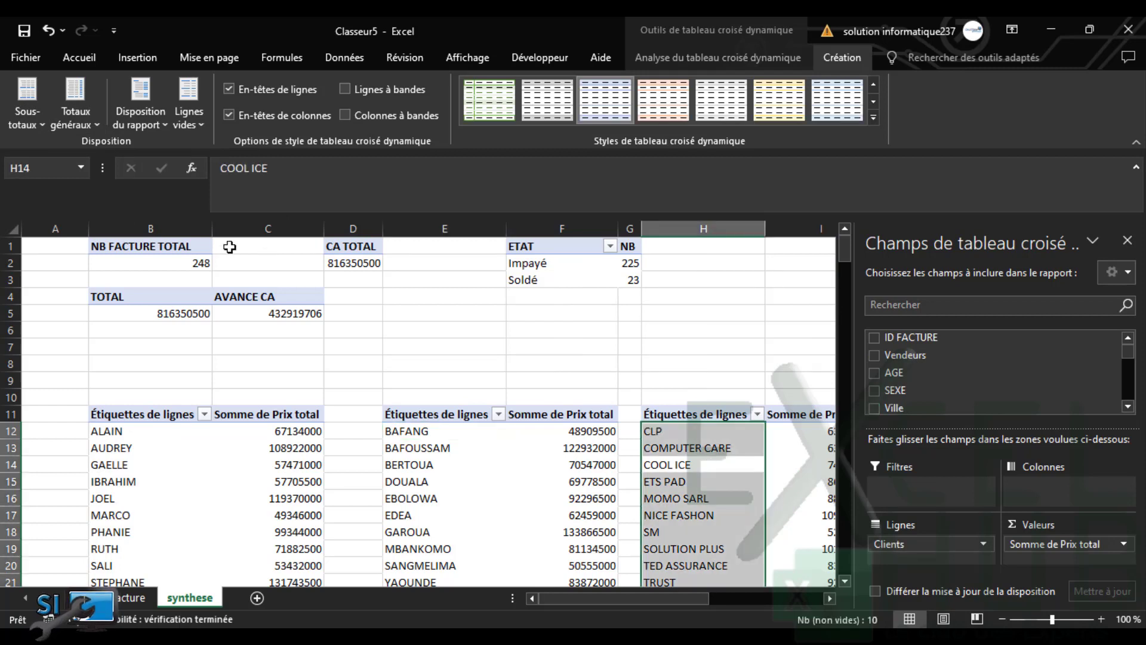
{"action": "left_click", "coordinate": [44, 123]}
{"action": "left_click", "coordinate": [57, 142]}
{"action": "left_click", "coordinate": [77, 115]}
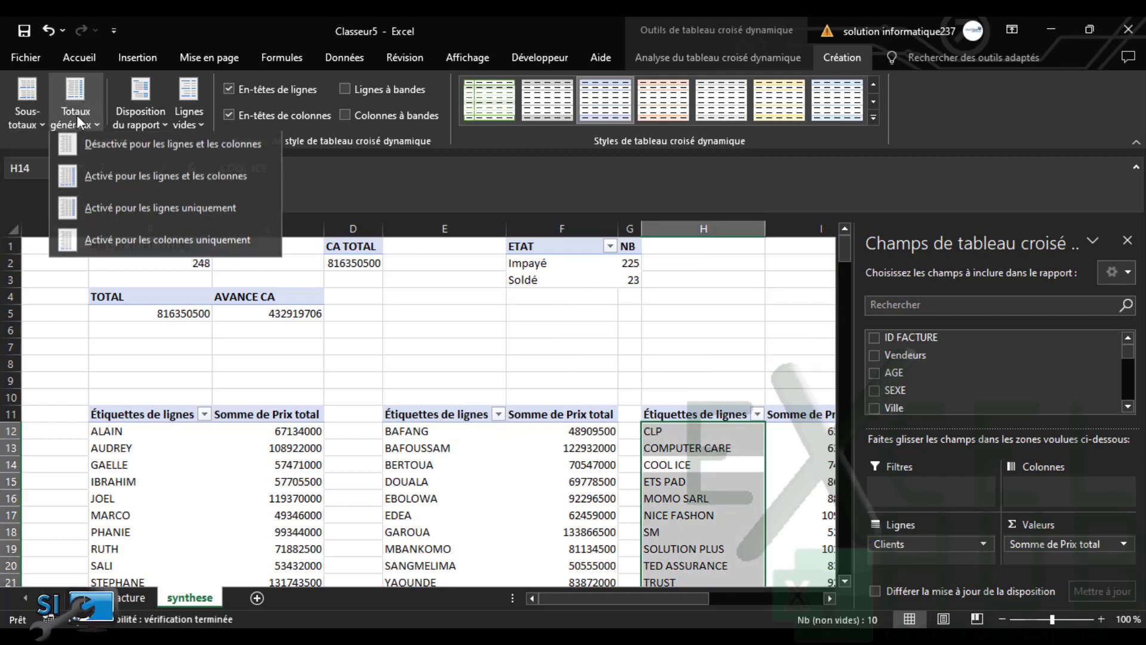
{"action": "left_click", "coordinate": [151, 157]}
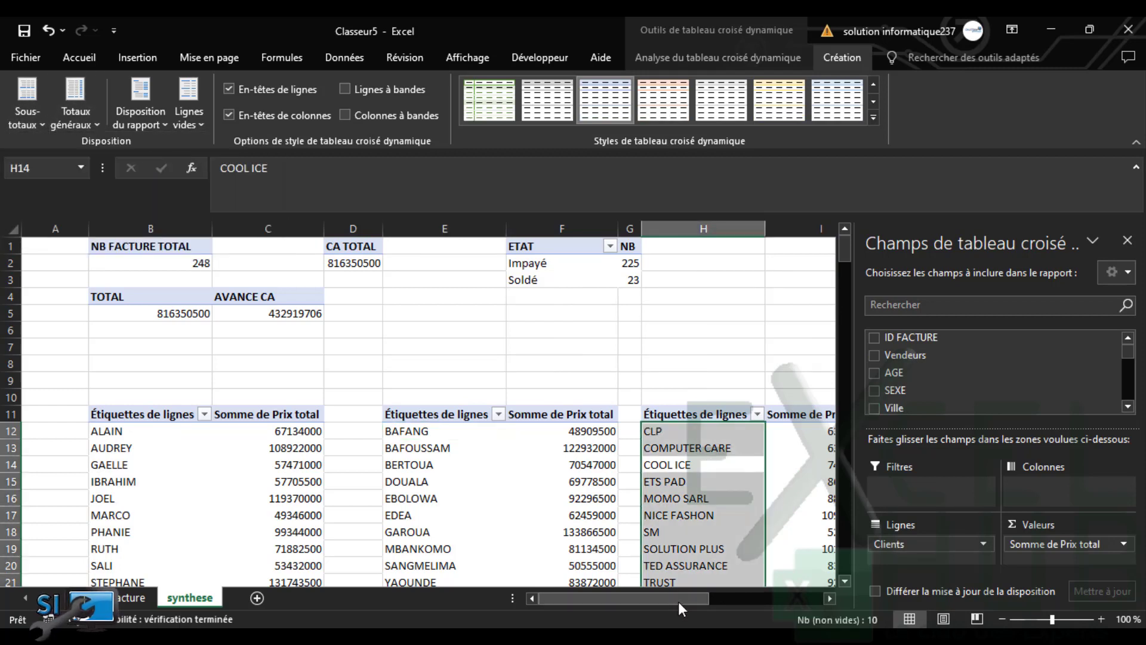
{"action": "left_click_drag", "start_coordinate": [678, 600], "coordinate": [775, 598]}
{"action": "left_click", "coordinate": [548, 475]}
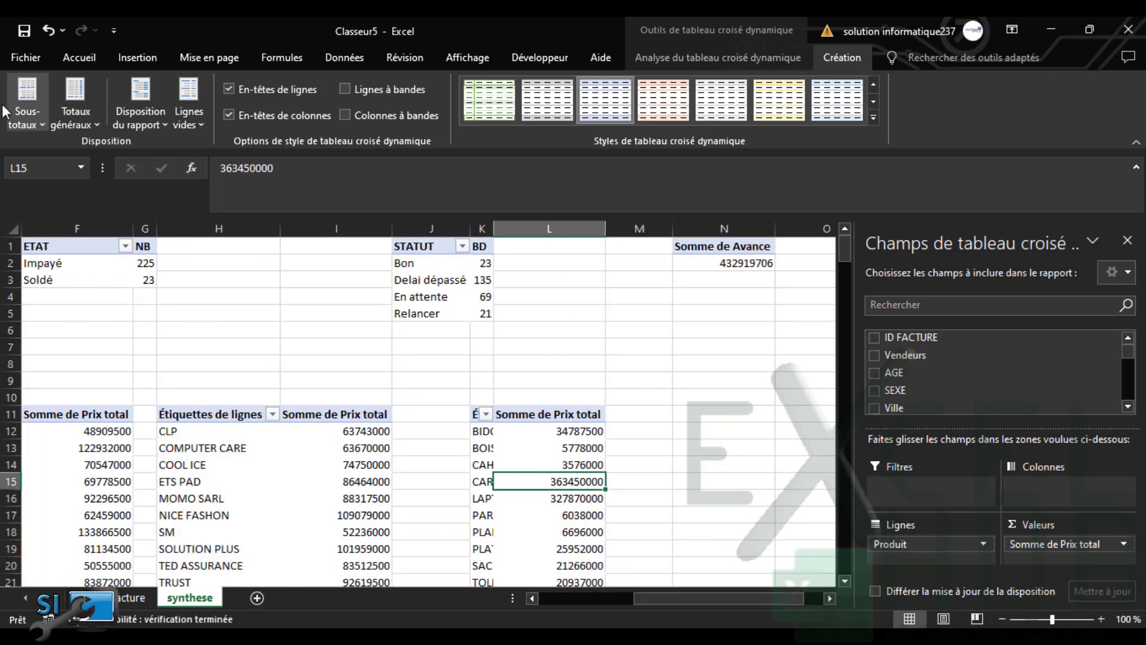
{"action": "left_click", "coordinate": [23, 119]}
{"action": "left_click", "coordinate": [54, 149]}
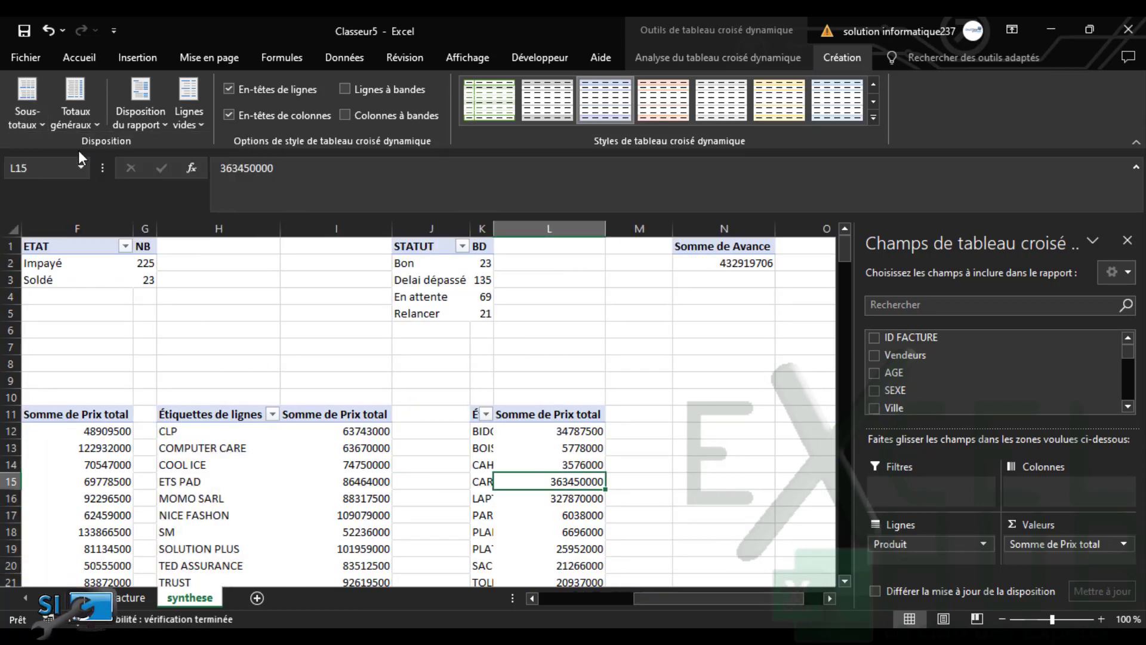
{"action": "left_click", "coordinate": [87, 119]}
{"action": "left_click", "coordinate": [118, 150]}
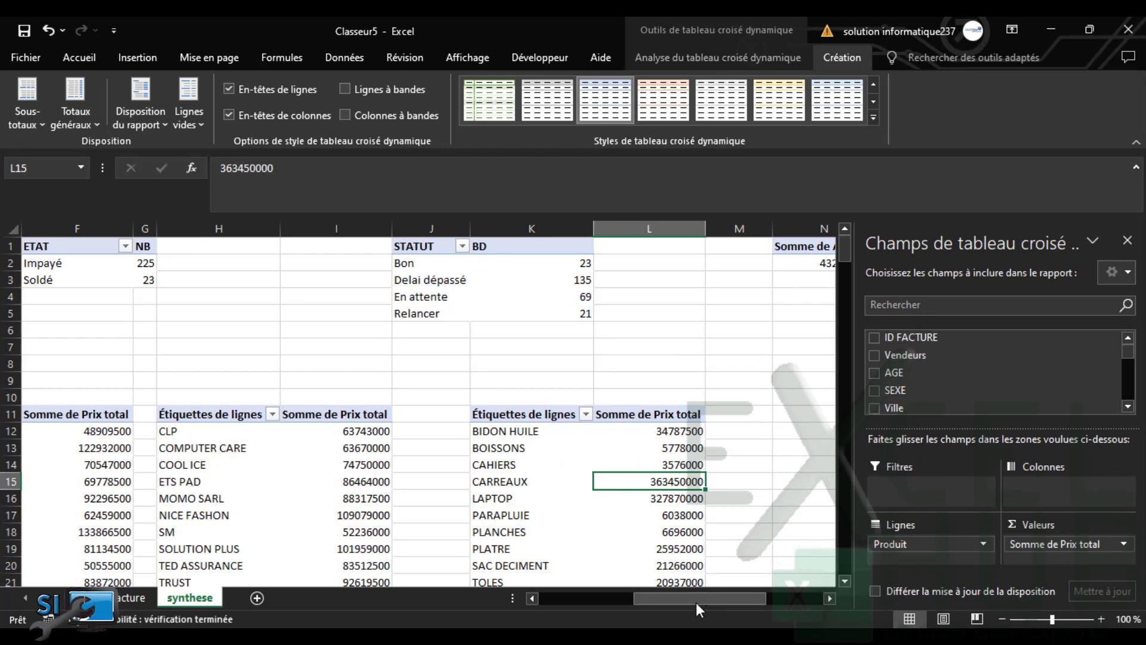
{"action": "left_click", "coordinate": [842, 283]}
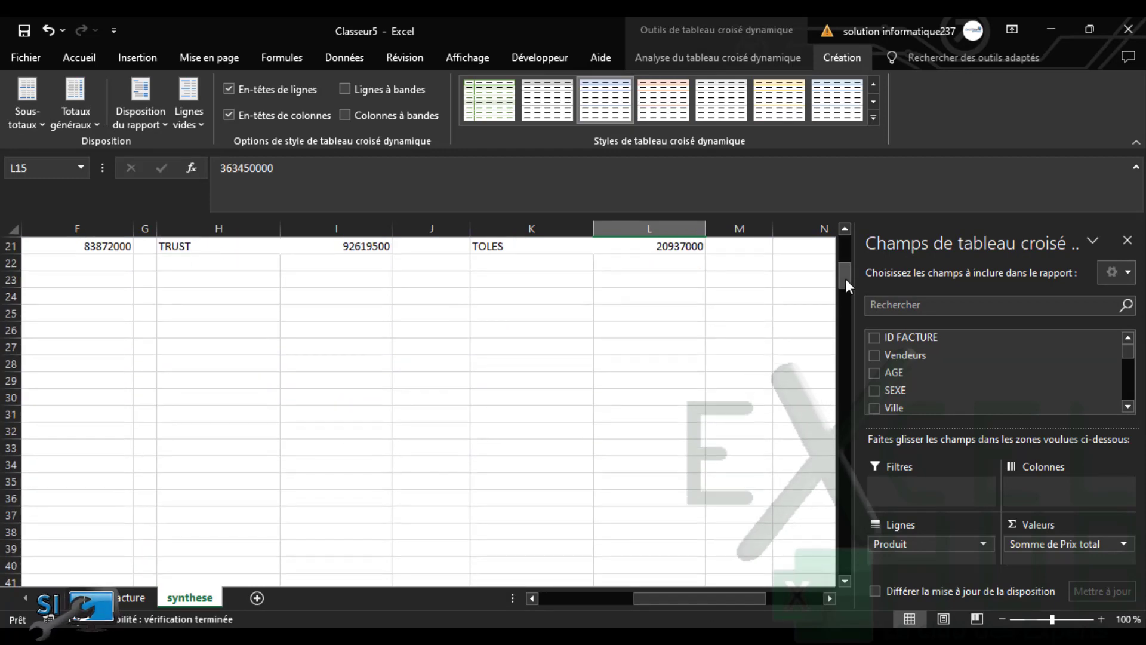
Hide subtotals and turn off grand totals in the monthly revenue pivot at B27
{"action": "left_click_drag", "start_coordinate": [733, 597], "coordinate": [529, 603]}
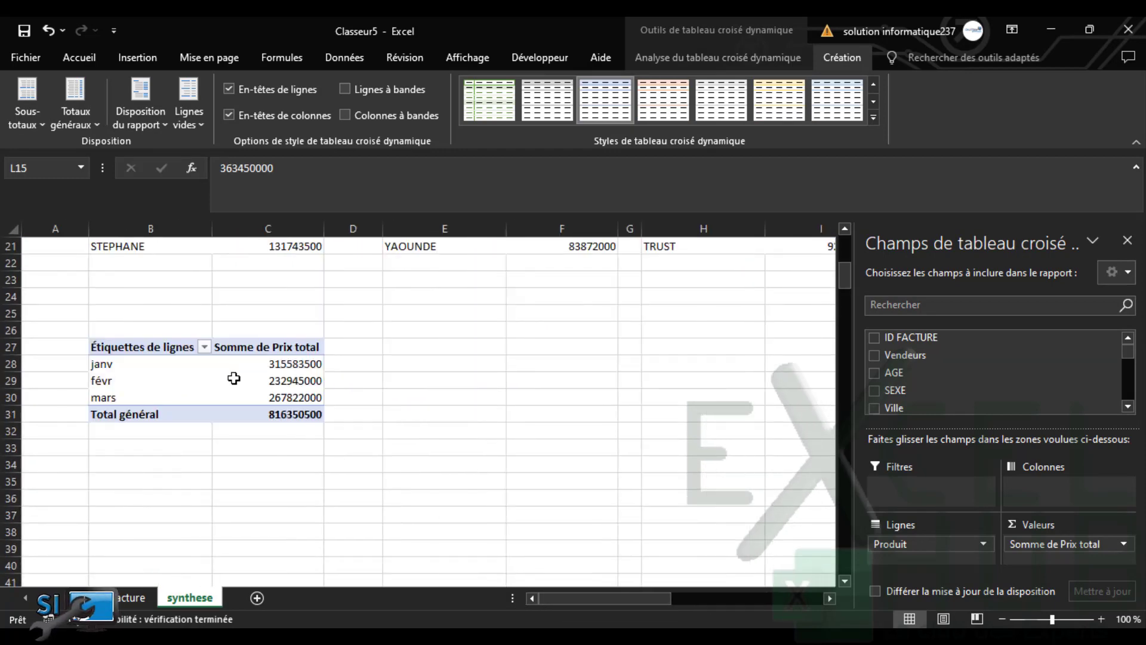
{"action": "left_click", "coordinate": [255, 376]}
{"action": "left_click", "coordinate": [32, 113]}
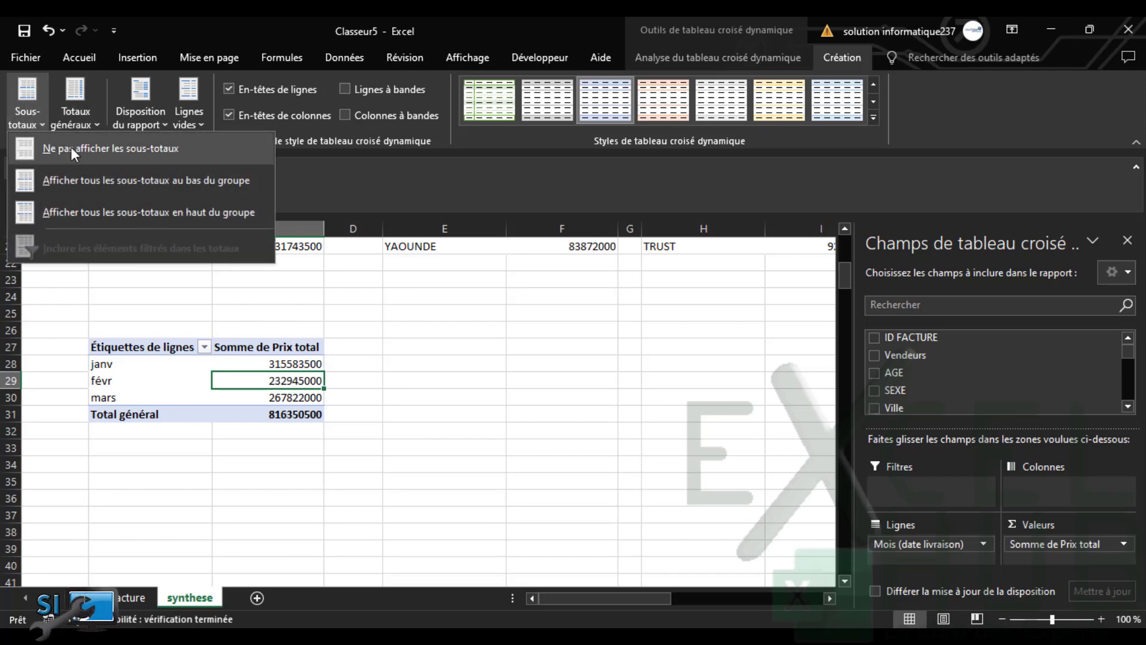
{"action": "left_click", "coordinate": [70, 144]}
{"action": "left_click", "coordinate": [87, 123]}
{"action": "left_click", "coordinate": [110, 148]}
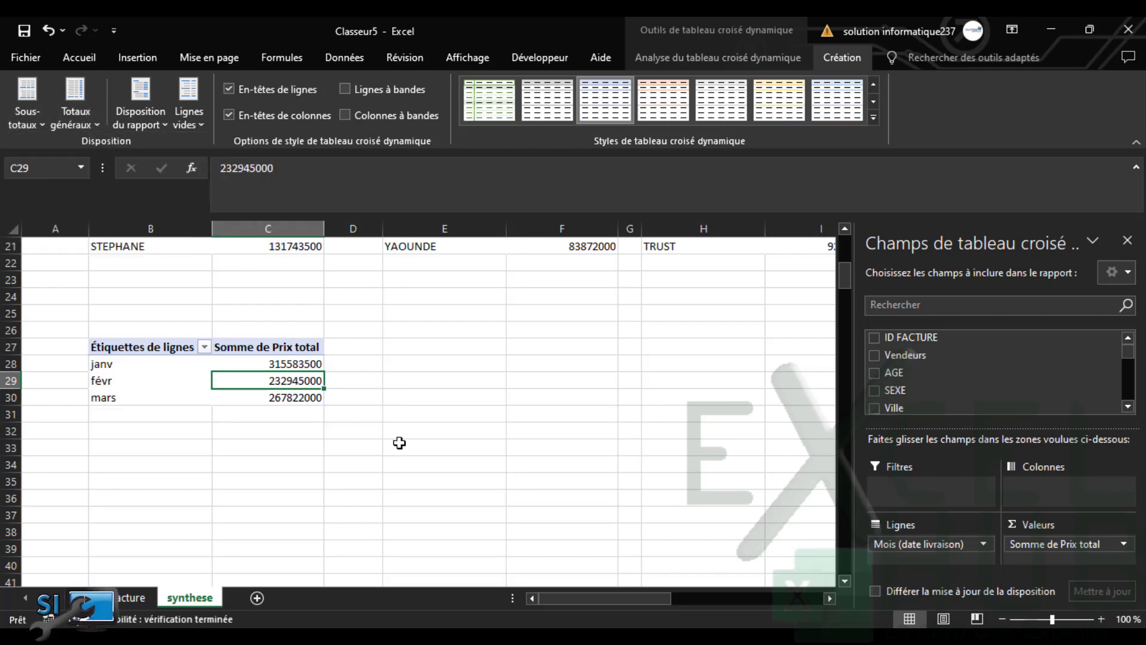
{"action": "scroll", "coordinate": [849, 275], "scroll_direction": "up", "scroll_amount": 1}
{"action": "left_click_drag", "start_coordinate": [848, 274], "coordinate": [854, 243]}
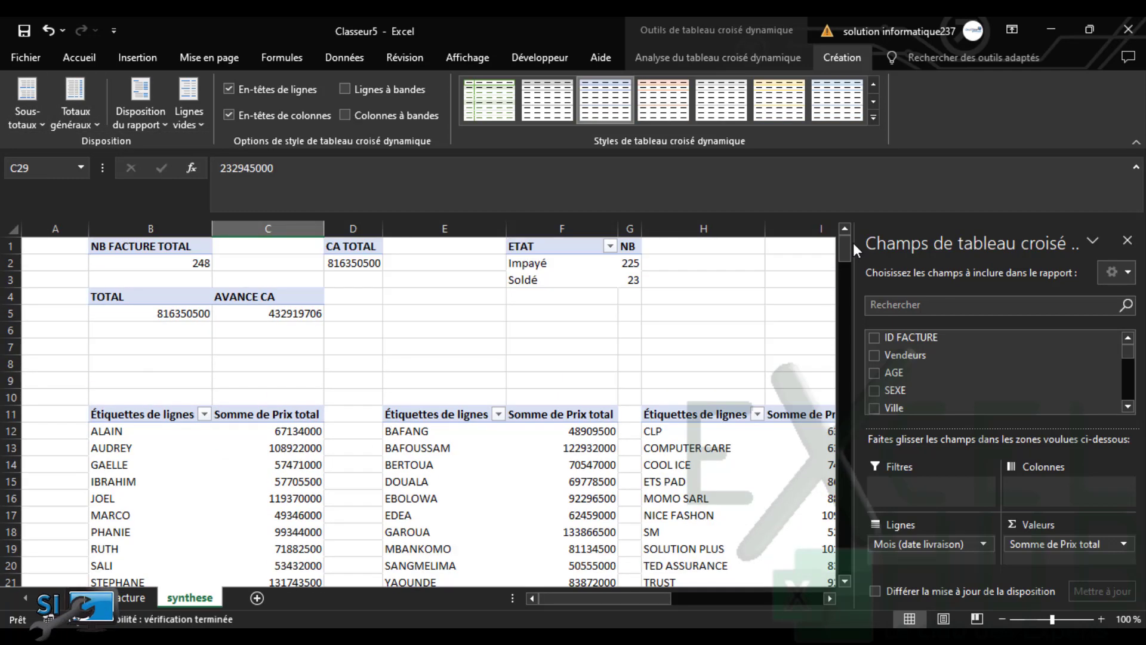
{"action": "left_click", "coordinate": [110, 251]}
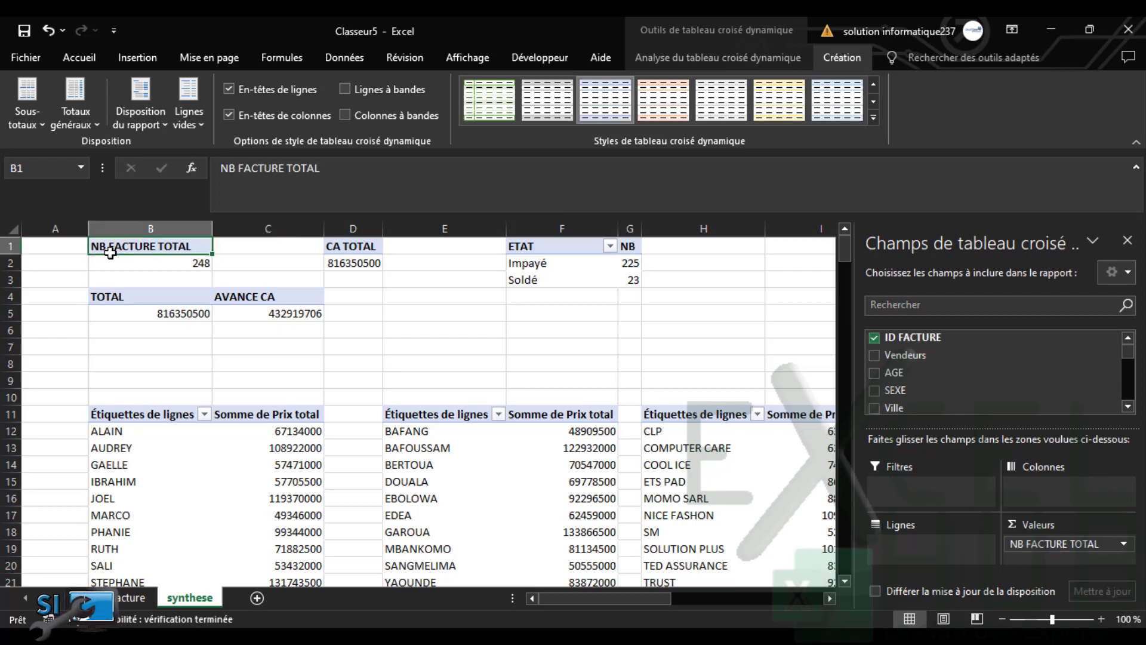
Apply thousands separators with zero decimals to the whole sheet, e.g. 816 350 500
{"action": "left_click", "coordinate": [48, 254]}
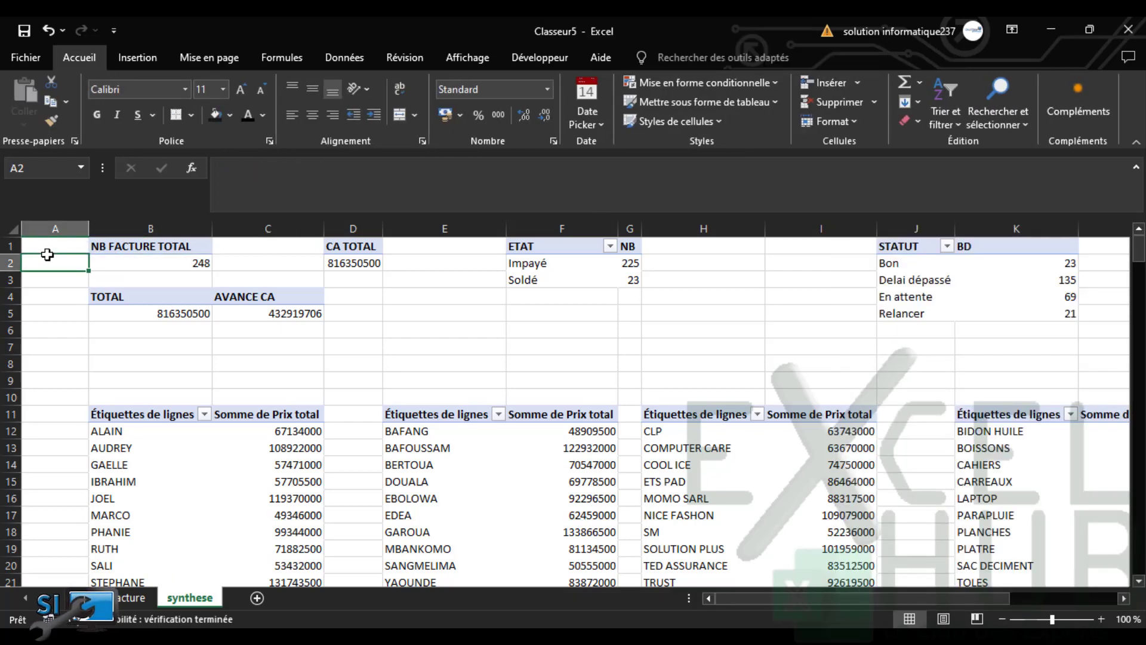
{"action": "left_click", "coordinate": [55, 312]}
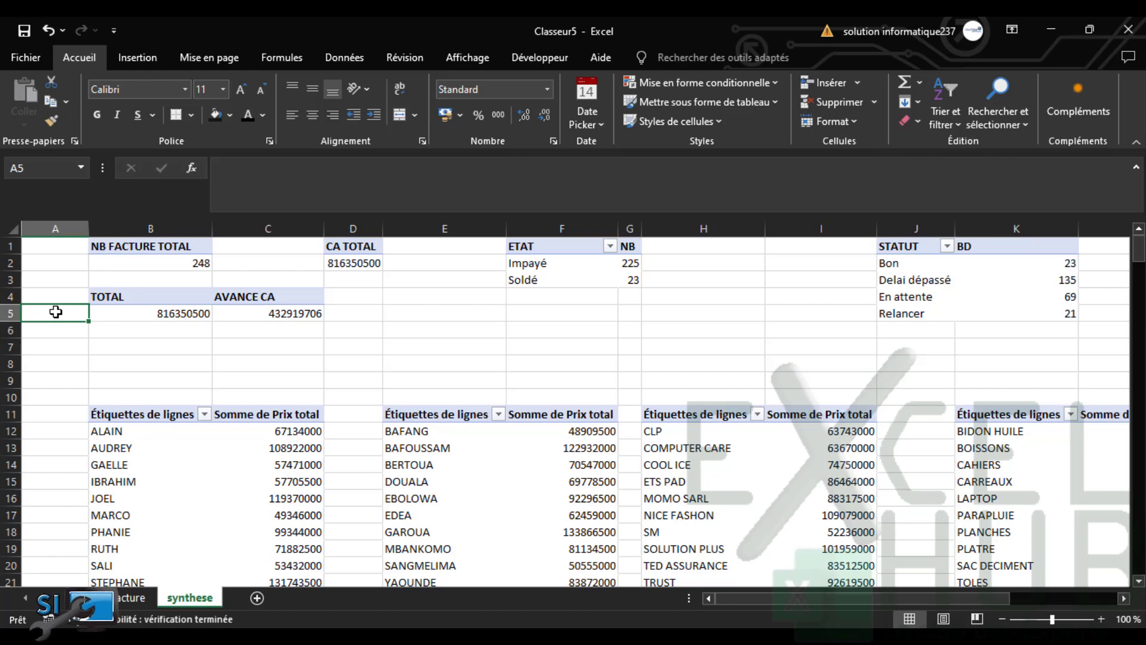
{"action": "key", "text": "ctrl+a"}
{"action": "left_click", "coordinate": [62, 355]}
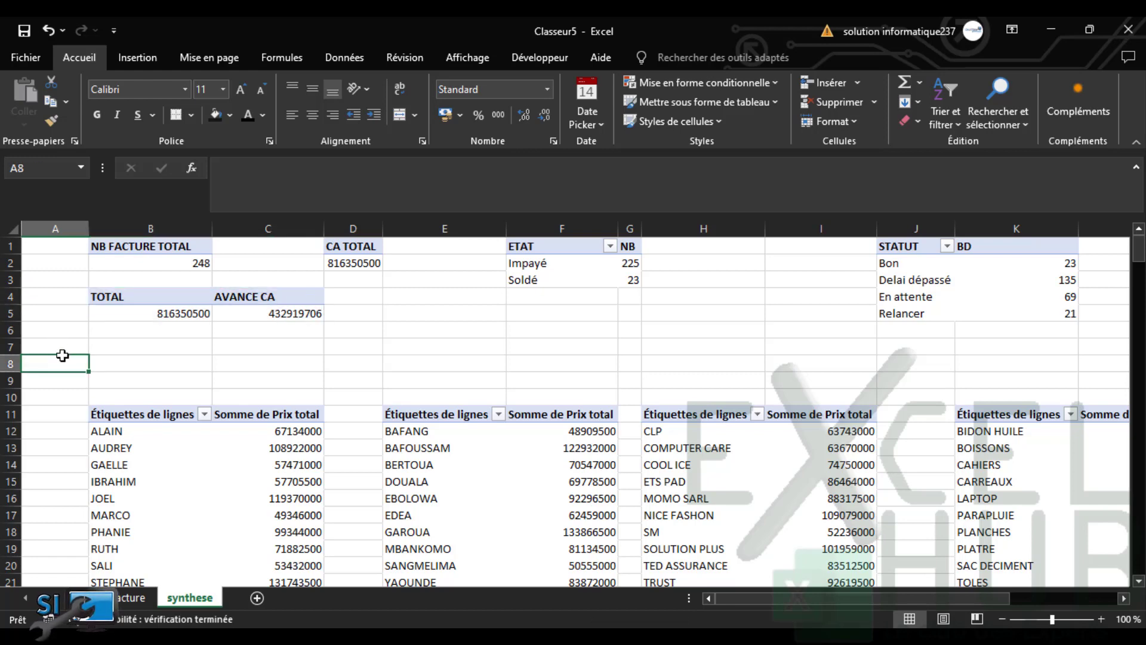
{"action": "key", "text": "ctrl+a"}
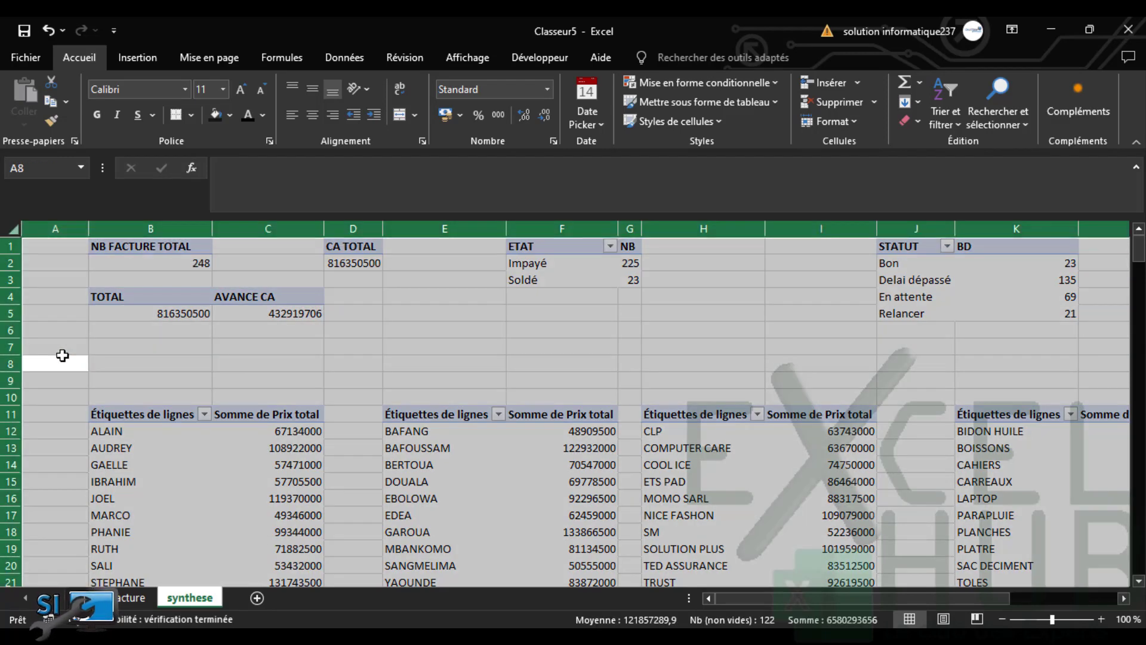
{"action": "left_click", "coordinate": [498, 116]}
{"action": "left_click", "coordinate": [544, 112]}
{"action": "left_click", "coordinate": [544, 112]}
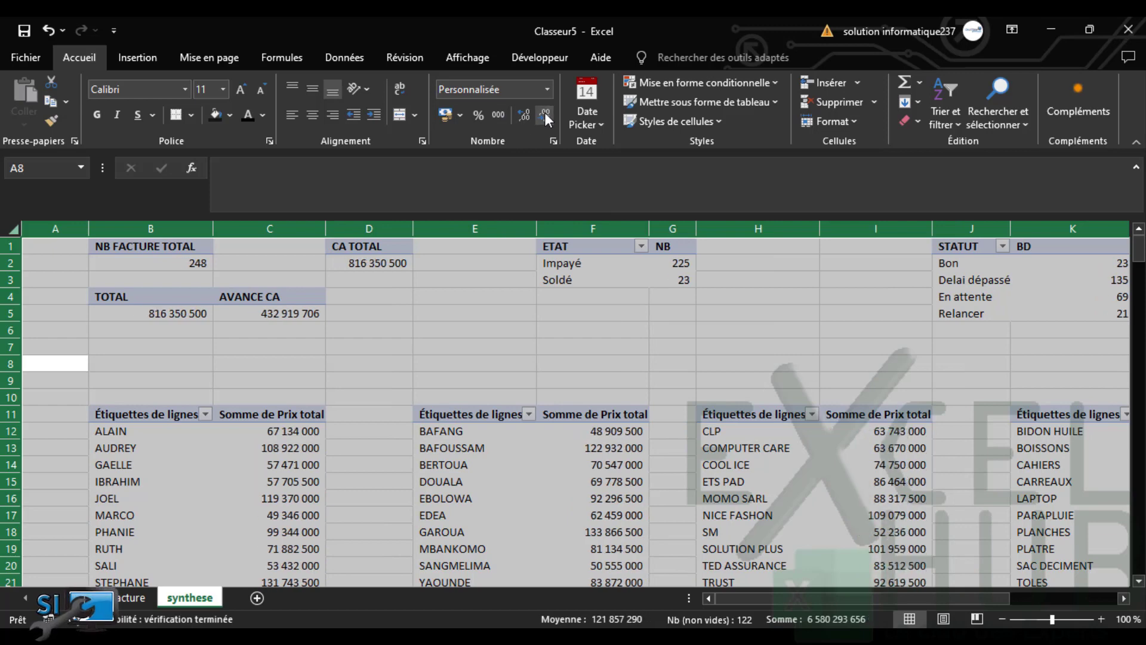
{"action": "left_click", "coordinate": [563, 359]}
{"action": "left_click", "coordinate": [744, 378]}
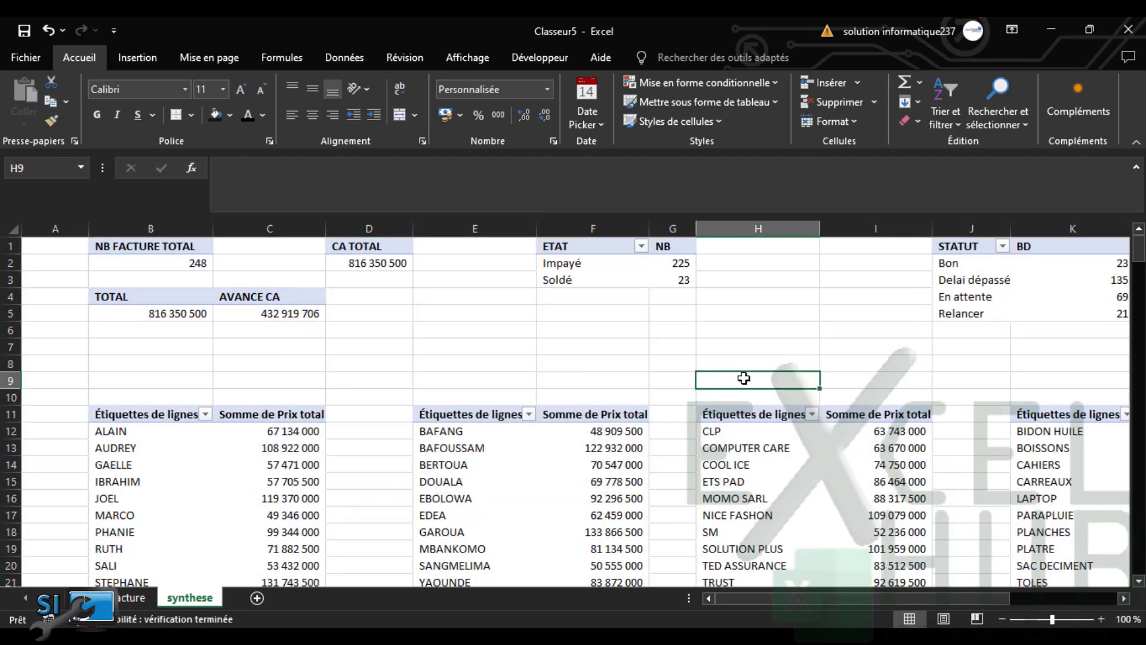
{"action": "mouse_move", "coordinate": [589, 449]}
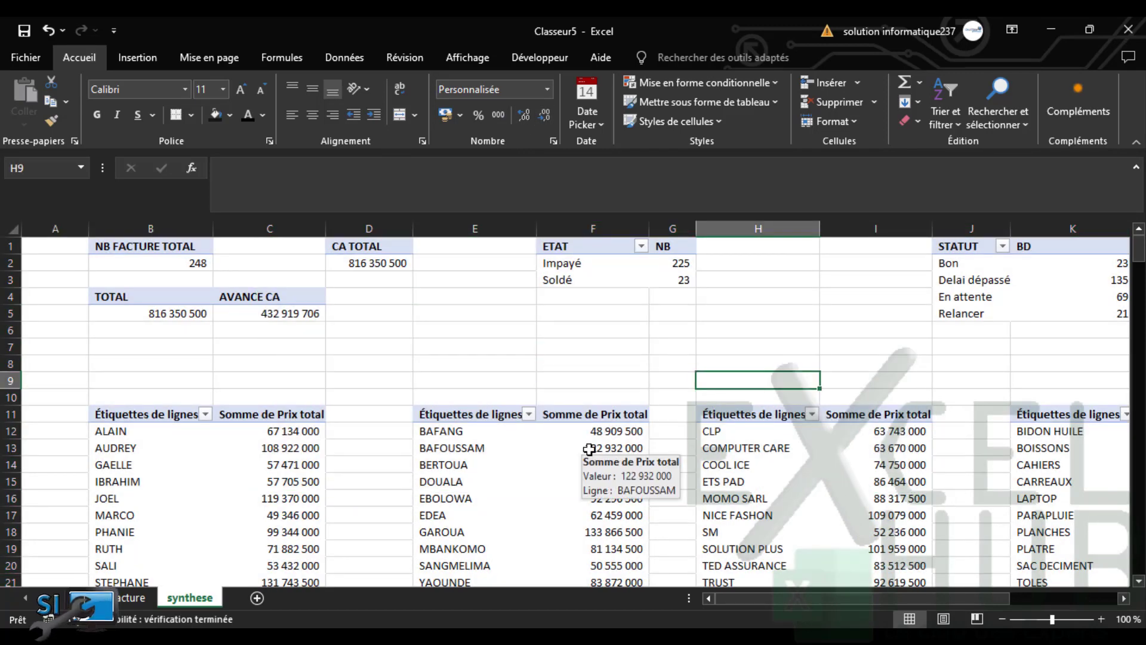
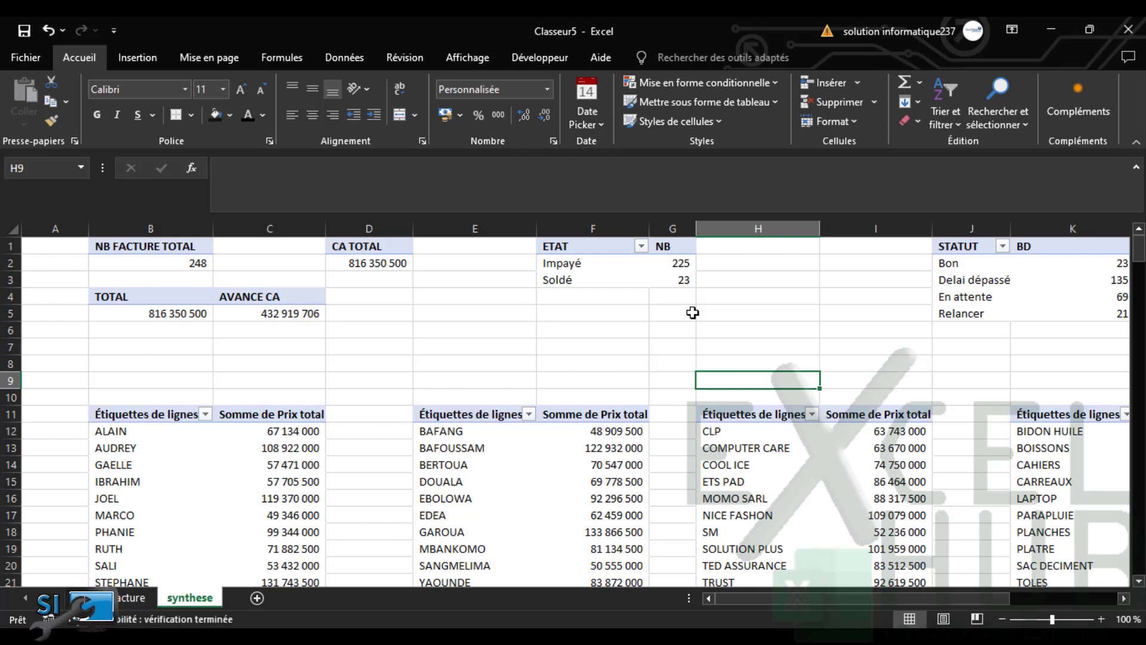
Add Prix total as a summed value to the Impayé/Soldé pivot table
{"action": "left_click", "coordinate": [614, 263]}
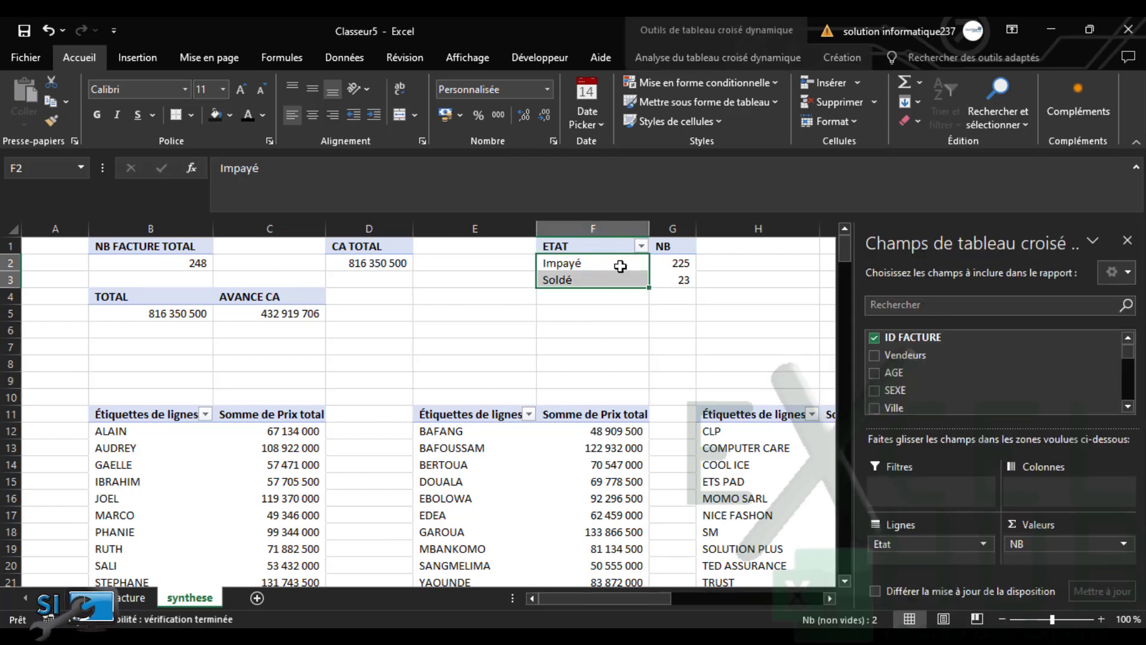
{"action": "scroll", "coordinate": [1130, 379], "scroll_direction": "down", "scroll_amount": 4}
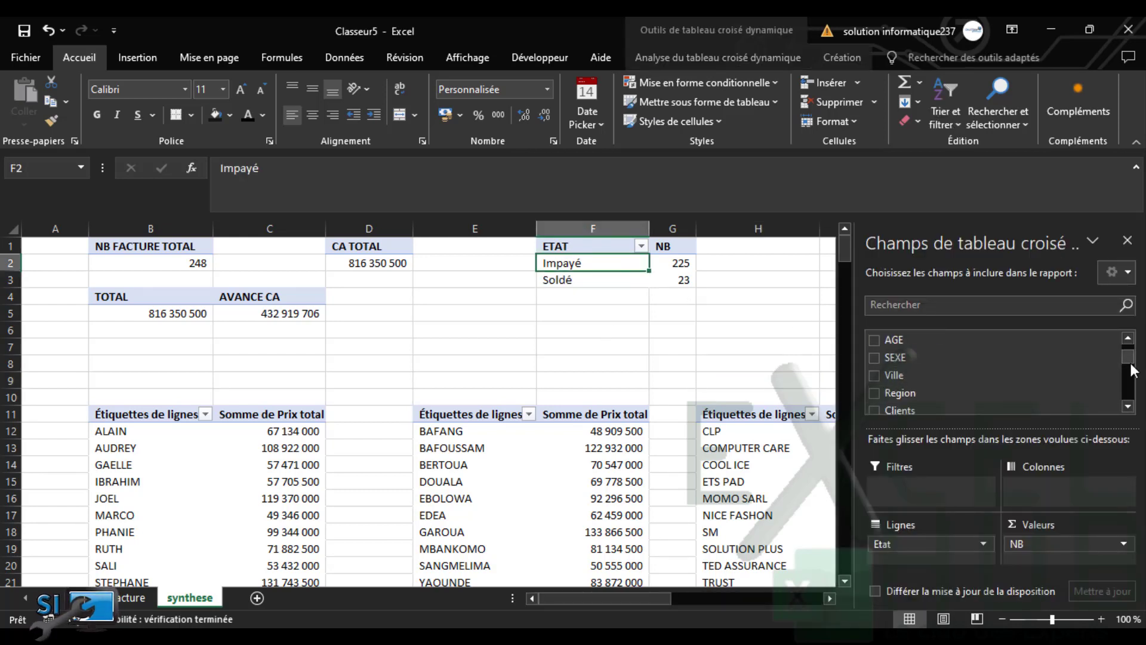
{"action": "scroll", "coordinate": [1132, 386], "scroll_direction": "down", "scroll_amount": 1}
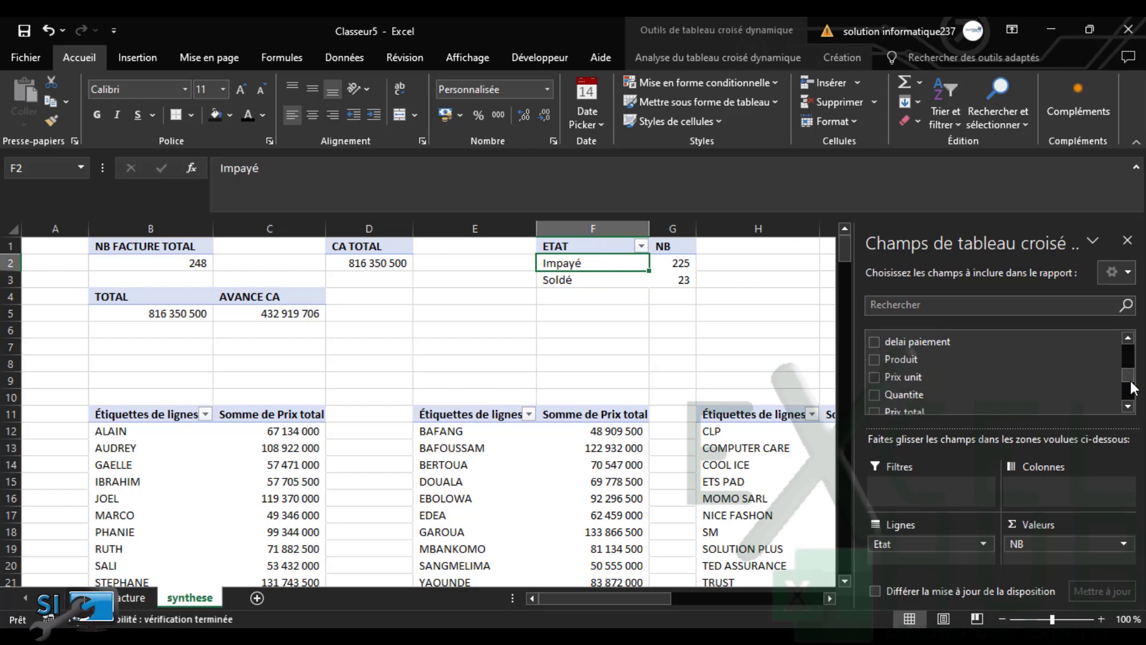
{"action": "scroll", "coordinate": [1133, 388], "scroll_direction": "down", "scroll_amount": 1}
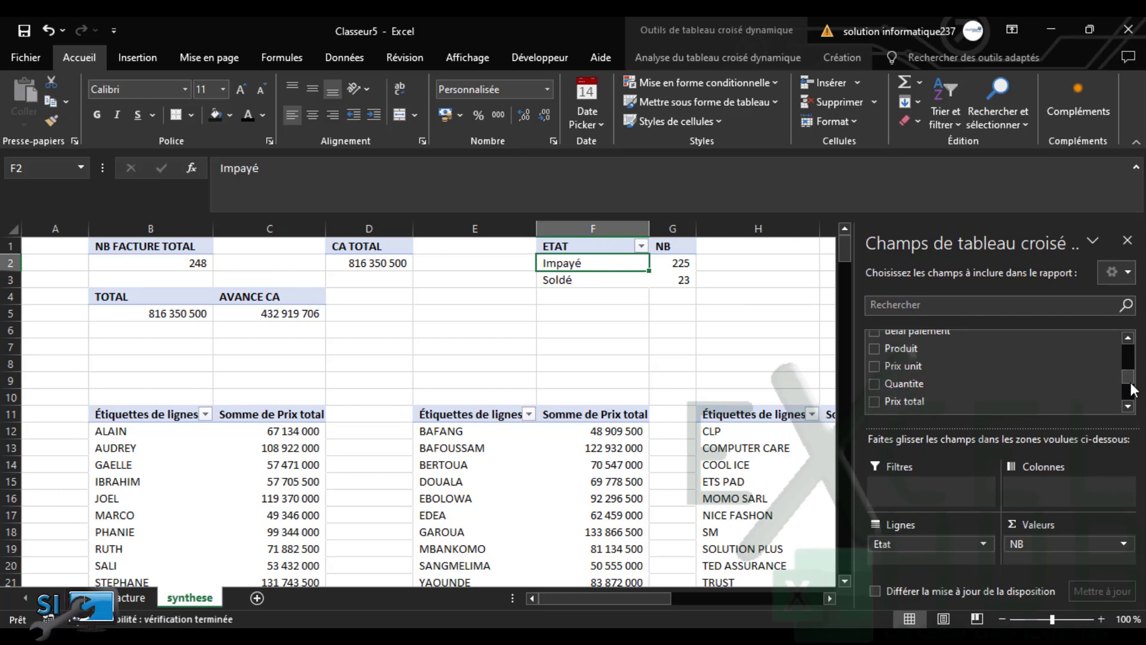
{"action": "left_click", "coordinate": [875, 396]}
{"action": "left_click", "coordinate": [629, 327]}
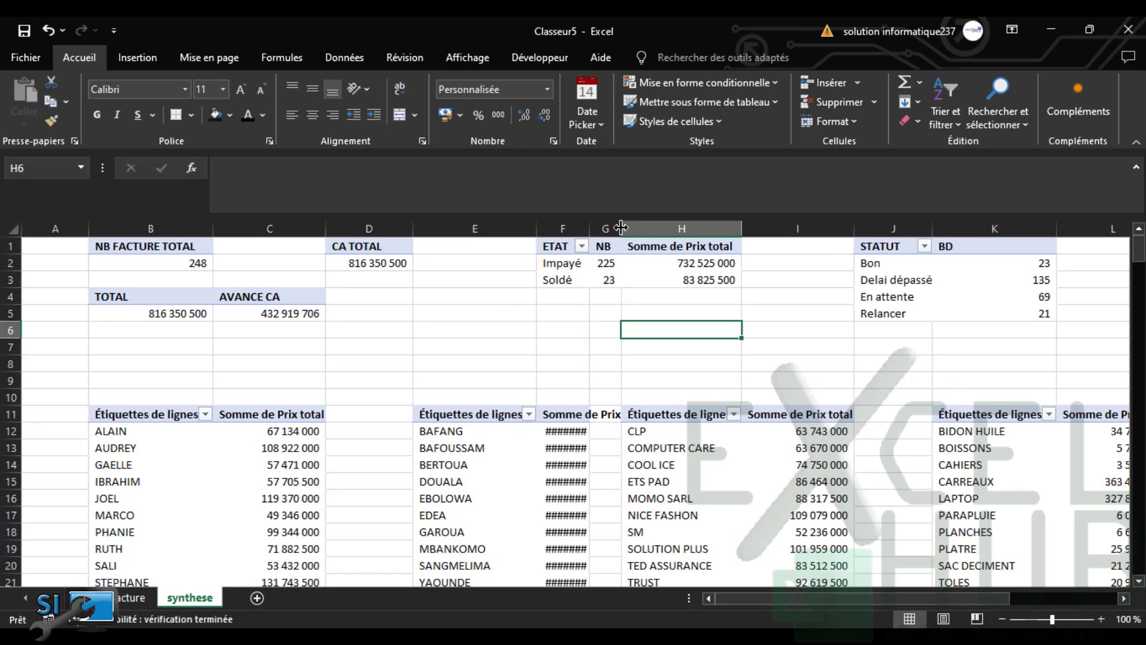
Widen column G and rename the Somme de Prix total header to CA
{"action": "left_click_drag", "start_coordinate": [621, 227], "coordinate": [630, 227]}
{"action": "left_click", "coordinate": [668, 247]}
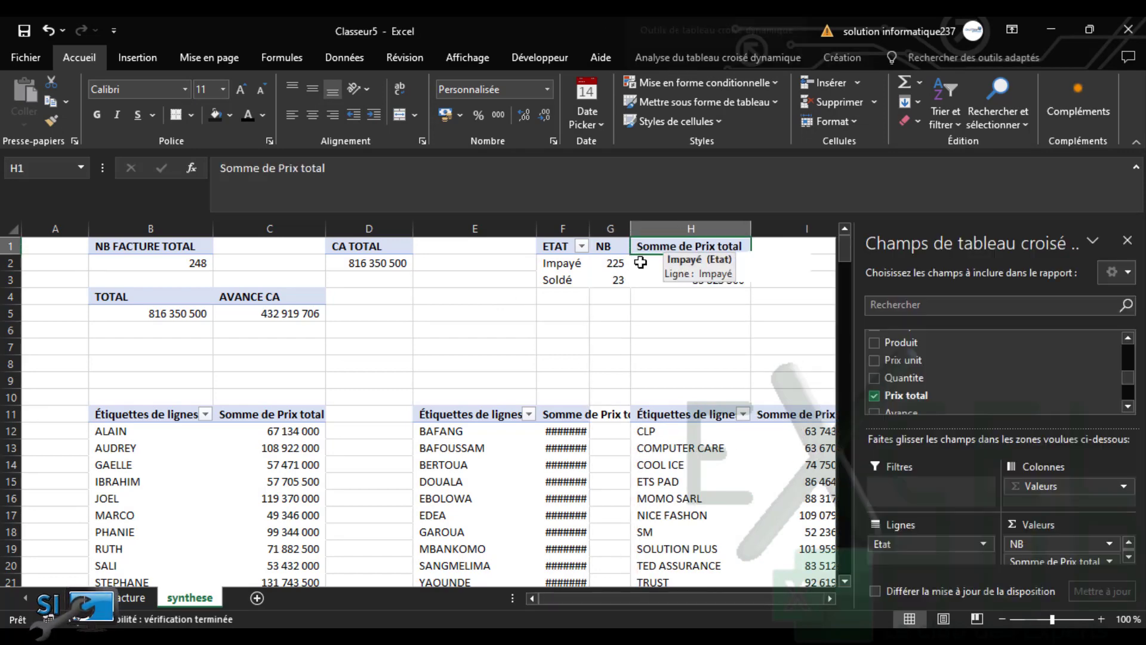
{"action": "type", "text": "cA"}
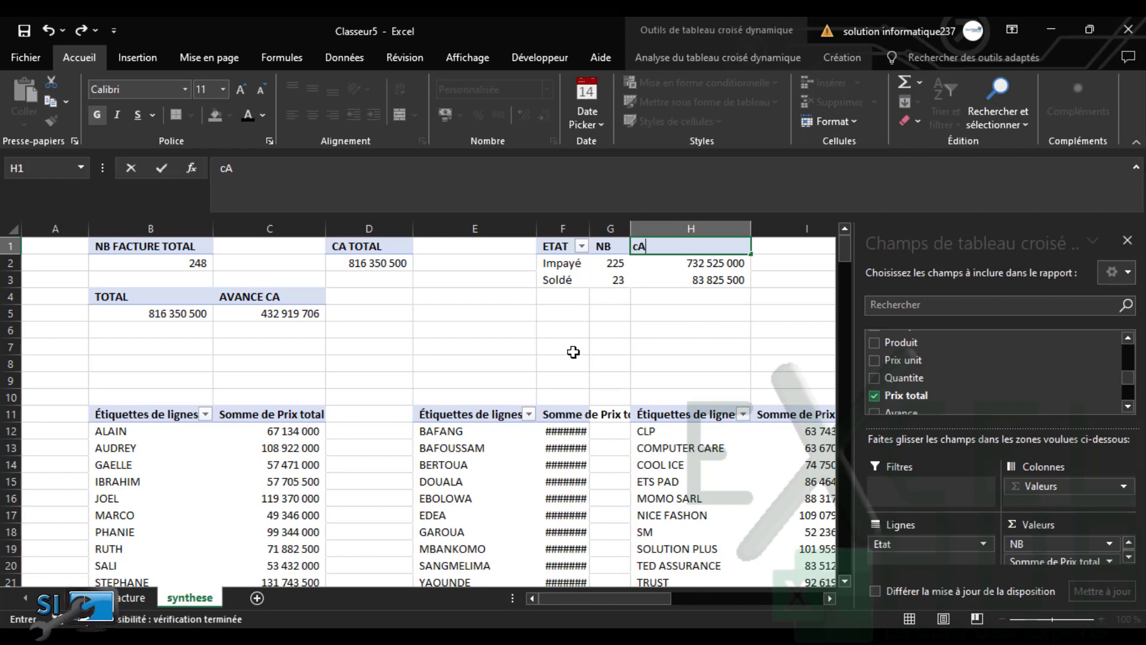
{"action": "left_click", "coordinate": [609, 380]}
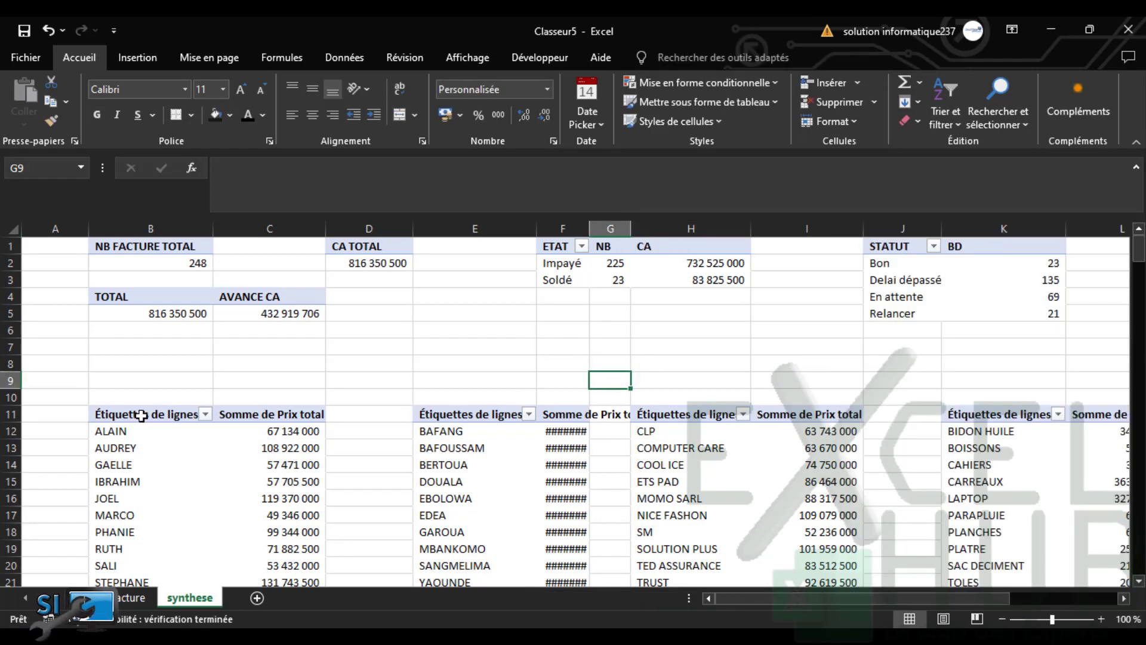
Relabel the salesperson pivot headers vendeurs and CA, and the city pivot headers Villes and CA
{"action": "left_click", "coordinate": [142, 415]}
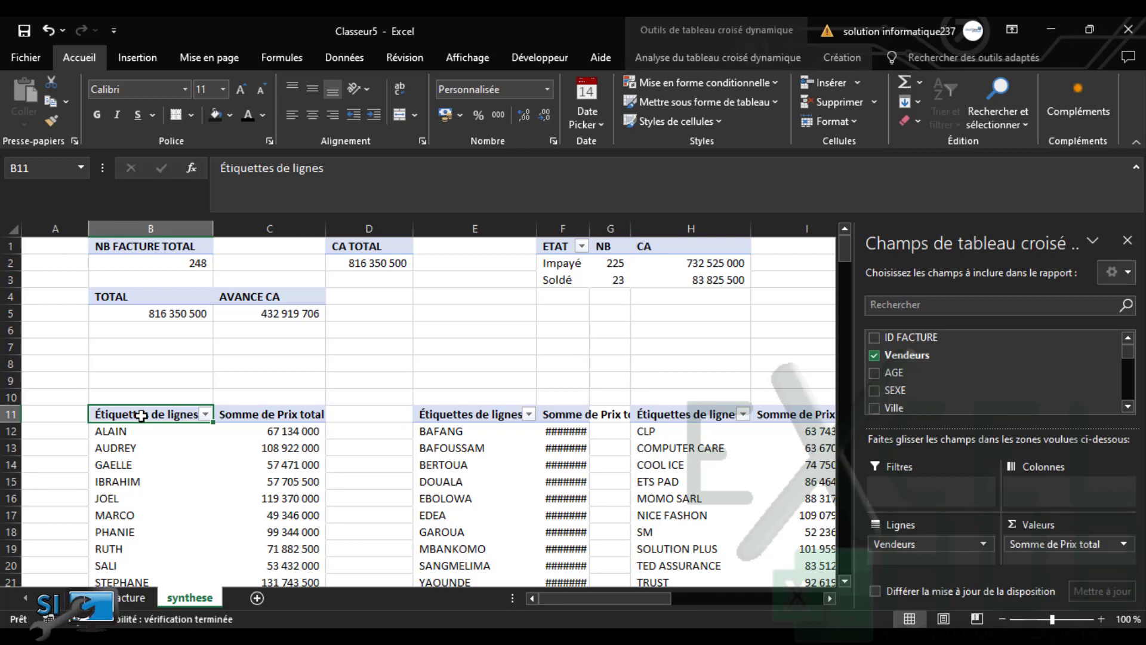
{"action": "type", "text": "vendeurs"}
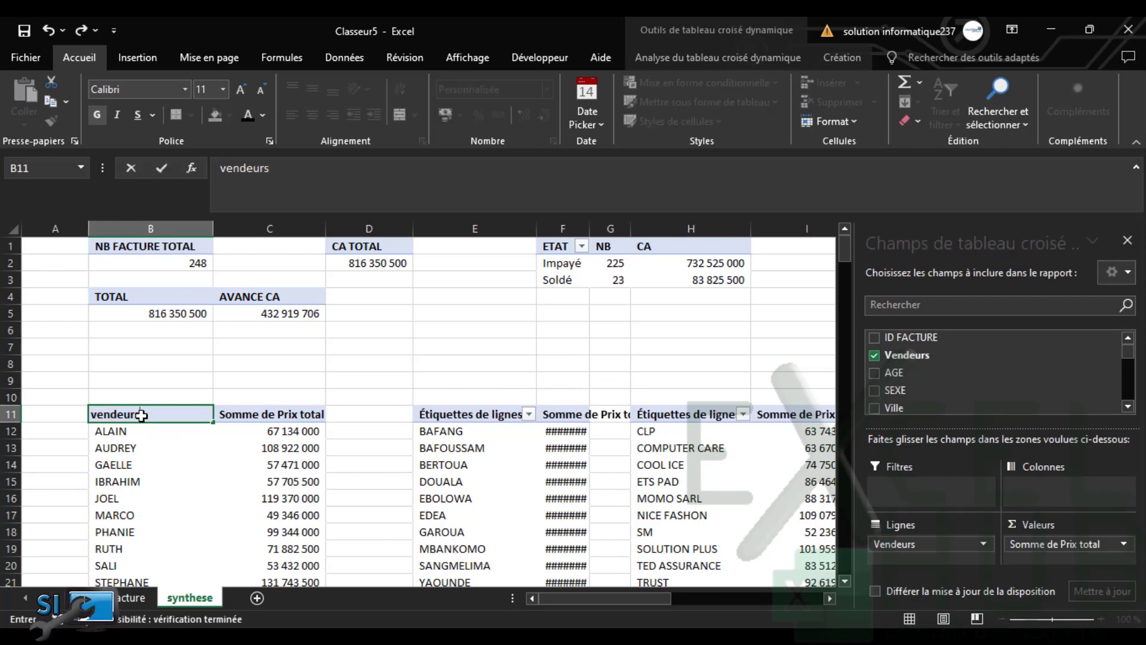
{"action": "left_click", "coordinate": [309, 414]}
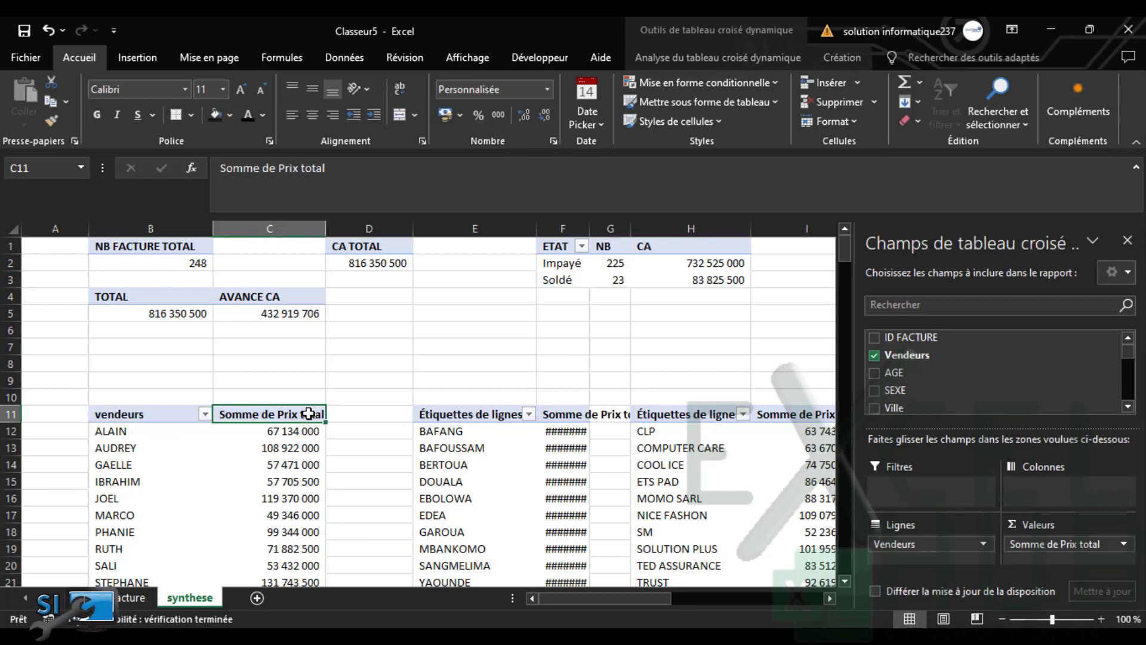
{"action": "type", "text": "CA"}
{"action": "left_click", "coordinate": [470, 412]}
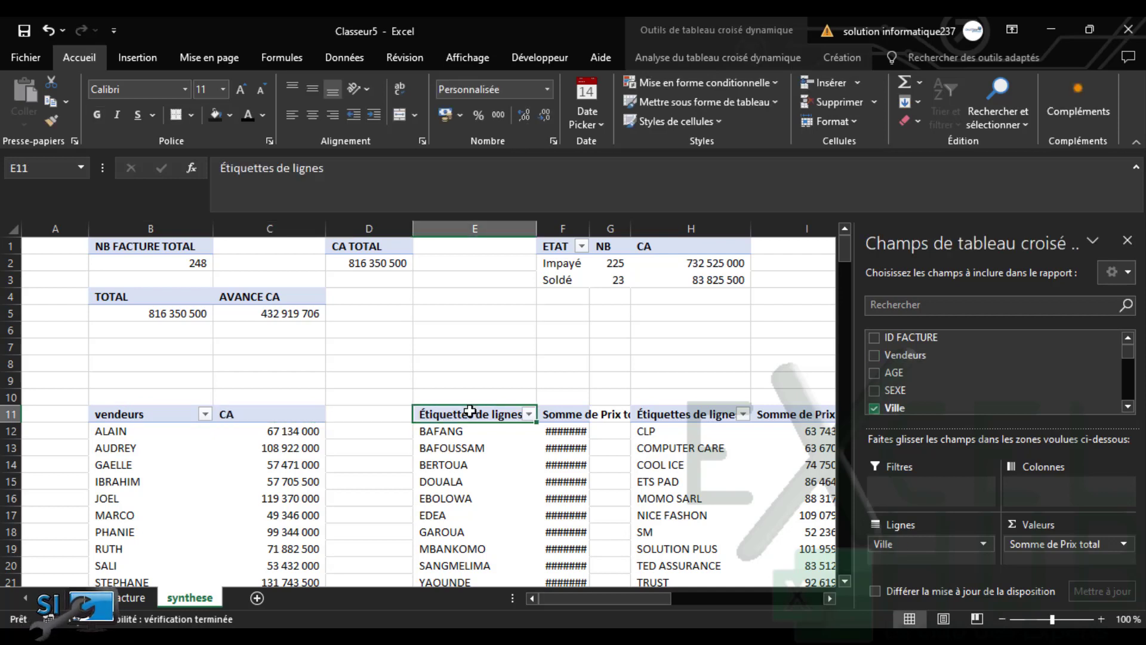
{"action": "type", "text": "Villes"}
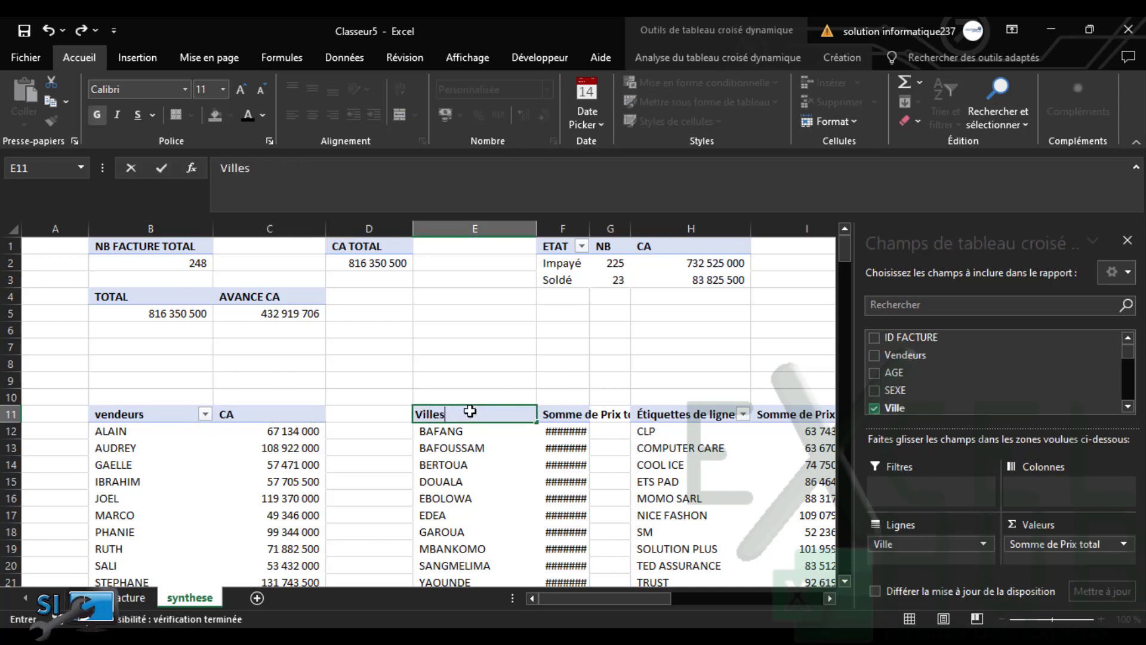
{"action": "left_click", "coordinate": [546, 411]}
{"action": "type", "text": "CA"}
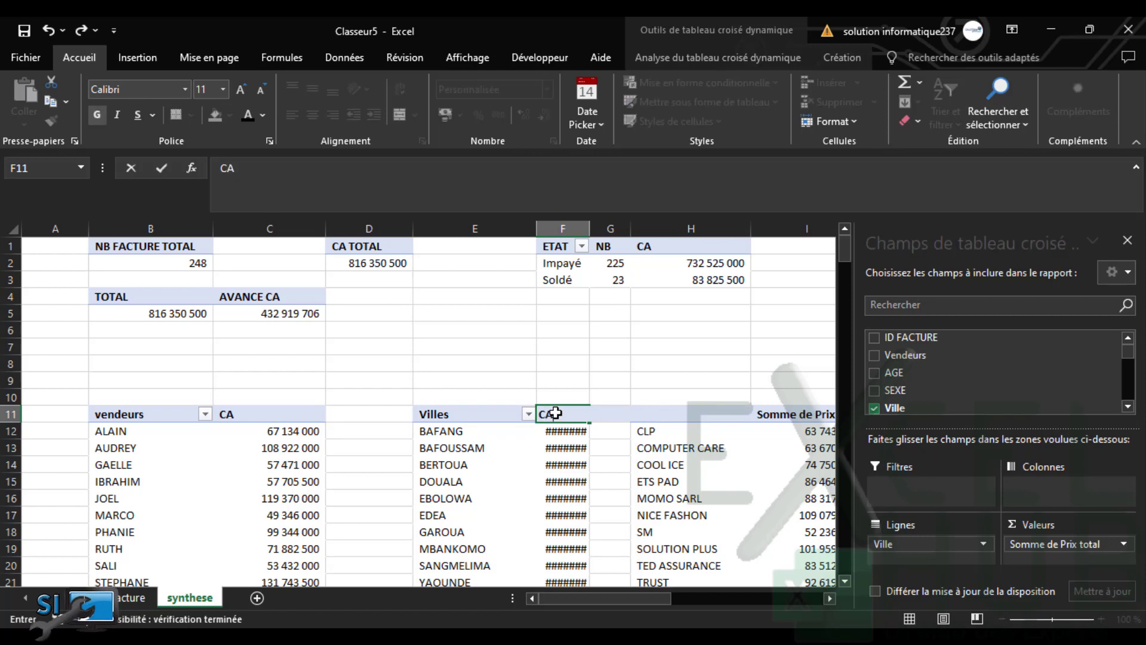
{"action": "left_click", "coordinate": [584, 497]}
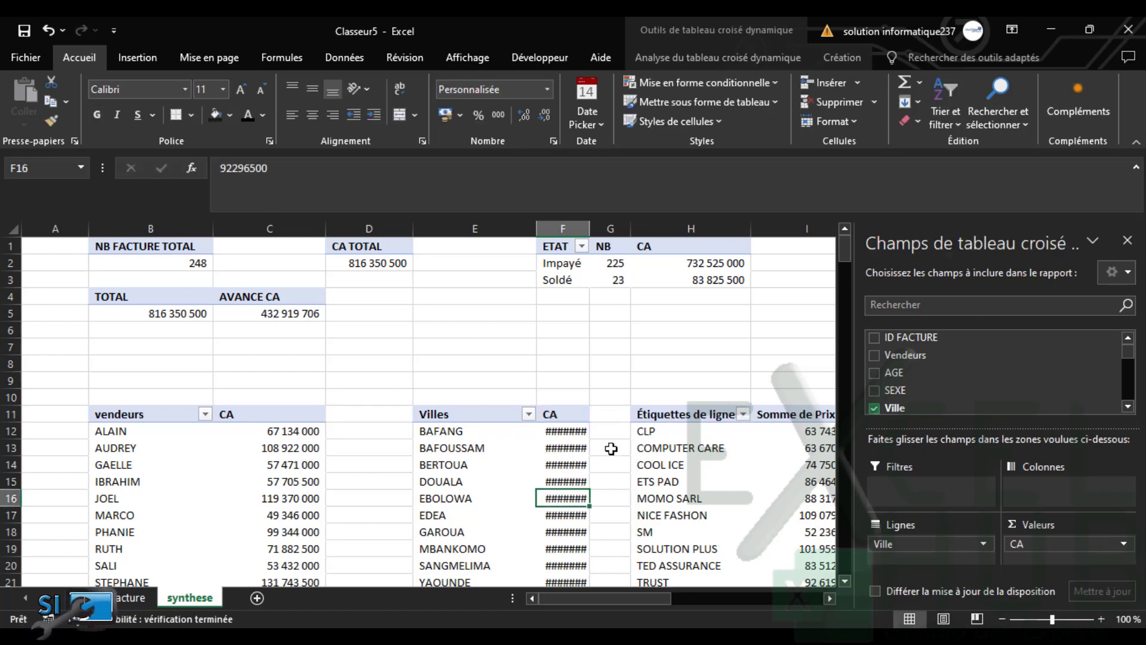
Rename the client pivot headers to Clients and CA
{"action": "left_click", "coordinate": [666, 418]}
{"action": "mouse_move", "coordinate": [554, 490]}
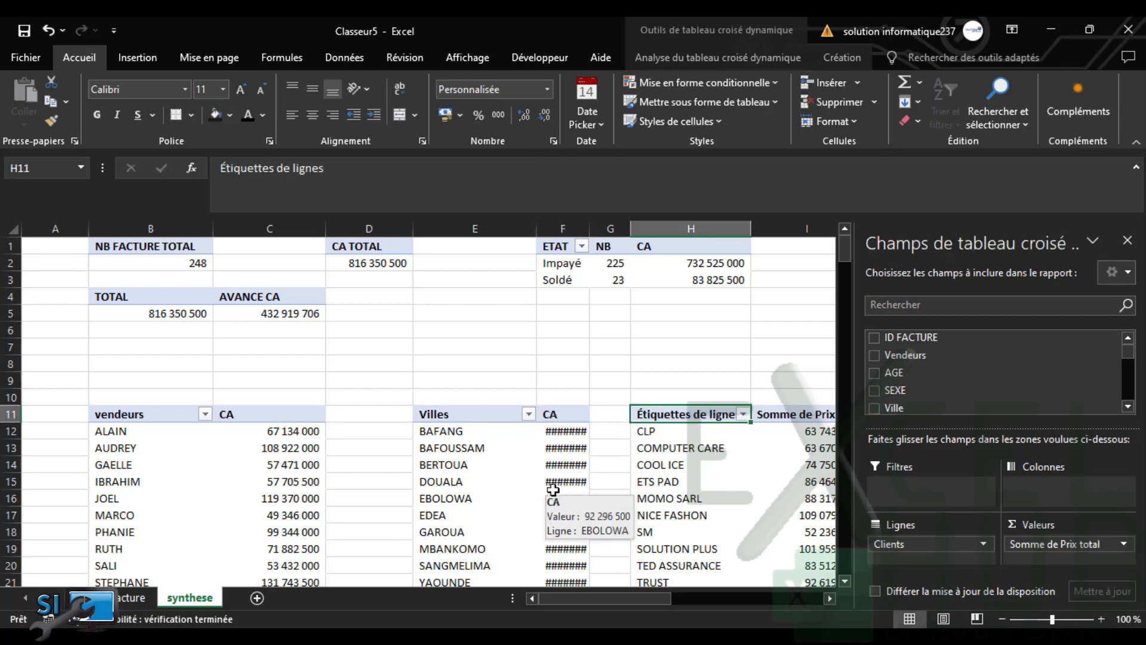
{"action": "type", "text": "Cleints"}
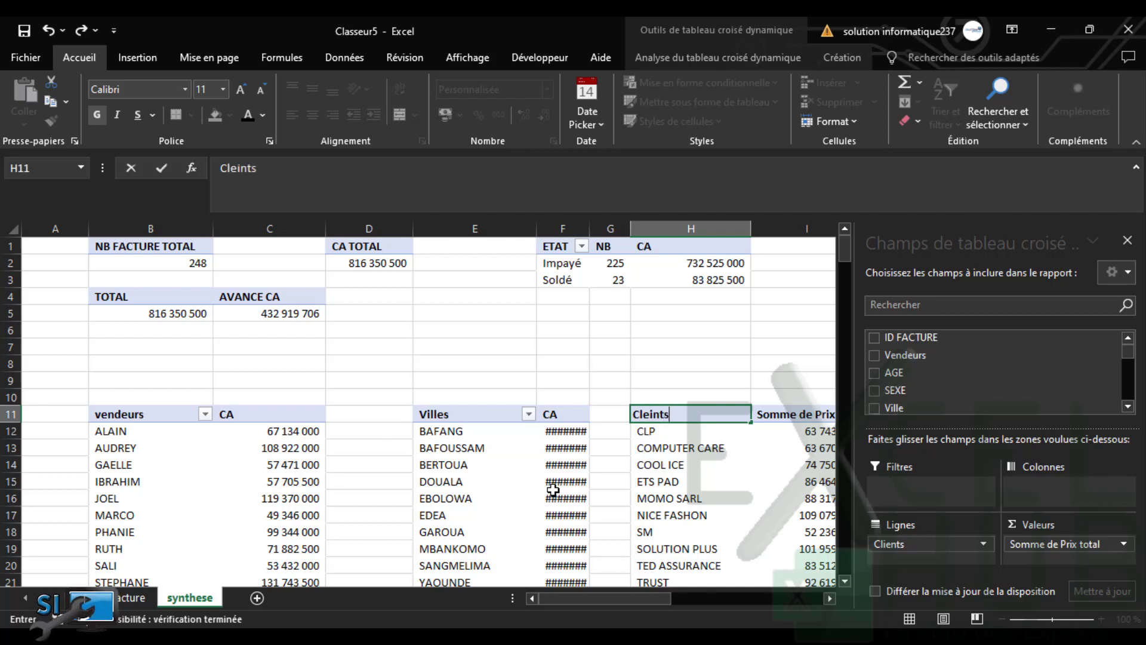
{"action": "key", "text": "BackSpace"}
{"action": "key", "text": "BackSpace"}
{"action": "key", "text": "BackSpace"}
{"action": "key", "text": "BackSpace"}
{"action": "key", "text": "BackSpace"}
{"action": "type", "text": "ients"}
{"action": "left_click", "coordinate": [779, 417]}
{"action": "type", "text": "CA"}
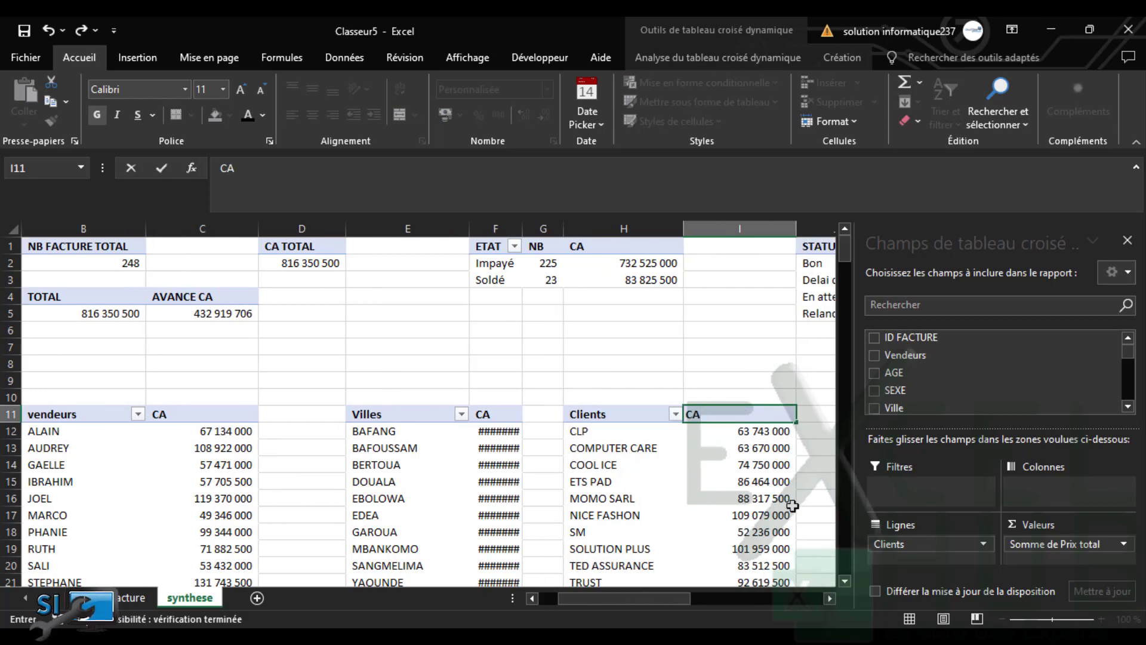
{"action": "left_click_drag", "start_coordinate": [634, 592], "coordinate": [722, 600]}
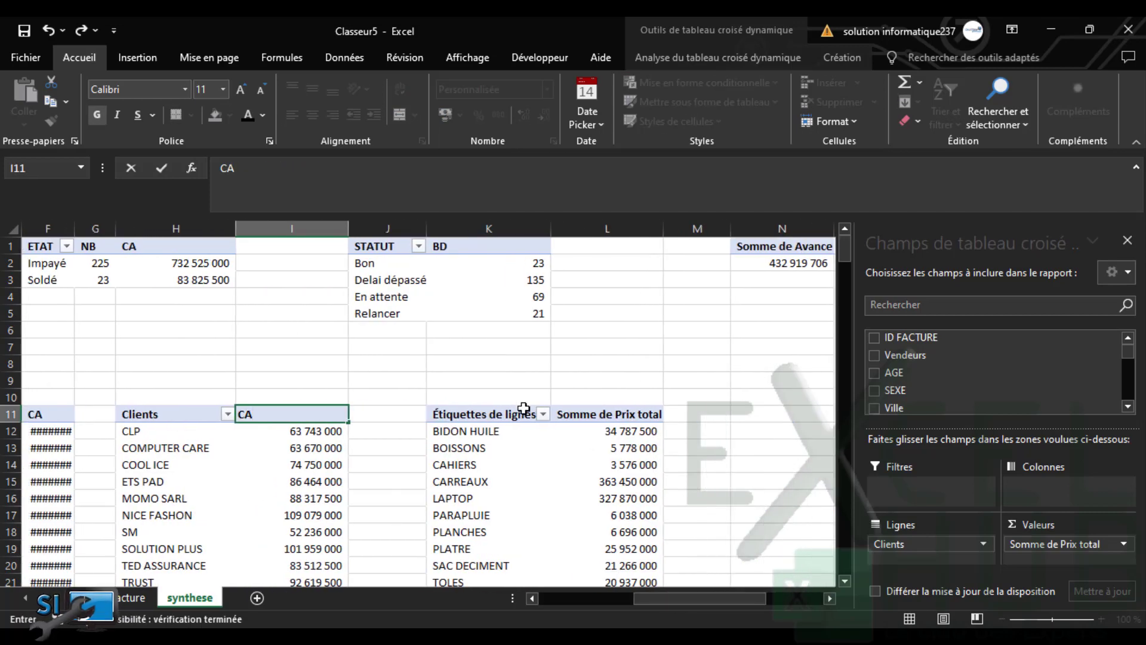
Rename the product pivot headers to Produits and CA
{"action": "left_click", "coordinate": [515, 413]}
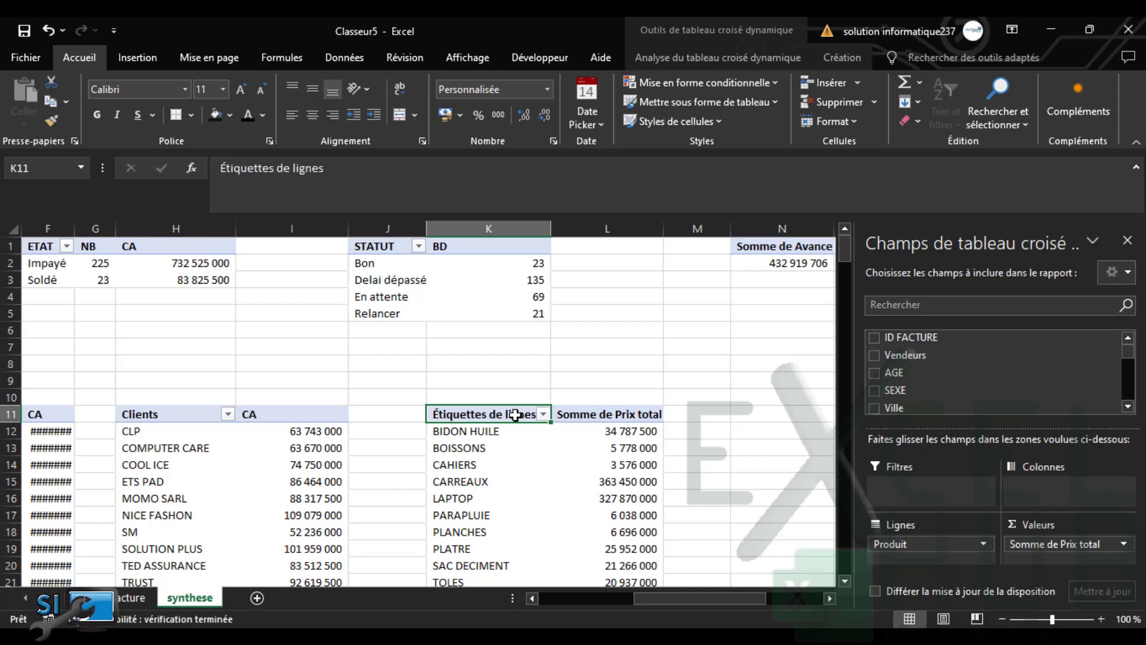
{"action": "type", "text": "P"}
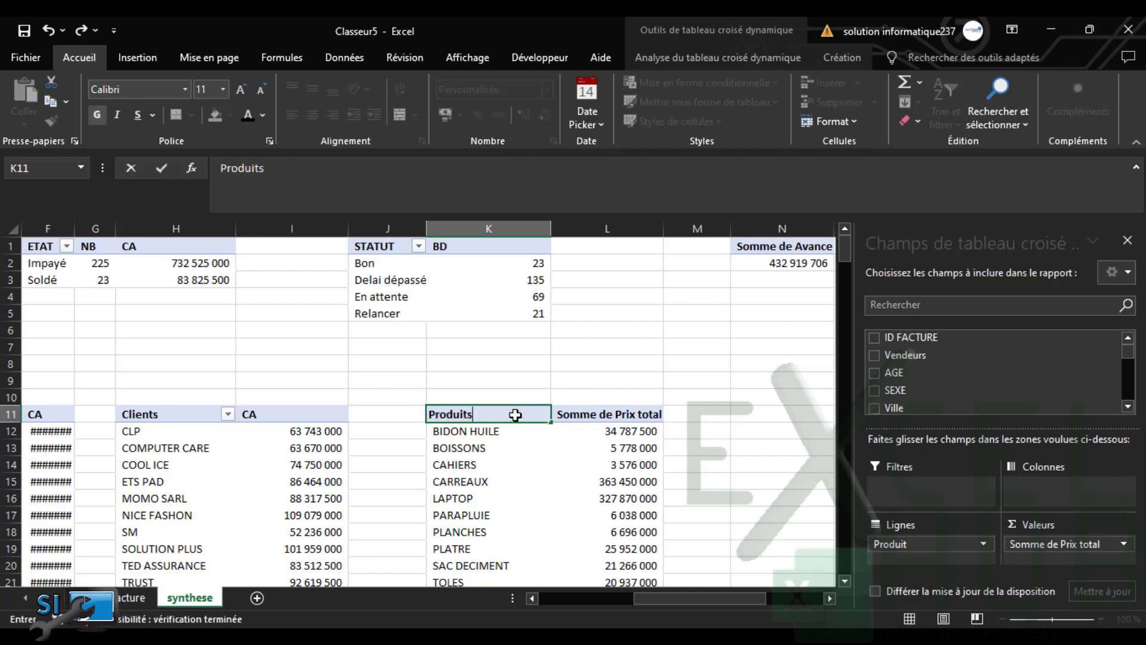
{"action": "type", "text": "roduits"}
{"action": "left_click", "coordinate": [610, 418]}
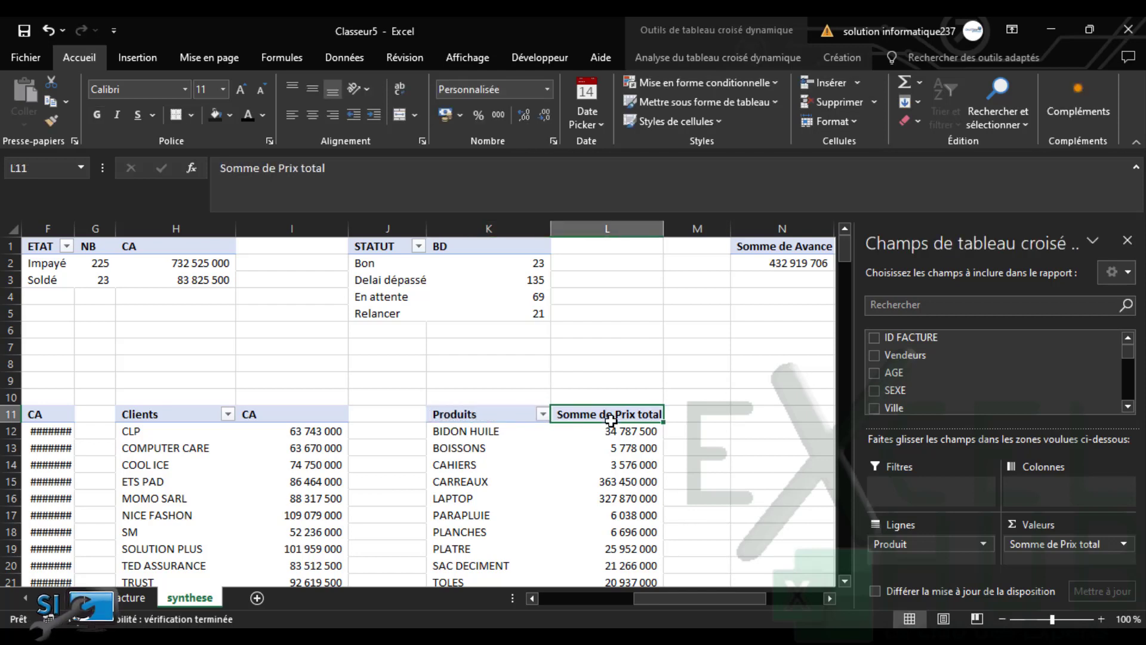
{"action": "type", "text": "CA"}
{"action": "left_click", "coordinate": [728, 358]}
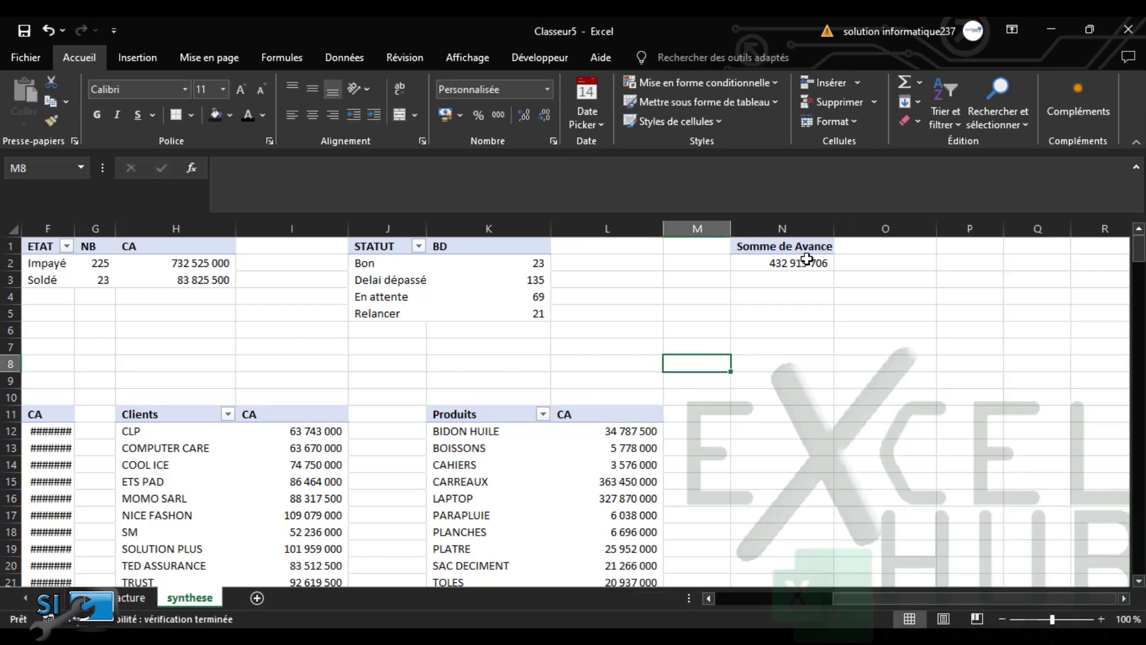
Rename the Somme de Avance header to CA AVANCE and widen the Villes CA column
{"action": "left_click", "coordinate": [790, 249]}
{"action": "type", "text": "CA"}
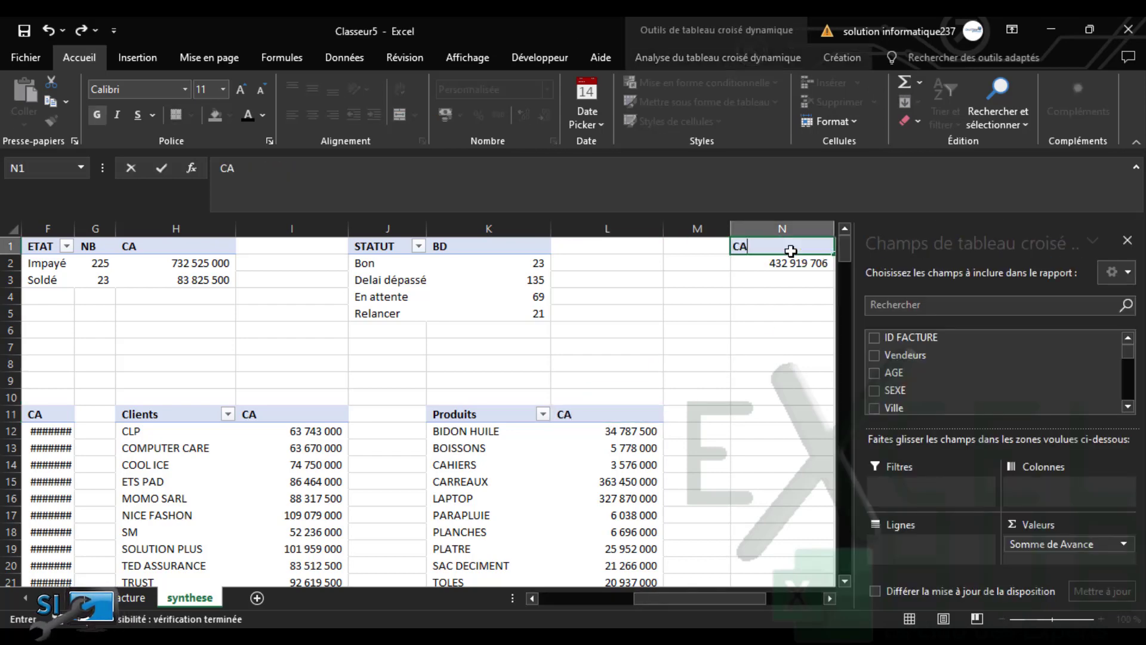
{"action": "key", "text": "Return"}
{"action": "left_click", "coordinate": [787, 246]}
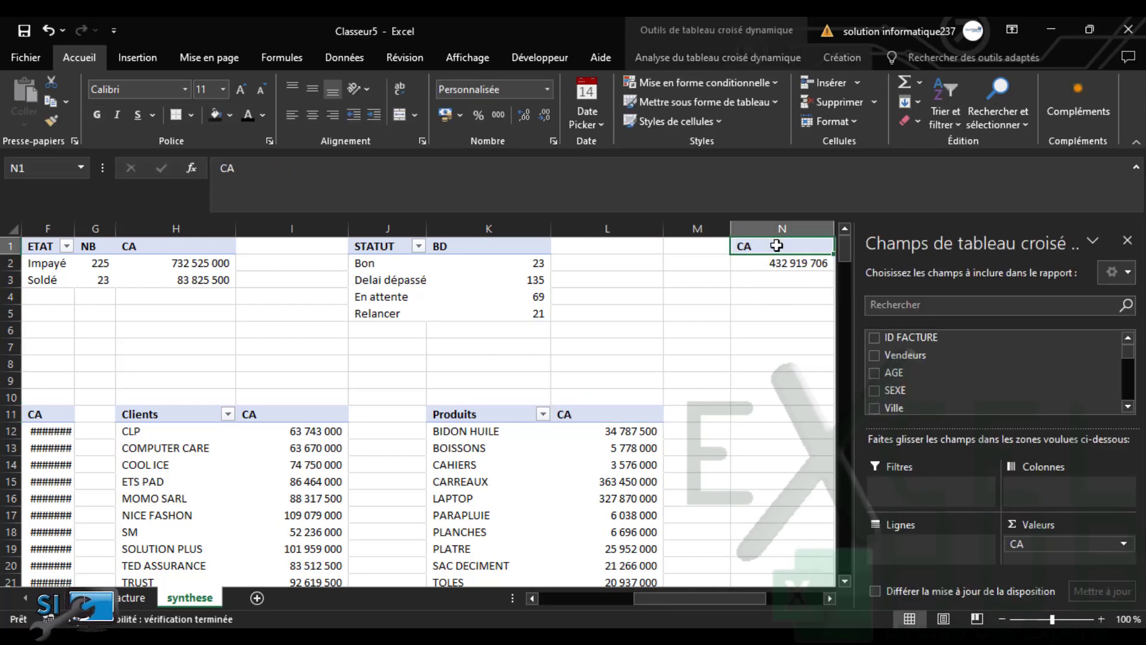
{"action": "left_click", "coordinate": [369, 178]}
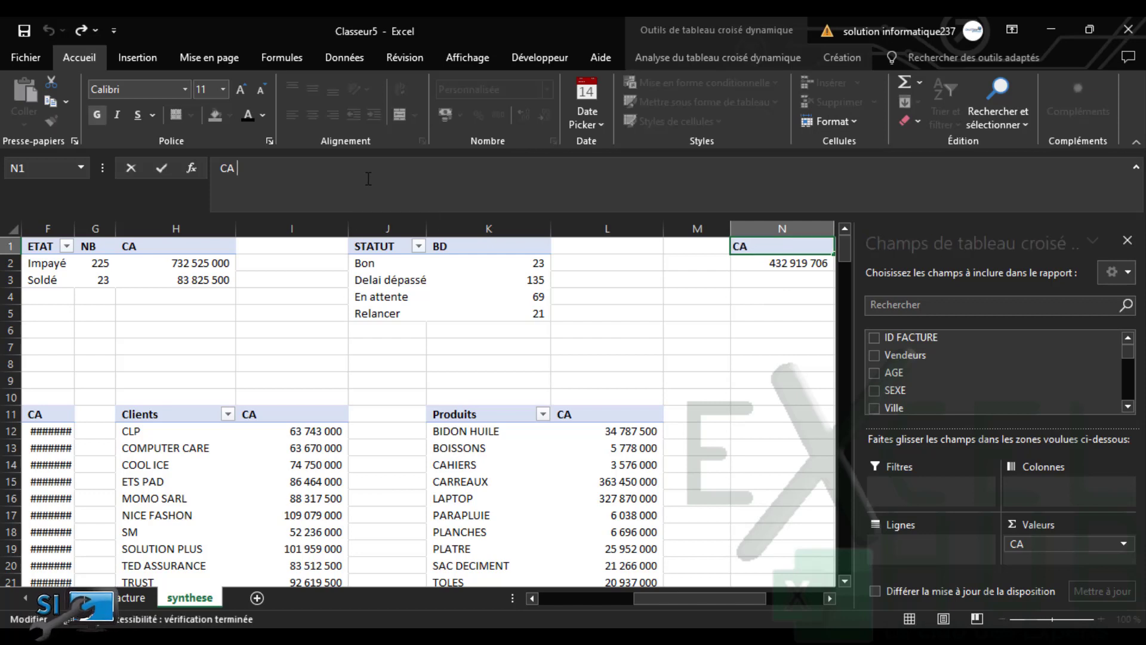
{"action": "type", "text": "AVANCE"}
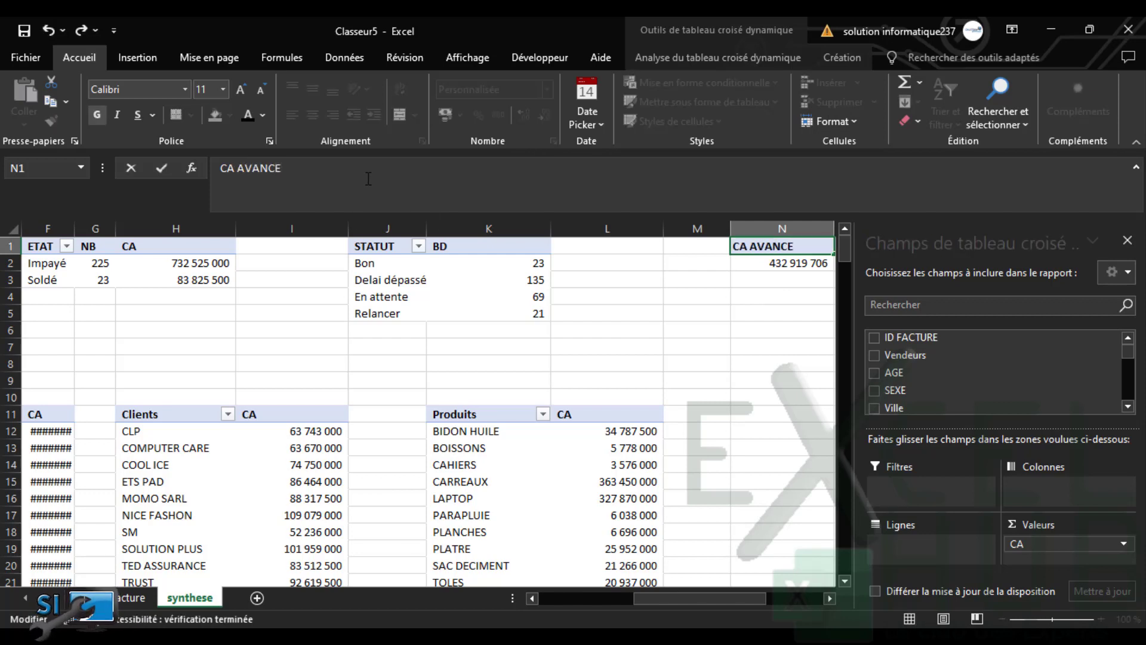
{"action": "key", "text": "Return"}
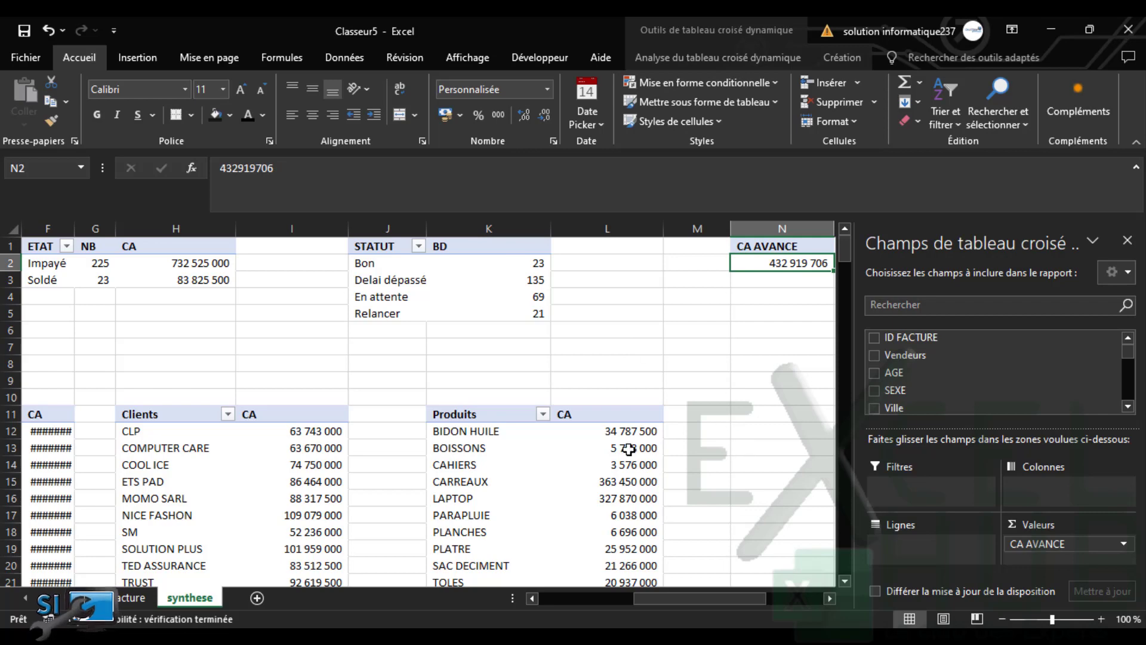
{"action": "left_click_drag", "start_coordinate": [733, 600], "coordinate": [561, 603]}
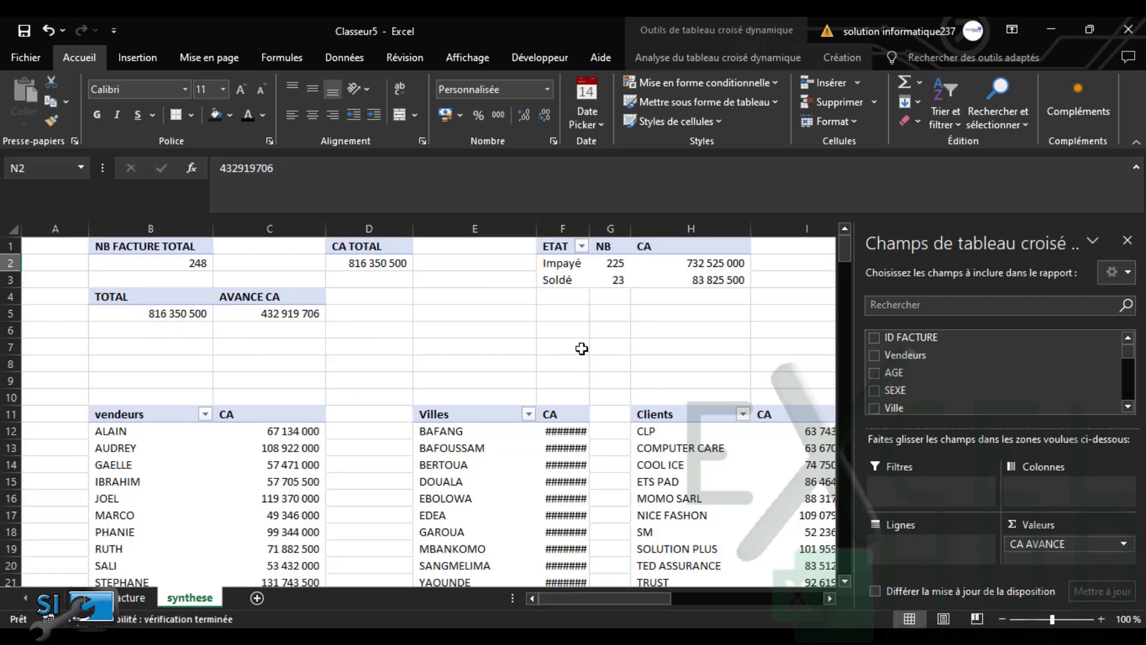
{"action": "left_click_drag", "start_coordinate": [591, 230], "coordinate": [609, 230]}
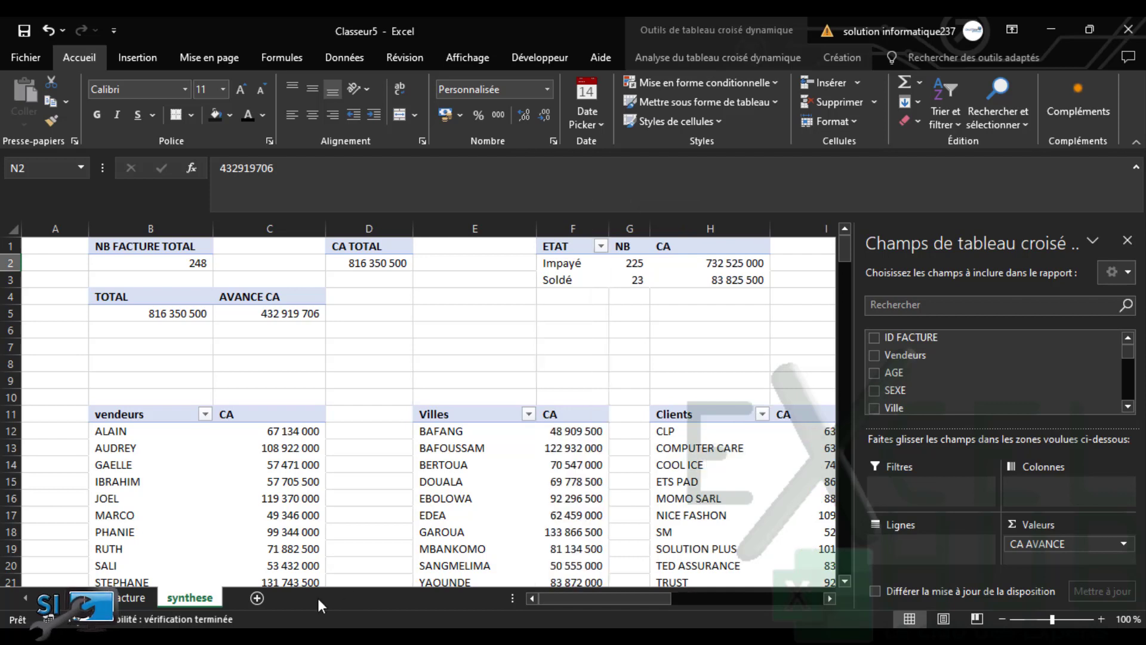
Insert a new sheet and name it 'Tableau de bord'
{"action": "left_click", "coordinate": [257, 598]}
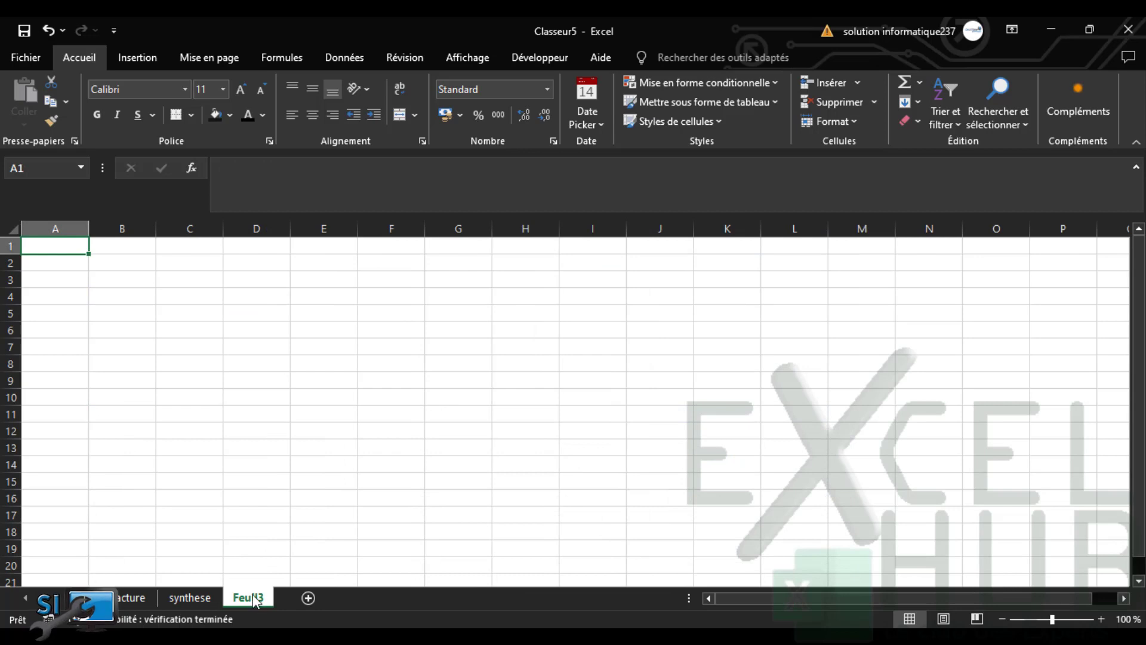
{"action": "double_click", "coordinate": [253, 597]}
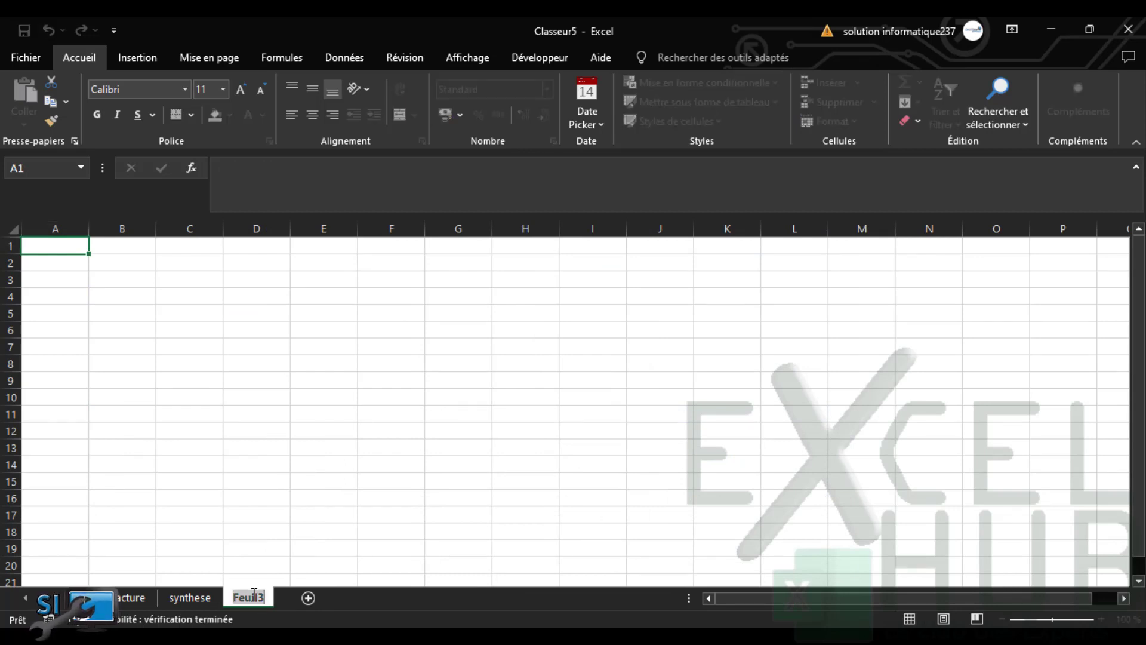
{"action": "type", "text": "Tableau "}
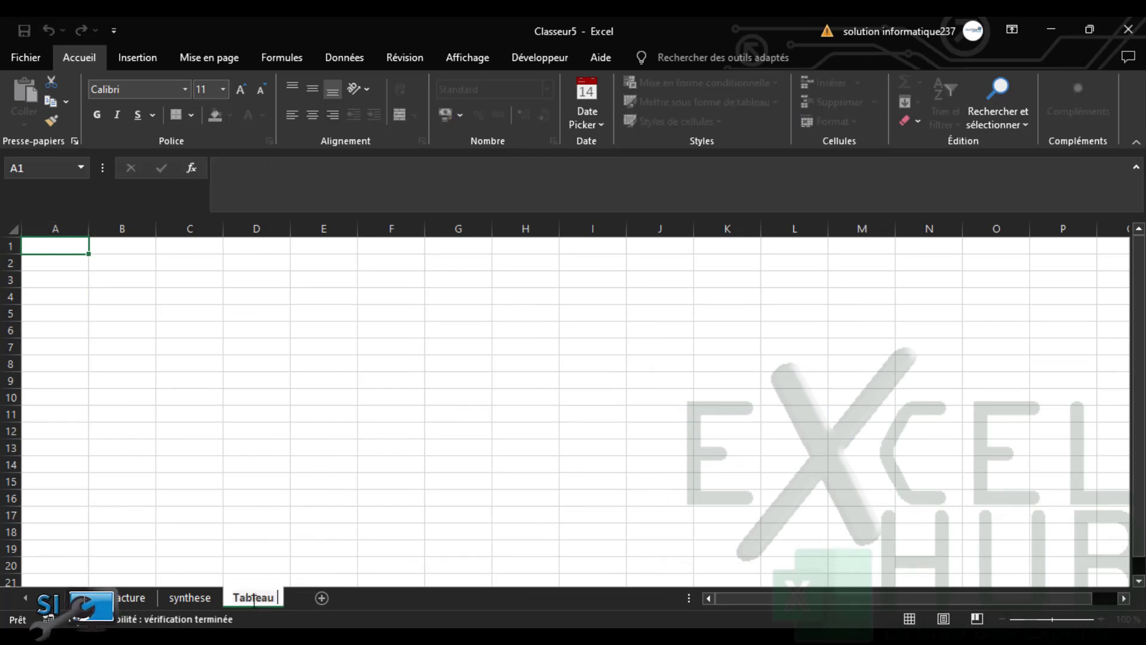
{"action": "type", "text": "de bord"}
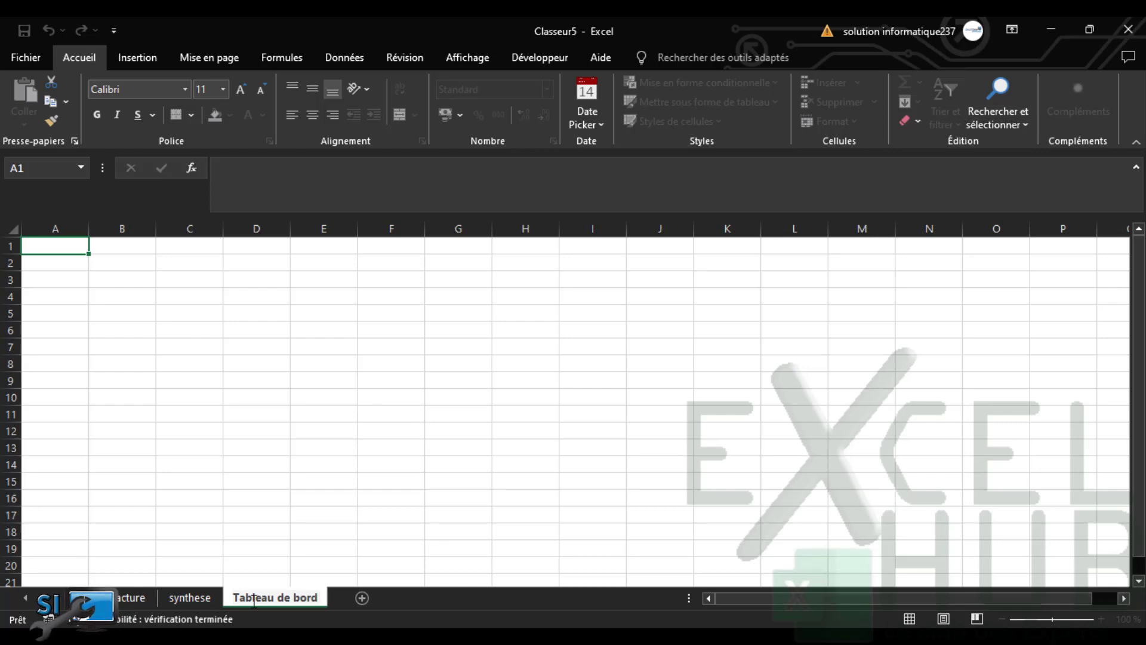
{"action": "left_click", "coordinate": [258, 321]}
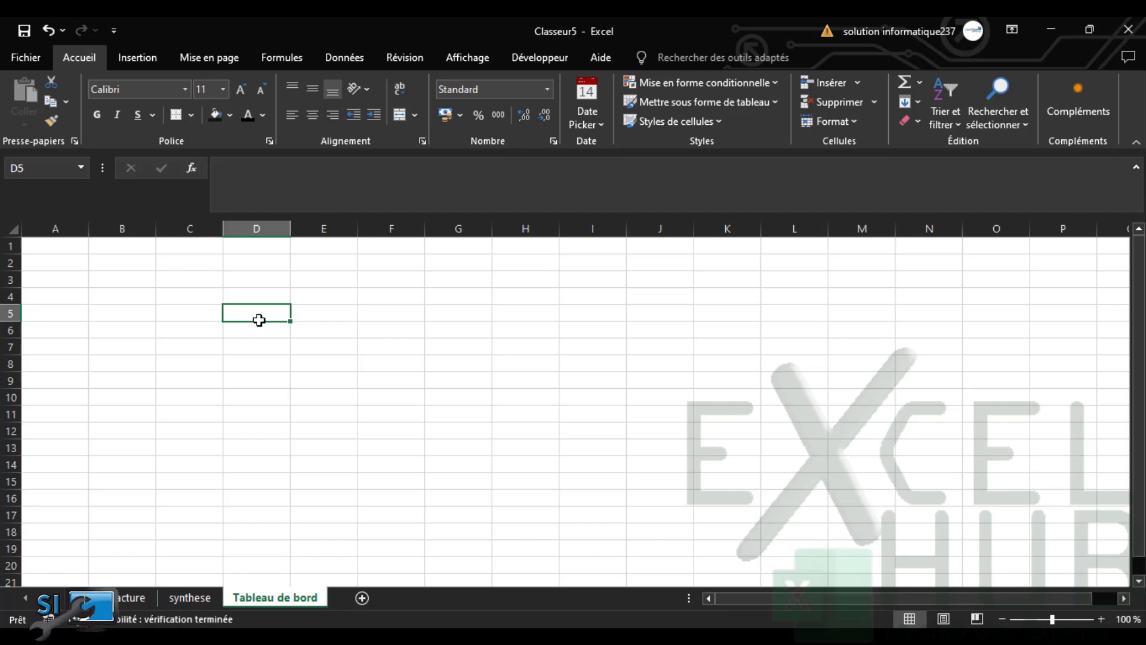
Select all cells and fill the entire sheet with a dark blue-grey theme colour
{"action": "left_click", "coordinate": [11, 227]}
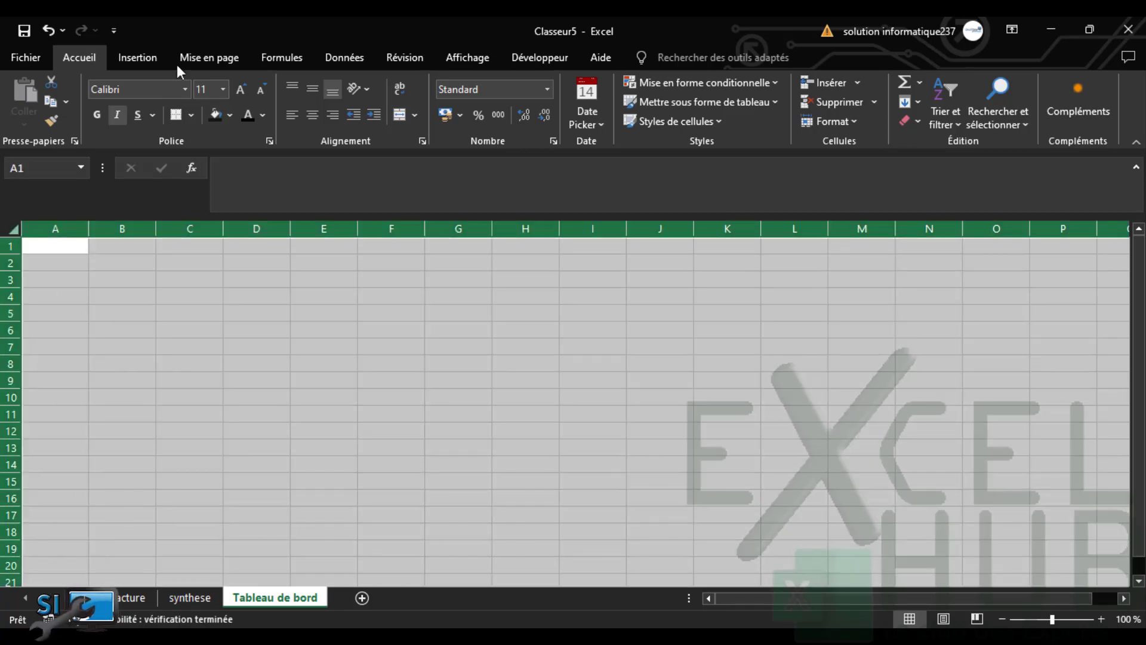
{"action": "left_click", "coordinate": [229, 116]}
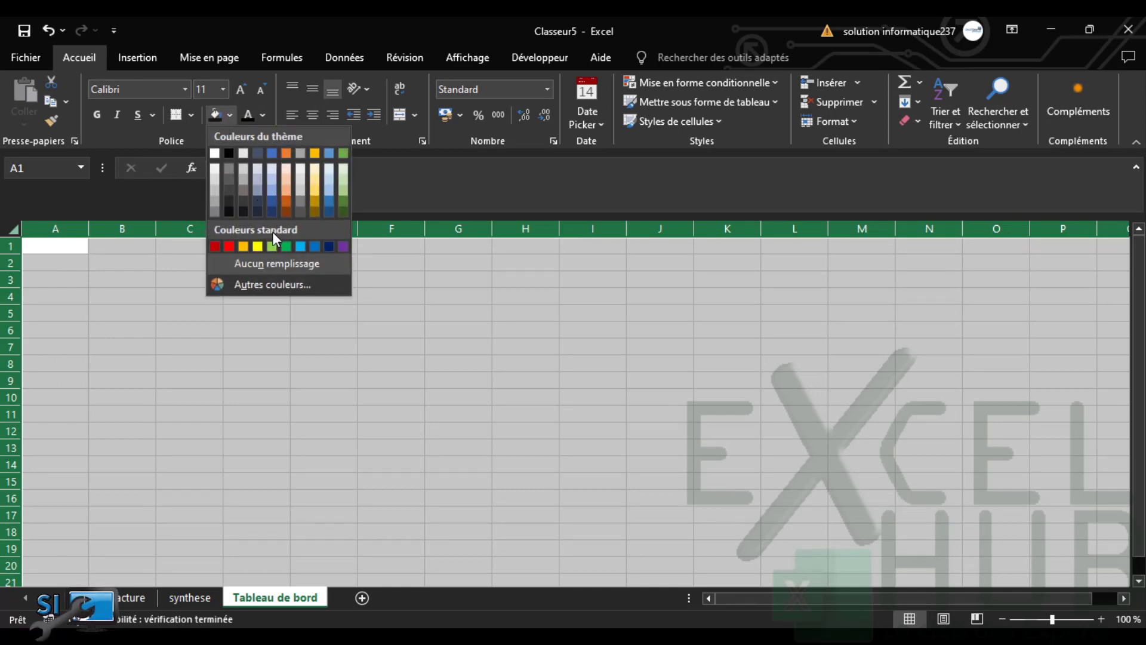
{"action": "left_click", "coordinate": [257, 211]}
{"action": "left_click", "coordinate": [410, 458]}
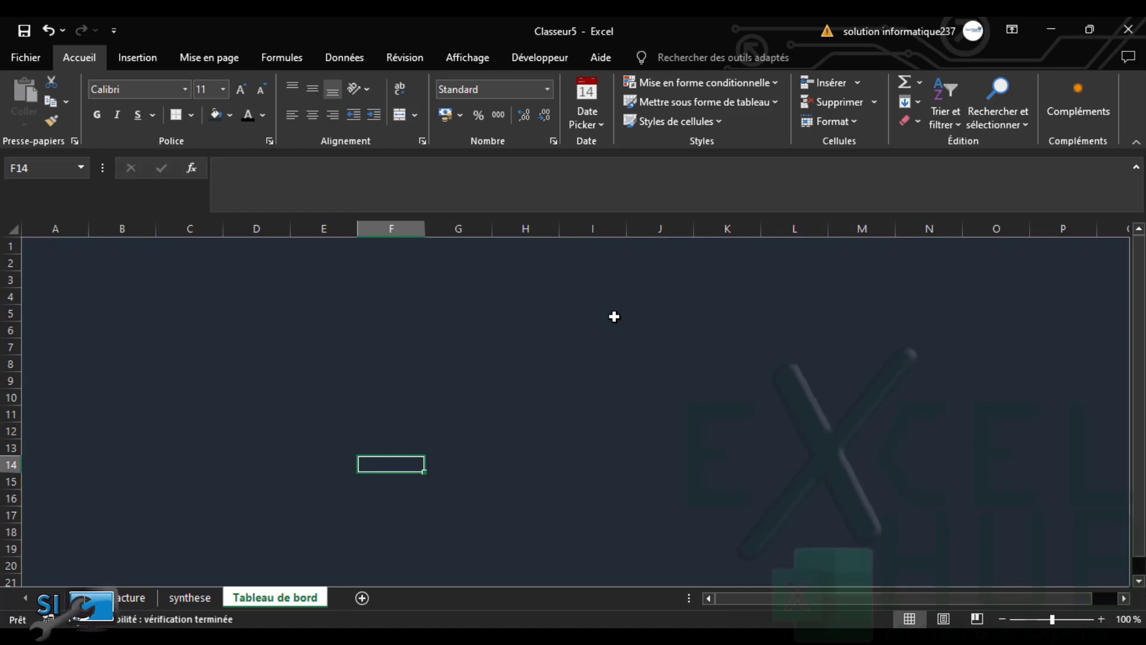
{"action": "left_click", "coordinate": [224, 283]}
Draw a rectangle banner from C2 across to column P
{"action": "left_click", "coordinate": [168, 267]}
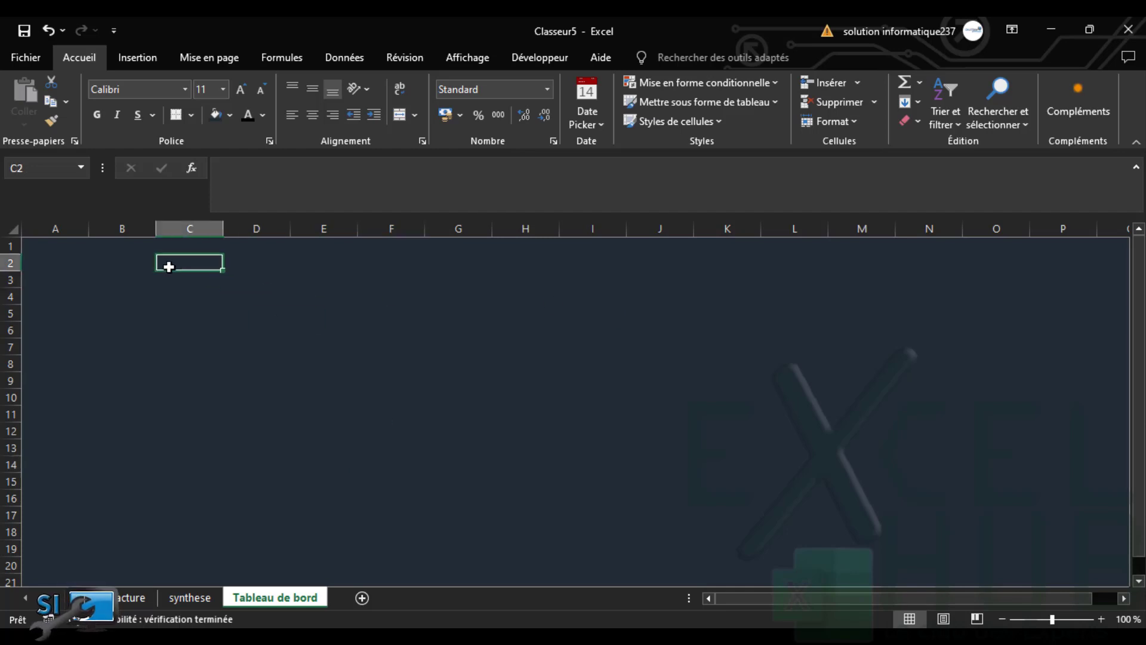
{"action": "left_click", "coordinate": [137, 57]}
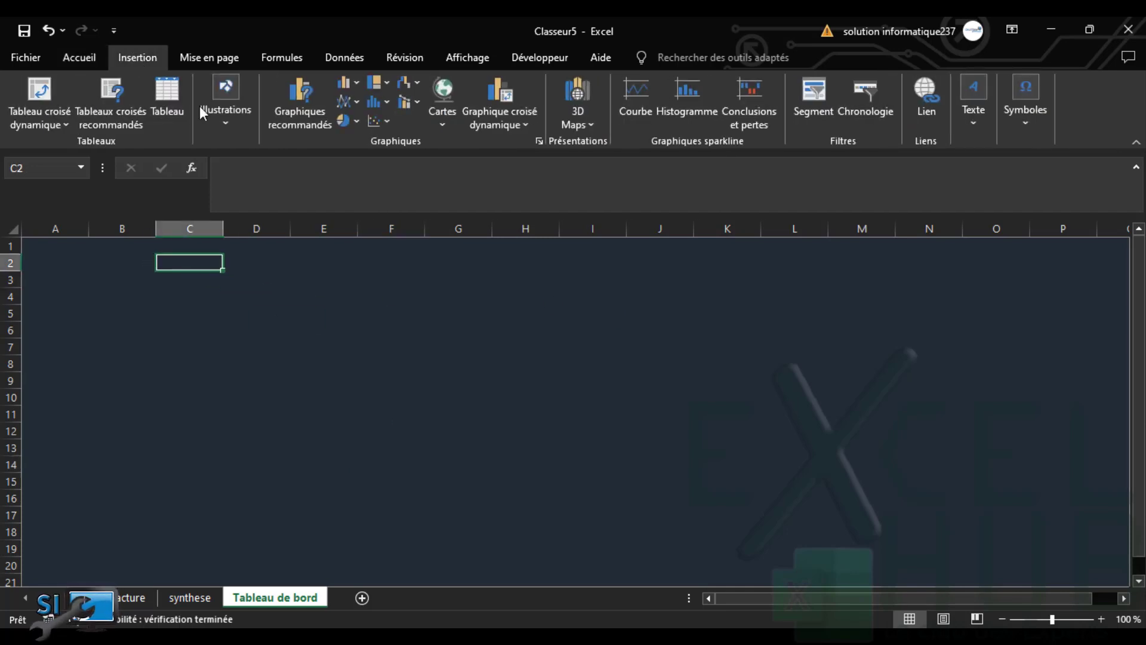
{"action": "left_click", "coordinate": [227, 114]}
{"action": "left_click", "coordinate": [253, 190]}
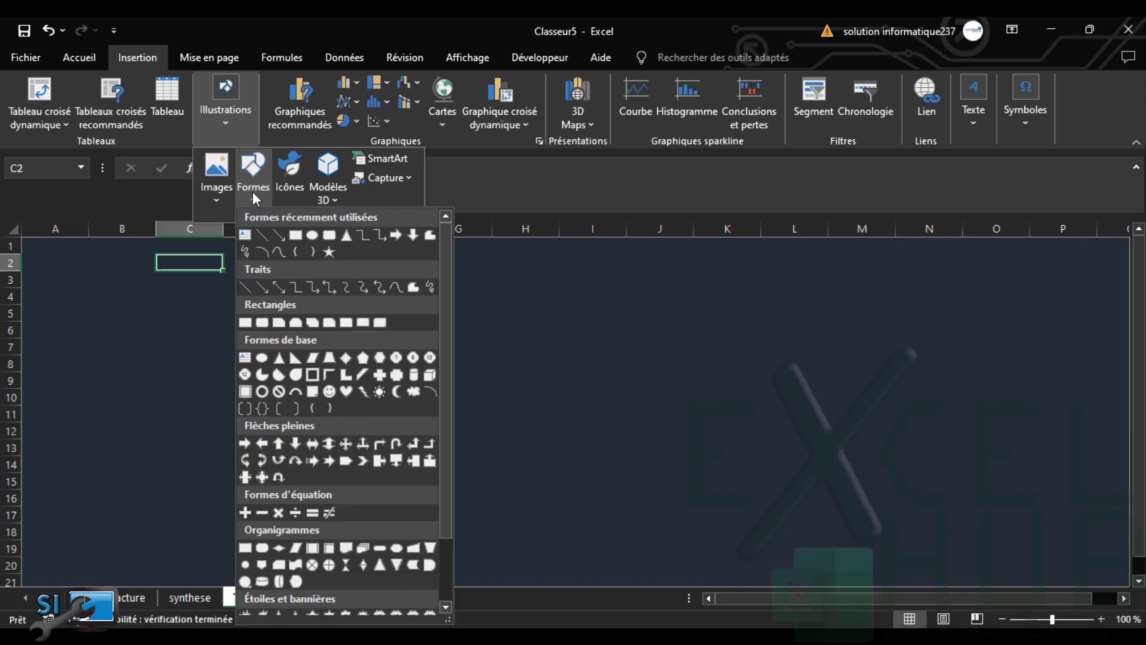
{"action": "left_click", "coordinate": [295, 235]}
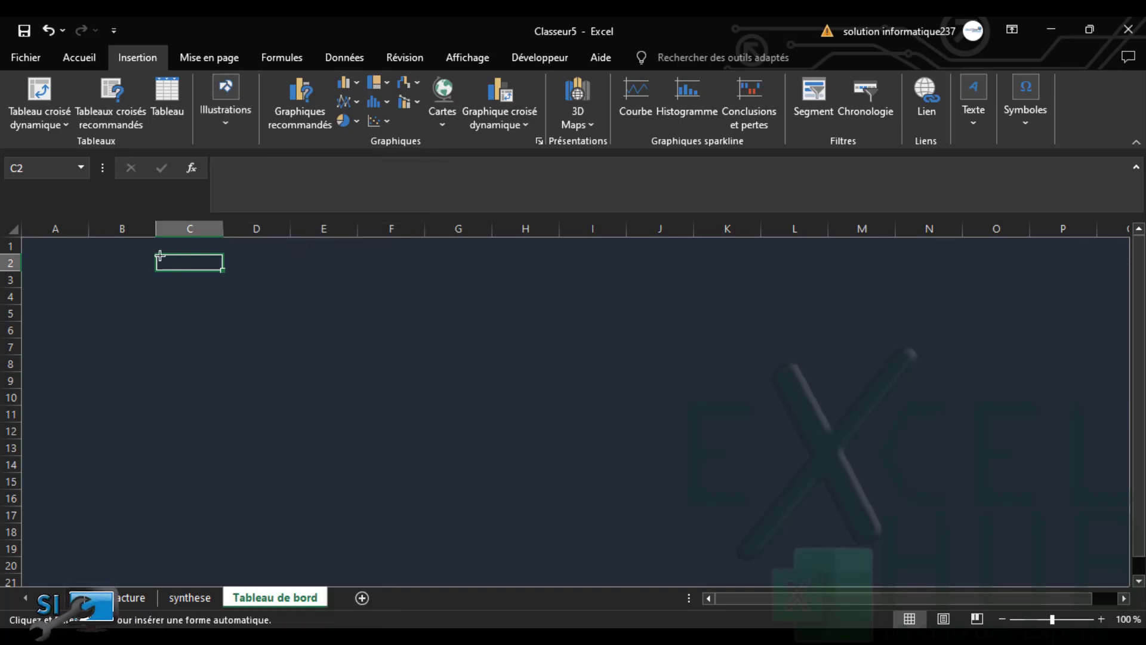
{"action": "left_click_drag", "start_coordinate": [160, 255], "coordinate": [1086, 338]}
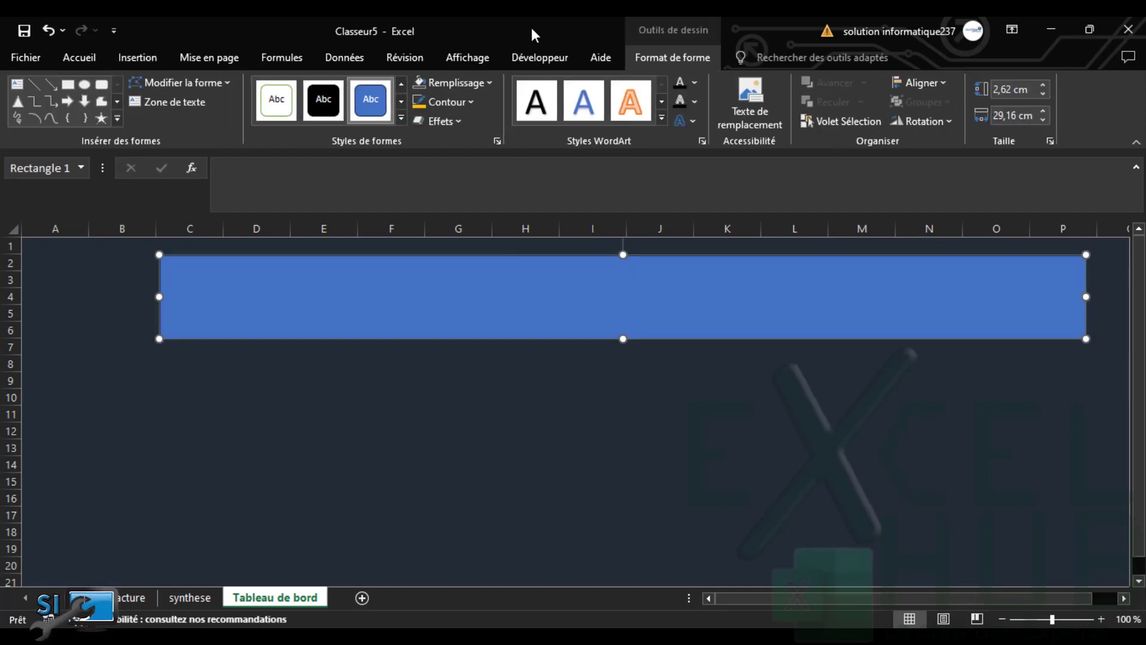
{"action": "left_click", "coordinate": [595, 281]}
Give the banner a gradient fill with a middle stop removed and a blue-grey end stop
{"action": "left_click", "coordinate": [485, 85]}
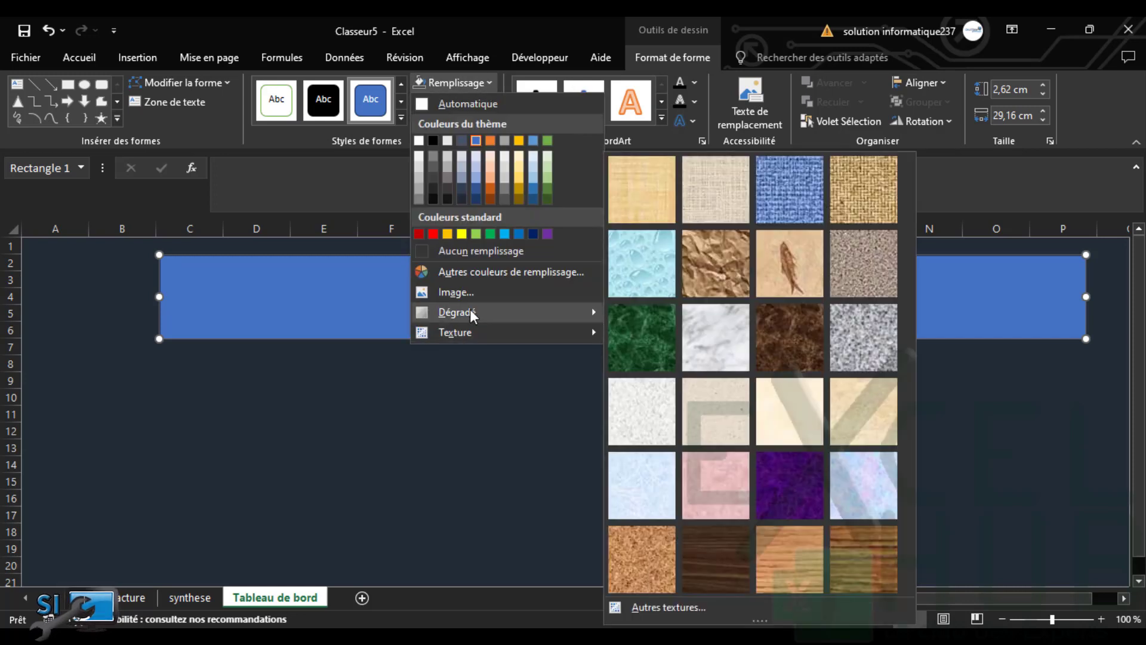
{"action": "mouse_move", "coordinate": [475, 309]}
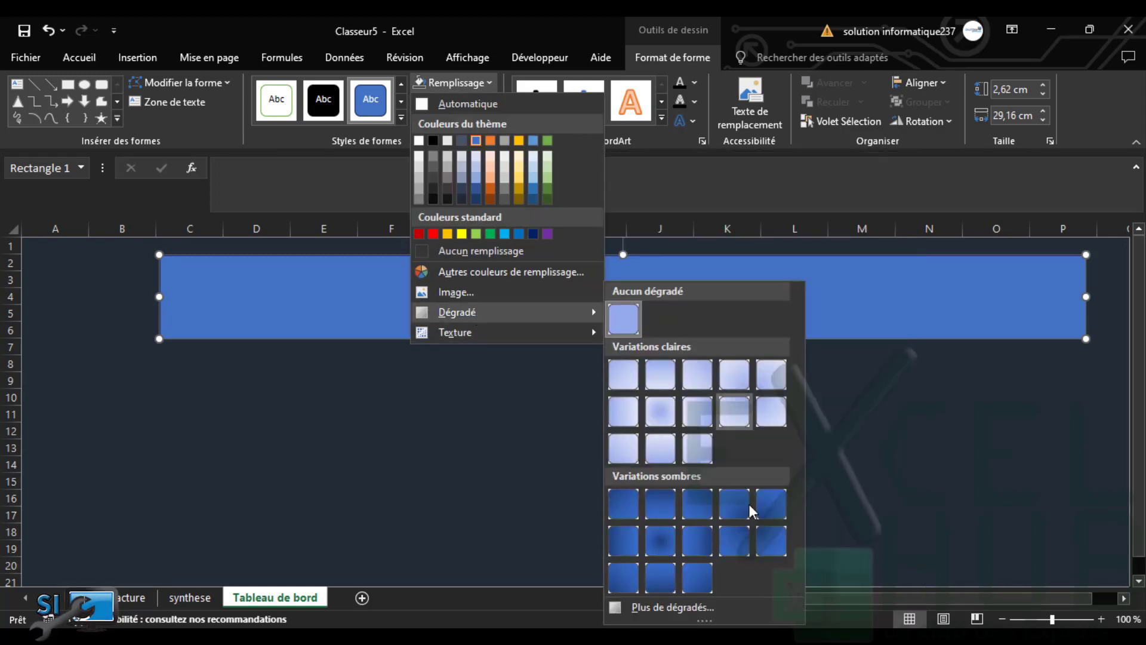
{"action": "left_click", "coordinate": [671, 609]}
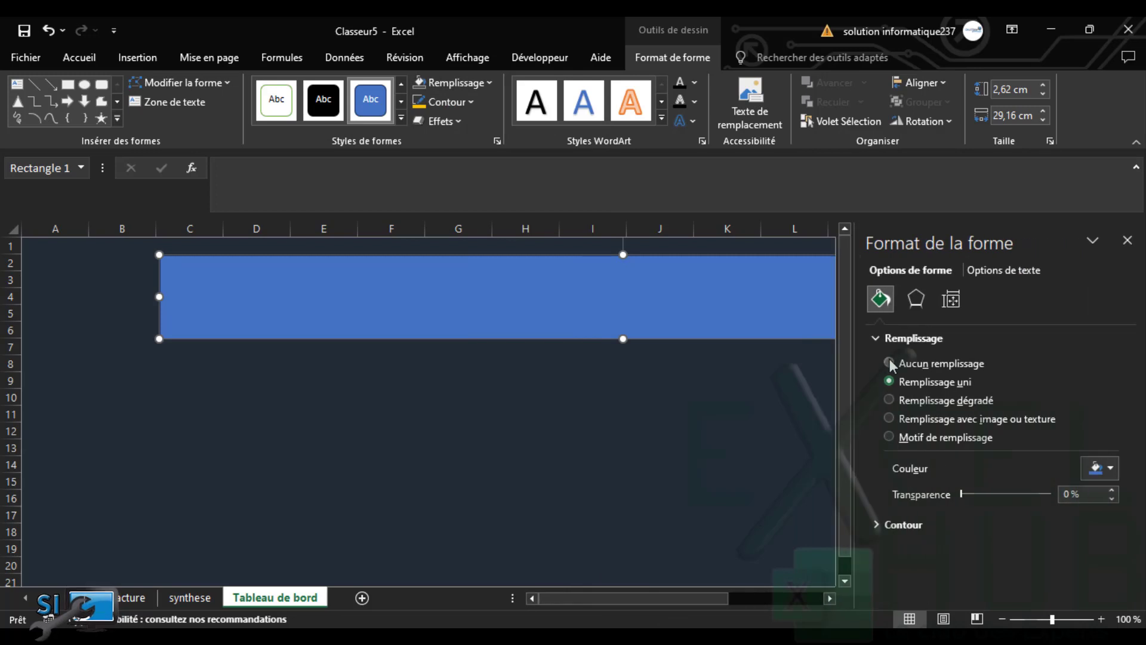
{"action": "left_click", "coordinate": [889, 400]}
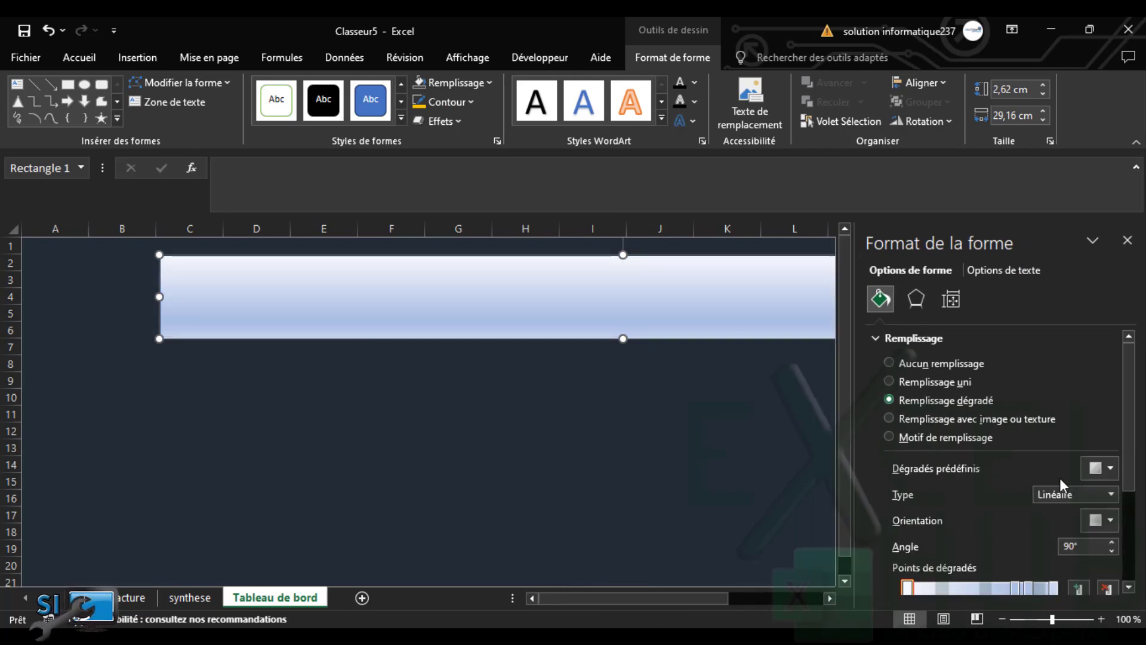
{"action": "left_click", "coordinate": [1015, 589]}
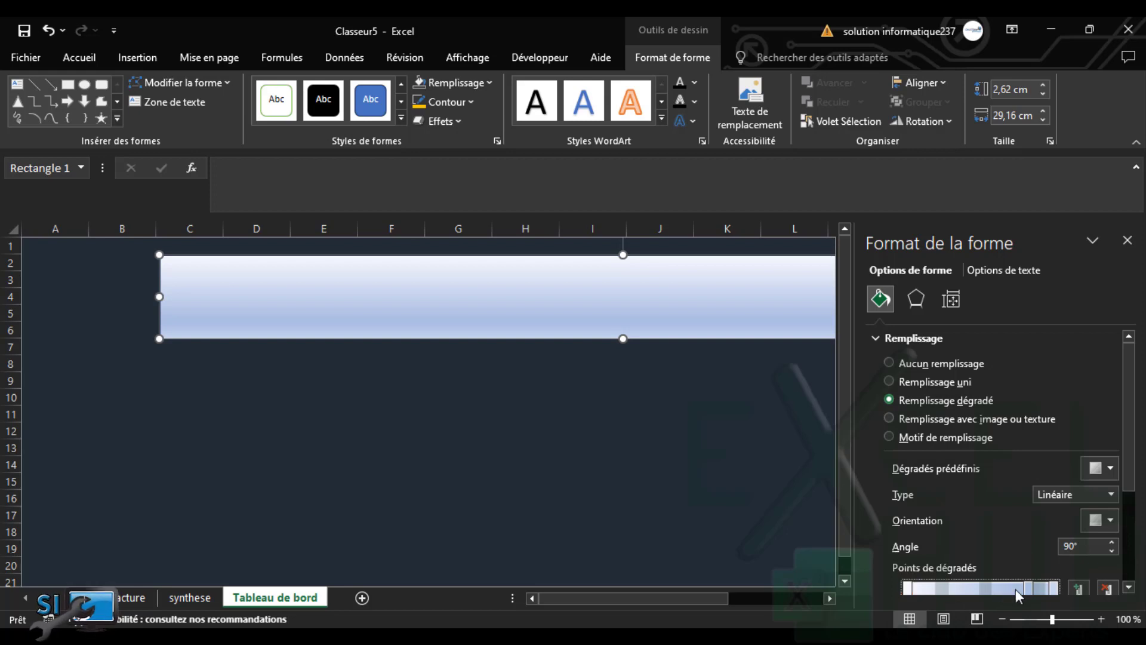
{"action": "left_click_drag", "start_coordinate": [1015, 588], "coordinate": [1030, 587]}
{"action": "key", "text": "Delete"}
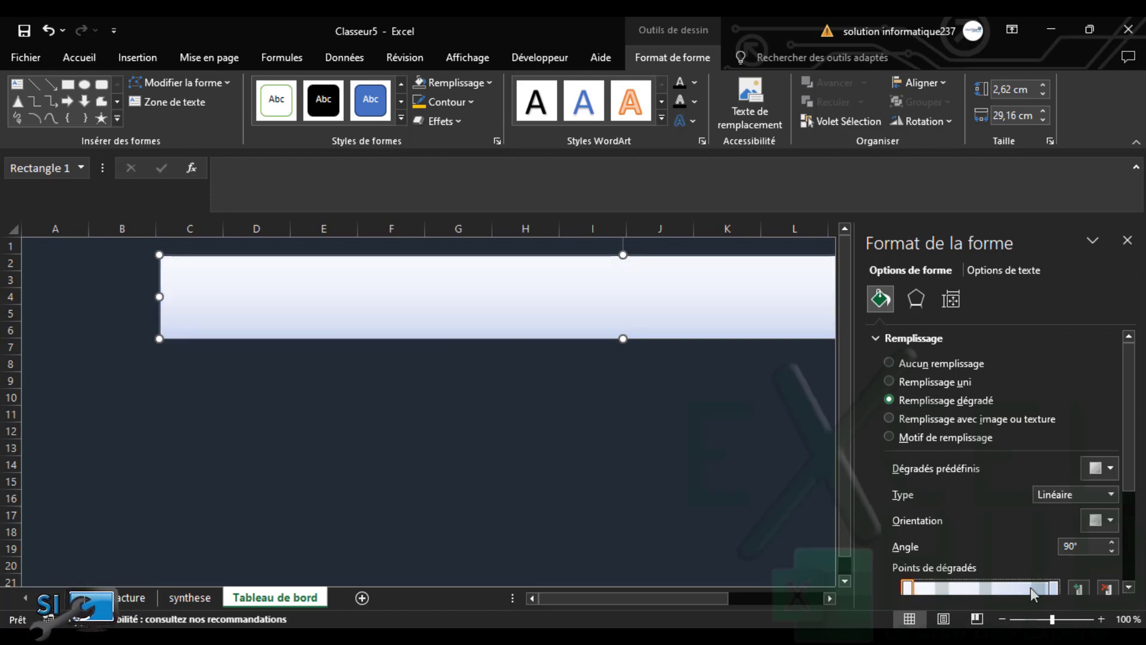
{"action": "left_click", "coordinate": [1053, 589]}
{"action": "scroll", "coordinate": [1127, 469], "scroll_direction": "down", "scroll_amount": 3}
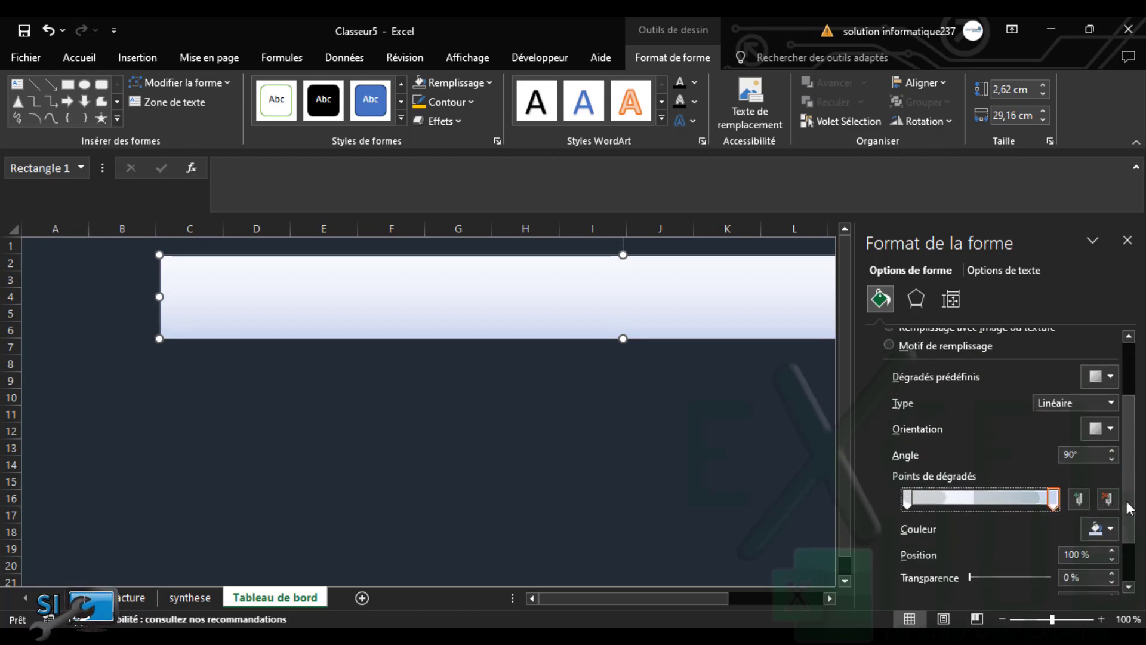
{"action": "left_click", "coordinate": [1107, 526]}
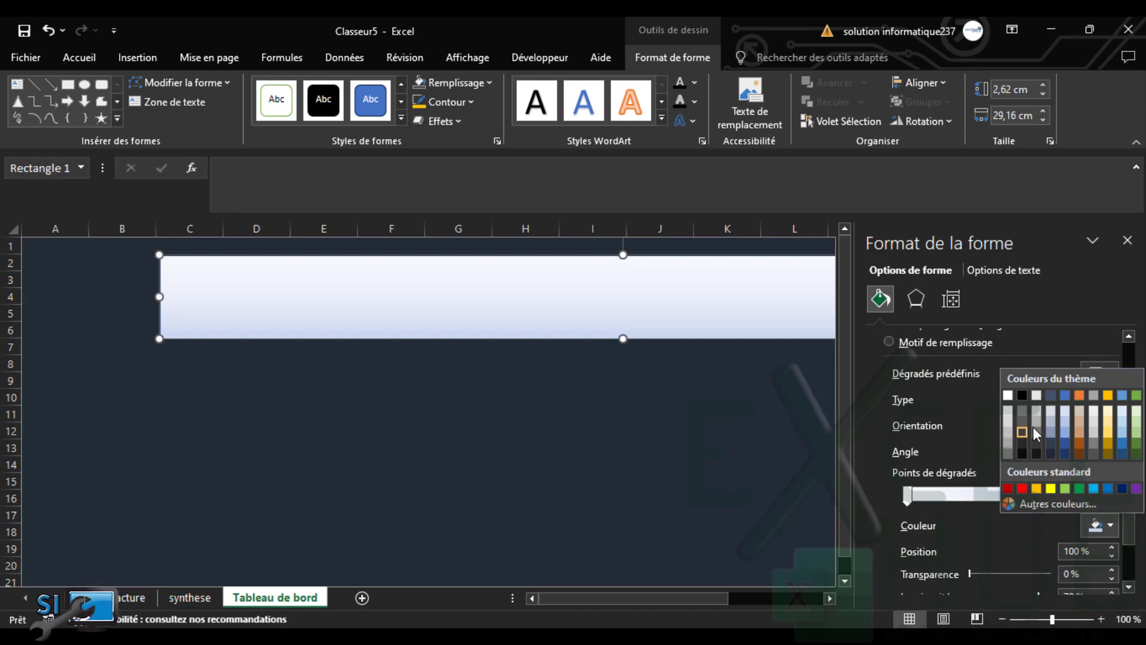
{"action": "left_click", "coordinate": [1051, 421]}
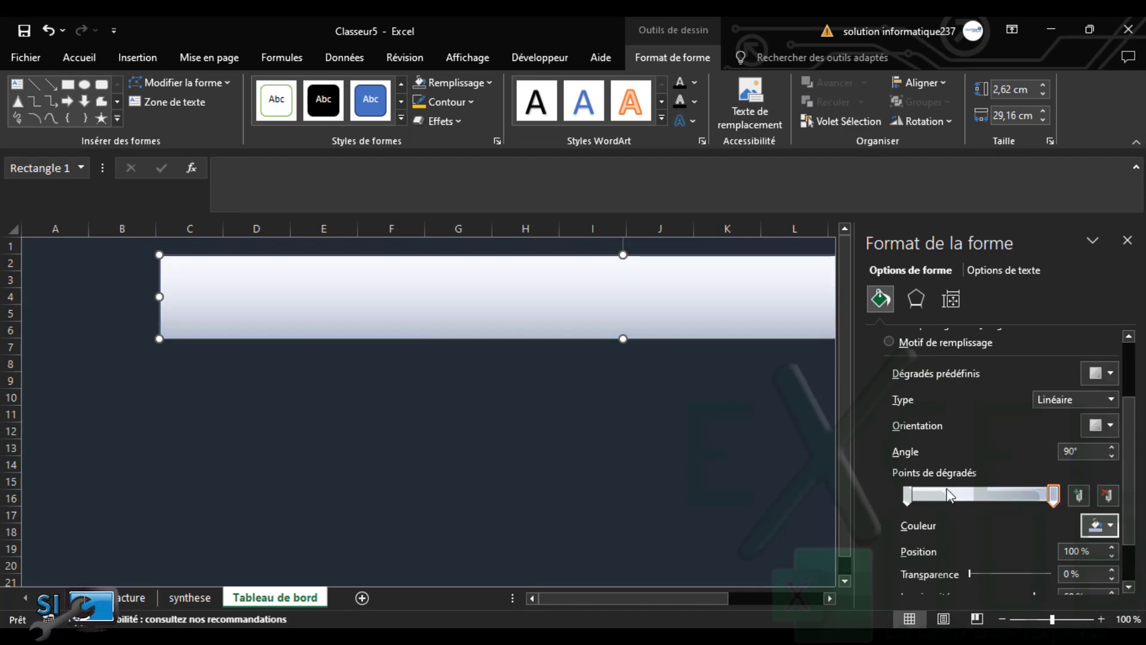
{"action": "mouse_move", "coordinate": [1054, 493]}
{"action": "left_mouse_down"}
{"action": "mouse_move", "coordinate": [1008, 495]}
{"action": "mouse_move", "coordinate": [1052, 500]}
{"action": "mouse_move", "coordinate": [1041, 497]}
{"action": "left_mouse_up"}
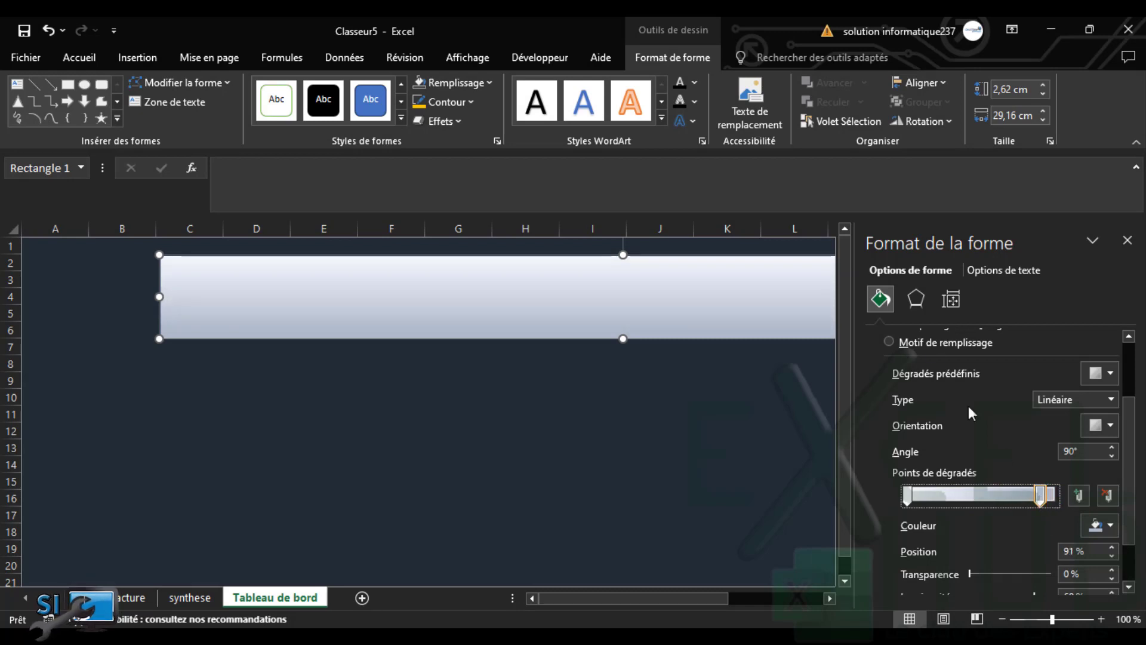
{"action": "left_click", "coordinate": [1127, 241]}
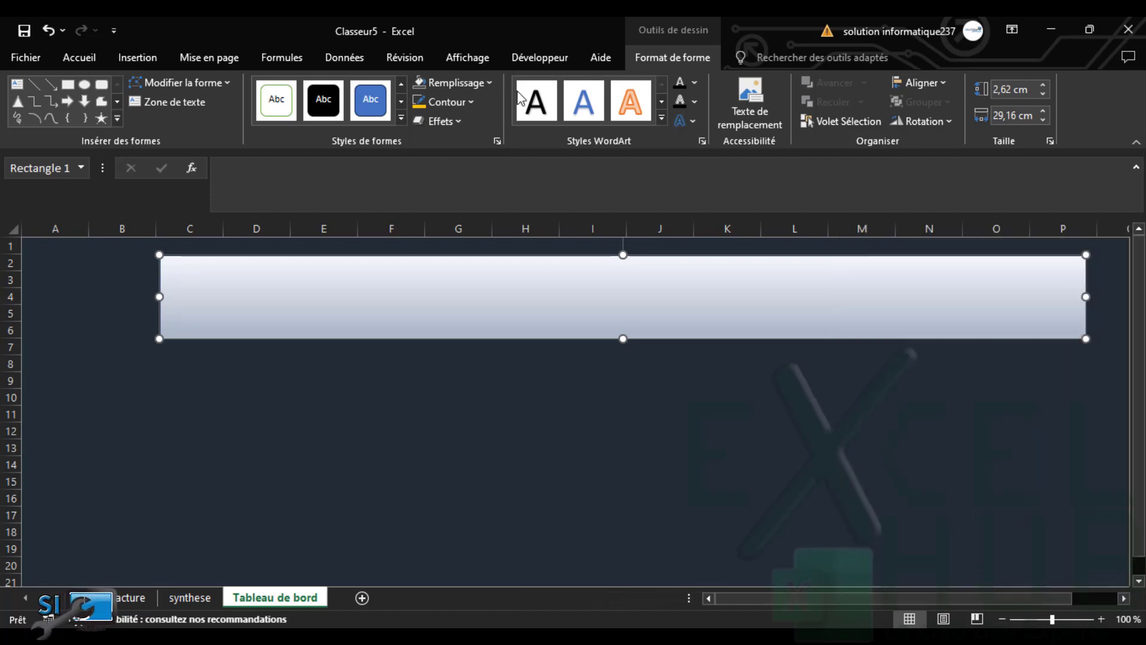
Remove the banner rectangle's outline
{"action": "left_click", "coordinate": [468, 103]}
{"action": "left_click", "coordinate": [453, 270]}
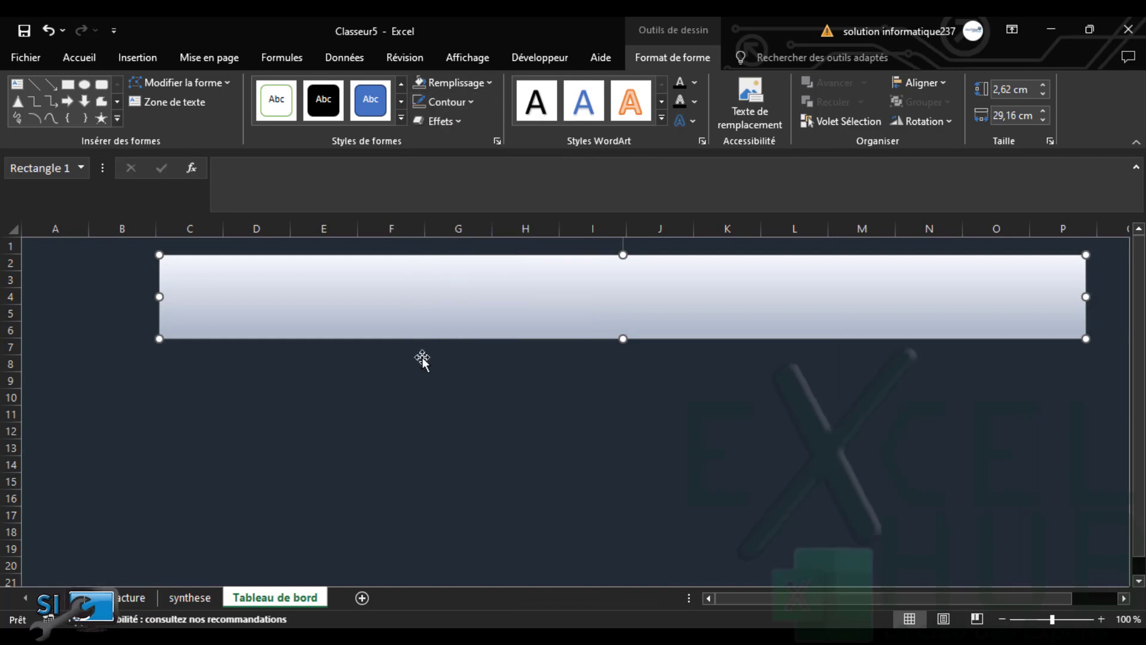
{"action": "left_click", "coordinate": [415, 396]}
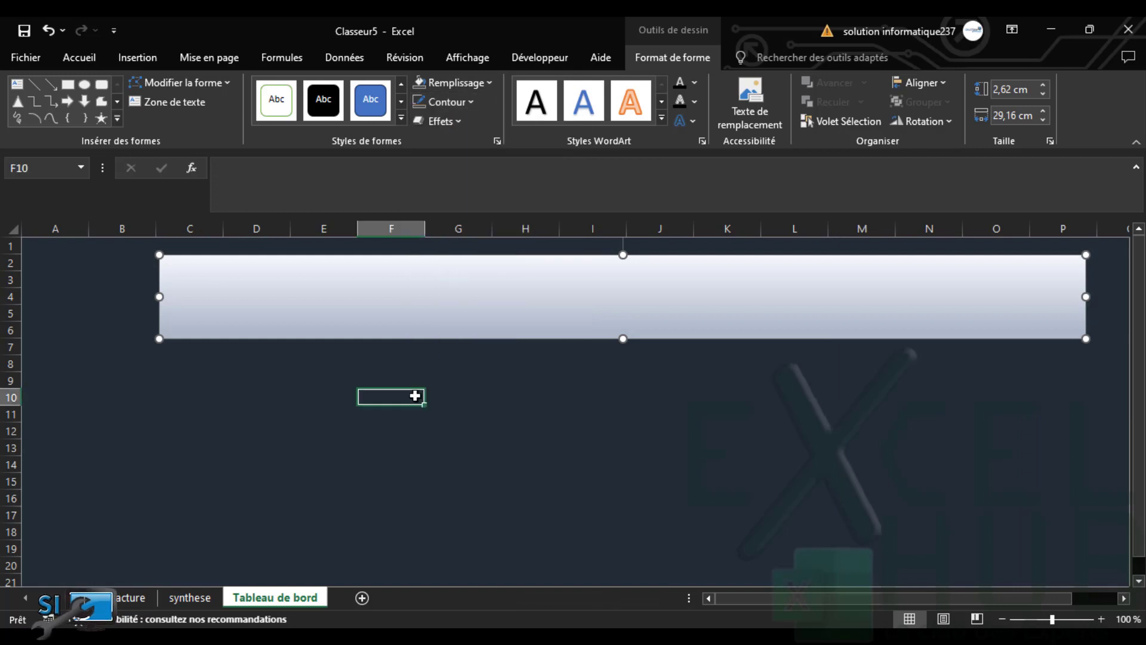
{"action": "left_click", "coordinate": [299, 317]}
{"action": "left_click", "coordinate": [245, 445]}
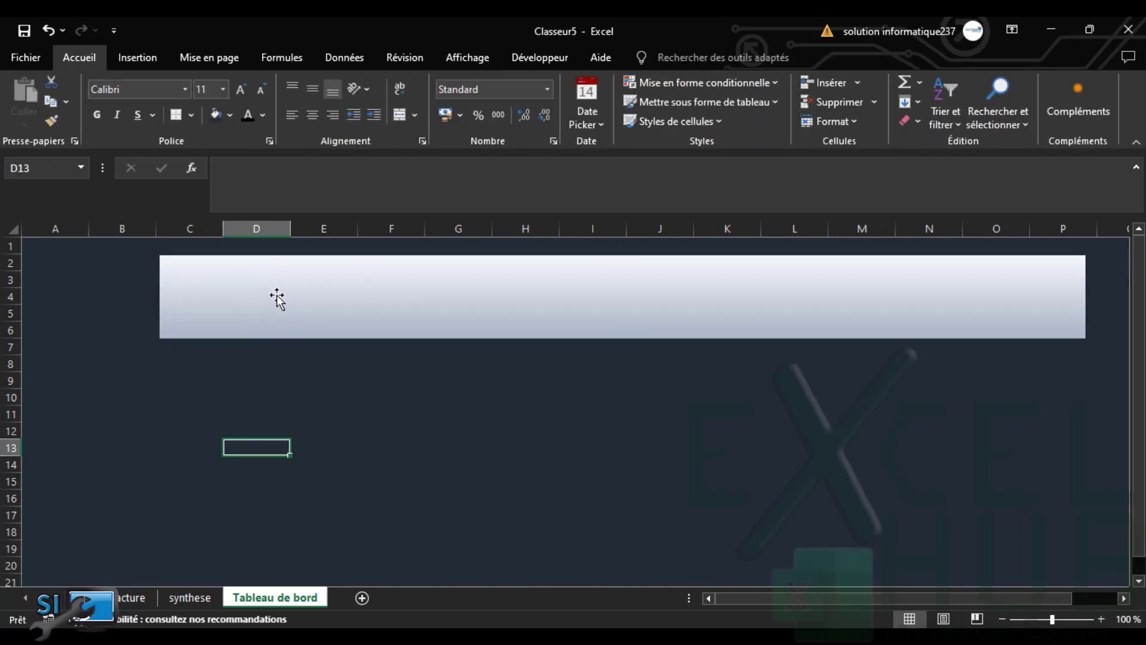
Check the synthese pivot totals, then return to the Tableau de bord sheet
{"action": "left_click", "coordinate": [184, 600]}
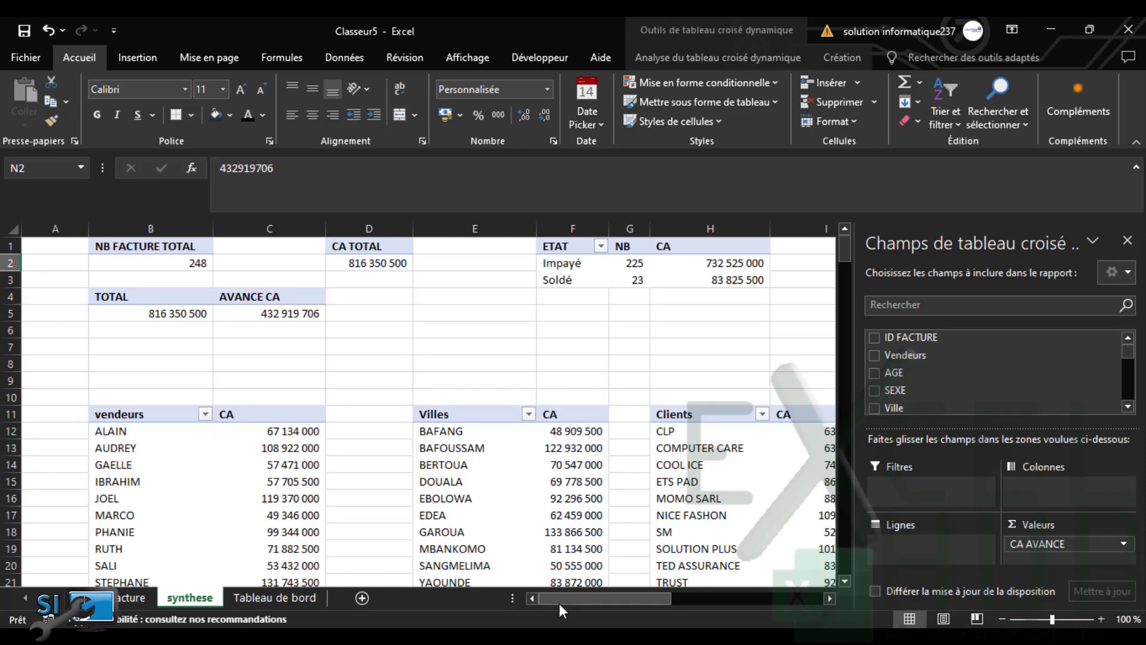
{"action": "left_click_drag", "start_coordinate": [559, 603], "coordinate": [350, 549]}
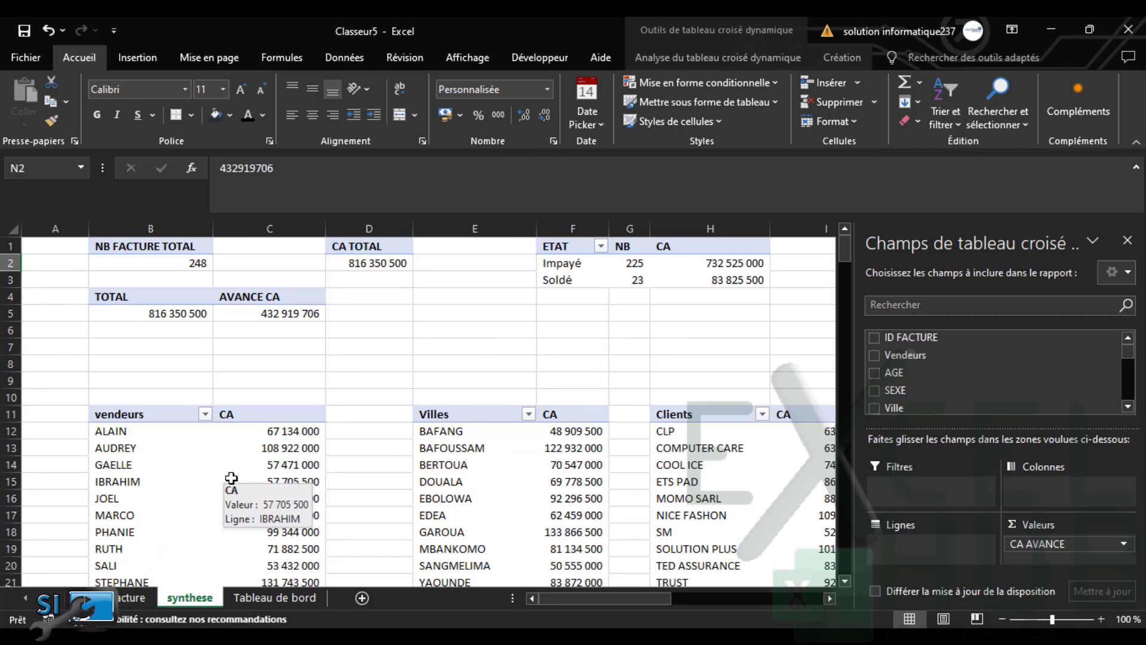
{"action": "left_click", "coordinate": [262, 599]}
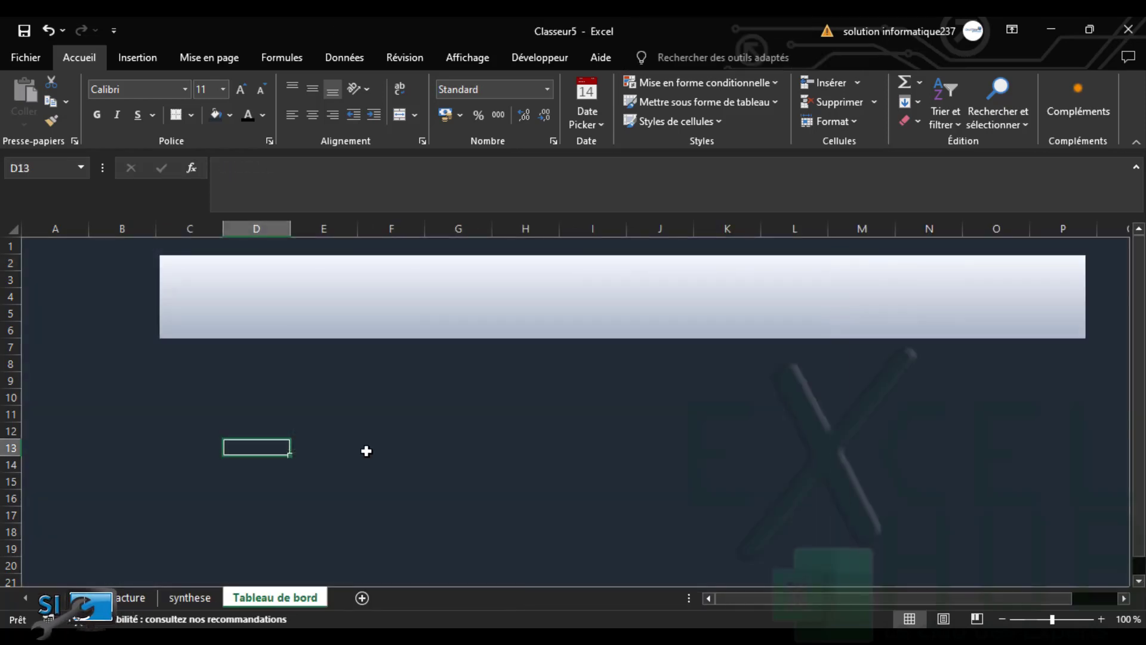
{"action": "left_click", "coordinate": [146, 58]}
Add a bold 24-pt 'CA TOTAL' text box on the banner
{"action": "left_click", "coordinate": [974, 102]}
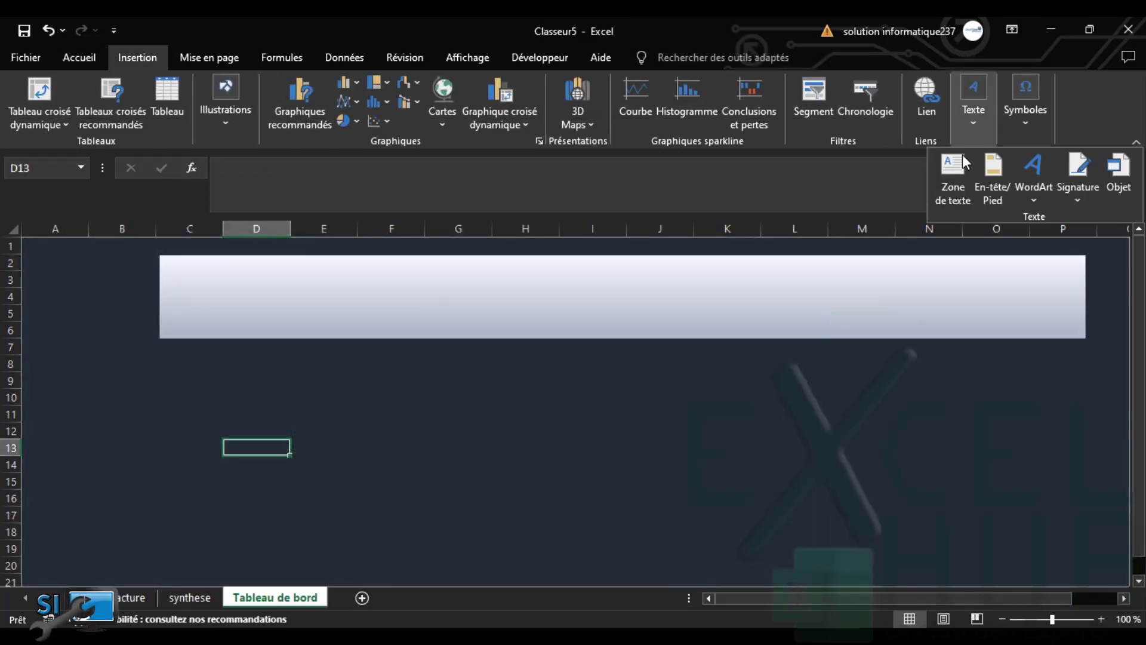
{"action": "left_click", "coordinate": [962, 172]}
{"action": "left_click_drag", "start_coordinate": [215, 267], "coordinate": [305, 299]}
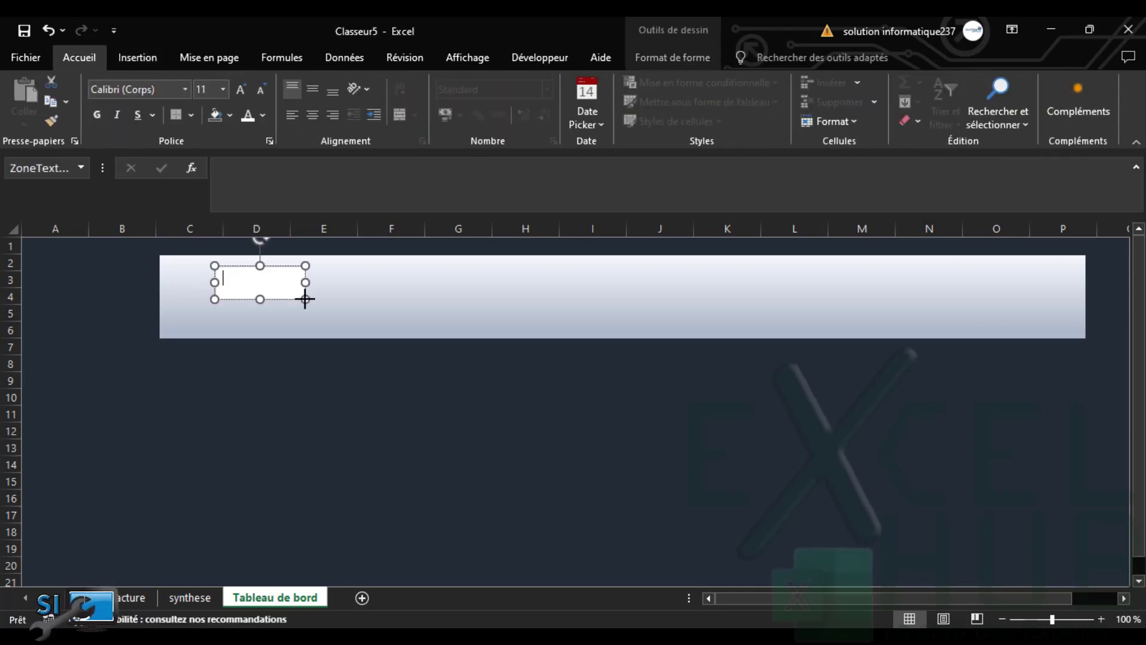
{"action": "type", "text": "CA TOTAL"}
{"action": "left_click_drag", "start_coordinate": [276, 278], "coordinate": [158, 269]}
{"action": "left_click", "coordinate": [97, 114]}
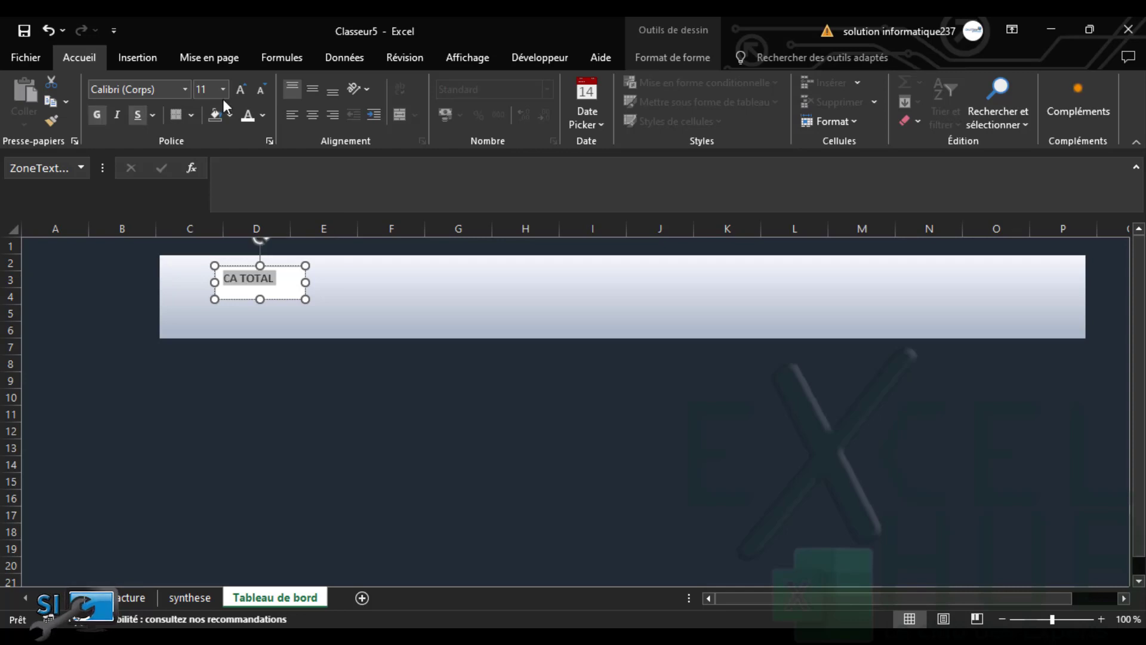
{"action": "left_click", "coordinate": [241, 90]}
{"action": "left_click", "coordinate": [242, 89]}
{"action": "left_click", "coordinate": [241, 90]}
{"action": "left_click", "coordinate": [241, 90]}
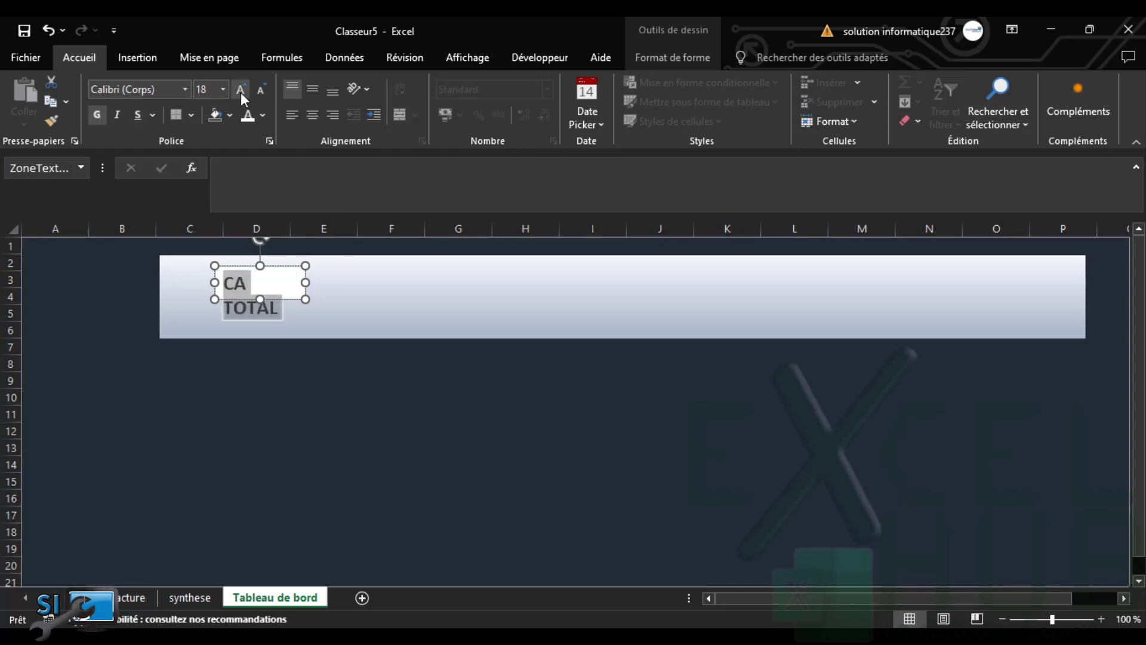
{"action": "left_click_drag", "start_coordinate": [305, 282], "coordinate": [353, 285]}
{"action": "left_click", "coordinate": [241, 91]}
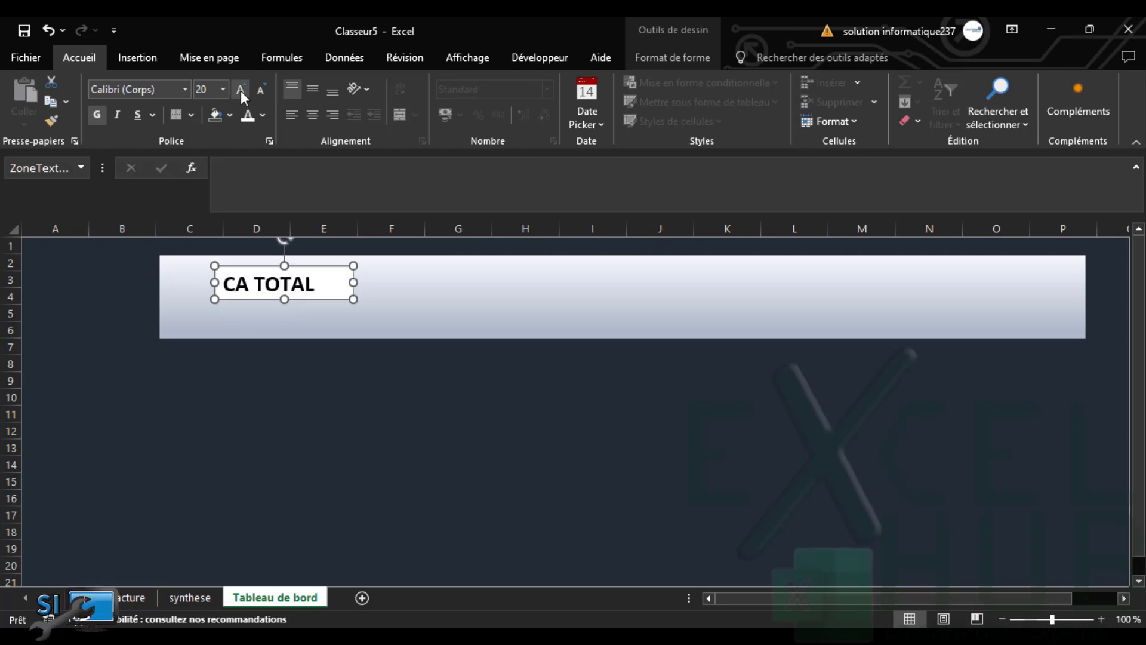
{"action": "left_click", "coordinate": [241, 91]}
{"action": "left_click", "coordinate": [241, 91]}
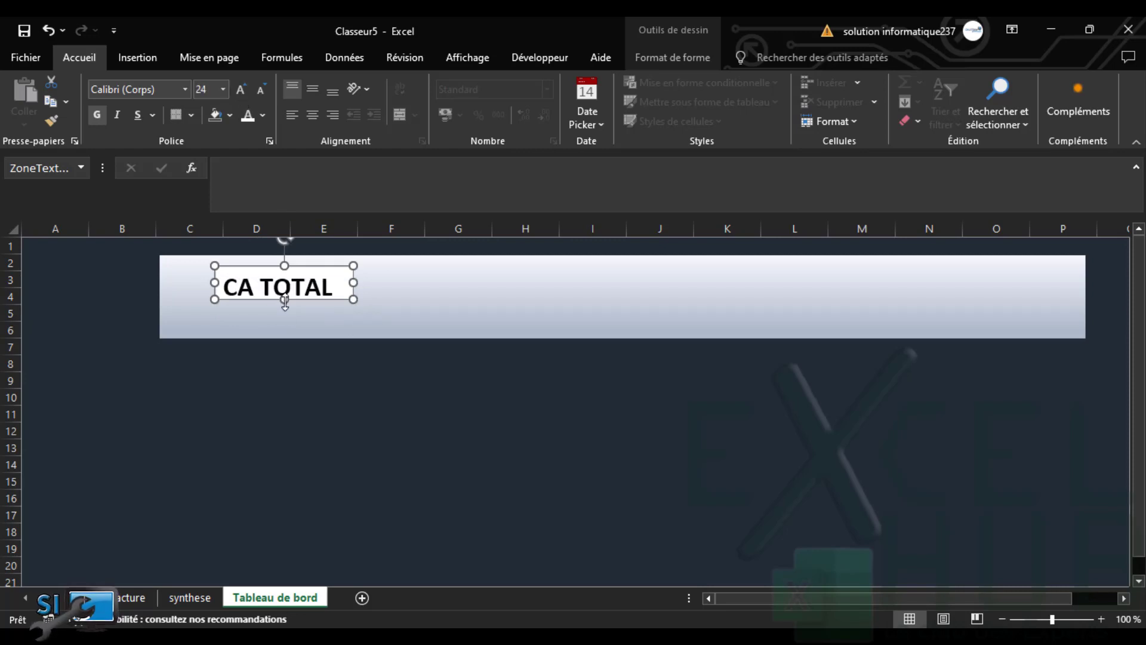
{"action": "left_click_drag", "start_coordinate": [285, 300], "coordinate": [259, 299]}
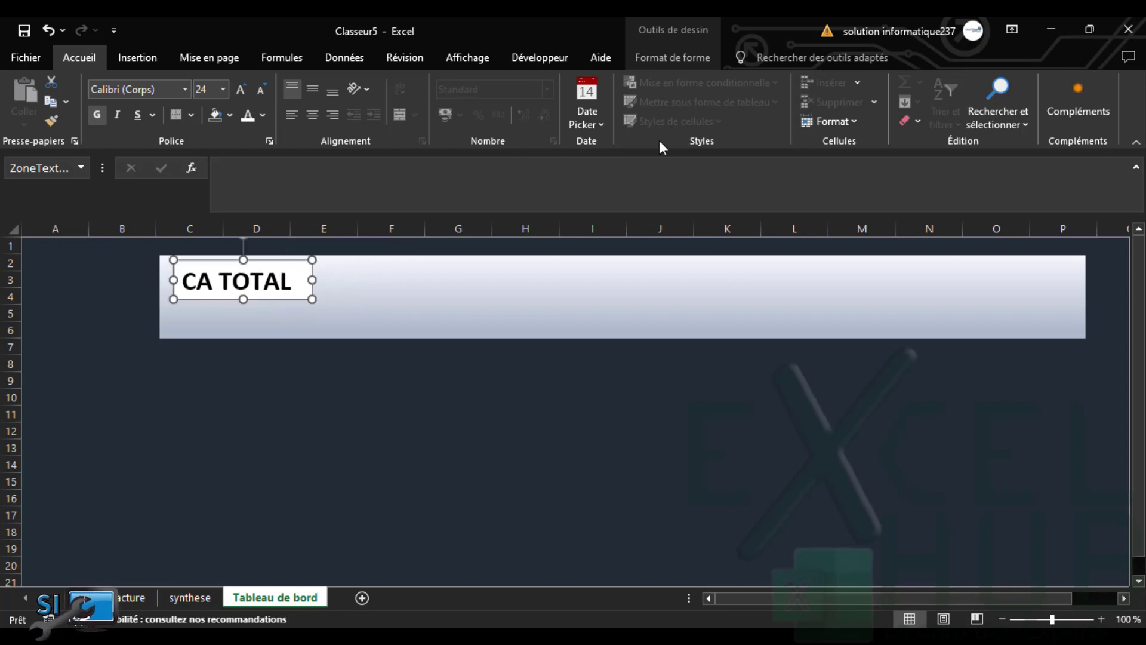
Remove the label's fill and outline, centre its text, and duplicate it below
{"action": "left_click", "coordinate": [649, 56]}
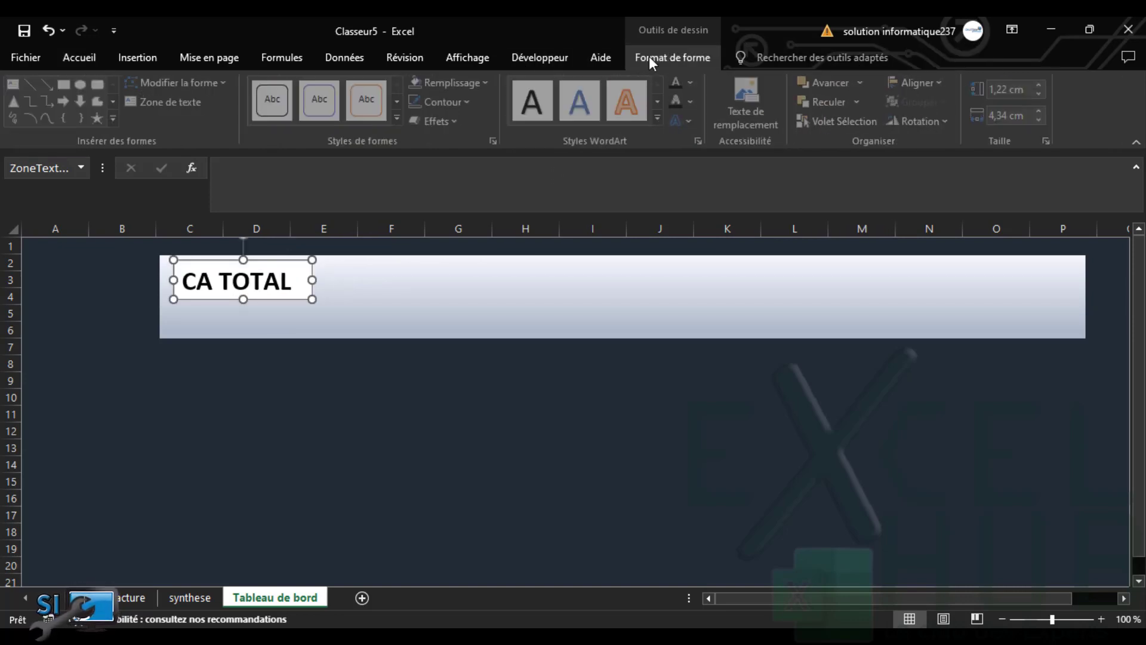
{"action": "left_click", "coordinate": [482, 89]}
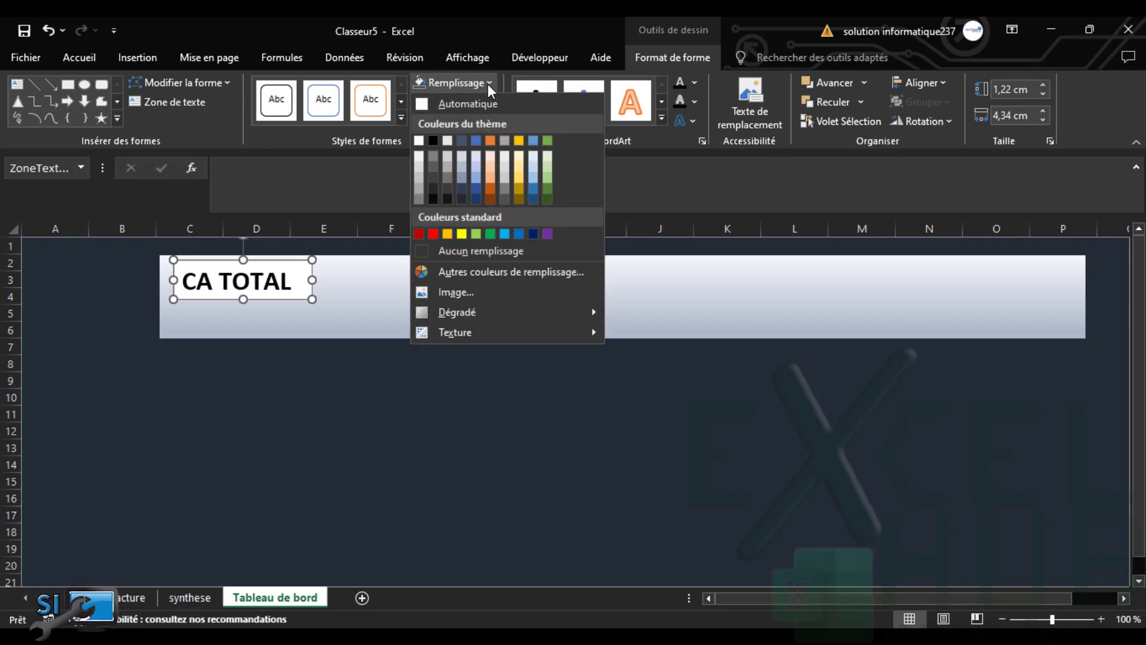
{"action": "left_click", "coordinate": [456, 251]}
{"action": "left_click", "coordinate": [472, 102]}
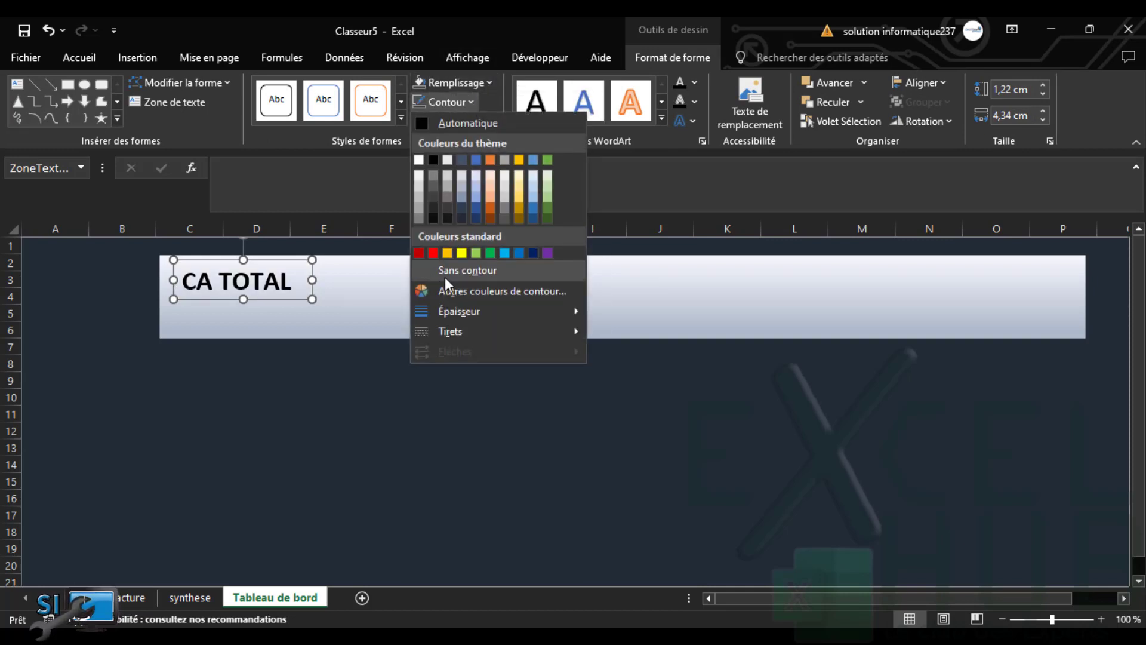
{"action": "left_click", "coordinate": [445, 274]}
{"action": "left_click", "coordinate": [80, 49]}
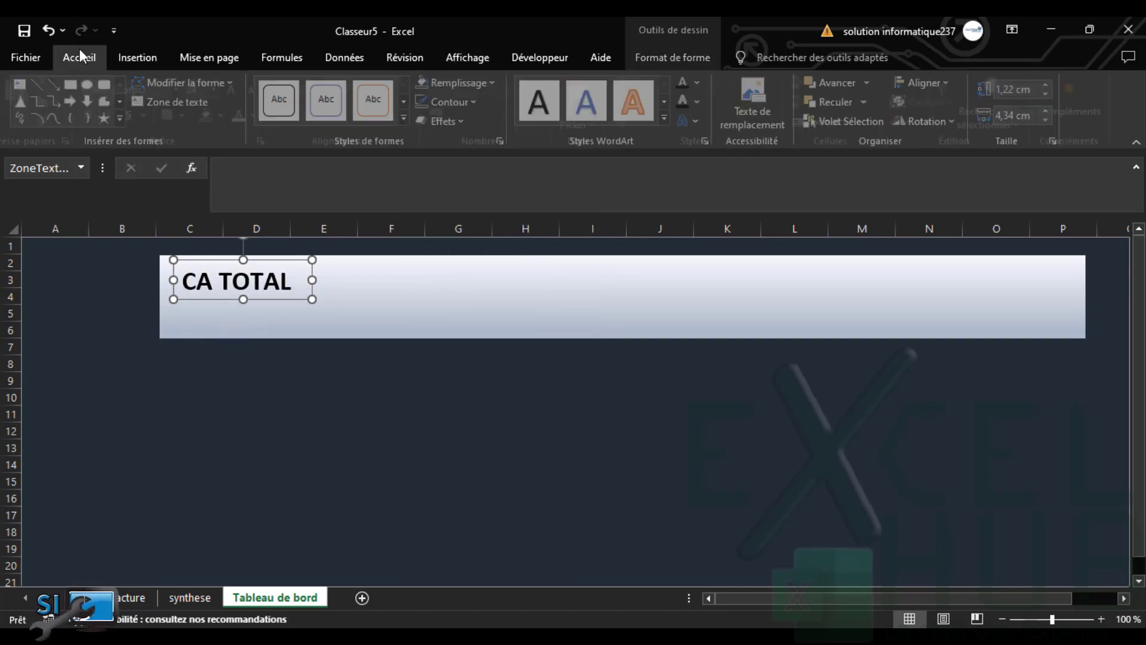
{"action": "left_click", "coordinate": [314, 116]}
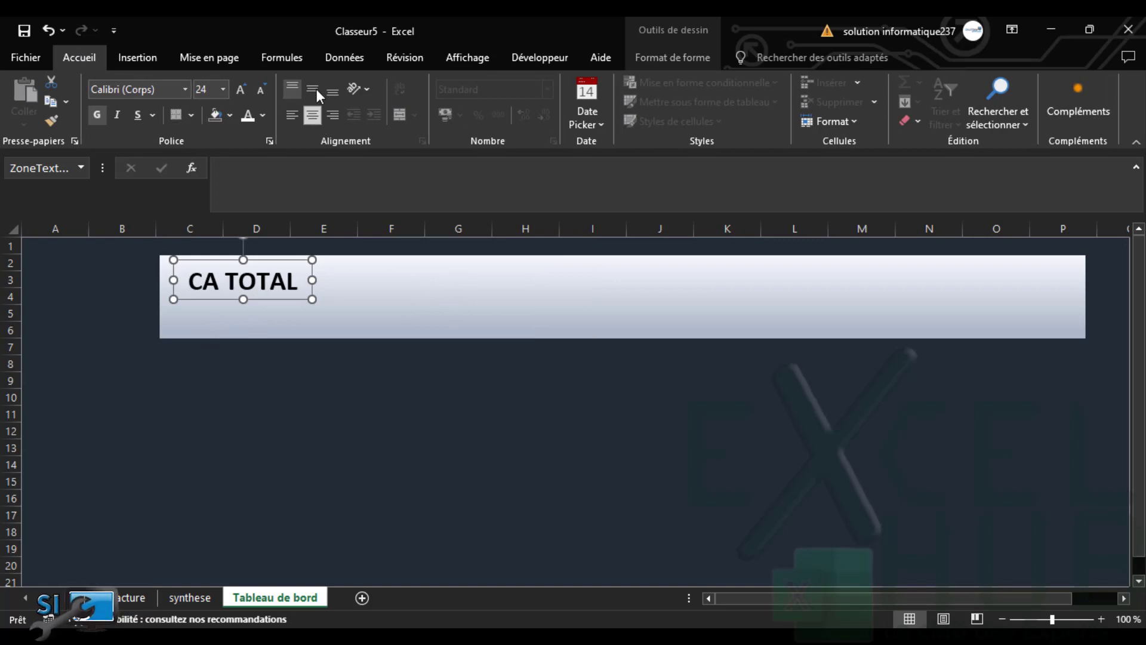
{"action": "left_click", "coordinate": [316, 88]}
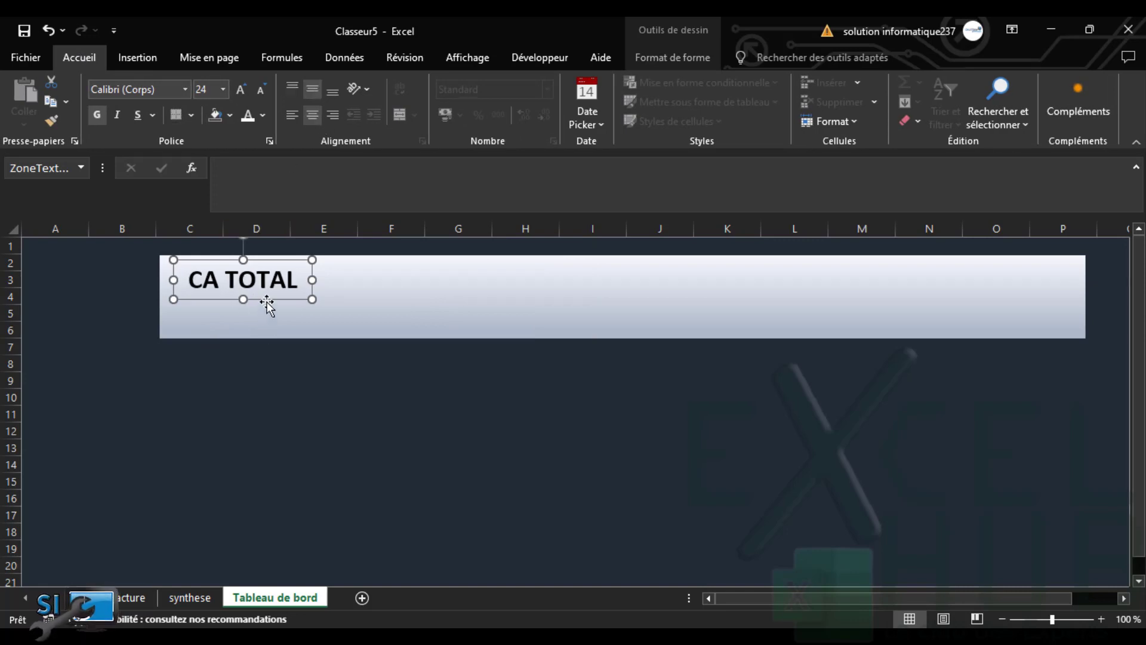
{"action": "left_click_drag", "start_coordinate": [267, 299], "coordinate": [267, 332]}
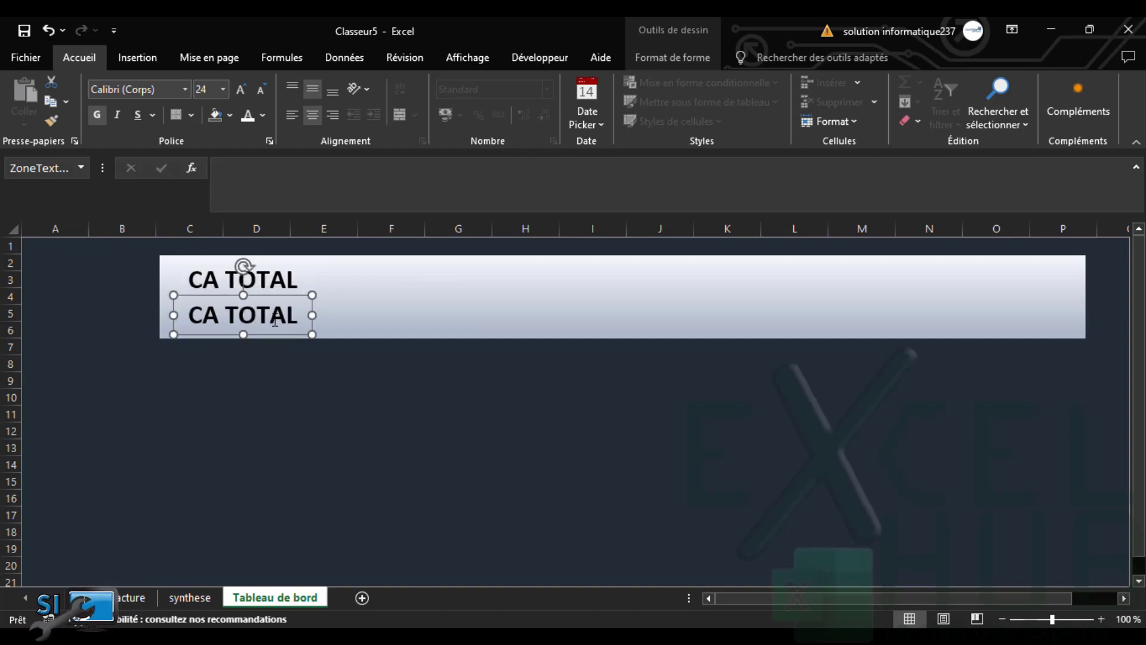
Delete the word TOTAL from the copied label
{"action": "double_click", "coordinate": [276, 318]}
{"action": "key", "text": "BackSpace"}
{"action": "key", "text": "BackSpace"}
{"action": "key", "text": "BackSpace"}
{"action": "key", "text": "BackSpace"}
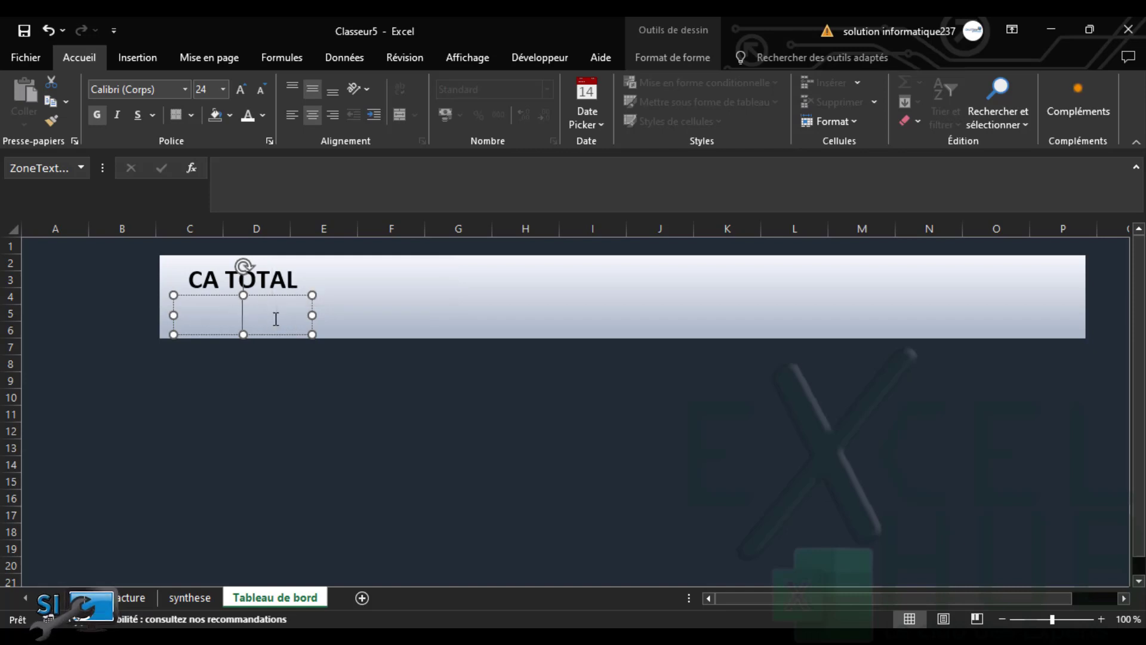
{"action": "left_click", "coordinate": [187, 598]}
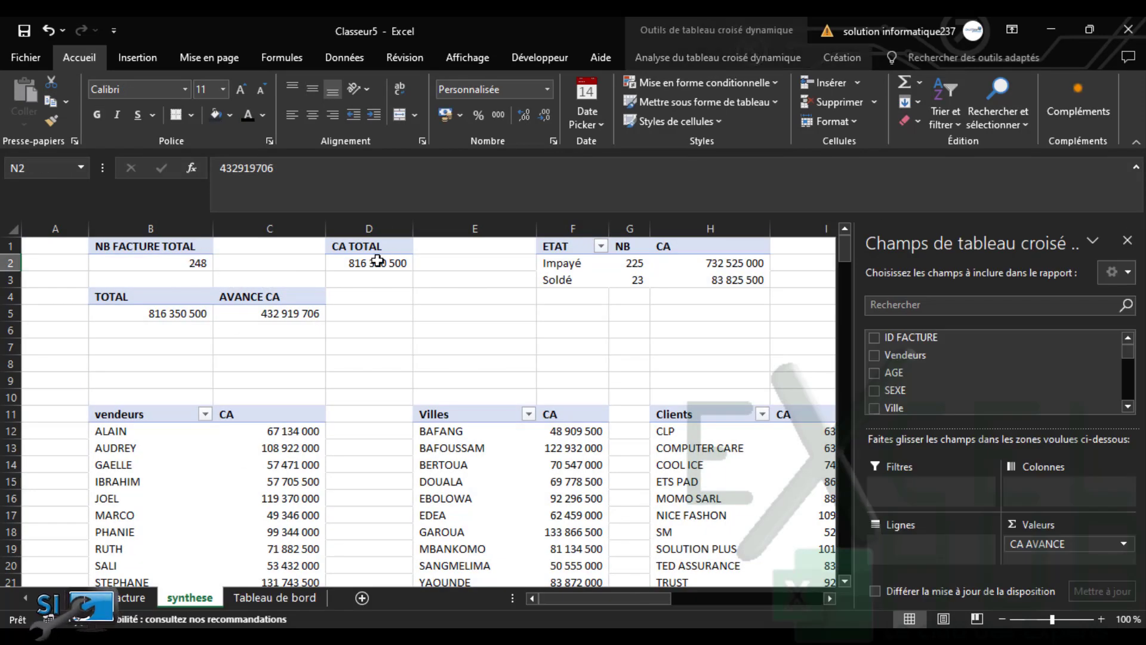
{"action": "left_click", "coordinate": [266, 598]}
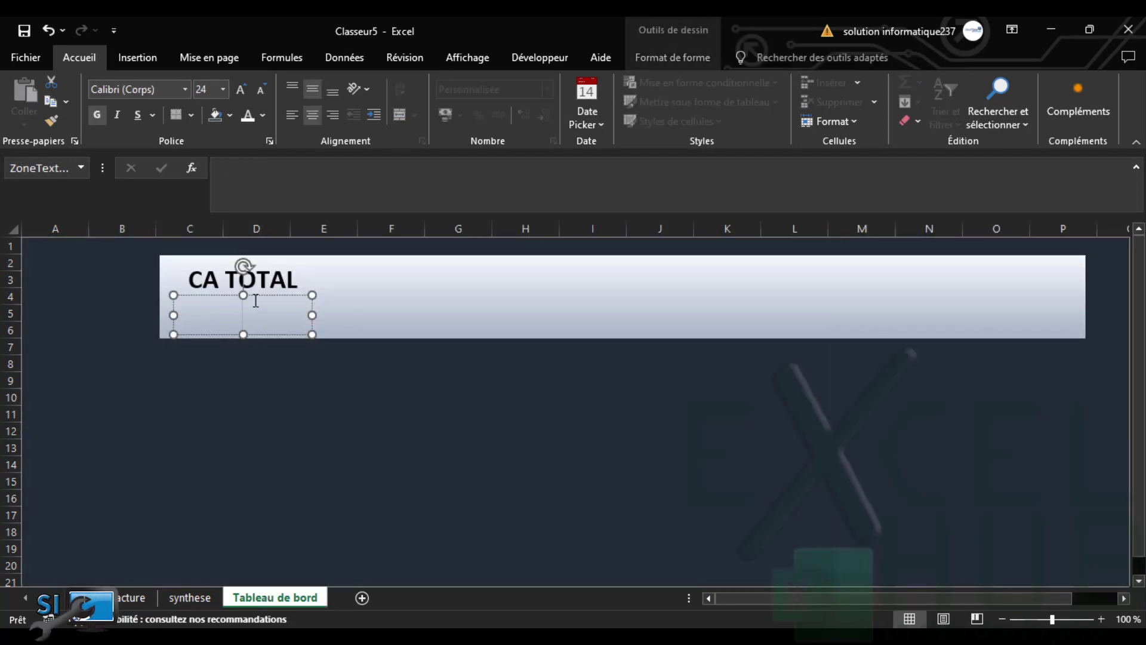
Link the copied box to =synthese!D2 so it shows 816 350 500
{"action": "left_click", "coordinate": [228, 174]}
{"action": "type", "text": "="}
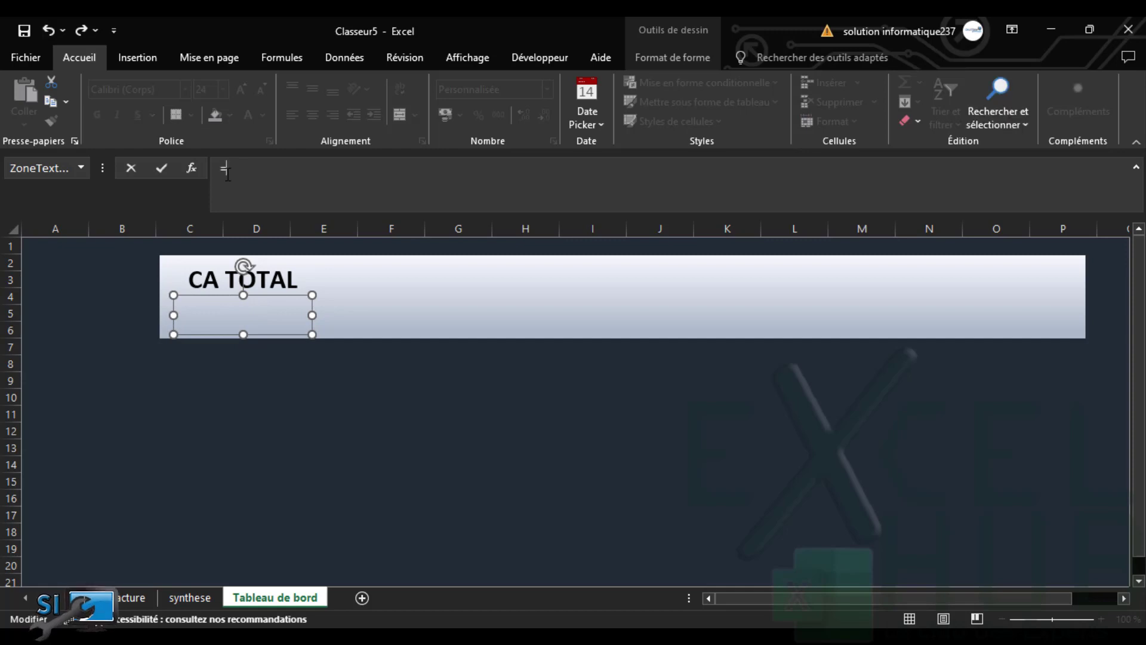
{"action": "left_click", "coordinate": [192, 597]}
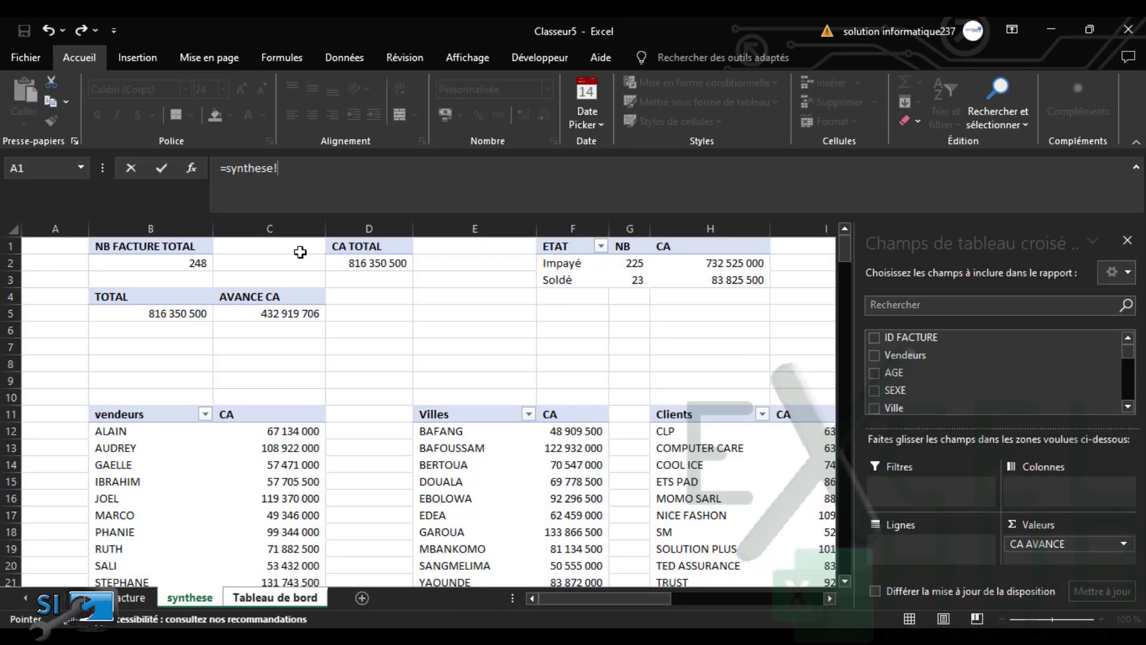
{"action": "left_click", "coordinate": [359, 261]}
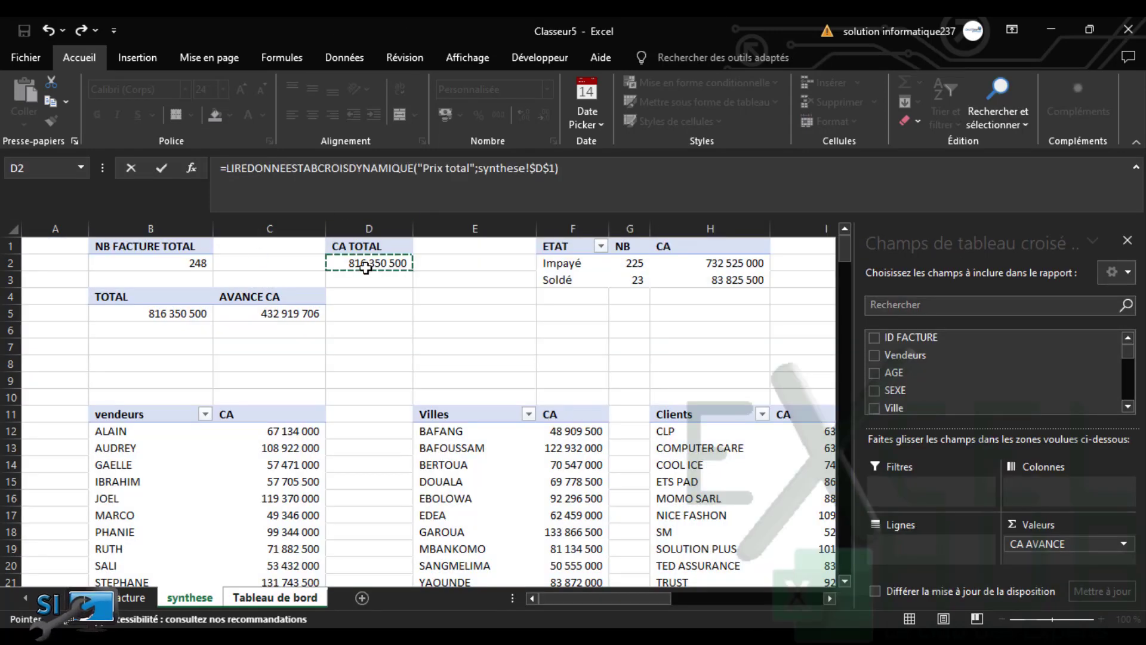
{"action": "key", "text": "Return"}
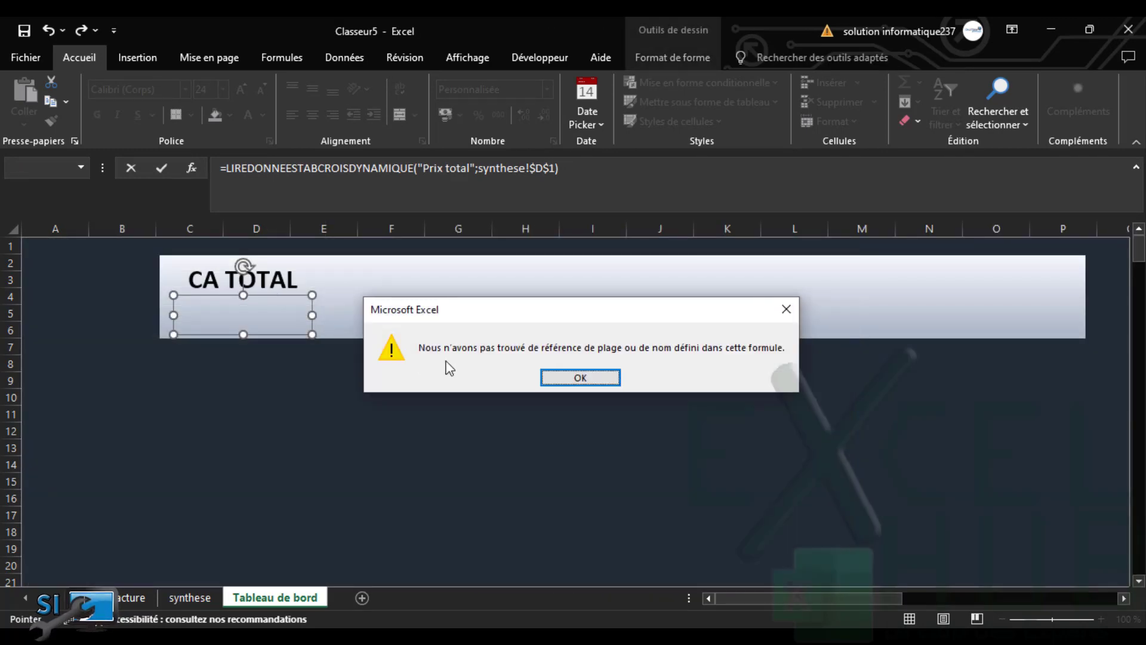
{"action": "left_click", "coordinate": [581, 378]}
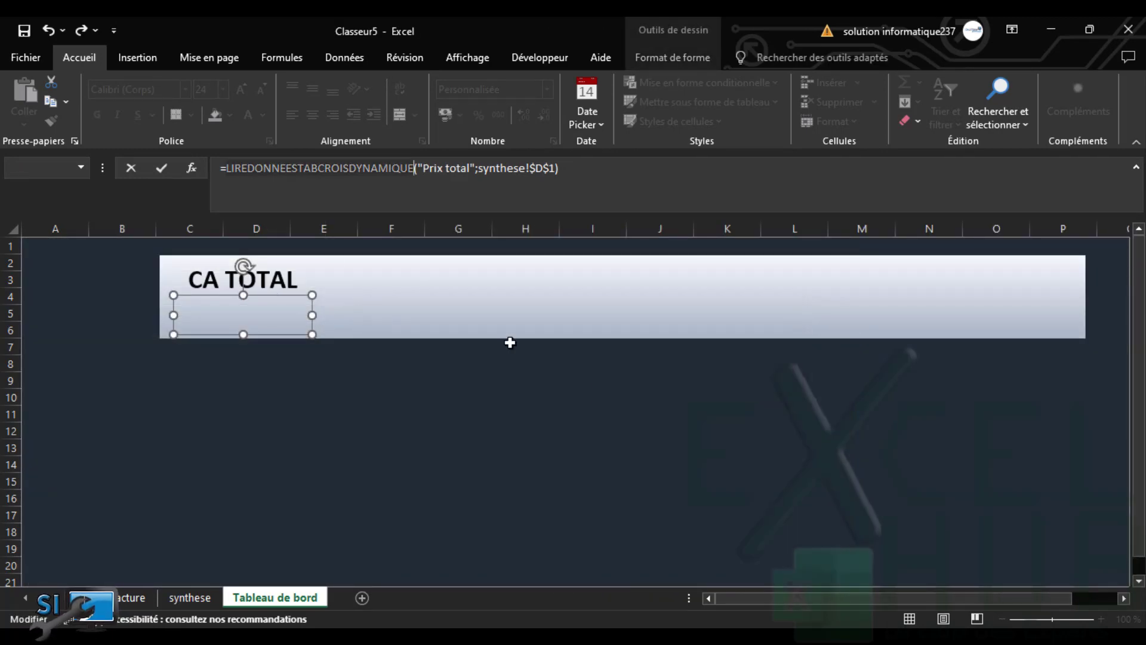
{"action": "left_click_drag", "start_coordinate": [578, 170], "coordinate": [129, 209]}
{"action": "key", "text": "BackSpace"}
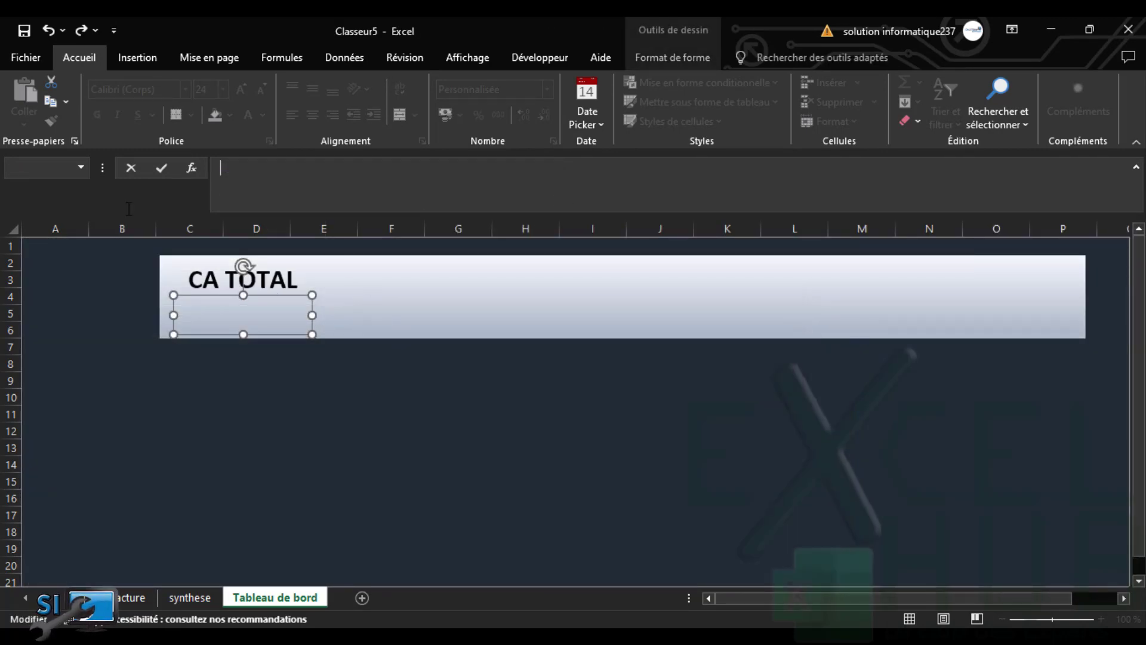
{"action": "type", "text": "="}
{"action": "left_click", "coordinate": [194, 600]}
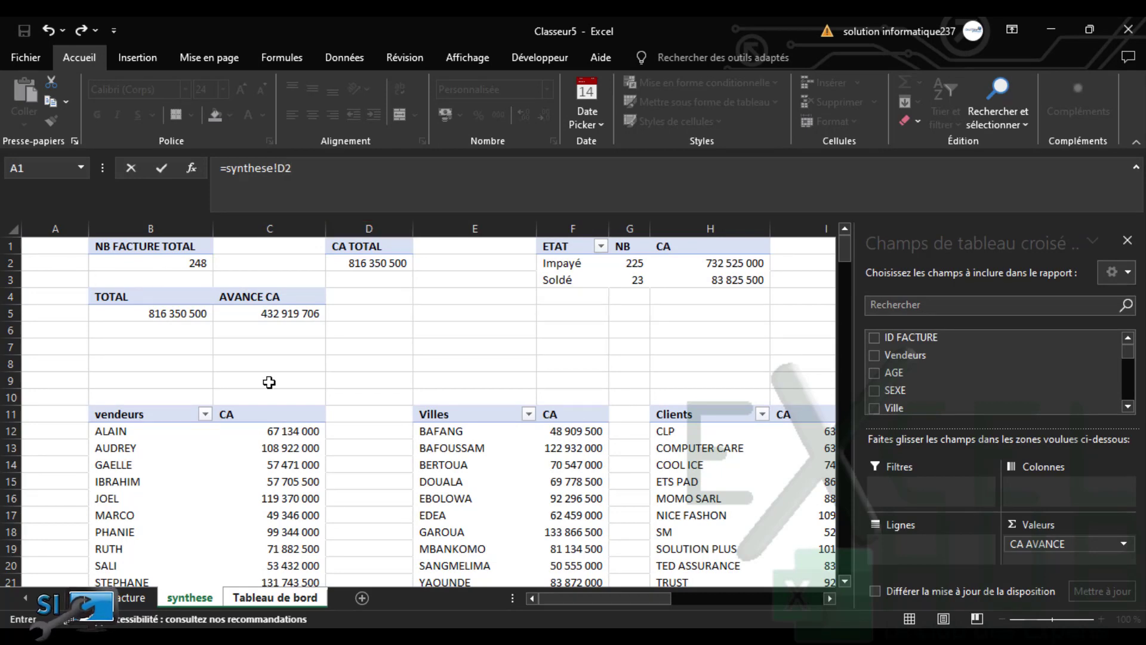
{"action": "key", "text": "Return"}
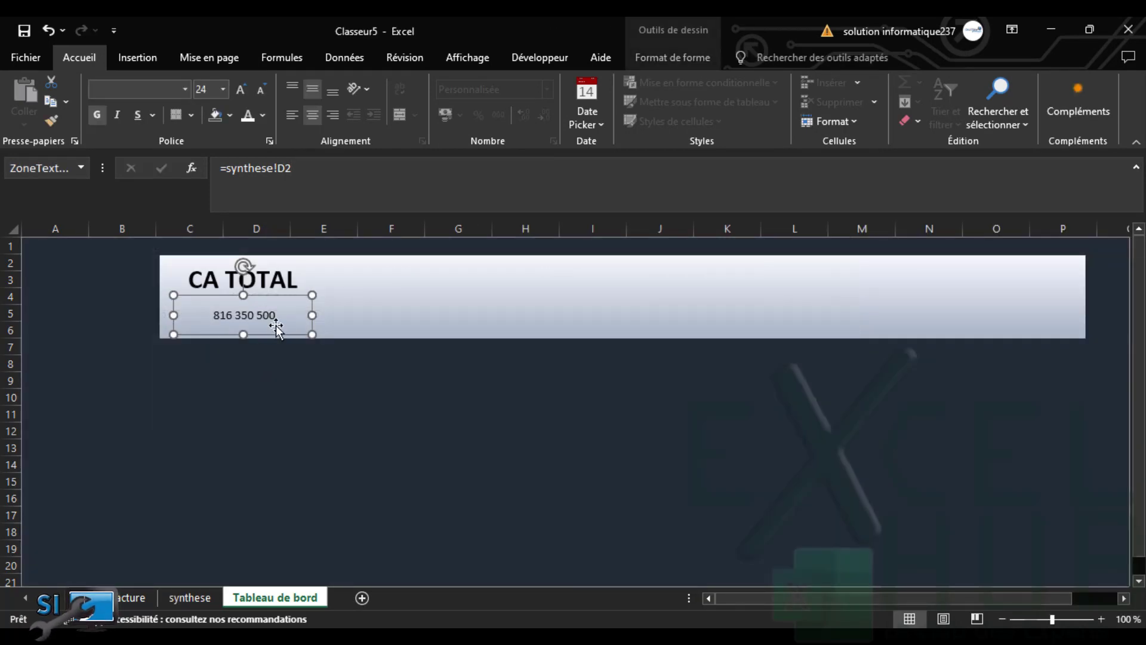
Set the 816 350 500 figure to 24 pt, then copy it with CA TOTAL rightward
{"action": "left_click", "coordinate": [238, 89]}
{"action": "left_click", "coordinate": [239, 89]}
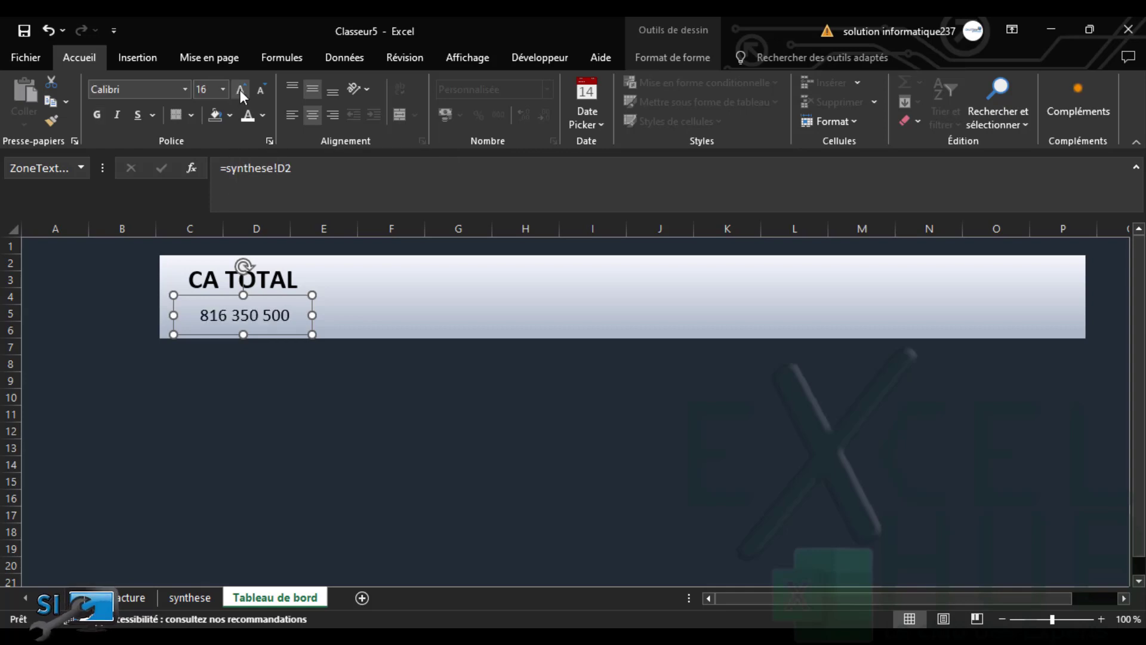
{"action": "left_click", "coordinate": [239, 90]}
{"action": "left_click", "coordinate": [238, 89]}
{"action": "left_click", "coordinate": [239, 90]}
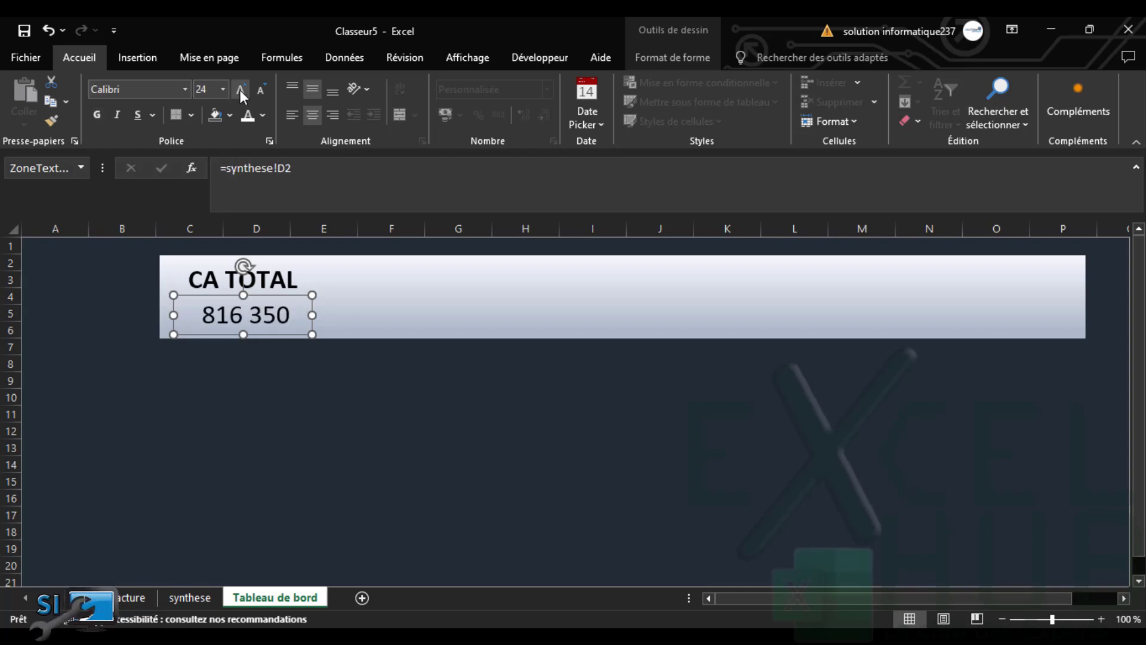
{"action": "left_click", "coordinate": [239, 90]}
{"action": "left_click_drag", "start_coordinate": [332, 318], "coordinate": [335, 317]}
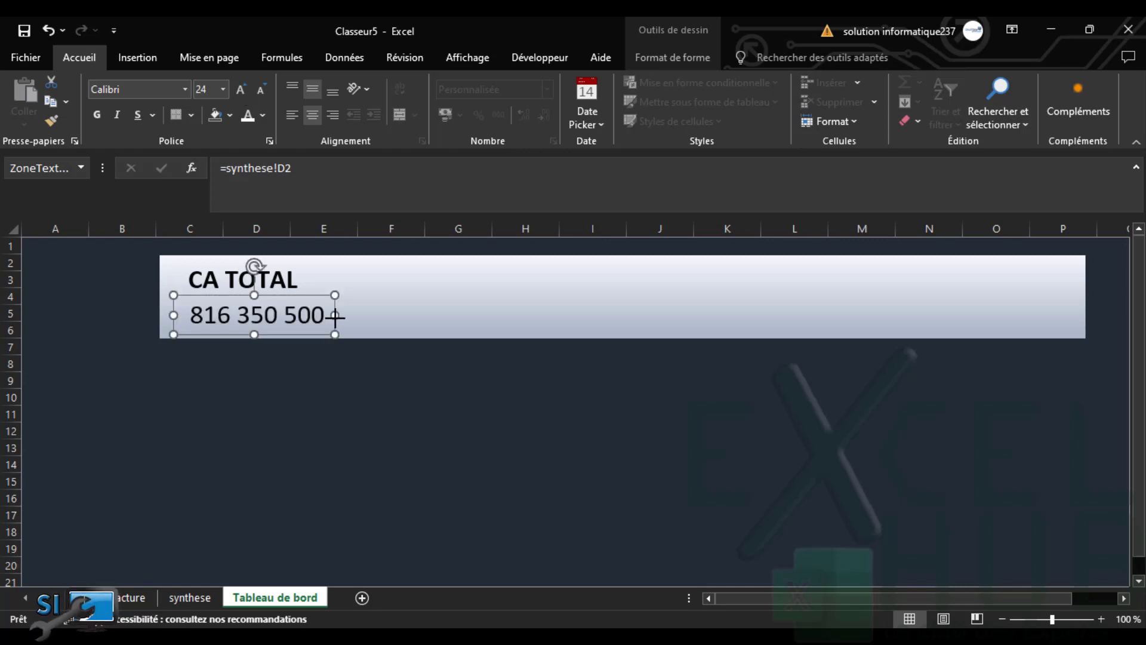
{"action": "left_click_drag", "start_coordinate": [172, 314], "coordinate": [136, 315]}
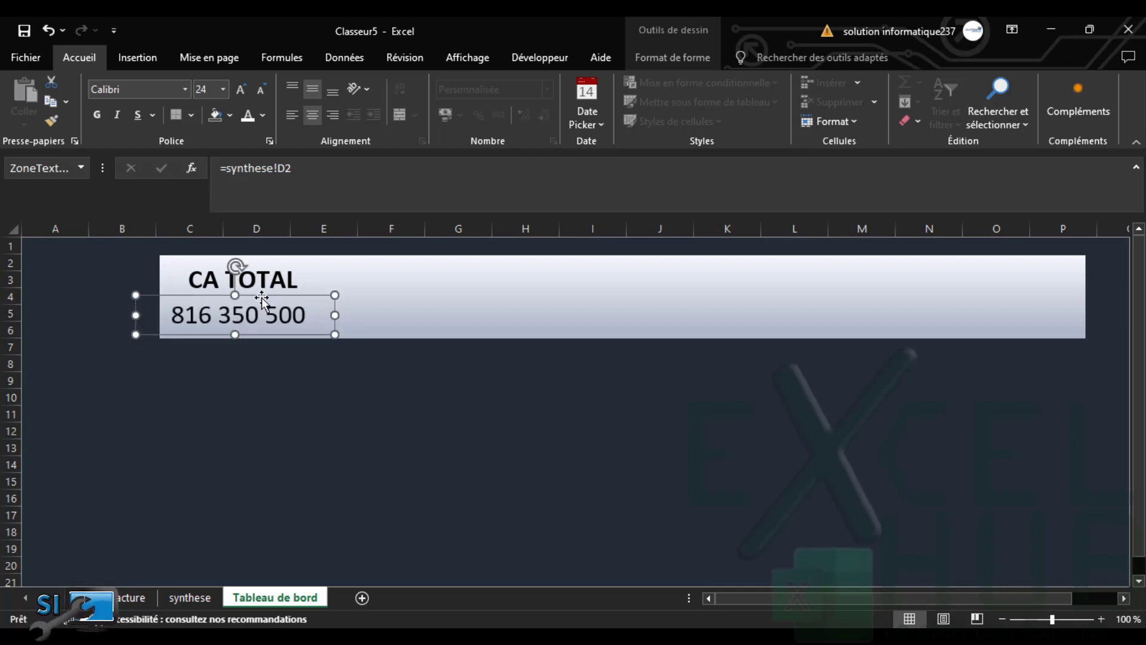
{"action": "left_click", "coordinate": [271, 285], "text": "shift"}
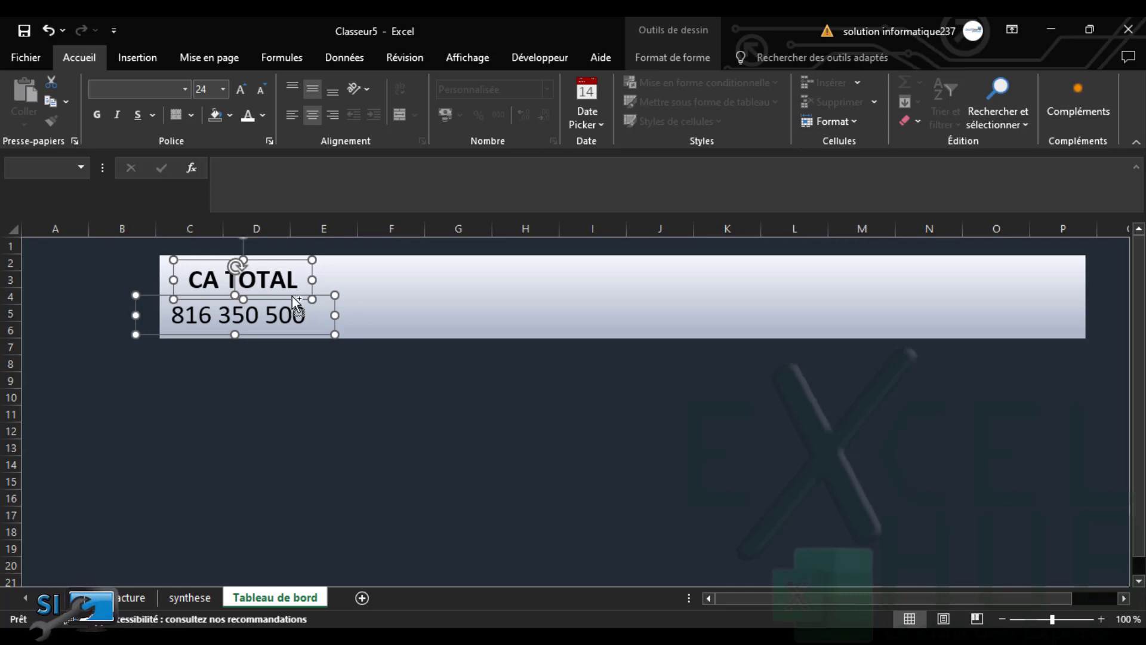
{"action": "left_click_drag", "start_coordinate": [295, 303], "coordinate": [1041, 293]}
Retype the middle banner title from CA TOTAL to NBRE
{"action": "left_click", "coordinate": [618, 286]}
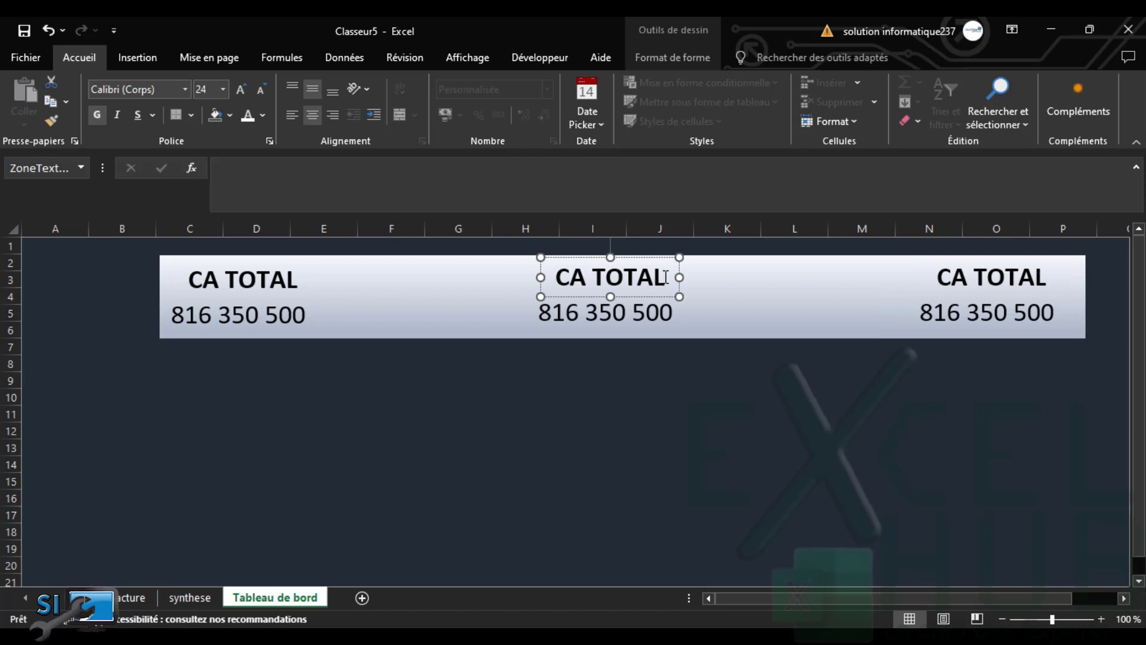
{"action": "left_click_drag", "start_coordinate": [665, 278], "coordinate": [565, 268]}
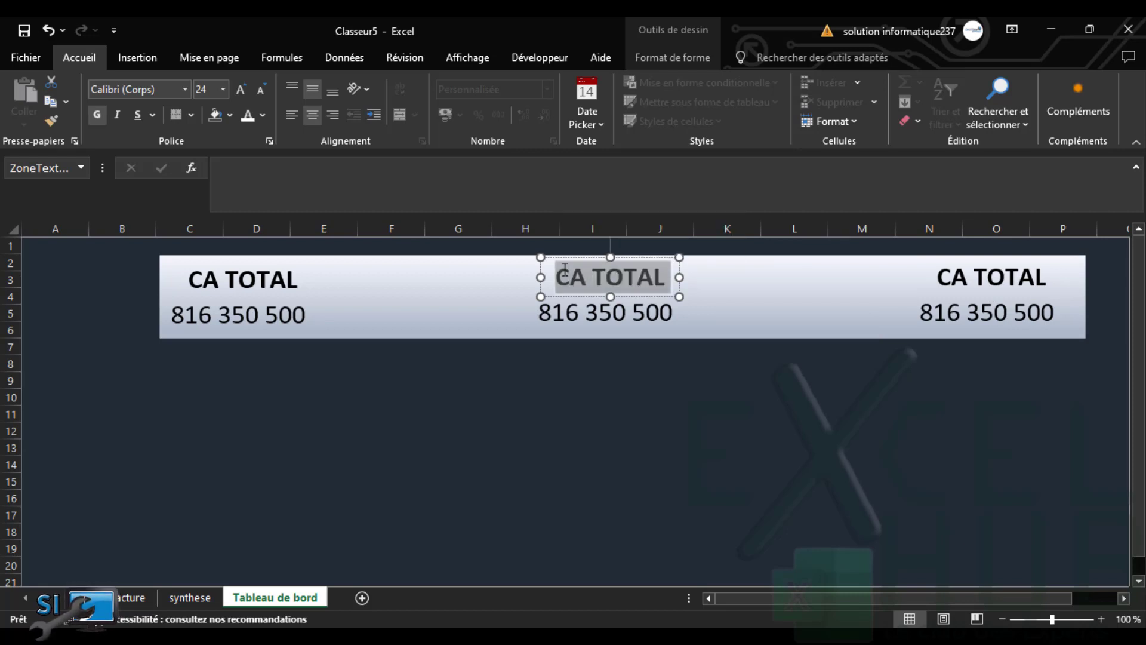
{"action": "type", "text": "NBRE"}
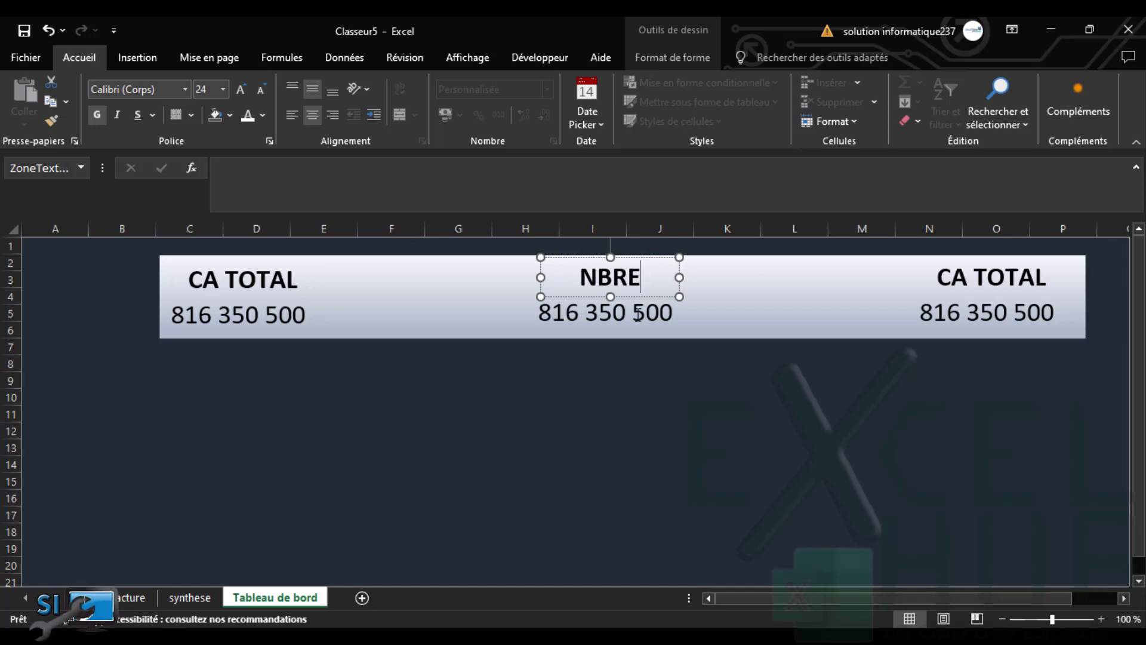
{"action": "left_click", "coordinate": [468, 320]}
Relink the middle figure box to =synthese!B2 so it shows the invoice count 248
{"action": "left_click", "coordinate": [601, 314]}
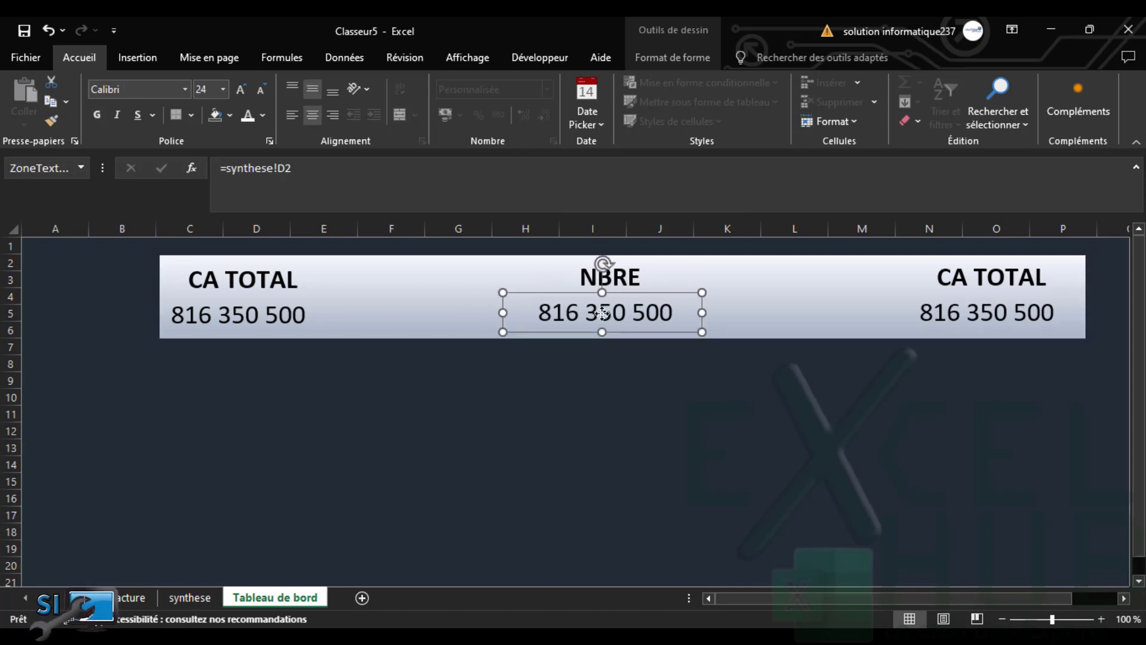
{"action": "left_click_drag", "start_coordinate": [363, 175], "coordinate": [151, 157]}
{"action": "key", "text": "BackSpace"}
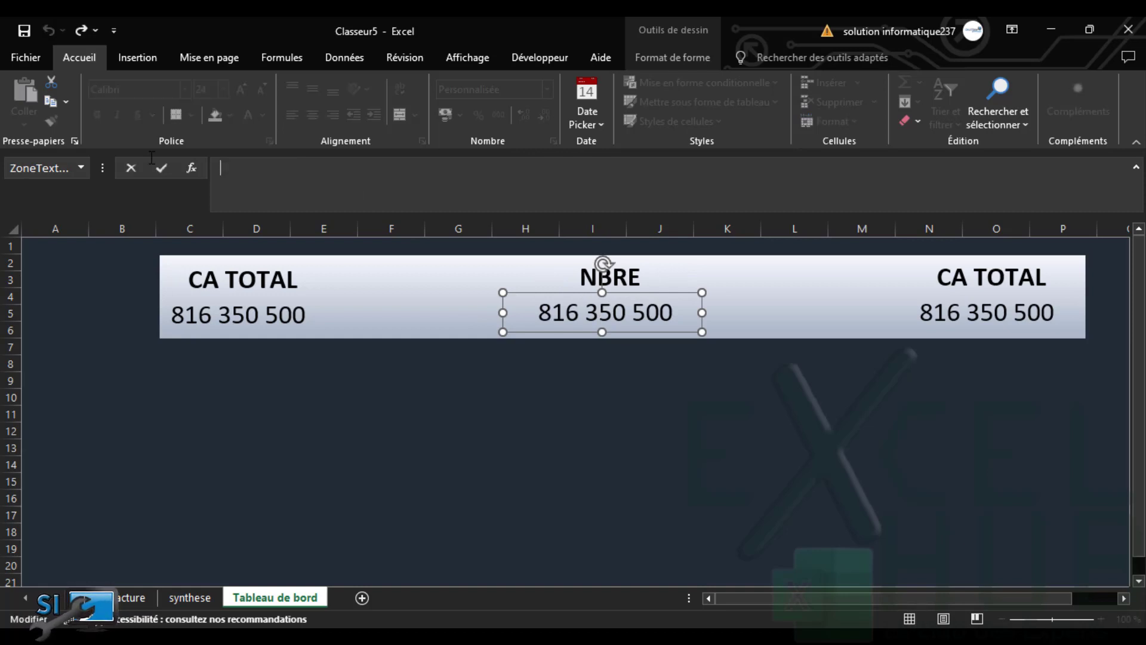
{"action": "type", "text": "="}
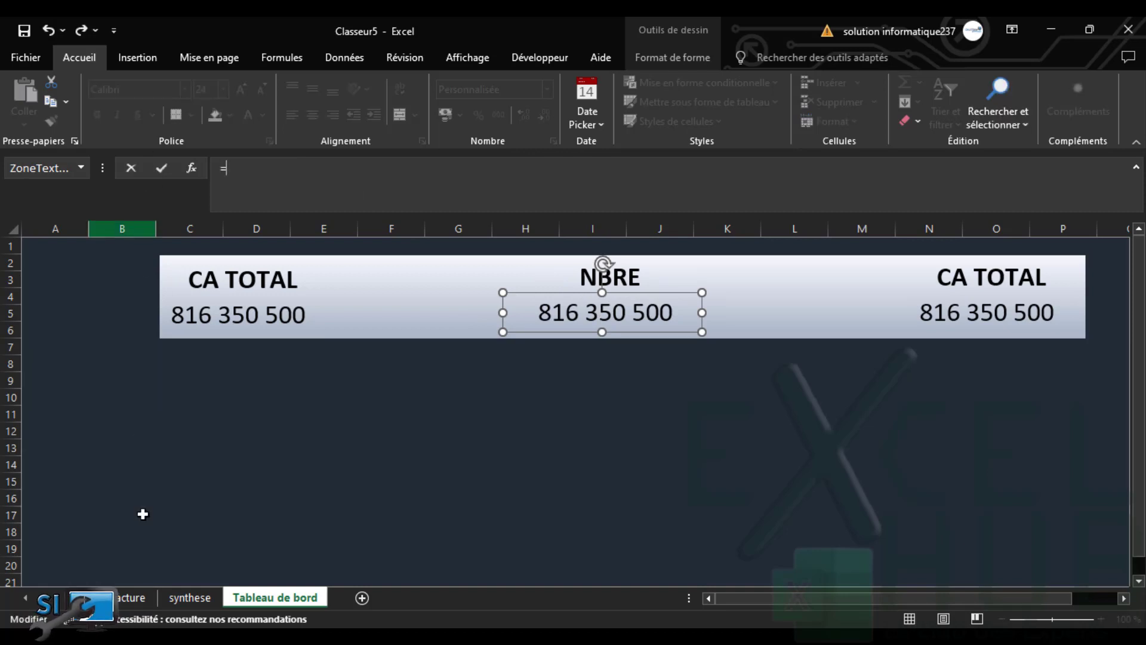
{"action": "left_click", "coordinate": [188, 598]}
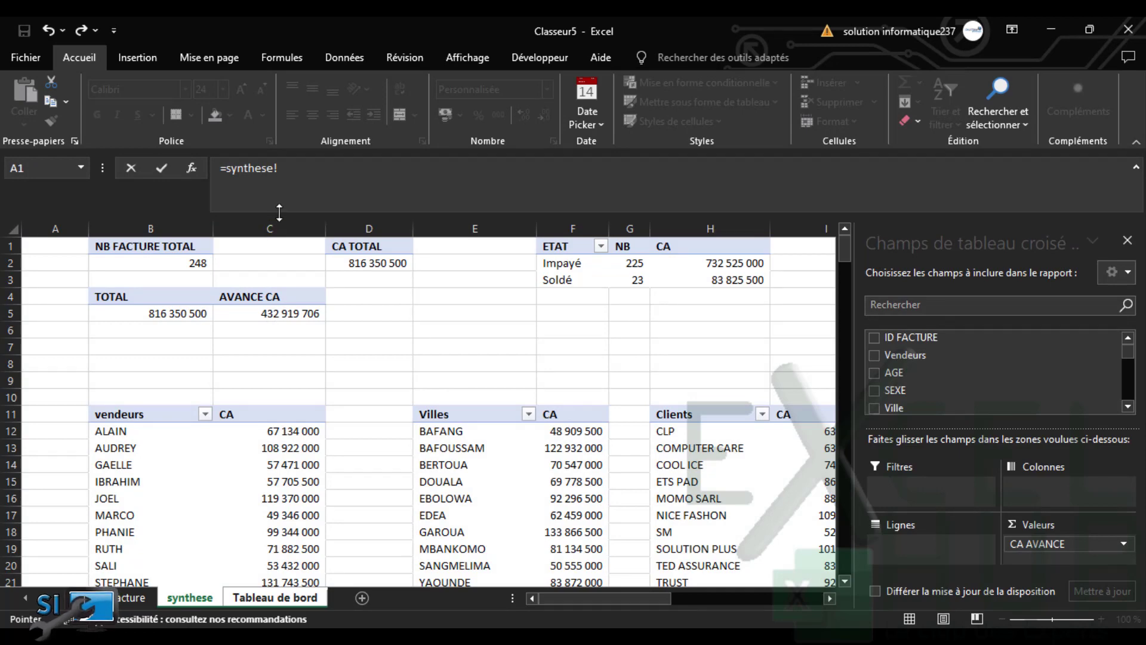
{"action": "key", "text": "Return"}
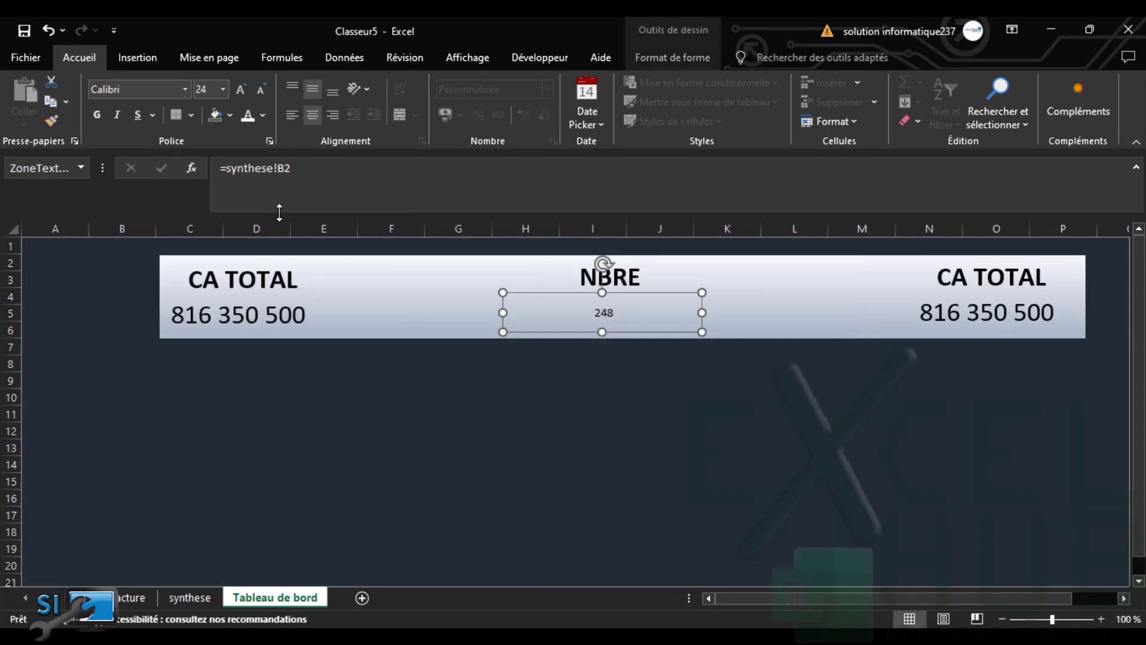
Extend the title to NBRE FACTURE and widen it so it fits on one line
{"action": "left_click", "coordinate": [625, 278]}
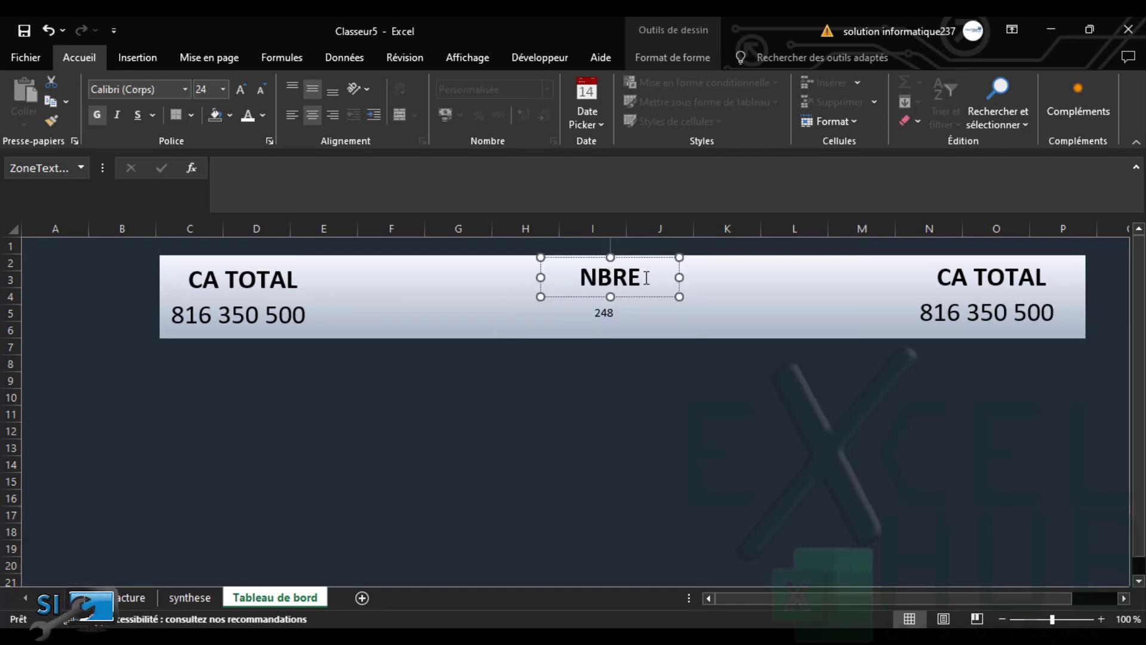
{"action": "type", "text": "FACT"}
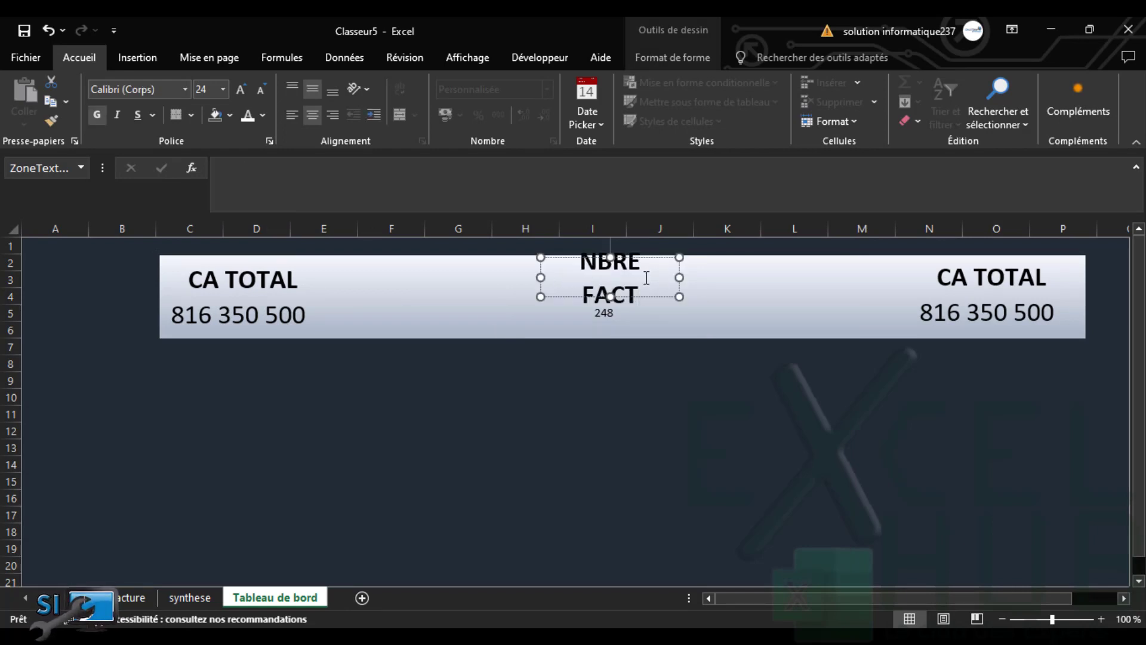
{"action": "type", "text": "URE"}
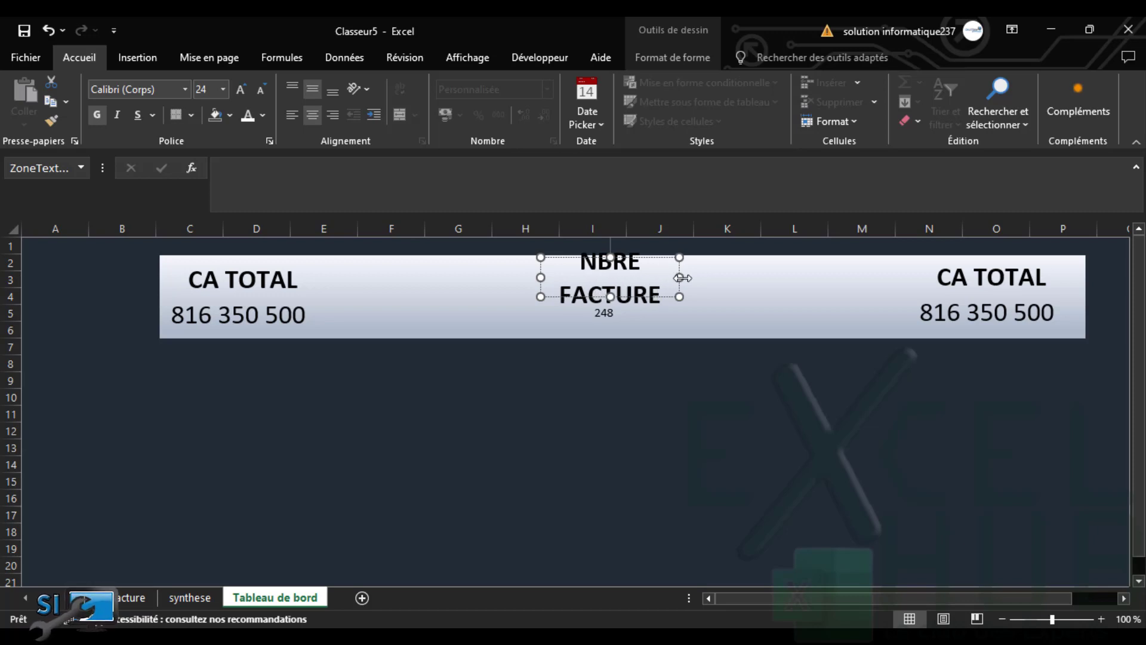
{"action": "left_click_drag", "start_coordinate": [679, 278], "coordinate": [734, 278]}
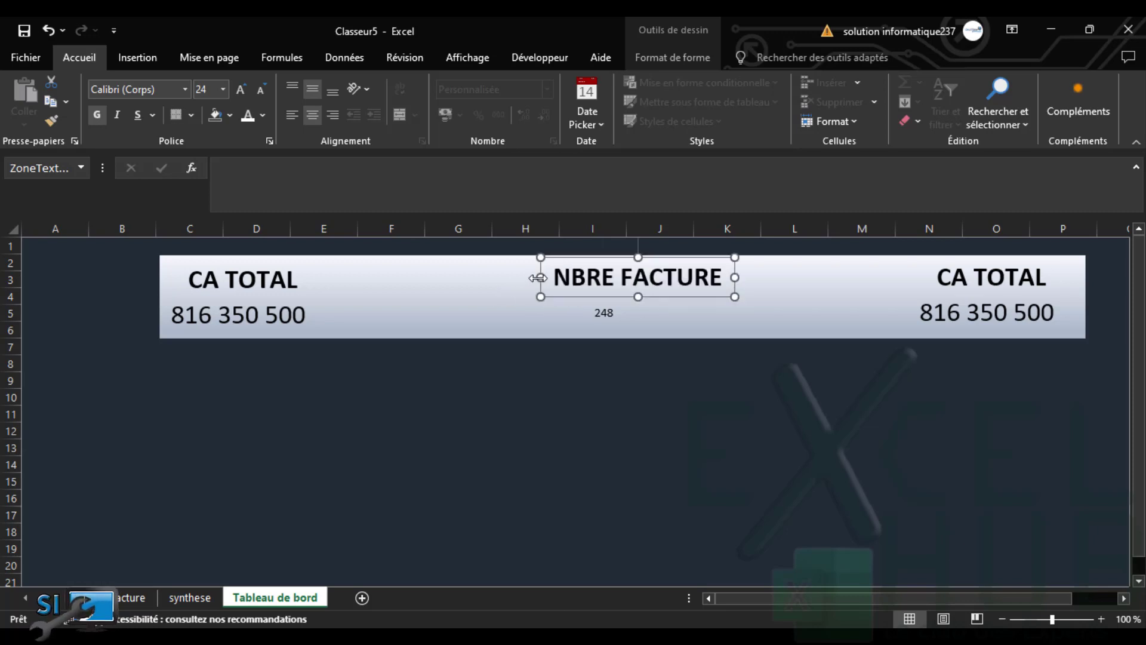
{"action": "left_click_drag", "start_coordinate": [538, 278], "coordinate": [471, 277]}
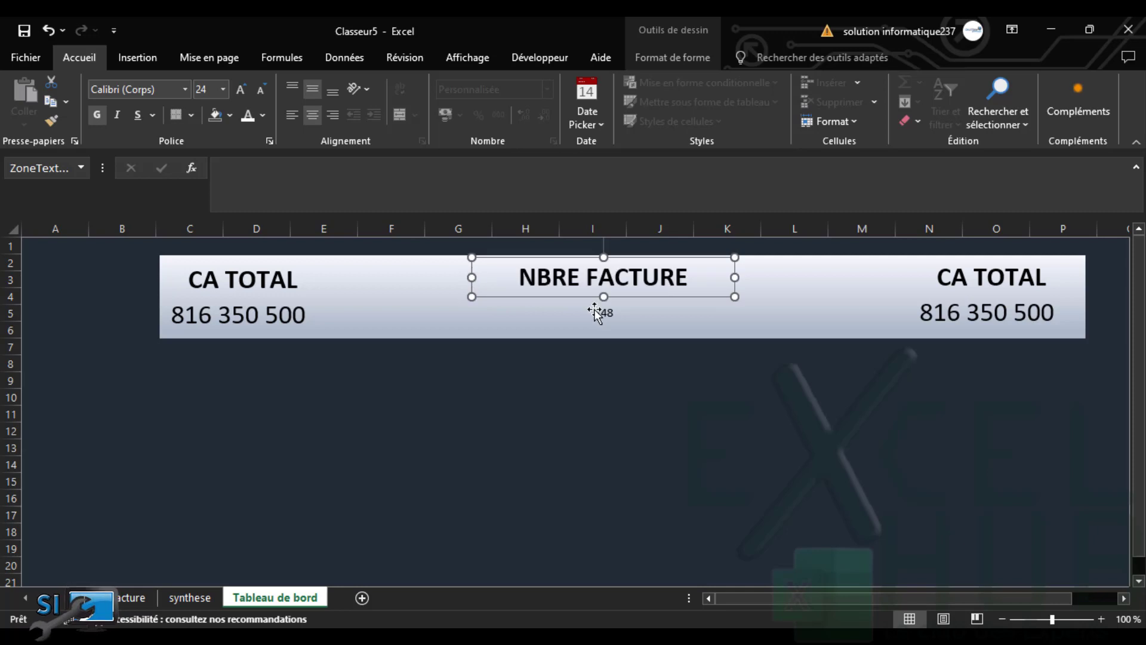
Enlarge the 248 figure to 24 pt
{"action": "left_click", "coordinate": [291, 314]}
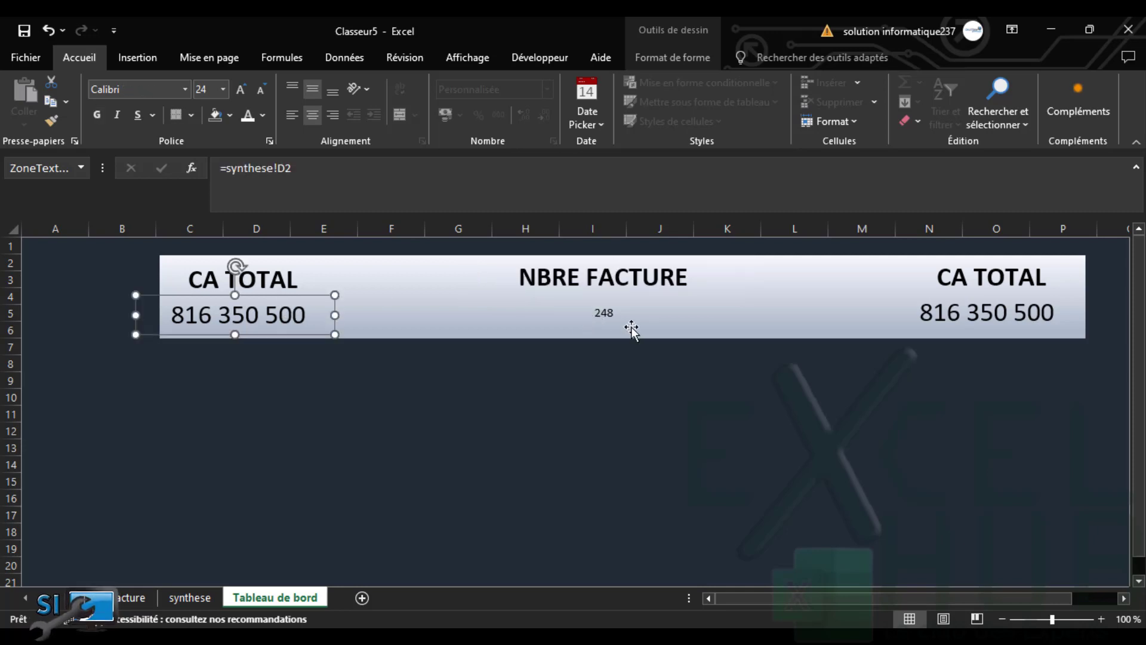
{"action": "left_click", "coordinate": [614, 316]}
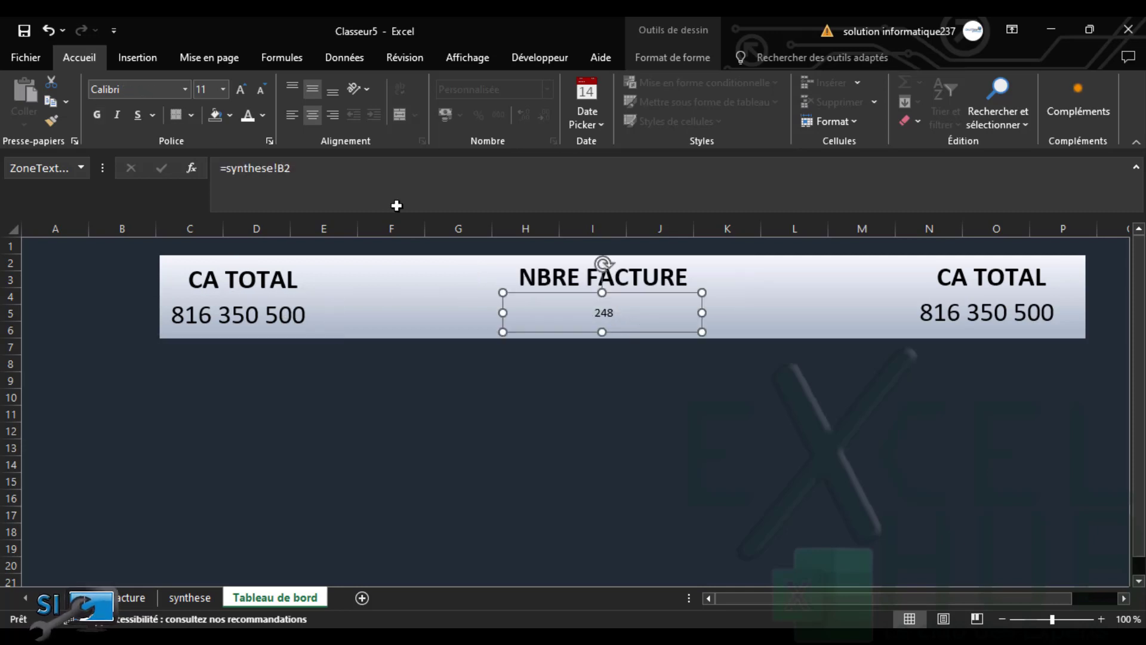
{"action": "left_click", "coordinate": [239, 92]}
{"action": "left_click", "coordinate": [239, 92]}
{"action": "left_click", "coordinate": [239, 92]}
{"action": "left_click", "coordinate": [238, 92]}
{"action": "left_click", "coordinate": [239, 92]}
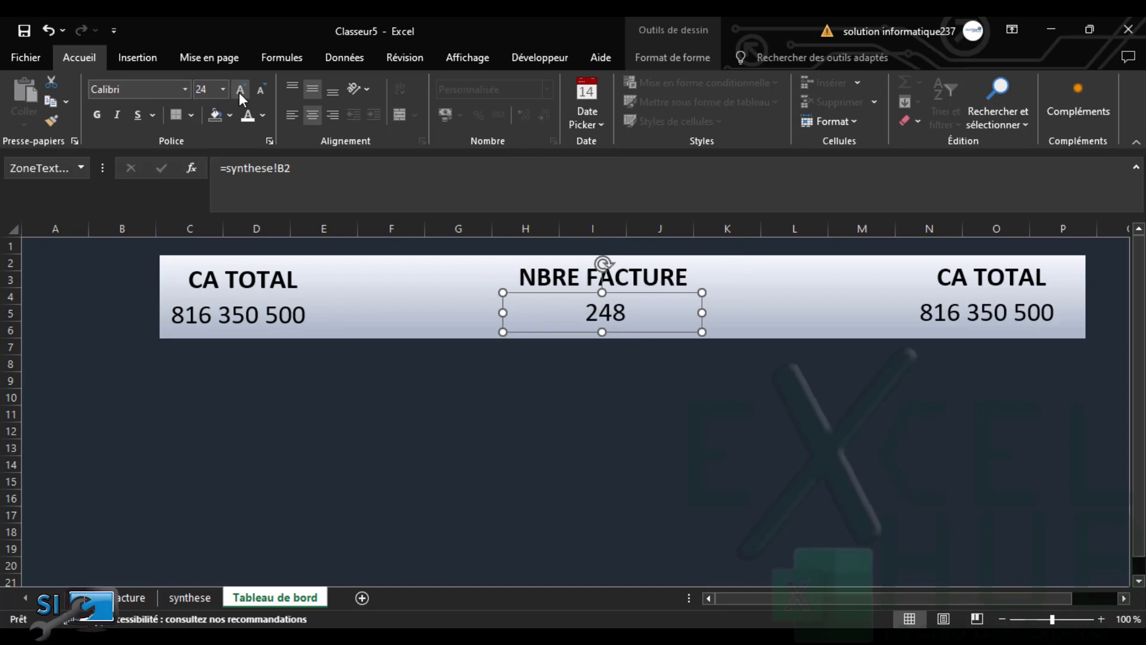
{"action": "left_click", "coordinate": [238, 92]}
{"action": "left_click", "coordinate": [239, 92]}
Retype the right banner title as CA AVANCE and widen it to fit one line
{"action": "left_click", "coordinate": [969, 279]}
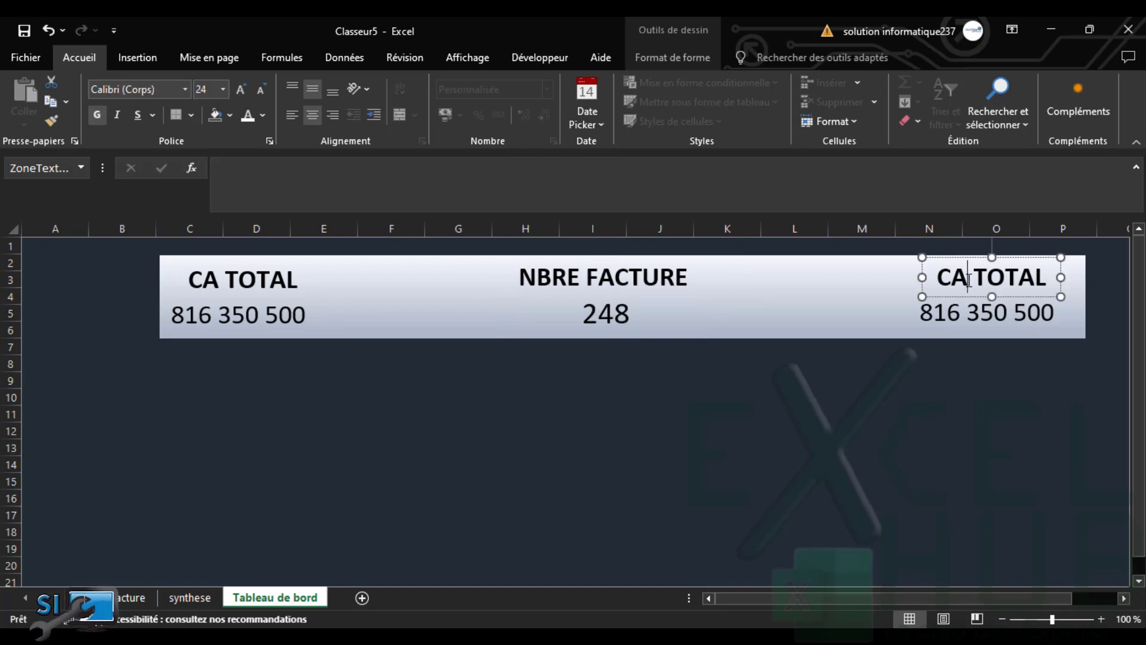
{"action": "left_click_drag", "start_coordinate": [888, 291], "coordinate": [885, 290]}
{"action": "type", "text": "CA "}
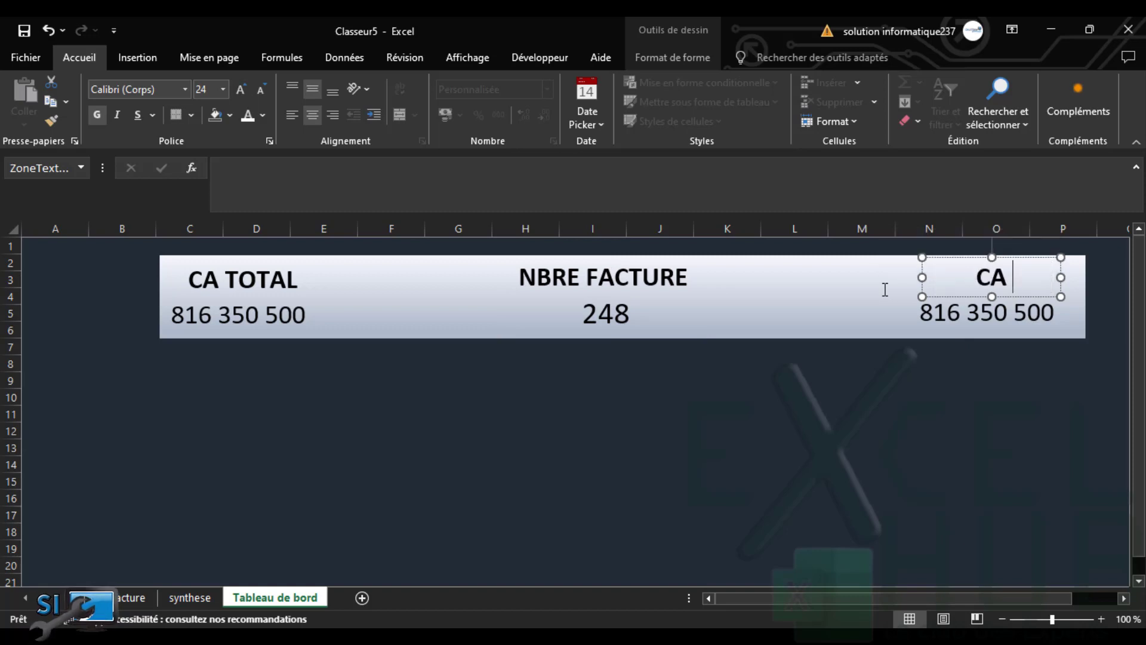
{"action": "type", "text": "AVANCE"}
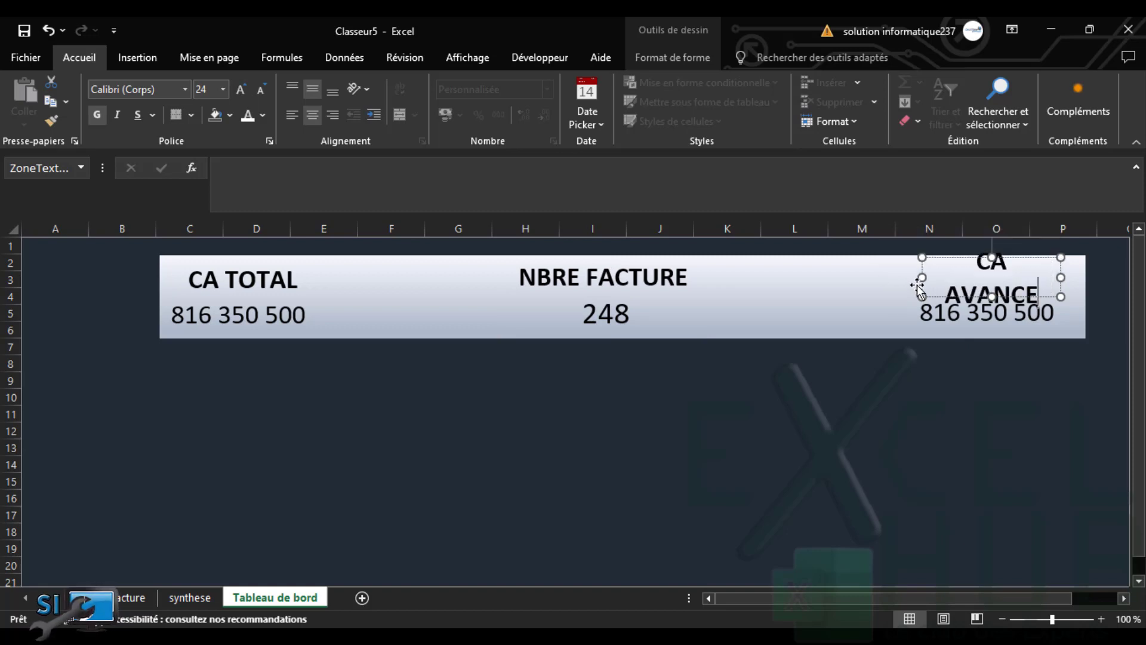
{"action": "left_click_drag", "start_coordinate": [923, 278], "coordinate": [899, 278]}
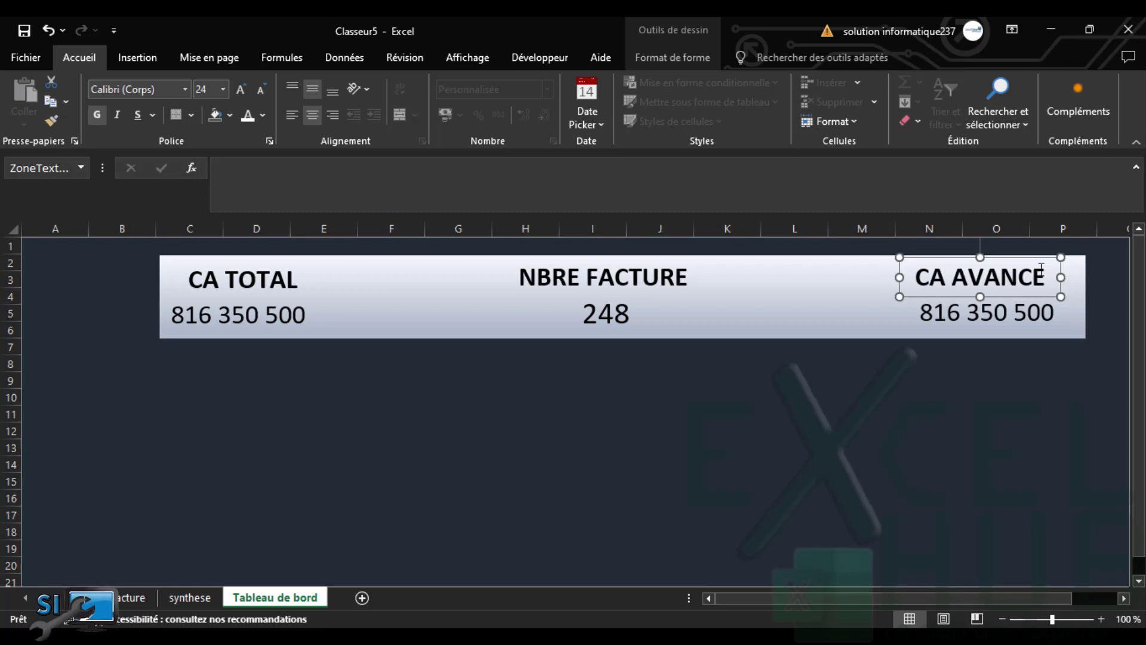
{"action": "left_click", "coordinate": [1073, 273]}
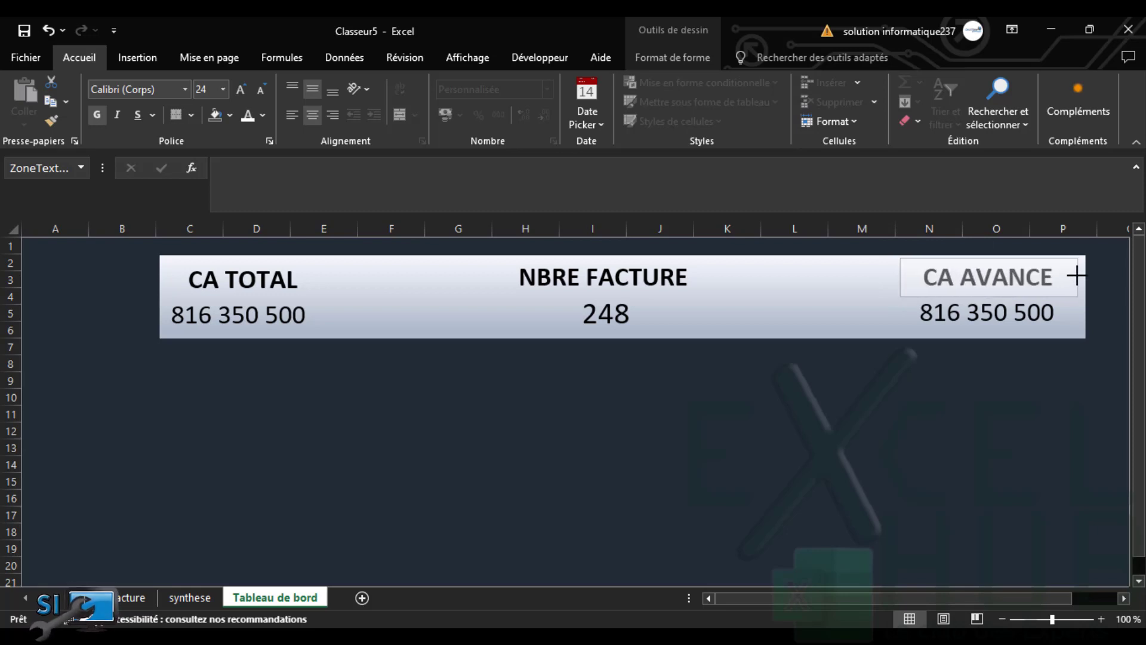
Relink the right figure box to =synthese!N2, showing 432 919 706
{"action": "left_click", "coordinate": [987, 316]}
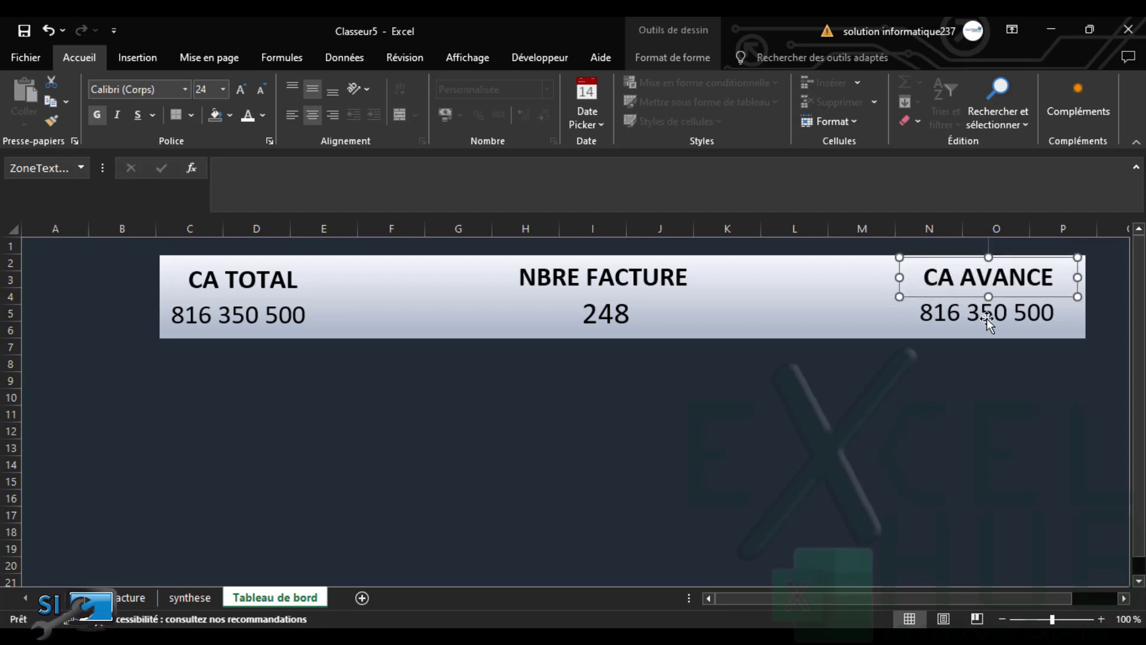
{"action": "left_click", "coordinate": [350, 170]}
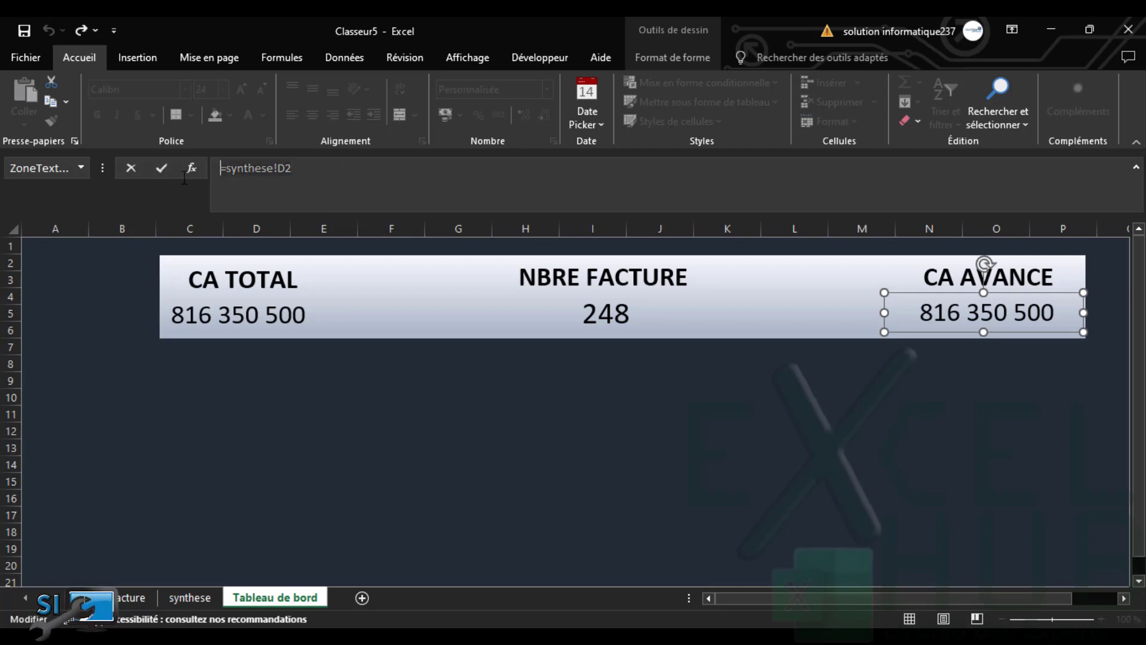
{"action": "key", "text": "BackSpace"}
{"action": "key", "text": "BackSpace"}
{"action": "key", "text": "BackSpace"}
{"action": "key", "text": "BackSpace"}
{"action": "key", "text": "BackSpace"}
{"action": "key", "text": "BackSpace"}
{"action": "key", "text": "BackSpace"}
{"action": "key", "text": "BackSpace"}
{"action": "key", "text": "BackSpace"}
{"action": "key", "text": "BackSpace"}
{"action": "key", "text": "BackSpace"}
{"action": "left_click", "coordinate": [188, 598]}
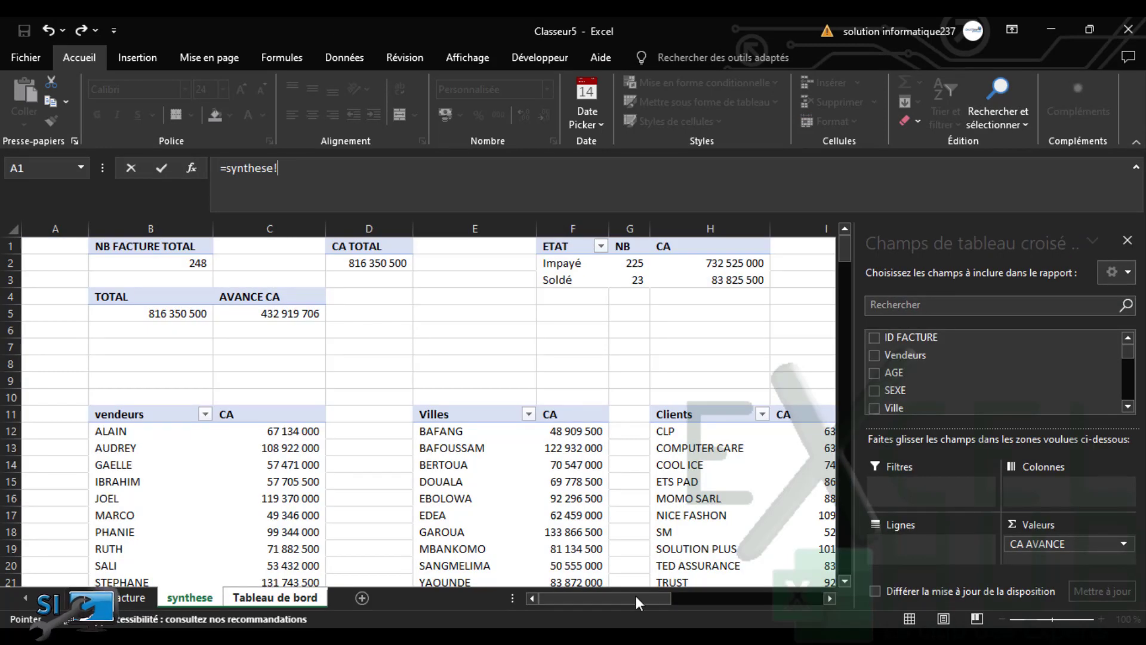
{"action": "left_click_drag", "start_coordinate": [635, 597], "coordinate": [442, 537]}
{"action": "key", "text": "Return"}
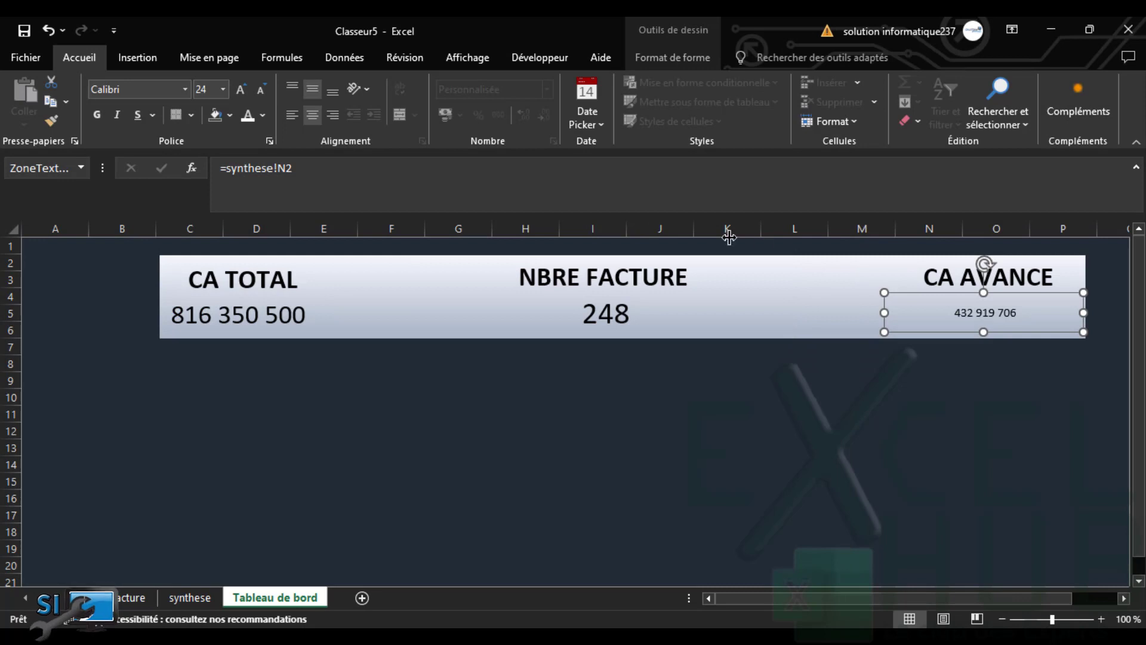
Enlarge the 432 919 706 figure to 20 pt
{"action": "left_click", "coordinate": [240, 91]}
{"action": "left_click", "coordinate": [238, 92]}
{"action": "left_click", "coordinate": [238, 92]}
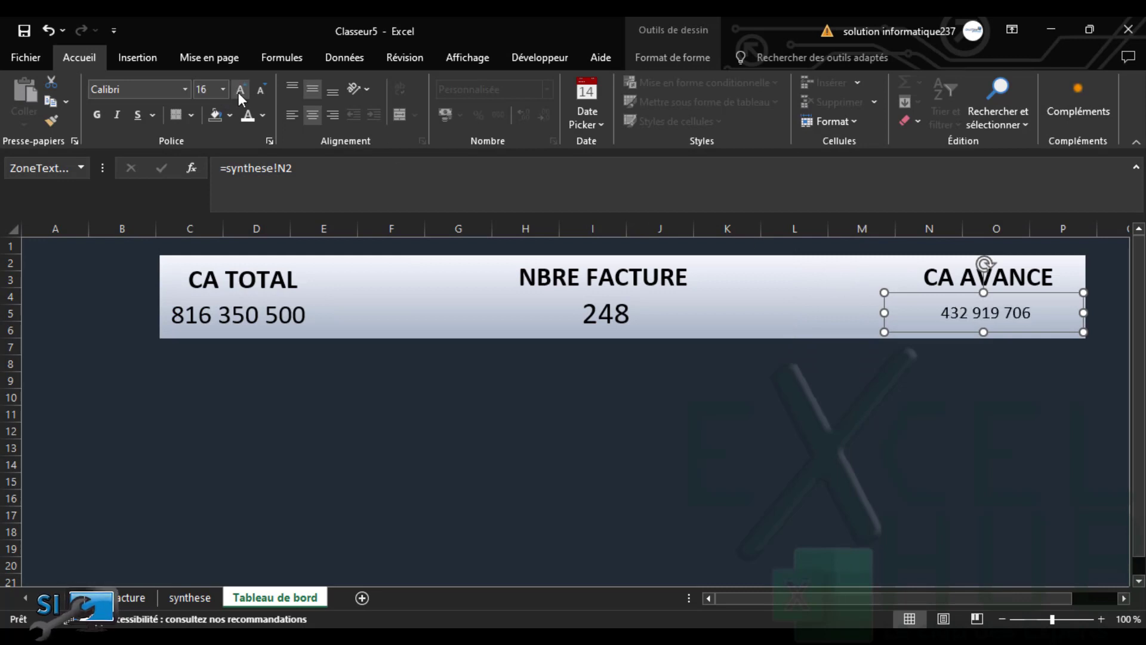
{"action": "left_click", "coordinate": [238, 92]}
{"action": "left_click", "coordinate": [238, 92]}
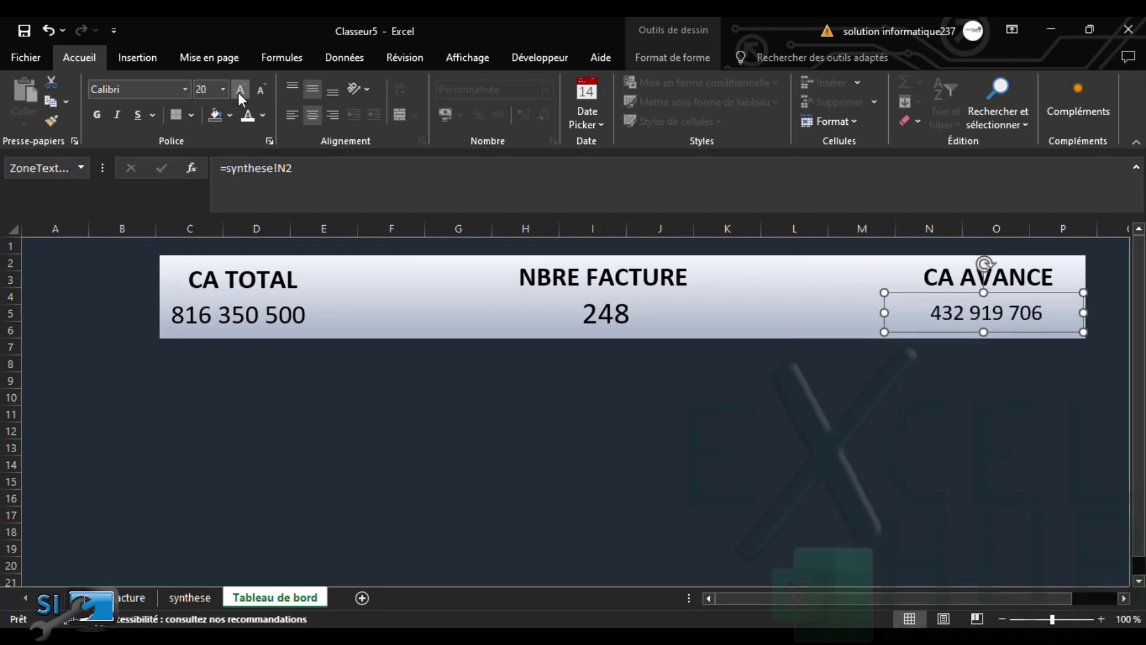
{"action": "left_click", "coordinate": [238, 92]}
{"action": "left_click", "coordinate": [618, 428]}
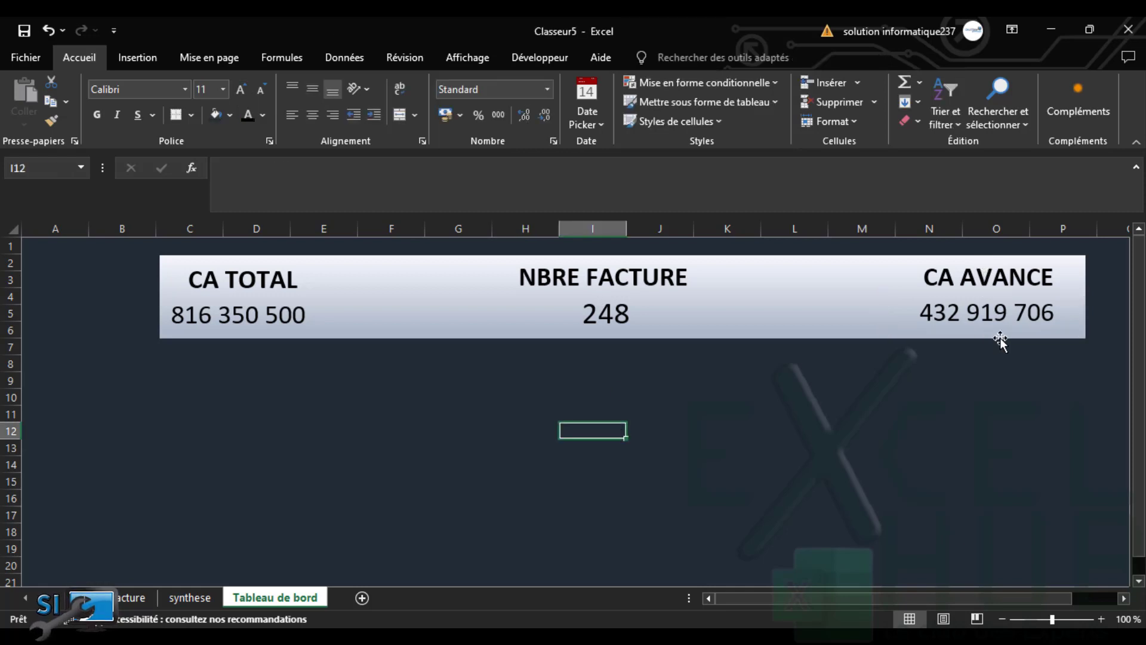
Duplicate the gradient KPI banner rectangle and place the copy below the original
{"action": "left_click_drag", "start_coordinate": [1142, 317], "coordinate": [1141, 327]}
{"action": "left_click", "coordinate": [711, 300]}
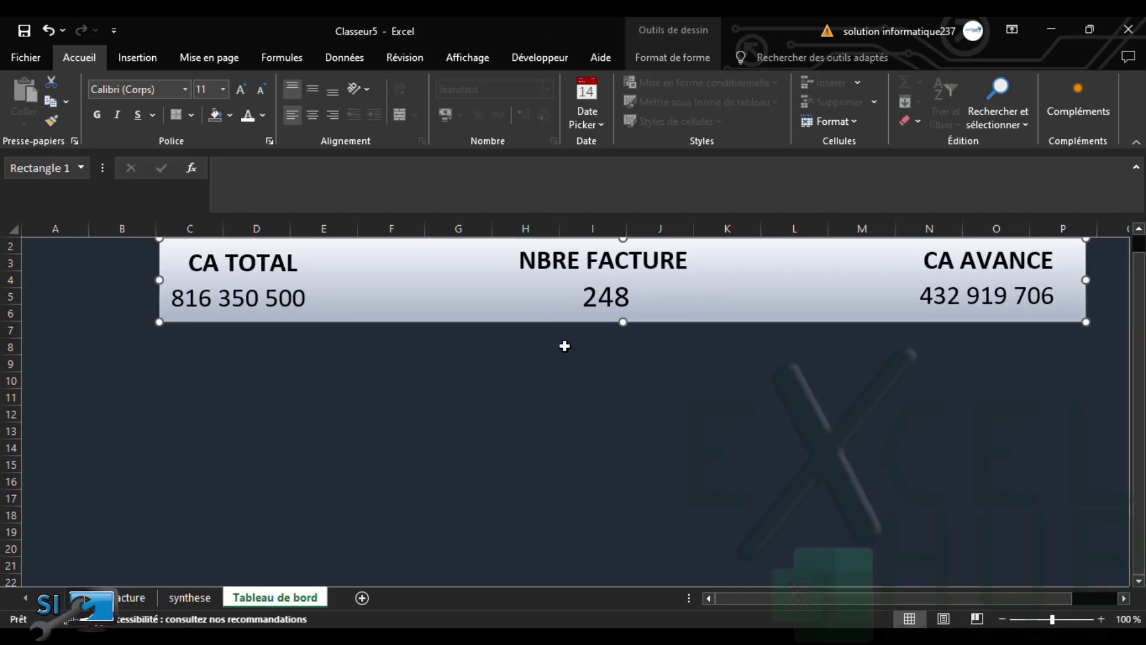
{"action": "left_click", "coordinate": [648, 389]}
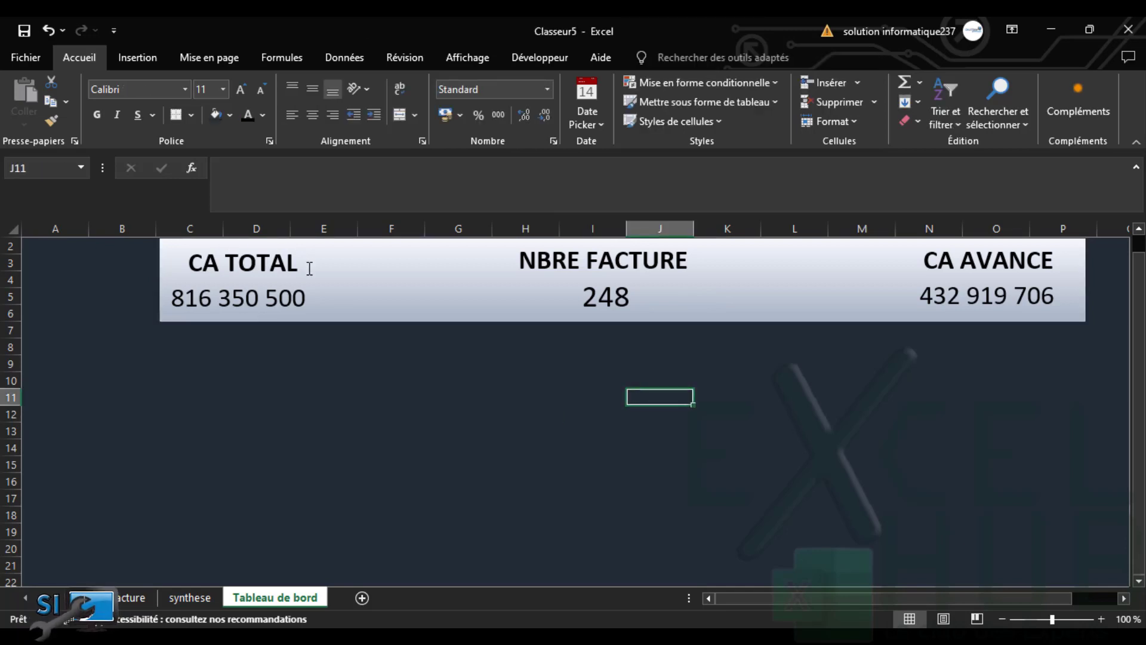
{"action": "left_click", "coordinate": [394, 308]}
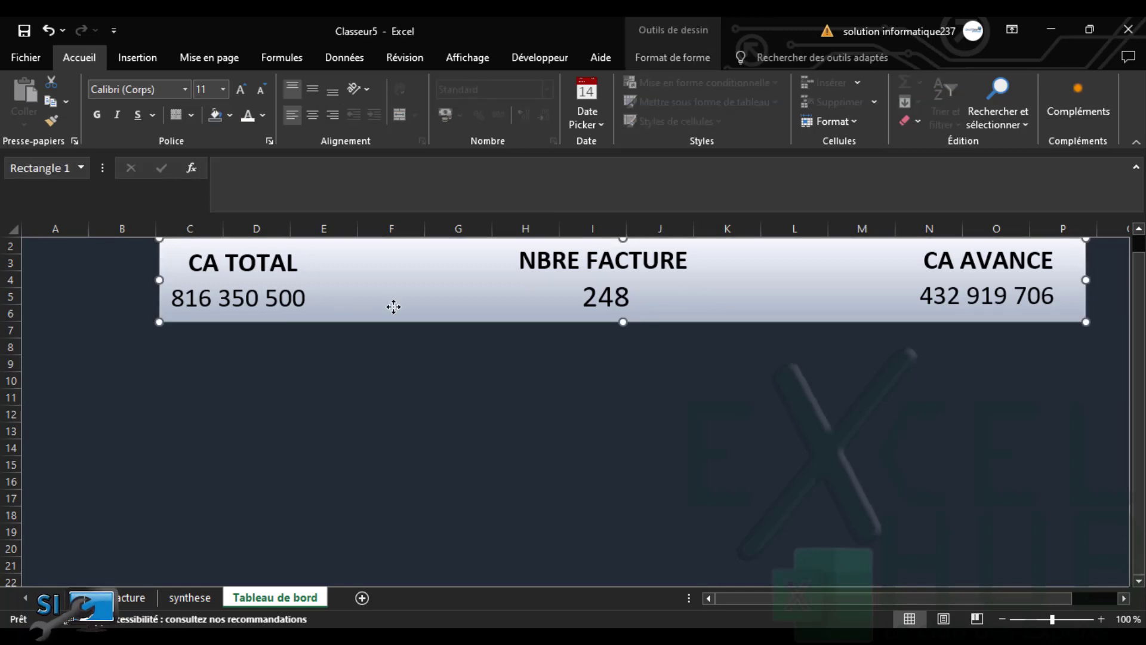
{"action": "key", "text": "ctrl+c"}
{"action": "key", "text": "ctrl+v"}
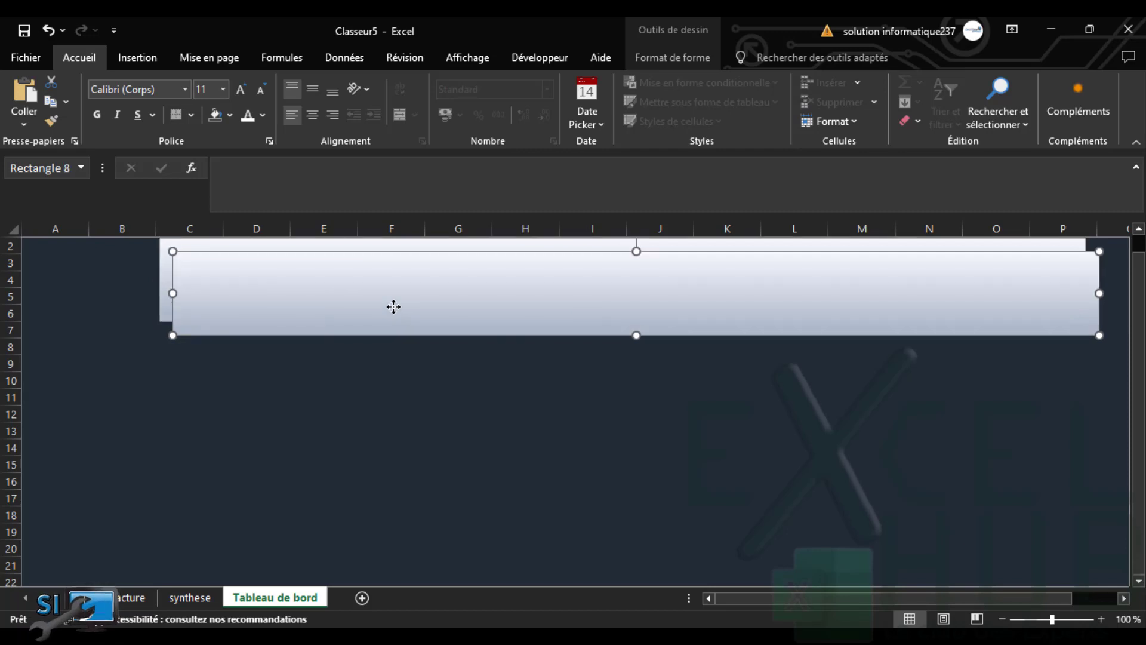
{"action": "left_click_drag", "start_coordinate": [427, 321], "coordinate": [428, 404]}
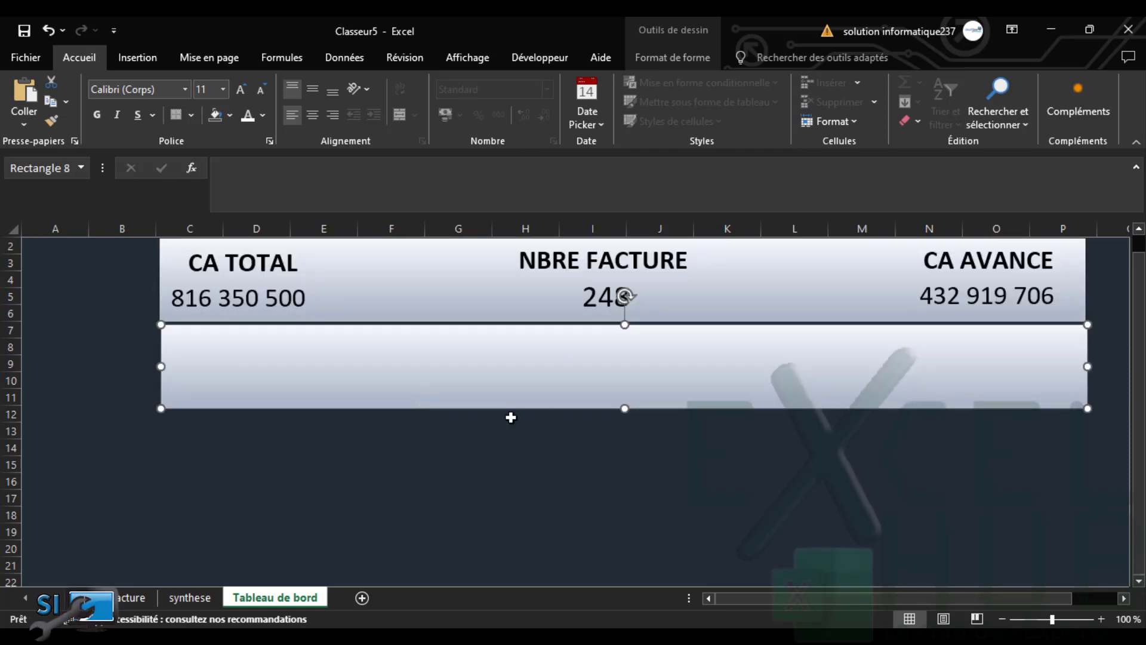
Make the copy taller so it ends near row 14, then go to the synthese sheet
{"action": "left_click_drag", "start_coordinate": [625, 410], "coordinate": [624, 460]}
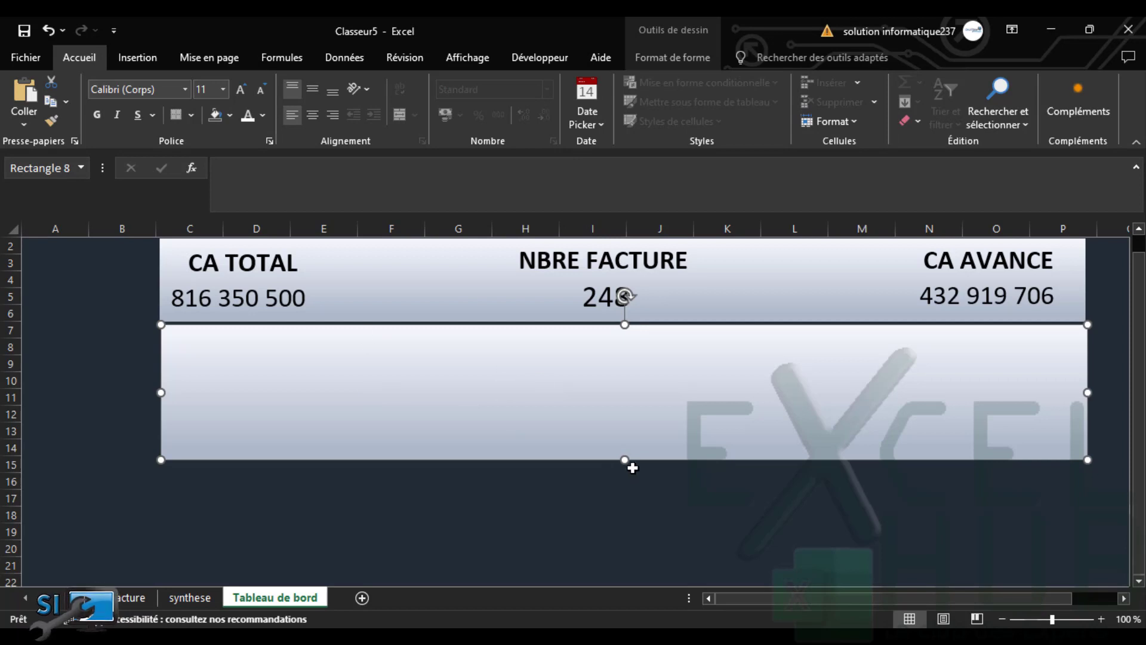
{"action": "left_click_drag", "start_coordinate": [625, 461], "coordinate": [624, 453]}
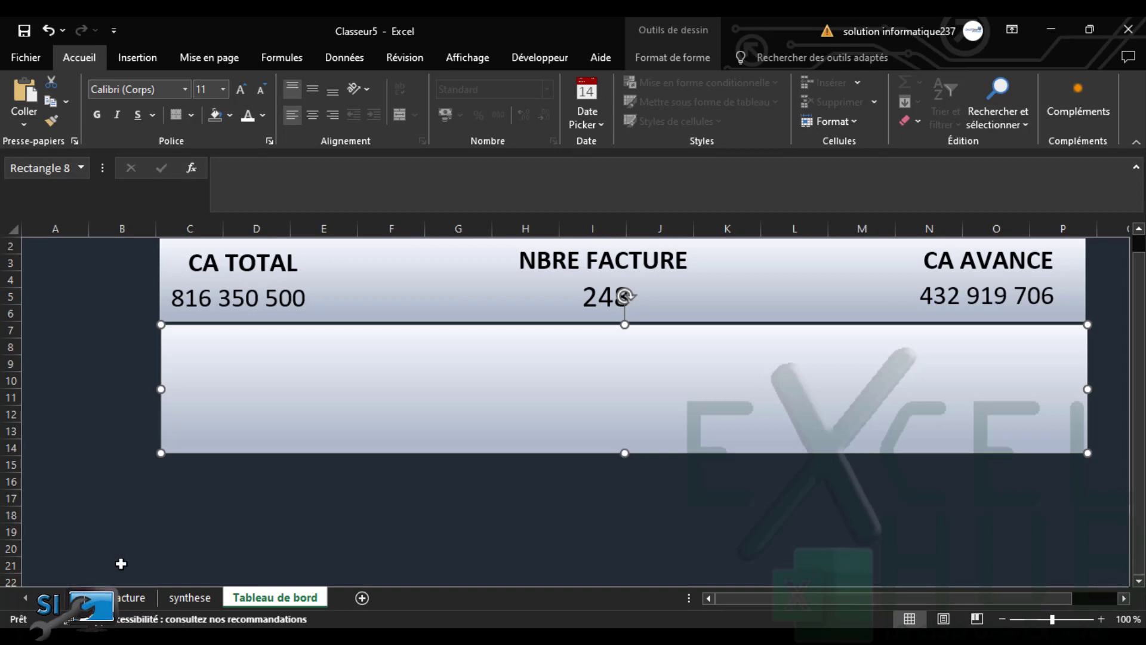
{"action": "left_click", "coordinate": [184, 596]}
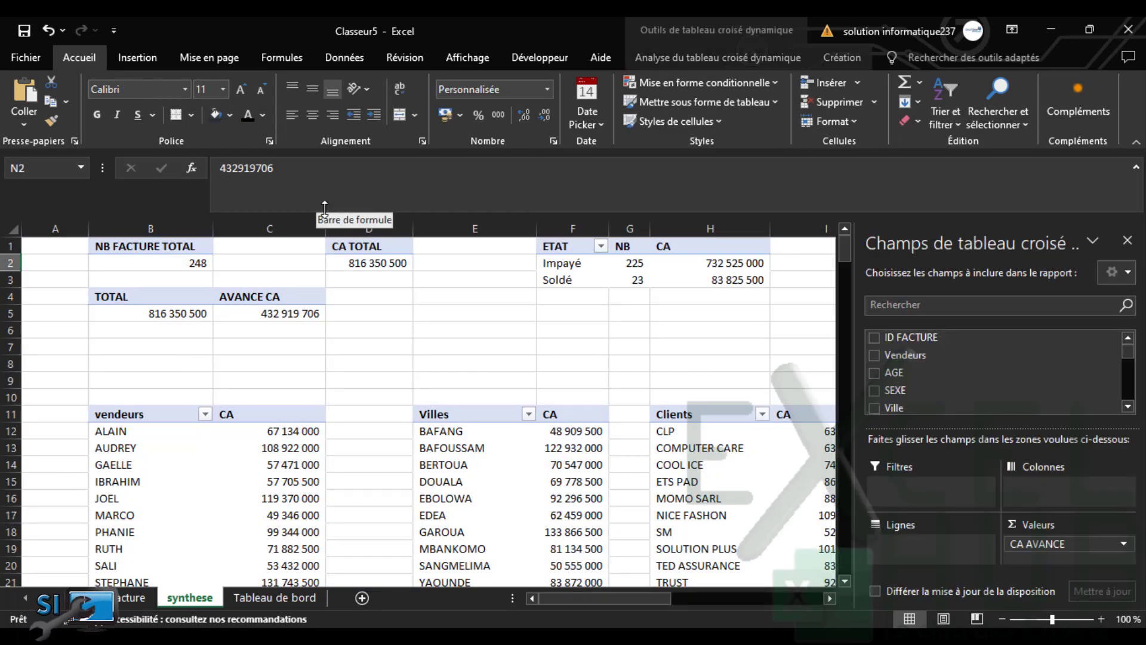
Close the pivot field list and select the Impayé count in the ETAT pivot
{"action": "left_click", "coordinate": [1127, 241]}
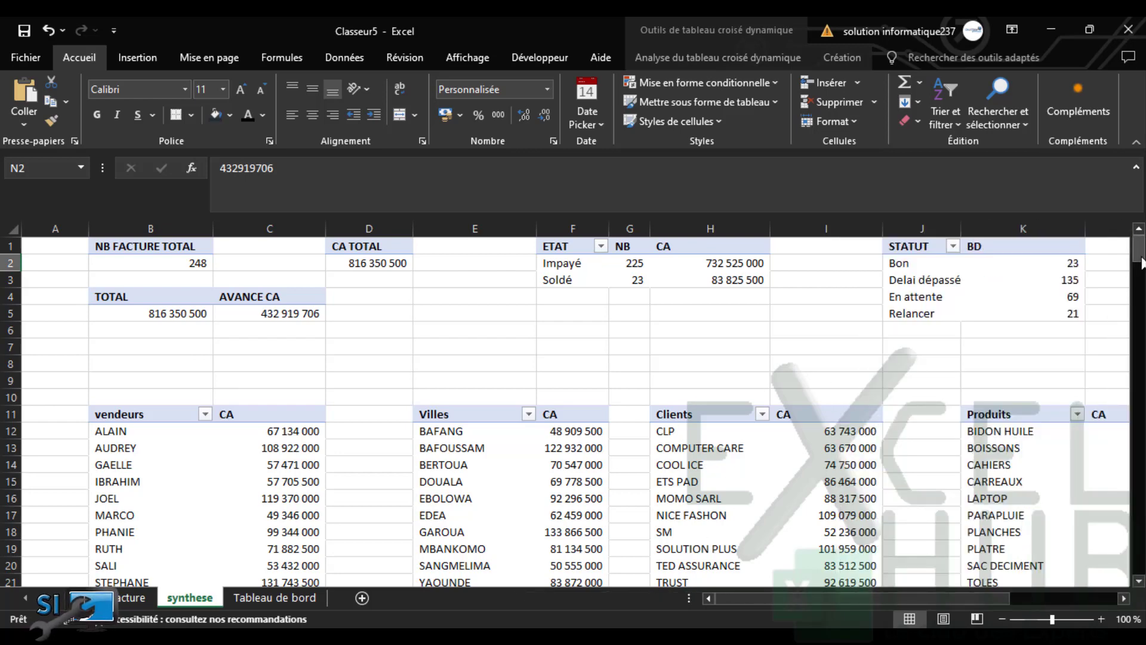
{"action": "mouse_move", "coordinate": [1141, 262]}
{"action": "left_mouse_down"}
{"action": "mouse_move", "coordinate": [1140, 272]}
{"action": "mouse_move", "coordinate": [1140, 262]}
{"action": "left_mouse_up"}
{"action": "mouse_move", "coordinate": [154, 316]}
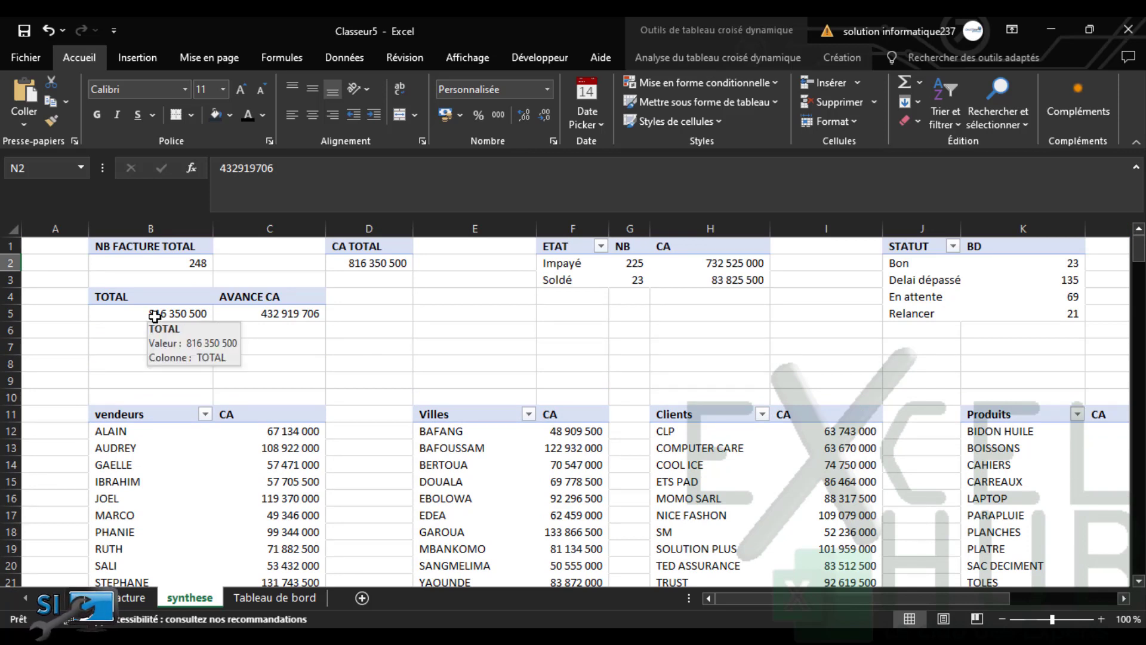
{"action": "left_click_drag", "start_coordinate": [154, 316], "coordinate": [248, 318]}
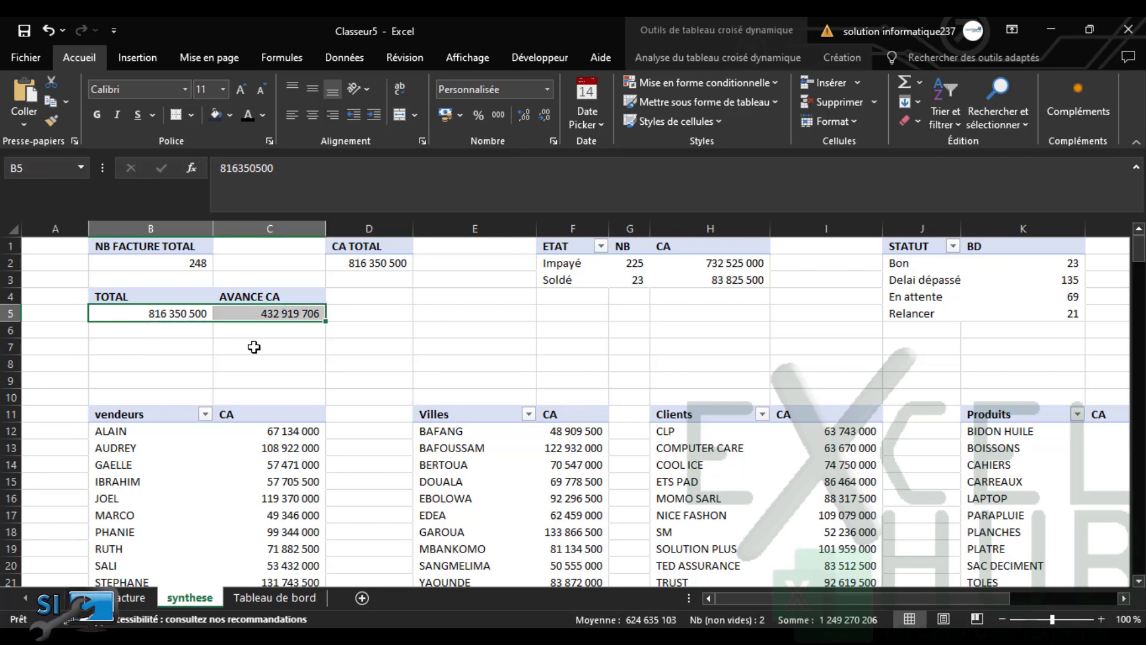
{"action": "left_click", "coordinate": [626, 269]}
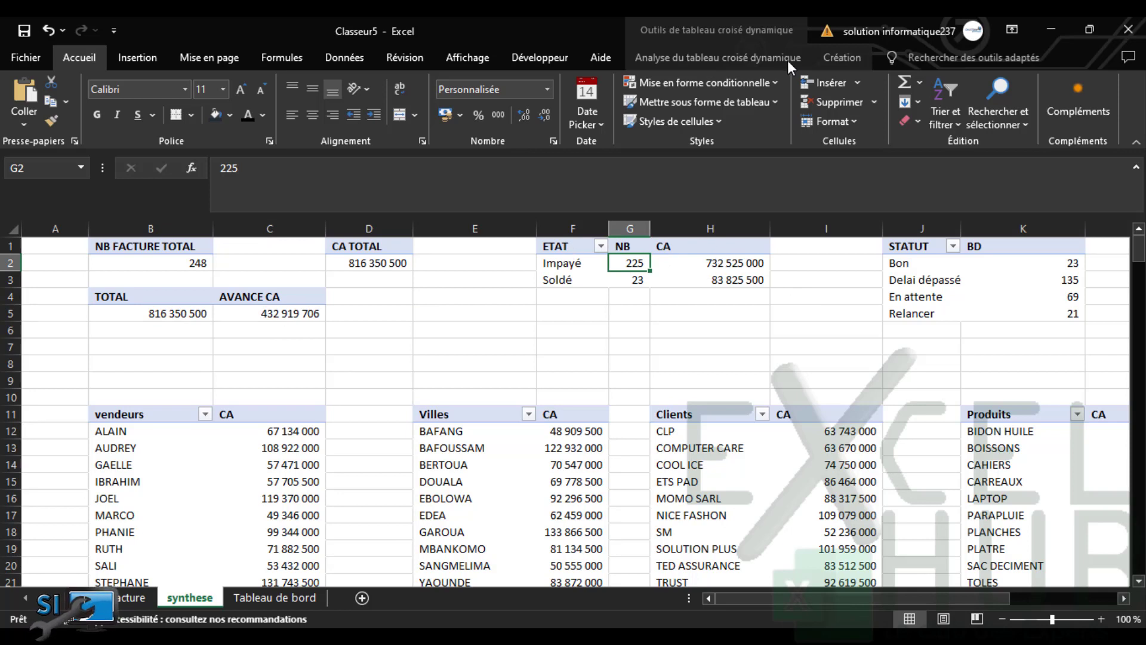
Reopen the pivot field list and uncheck Prix total to drop the CA amounts
{"action": "left_click", "coordinate": [757, 56]}
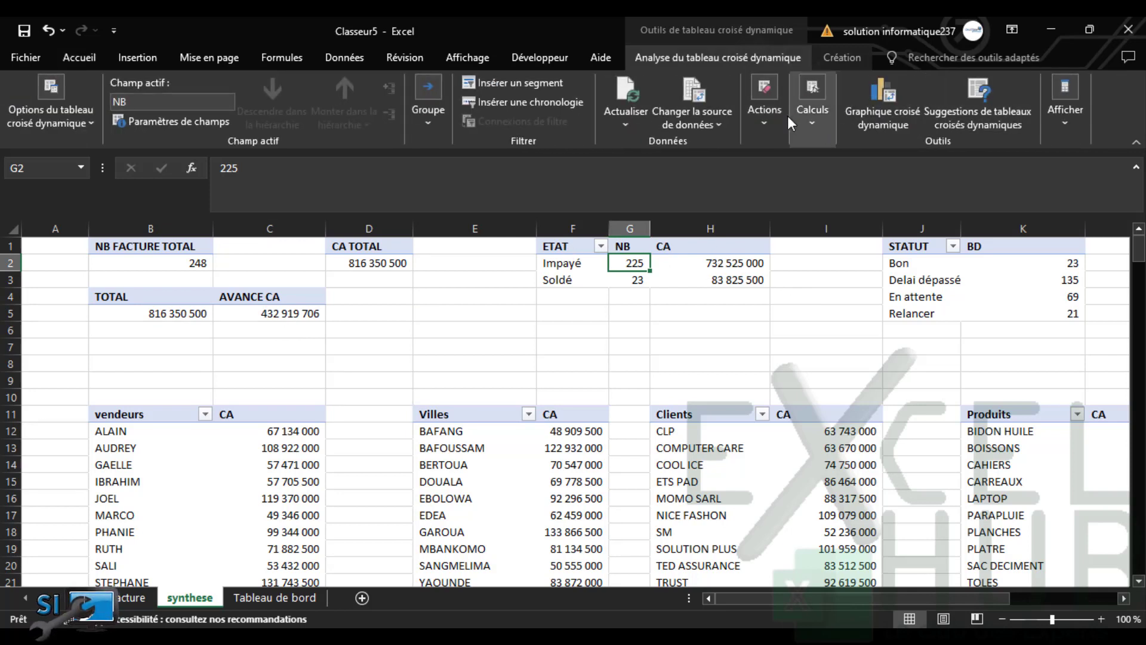
{"action": "left_click", "coordinate": [1065, 119]}
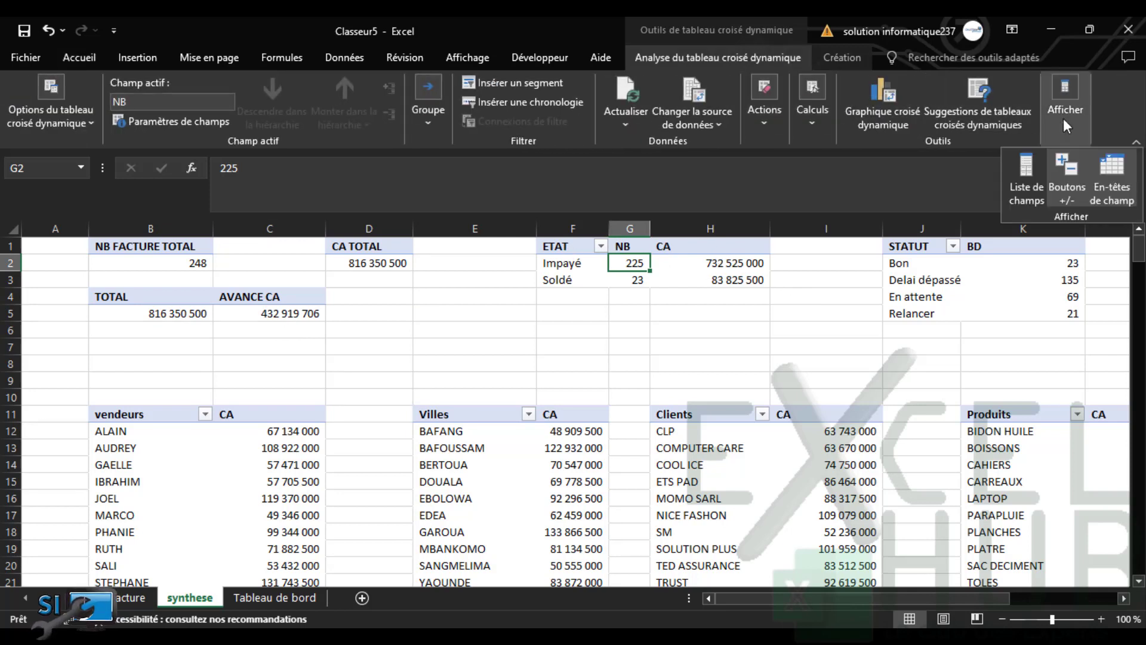
{"action": "left_click", "coordinate": [1022, 173]}
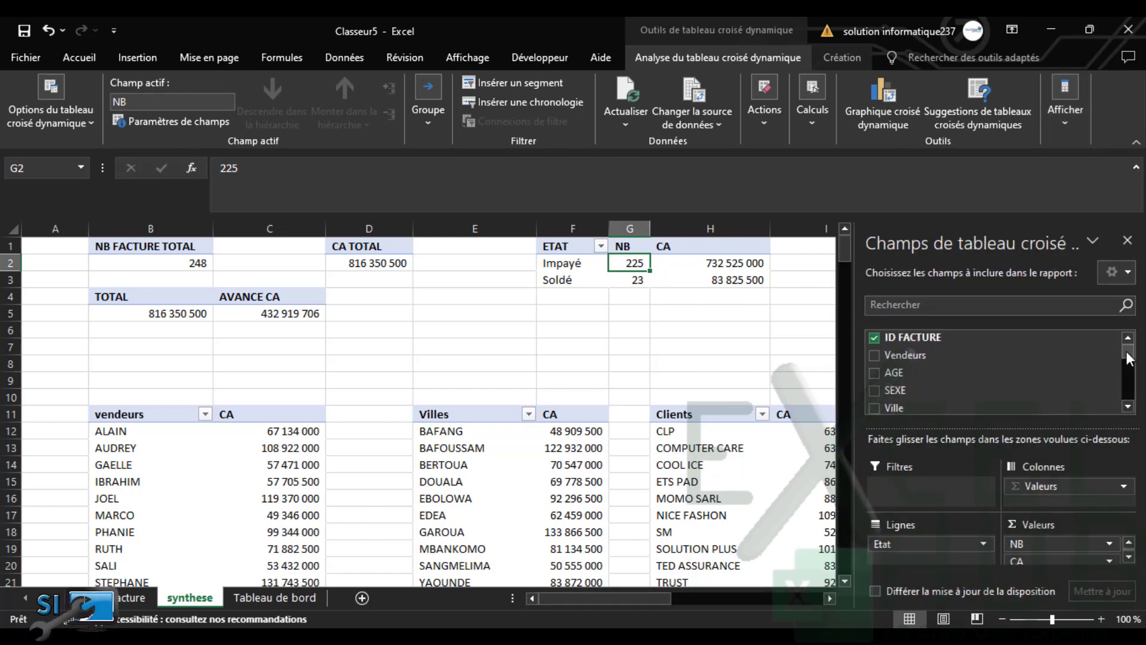
{"action": "left_click_drag", "start_coordinate": [1129, 358], "coordinate": [1129, 393]}
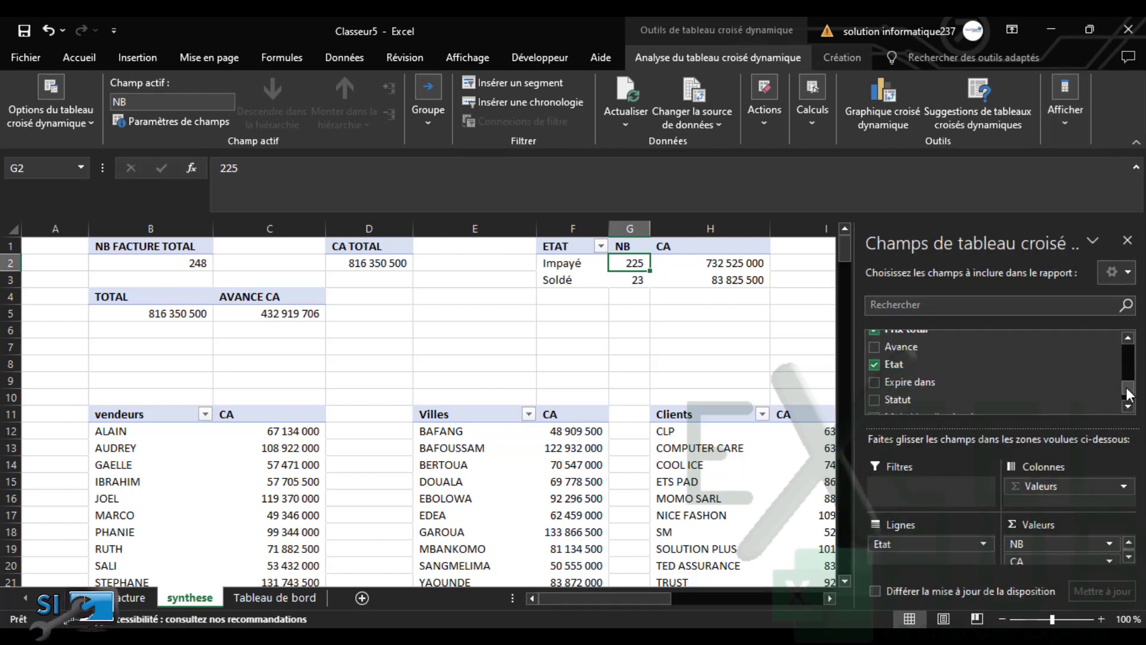
{"action": "left_click", "coordinate": [1128, 337]}
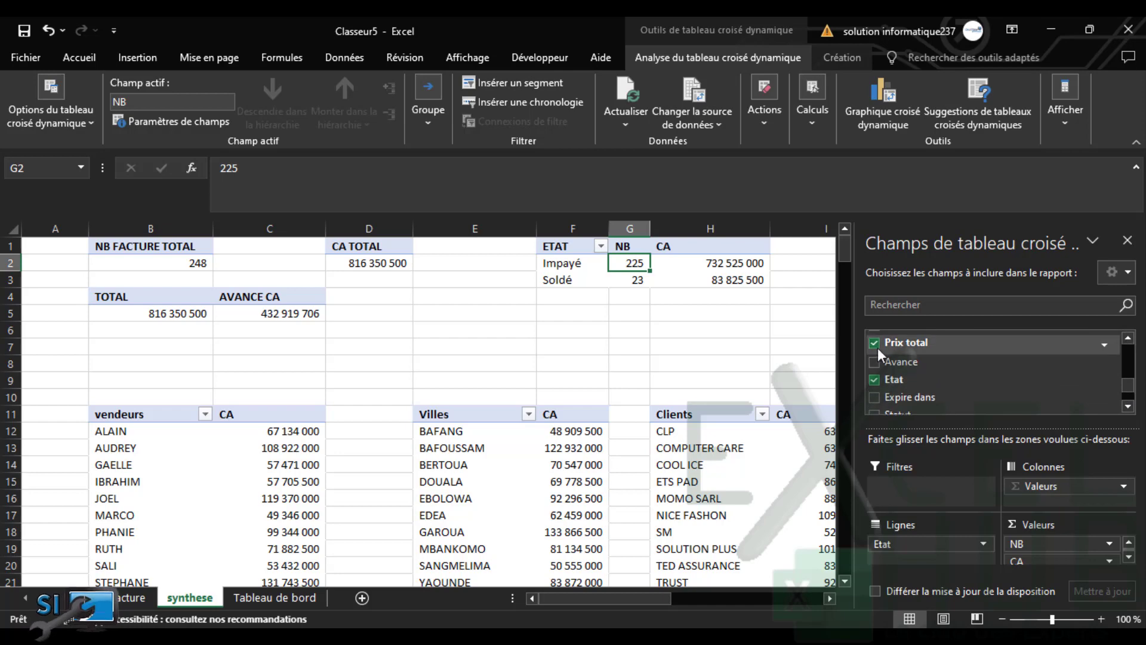
{"action": "left_click", "coordinate": [875, 343]}
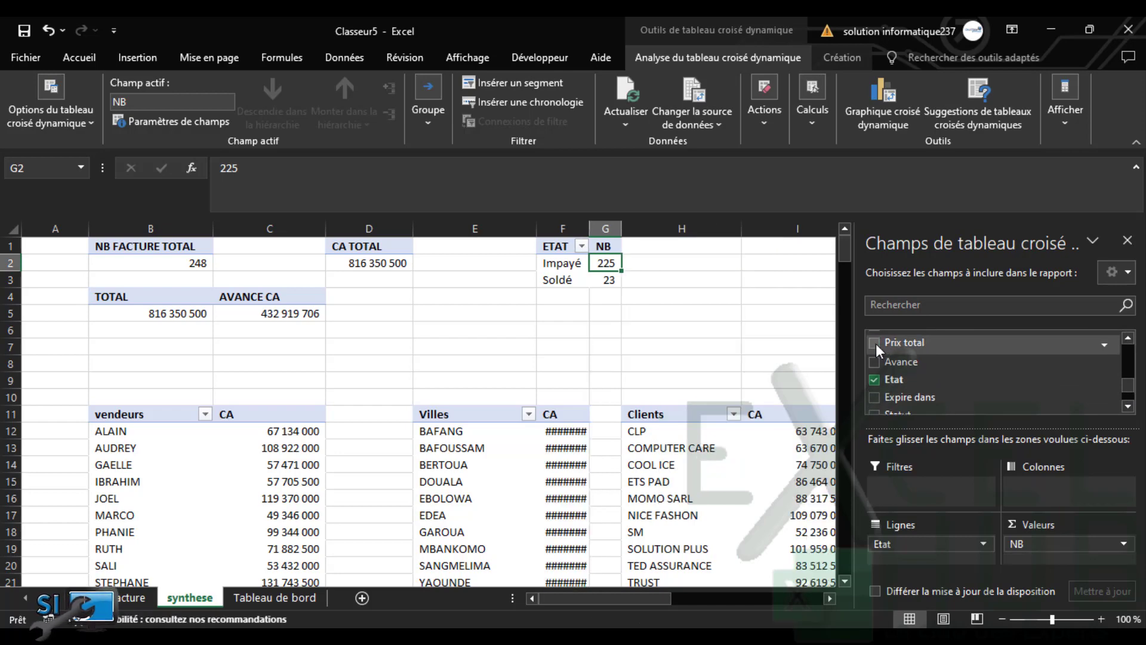
Select the TOTAL and AVANCE CA values B5:C5, then header cell B4
{"action": "left_click", "coordinate": [672, 295]}
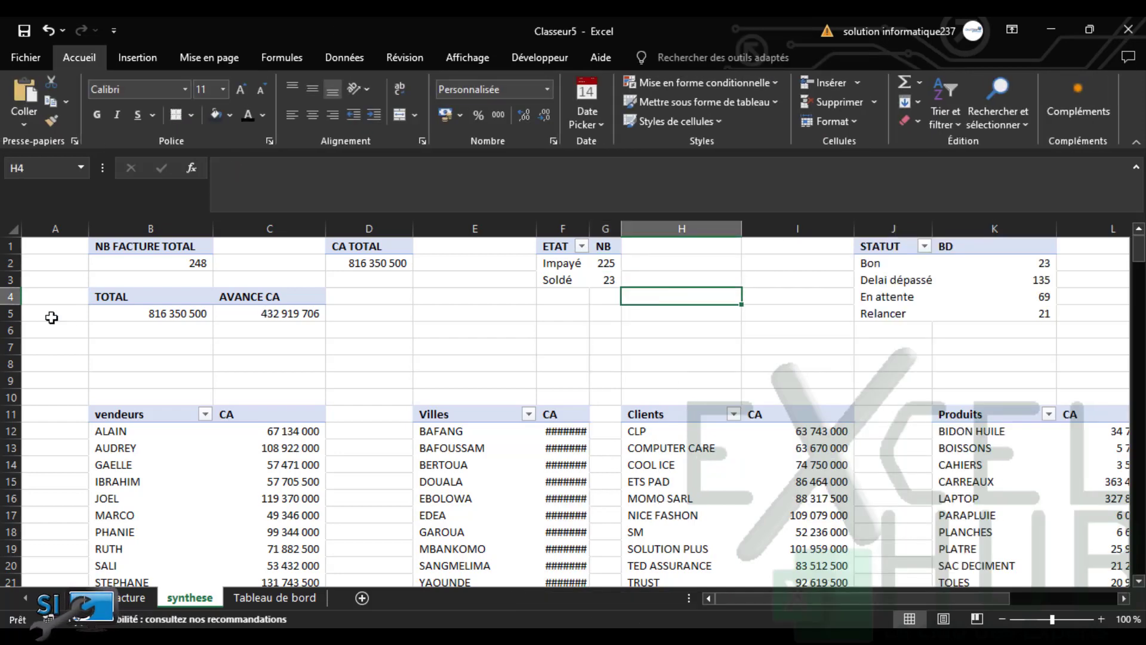
{"action": "left_click_drag", "start_coordinate": [126, 313], "coordinate": [252, 314]}
{"action": "left_click", "coordinate": [209, 296]}
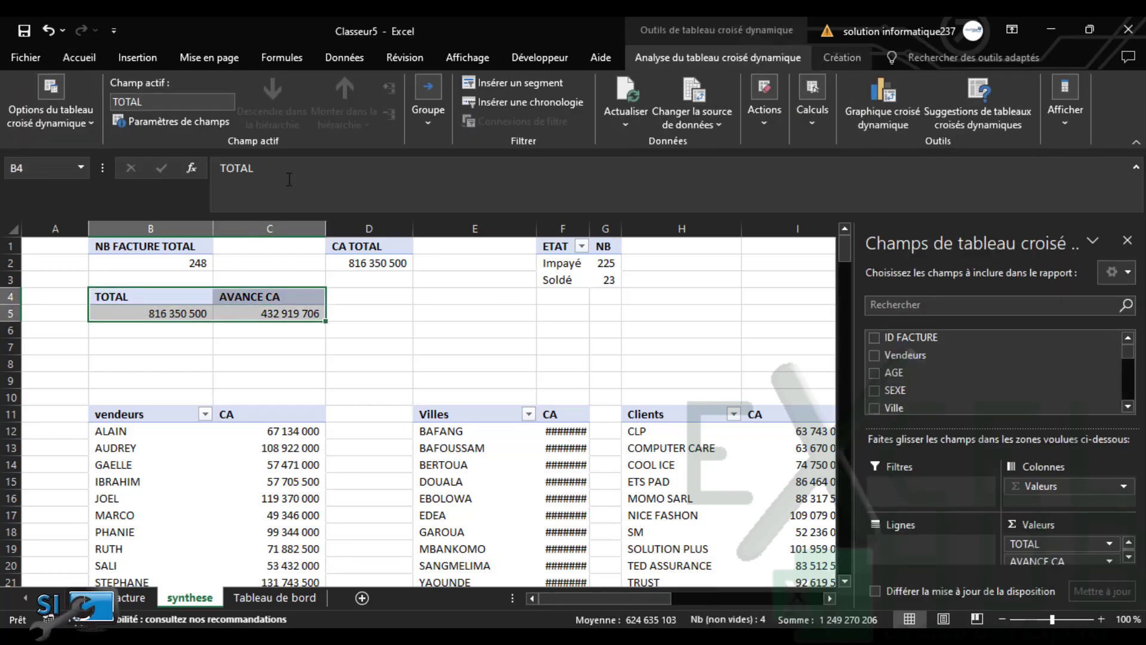
Preview a doughnut chart in the Insérer un graphique dialog, then cancel it
{"action": "left_click", "coordinate": [857, 108]}
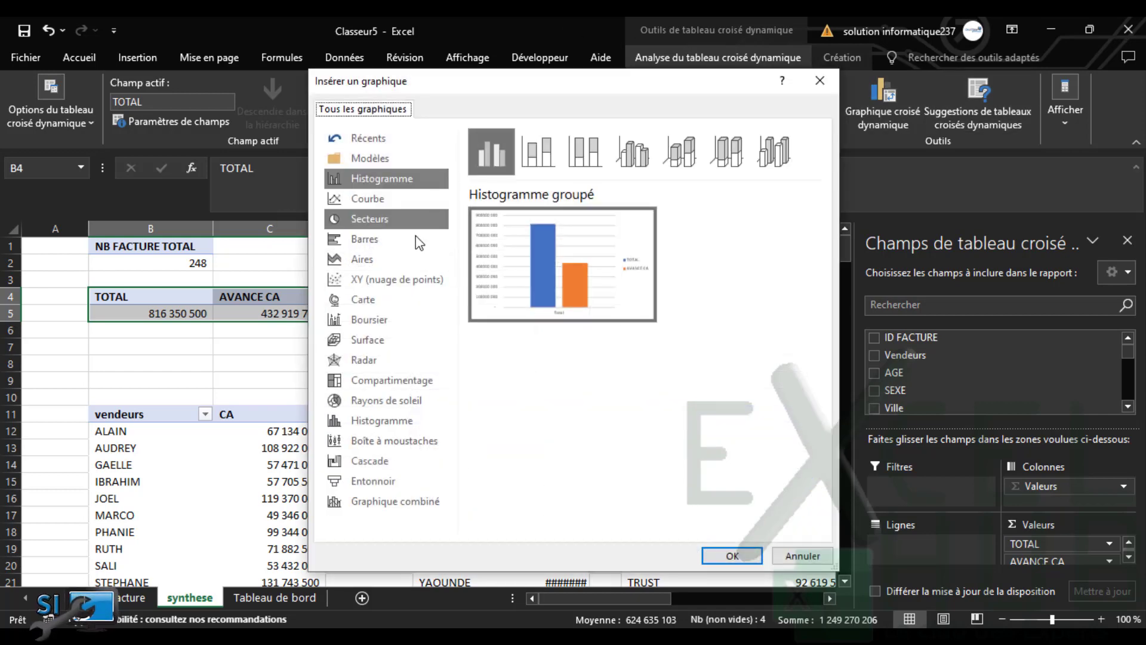
{"action": "left_click", "coordinate": [366, 217]}
{"action": "left_click", "coordinate": [655, 149]}
{"action": "left_click", "coordinate": [678, 150]}
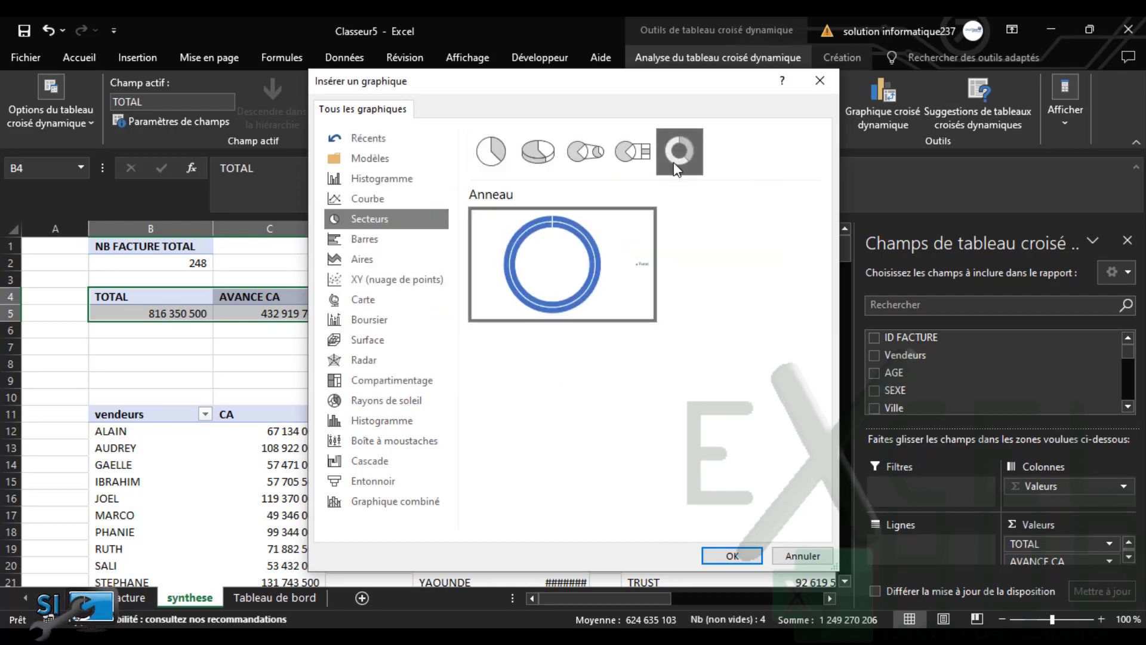
{"action": "left_click", "coordinate": [803, 555]}
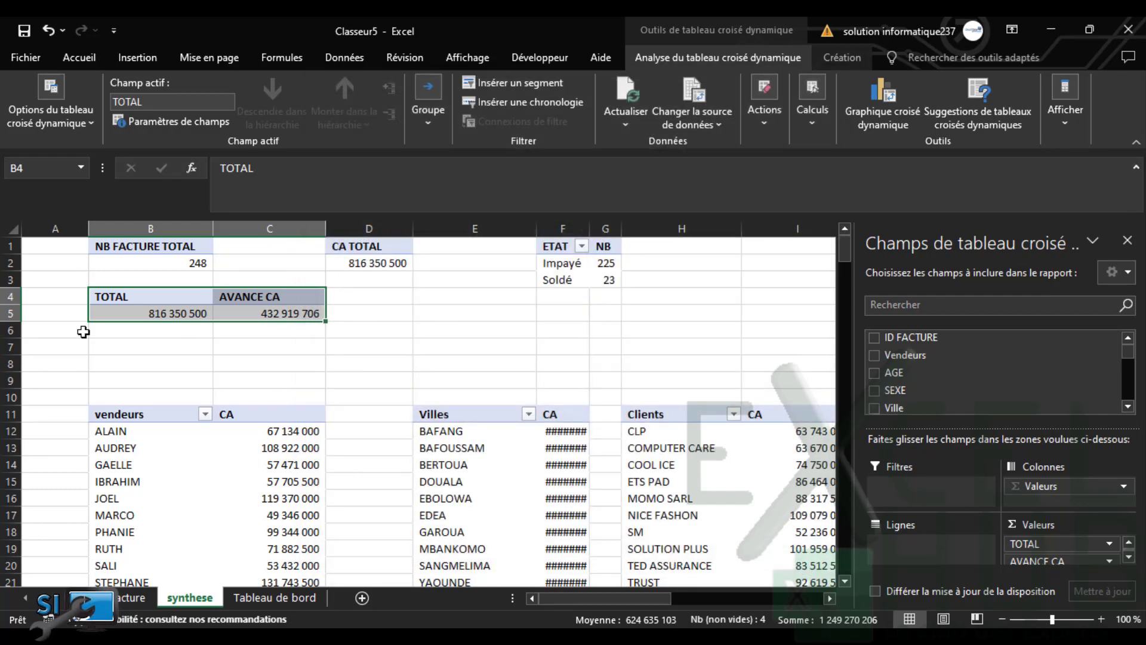
Fill B7:C8 with the array formula {=B4:C5} using Ctrl+Shift+Enter
{"action": "left_click", "coordinate": [151, 351]}
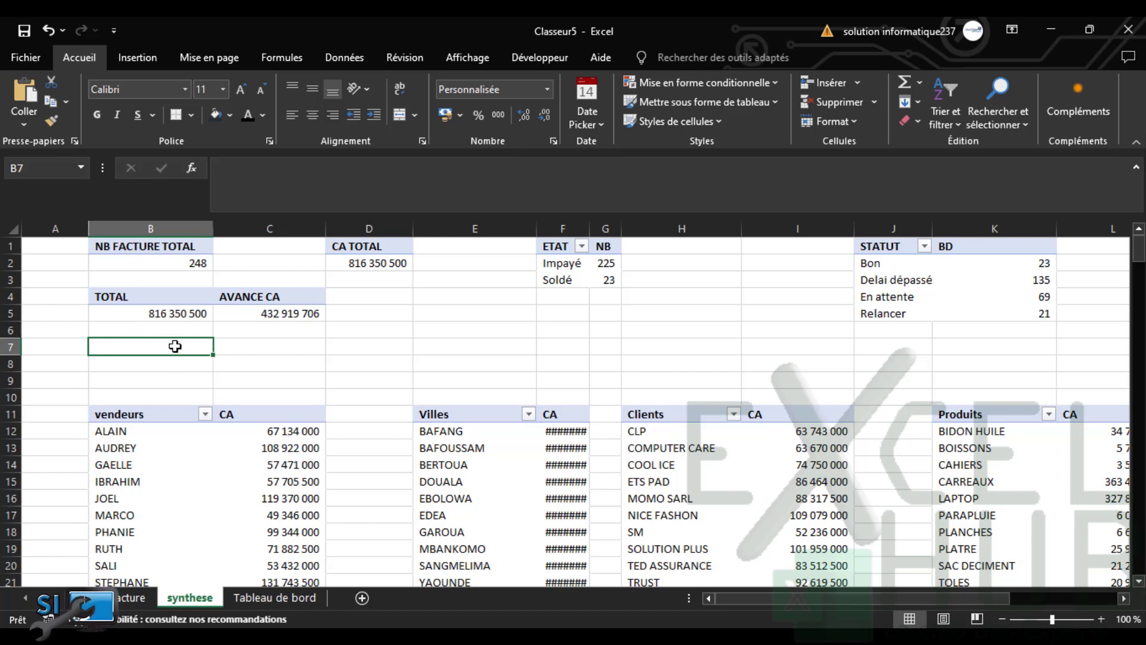
{"action": "left_click_drag", "start_coordinate": [175, 346], "coordinate": [263, 364]}
{"action": "type", "text": "="}
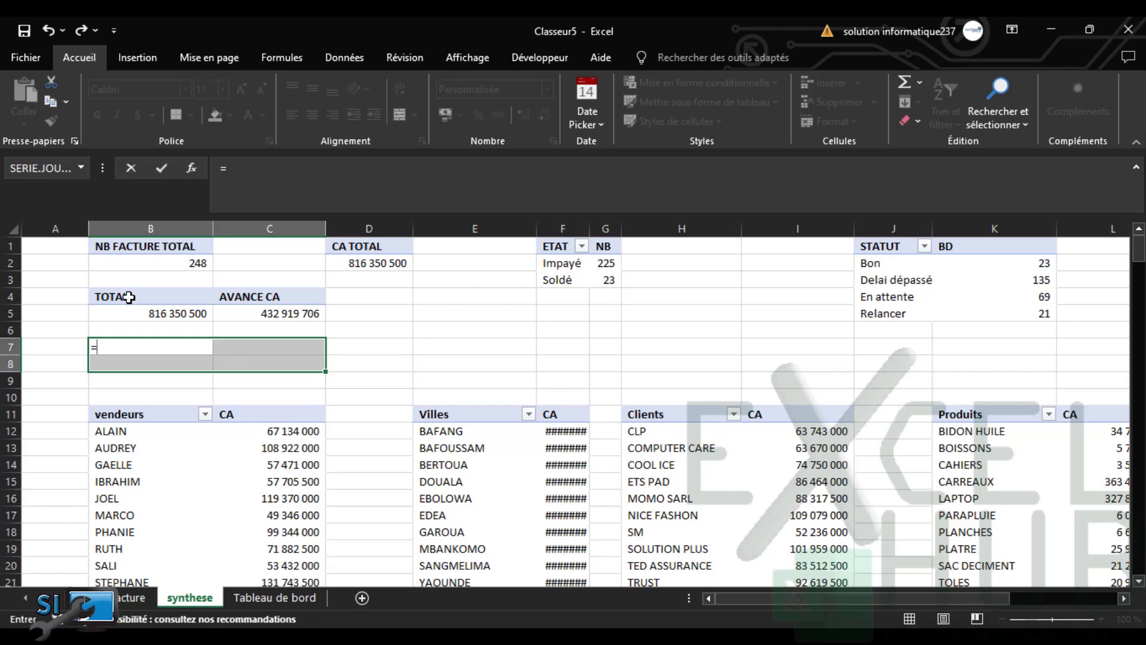
{"action": "left_click_drag", "start_coordinate": [129, 297], "coordinate": [267, 313]}
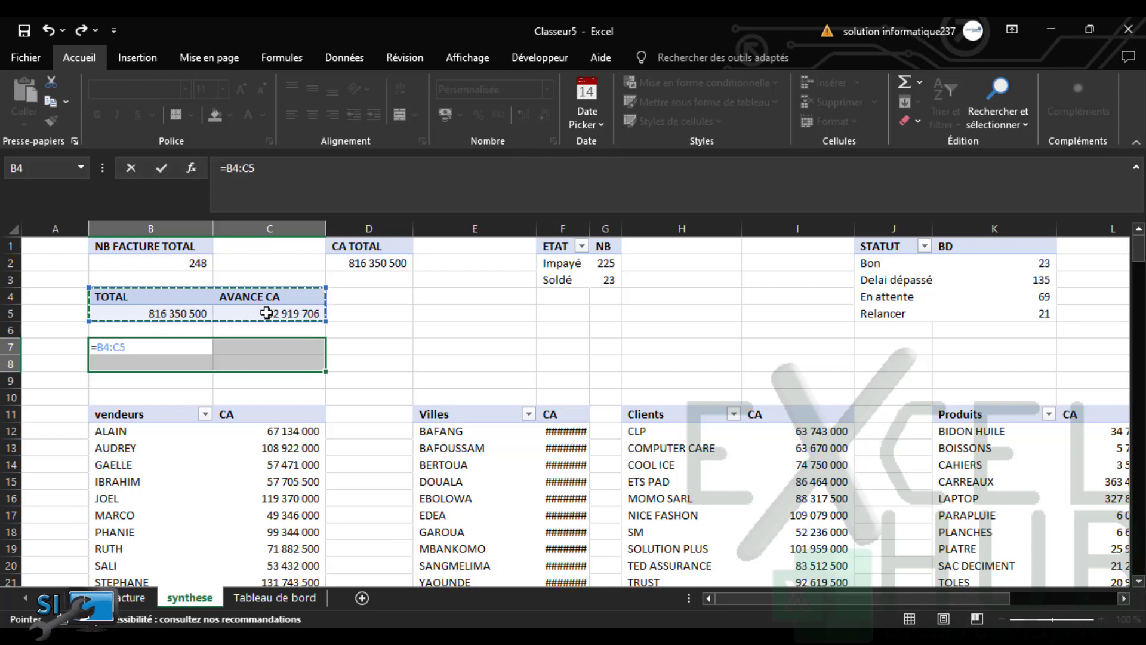
{"action": "key", "text": "ctrl+shift+Return"}
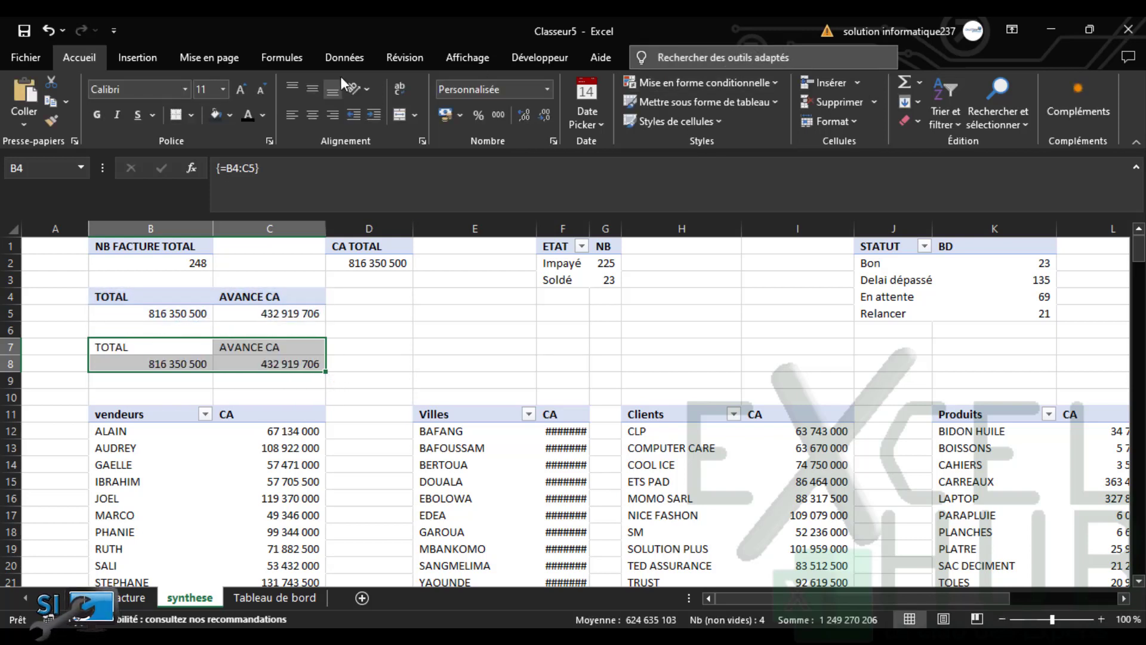
Insert an Anneau doughnut chart from B7:C8 via Tous les graphiques > Secteurs, then delete it
{"action": "left_click", "coordinate": [126, 55]}
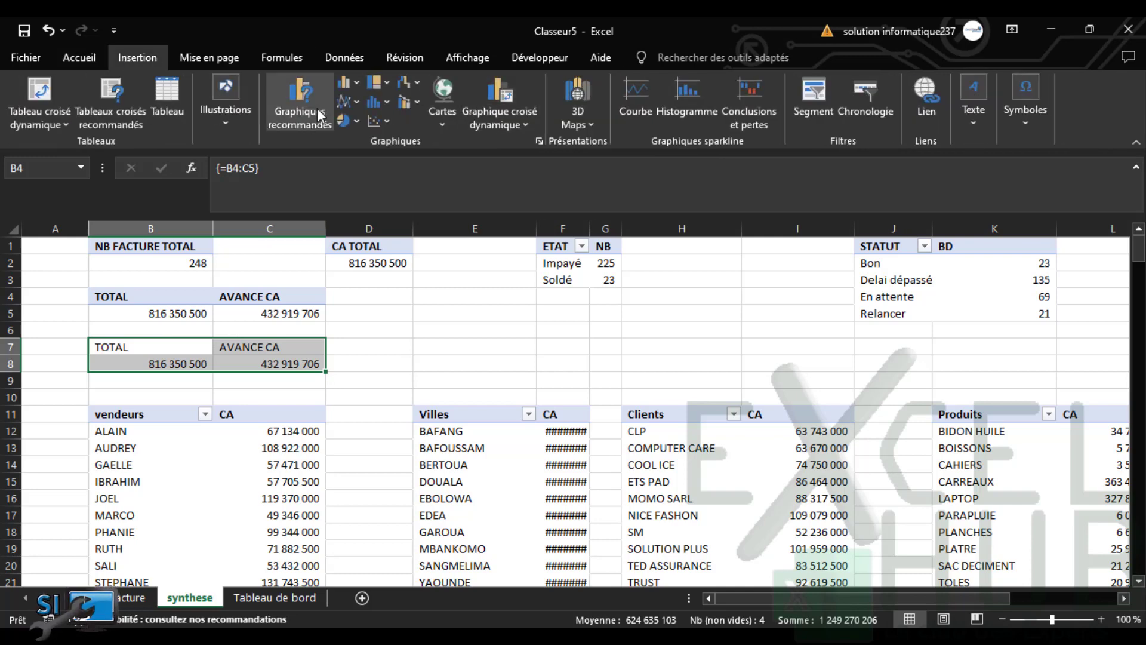
{"action": "left_click", "coordinate": [299, 95]}
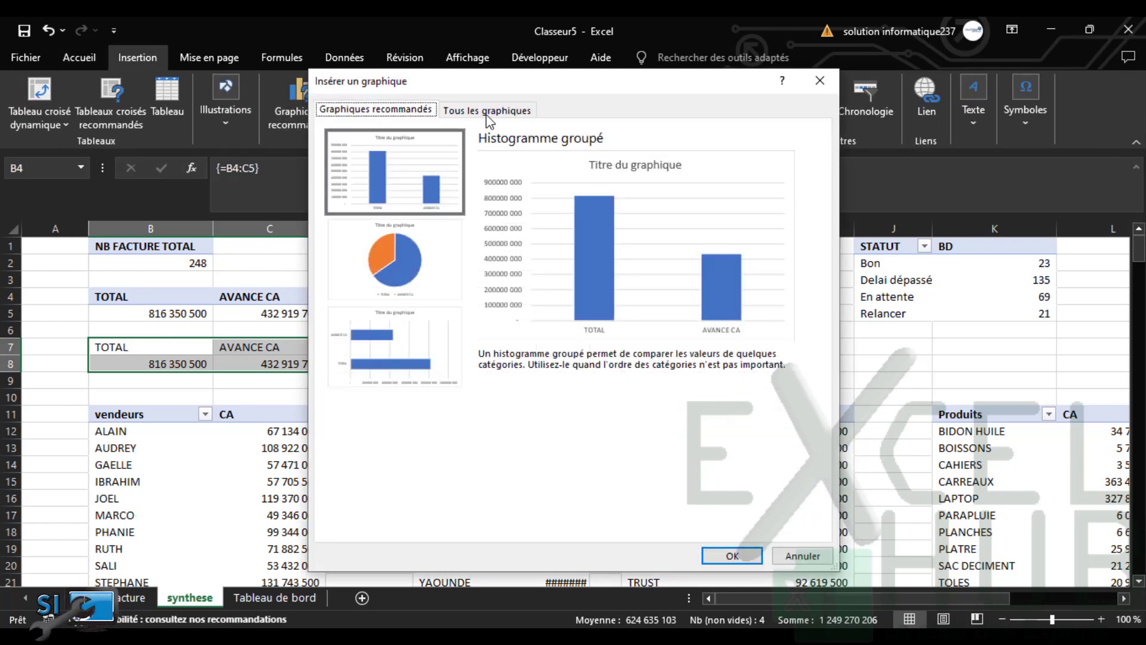
{"action": "left_click", "coordinate": [486, 110]}
{"action": "left_click", "coordinate": [369, 218]}
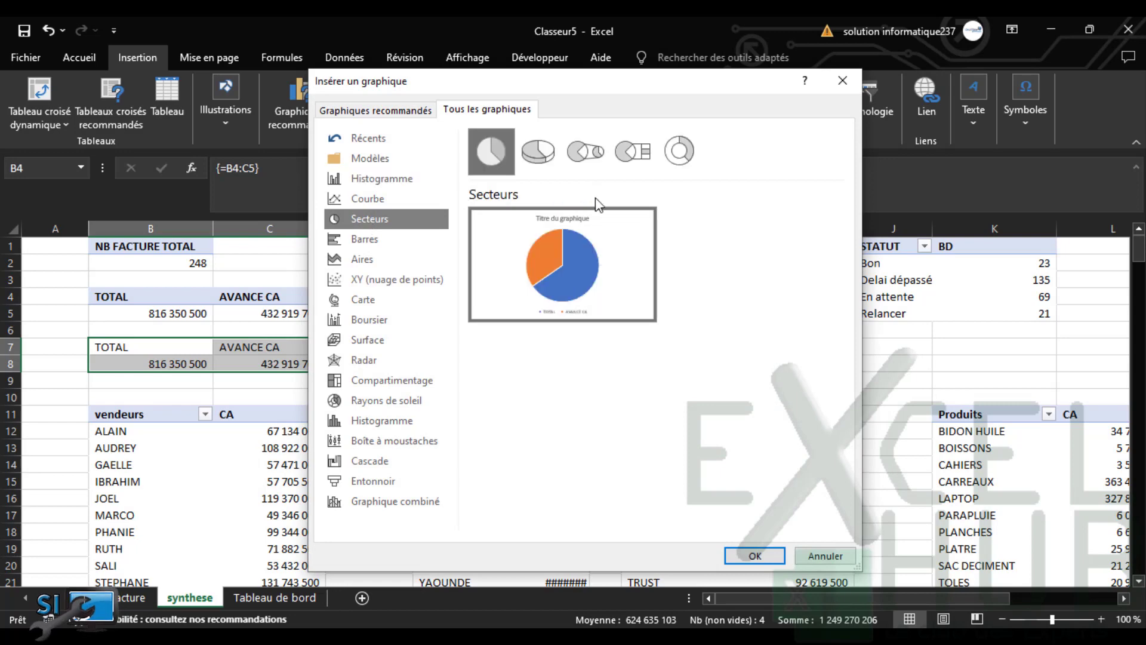
{"action": "left_click", "coordinate": [679, 151]}
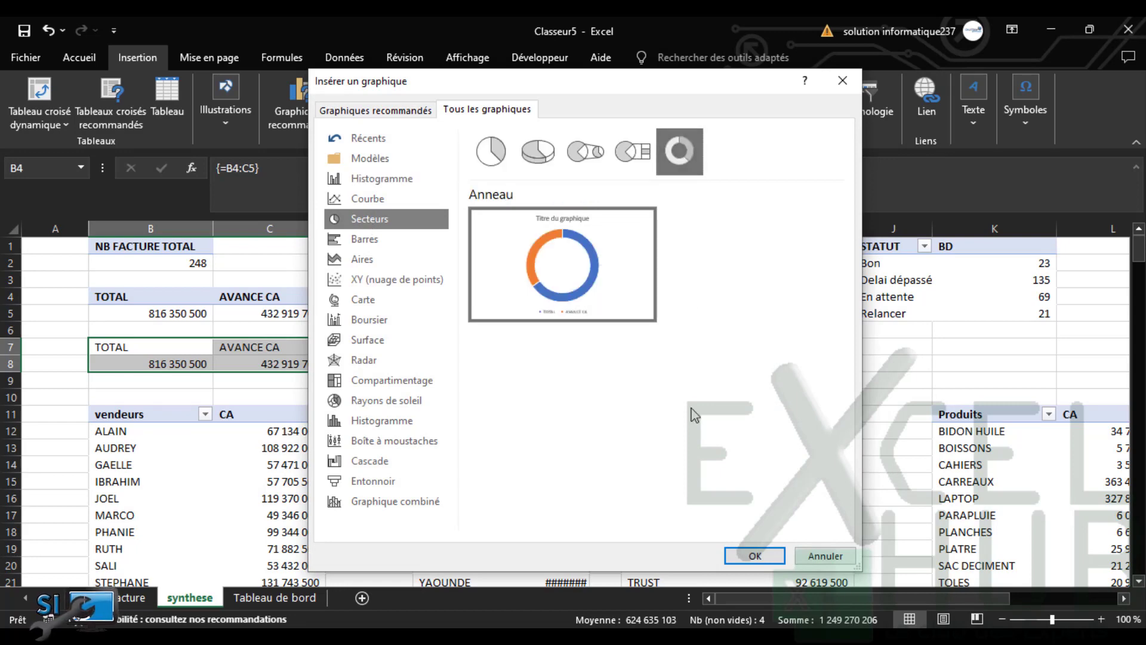
{"action": "left_click", "coordinate": [751, 552]}
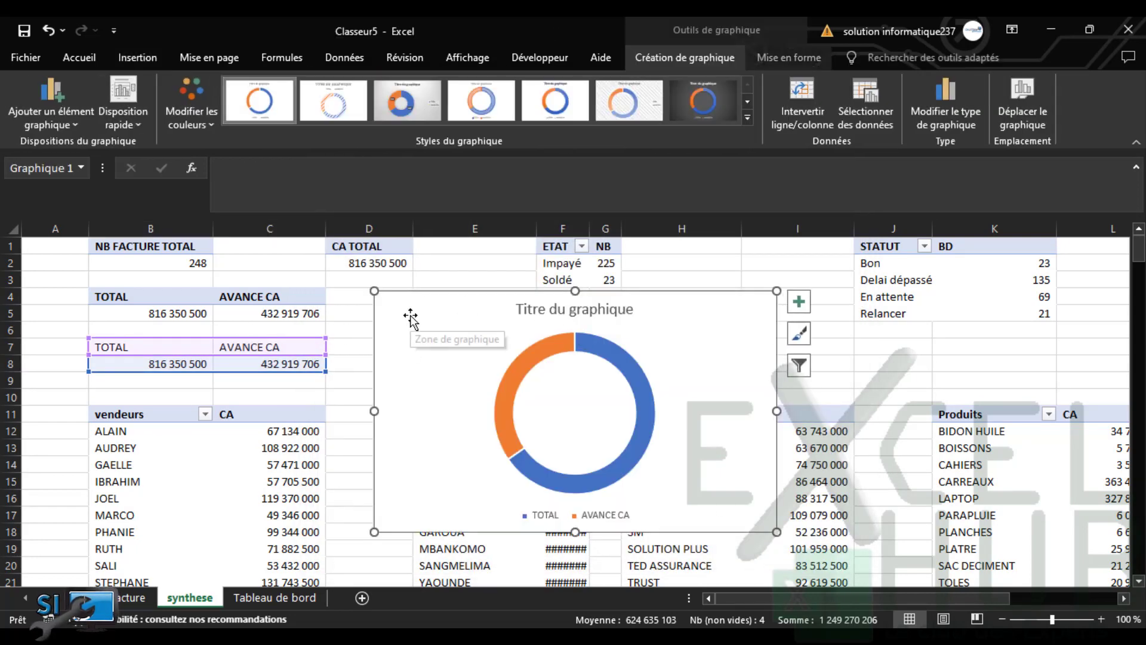
{"action": "key", "text": "Delete"}
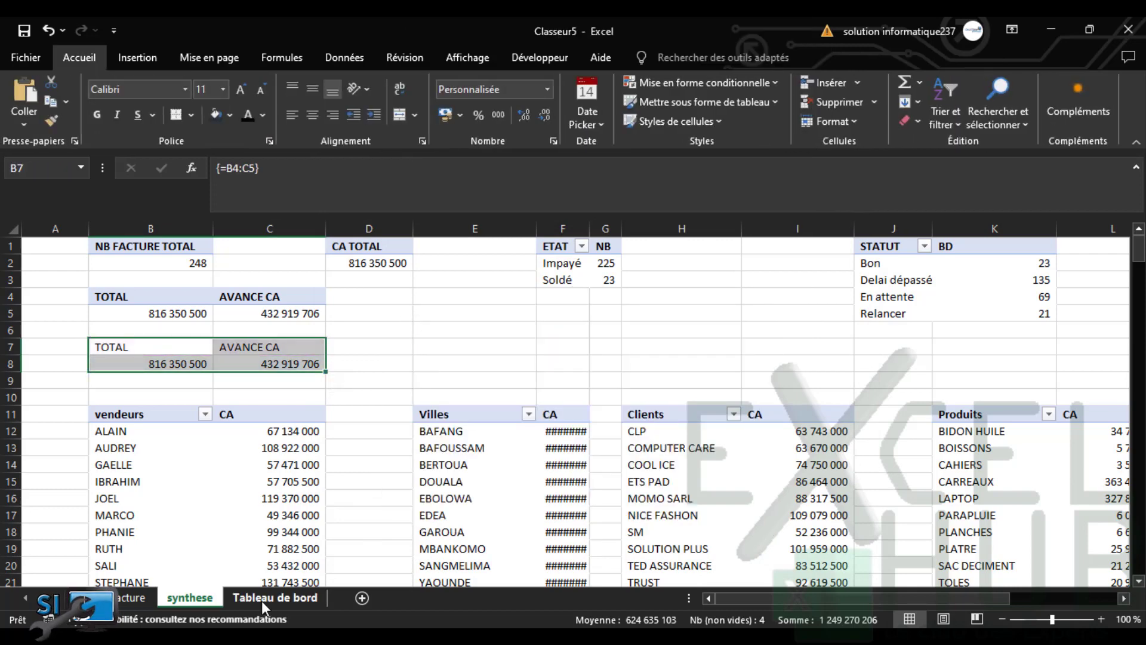
Paste the doughnut chart onto Tableau de bord and shrink it to fit the lower panel
{"action": "left_click", "coordinate": [261, 600]}
{"action": "key", "text": "ctrl+v"}
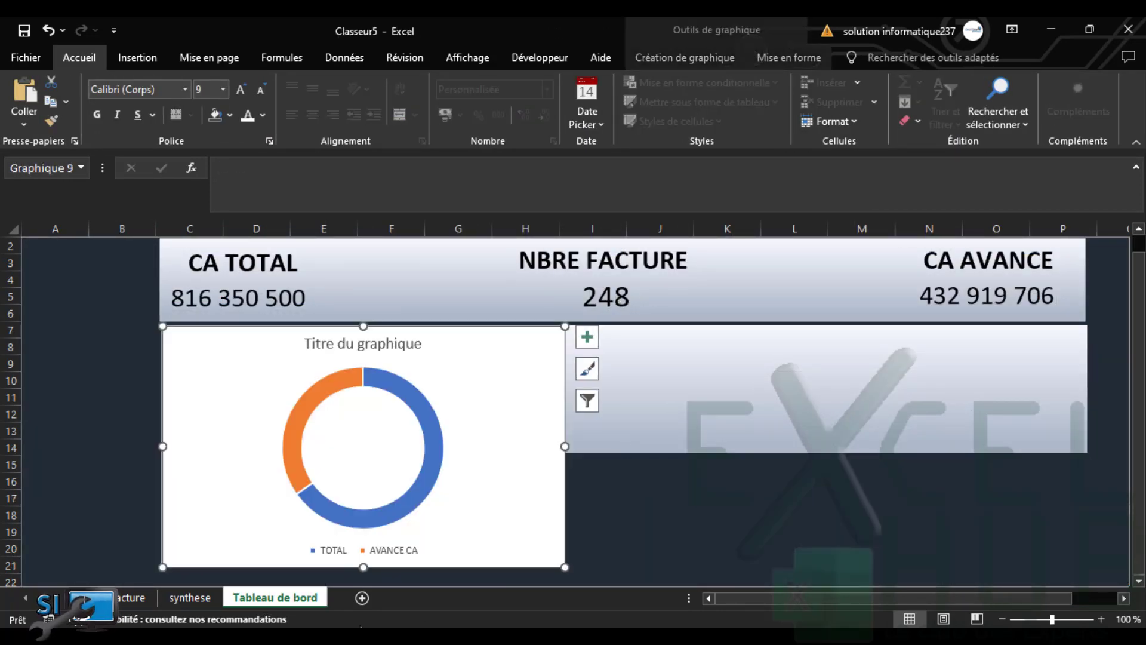
{"action": "left_click_drag", "start_coordinate": [561, 564], "coordinate": [478, 463]}
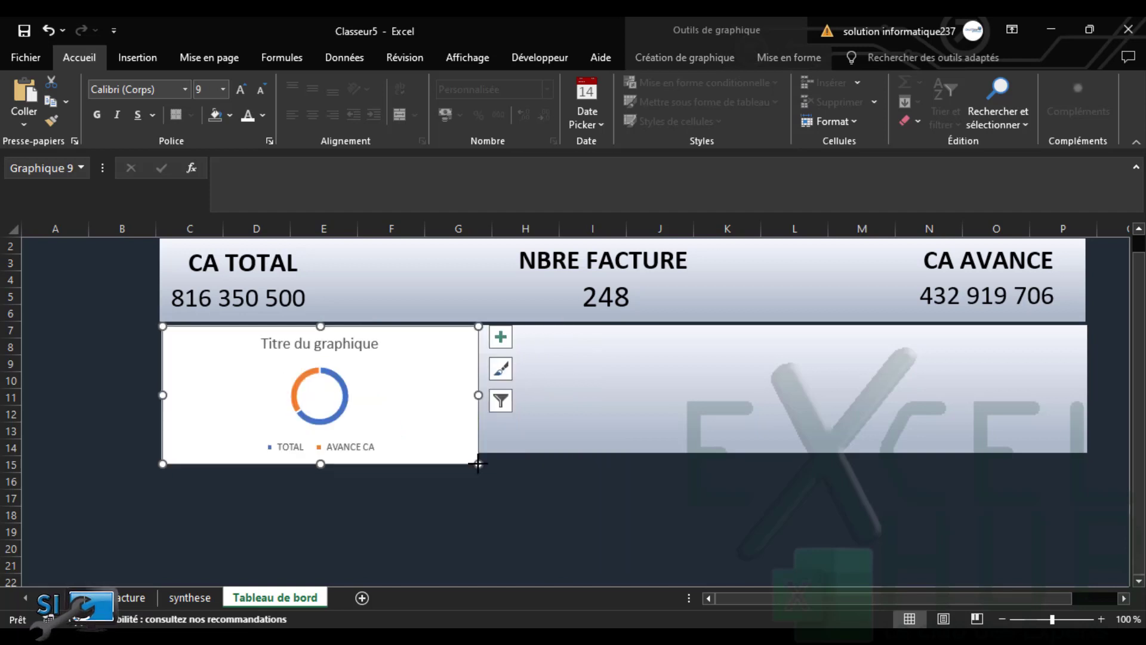
Turn on the chart title and retype it as %CA AVANCE
{"action": "left_click", "coordinate": [501, 337]}
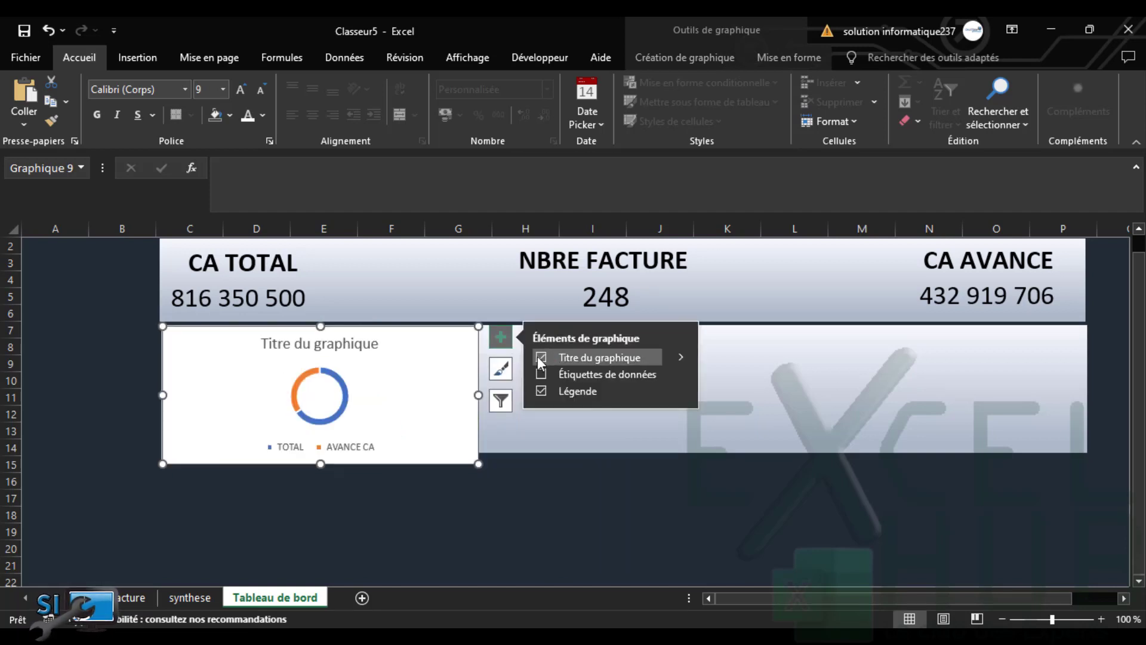
{"action": "left_click", "coordinate": [355, 343]}
{"action": "double_click", "coordinate": [357, 343]}
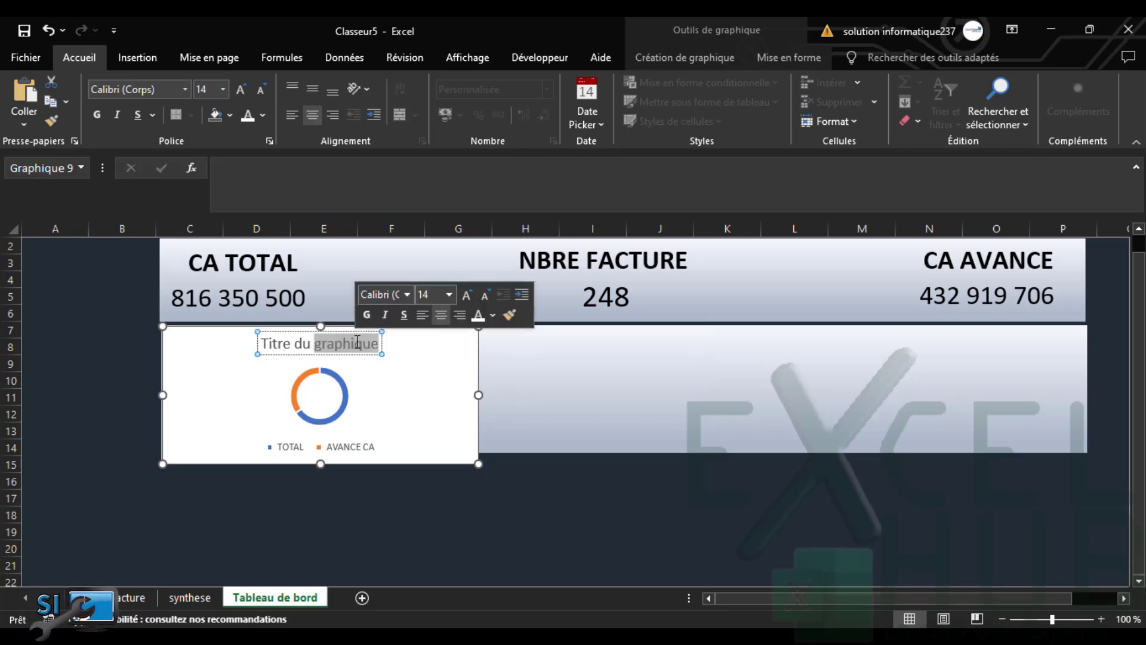
{"action": "triple_click", "coordinate": [356, 344]}
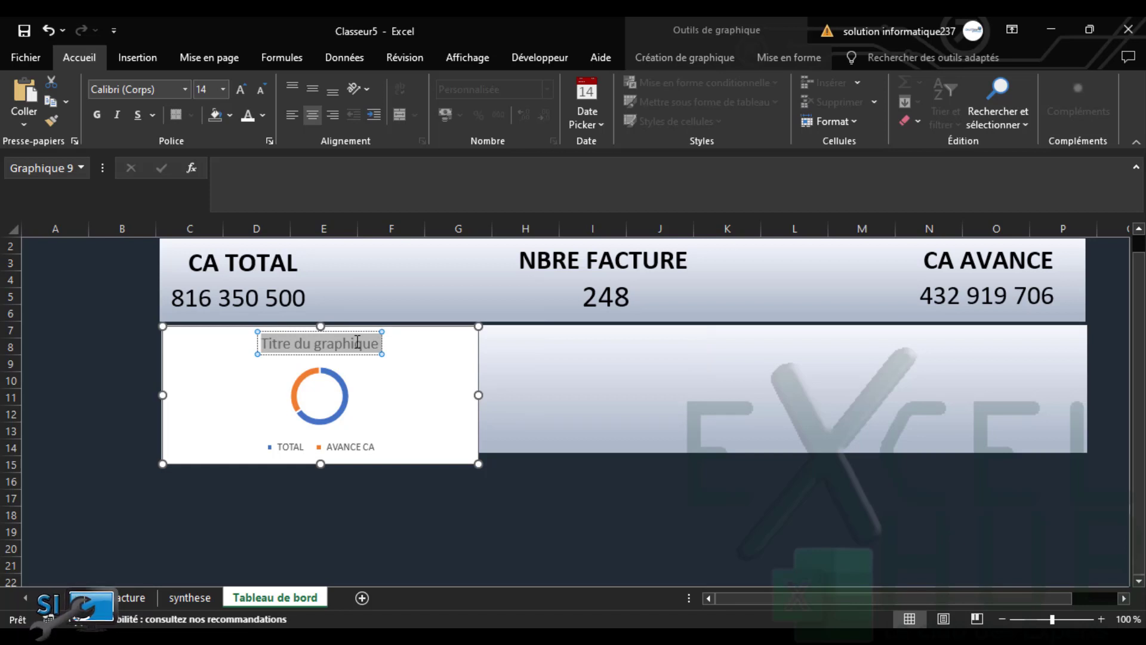
{"action": "type", "text": "M"}
{"action": "key", "text": "BackSpace"}
{"action": "type", "text": "%"}
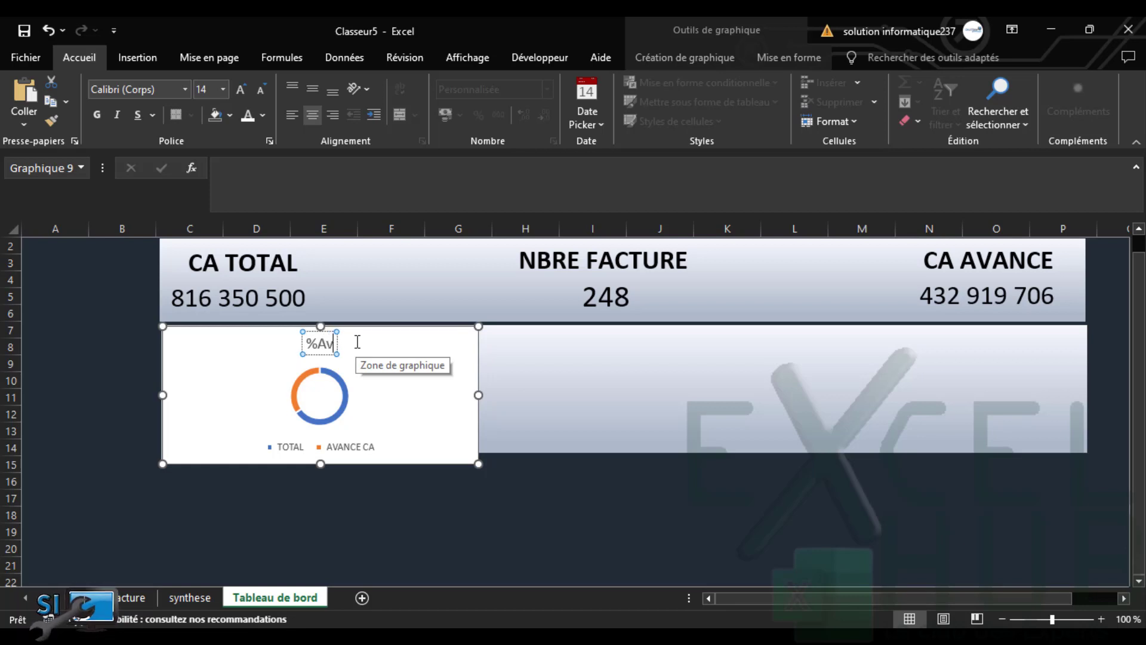
{"action": "type", "text": "CA AVA"}
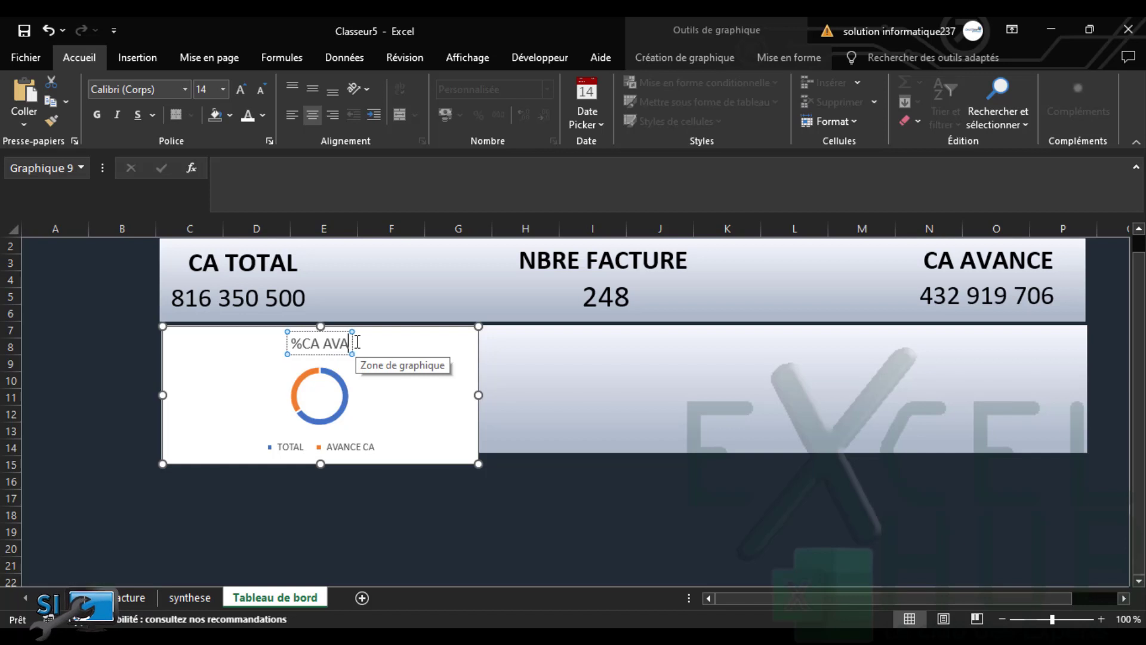
{"action": "type", "text": "NCE"}
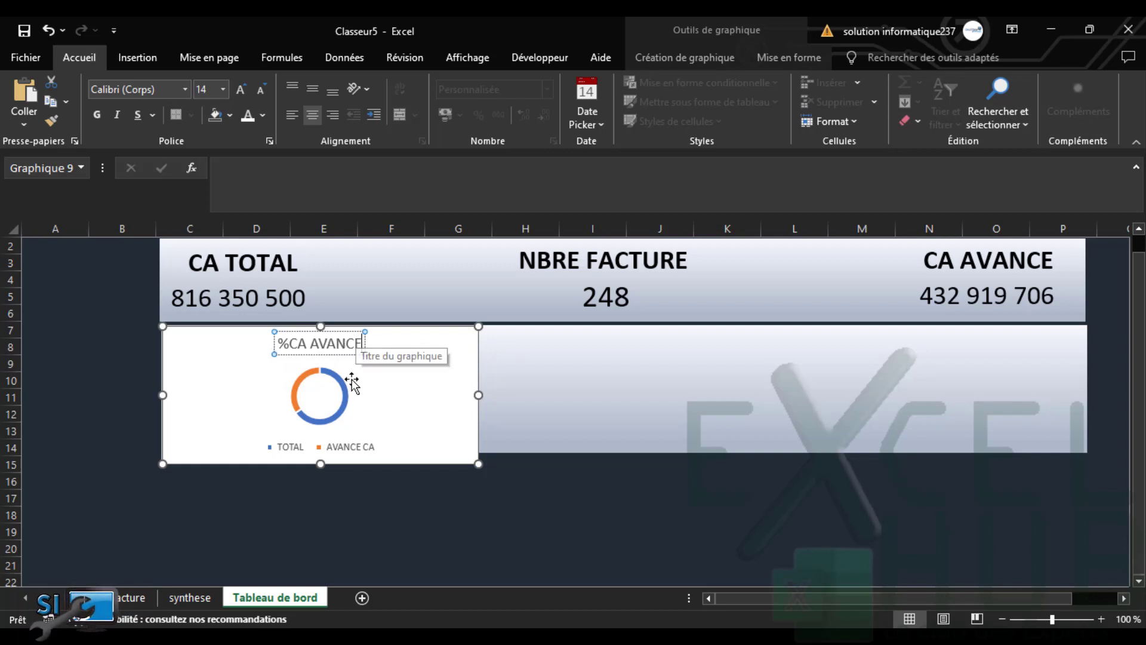
Move the %CA AVANCE title to the chart's top-left and shift the legend left
{"action": "left_click_drag", "start_coordinate": [338, 353], "coordinate": [235, 355]}
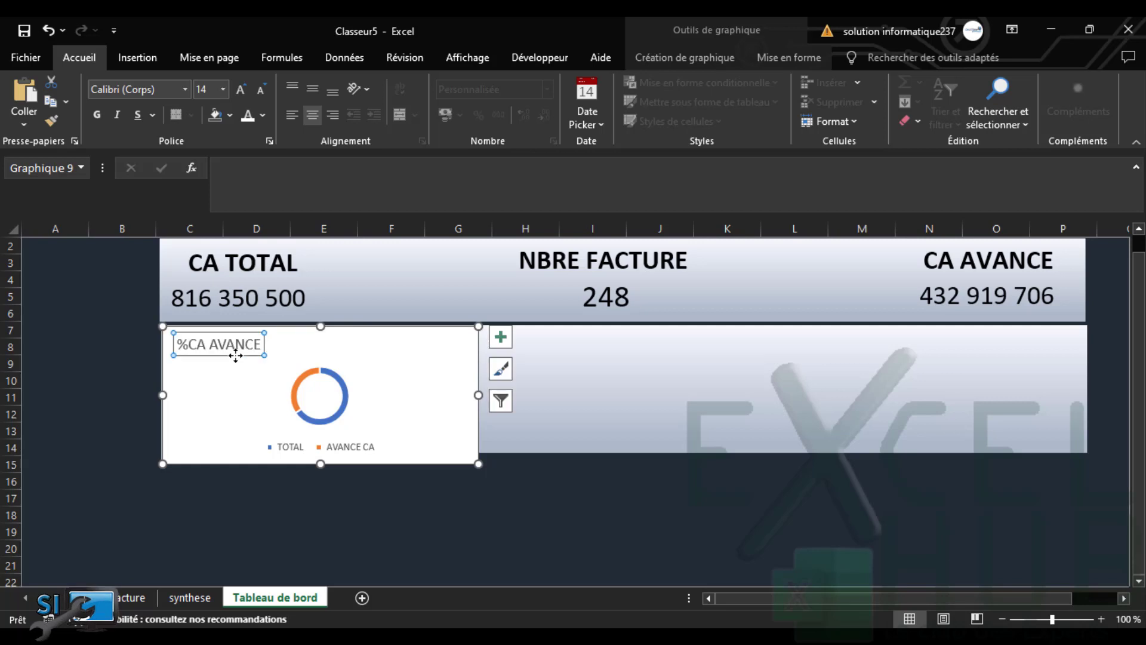
{"action": "left_click", "coordinate": [269, 412]}
{"action": "left_click", "coordinate": [297, 455]}
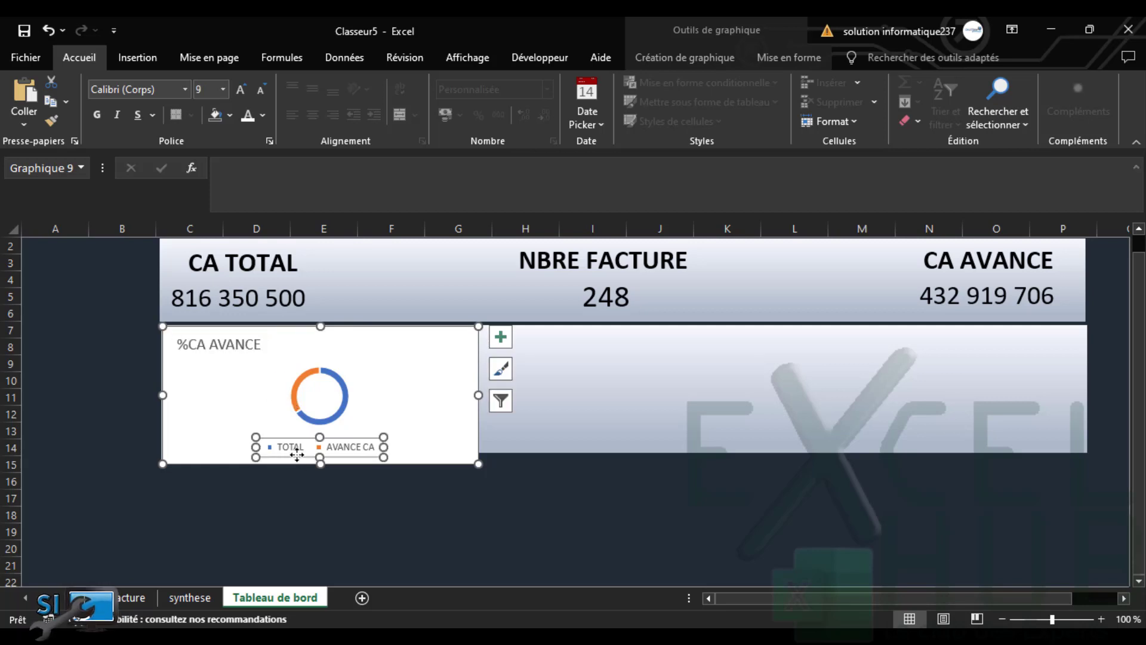
{"action": "left_click_drag", "start_coordinate": [297, 455], "coordinate": [216, 452]}
Enlarge the doughnut's plot area and shift it down-right, undoing an accidental slice explode
{"action": "left_click", "coordinate": [307, 385]}
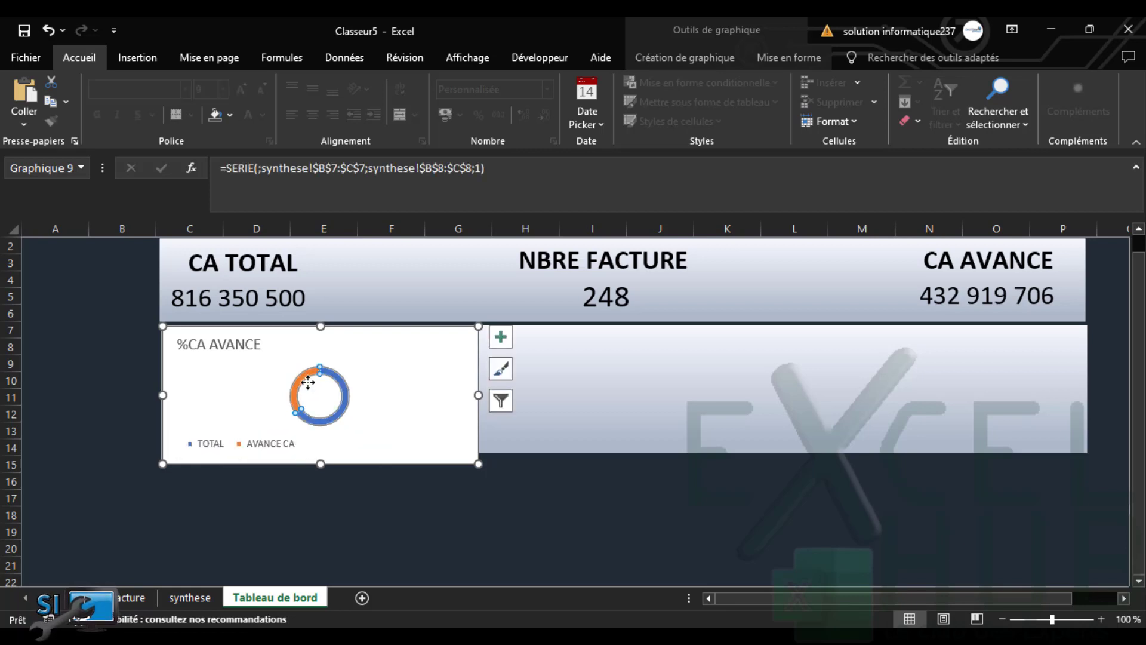
{"action": "left_click", "coordinate": [349, 373]}
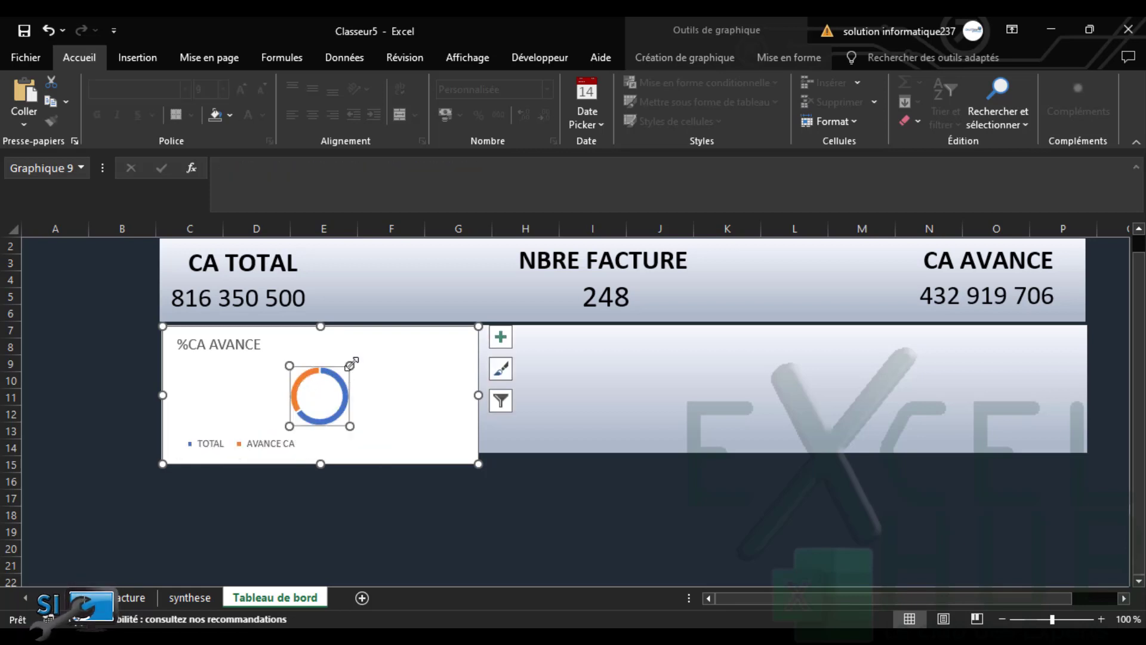
{"action": "left_click_drag", "start_coordinate": [351, 364], "coordinate": [396, 345]}
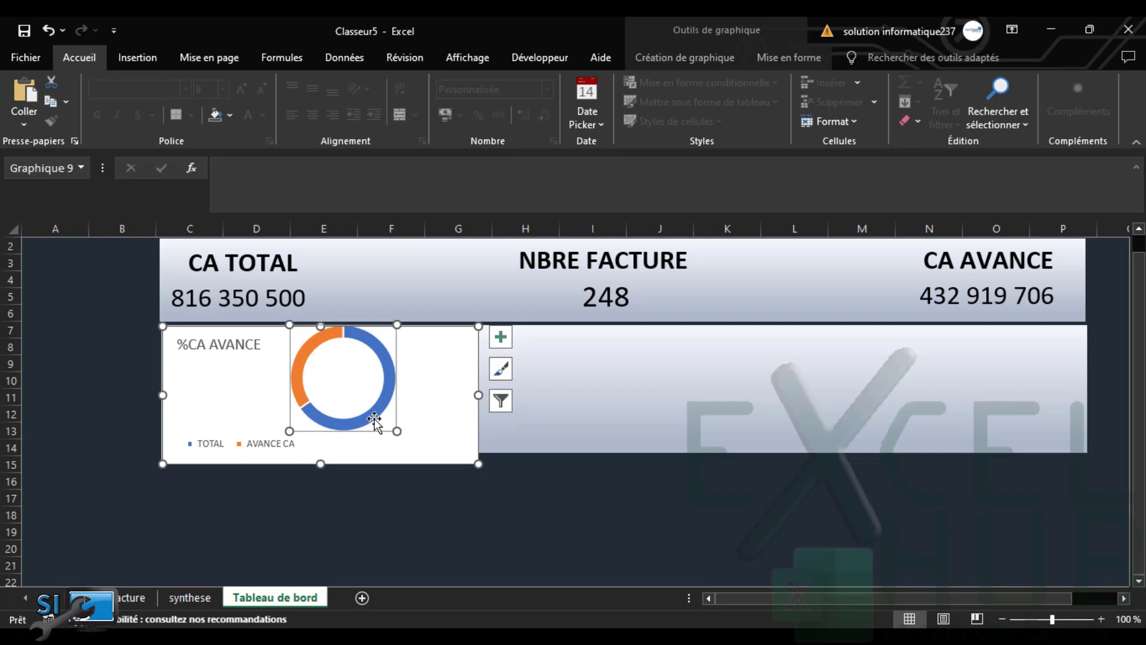
{"action": "left_click_drag", "start_coordinate": [374, 420], "coordinate": [371, 438]}
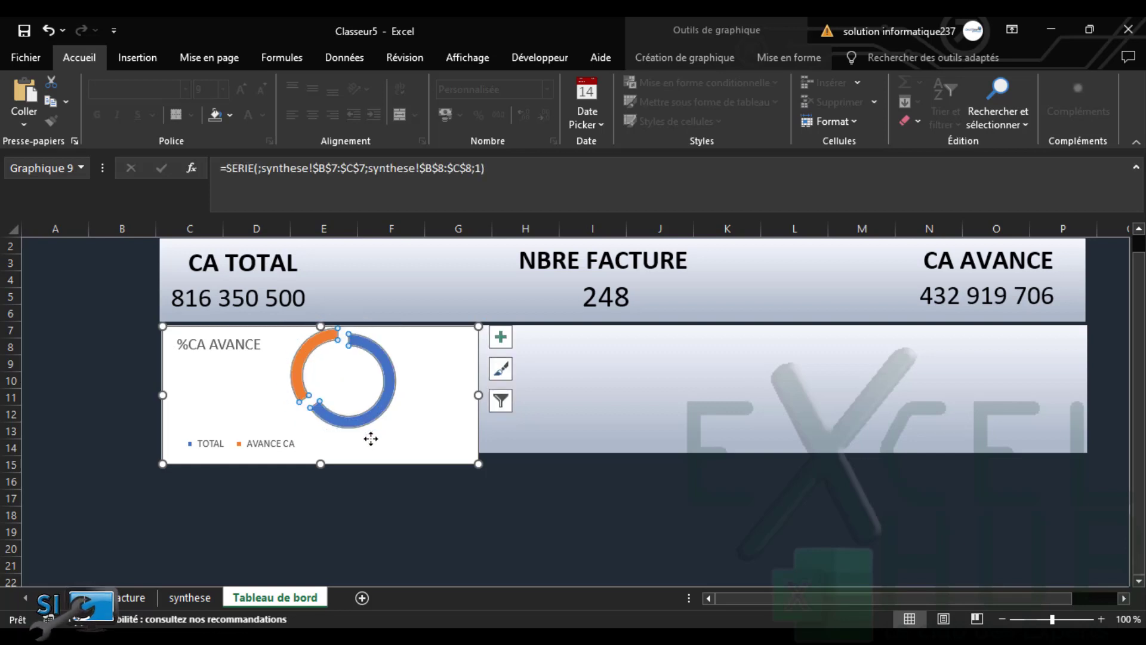
{"action": "key", "text": "ctrl+z"}
{"action": "left_click", "coordinate": [369, 428]}
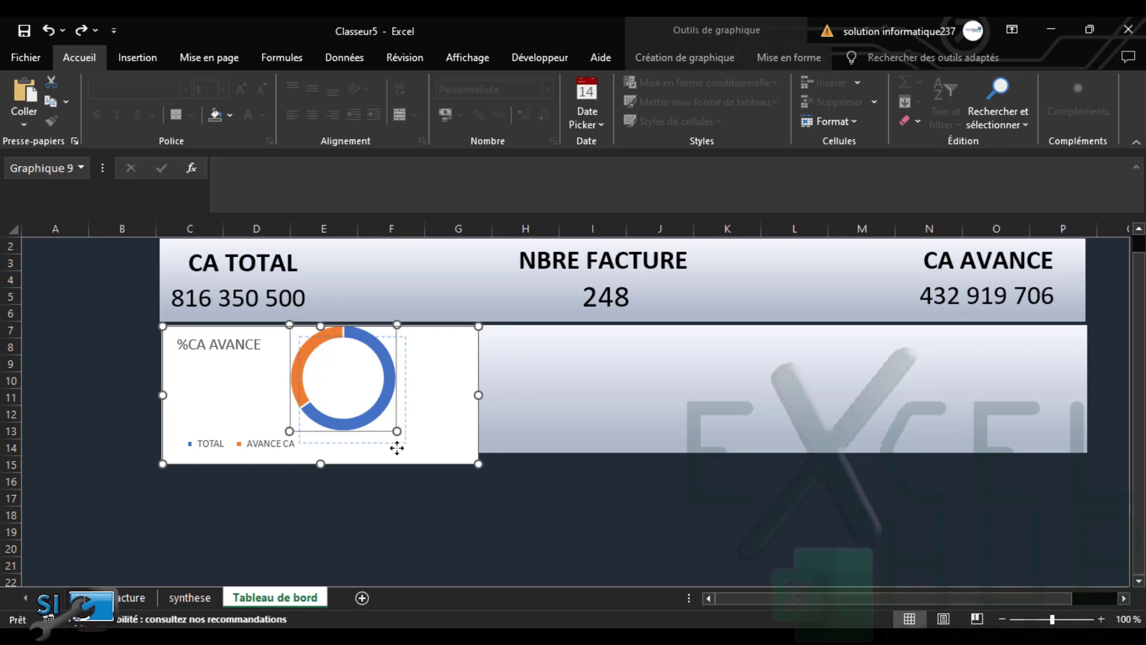
{"action": "left_click_drag", "start_coordinate": [394, 441], "coordinate": [404, 445]}
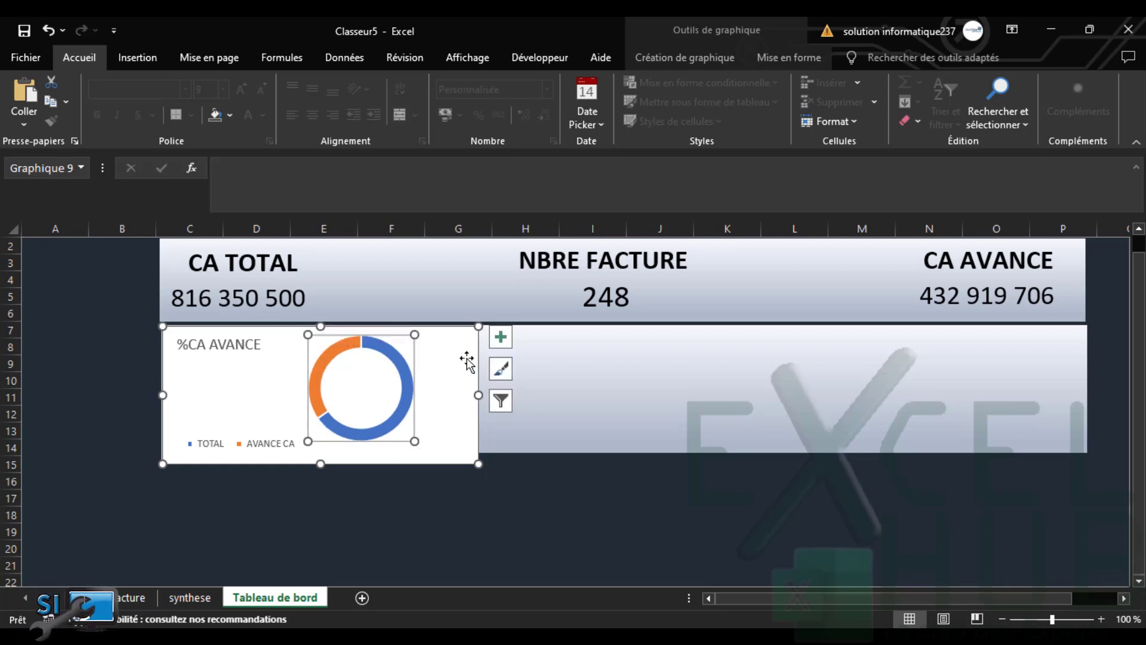
{"action": "left_click", "coordinate": [480, 341]}
Give the chart Aucun remplissage and Sans contour so the banner shows through
{"action": "left_click", "coordinate": [792, 55]}
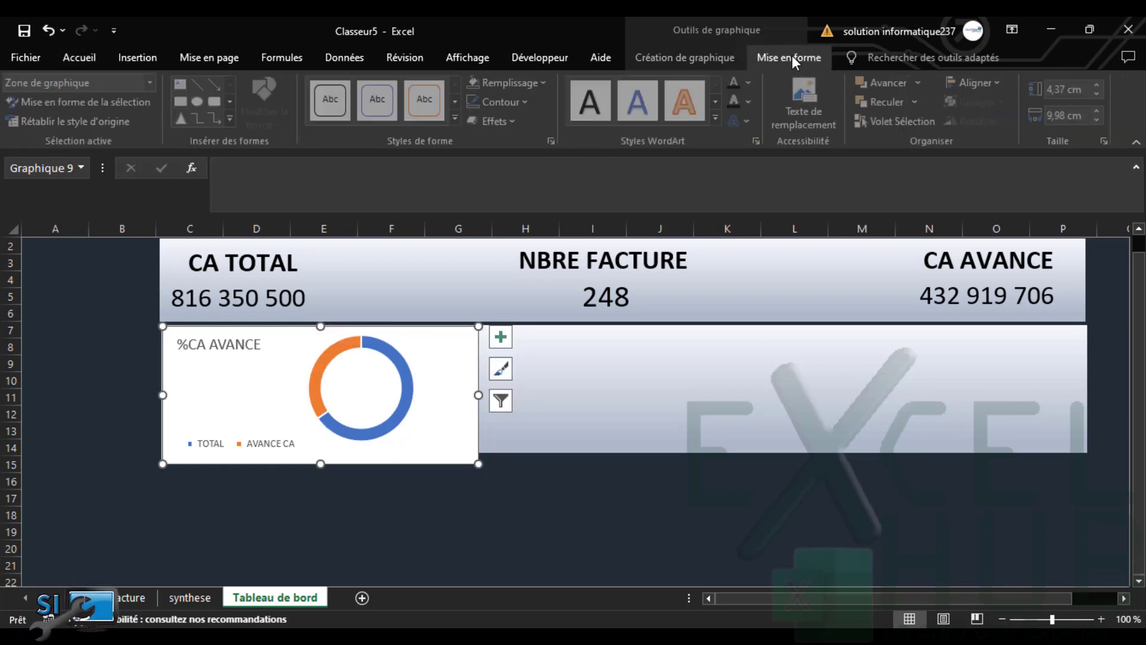
{"action": "left_click", "coordinate": [496, 85]}
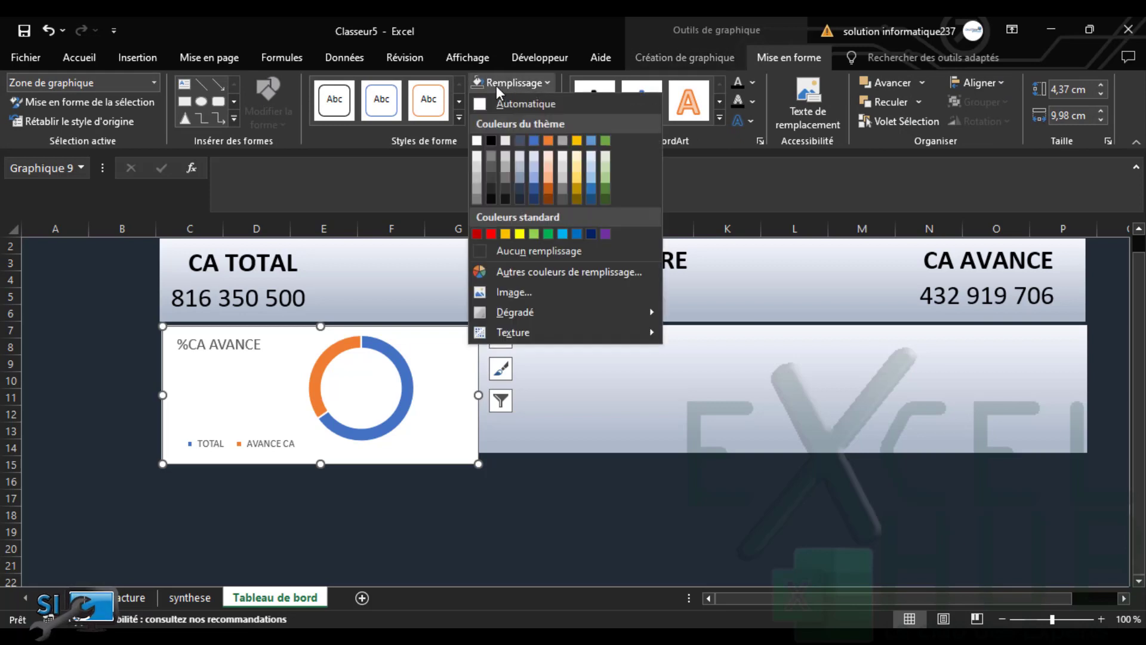
{"action": "left_click", "coordinate": [523, 251]}
{"action": "left_click", "coordinate": [528, 99]}
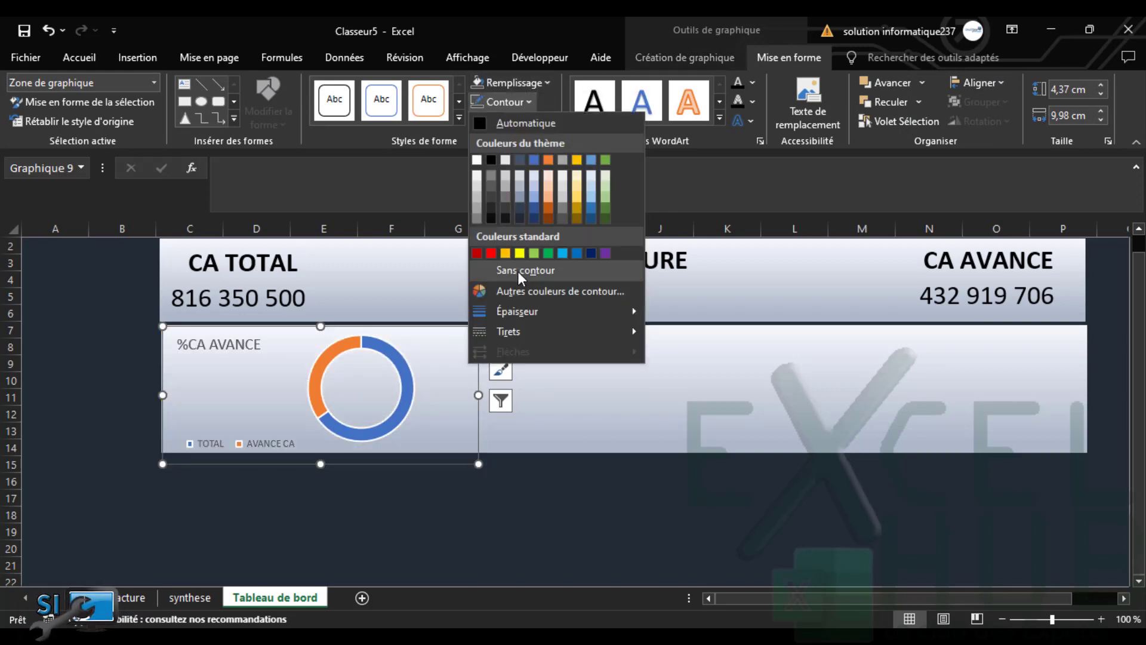
{"action": "left_click", "coordinate": [517, 269]}
Select the doughnut series and bring up the chart's formatting settings
{"action": "left_click", "coordinate": [409, 355]}
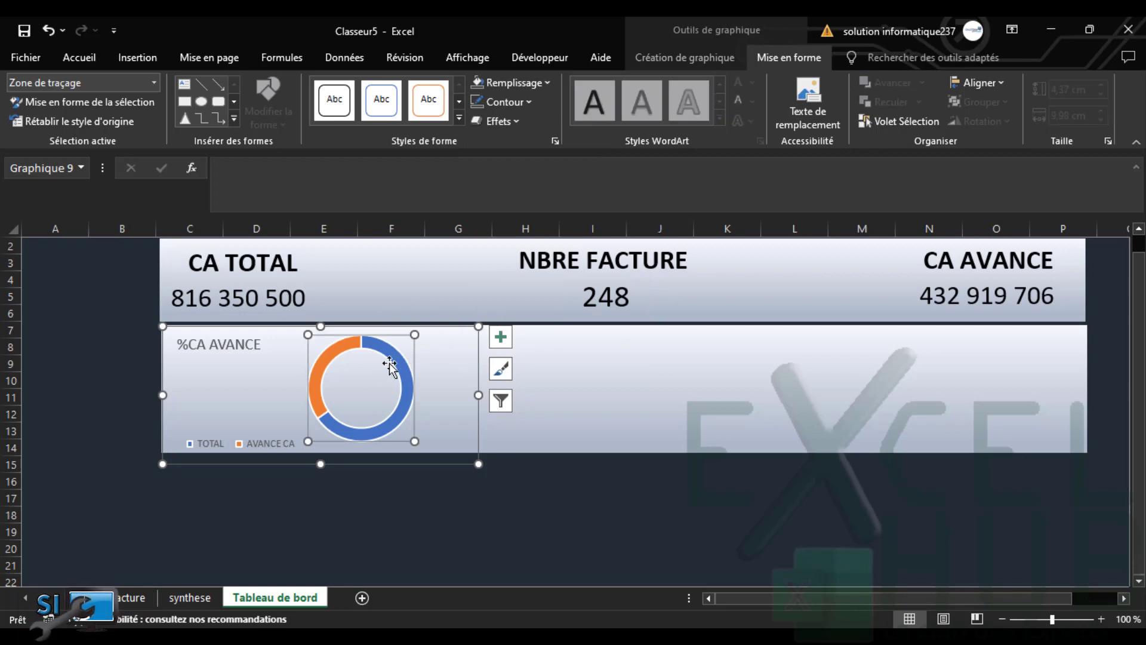
{"action": "left_click", "coordinate": [376, 349]}
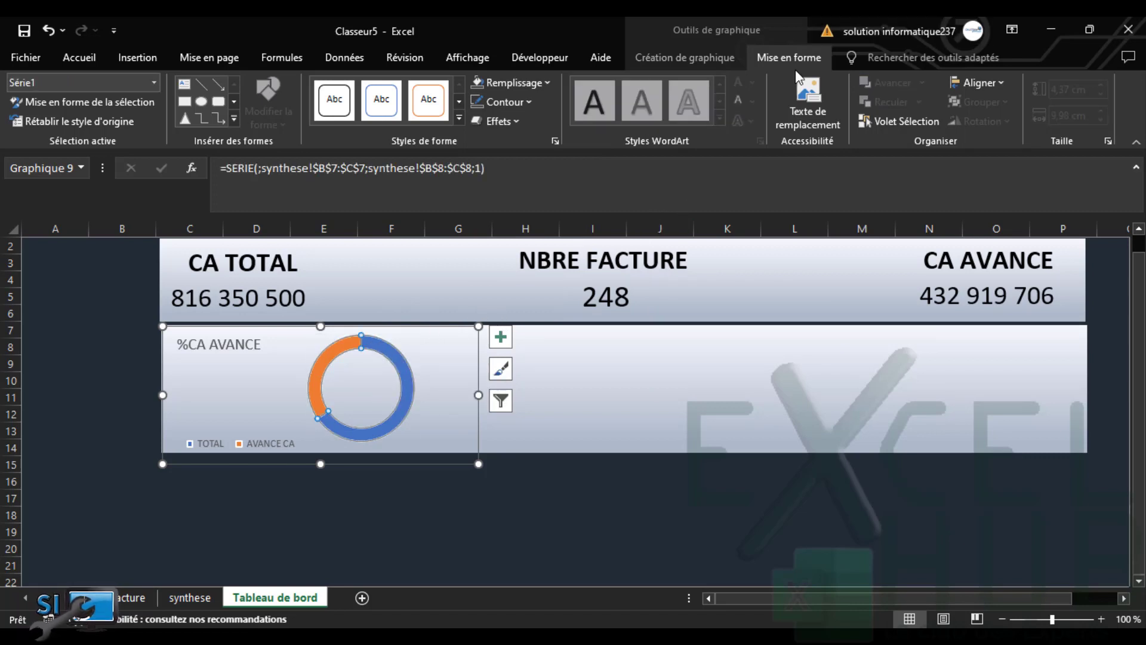
{"action": "left_click", "coordinate": [480, 340]}
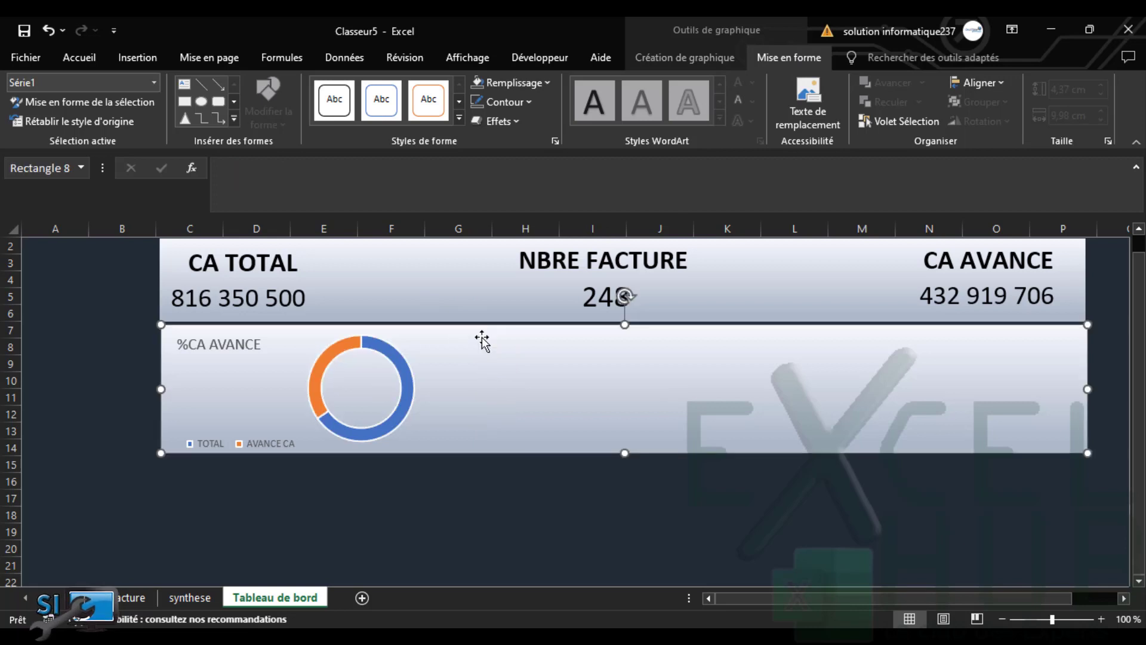
{"action": "double_click", "coordinate": [454, 351]}
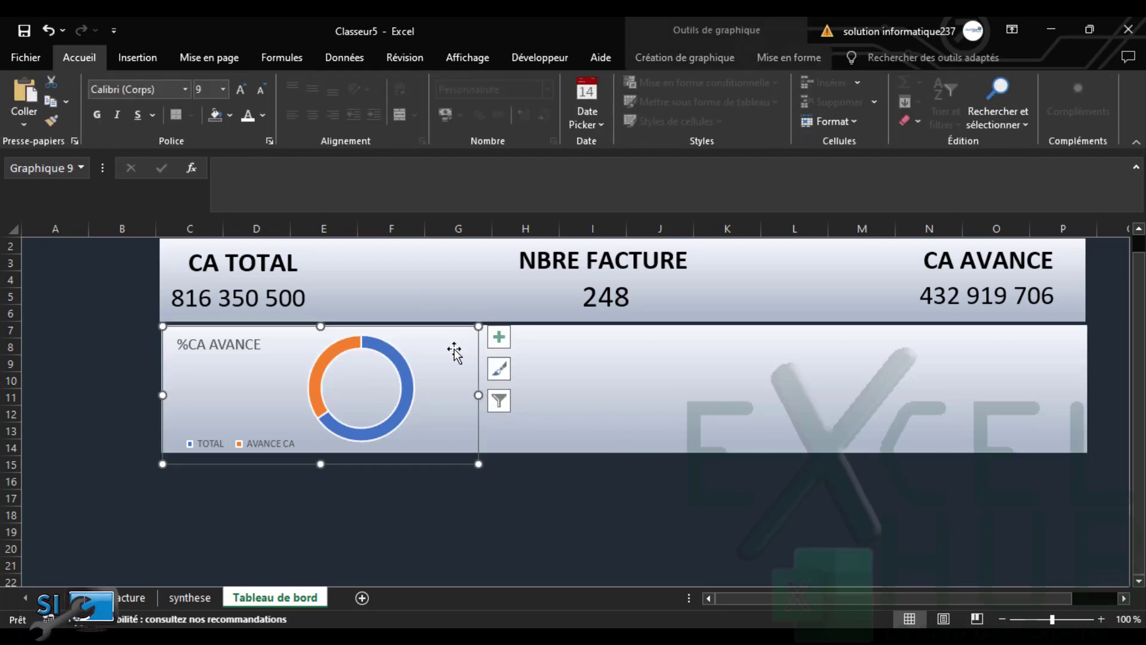
Set the doughnut series' Épaisseur de l'anneau from 75 % to 64 %
{"action": "left_click", "coordinate": [375, 352]}
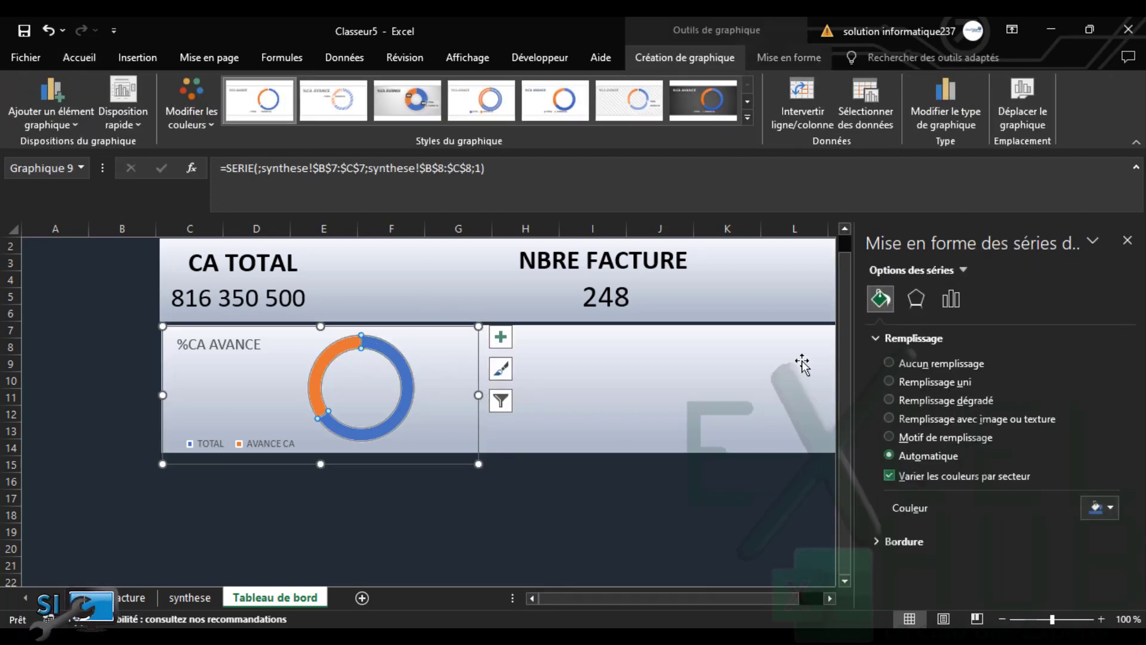
{"action": "left_click", "coordinate": [945, 303]}
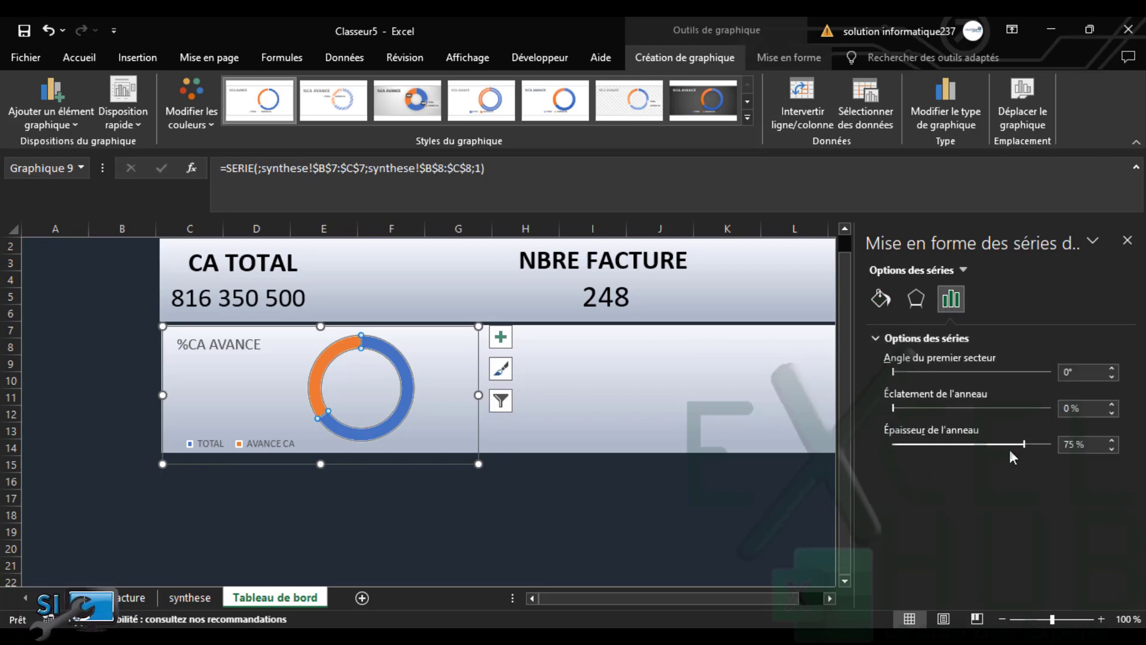
{"action": "left_click_drag", "start_coordinate": [1023, 444], "coordinate": [1004, 444]}
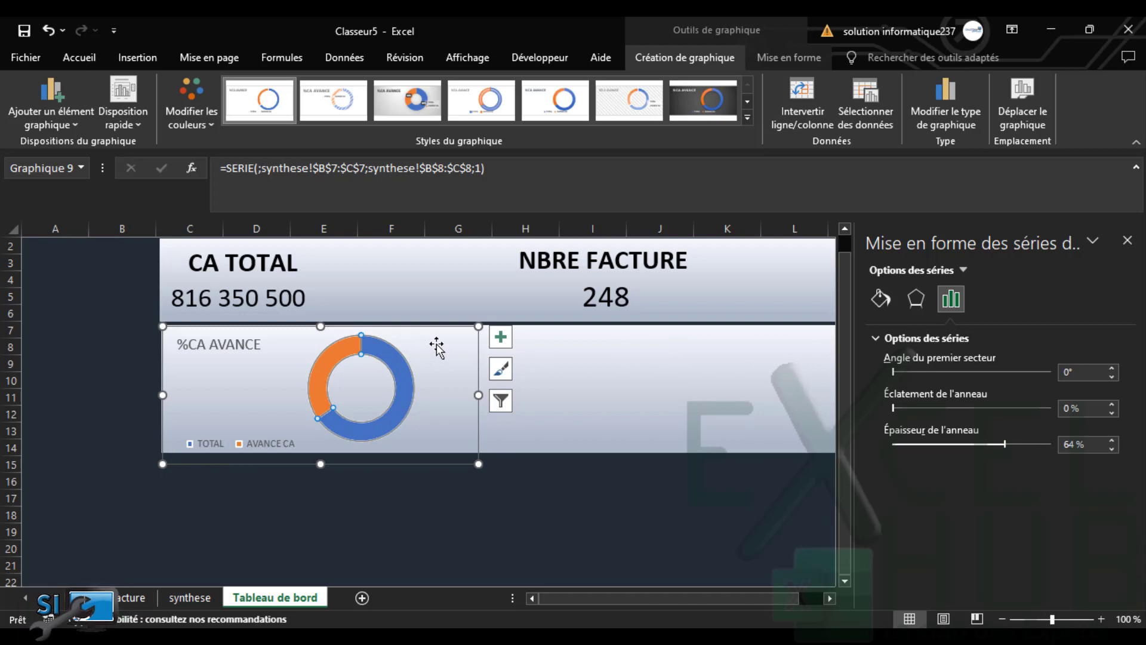
{"action": "left_click", "coordinate": [326, 358]}
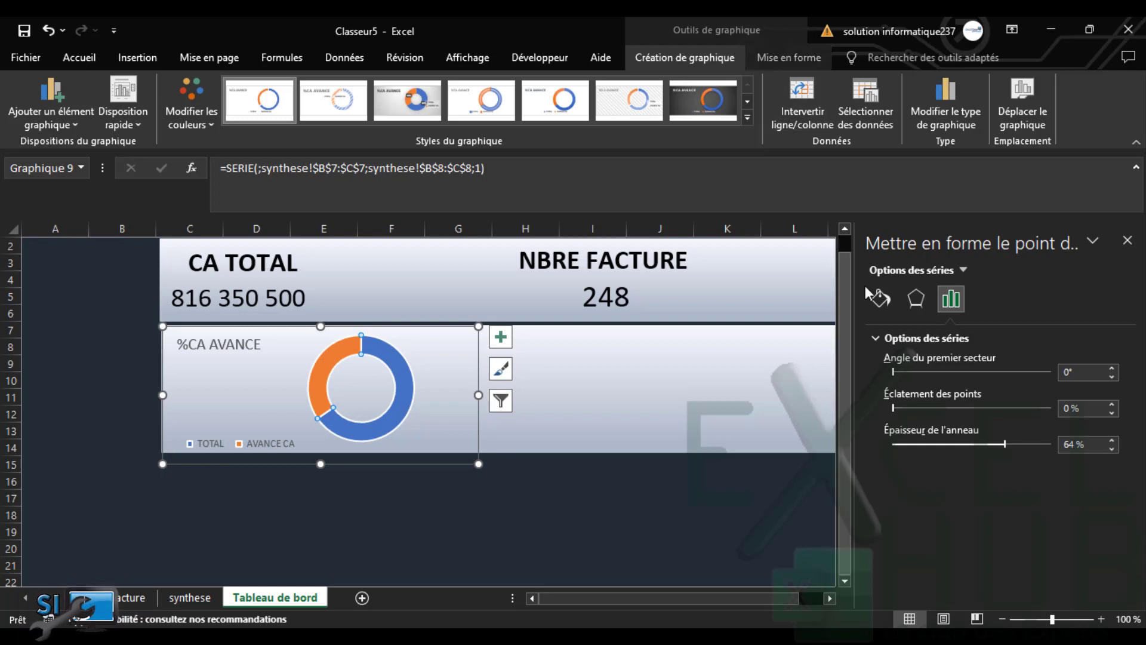
Give the doughnut's TOTAL slice a solid light green fill
{"action": "left_click", "coordinate": [881, 298]}
{"action": "left_click", "coordinate": [889, 380]}
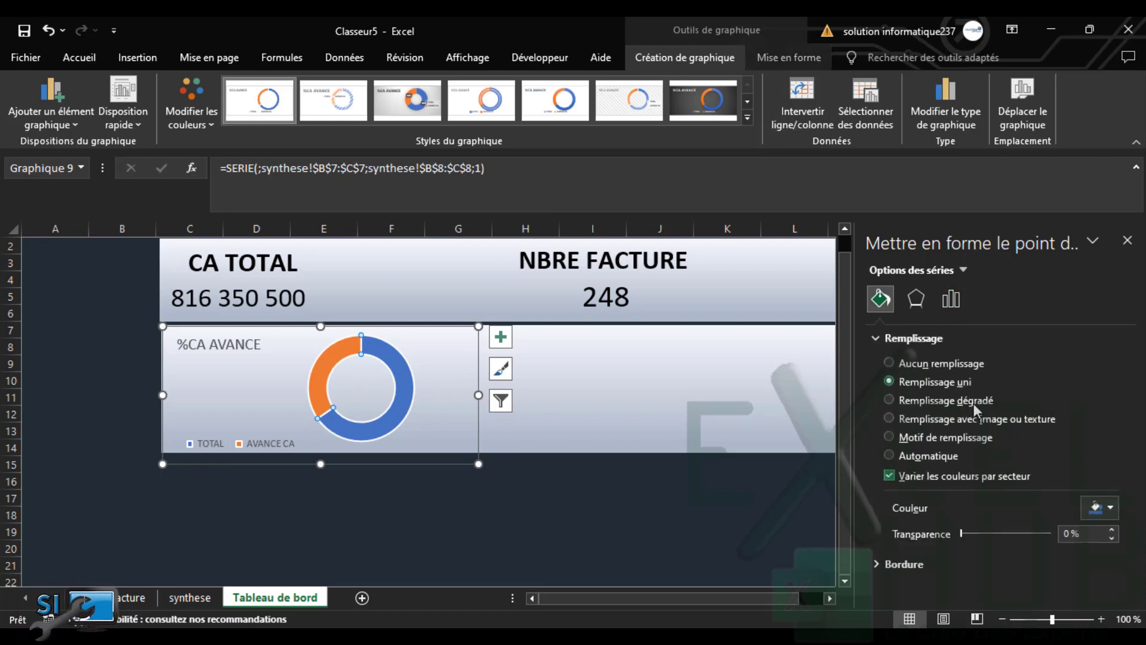
{"action": "left_click", "coordinate": [1111, 507]}
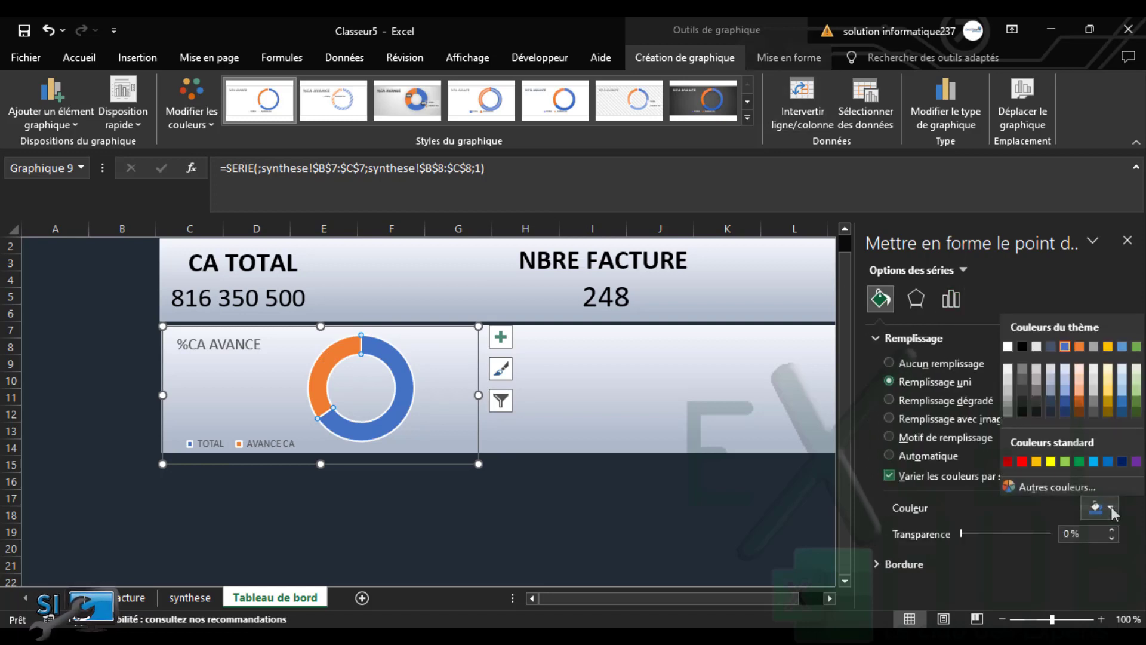
{"action": "left_click", "coordinate": [1136, 412]}
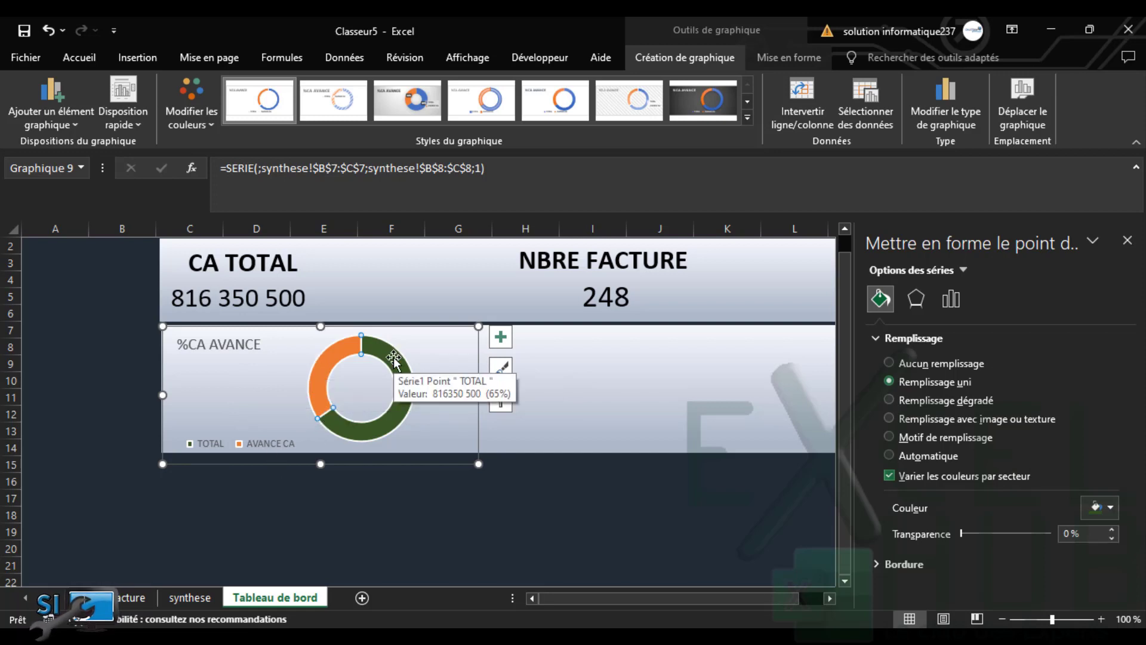
{"action": "left_click", "coordinate": [1112, 508]}
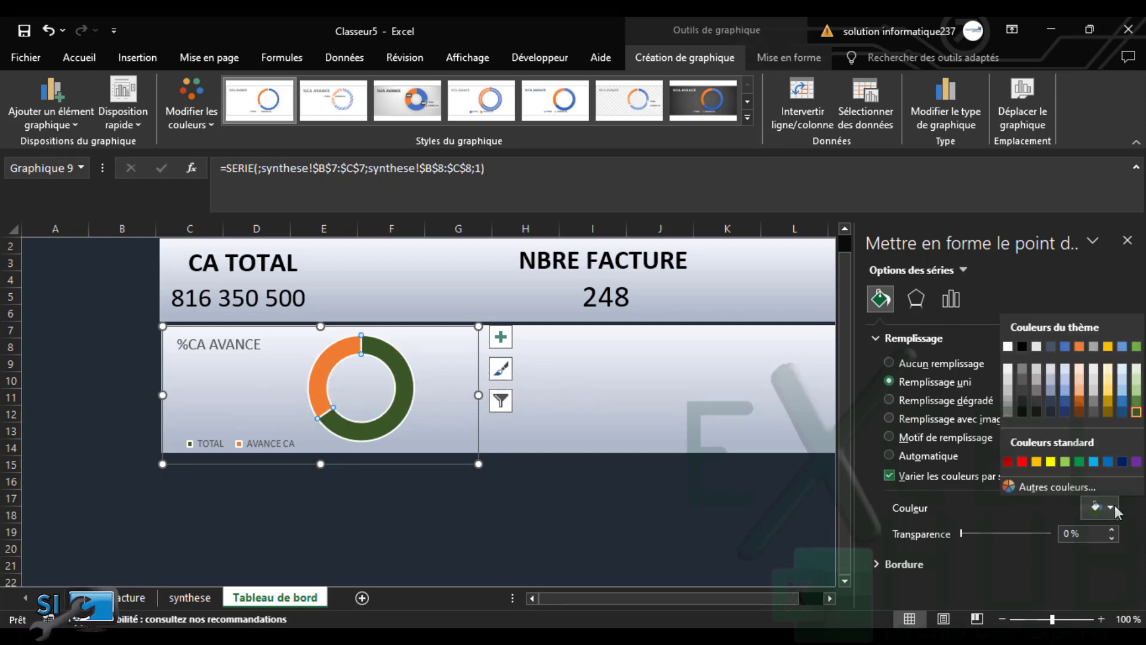
{"action": "left_click", "coordinate": [1136, 385]}
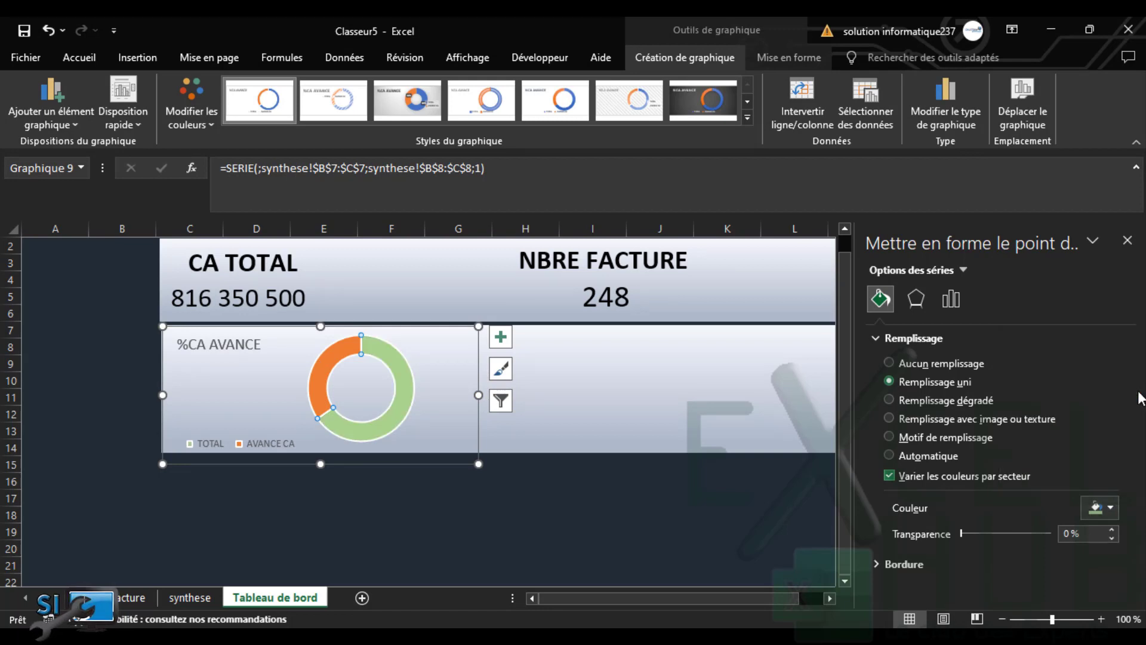
Fill the AVANCE CA slice solid dark green, then go to the synthese sheet
{"action": "left_click", "coordinate": [335, 360]}
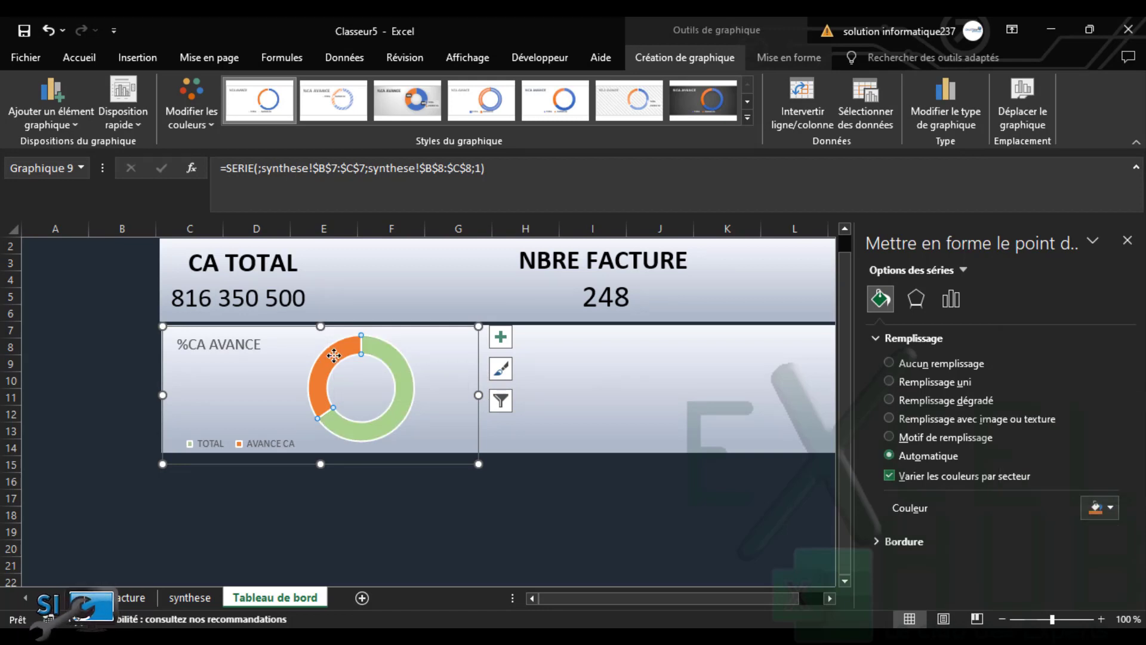
{"action": "left_click", "coordinate": [888, 383]}
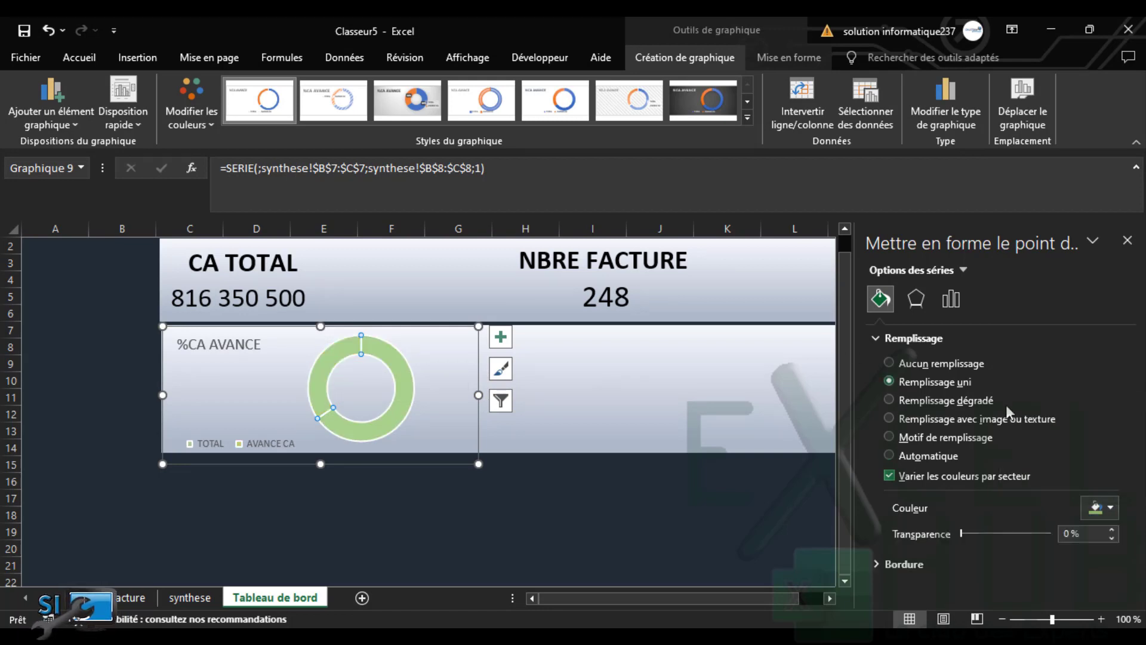
{"action": "left_click", "coordinate": [1110, 508]}
{"action": "left_click", "coordinate": [1136, 412]}
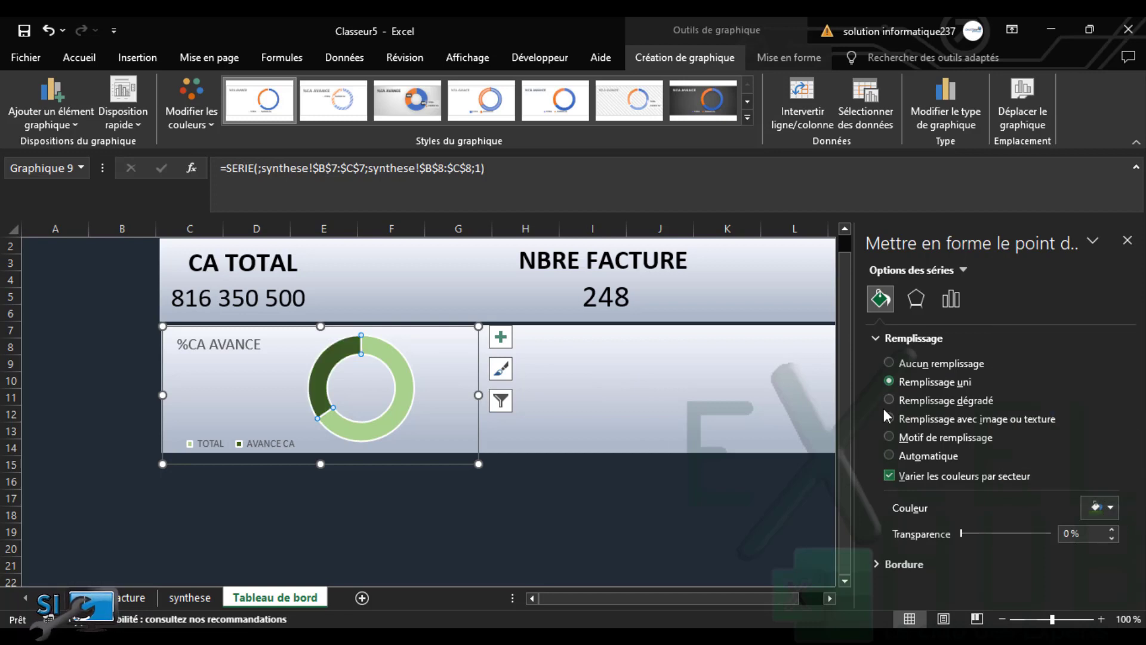
{"action": "left_click", "coordinate": [190, 400]}
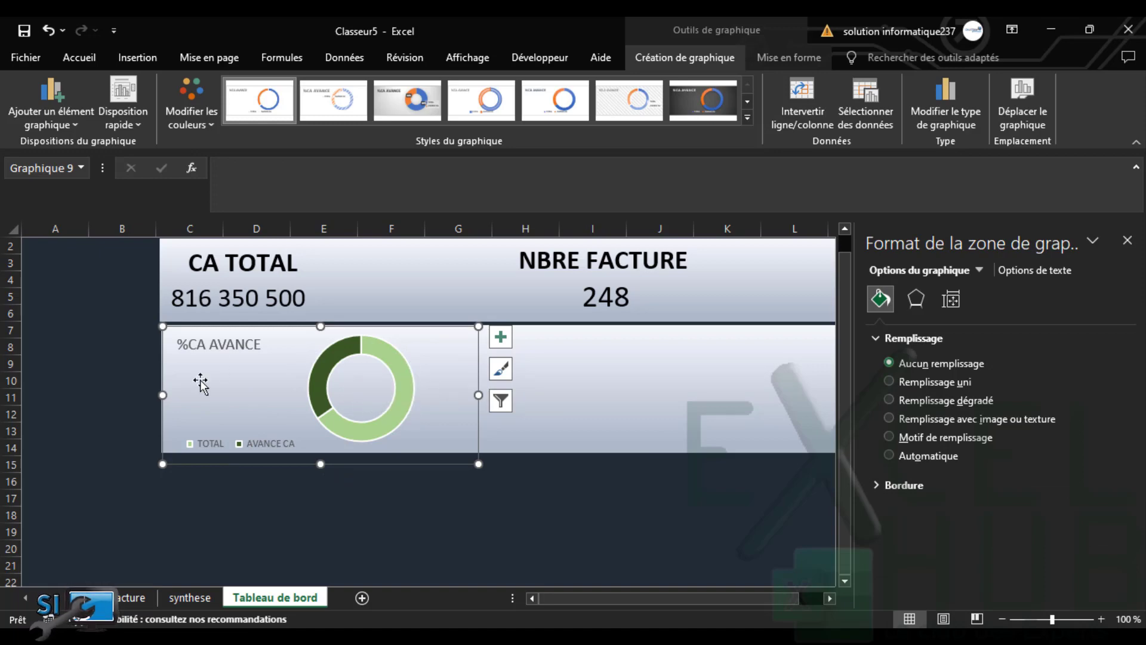
{"action": "left_click", "coordinate": [189, 600]}
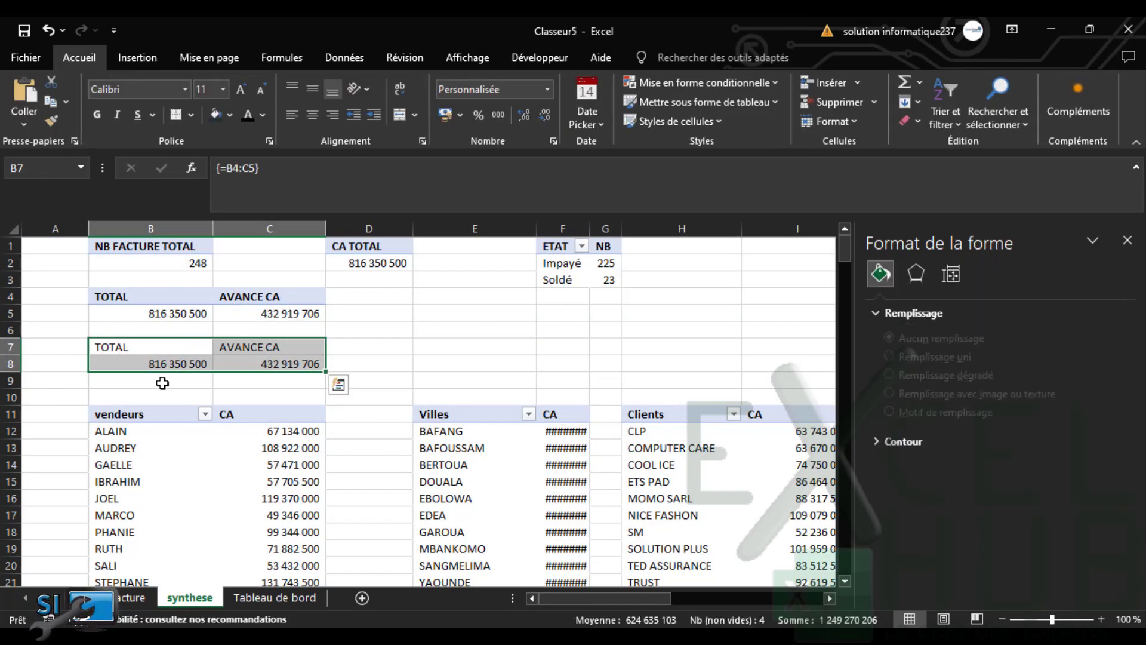
Enter the formula =C8/B8 in synthese cell B9
{"action": "left_click", "coordinate": [138, 380]}
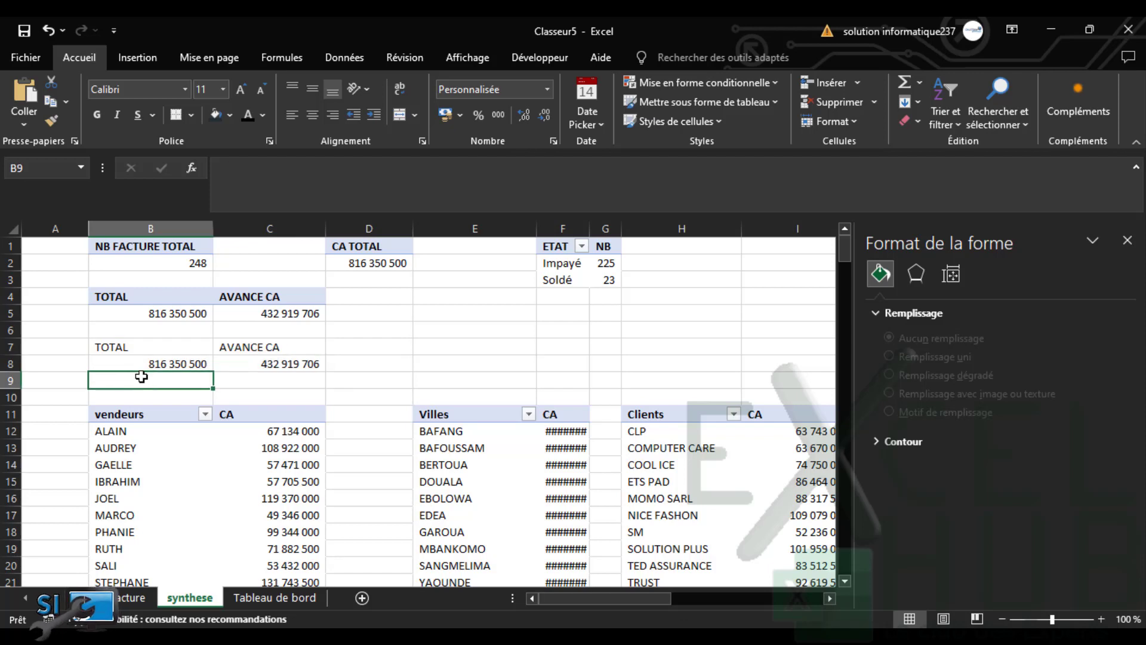
{"action": "type", "text": "="}
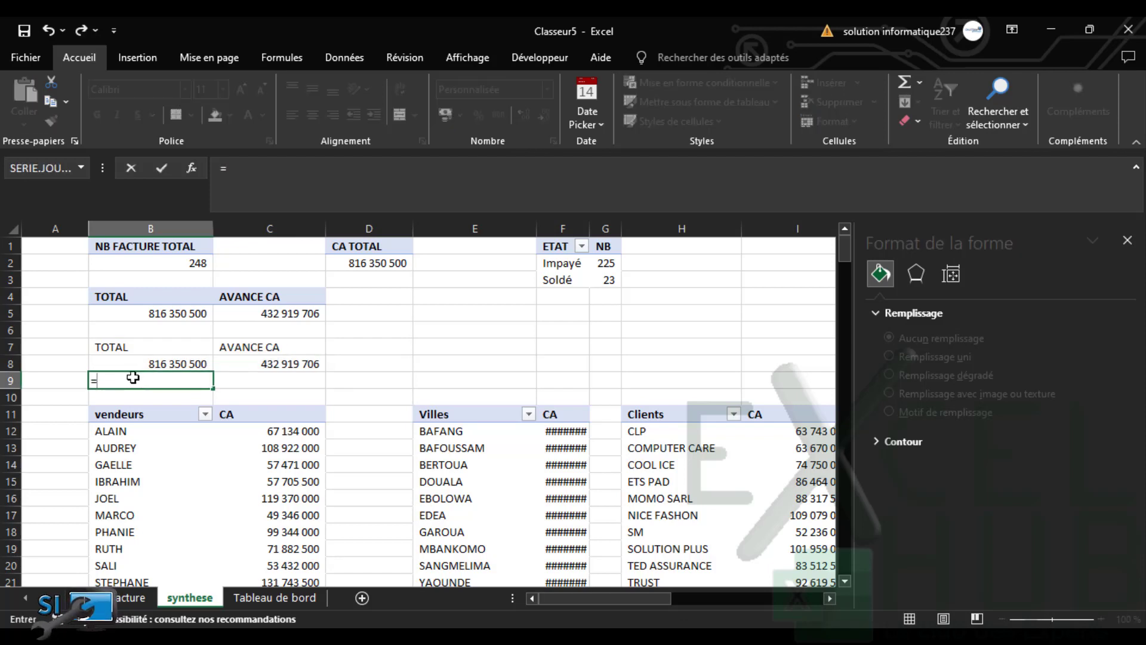
{"action": "left_click", "coordinate": [253, 364]}
{"action": "type", "text": "/"}
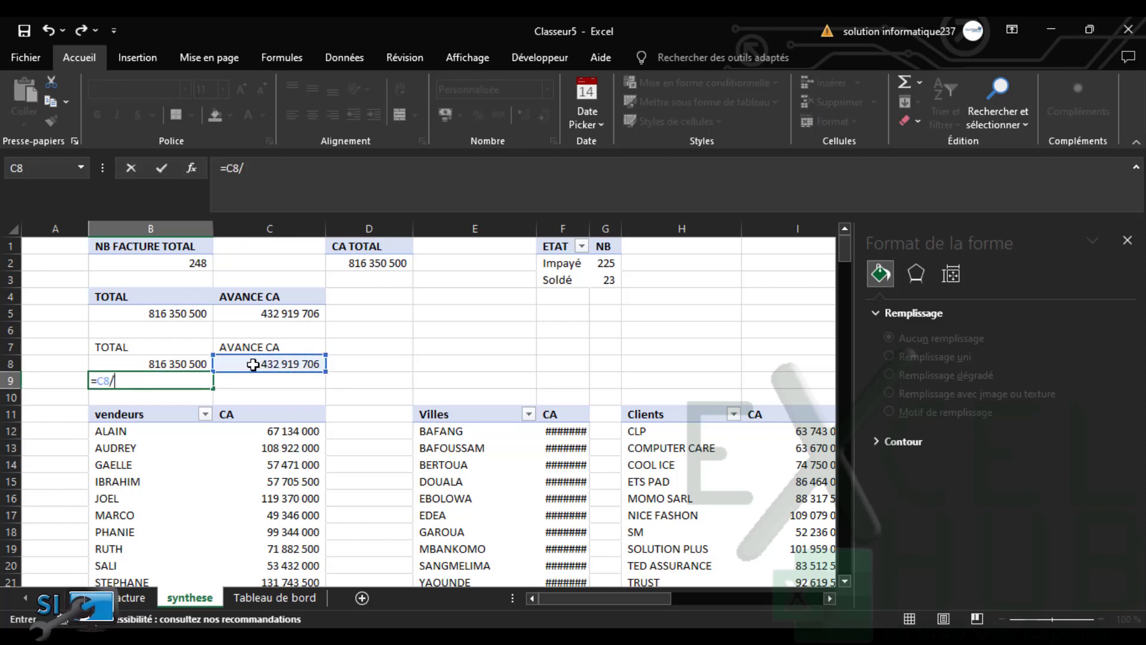
{"action": "left_click", "coordinate": [183, 362]}
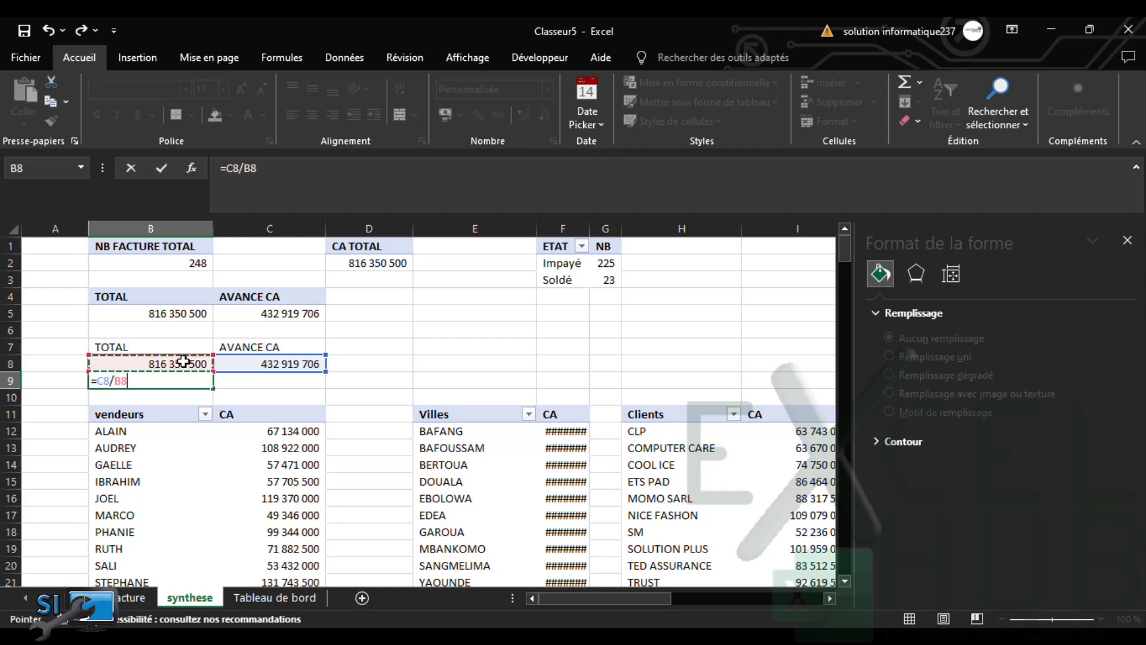
{"action": "key", "text": "Return"}
Format B9 as a percentage with white text and return to Tableau de bord
{"action": "left_click", "coordinate": [185, 383]}
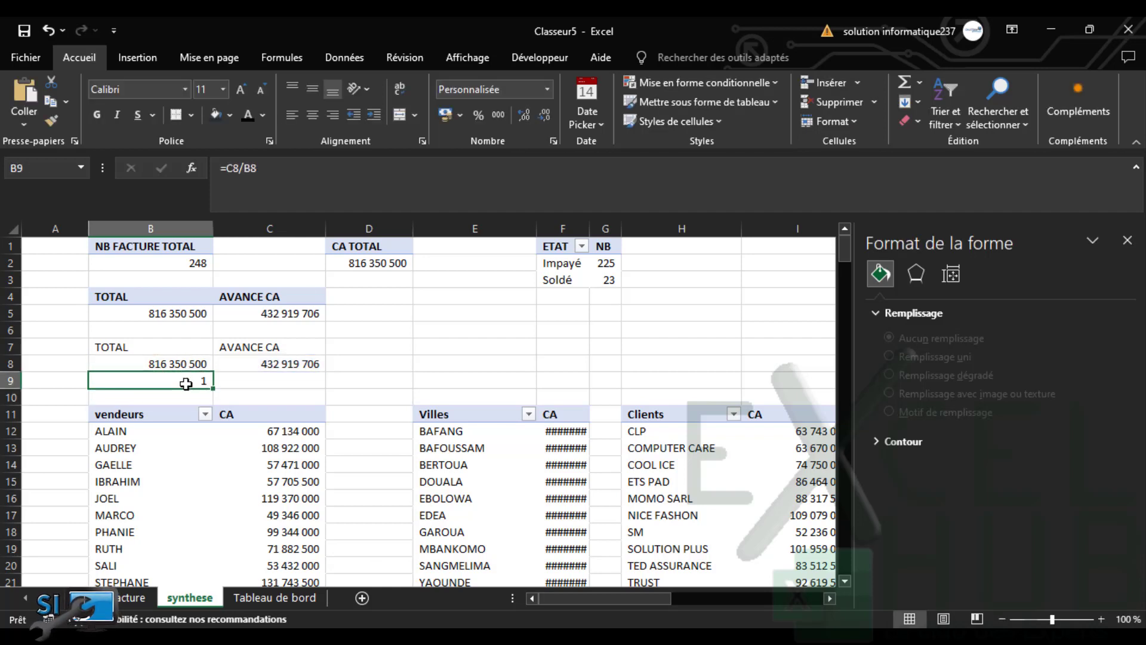
{"action": "left_click", "coordinate": [479, 114]}
{"action": "left_click", "coordinate": [264, 115]}
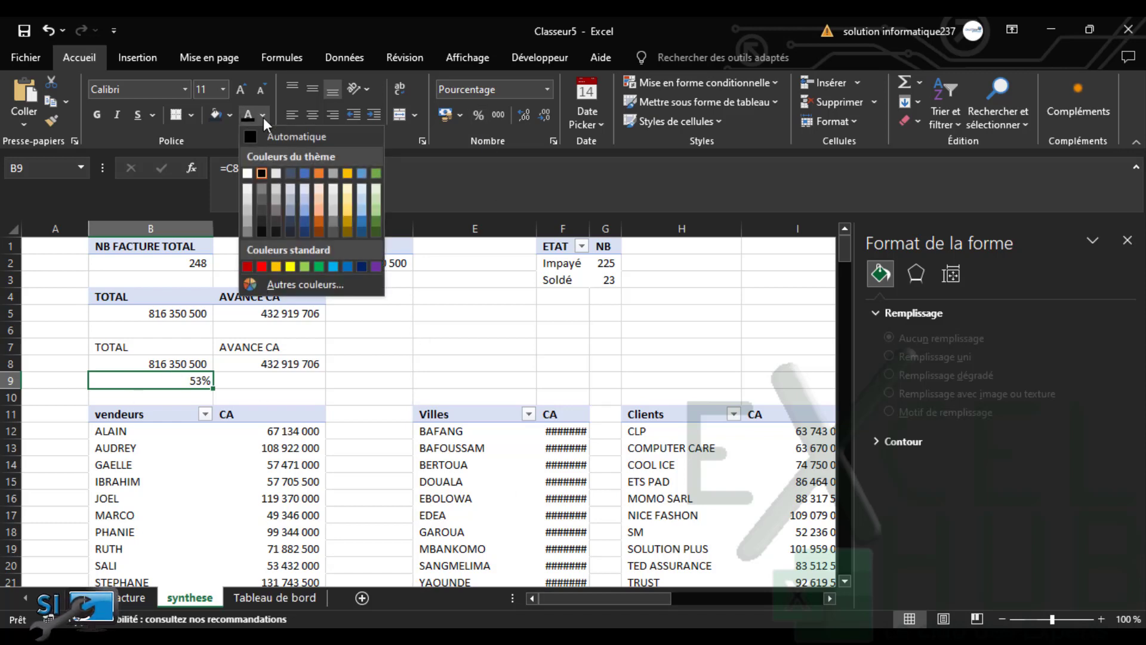
{"action": "left_click", "coordinate": [247, 174]}
{"action": "left_click", "coordinate": [319, 393]}
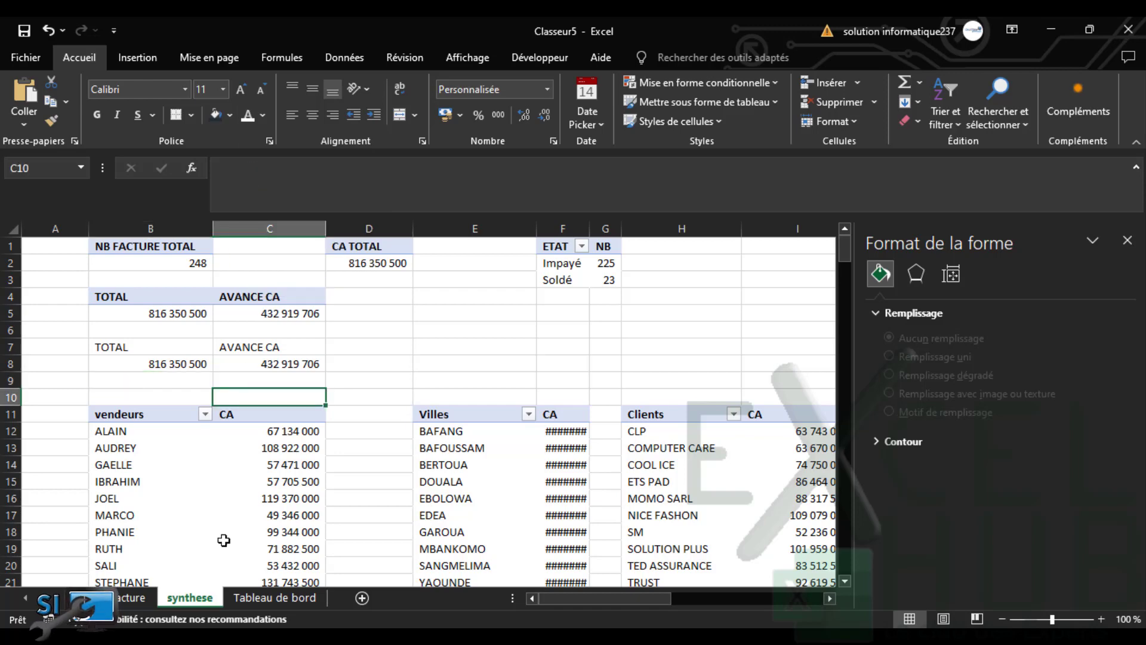
{"action": "left_click", "coordinate": [270, 595]}
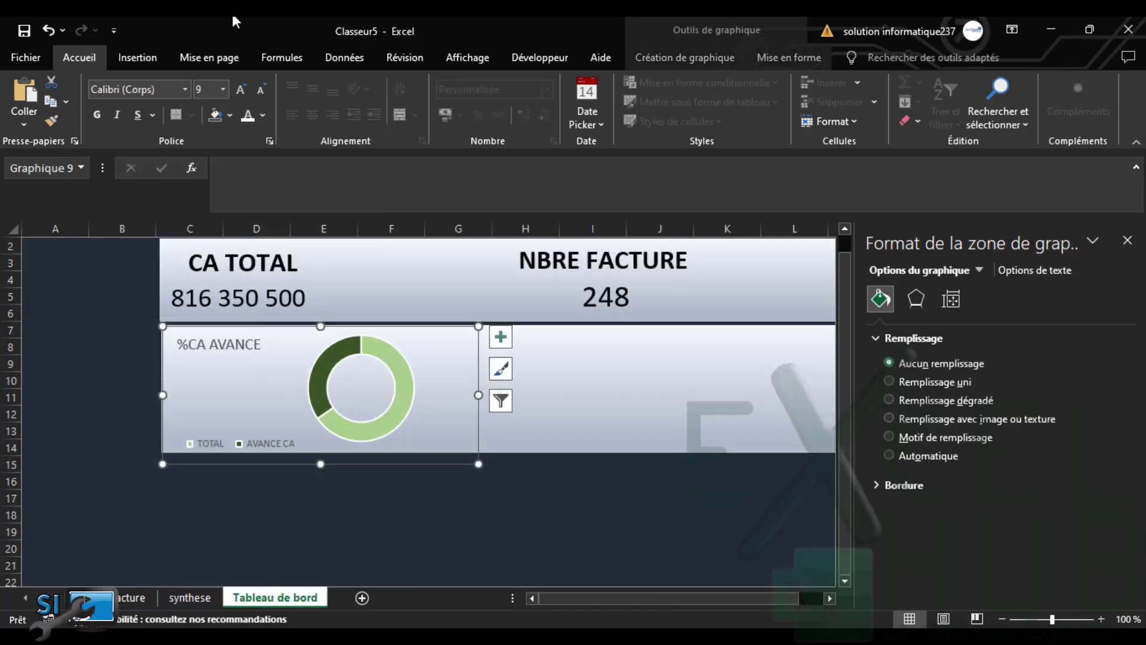
Draw a text box inside the %CA AVANCE doughnut ring
{"action": "left_click", "coordinate": [134, 58]}
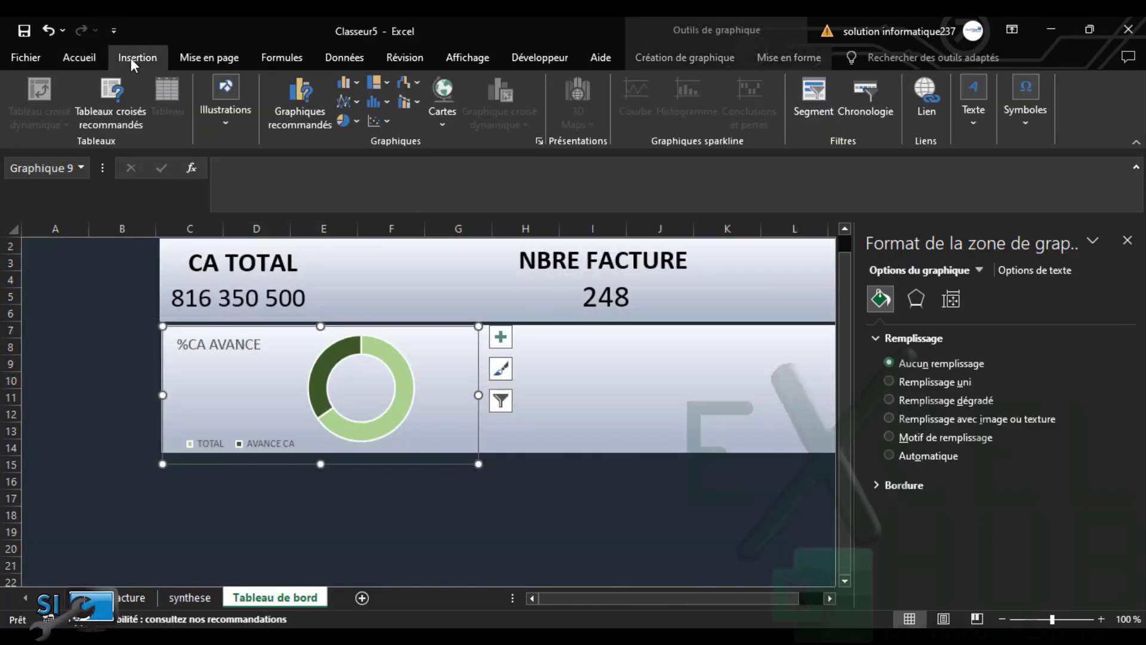
{"action": "left_click", "coordinate": [973, 123]}
{"action": "left_click", "coordinate": [951, 179]}
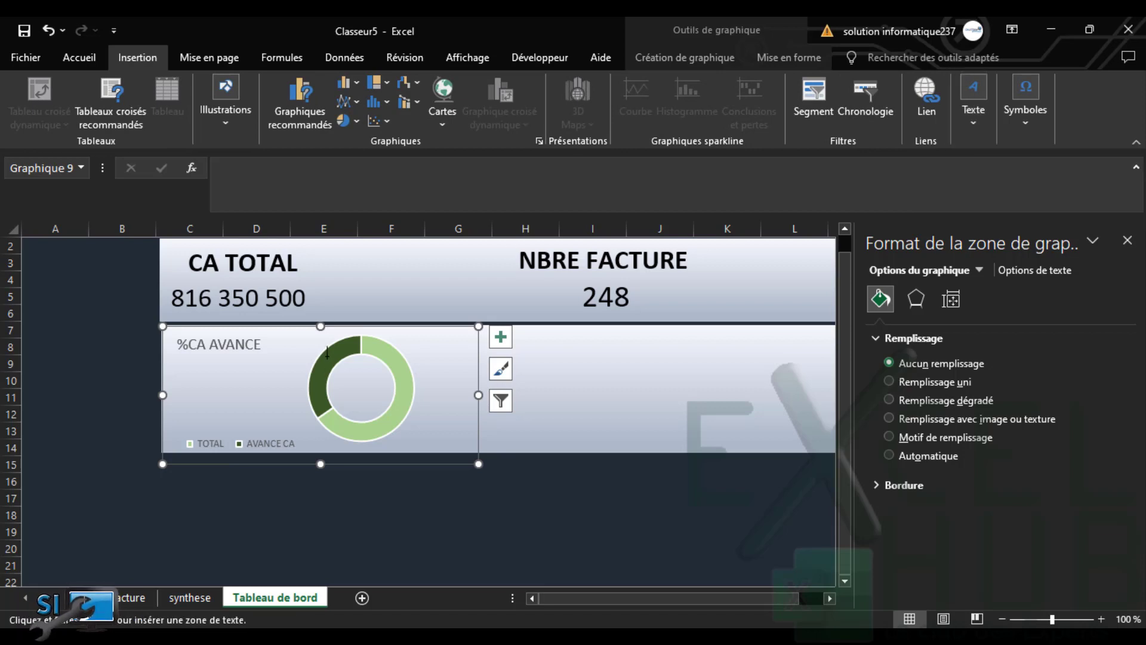
{"action": "left_click_drag", "start_coordinate": [317, 350], "coordinate": [404, 434]}
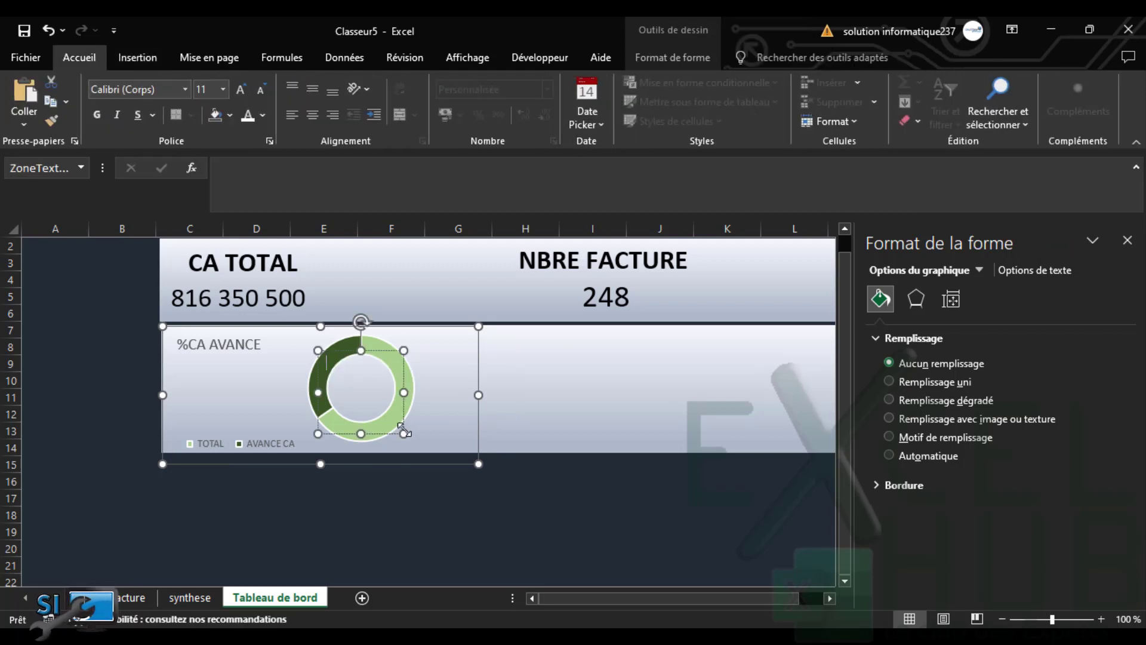
Link the text box to =synthese!$B$9 so it displays 53%
{"action": "left_click", "coordinate": [248, 167]}
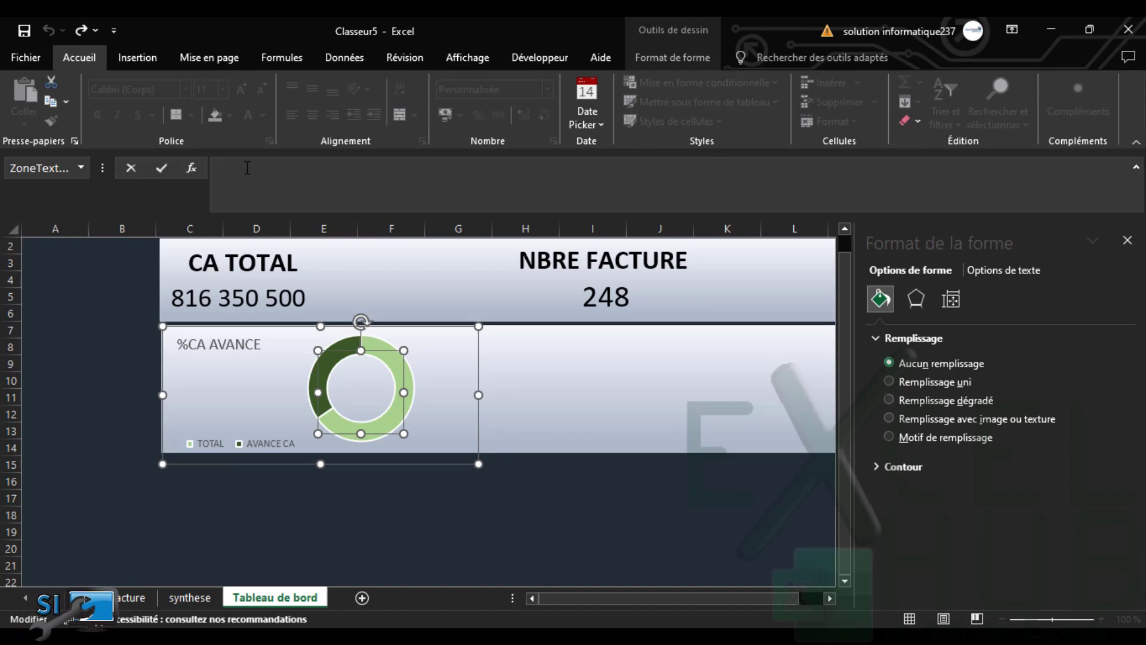
{"action": "type", "text": "="}
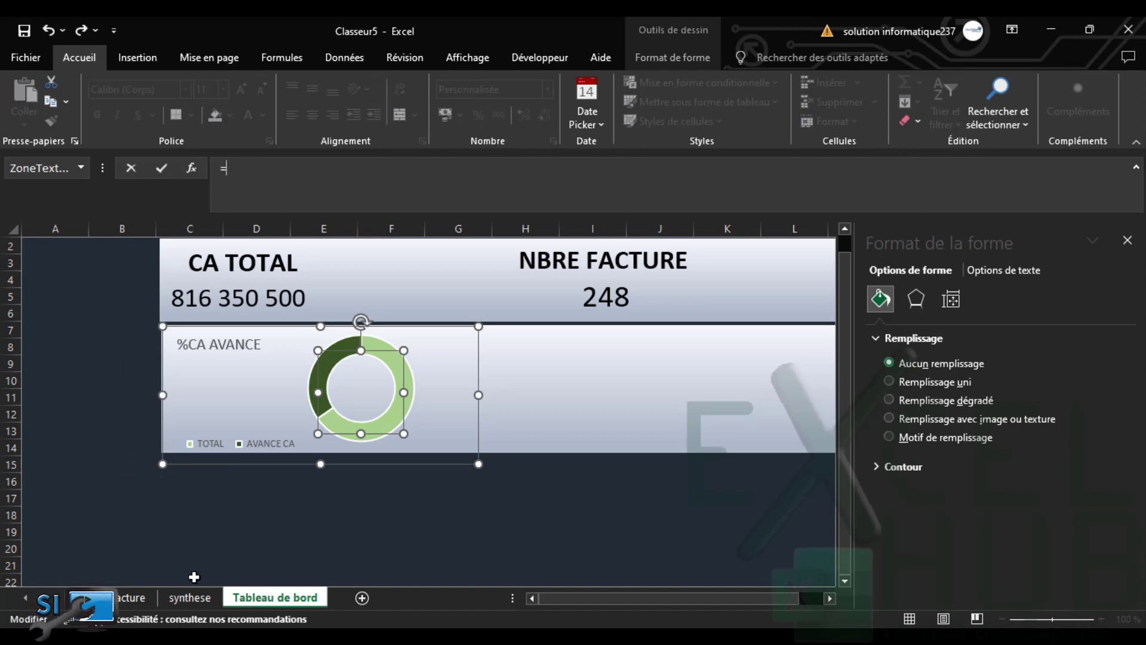
{"action": "left_click", "coordinate": [190, 596]}
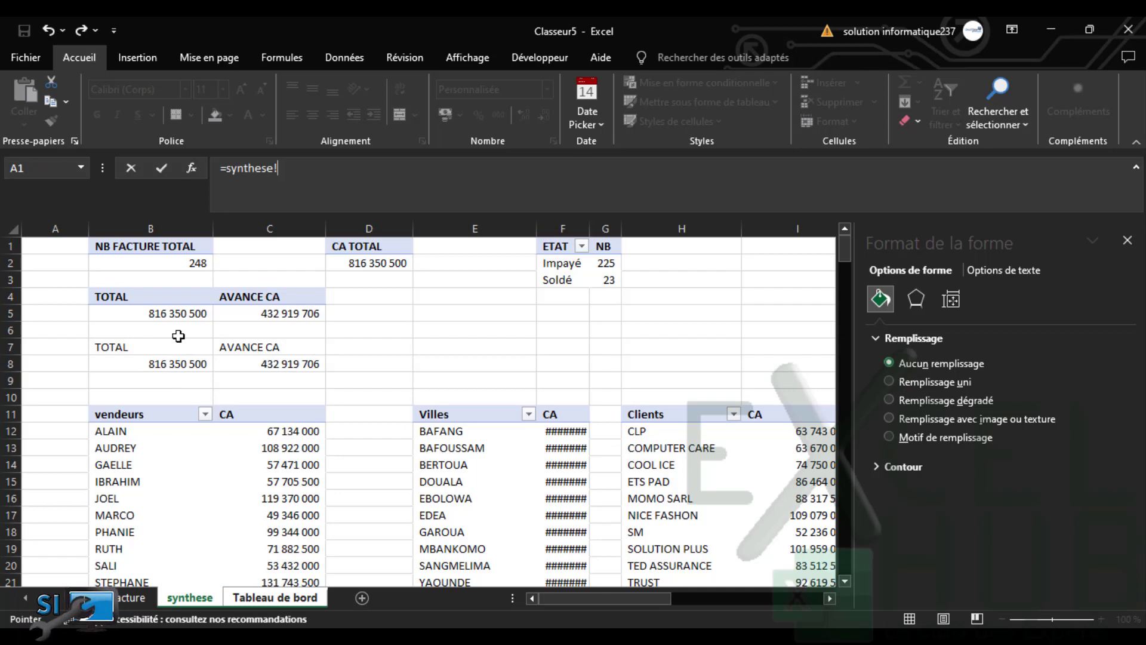
{"action": "left_click", "coordinate": [181, 379]}
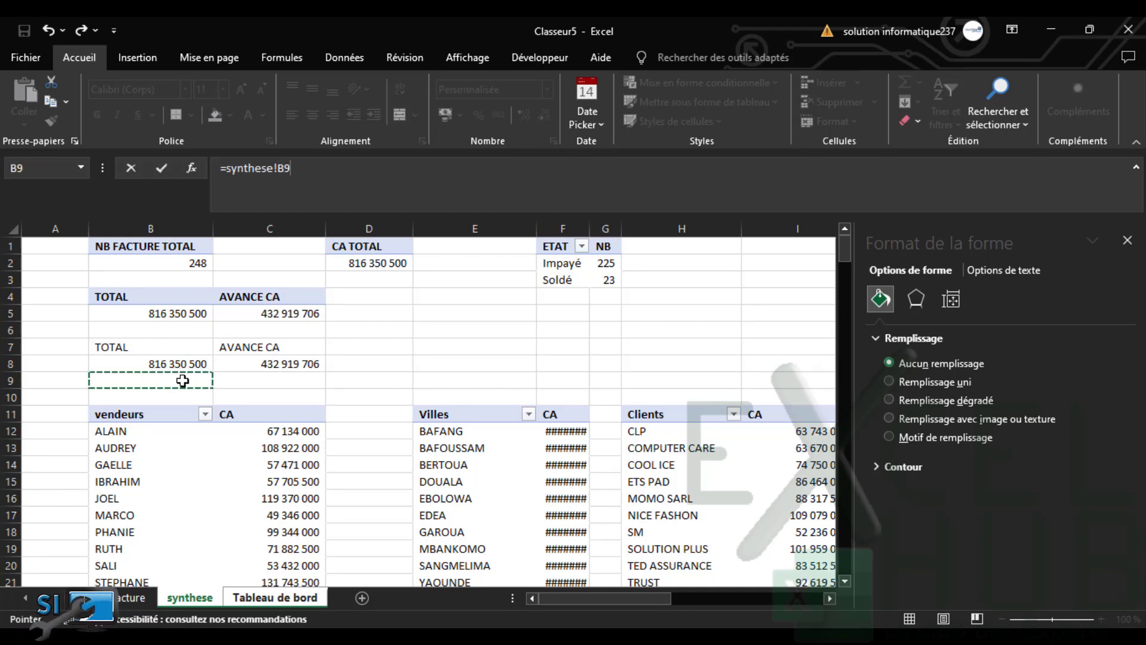
{"action": "key", "text": "Return"}
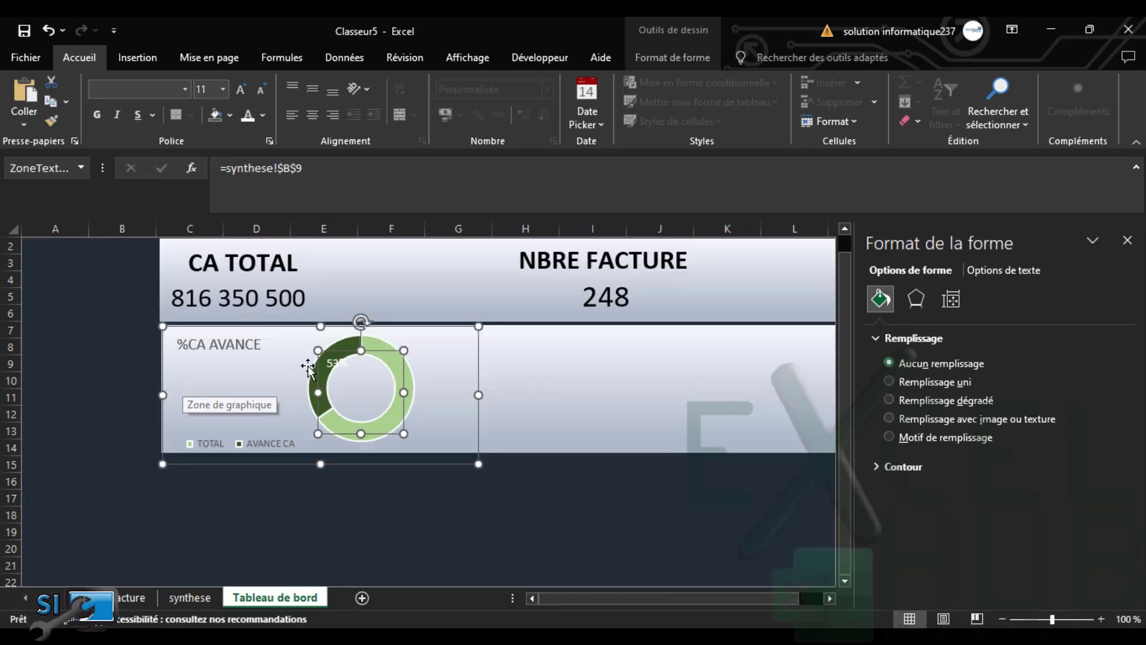
Make the 53% label dark, 24 pt, and centred in the ring
{"action": "left_click", "coordinate": [263, 113]}
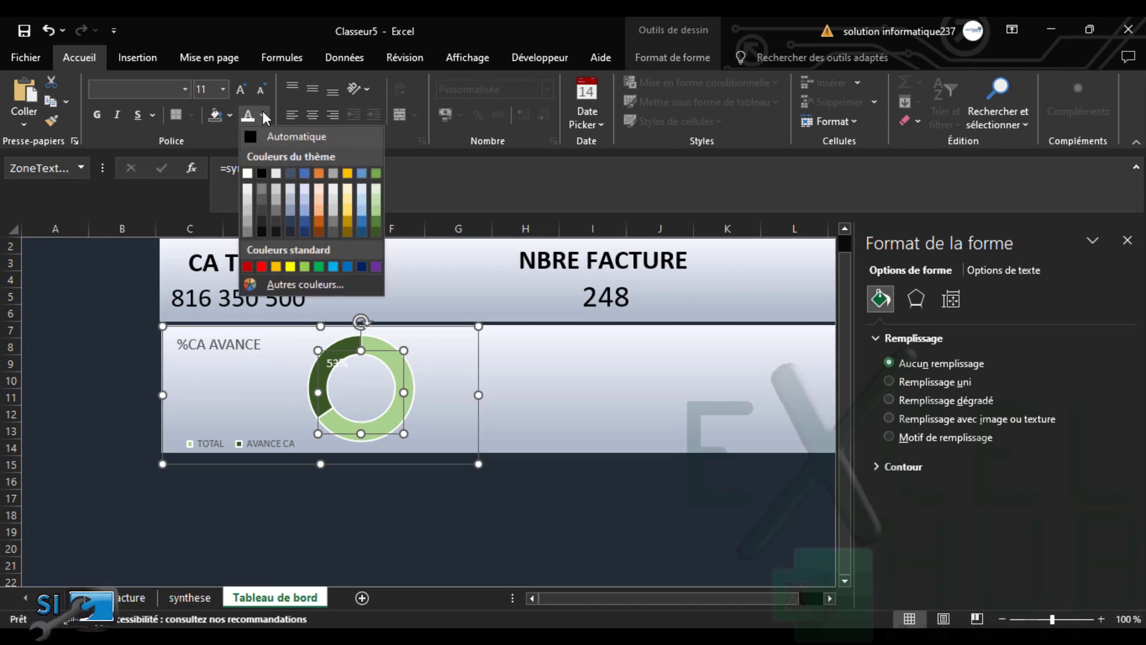
{"action": "left_click", "coordinate": [261, 135]}
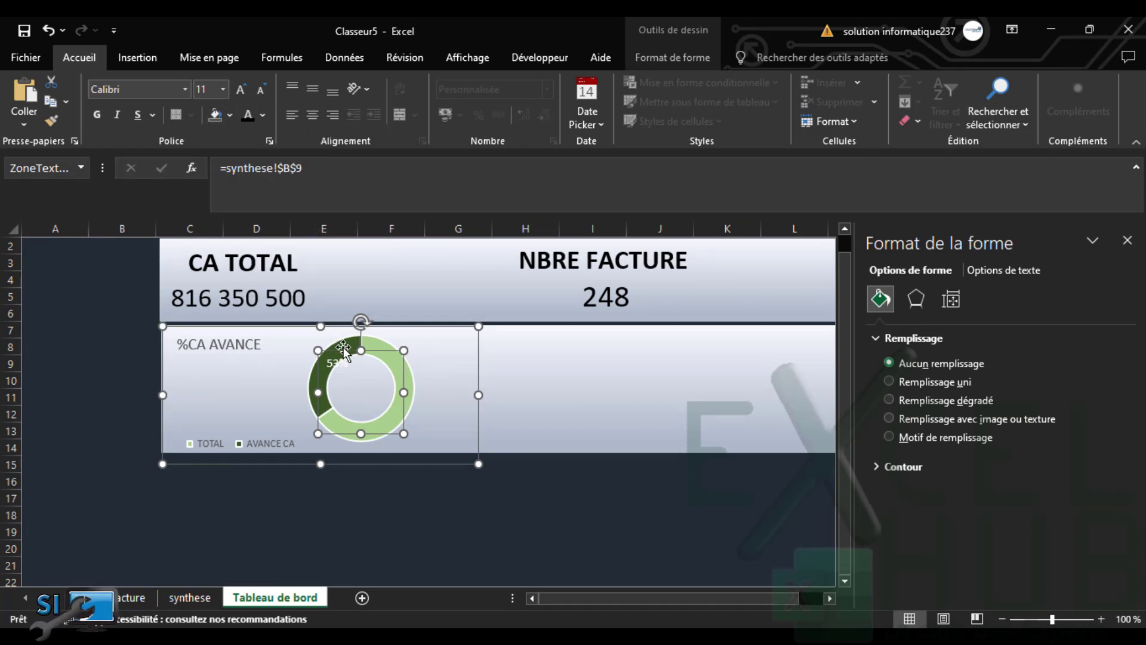
{"action": "left_click", "coordinate": [246, 115]}
{"action": "left_click", "coordinate": [239, 89]}
{"action": "left_click", "coordinate": [239, 90]}
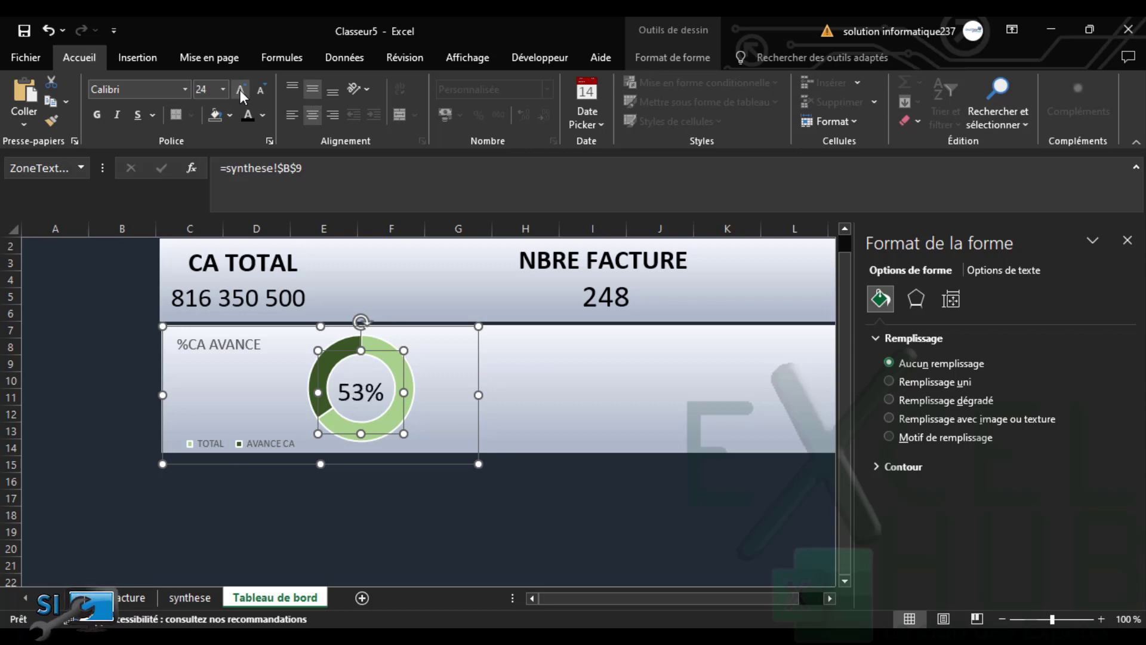
{"action": "left_click", "coordinate": [239, 90]}
{"action": "left_click", "coordinate": [260, 89]}
{"action": "left_click", "coordinate": [260, 89]}
{"action": "left_click_drag", "start_coordinate": [376, 349], "coordinate": [378, 346]}
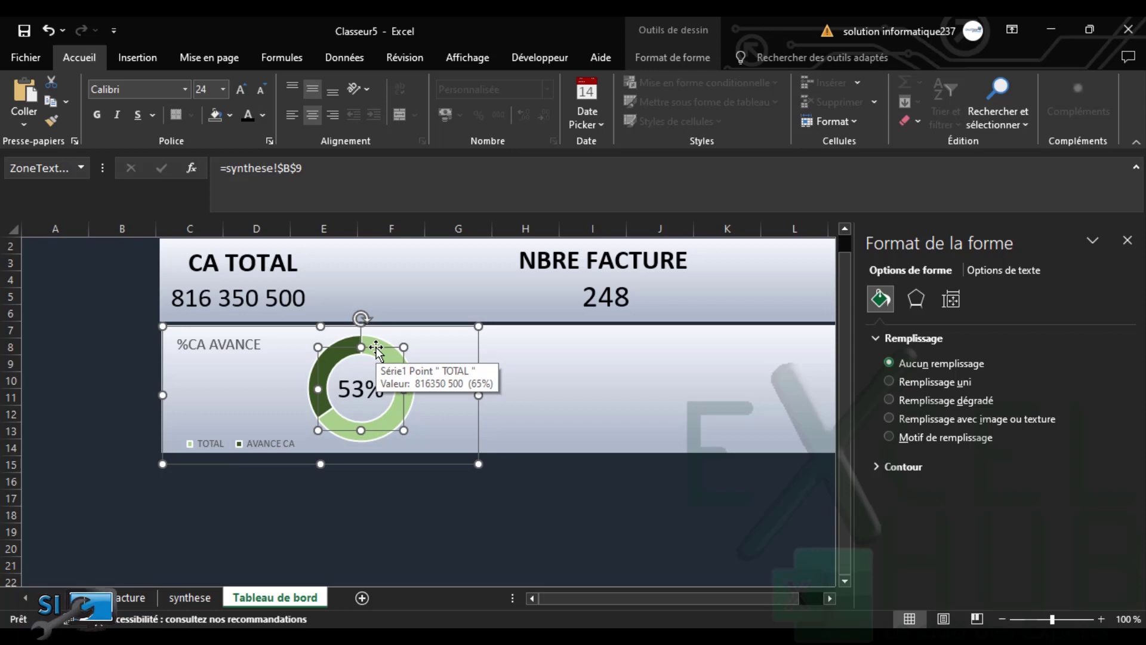
Move the %CA AVANCE chart title further right within the chart
{"action": "left_click", "coordinate": [456, 348]}
{"action": "left_click", "coordinate": [612, 382]}
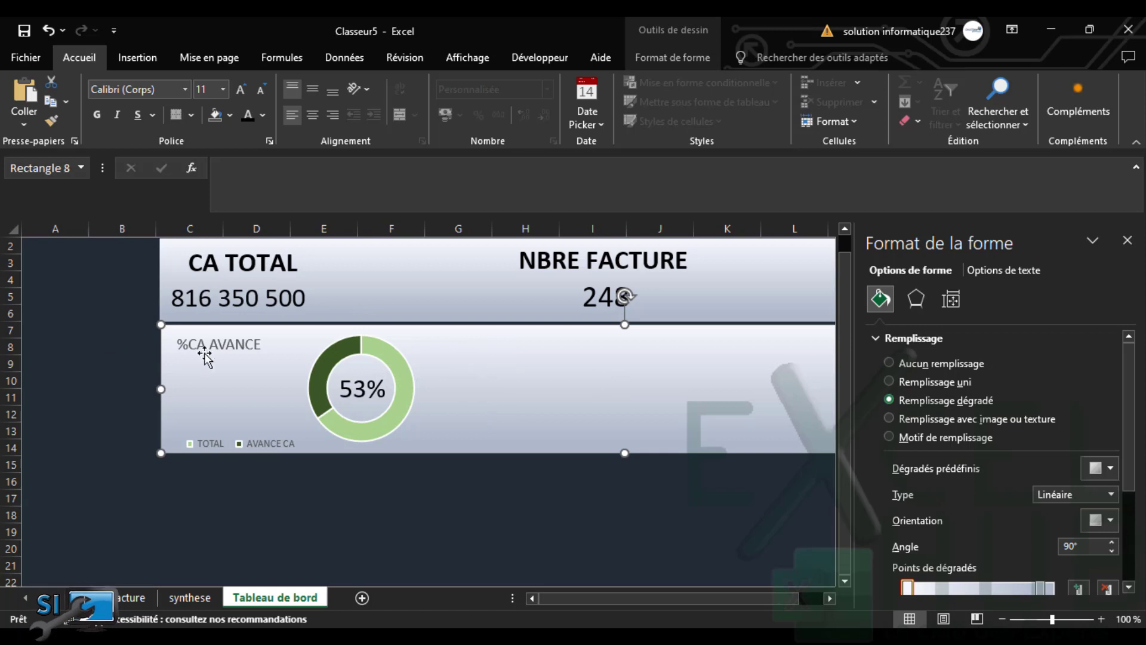
{"action": "left_click", "coordinate": [223, 351]}
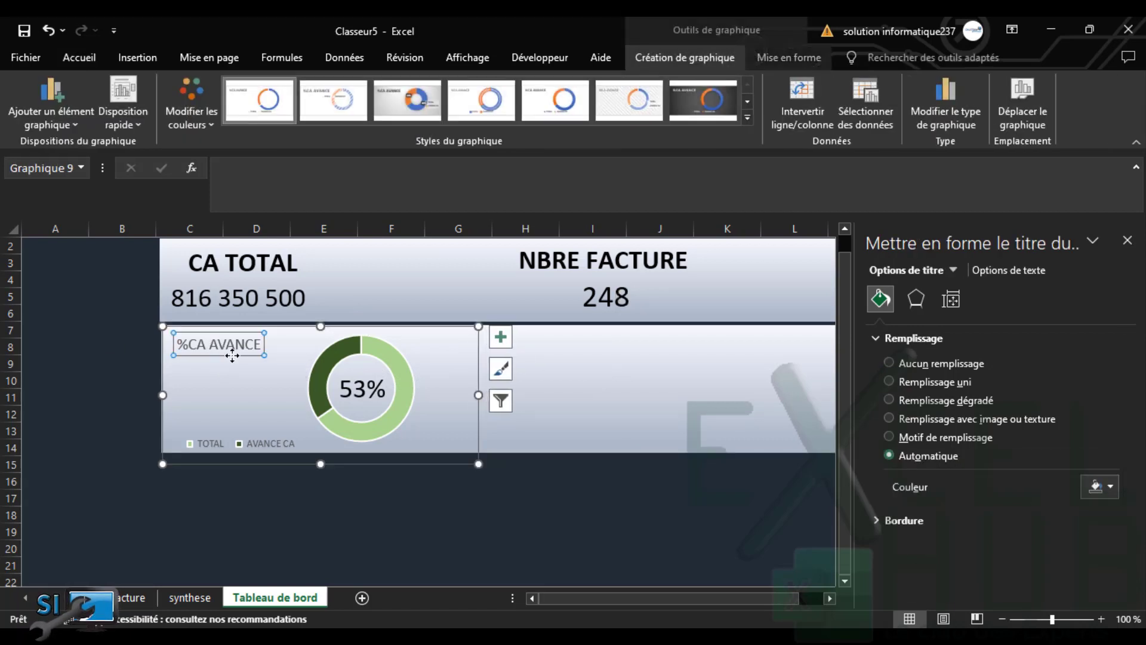
{"action": "left_click_drag", "start_coordinate": [234, 356], "coordinate": [281, 356]}
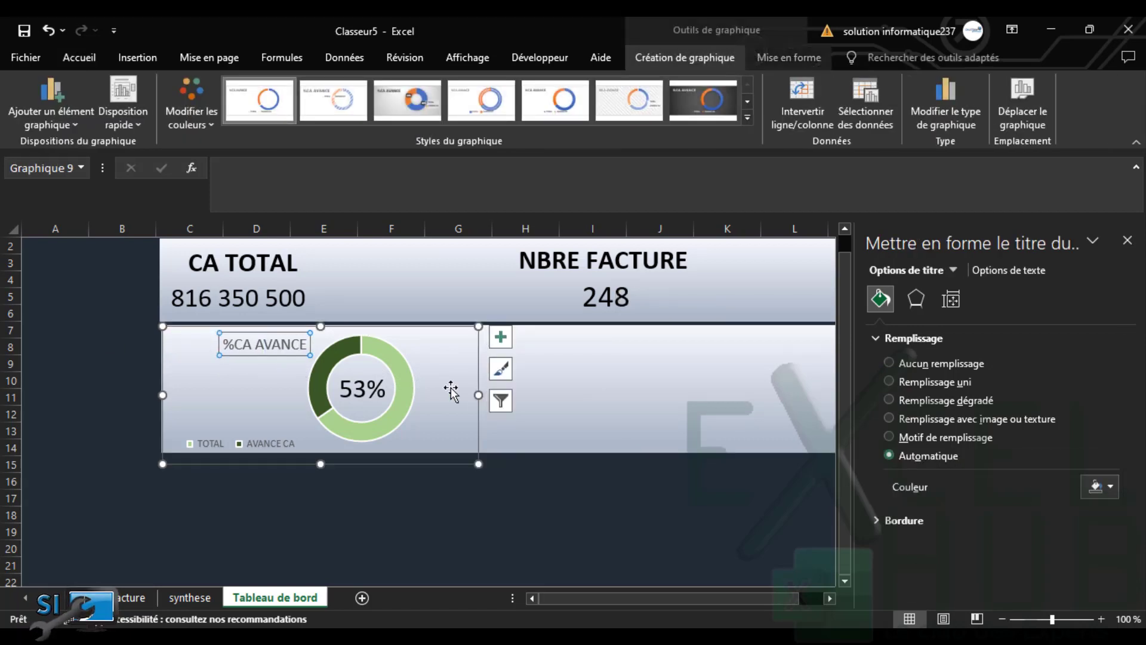
{"action": "left_click", "coordinate": [468, 391]}
{"action": "left_click", "coordinate": [585, 396]}
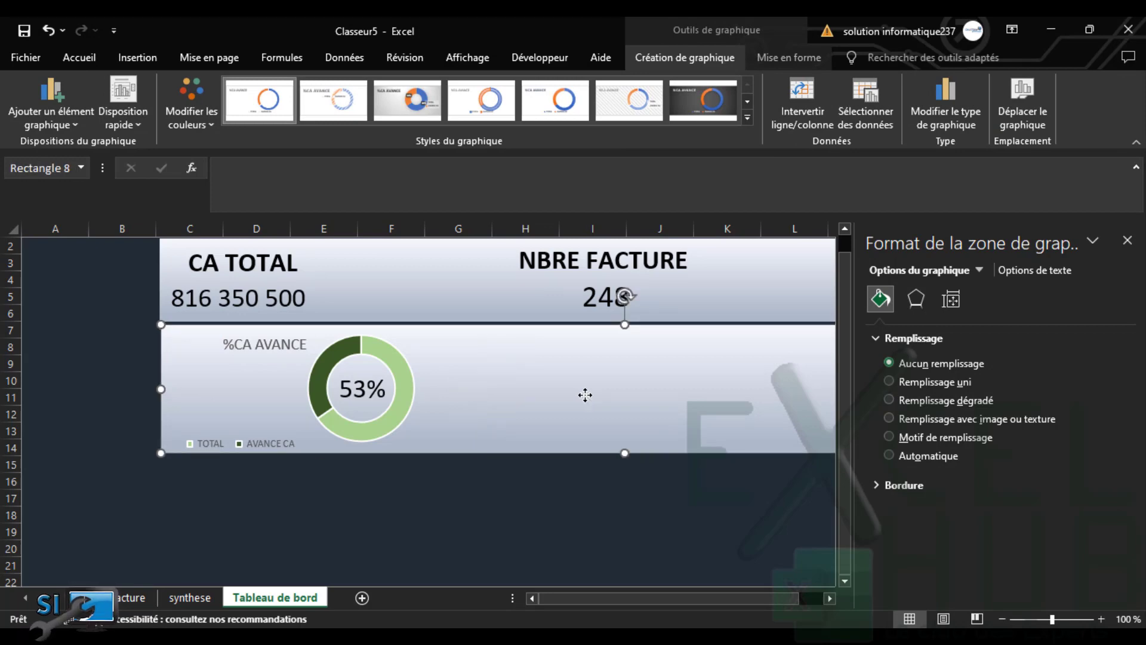
Insert a doughnut chart of the Impayé/Soldé pivot on synthese, cut it, and return to Tableau de bord
{"action": "left_click", "coordinate": [185, 597]}
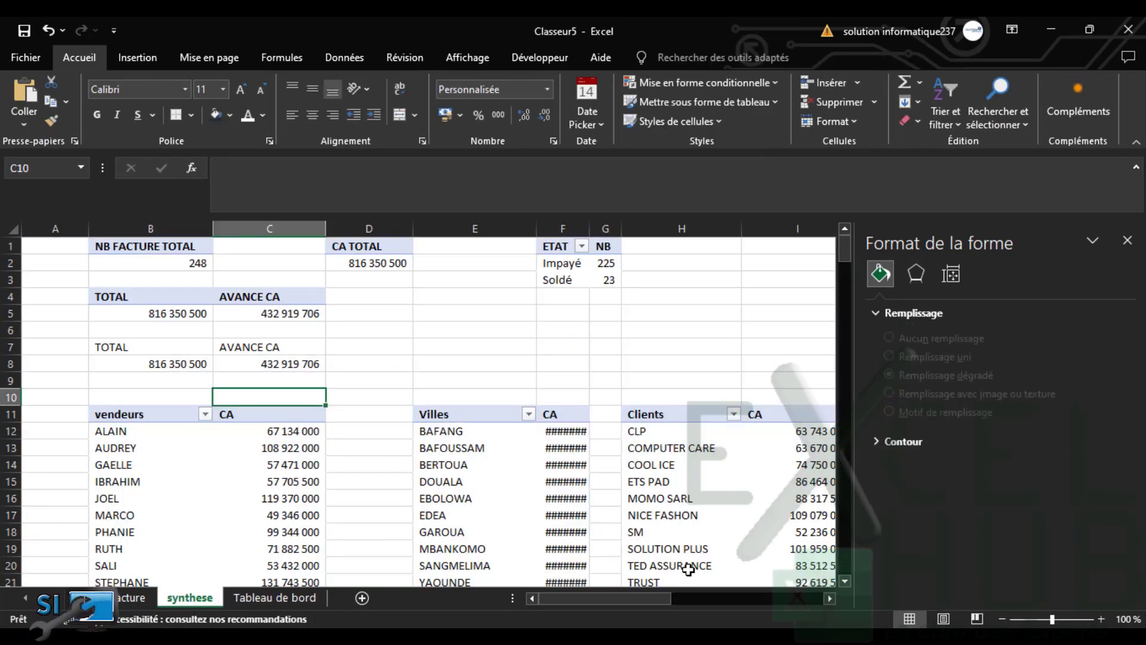
{"action": "left_click_drag", "start_coordinate": [661, 596], "coordinate": [738, 594]}
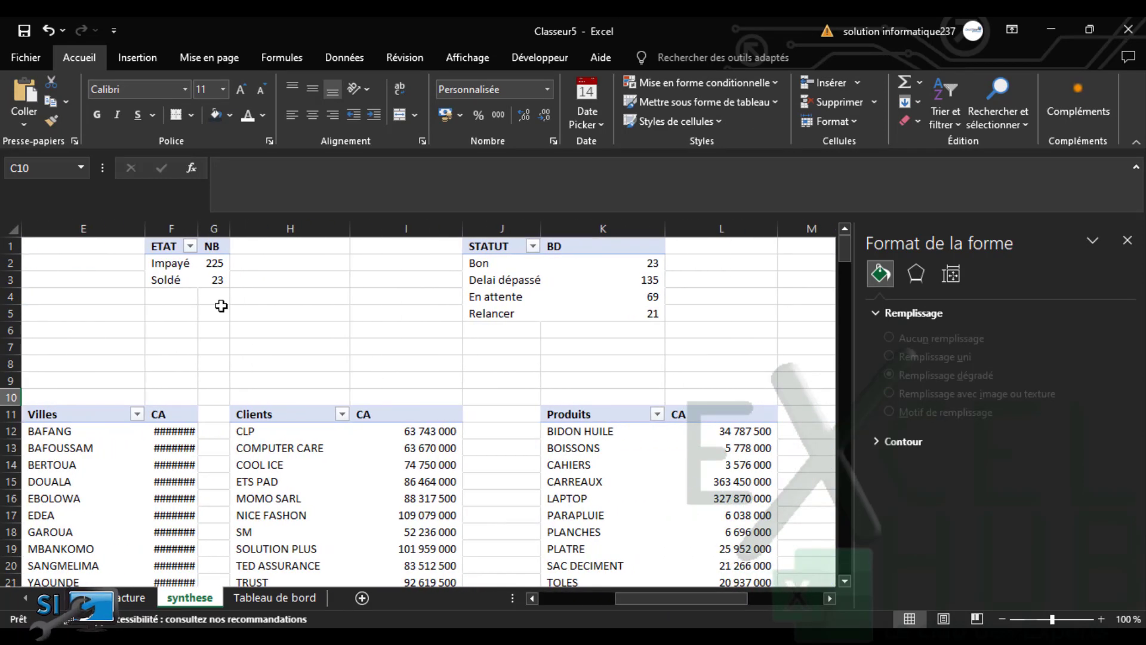
{"action": "left_click_drag", "start_coordinate": [174, 264], "coordinate": [199, 279]}
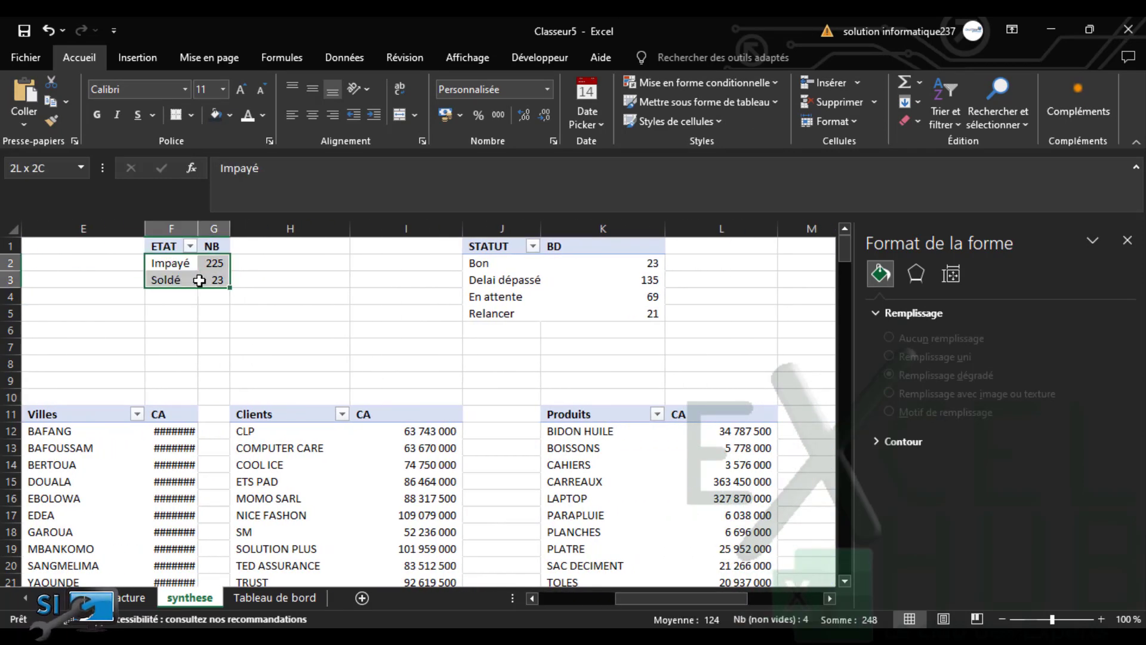
{"action": "left_click", "coordinate": [140, 60]}
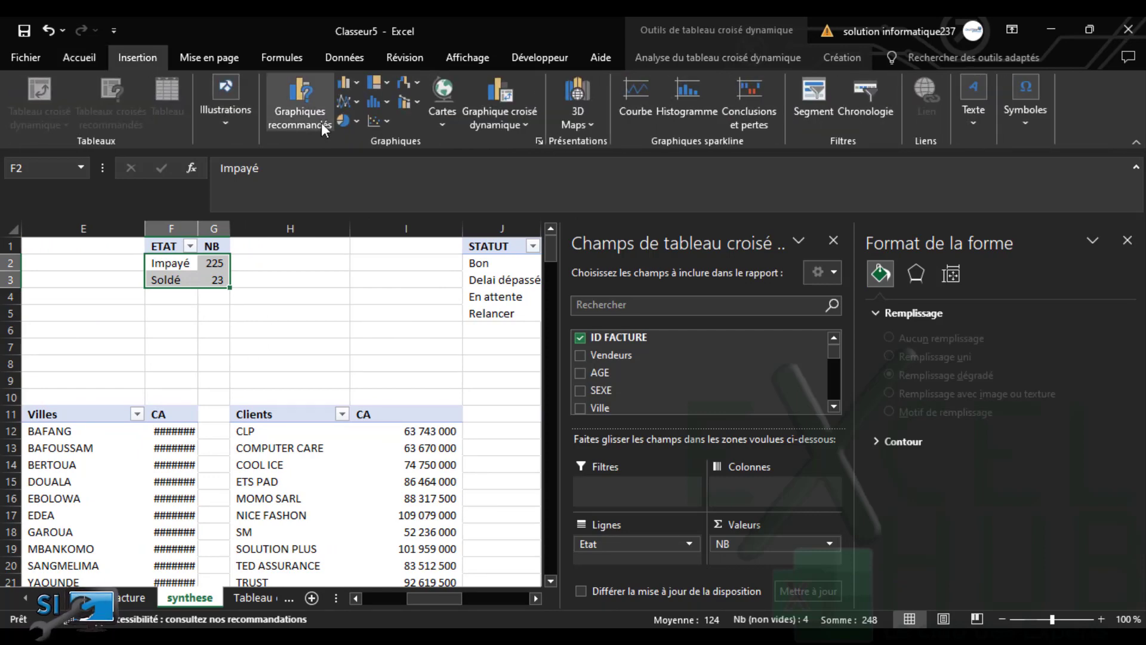
{"action": "left_click", "coordinate": [349, 120]}
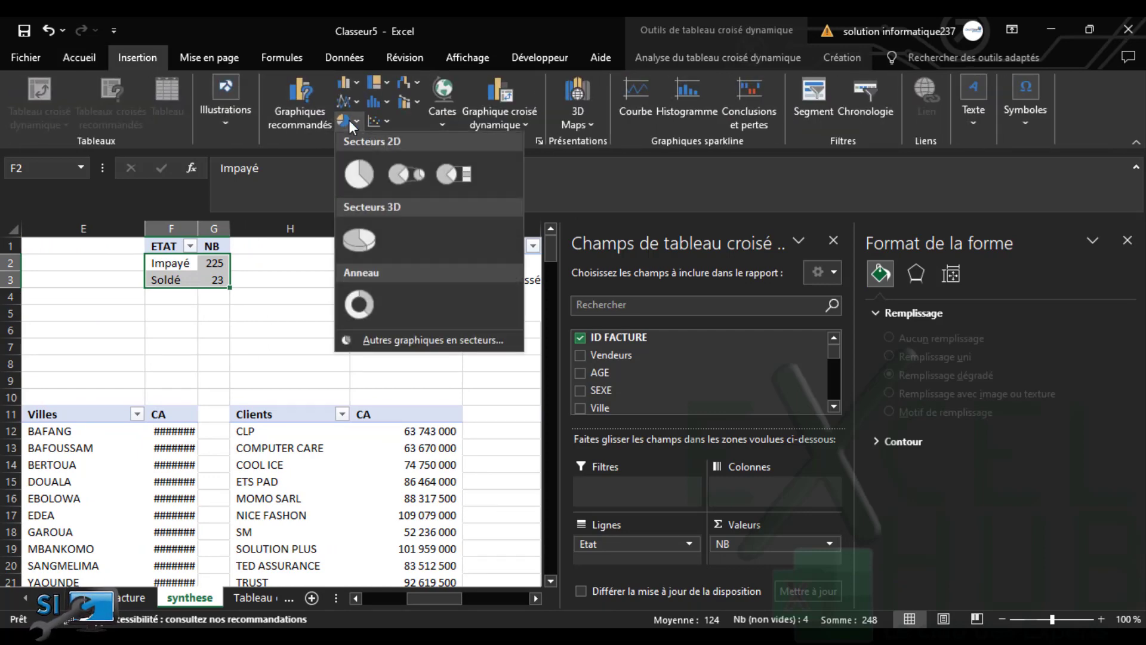
{"action": "left_click", "coordinate": [358, 304]}
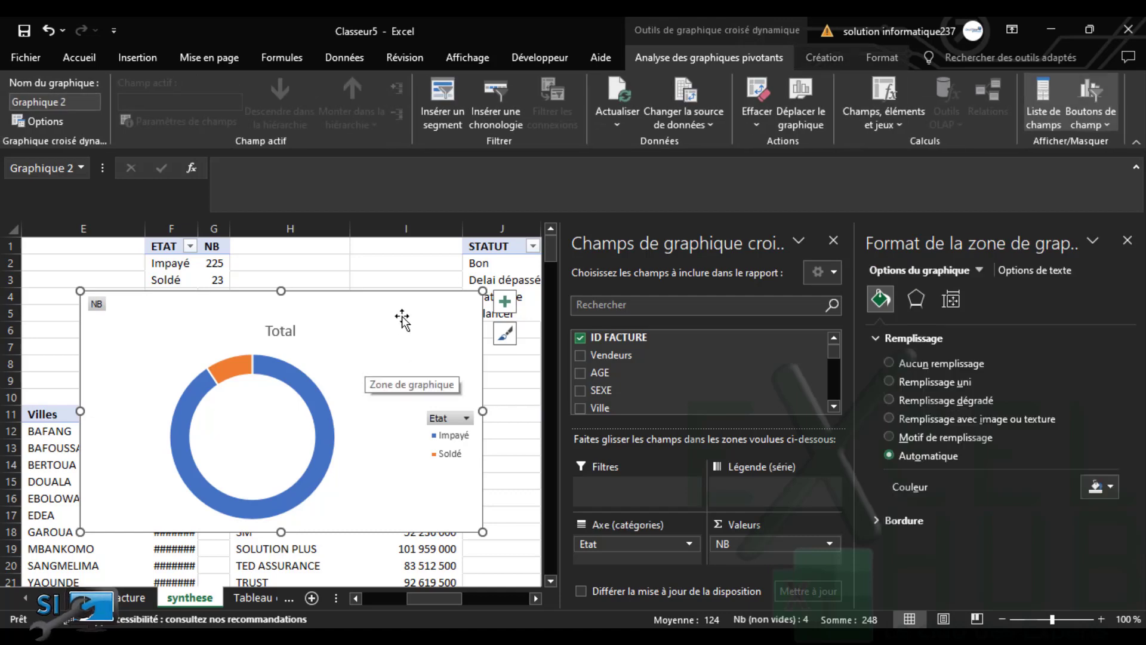
{"action": "key", "text": "ctrl+x"}
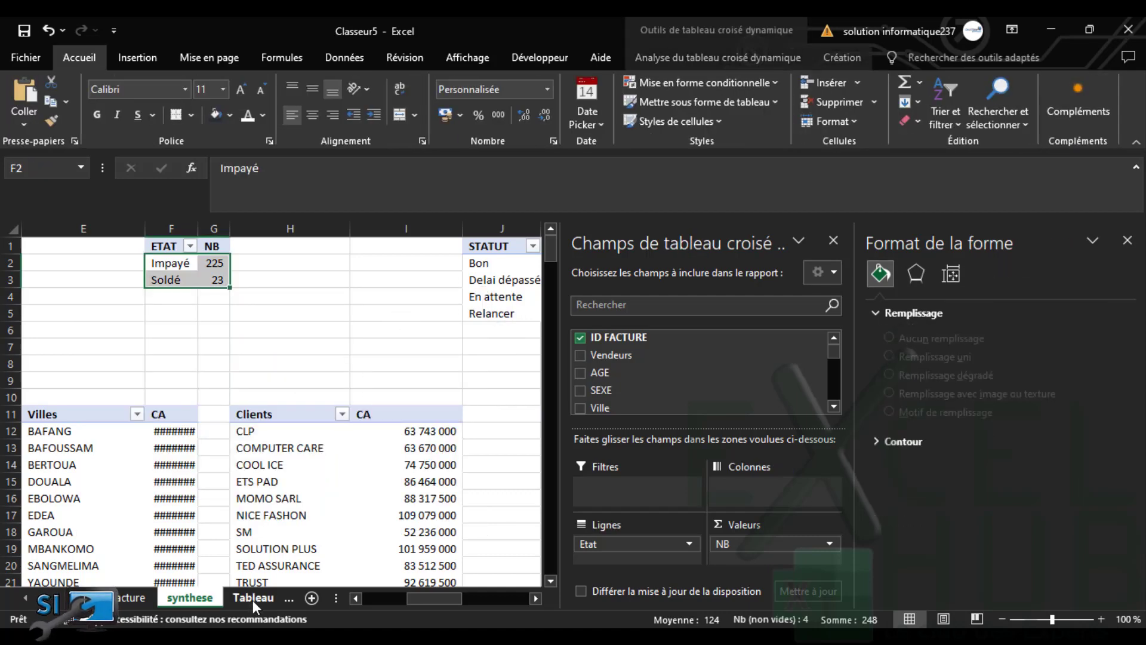
{"action": "left_click", "coordinate": [252, 599]}
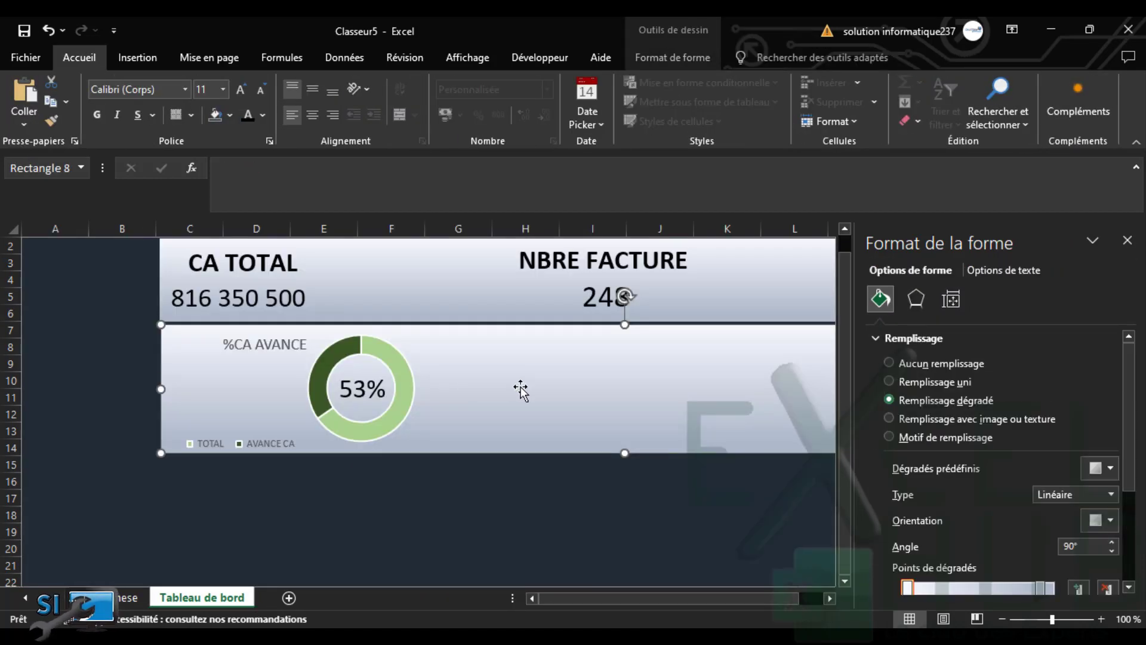
Paste the doughnut chart onto Tableau de bord and close its field list
{"action": "key", "text": "ctrl+v"}
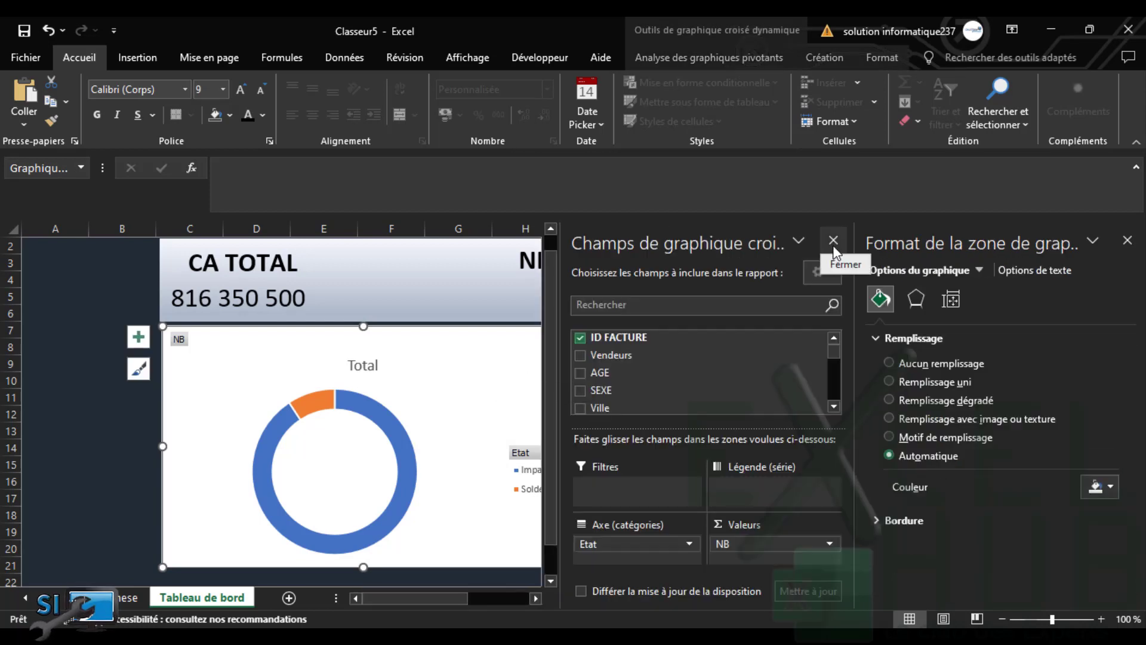
{"action": "left_click", "coordinate": [833, 240]}
{"action": "left_click_drag", "start_coordinate": [543, 358], "coordinate": [800, 348]}
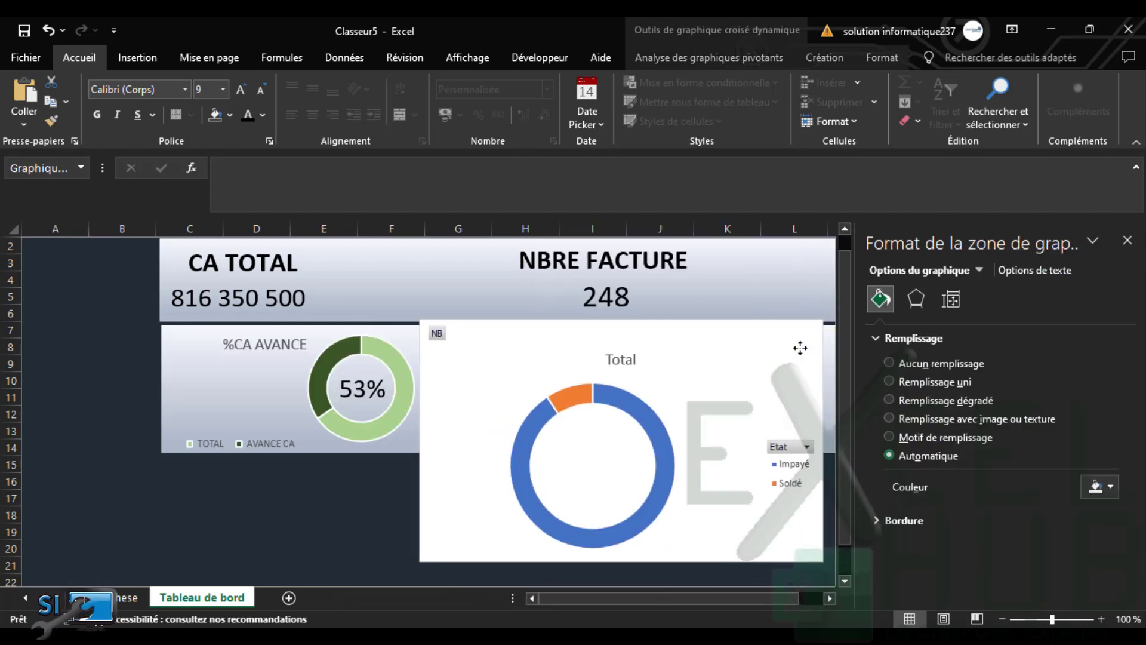
Remove the chart's fill and outline, shrink it to 5,6 × 9,34 cm beside the 53% doughnut
{"action": "left_click", "coordinate": [879, 58]}
{"action": "left_click", "coordinate": [503, 84]}
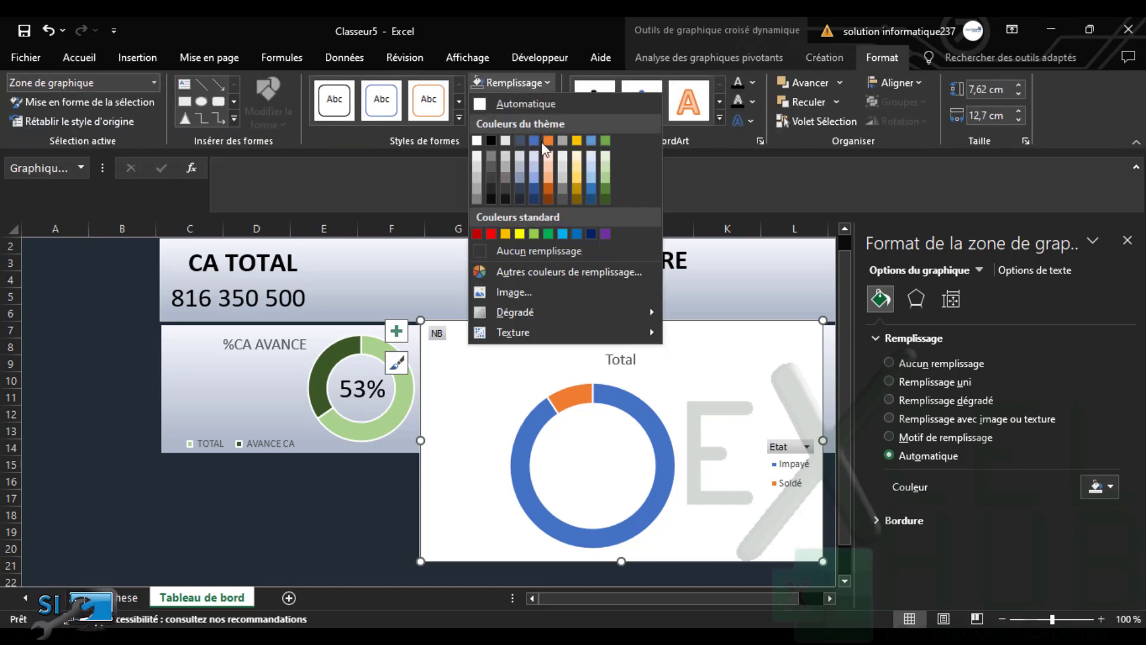
{"action": "left_click", "coordinate": [533, 253]}
{"action": "left_click", "coordinate": [525, 104]}
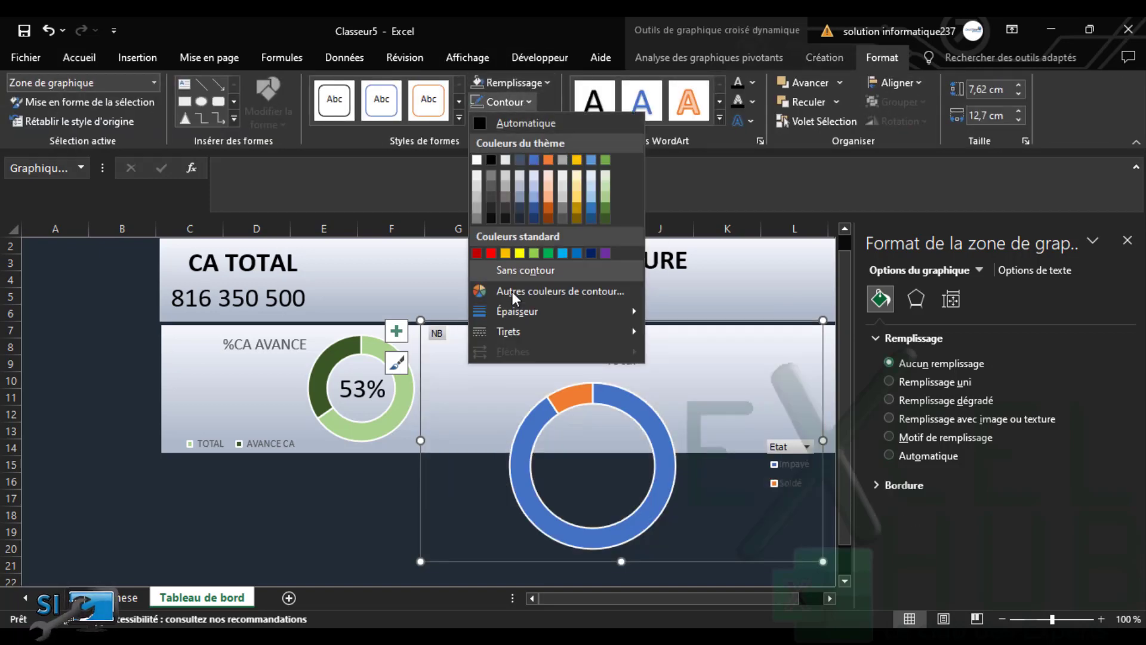
{"action": "left_click", "coordinate": [520, 273]}
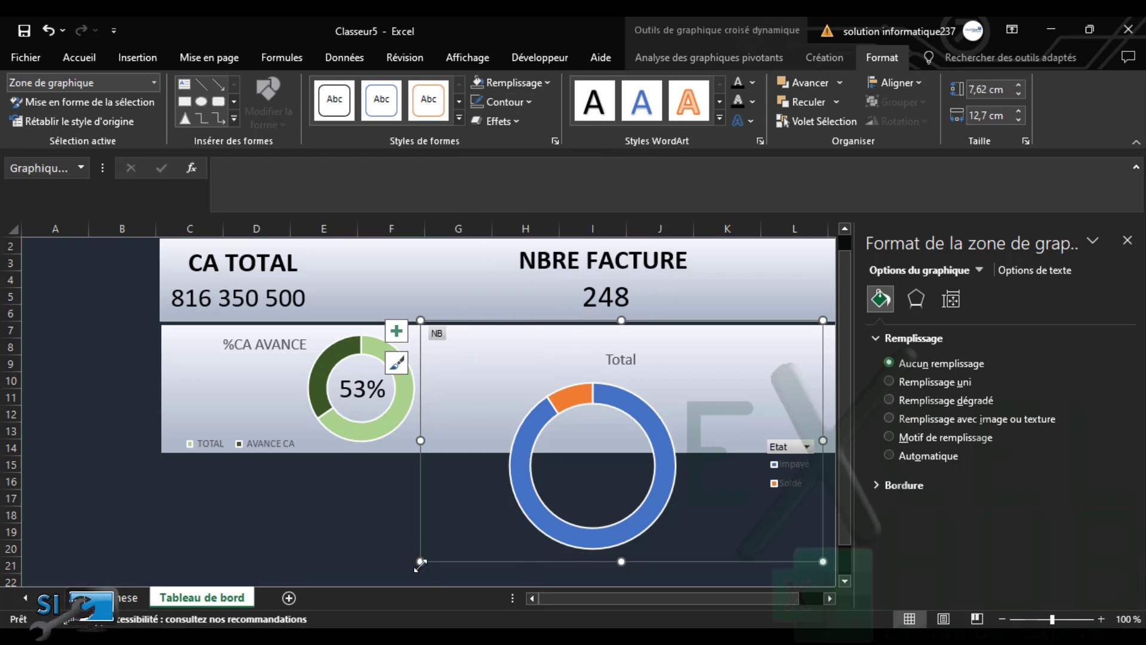
{"action": "left_click_drag", "start_coordinate": [420, 561], "coordinate": [526, 496]}
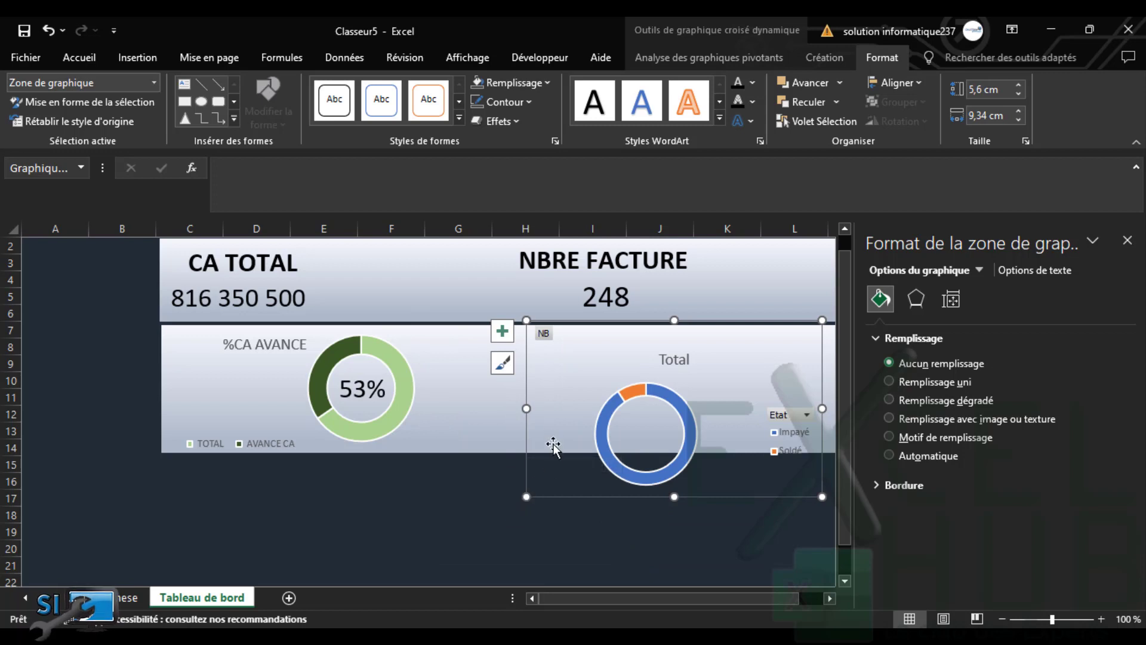
{"action": "mouse_move", "coordinate": [569, 501]}
{"action": "left_mouse_down"}
{"action": "mouse_move", "coordinate": [529, 455]}
{"action": "mouse_move", "coordinate": [486, 450]}
{"action": "left_mouse_up"}
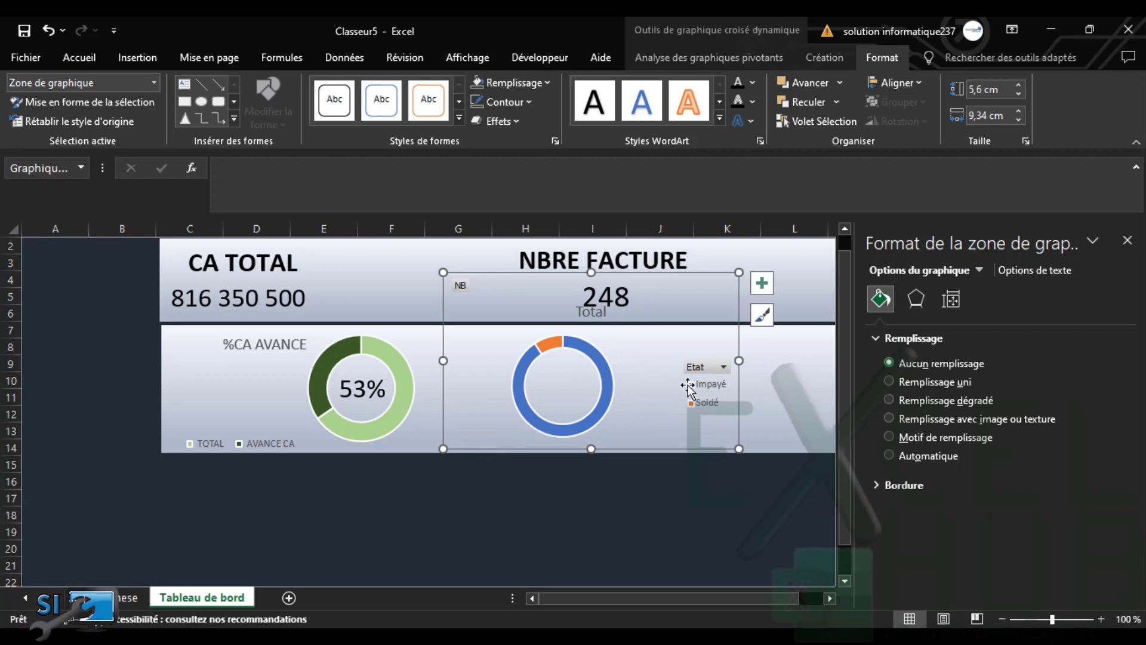
Enlarge the doughnut's plot area and set the ring thickness to 65 %
{"action": "left_click", "coordinate": [607, 351]}
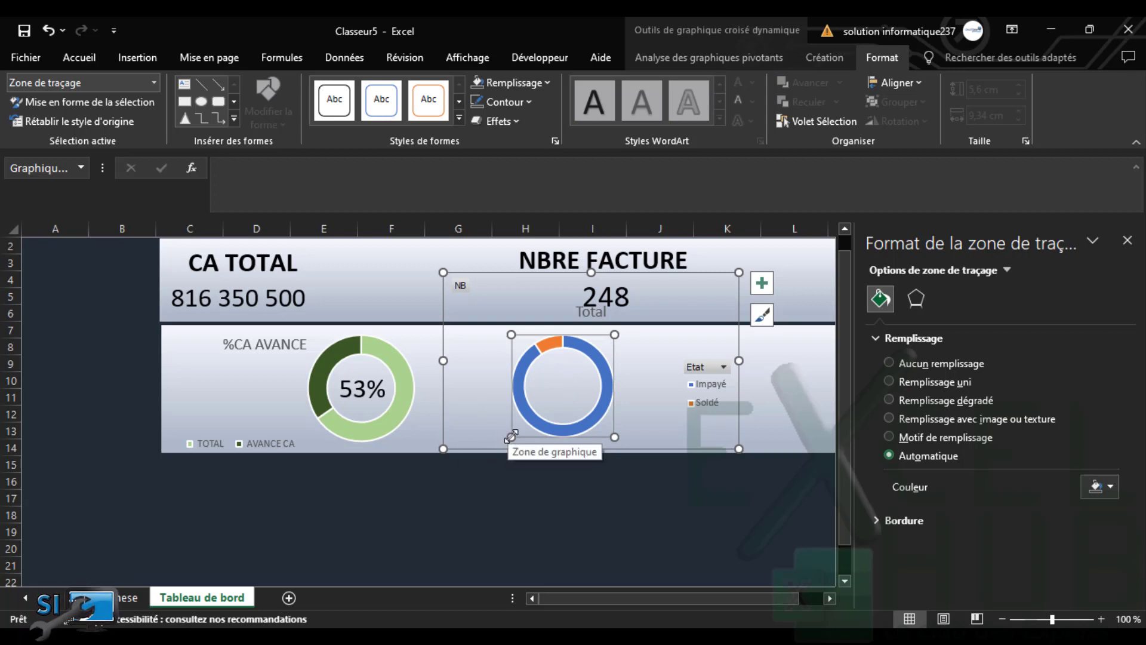
{"action": "left_click_drag", "start_coordinate": [507, 438], "coordinate": [500, 440]}
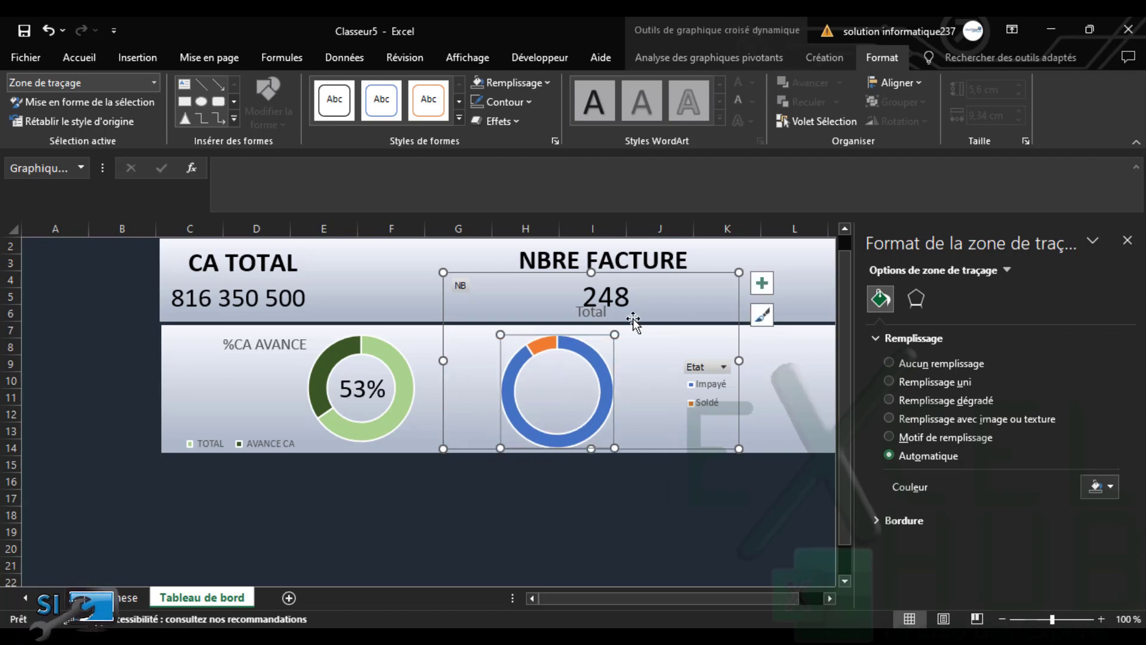
{"action": "left_click_drag", "start_coordinate": [617, 333], "coordinate": [625, 322]}
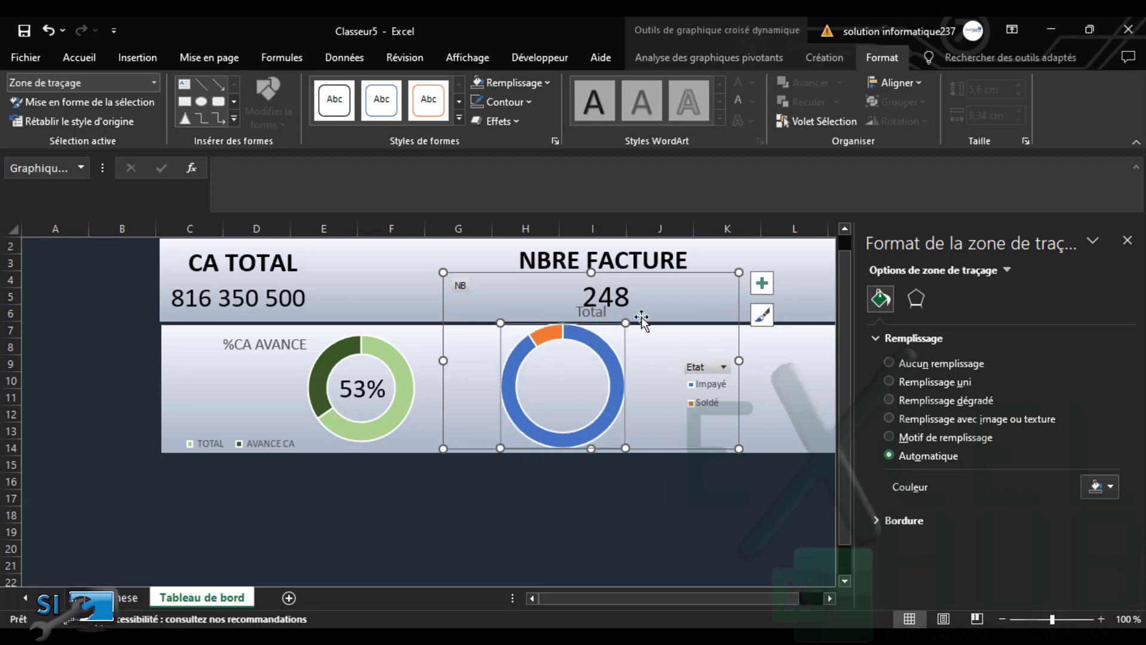
{"action": "left_click", "coordinate": [590, 335]}
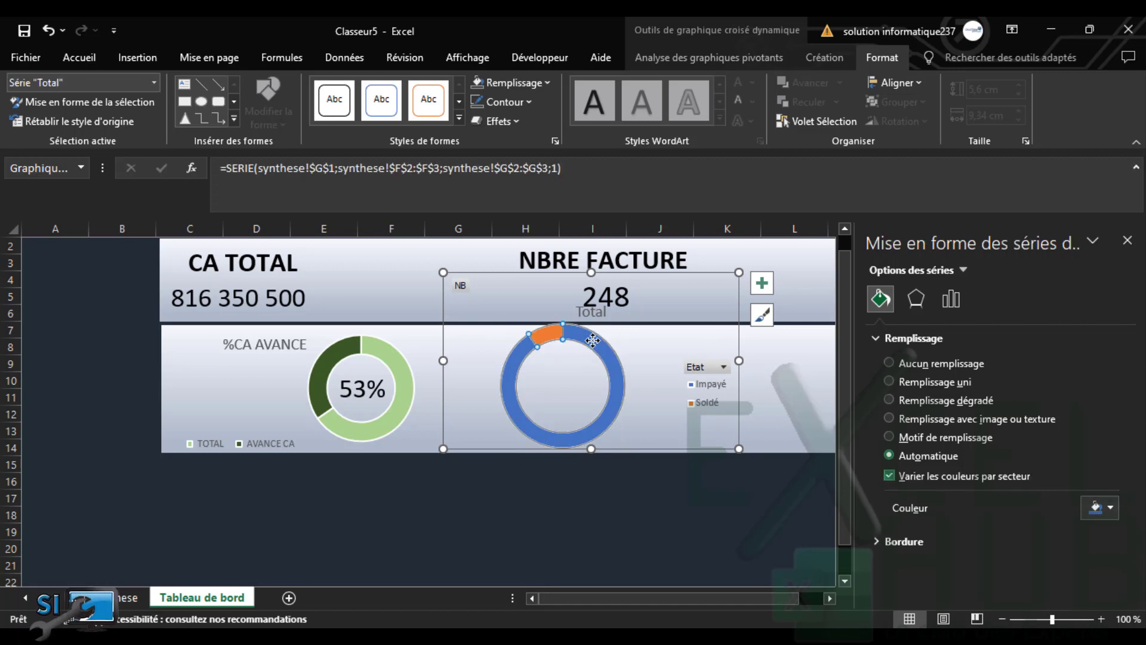
{"action": "left_click", "coordinate": [951, 300]}
{"action": "left_click", "coordinate": [995, 444]}
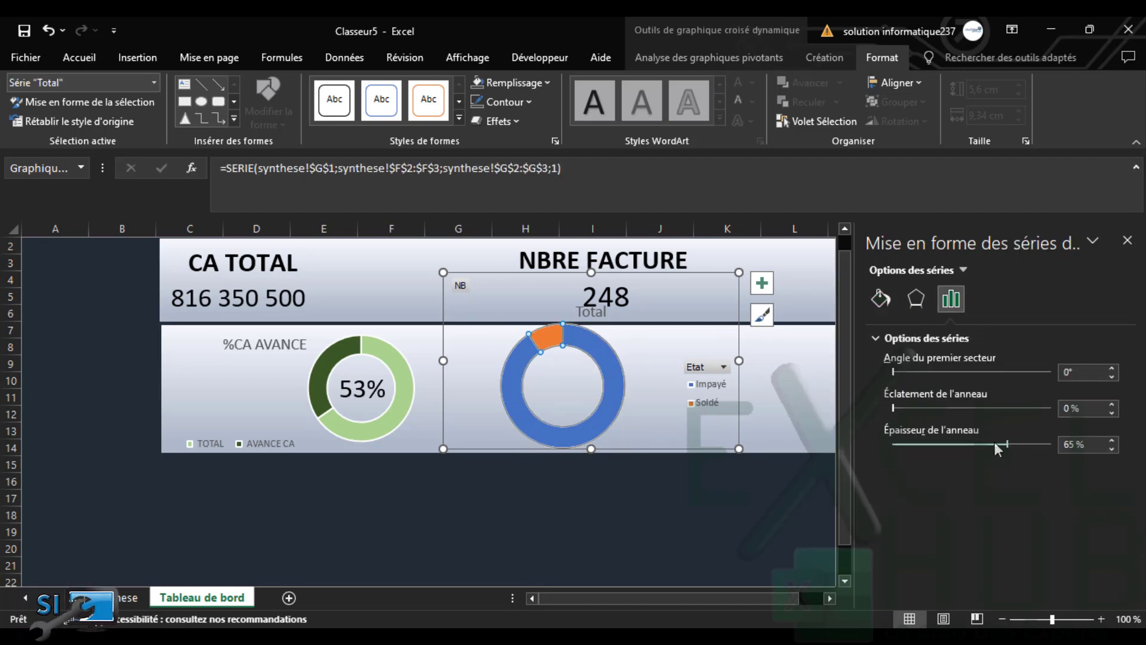
Trim the plot area, shift the chart right, and move the Total title top-left
{"action": "left_click", "coordinate": [625, 337]}
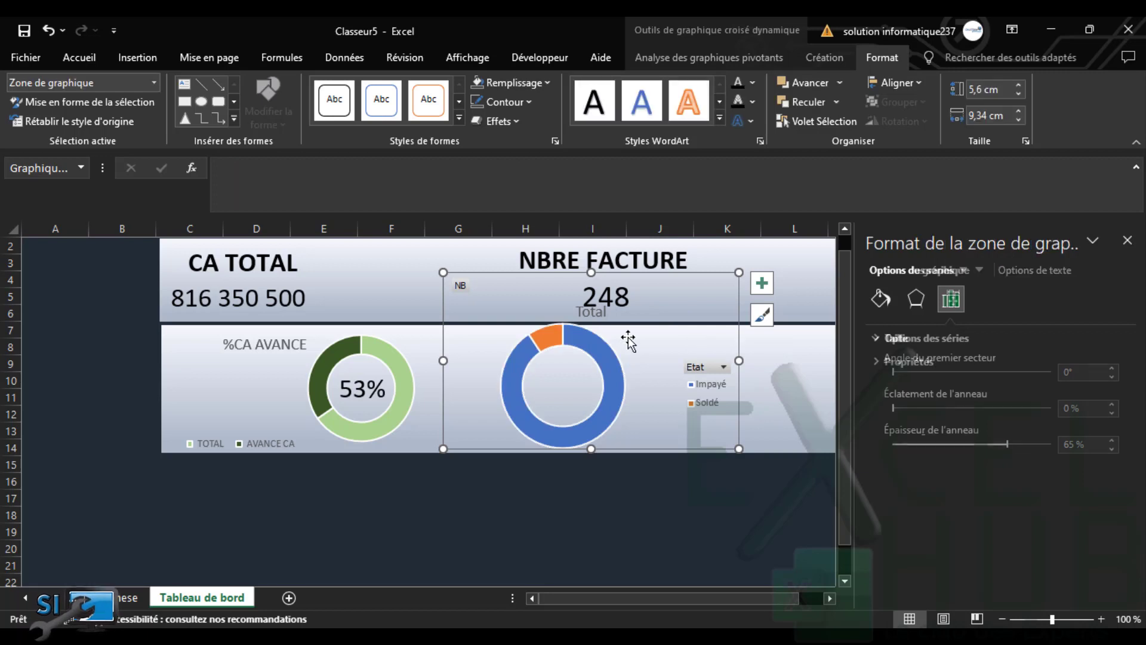
{"action": "left_click", "coordinate": [612, 338]}
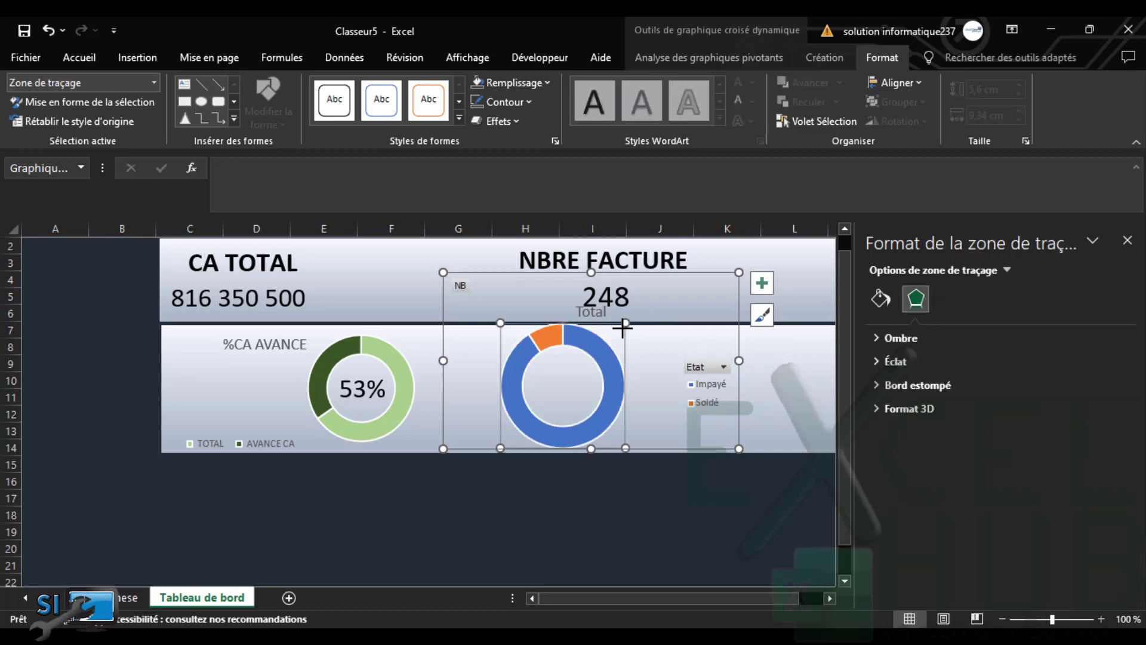
{"action": "left_click_drag", "start_coordinate": [623, 327], "coordinate": [615, 333]}
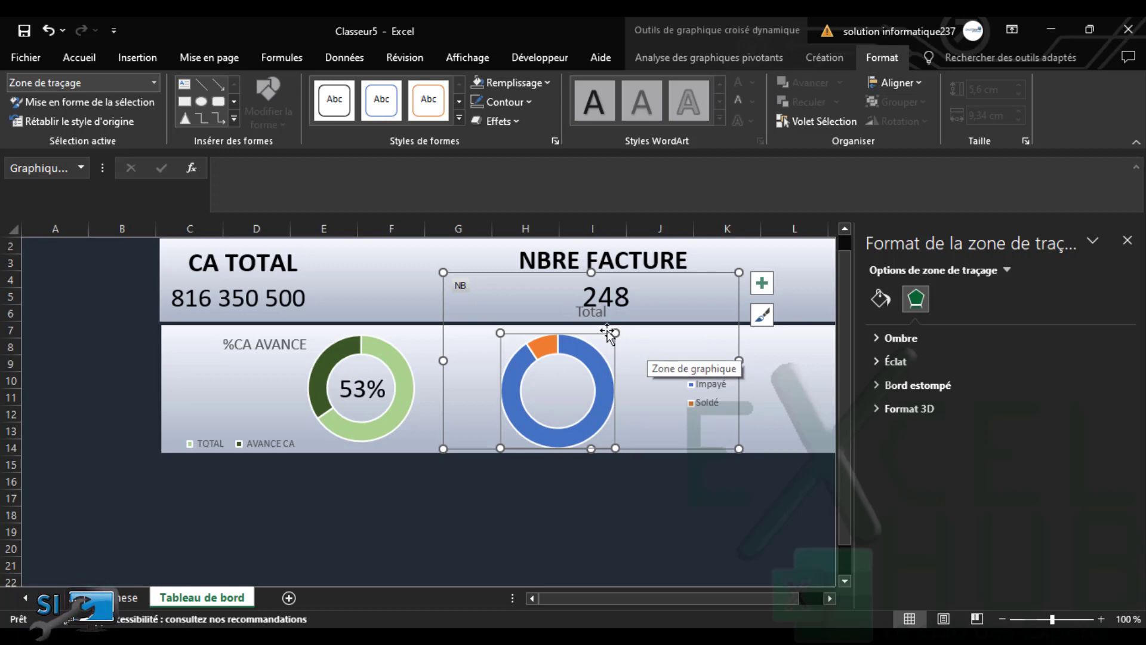
{"action": "left_click", "coordinate": [660, 415]}
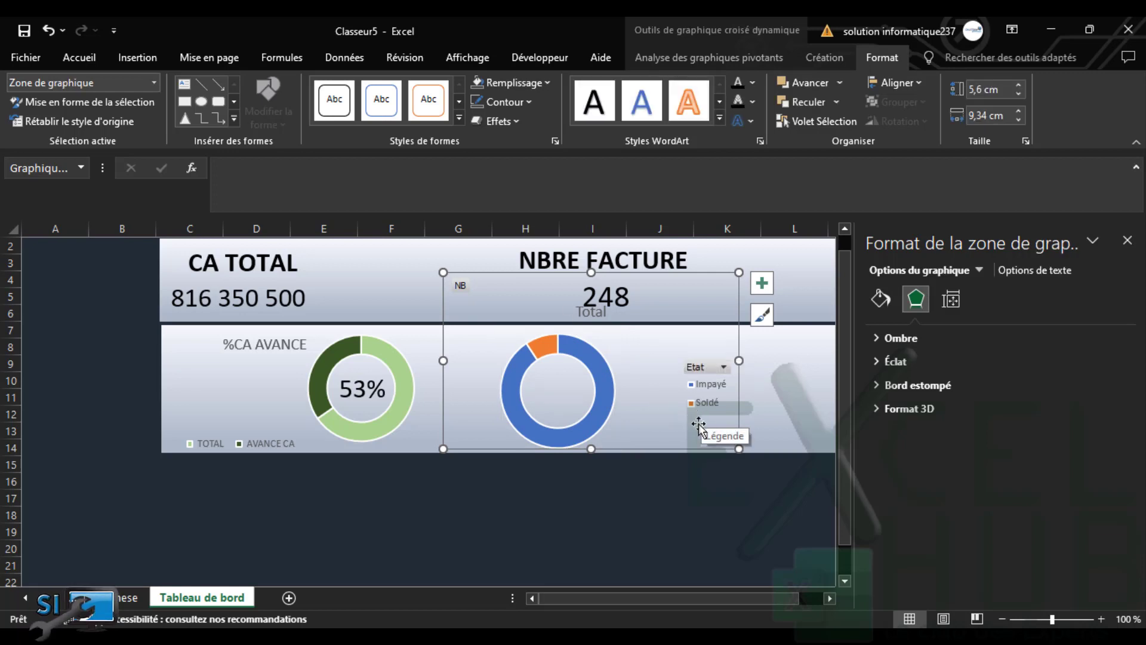
{"action": "left_click_drag", "start_coordinate": [736, 427], "coordinate": [801, 430]}
{"action": "left_click", "coordinate": [671, 321]}
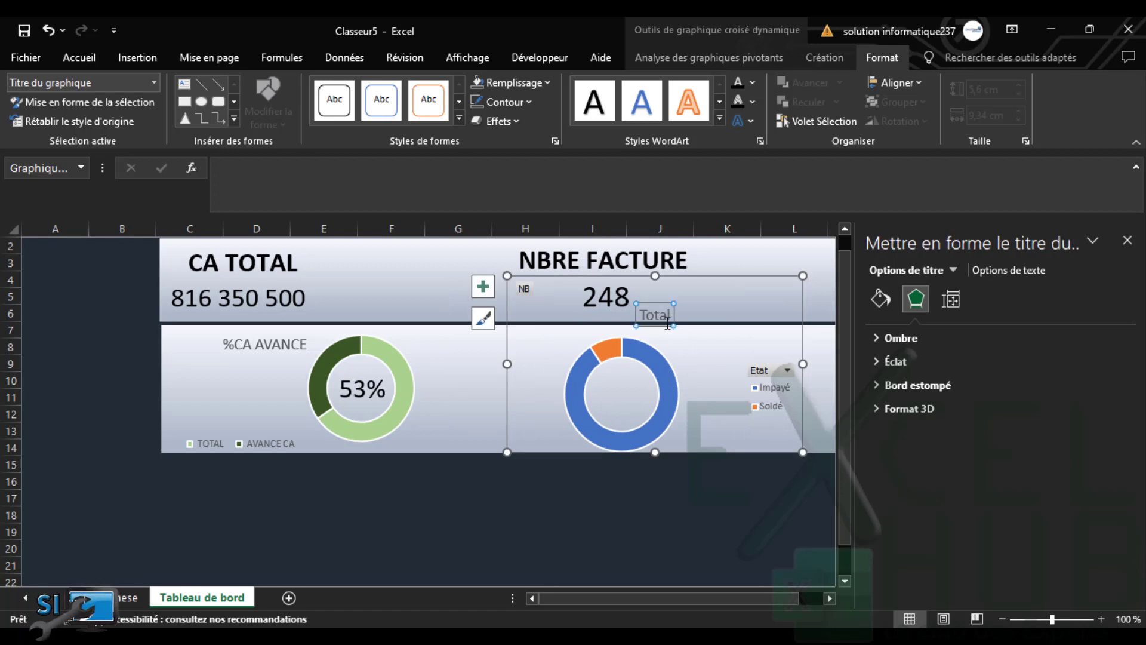
{"action": "left_click_drag", "start_coordinate": [666, 324], "coordinate": [545, 352]}
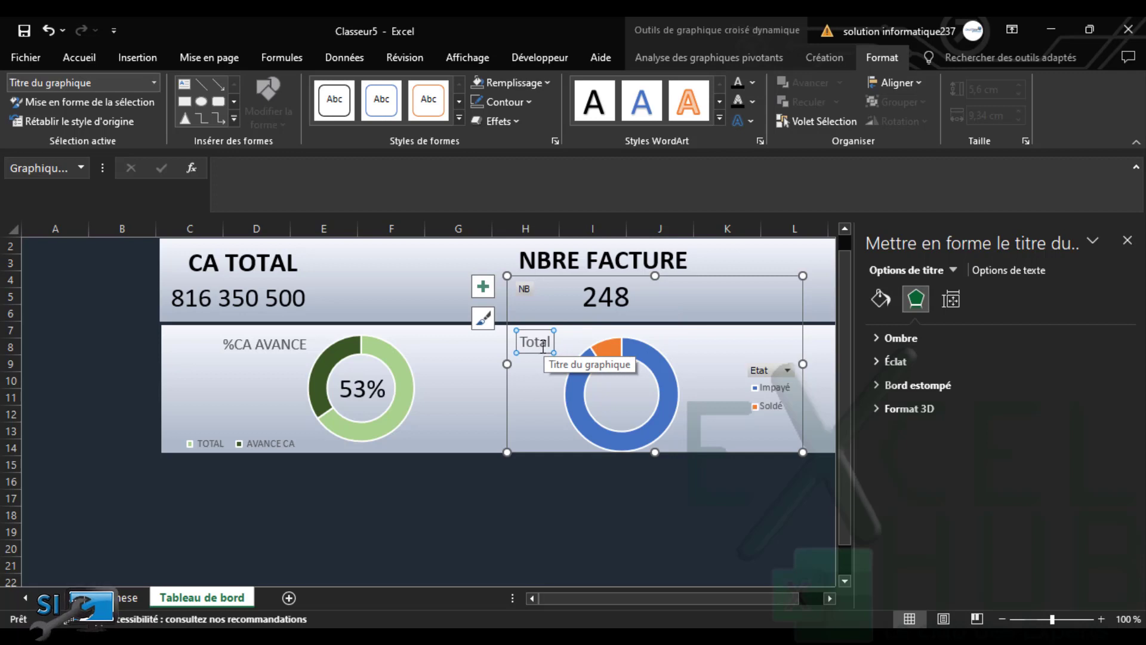
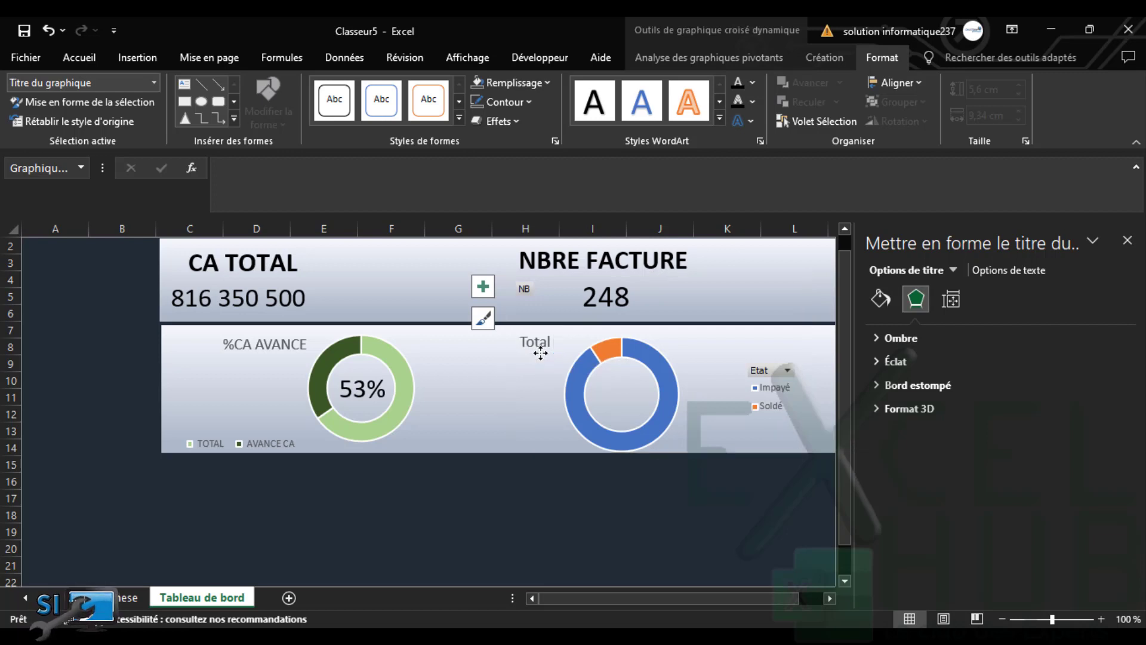
Delete the Total title, shift the Etat doughnut slightly left and shrink its plot area a little
{"action": "key", "text": "Delete"}
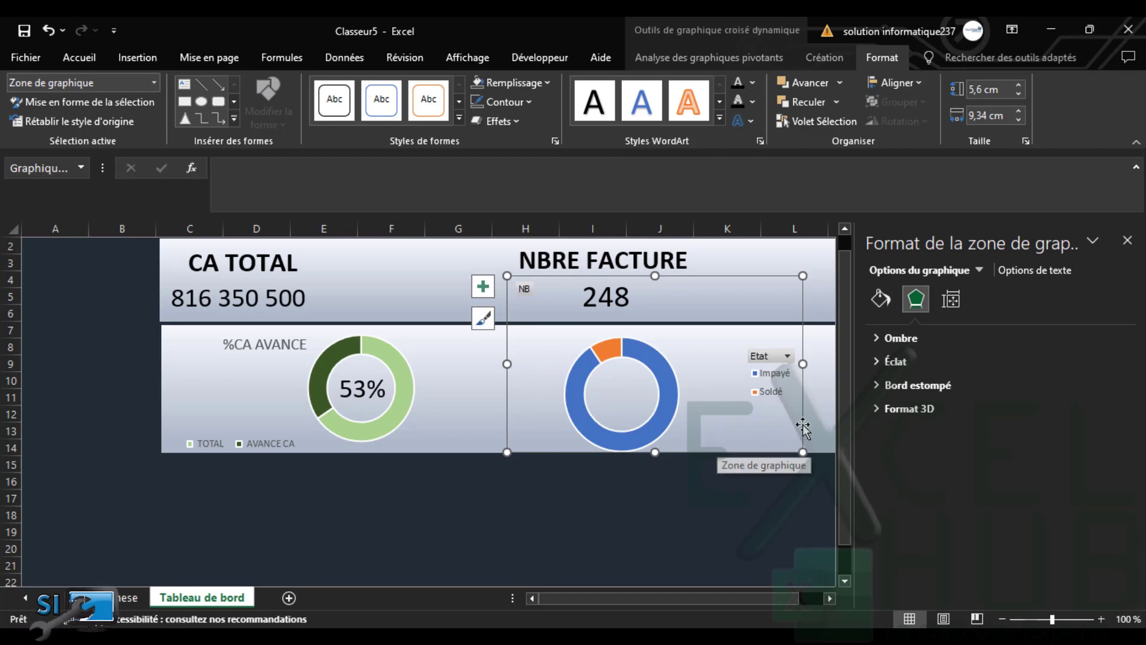
{"action": "left_click_drag", "start_coordinate": [803, 425], "coordinate": [775, 419]}
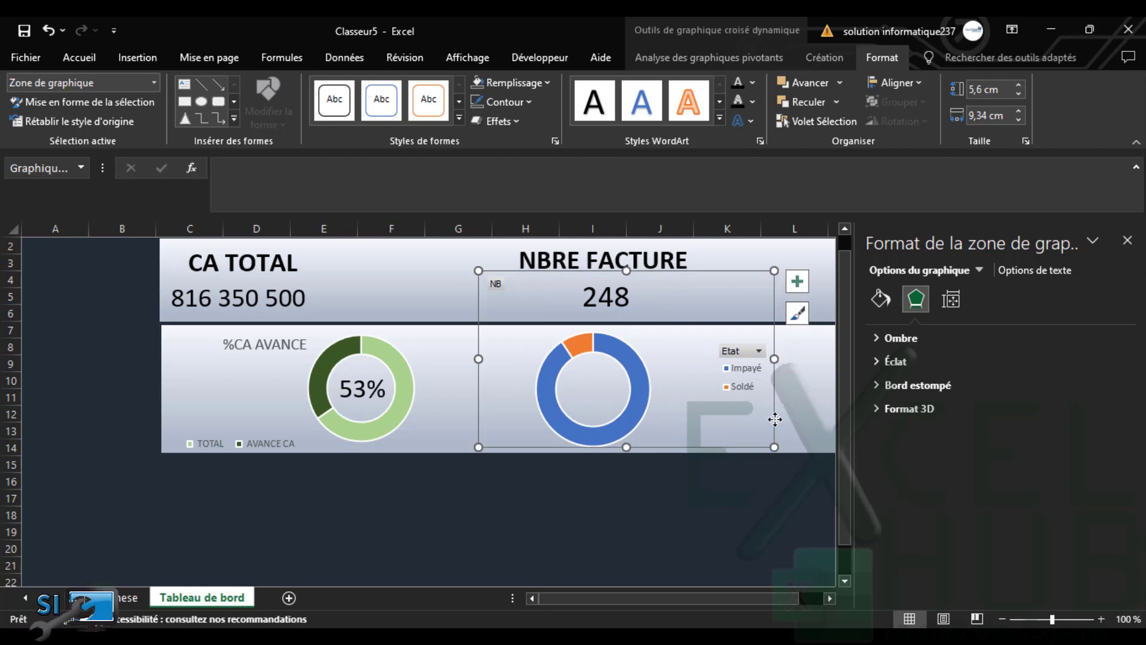
{"action": "left_click", "coordinate": [536, 436]}
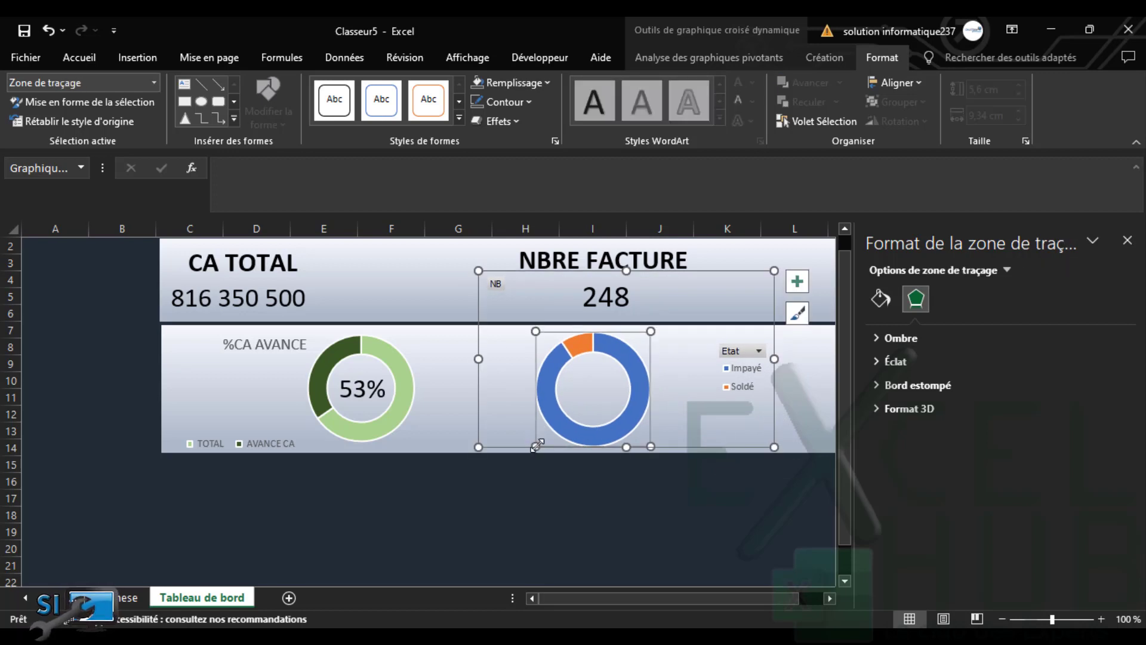
{"action": "left_click_drag", "start_coordinate": [537, 446], "coordinate": [542, 439]}
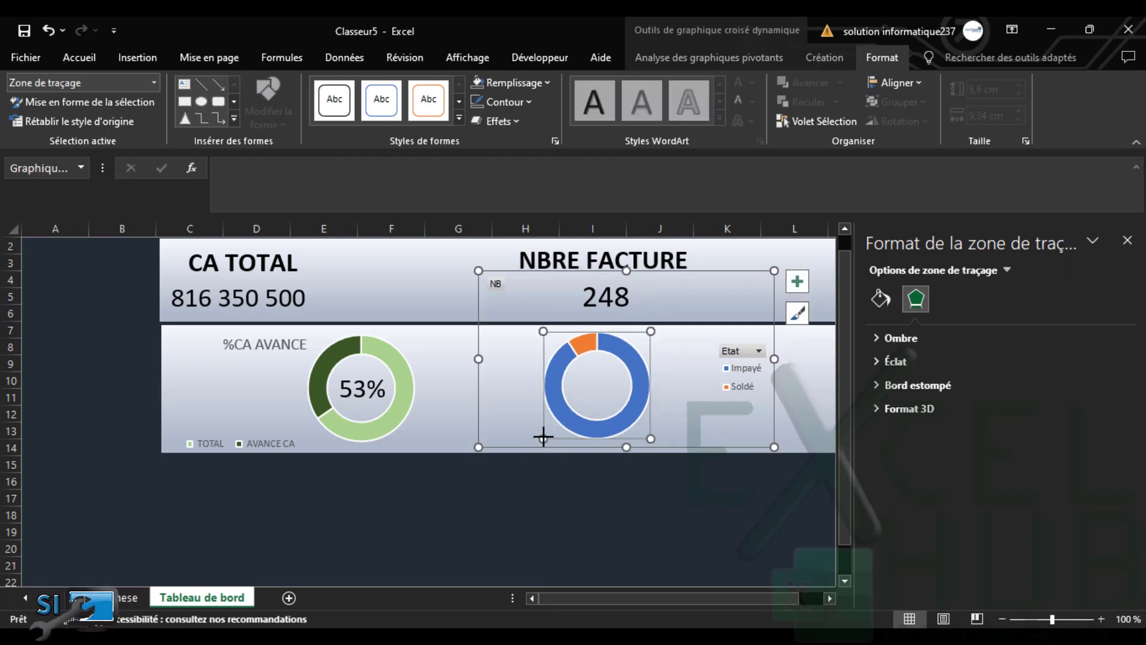
{"action": "left_click", "coordinate": [513, 362]}
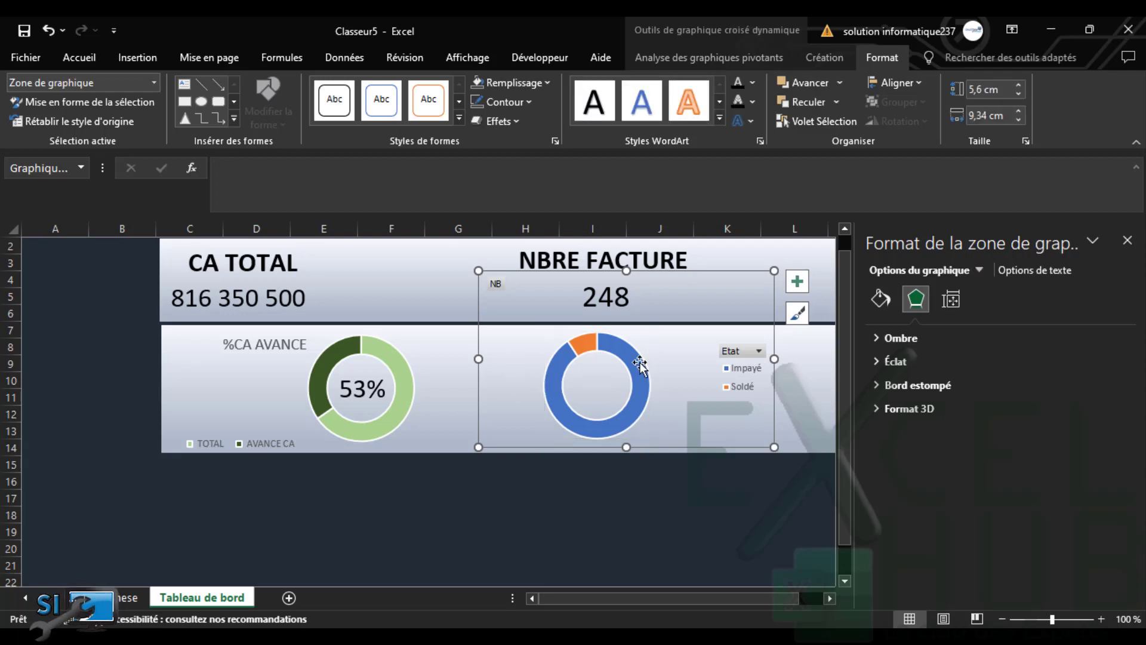
Give the doughnut's Impayé slice a solid light gold fill
{"action": "mouse_move", "coordinate": [584, 344]}
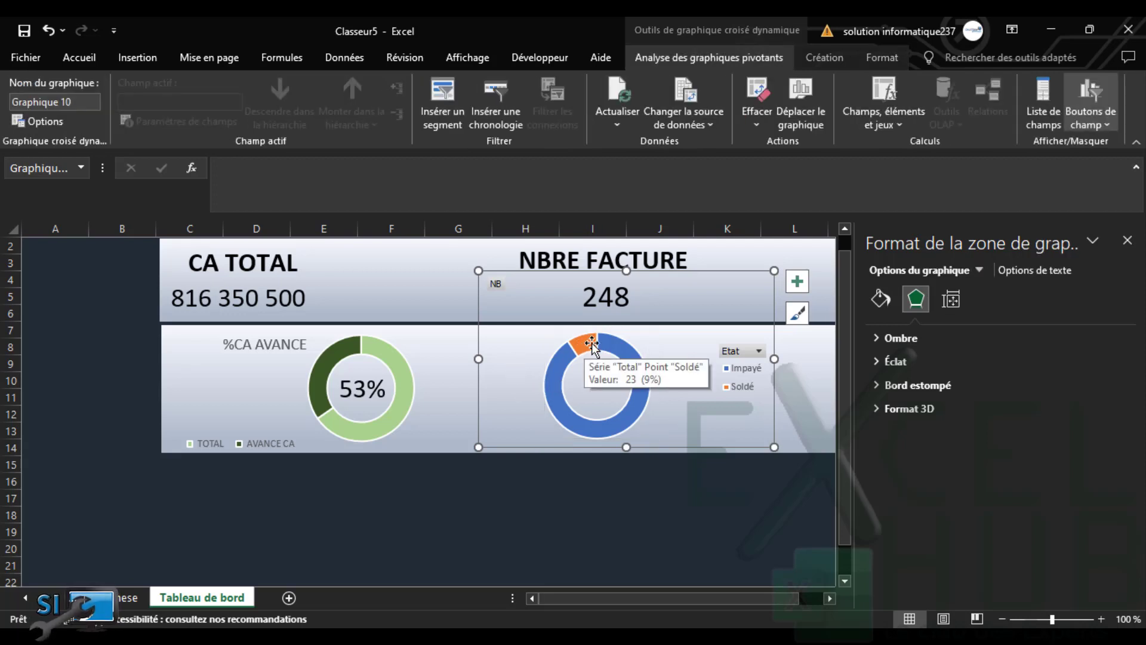
{"action": "left_click", "coordinate": [592, 344]}
{"action": "left_click", "coordinate": [593, 344]}
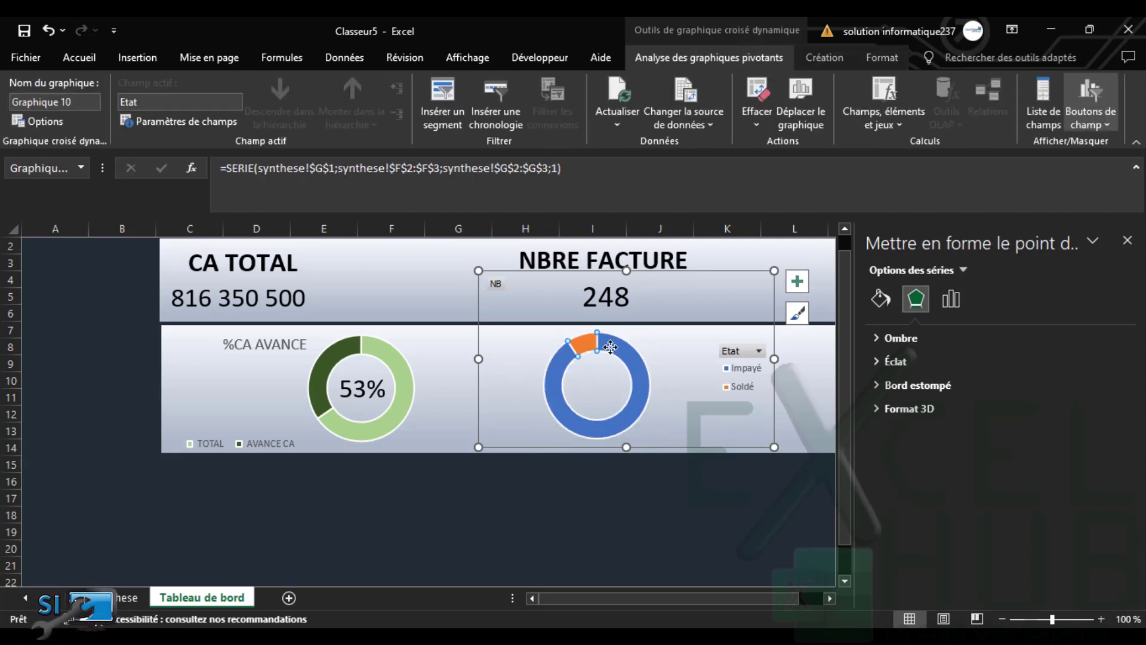
{"action": "left_click", "coordinate": [880, 299]}
{"action": "left_click", "coordinate": [892, 382]}
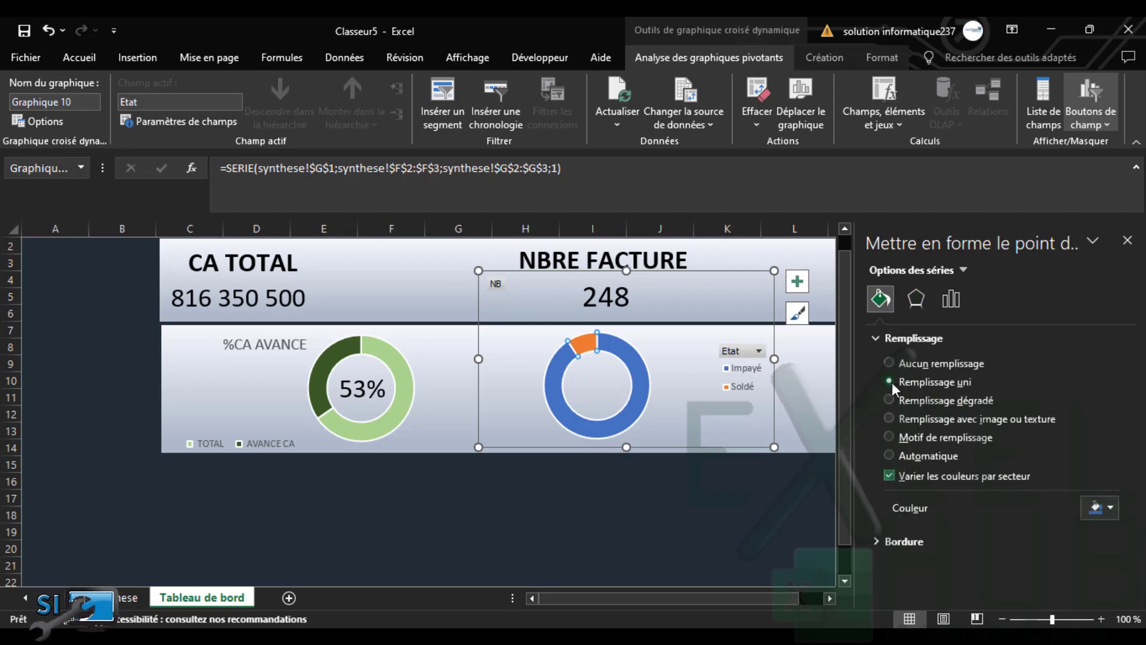
{"action": "left_click", "coordinate": [1111, 508]}
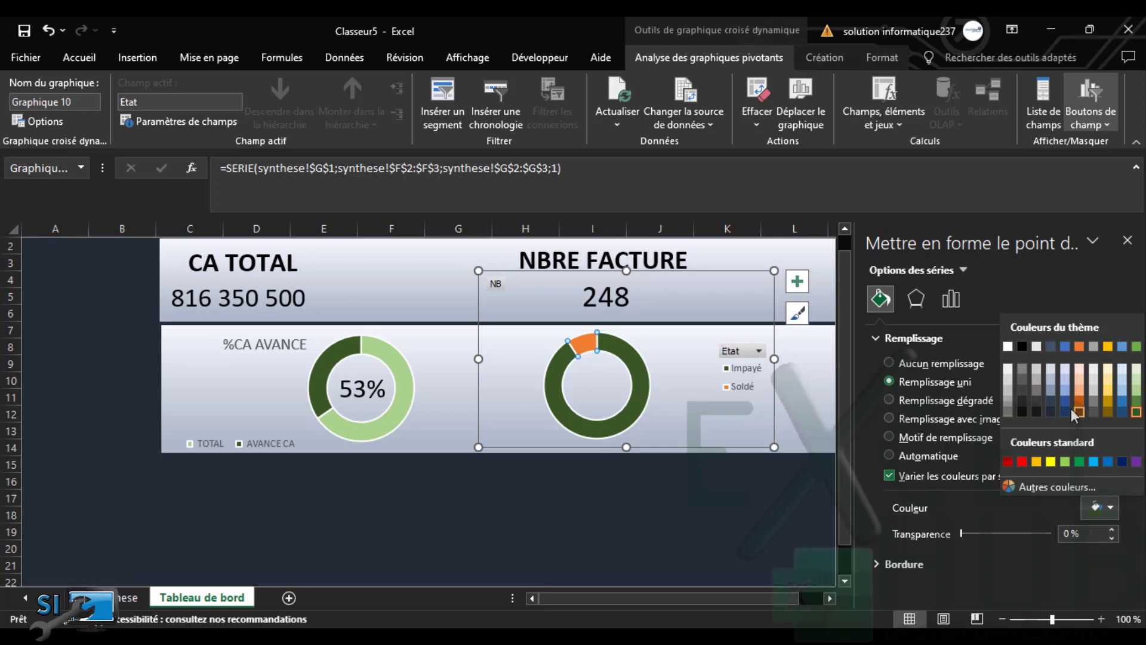
{"action": "left_click", "coordinate": [1106, 412]}
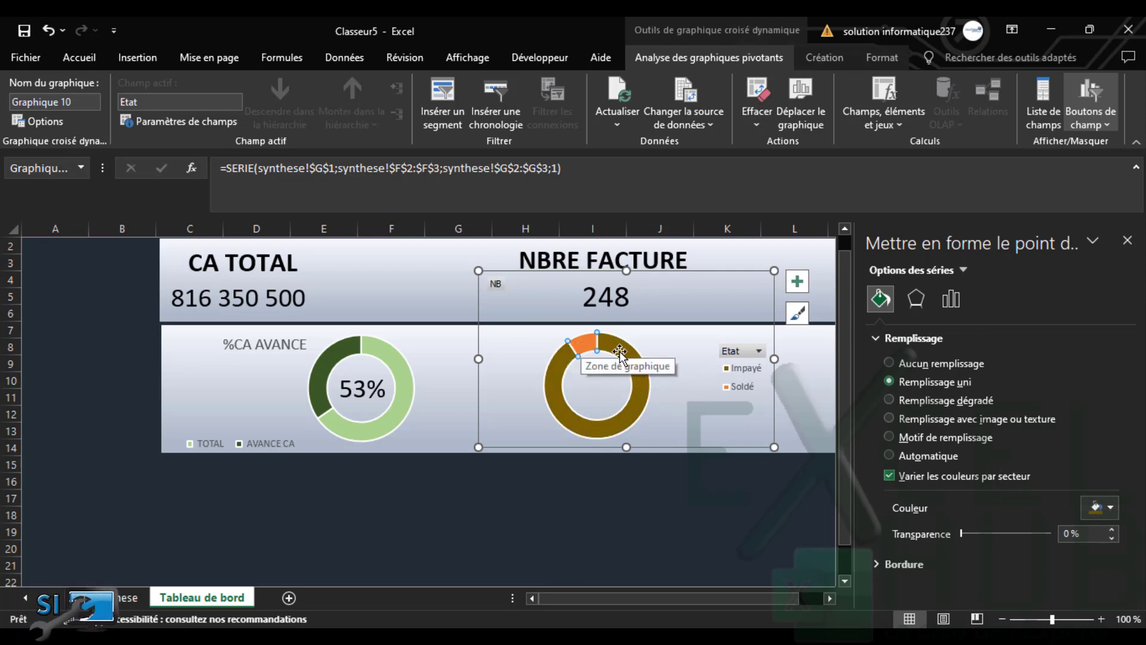
{"action": "left_click", "coordinate": [1110, 508]}
{"action": "left_click", "coordinate": [1109, 382]}
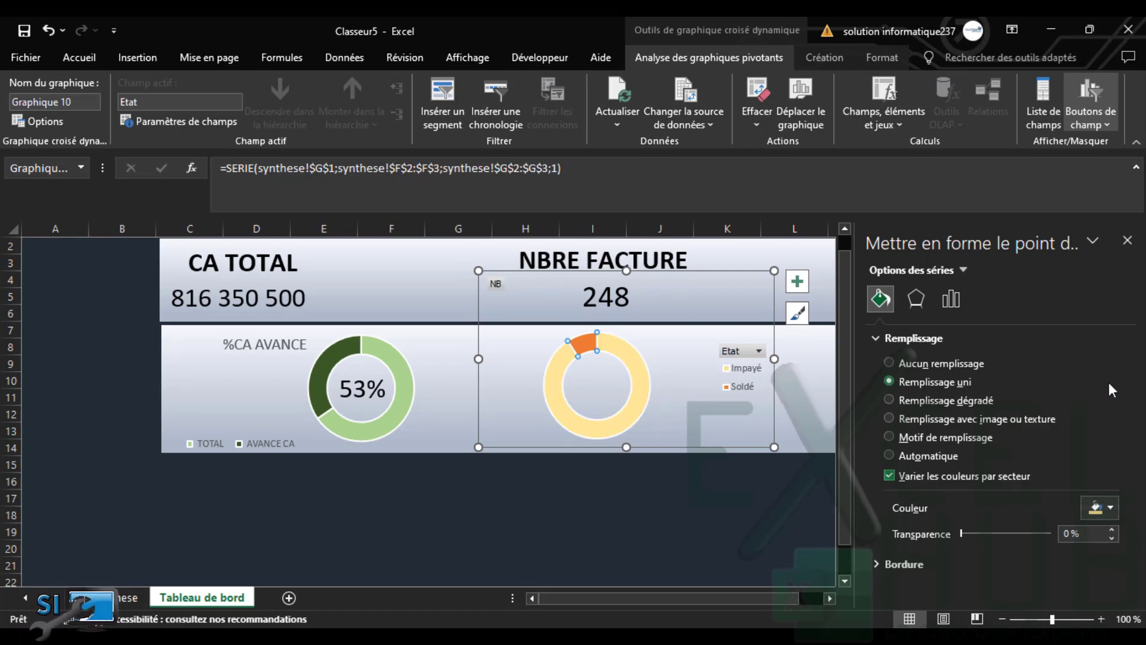
Fill the Soldé slice with dark gold (Gold Darker 50%) and close the formatting pane
{"action": "left_click", "coordinate": [889, 381]}
{"action": "left_click", "coordinate": [1109, 507]}
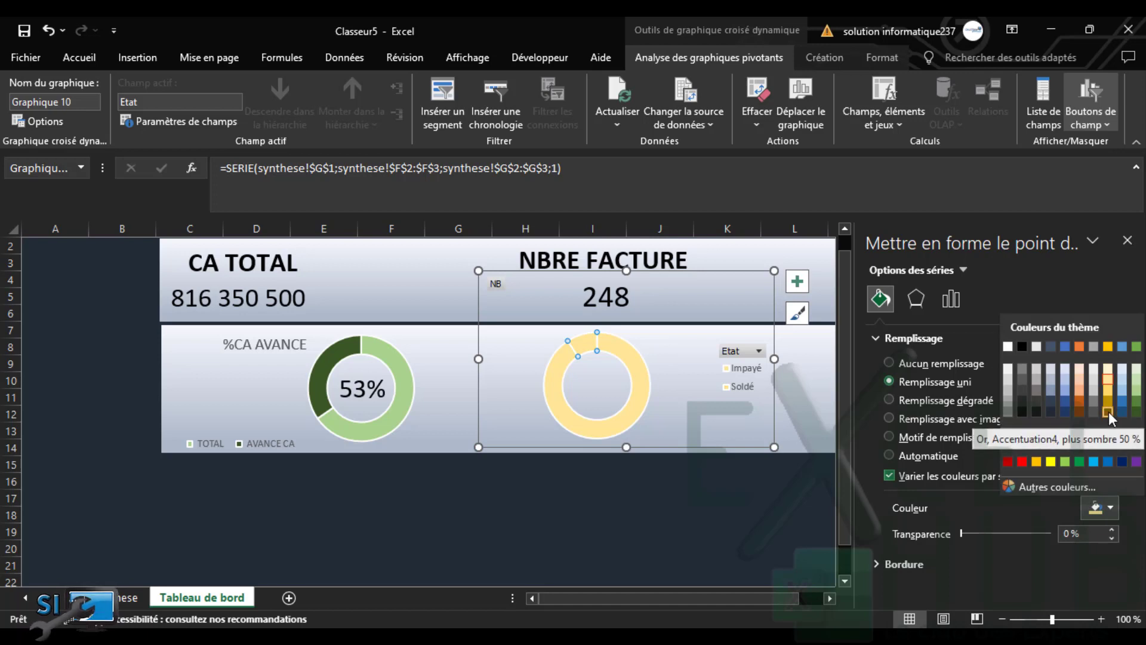
{"action": "left_click", "coordinate": [1109, 410]}
{"action": "left_click", "coordinate": [697, 408]}
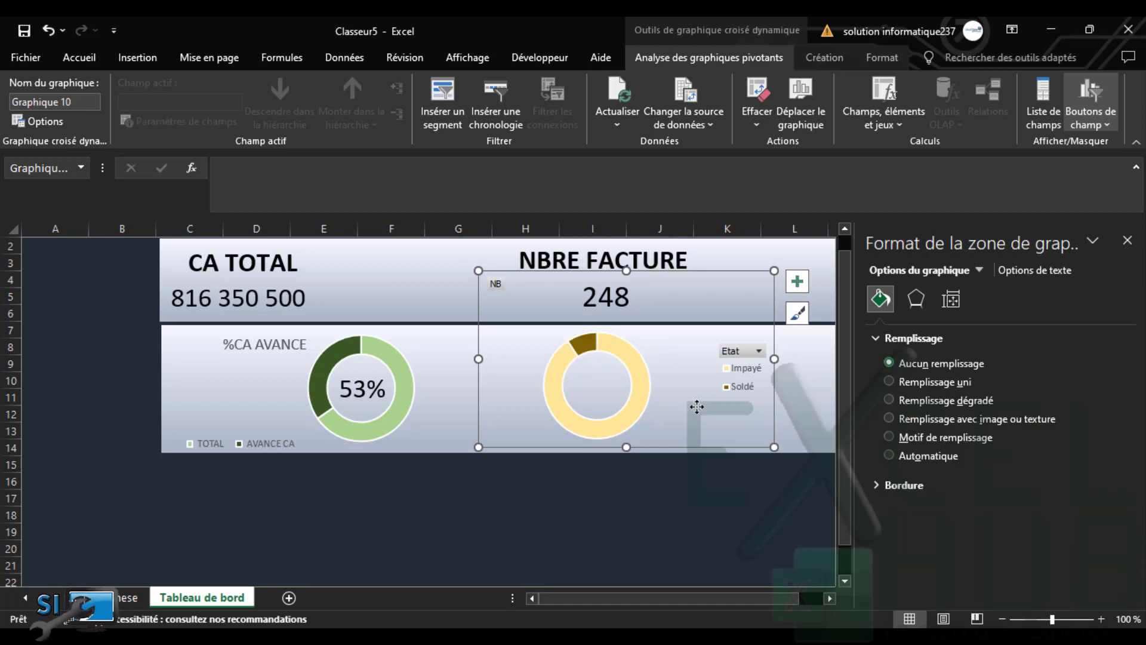
{"action": "left_click", "coordinate": [697, 503]}
{"action": "left_click", "coordinate": [1126, 240]}
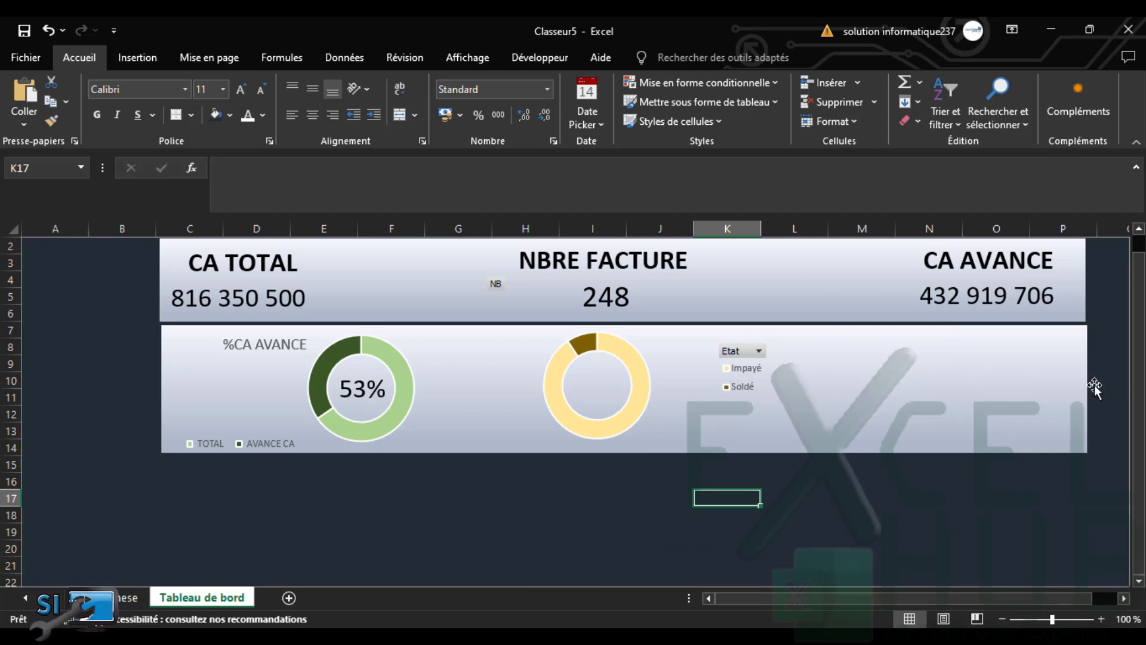
Duplicate the background panel and size the copy below the charts, rows 15–24, ending near column G
{"action": "scroll", "coordinate": [1139, 582], "scroll_direction": "down", "scroll_amount": 1}
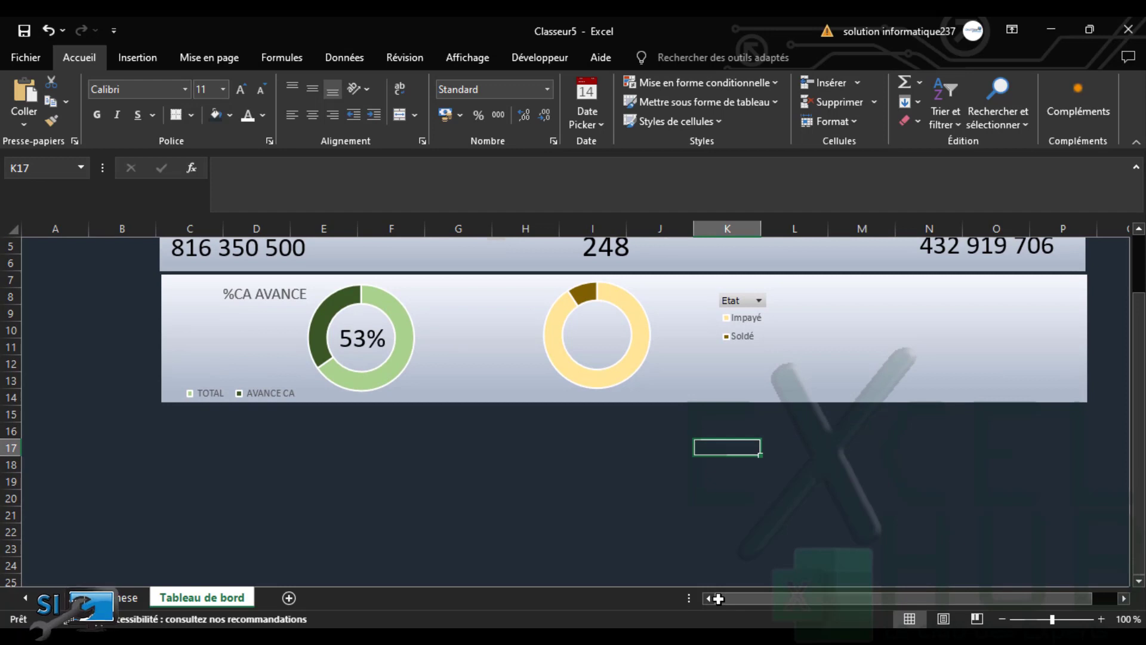
{"action": "left_click", "coordinate": [997, 375]}
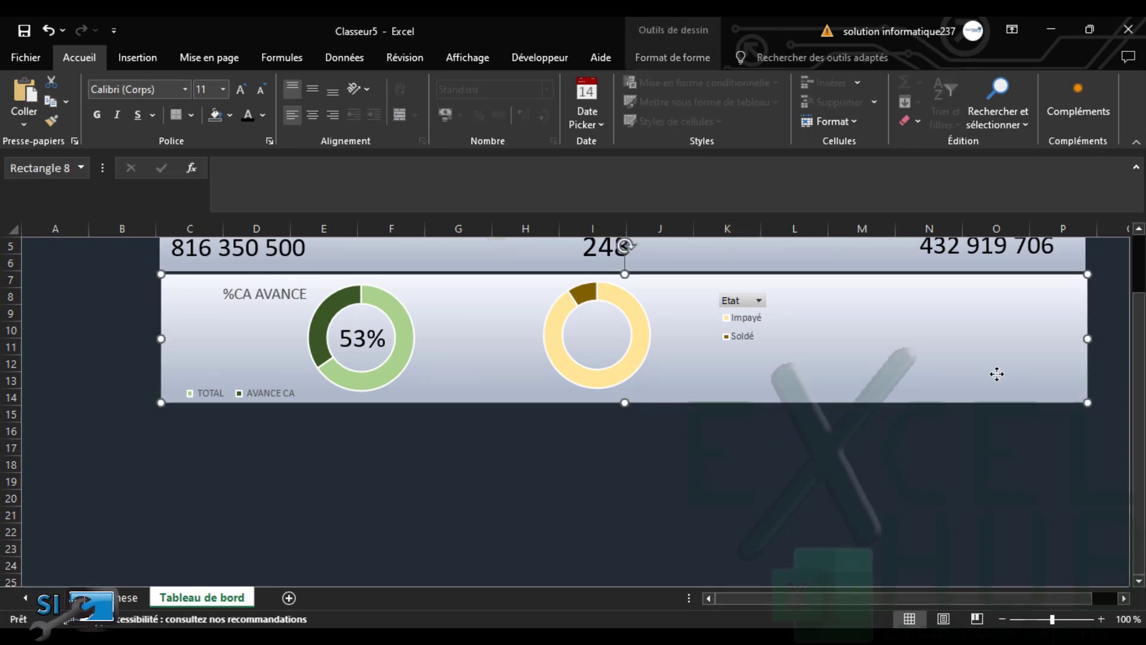
{"action": "key", "text": "ctrl+d"}
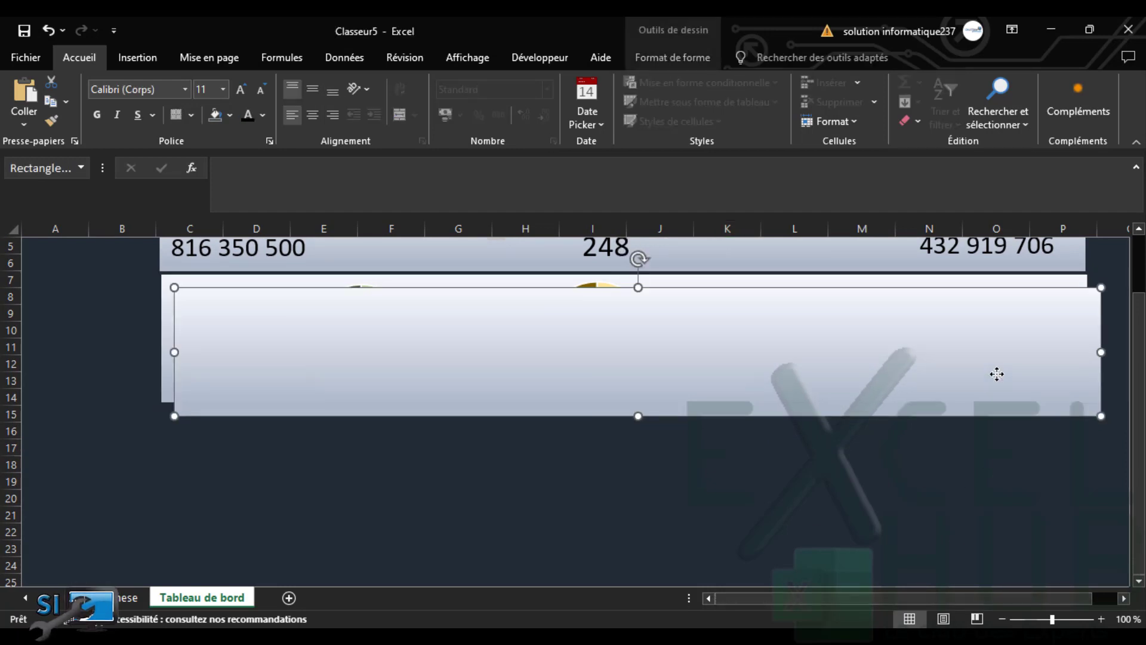
{"action": "left_click_drag", "start_coordinate": [801, 381], "coordinate": [786, 498]}
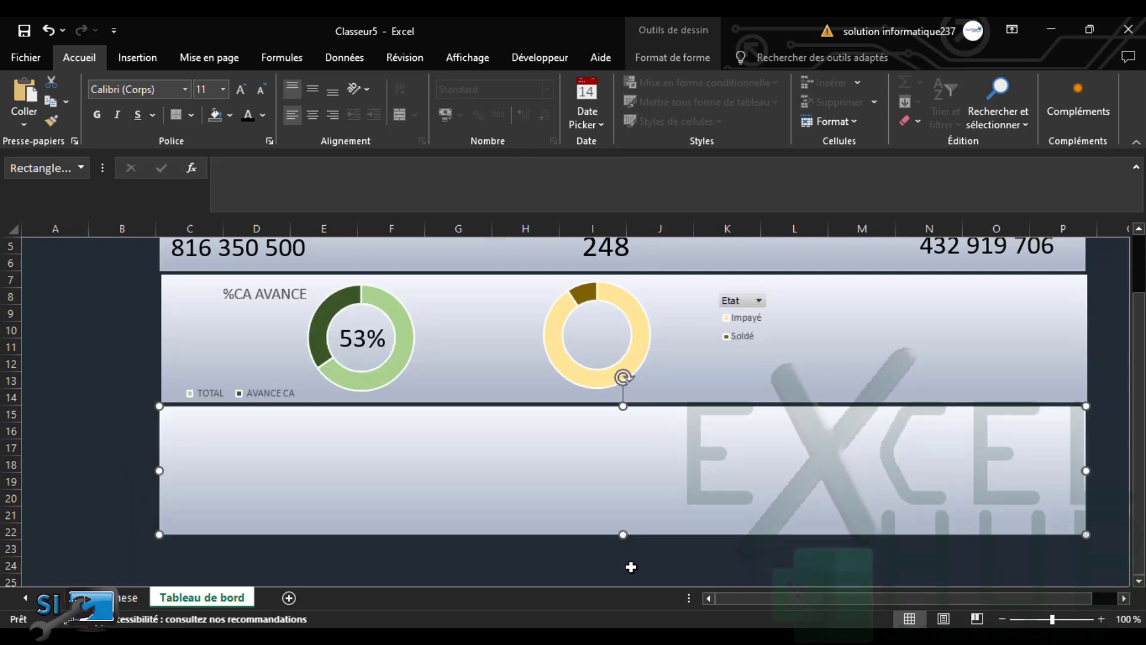
{"action": "left_click_drag", "start_coordinate": [623, 536], "coordinate": [622, 566]}
{"action": "left_click_drag", "start_coordinate": [1085, 485], "coordinate": [1126, 493]}
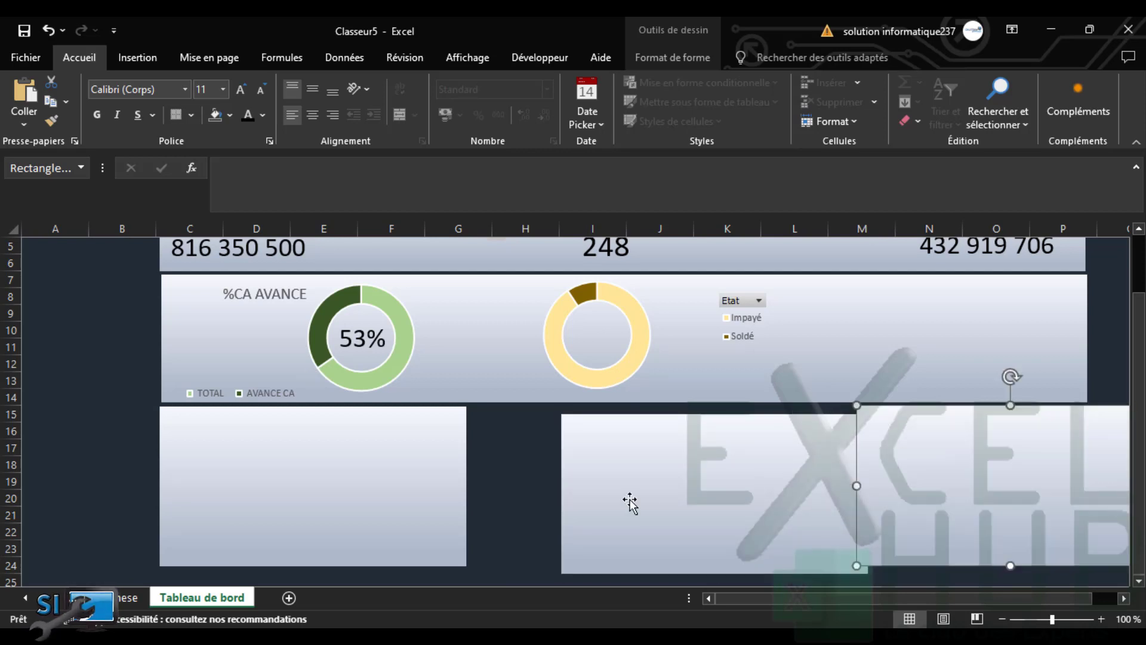
Line up the three panel copies side by side under the charts, then go to the synthese sheet
{"action": "left_click_drag", "start_coordinate": [723, 492], "coordinate": [626, 481]}
{"action": "left_click", "coordinate": [923, 453]}
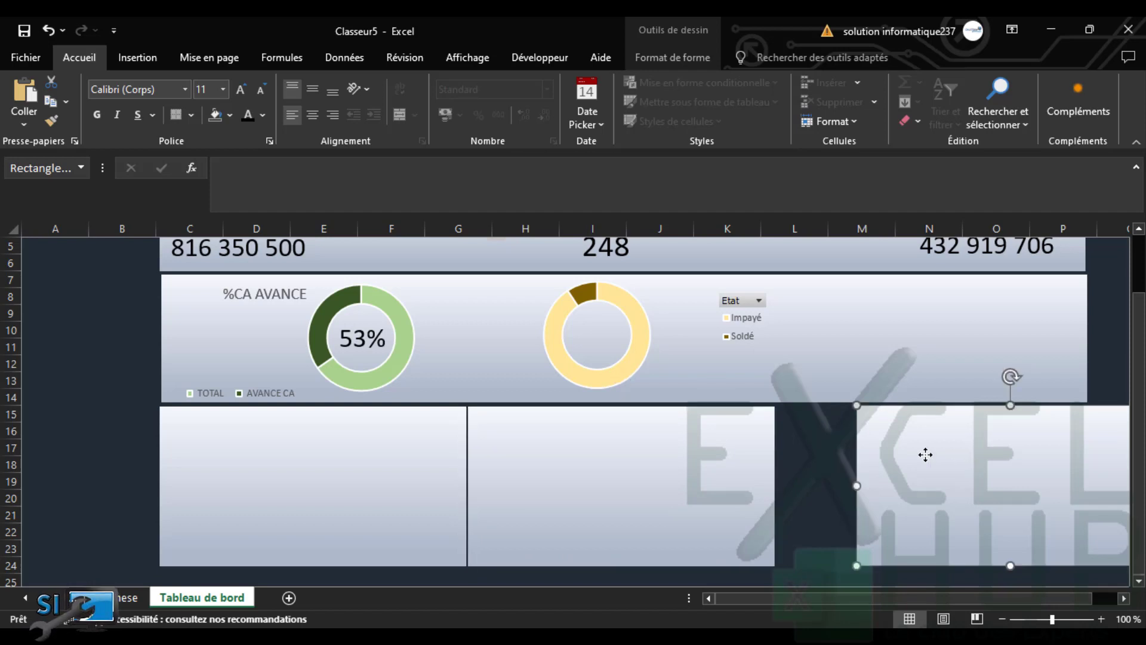
{"action": "left_click_drag", "start_coordinate": [923, 452], "coordinate": [893, 455]}
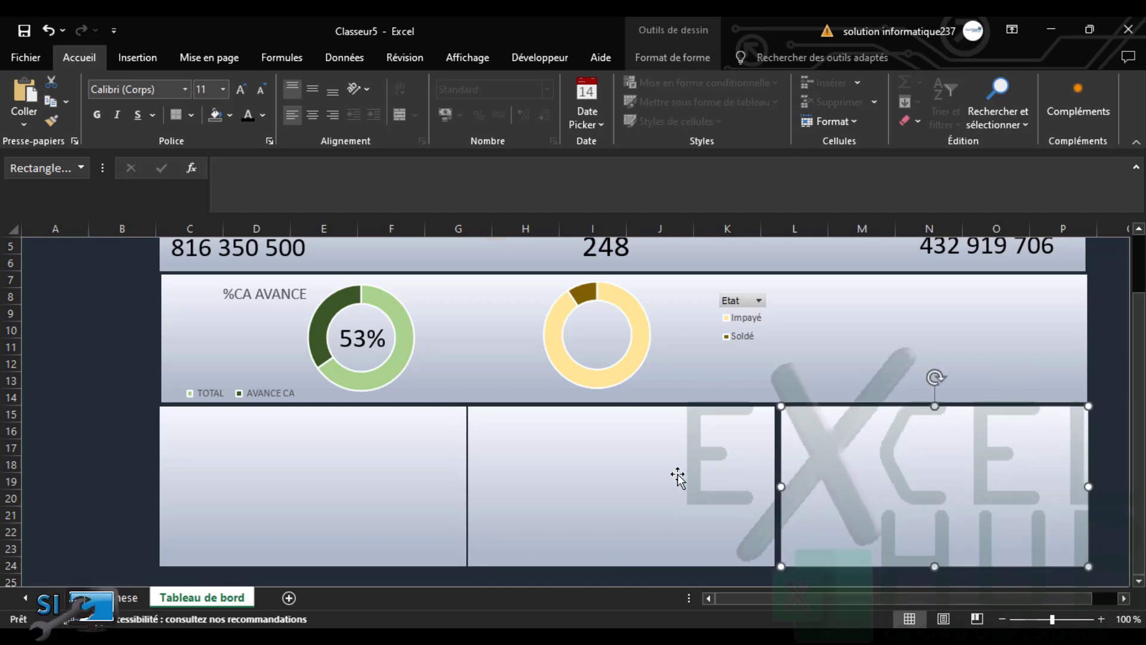
{"action": "left_click", "coordinate": [677, 473]}
{"action": "key", "text": "Right"}
{"action": "key", "text": "Right"}
{"action": "key", "text": "Right"}
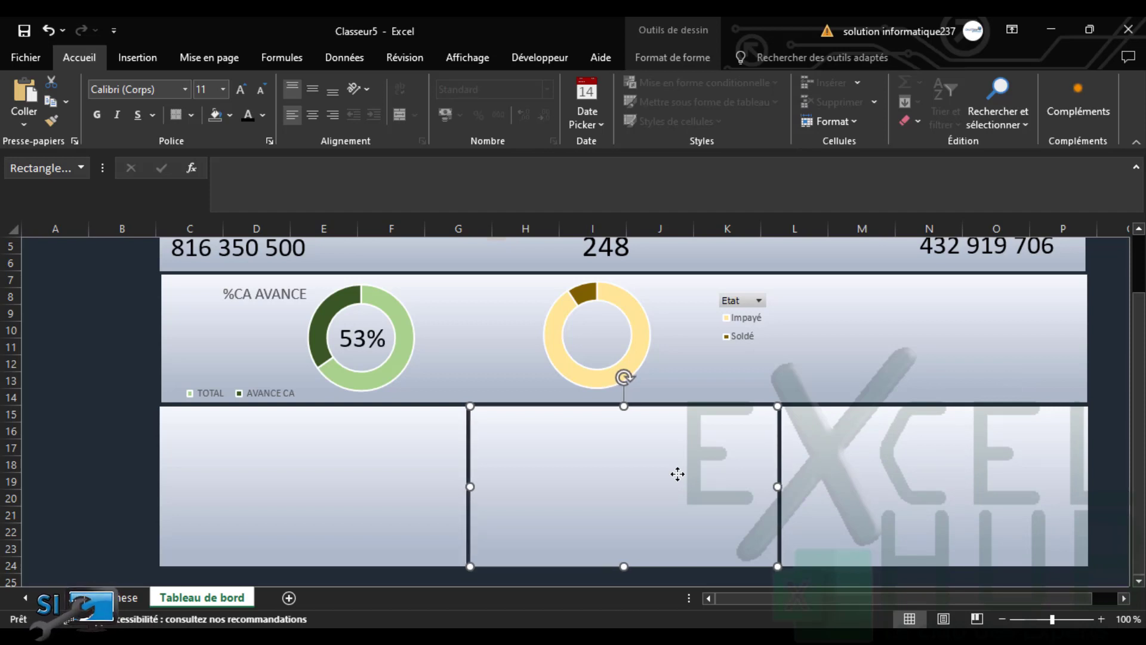
{"action": "left_click", "coordinate": [373, 474]}
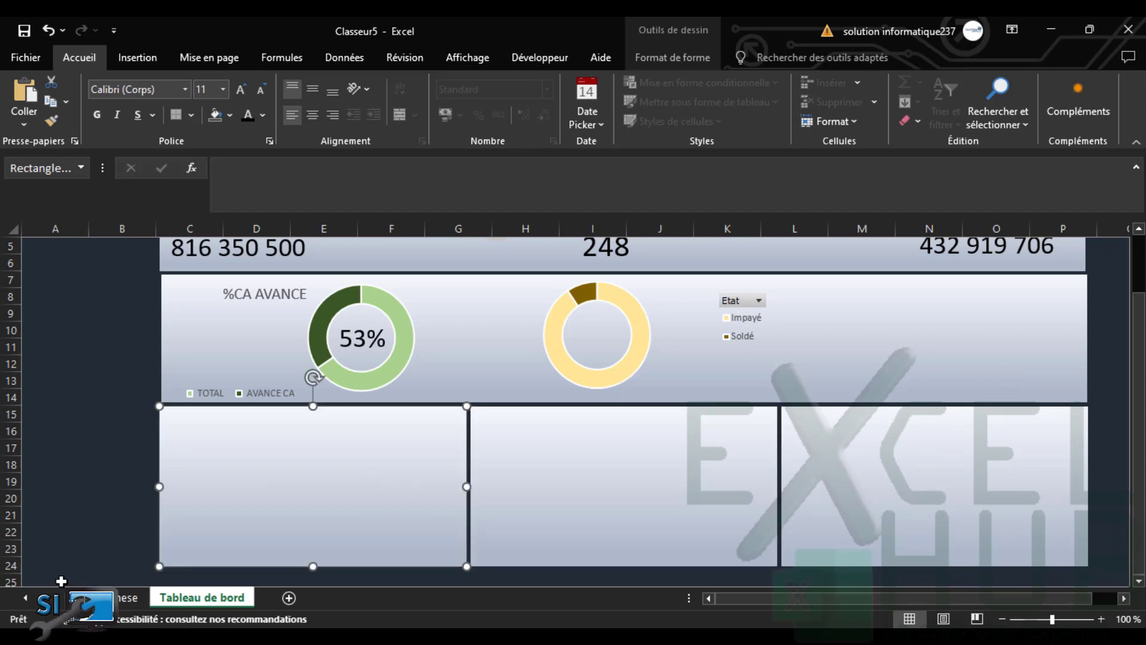
{"action": "left_click", "coordinate": [122, 604]}
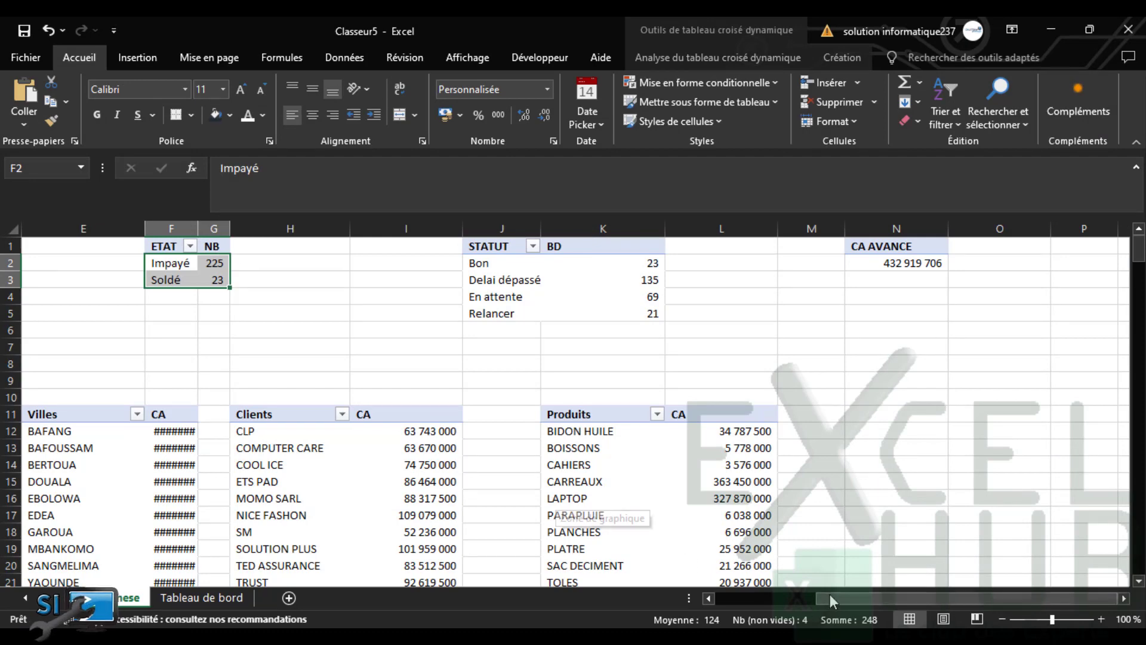
{"action": "mouse_move", "coordinate": [834, 600]}
{"action": "left_mouse_down"}
{"action": "mouse_move", "coordinate": [657, 609]}
{"action": "mouse_move", "coordinate": [836, 586]}
{"action": "left_mouse_up"}
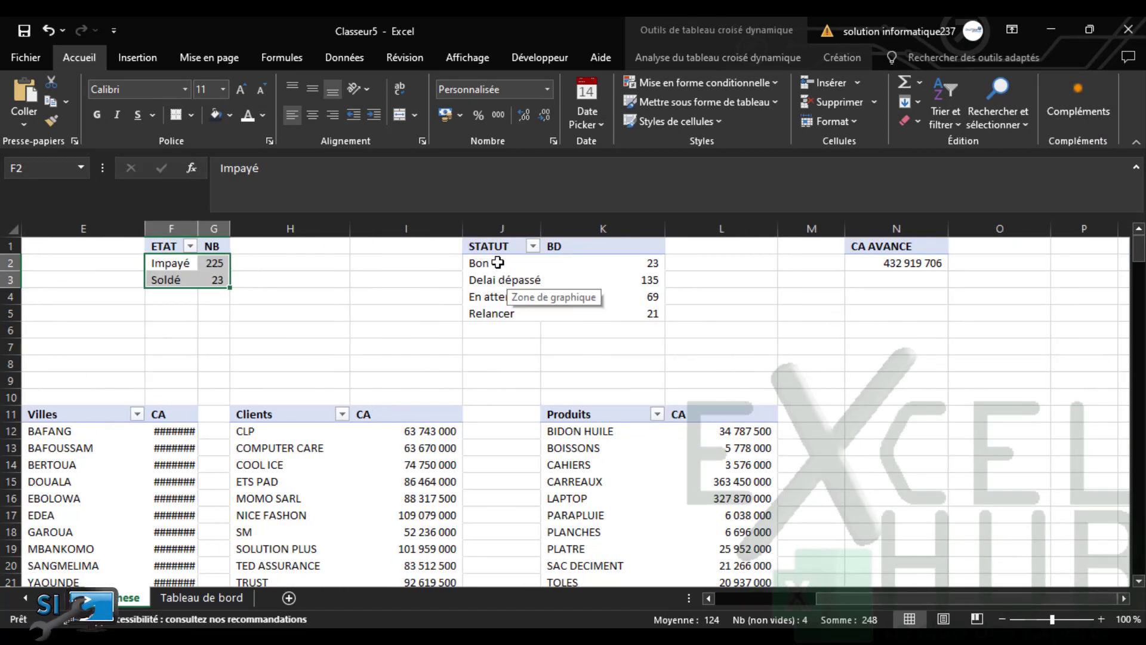
{"action": "left_click_drag", "start_coordinate": [498, 247], "coordinate": [609, 312]}
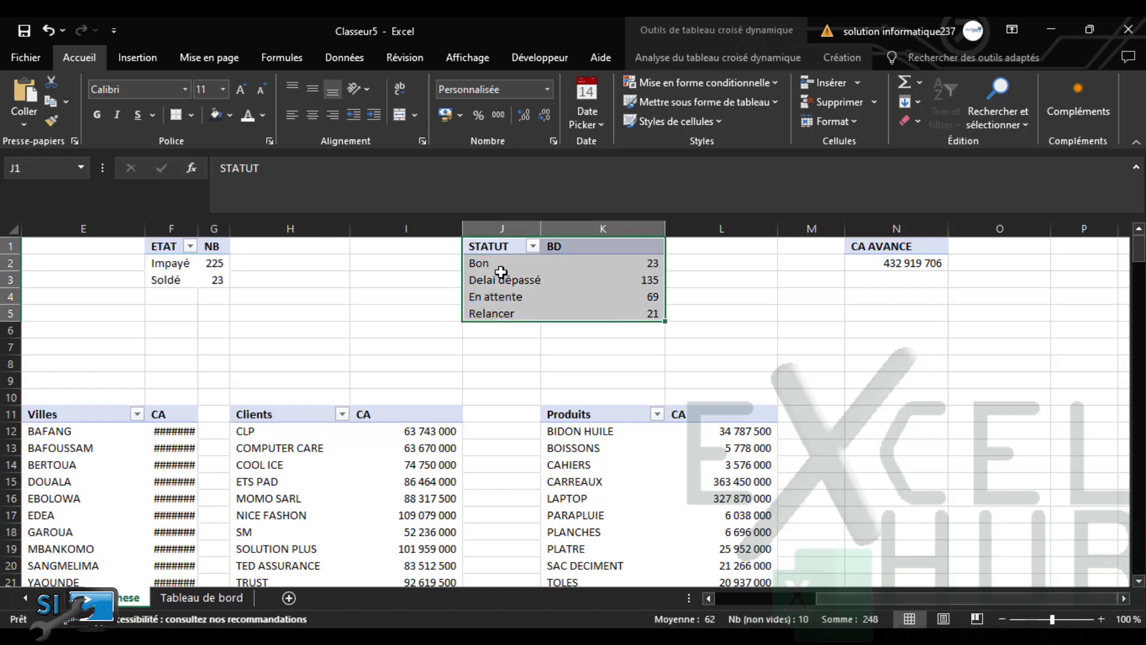
{"action": "left_click_drag", "start_coordinate": [507, 263], "coordinate": [620, 311]}
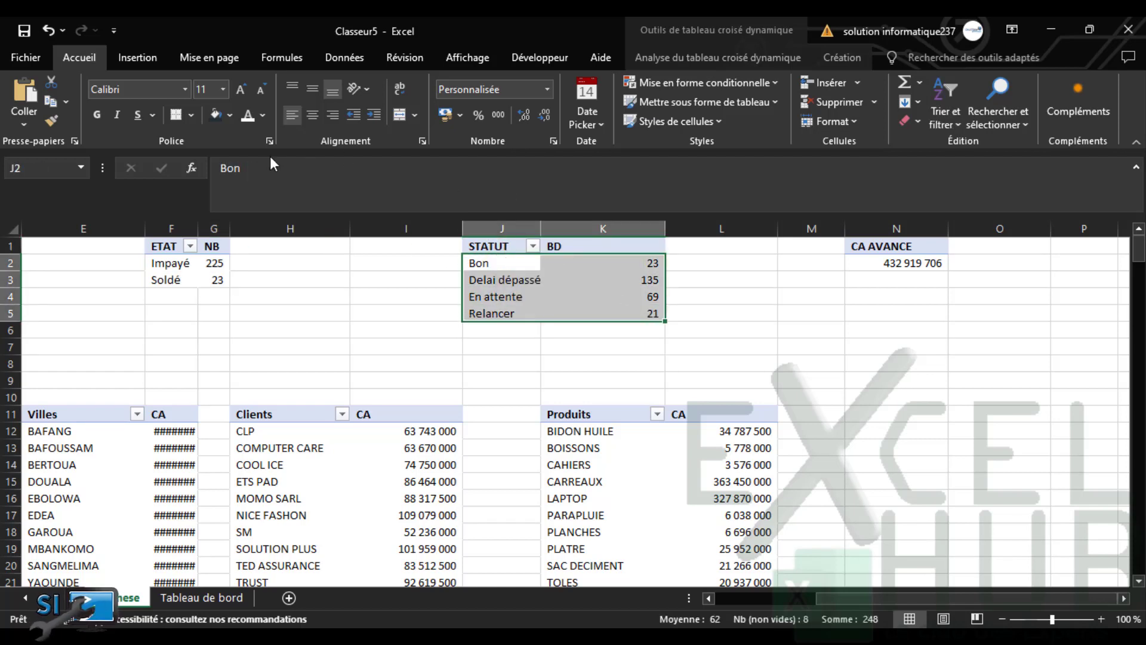
{"action": "left_click", "coordinate": [714, 58]}
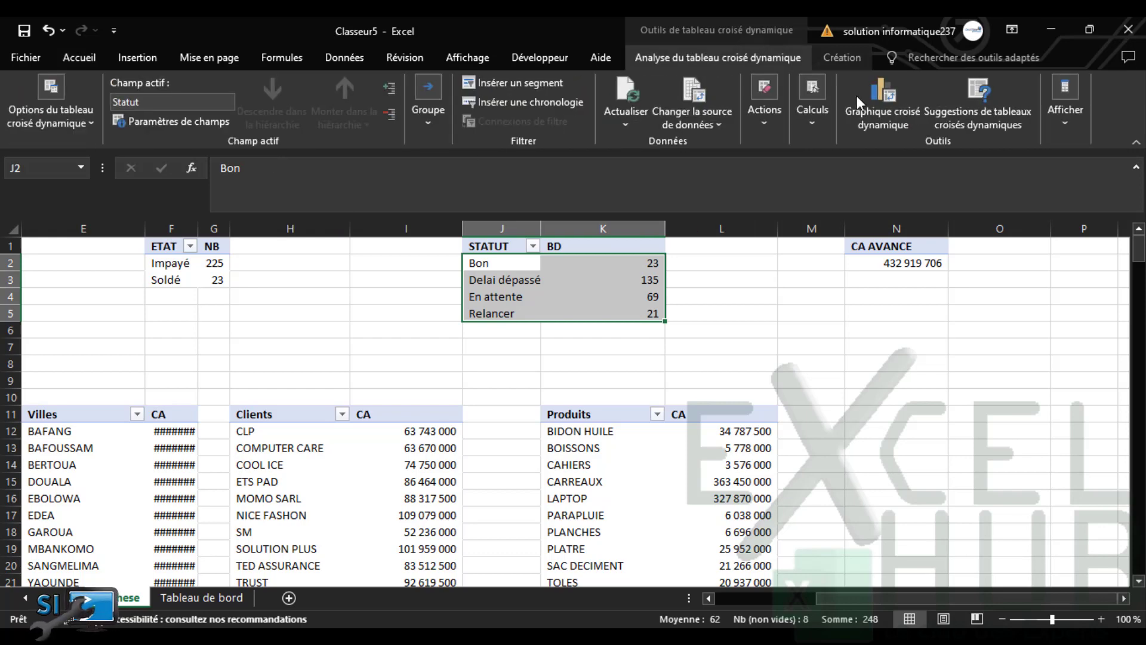
{"action": "left_click", "coordinate": [872, 109]}
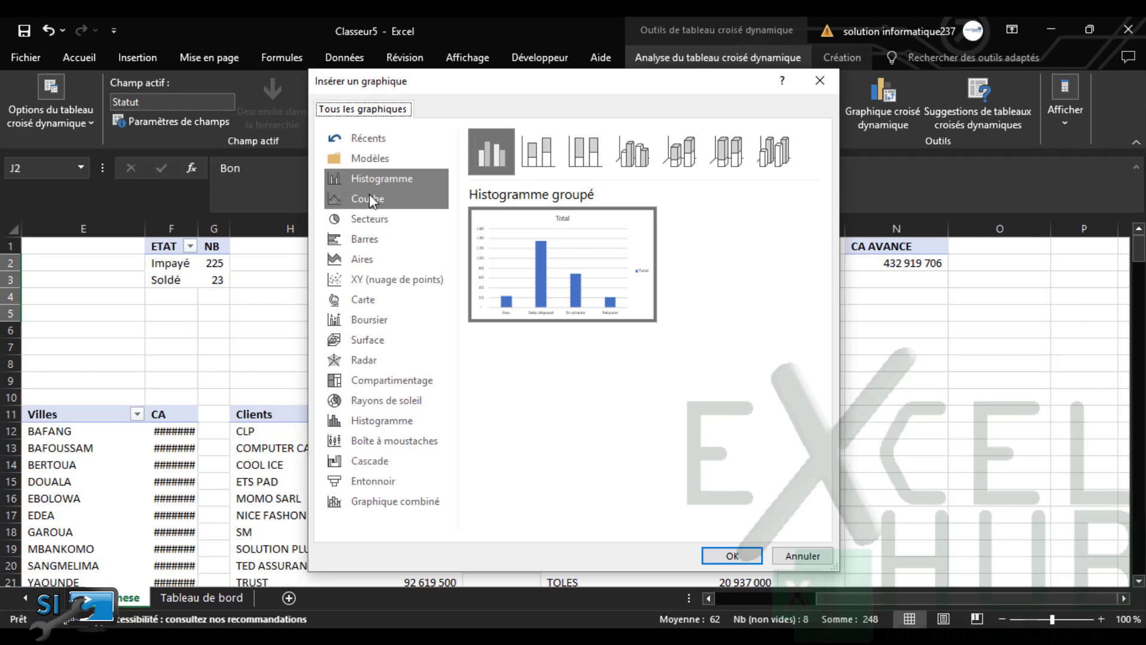
{"action": "left_click", "coordinate": [383, 177]}
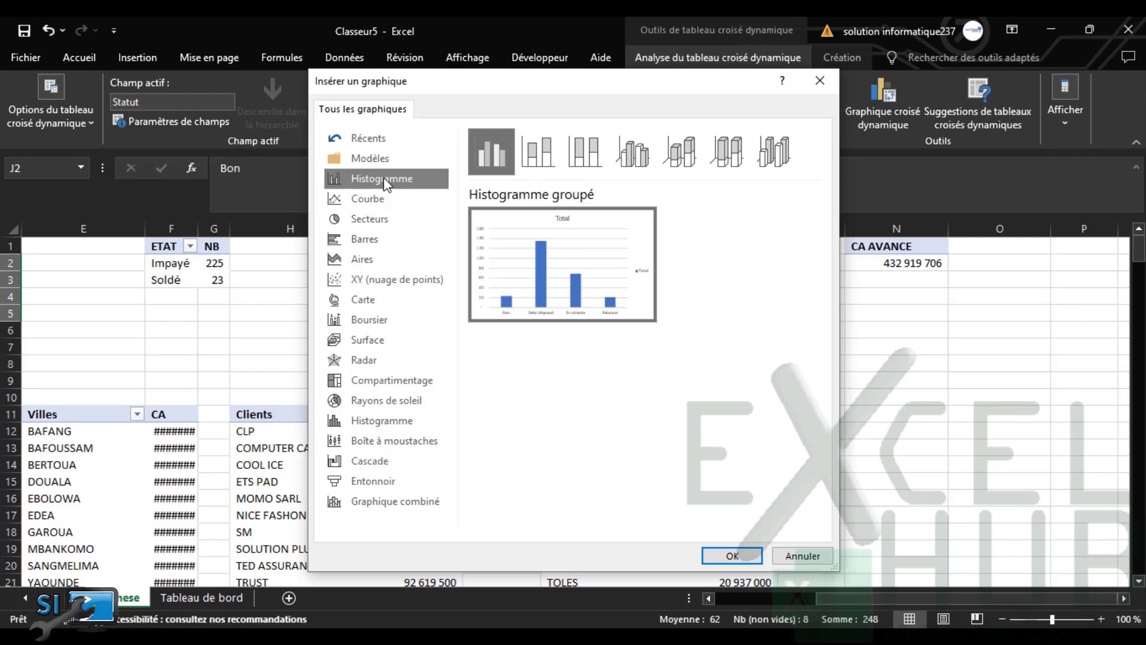
{"action": "left_click_drag", "start_coordinate": [575, 93], "coordinate": [413, 160]}
{"action": "left_click", "coordinate": [657, 147]}
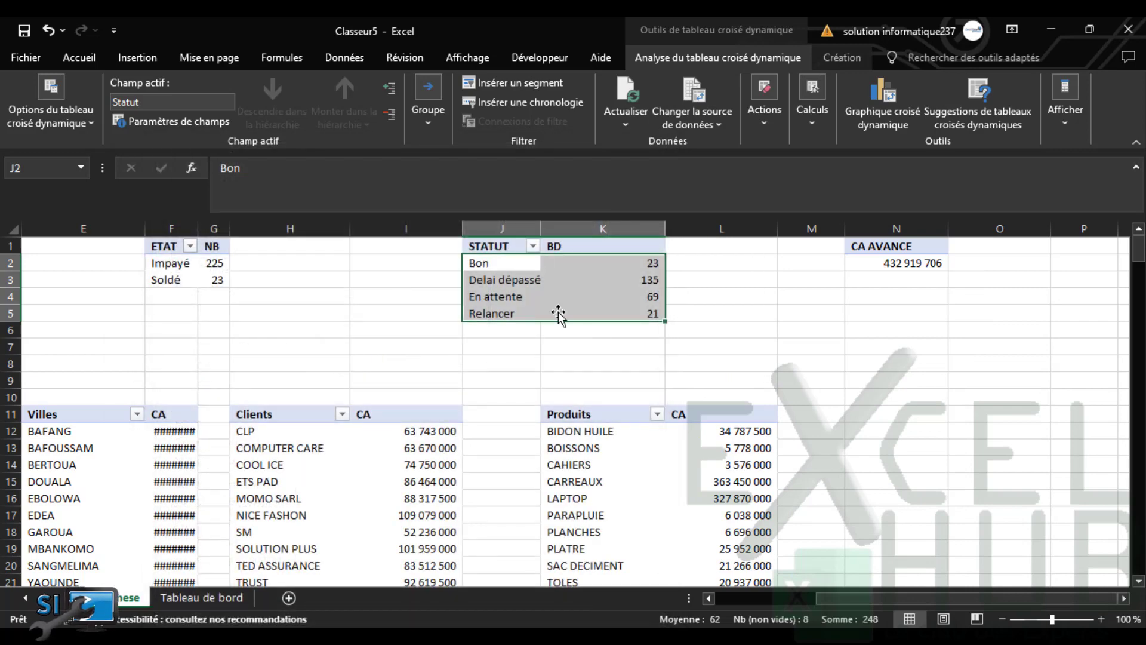
{"action": "left_click", "coordinate": [499, 337]}
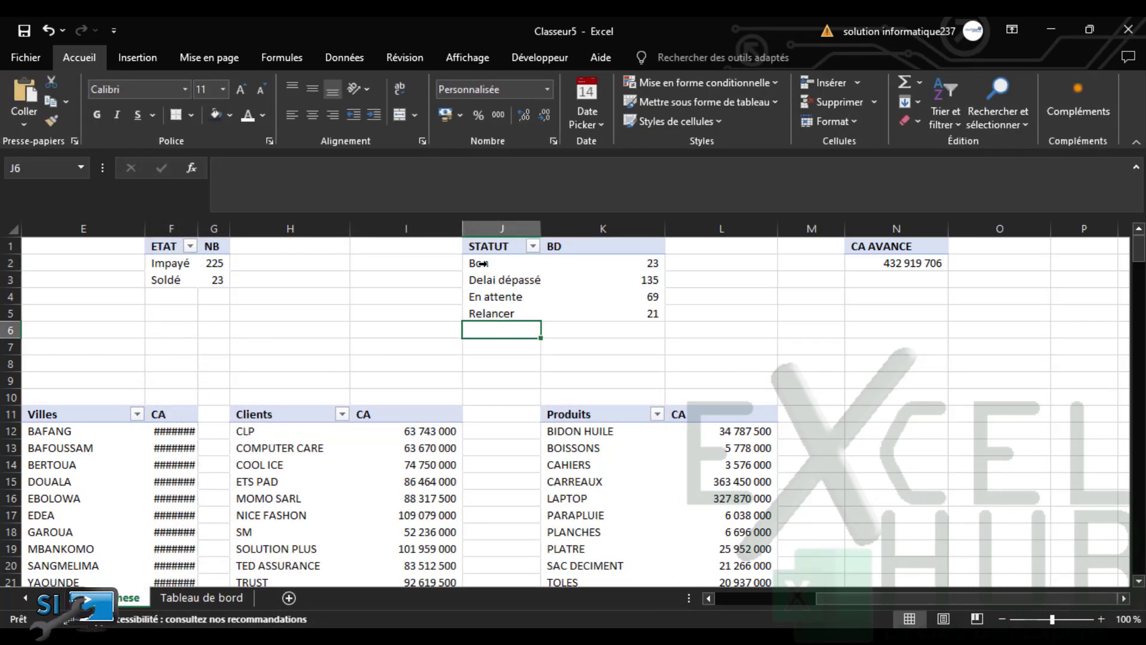
Relocate the STATUT pivot table from J1:K5 to Q4:R8 and select the empty cells from T4
{"action": "left_click_drag", "start_coordinate": [491, 251], "coordinate": [589, 319]}
{"action": "key", "text": "ctrl+c"}
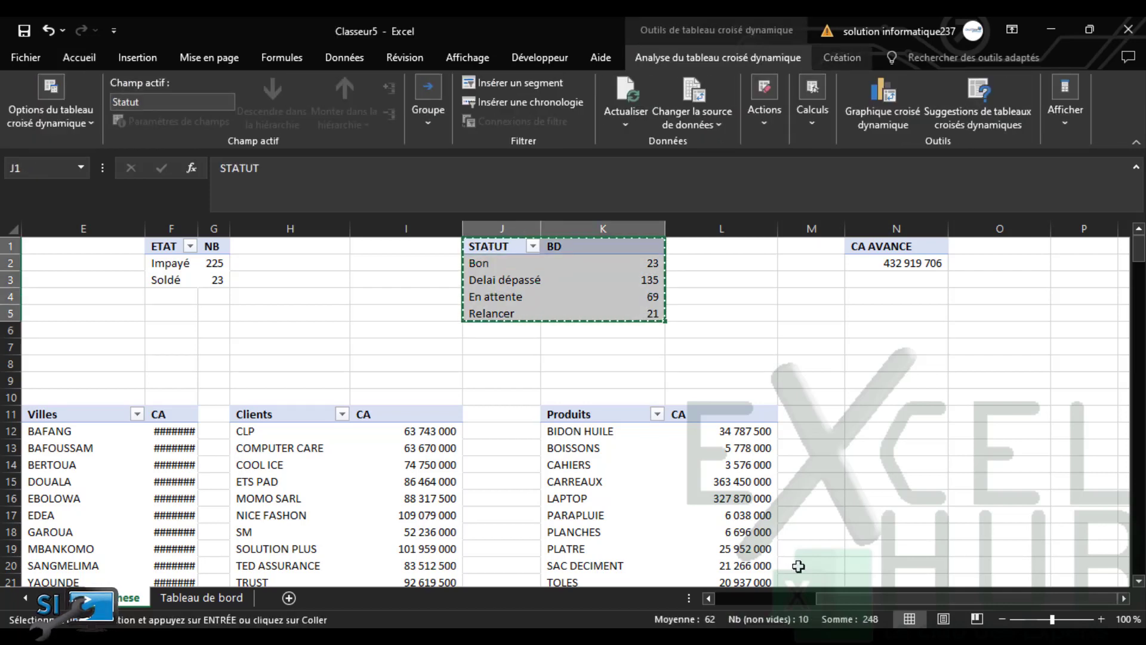
{"action": "scroll", "coordinate": [1105, 609], "scroll_direction": "right", "scroll_amount": 5}
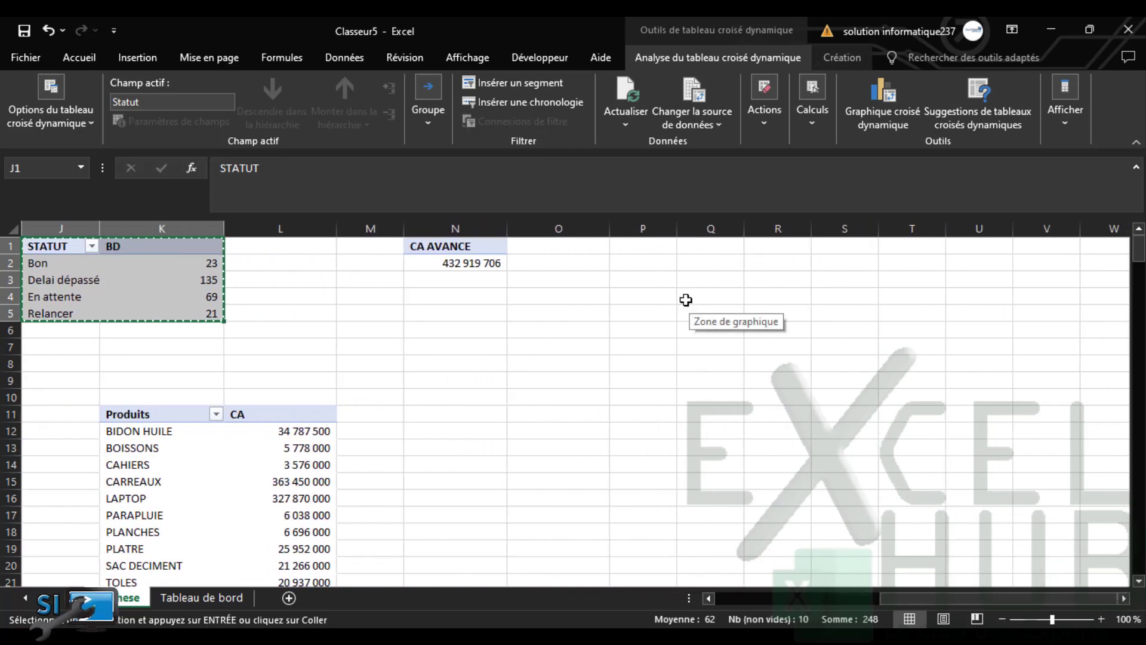
{"action": "left_click", "coordinate": [684, 302]}
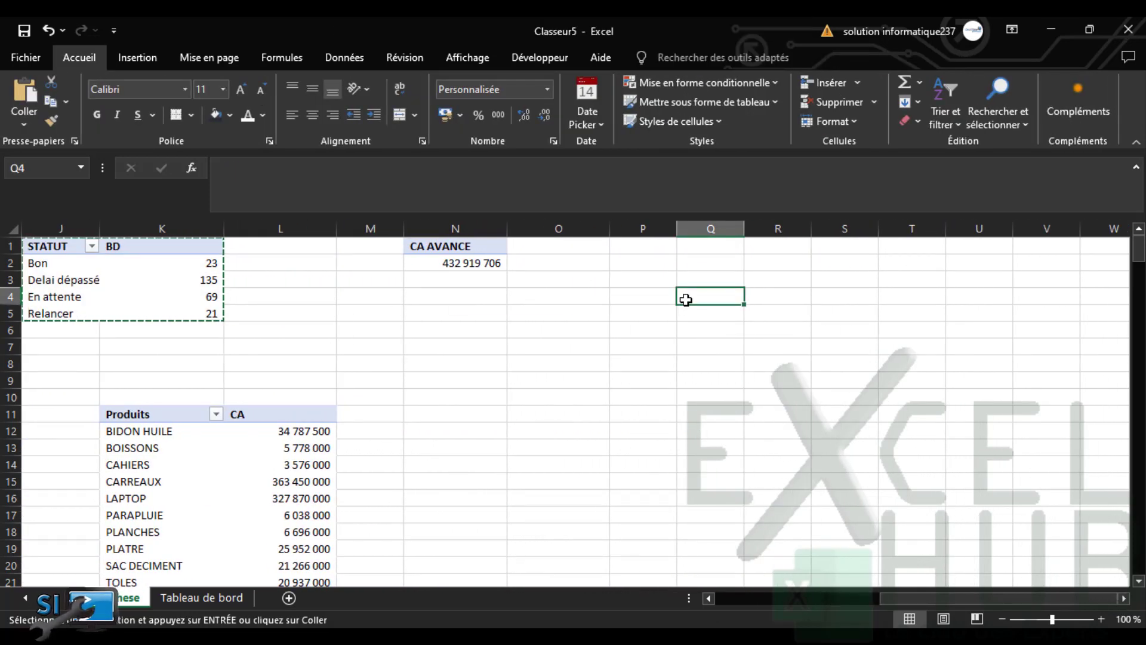
{"action": "key", "text": "ctrl+v"}
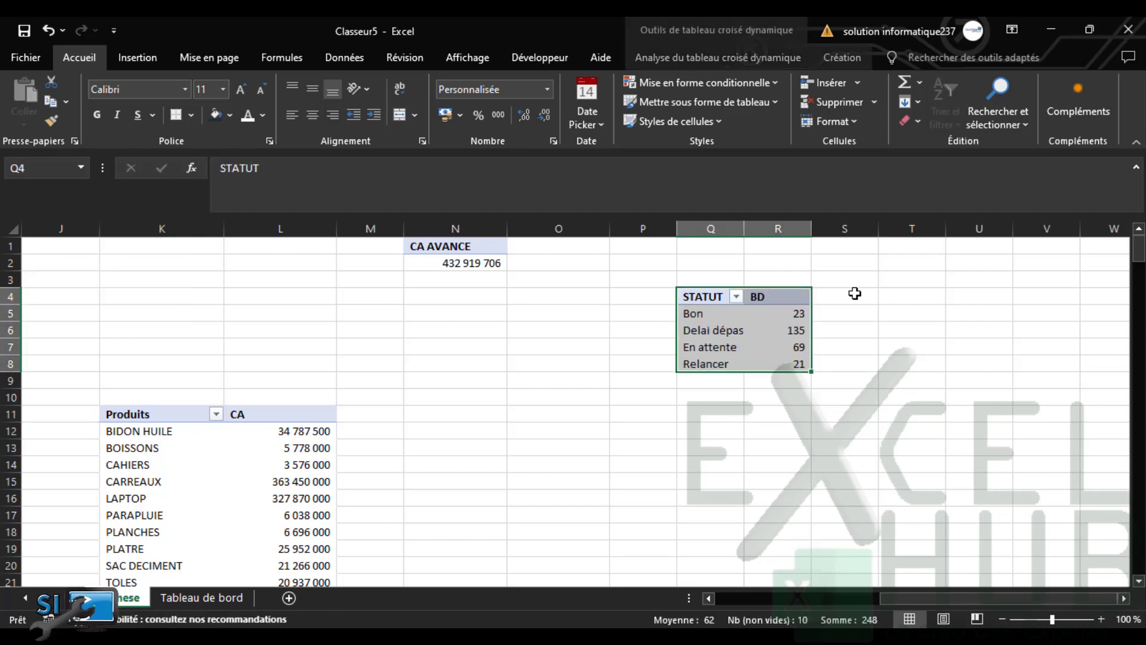
{"action": "left_click", "coordinate": [926, 296]}
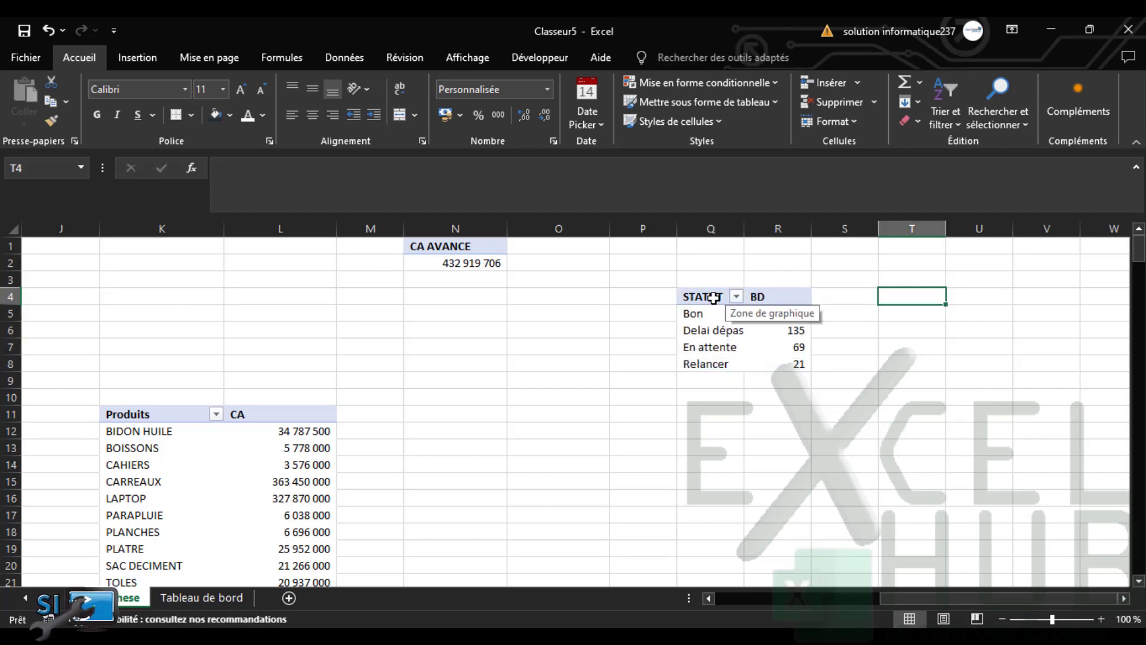
{"action": "left_click_drag", "start_coordinate": [725, 299], "coordinate": [768, 363]}
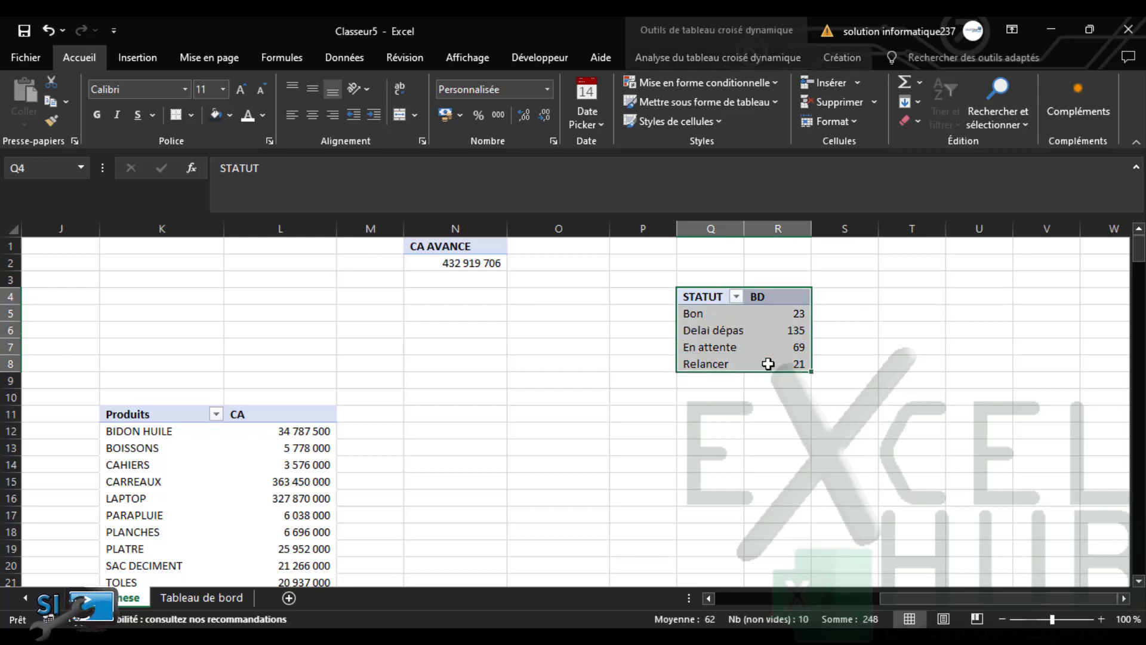
{"action": "left_click_drag", "start_coordinate": [911, 297], "coordinate": [979, 357]}
Enter the array formula {=Q4:R8} in T4:U8 to mirror the pivot values
{"action": "type", "text": "="}
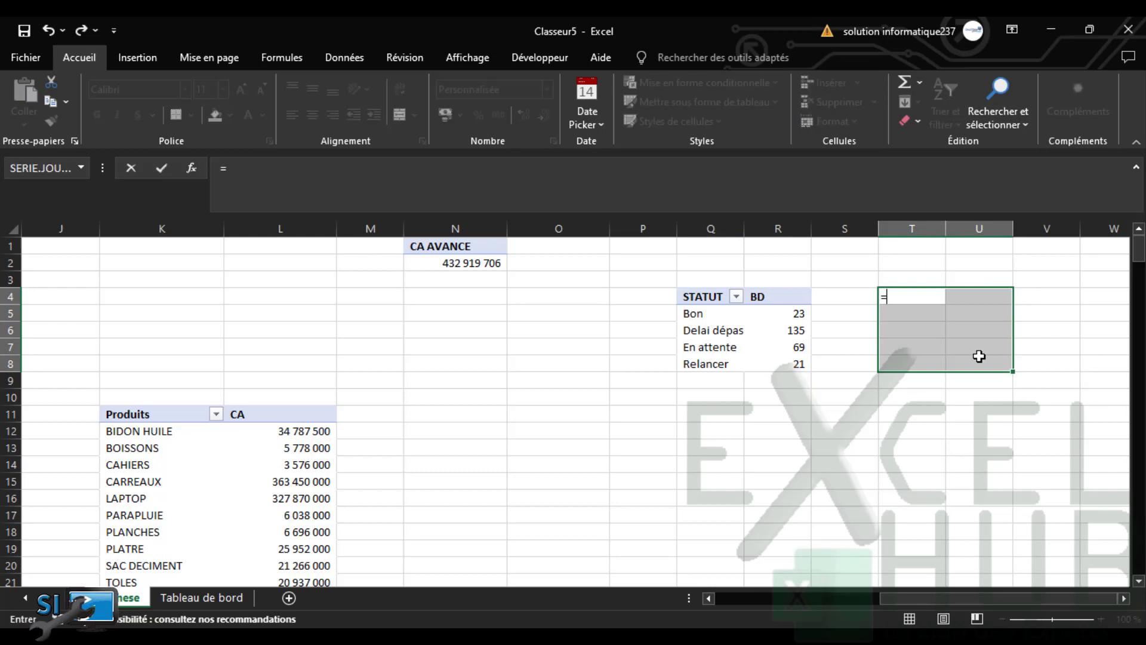
{"action": "left_click_drag", "start_coordinate": [717, 298], "coordinate": [769, 364]}
{"action": "key", "text": "ctrl+shift+Return"}
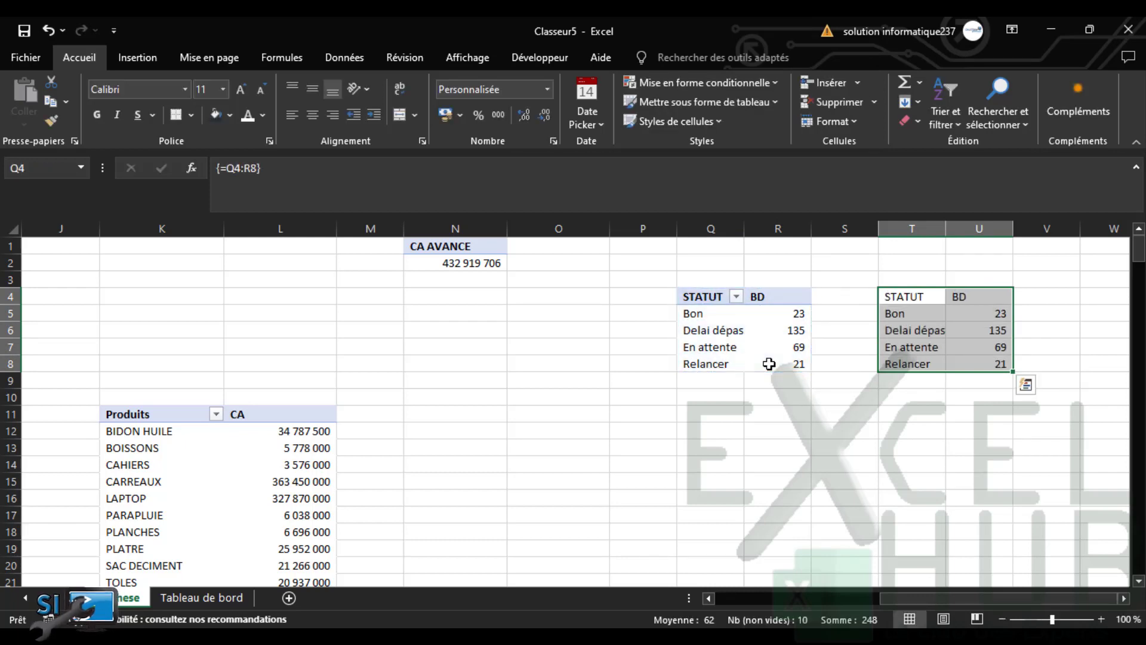
Insert a treemap (Compartimentage) chart from T5:U8 and cut it to the clipboard
{"action": "left_click", "coordinate": [908, 313]}
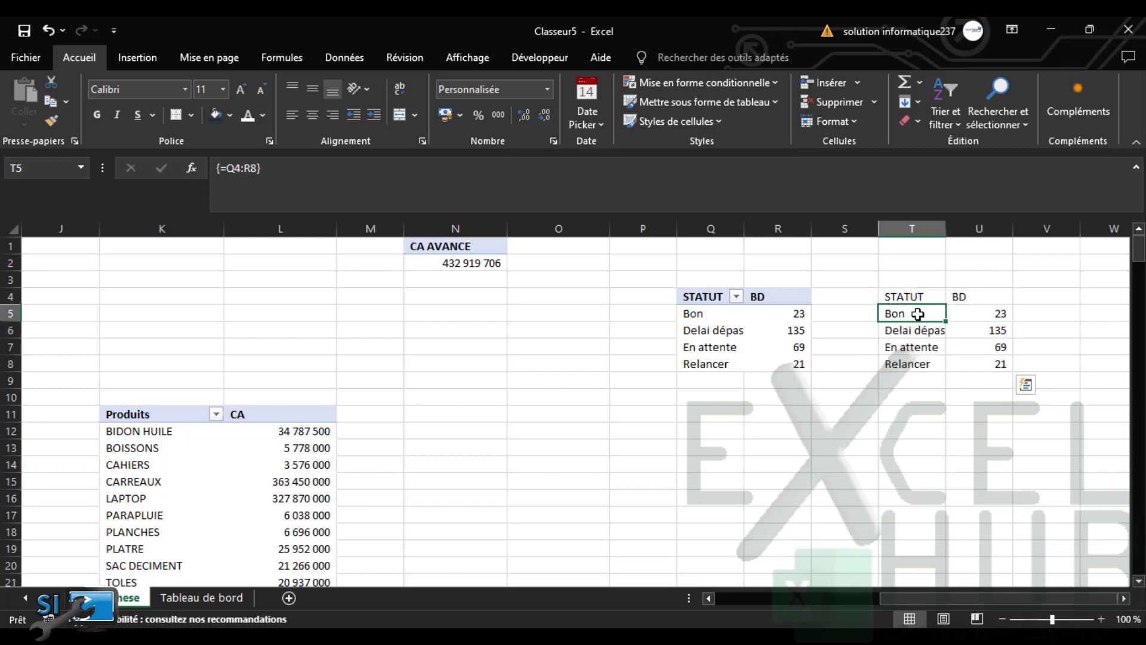
{"action": "left_click_drag", "start_coordinate": [918, 314], "coordinate": [981, 362]}
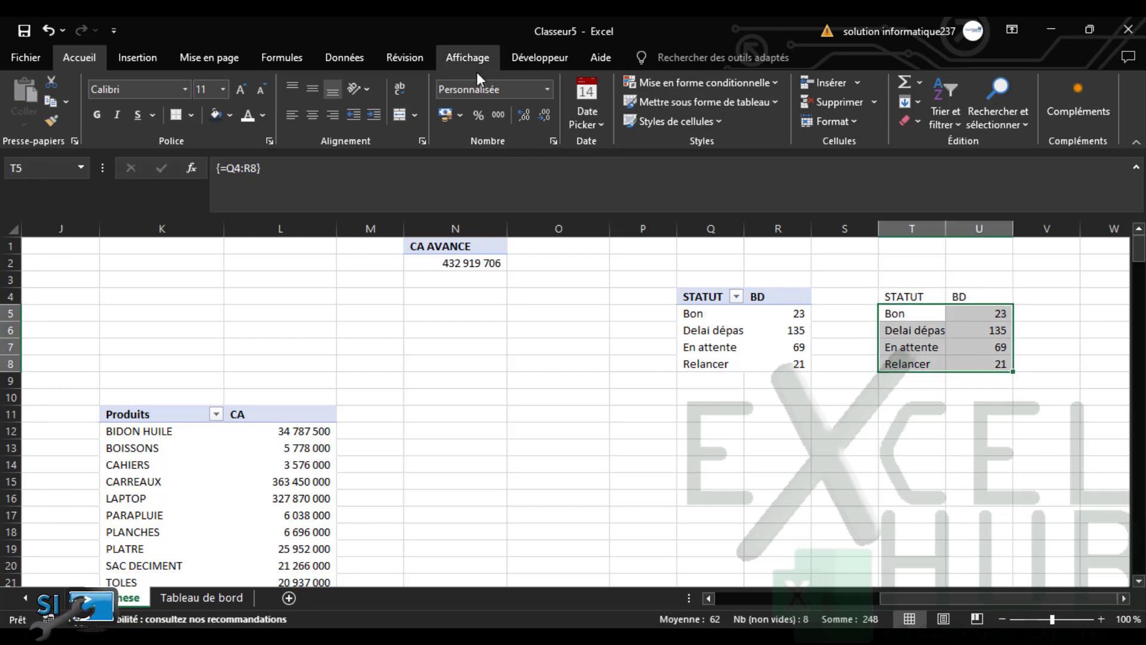
{"action": "left_click", "coordinate": [145, 58]}
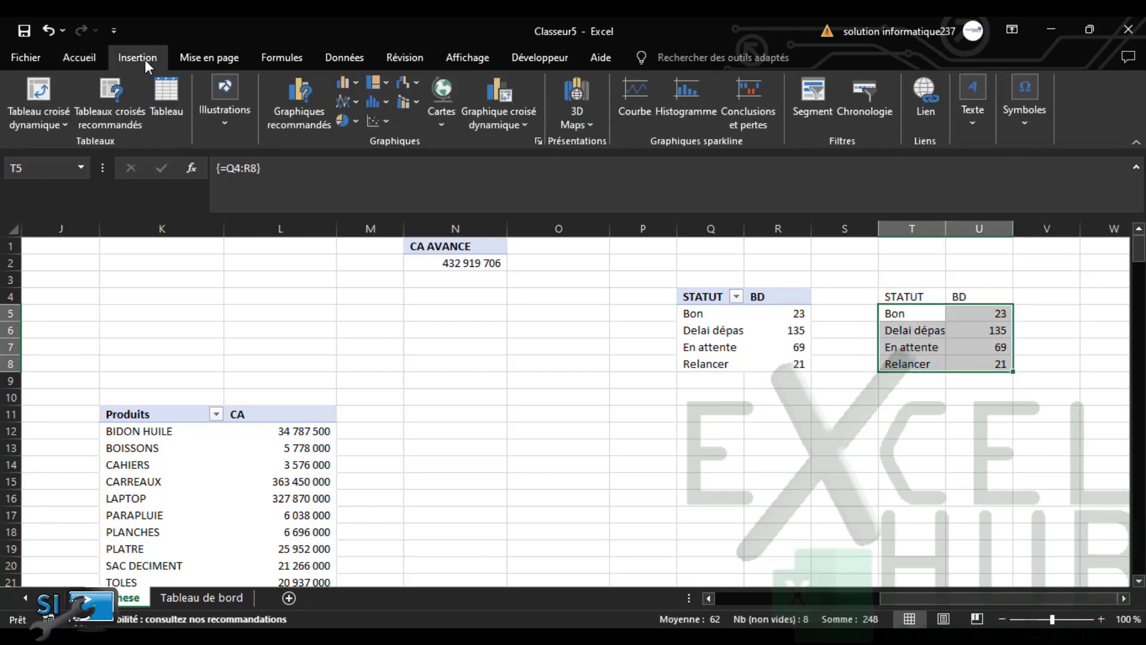
{"action": "left_click", "coordinate": [320, 121]}
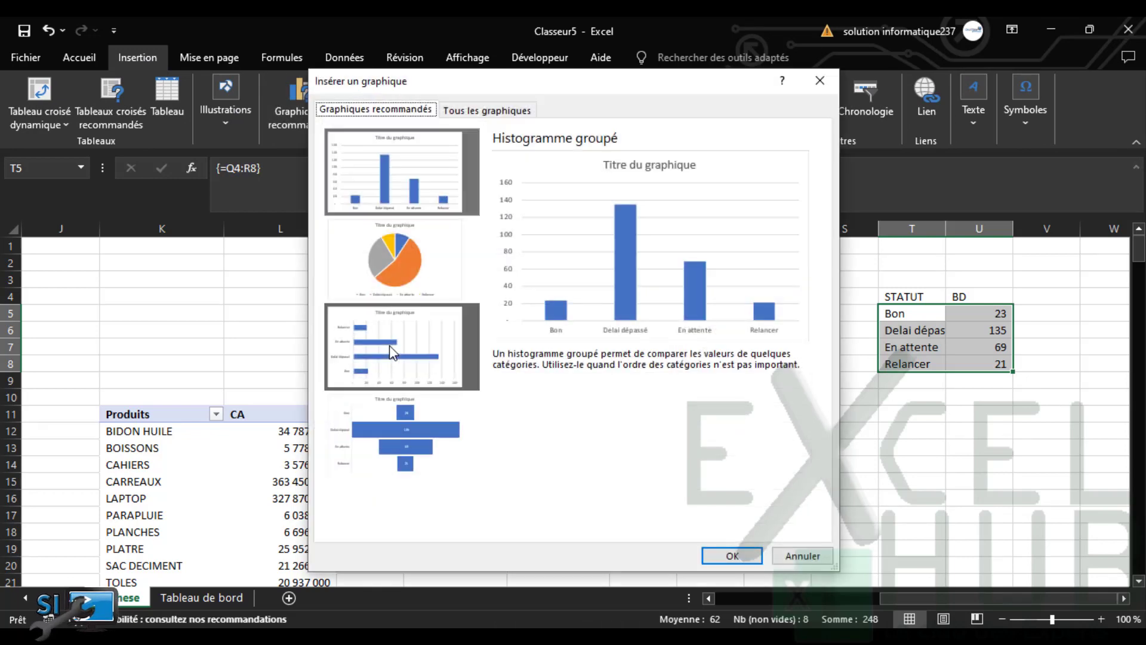
{"action": "left_click", "coordinate": [496, 116]}
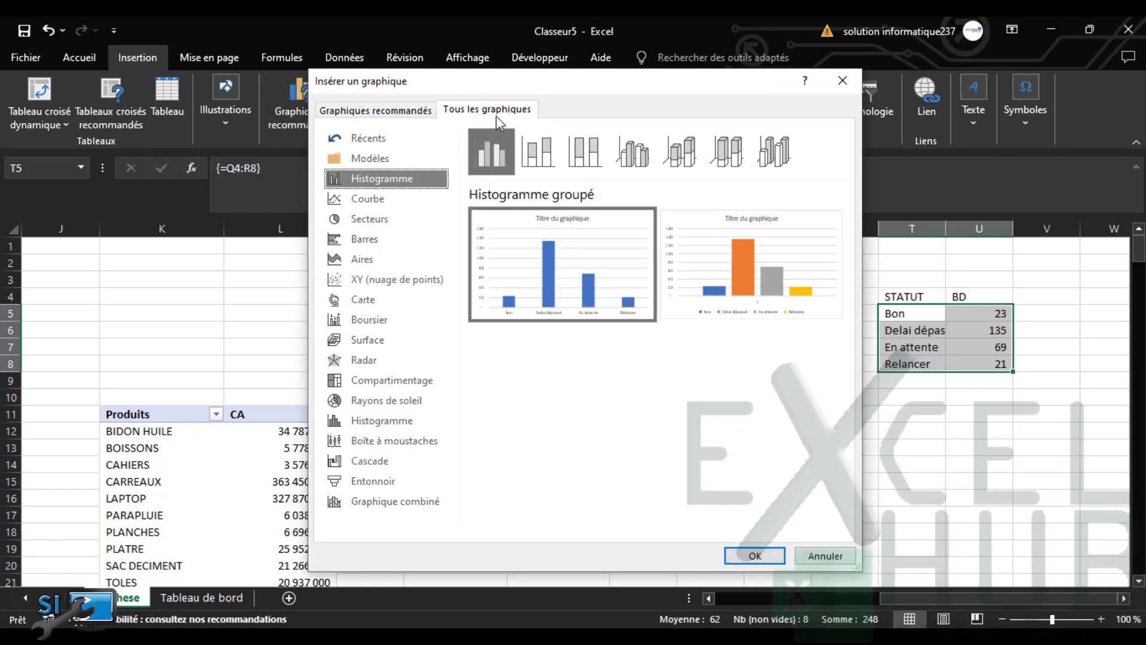
{"action": "left_click", "coordinate": [375, 386]}
{"action": "left_click", "coordinate": [747, 556]}
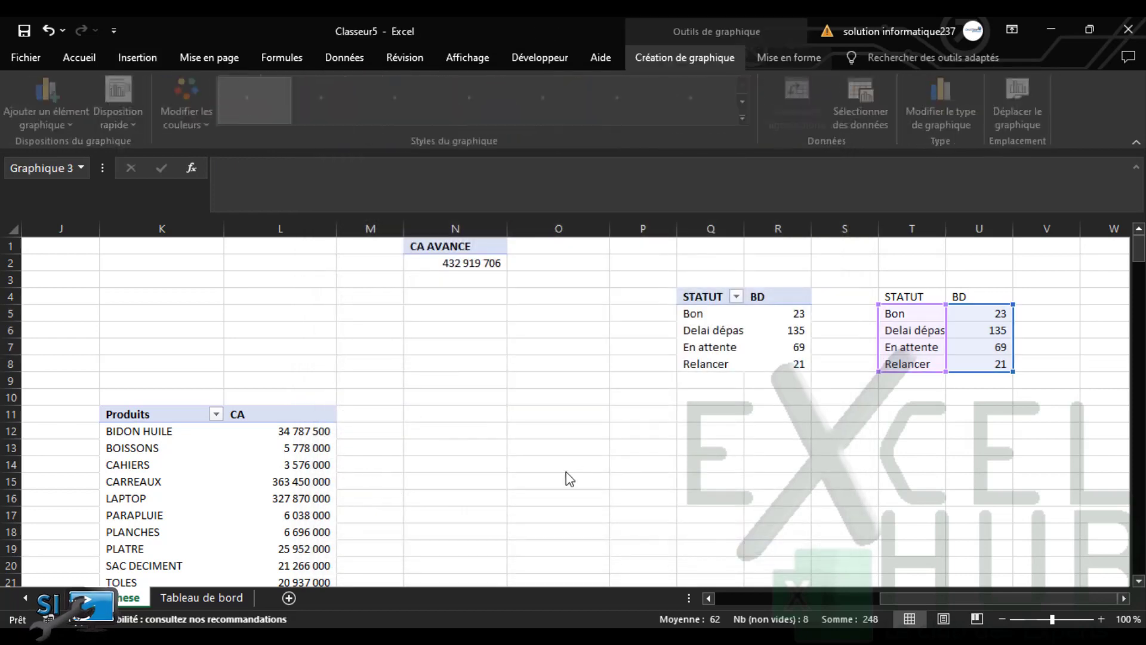
{"action": "key", "text": "ctrl+x"}
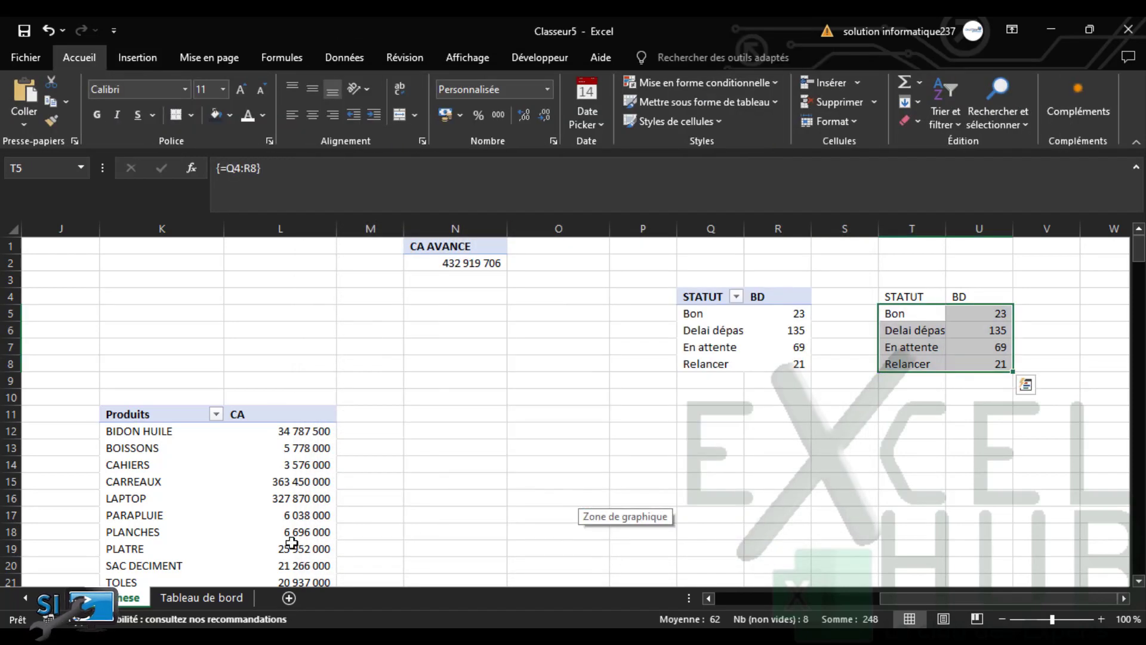
Paste the treemap onto the Tableau de bord sheet and resize it to fit the lower-left panel
{"action": "left_click", "coordinate": [212, 597]}
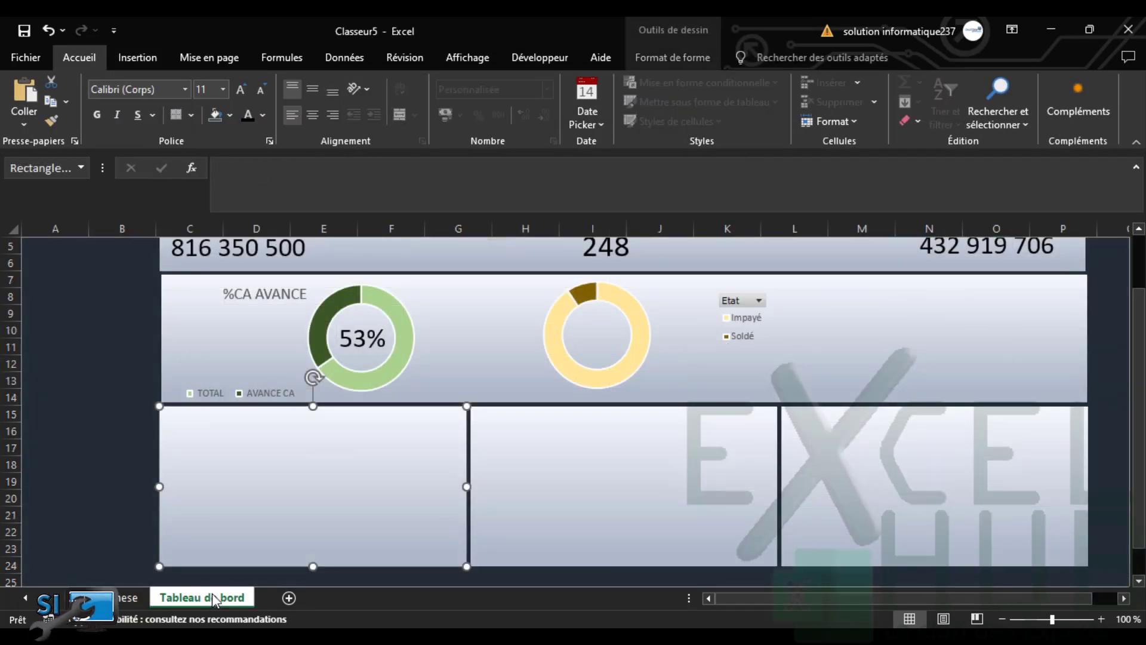
{"action": "key", "text": "ctrl+v"}
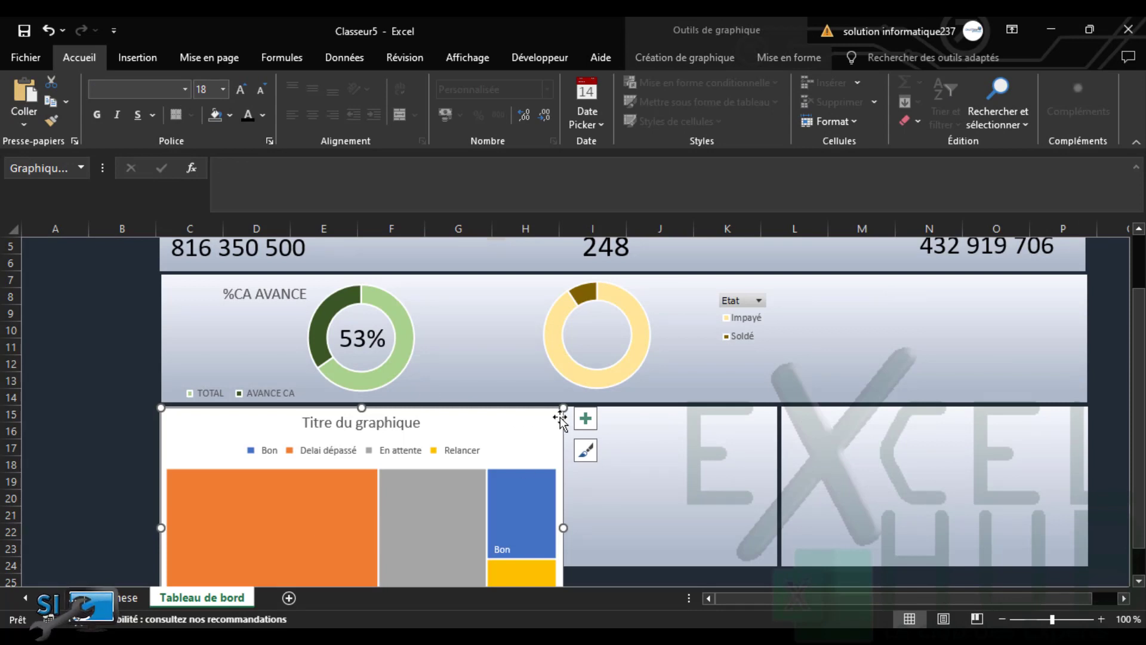
{"action": "mouse_move", "coordinate": [563, 407]}
{"action": "left_mouse_down"}
{"action": "mouse_move", "coordinate": [484, 454]}
{"action": "mouse_move", "coordinate": [455, 410]}
{"action": "left_mouse_up"}
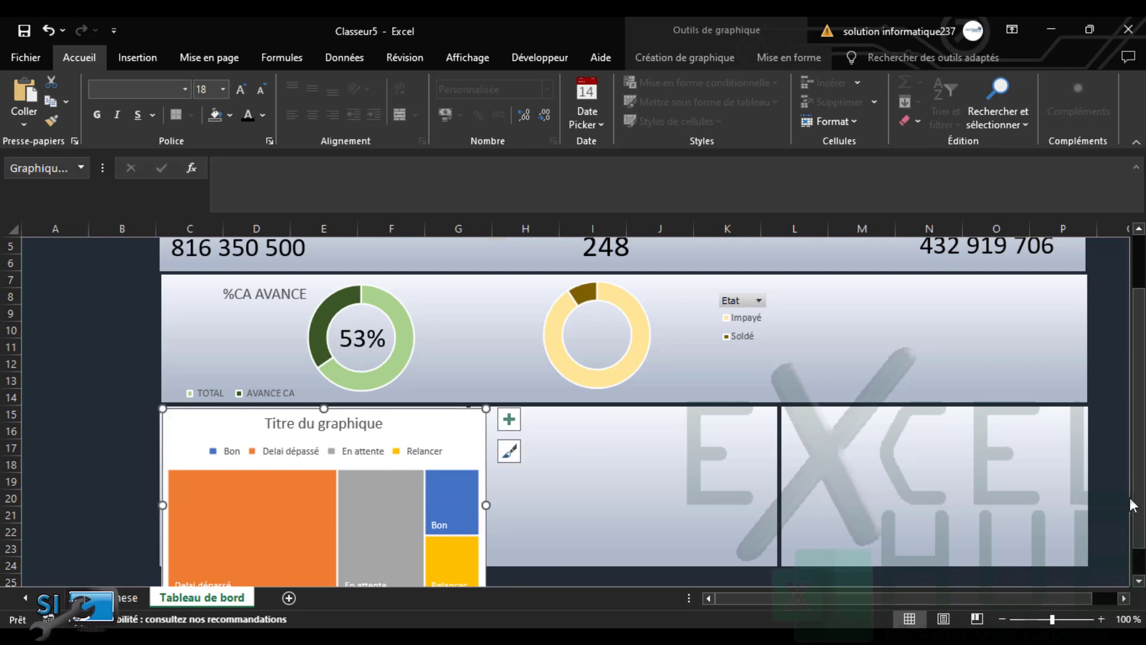
{"action": "left_click_drag", "start_coordinate": [1137, 502], "coordinate": [1134, 553]}
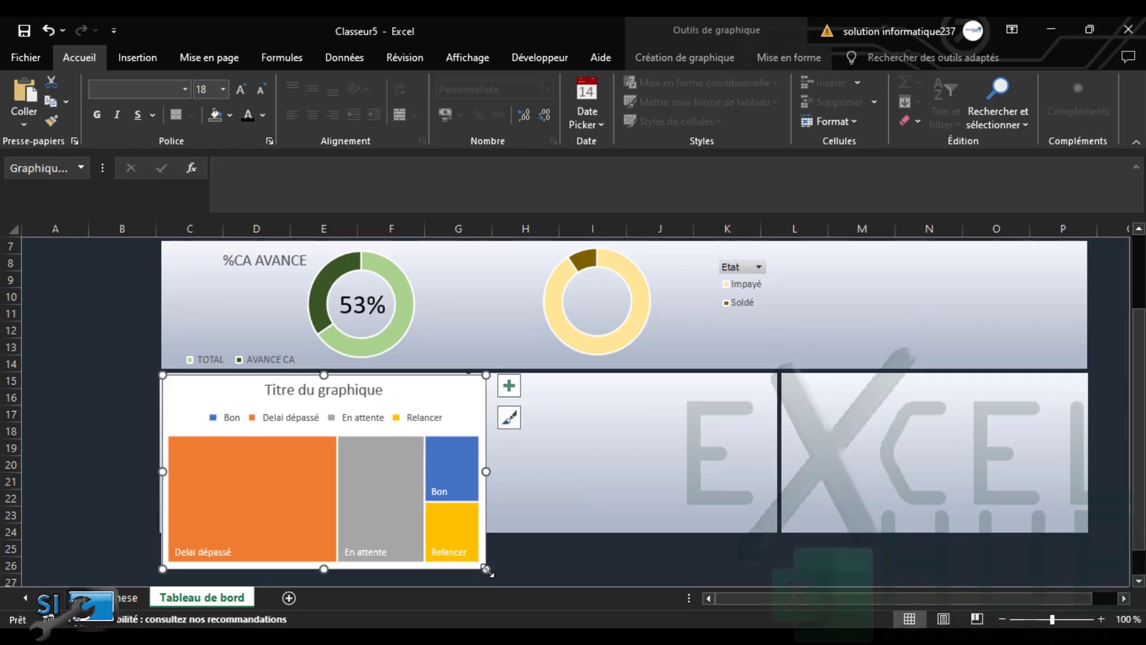
{"action": "left_click_drag", "start_coordinate": [487, 571], "coordinate": [462, 530]}
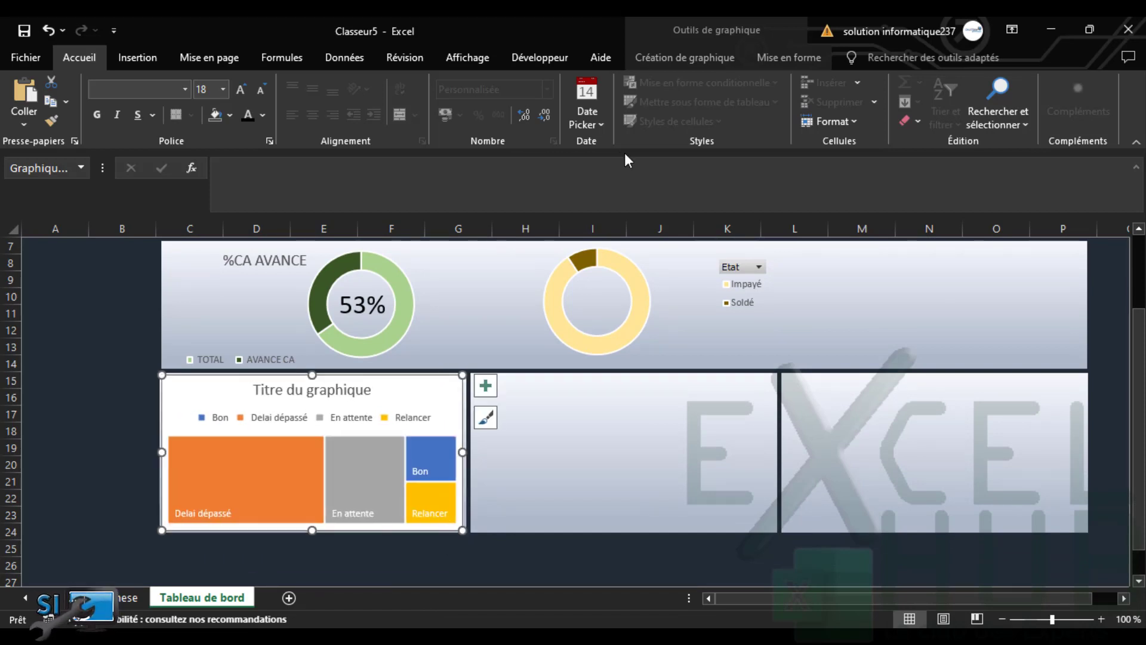
{"action": "left_click", "coordinate": [787, 58]}
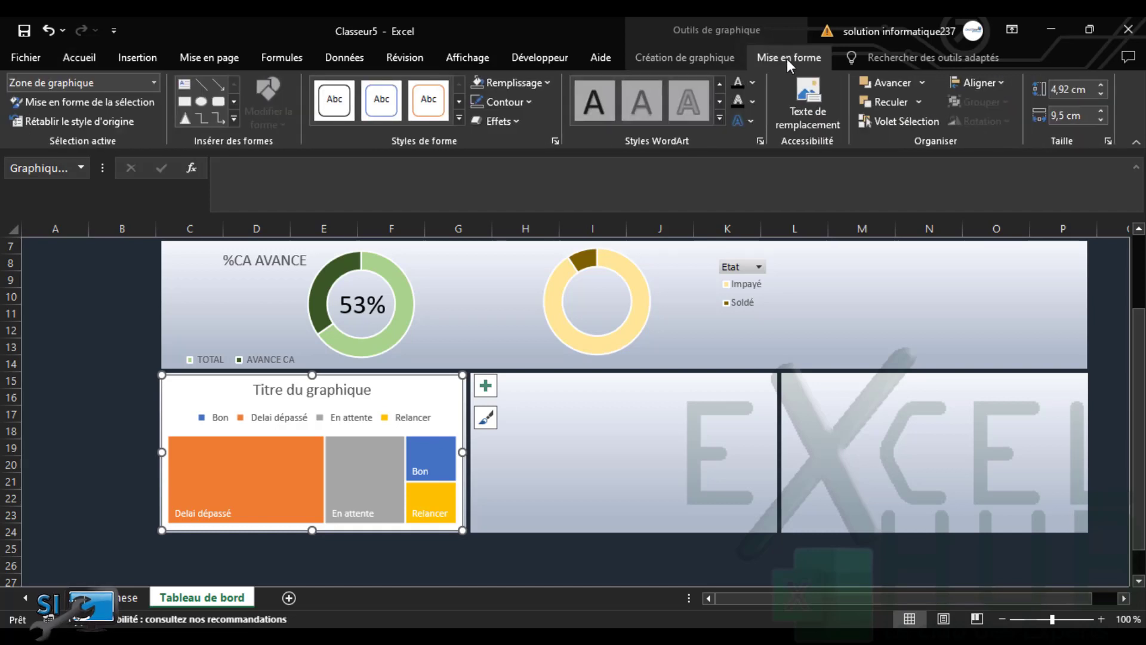
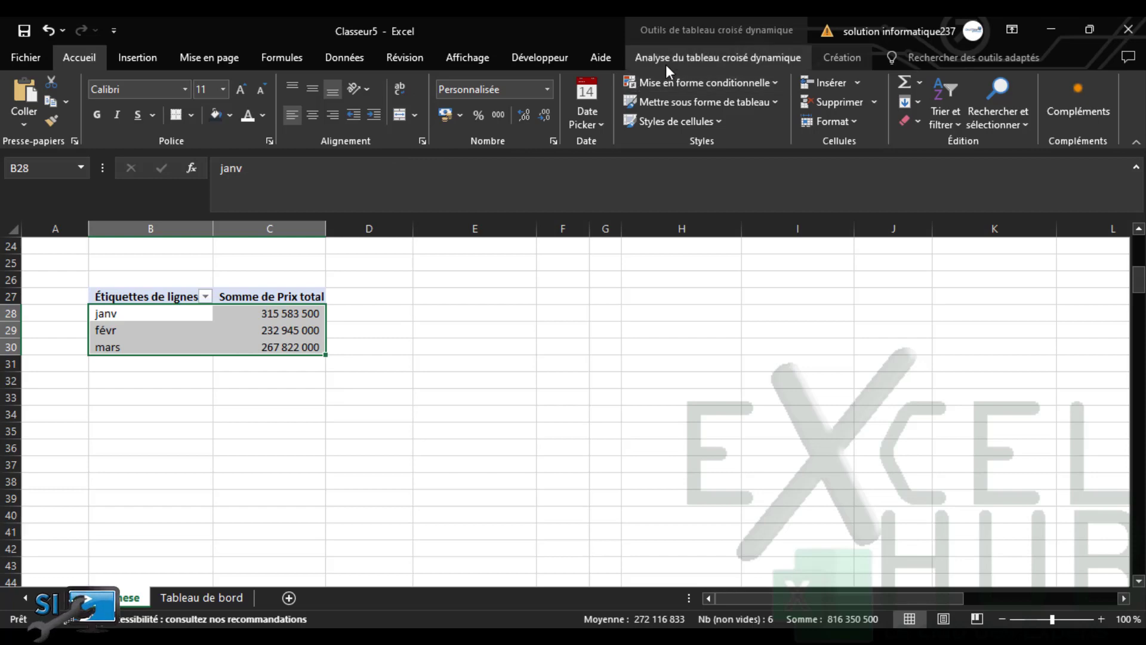
Insert a line pivot chart of the monthly Prix totals and cut it
{"action": "left_click", "coordinate": [872, 118]}
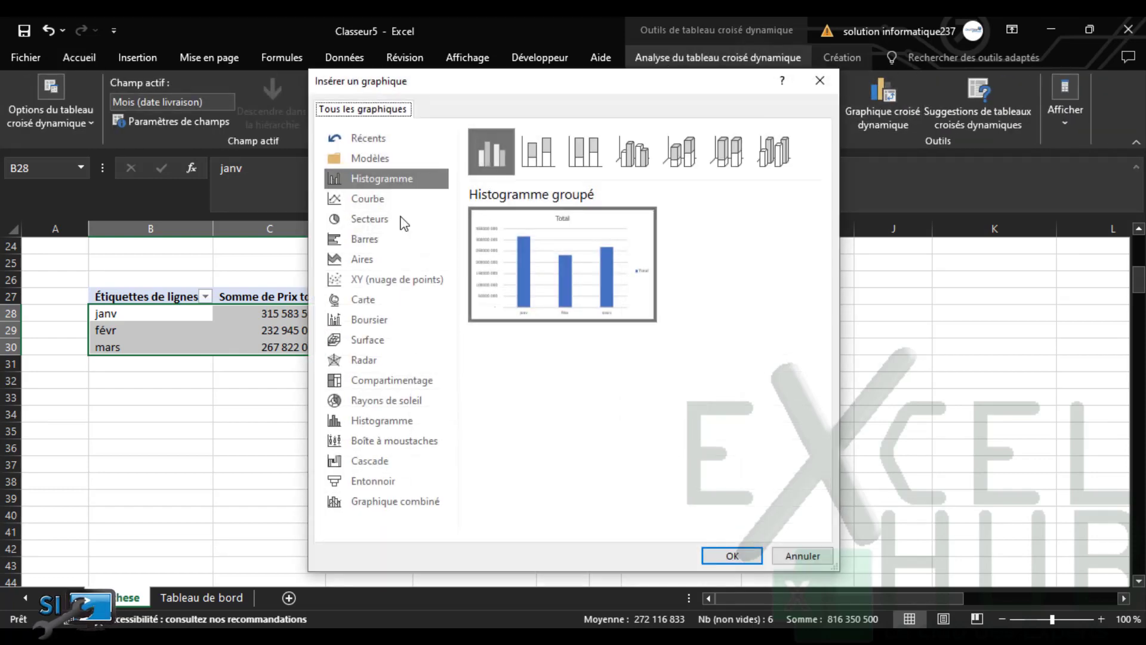
{"action": "left_click", "coordinate": [373, 203]}
{"action": "left_click", "coordinate": [724, 551]}
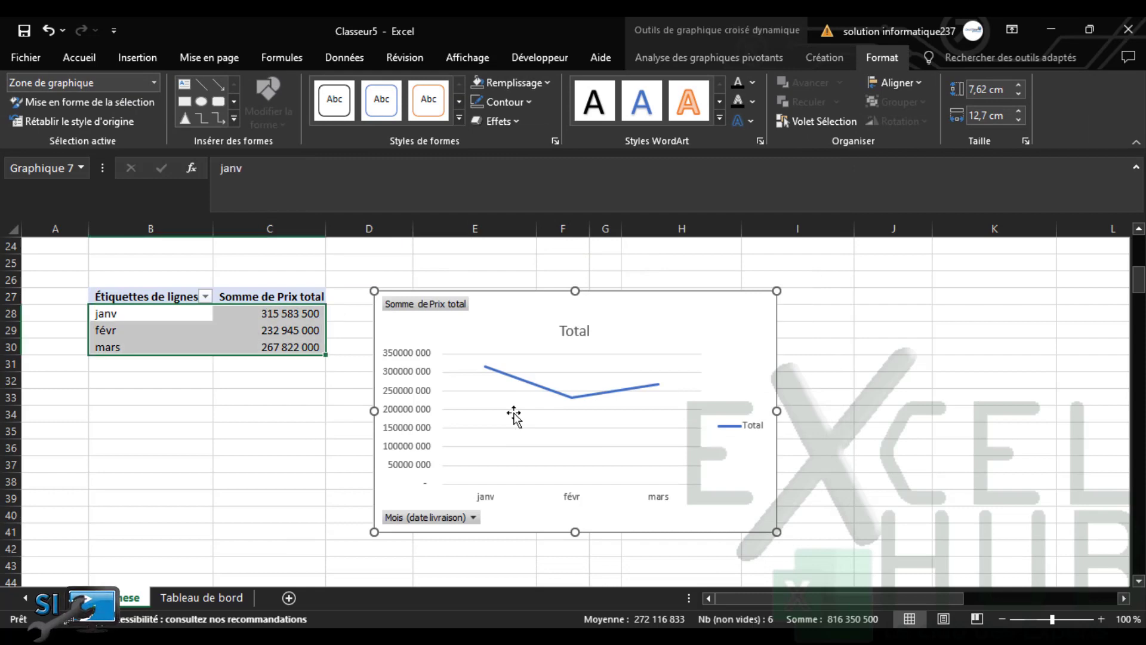
{"action": "key", "text": "Delete"}
Paste the line chart on Tableau de bord and fit it between the two donuts
{"action": "left_click", "coordinate": [191, 599]}
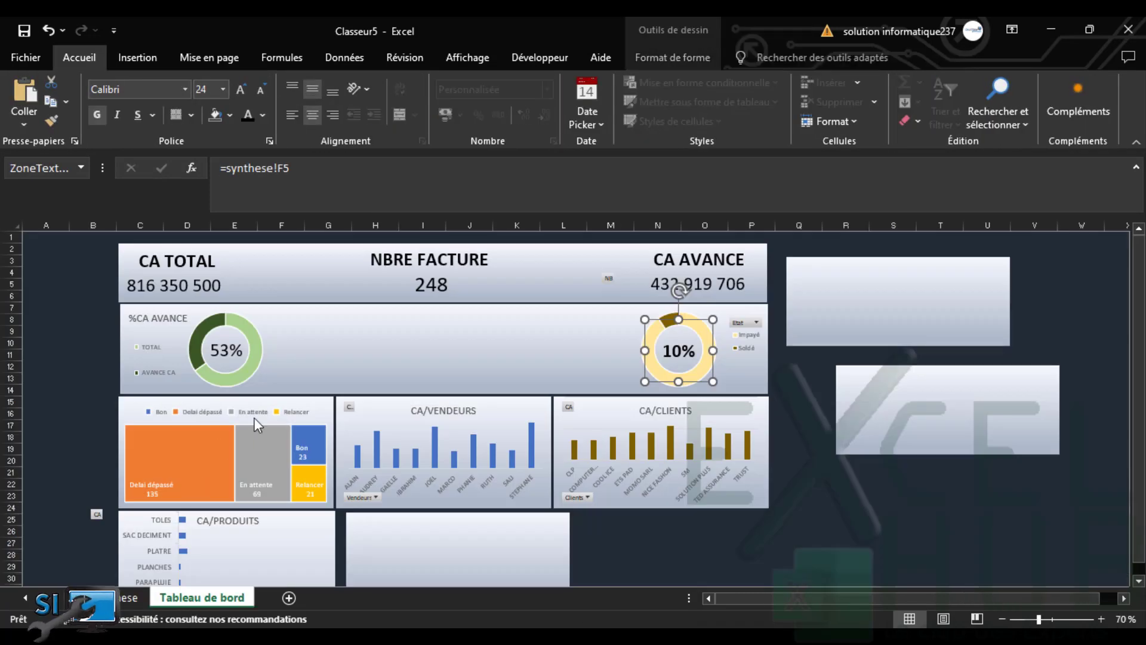
{"action": "key", "text": "ctrl+v"}
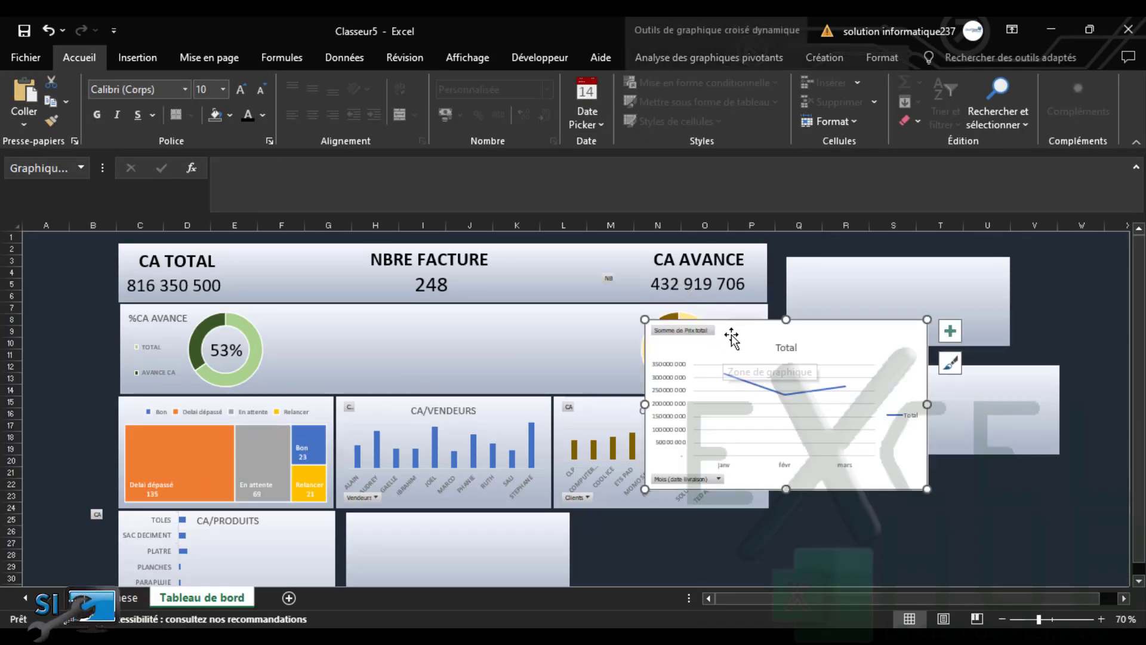
{"action": "left_click_drag", "start_coordinate": [739, 325], "coordinate": [364, 310]}
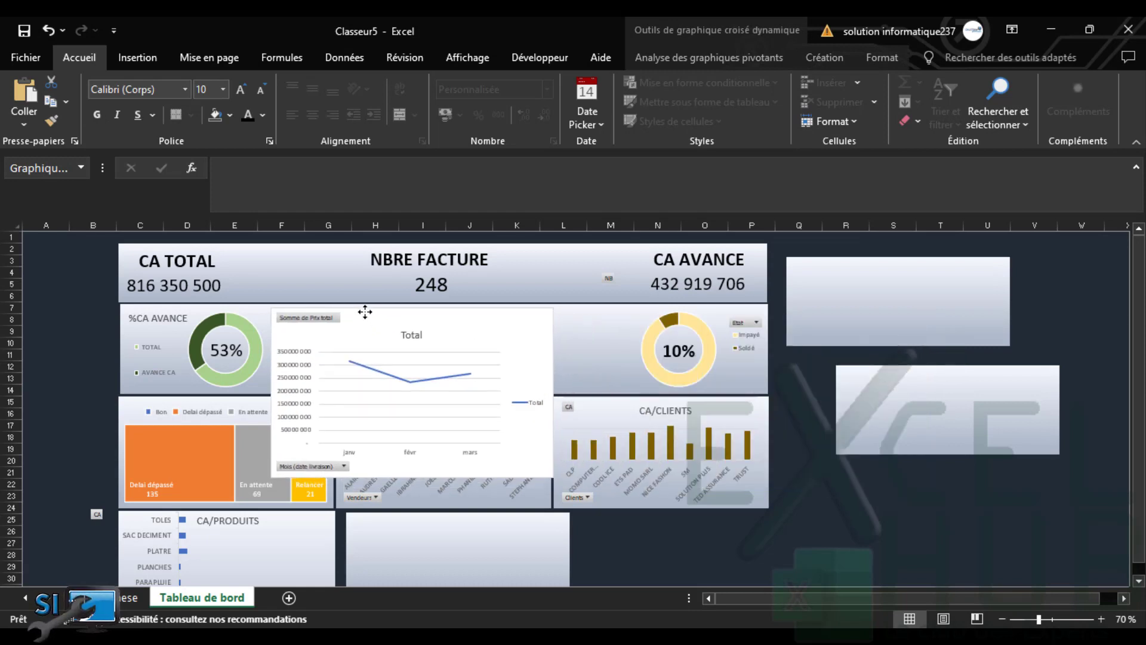
{"action": "left_click_drag", "start_coordinate": [551, 390], "coordinate": [637, 391]}
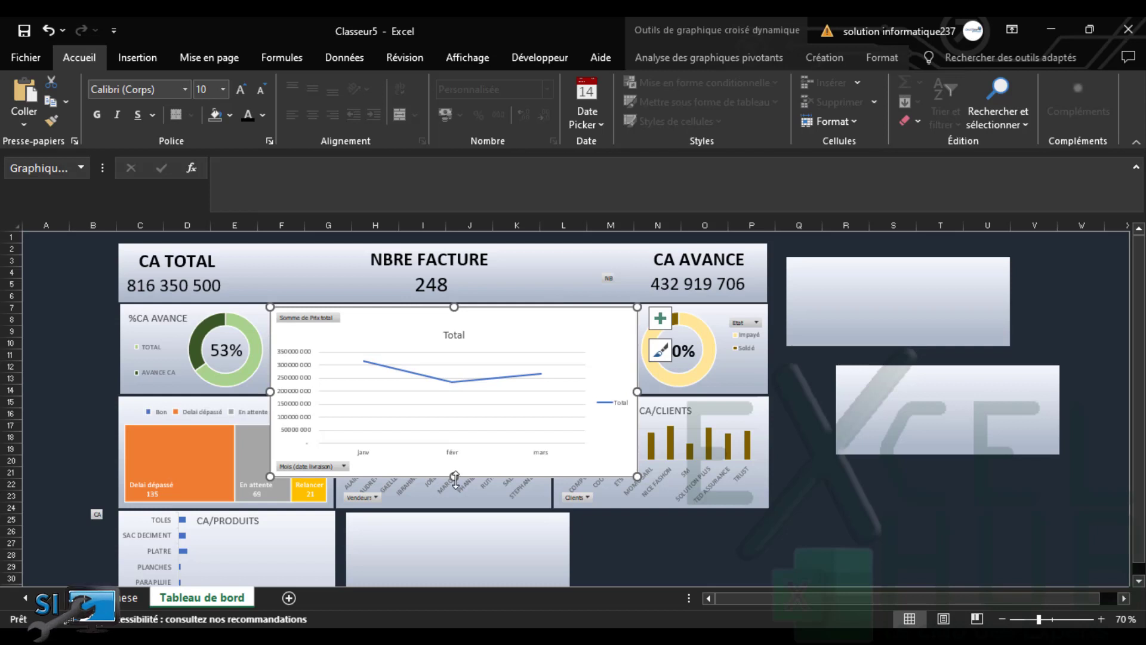
{"action": "left_click_drag", "start_coordinate": [476, 391], "coordinate": [476, 391]}
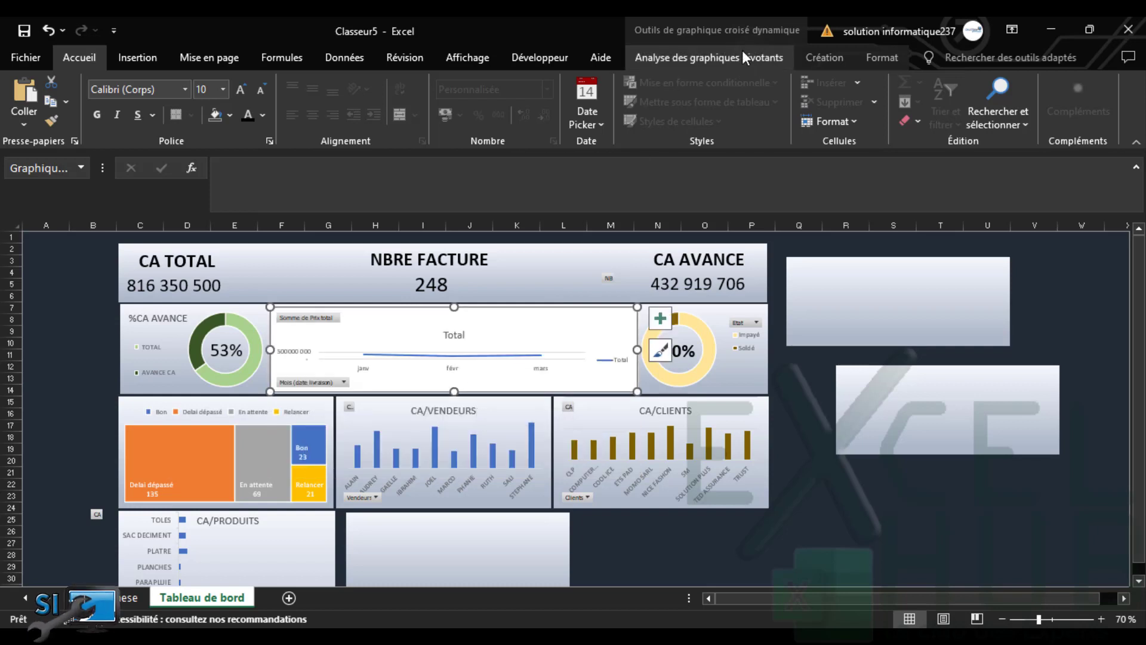
Give the line chart No Fill and No Outline
{"action": "left_click", "coordinate": [879, 57]}
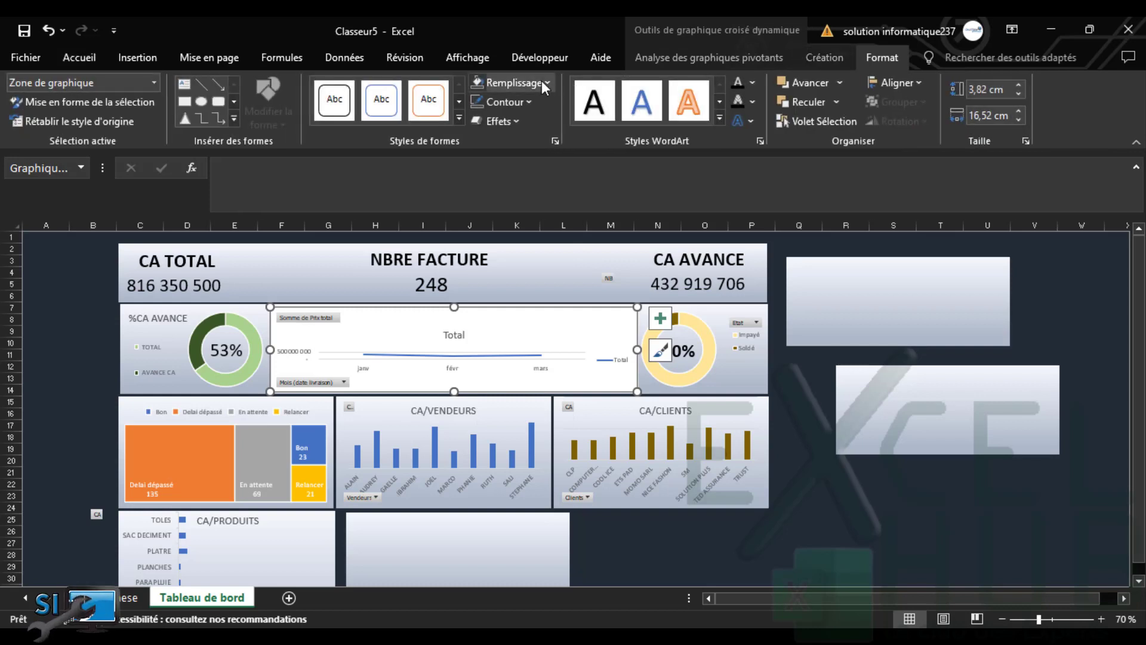
{"action": "left_click", "coordinate": [542, 82]}
{"action": "left_click", "coordinate": [524, 249]}
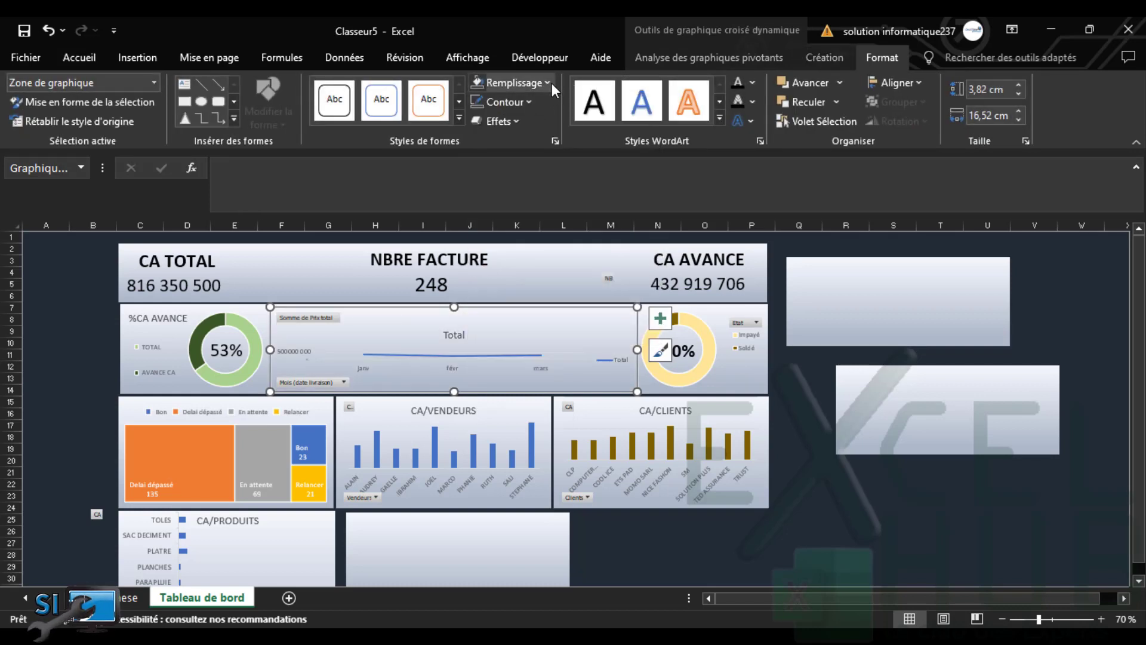
{"action": "left_click", "coordinate": [545, 83]}
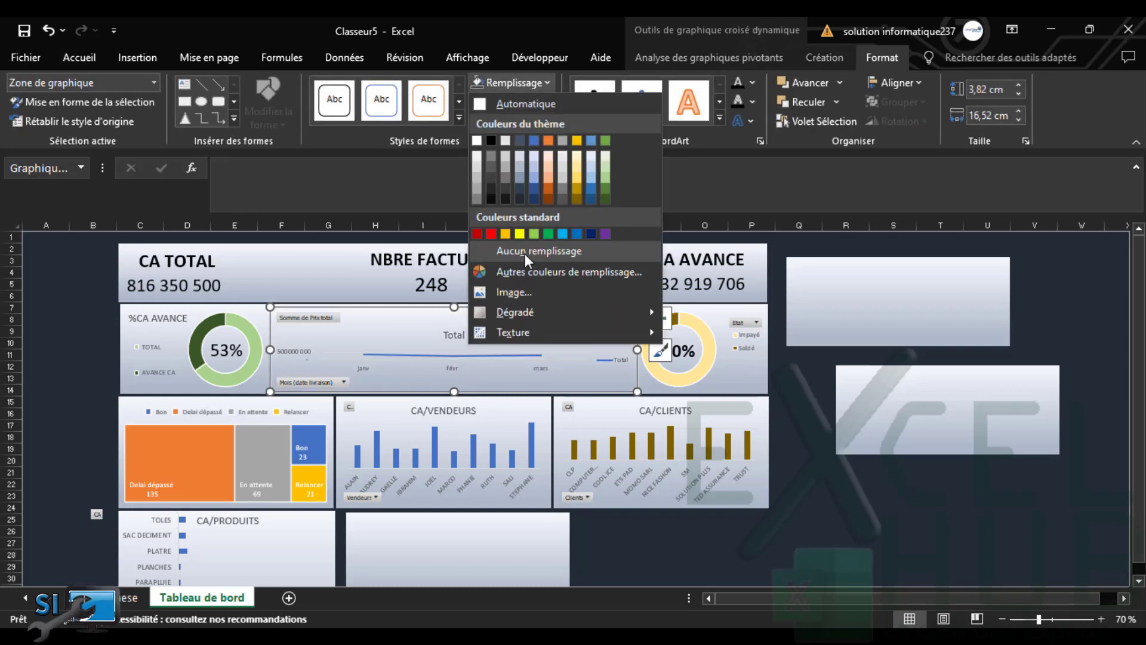
{"action": "left_click", "coordinate": [525, 253]}
{"action": "left_click", "coordinate": [524, 253]}
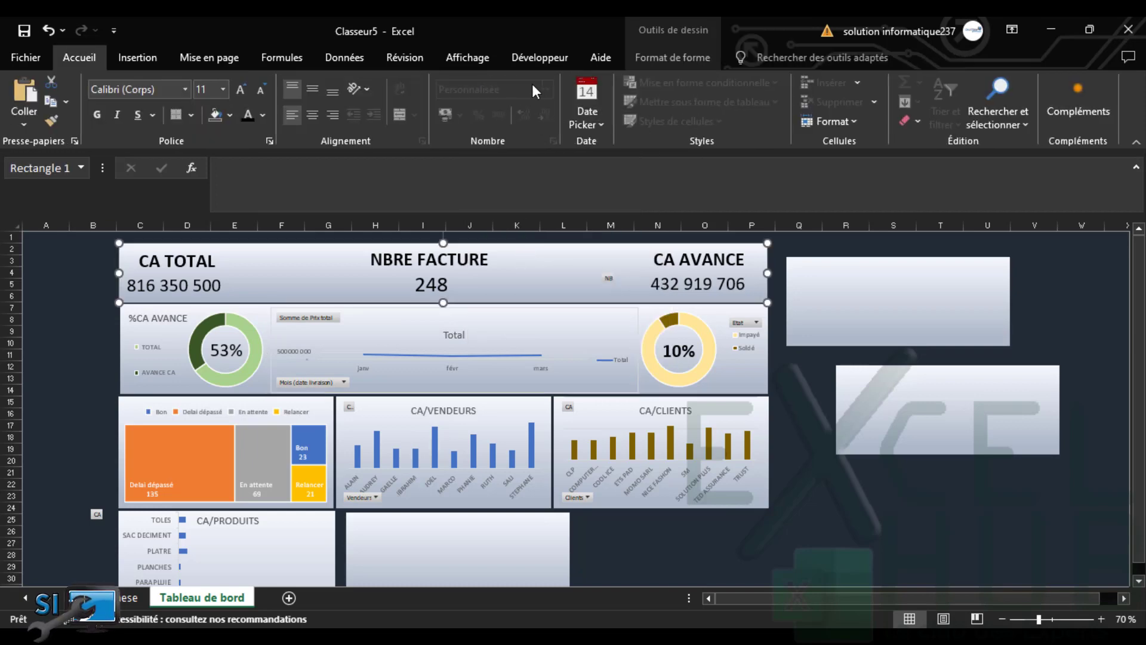
{"action": "left_click", "coordinate": [537, 314]}
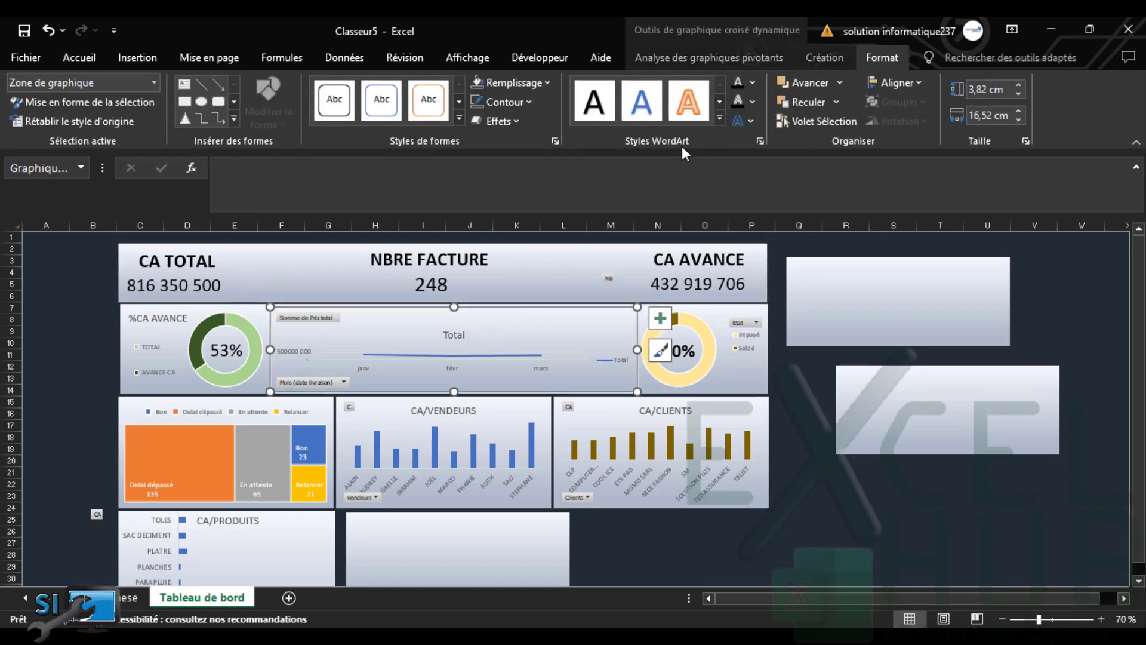
{"action": "left_click", "coordinate": [509, 104]}
{"action": "left_click", "coordinate": [510, 274]}
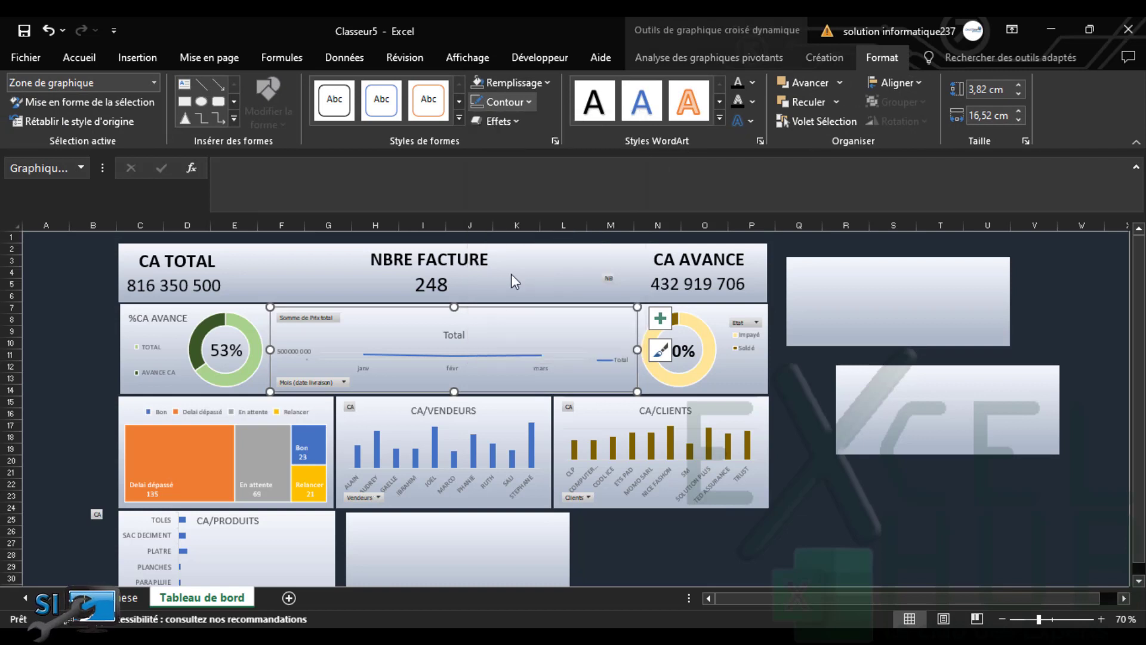
Hide the vertical value axis and delete the Total chart title
{"action": "left_click", "coordinate": [660, 317]}
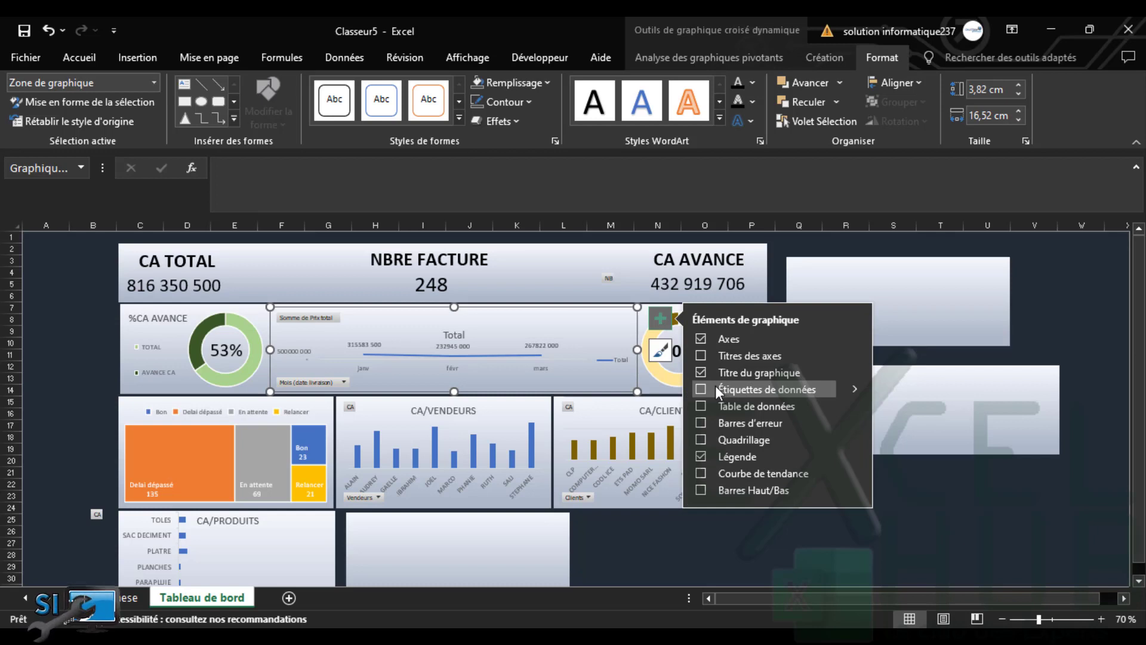
{"action": "left_click", "coordinate": [854, 338]}
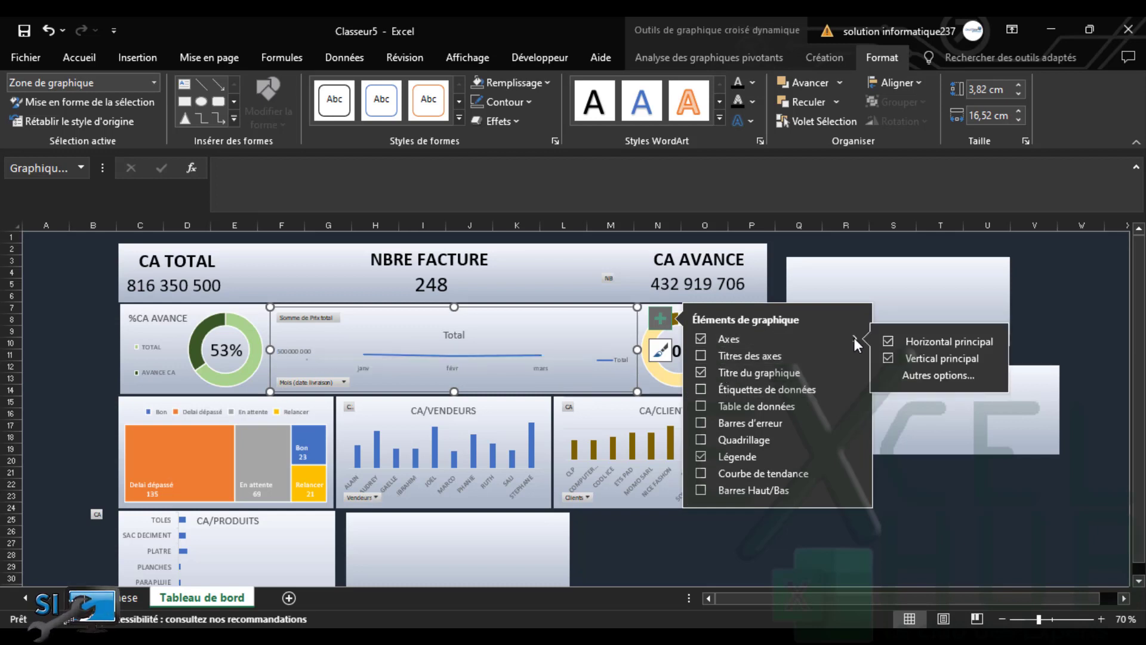
{"action": "left_click", "coordinate": [889, 357]}
{"action": "left_click", "coordinate": [464, 338]}
{"action": "key", "text": "Delete"}
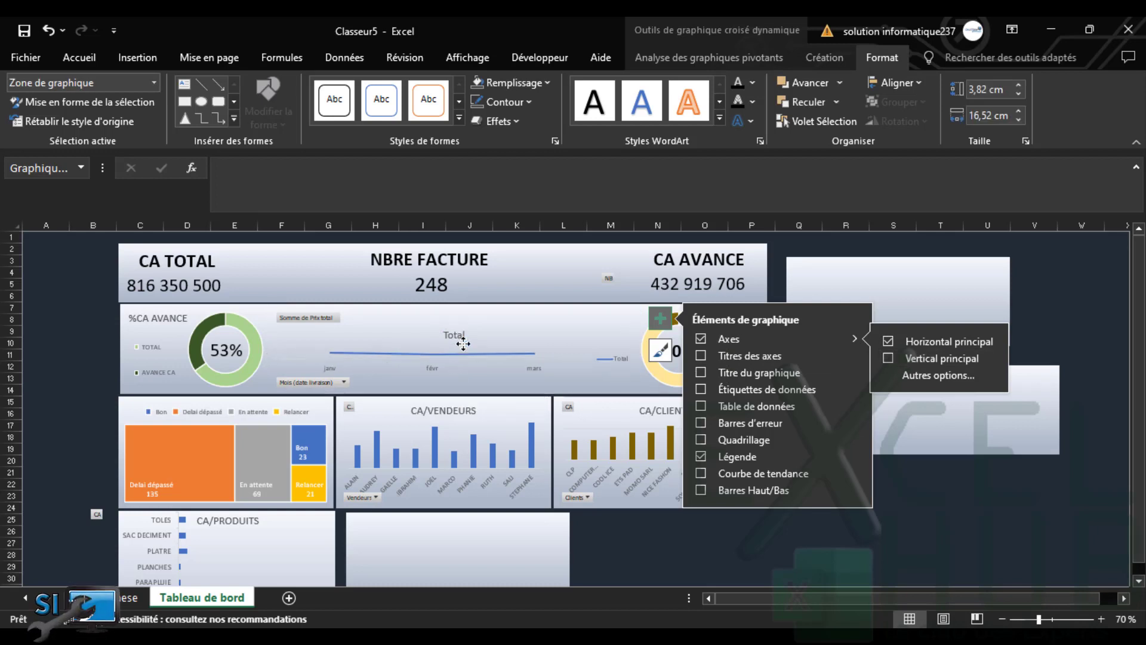
Delete the legend and stretch the plot area to fill the chart's full width
{"action": "left_click", "coordinate": [450, 366]}
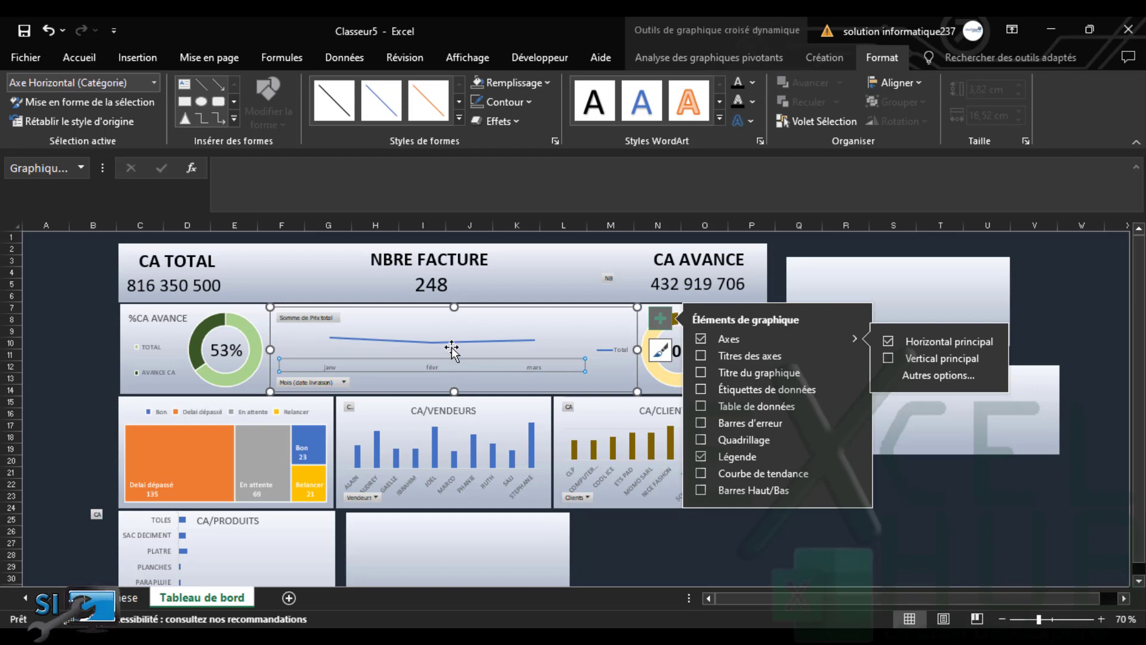
{"action": "left_click", "coordinate": [451, 349]}
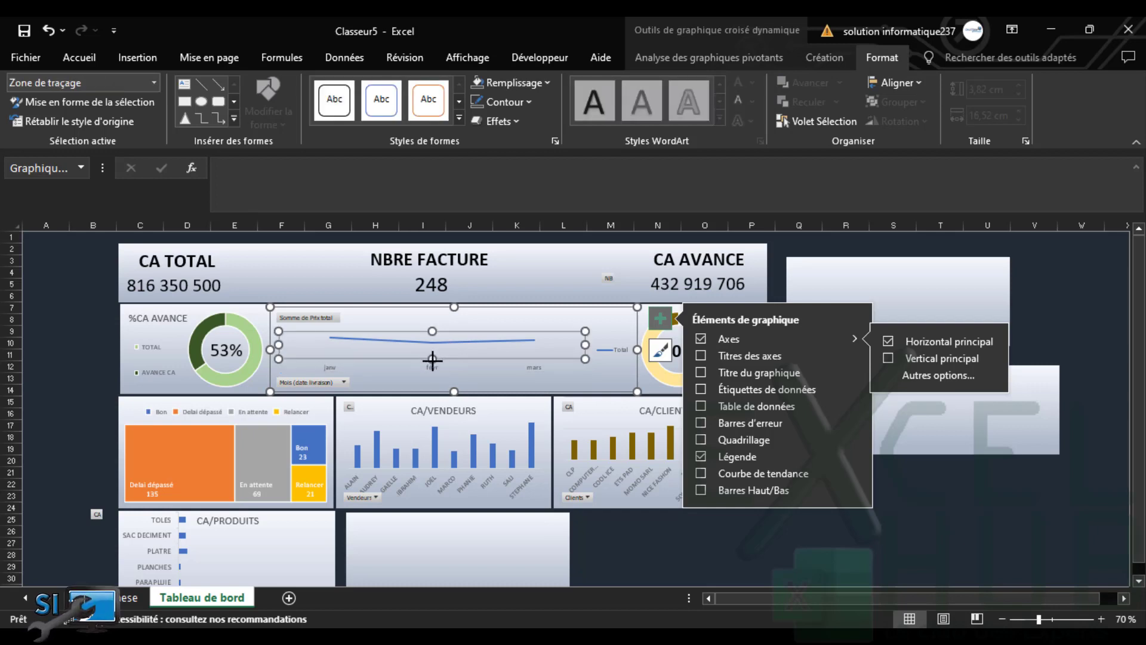
{"action": "left_click", "coordinate": [432, 370]}
{"action": "left_click_drag", "start_coordinate": [432, 373], "coordinate": [432, 374]}
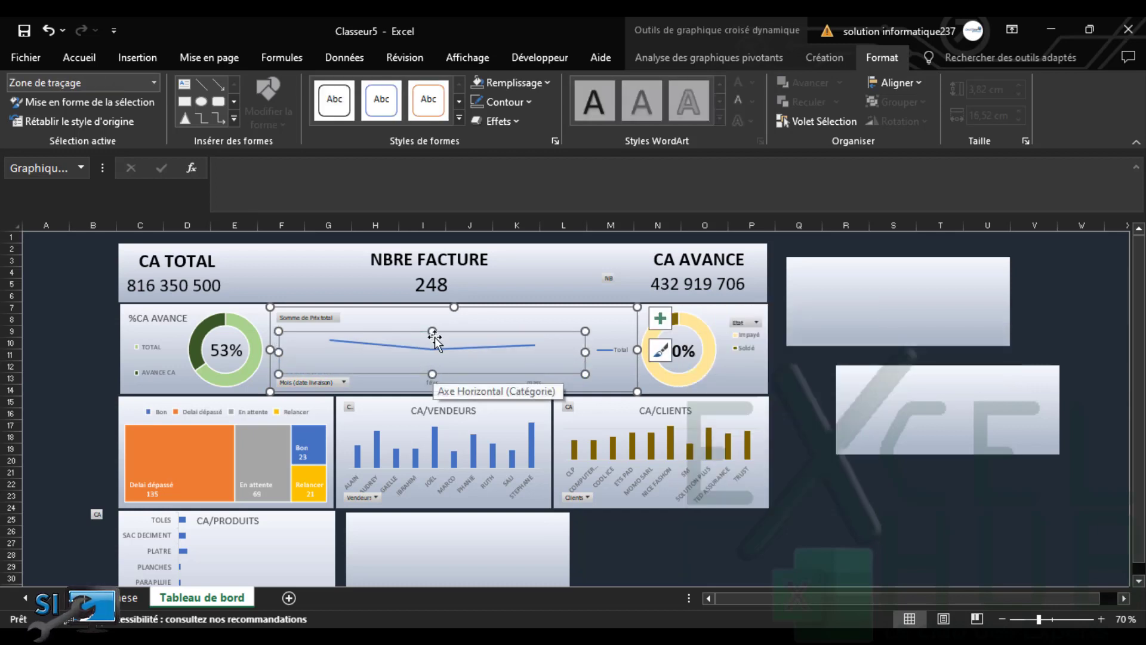
{"action": "left_click_drag", "start_coordinate": [434, 314], "coordinate": [439, 314]}
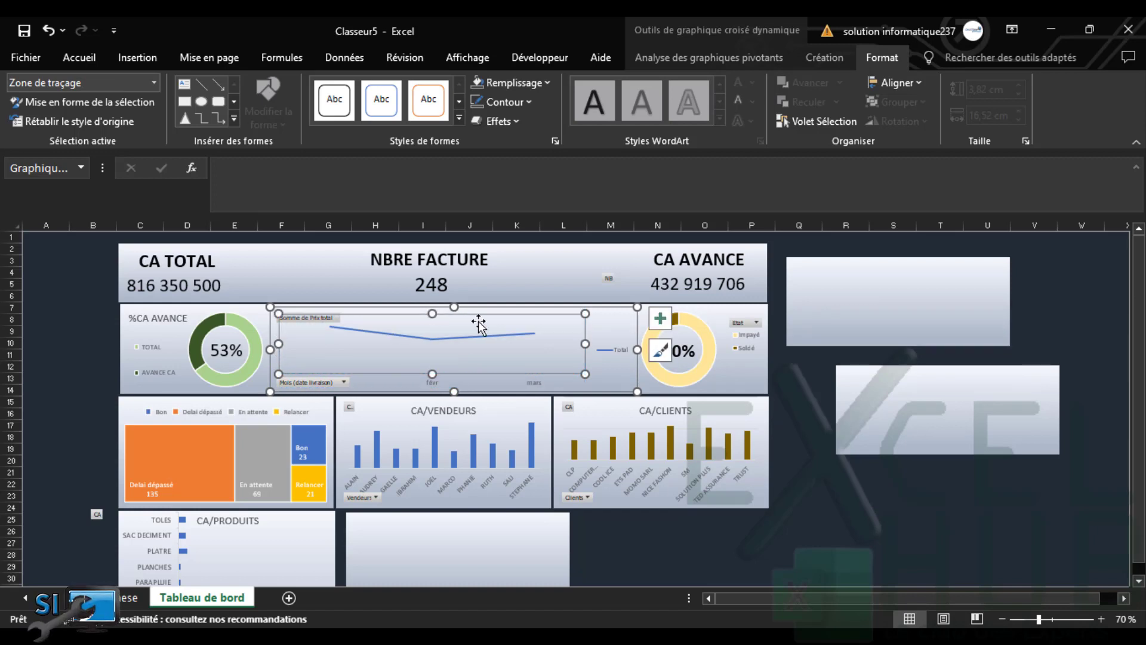
{"action": "left_click", "coordinate": [608, 352]}
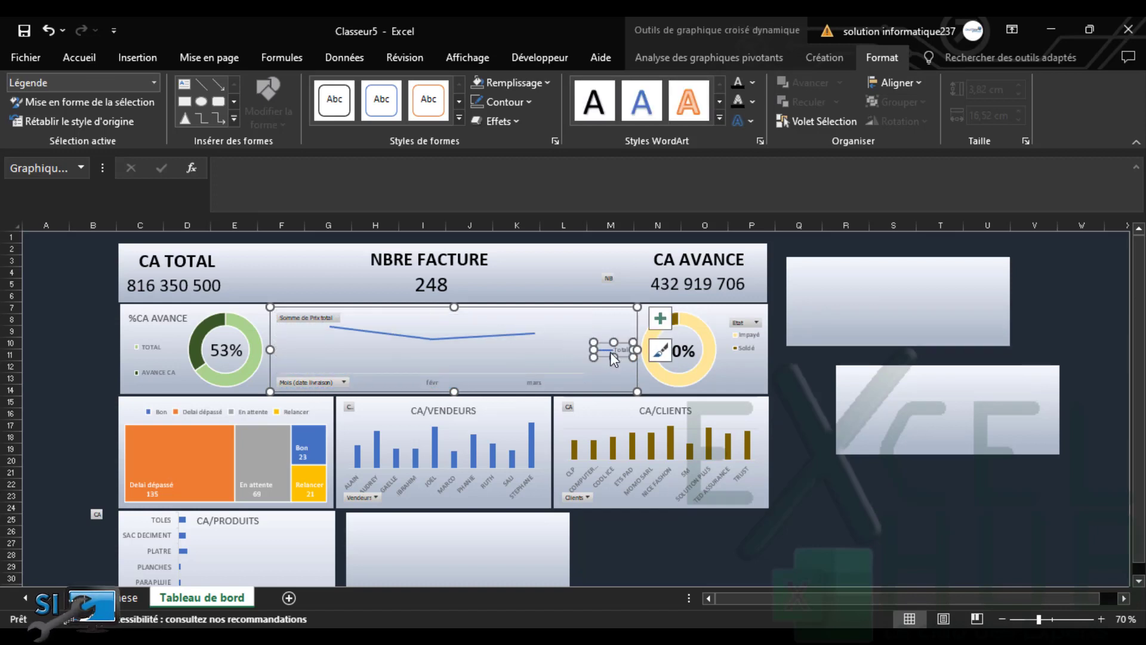
{"action": "key", "text": "Delete"}
{"action": "left_click", "coordinate": [589, 353]}
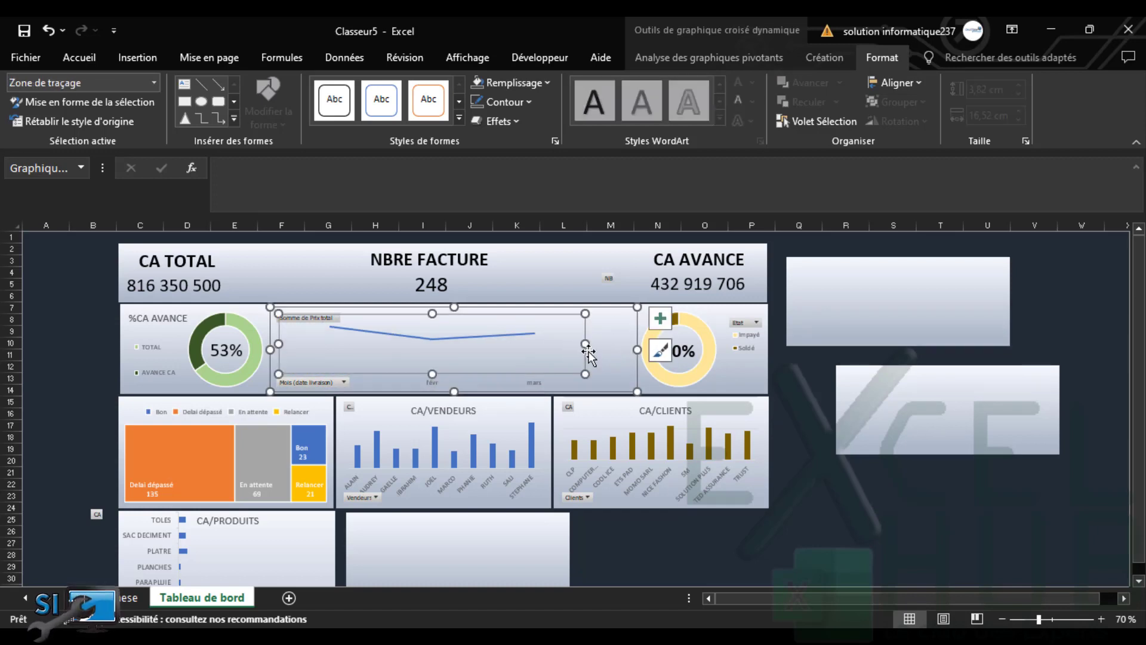
{"action": "left_click_drag", "start_coordinate": [586, 345], "coordinate": [630, 346]}
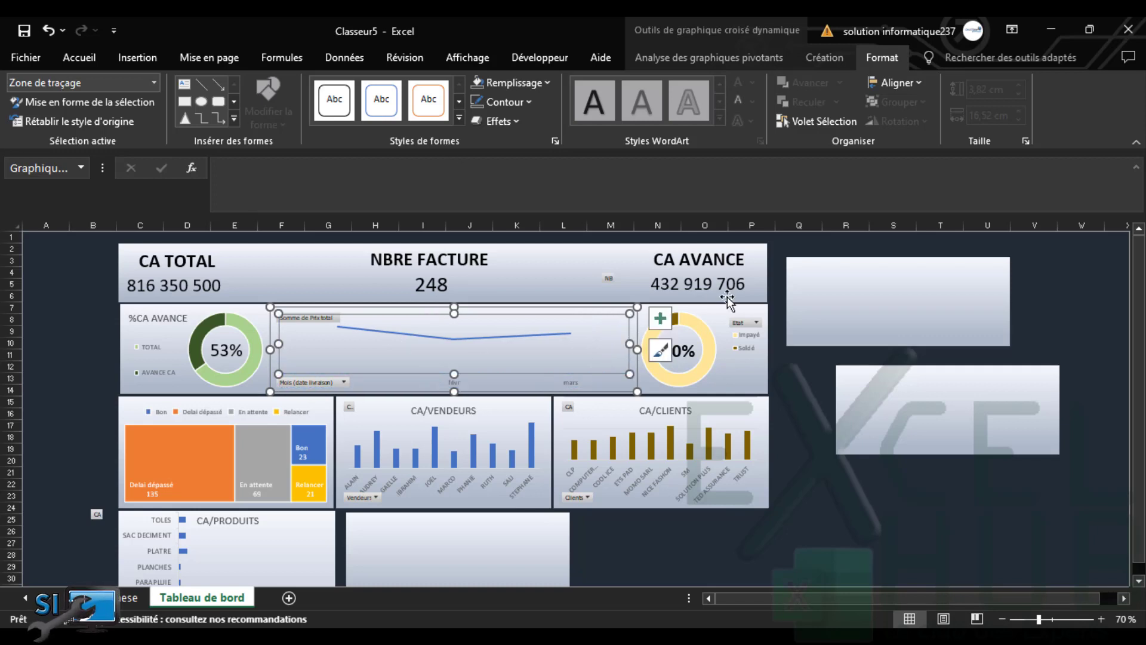
Add data labels to the line, positioned below it
{"action": "left_click", "coordinate": [660, 317]}
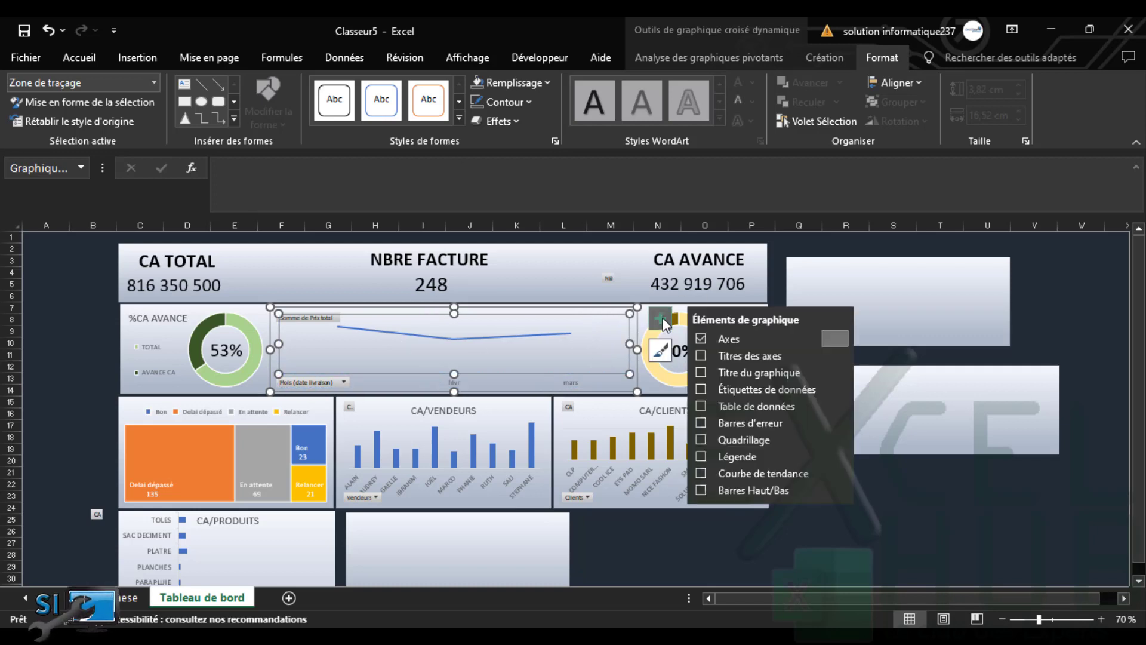
{"action": "left_click", "coordinate": [702, 387]}
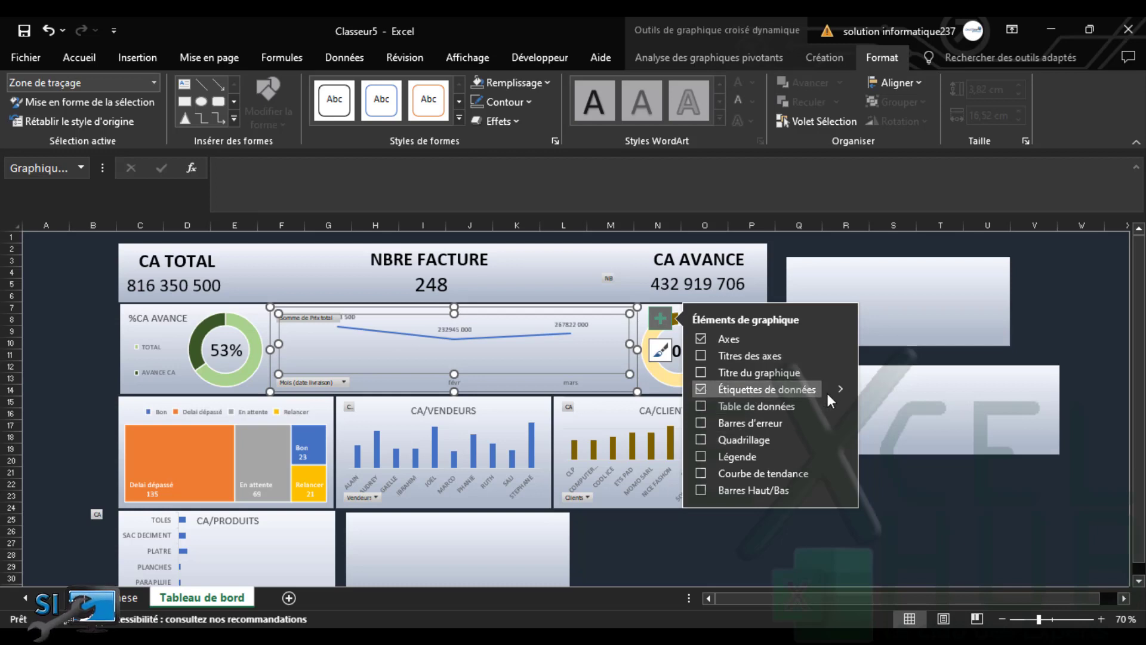
{"action": "mouse_move", "coordinate": [840, 392]}
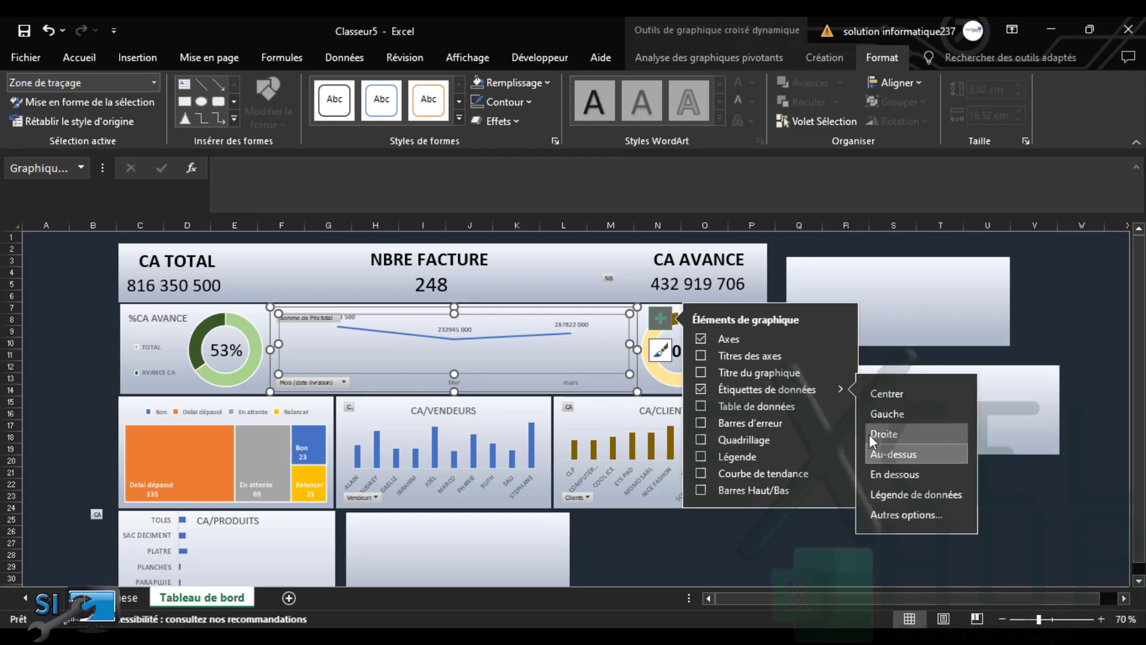
{"action": "left_click", "coordinate": [886, 473]}
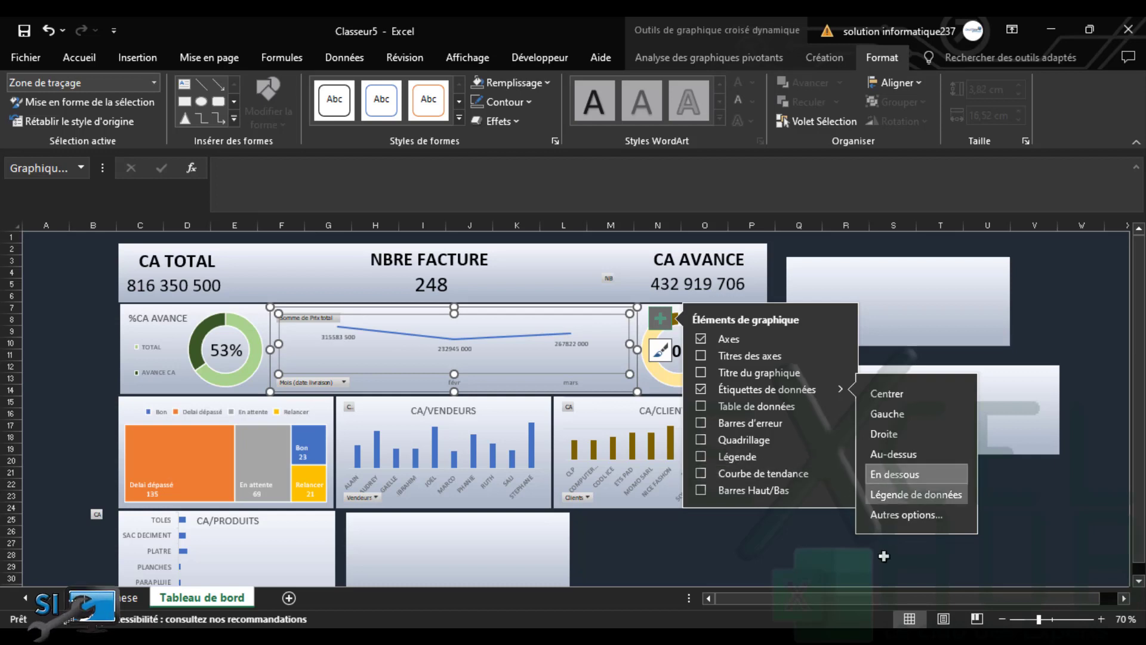
Set the horizontal month axis labels to font size 11, then deselect the chart
{"action": "left_click", "coordinate": [454, 384]}
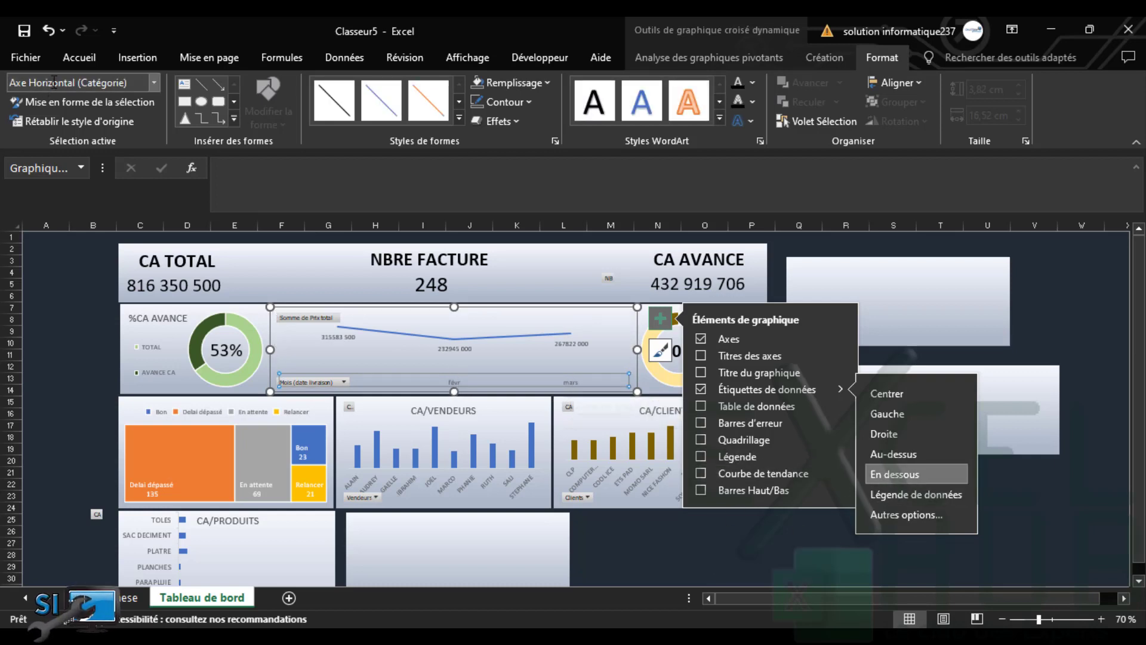
{"action": "left_click", "coordinate": [88, 59]}
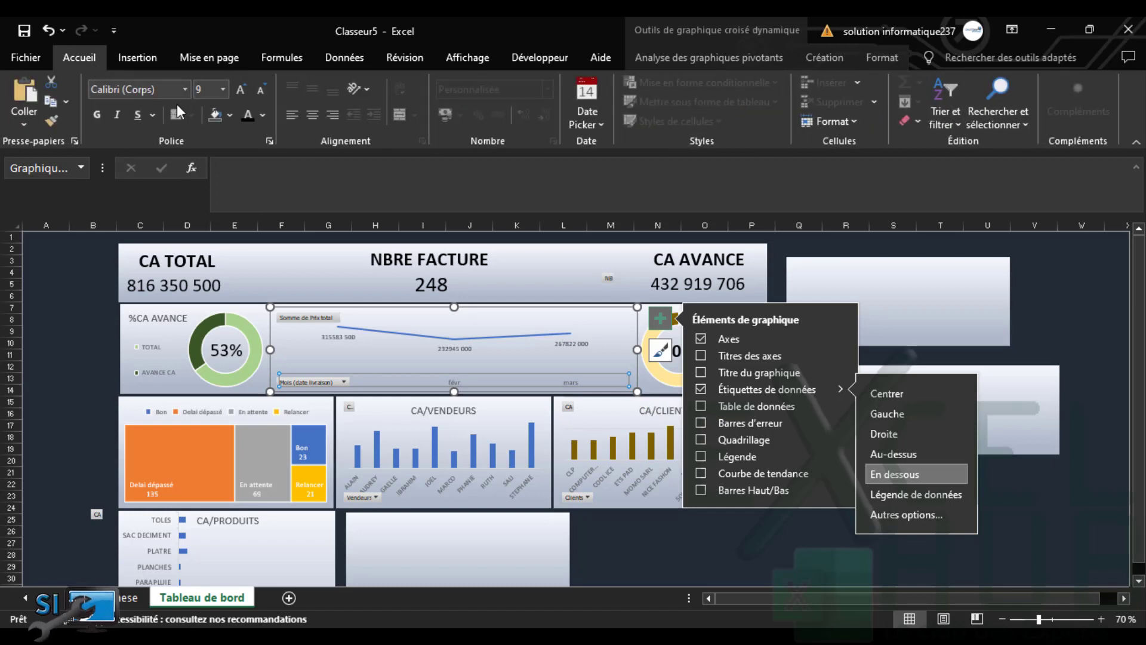
{"action": "left_click", "coordinate": [241, 93]}
{"action": "left_click", "coordinate": [241, 93]}
{"action": "left_click", "coordinate": [241, 94]}
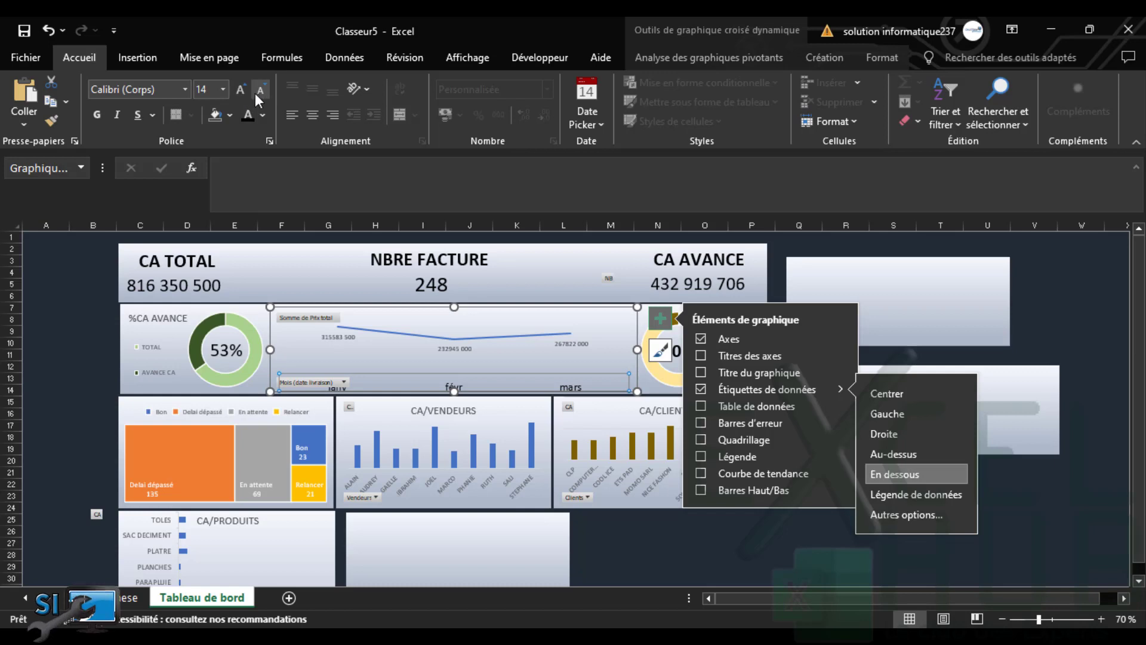
{"action": "left_click", "coordinate": [259, 93]}
{"action": "left_click", "coordinate": [258, 93]}
{"action": "left_click", "coordinate": [258, 92]}
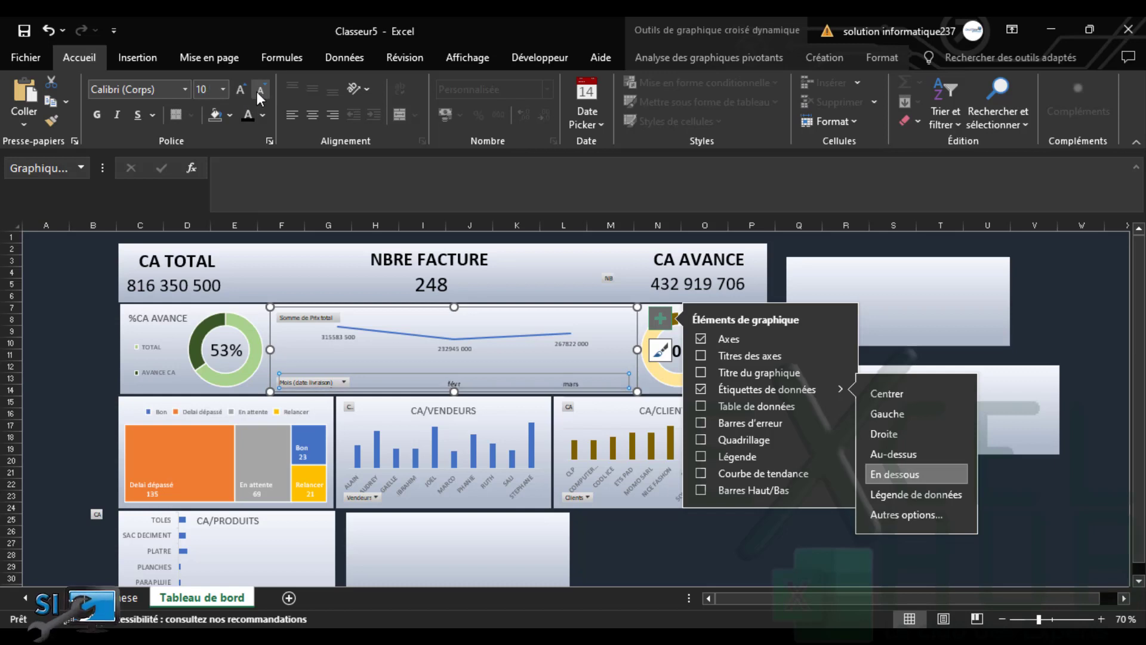
{"action": "left_click", "coordinate": [257, 91]}
{"action": "left_click", "coordinate": [236, 92]}
{"action": "left_click", "coordinate": [236, 91]}
{"action": "left_click", "coordinate": [689, 526]}
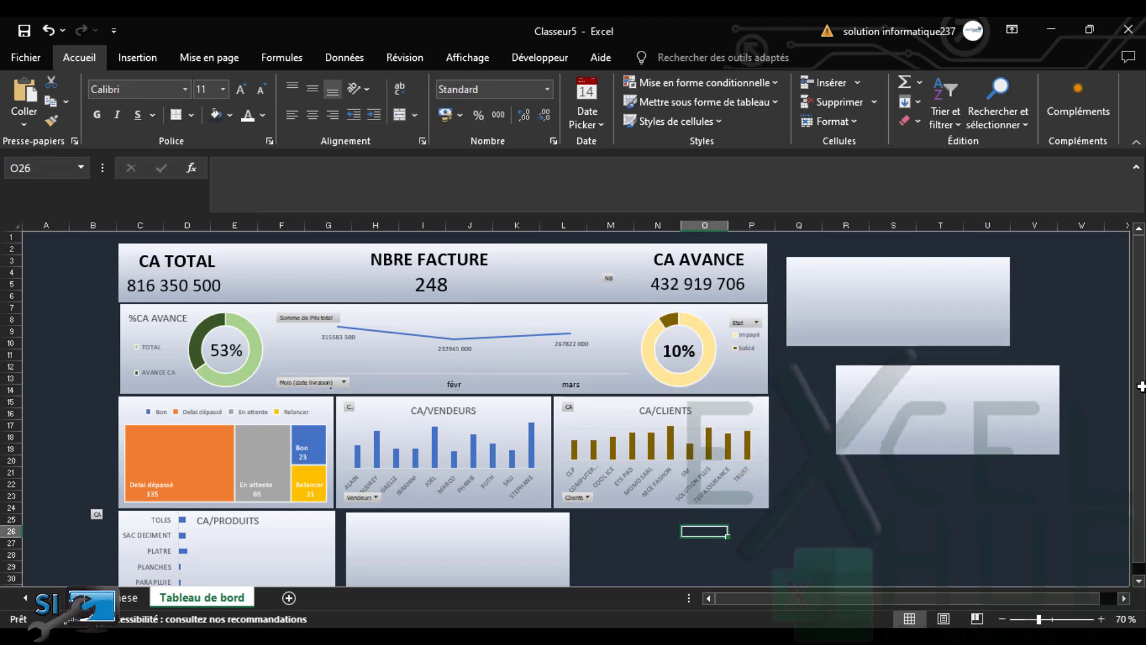
On the Synthese sheet, select the Produits pivot table K11:L21 and show the pivot analysis tools
{"action": "left_click_drag", "start_coordinate": [1141, 325], "coordinate": [1129, 432]}
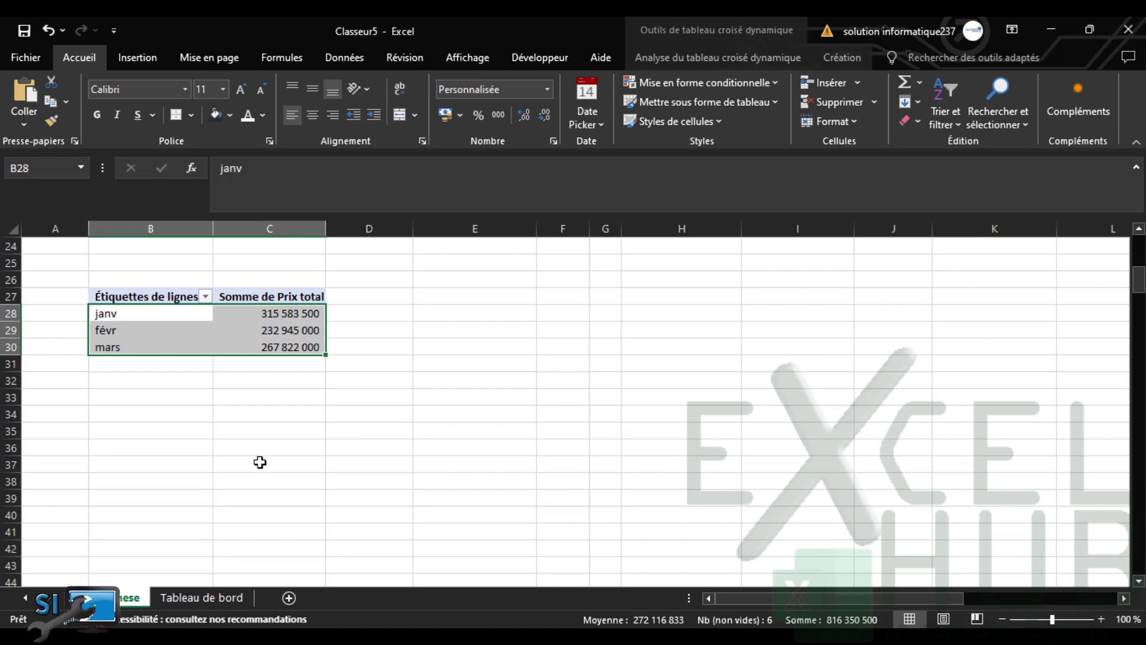
{"action": "left_click_drag", "start_coordinate": [1139, 279], "coordinate": [1141, 305]}
{"action": "left_click", "coordinate": [202, 583]}
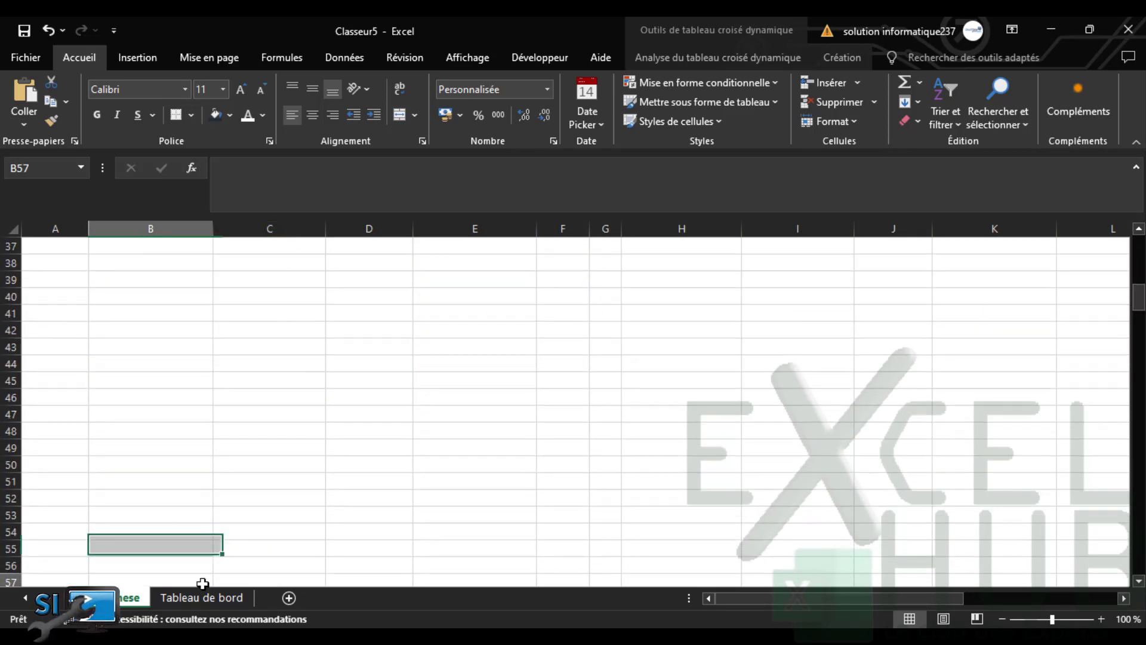
{"action": "left_click", "coordinate": [203, 599]}
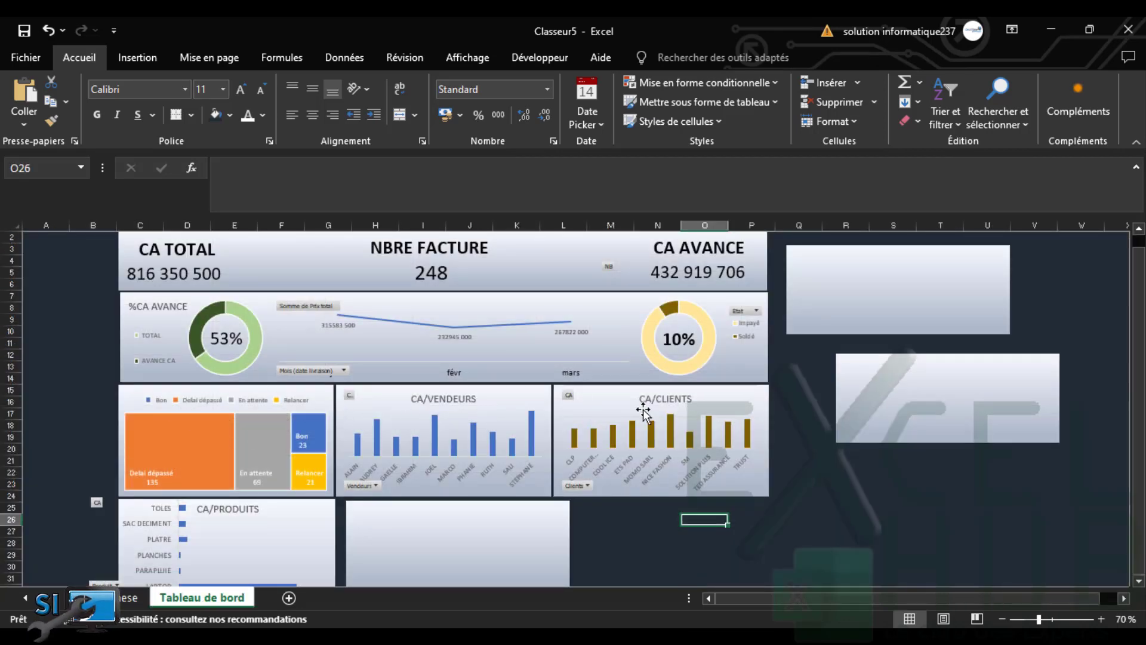
{"action": "left_click", "coordinate": [125, 599]}
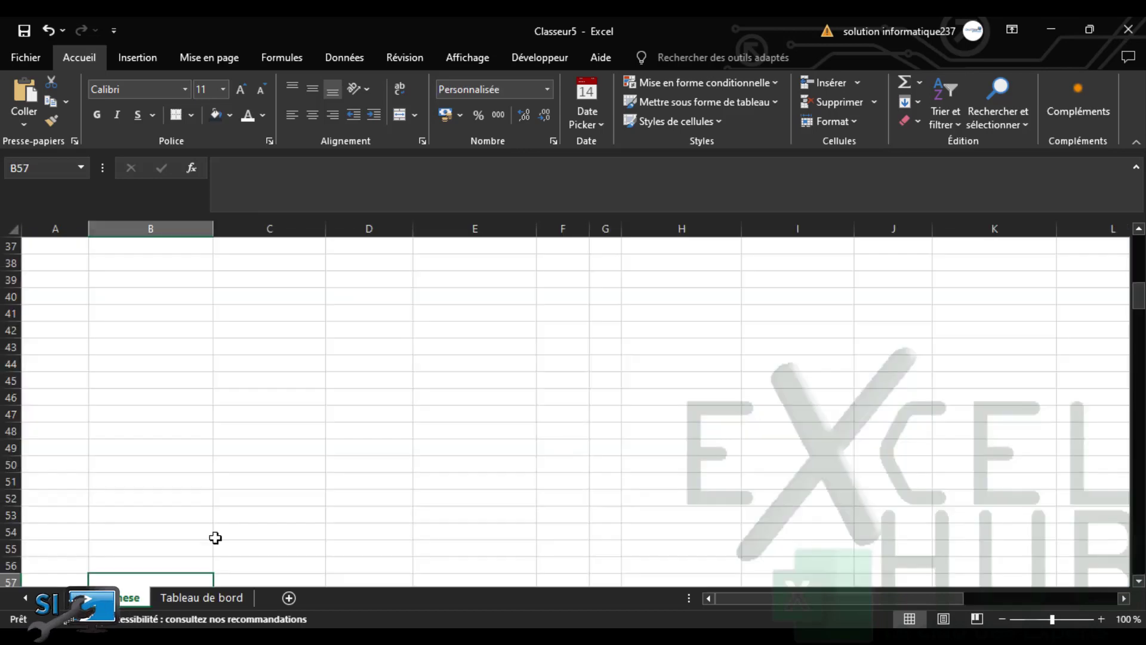
{"action": "scroll", "coordinate": [862, 523], "scroll_direction": "up", "scroll_amount": 10}
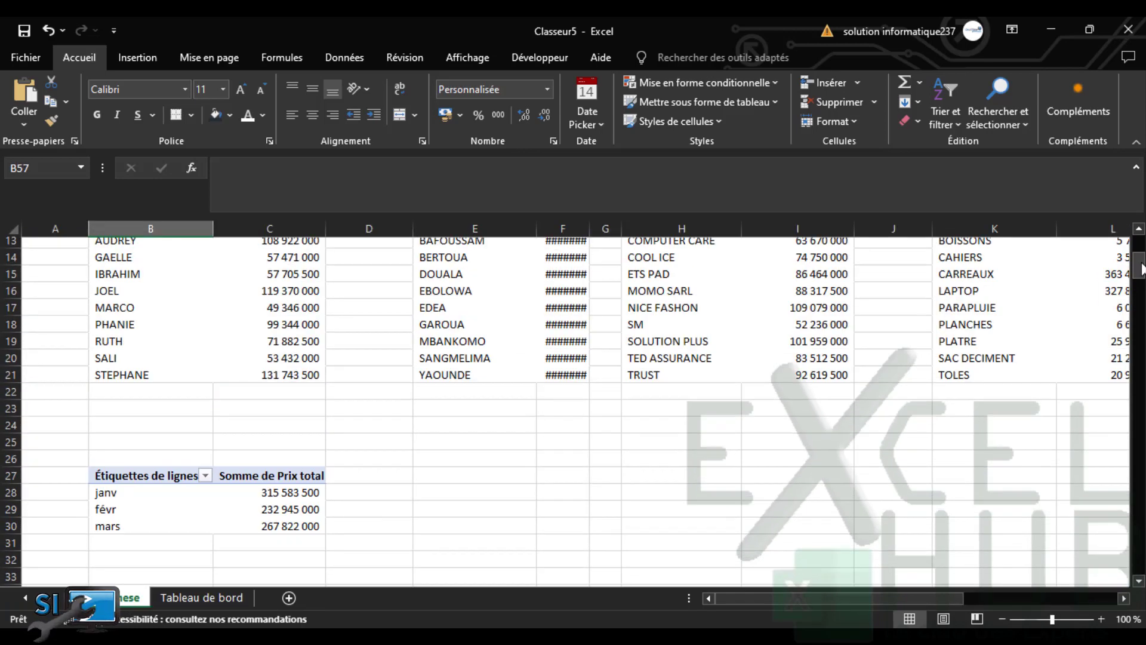
{"action": "left_click_drag", "start_coordinate": [862, 596], "coordinate": [915, 589]}
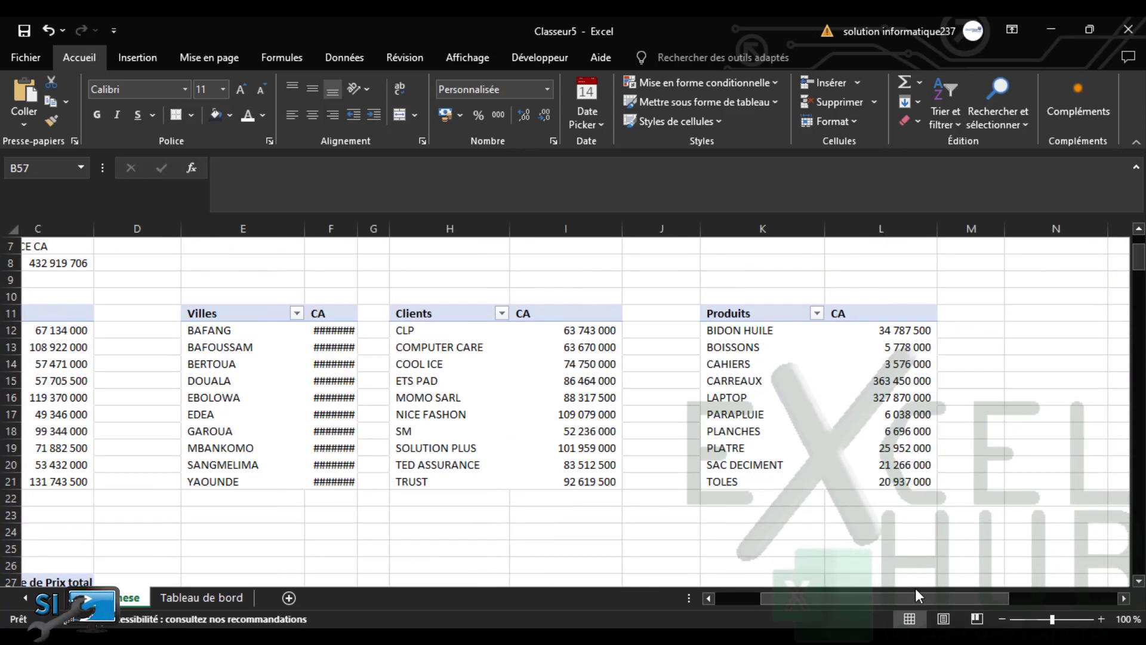
{"action": "left_click_drag", "start_coordinate": [695, 317], "coordinate": [794, 481]}
{"action": "left_click", "coordinate": [730, 55]}
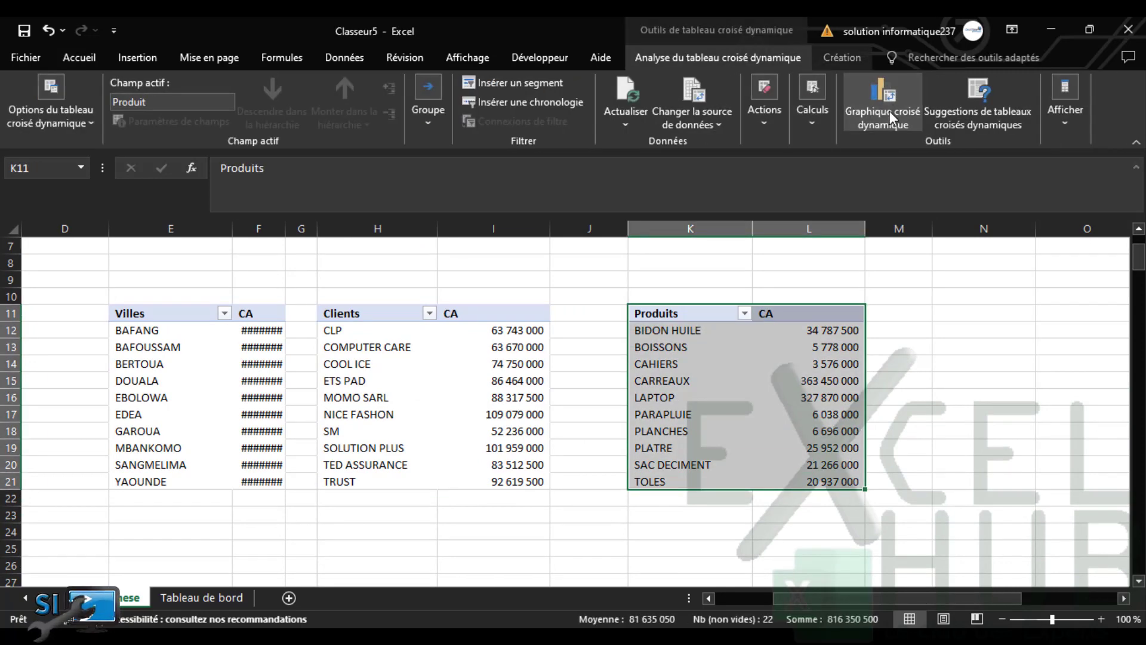
Insert a Secteurs (pie) pivot chart of CA by product and cut it
{"action": "left_click", "coordinate": [890, 111]}
{"action": "left_click", "coordinate": [358, 219]}
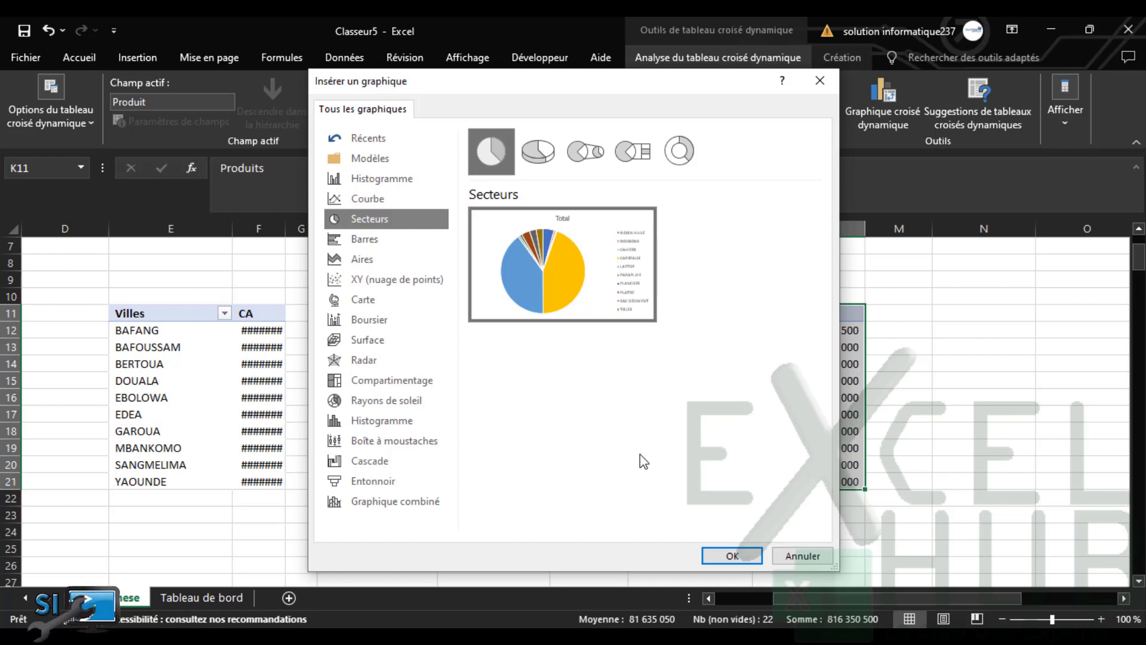
{"action": "mouse_move", "coordinate": [579, 267]}
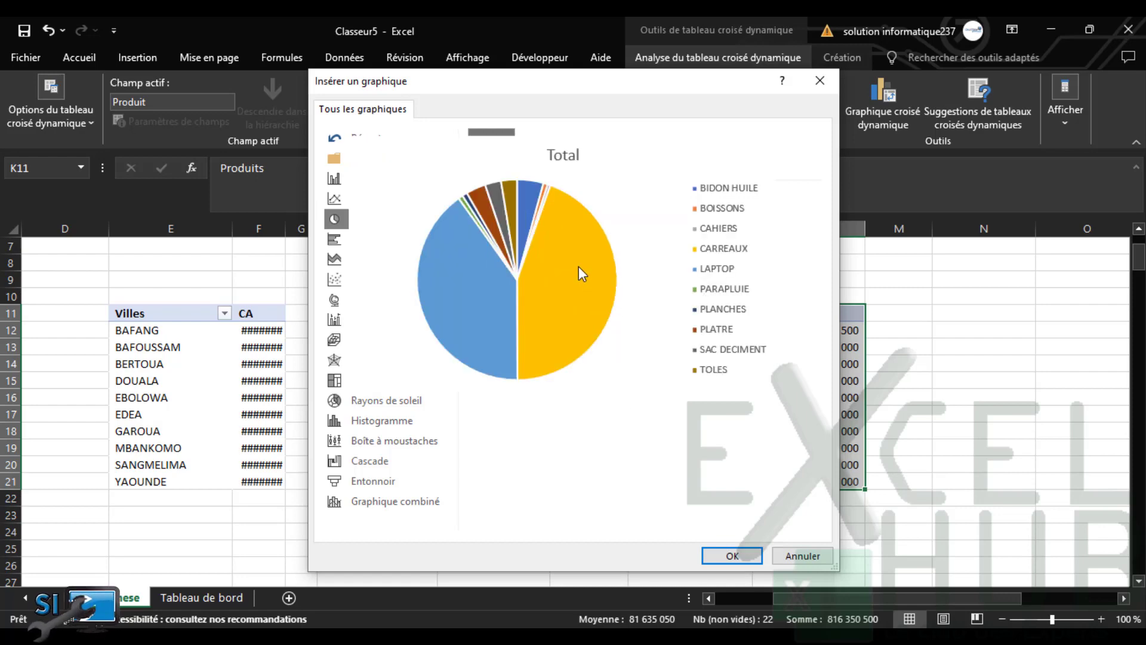
{"action": "left_click", "coordinate": [733, 554]}
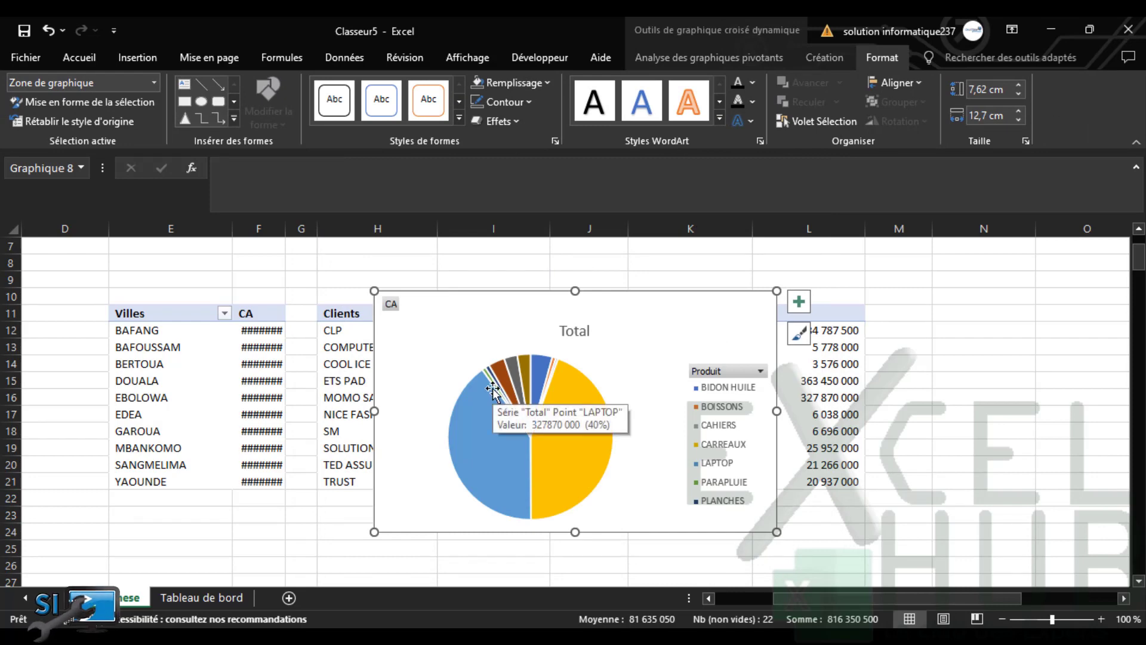
{"action": "key", "text": "ctrl+x"}
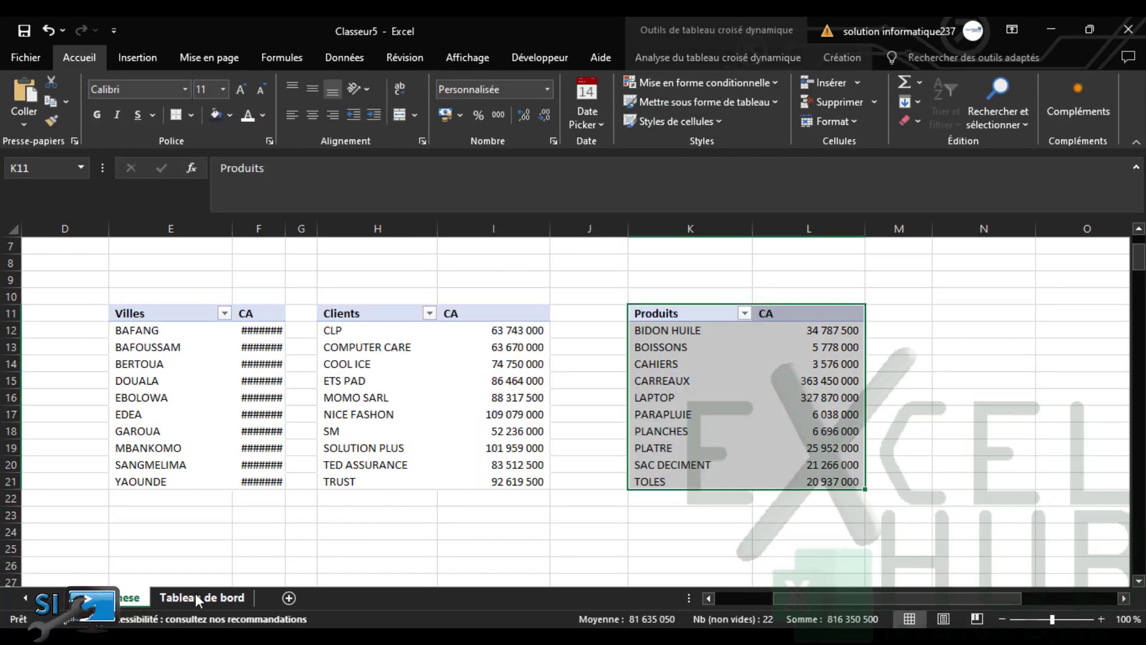
On Tableau de bord, align the blank placeholder with CA/PRODUITS and stretch it to that height
{"action": "left_click", "coordinate": [196, 593]}
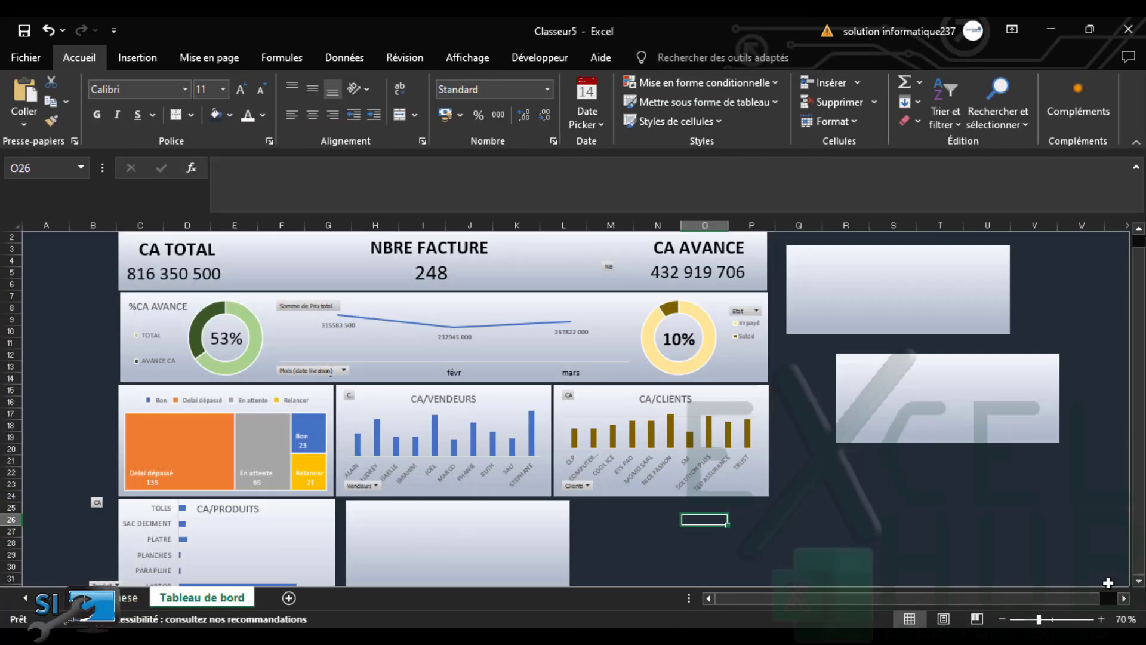
{"action": "left_click", "coordinate": [1138, 581]}
{"action": "left_click", "coordinate": [1138, 582]}
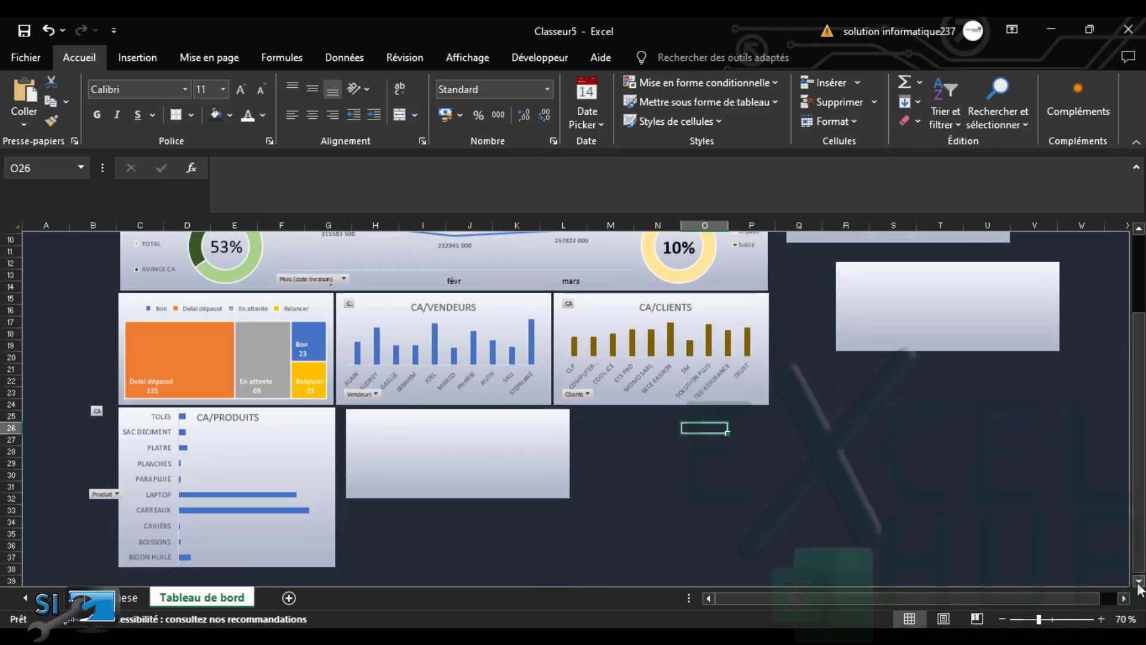
{"action": "left_click_drag", "start_coordinate": [467, 444], "coordinate": [458, 438]}
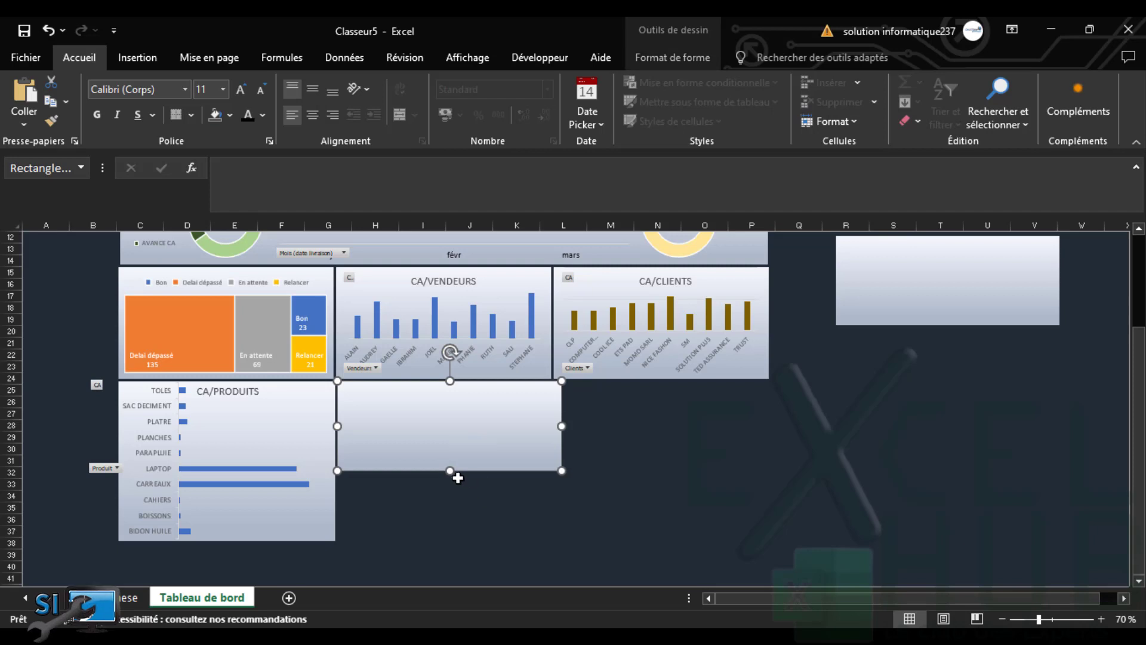
{"action": "left_click_drag", "start_coordinate": [449, 471], "coordinate": [442, 541]}
Paste the product pie and retitle it 'CA/', then remove it and return to Synthese
{"action": "key", "text": "ctrl+v"}
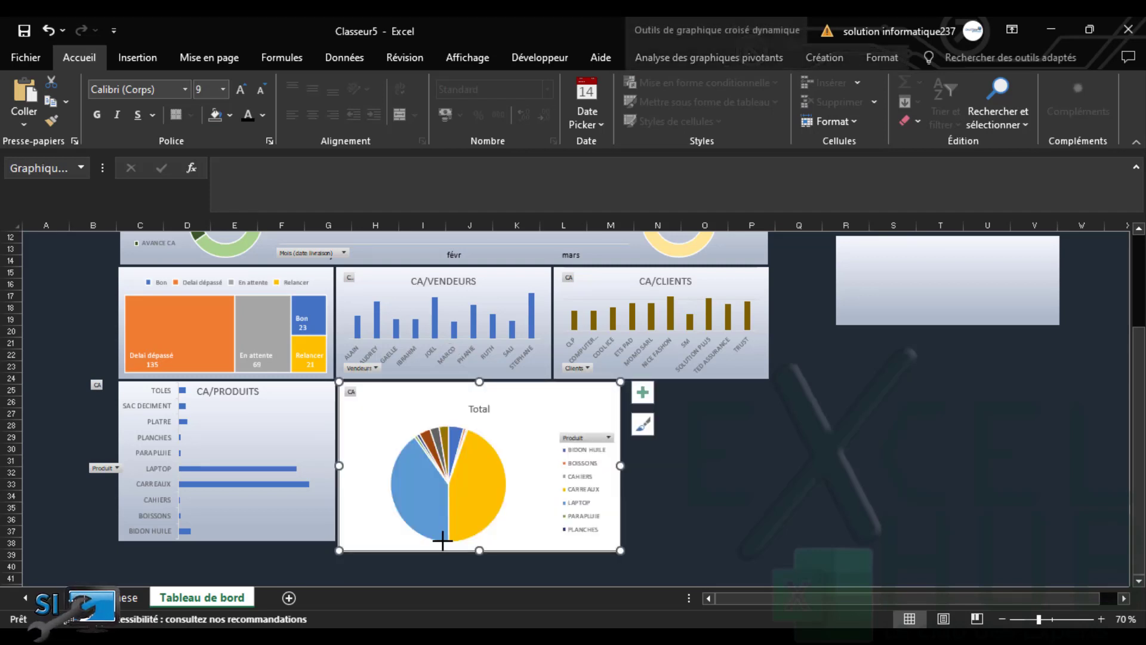
{"action": "left_click", "coordinate": [476, 411]}
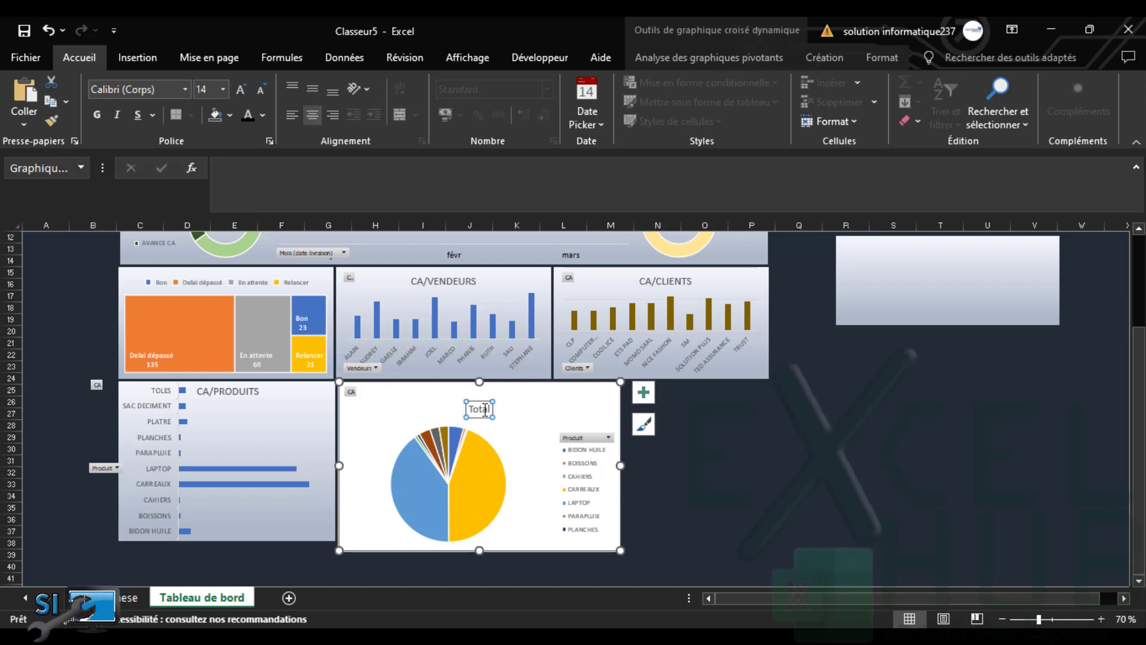
{"action": "double_click", "coordinate": [484, 409]}
{"action": "type", "text": "C"}
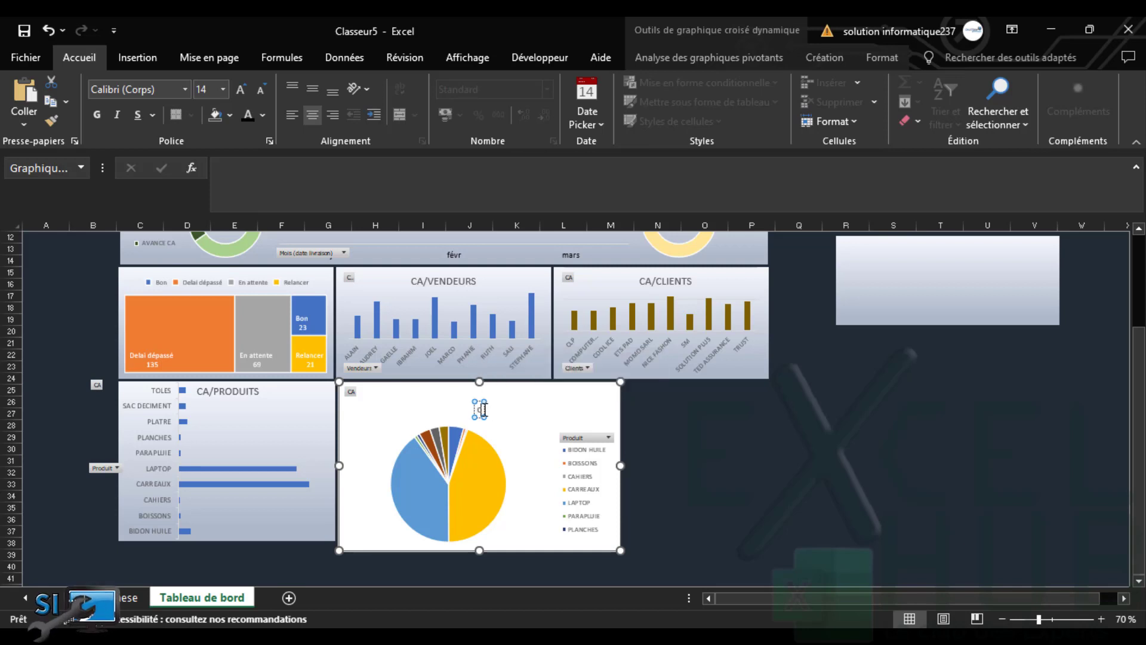
{"action": "type", "text": "A"}
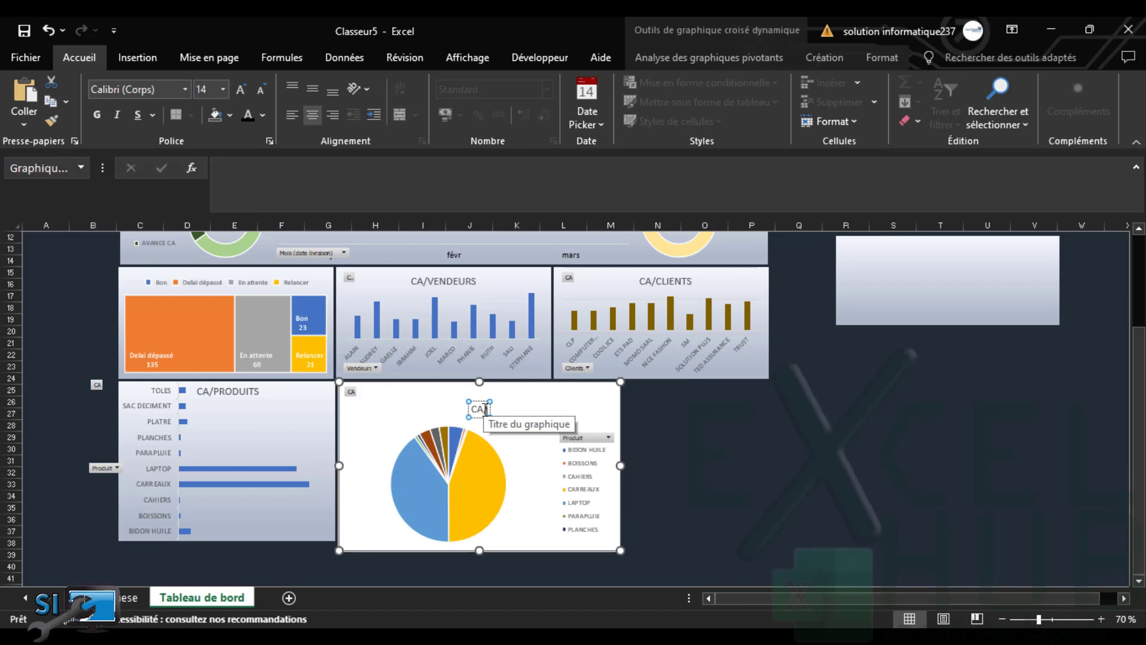
{"action": "type", "text": "/"}
{"action": "left_click", "coordinate": [482, 451]}
{"action": "left_click", "coordinate": [510, 429]}
{"action": "key", "text": "Delete"}
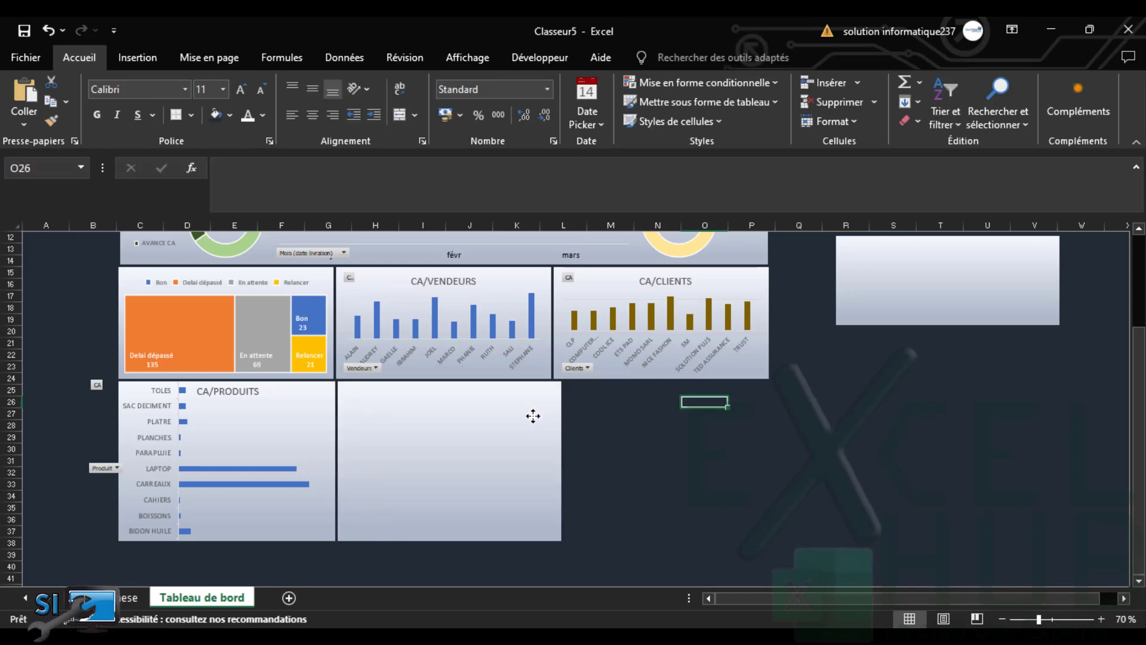
{"action": "left_click", "coordinate": [126, 600]}
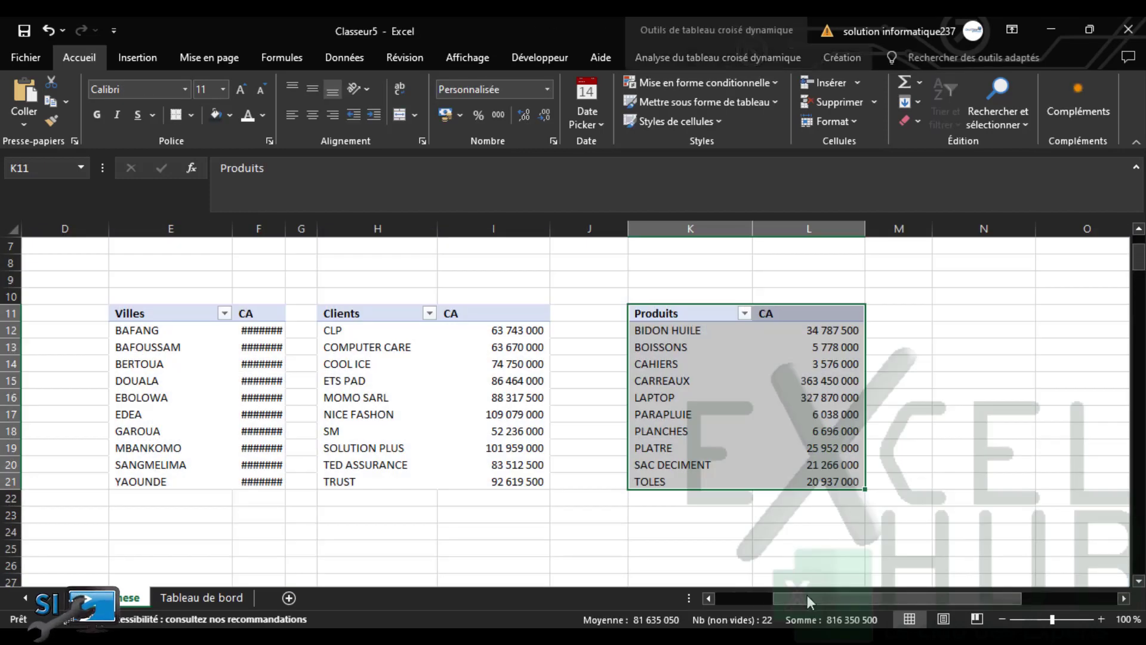
Build a Secteurs pivot chart from the Villes table E11:F21, then go to Tableau de bord
{"action": "left_click_drag", "start_coordinate": [807, 594], "coordinate": [743, 600]}
{"action": "left_click", "coordinate": [458, 316]}
{"action": "left_click_drag", "start_coordinate": [458, 316], "coordinate": [539, 483]}
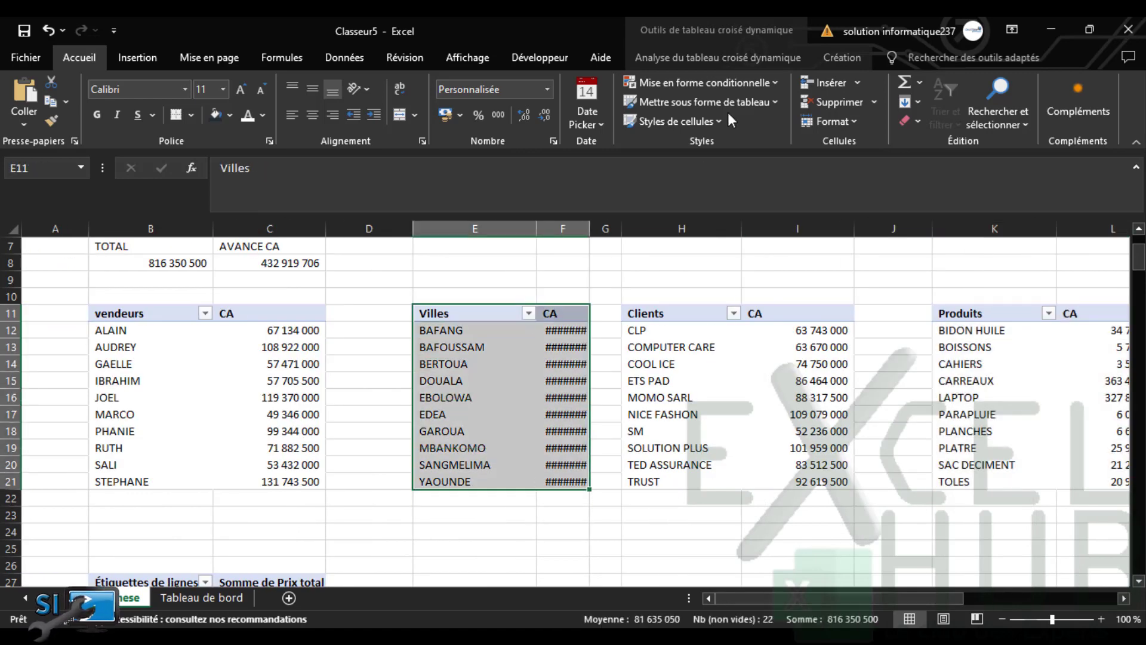
{"action": "left_click", "coordinate": [736, 58]}
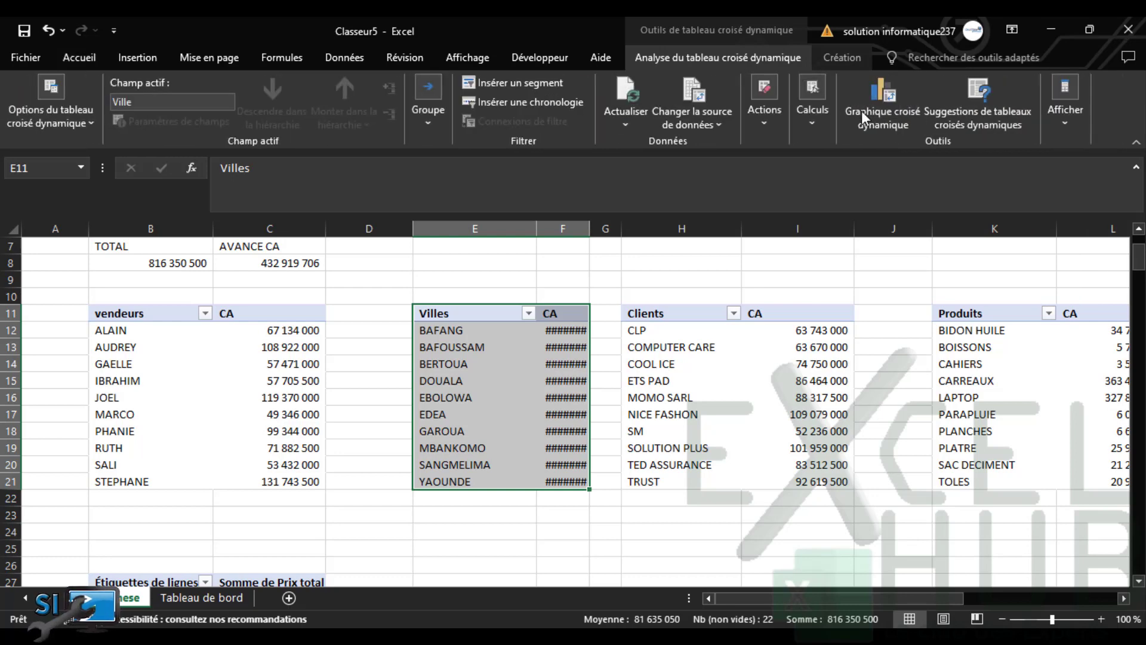
{"action": "left_click", "coordinate": [886, 110]}
{"action": "left_click", "coordinate": [344, 222]}
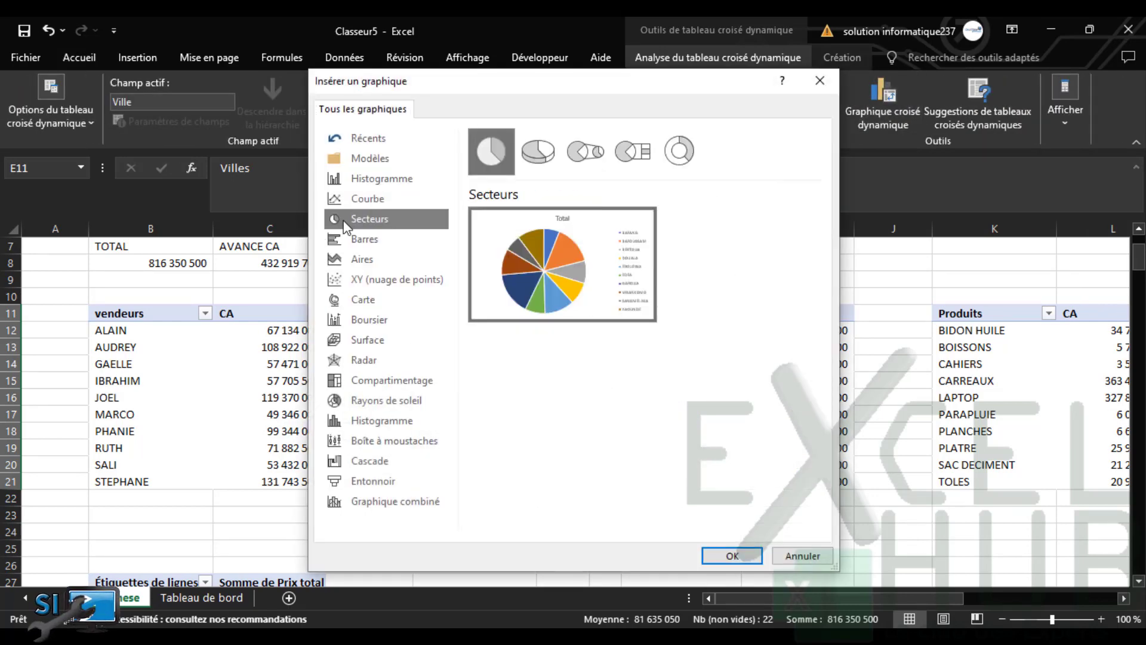
{"action": "left_click", "coordinate": [731, 555]}
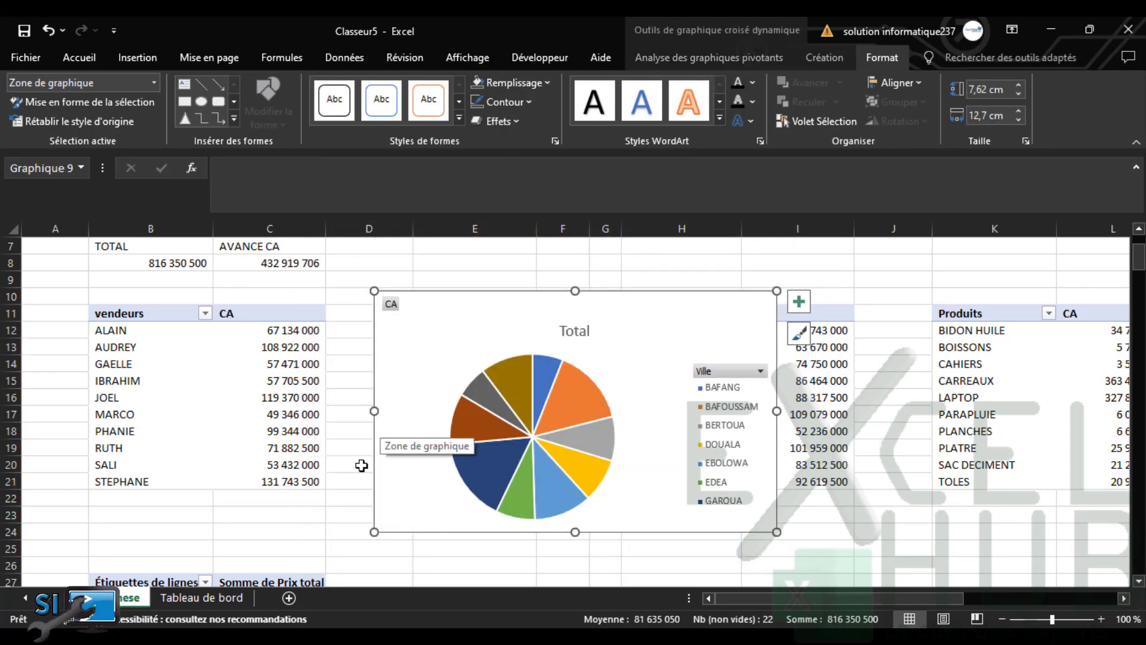
{"action": "left_click", "coordinate": [230, 597]}
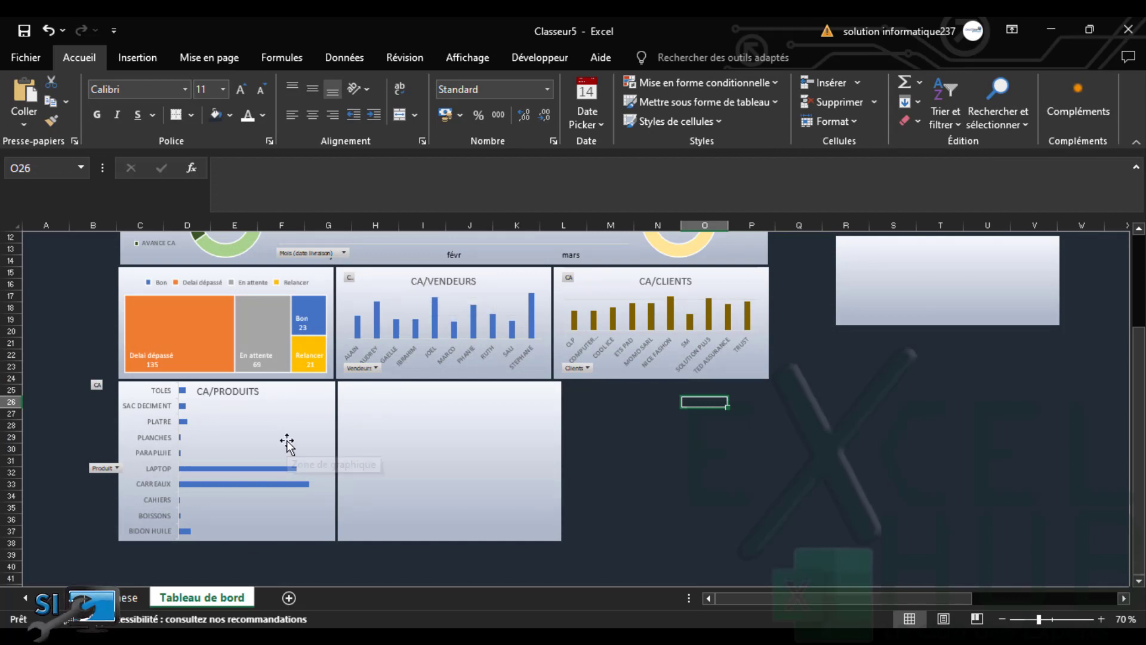
Paste the pie into the slot beside CA/PRODUITS and retitle it CA/VILLES
{"action": "key", "text": "ctrl+v"}
{"action": "left_click_drag", "start_coordinate": [728, 403], "coordinate": [385, 390]}
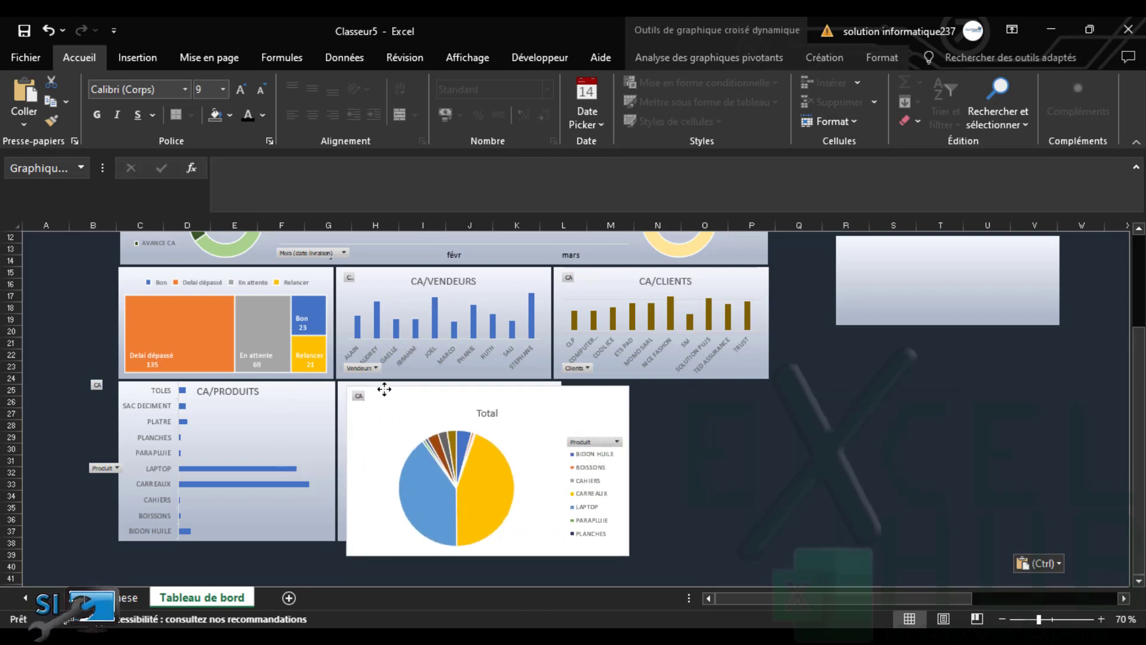
{"action": "left_click", "coordinate": [475, 409]}
{"action": "double_click", "coordinate": [477, 410]}
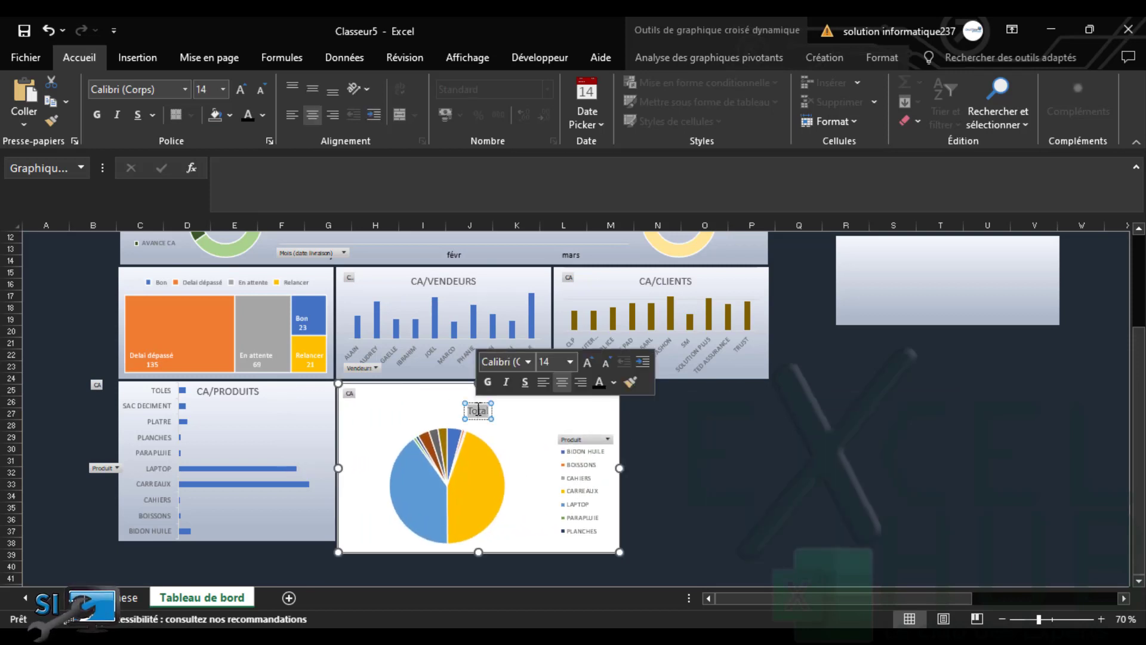
{"action": "type", "text": "CA/VILLE"}
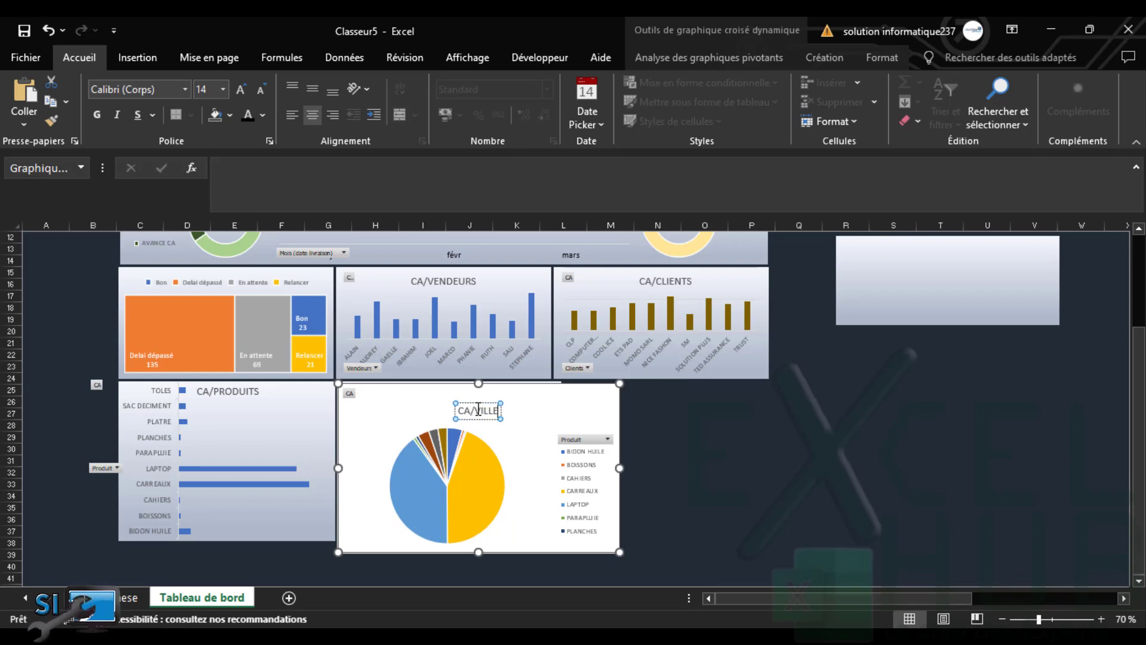
{"action": "type", "text": "S"}
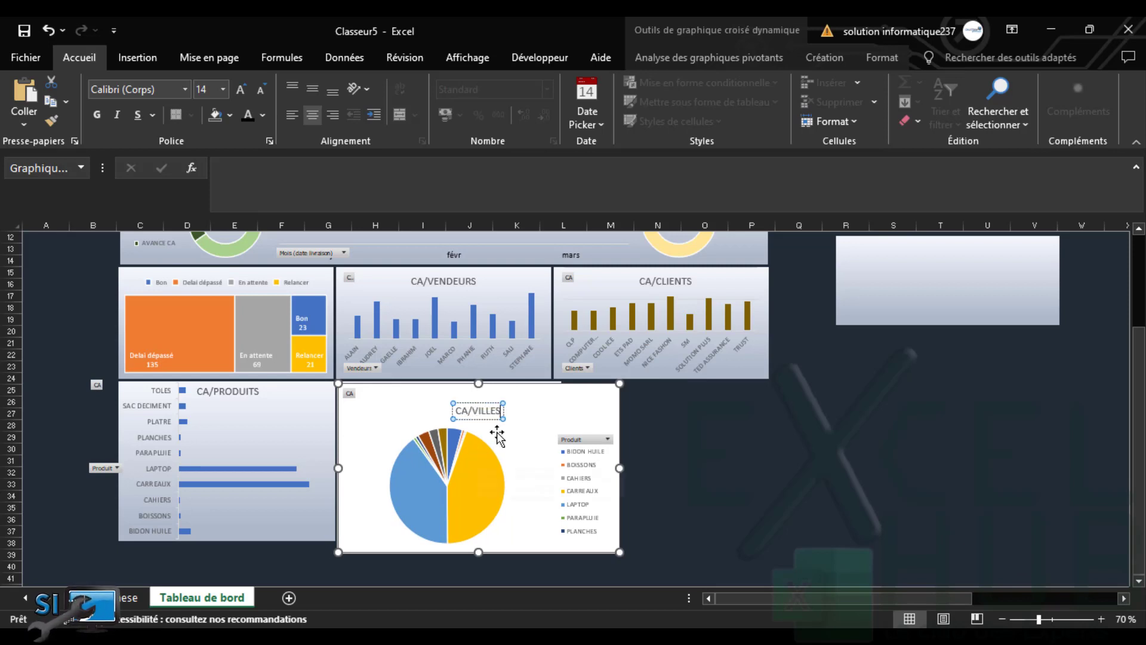
Shrink the pie to the panel's height, then return to the Synthese sheet
{"action": "left_click_drag", "start_coordinate": [619, 552], "coordinate": [557, 541]}
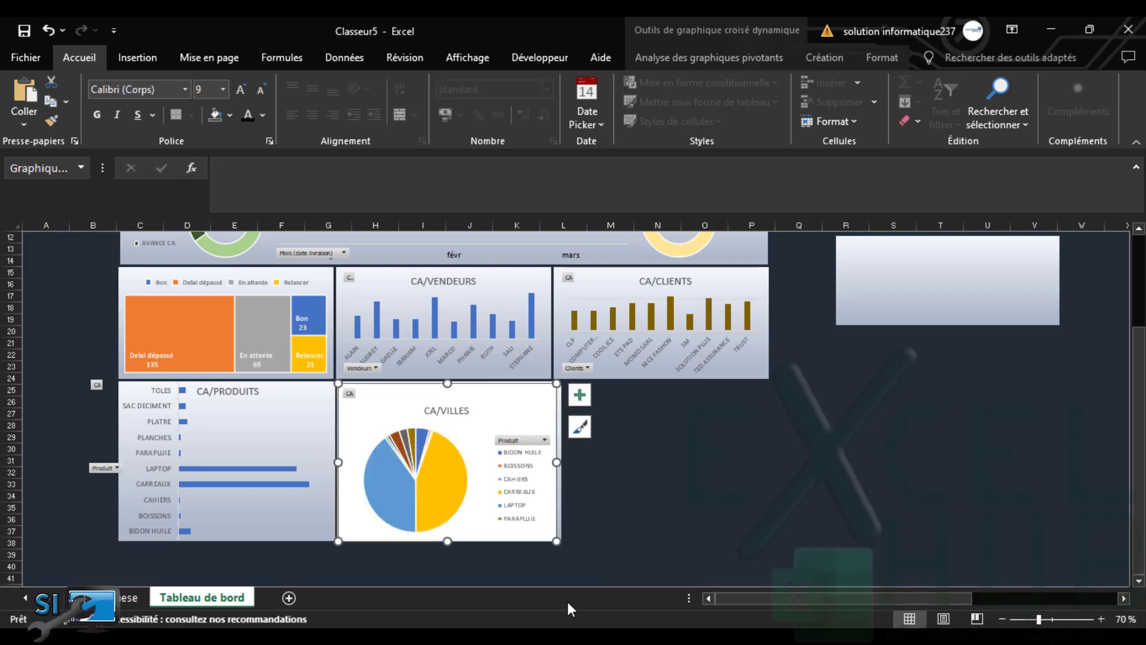
{"action": "left_click", "coordinate": [610, 484]}
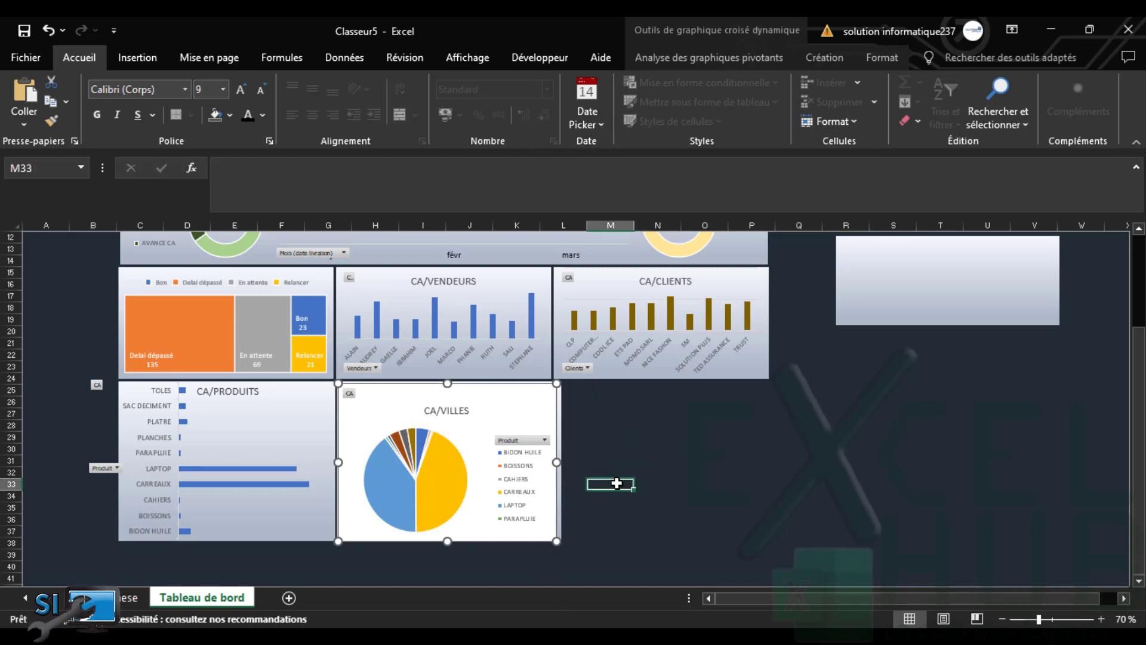
{"action": "left_click", "coordinate": [127, 596]}
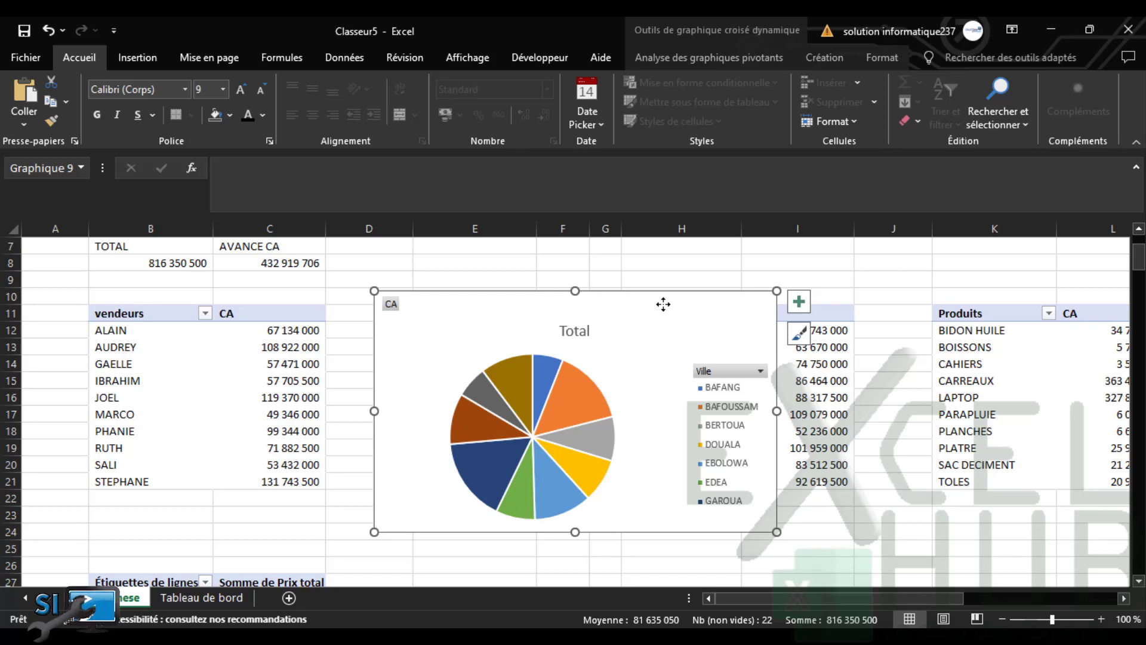
Swap the dashboard's product pie for the city pie, moved and shrunk to fit the panel
{"action": "key", "text": "Delete"}
{"action": "left_click", "coordinate": [201, 597]}
{"action": "left_click", "coordinate": [533, 393]}
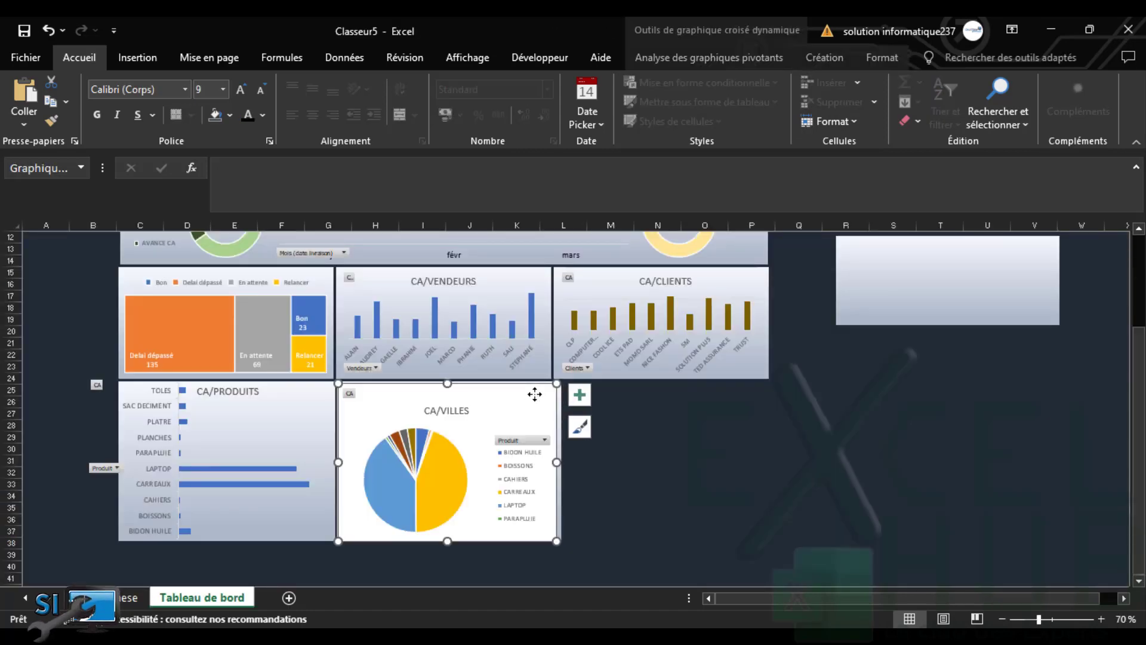
{"action": "key", "text": "Delete"}
{"action": "key", "text": "ctrl+v"}
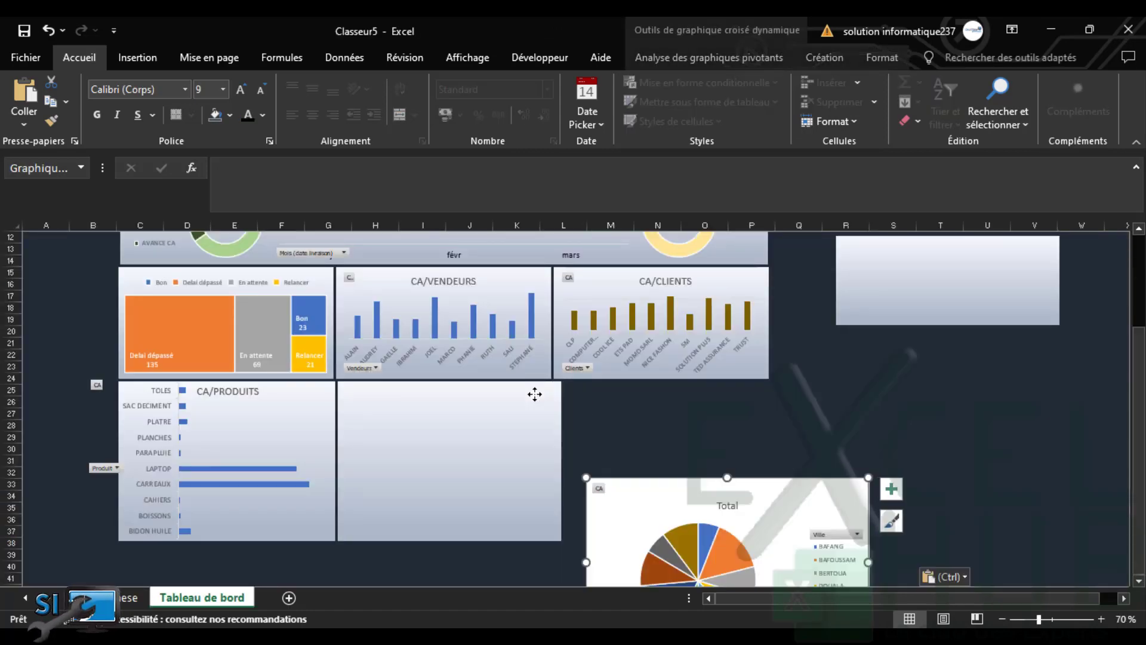
{"action": "mouse_move", "coordinate": [675, 485]}
{"action": "left_mouse_down"}
{"action": "mouse_move", "coordinate": [453, 428]}
{"action": "mouse_move", "coordinate": [428, 383]}
{"action": "left_mouse_up"}
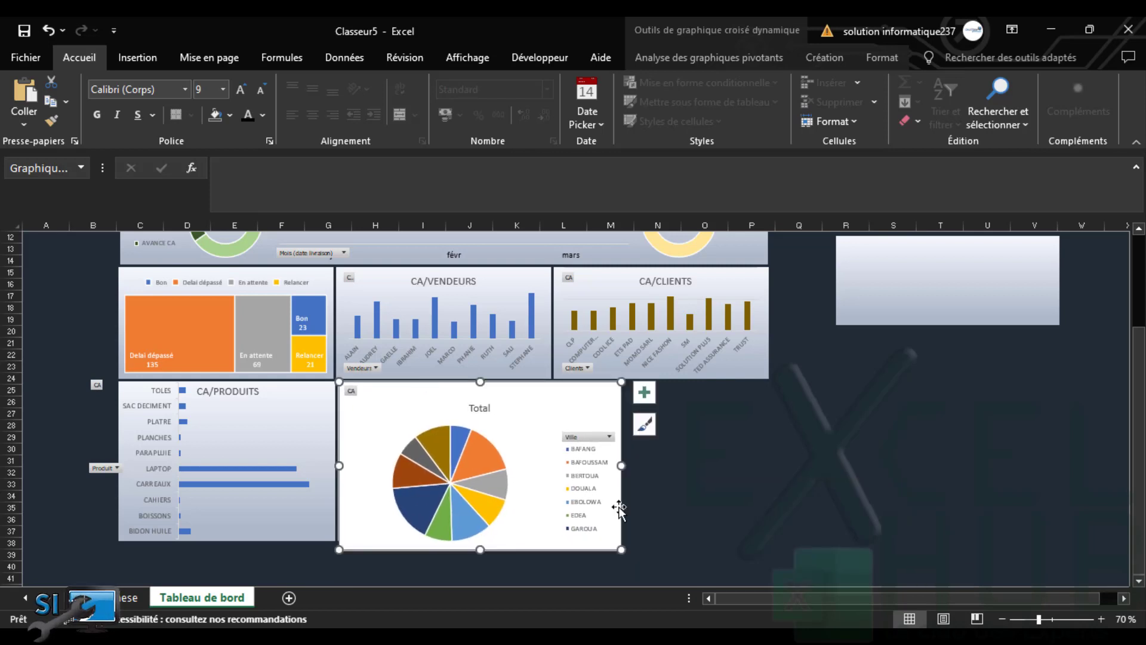
{"action": "mouse_move", "coordinate": [619, 547]}
{"action": "left_mouse_down"}
{"action": "mouse_move", "coordinate": [532, 501]}
{"action": "mouse_move", "coordinate": [535, 525]}
{"action": "mouse_move", "coordinate": [557, 538]}
{"action": "left_mouse_up"}
Retitle the city pie CA/VILLES
{"action": "double_click", "coordinate": [453, 411]}
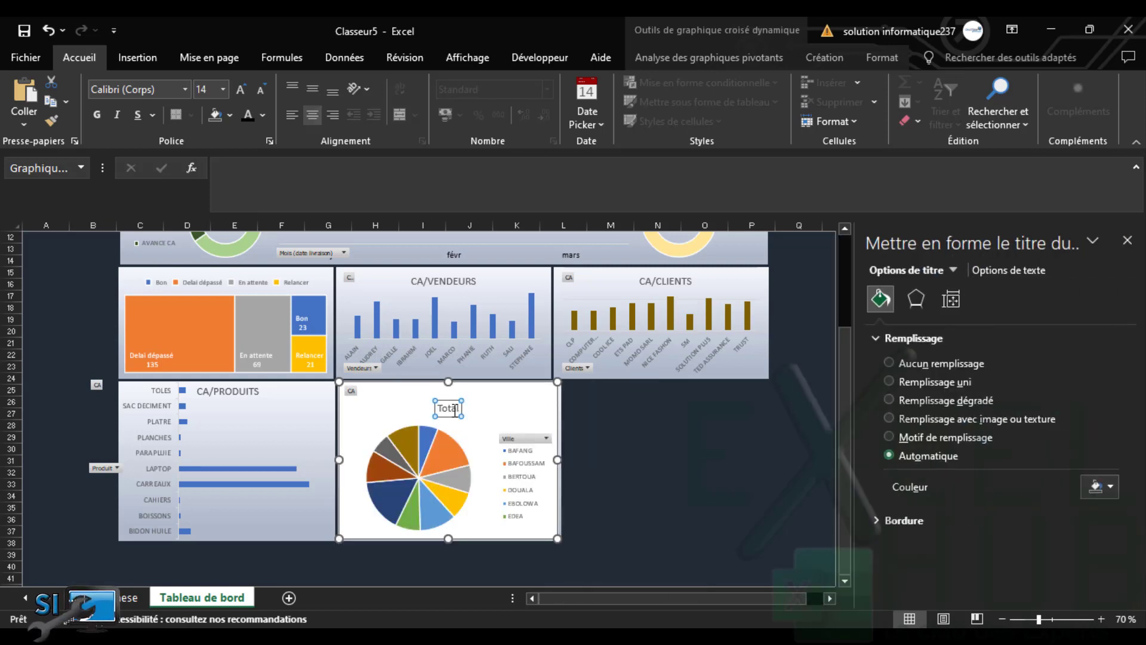
{"action": "type", "text": "CA"}
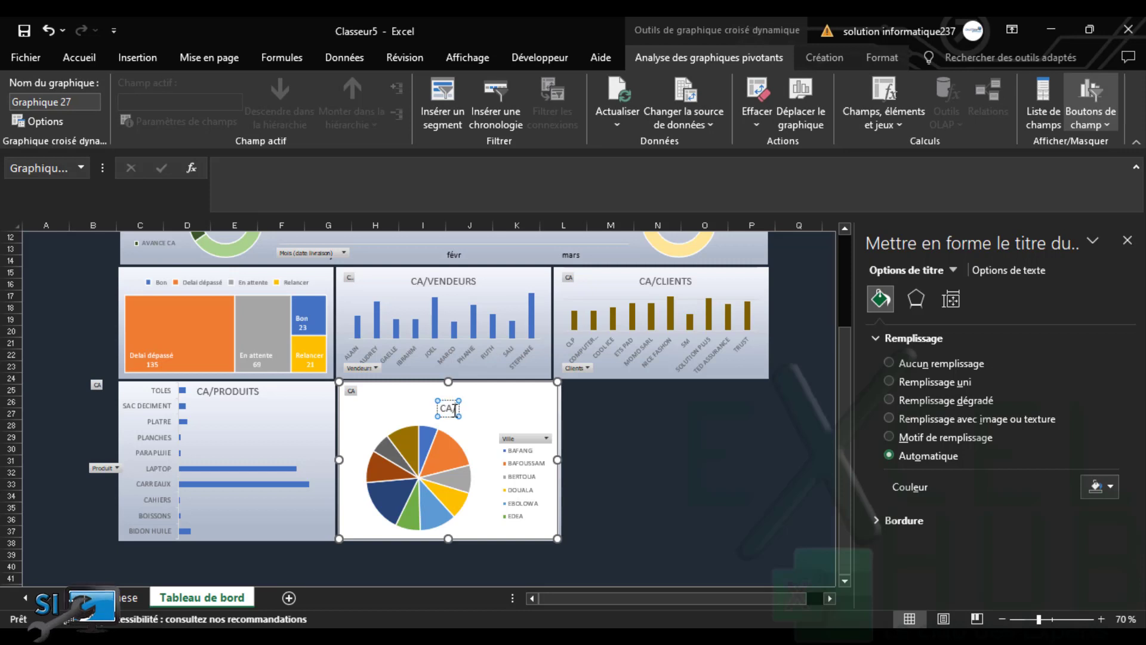
{"action": "type", "text": "/VILLES"}
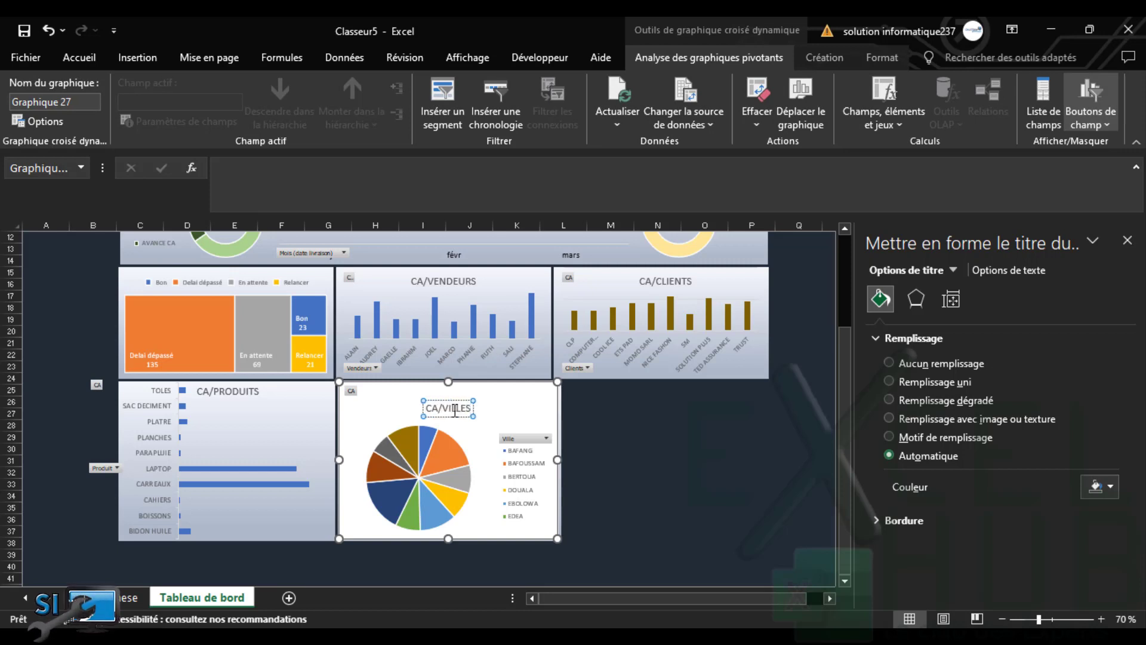
{"action": "left_click", "coordinate": [511, 415]}
Move the CA/VILLES title to the upper right, and reposition and enlarge the pie's plot area
{"action": "left_click", "coordinate": [383, 428]}
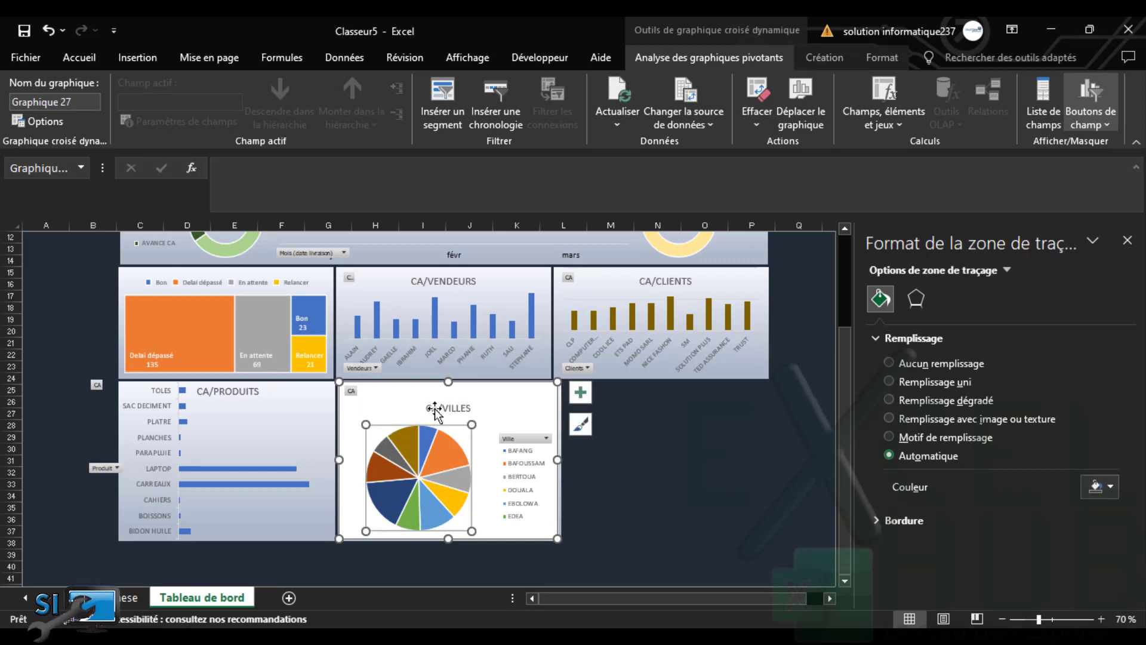
{"action": "left_click", "coordinate": [436, 411]}
{"action": "left_click_drag", "start_coordinate": [451, 416], "coordinate": [528, 402]}
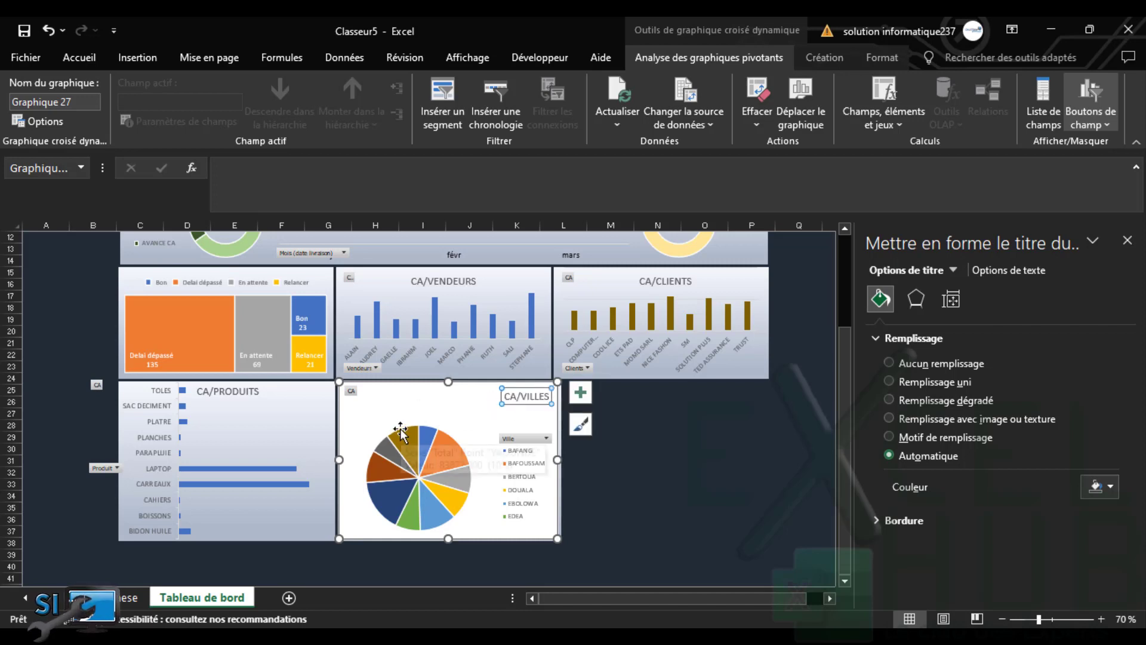
{"action": "left_click", "coordinate": [431, 425]}
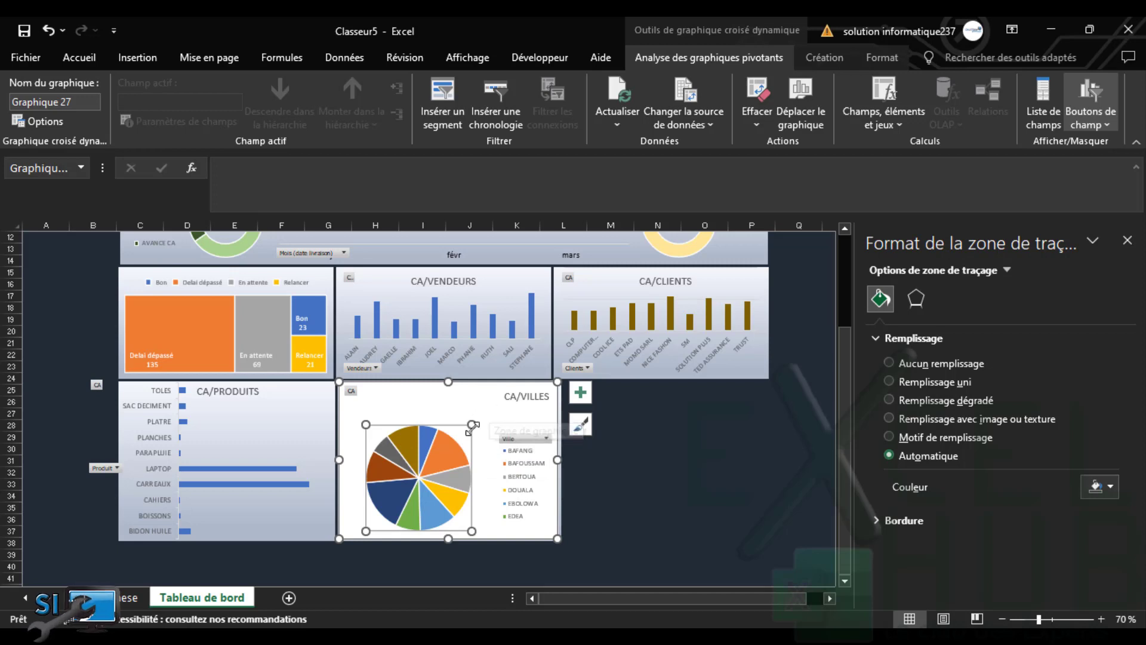
{"action": "left_click_drag", "start_coordinate": [472, 424], "coordinate": [489, 401]}
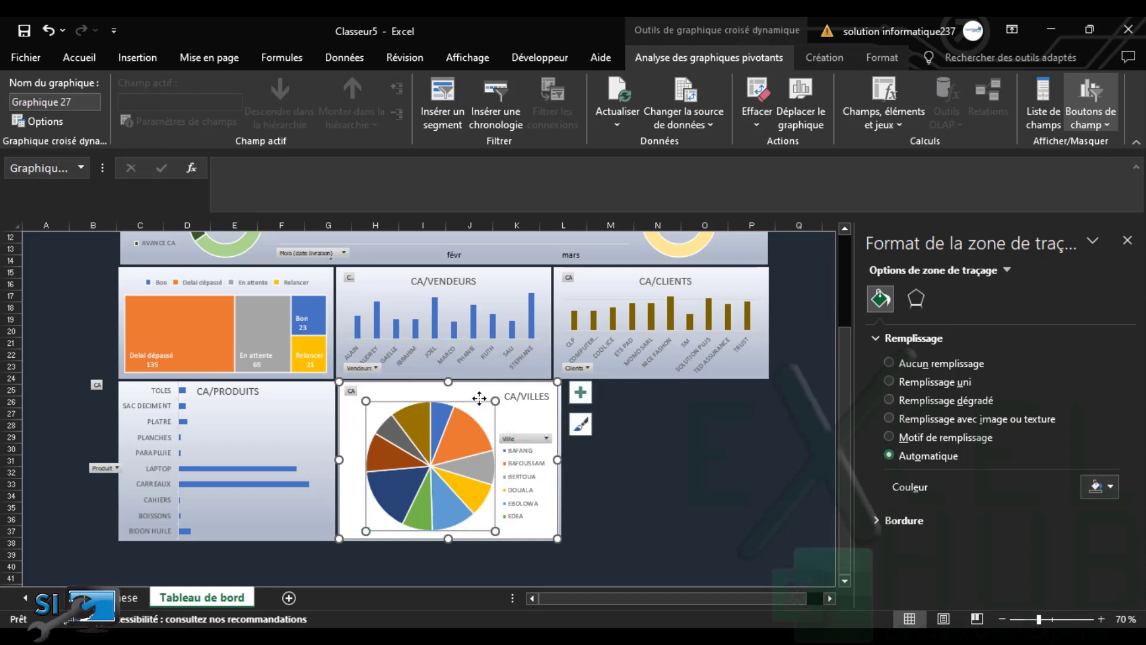
{"action": "left_click", "coordinate": [428, 404]}
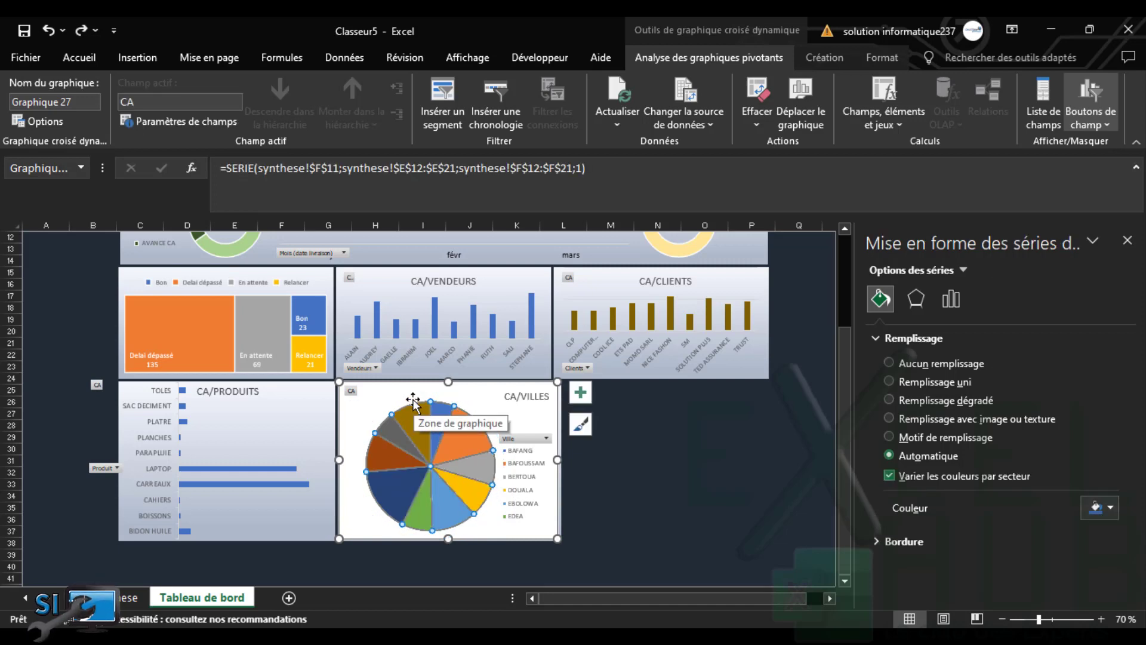
{"action": "left_click", "coordinate": [395, 411]}
{"action": "left_click", "coordinate": [396, 407]}
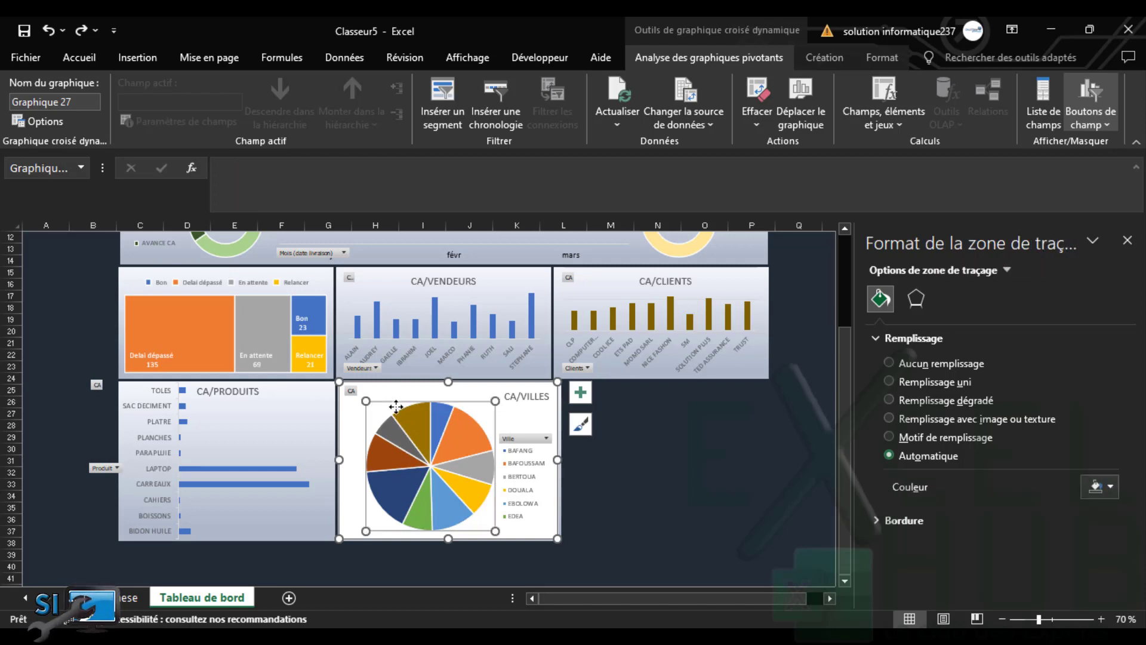
{"action": "left_click_drag", "start_coordinate": [385, 403], "coordinate": [366, 395]}
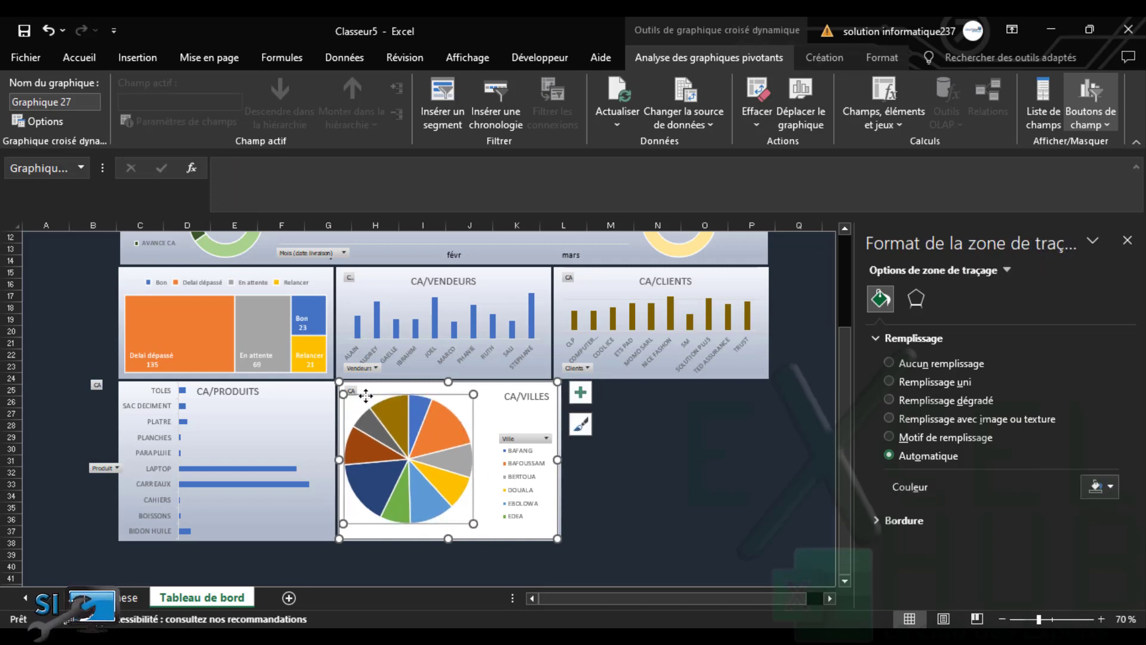
{"action": "left_click_drag", "start_coordinate": [473, 525], "coordinate": [486, 536]}
Increase the city legend's font size to 11
{"action": "left_click", "coordinate": [510, 518]}
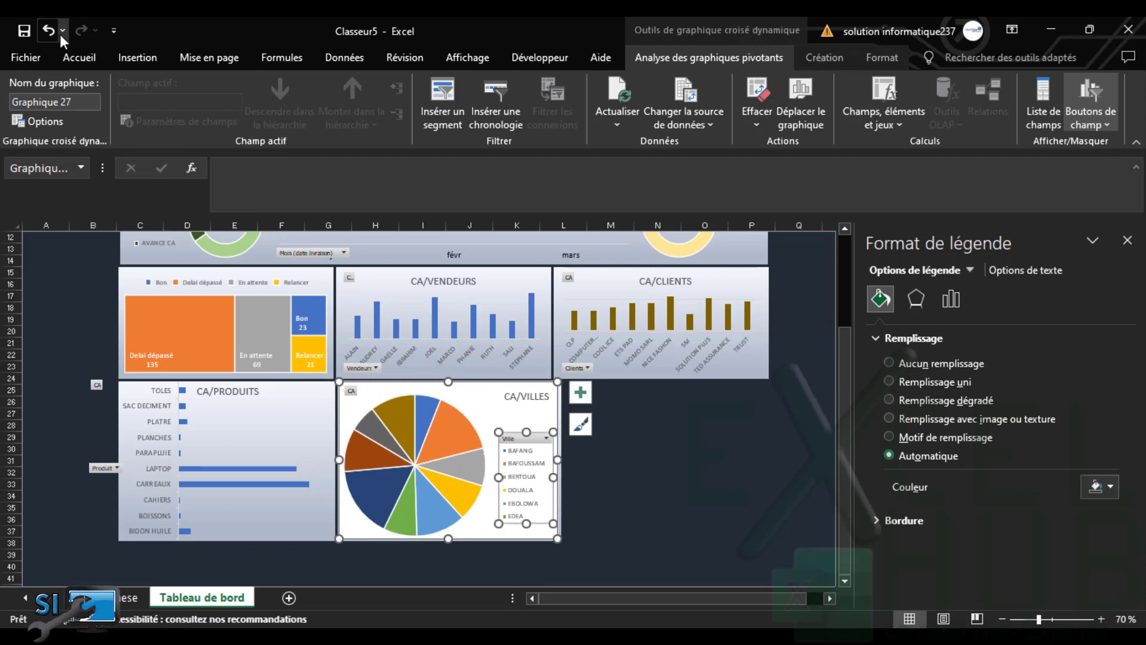
{"action": "left_click", "coordinate": [77, 56]}
{"action": "left_click", "coordinate": [236, 93]}
Enlarge the chart's legend text and remove the chart area's fill and outline
{"action": "left_click", "coordinate": [235, 93]}
{"action": "left_click", "coordinate": [234, 91]}
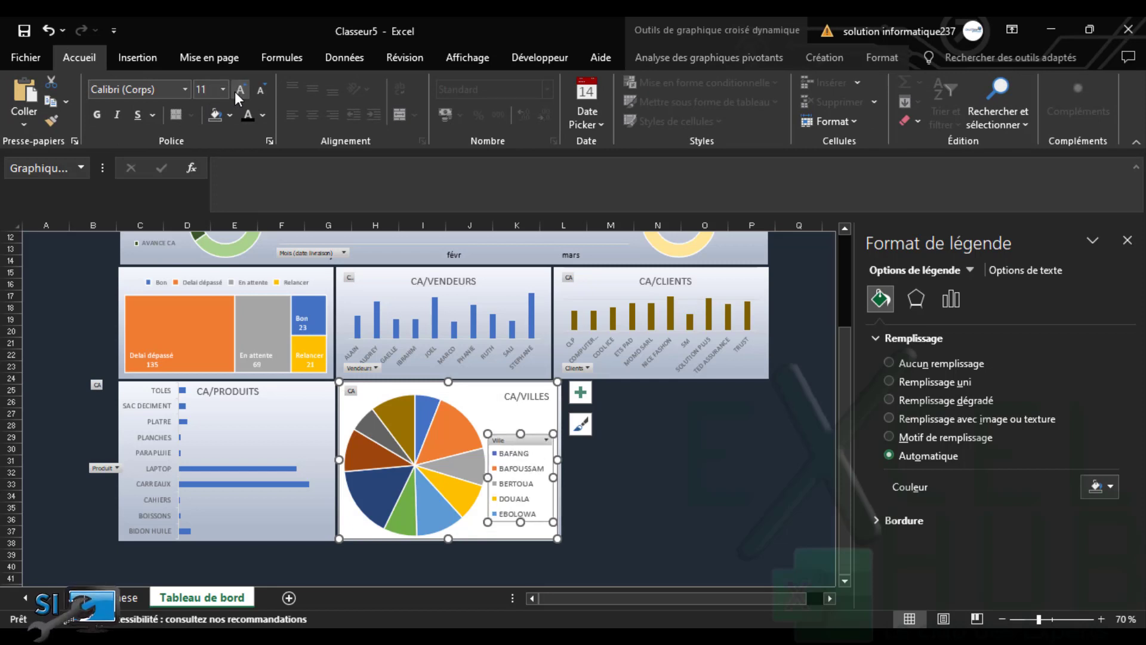
{"action": "left_click", "coordinate": [261, 90]}
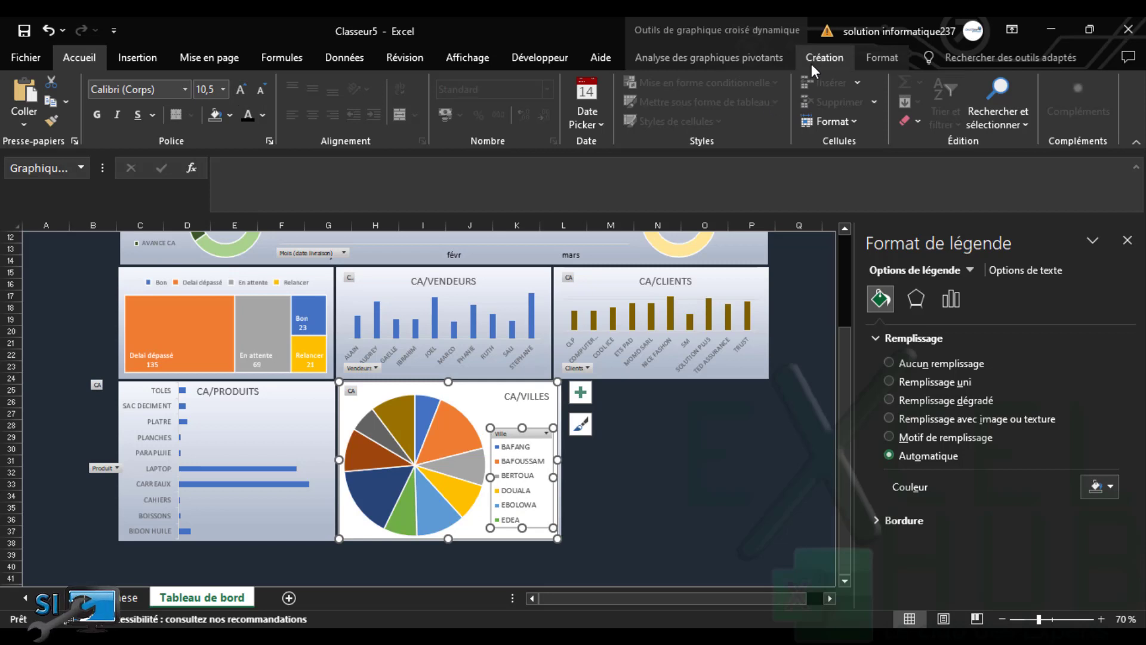
{"action": "left_click", "coordinate": [875, 58]}
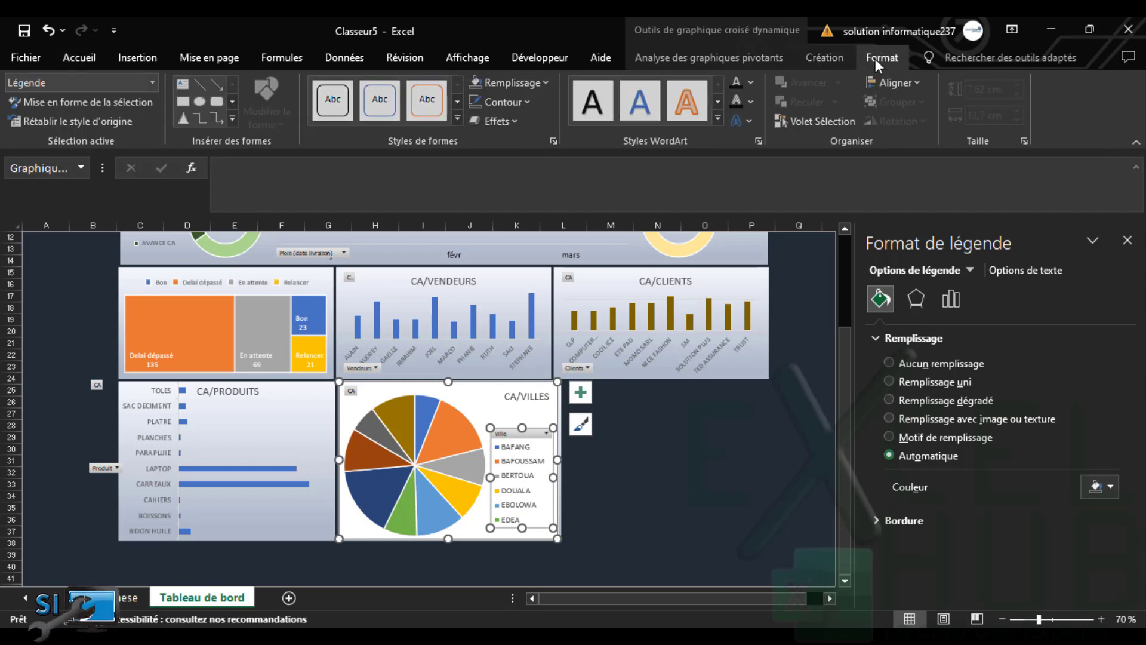
{"action": "left_click", "coordinate": [496, 401]}
{"action": "left_click", "coordinate": [529, 84]}
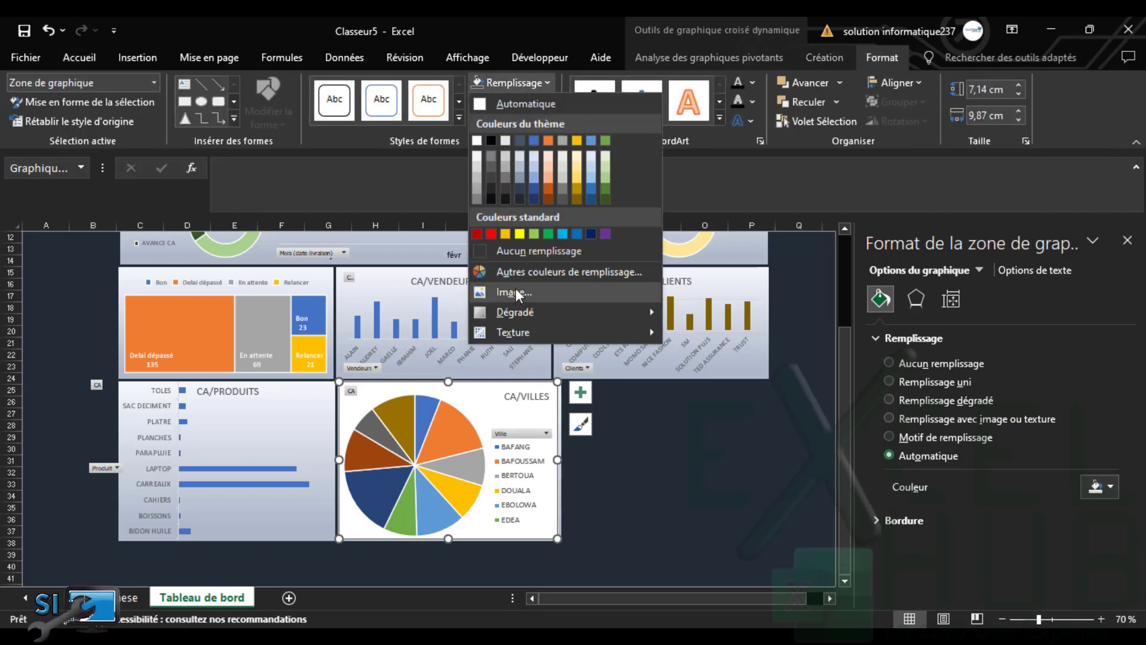
{"action": "left_click", "coordinate": [521, 255]}
{"action": "left_click", "coordinate": [512, 104]}
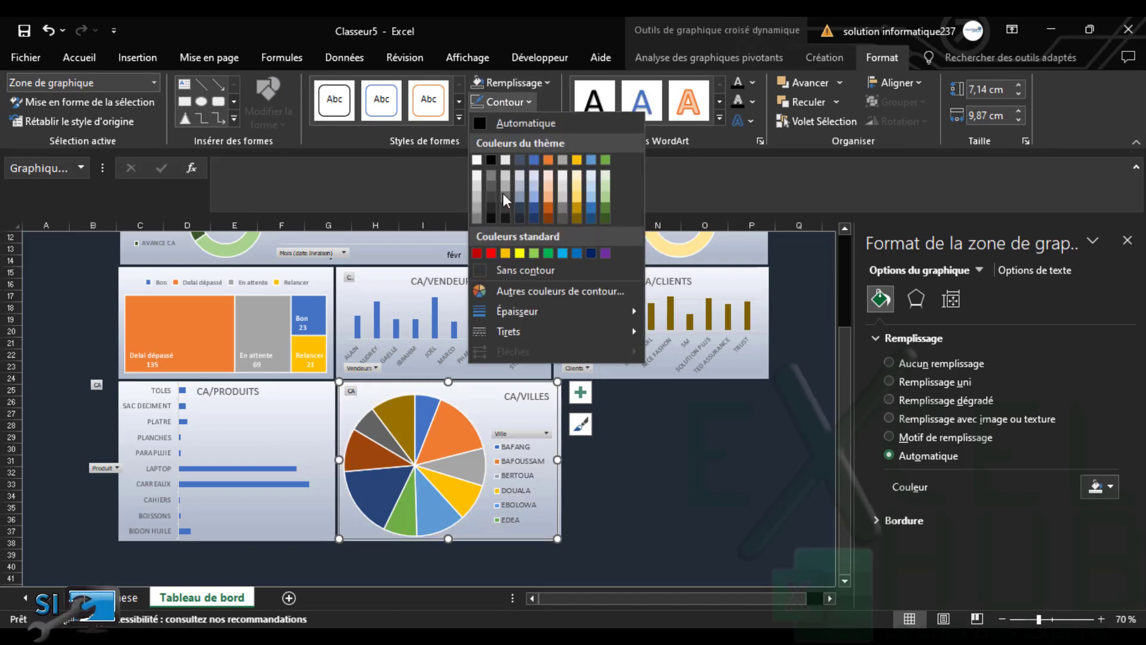
{"action": "left_click", "coordinate": [514, 271]}
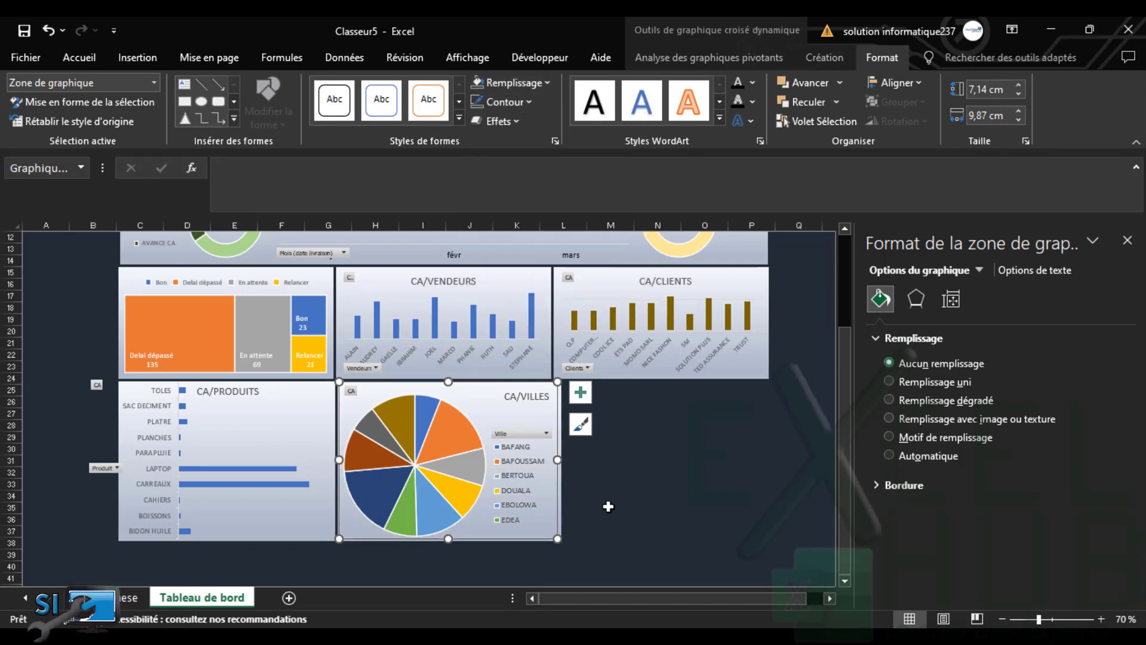
Widen the CA/VILLES pie chart slightly and move the blank rectangle beside it
{"action": "left_click_drag", "start_coordinate": [558, 460], "coordinate": [560, 461]}
{"action": "left_click", "coordinate": [602, 470]}
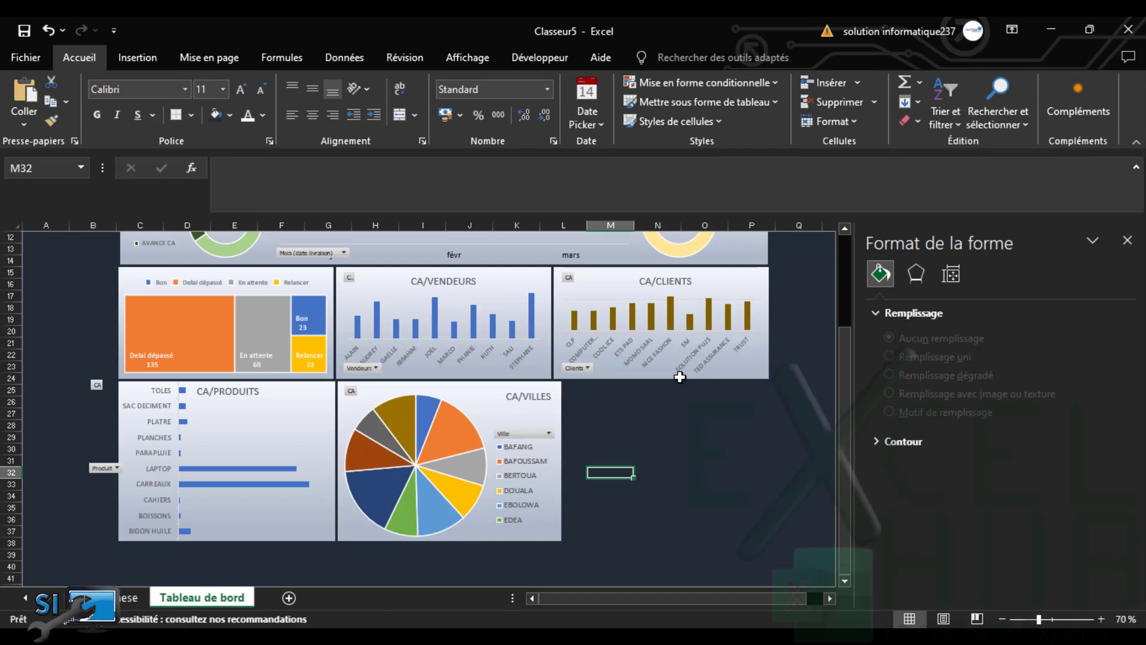
{"action": "left_click", "coordinate": [557, 399]}
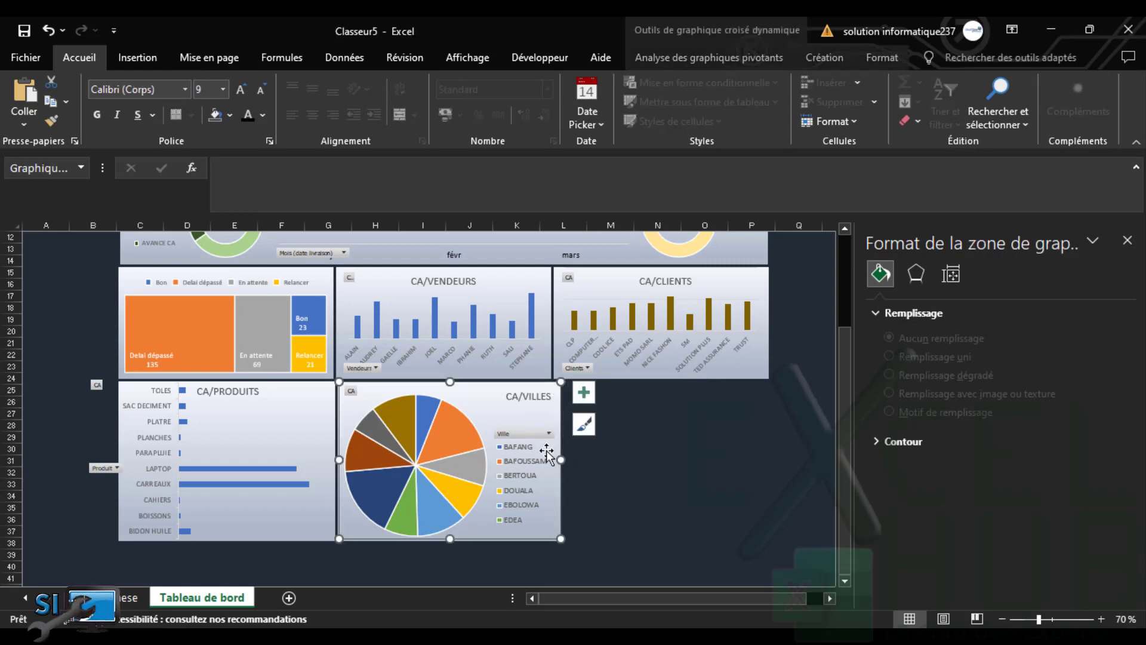
{"action": "left_click_drag", "start_coordinate": [557, 459], "coordinate": [541, 459]}
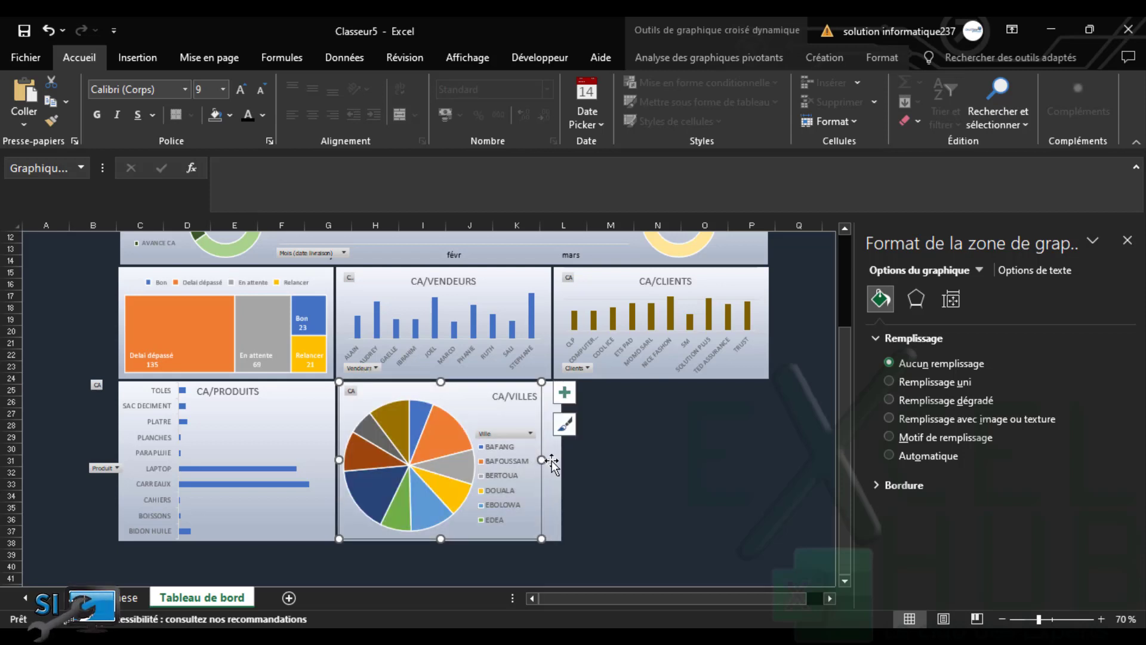
{"action": "left_click_drag", "start_coordinate": [541, 458], "coordinate": [558, 459]}
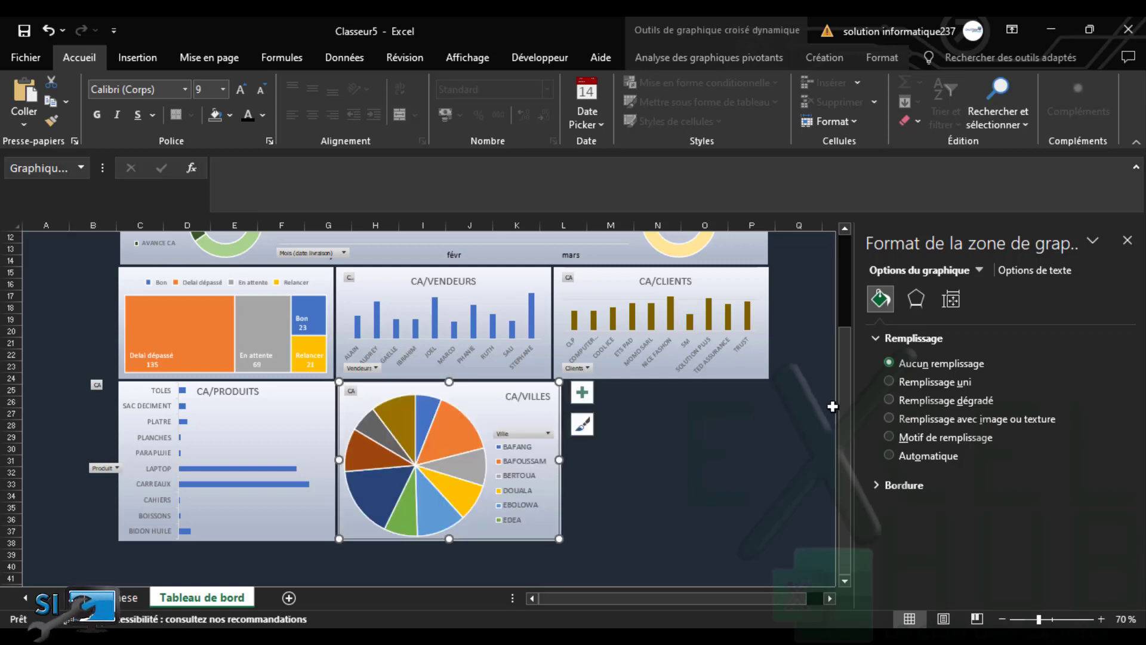
{"action": "scroll", "coordinate": [844, 403], "scroll_direction": "up", "scroll_amount": 4}
{"action": "left_click_drag", "start_coordinate": [824, 298], "coordinate": [630, 557]}
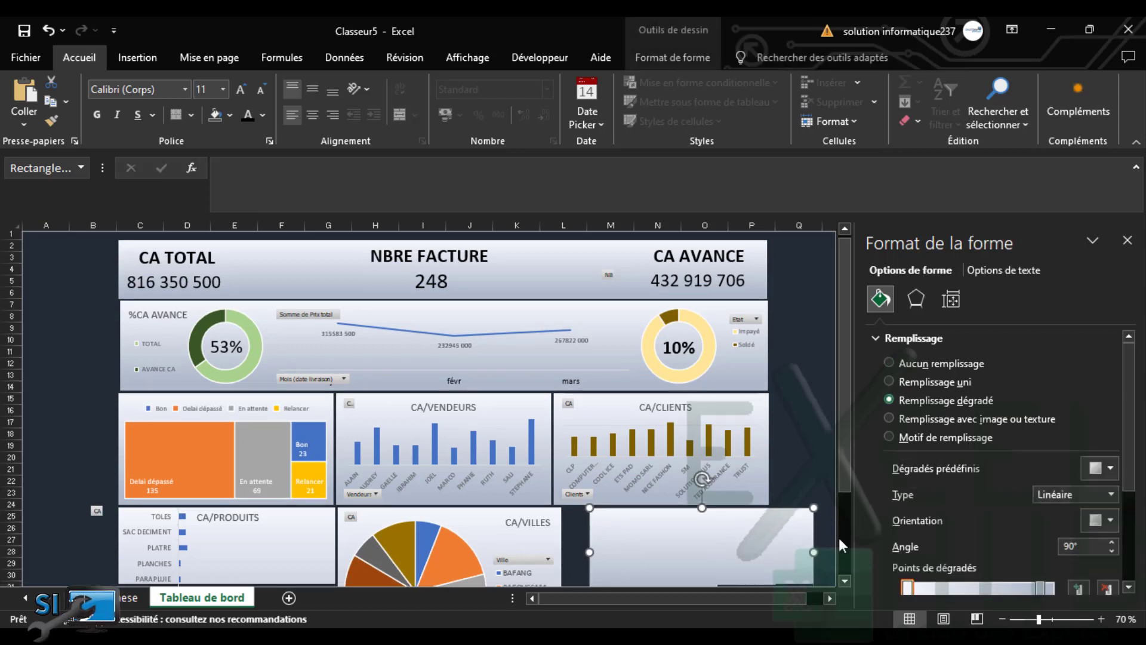
Push the rectangle against CA/VILLES, stretch it to the charts' bottom edge and align its right side
{"action": "scroll", "coordinate": [840, 529], "scroll_direction": "down", "scroll_amount": 3}
{"action": "left_click_drag", "start_coordinate": [719, 464], "coordinate": [698, 464]}
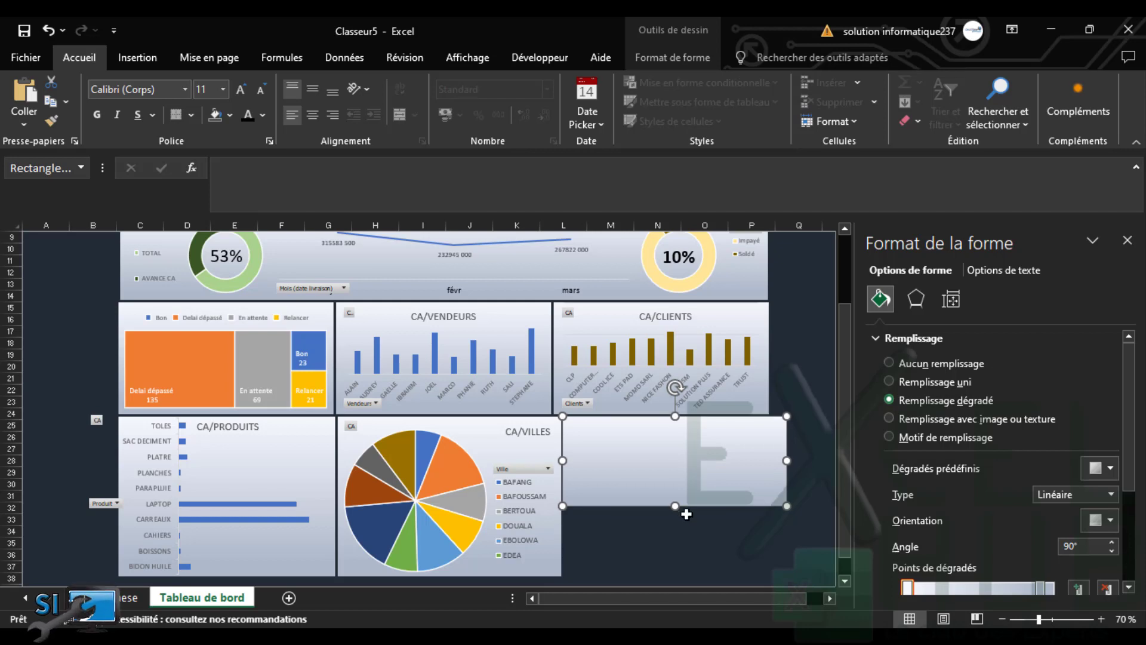
{"action": "left_click_drag", "start_coordinate": [675, 506], "coordinate": [665, 575]}
{"action": "left_click_drag", "start_coordinate": [787, 494], "coordinate": [770, 497]}
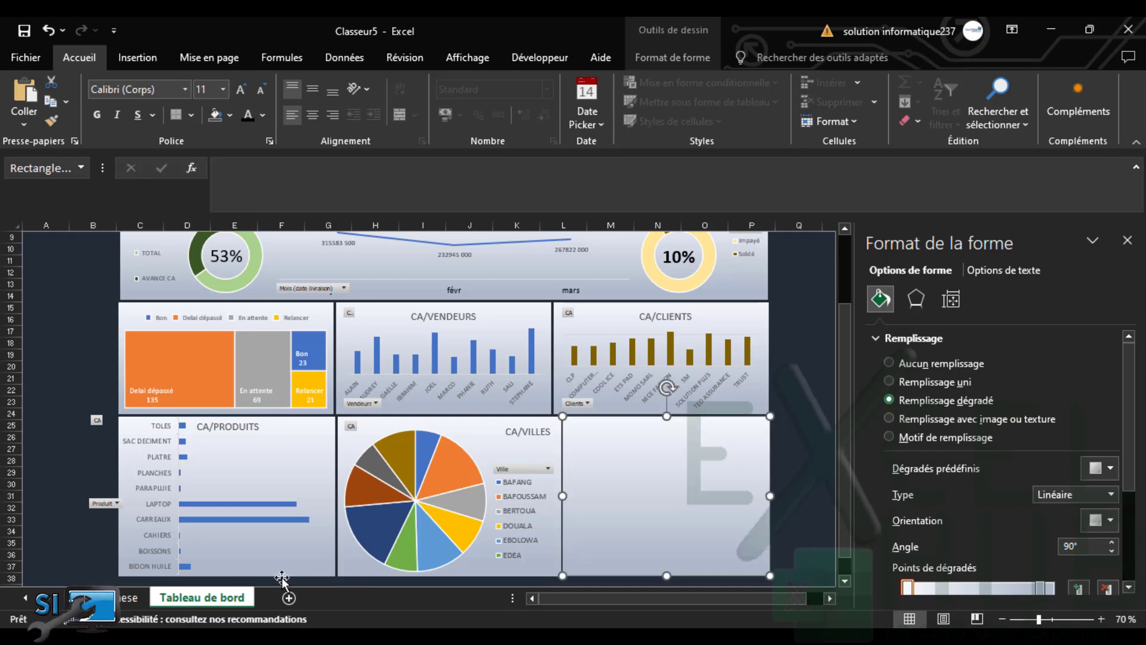
Go to the Synthese sheet, scroll right past the STATUT pivot tables and select cell W12
{"action": "left_click", "coordinate": [122, 597]}
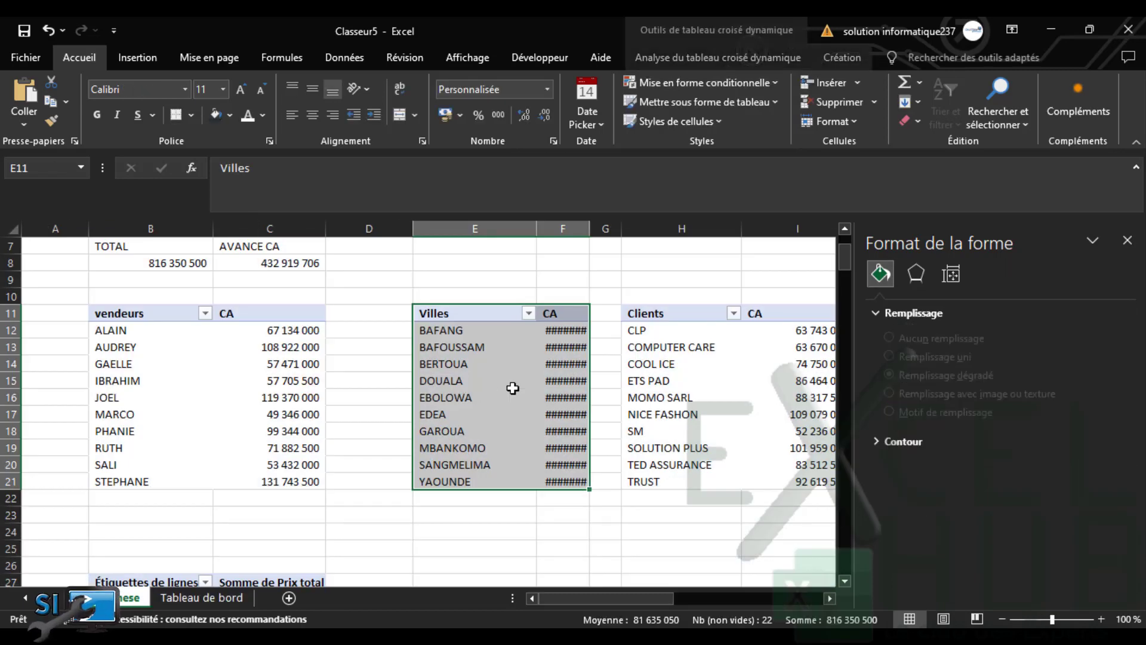
{"action": "left_click_drag", "start_coordinate": [649, 597], "coordinate": [800, 597]}
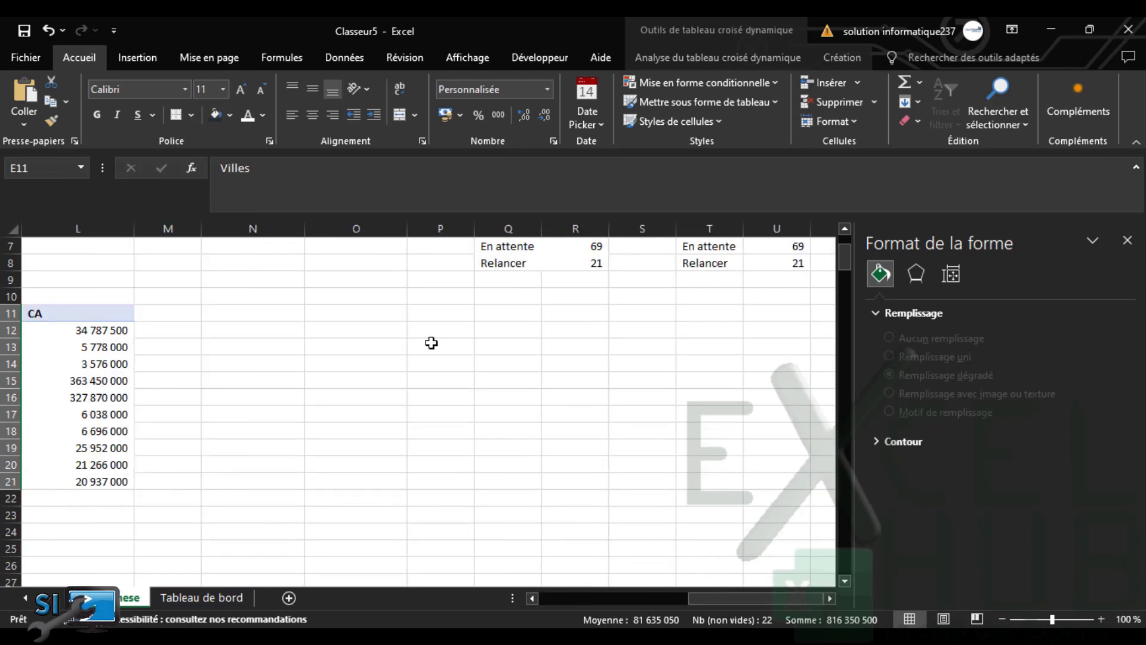
{"action": "left_click", "coordinate": [366, 358]}
{"action": "left_click_drag", "start_coordinate": [846, 259], "coordinate": [845, 246]}
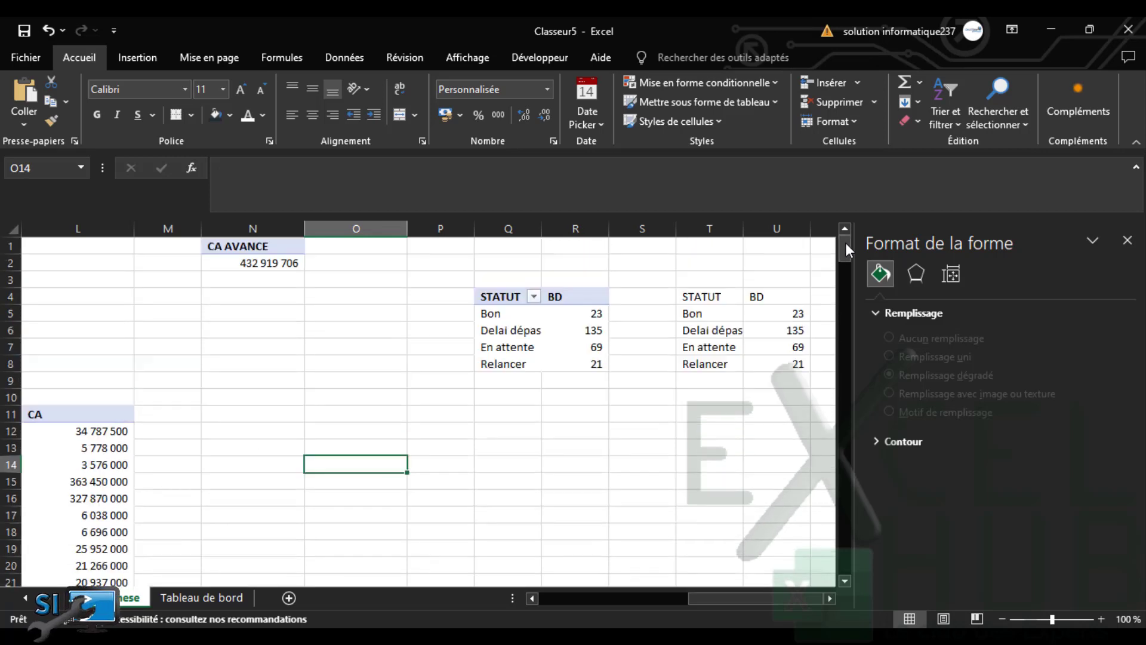
{"action": "left_click_drag", "start_coordinate": [811, 597], "coordinate": [825, 597]}
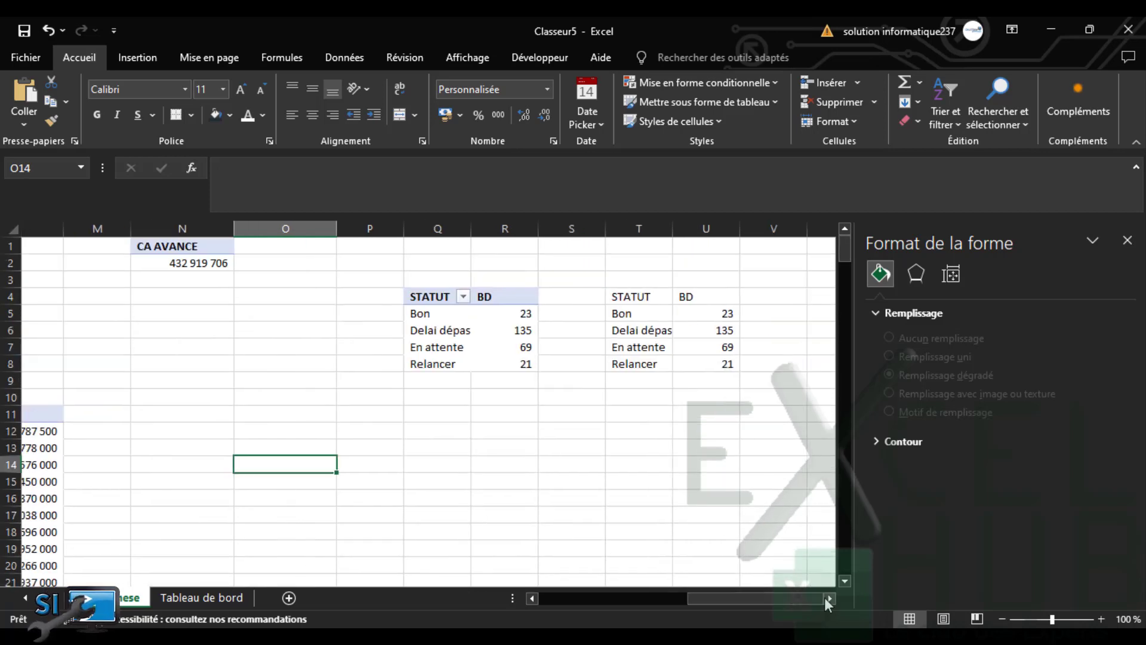
{"action": "left_click", "coordinate": [828, 598]}
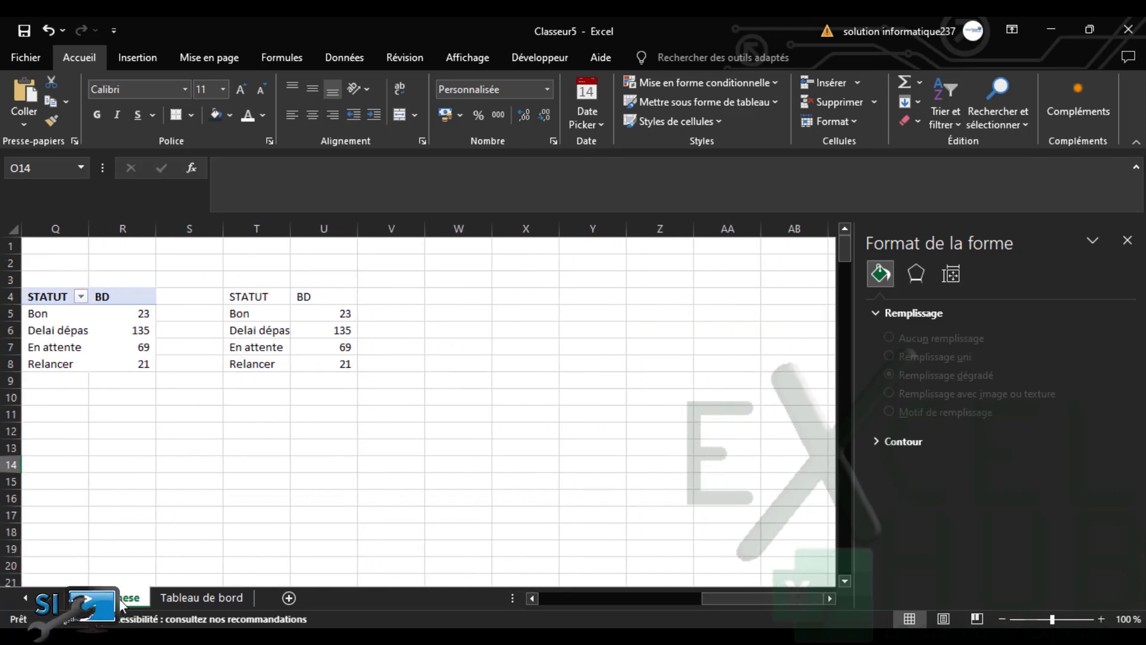
{"action": "left_click", "coordinate": [431, 445]}
{"action": "left_click", "coordinate": [439, 429]}
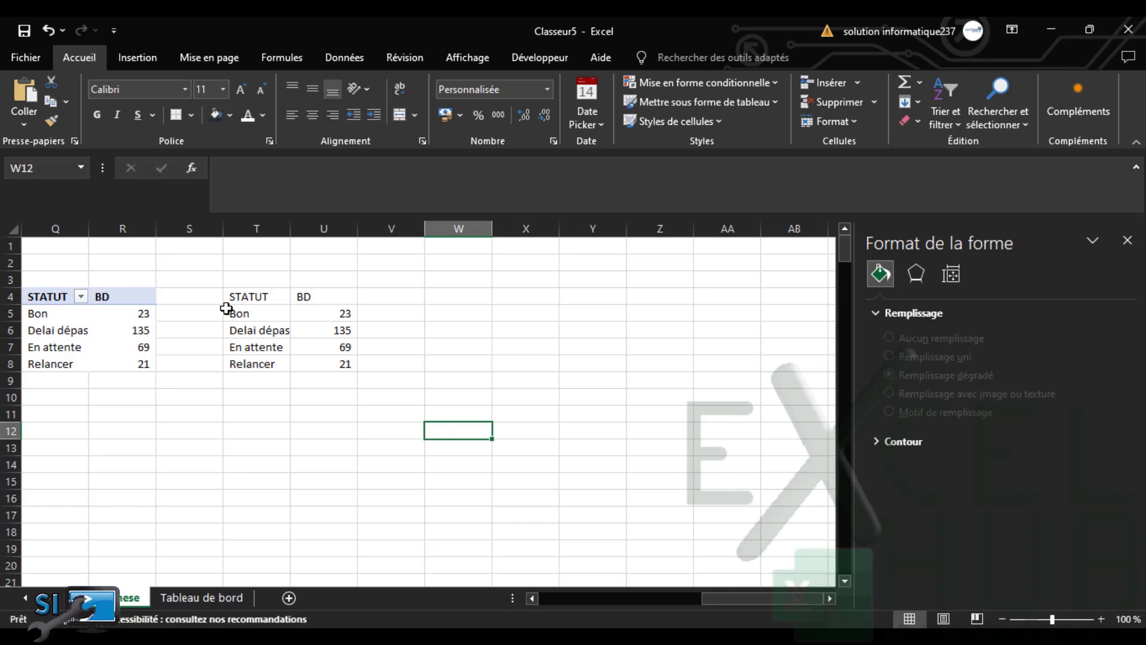
Copy the STATUT pivot table in Q4:R8 and paste it at W12
{"action": "left_click_drag", "start_coordinate": [56, 297], "coordinate": [122, 367]}
{"action": "key", "text": "ctrl+c"}
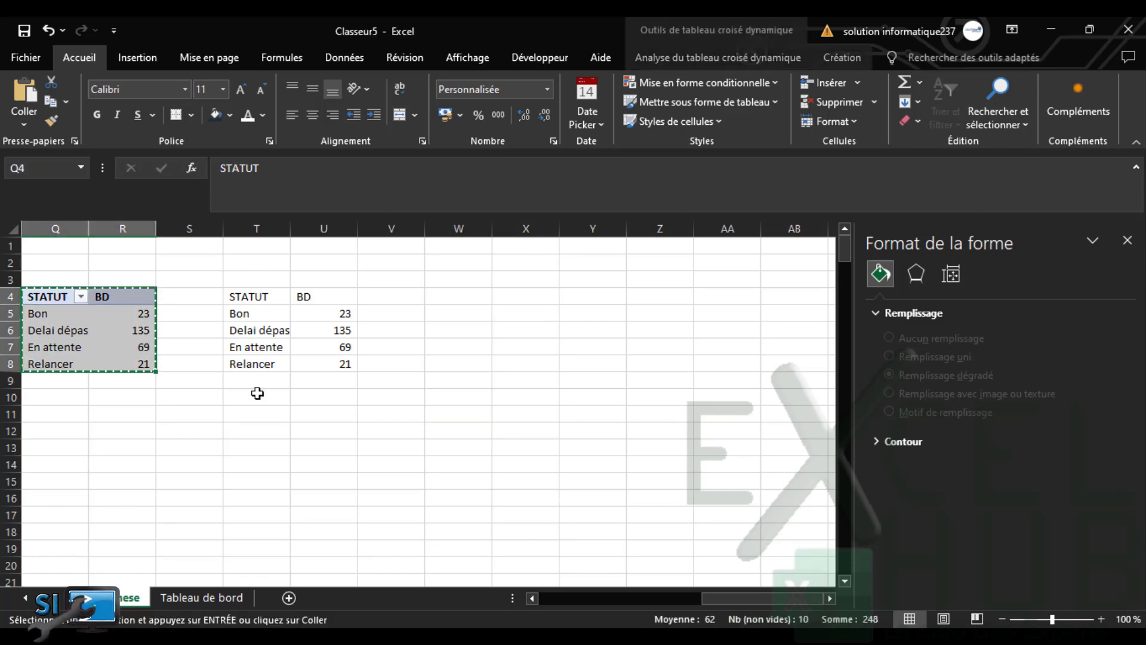
{"action": "left_click", "coordinate": [440, 430]}
{"action": "key", "text": "ctrl+v"}
{"action": "left_click", "coordinate": [450, 435]}
{"action": "key", "text": "Escape"}
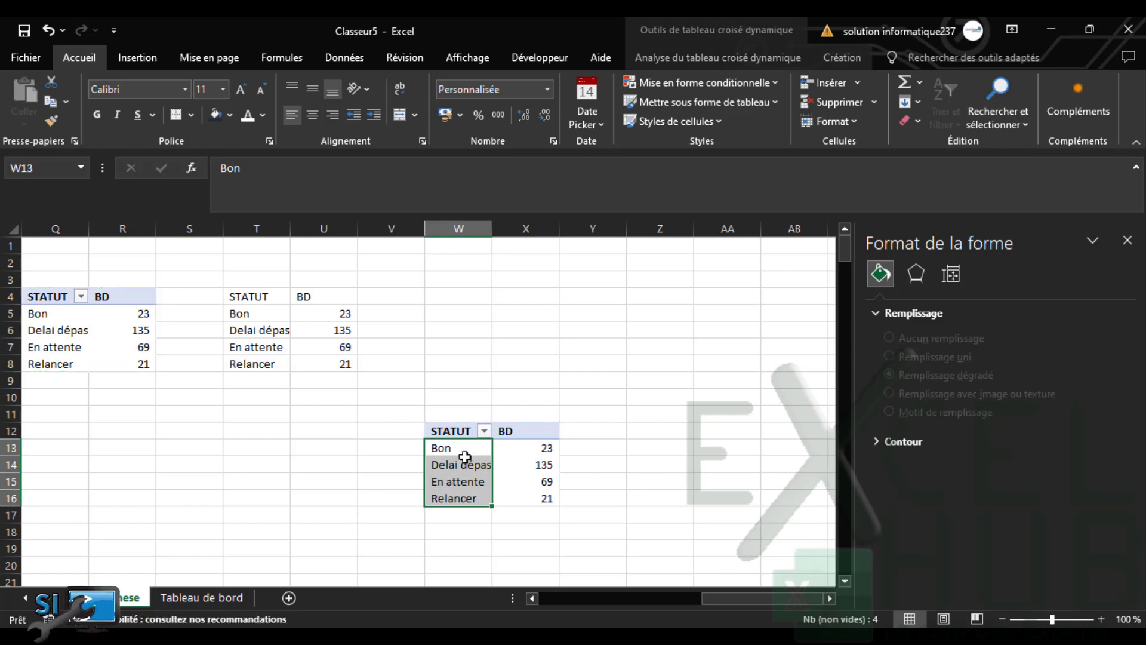
{"action": "key", "text": "Return"}
Show the field list, remove the ID FACTURE count and add AGE as a summed value
{"action": "left_click", "coordinate": [747, 57]}
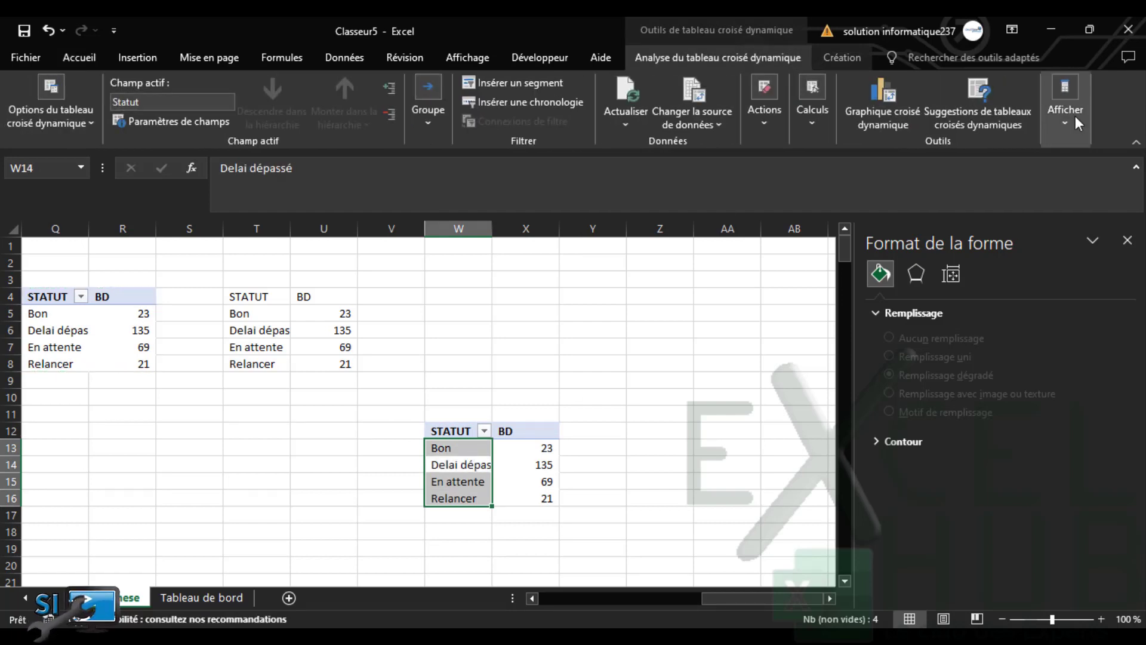
{"action": "left_click", "coordinate": [1064, 98]}
{"action": "left_click", "coordinate": [1027, 176]}
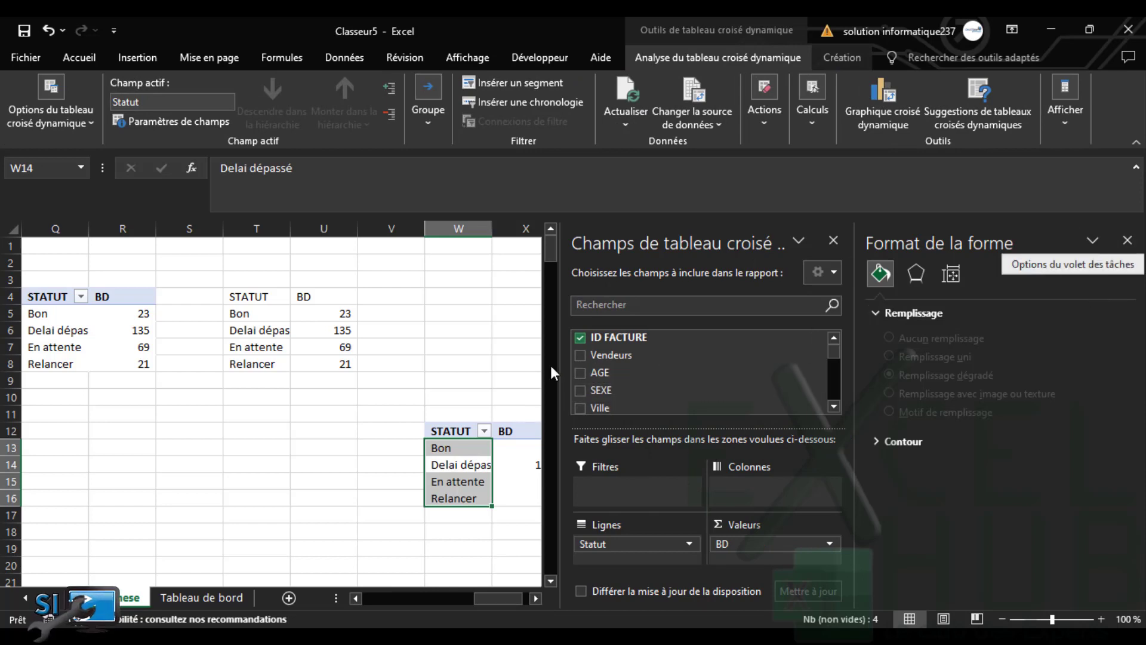
{"action": "left_click", "coordinate": [579, 336]}
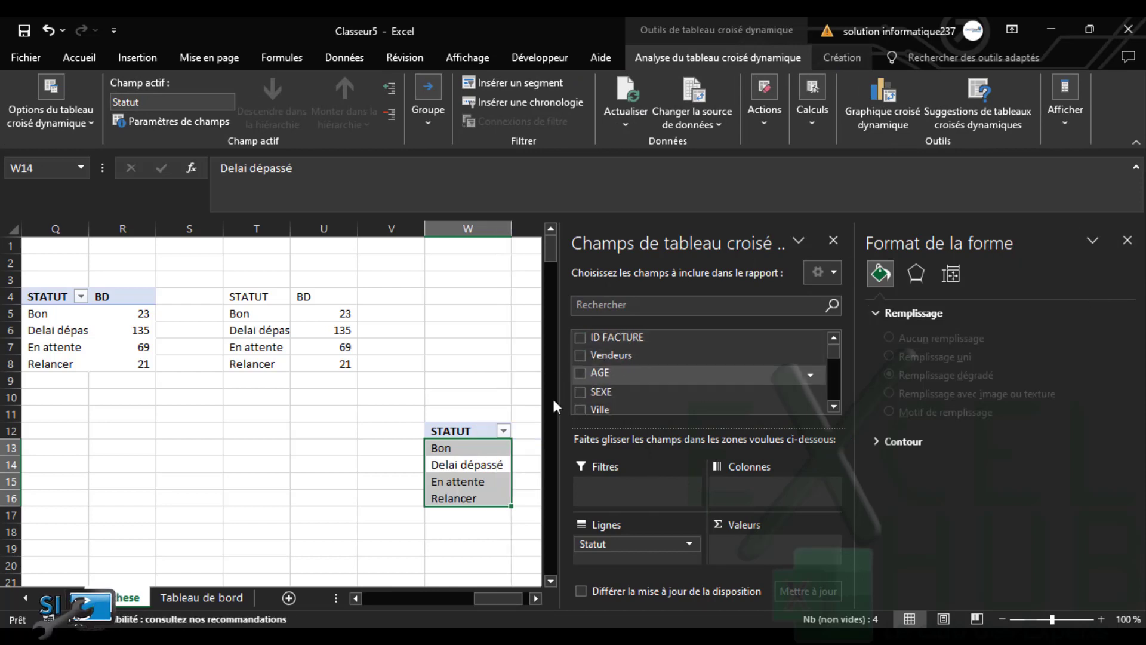
{"action": "left_click", "coordinate": [581, 375]}
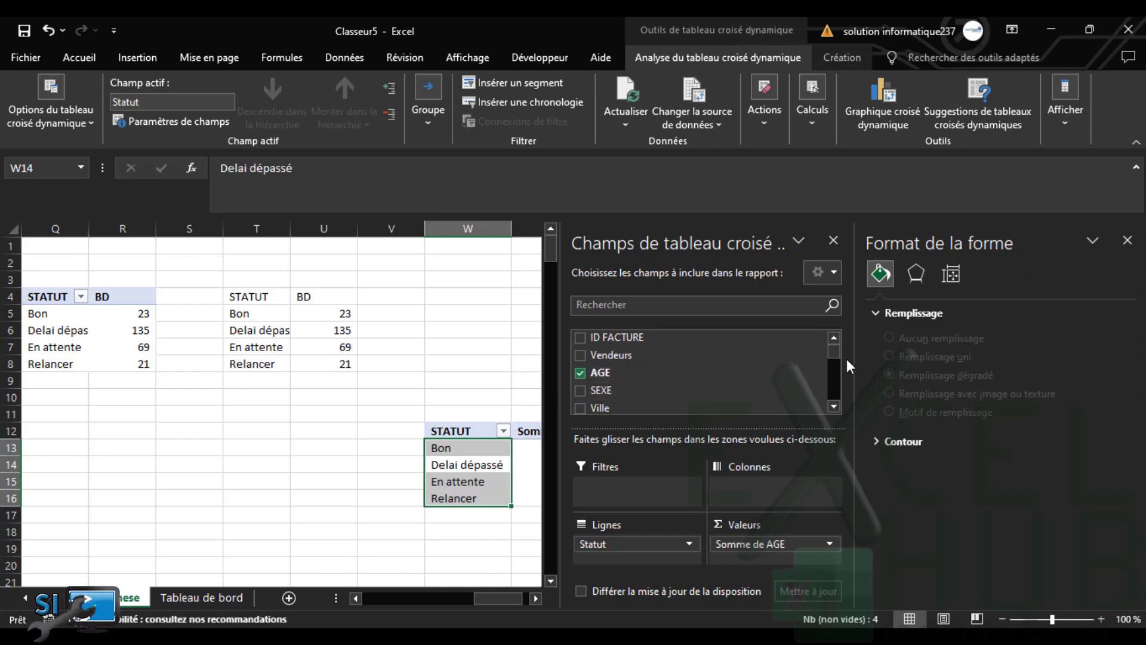
{"action": "left_click_drag", "start_coordinate": [834, 359], "coordinate": [834, 396]}
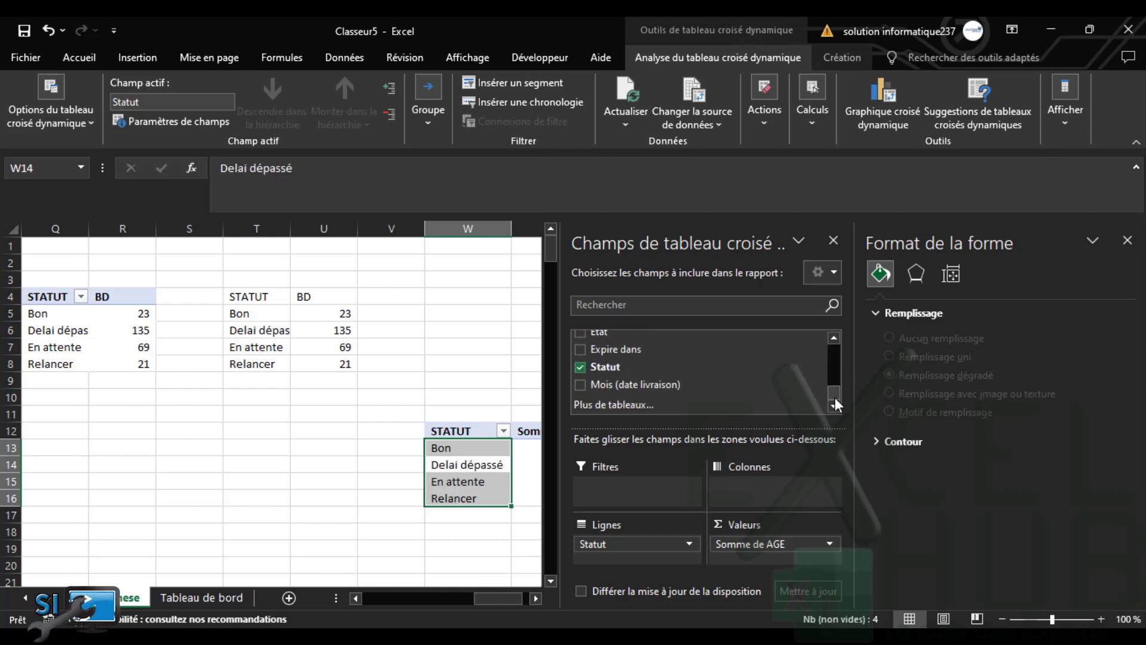
Remove Statut from the rows and add Prix total as the pivot's value
{"action": "left_click", "coordinate": [582, 370]}
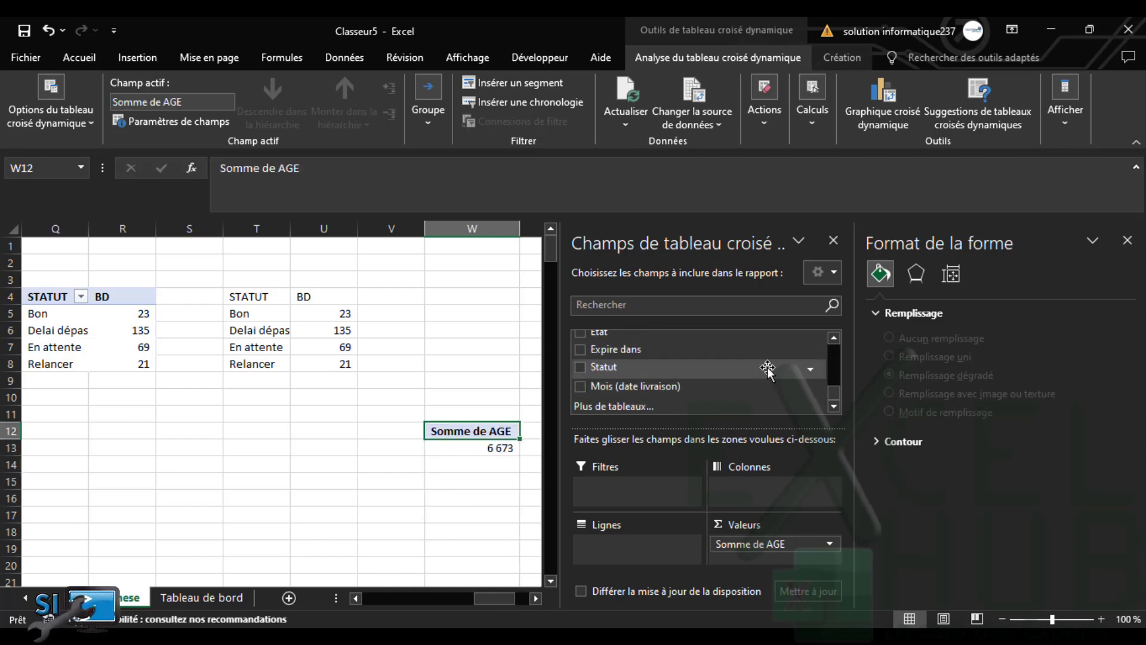
{"action": "left_click_drag", "start_coordinate": [832, 388], "coordinate": [833, 379]}
{"action": "left_click", "coordinate": [580, 357]}
{"action": "left_click_drag", "start_coordinate": [833, 381], "coordinate": [838, 350]}
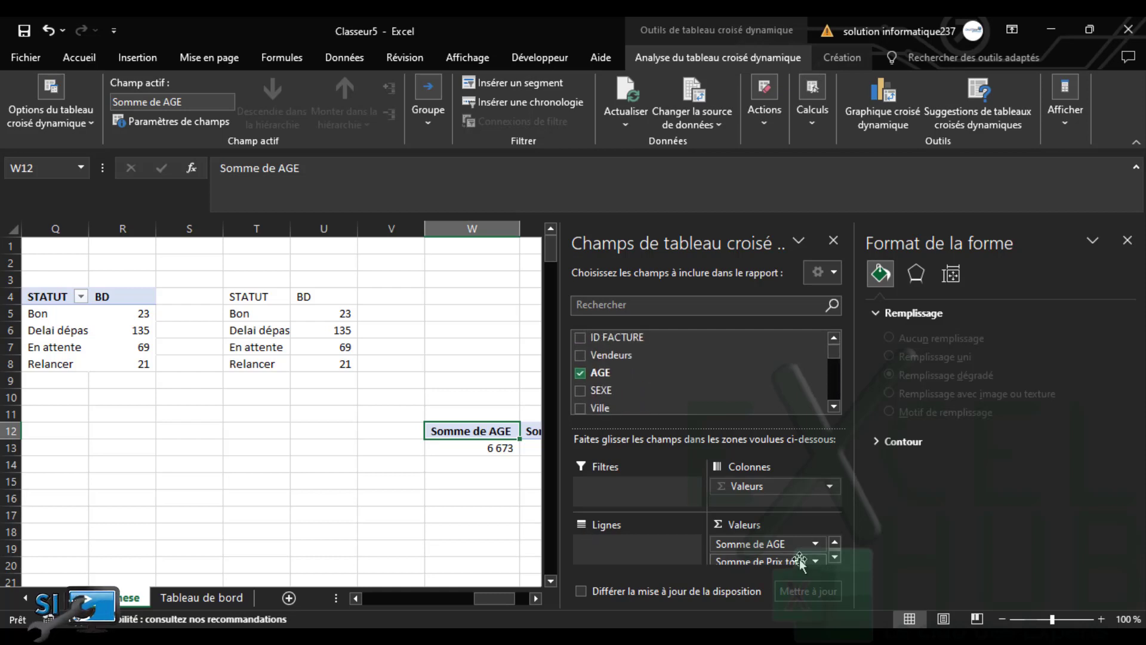
Move AGE into the pivot's rows and SEXE into its columns, then select the age 22 row
{"action": "left_click_drag", "start_coordinate": [776, 555], "coordinate": [621, 549]}
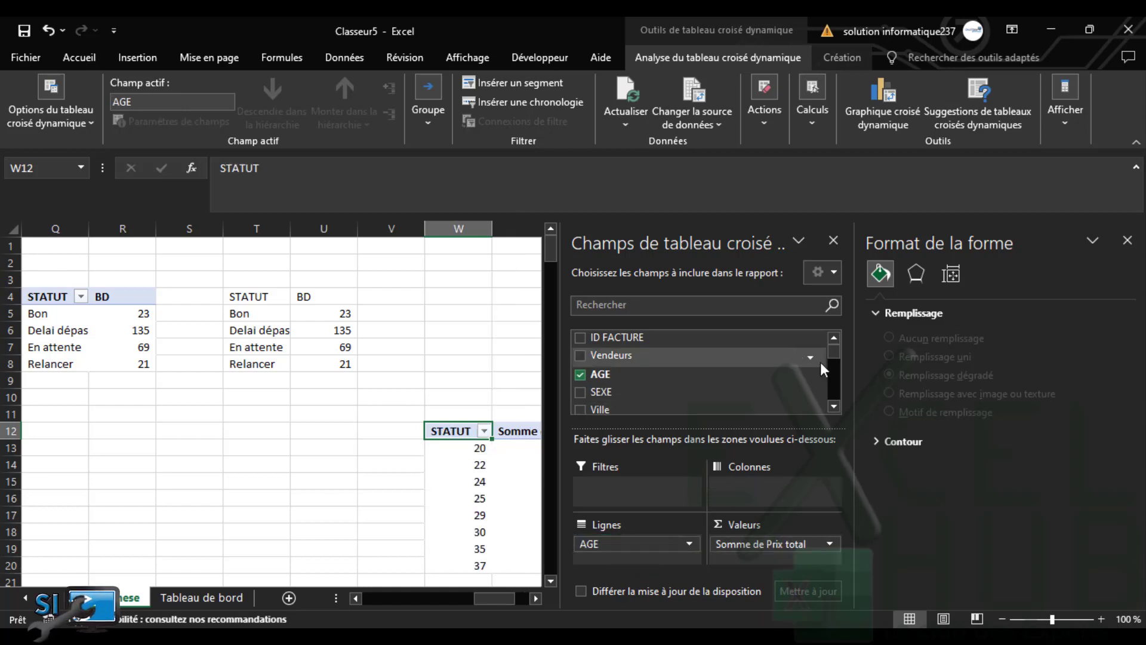
{"action": "left_click_drag", "start_coordinate": [602, 389], "coordinate": [741, 504]}
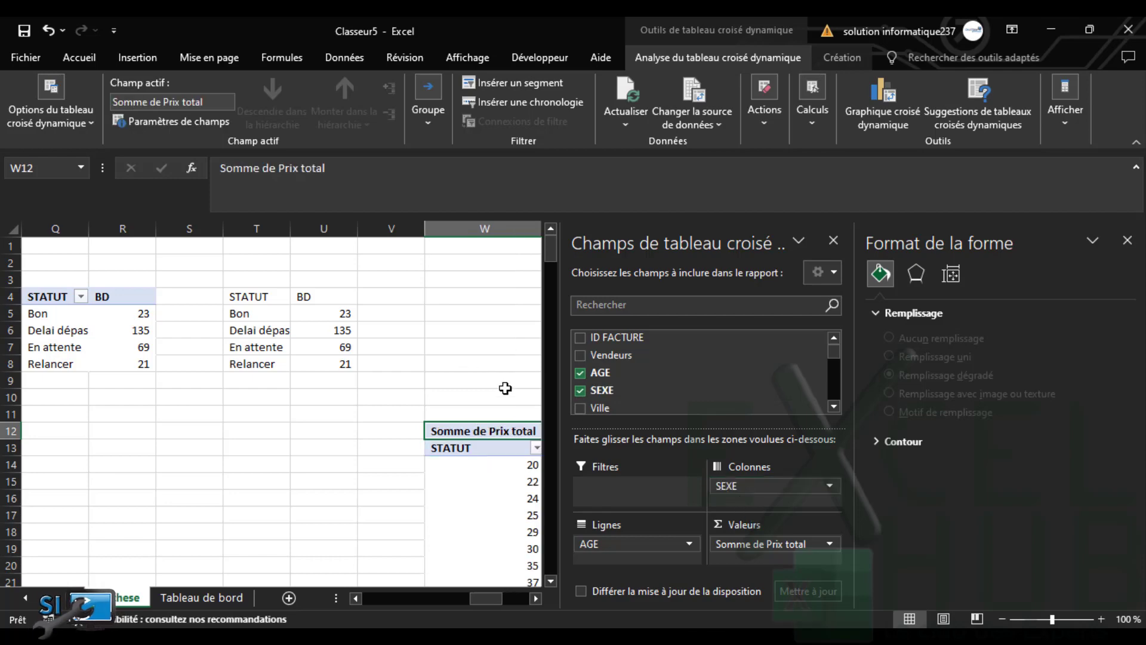
{"action": "left_click", "coordinate": [474, 381]}
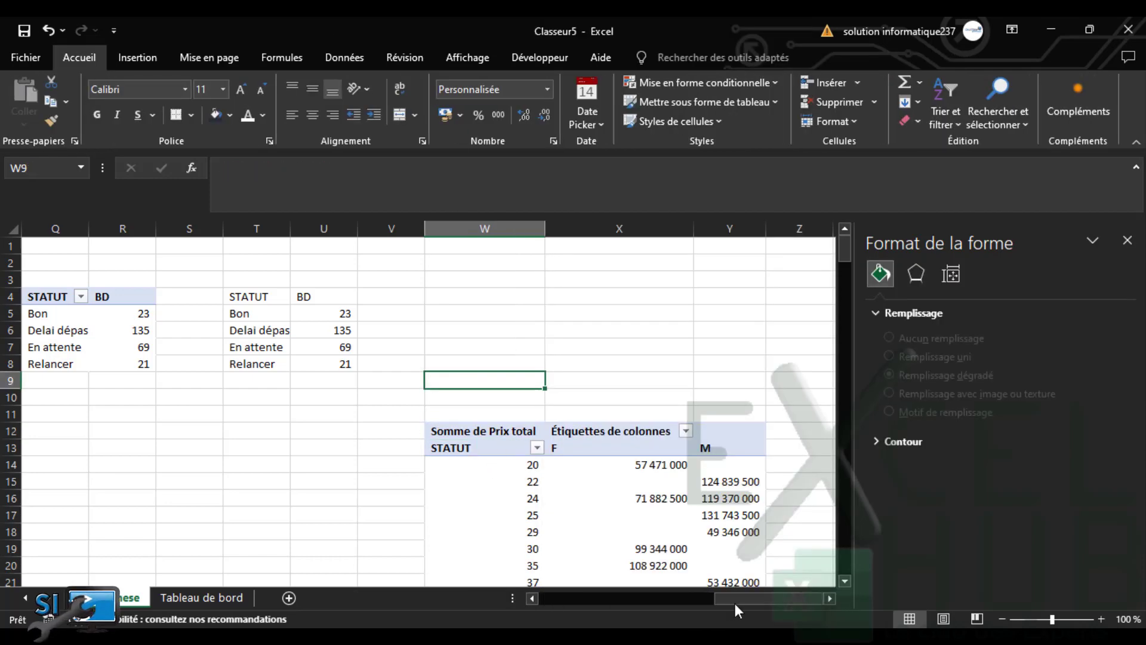
{"action": "left_click_drag", "start_coordinate": [844, 251], "coordinate": [844, 261]}
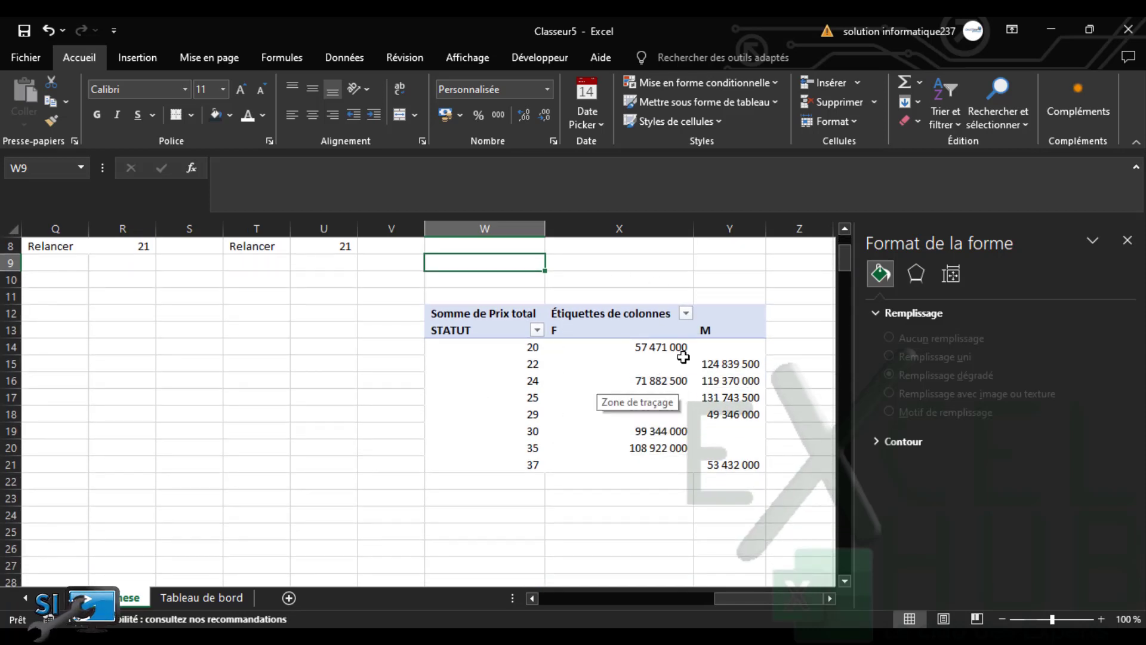
{"action": "mouse_move", "coordinate": [588, 355]}
{"action": "left_click", "coordinate": [480, 362]}
Group the pivot's ages into 5-year bands, 20-24 through 35-39, and close the side panels
{"action": "right_click", "coordinate": [481, 362]}
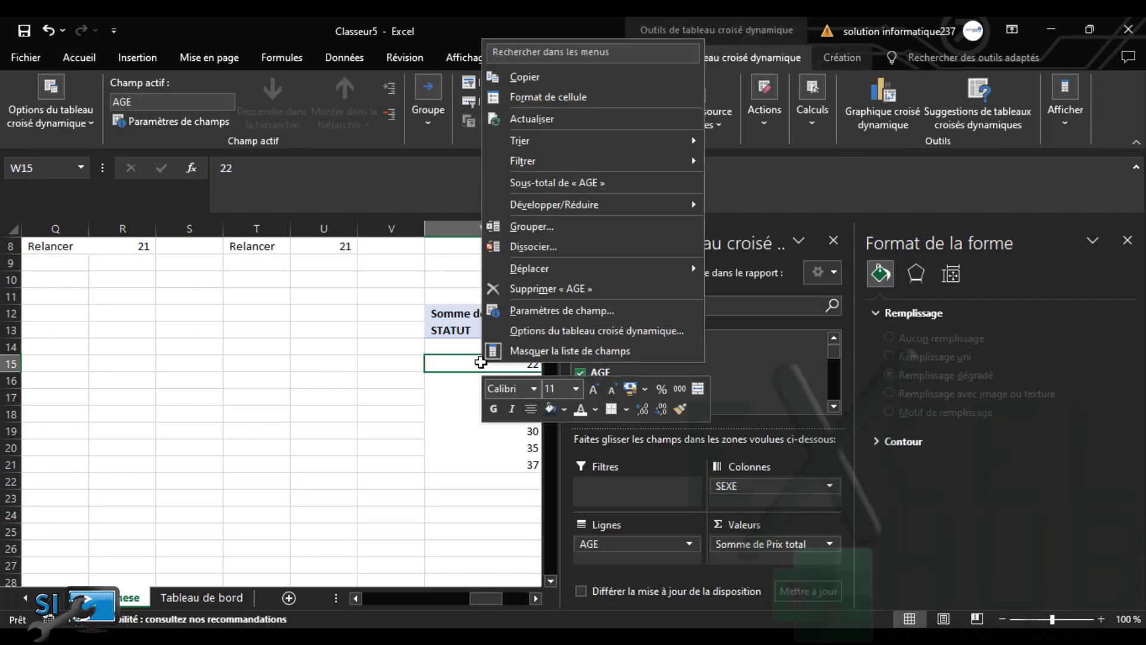
{"action": "left_click", "coordinate": [544, 225]}
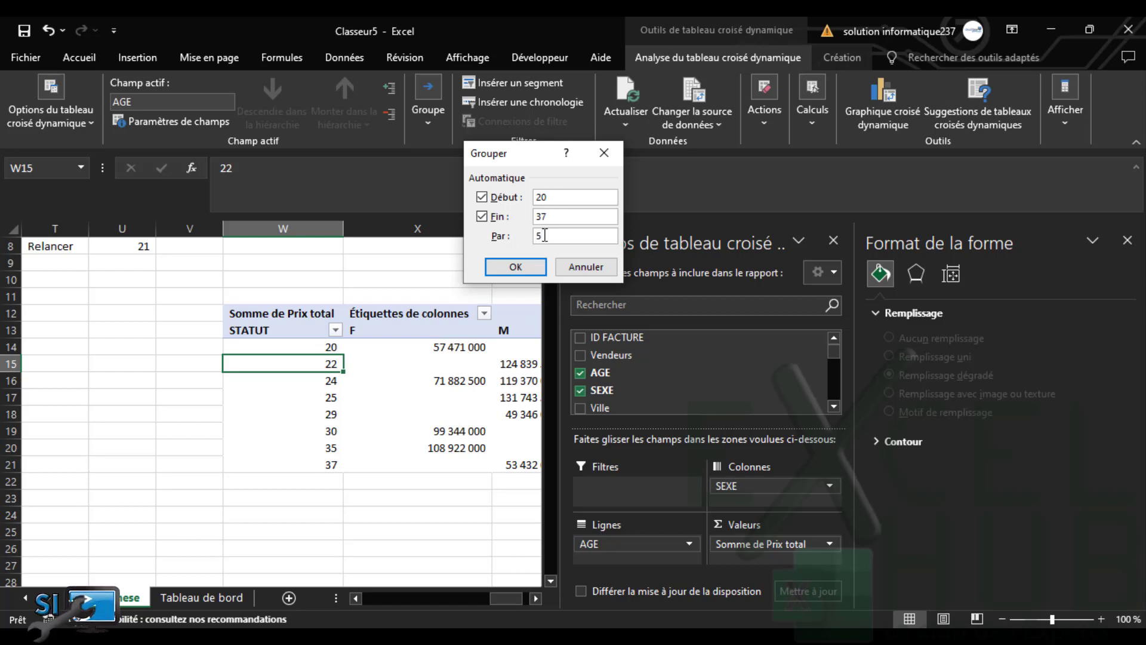
{"action": "left_click", "coordinate": [514, 266]}
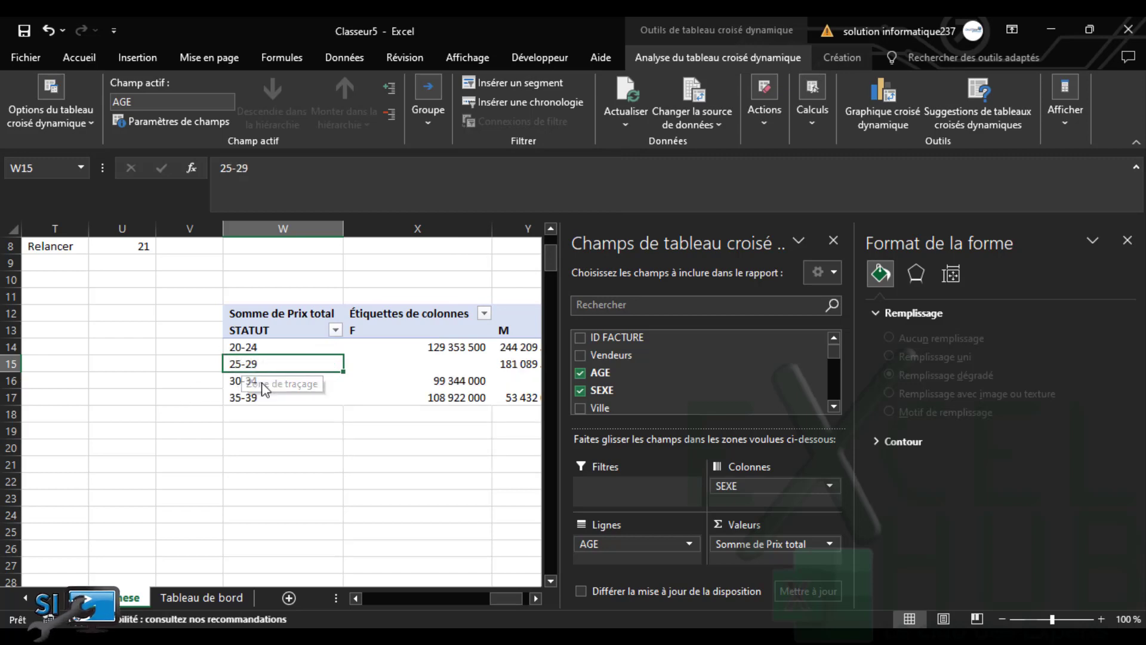
{"action": "left_click_drag", "start_coordinate": [497, 597], "coordinate": [508, 597]}
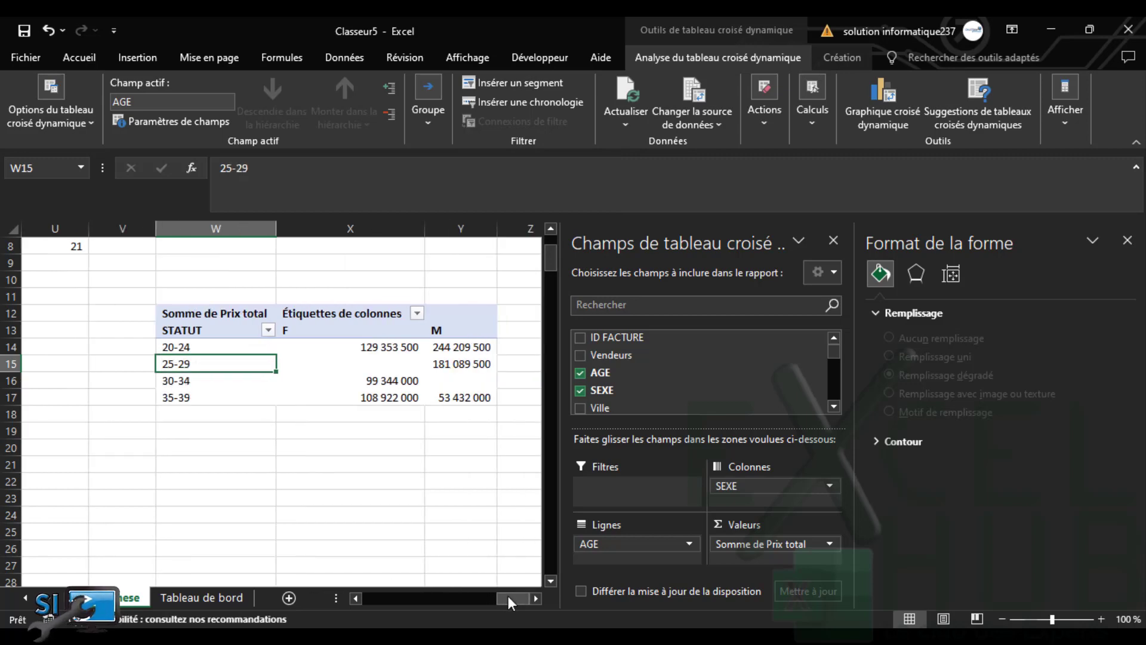
{"action": "left_click", "coordinate": [1130, 244]}
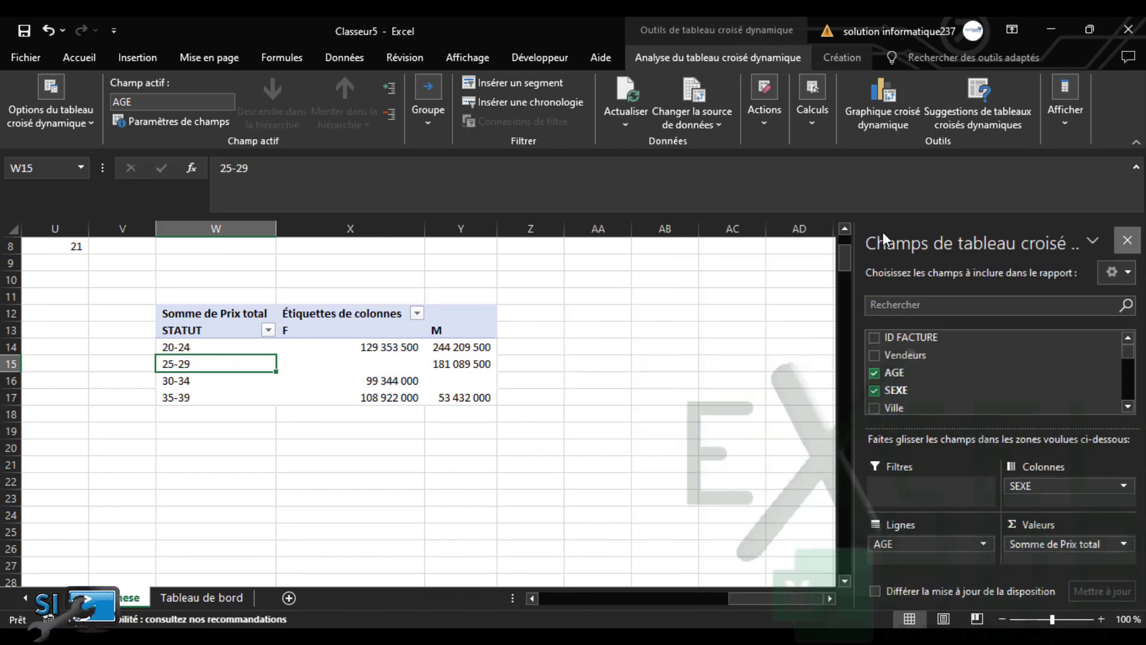
{"action": "left_click", "coordinate": [1126, 241]}
{"action": "left_click", "coordinate": [657, 332]}
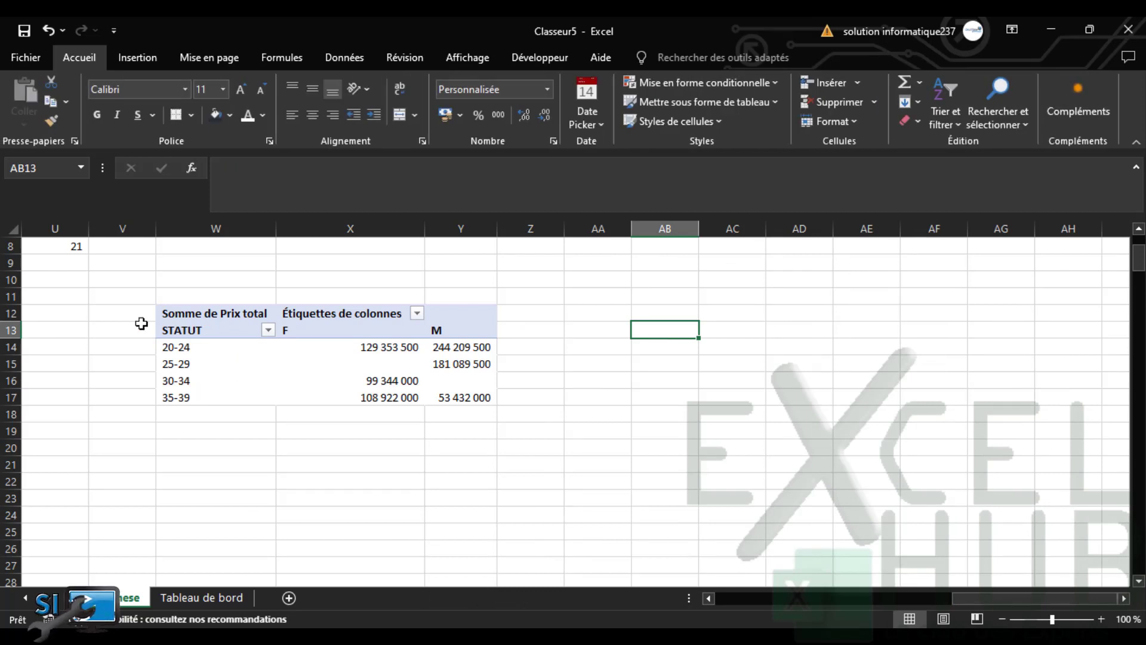
Rename the pivot's row heading in W13 to AGE
{"action": "left_click", "coordinate": [182, 330]}
{"action": "type", "text": "a"}
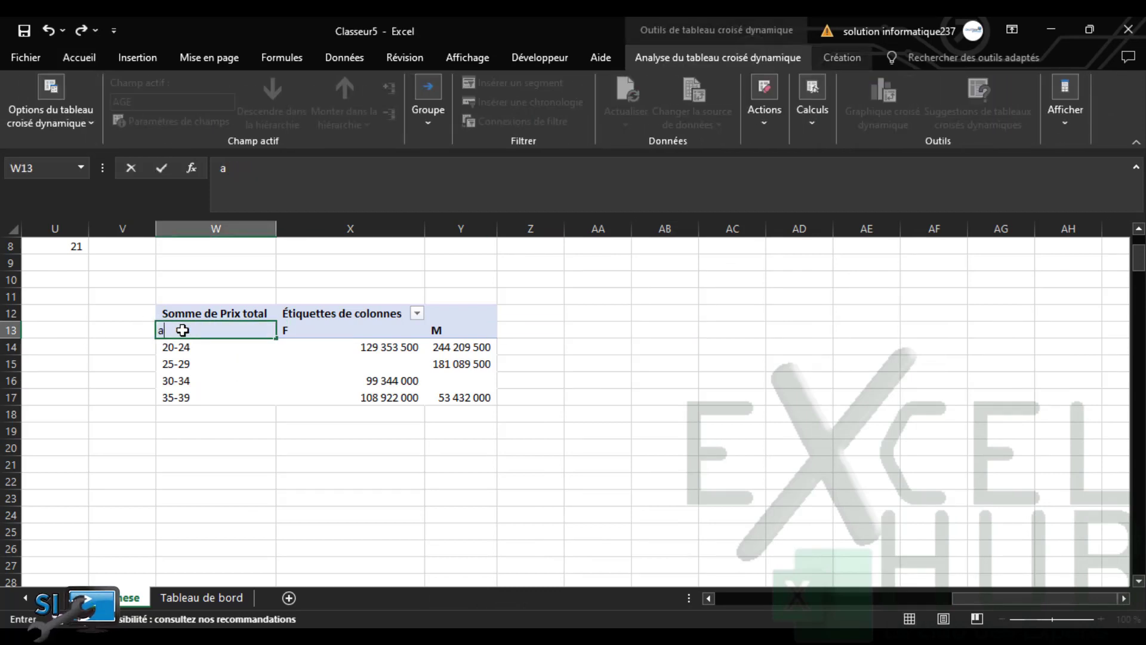
{"action": "type", "text": "GE"}
{"action": "left_click", "coordinate": [661, 329]}
{"action": "left_click_drag", "start_coordinate": [677, 333], "coordinate": [777, 398]}
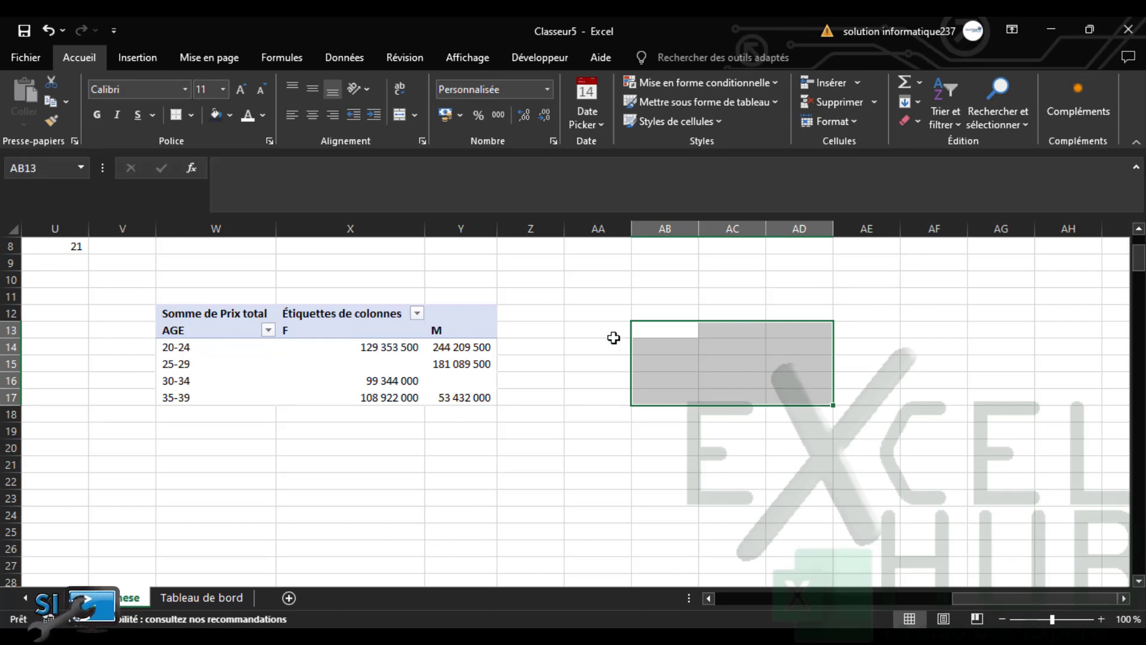
Enter the helper table headings AGE, F and M in AB13, AC13 and AD13
{"action": "left_click", "coordinate": [647, 333]}
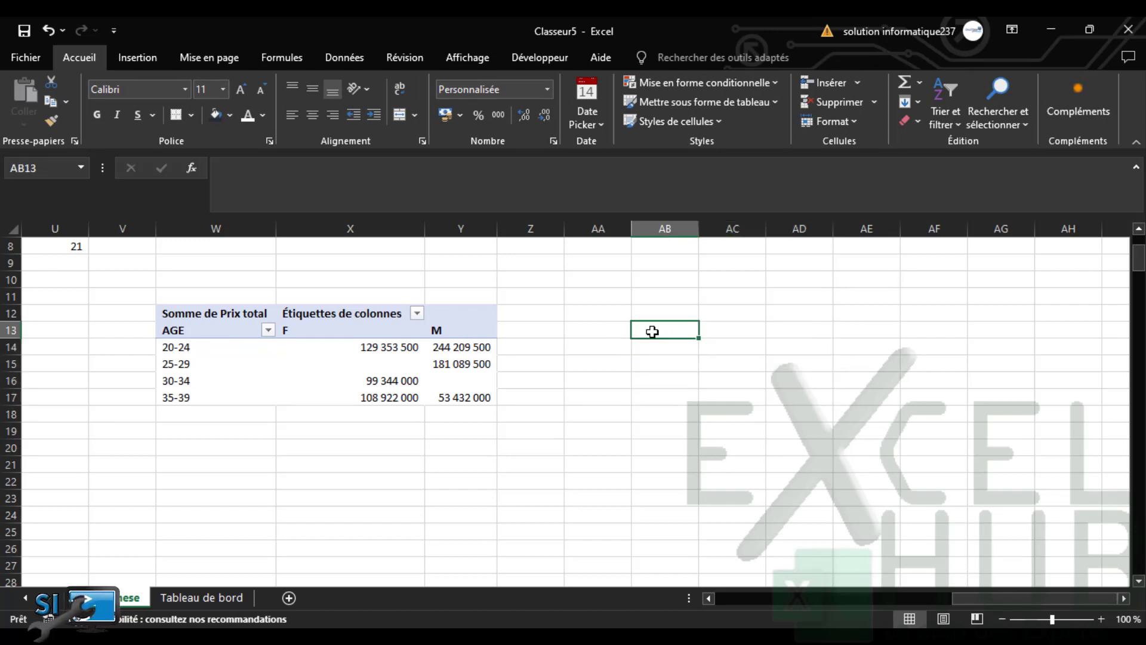
{"action": "type", "text": "age"}
{"action": "key", "text": "Tab"}
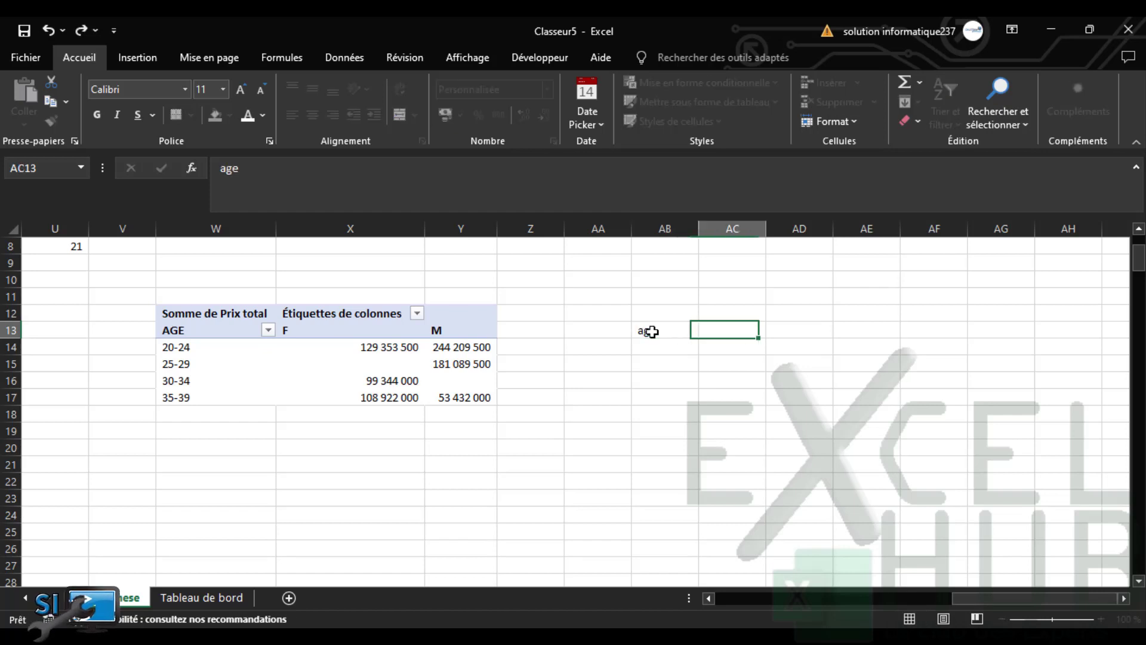
{"action": "type", "text": "f"}
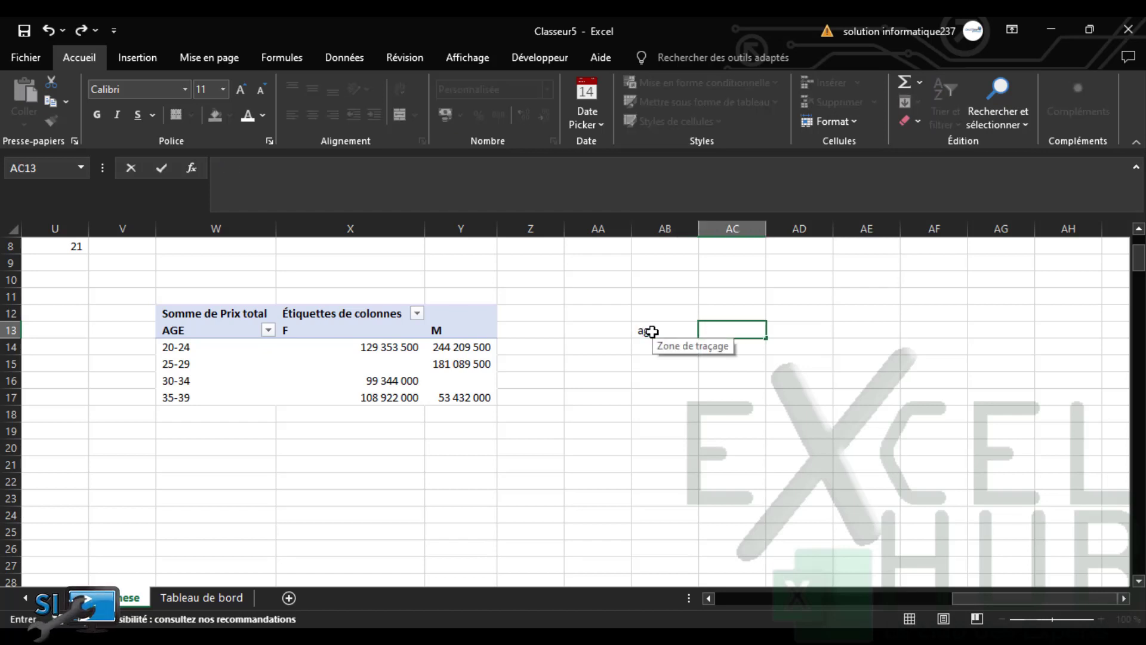
{"action": "left_click", "coordinate": [650, 331]}
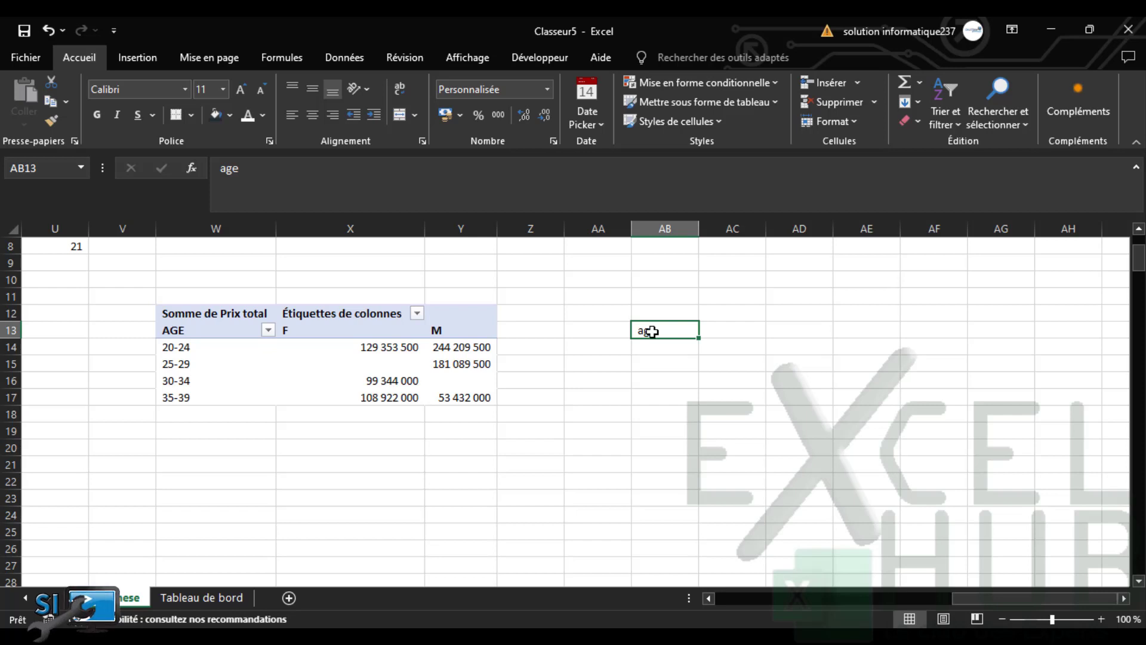
{"action": "type", "text": "AGE"}
{"action": "key", "text": "Tab"}
{"action": "type", "text": "F"}
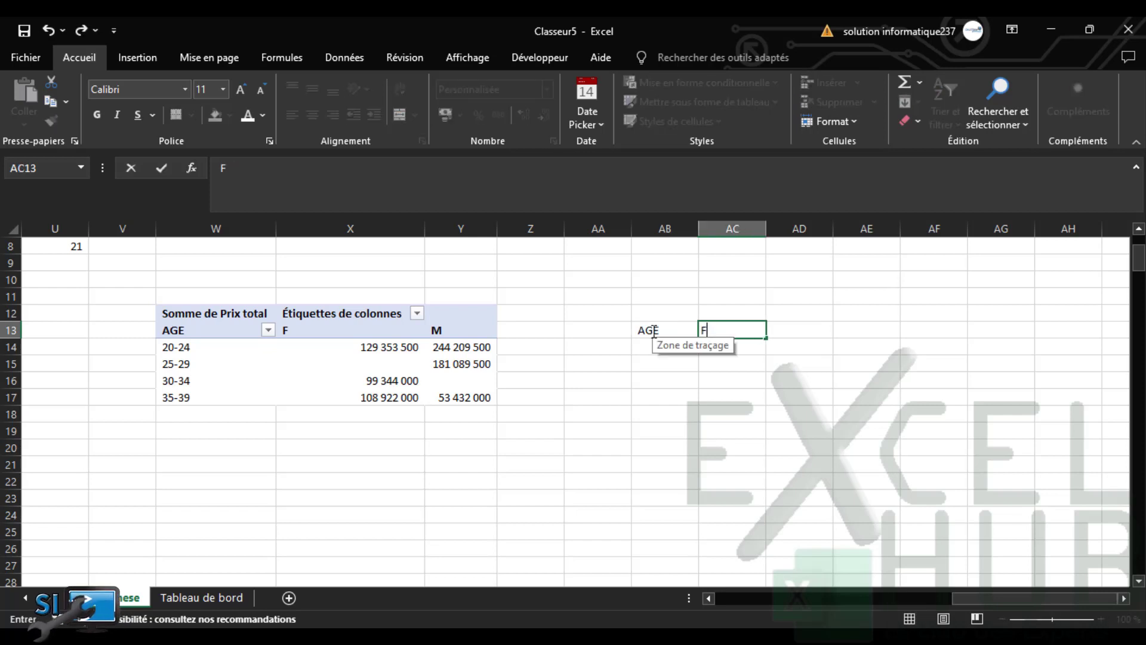
{"action": "key", "text": "Tab"}
{"action": "type", "text": "M"}
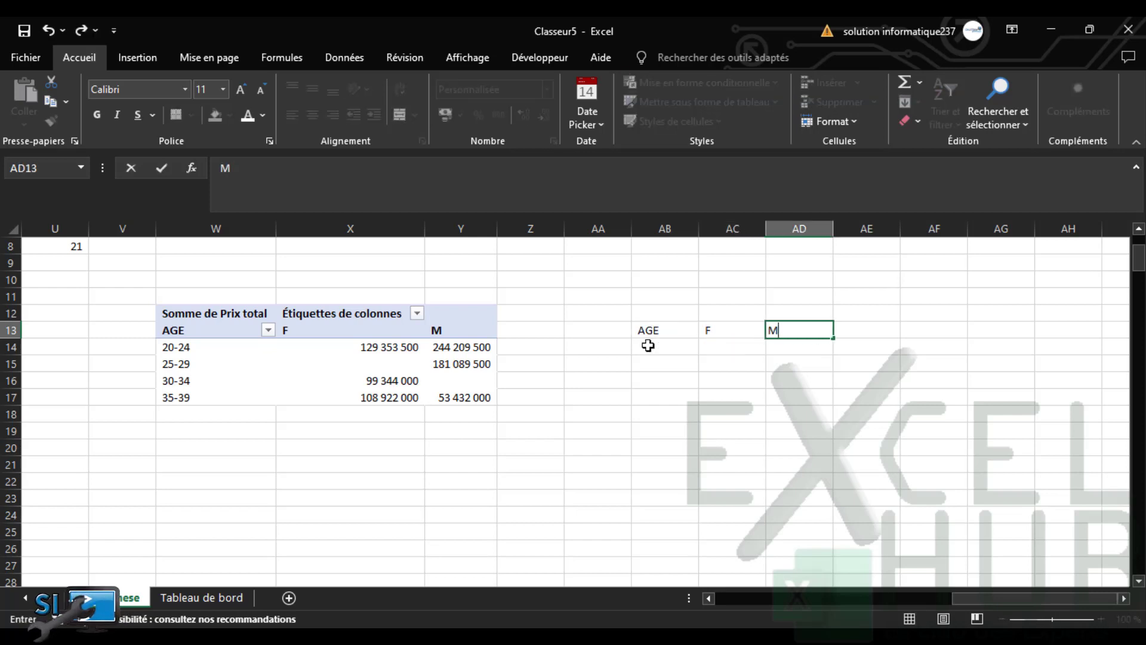
{"action": "left_click", "coordinate": [648, 345]}
Fill AB14:AB17 with the age bands using the array formula {=W14:W17}
{"action": "left_click_drag", "start_coordinate": [648, 345], "coordinate": [646, 392]}
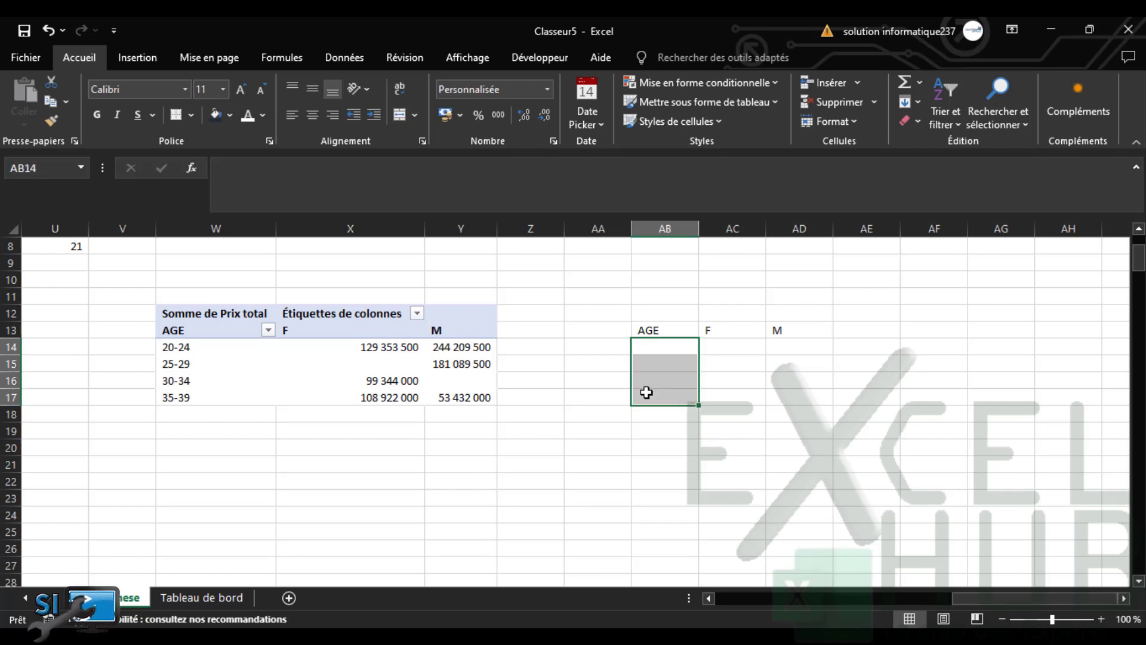
{"action": "type", "text": "+"}
{"action": "key", "text": "Escape"}
{"action": "type", "text": "="}
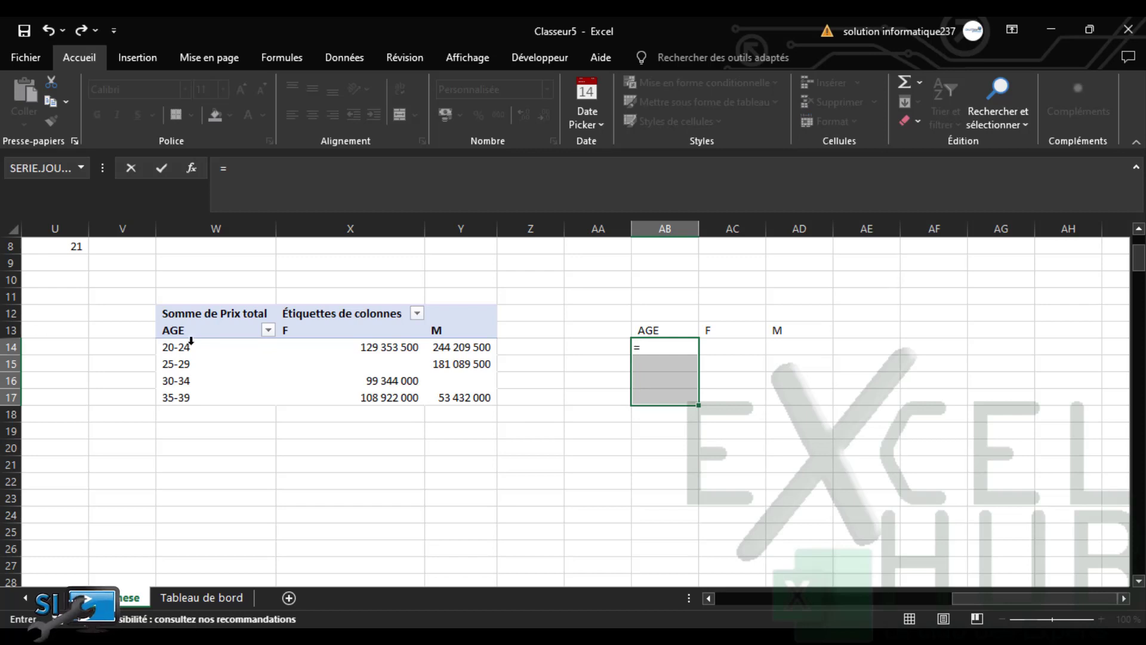
{"action": "left_click_drag", "start_coordinate": [194, 349], "coordinate": [199, 395]}
{"action": "key", "text": "ctrl+shift+Return"}
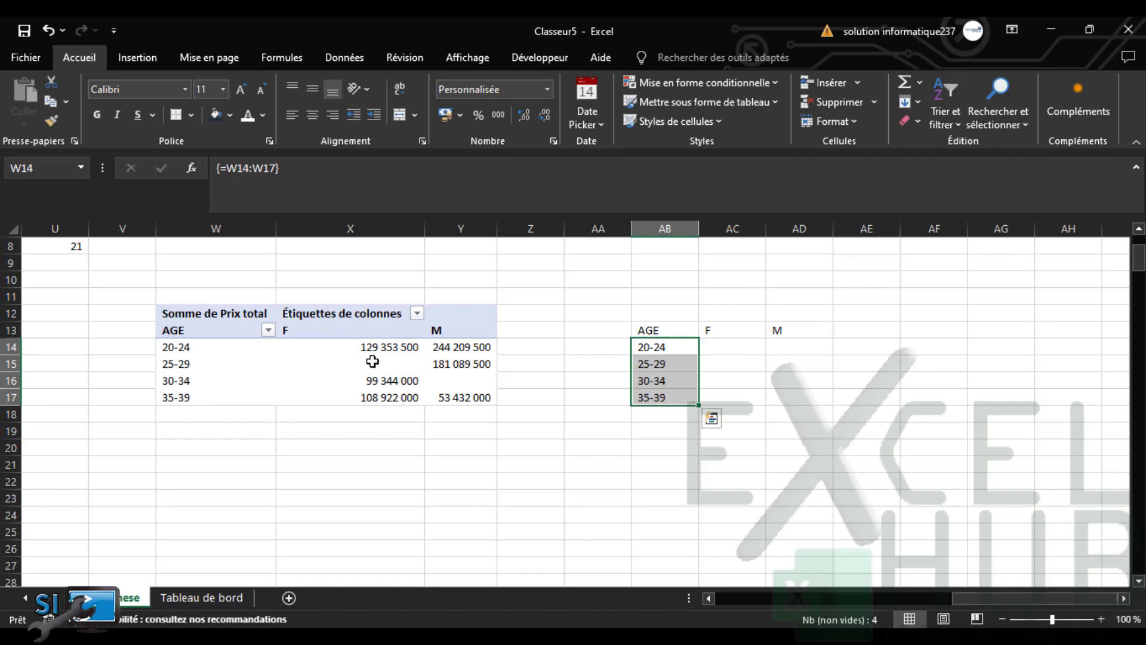
Fill AC14:AC17 with the negated F totals using the array formula {=-X14:X17}
{"action": "left_click_drag", "start_coordinate": [729, 343], "coordinate": [724, 398]}
{"action": "type", "text": "=-"}
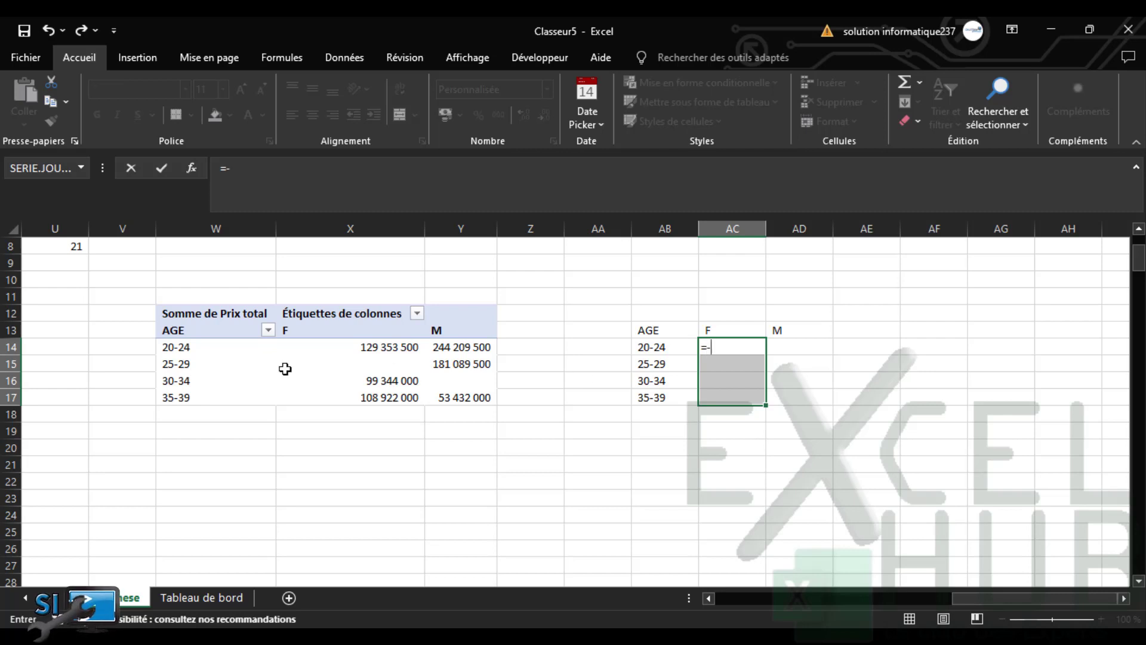
{"action": "left_click_drag", "start_coordinate": [384, 350], "coordinate": [385, 396]}
{"action": "key", "text": "ctrl+shift+Return"}
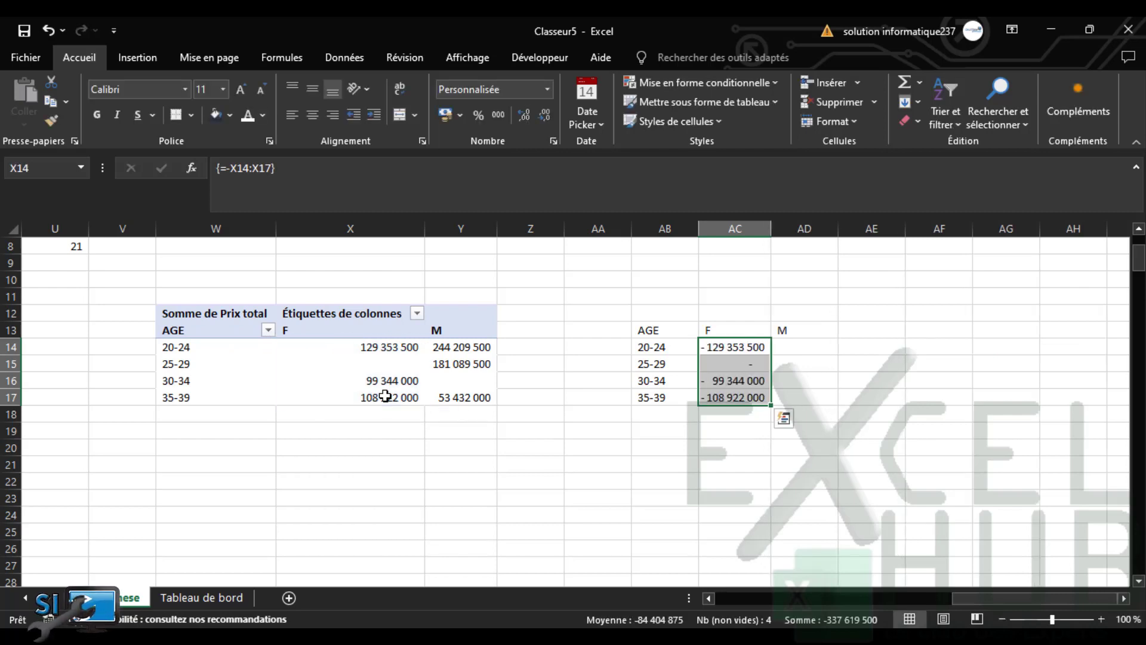
Fill AD14:AD17 with the M totals via {=Y14:Y17}, then select the helper table data
{"action": "left_click_drag", "start_coordinate": [800, 348], "coordinate": [797, 399]}
{"action": "type", "text": "="}
{"action": "left_click_drag", "start_coordinate": [476, 348], "coordinate": [474, 394]}
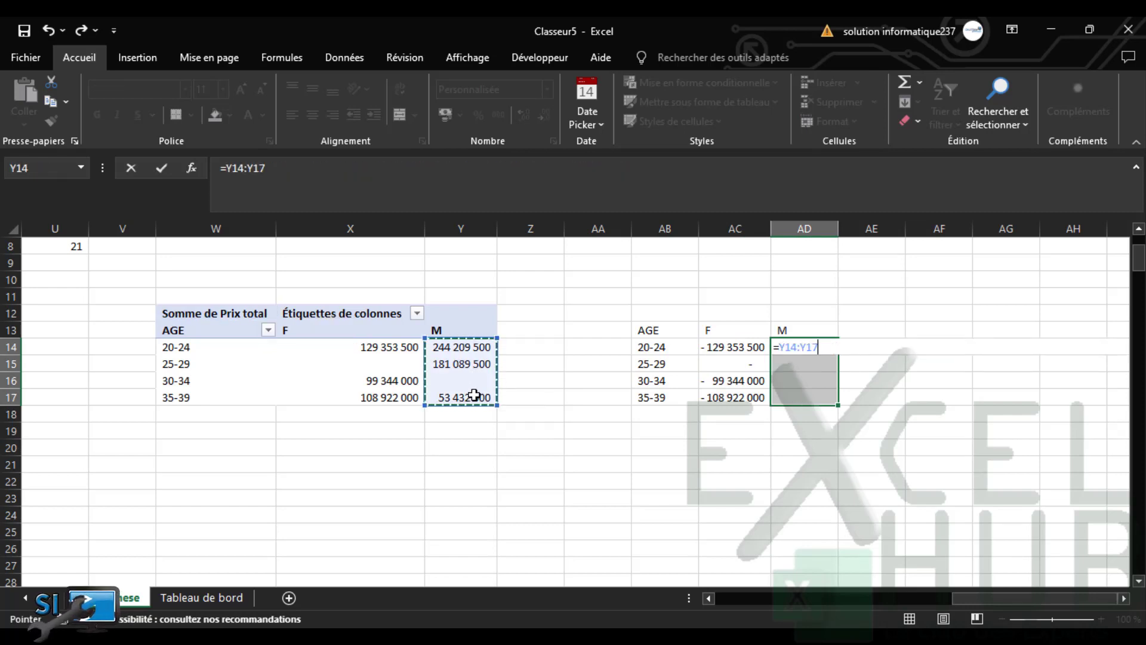
{"action": "key", "text": "ctrl+shift+Return"}
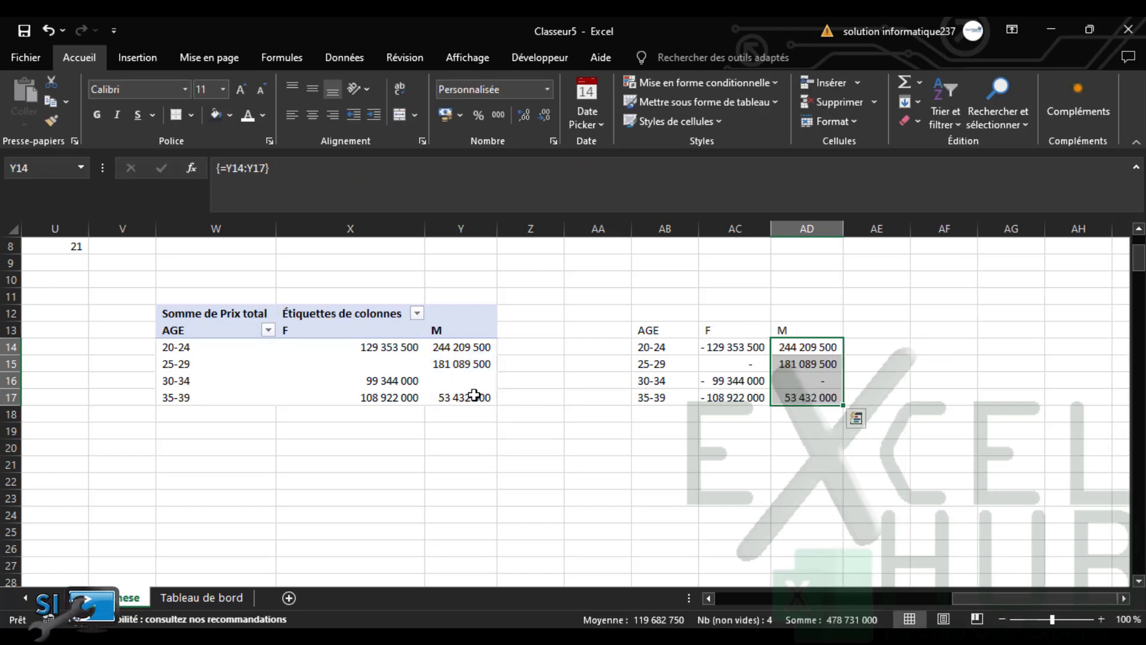
{"action": "left_click", "coordinate": [652, 347]}
{"action": "left_click_drag", "start_coordinate": [653, 346], "coordinate": [799, 399]}
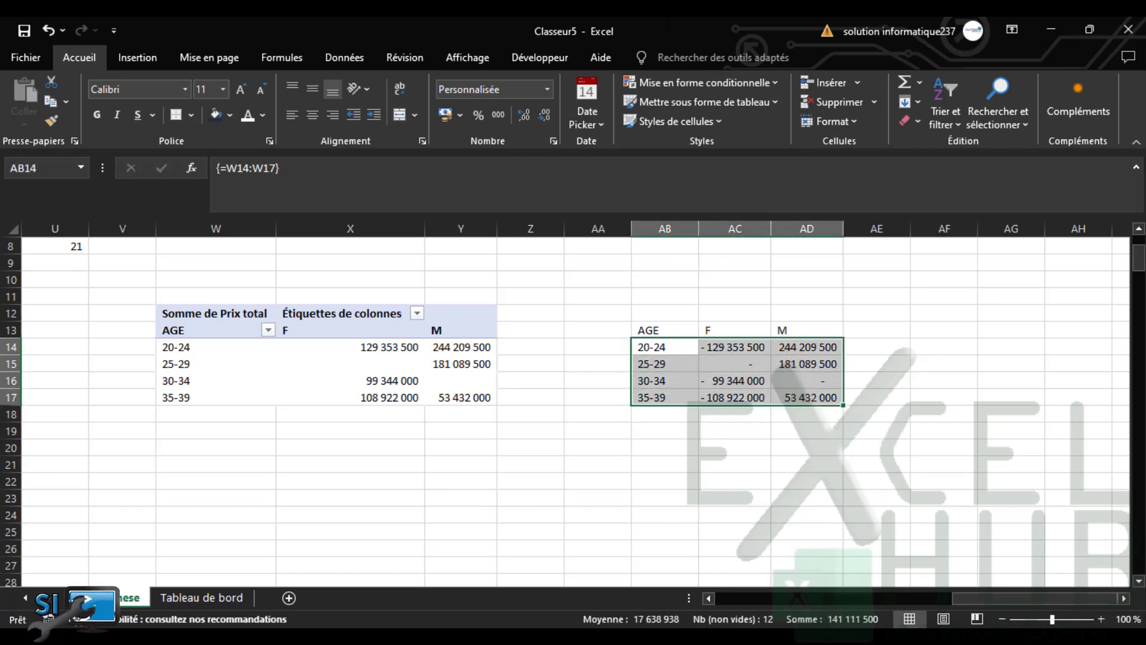
Insert a clustered bar chart (Barres groupées) of the AGE/F/M helper table
{"action": "left_click", "coordinate": [165, 62]}
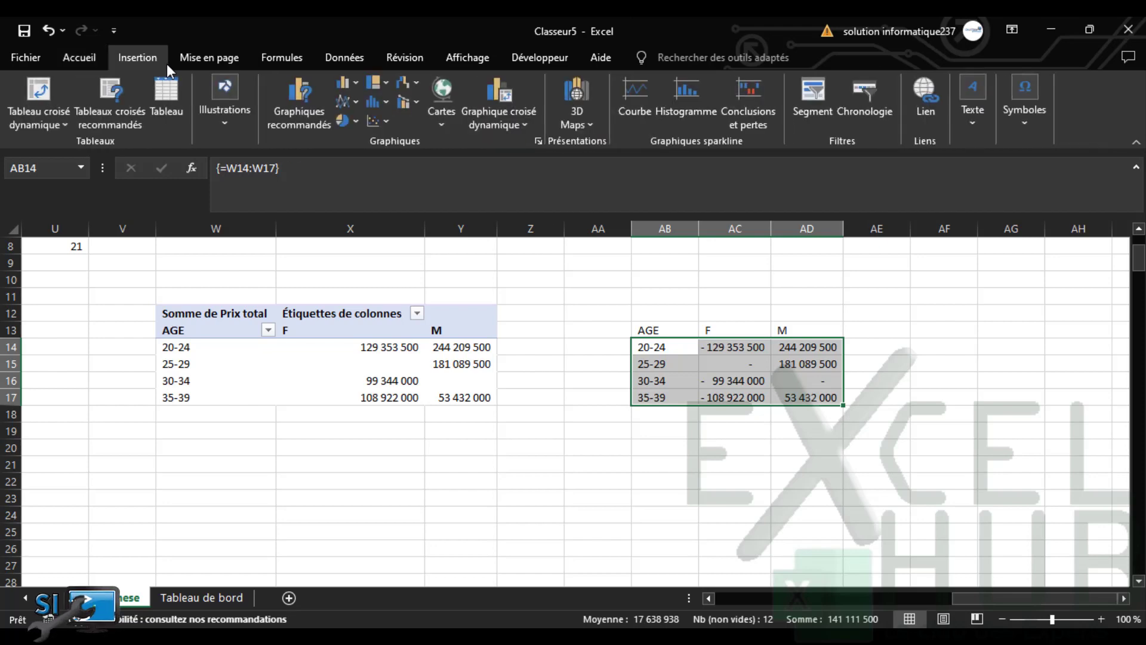
{"action": "left_click", "coordinate": [312, 121]}
{"action": "left_click", "coordinate": [475, 111]}
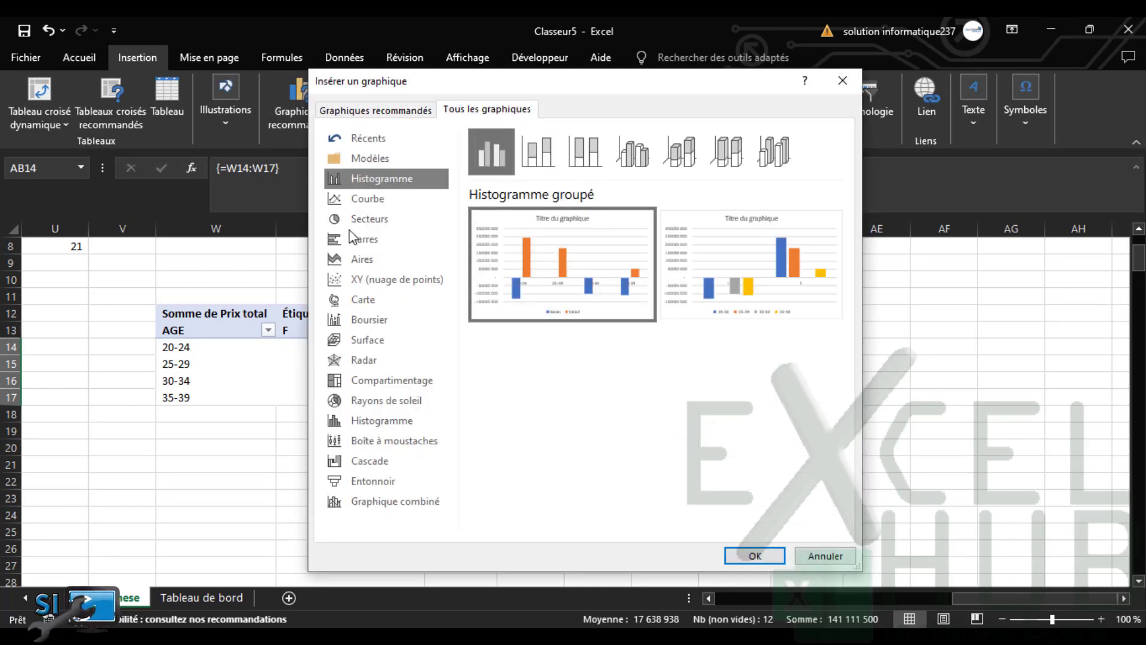
{"action": "left_click", "coordinate": [371, 240]}
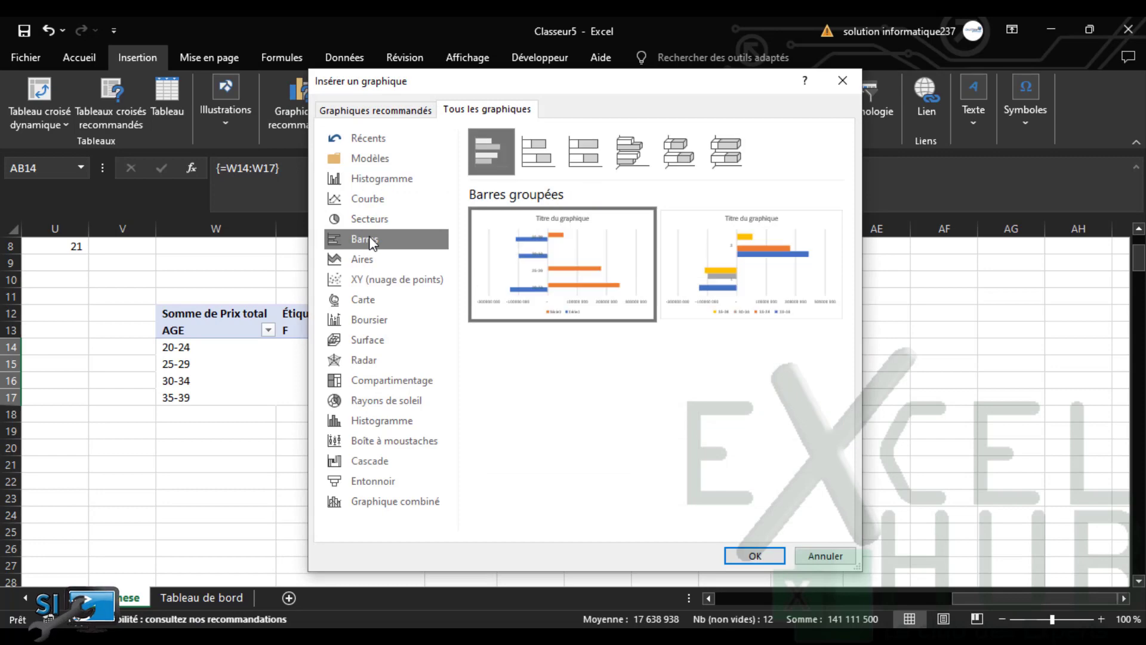
{"action": "left_click", "coordinate": [755, 553]}
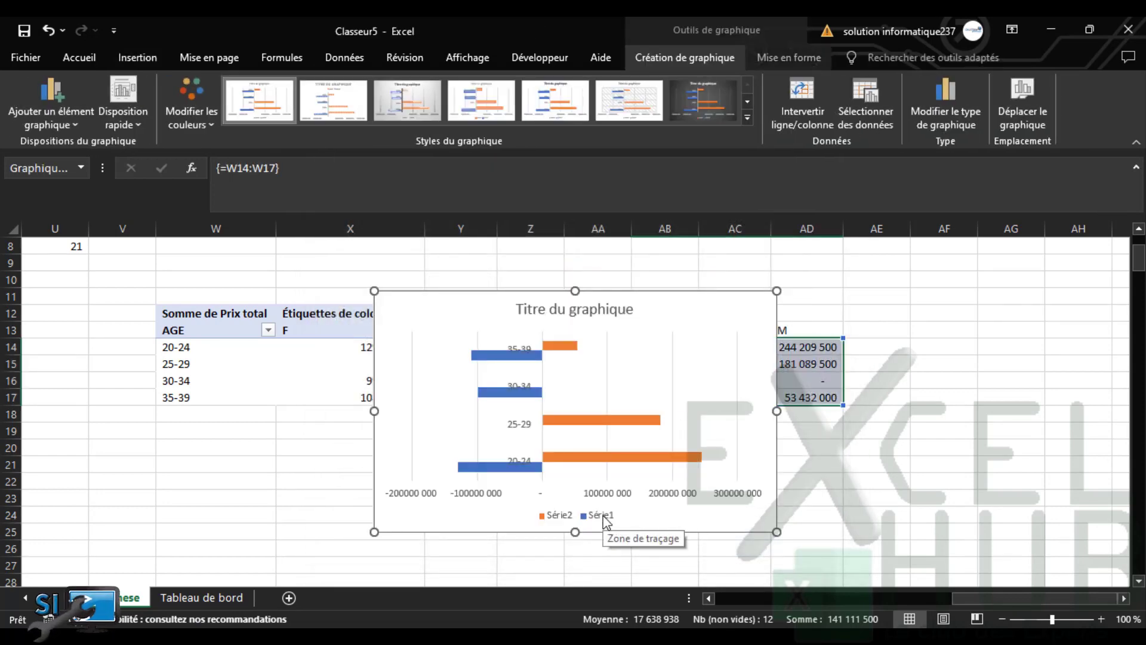
Move the bar chart onto Tableau de bord and fit it into the panel beside CA/VILLES
{"action": "key", "text": "Delete"}
{"action": "left_click", "coordinate": [224, 595]}
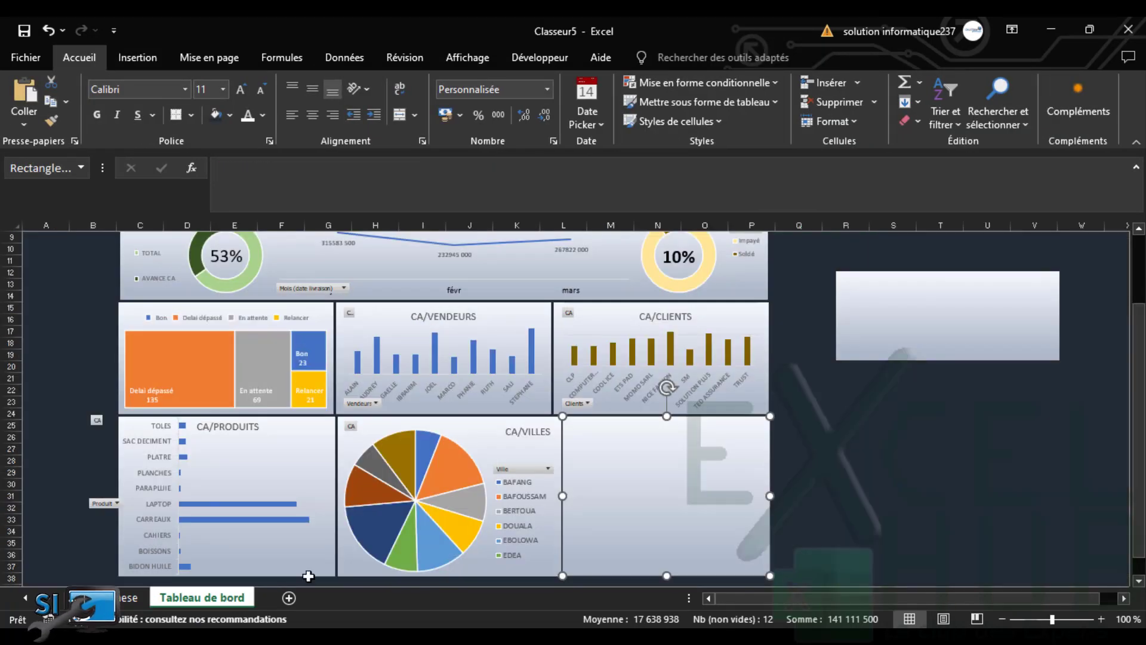
{"action": "key", "text": "ctrl+v"}
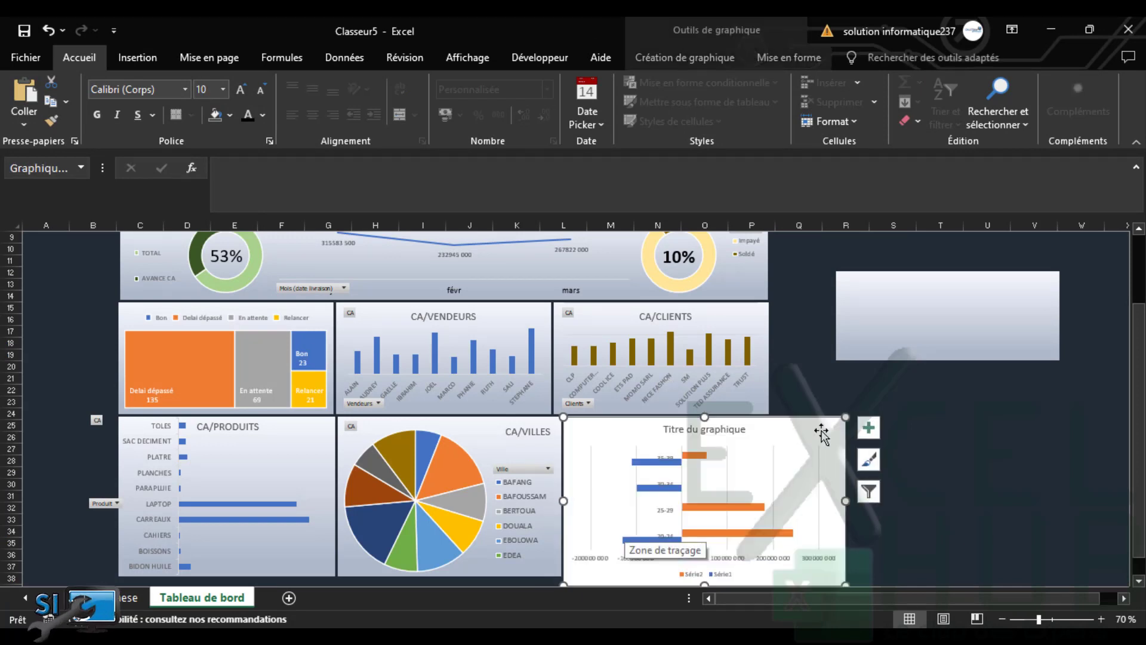
{"action": "left_click_drag", "start_coordinate": [845, 583], "coordinate": [779, 543]}
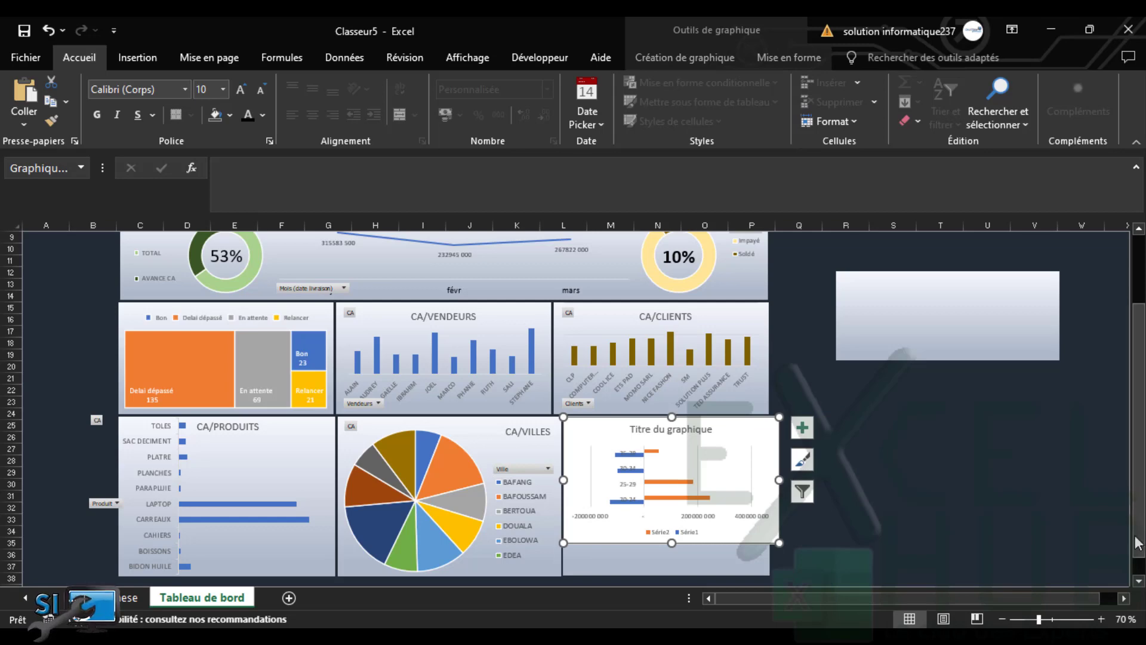
{"action": "scroll", "coordinate": [1134, 489], "scroll_direction": "down", "scroll_amount": 1}
{"action": "left_click", "coordinate": [1102, 619]}
{"action": "left_click", "coordinate": [1102, 618]}
{"action": "left_click", "coordinate": [1102, 618]}
{"action": "left_click", "coordinate": [1102, 619]}
{"action": "left_click_drag", "start_coordinate": [1022, 600], "coordinate": [1047, 601]}
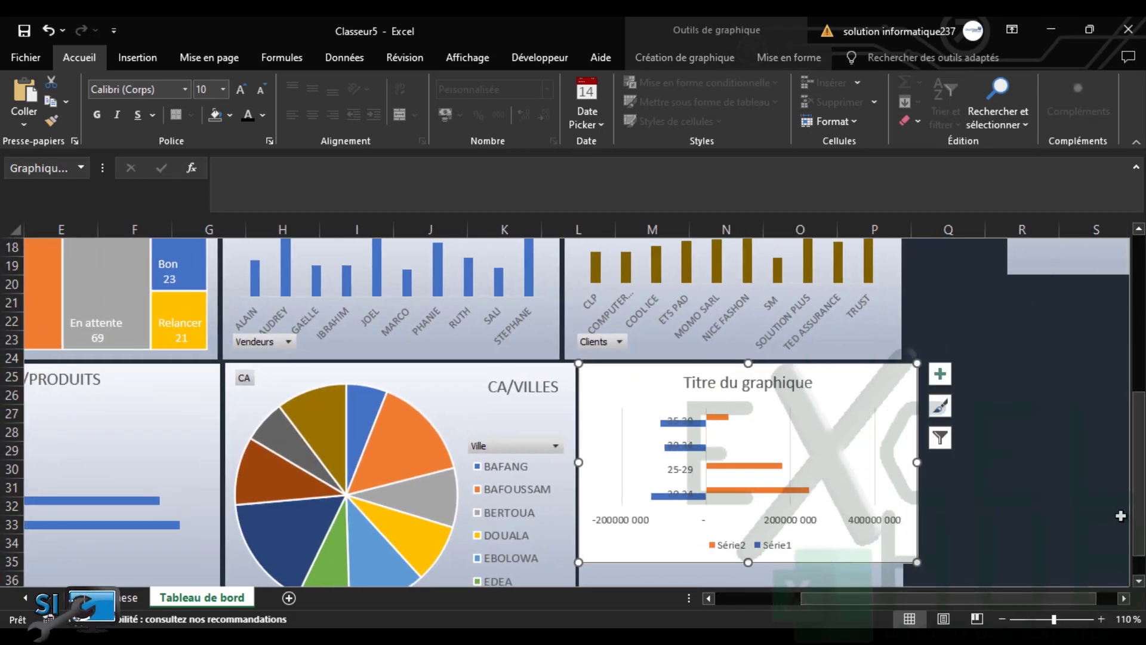
{"action": "scroll", "coordinate": [1137, 558], "scroll_direction": "down", "scroll_amount": 1}
{"action": "mouse_move", "coordinate": [917, 525]}
{"action": "left_mouse_down"}
{"action": "mouse_move", "coordinate": [883, 532]}
{"action": "mouse_move", "coordinate": [900, 568]}
{"action": "left_mouse_up"}
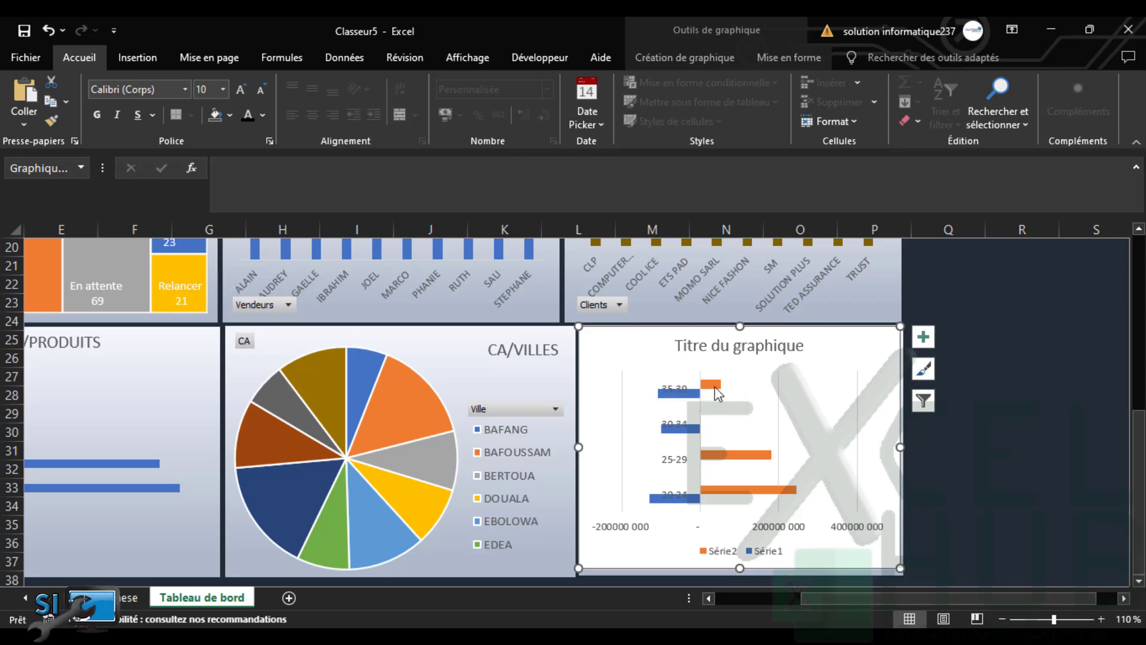
Remove the bar chart's gridlines and hide its horizontal value axis
{"action": "left_click", "coordinate": [817, 387]}
{"action": "left_click", "coordinate": [923, 337]}
{"action": "left_click", "coordinate": [960, 458]}
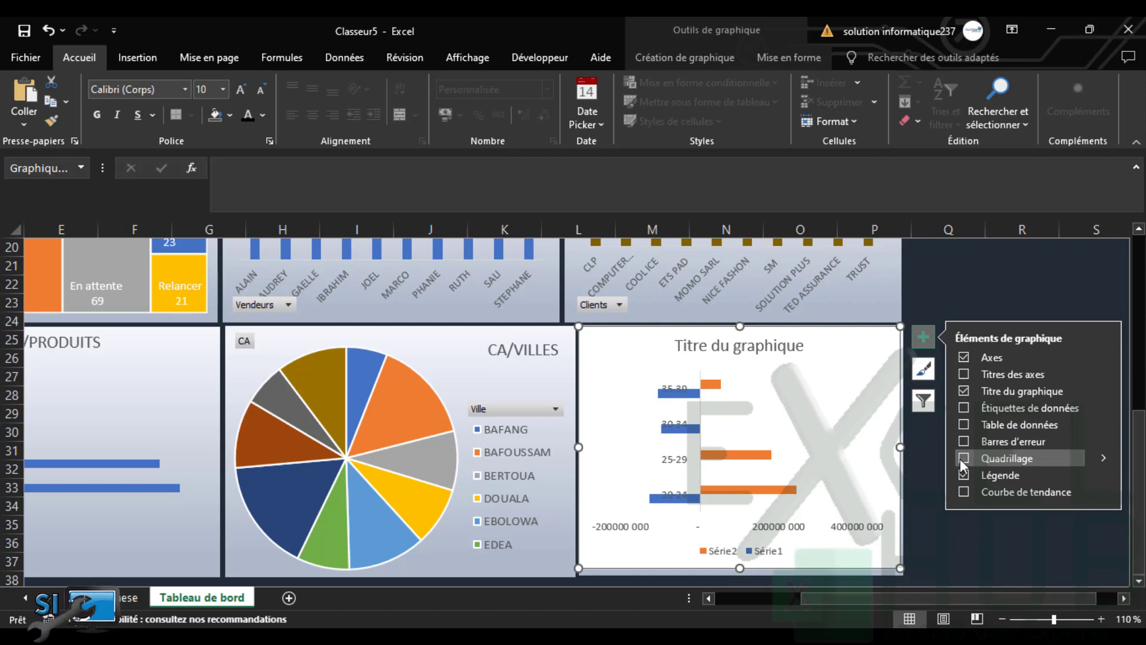
{"action": "left_click", "coordinate": [1101, 356]}
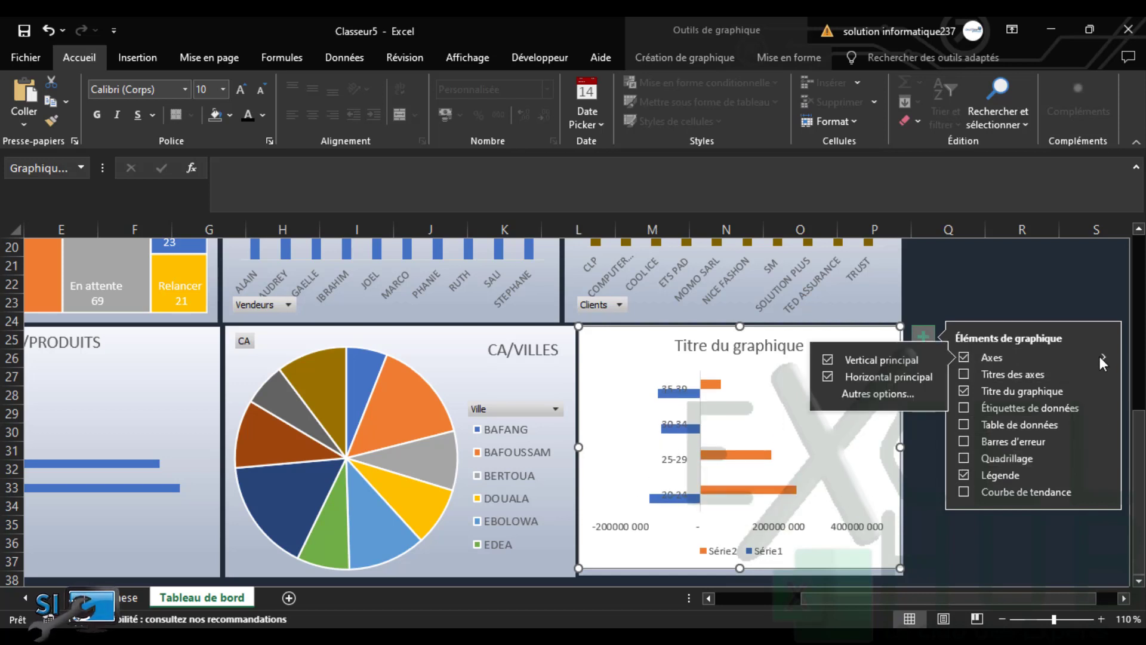
{"action": "left_click", "coordinate": [919, 376]}
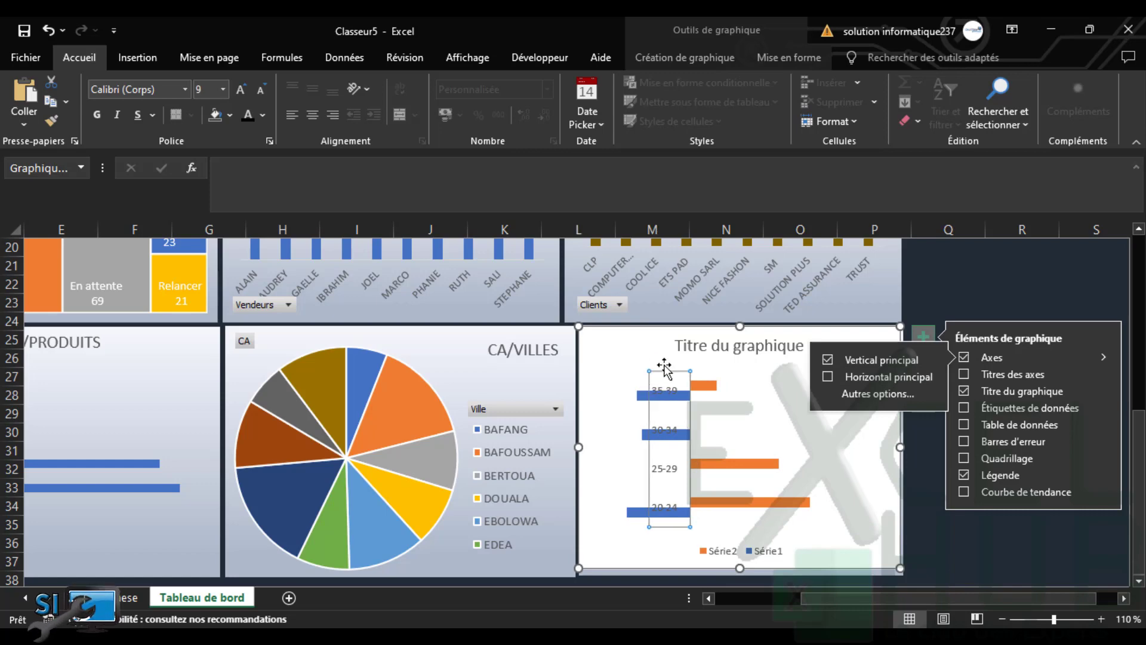
{"action": "double_click", "coordinate": [646, 351]}
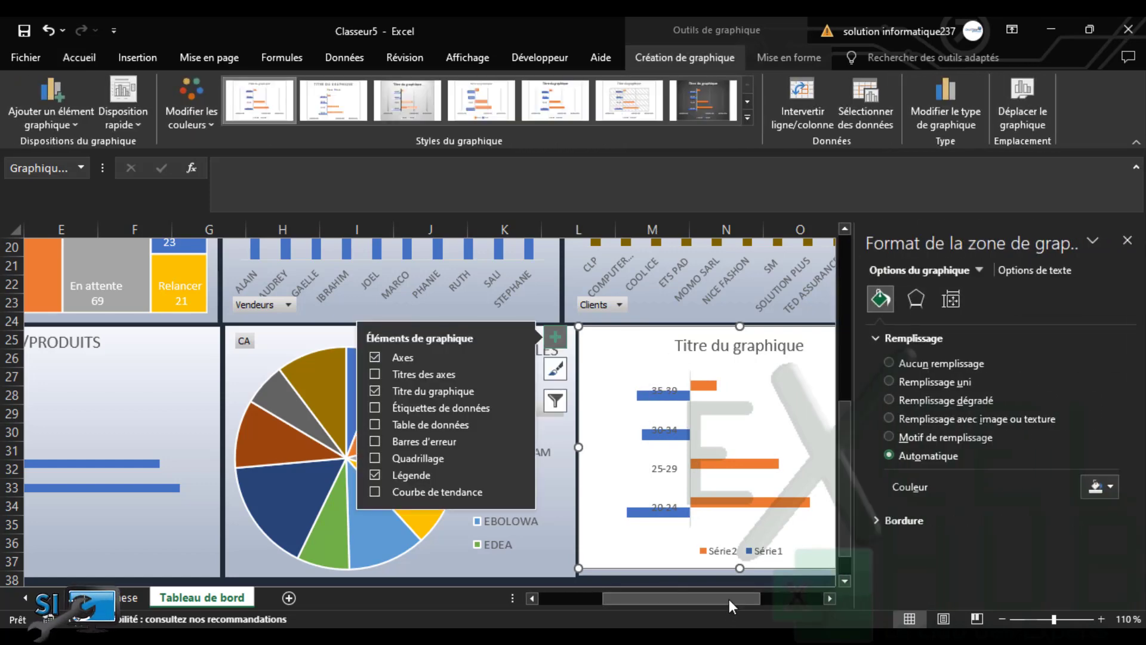
{"action": "left_click_drag", "start_coordinate": [757, 600], "coordinate": [780, 597]}
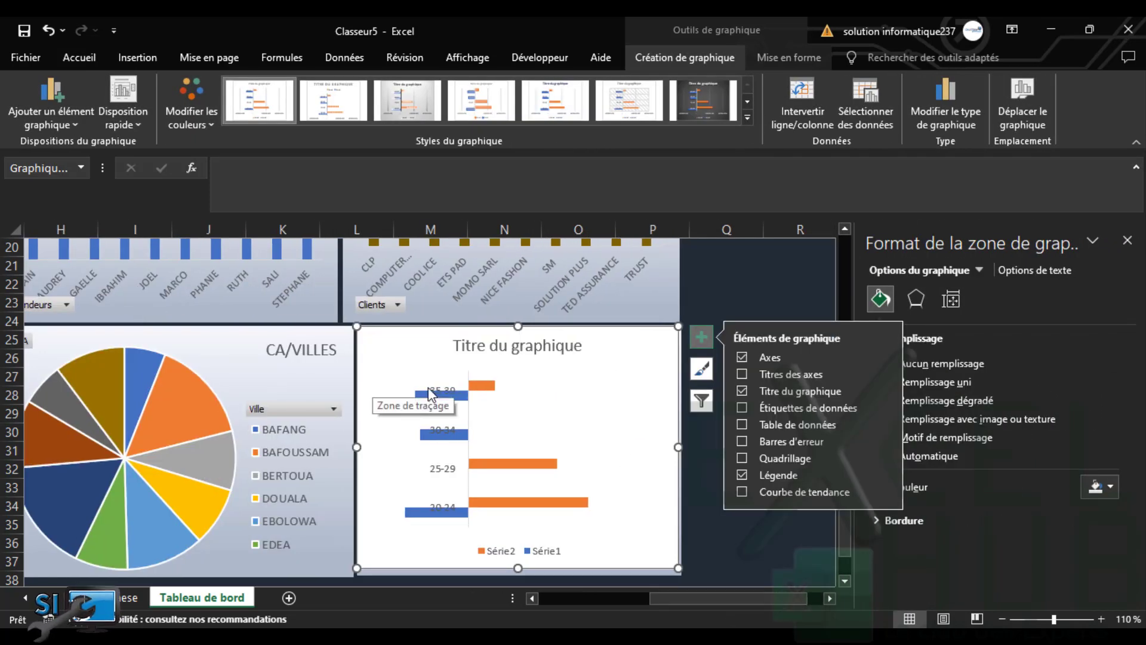
{"action": "left_click", "coordinate": [701, 337]}
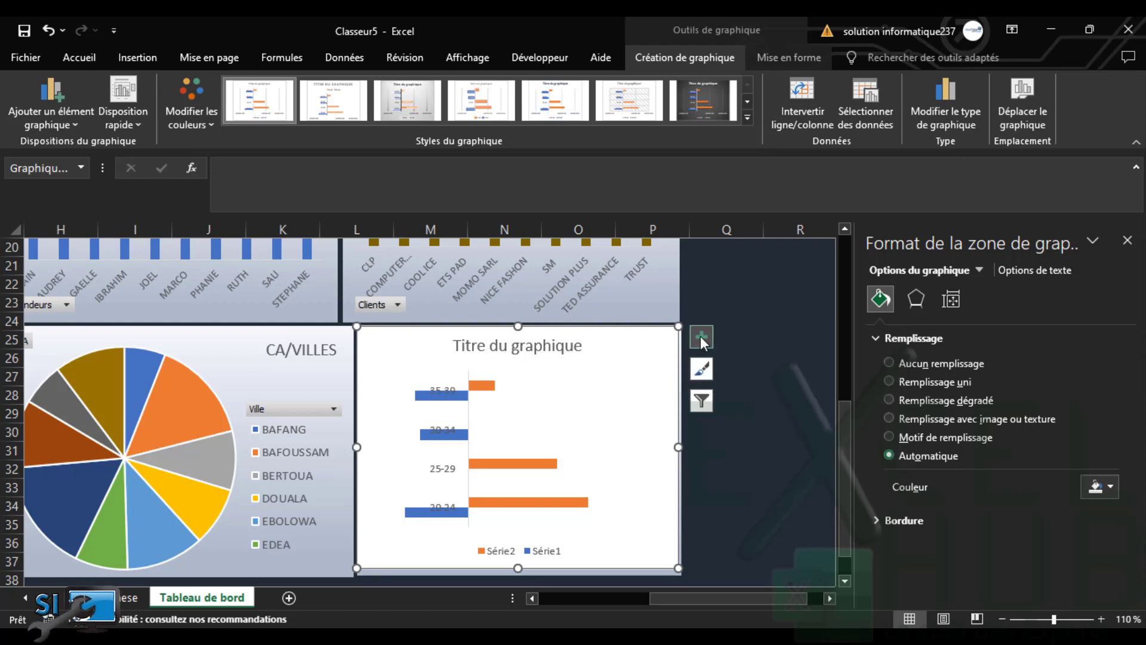
Set the Série2 bars to 0% gap width and 100% series overlap
{"action": "left_click", "coordinate": [475, 389]}
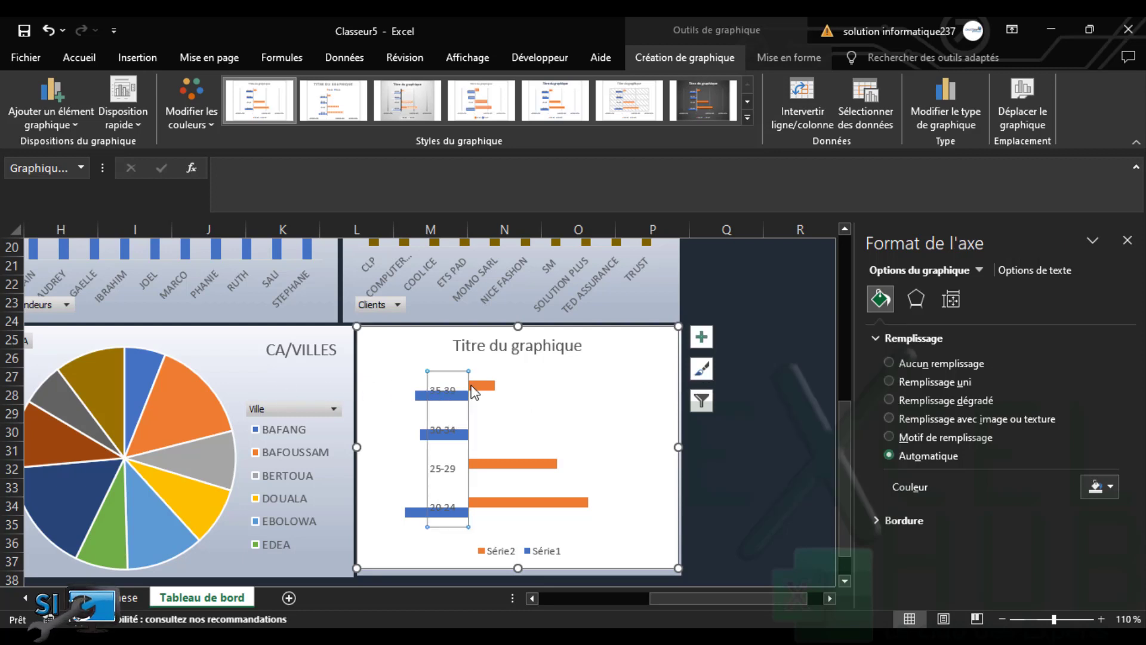
{"action": "left_click", "coordinate": [477, 386]}
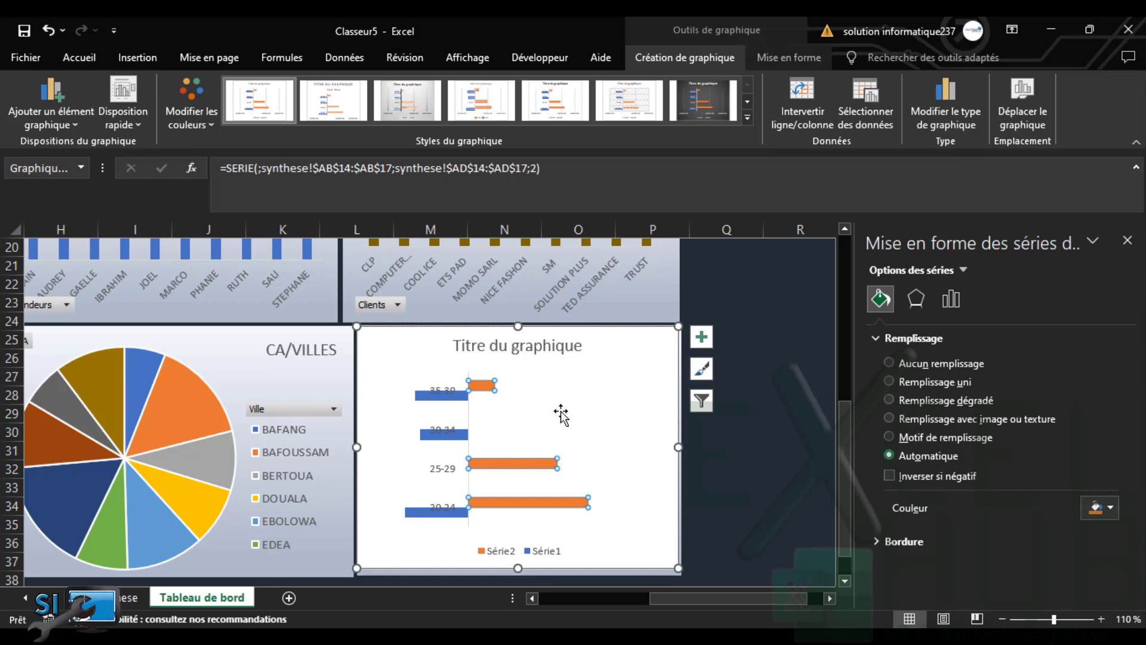
{"action": "left_click", "coordinate": [669, 352]}
{"action": "left_click", "coordinate": [477, 387]}
{"action": "left_click", "coordinate": [951, 299]}
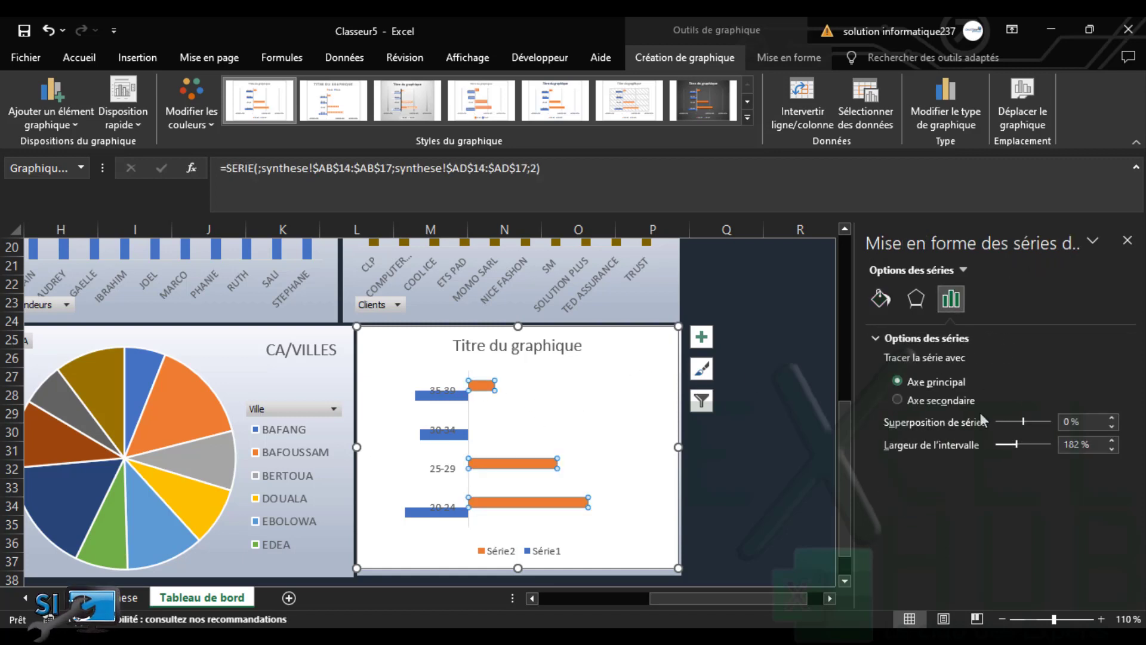
{"action": "left_click_drag", "start_coordinate": [1019, 441], "coordinate": [963, 443]}
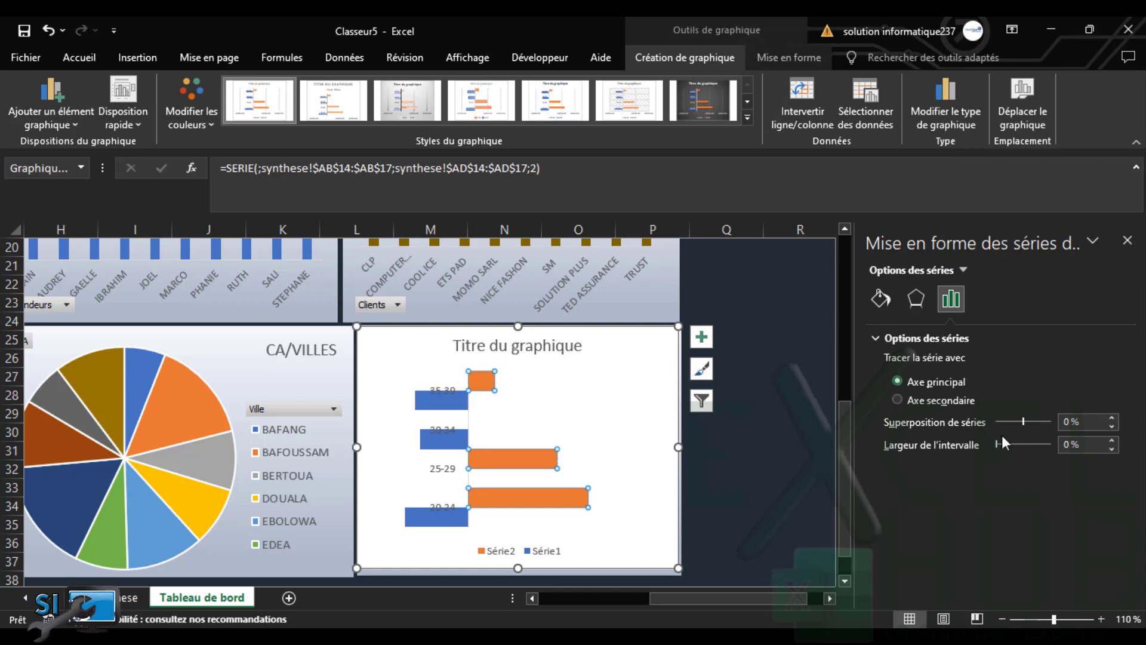
{"action": "left_click_drag", "start_coordinate": [1049, 421], "coordinate": [1056, 421]}
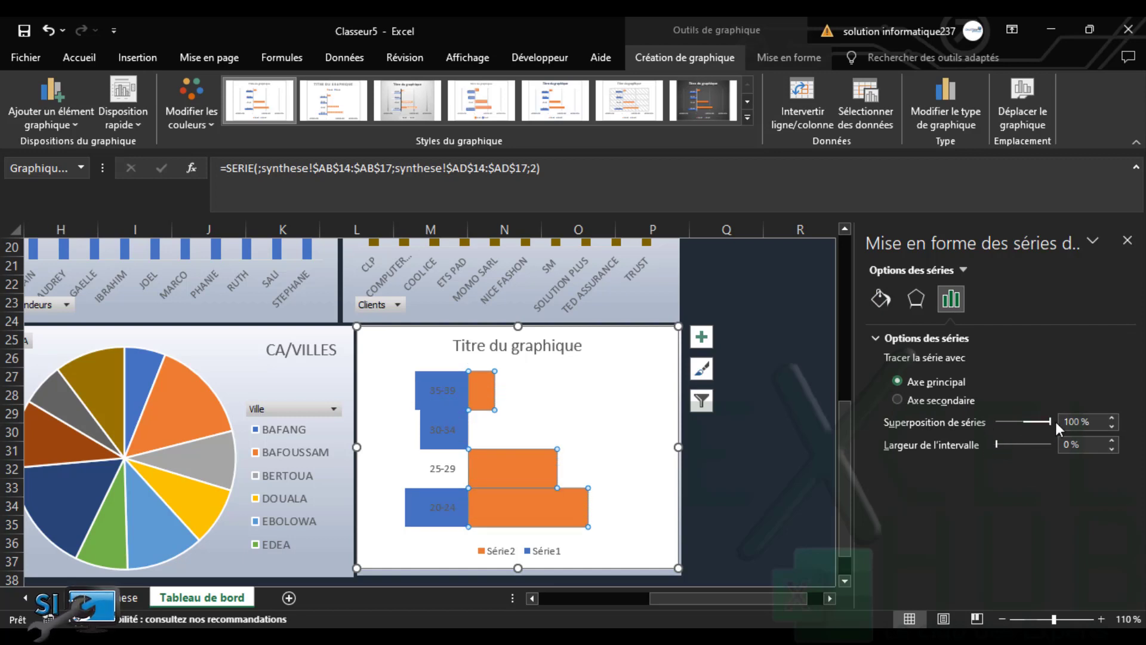
{"action": "left_click", "coordinate": [645, 371]}
{"action": "left_click", "coordinate": [435, 389]}
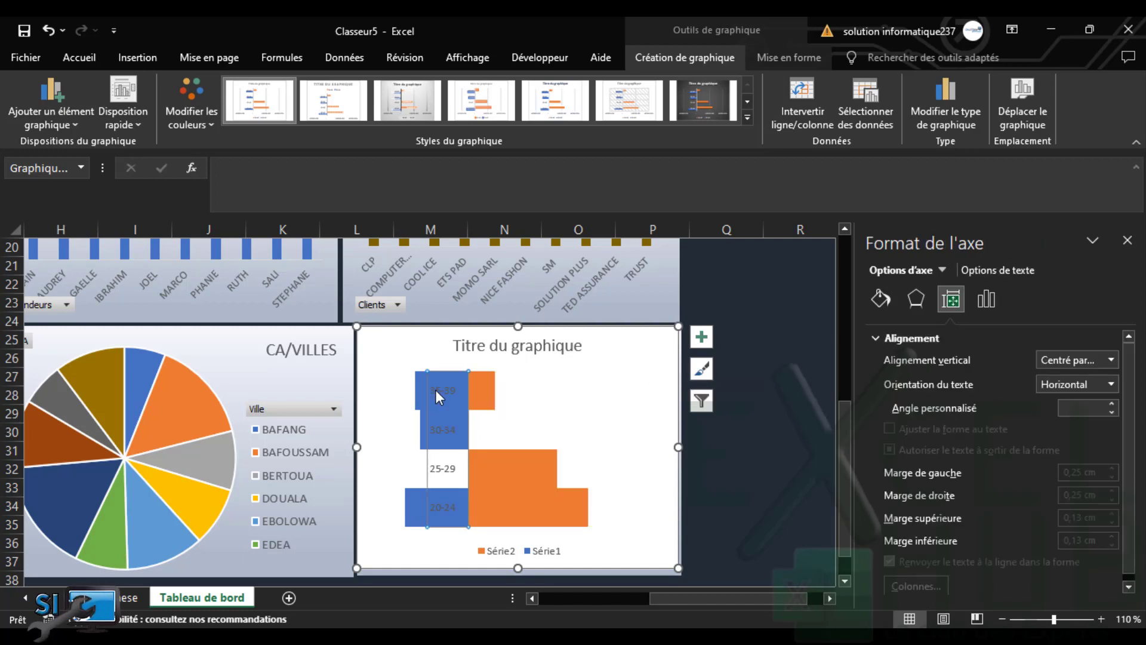
Colour the chart's age-group axis labels red
{"action": "left_click", "coordinate": [84, 60]}
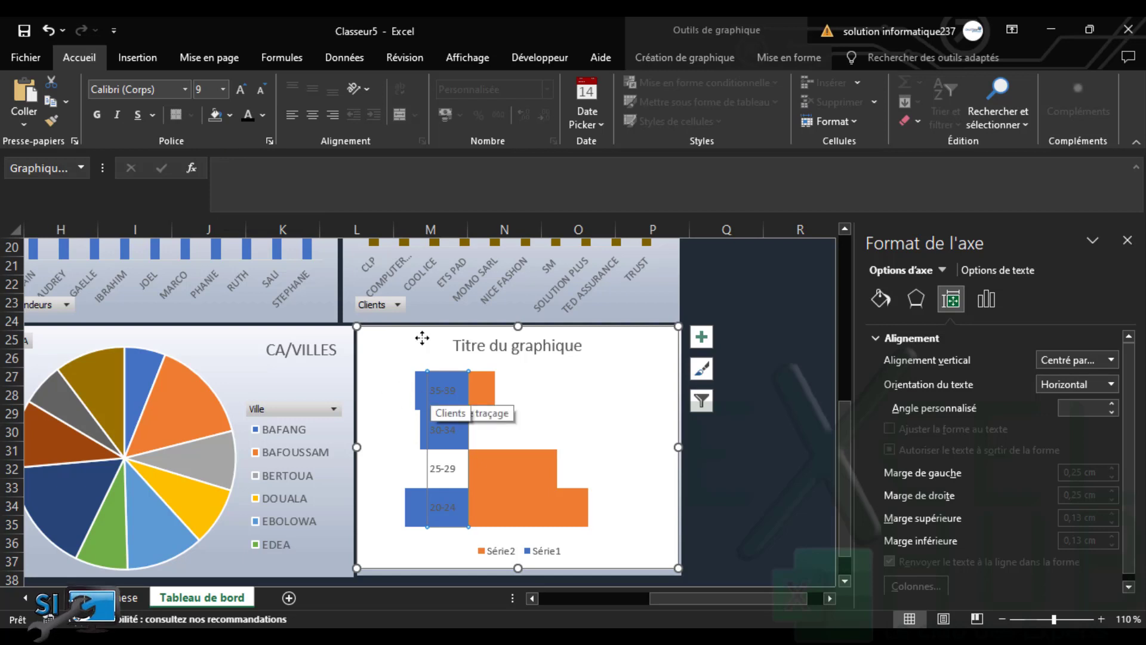
{"action": "left_click", "coordinate": [264, 116]}
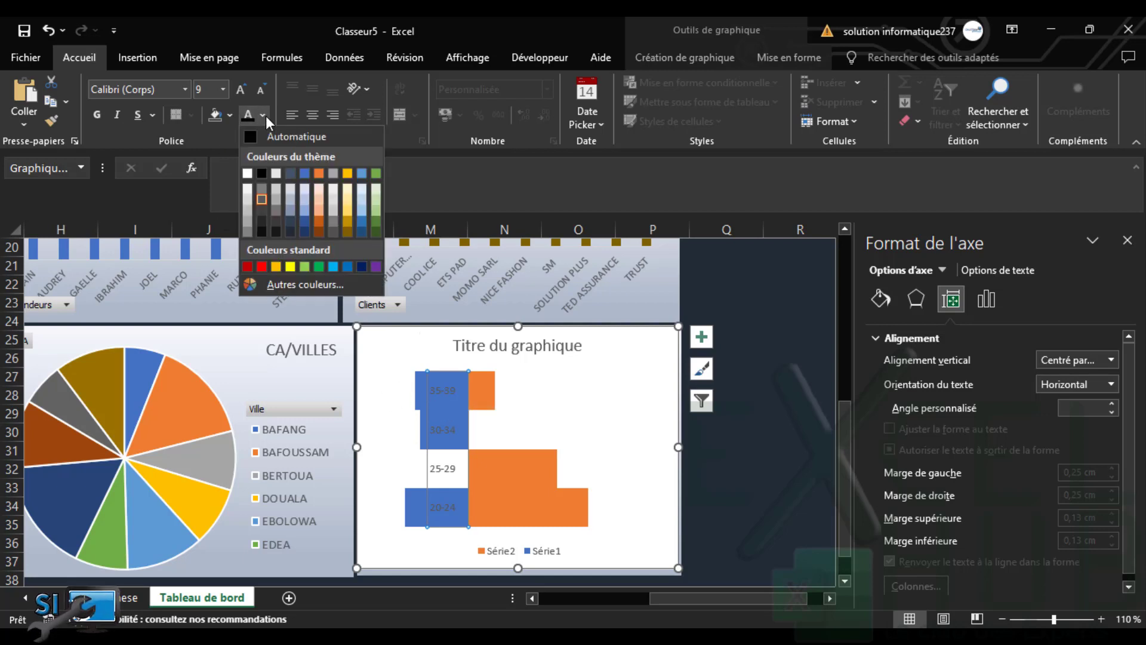
{"action": "left_click", "coordinate": [263, 266]}
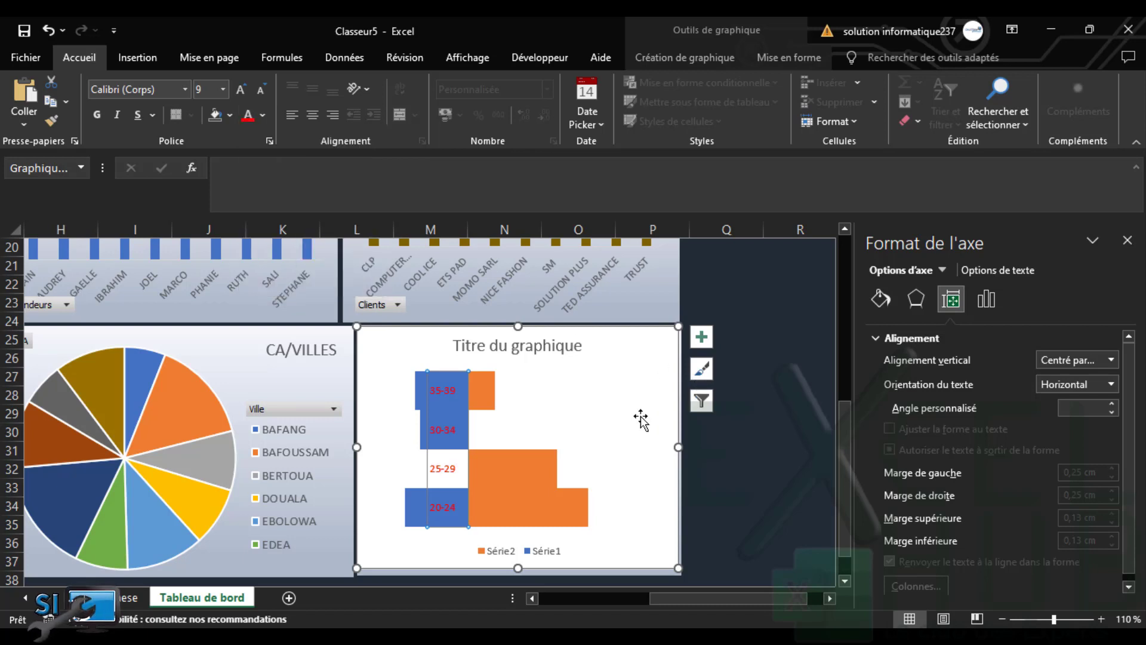
Select the whole draft bar chart and delete it from the dashboard
{"action": "left_click", "coordinate": [642, 386]}
{"action": "left_click", "coordinate": [580, 551]}
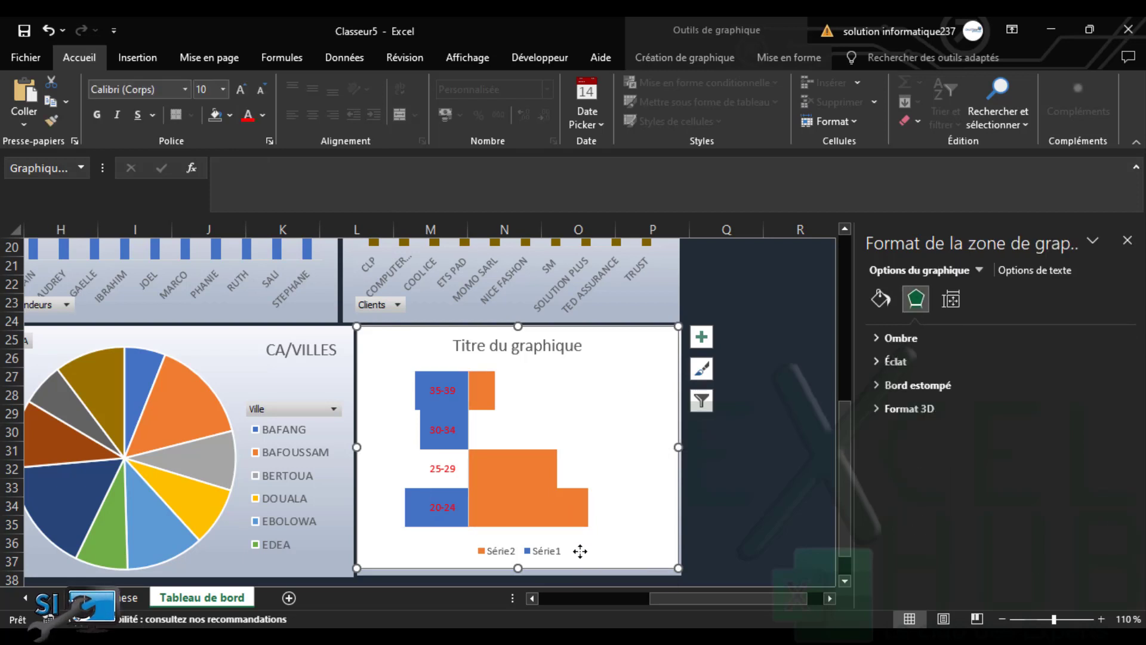
{"action": "left_click", "coordinate": [624, 368]}
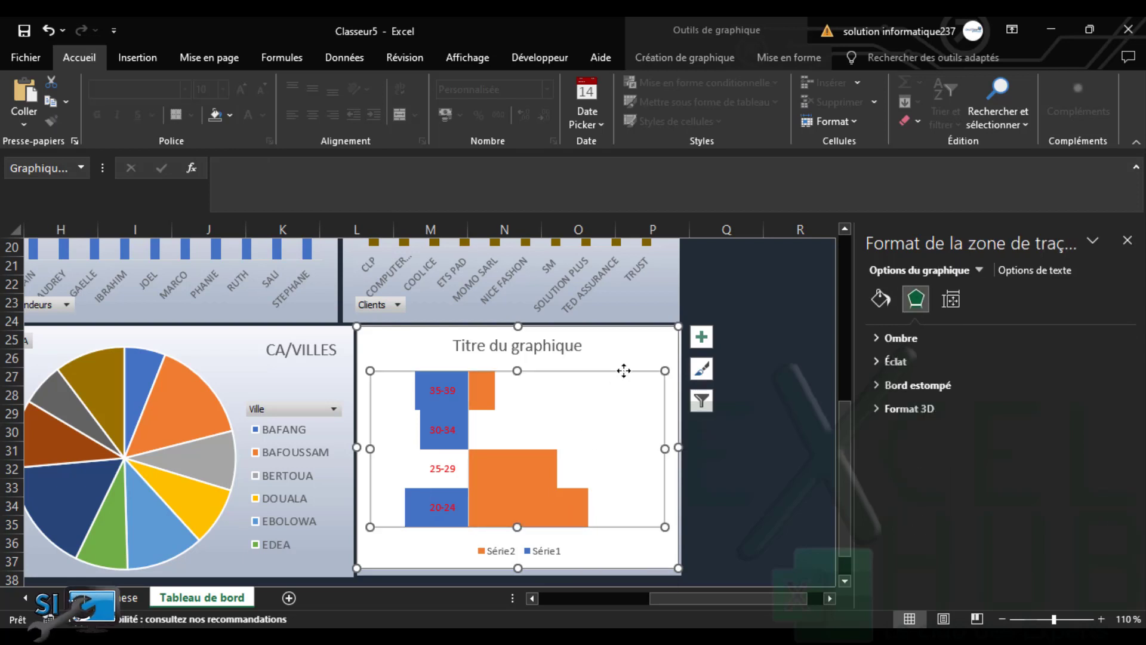
{"action": "left_click", "coordinate": [642, 352]}
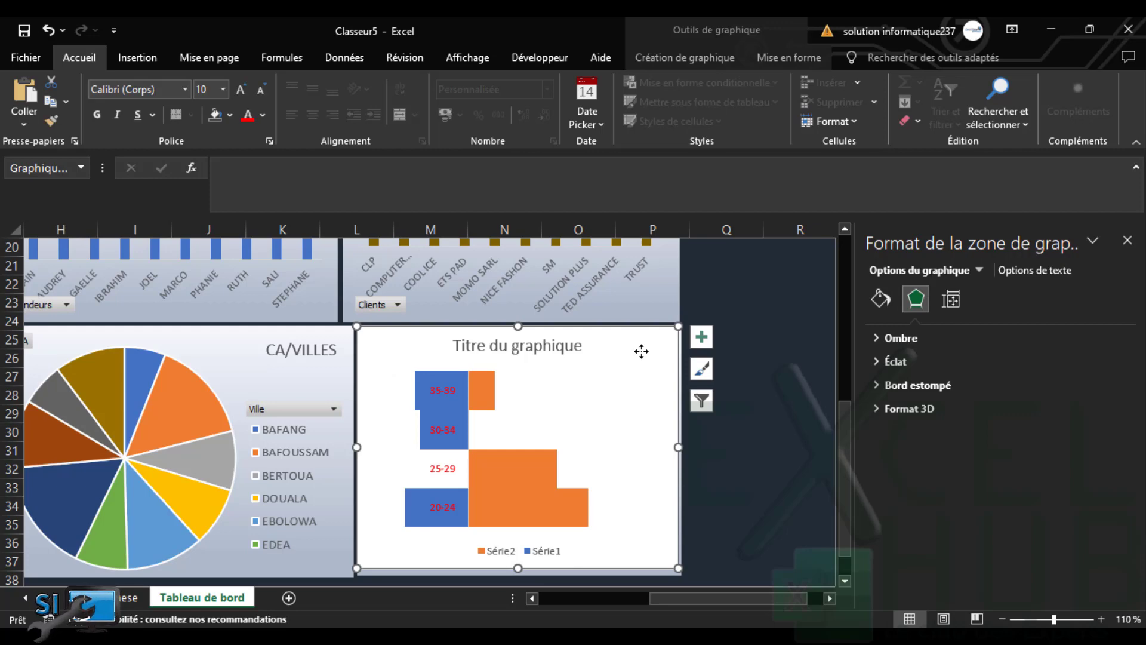
{"action": "key", "text": "Delete"}
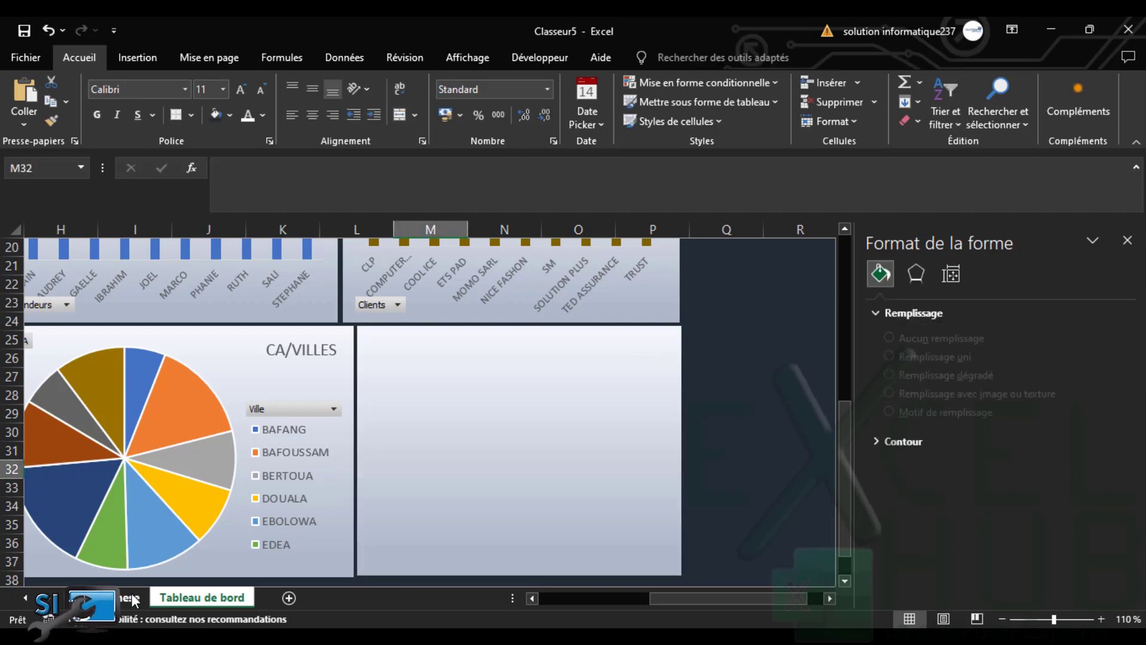
On synthese, insert a clustered bar chart from the AGE, F and M table AB13:AD17
{"action": "left_click", "coordinate": [133, 598]}
{"action": "left_click_drag", "start_coordinate": [657, 329], "coordinate": [795, 392]}
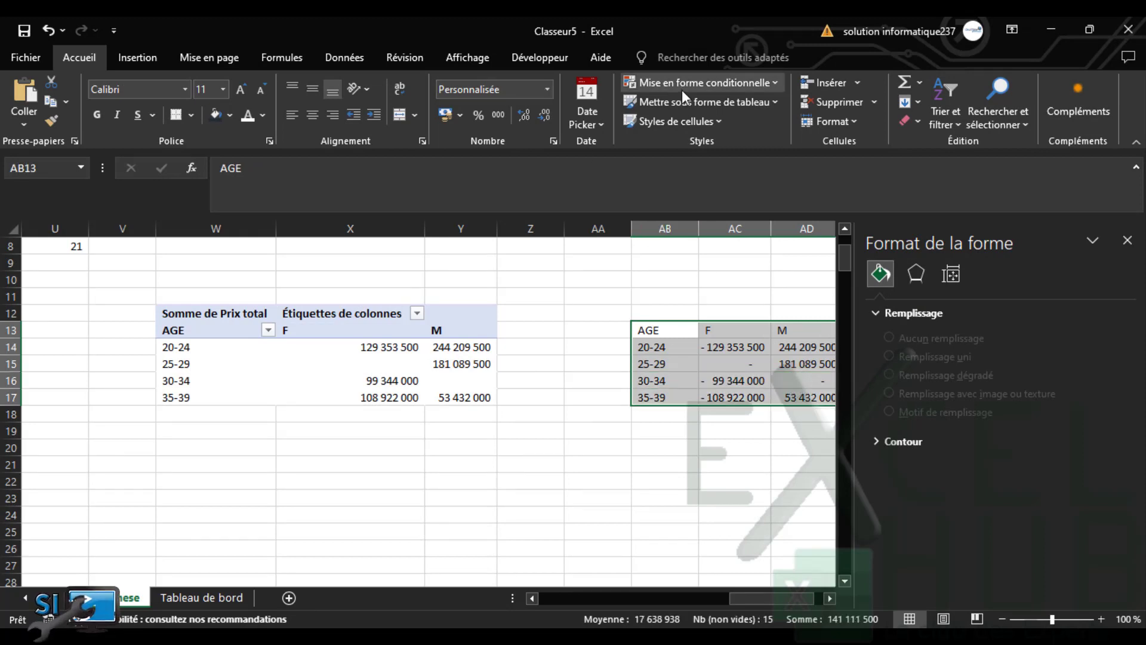
{"action": "left_click", "coordinate": [142, 60]}
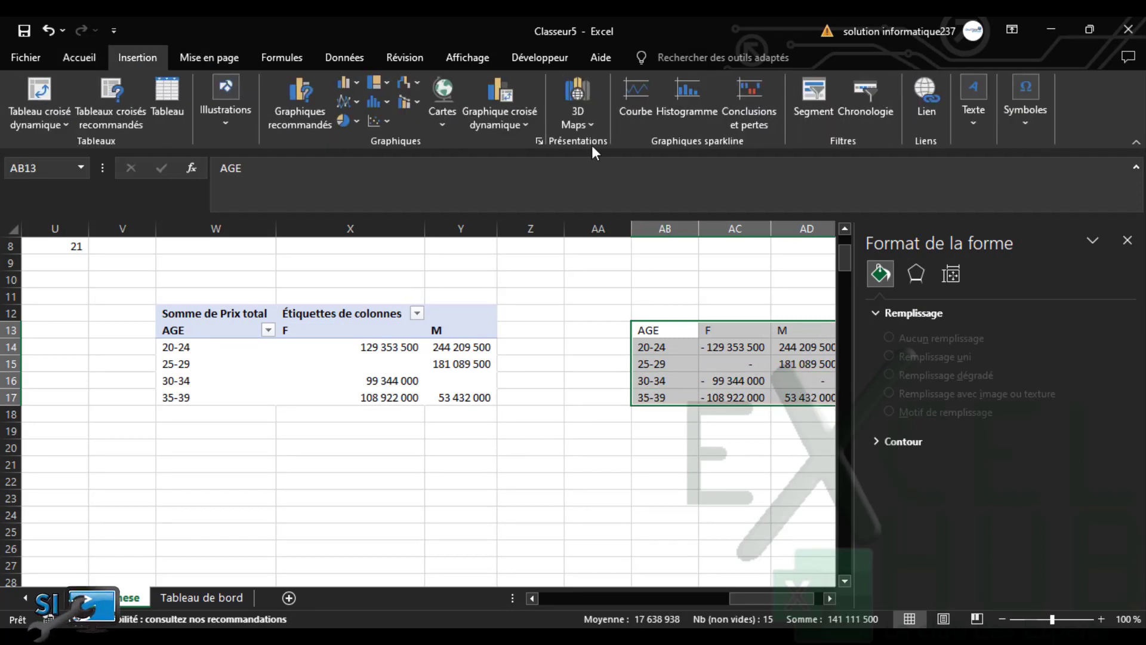
{"action": "left_click", "coordinate": [296, 126]}
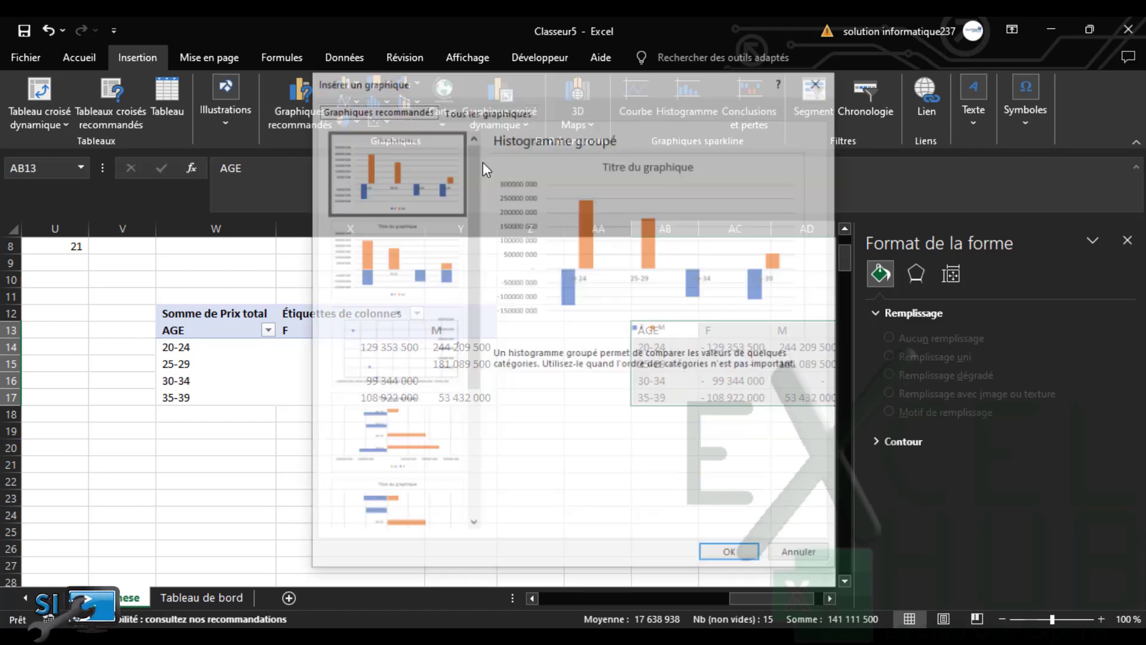
{"action": "left_click", "coordinate": [489, 110]}
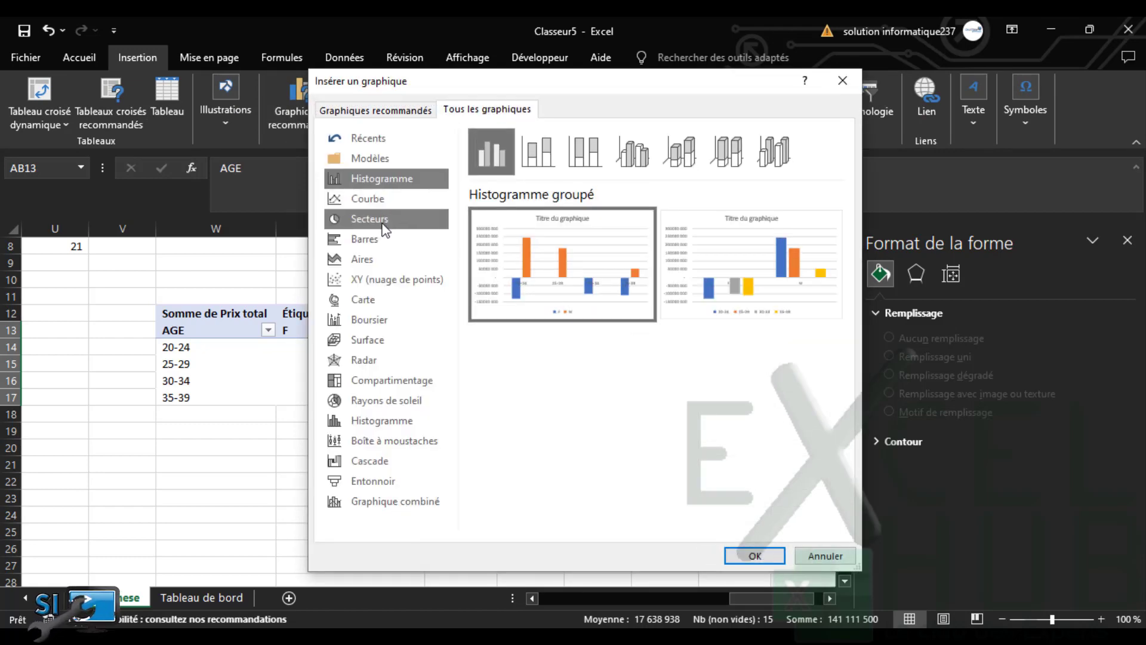
{"action": "left_click", "coordinate": [378, 239]}
{"action": "left_click", "coordinate": [754, 554]}
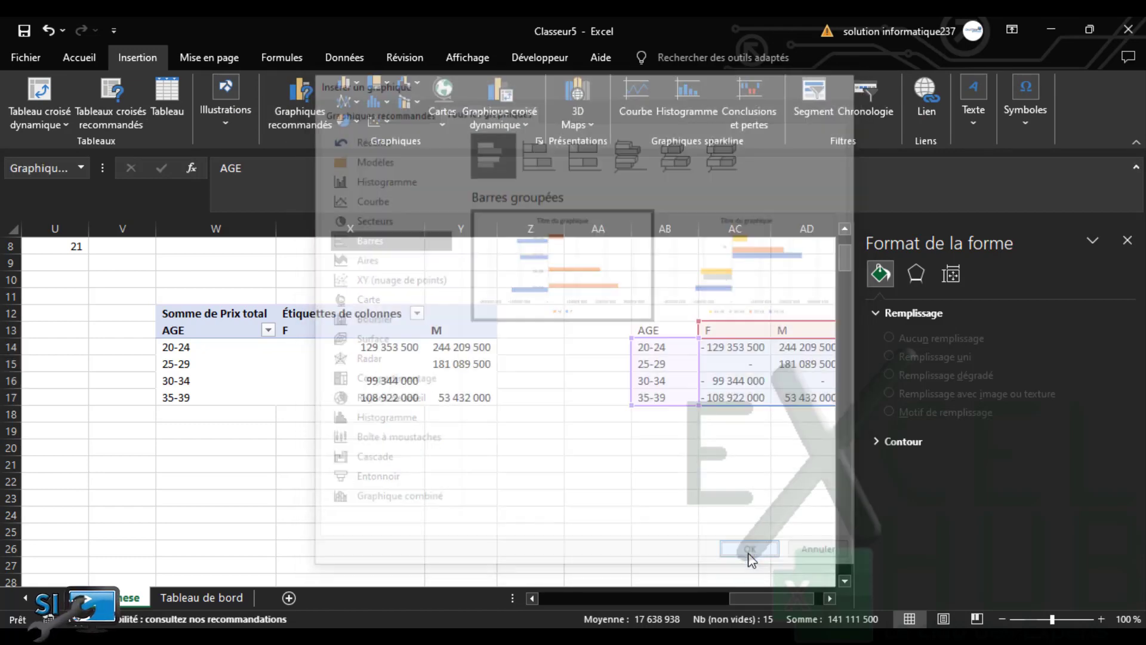
Move the bar chart to Tableau de bord and size it into the bottom-right slot
{"action": "key", "text": "Delete"}
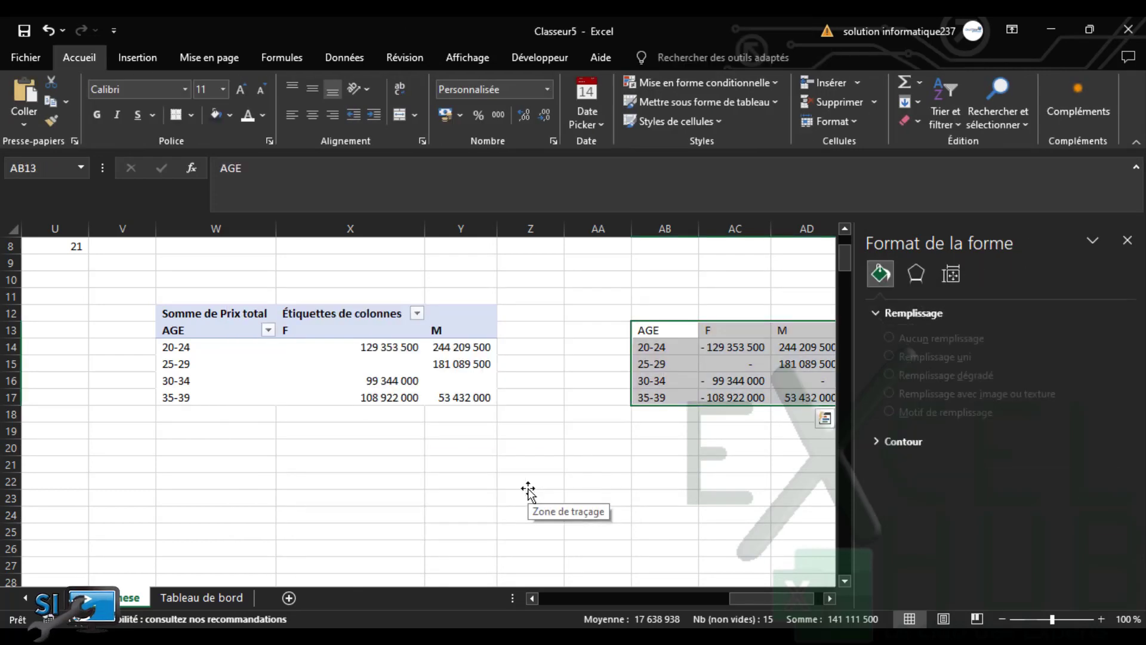
{"action": "left_click", "coordinate": [202, 597]}
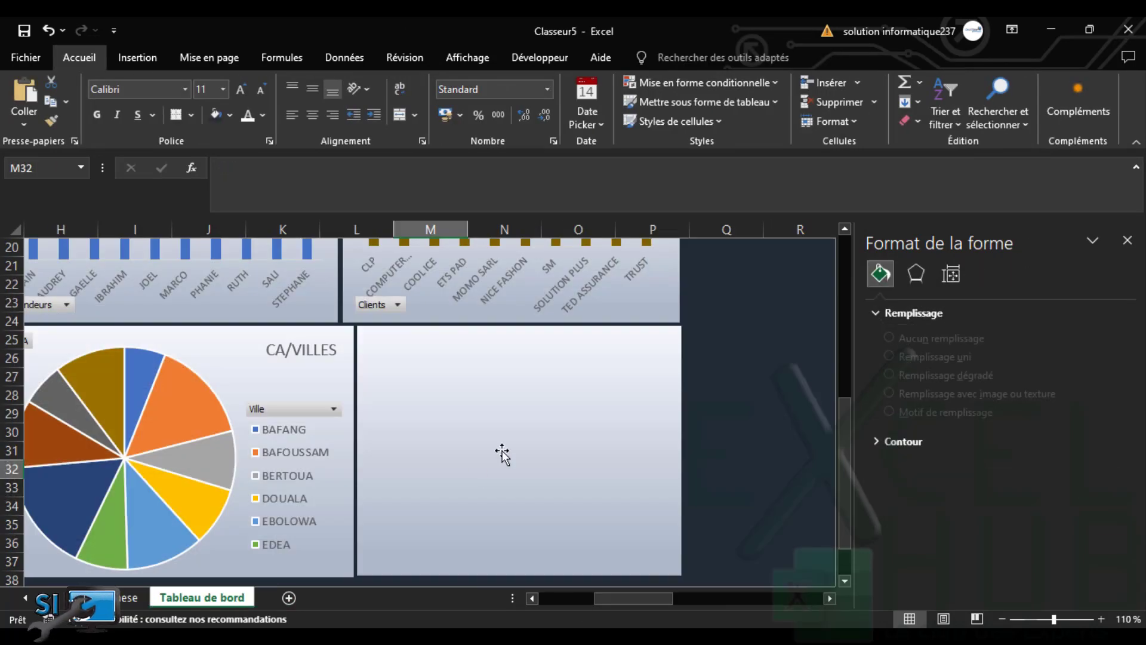
{"action": "key", "text": "ctrl+v"}
{"action": "left_click_drag", "start_coordinate": [459, 471], "coordinate": [423, 338]}
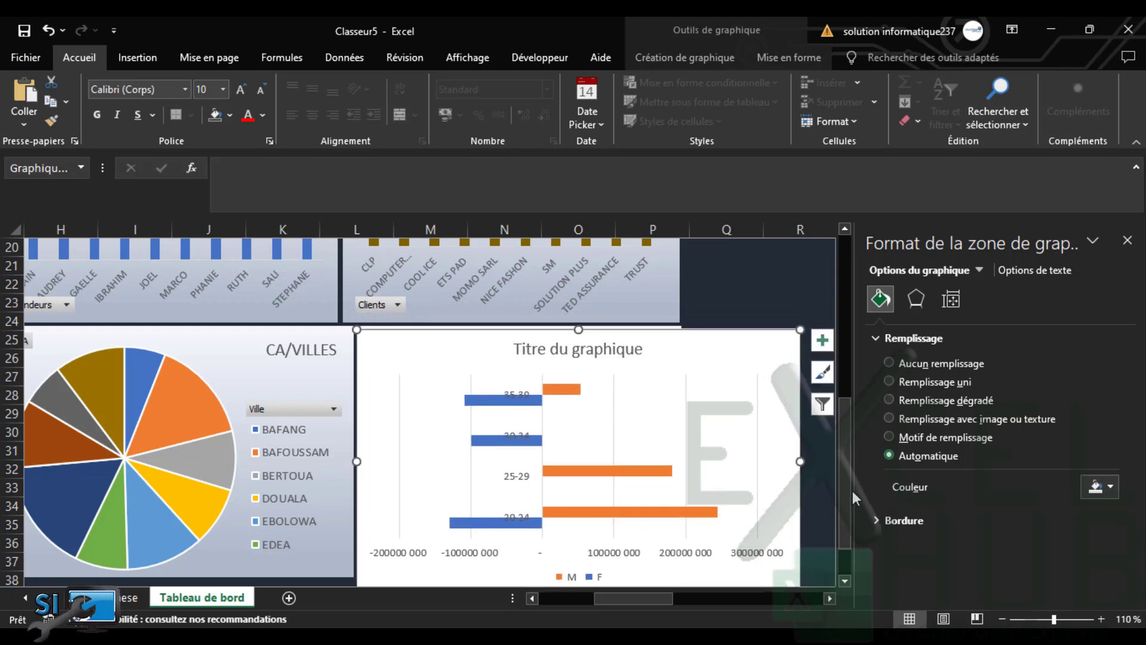
{"action": "scroll", "coordinate": [844, 537], "scroll_direction": "down", "scroll_amount": 1}
{"action": "left_click_drag", "start_coordinate": [800, 539], "coordinate": [678, 516]}
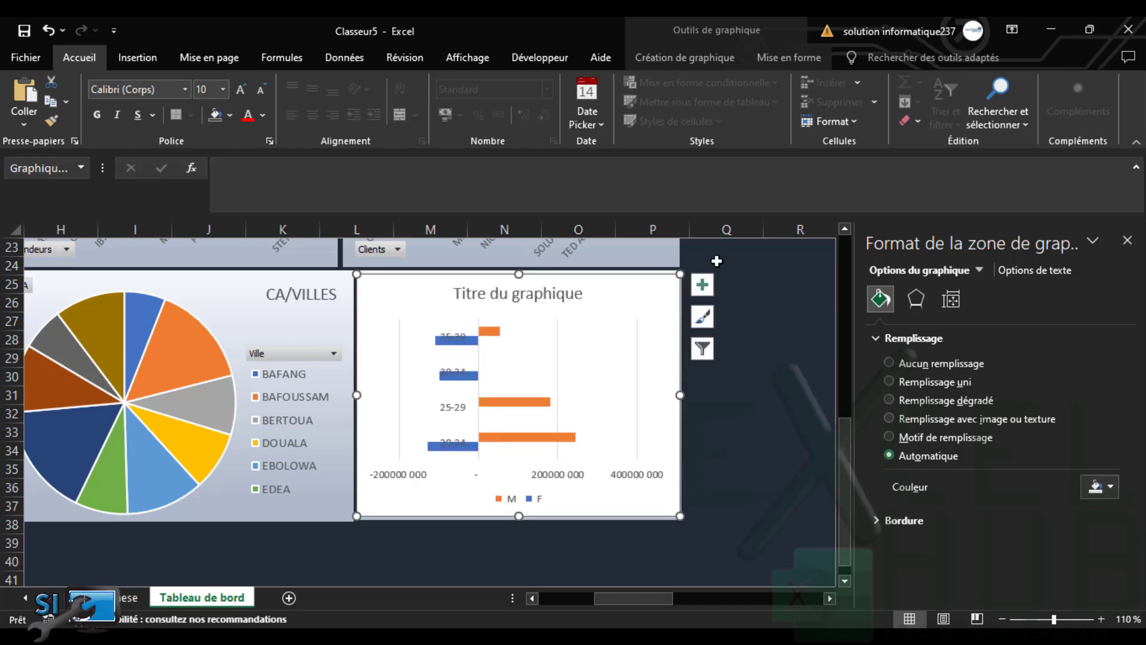
{"action": "left_click", "coordinate": [702, 286]}
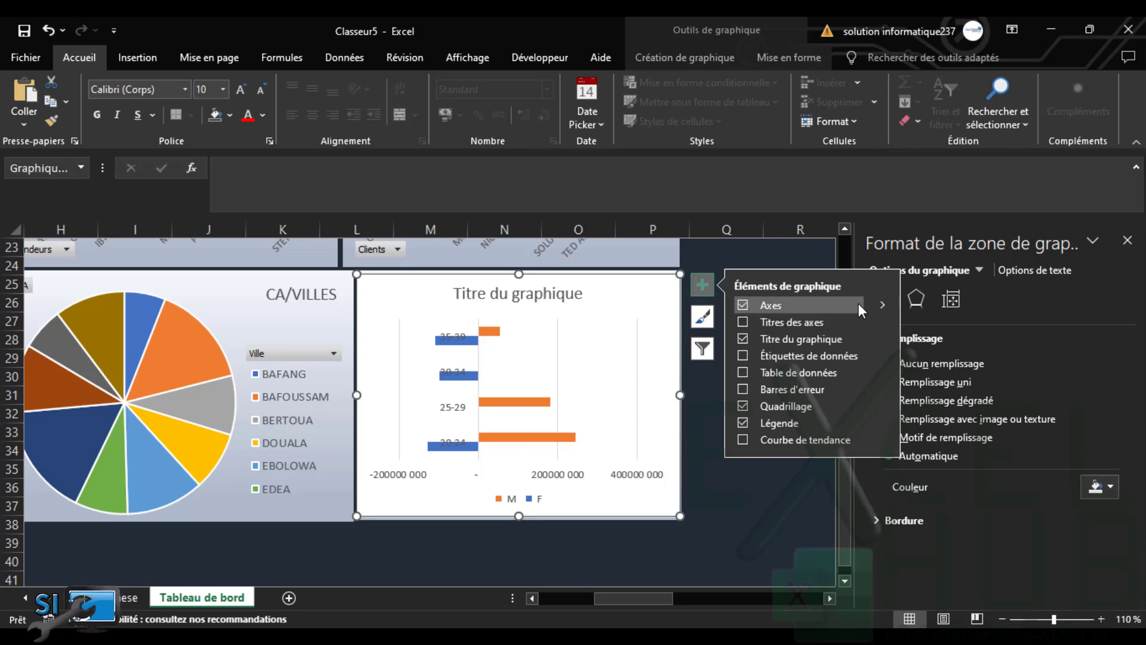
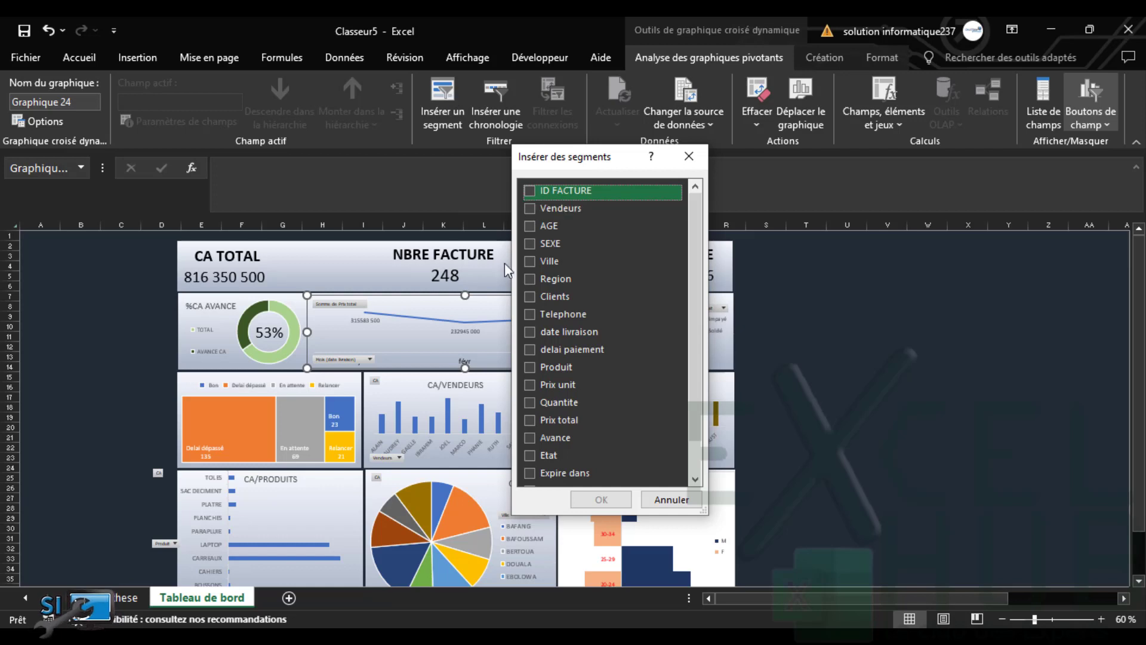
Tick Vendeurs, Region, Produit, Clients, Etat and Statut in Insérer des segments and insert them
{"action": "left_click", "coordinate": [528, 207]}
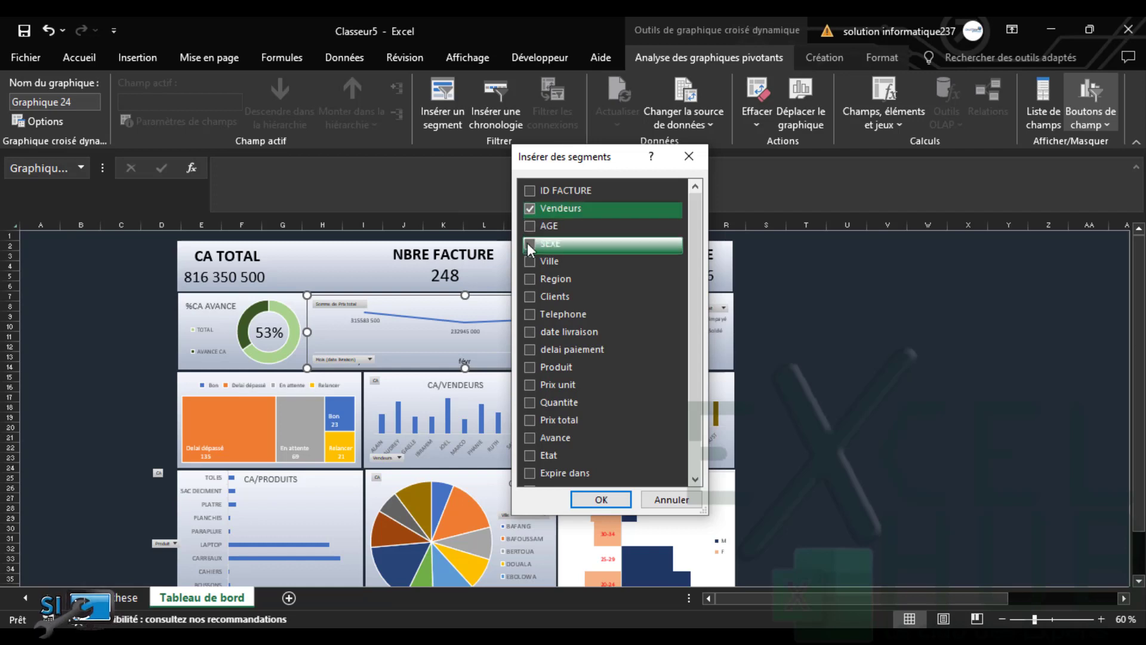
{"action": "left_click", "coordinate": [527, 278]}
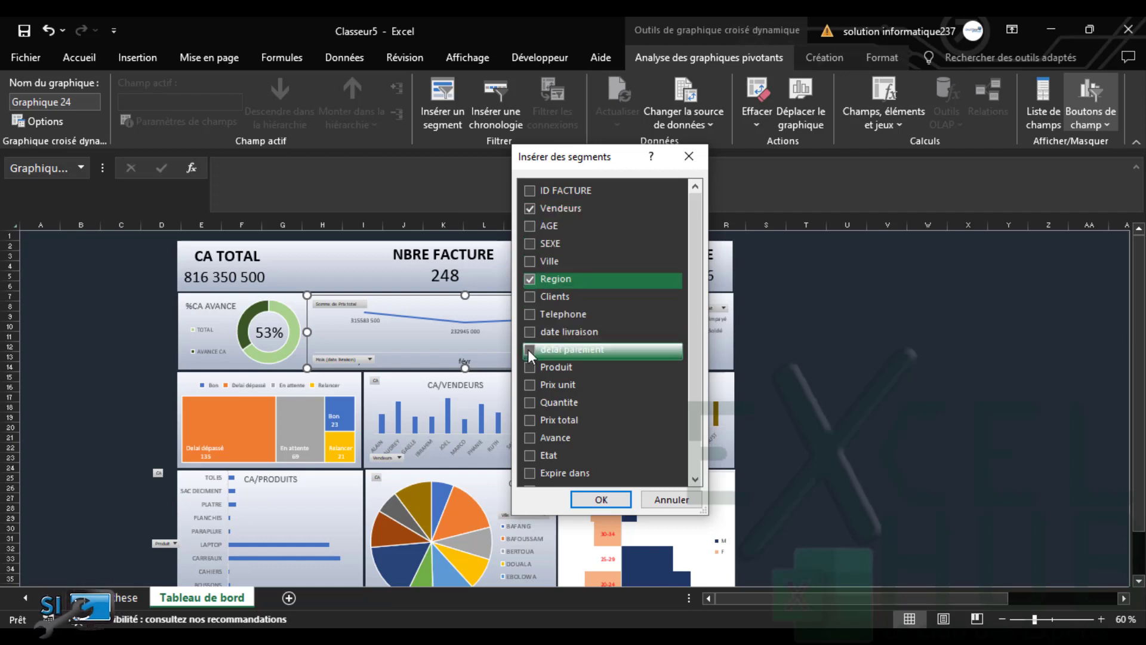
{"action": "left_click", "coordinate": [529, 365]}
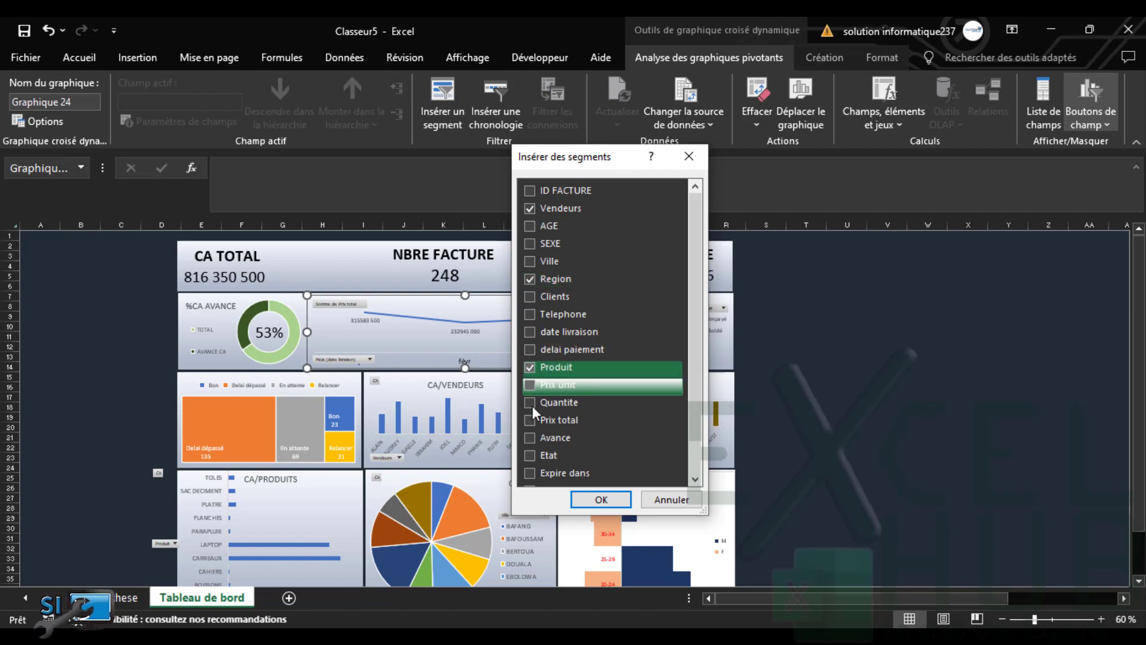
{"action": "left_click", "coordinate": [526, 298]}
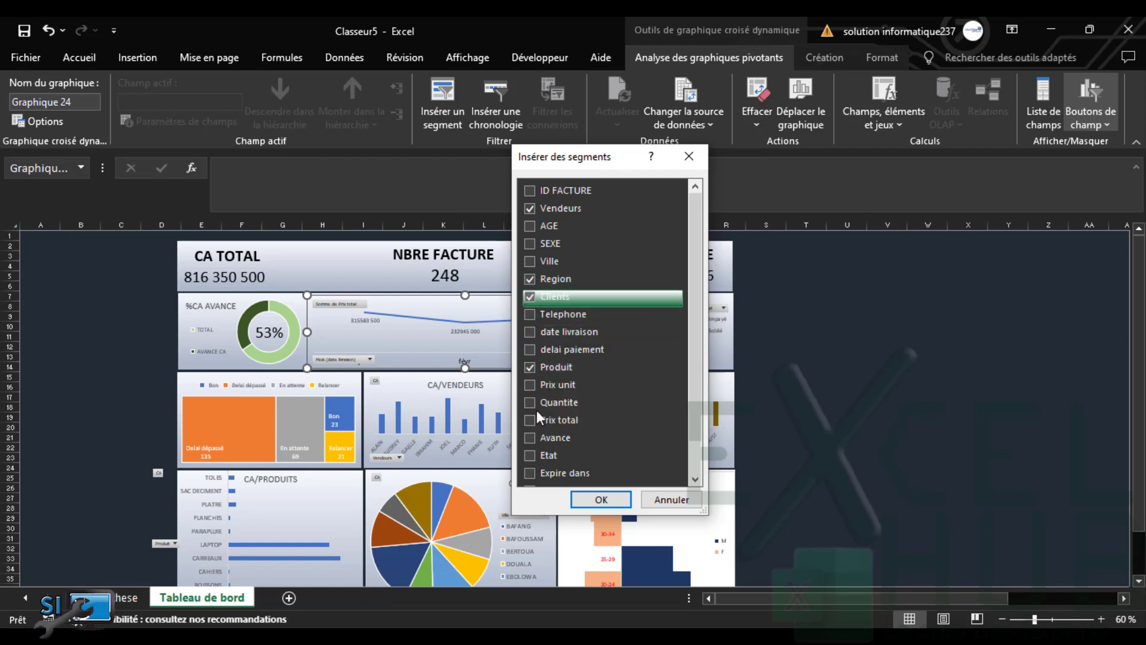
{"action": "left_click", "coordinate": [529, 456]}
{"action": "scroll", "coordinate": [692, 425], "scroll_direction": "down", "scroll_amount": 1}
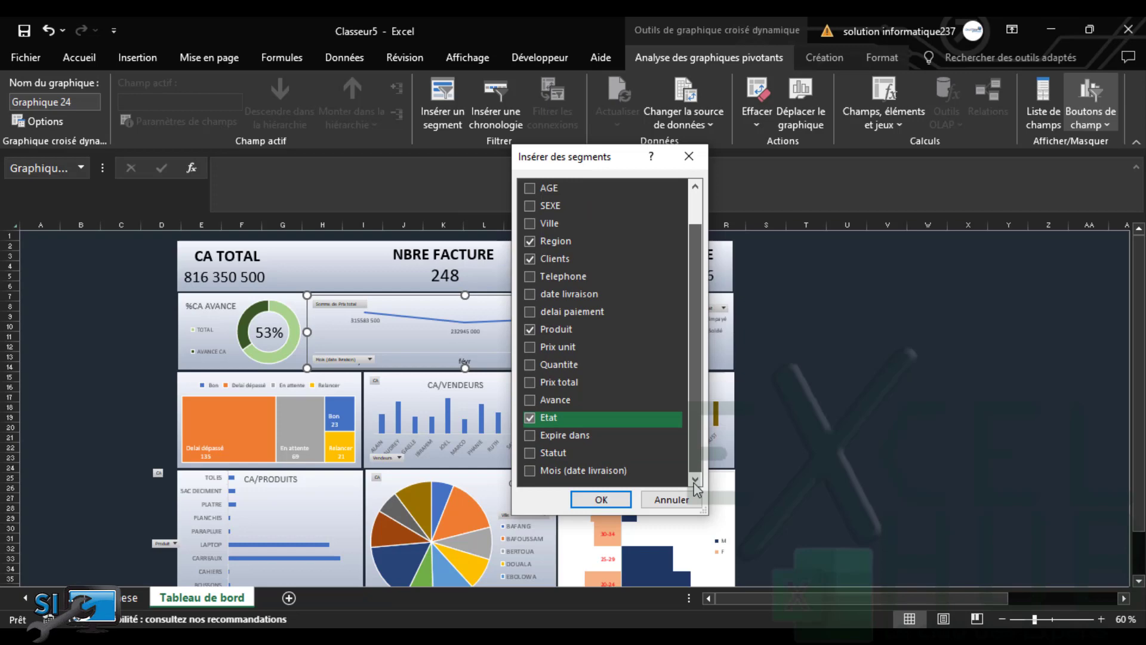
{"action": "left_click", "coordinate": [530, 452]}
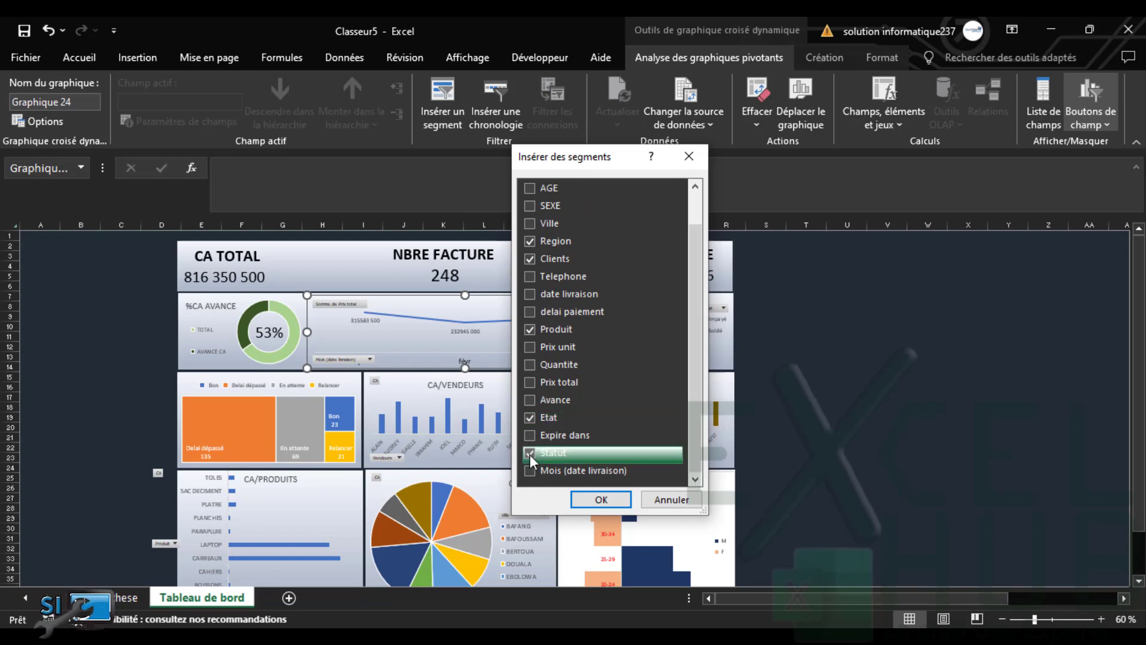
{"action": "left_click", "coordinate": [600, 501]}
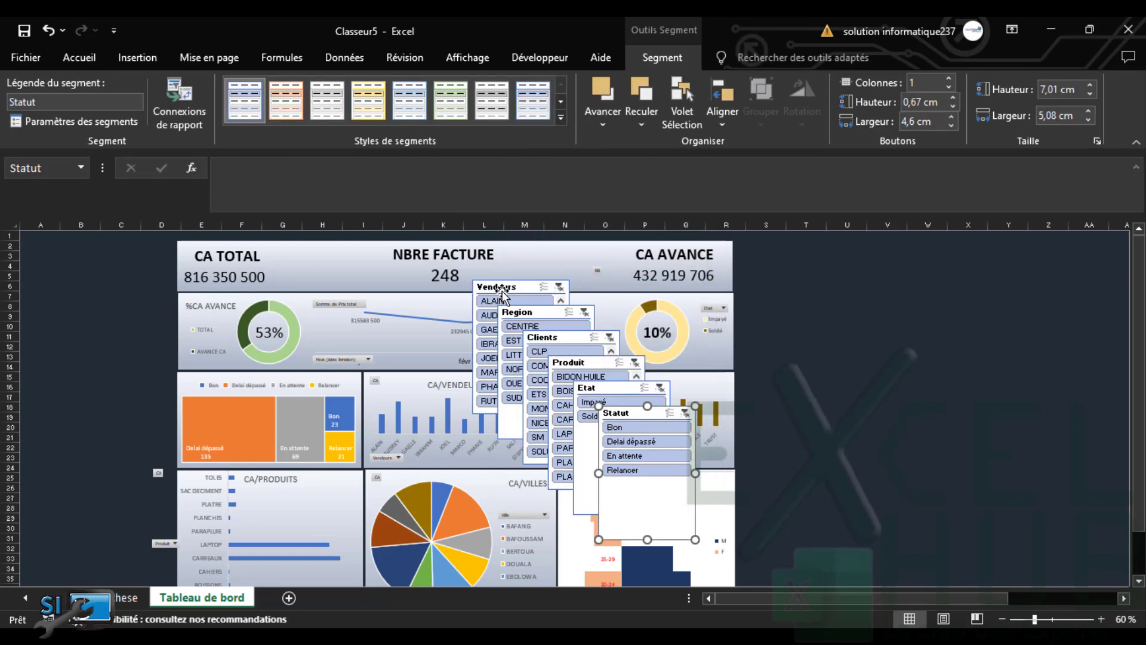
Move the Etat slicer to the top-left corner, set two button columns and shrink it to fit
{"action": "left_click_drag", "start_coordinate": [503, 293], "coordinate": [456, 275]}
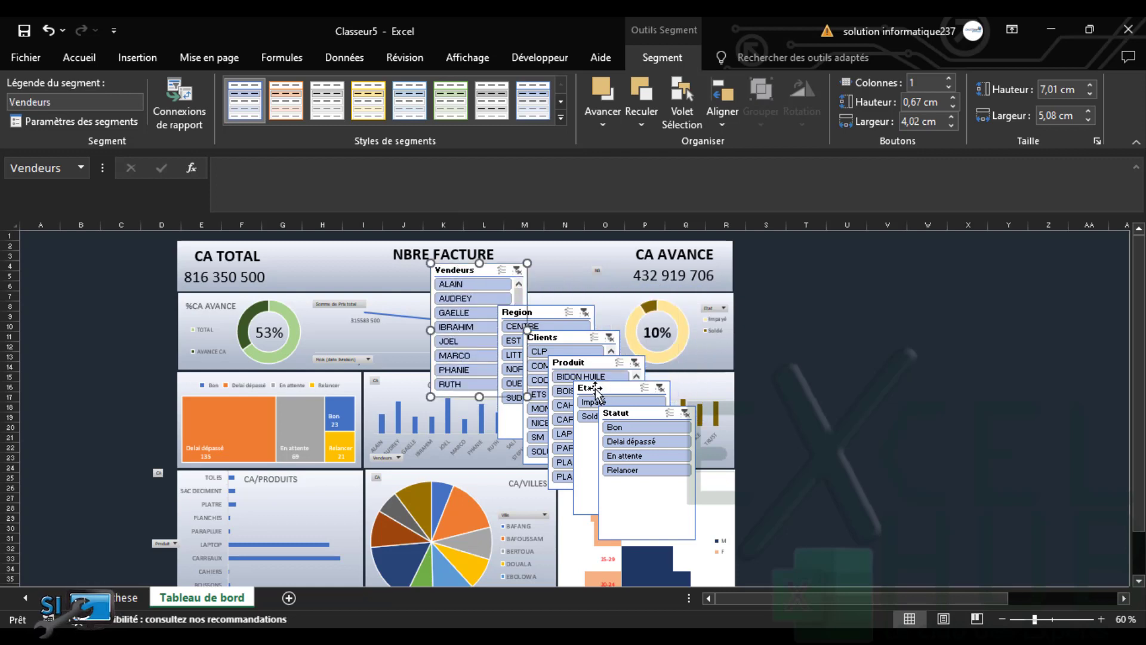
{"action": "left_click_drag", "start_coordinate": [595, 388], "coordinate": [44, 241]}
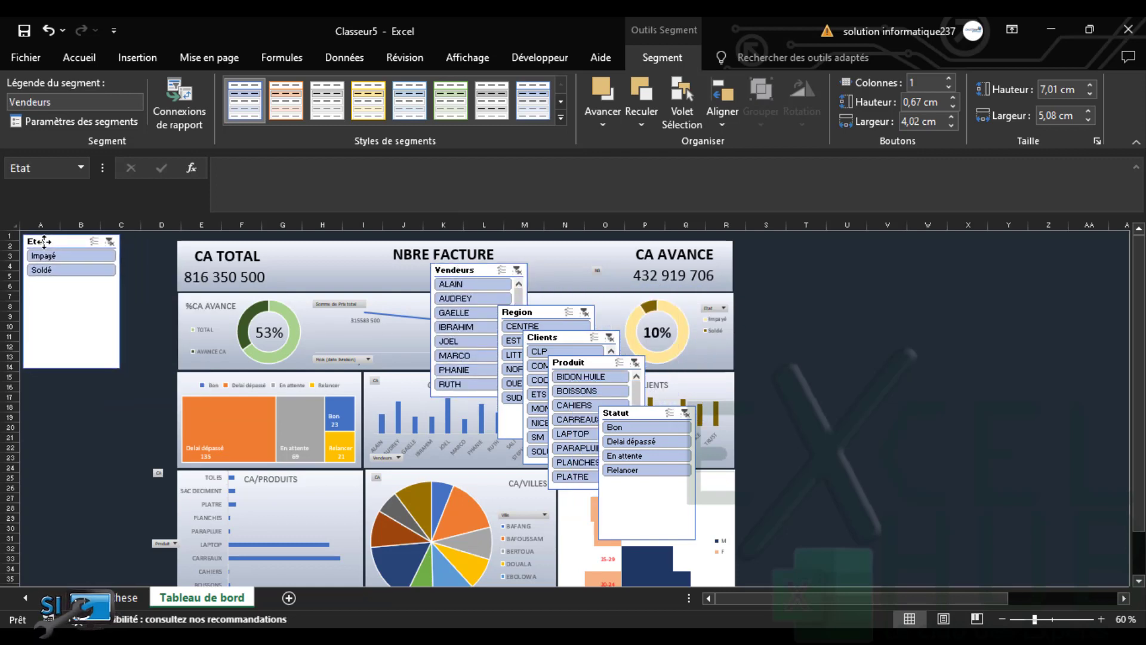
{"action": "left_click", "coordinate": [949, 79]}
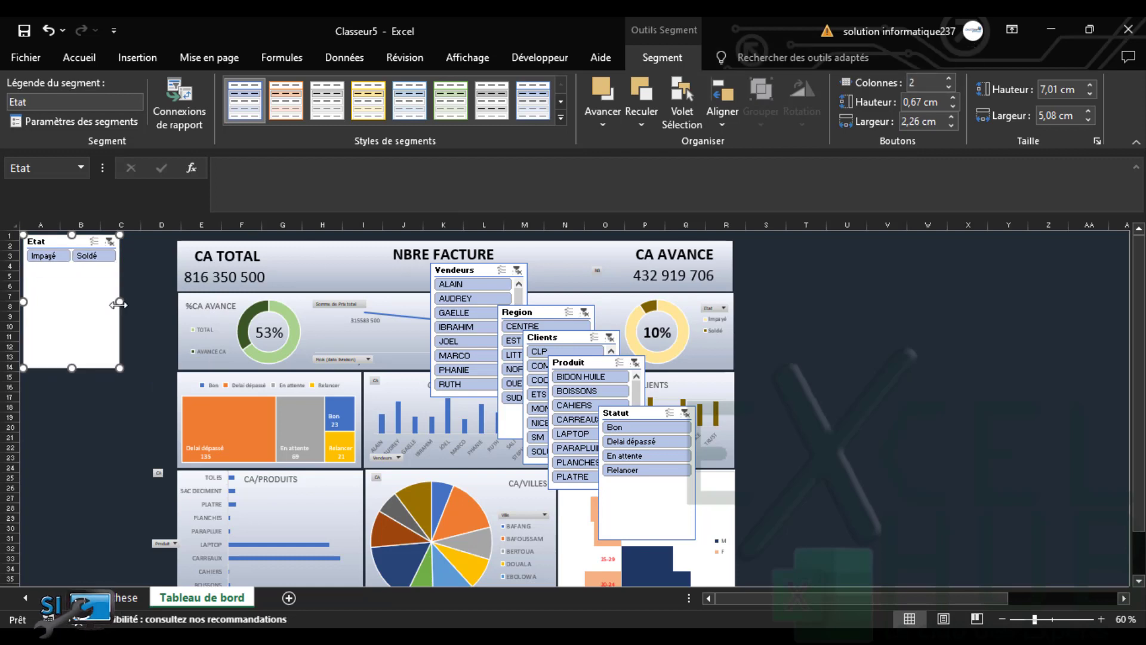
{"action": "left_click_drag", "start_coordinate": [118, 305], "coordinate": [125, 301]}
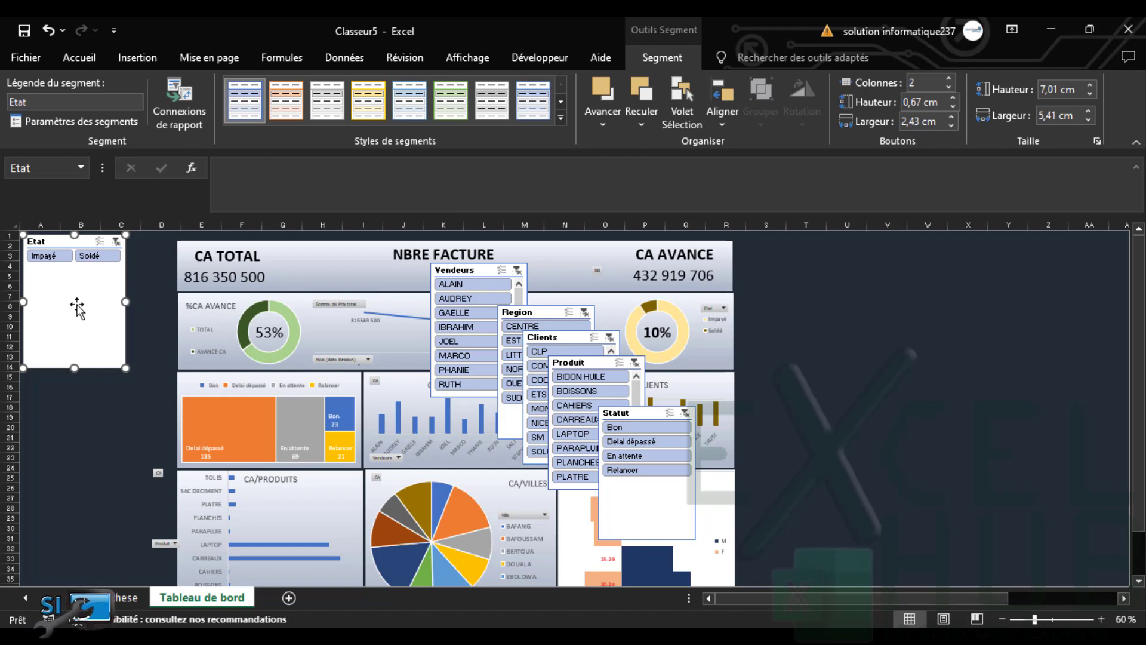
{"action": "left_click_drag", "start_coordinate": [78, 238], "coordinate": [78, 245]}
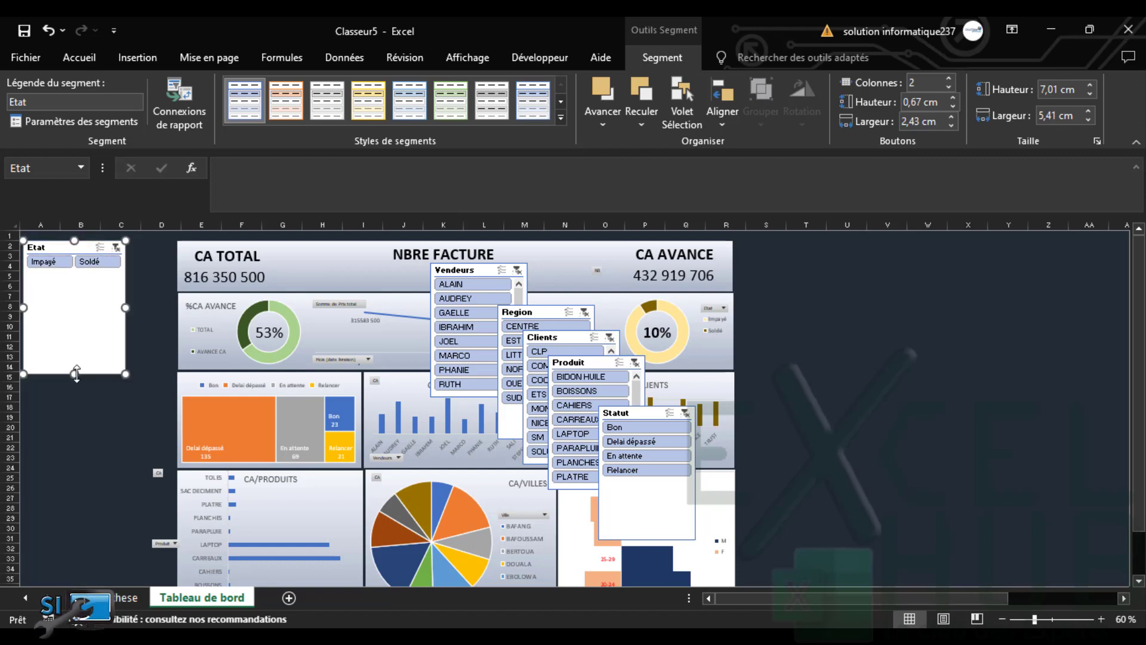
{"action": "left_click_drag", "start_coordinate": [76, 373], "coordinate": [85, 274]}
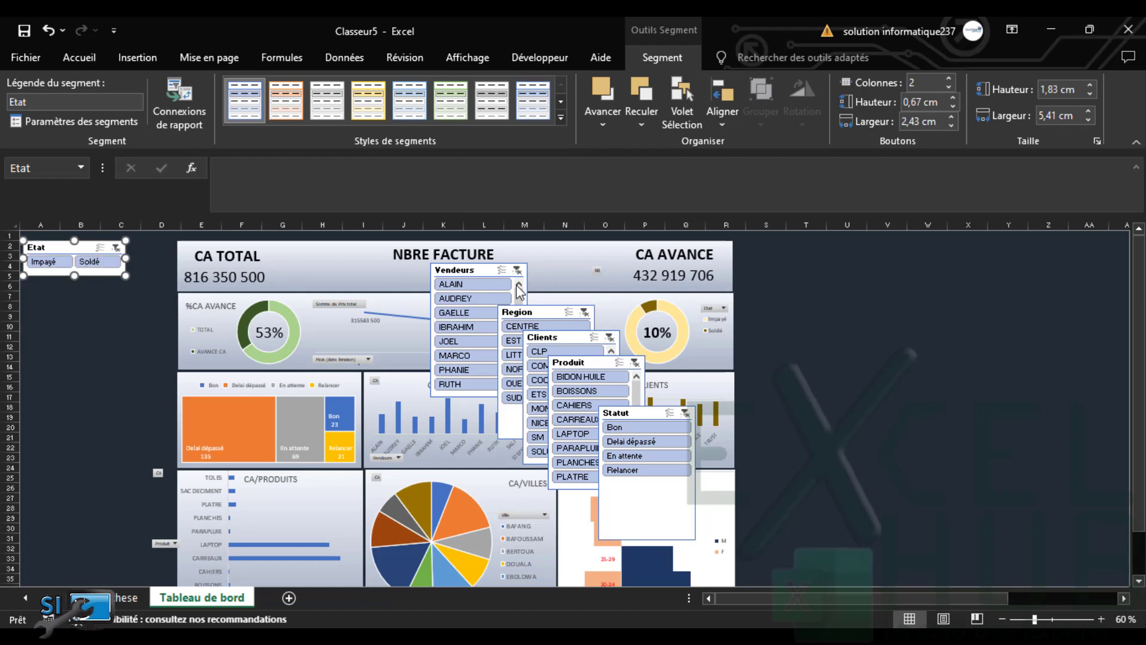
{"action": "left_click_drag", "start_coordinate": [622, 414], "coordinate": [76, 305]}
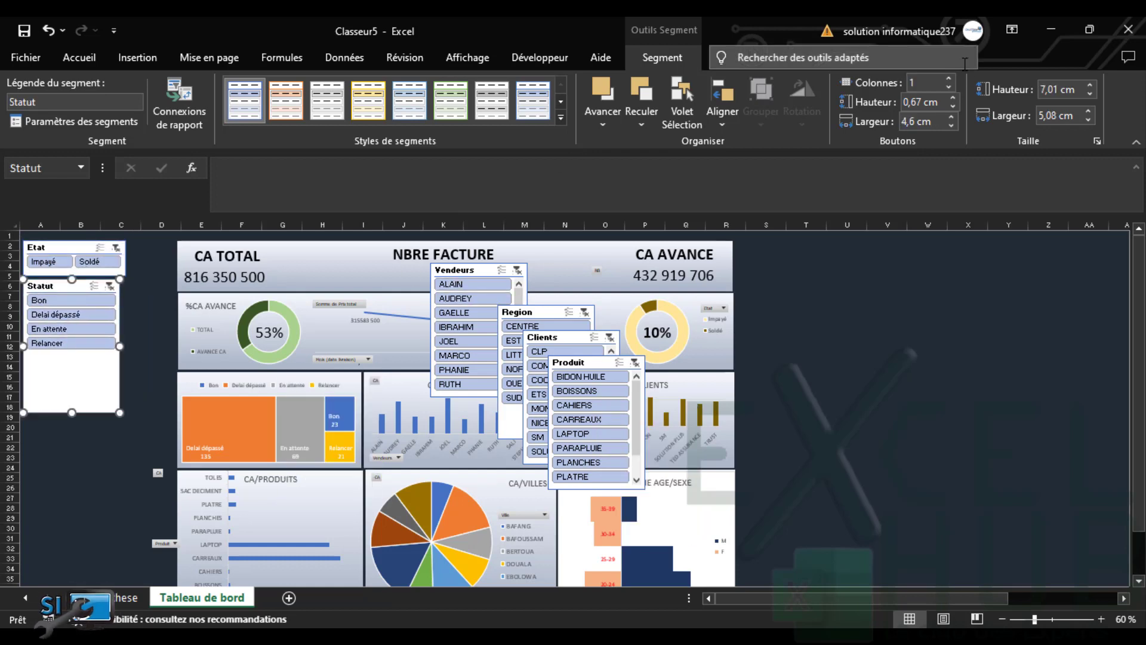
Give Statut two button columns, widen it until Delai dépassé shows, and match Etat's width
{"action": "left_click", "coordinate": [948, 79]}
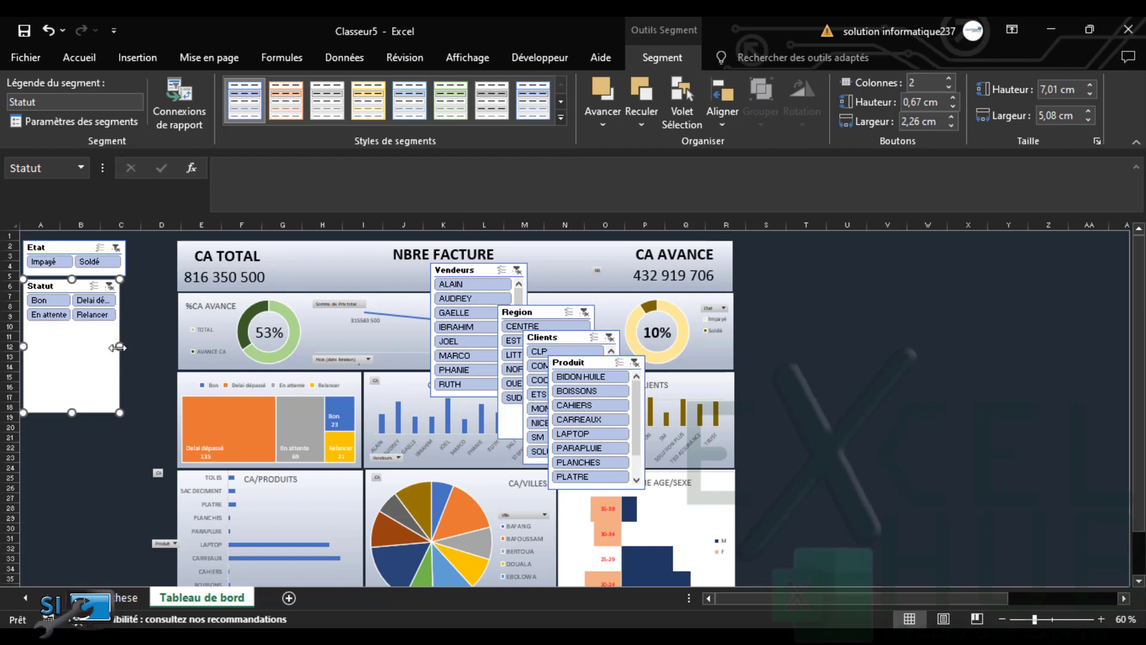
{"action": "left_click_drag", "start_coordinate": [123, 346], "coordinate": [137, 345]}
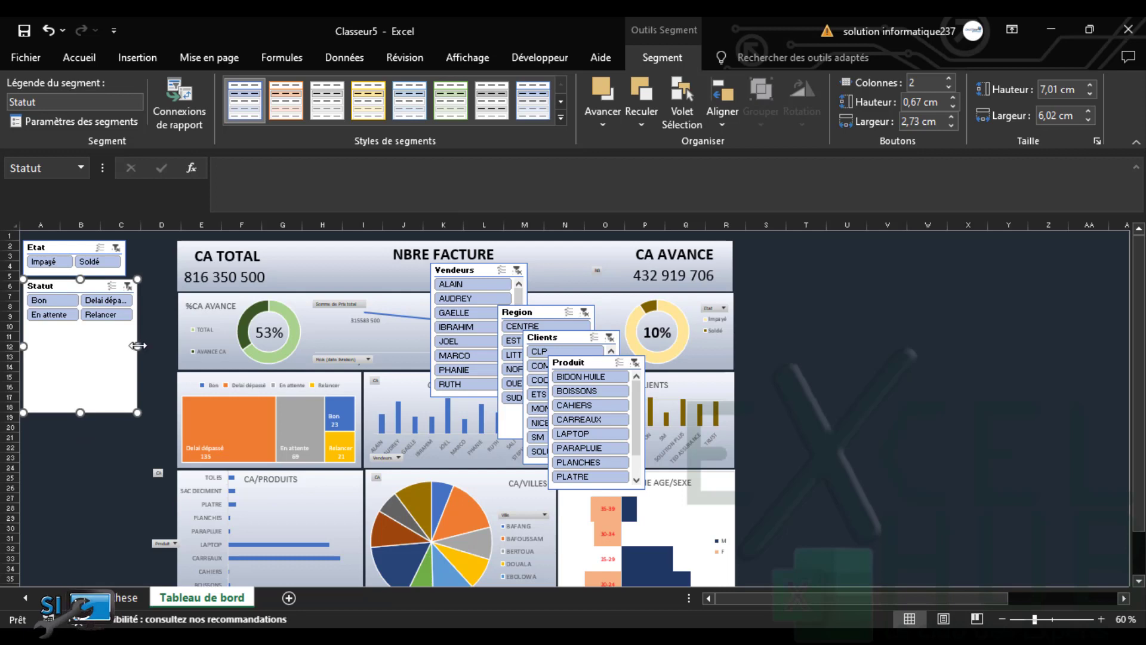
{"action": "left_click_drag", "start_coordinate": [144, 345], "coordinate": [151, 343]}
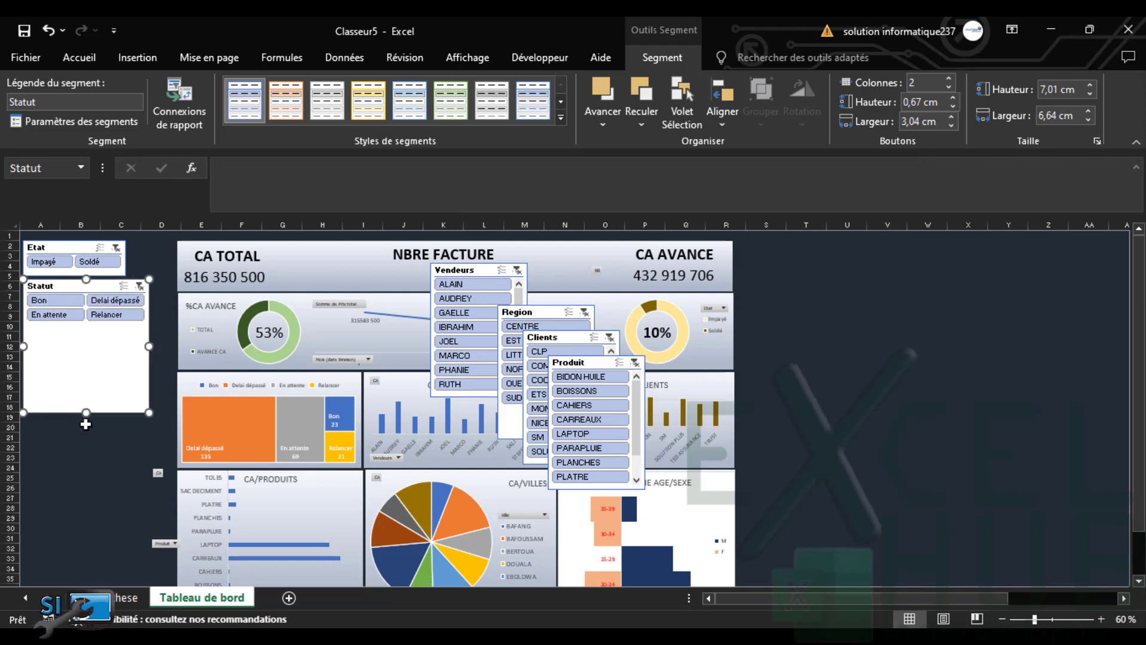
{"action": "left_click_drag", "start_coordinate": [87, 412], "coordinate": [87, 327]}
{"action": "left_click", "coordinate": [69, 256]}
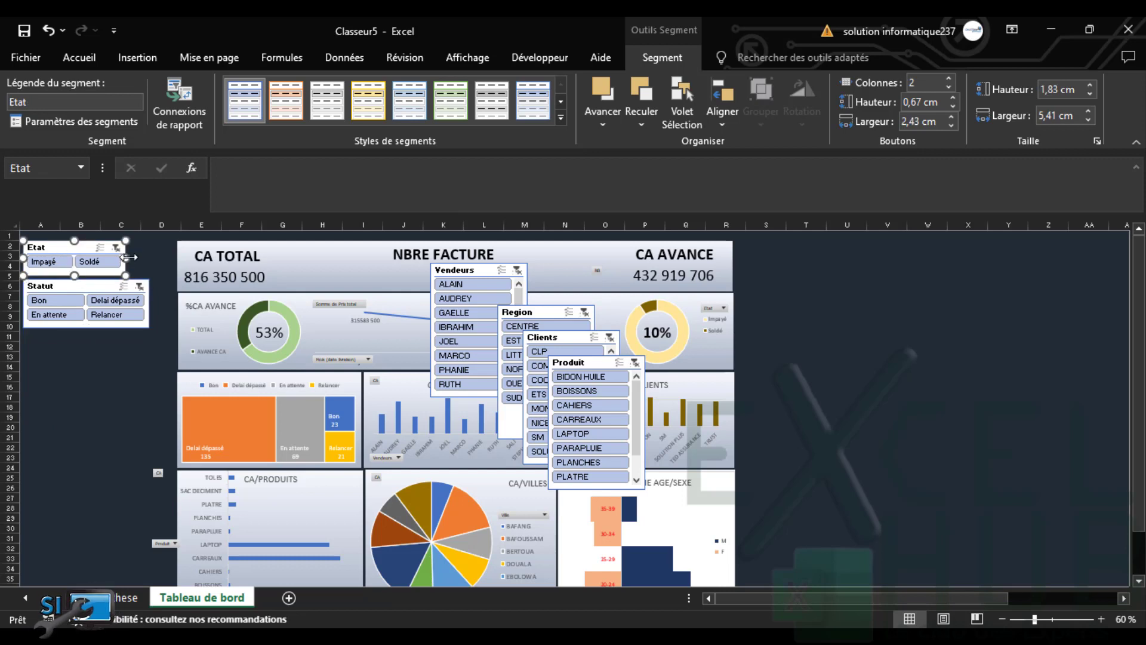
{"action": "left_click_drag", "start_coordinate": [126, 256], "coordinate": [147, 259]}
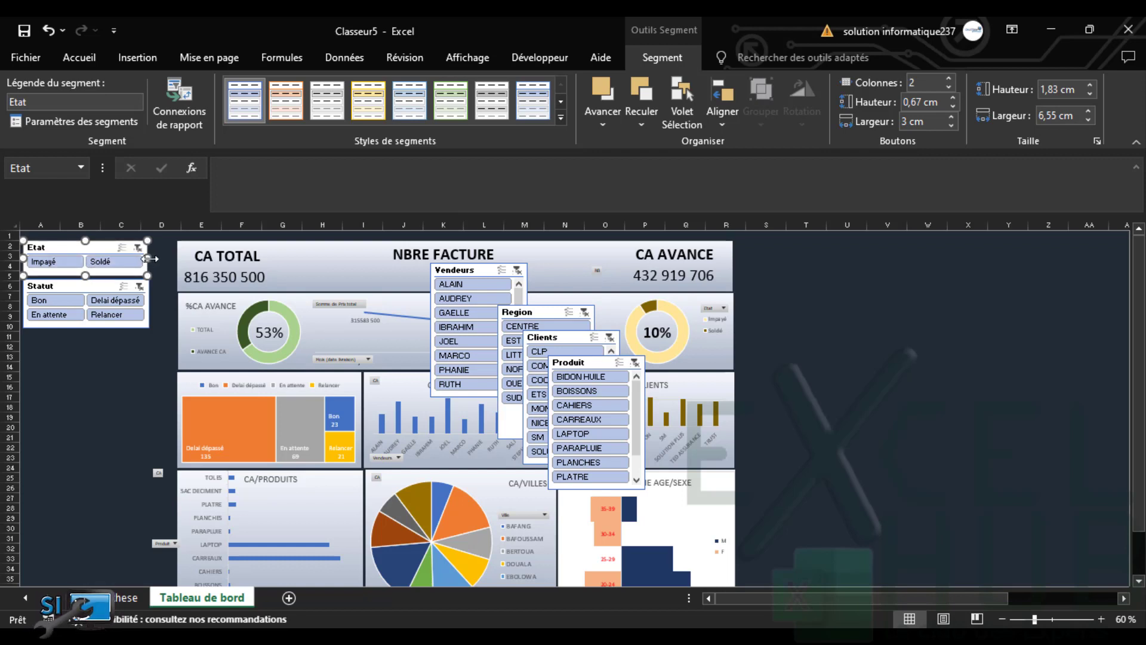
{"action": "left_click_drag", "start_coordinate": [148, 258], "coordinate": [150, 258]}
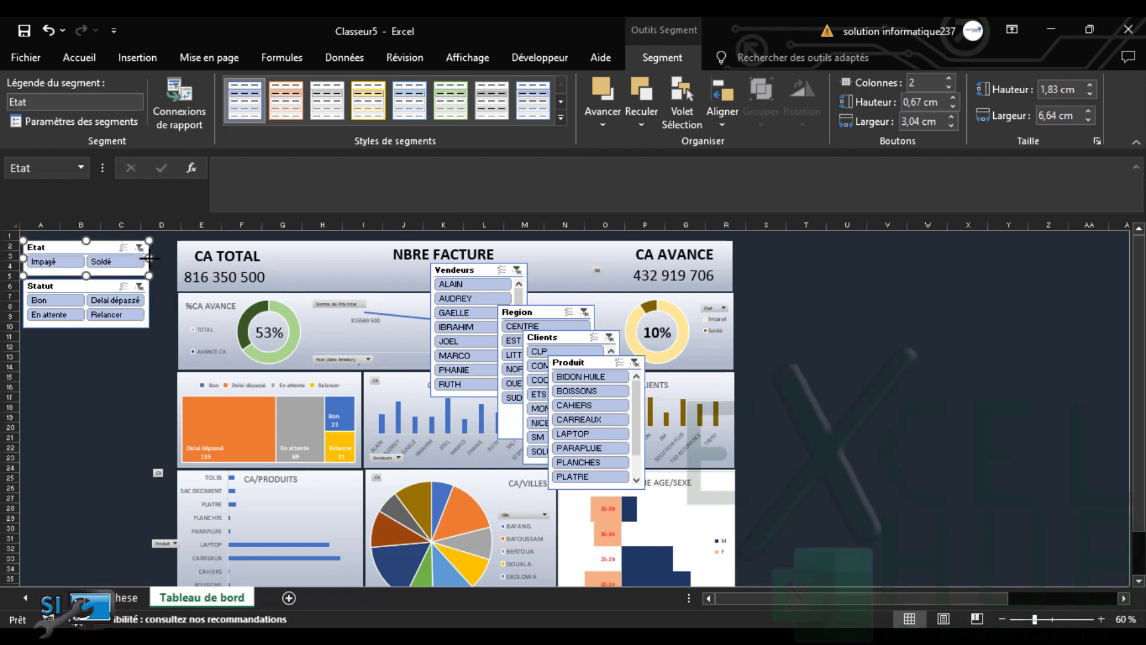
Move the Region slicer below Statut, widen it and lay its buttons in two columns
{"action": "left_click", "coordinate": [582, 366]}
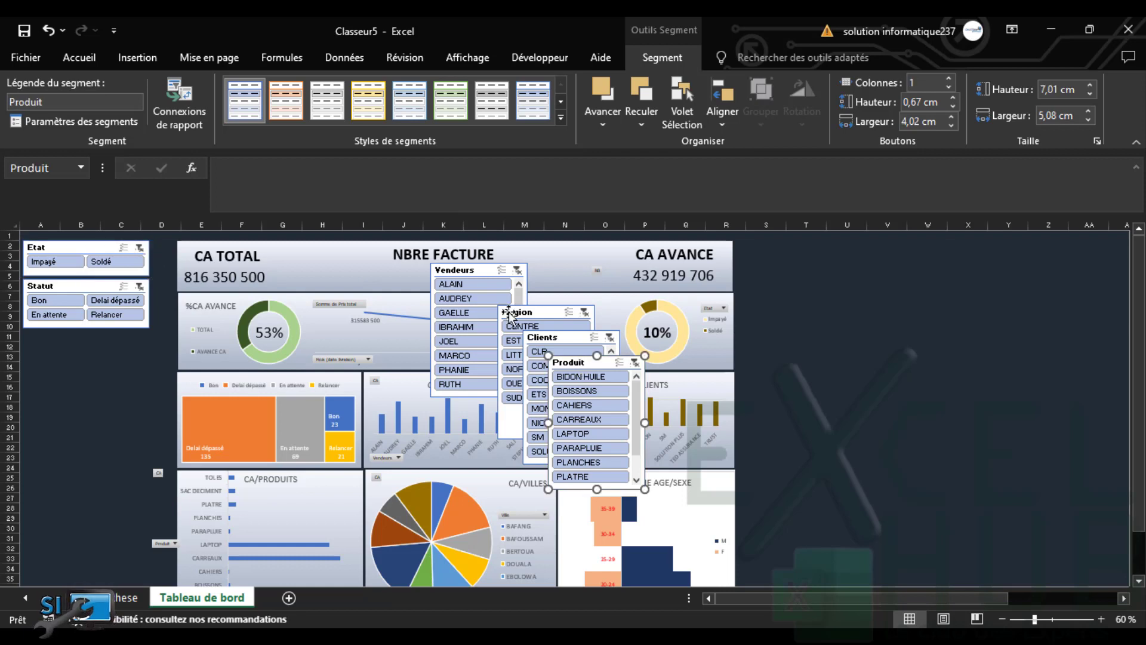
{"action": "left_click_drag", "start_coordinate": [514, 313], "coordinate": [40, 336]}
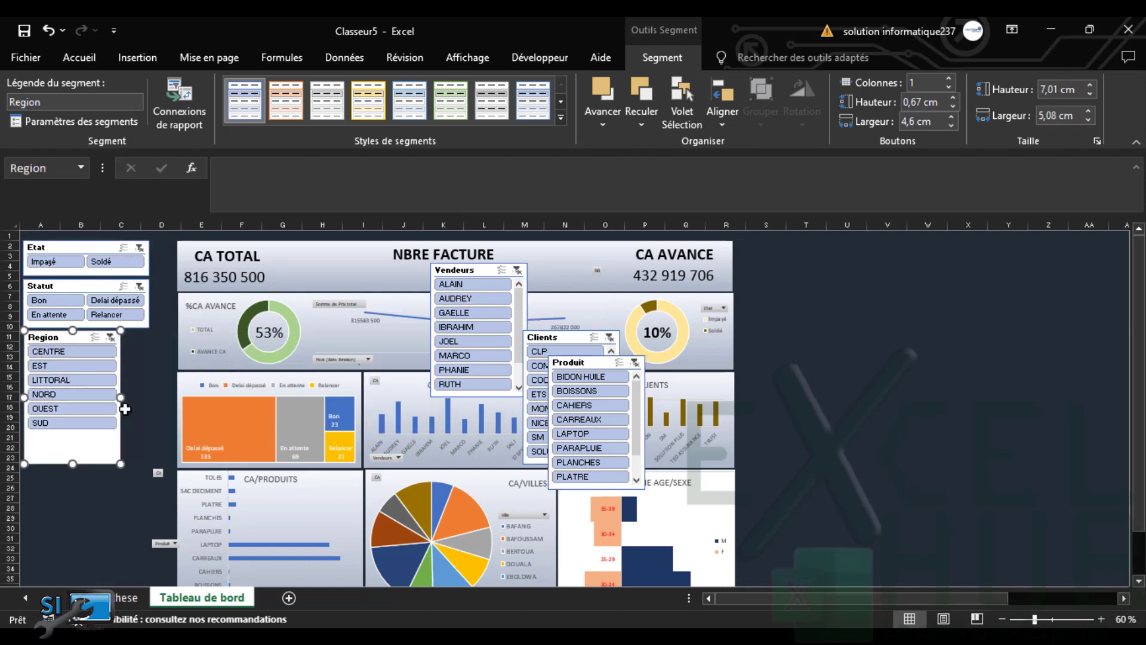
{"action": "left_click_drag", "start_coordinate": [133, 396], "coordinate": [147, 394]}
{"action": "left_click", "coordinate": [949, 78]}
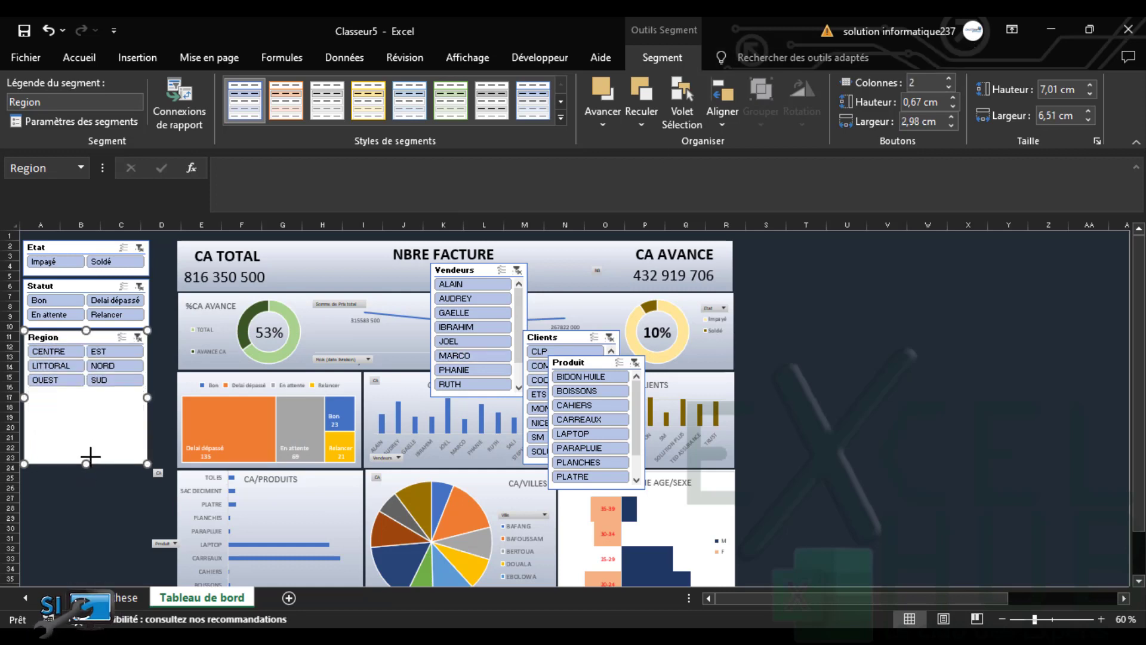
{"action": "left_click_drag", "start_coordinate": [87, 463], "coordinate": [92, 394]}
Place Produit under Region with two button columns, then move Clients below Produit
{"action": "left_click_drag", "start_coordinate": [578, 365], "coordinate": [55, 403]}
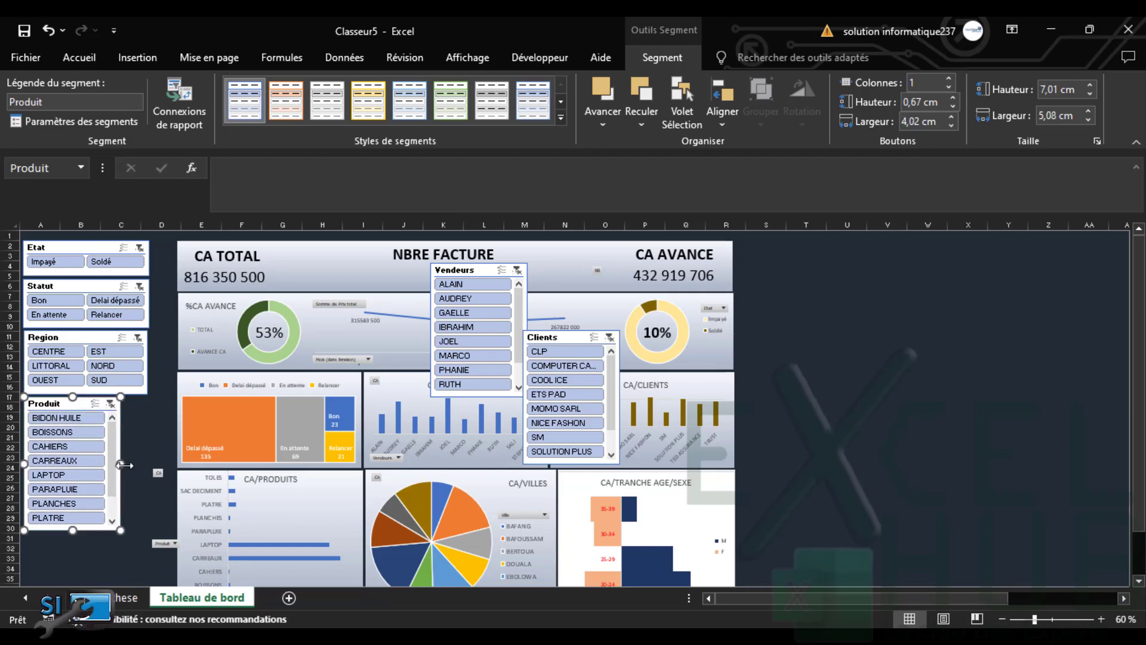
{"action": "left_click_drag", "start_coordinate": [120, 463], "coordinate": [146, 461]}
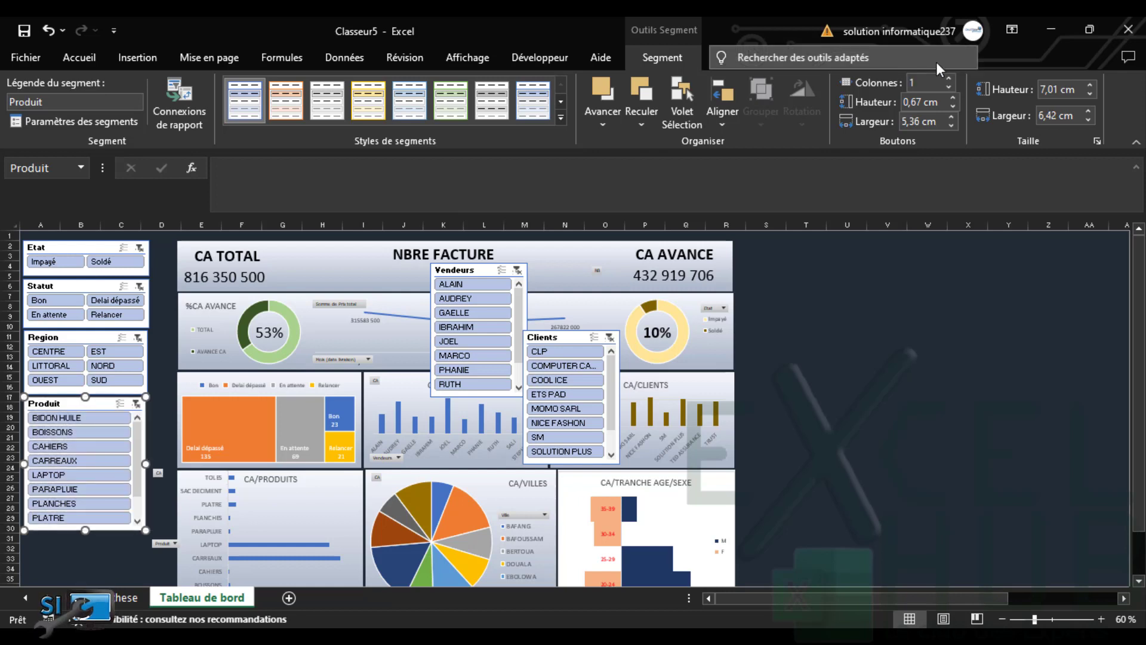
{"action": "left_click", "coordinate": [949, 78]}
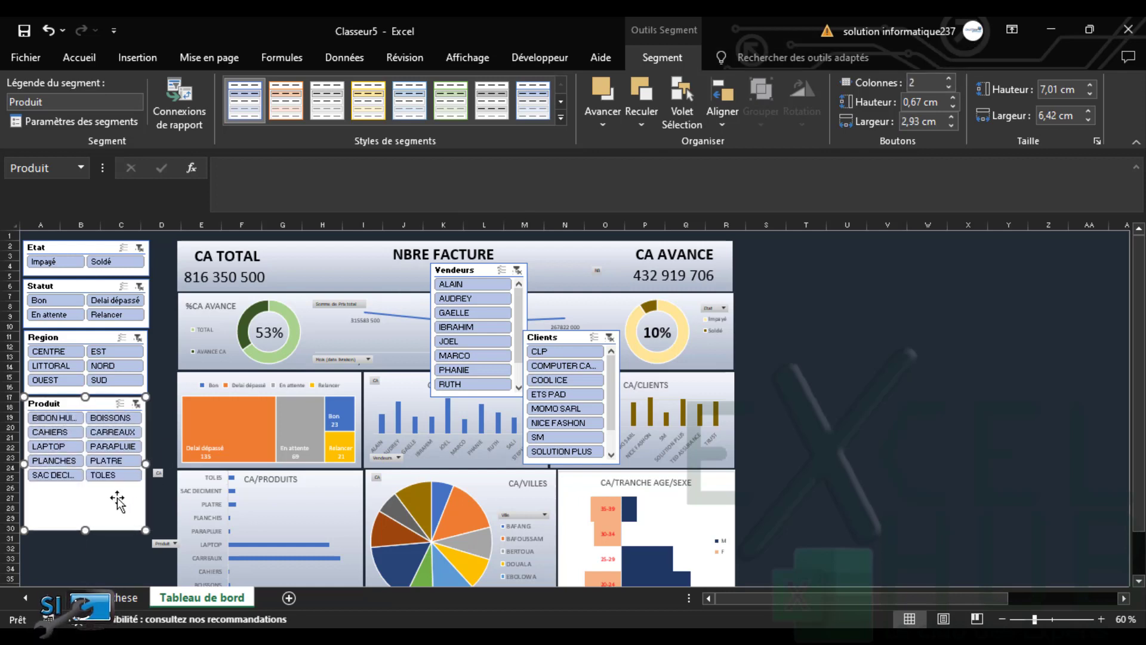
{"action": "left_click_drag", "start_coordinate": [85, 530], "coordinate": [91, 485]}
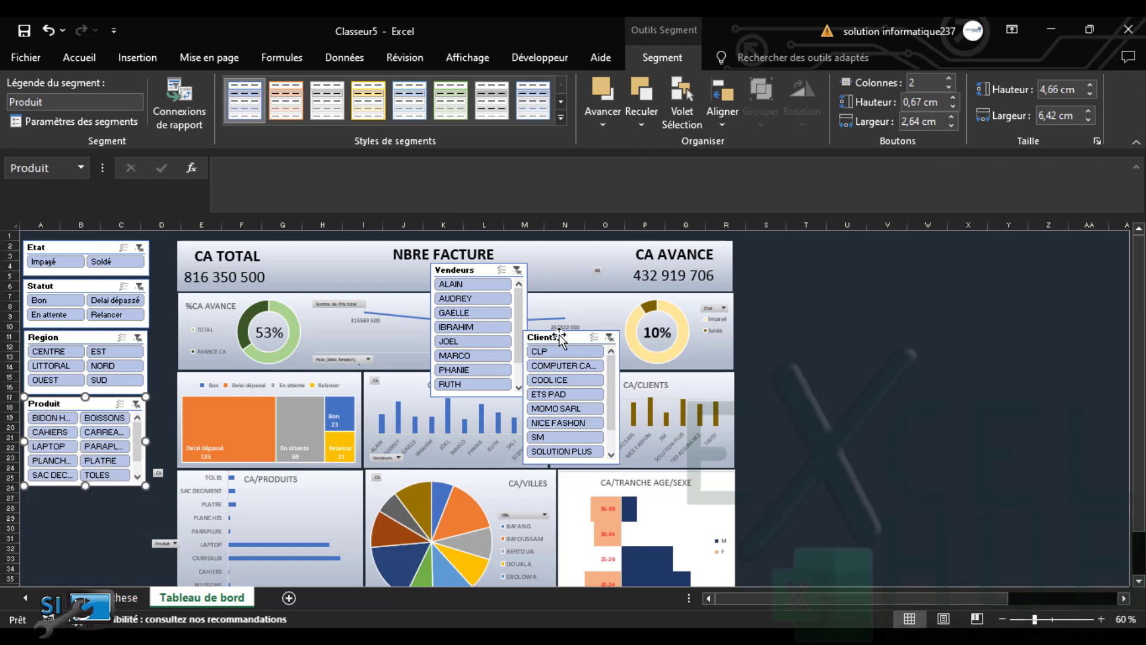
{"action": "left_click_drag", "start_coordinate": [539, 337], "coordinate": [60, 493]}
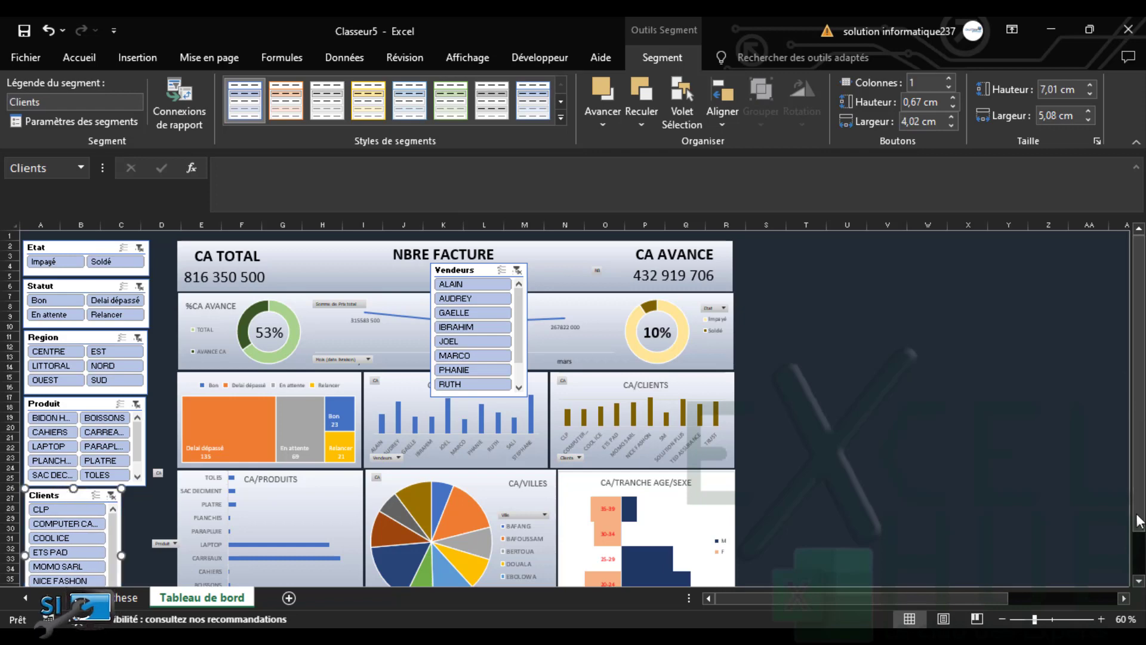
Widen the Clients slicer, set two button columns and shorten it to fit
{"action": "scroll", "coordinate": [31, 544], "scroll_direction": "down", "scroll_amount": 2}
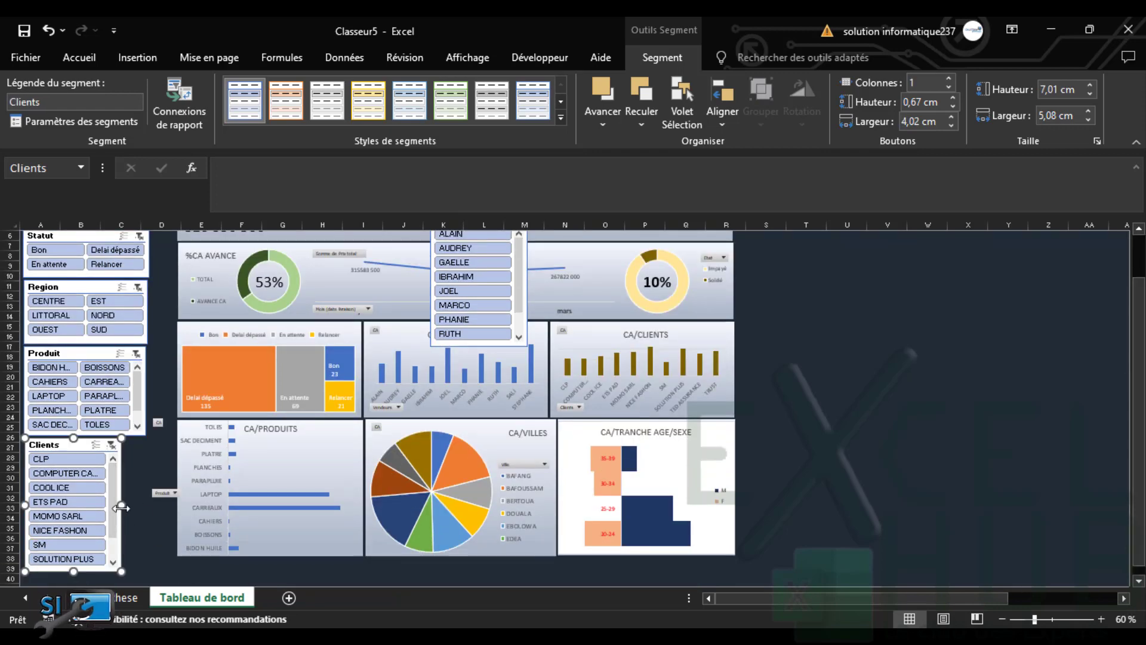
{"action": "left_click_drag", "start_coordinate": [121, 504], "coordinate": [143, 503]}
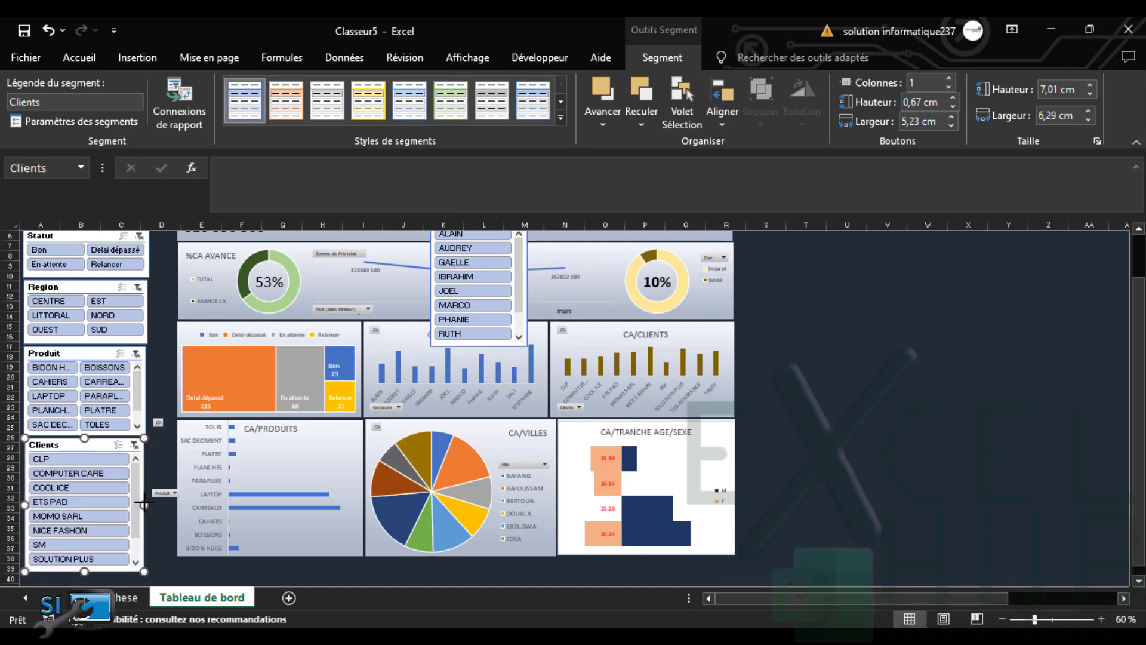
{"action": "left_click", "coordinate": [948, 78]}
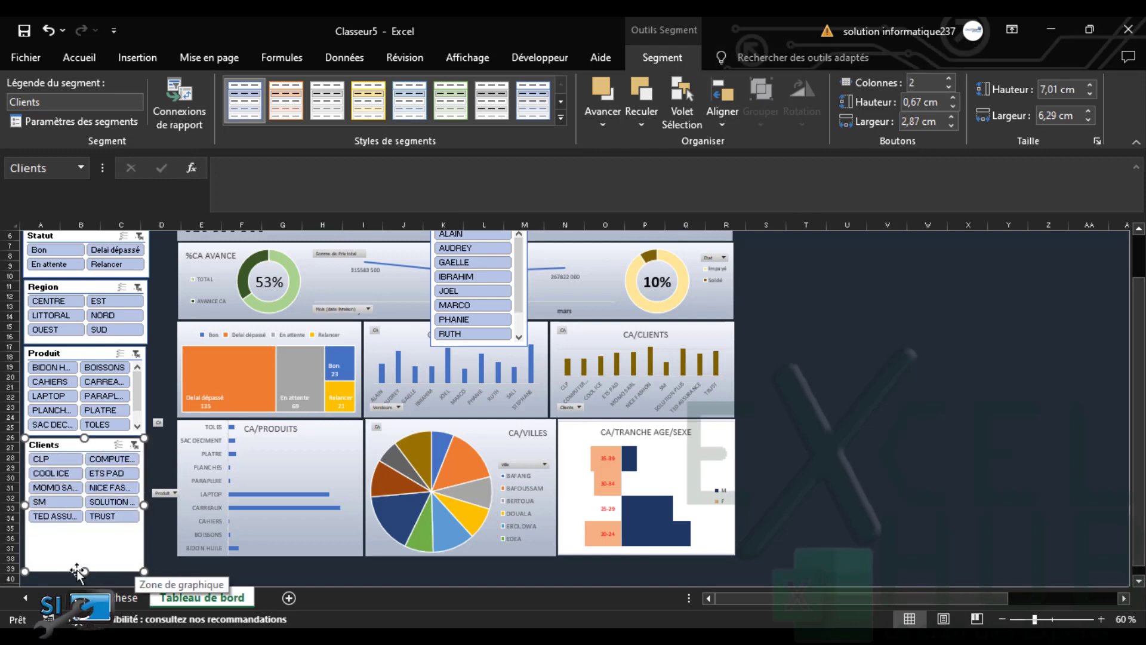
{"action": "left_click_drag", "start_coordinate": [83, 570], "coordinate": [84, 527]}
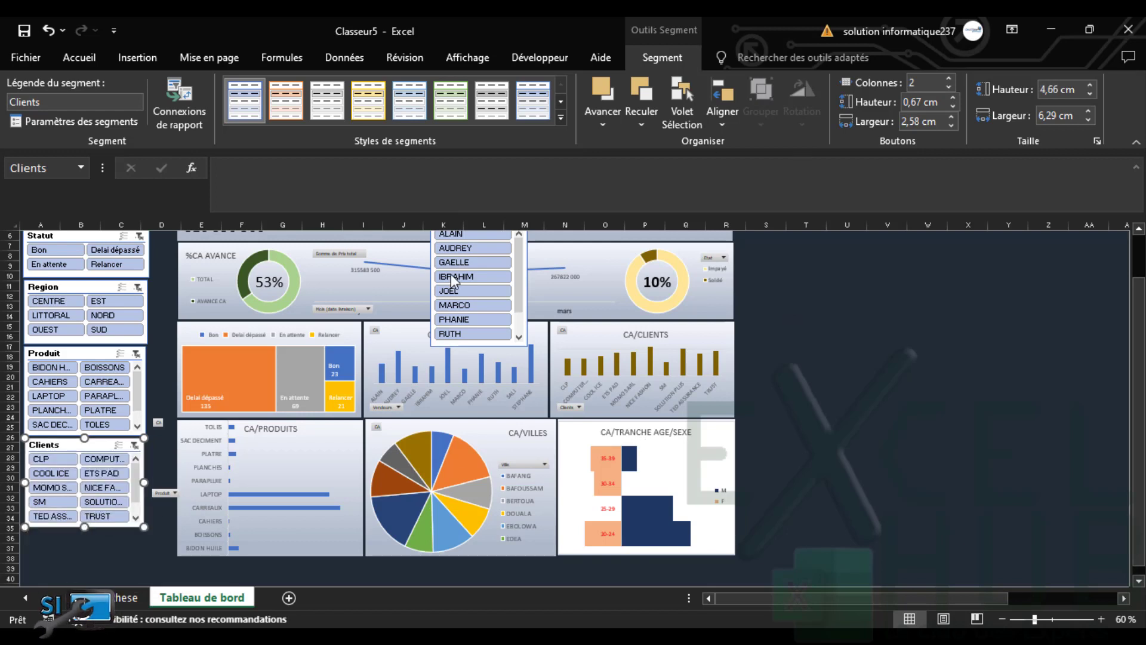
Move Vendeurs under Clients, set two button columns and shorten it to 4.61 cm
{"action": "left_click", "coordinate": [503, 345]}
{"action": "left_click_drag", "start_coordinate": [379, 416], "coordinate": [98, 520]}
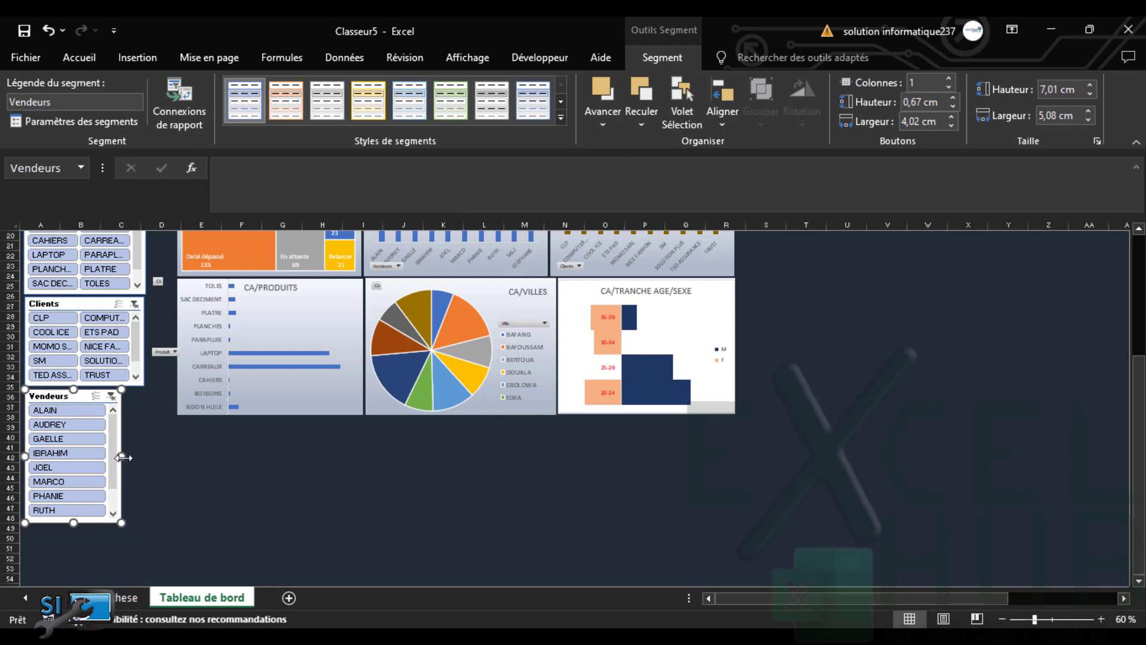
{"action": "left_click_drag", "start_coordinate": [122, 458], "coordinate": [143, 454]}
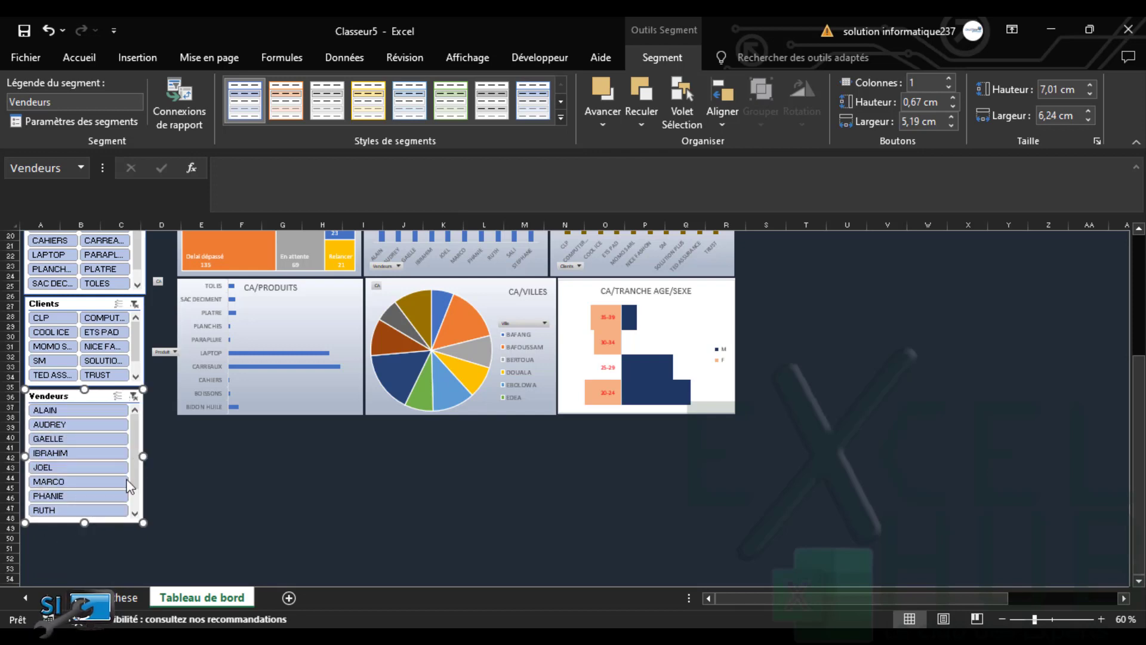
{"action": "left_click", "coordinate": [948, 77]}
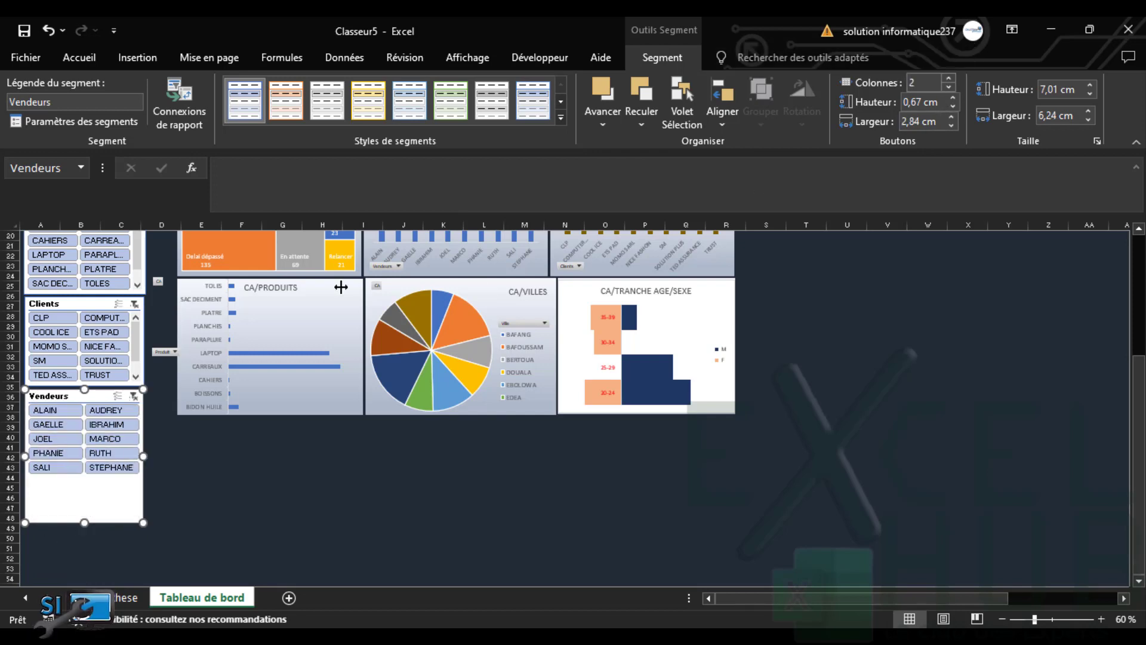
{"action": "left_click_drag", "start_coordinate": [84, 522], "coordinate": [88, 477]}
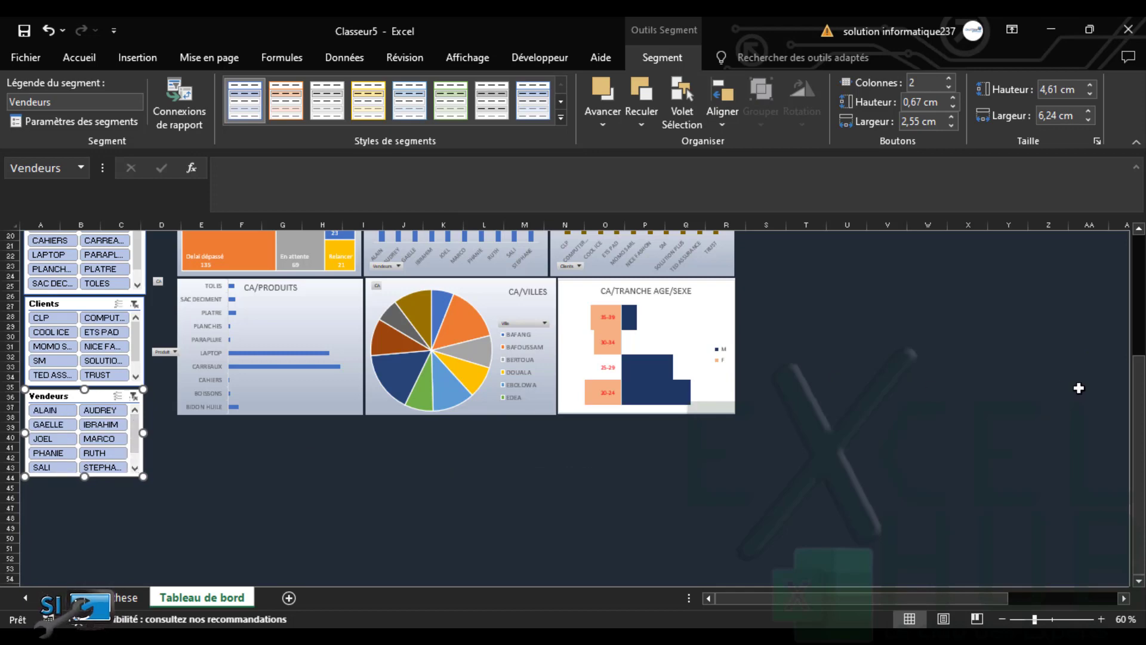
{"action": "left_click_drag", "start_coordinate": [1138, 415], "coordinate": [1140, 141]}
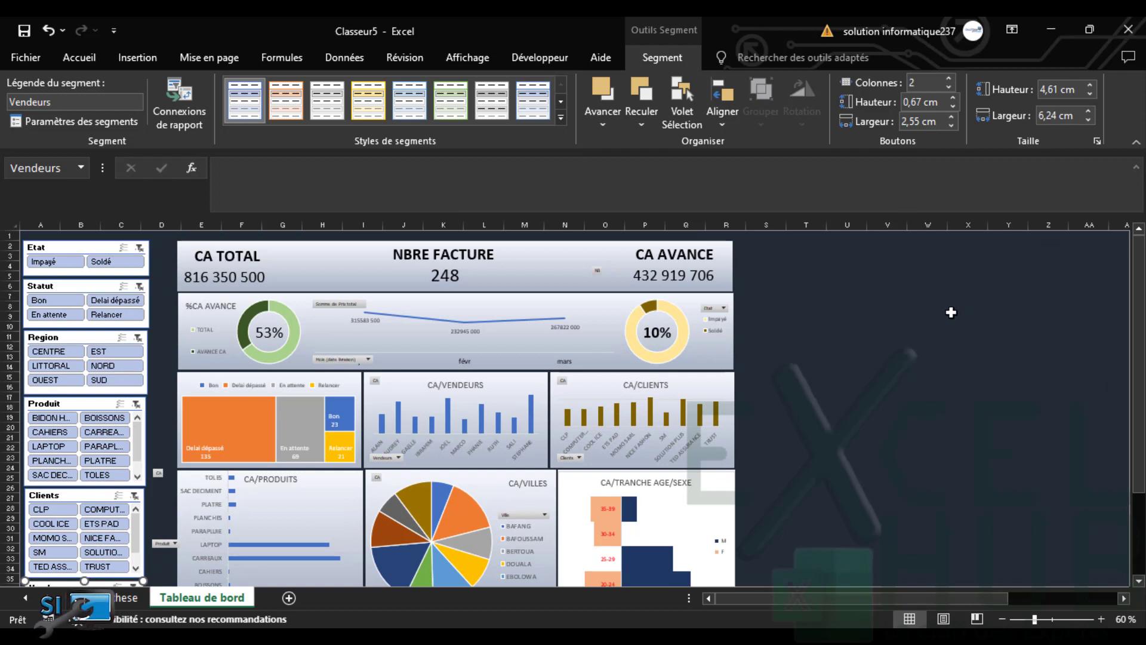
Select all dashboard objects and shift them slightly to the right
{"action": "left_click", "coordinate": [762, 361]}
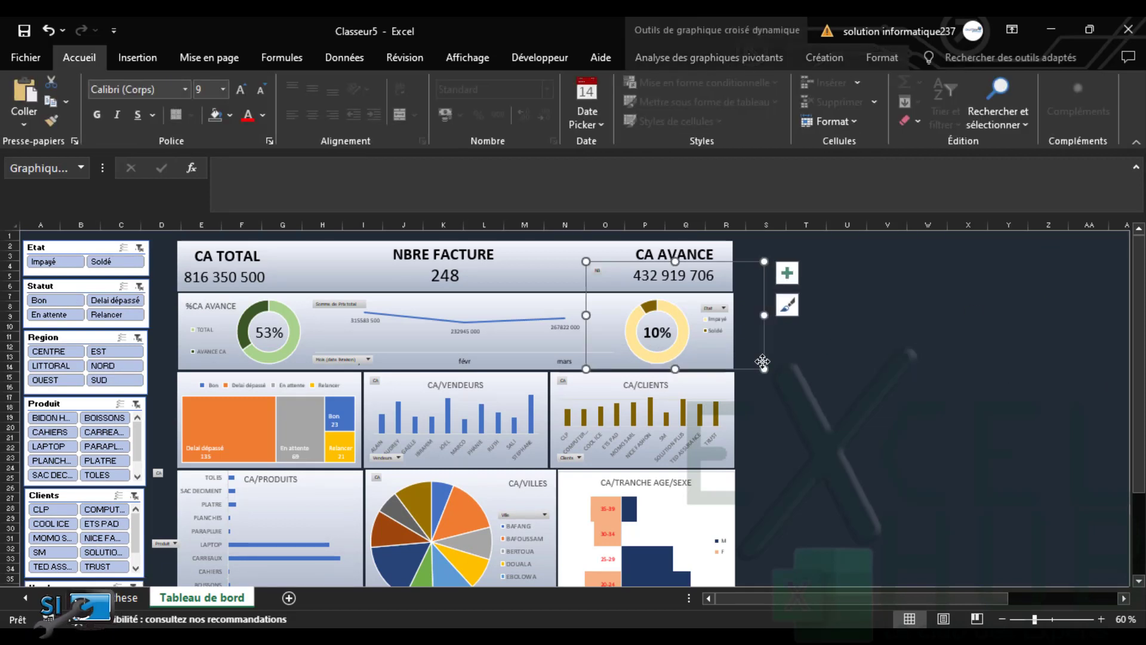
{"action": "key", "text": "ctrl+a"}
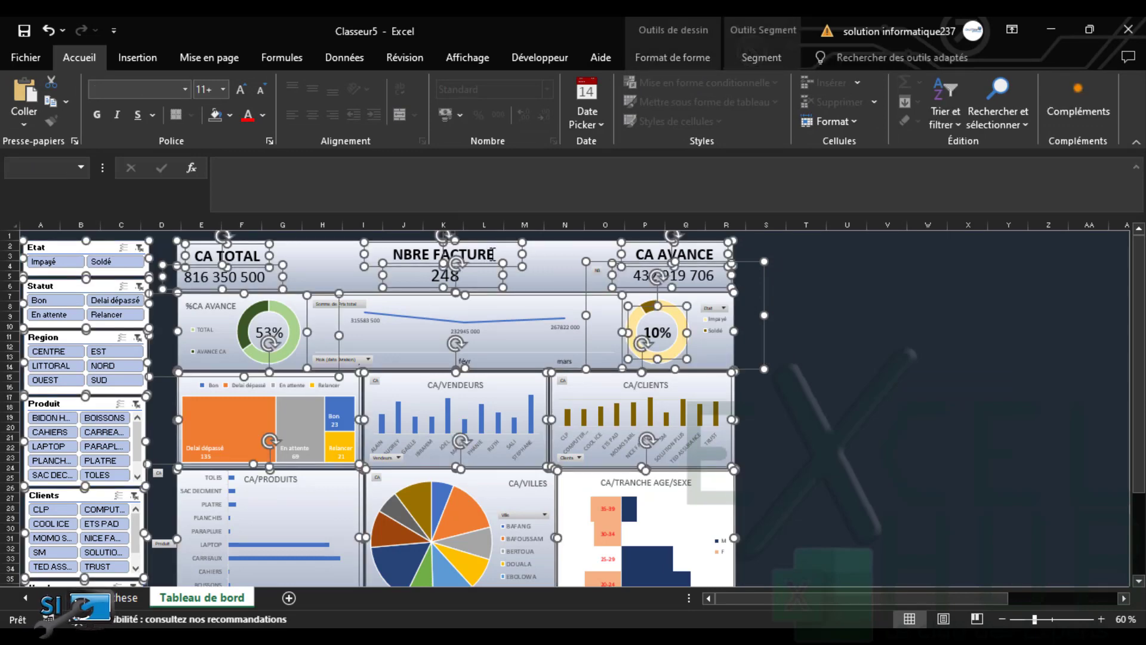
{"action": "left_click_drag", "start_coordinate": [547, 255], "coordinate": [570, 254]}
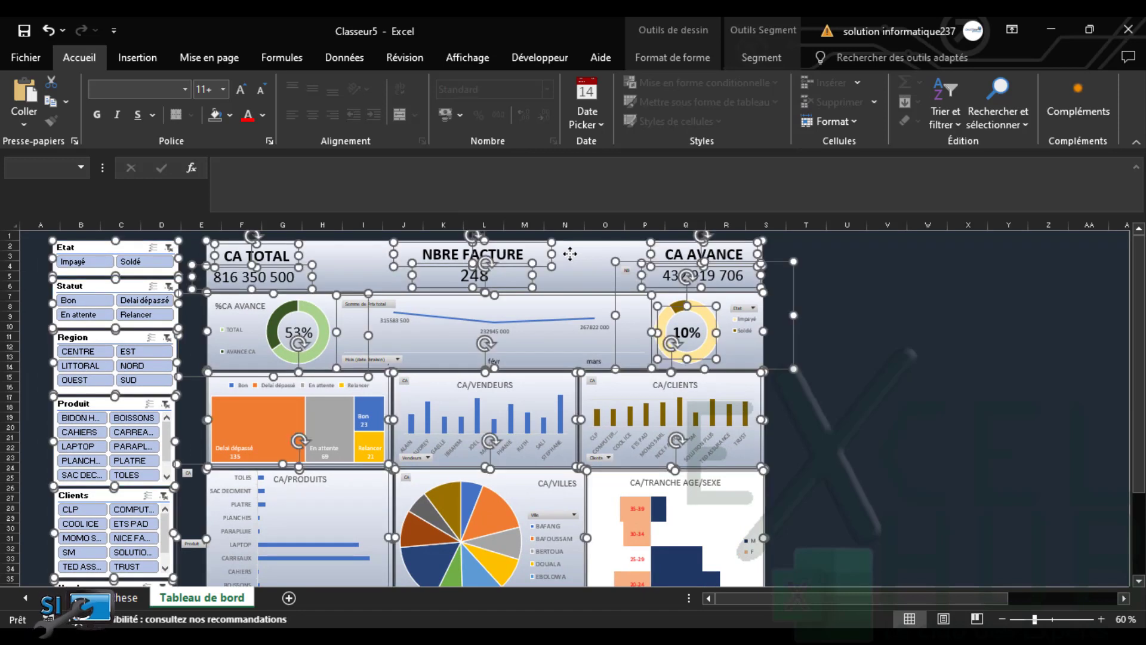
{"action": "left_click_drag", "start_coordinate": [570, 255], "coordinate": [572, 240]}
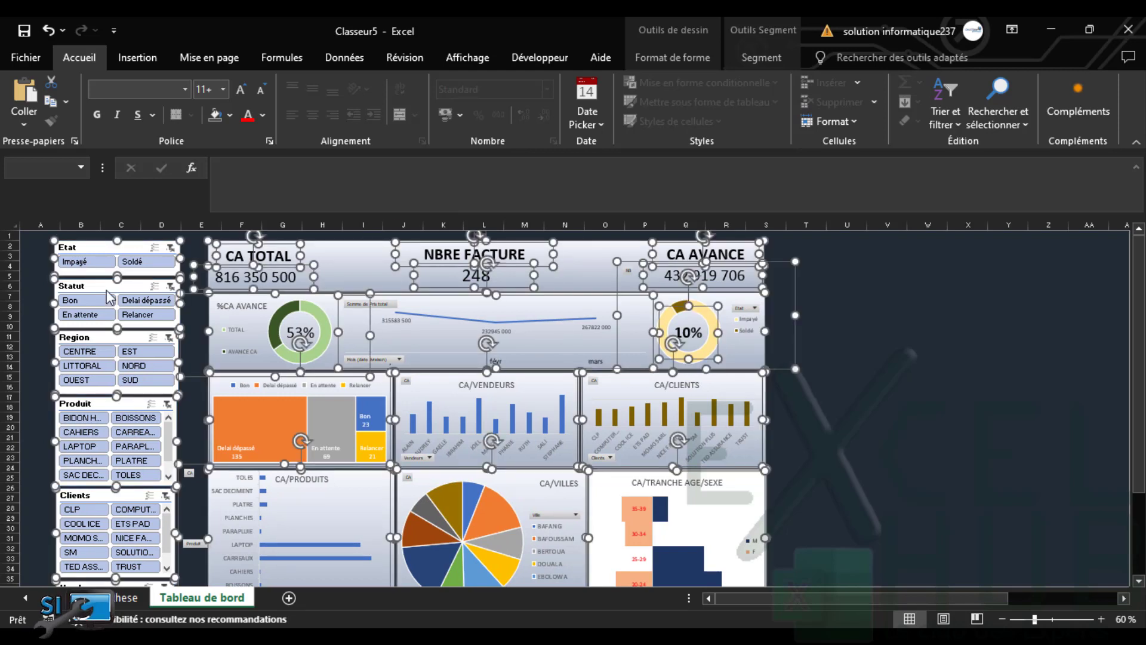
Delete the stray empty rectangle to the right of the dashboard
{"action": "left_click", "coordinate": [23, 291]}
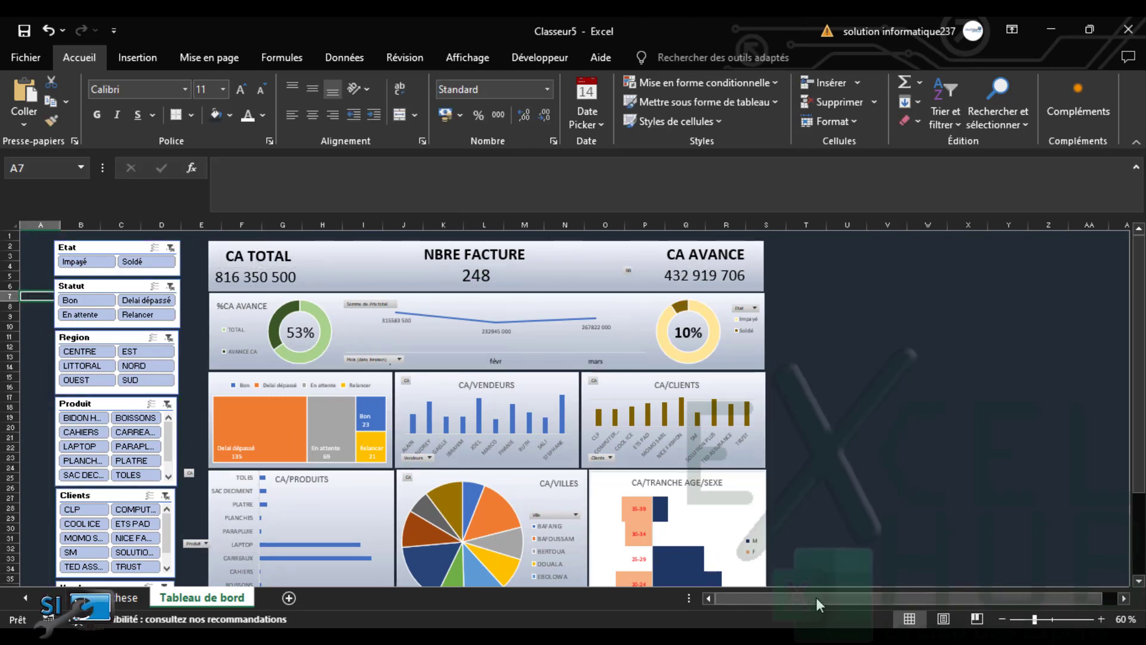
{"action": "left_click_drag", "start_coordinate": [816, 597], "coordinate": [1040, 595]}
{"action": "left_click", "coordinate": [1124, 597]}
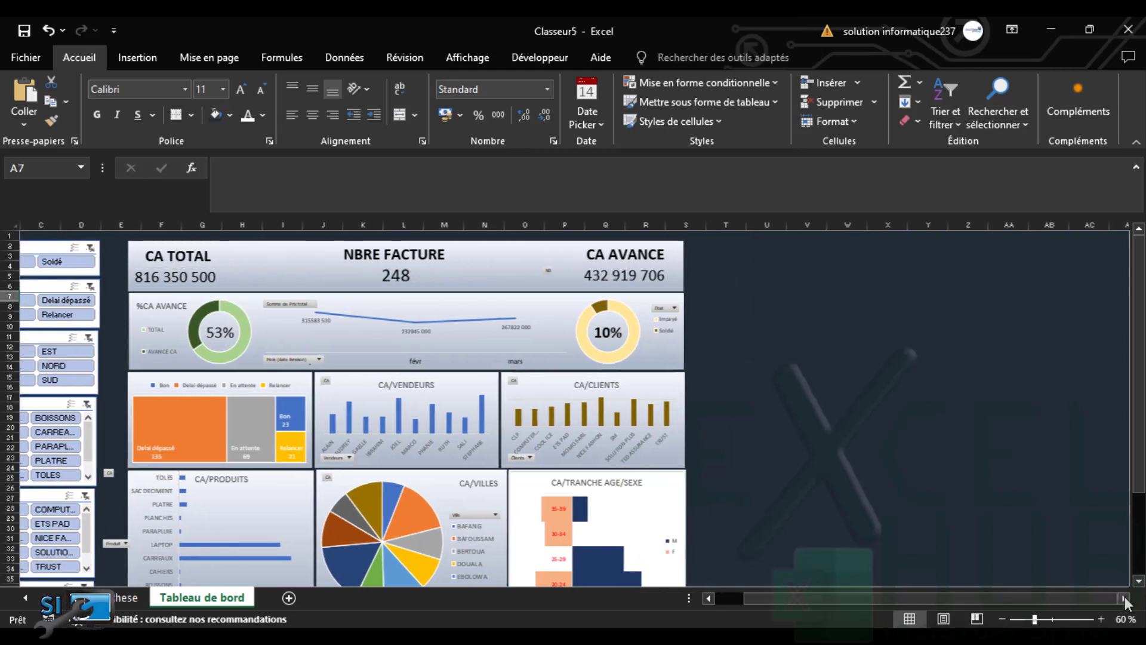
{"action": "left_click", "coordinate": [948, 278]}
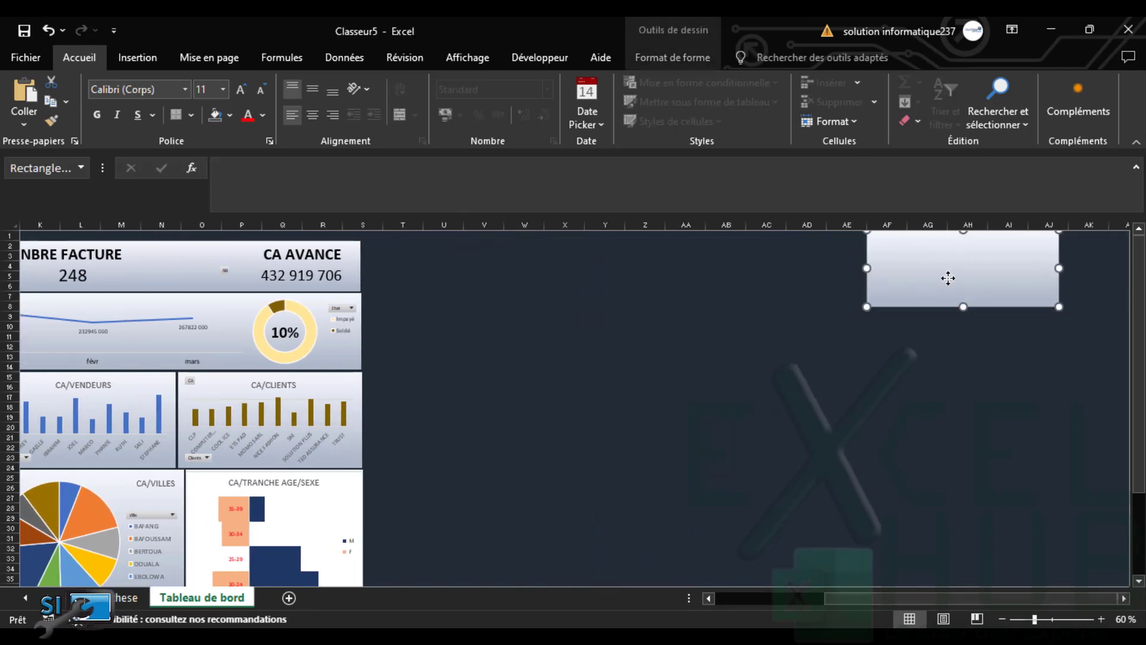
{"action": "key", "text": "Delete"}
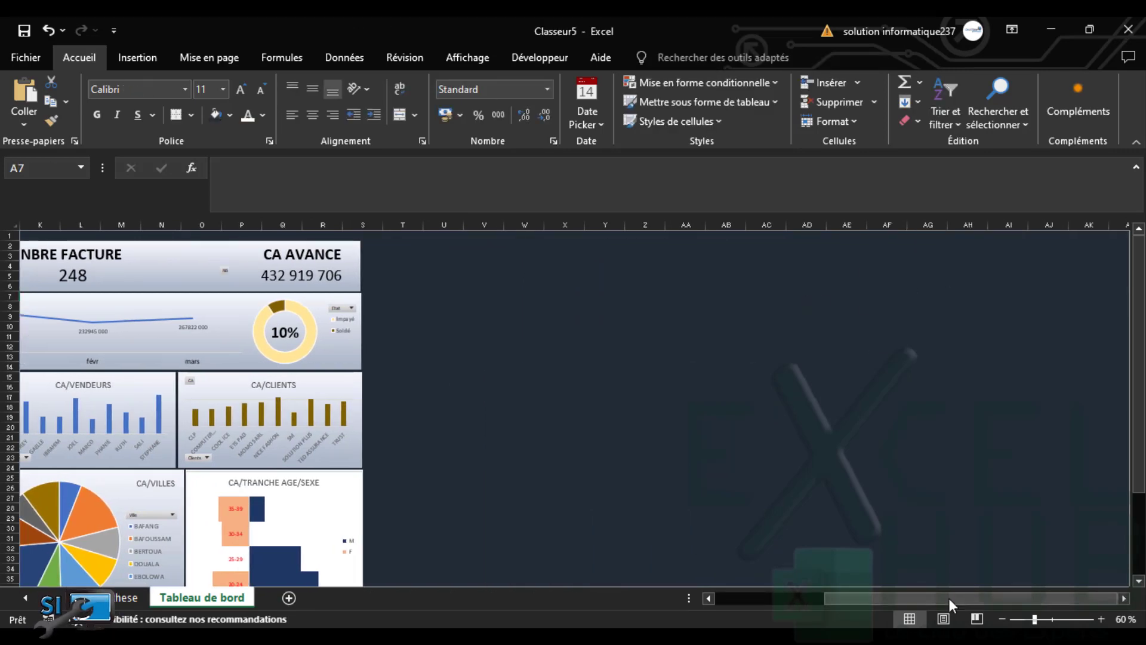
Reselect all dashboard objects and move them left so charts sit beside the slicers
{"action": "left_click_drag", "start_coordinate": [948, 600], "coordinate": [654, 609]}
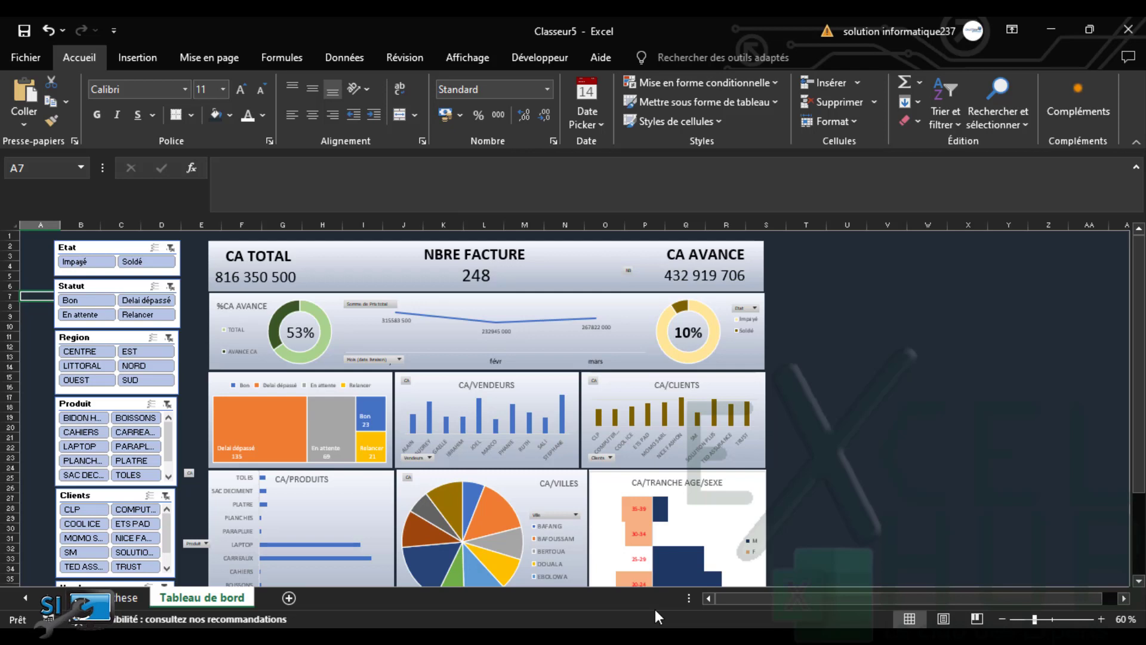
{"action": "left_click", "coordinate": [377, 261]}
{"action": "key", "text": "ctrl+a"}
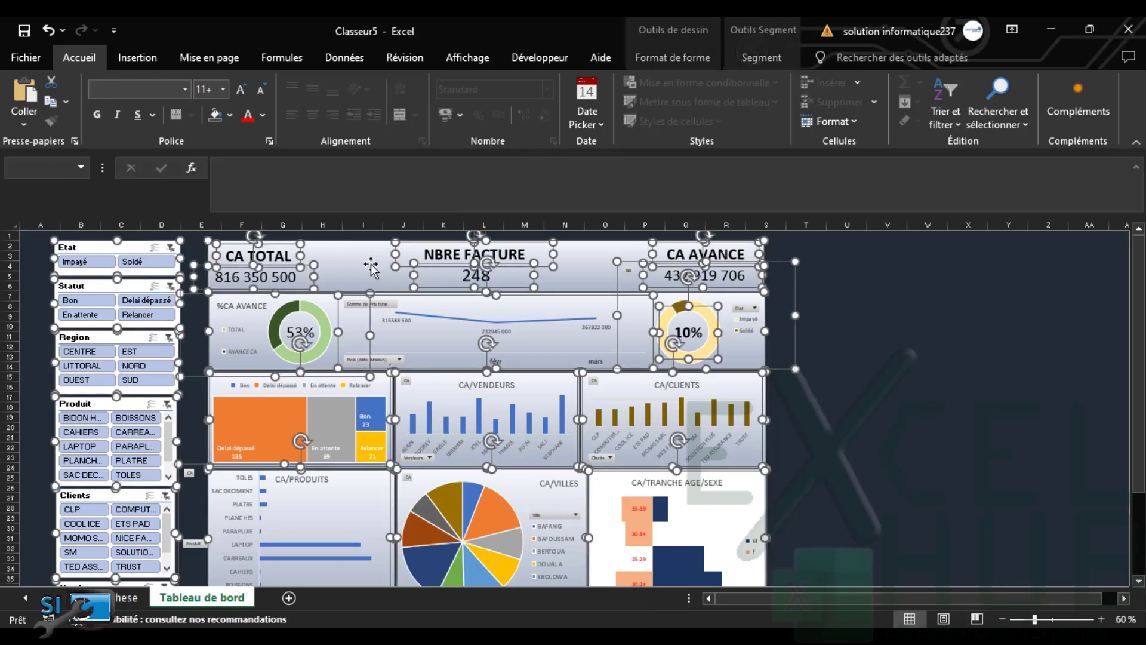
{"action": "mouse_move", "coordinate": [371, 256]}
{"action": "left_mouse_down"}
{"action": "mouse_move", "coordinate": [340, 256]}
{"action": "mouse_move", "coordinate": [362, 254]}
{"action": "left_mouse_up"}
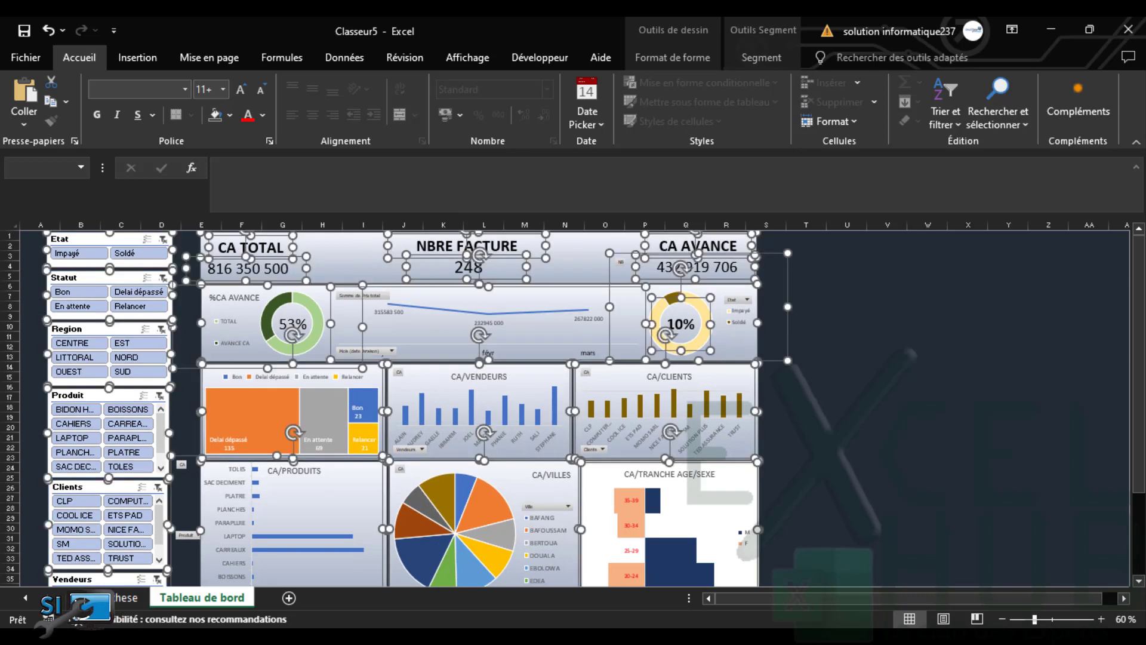
Select the Etat, Statut, Region and Produit slicers and move them left into alignment
{"action": "left_click", "coordinate": [23, 275]}
{"action": "left_click", "coordinate": [71, 242]}
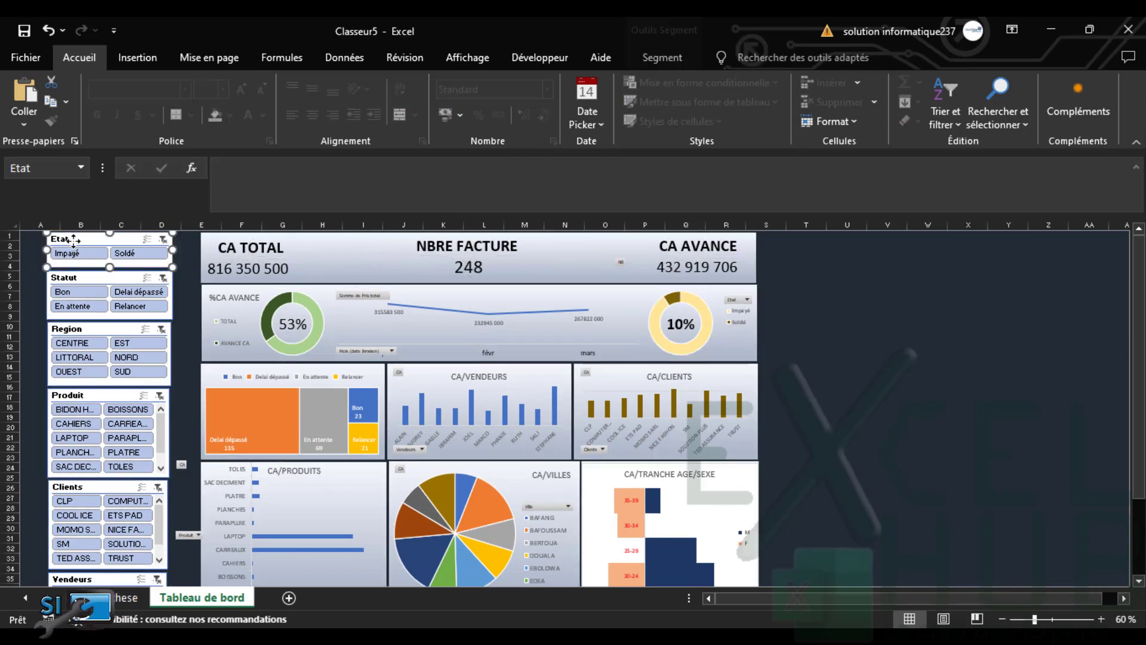
{"action": "left_click", "coordinate": [81, 278], "text": "ctrl"}
{"action": "left_click", "coordinate": [88, 330], "text": "ctrl"}
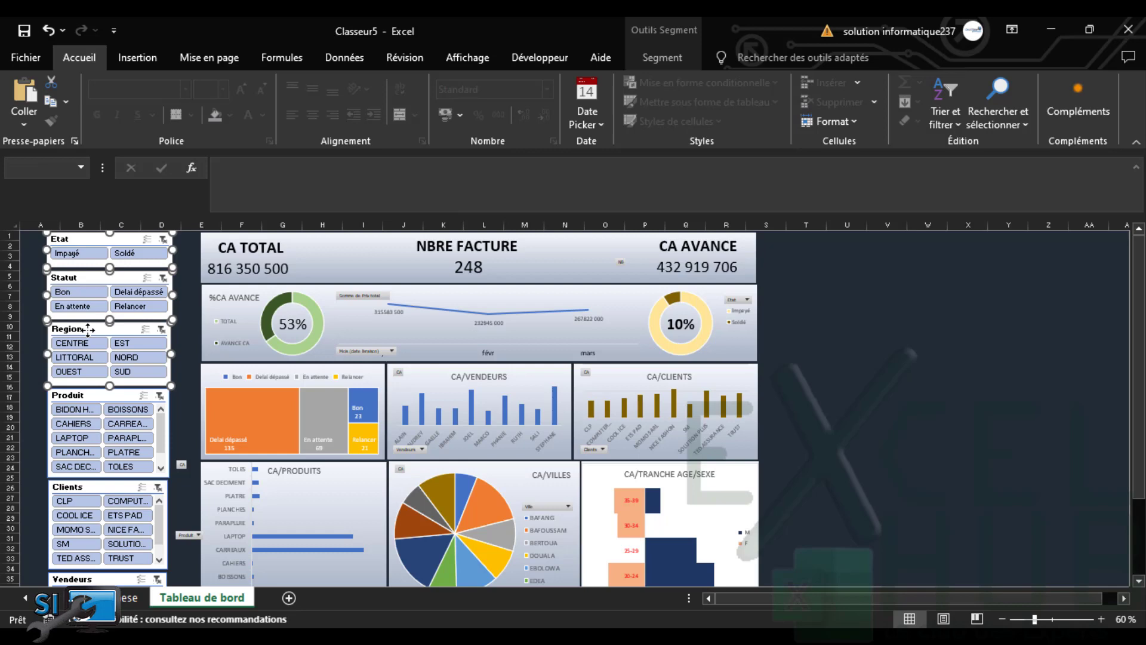
{"action": "left_click", "coordinate": [89, 398], "text": "ctrl"}
{"action": "left_click", "coordinate": [92, 486], "text": "ctrl"}
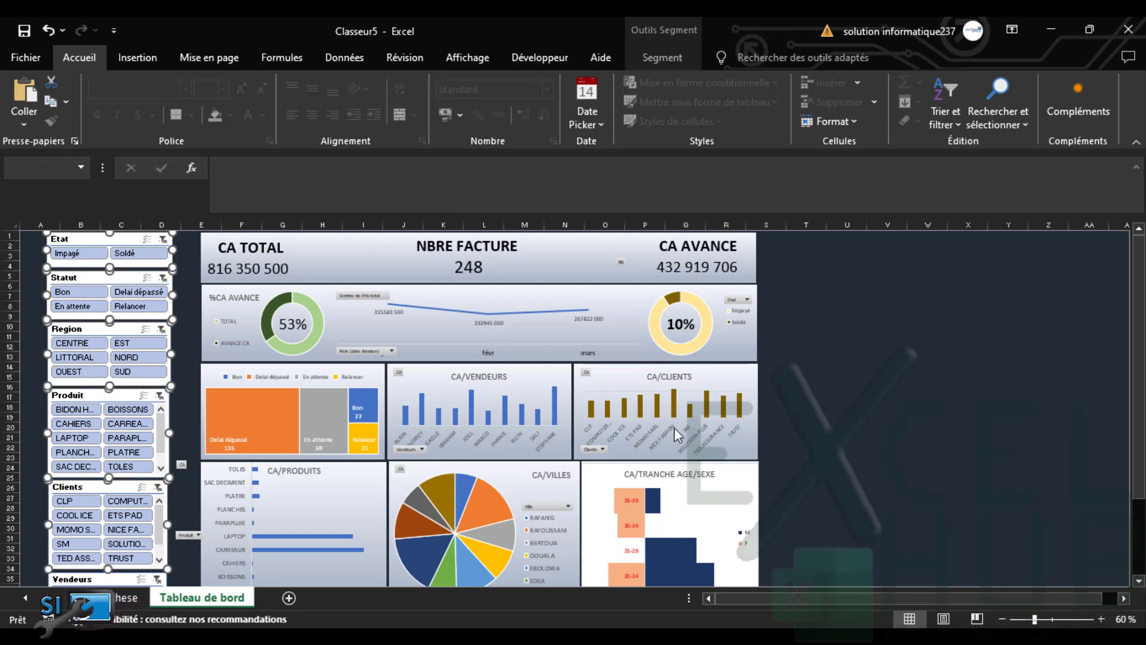
{"action": "scroll", "coordinate": [457, 508], "scroll_direction": "down", "scroll_amount": 3}
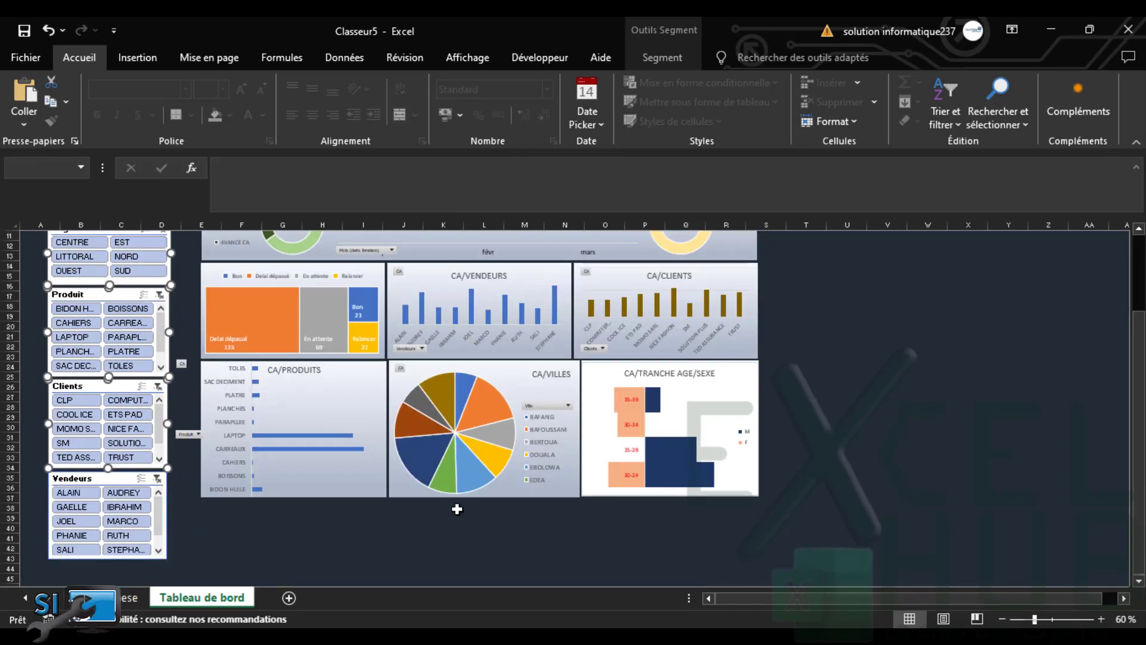
{"action": "left_click", "coordinate": [90, 385], "text": "ctrl"}
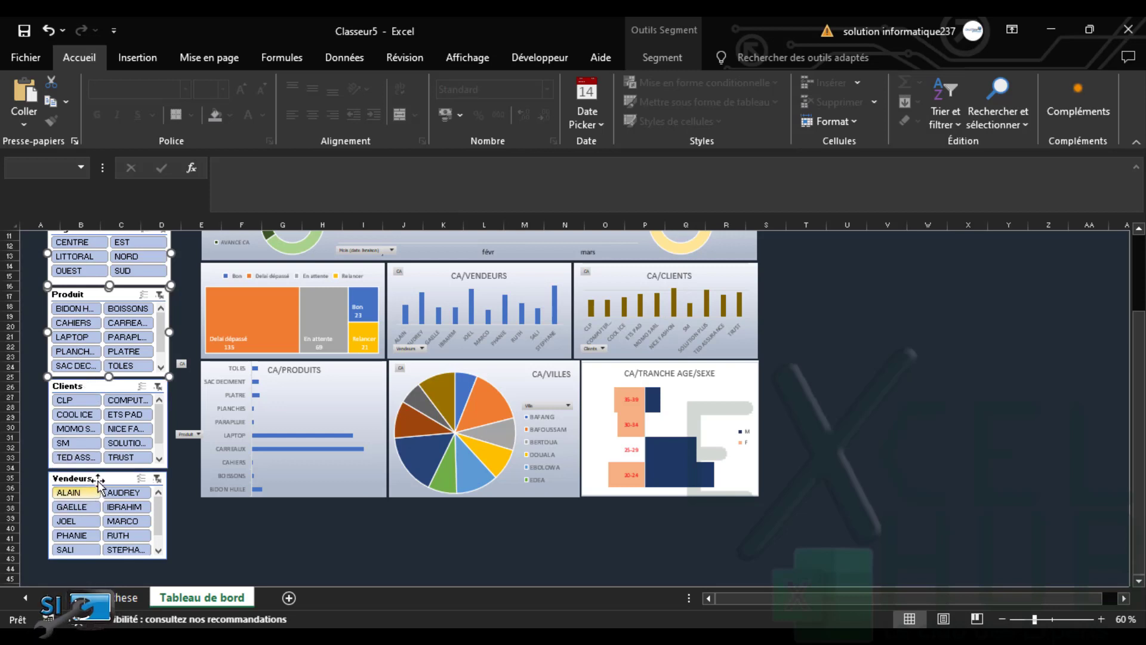
{"action": "left_click_drag", "start_coordinate": [99, 478], "coordinate": [72, 477]}
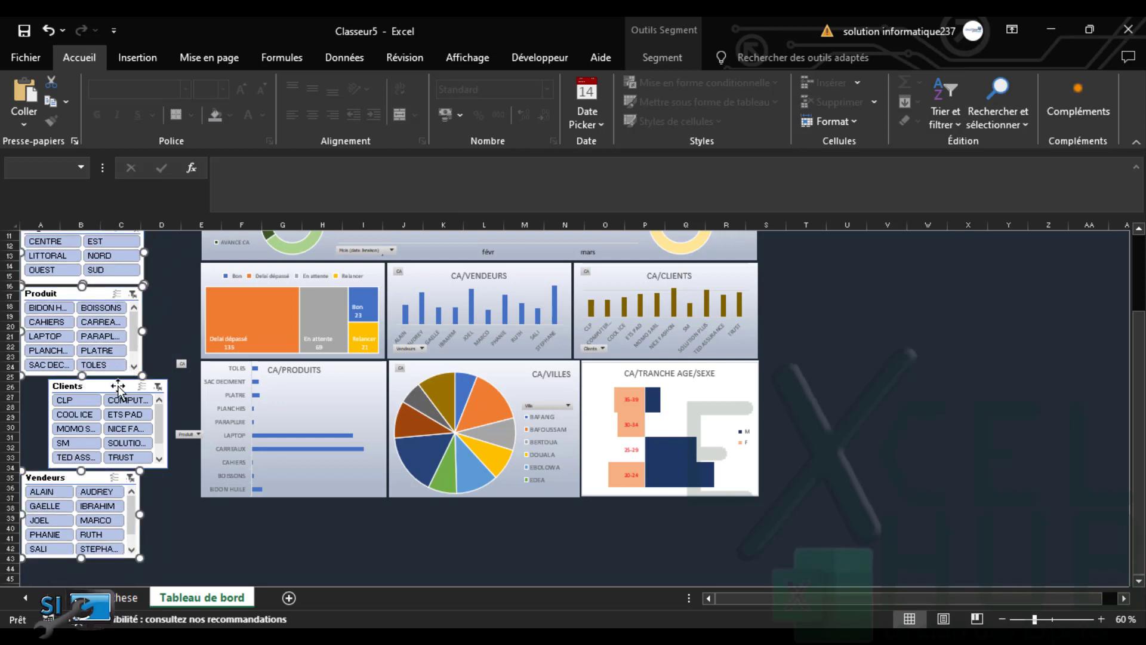
Move the Clients slicer left so it lines up with the others
{"action": "left_click_drag", "start_coordinate": [117, 386], "coordinate": [90, 385]}
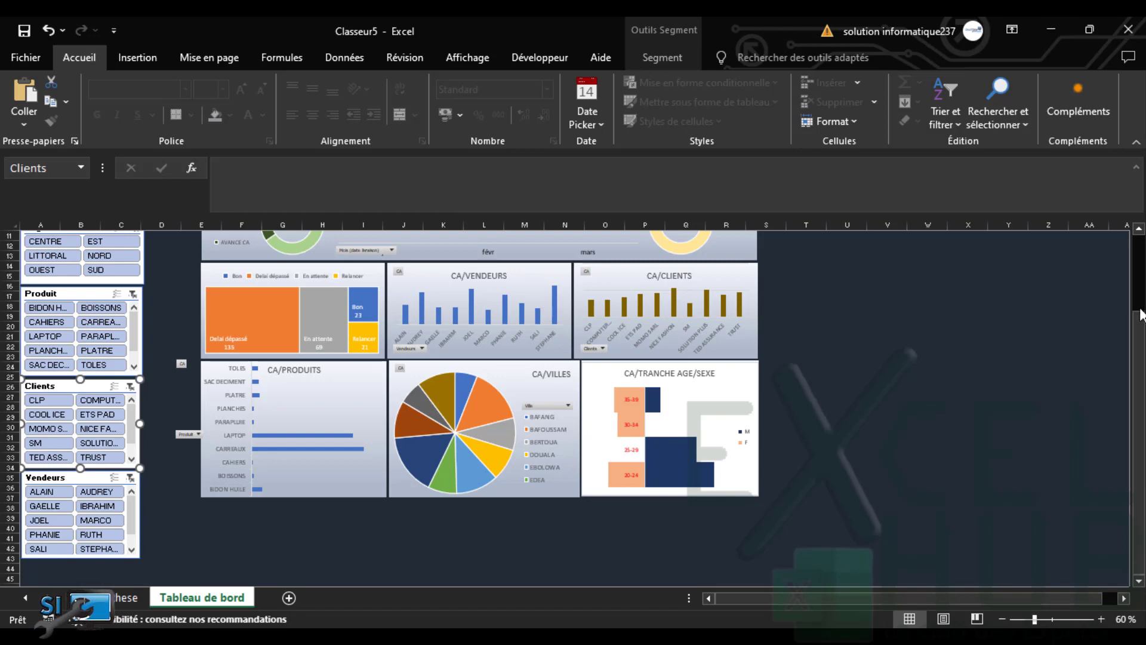
{"action": "left_click_drag", "start_coordinate": [1141, 314], "coordinate": [1127, 206]}
{"action": "left_click", "coordinate": [171, 286]}
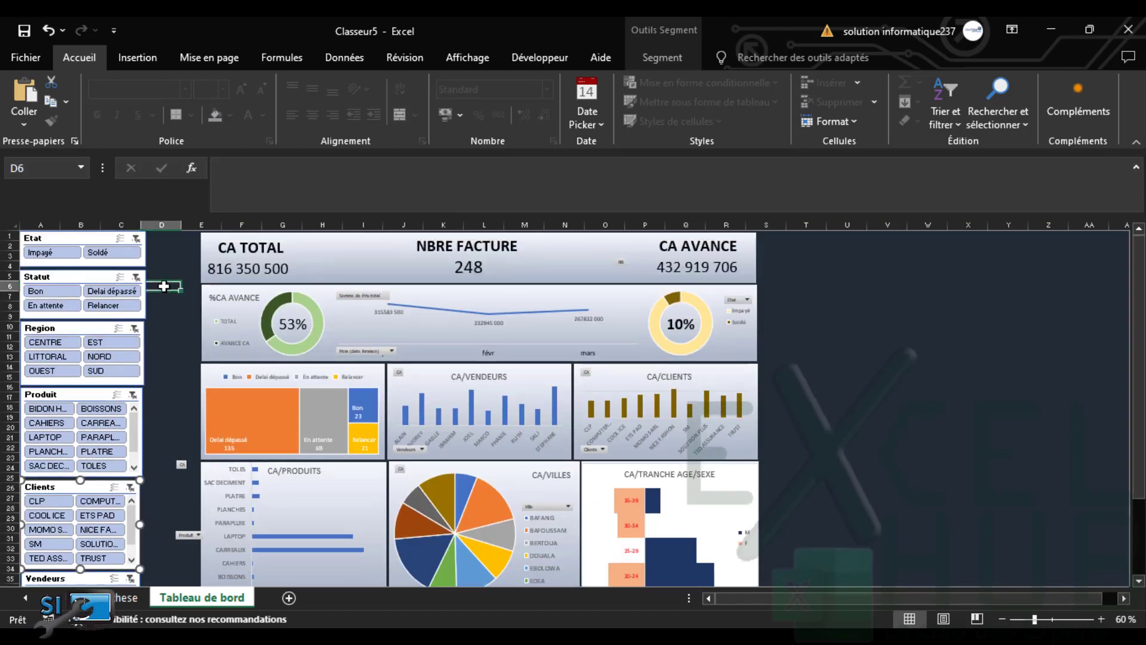
{"action": "left_click", "coordinate": [51, 245]}
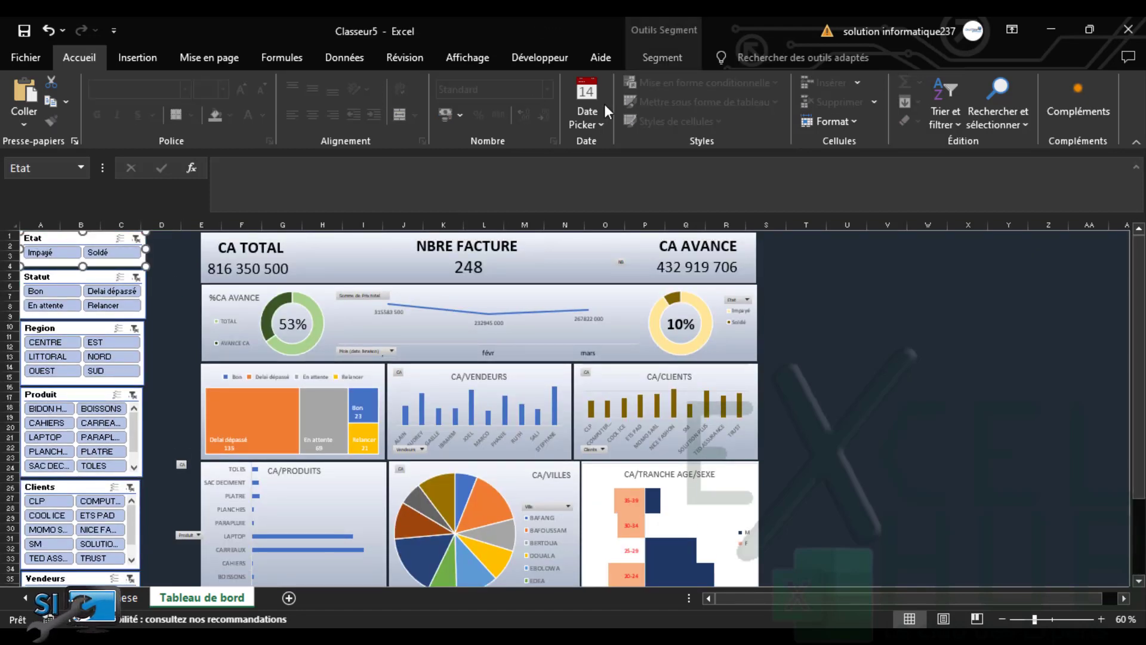
Start a new slicer style and give the whole slicer a dark slate fill
{"action": "left_click", "coordinate": [661, 60]}
{"action": "left_click", "coordinate": [560, 118]}
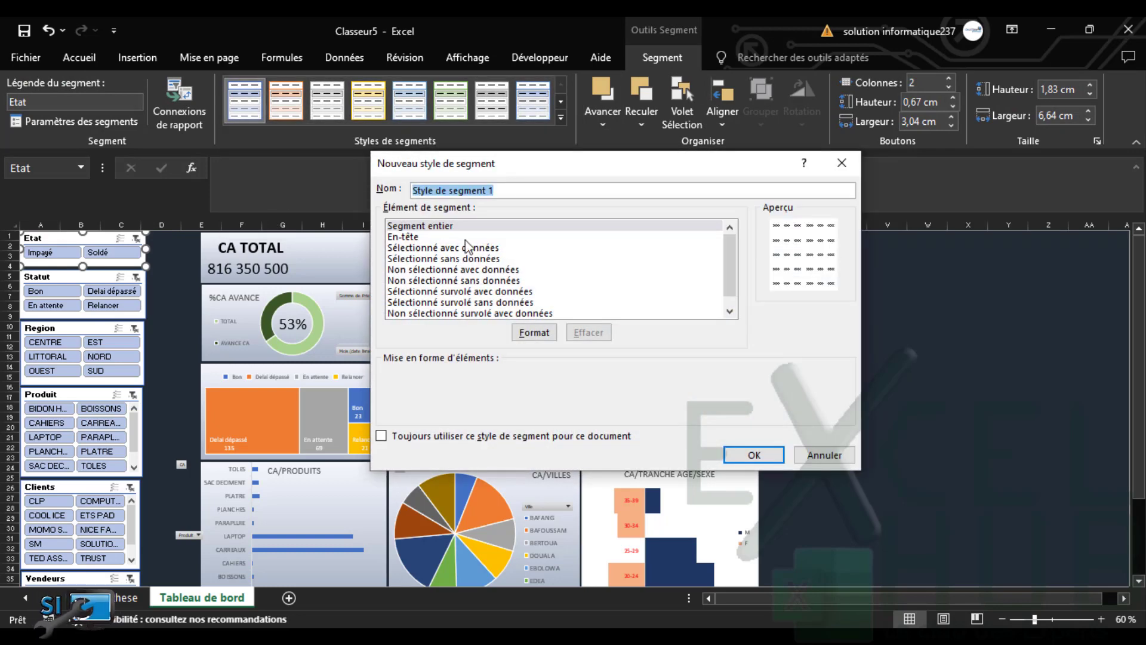
{"action": "left_click", "coordinate": [533, 333]}
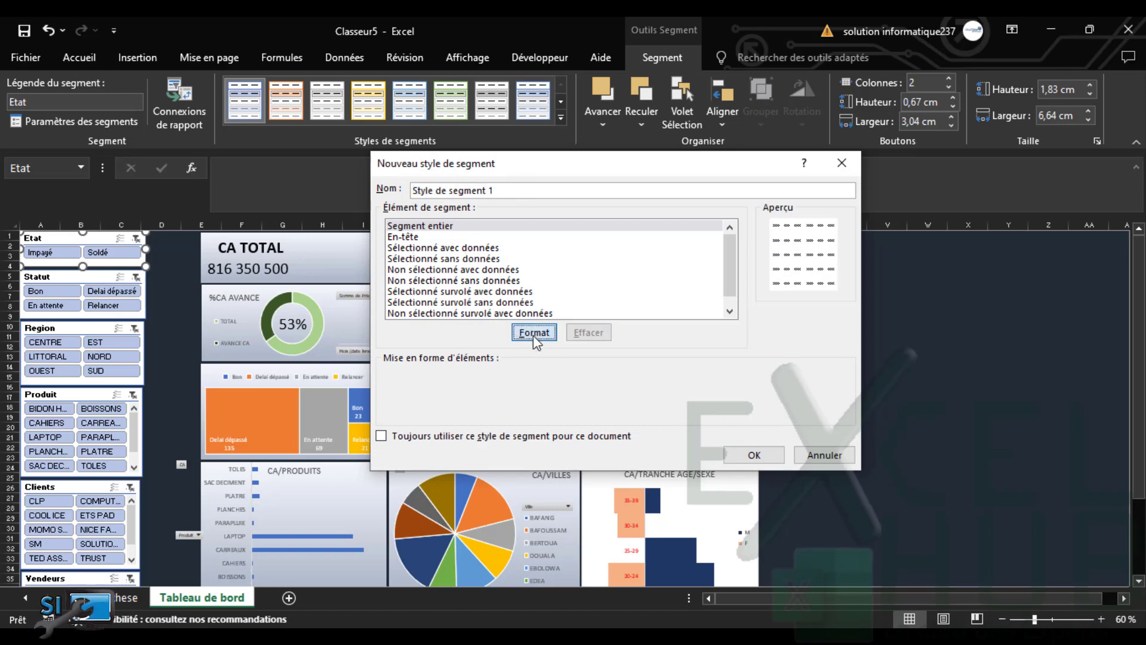
{"action": "left_click", "coordinate": [468, 267]}
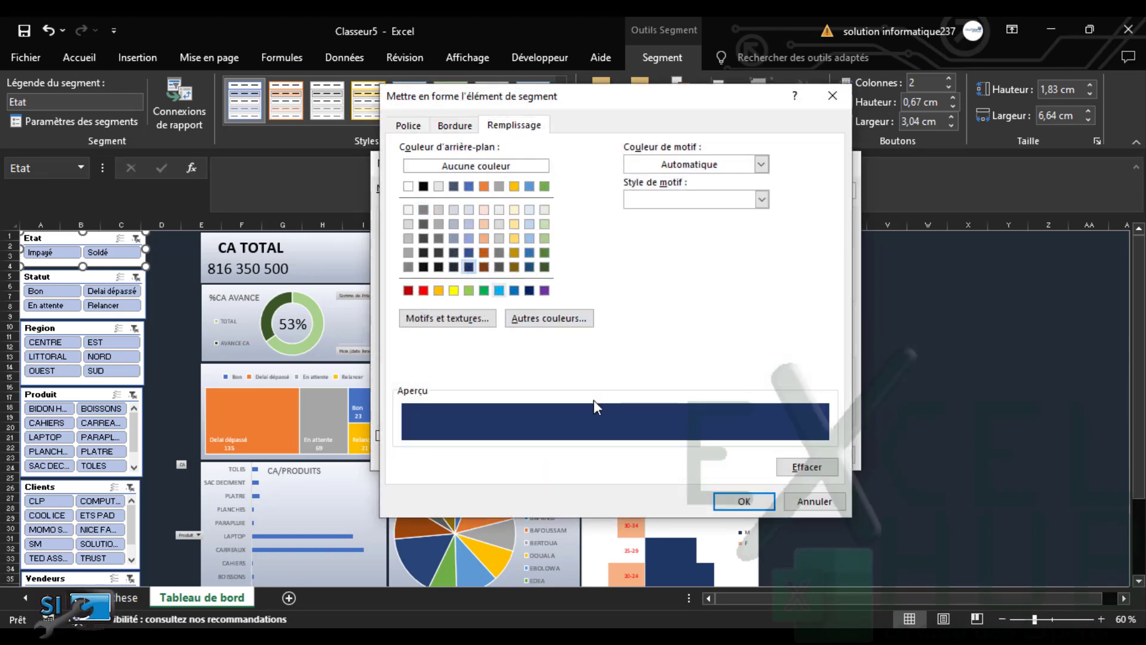
{"action": "left_click", "coordinate": [453, 270]}
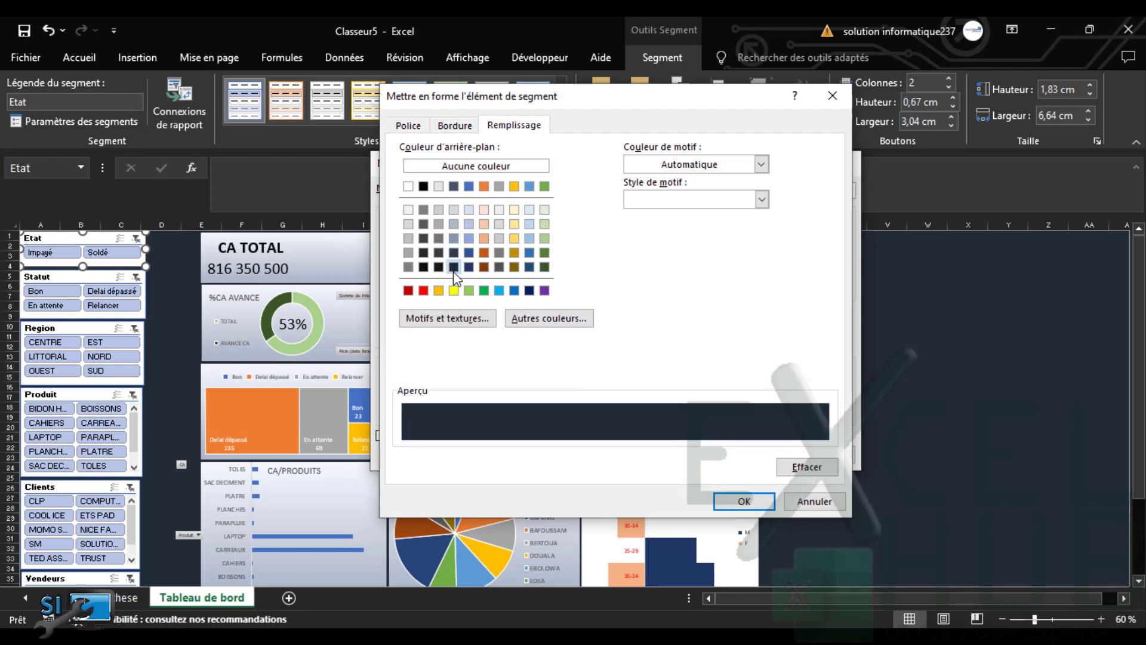
{"action": "left_click", "coordinate": [740, 500]}
Give the header element a white fill in the new style
{"action": "left_click", "coordinate": [408, 238]}
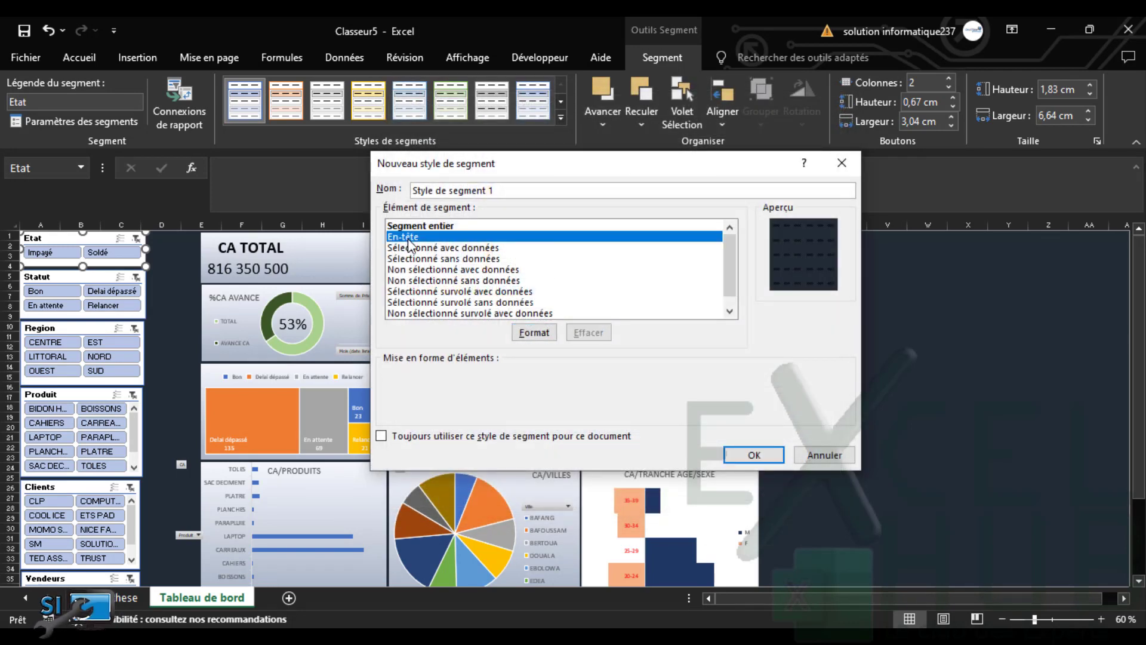
{"action": "left_click", "coordinate": [543, 332]}
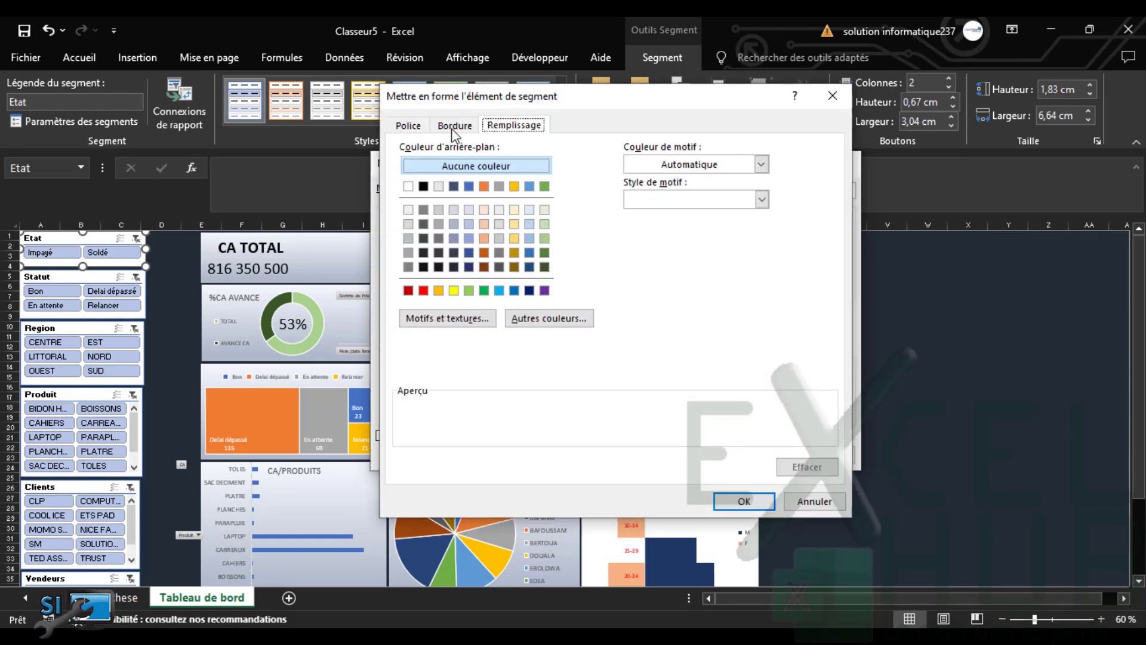
{"action": "left_click", "coordinate": [408, 186]}
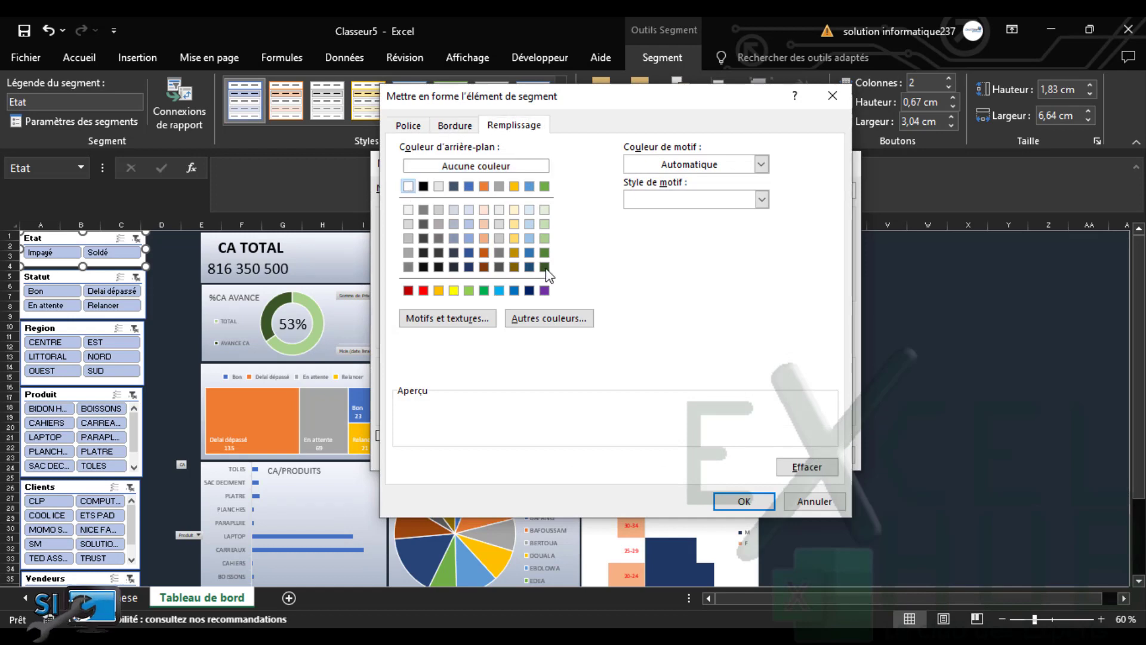
{"action": "left_click", "coordinate": [746, 502]}
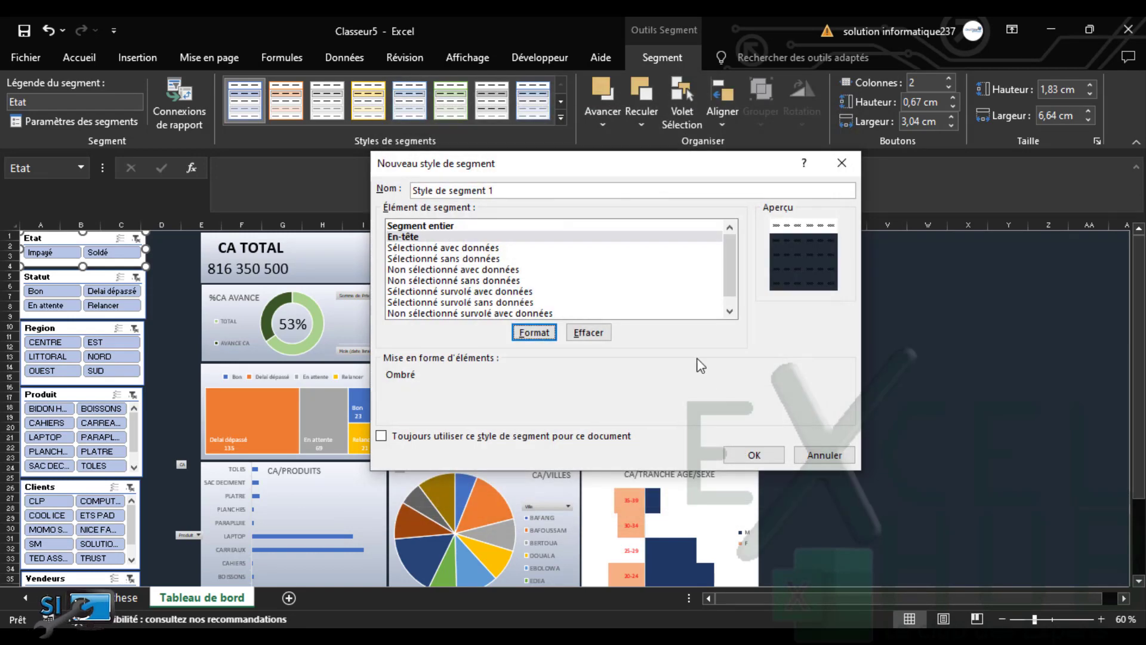
Fill the selected-items-with-data buttons in orange-gold
{"action": "left_click", "coordinate": [421, 248]}
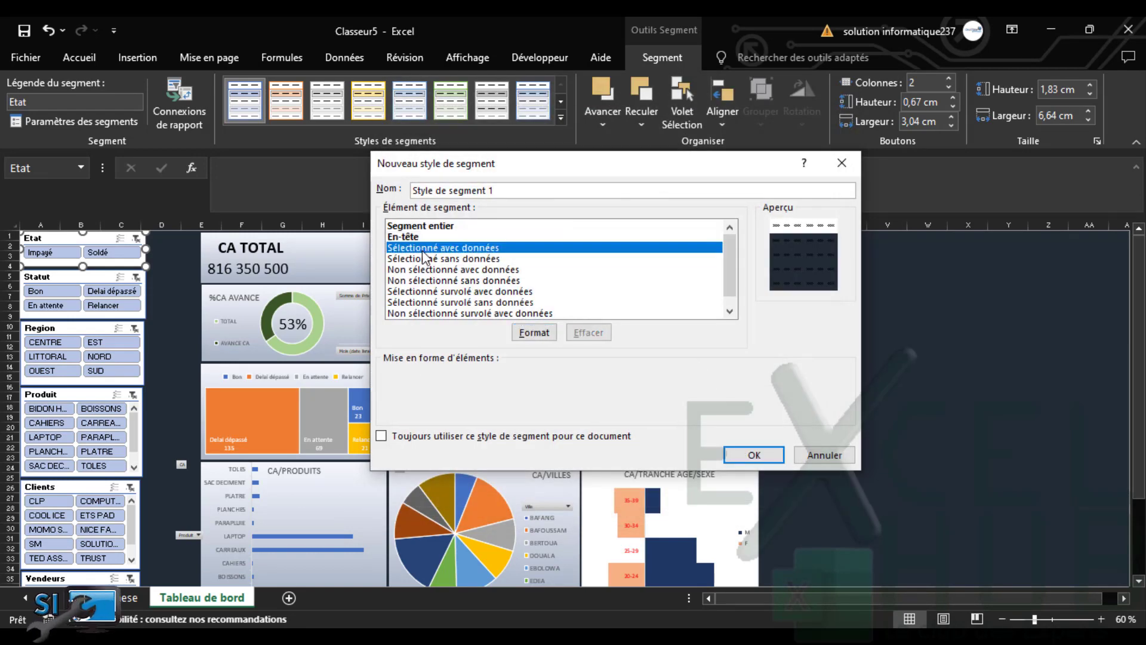
{"action": "left_click", "coordinate": [533, 332]}
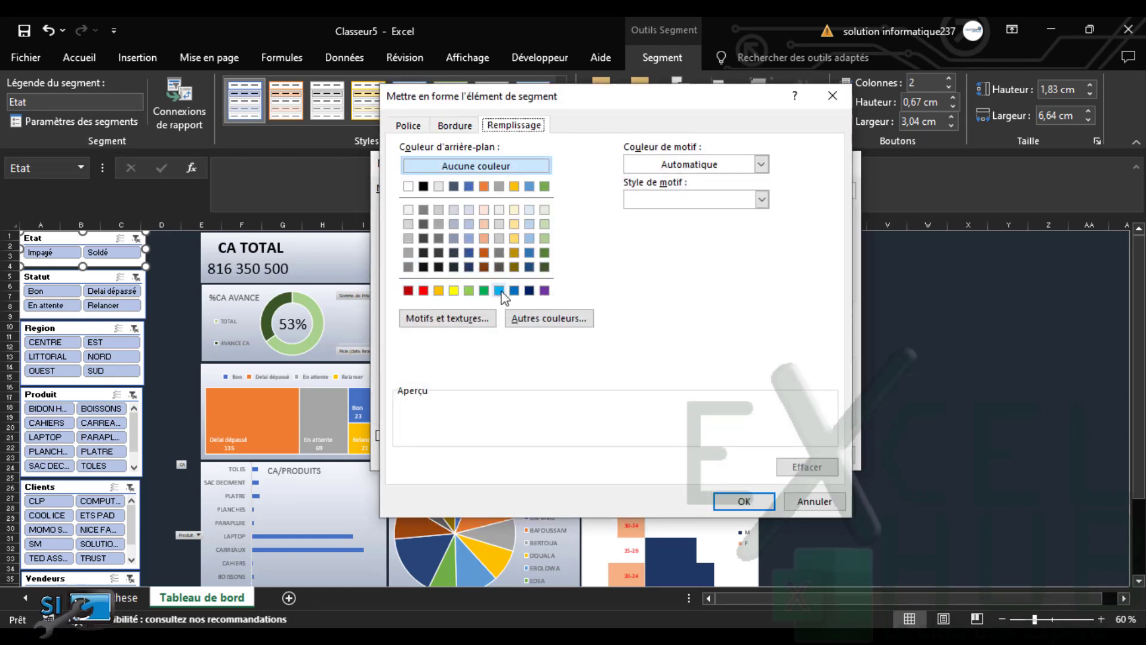
{"action": "left_click", "coordinate": [438, 291]}
{"action": "left_click", "coordinate": [723, 500]}
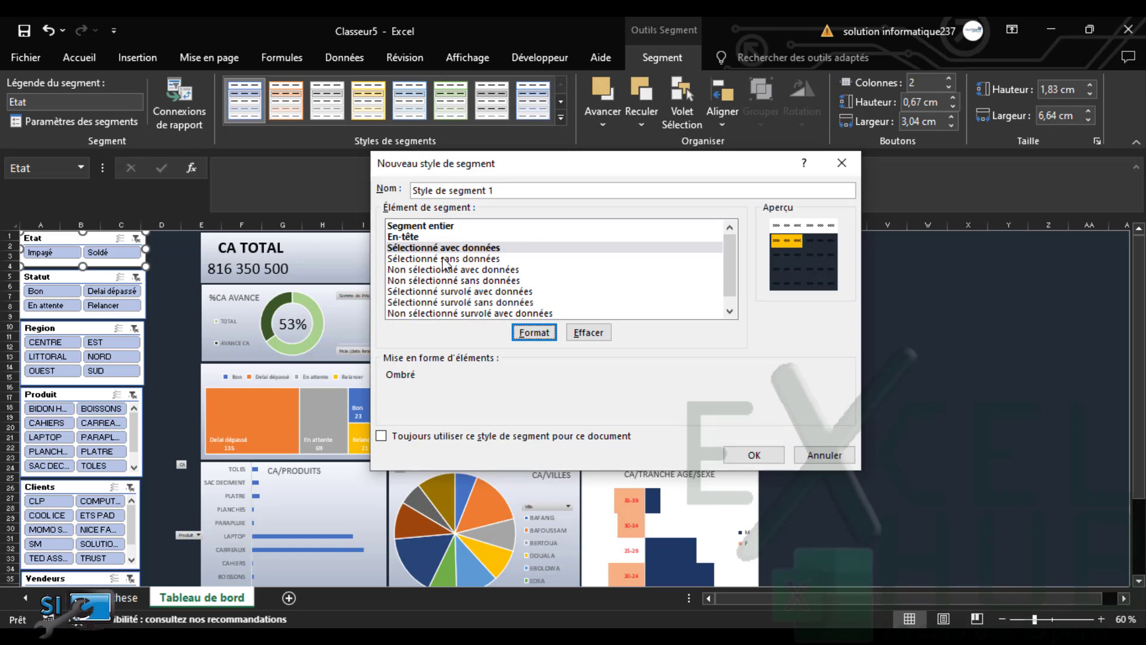
Set white font for selected items without data and save Style de segment 1
{"action": "left_click", "coordinate": [445, 259]}
{"action": "left_click", "coordinate": [537, 334]}
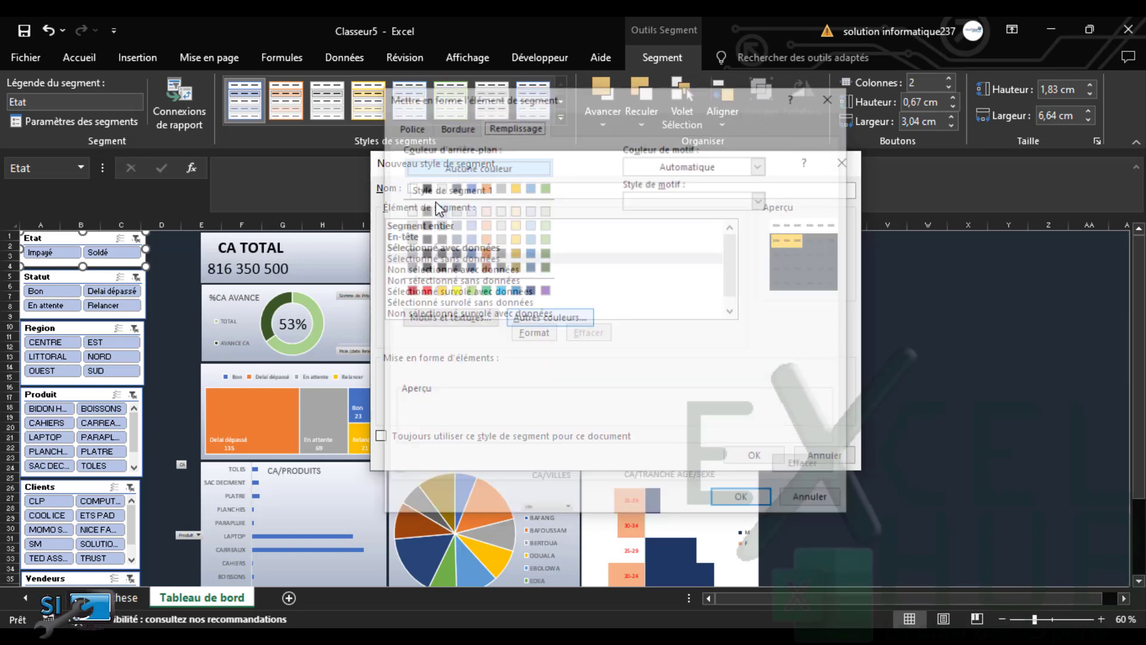
{"action": "left_click", "coordinate": [410, 125]}
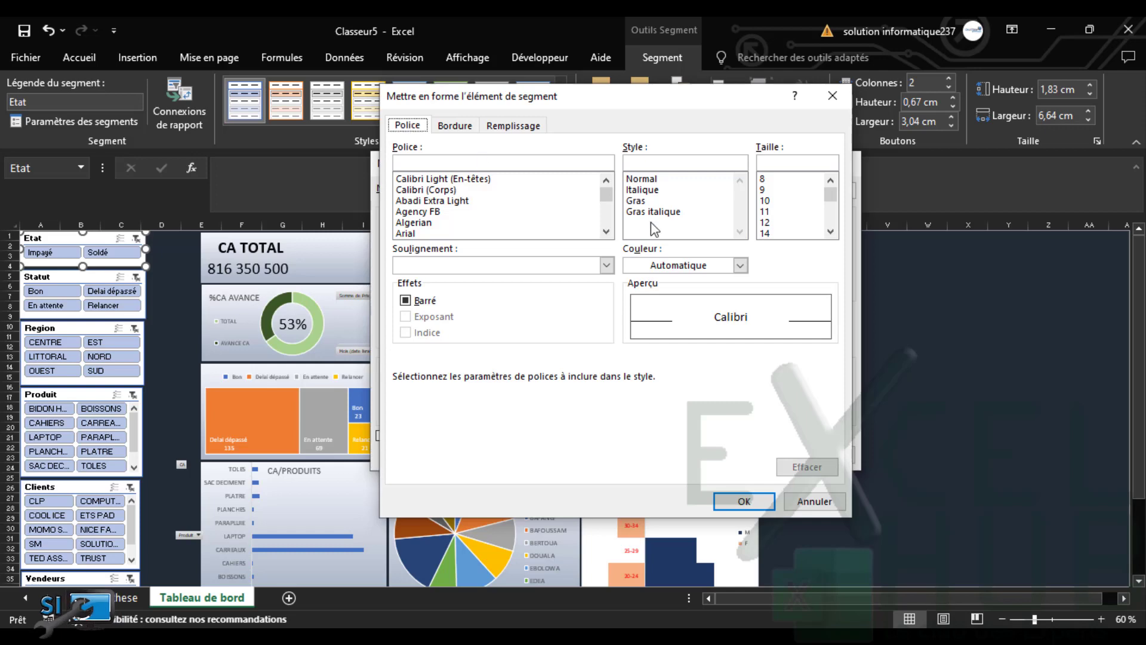
{"action": "left_click", "coordinate": [740, 265]}
{"action": "left_click", "coordinate": [634, 325]}
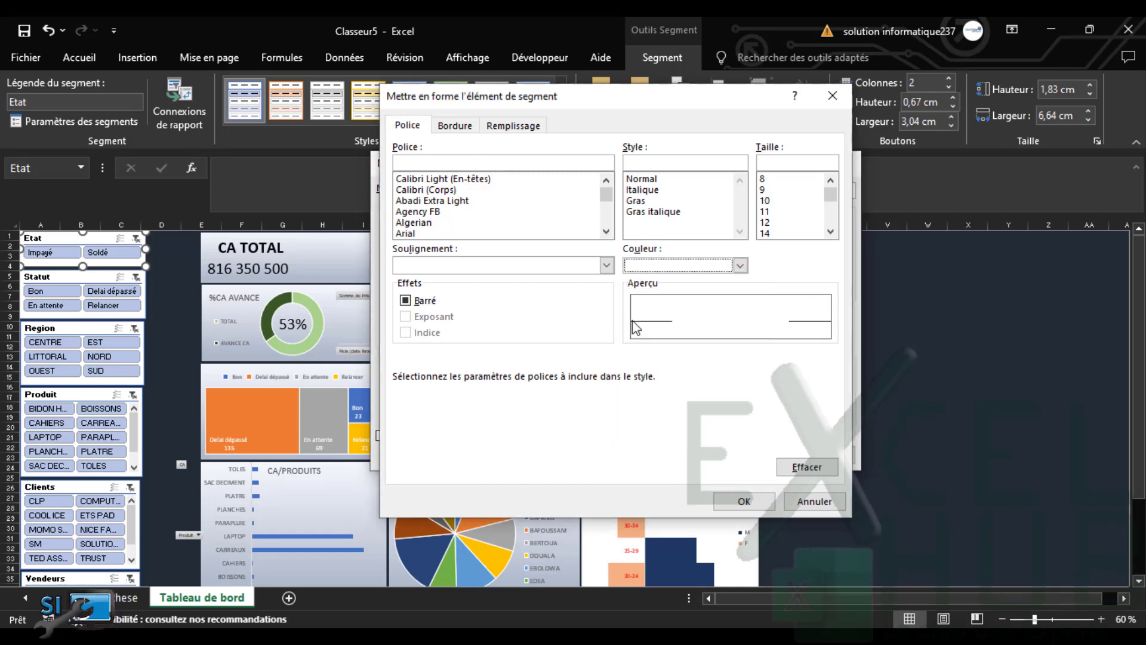
{"action": "left_click", "coordinate": [753, 502]}
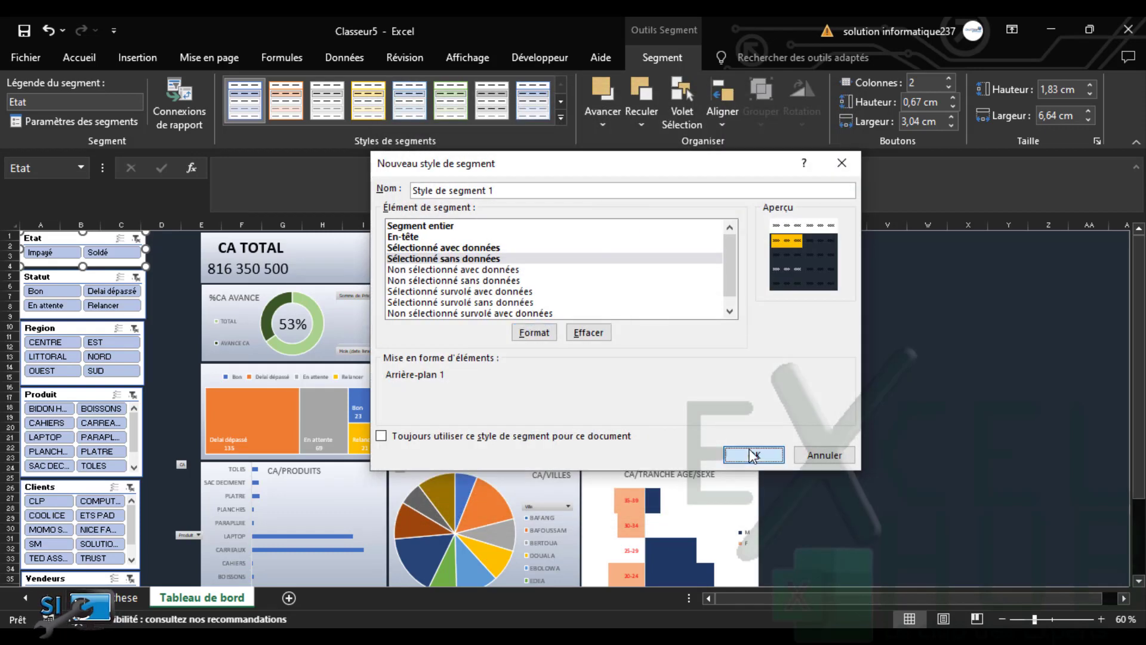
{"action": "left_click", "coordinate": [753, 455]}
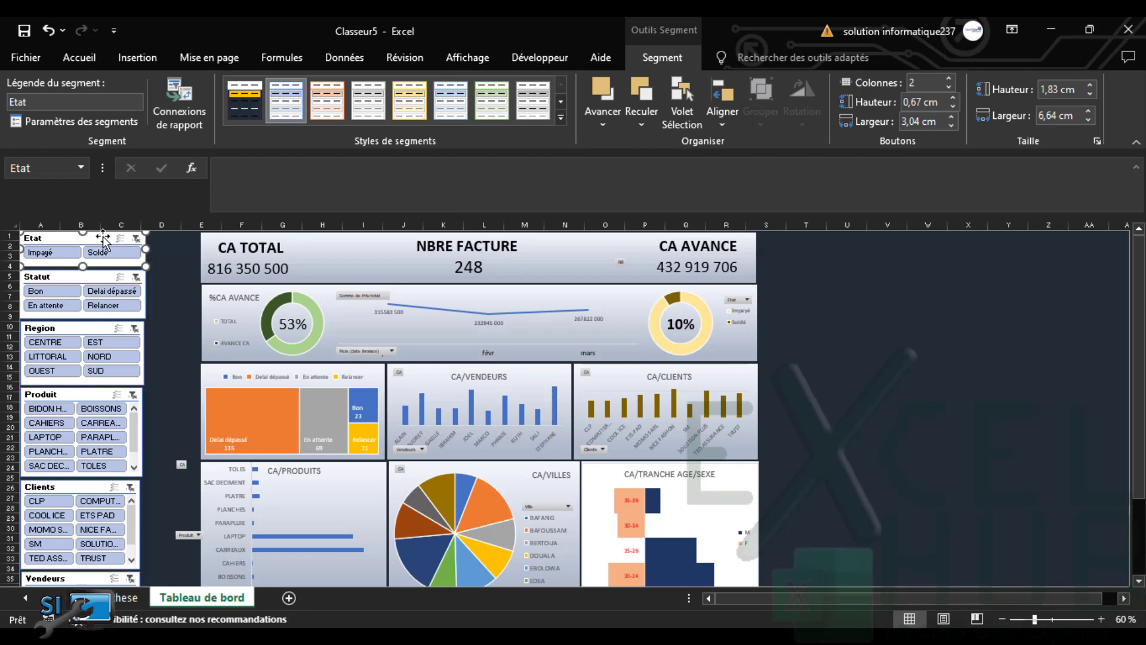
Apply Style de segment 1 to Etat and edit its header to navy fill with white text
{"action": "left_click", "coordinate": [237, 98]}
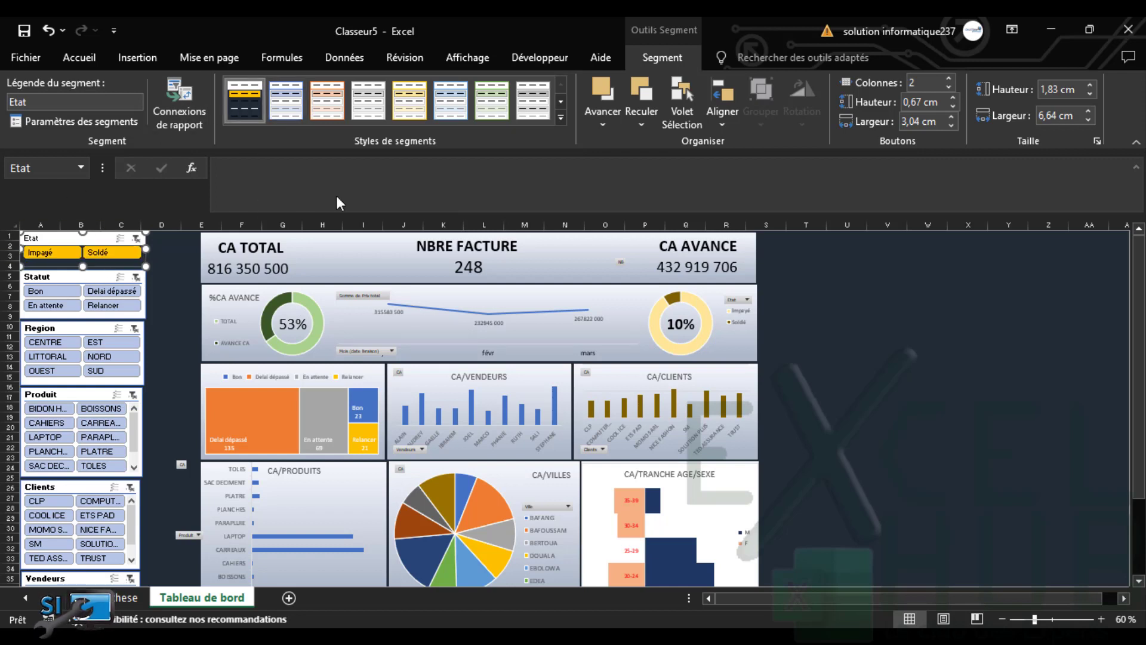
{"action": "right_click", "coordinate": [234, 94]}
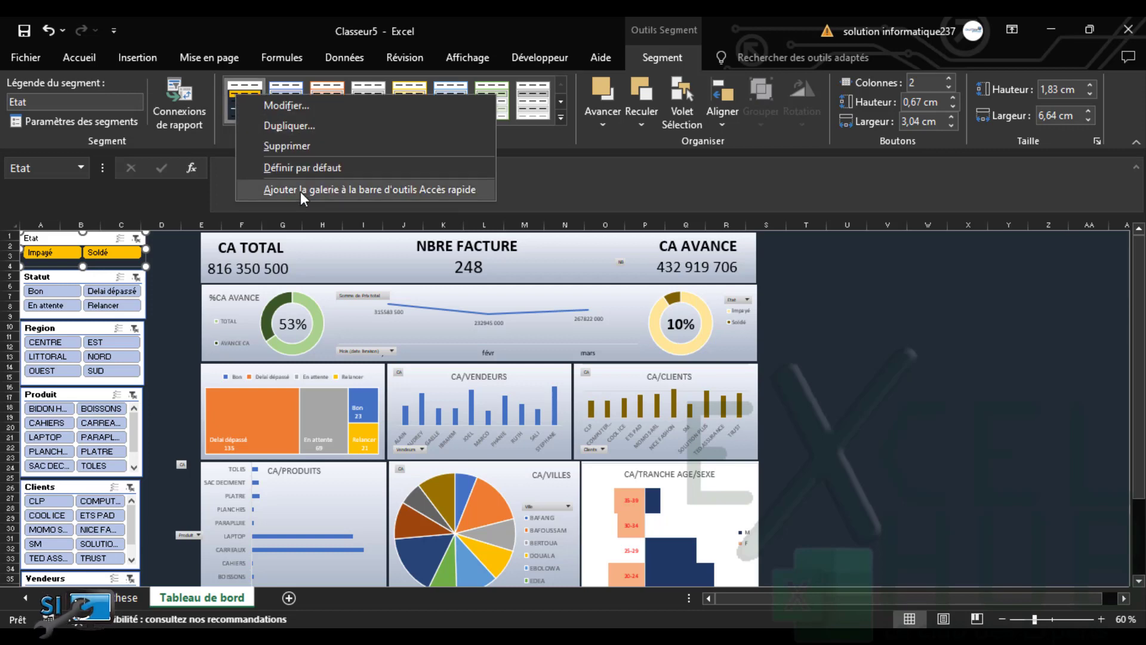
{"action": "left_click", "coordinate": [302, 111]}
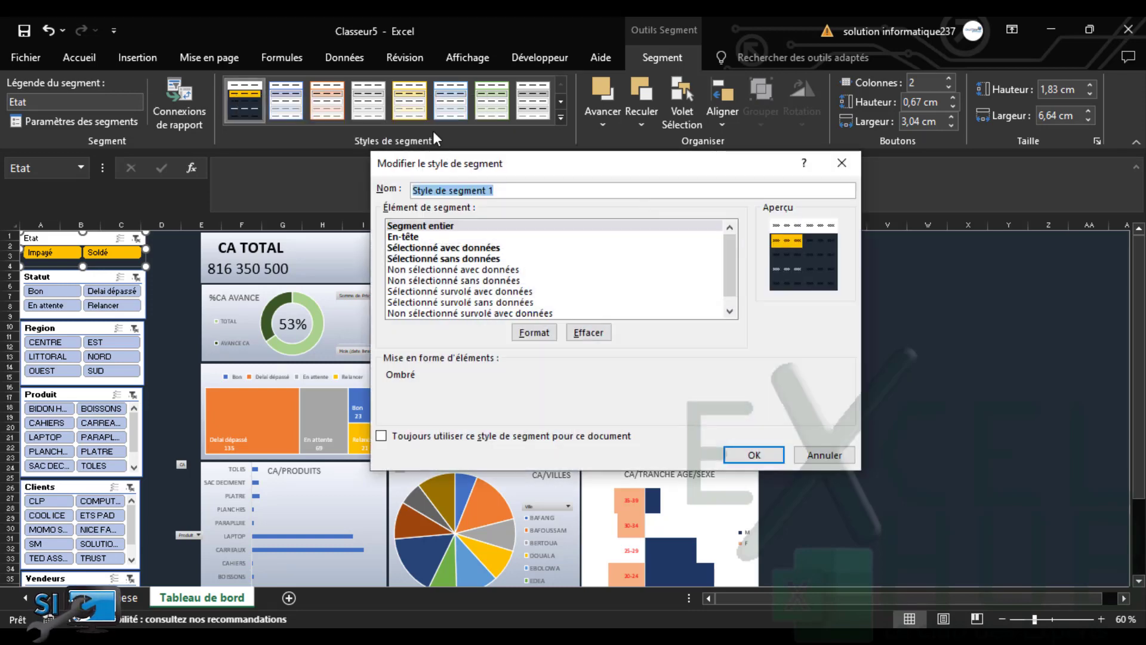
{"action": "left_click", "coordinate": [401, 236]}
{"action": "left_click", "coordinate": [534, 332]}
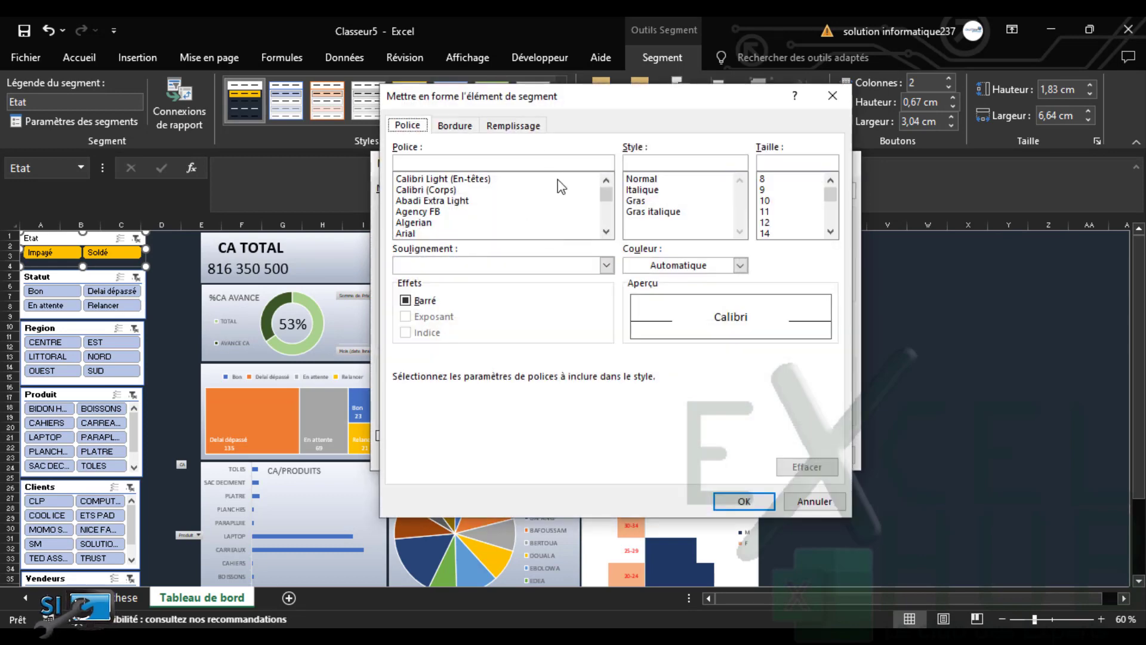
{"action": "left_click", "coordinate": [513, 125]}
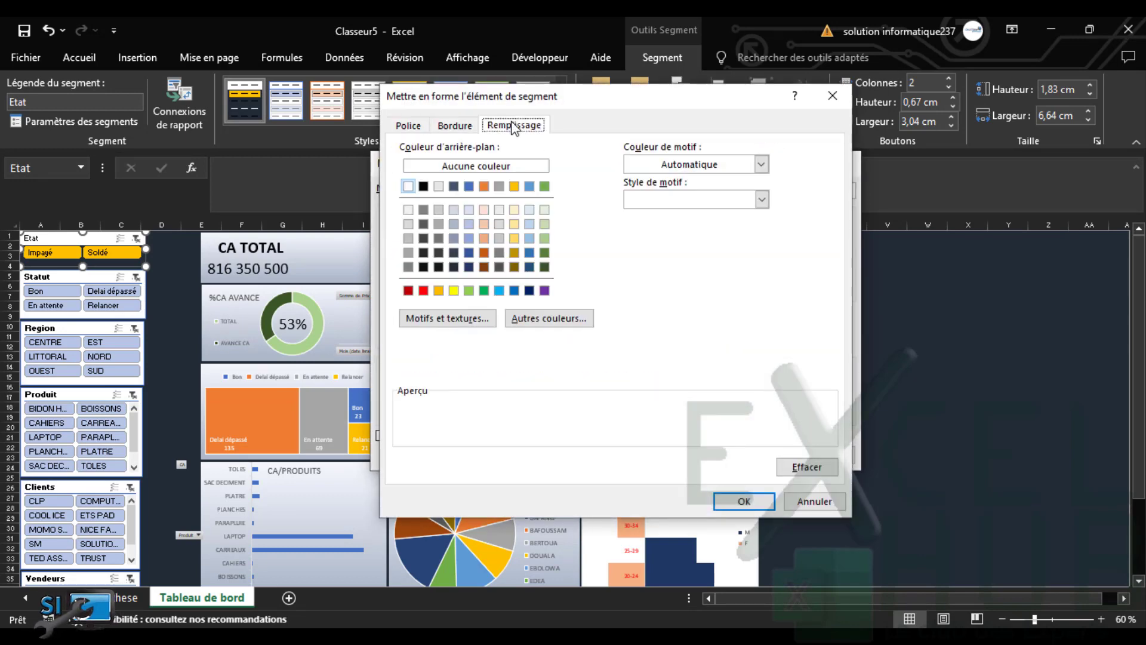
{"action": "left_click", "coordinate": [454, 267]}
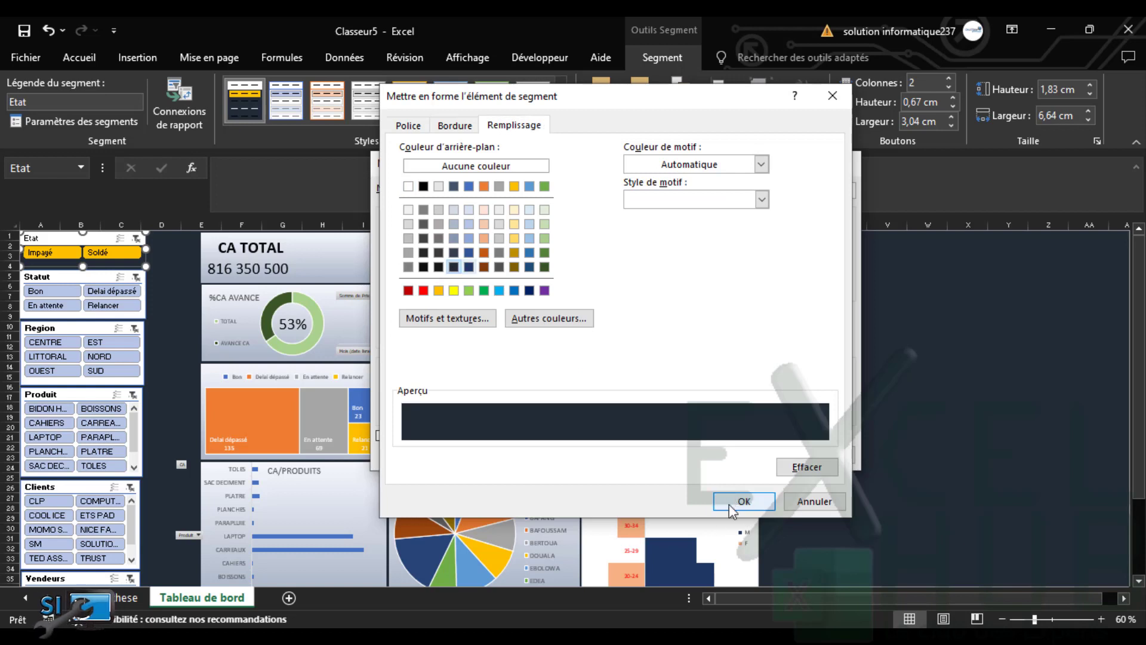
{"action": "left_click", "coordinate": [409, 126]}
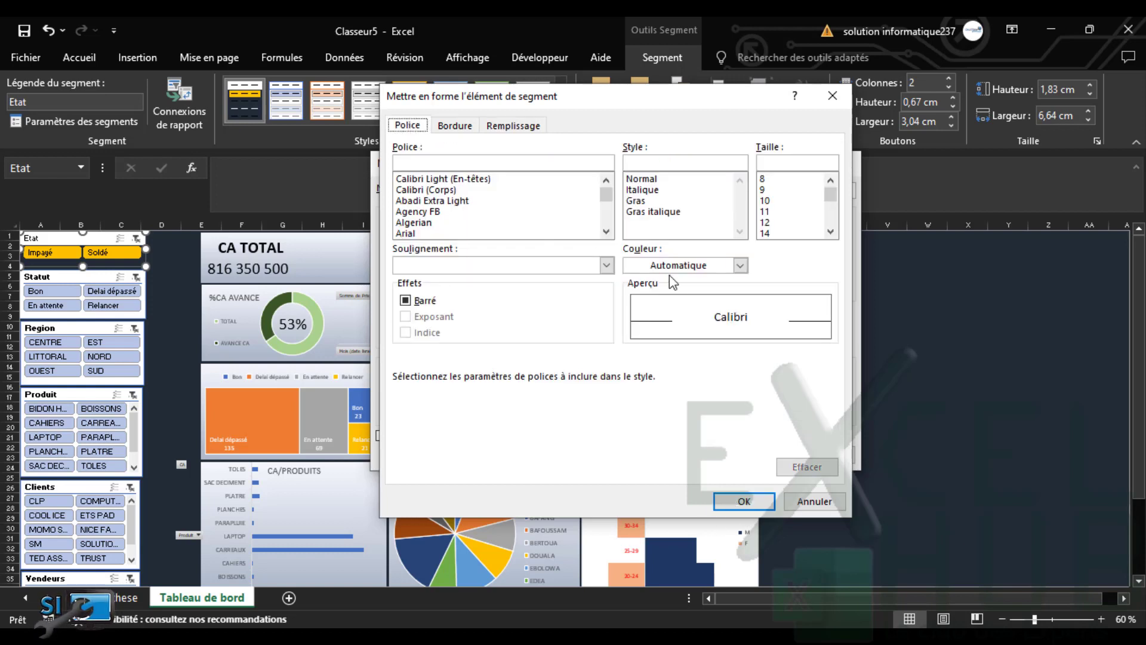
{"action": "left_click", "coordinate": [741, 265]}
{"action": "left_click", "coordinate": [631, 323]}
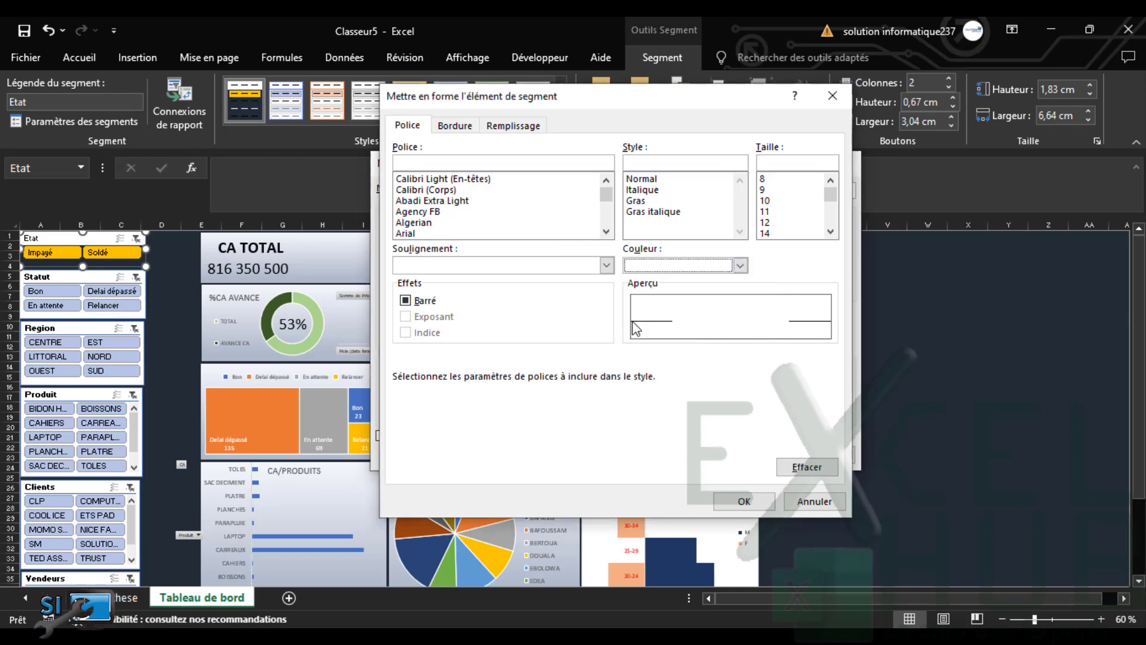
{"action": "left_click", "coordinate": [744, 501]}
{"action": "left_click", "coordinate": [748, 456]}
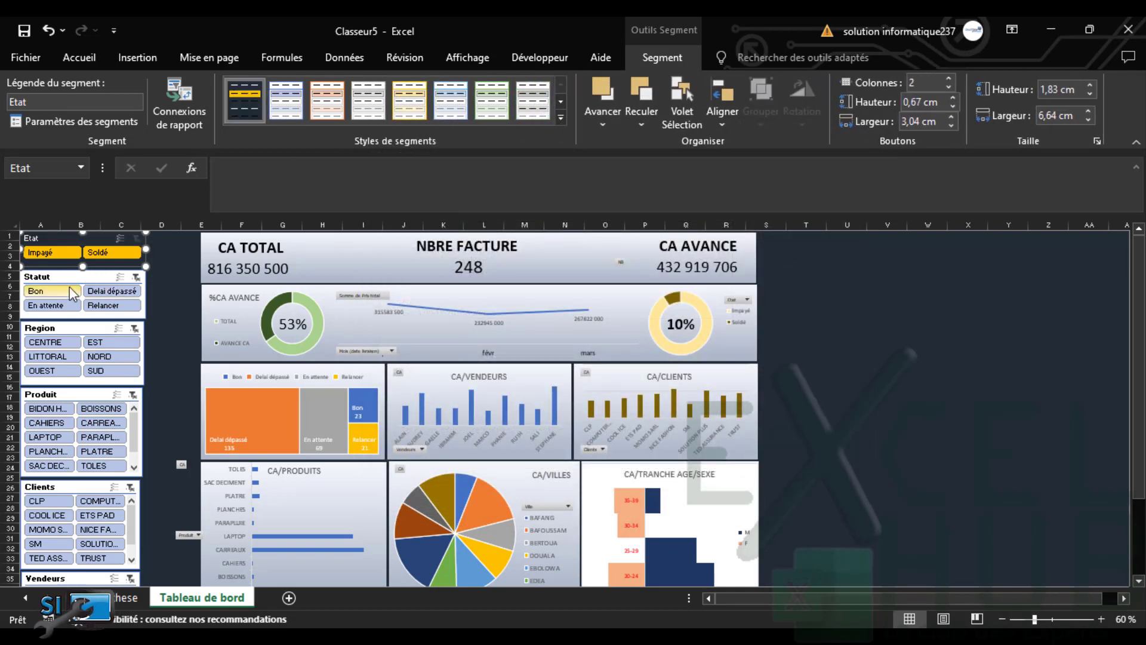
Select the remaining slicers and apply Style de segment 1 to them
{"action": "left_click", "coordinate": [71, 318]}
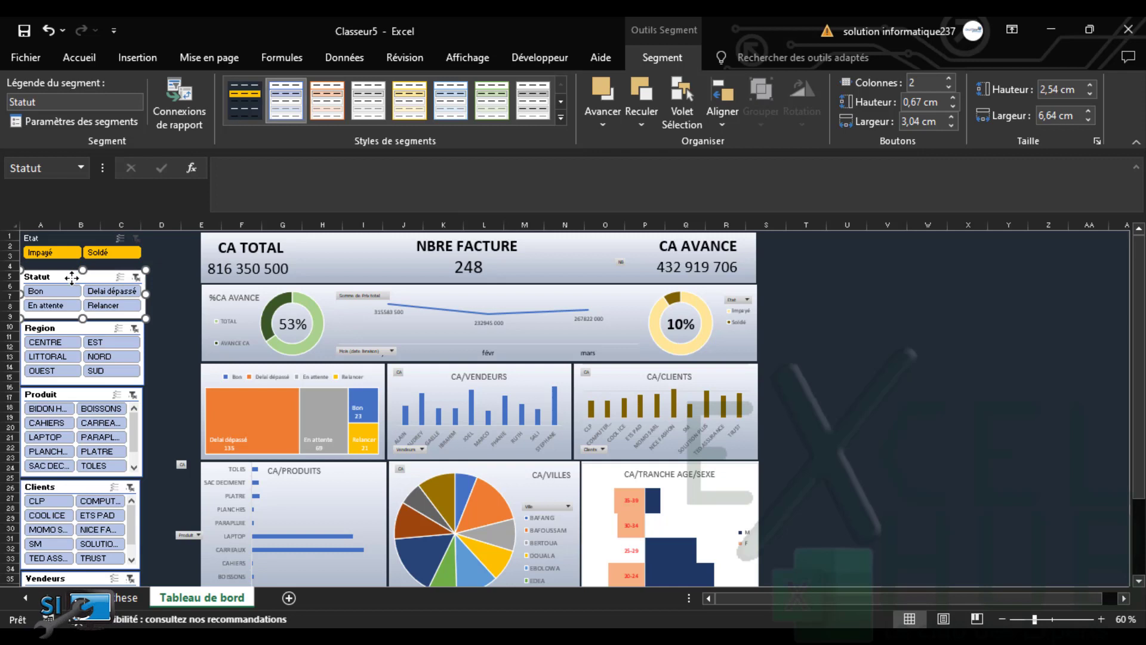
{"action": "left_click", "coordinate": [67, 324], "text": "ctrl"}
{"action": "left_click", "coordinate": [62, 395], "text": "ctrl"}
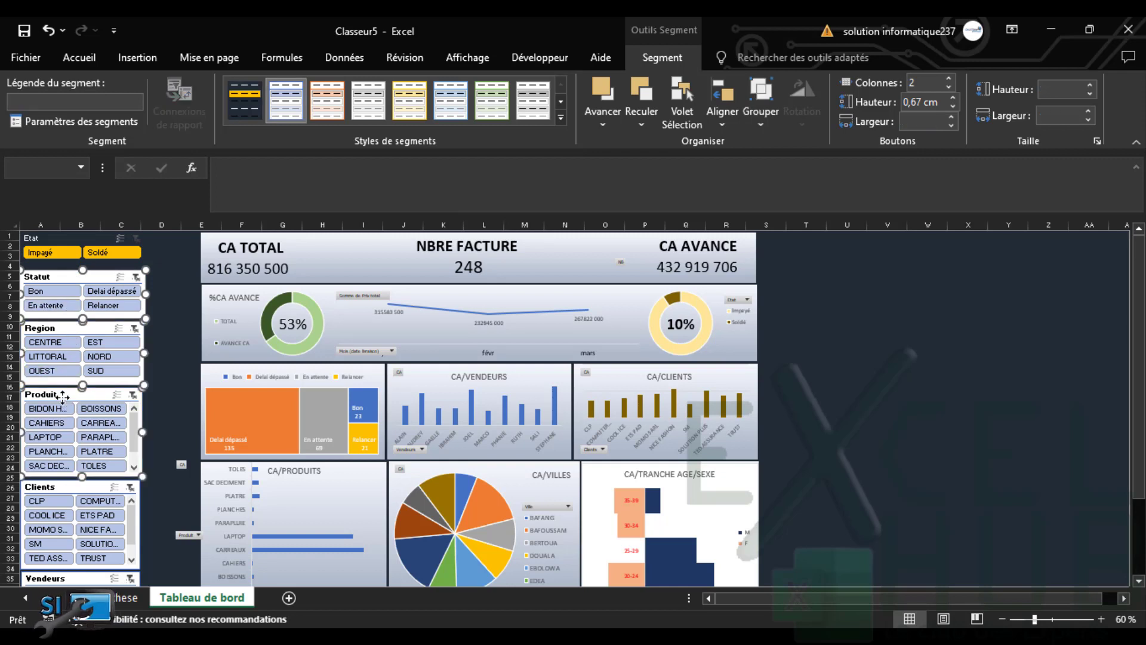
{"action": "left_click", "coordinate": [63, 487], "text": "ctrl"}
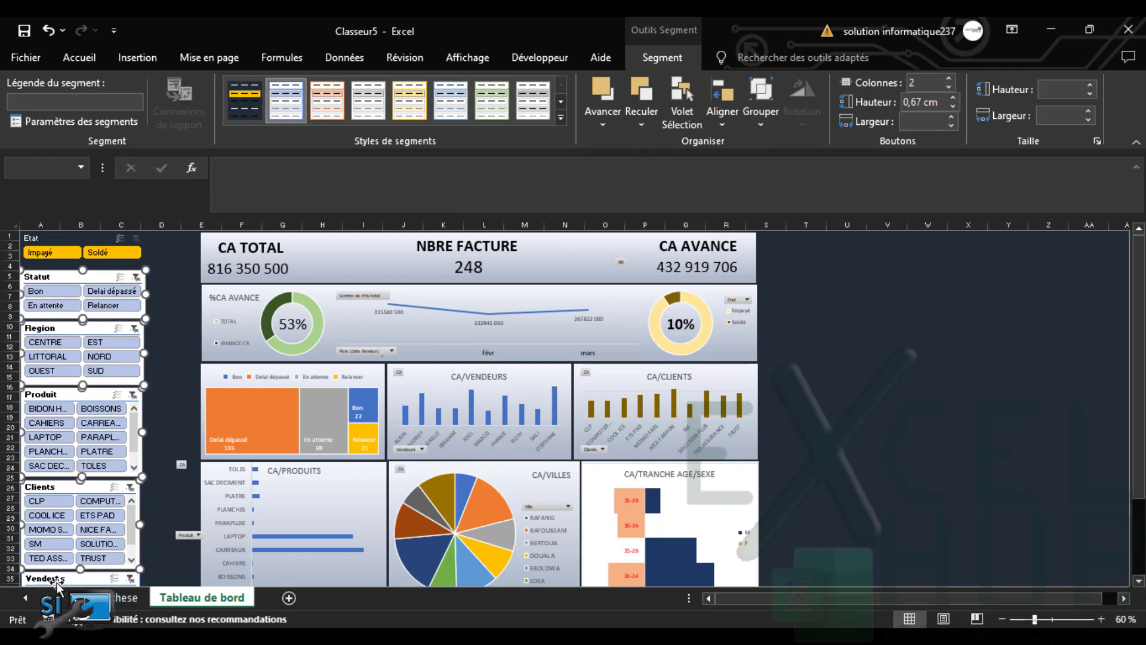
{"action": "left_click", "coordinate": [232, 102]}
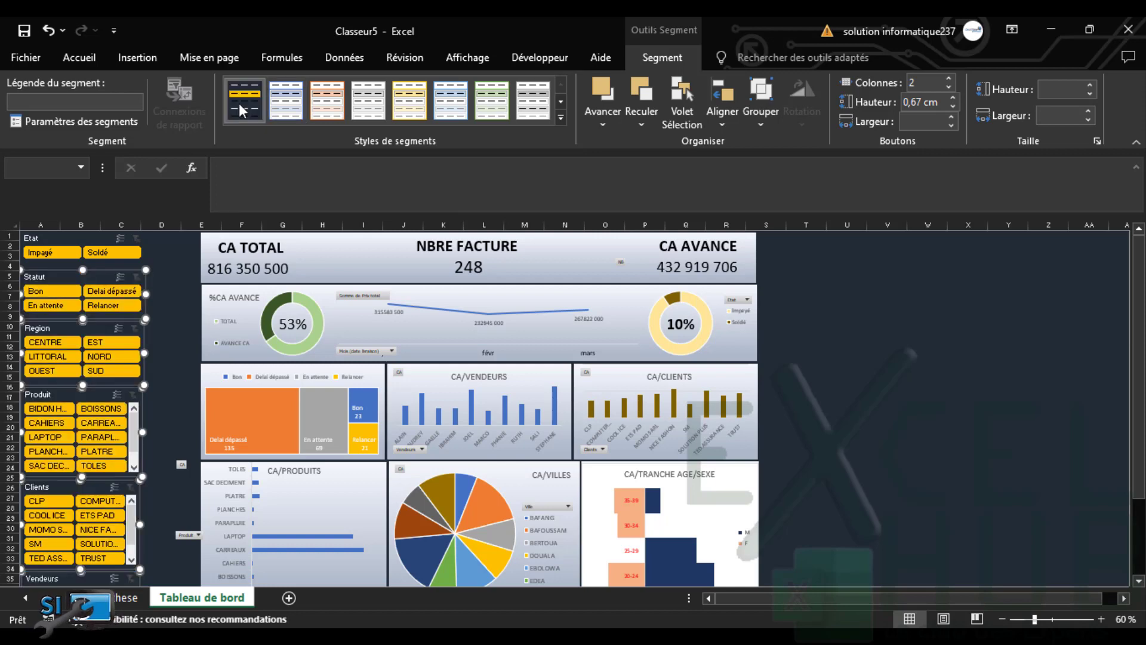
Collapse the formula bar and ribbon to show more of the dashboard
{"action": "left_click", "coordinate": [190, 308]}
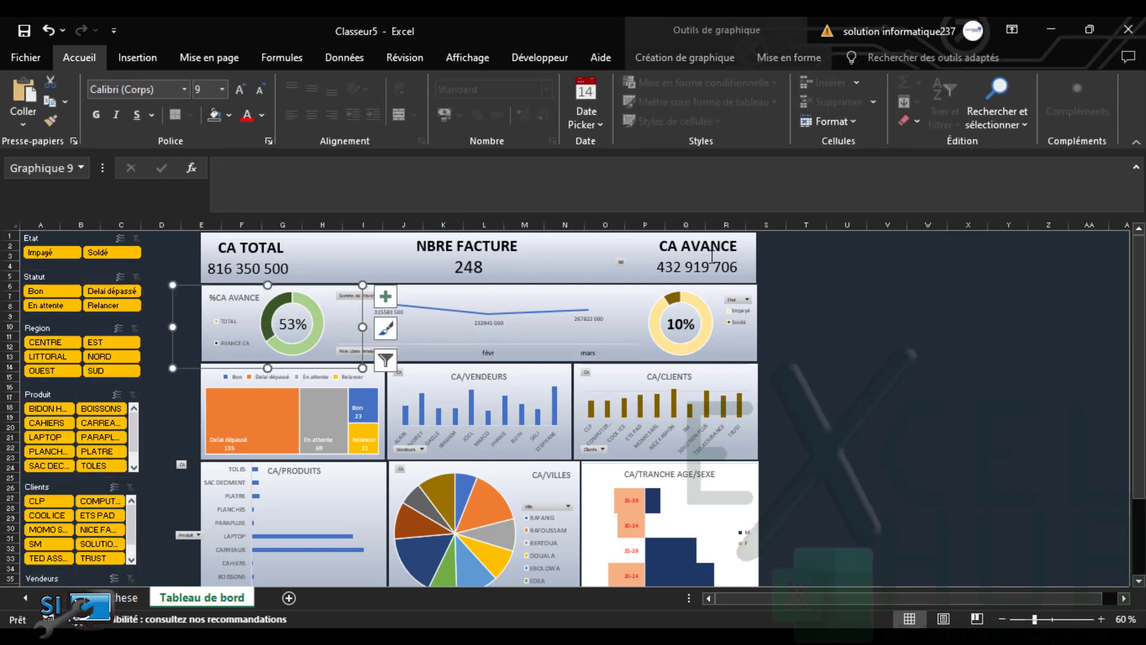
{"action": "left_click", "coordinate": [1136, 168]}
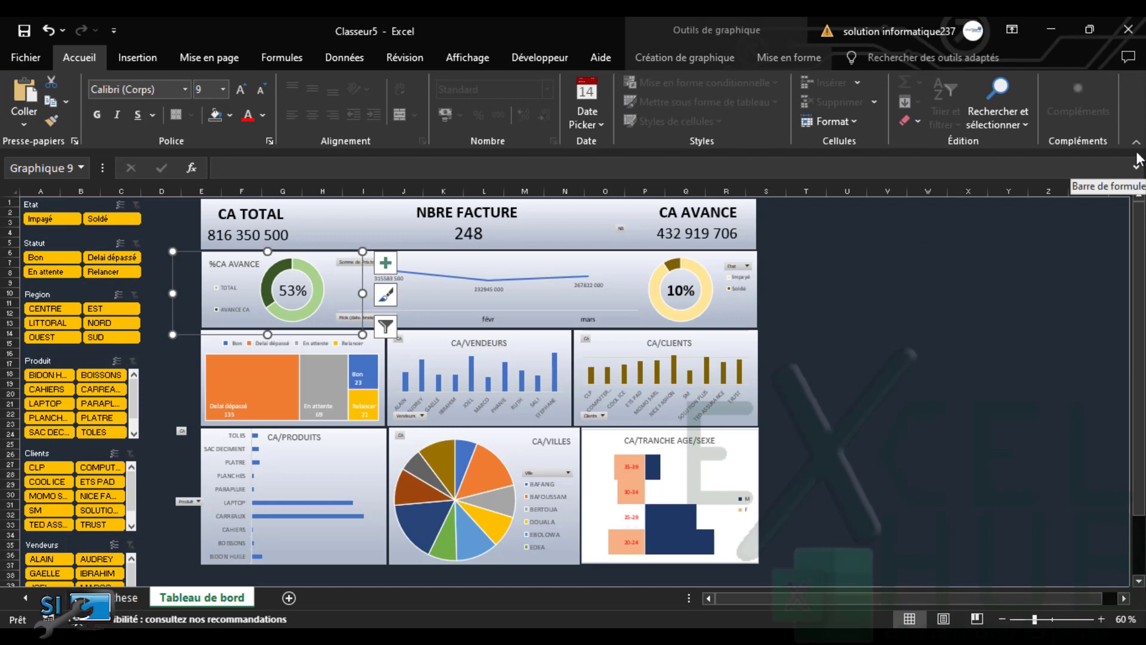
{"action": "left_click", "coordinate": [1136, 142]}
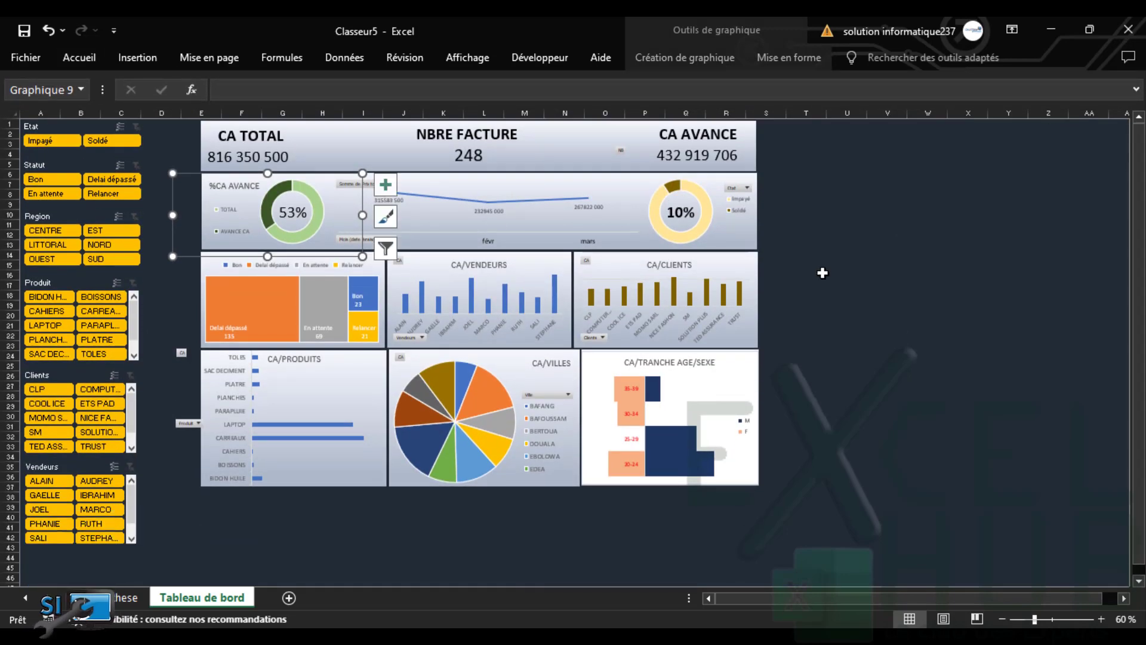
{"action": "left_click", "coordinate": [854, 296]}
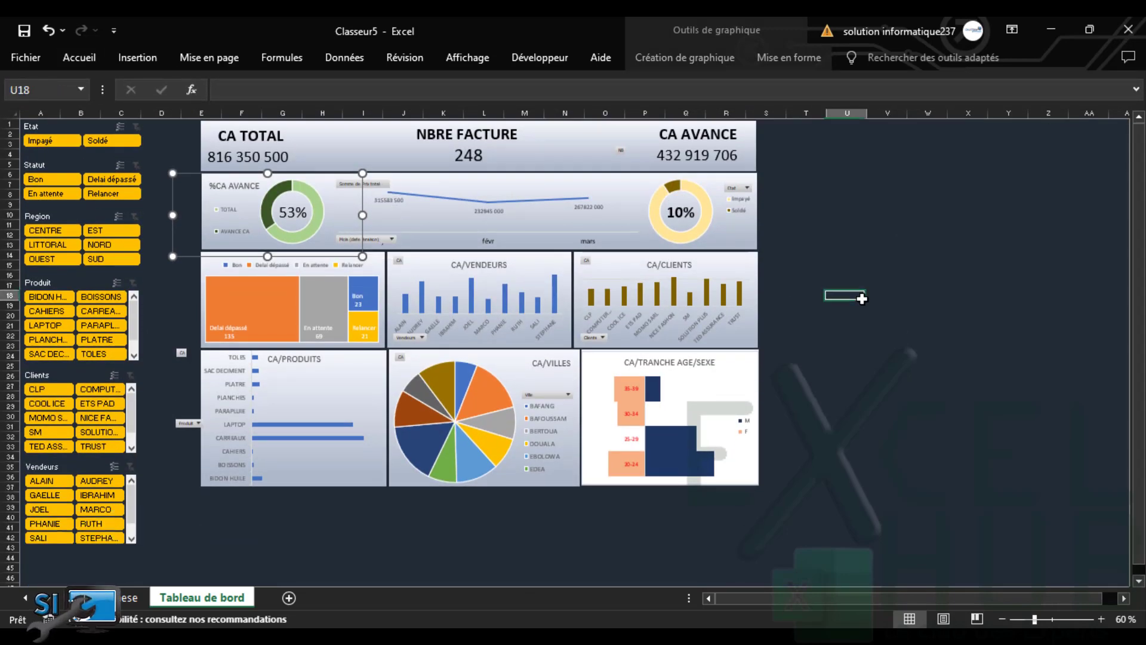
Draw a tall text box down column D and type the title TABLEAU DE BORD
{"action": "left_click", "coordinate": [133, 56]}
{"action": "left_click", "coordinate": [967, 123]}
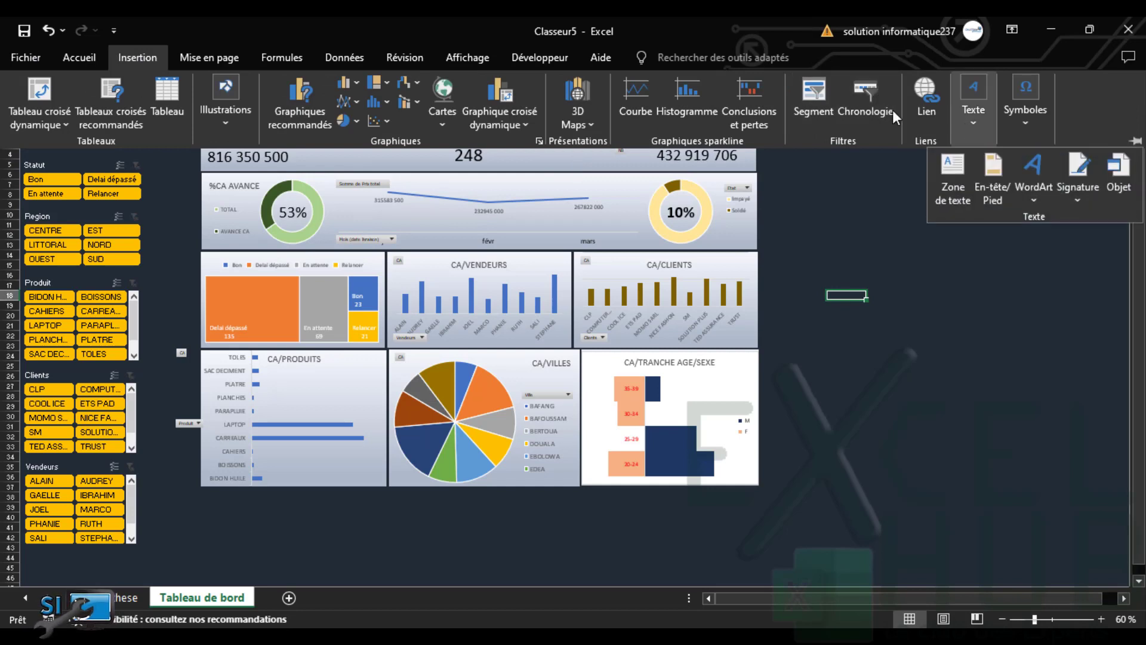
{"action": "left_click", "coordinate": [949, 195]}
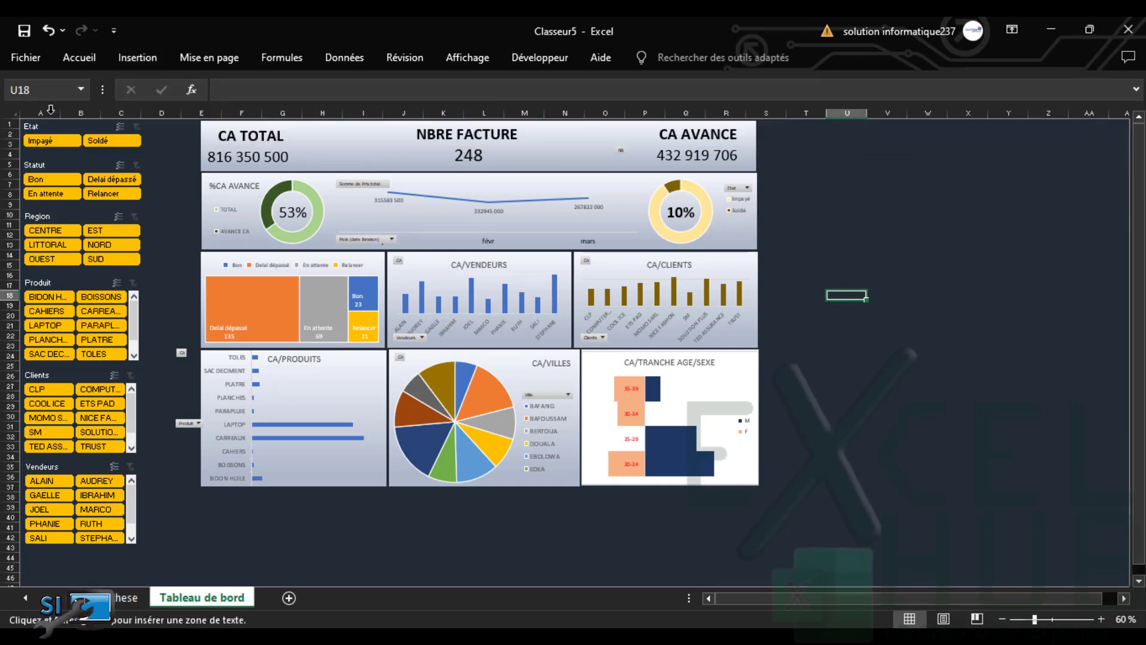
{"action": "left_click_drag", "start_coordinate": [151, 128], "coordinate": [196, 537]}
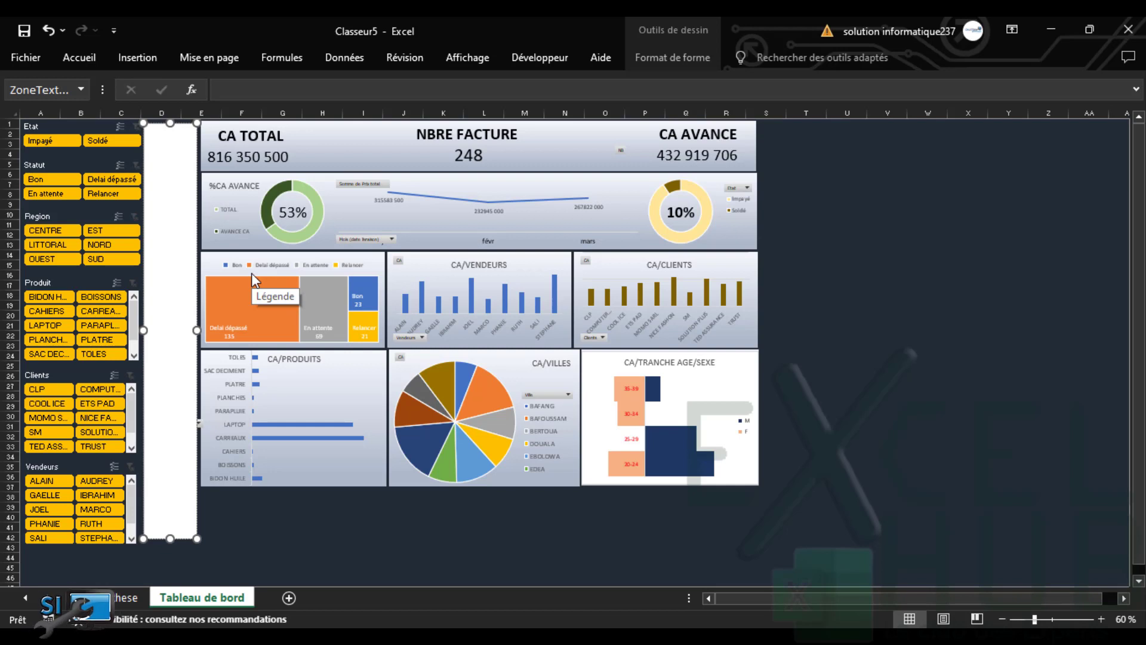
{"action": "type", "text": "TABLEAU DE BORD"}
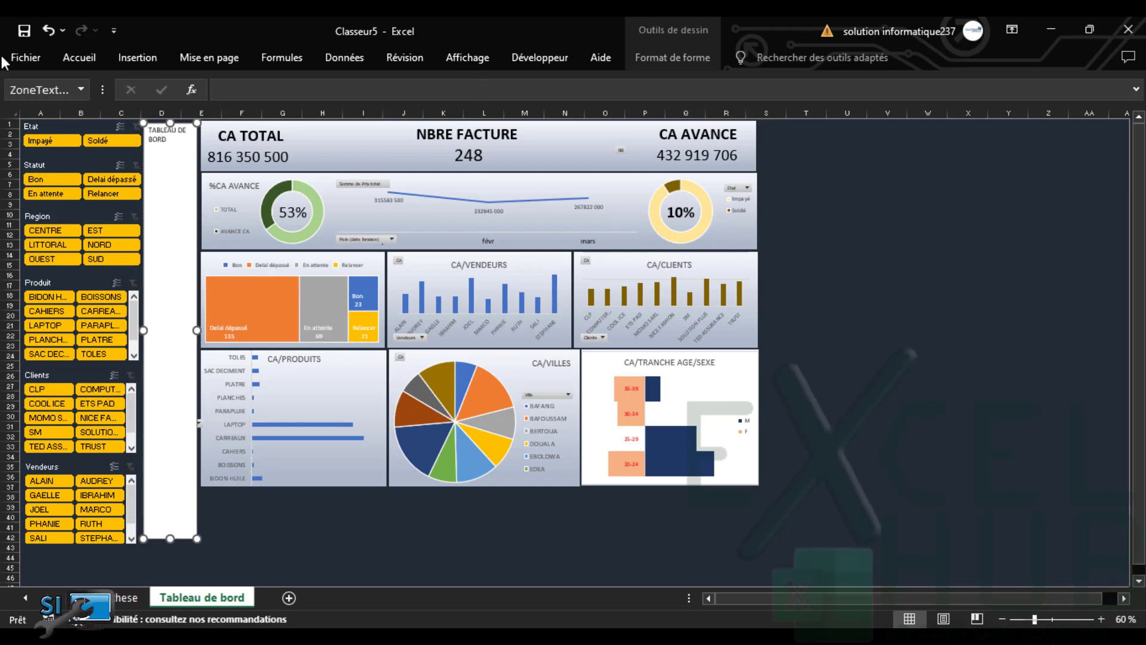
{"action": "left_click", "coordinate": [80, 58]}
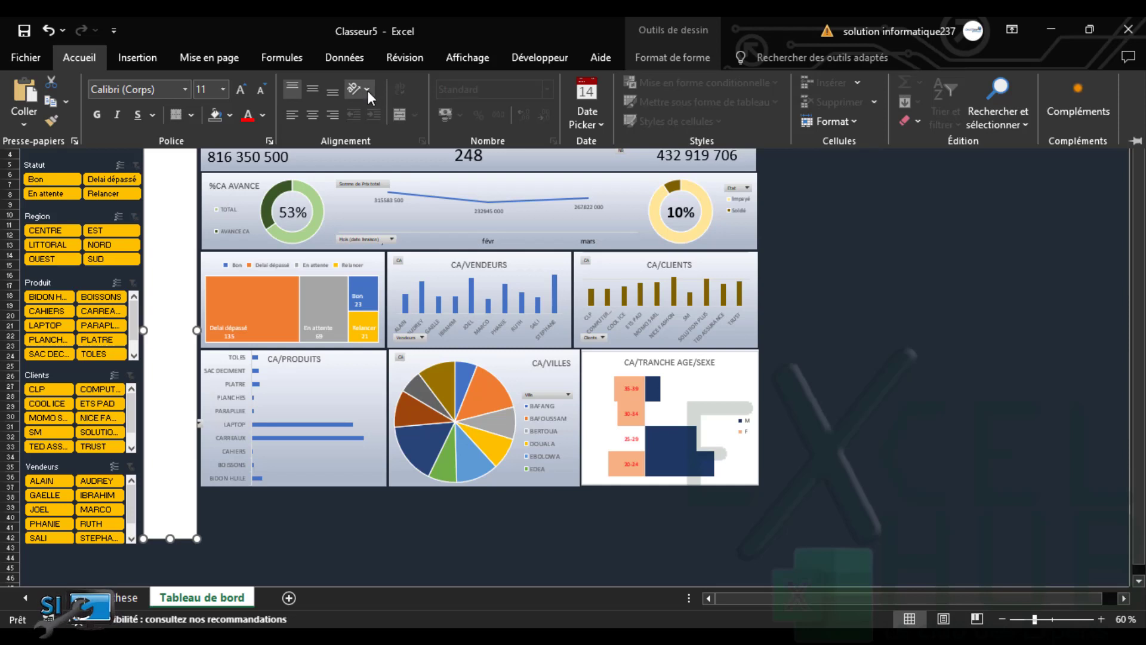
{"action": "left_click", "coordinate": [367, 91]}
Make the title stacked vertical text, centred, bold and 28 pt, then collapse the ribbon
{"action": "left_click", "coordinate": [408, 177]}
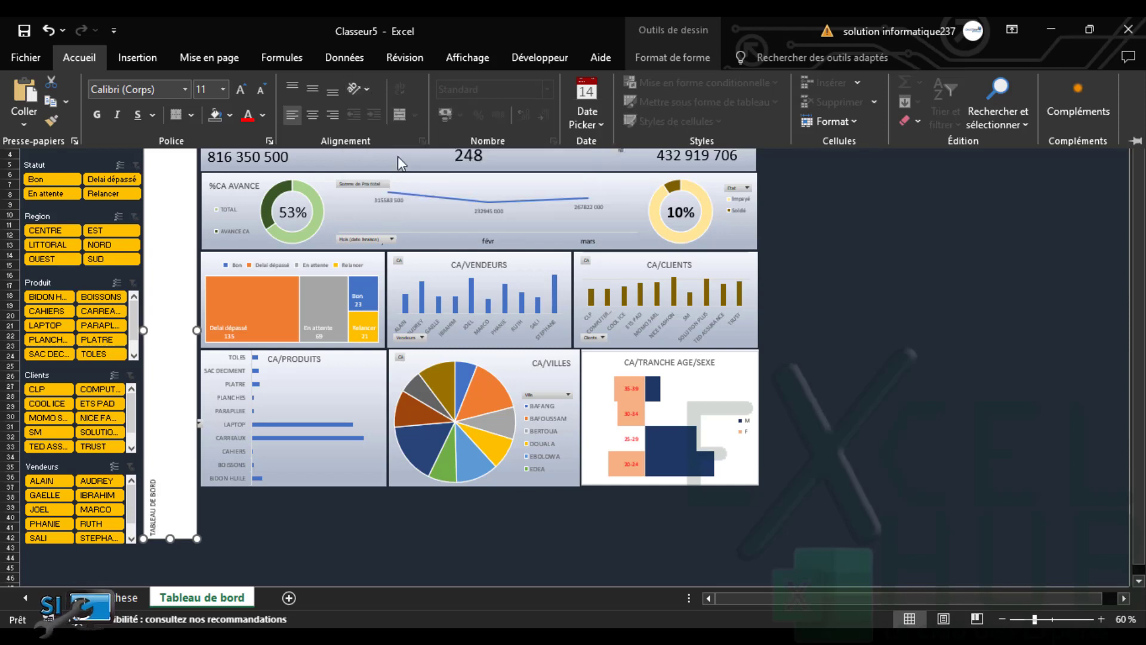
{"action": "left_click", "coordinate": [367, 89]}
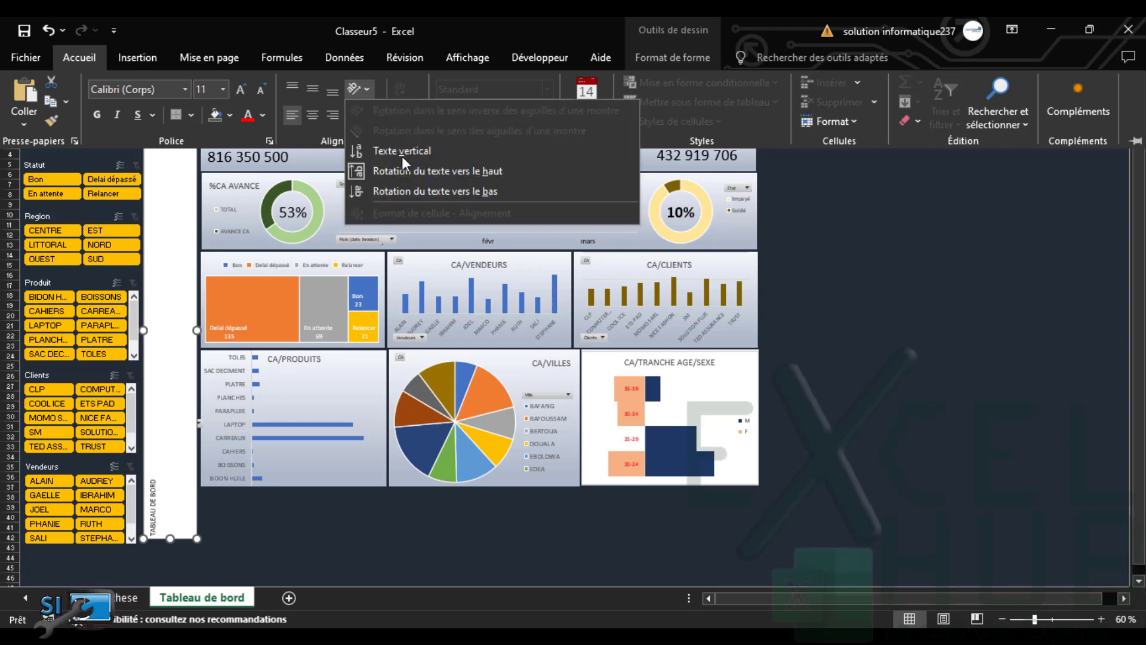
{"action": "left_click", "coordinate": [410, 154]}
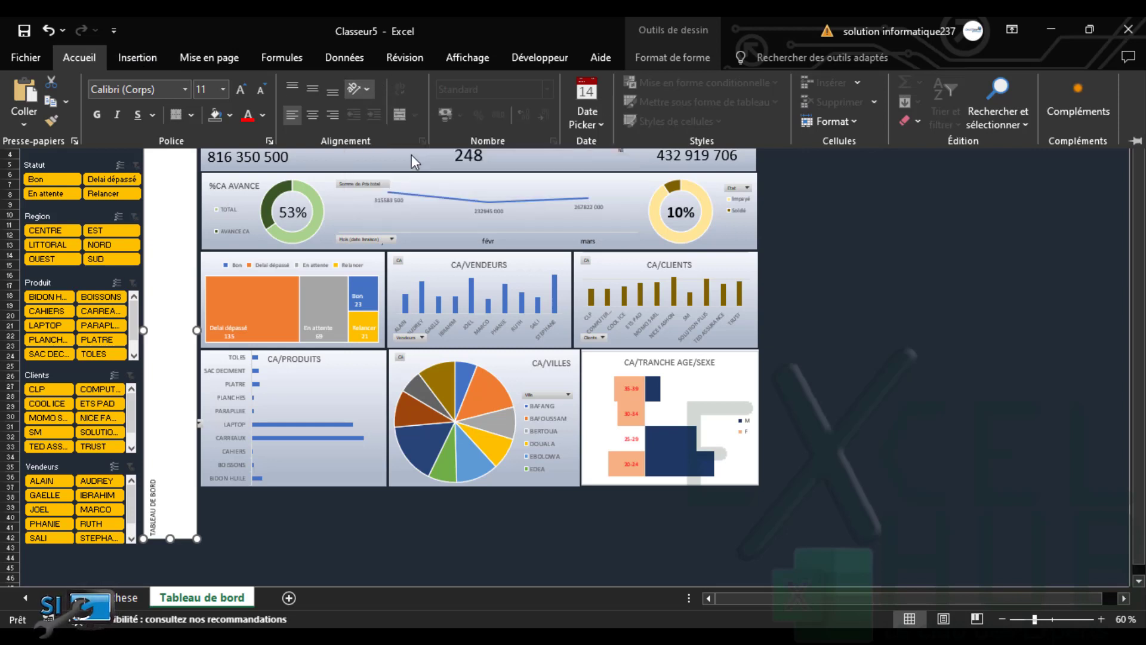
{"action": "left_click", "coordinate": [312, 114]}
{"action": "left_click", "coordinate": [312, 90]}
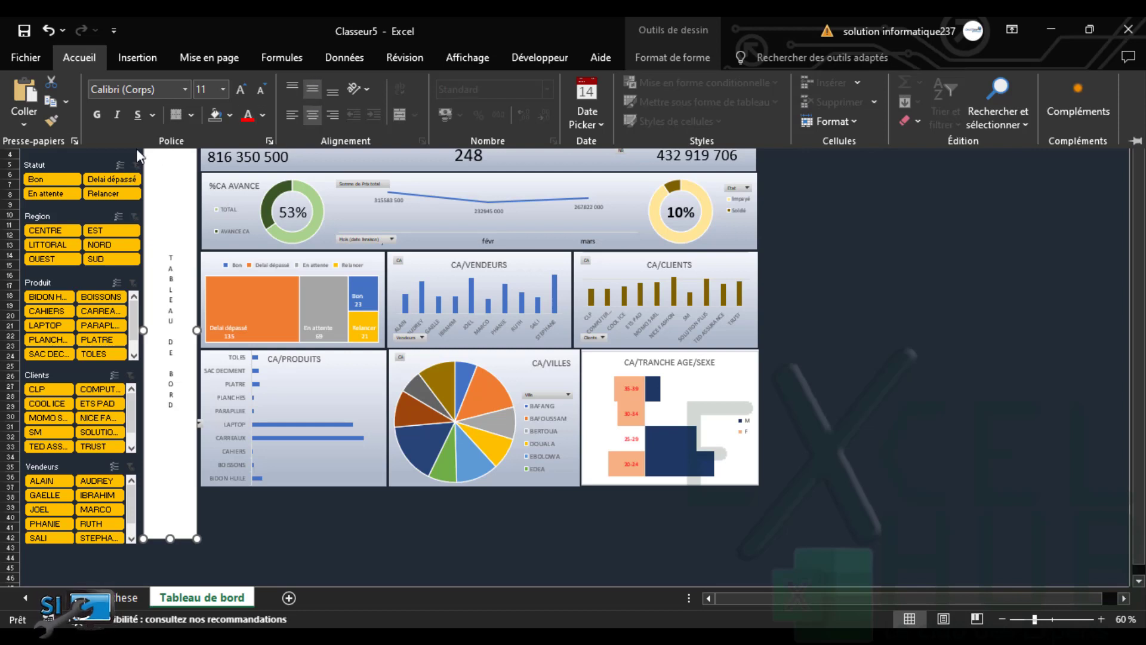
{"action": "left_click", "coordinate": [96, 113]}
{"action": "left_click", "coordinate": [241, 91]}
{"action": "left_click", "coordinate": [242, 91]}
{"action": "left_click", "coordinate": [241, 91]}
{"action": "left_click", "coordinate": [241, 91]}
{"action": "left_click", "coordinate": [241, 91]}
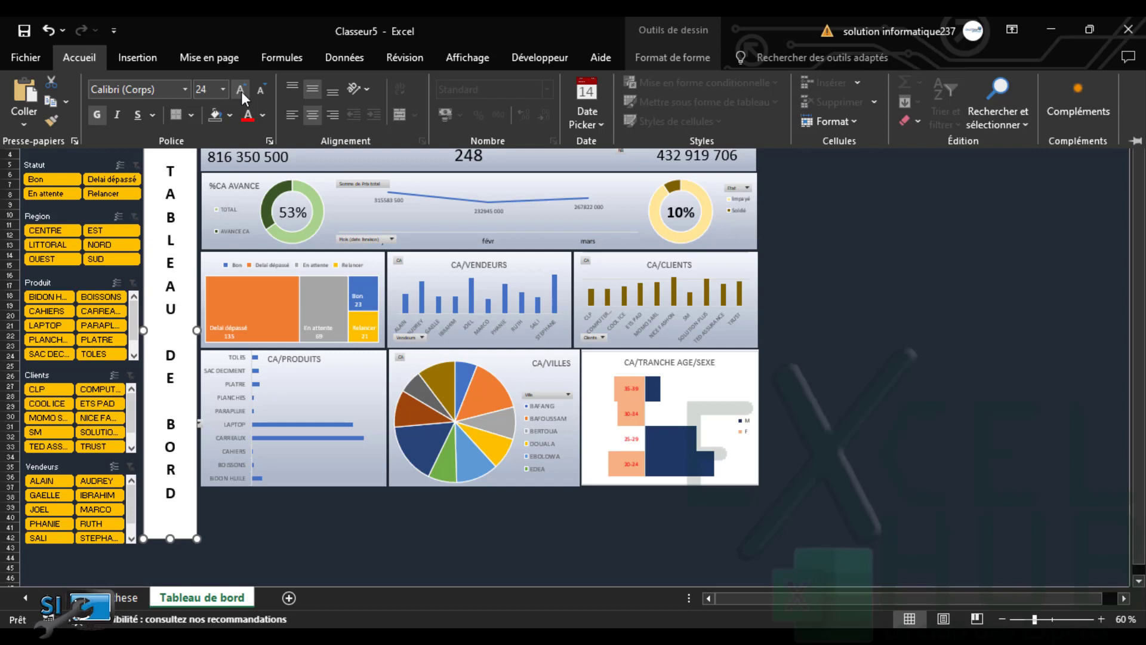
{"action": "left_click", "coordinate": [241, 91]}
{"action": "left_click", "coordinate": [241, 91]}
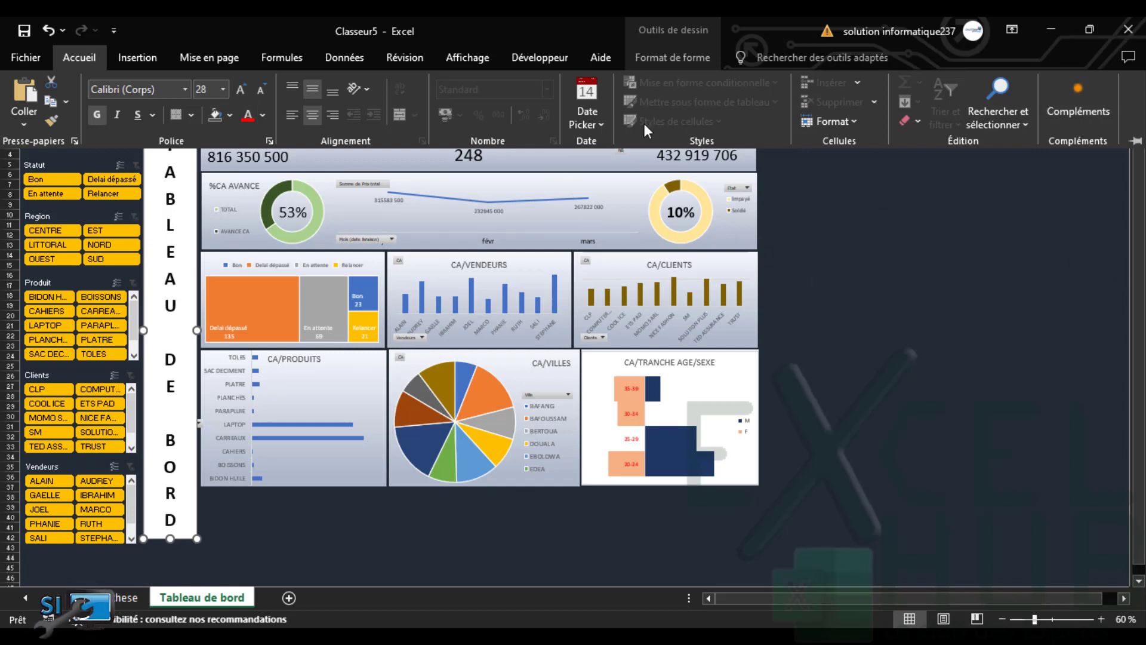
{"action": "key", "text": "ctrl+F1"}
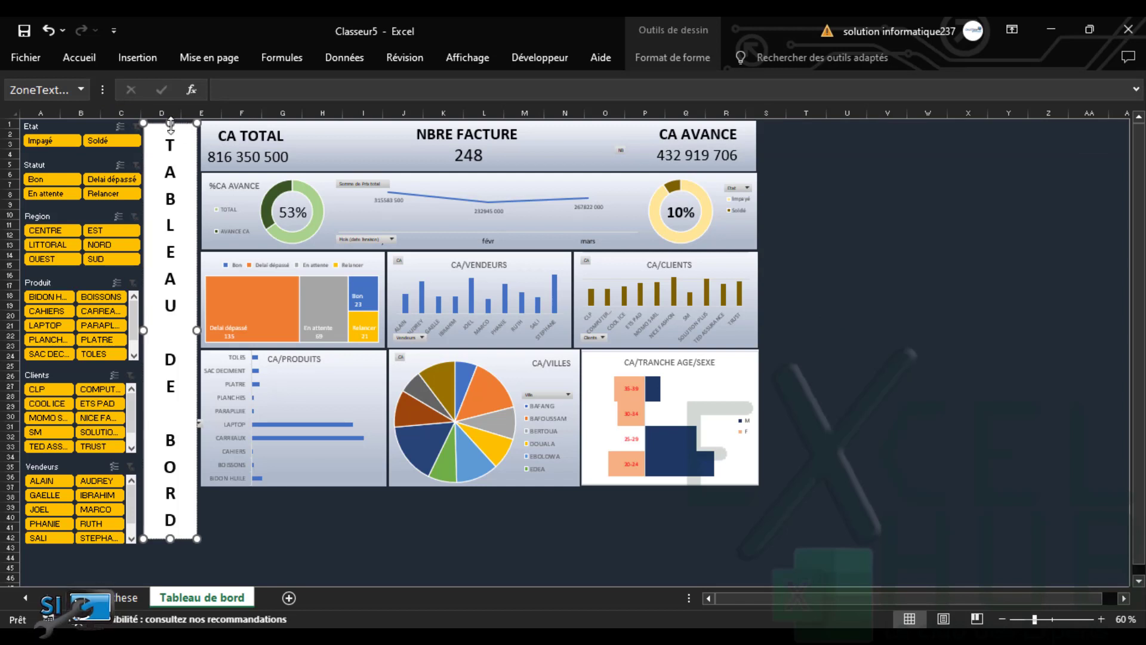
Give the TABLEAU DE BORD title box no fill and an orange outline
{"action": "left_click", "coordinate": [665, 68]}
{"action": "left_click", "coordinate": [476, 84]}
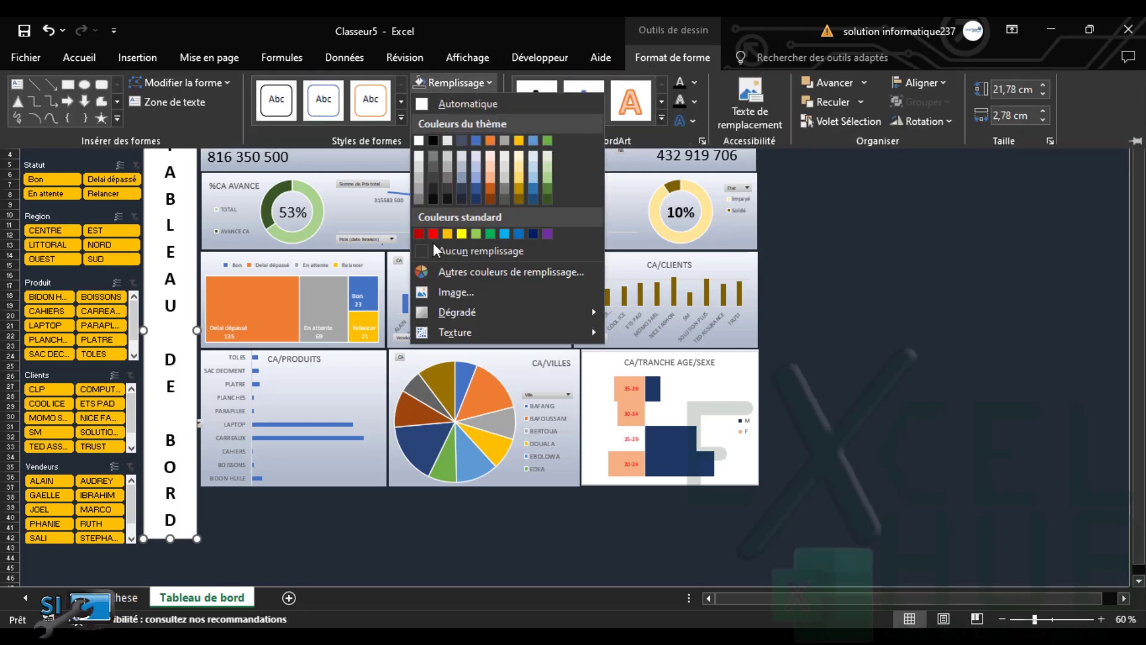
{"action": "left_click", "coordinate": [453, 248]}
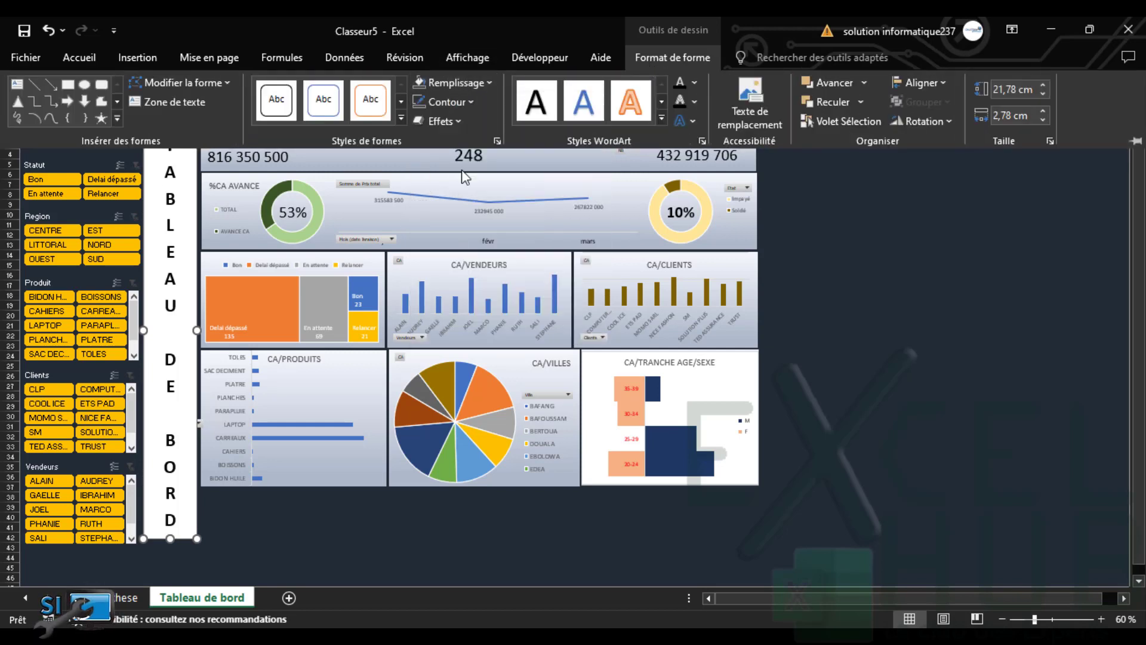
{"action": "left_click", "coordinate": [472, 106]}
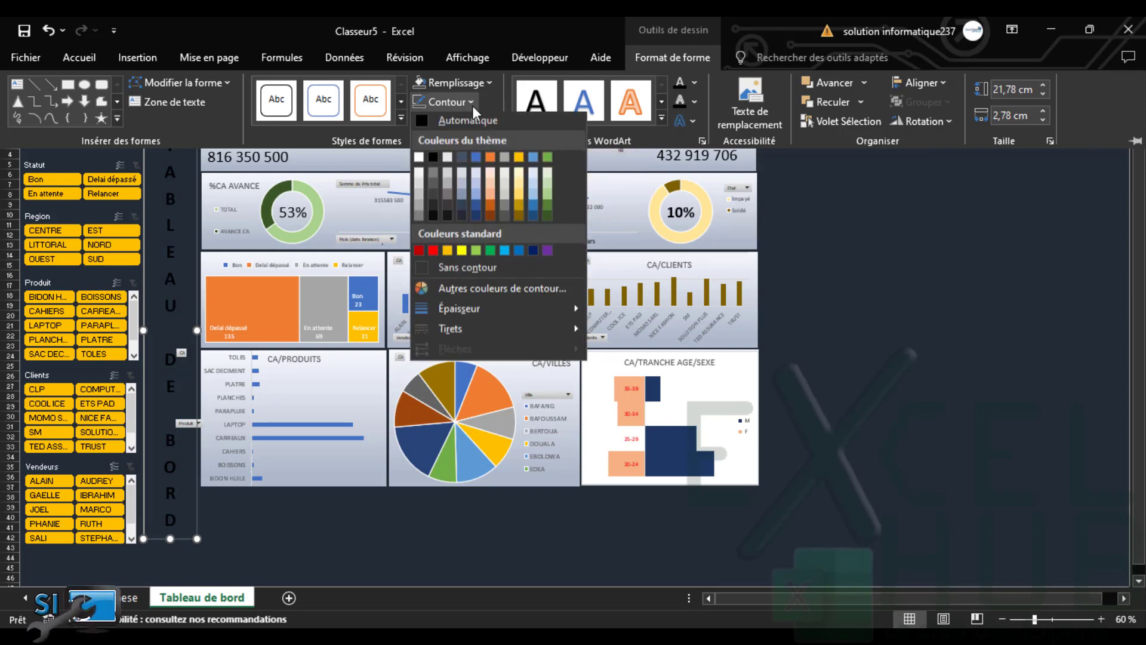
{"action": "left_click", "coordinate": [447, 253]}
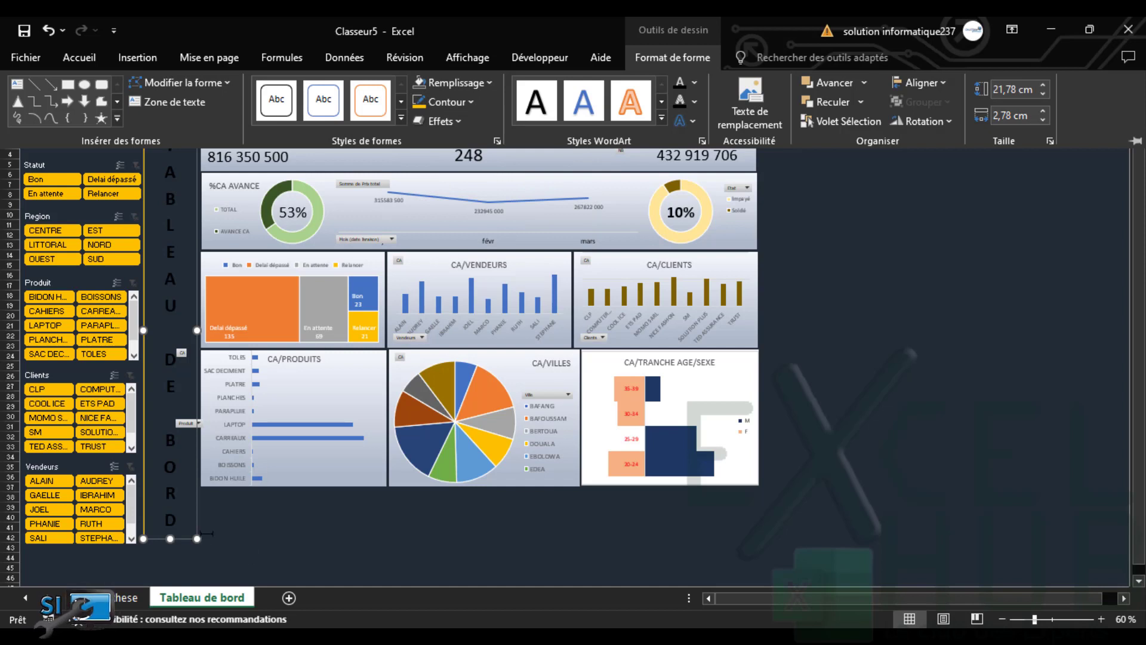
Make the title box's letters white
{"action": "left_click", "coordinate": [88, 56]}
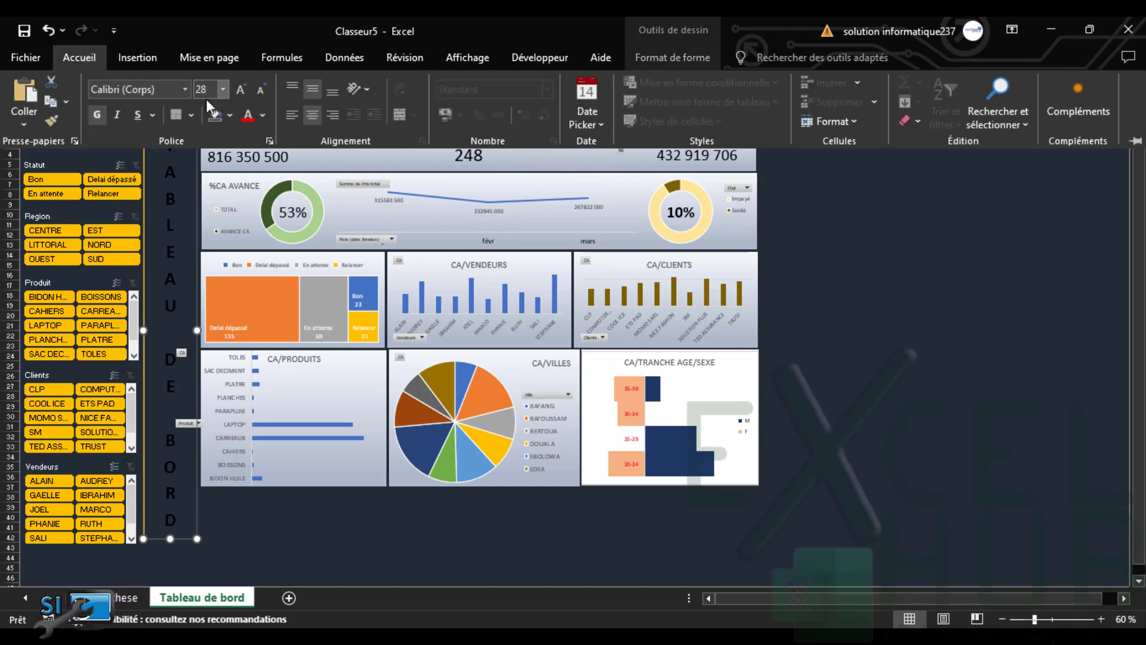
{"action": "left_click", "coordinate": [264, 116]}
{"action": "left_click", "coordinate": [248, 173]}
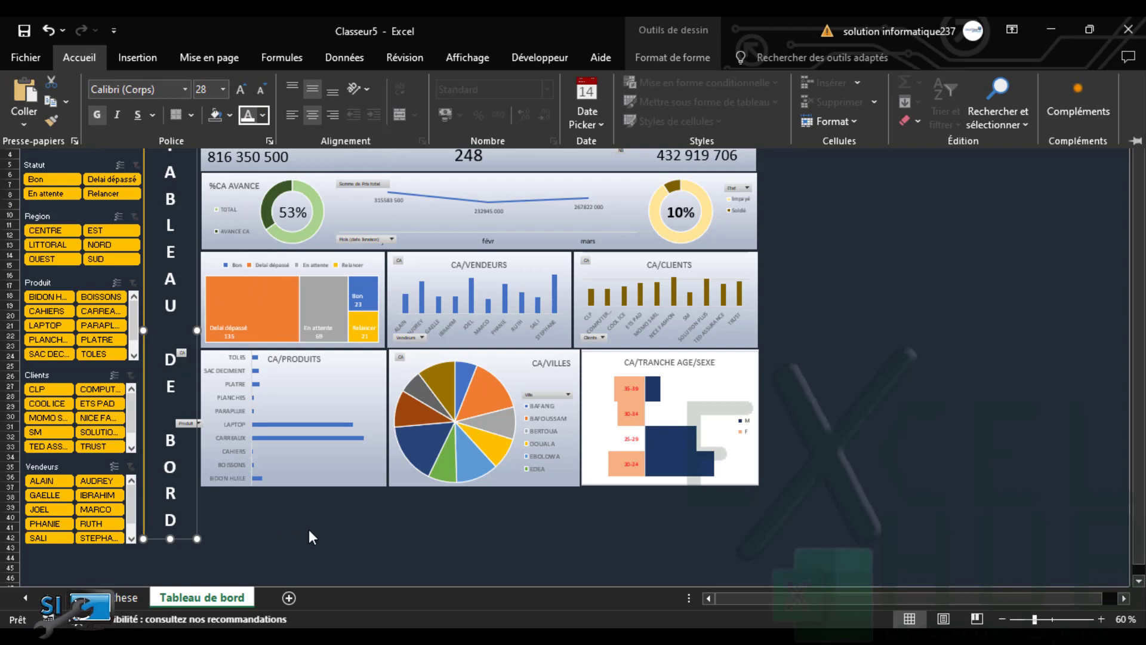
Nudge the title box right and back left, then adjust its fill colour again
{"action": "left_click", "coordinate": [197, 520]}
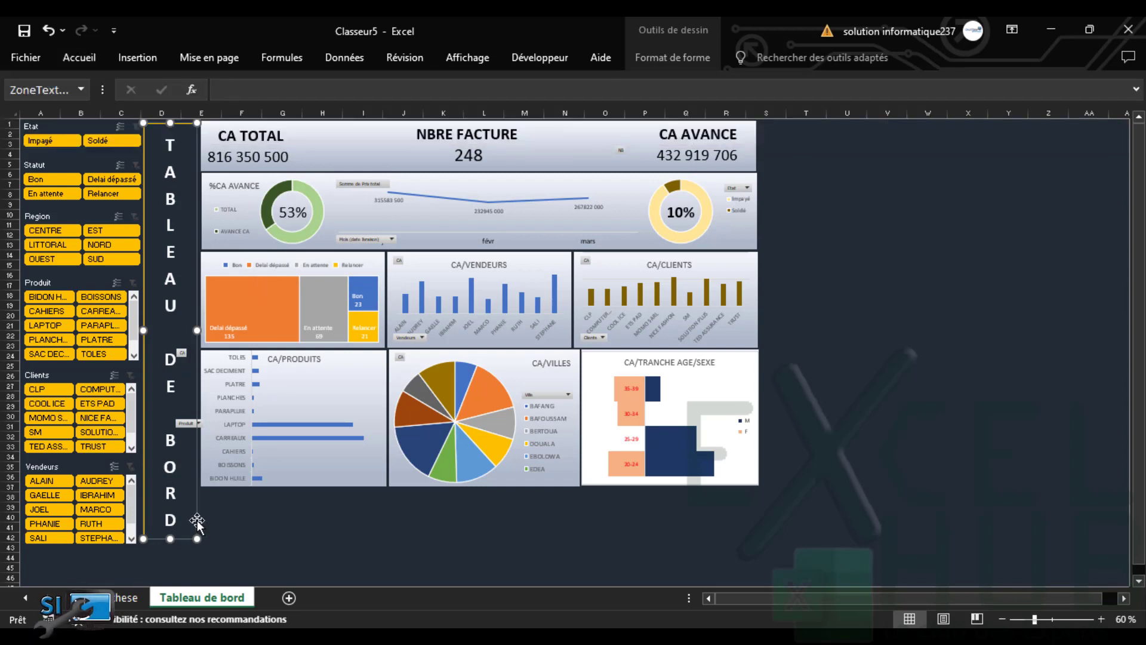
{"action": "key", "text": "Right"}
{"action": "key", "text": "Right"}
{"action": "key", "text": "Right"}
{"action": "key", "text": "Right"}
{"action": "key", "text": "Right"}
{"action": "key", "text": "Right"}
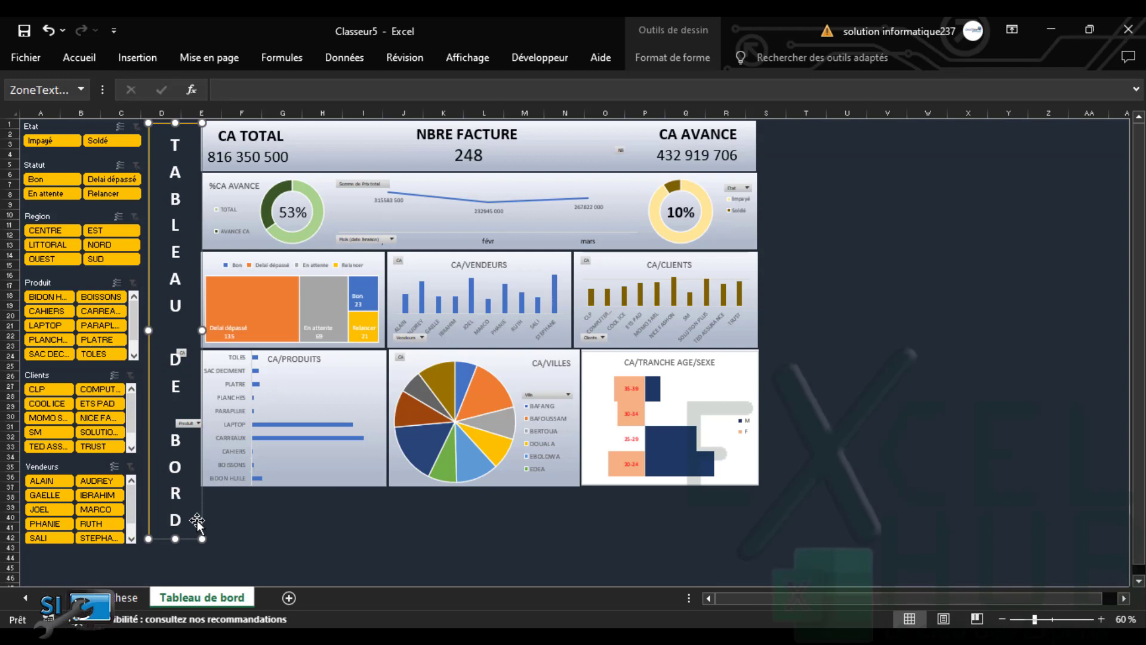
{"action": "key", "text": "Left"}
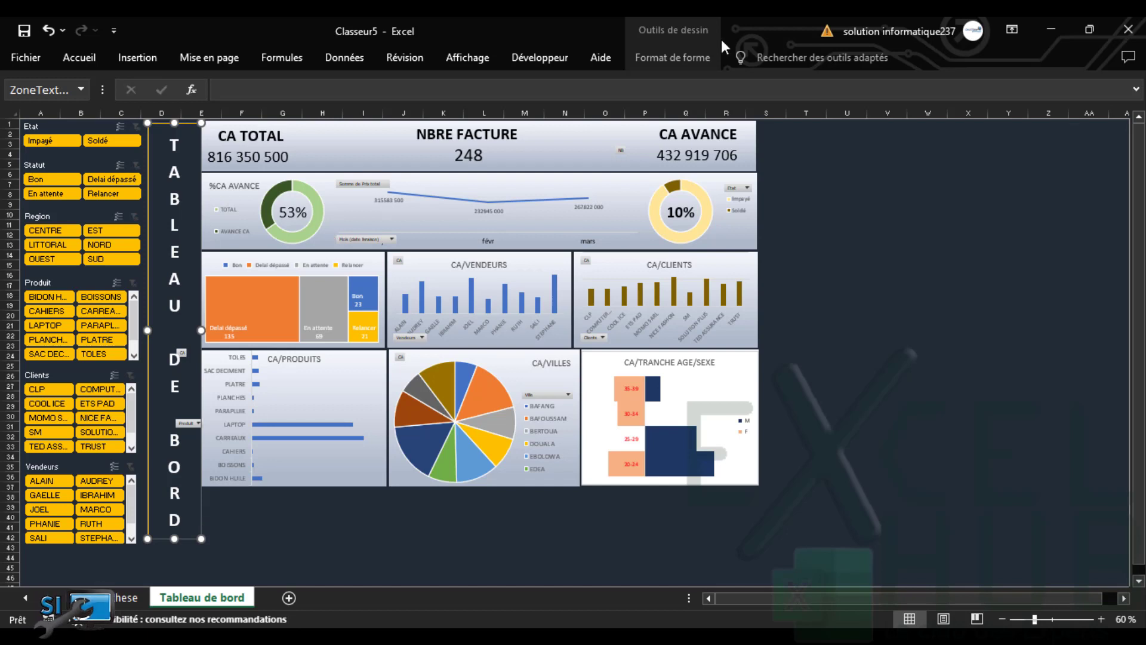
{"action": "left_click", "coordinate": [674, 63]}
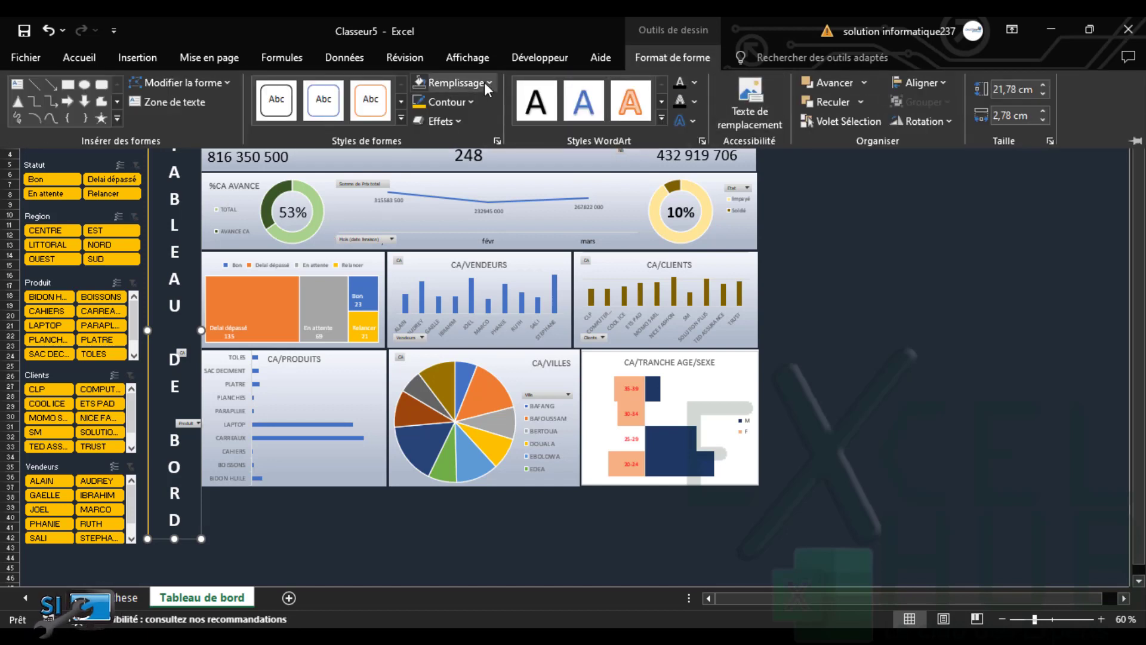
{"action": "left_click", "coordinate": [485, 81]}
{"action": "left_click", "coordinate": [462, 198]}
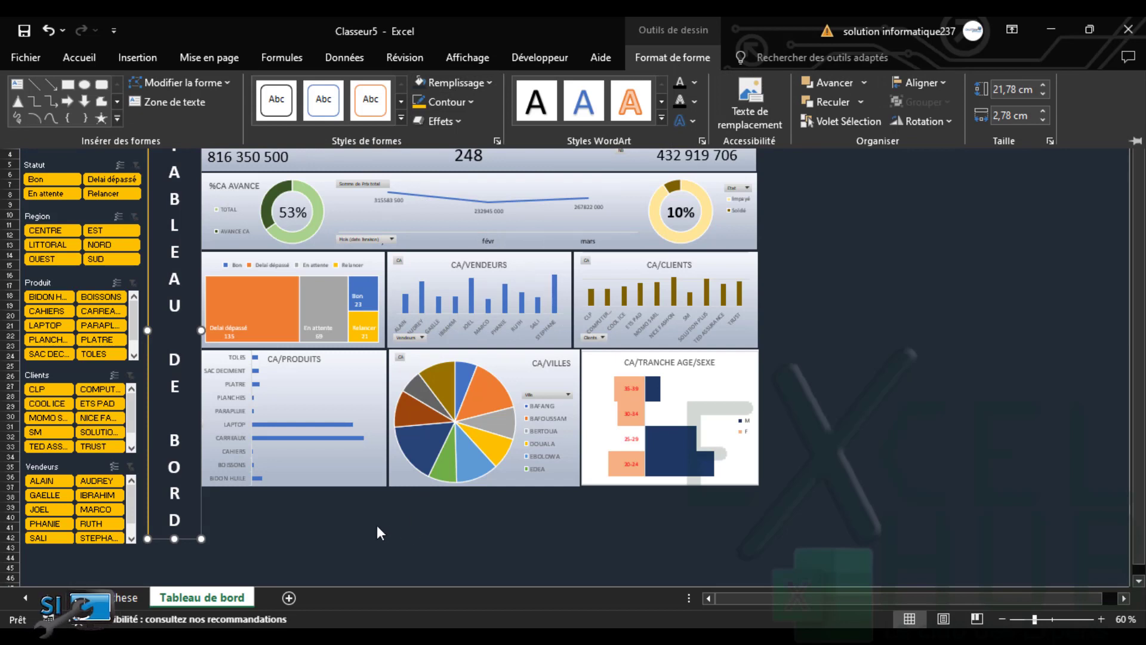
Shift the TABLEAU DE BORD title box slightly upward with the Up arrow key
{"action": "left_click", "coordinate": [270, 518]}
{"action": "left_click", "coordinate": [270, 519]}
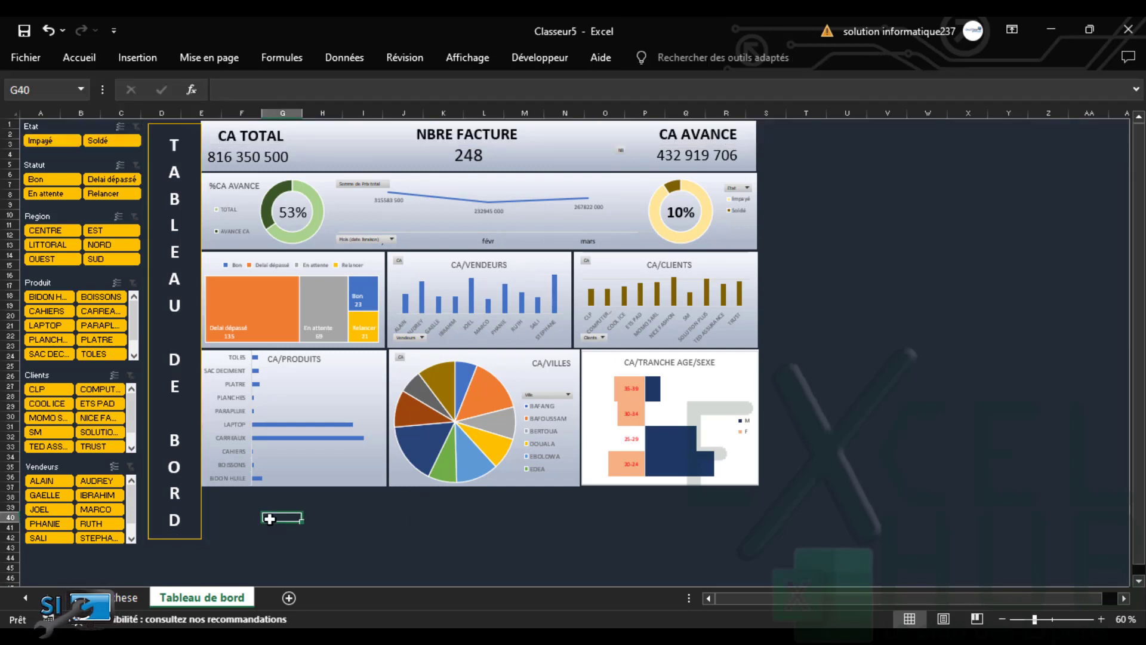
{"action": "left_click", "coordinate": [250, 508]}
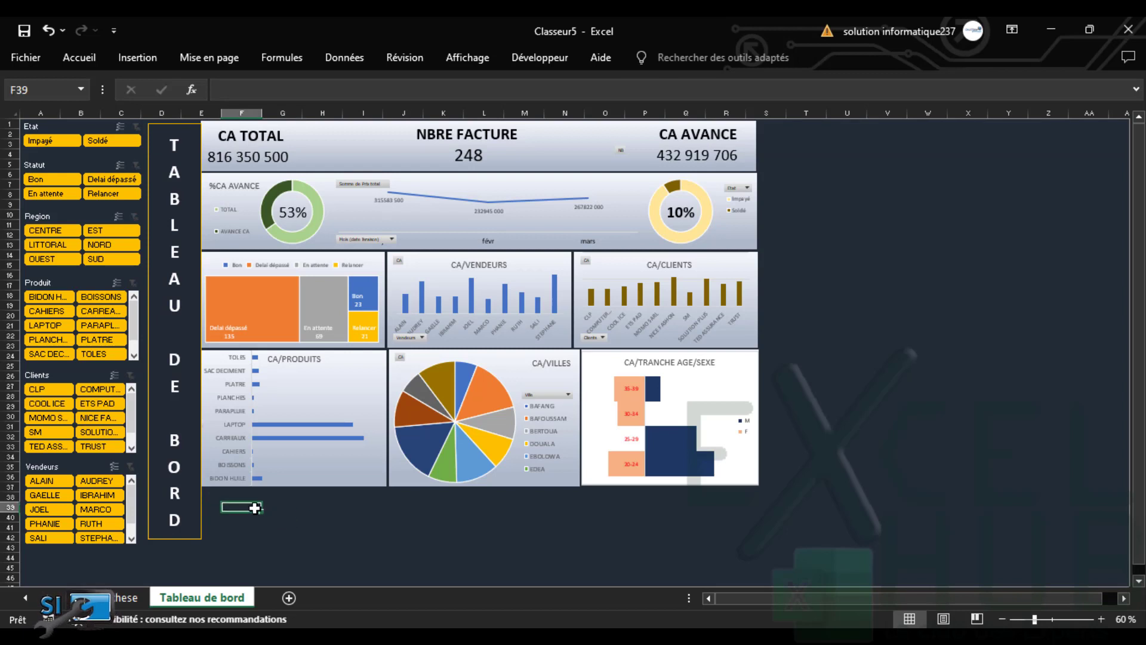
{"action": "left_click", "coordinate": [291, 496]}
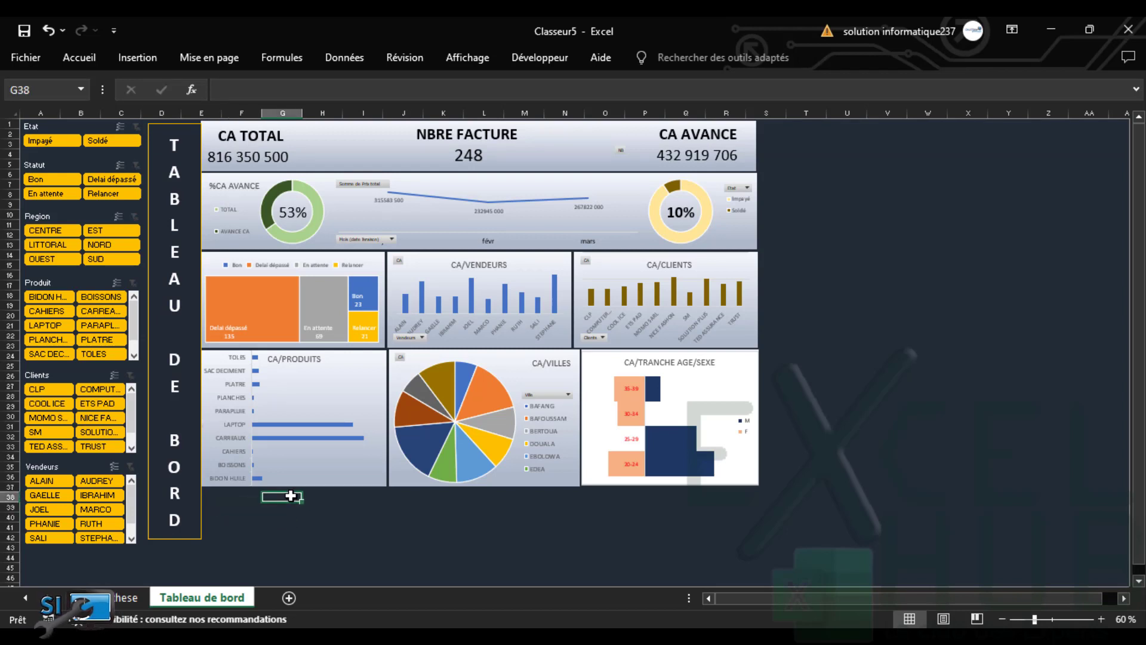
{"action": "left_click", "coordinate": [210, 515]}
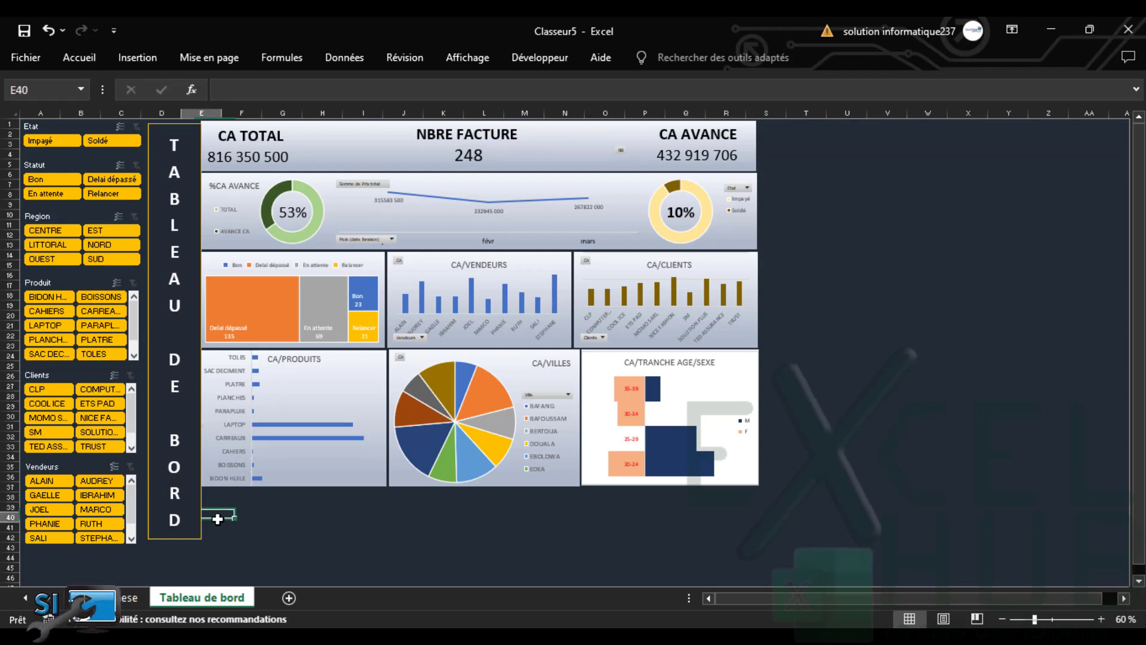
{"action": "left_click", "coordinate": [254, 506]}
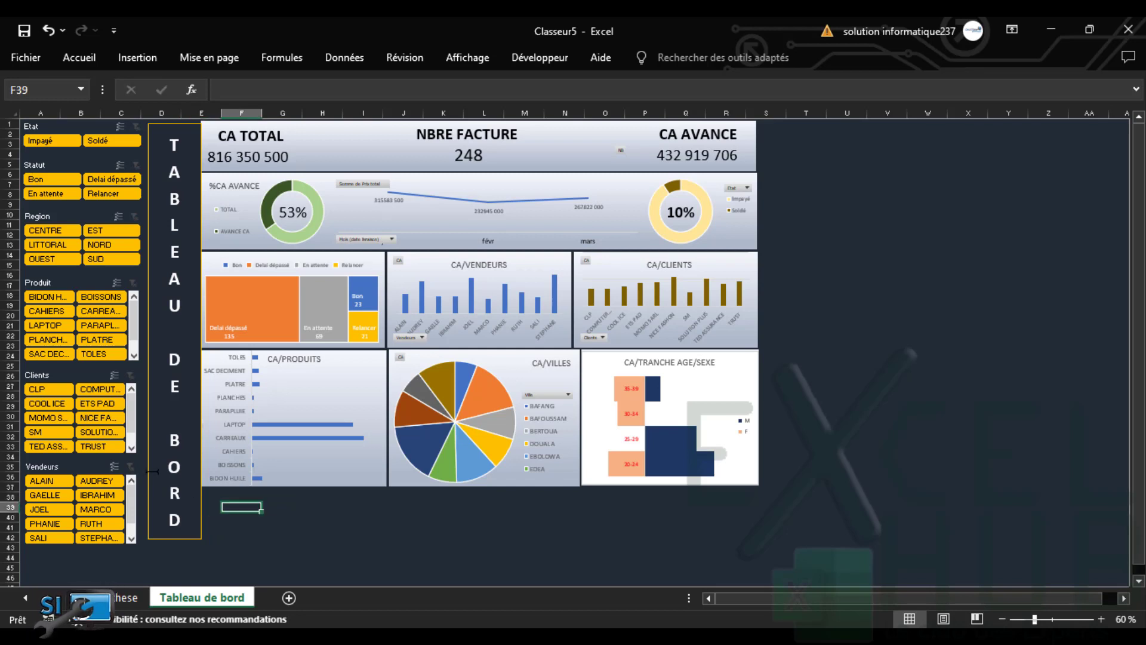
{"action": "left_click", "coordinate": [153, 471]}
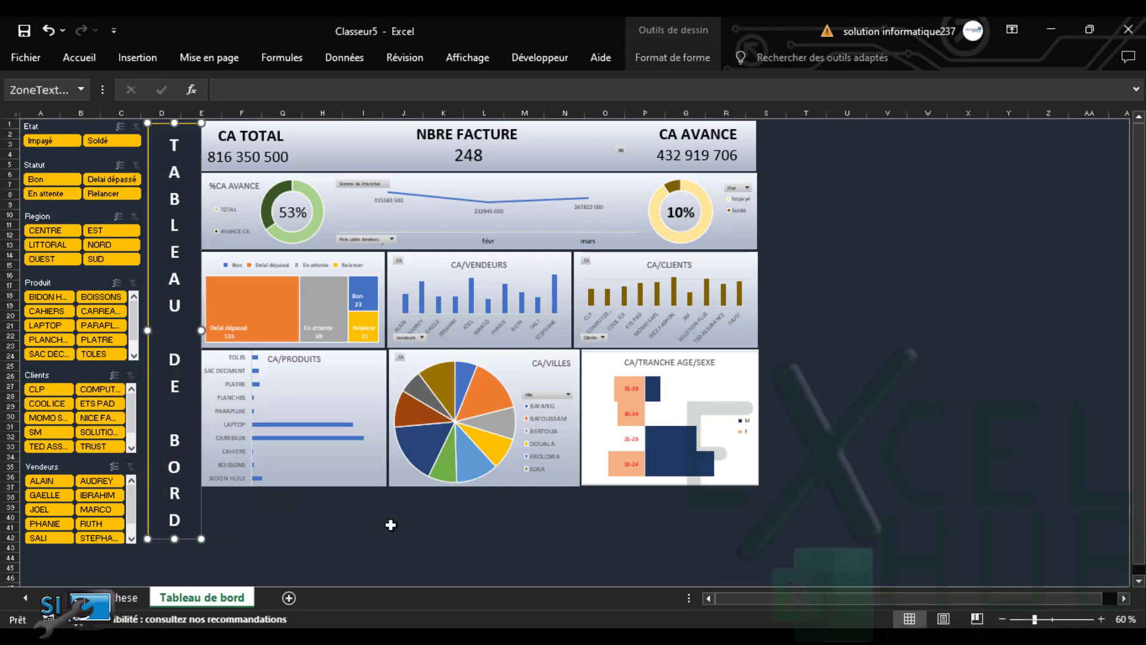
{"action": "left_click", "coordinate": [391, 526]}
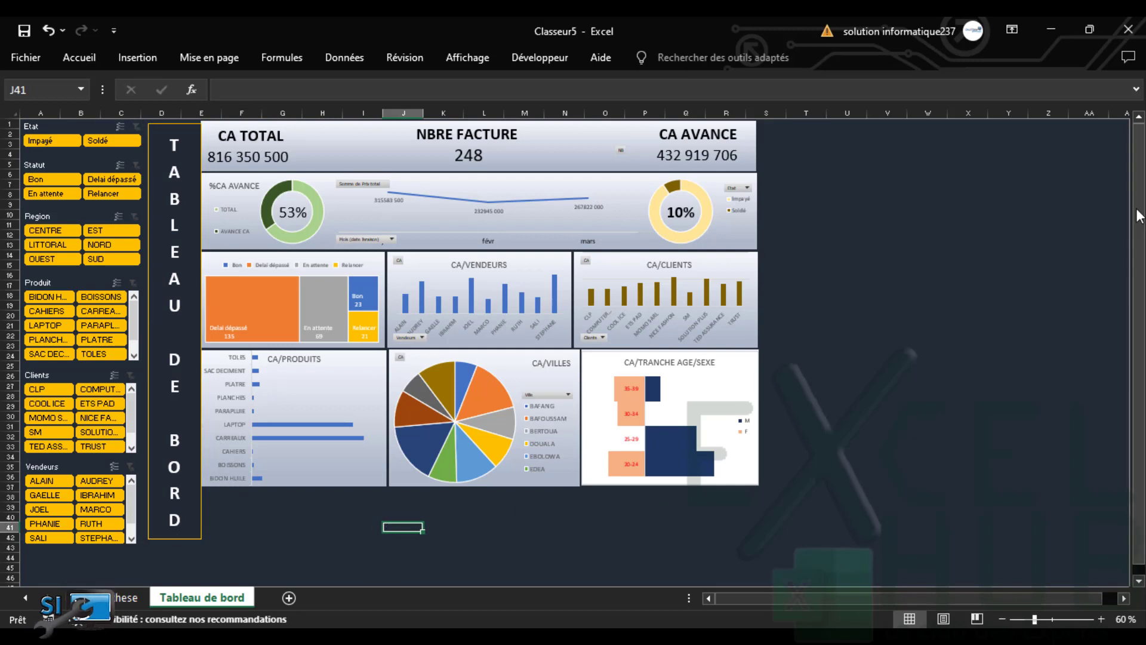
{"action": "left_click", "coordinate": [175, 123]}
{"action": "key", "text": "Up"}
{"action": "key", "text": "Up"}
{"action": "key", "text": "Up"}
{"action": "key", "text": "Up"}
{"action": "key", "text": "Up"}
{"action": "key", "text": "Up"}
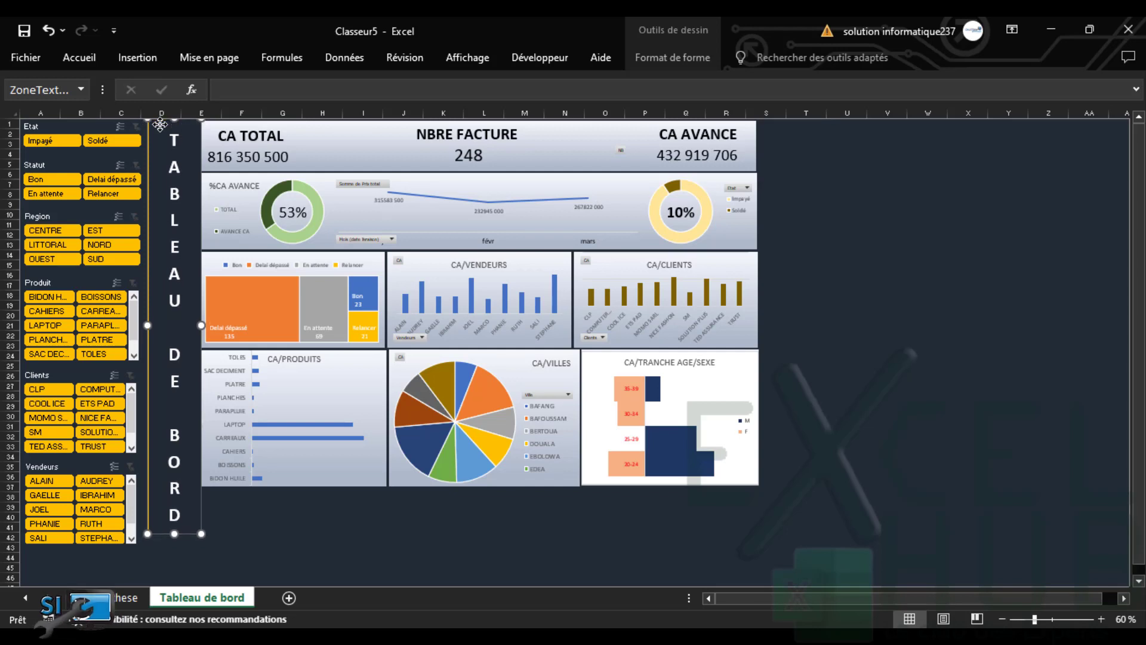
{"action": "left_click", "coordinate": [447, 559]}
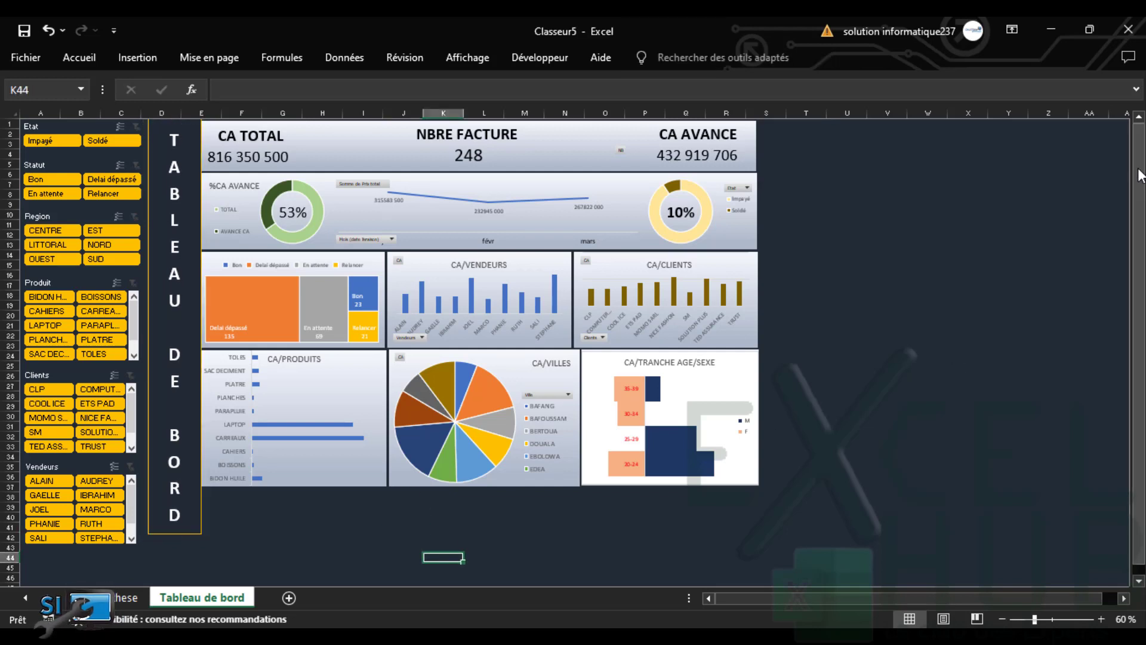
Test-filter Etat to Impayé and Statut to Delai dépassé, then clear both slicers
{"action": "mouse_move", "coordinate": [558, 299]}
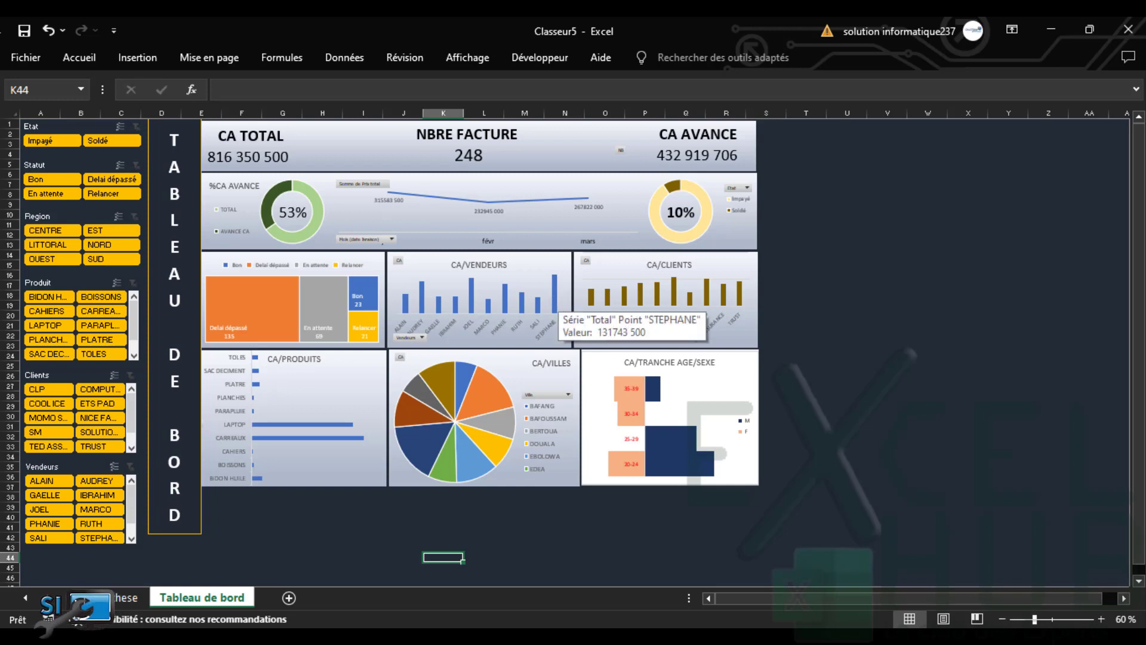
{"action": "left_click", "coordinate": [51, 140]}
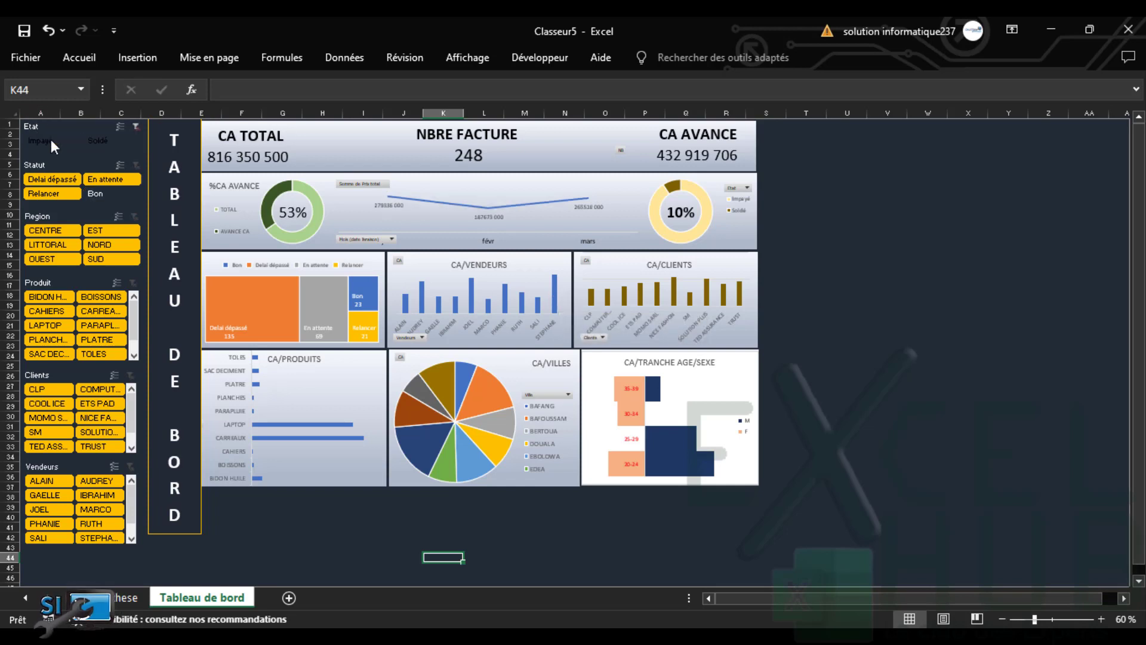
{"action": "left_click", "coordinate": [135, 127]}
{"action": "left_click", "coordinate": [108, 179]}
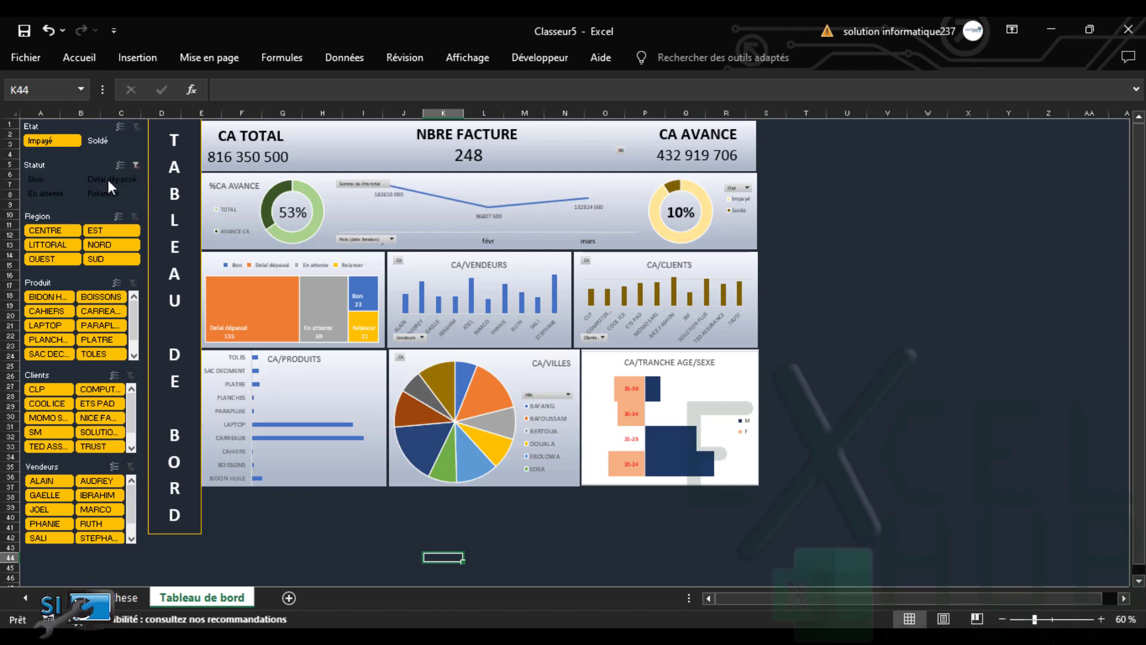
{"action": "left_click", "coordinate": [135, 166]}
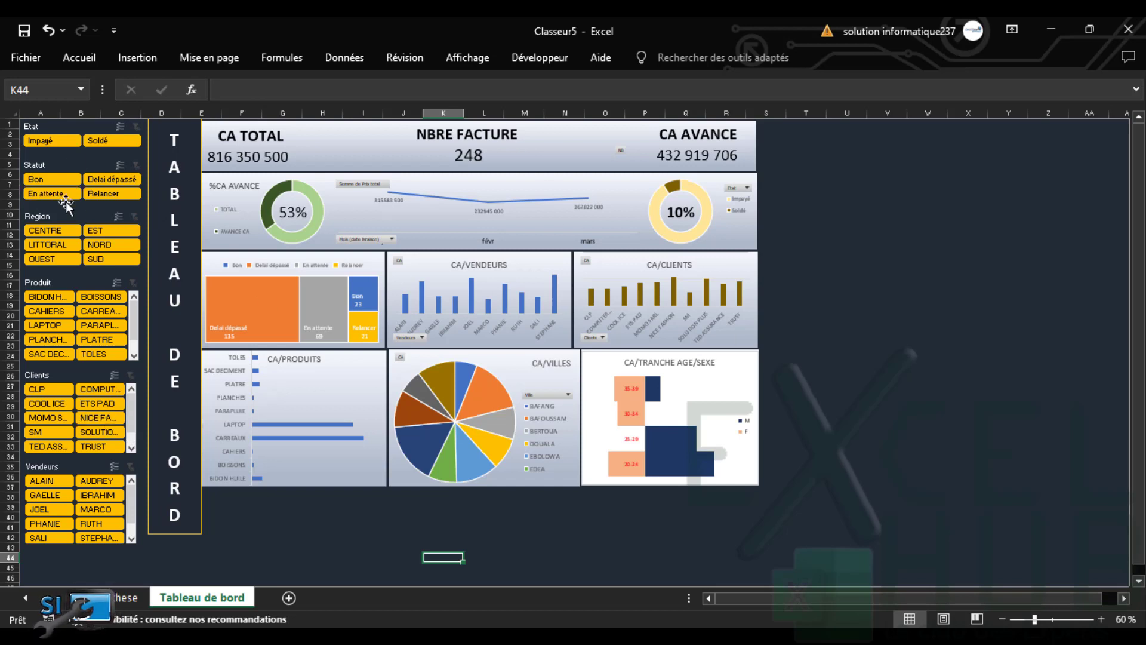
Link the Etat slicer to Tableau croisé dynamique22–31 and 37 via Connexions de rapport
{"action": "right_click", "coordinate": [63, 125]}
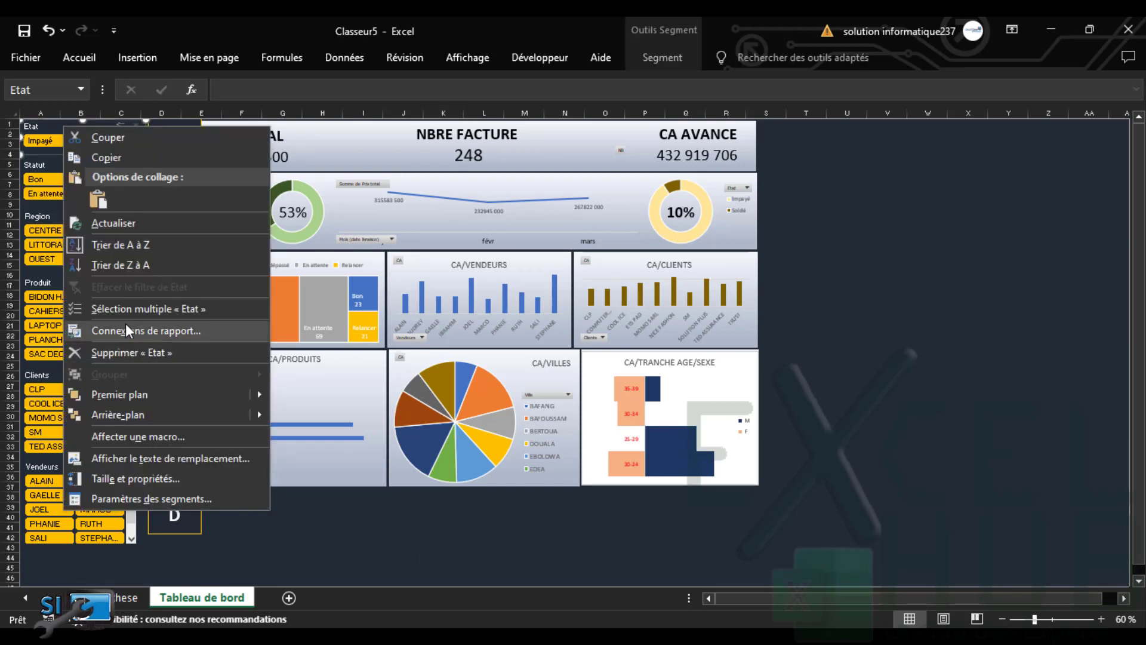
{"action": "left_click", "coordinate": [136, 330]}
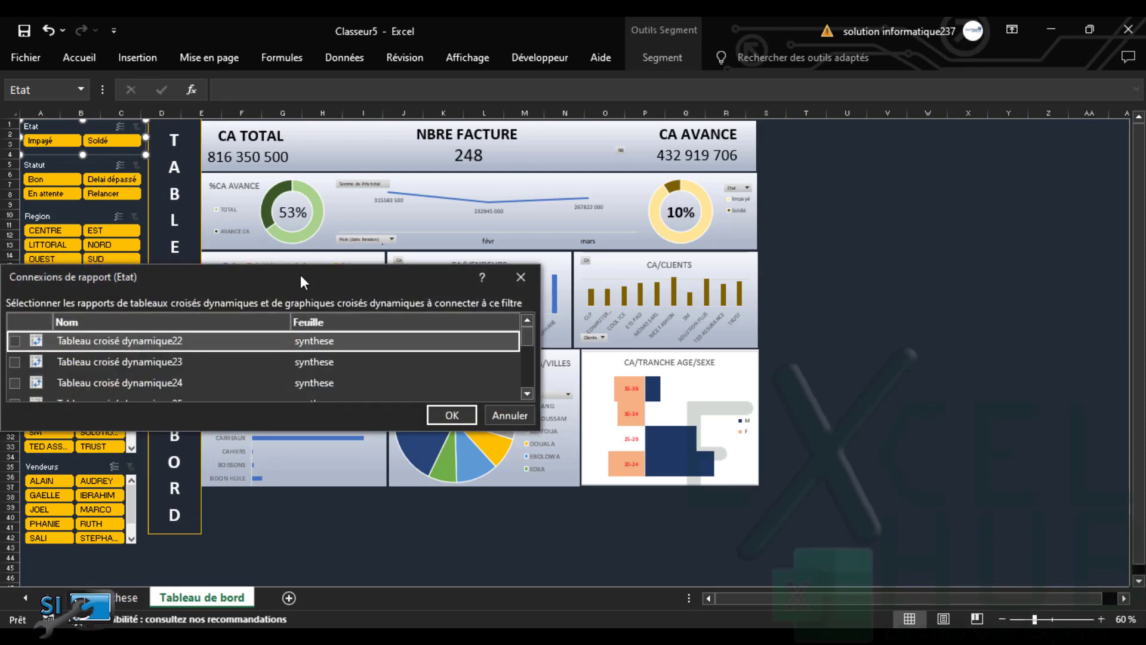
{"action": "left_click_drag", "start_coordinate": [304, 281], "coordinate": [852, 125]}
{"action": "left_click_drag", "start_coordinate": [859, 275], "coordinate": [859, 495]}
{"action": "left_click", "coordinate": [563, 184]}
{"action": "left_click", "coordinate": [563, 205]}
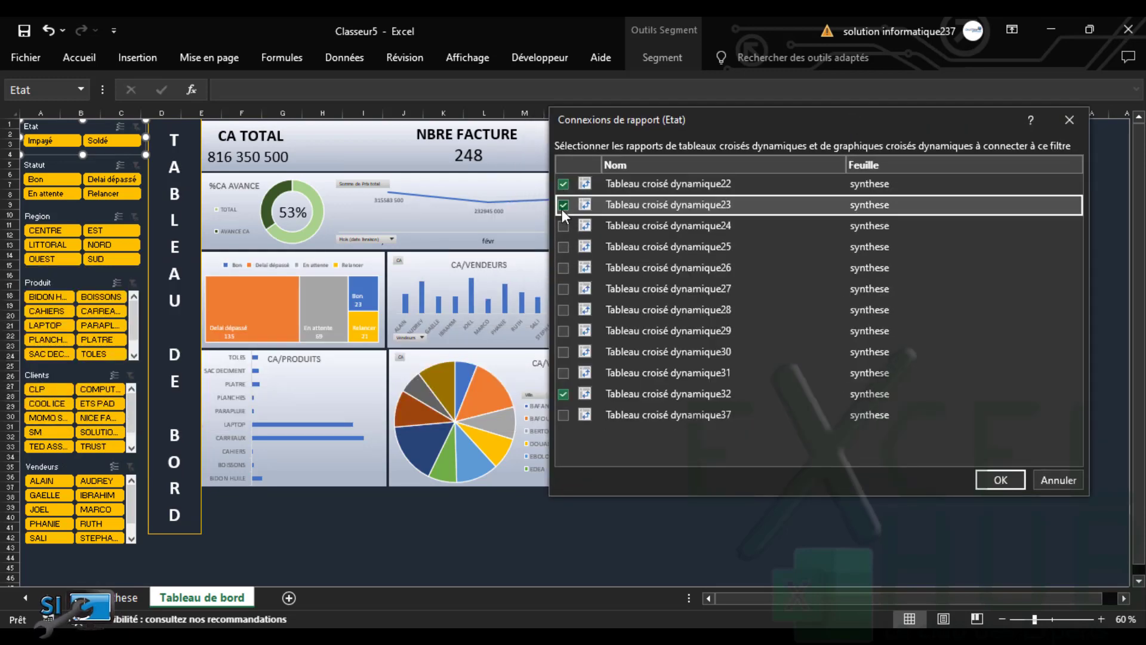
{"action": "left_click", "coordinate": [562, 225]}
{"action": "left_click", "coordinate": [563, 247]}
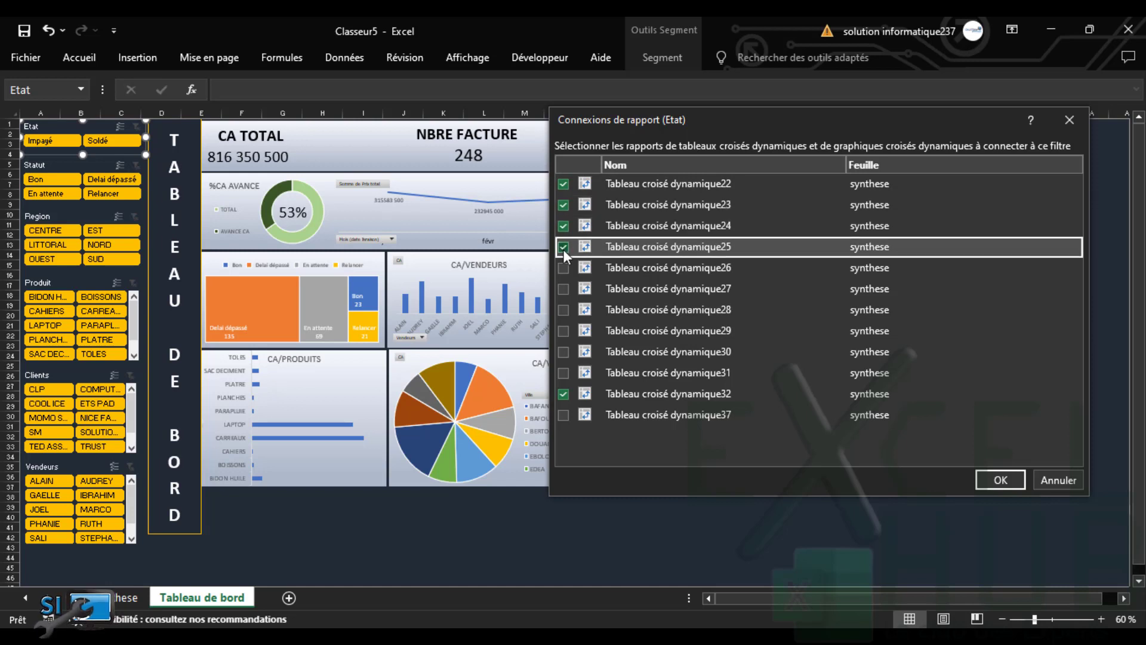
{"action": "left_click", "coordinate": [564, 267]}
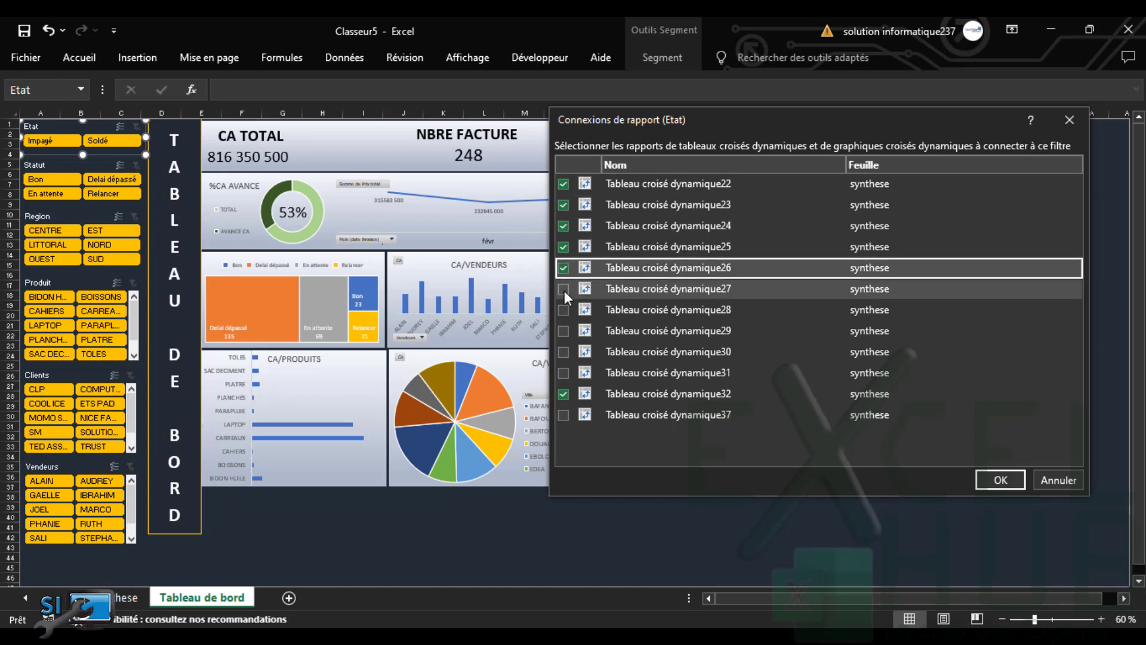
{"action": "left_click", "coordinate": [564, 289]}
{"action": "left_click", "coordinate": [564, 309]}
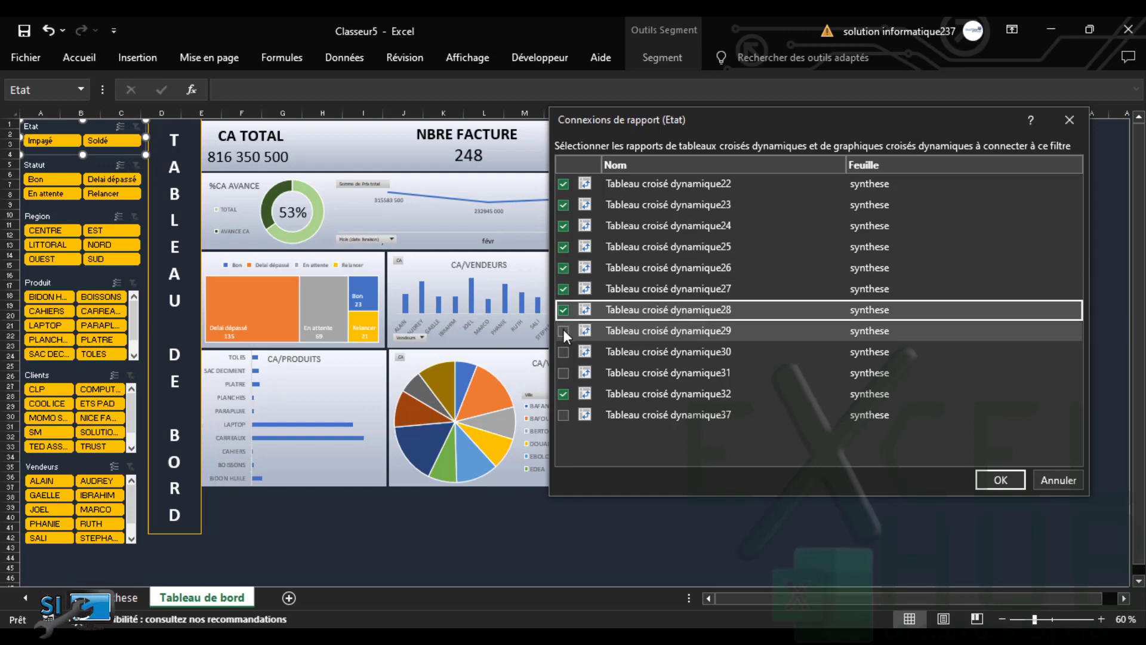
{"action": "left_click", "coordinate": [563, 330]}
{"action": "left_click", "coordinate": [563, 351]}
{"action": "left_click", "coordinate": [563, 373]}
{"action": "left_click", "coordinate": [563, 415]}
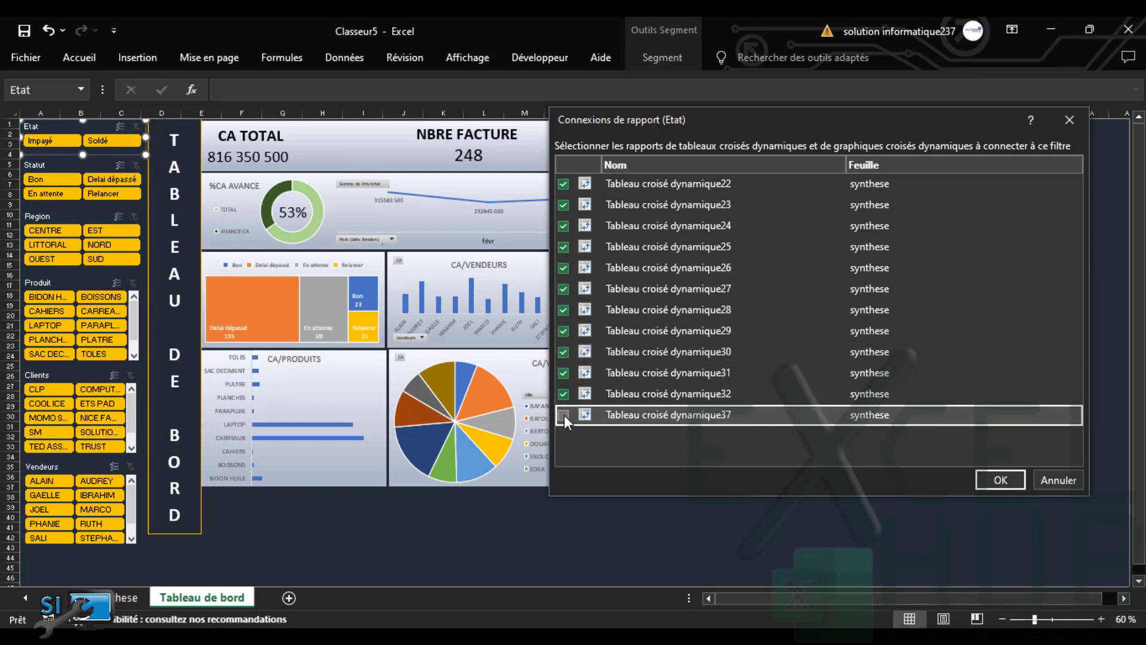
{"action": "left_click", "coordinate": [999, 480]}
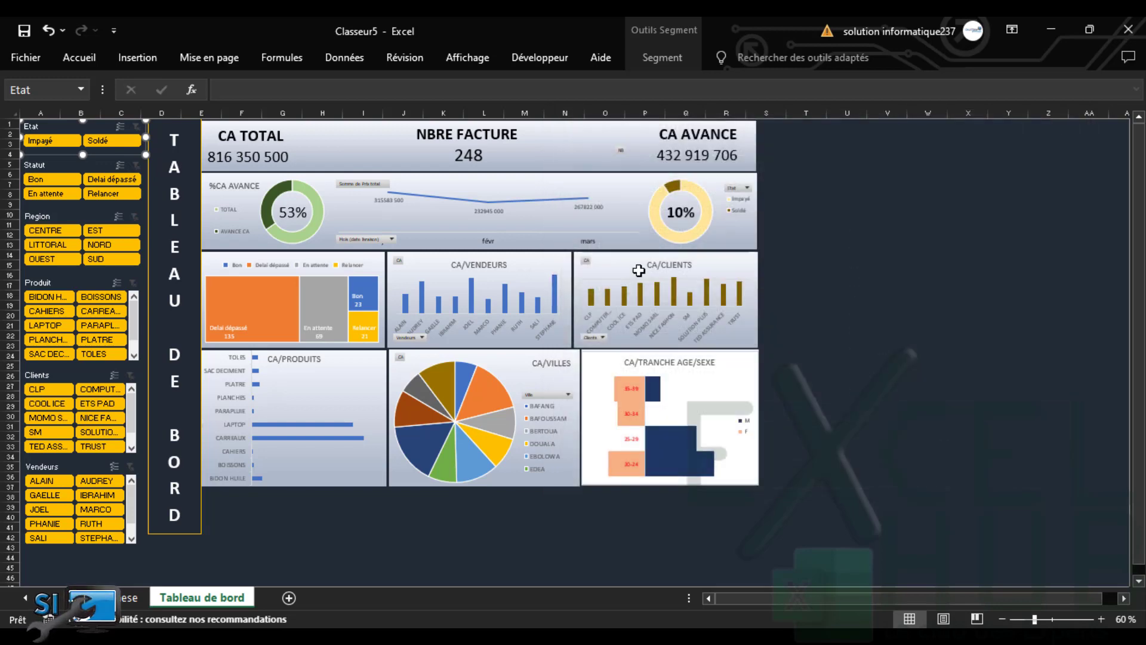
{"action": "left_click", "coordinate": [49, 166]}
Link the Statut slicer to pivot tables 22–31 and 37 through Connexions de rapport
{"action": "right_click", "coordinate": [49, 166]}
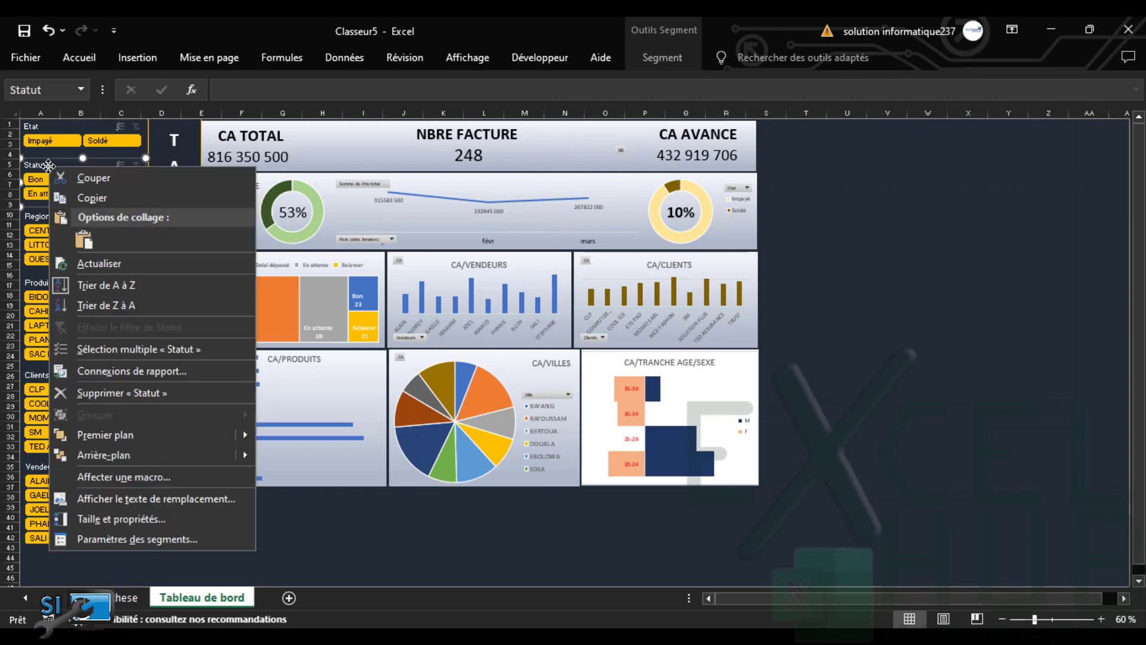
{"action": "left_click", "coordinate": [150, 369]}
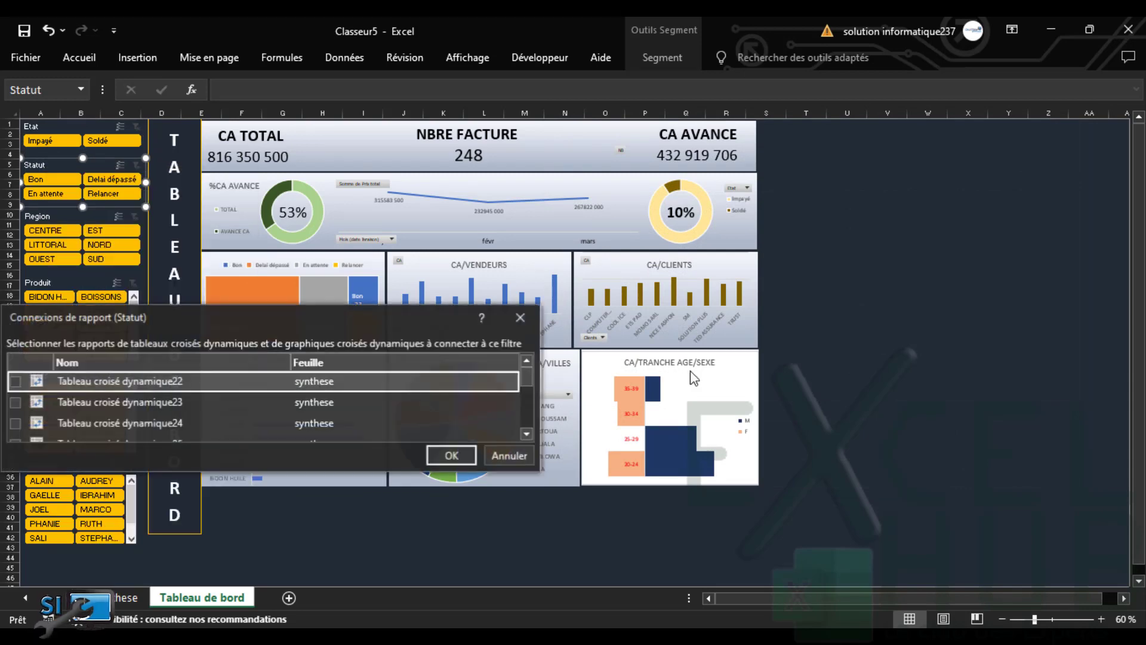
{"action": "left_click_drag", "start_coordinate": [446, 316], "coordinate": [939, 150]}
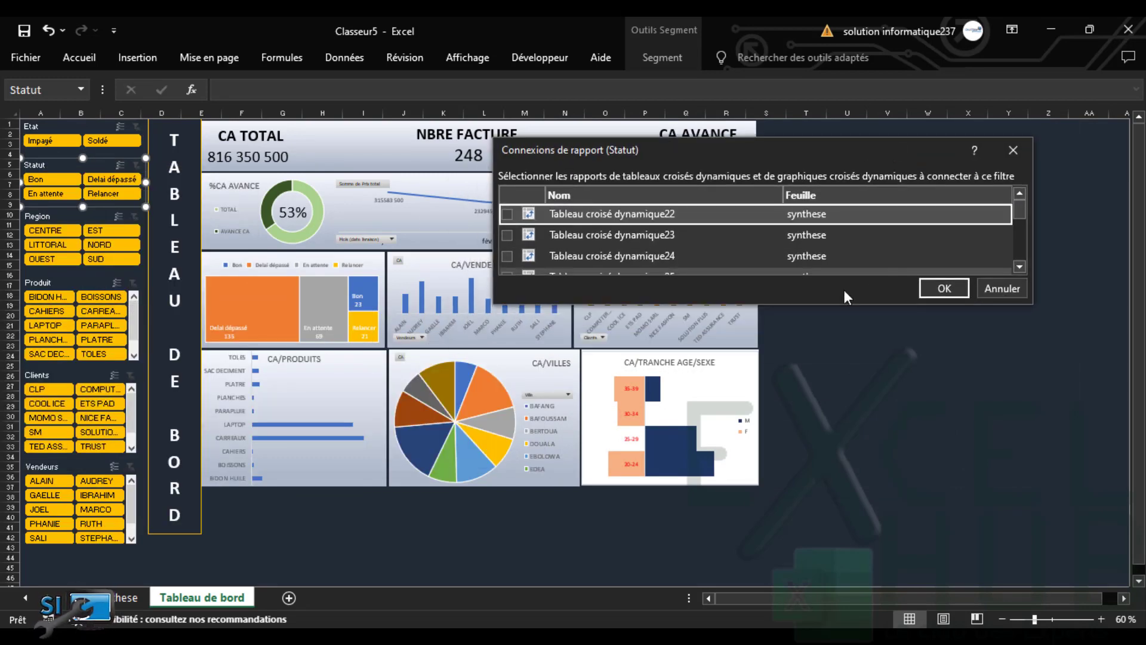
{"action": "left_click_drag", "start_coordinate": [837, 304], "coordinate": [825, 542]}
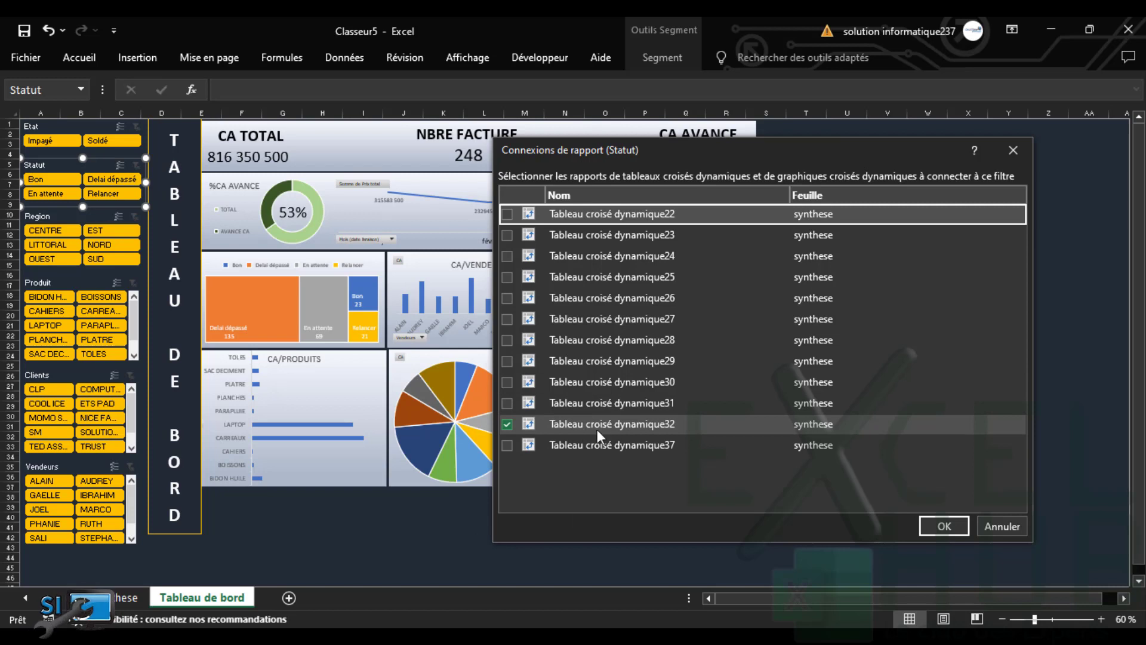
{"action": "left_click", "coordinate": [506, 441]}
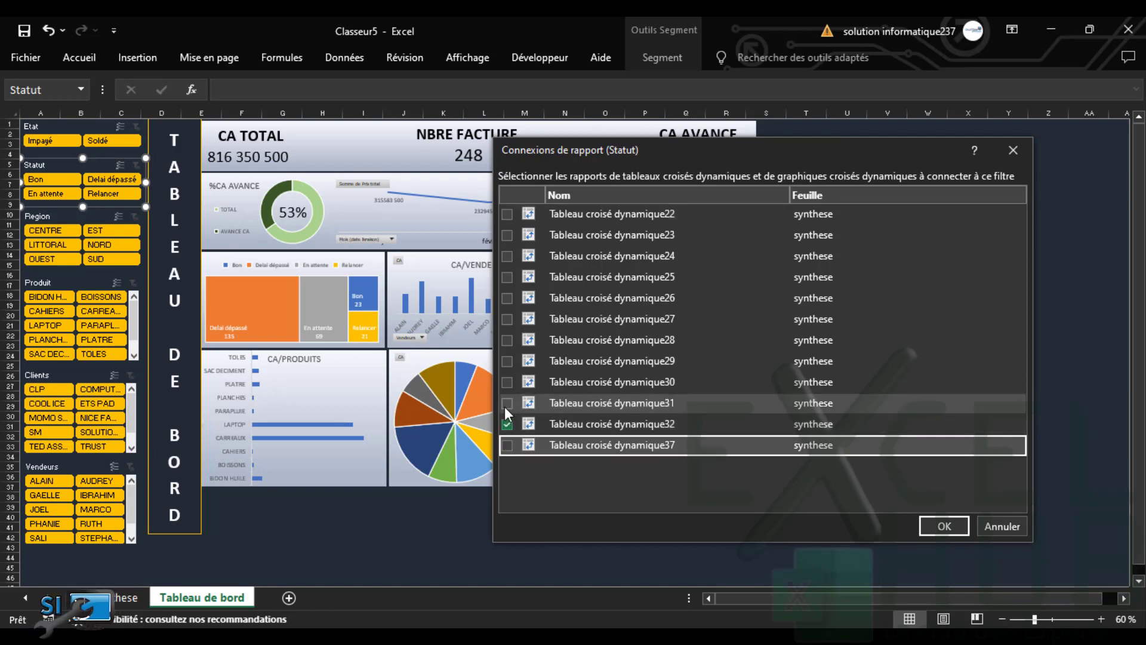
{"action": "left_click", "coordinate": [505, 407]}
{"action": "left_click", "coordinate": [509, 449]}
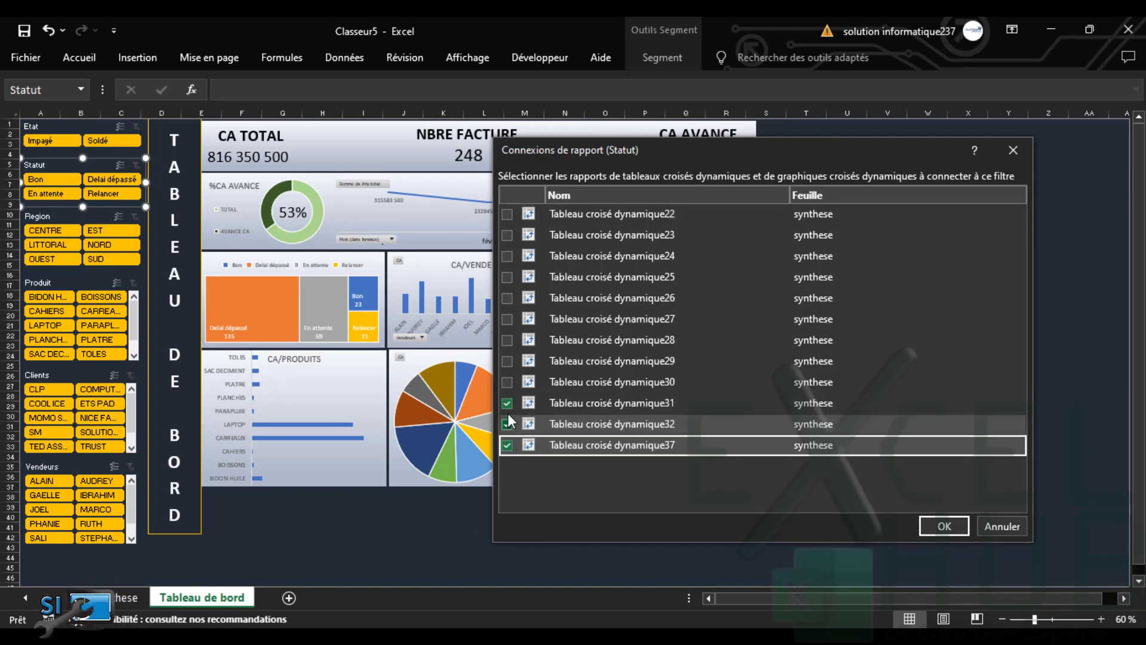
{"action": "left_click", "coordinate": [507, 382]}
{"action": "left_click", "coordinate": [507, 361]}
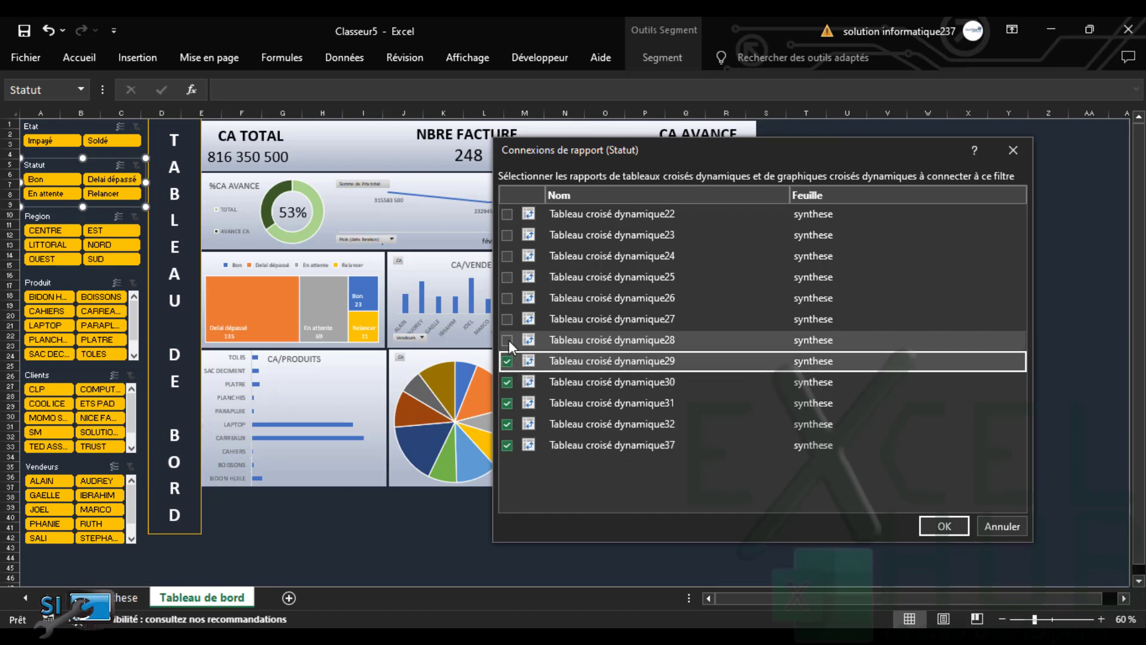
{"action": "left_click", "coordinate": [507, 339]}
{"action": "left_click", "coordinate": [508, 319]}
{"action": "left_click", "coordinate": [508, 298]}
{"action": "left_click", "coordinate": [508, 277]}
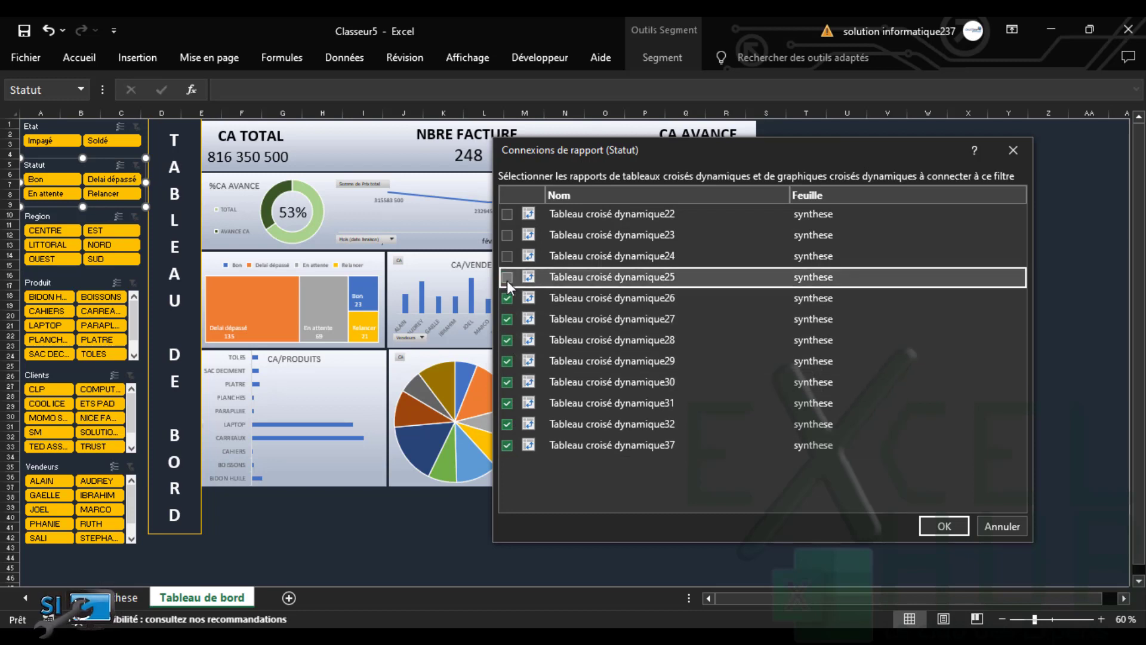
{"action": "left_click", "coordinate": [508, 256]}
{"action": "left_click", "coordinate": [508, 236]}
{"action": "left_click", "coordinate": [507, 215]}
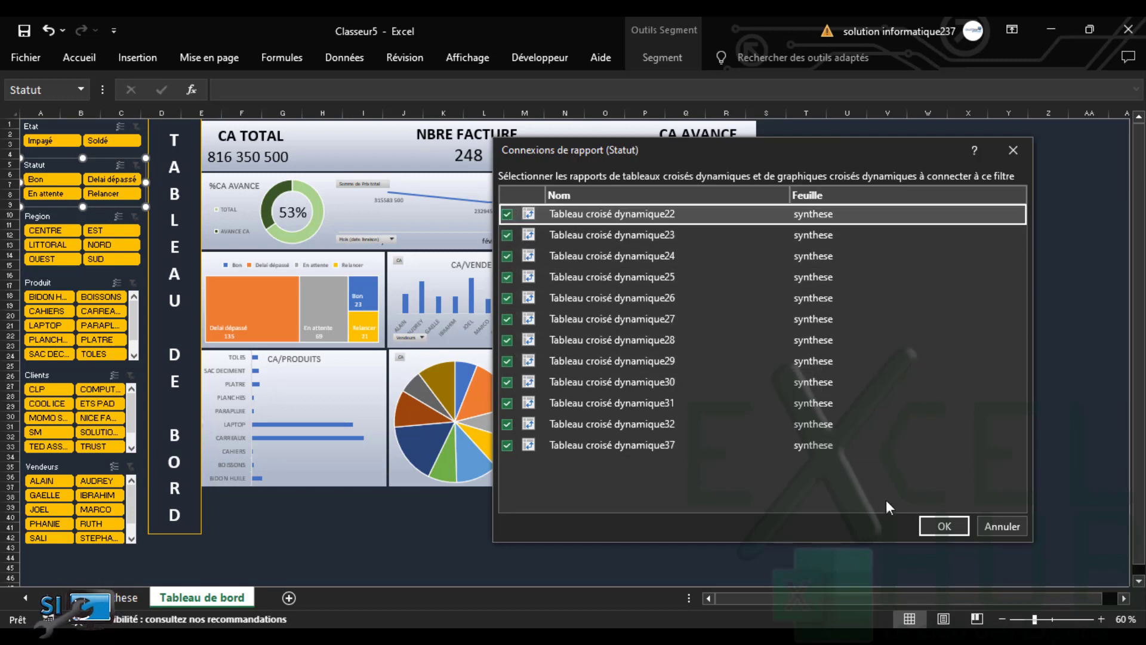
{"action": "left_click", "coordinate": [931, 526]}
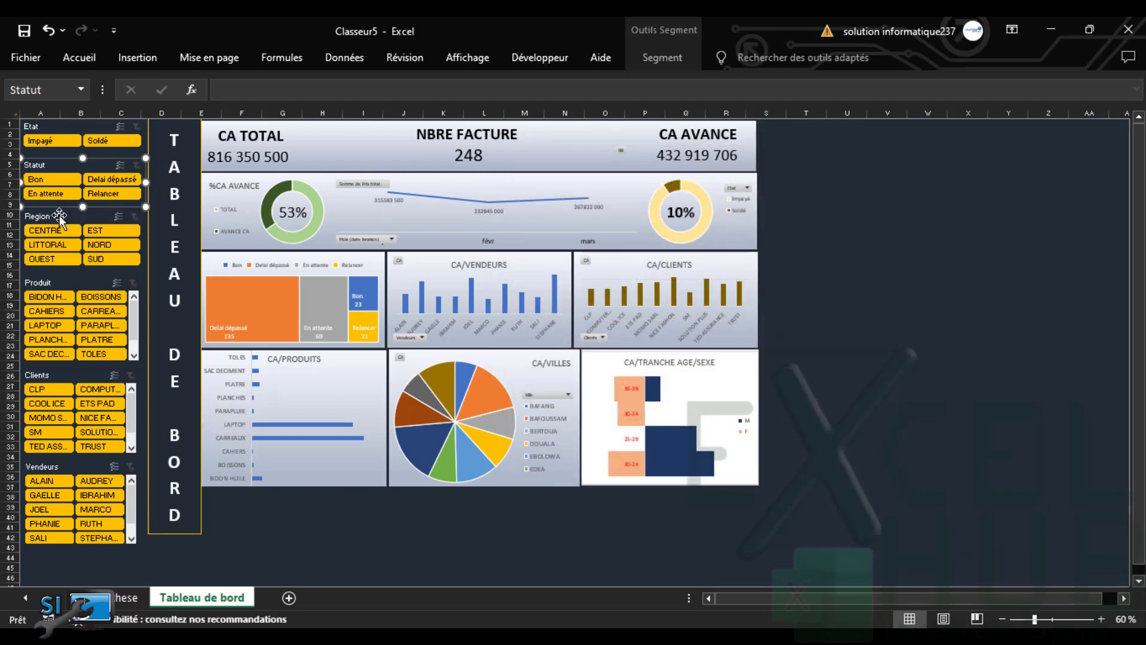
Link the Region slicer to pivot tables 22–31 and 37 through Connexions de rapport
{"action": "left_click", "coordinate": [60, 215]}
{"action": "right_click", "coordinate": [59, 216]}
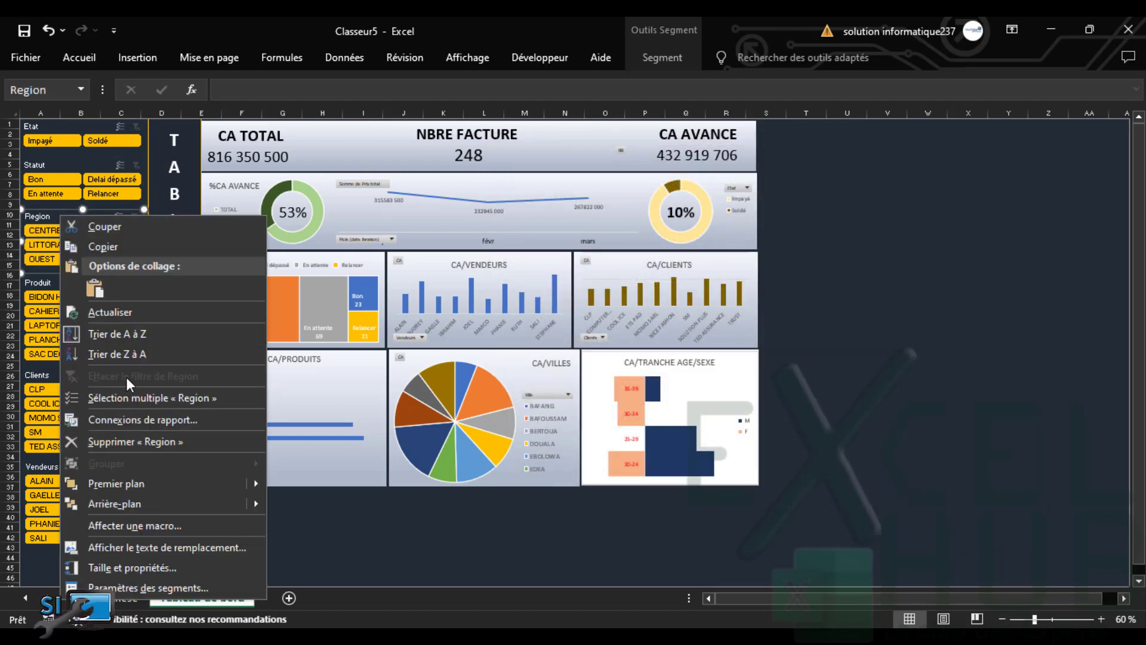
{"action": "left_click", "coordinate": [141, 421]}
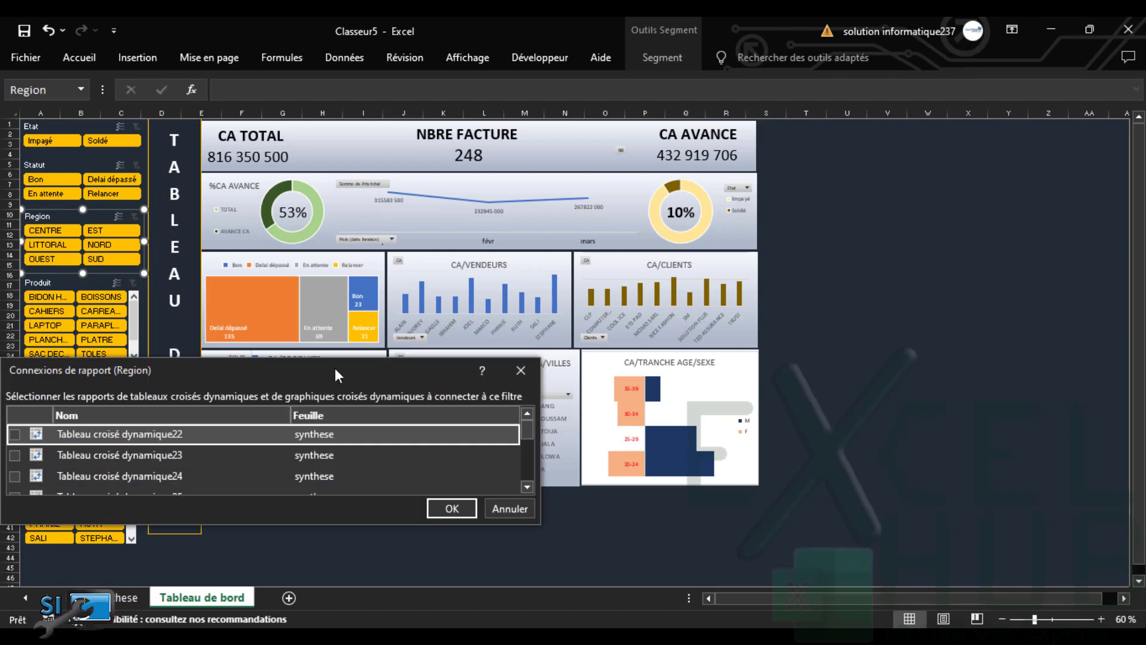
{"action": "left_click_drag", "start_coordinate": [334, 369], "coordinate": [785, 163]}
{"action": "left_click_drag", "start_coordinate": [752, 319], "coordinate": [757, 640]}
{"action": "left_click", "coordinate": [466, 228]}
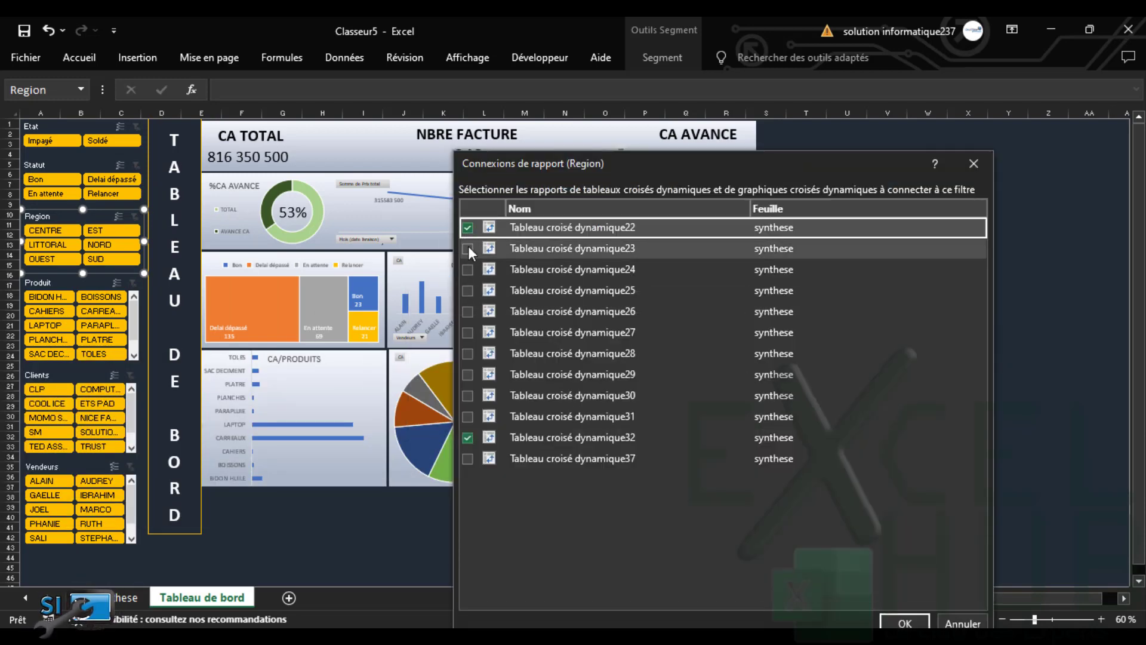
{"action": "left_click", "coordinate": [468, 248]}
{"action": "left_click", "coordinate": [468, 269]}
{"action": "left_click", "coordinate": [469, 290]}
{"action": "left_click", "coordinate": [467, 312]}
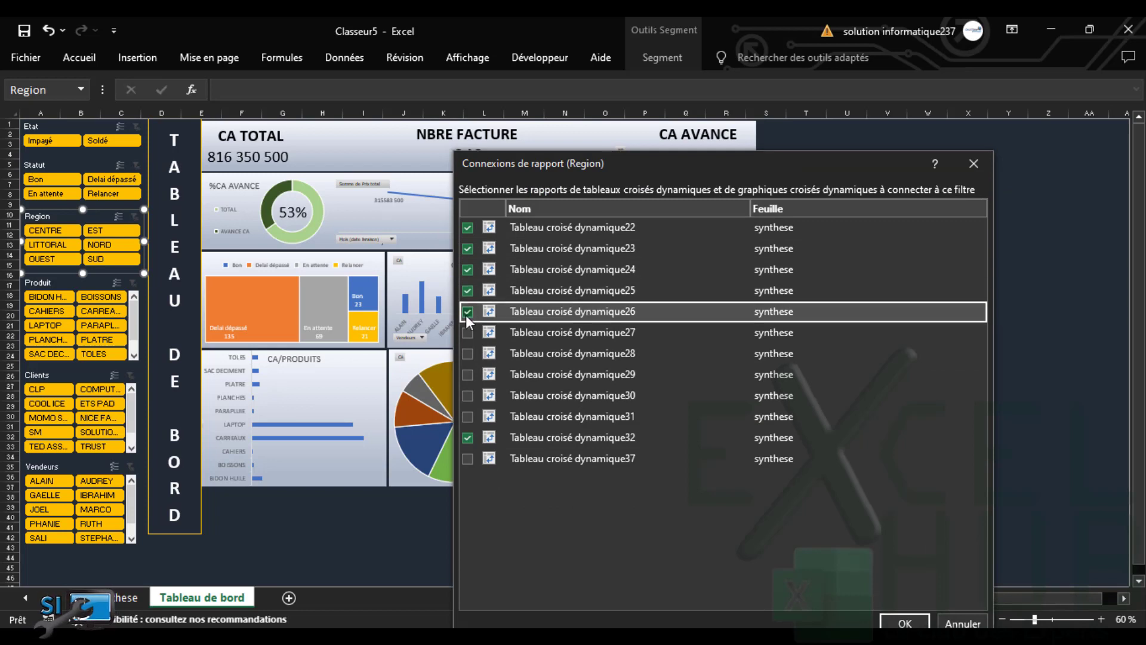
{"action": "left_click", "coordinate": [467, 332]}
{"action": "left_click", "coordinate": [468, 353]}
{"action": "left_click", "coordinate": [467, 374]}
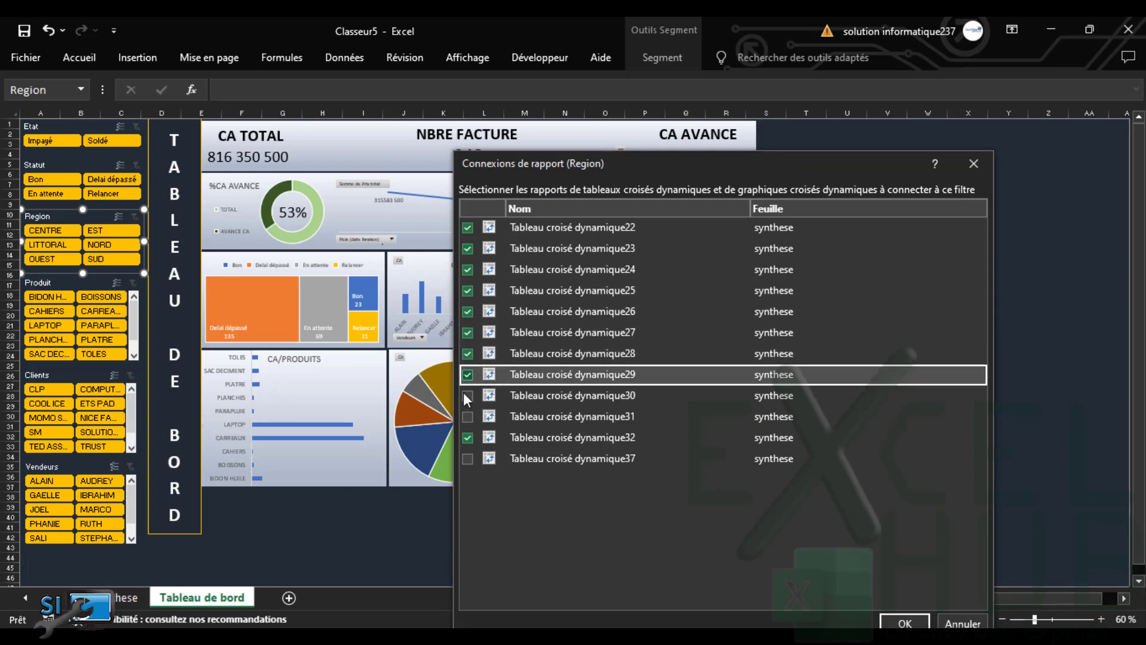
{"action": "left_click", "coordinate": [465, 396]}
{"action": "left_click", "coordinate": [467, 416]}
{"action": "left_click", "coordinate": [468, 459]}
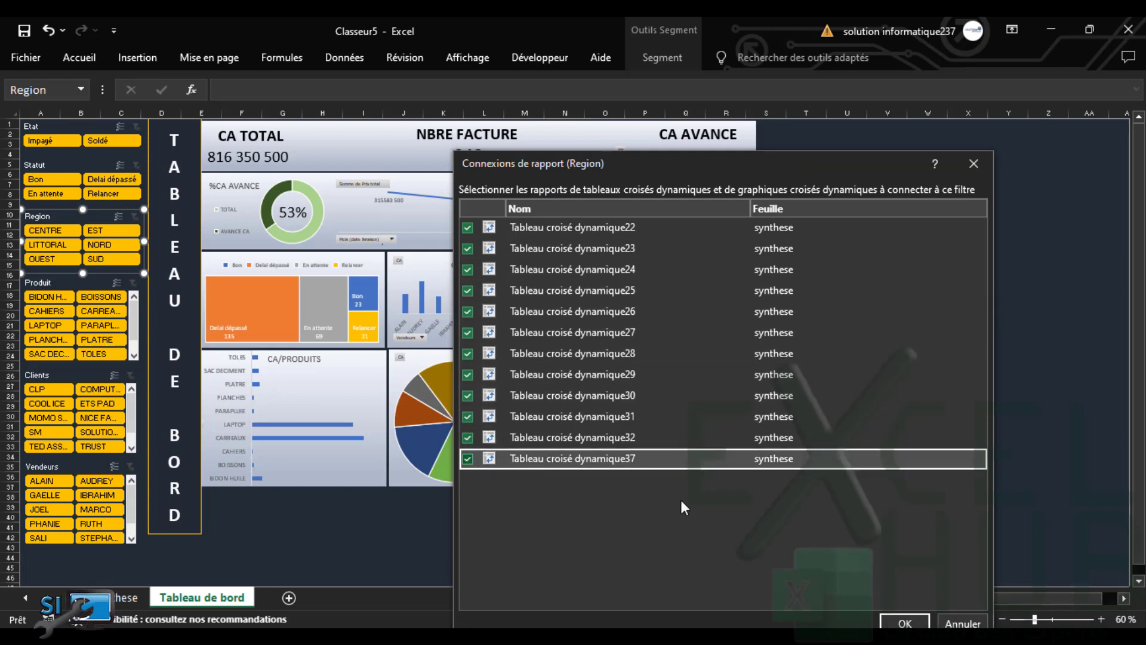
{"action": "left_click", "coordinate": [905, 623]}
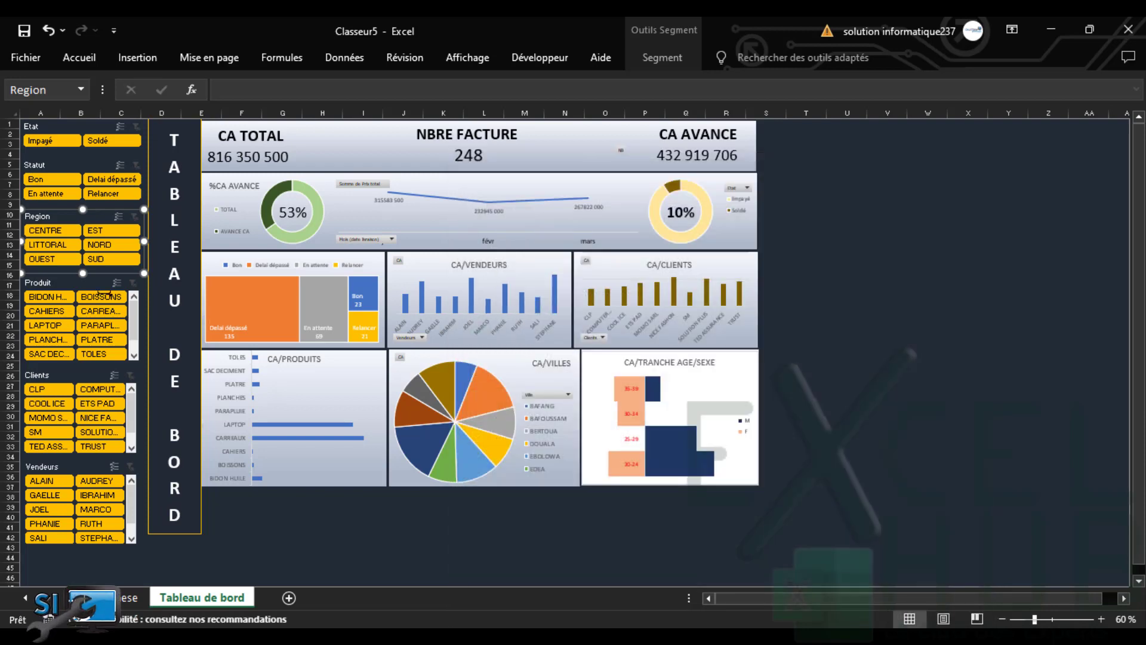
Link the Produit slicer to pivot tables 22–31 and 37 through Connexions de rapport
{"action": "right_click", "coordinate": [60, 283]}
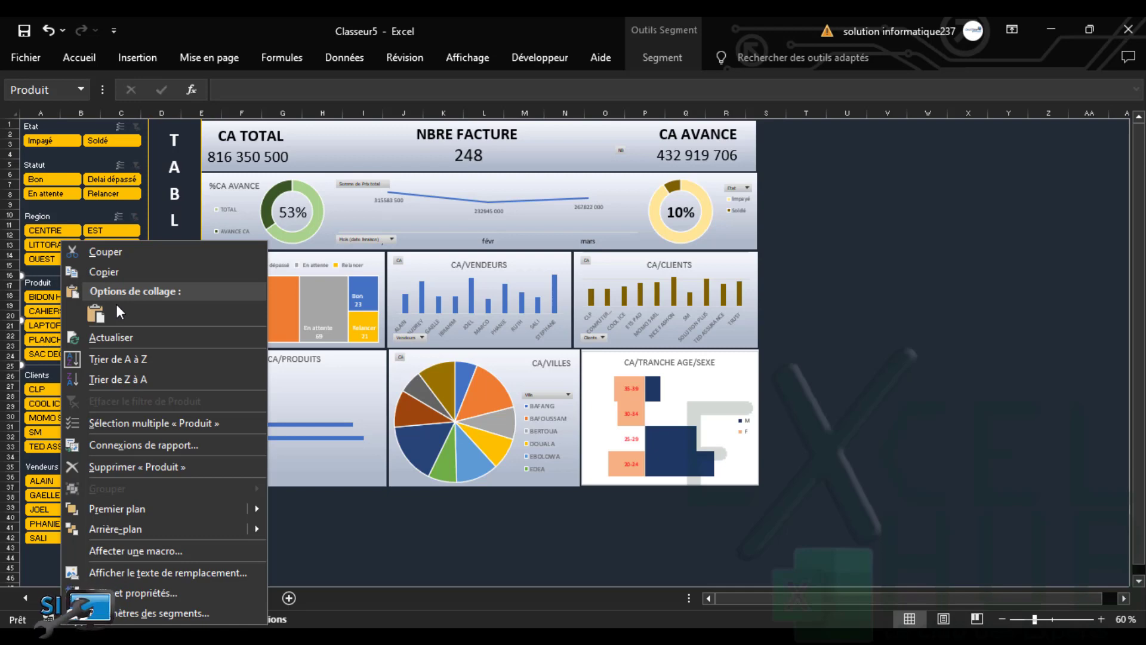
{"action": "left_click", "coordinate": [134, 445]}
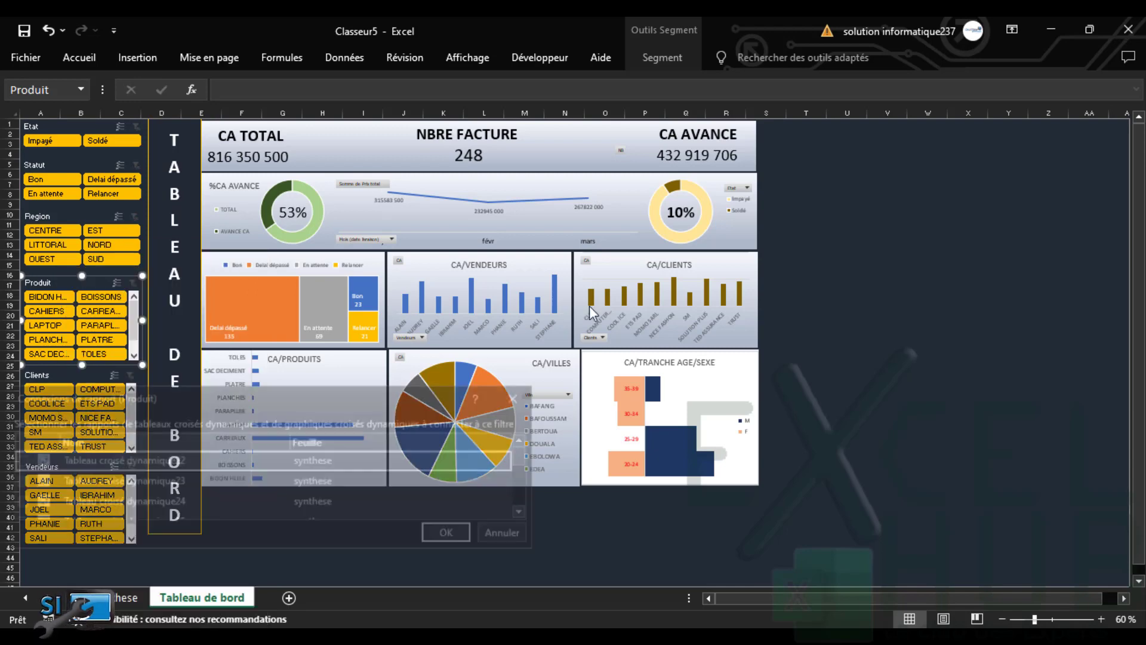
{"action": "left_click_drag", "start_coordinate": [324, 399], "coordinate": [865, 139]}
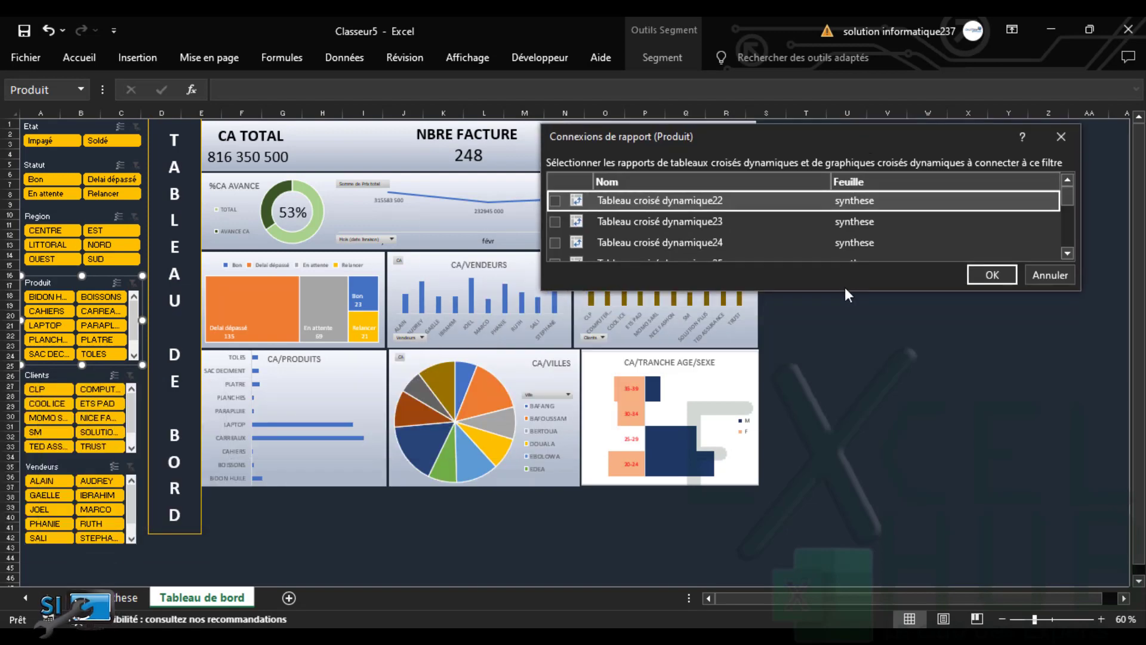
{"action": "left_click_drag", "start_coordinate": [843, 294], "coordinate": [841, 551]}
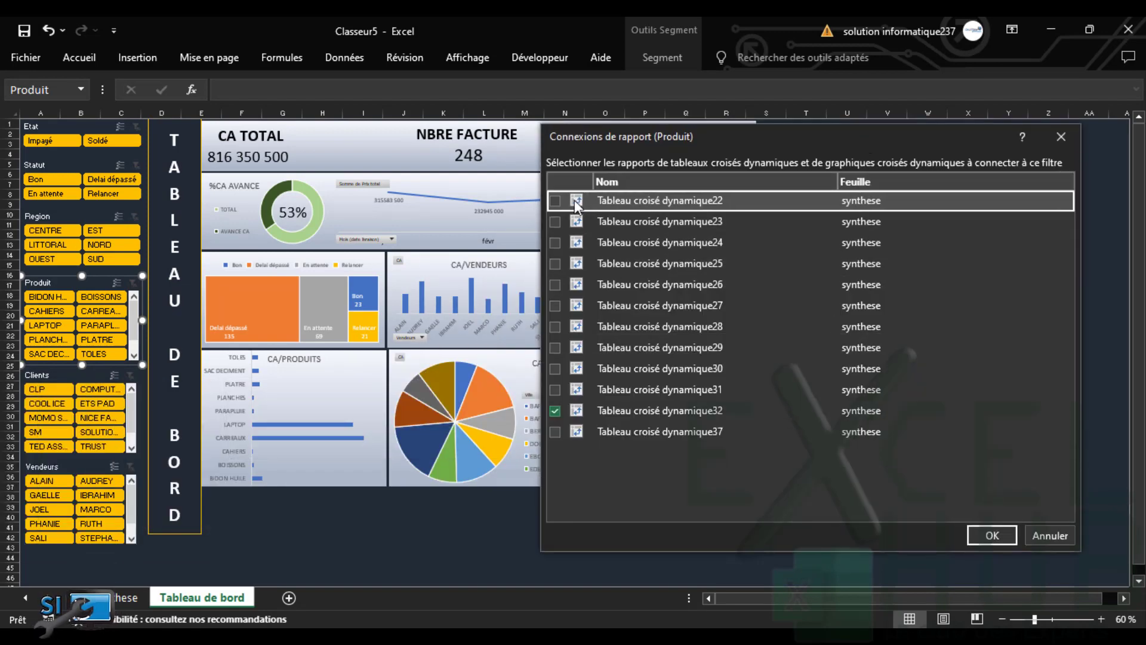
{"action": "left_click", "coordinate": [554, 202]}
{"action": "left_click", "coordinate": [556, 221]}
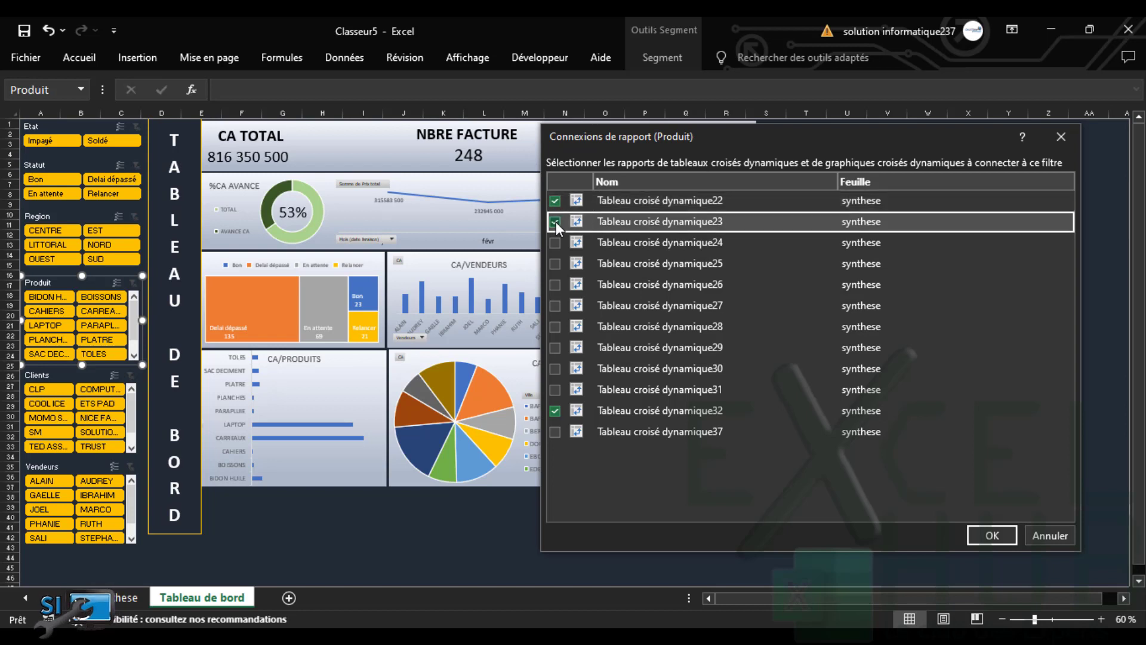
{"action": "left_click", "coordinate": [556, 243]}
{"action": "left_click", "coordinate": [557, 272]}
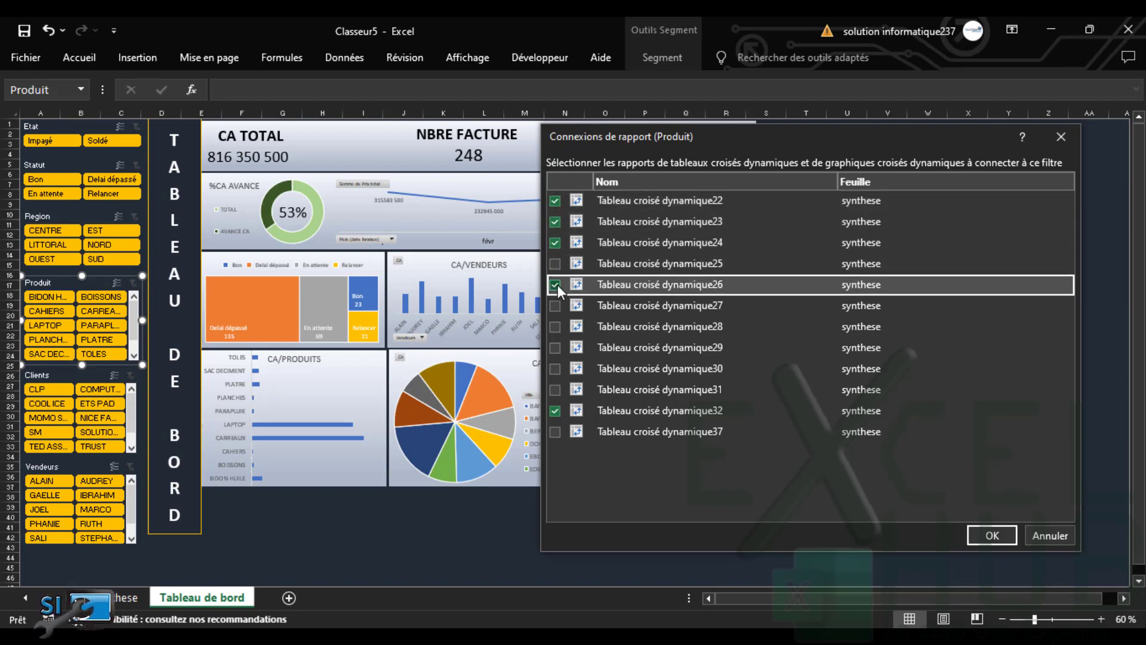
{"action": "left_click", "coordinate": [557, 285]}
{"action": "left_click", "coordinate": [554, 306]}
{"action": "left_click", "coordinate": [555, 327]}
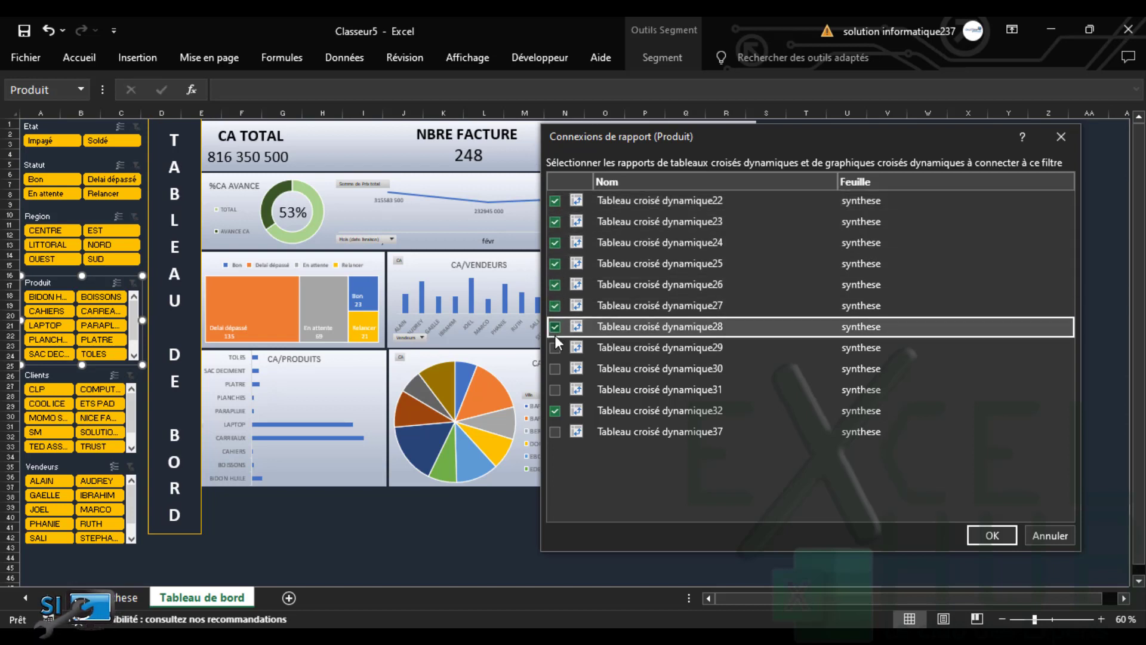
{"action": "left_click", "coordinate": [555, 348]}
{"action": "left_click", "coordinate": [557, 369]}
{"action": "left_click", "coordinate": [555, 390]}
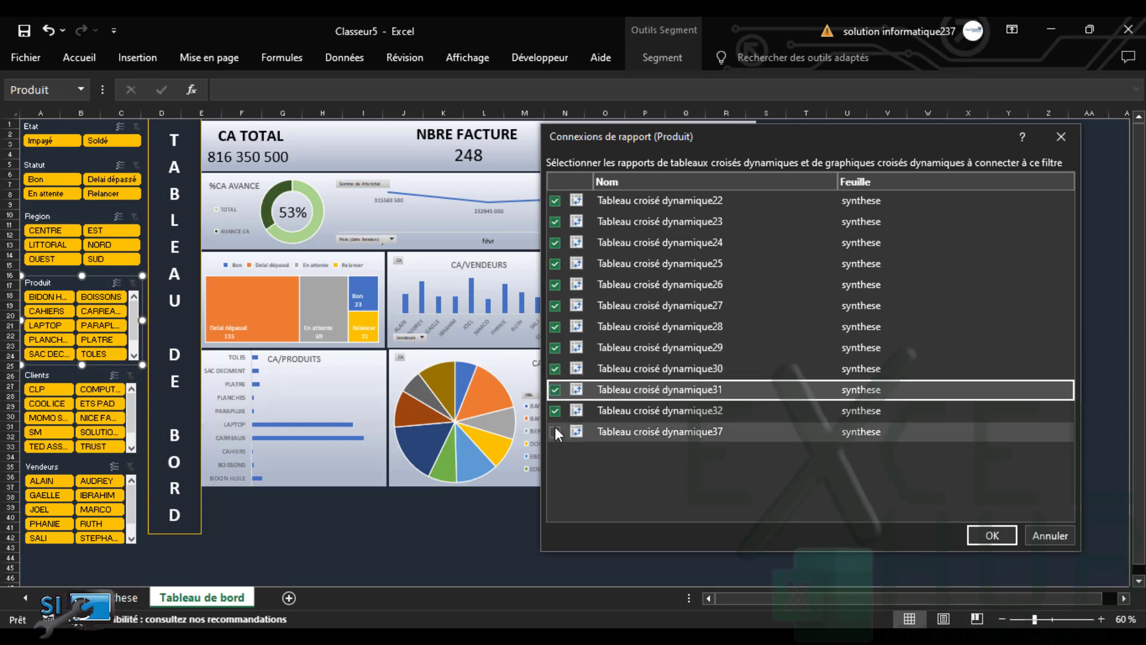
{"action": "left_click", "coordinate": [556, 431]}
{"action": "left_click", "coordinate": [992, 536]}
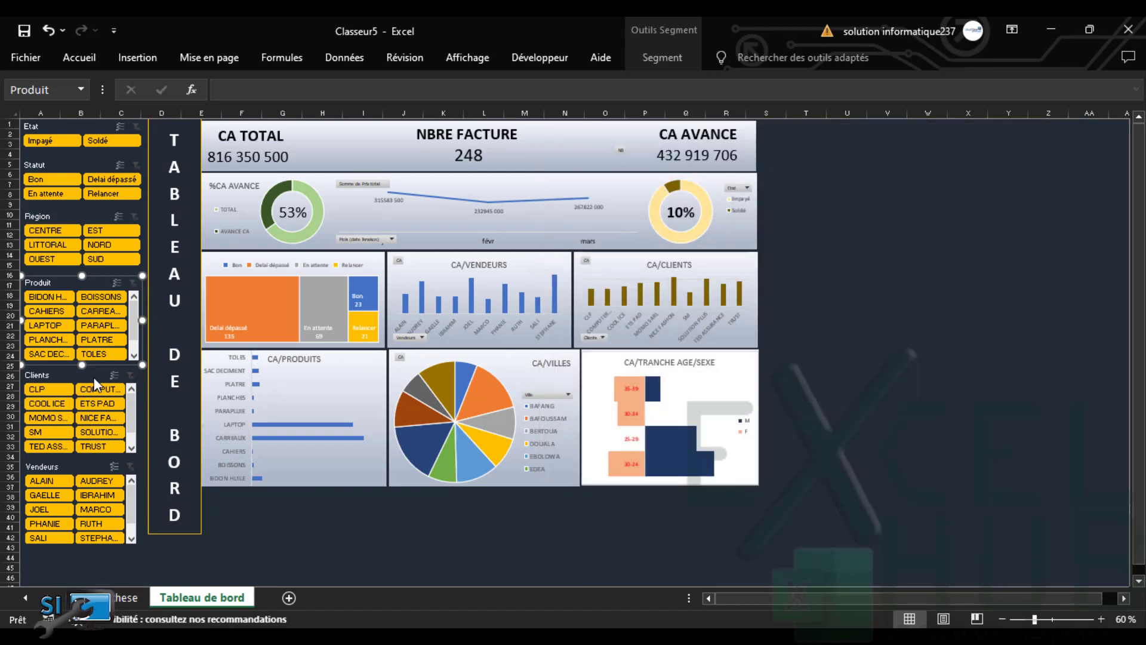
Link the Clients slicer to Tableau croisé dynamique22–31 and 37
{"action": "left_click", "coordinate": [76, 375]}
{"action": "right_click", "coordinate": [76, 374]}
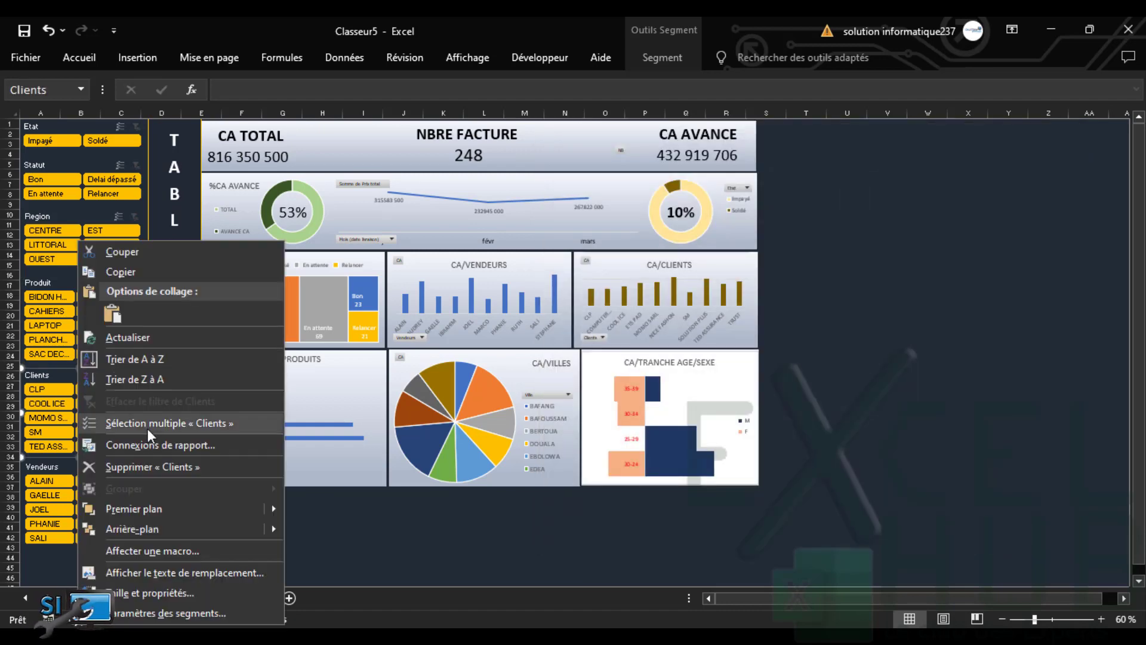
{"action": "left_click", "coordinate": [152, 442]}
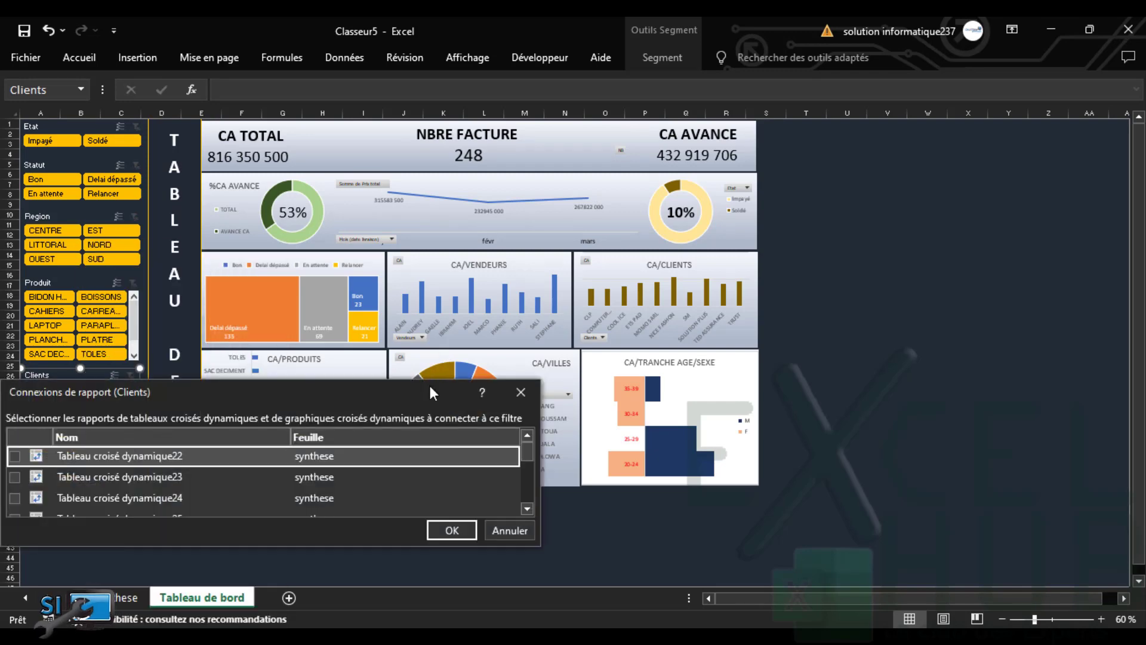
{"action": "left_click_drag", "start_coordinate": [428, 385], "coordinate": [898, 129]}
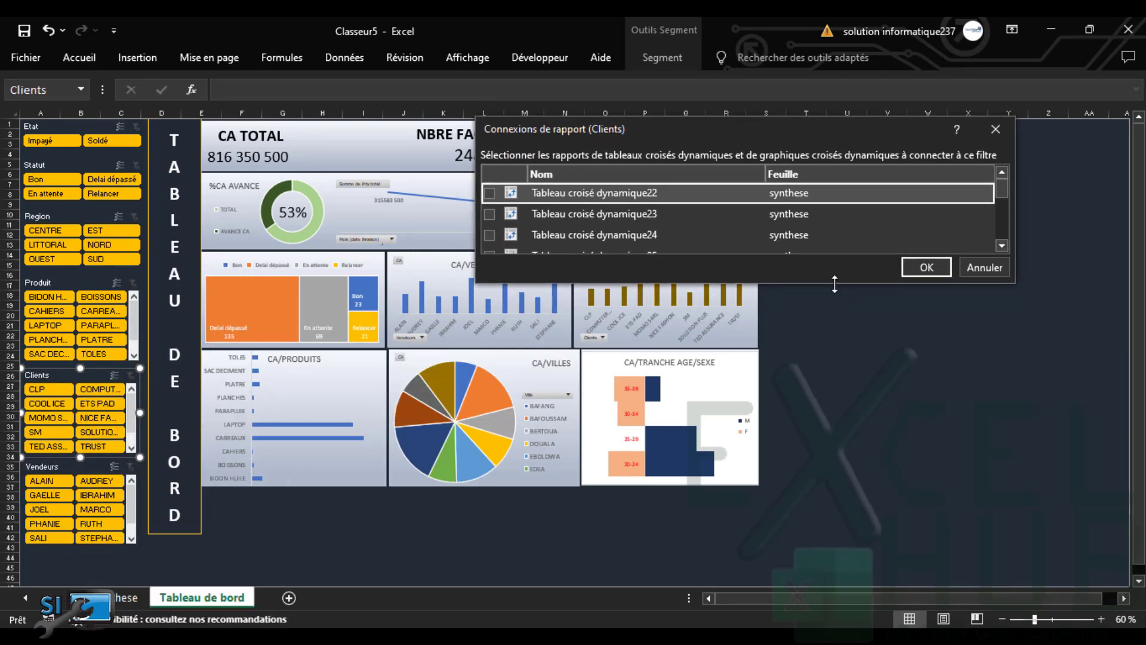
{"action": "left_click_drag", "start_coordinate": [834, 285], "coordinate": [834, 577]}
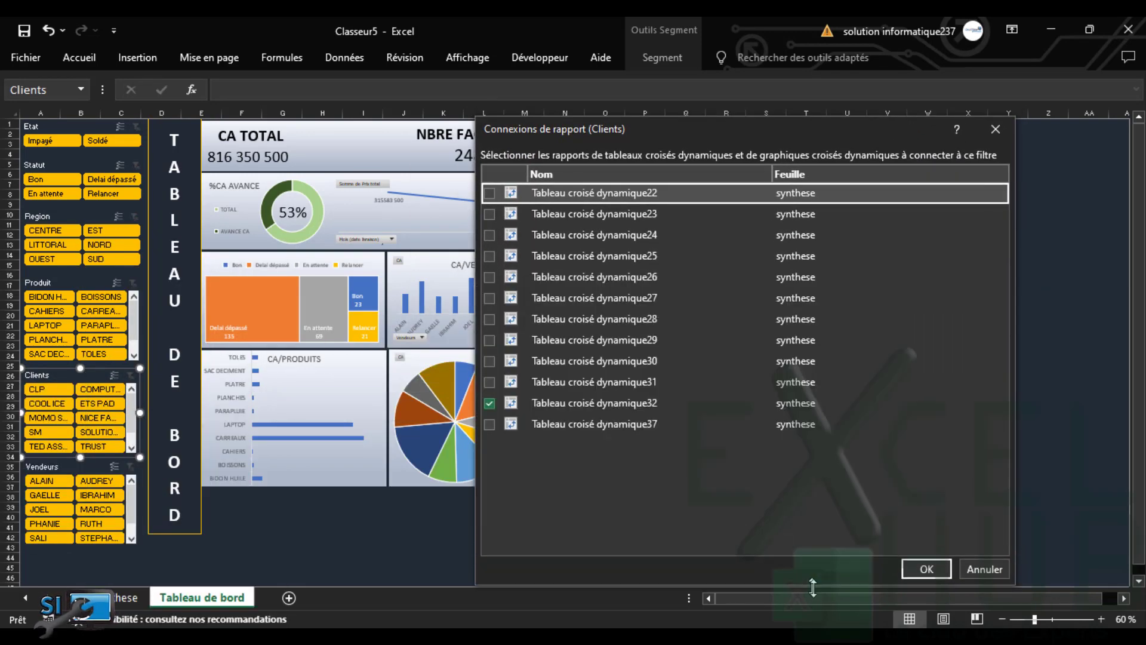
{"action": "left_click", "coordinate": [489, 193]}
{"action": "left_click", "coordinate": [488, 214]}
{"action": "left_click", "coordinate": [490, 235]}
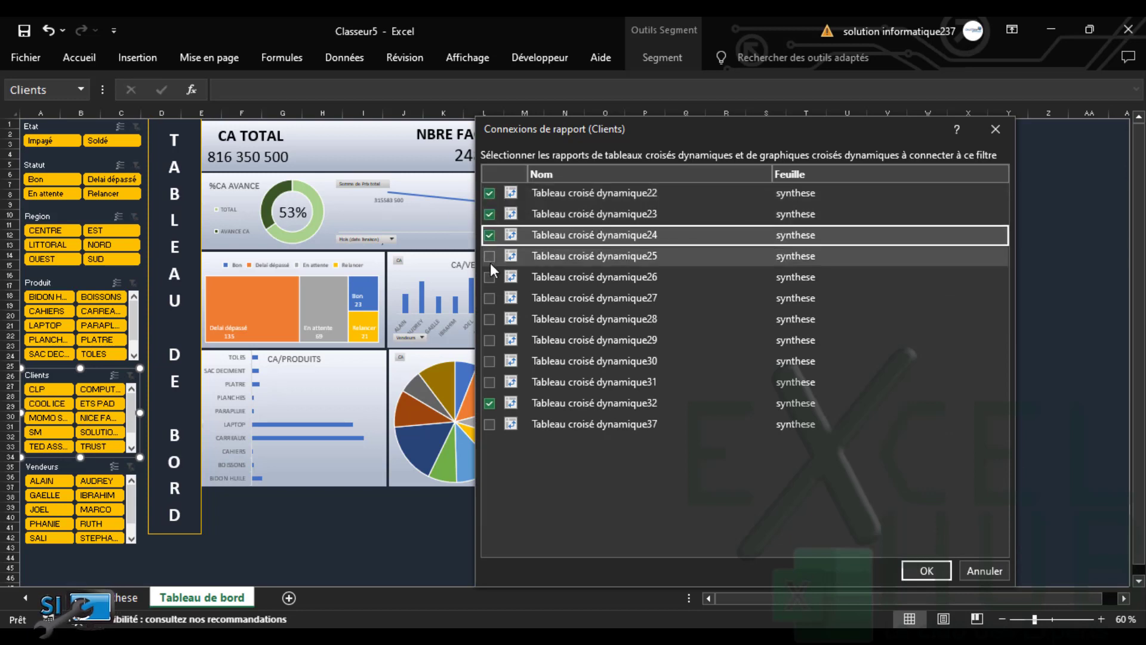
{"action": "left_click", "coordinate": [490, 256]}
{"action": "left_click", "coordinate": [489, 277]}
{"action": "left_click", "coordinate": [489, 298]}
{"action": "left_click", "coordinate": [489, 319]}
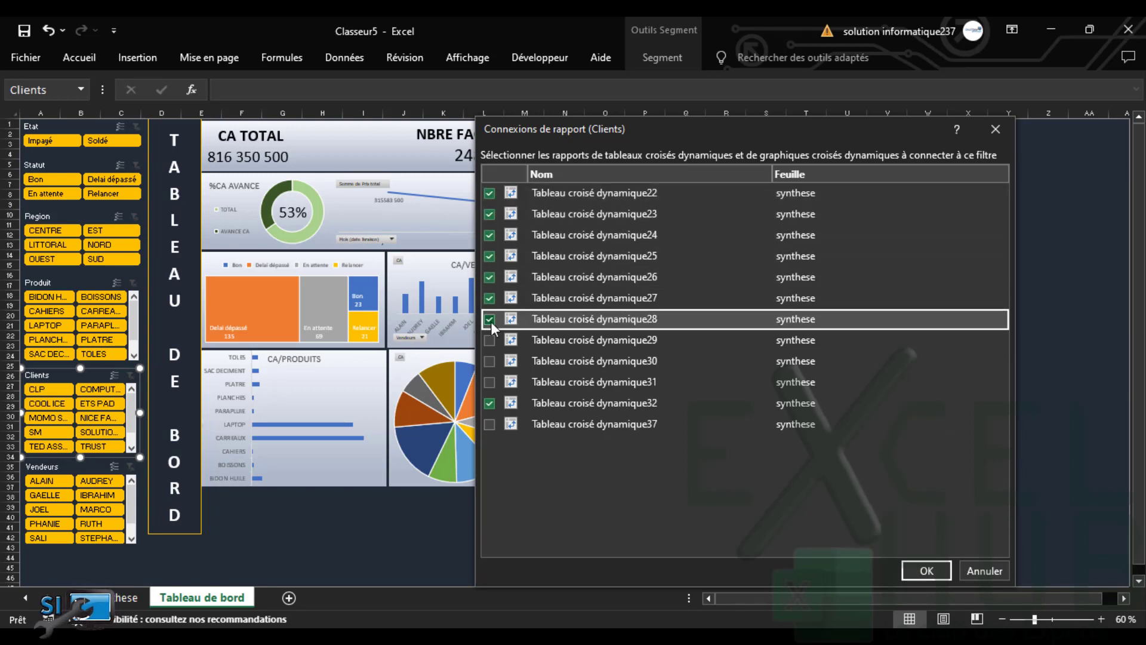
{"action": "left_click", "coordinate": [490, 339]}
{"action": "left_click", "coordinate": [490, 361]}
{"action": "left_click", "coordinate": [490, 382]}
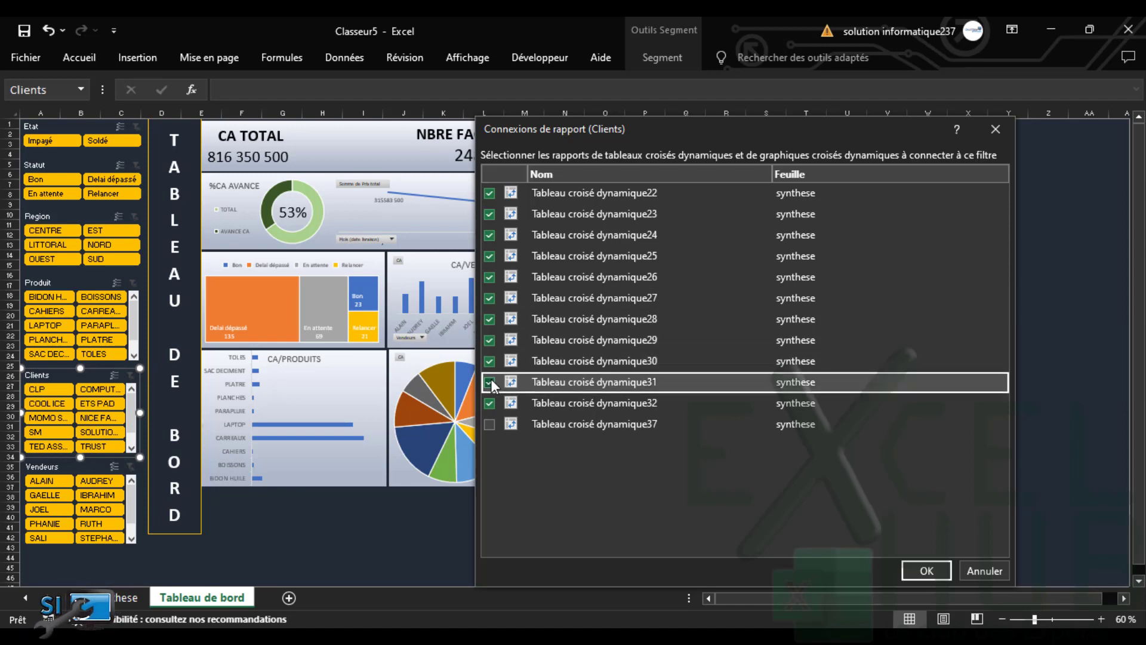
{"action": "left_click", "coordinate": [489, 424]}
{"action": "left_click", "coordinate": [927, 570]}
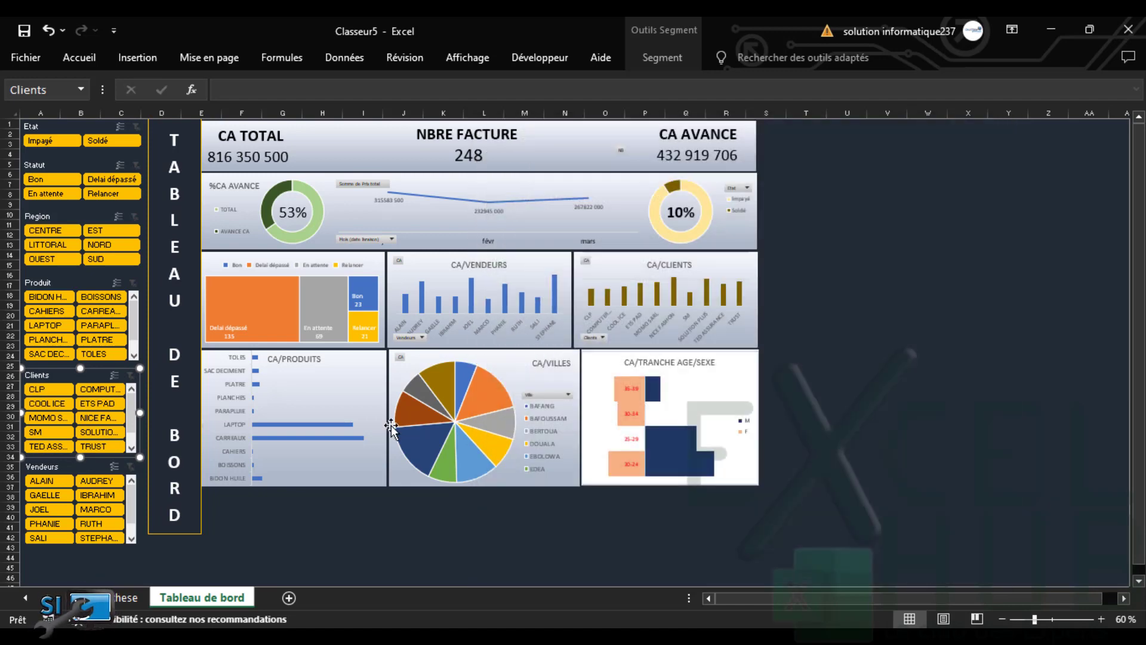
Link the Vendeurs slicer to Tableau croisé dynamique22–31 and 37, dismissing a security notification
{"action": "left_click", "coordinate": [66, 464]}
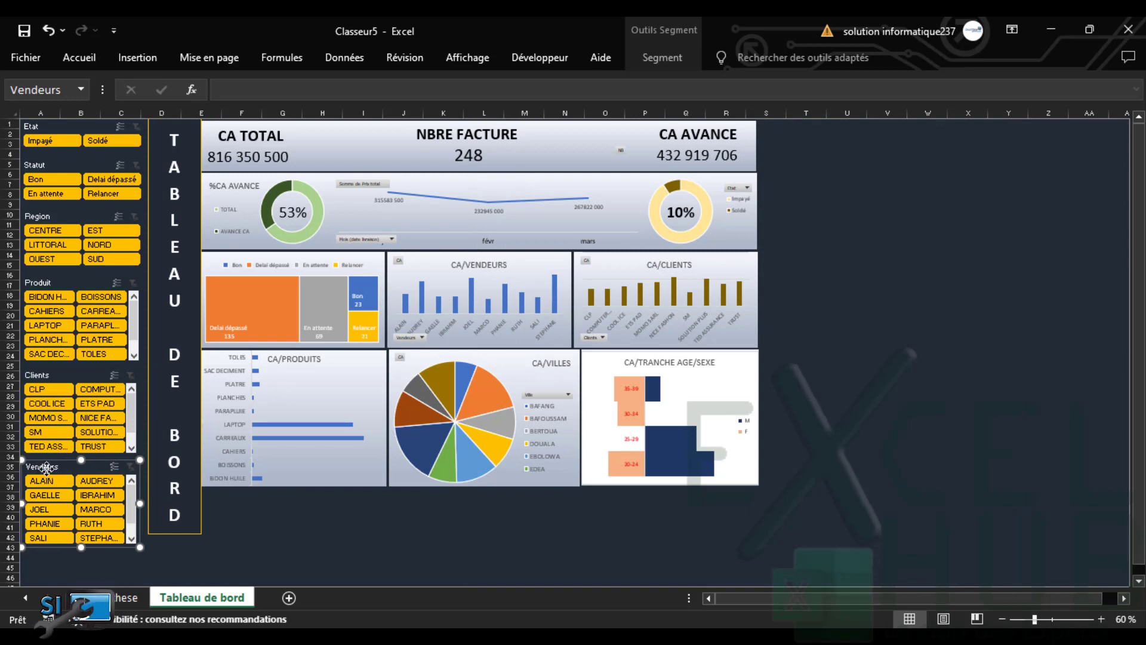
{"action": "right_click", "coordinate": [45, 467]}
{"action": "left_click", "coordinate": [117, 295]}
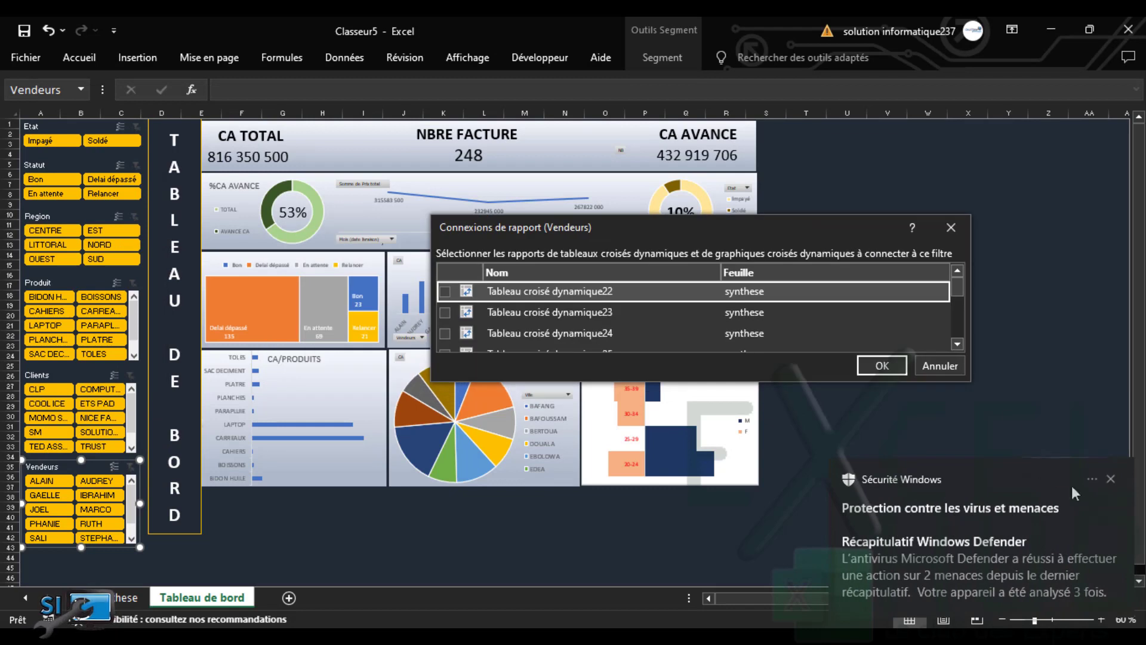
{"action": "left_click", "coordinate": [1110, 479]}
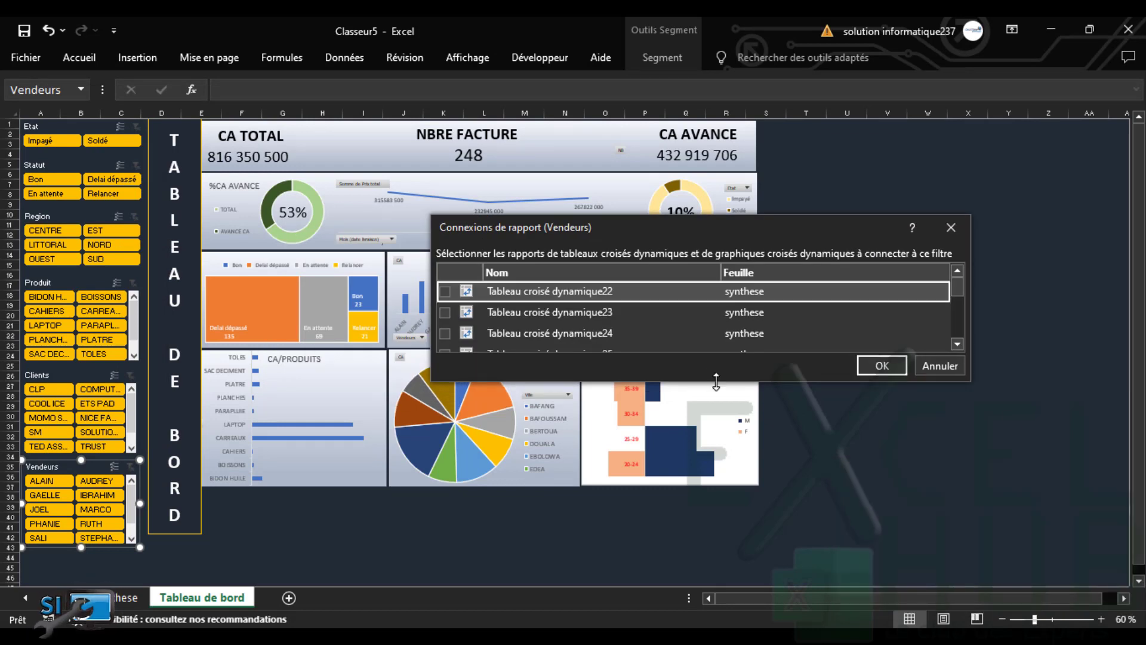
{"action": "left_click_drag", "start_coordinate": [716, 382], "coordinate": [716, 589]}
{"action": "left_click", "coordinate": [445, 291]}
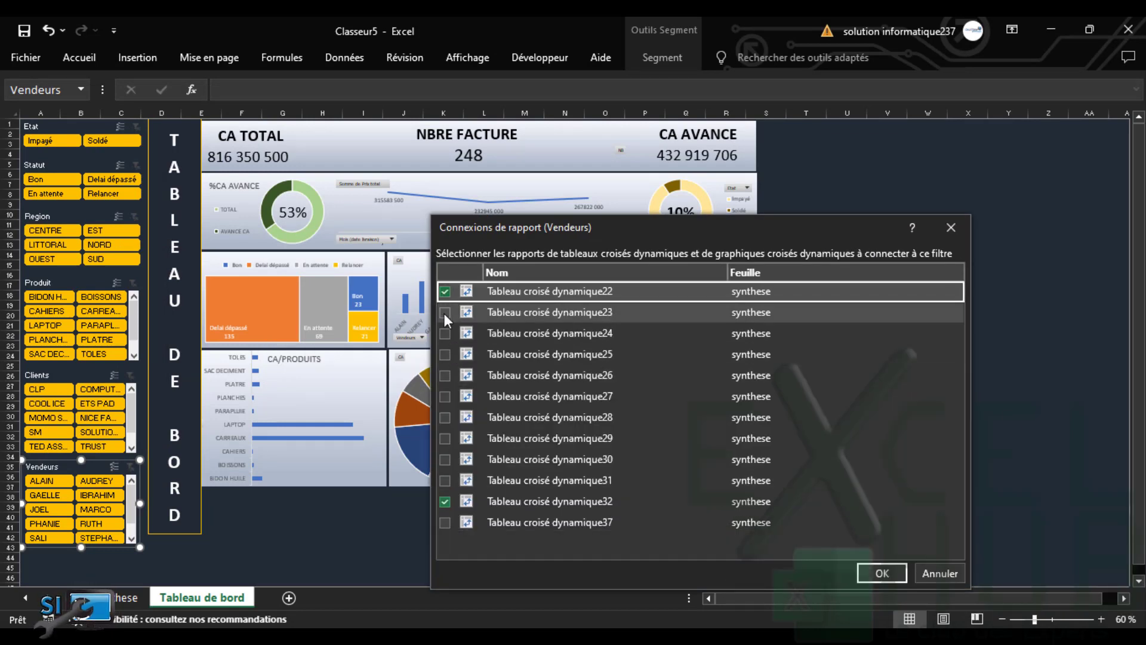
{"action": "left_click", "coordinate": [445, 312]}
{"action": "left_click", "coordinate": [446, 333]}
{"action": "left_click", "coordinate": [449, 358]}
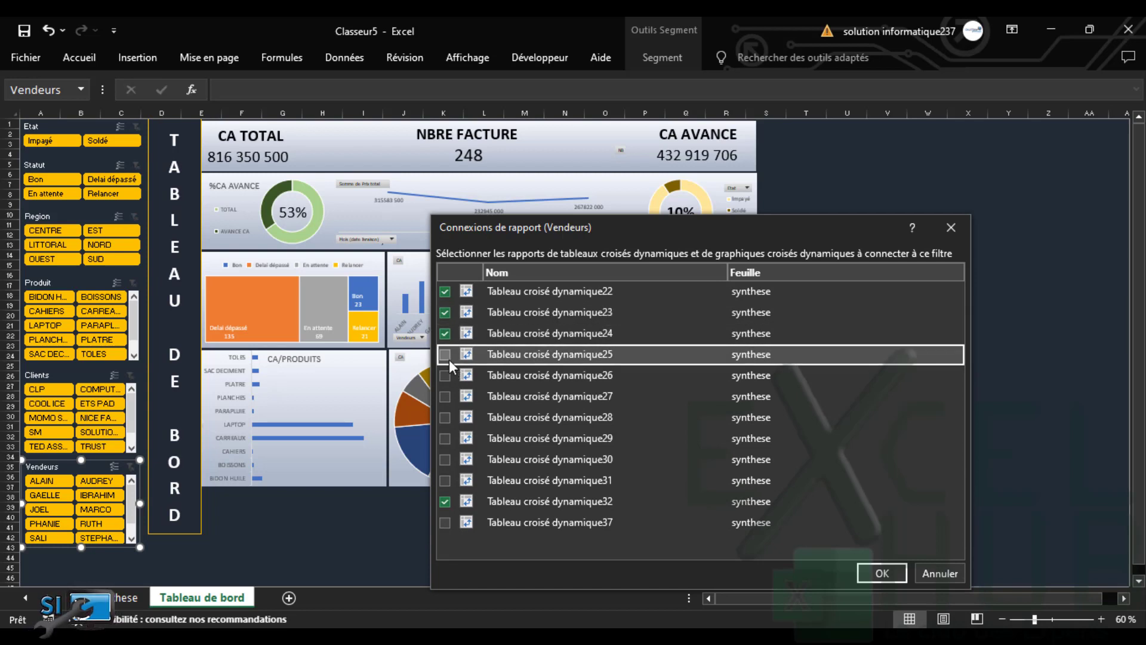
{"action": "left_click", "coordinate": [449, 376]}
{"action": "left_click", "coordinate": [444, 395]}
{"action": "left_click", "coordinate": [446, 418]}
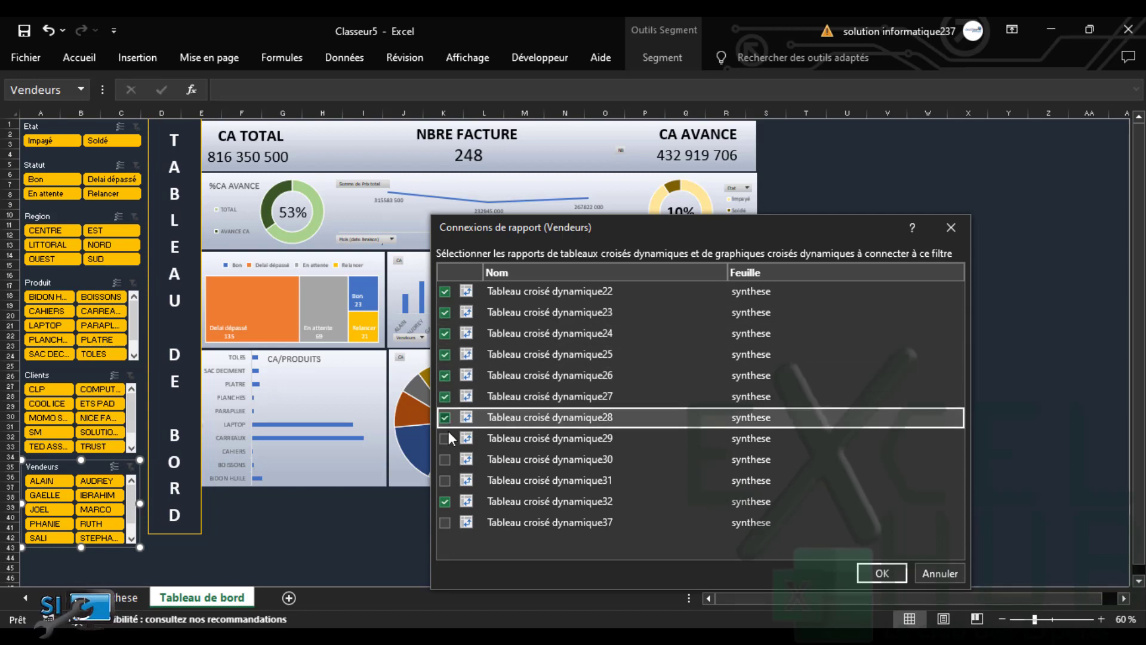
{"action": "left_click", "coordinate": [446, 439]}
{"action": "left_click", "coordinate": [448, 459]}
{"action": "left_click", "coordinate": [446, 479]}
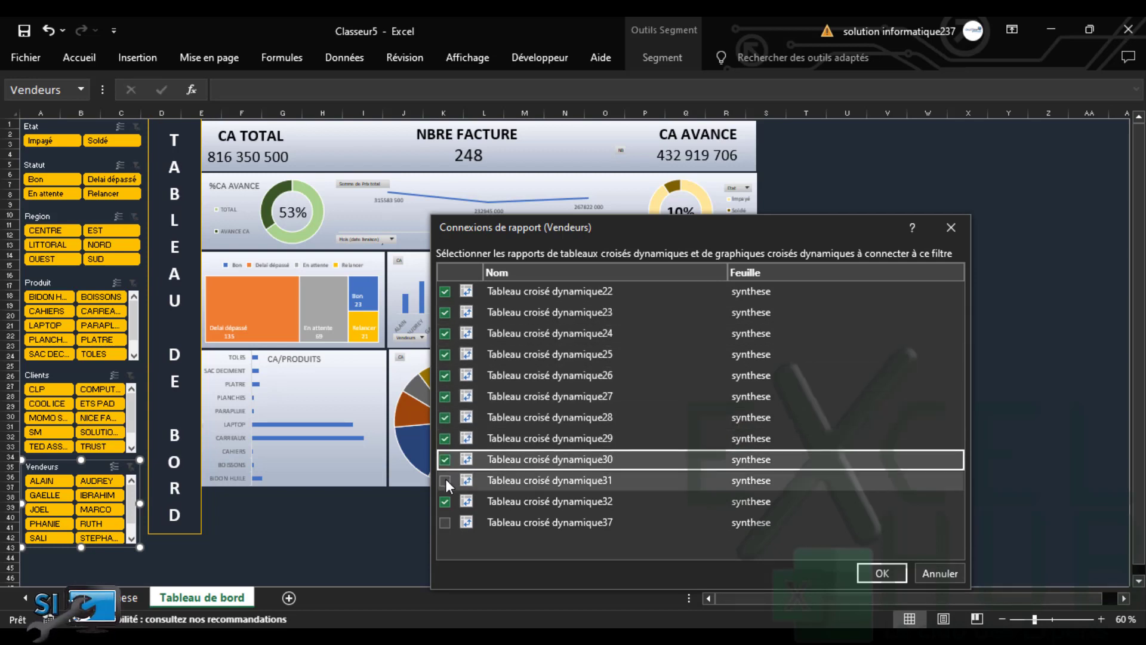
{"action": "left_click", "coordinate": [445, 523]}
{"action": "left_click", "coordinate": [883, 575]}
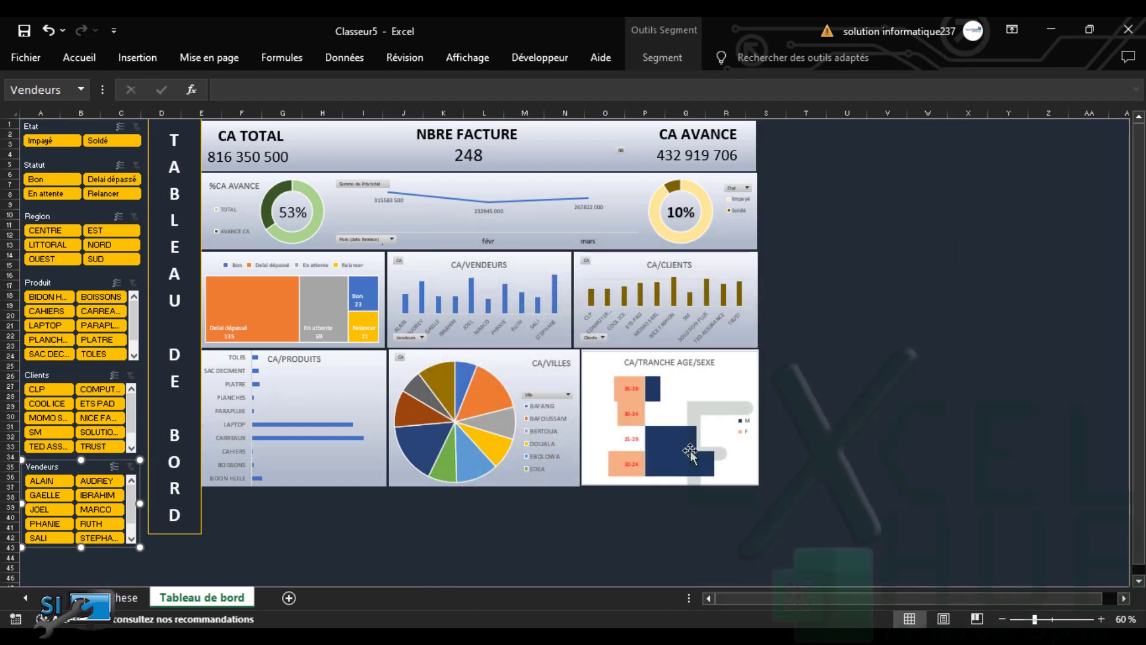
{"action": "left_click", "coordinate": [380, 525]}
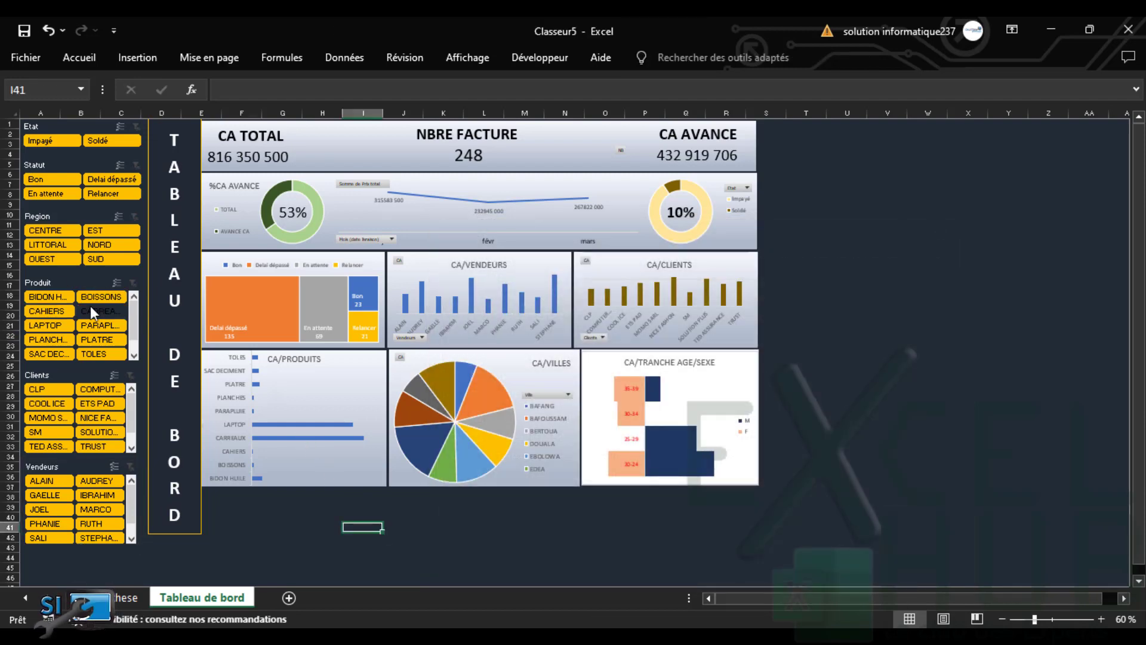
{"action": "left_click", "coordinate": [52, 298]}
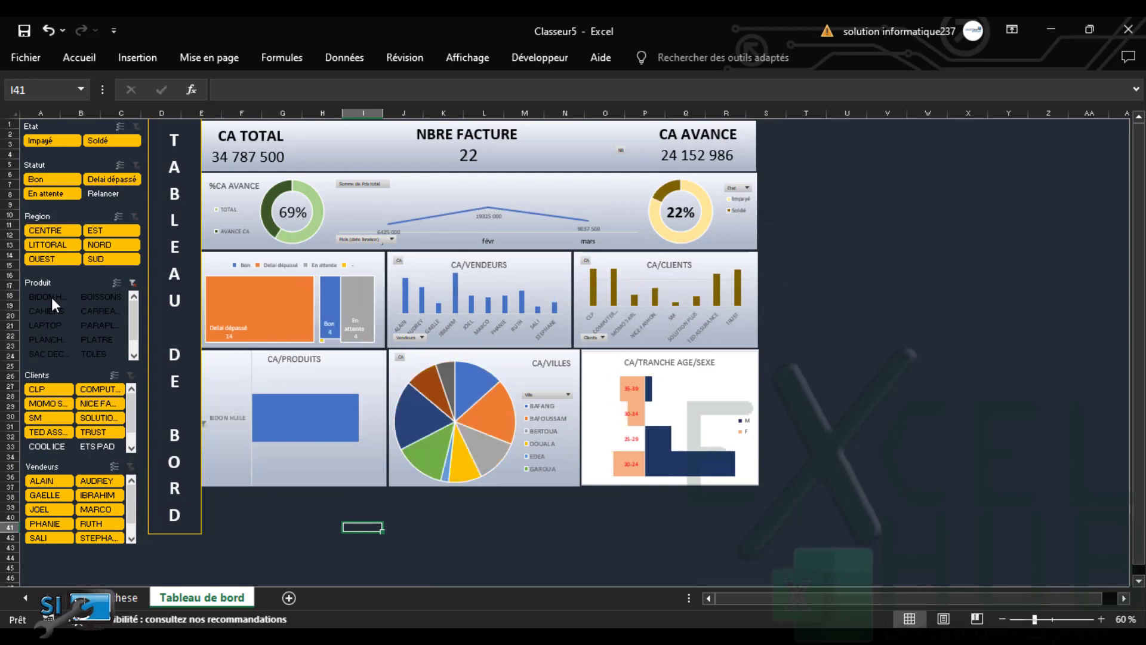
{"action": "left_click", "coordinate": [111, 297]}
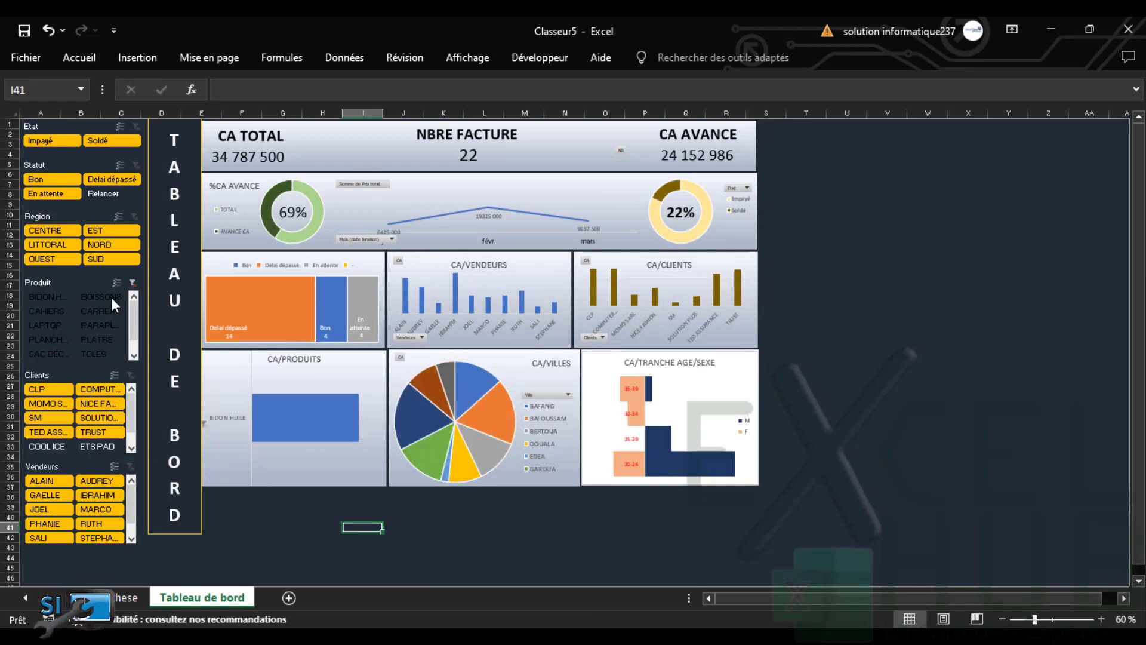
{"action": "left_click", "coordinate": [52, 315]}
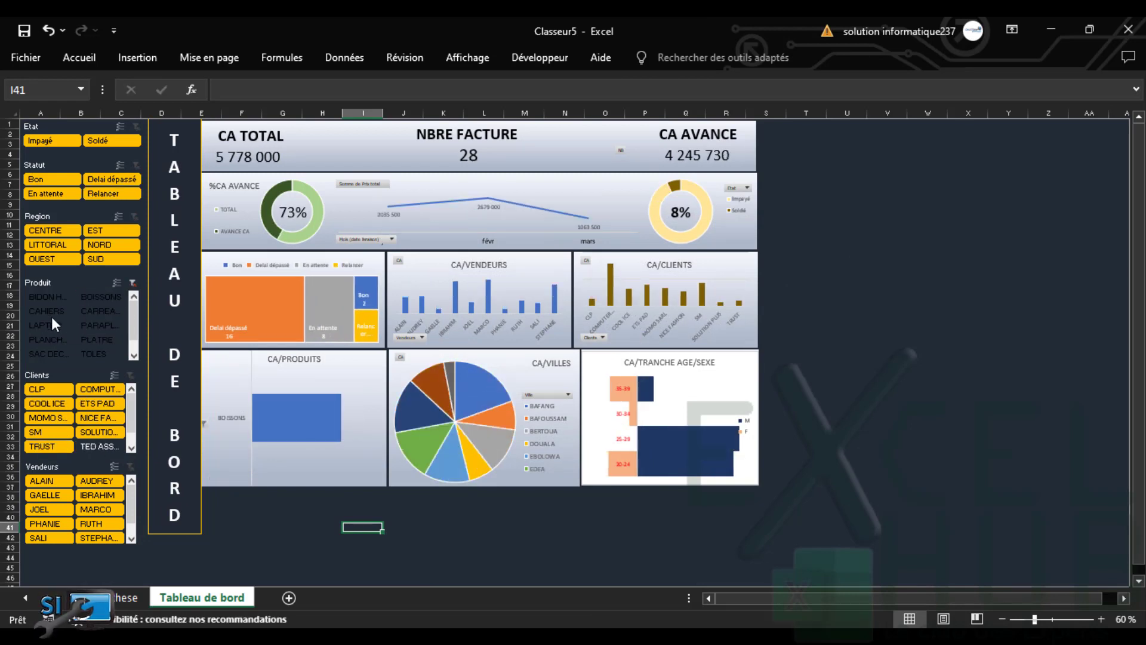
{"action": "left_click", "coordinate": [72, 341]}
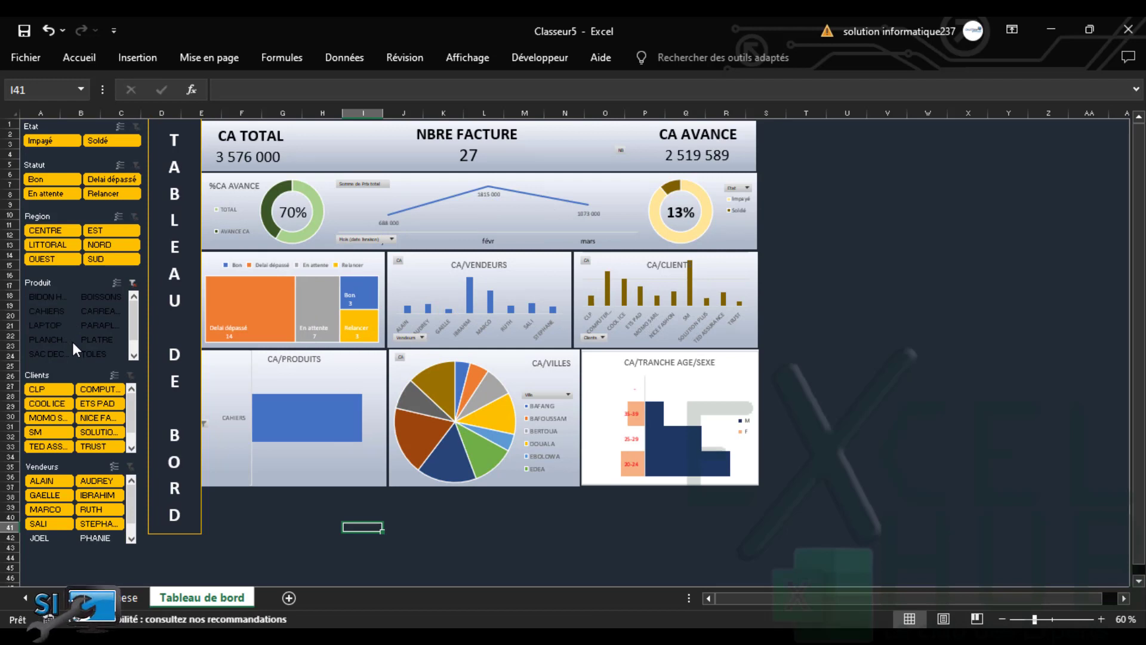
{"action": "left_click", "coordinate": [131, 282]}
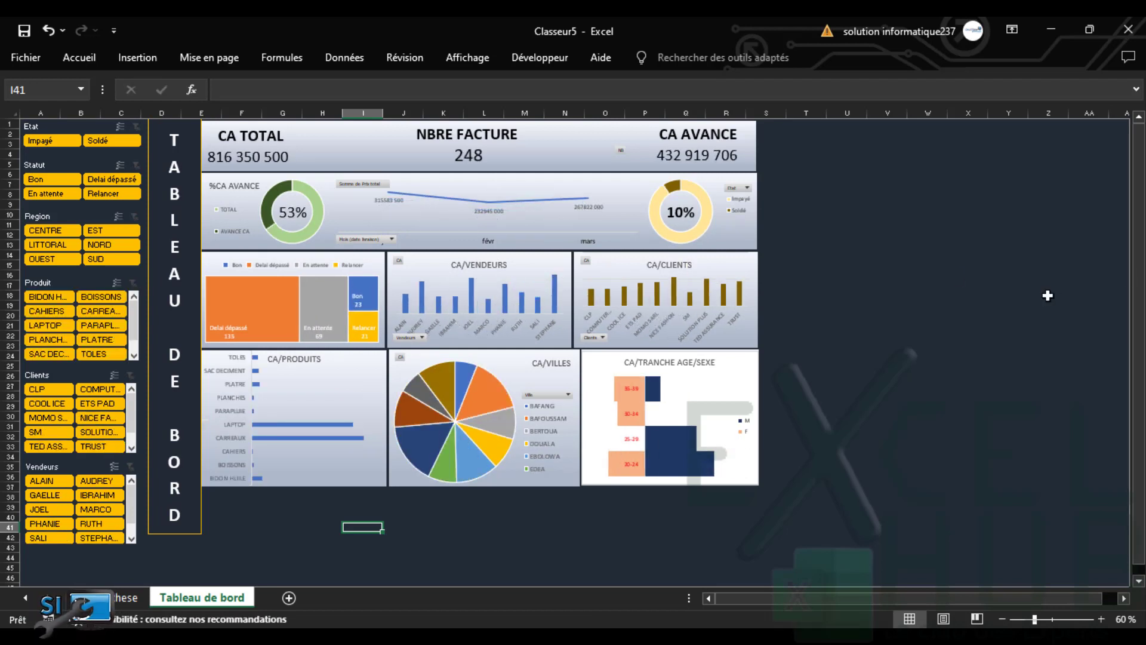
{"action": "left_click_drag", "start_coordinate": [1135, 281], "coordinate": [1133, 173]}
Draw a large rounded rectangle over the dashboard
{"action": "left_click", "coordinate": [137, 61]}
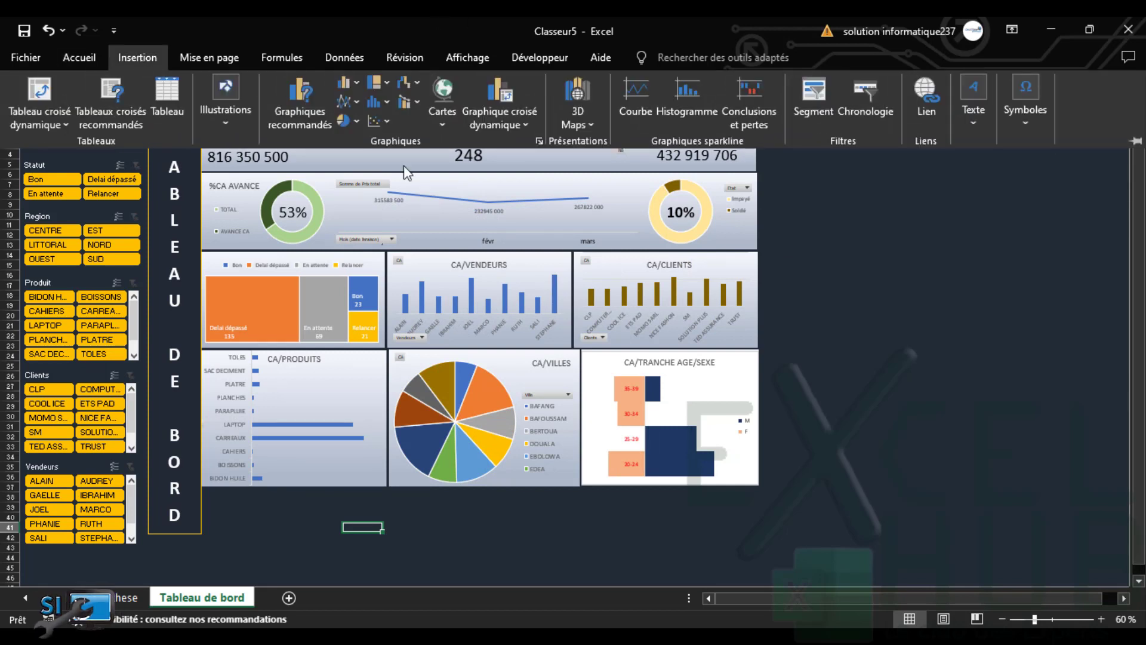
{"action": "left_click", "coordinate": [230, 127]}
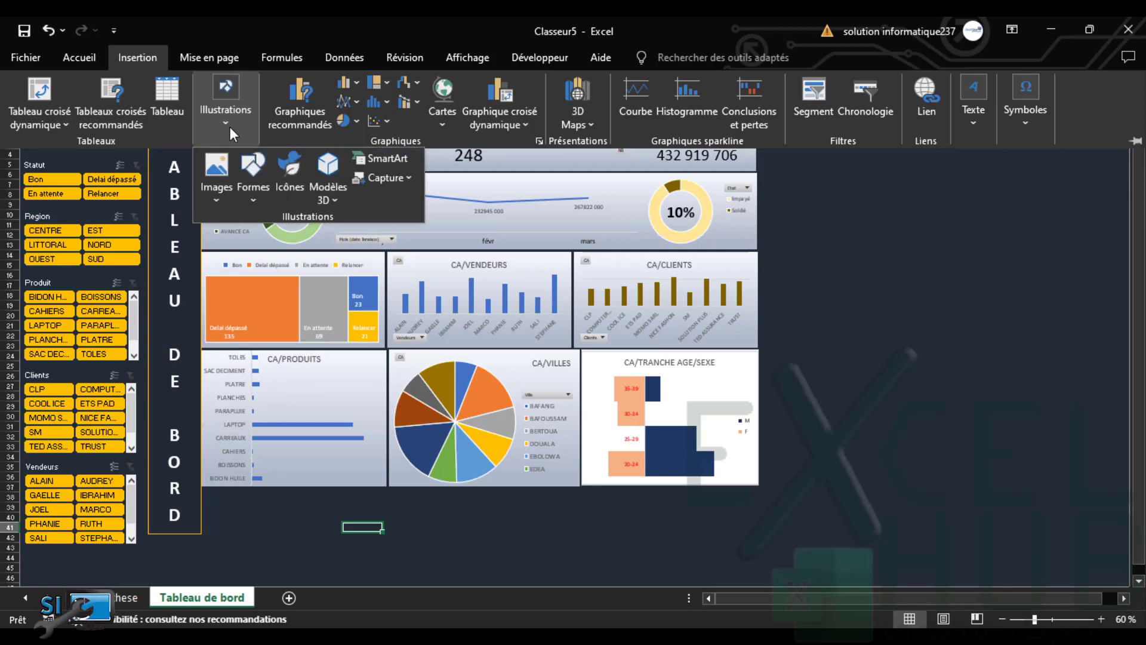
{"action": "left_click", "coordinate": [248, 202]}
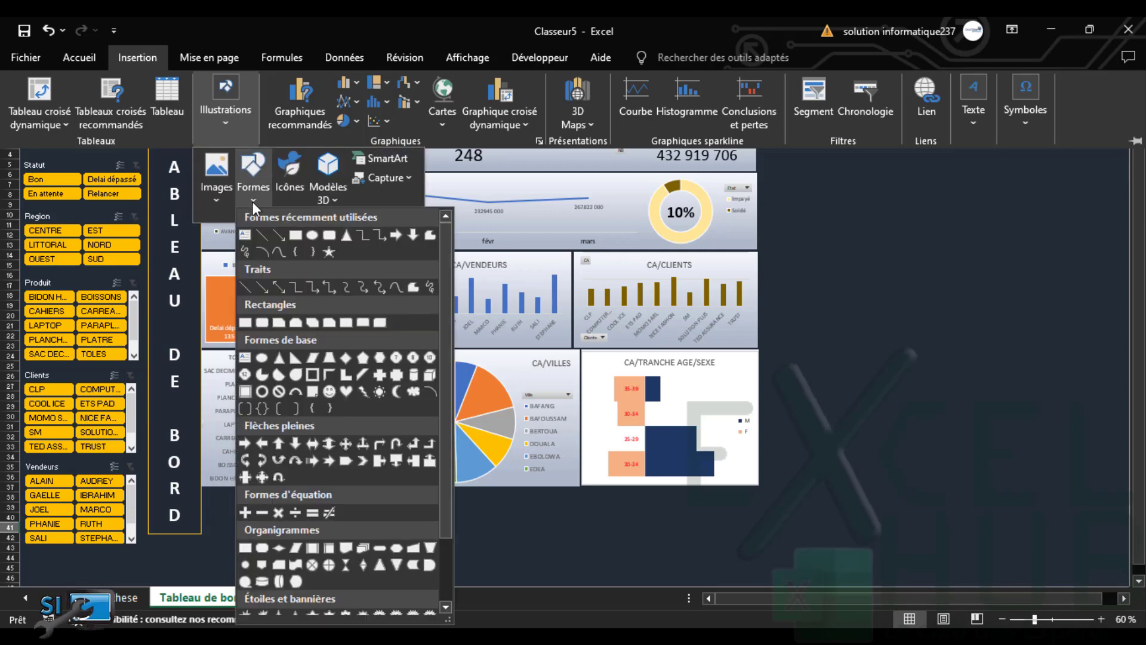
{"action": "left_click", "coordinate": [328, 236]}
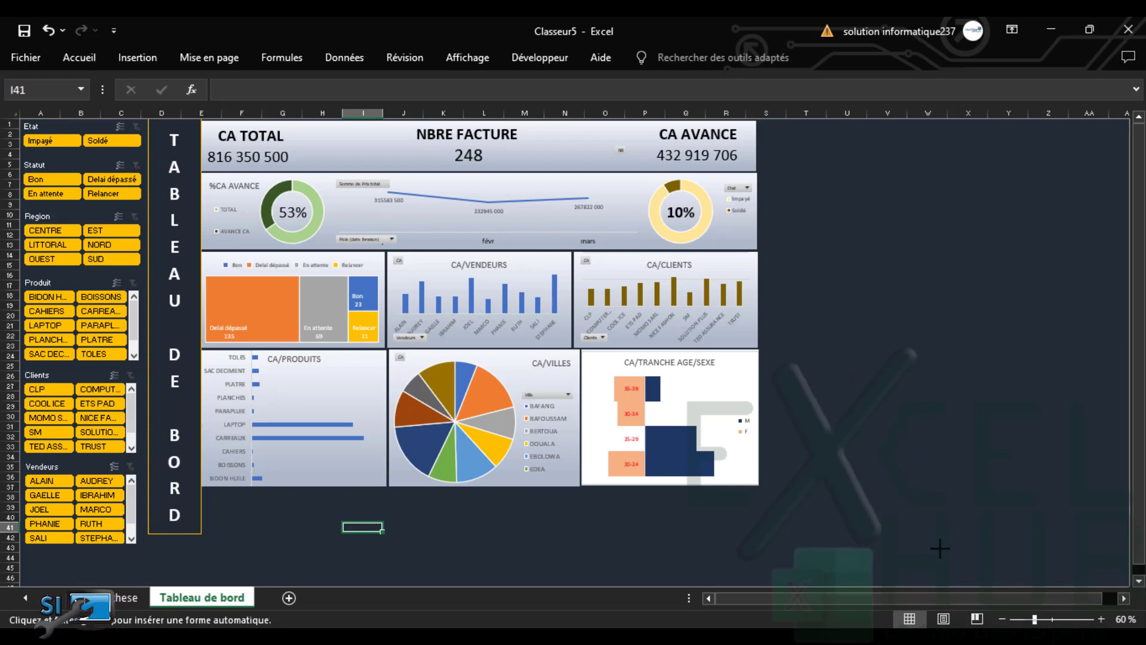
{"action": "left_click_drag", "start_coordinate": [940, 549], "coordinate": [232, 199]}
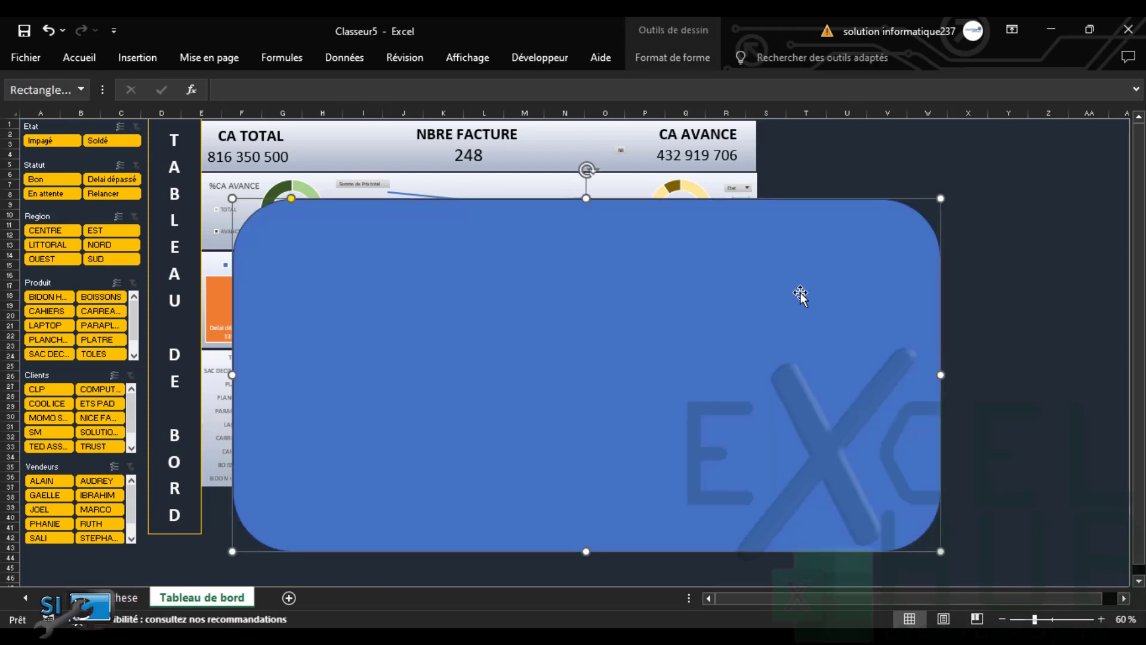
Fill the rounded rectangle with the dark wood texture
{"action": "left_click", "coordinate": [666, 60]}
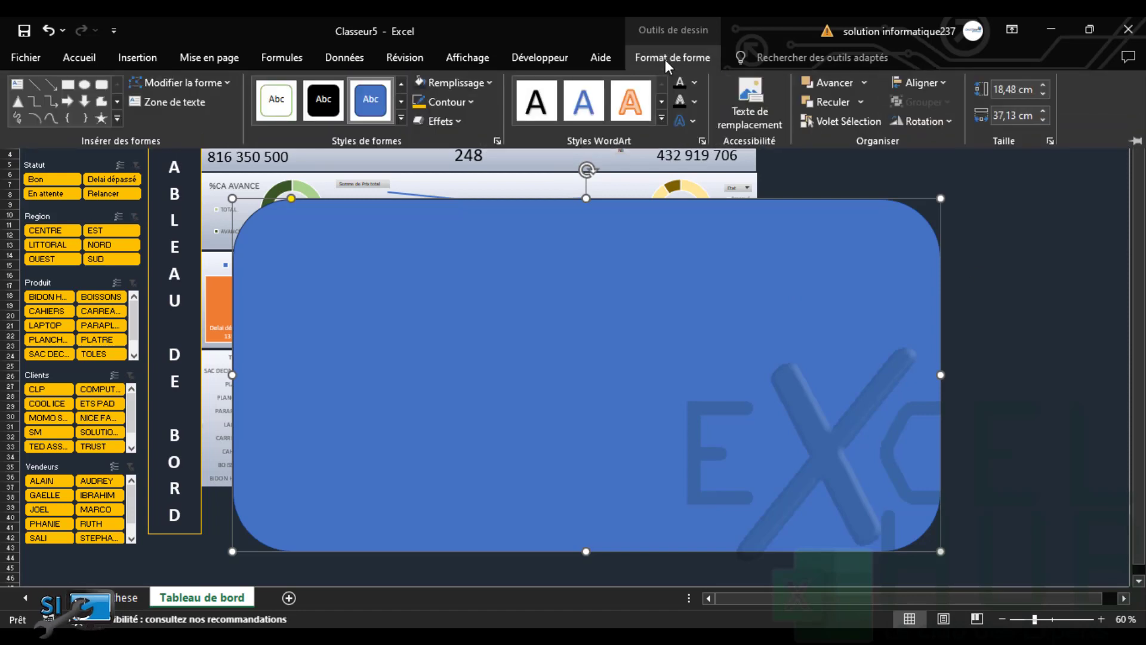
{"action": "left_click", "coordinate": [489, 83]}
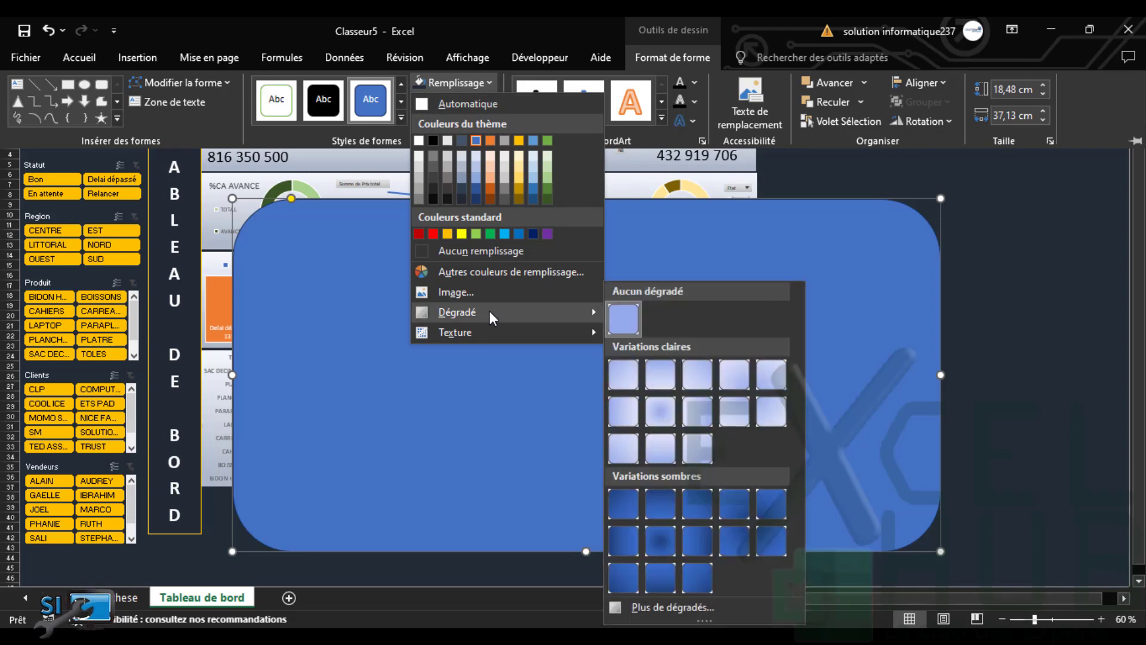
{"action": "mouse_move", "coordinate": [571, 331]}
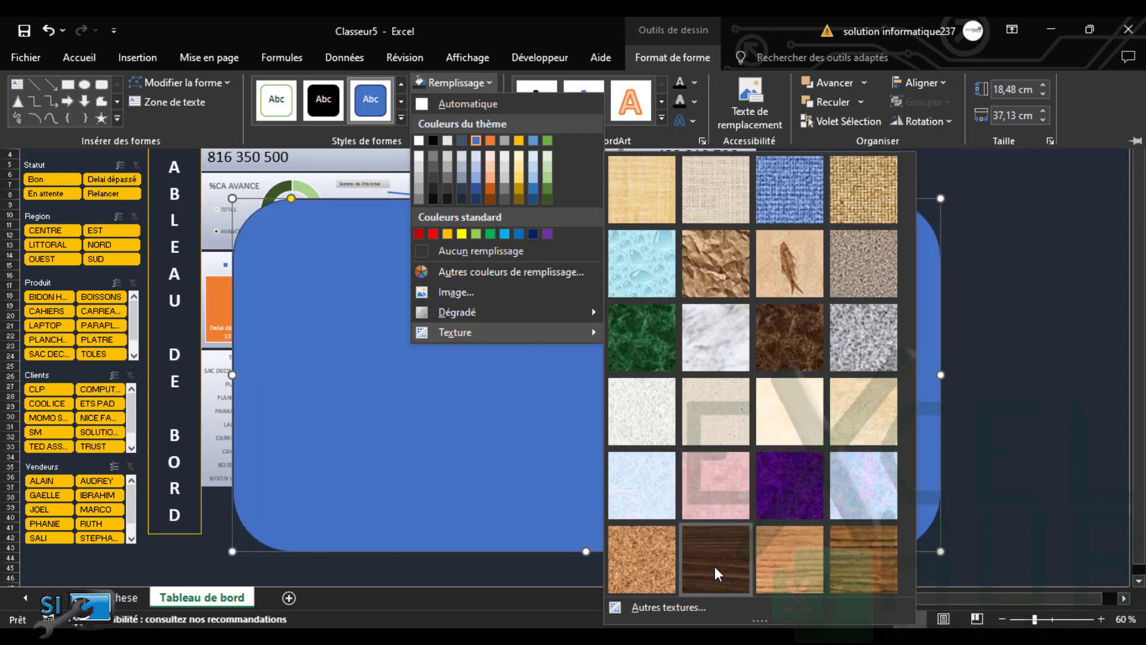
{"action": "left_click", "coordinate": [714, 561]}
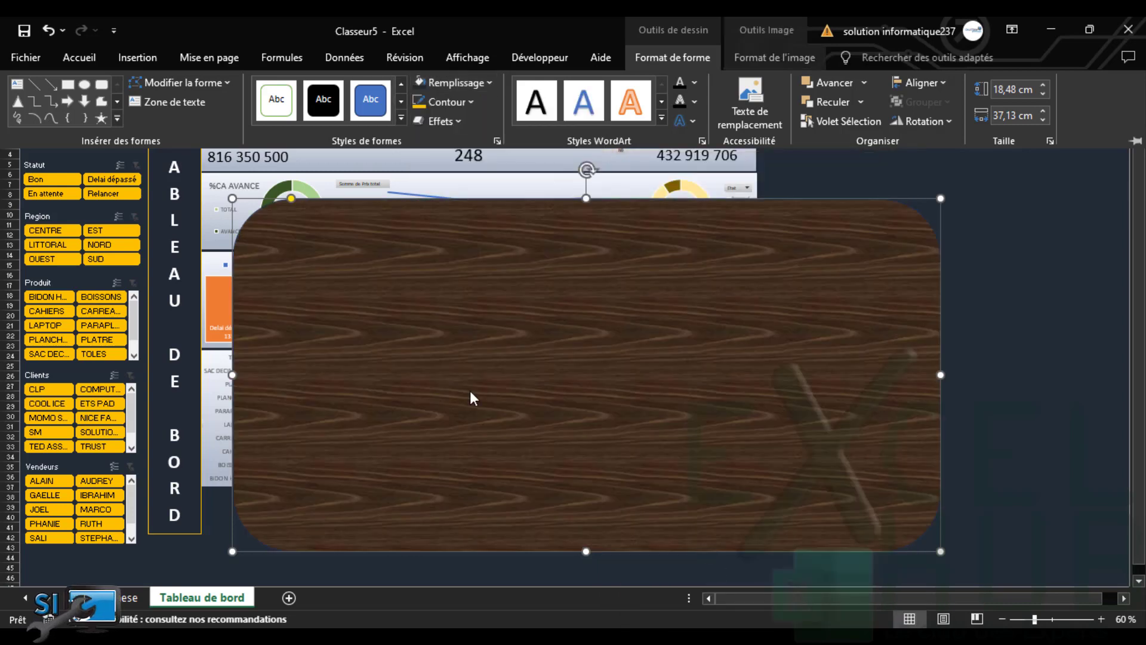
{"action": "left_click", "coordinate": [418, 338]}
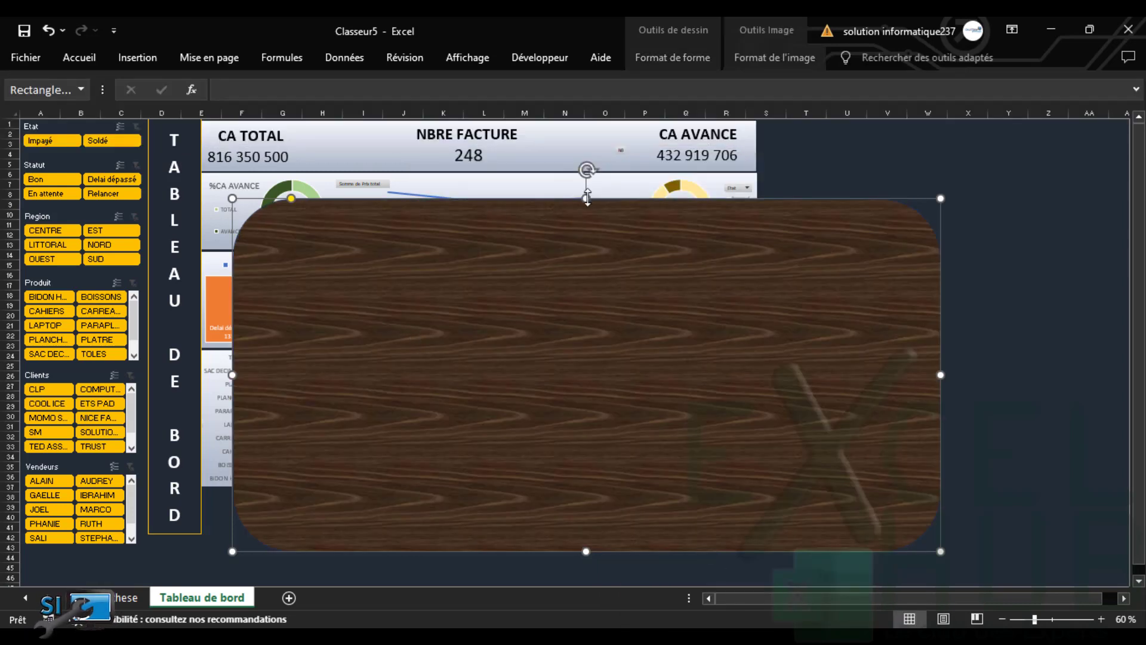
Stretch the wood shape up and down and shift it left over the dashboard
{"action": "left_click_drag", "start_coordinate": [587, 198], "coordinate": [587, 119]}
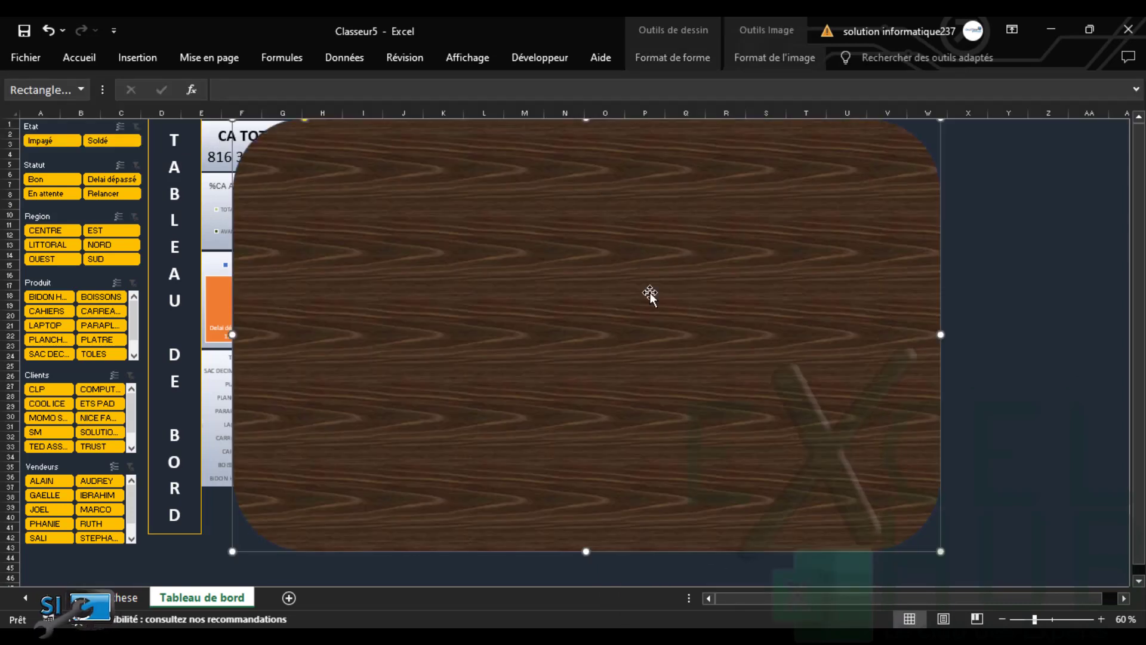
{"action": "left_click_drag", "start_coordinate": [649, 292], "coordinate": [558, 259]}
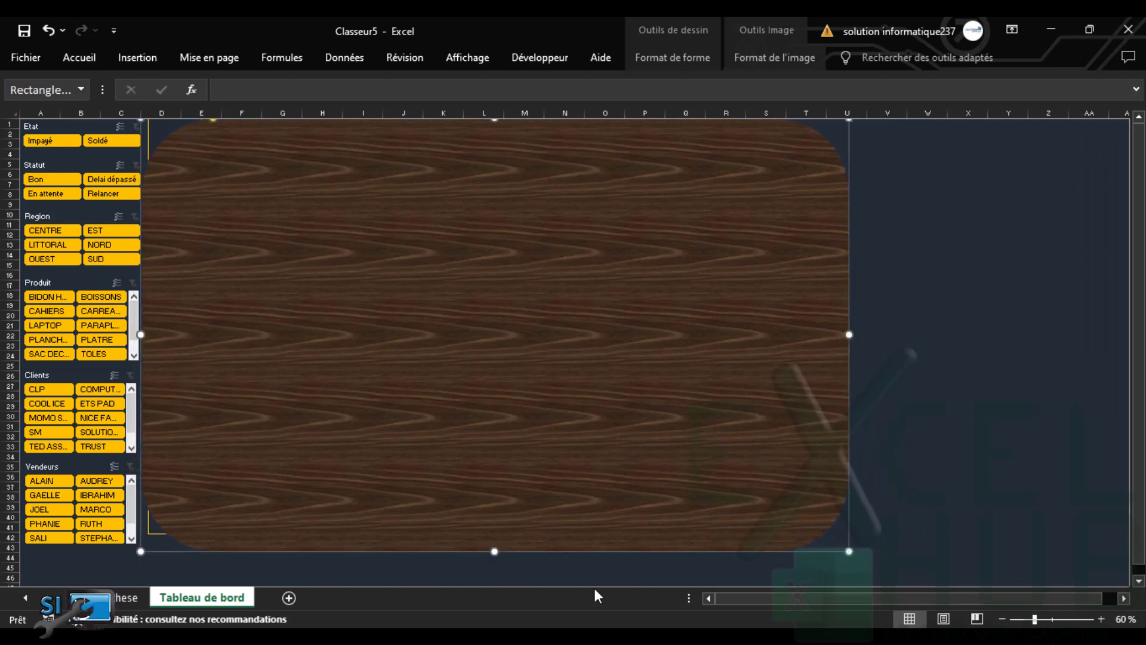
{"action": "left_click_drag", "start_coordinate": [495, 551], "coordinate": [494, 563]}
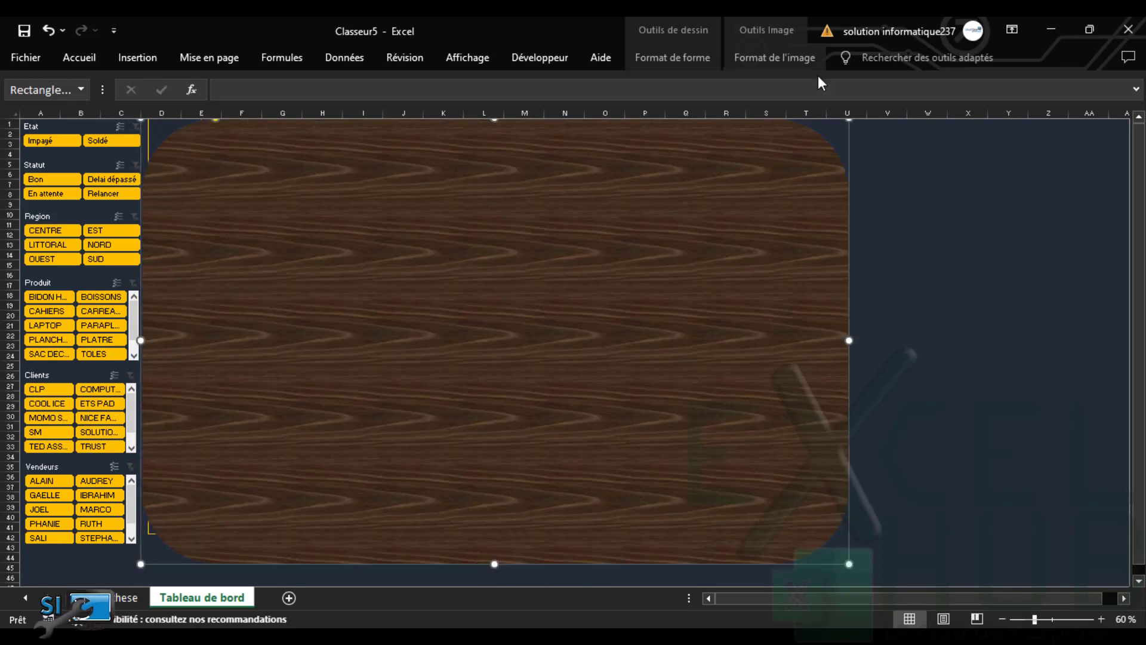
Send the wood shape to the background, then delete it
{"action": "left_click", "coordinate": [777, 60]}
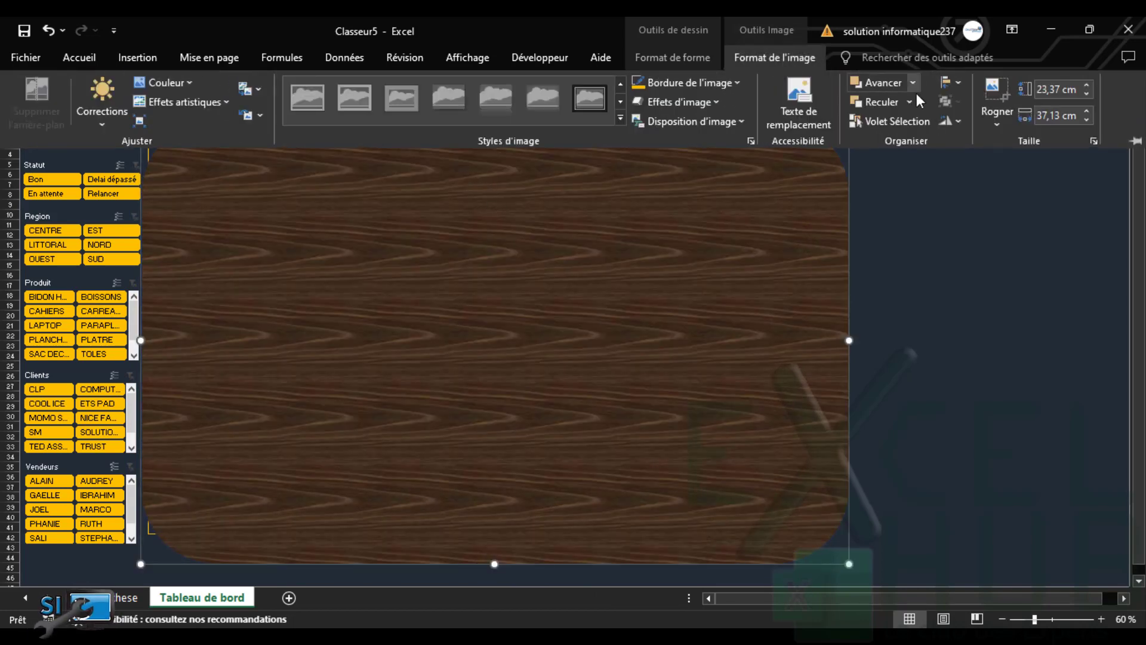
{"action": "left_click", "coordinate": [909, 103]}
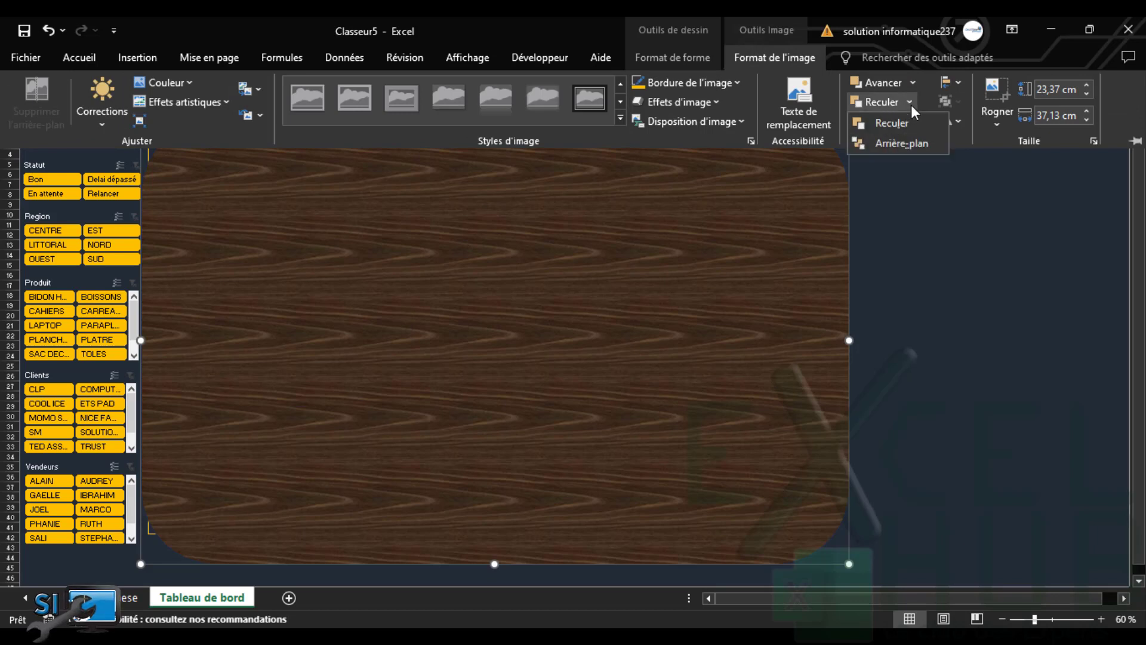
{"action": "left_click", "coordinate": [899, 144]}
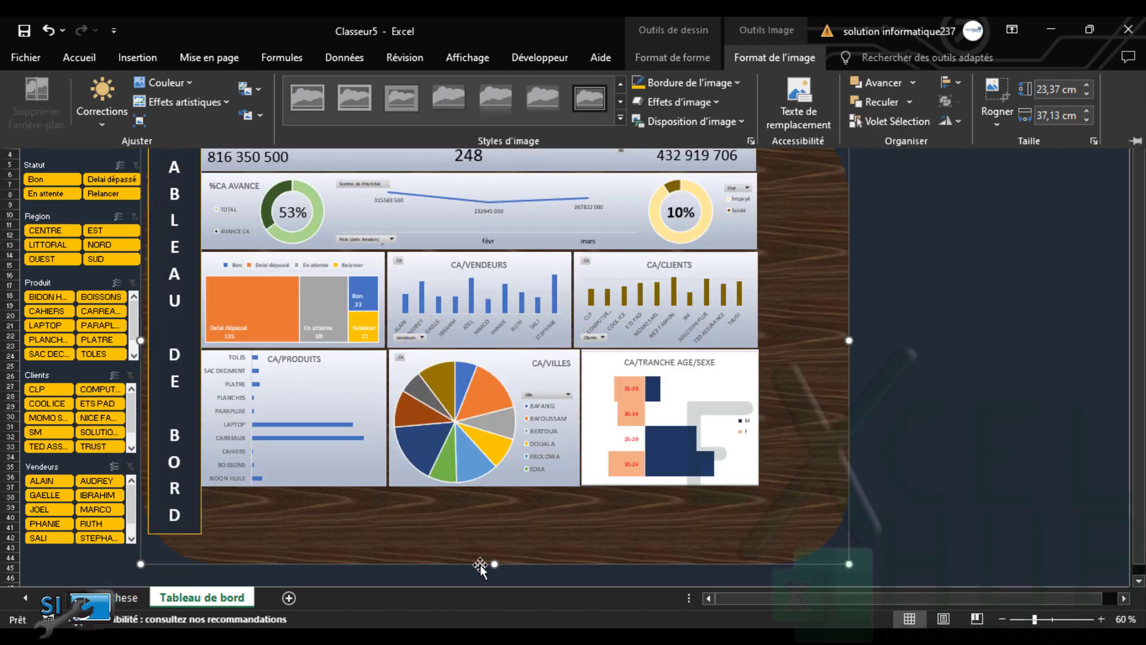
{"action": "key", "text": "ctrl+F1"}
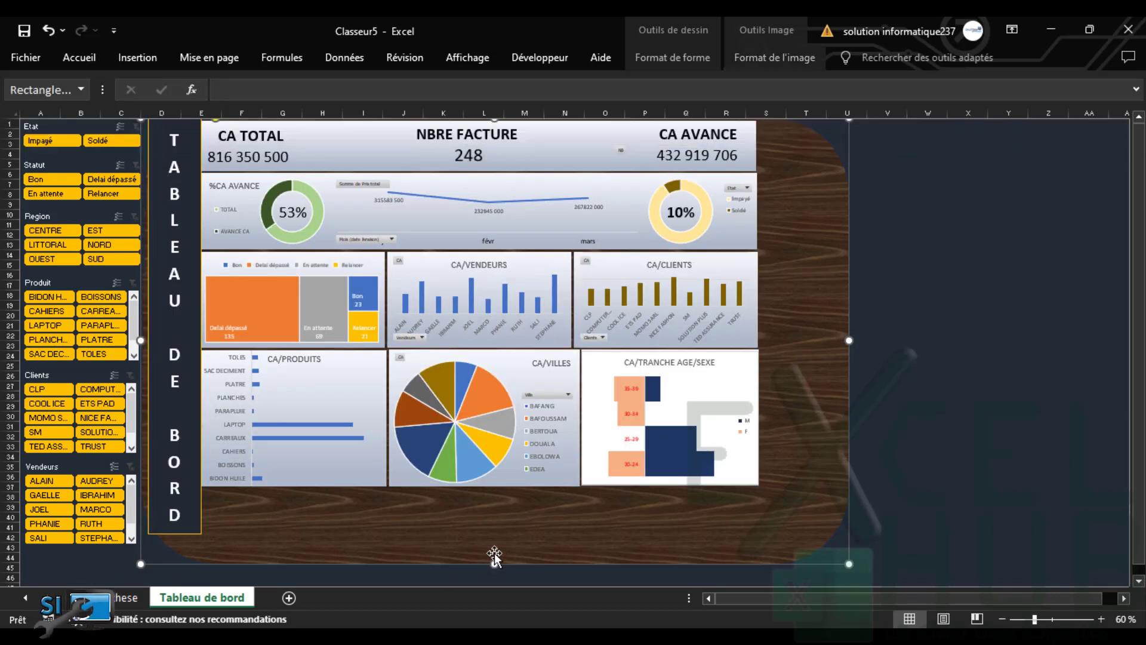
{"action": "key", "text": "Delete"}
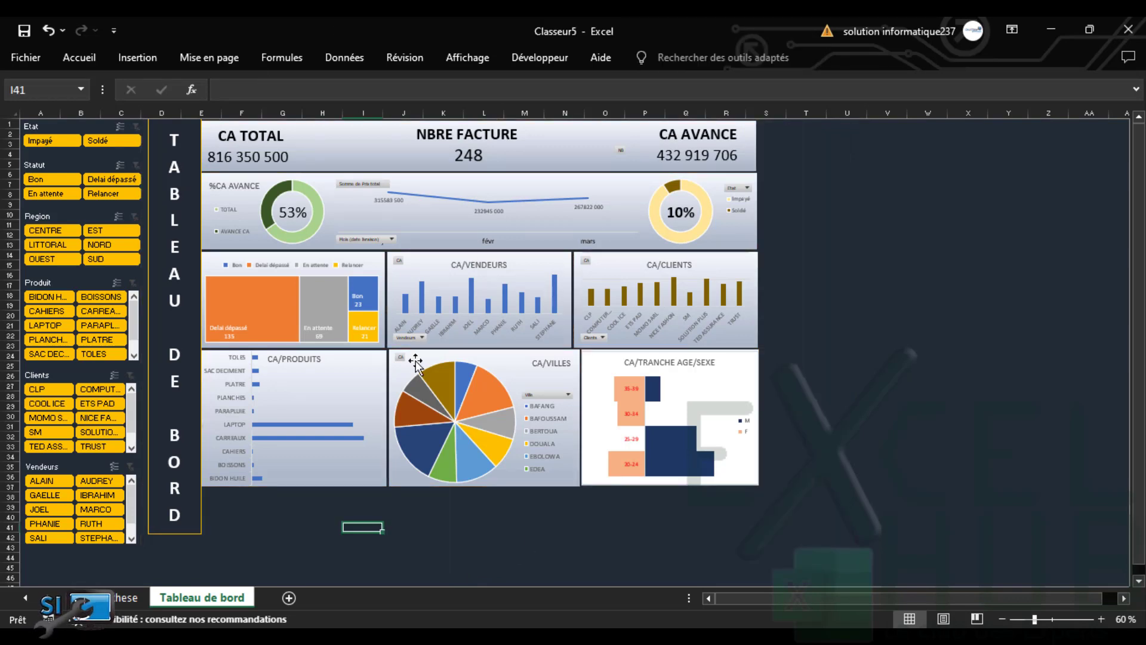
Pick the rectangle from the Shapes gallery, then cancel the pending insertion
{"action": "left_click", "coordinate": [141, 63]}
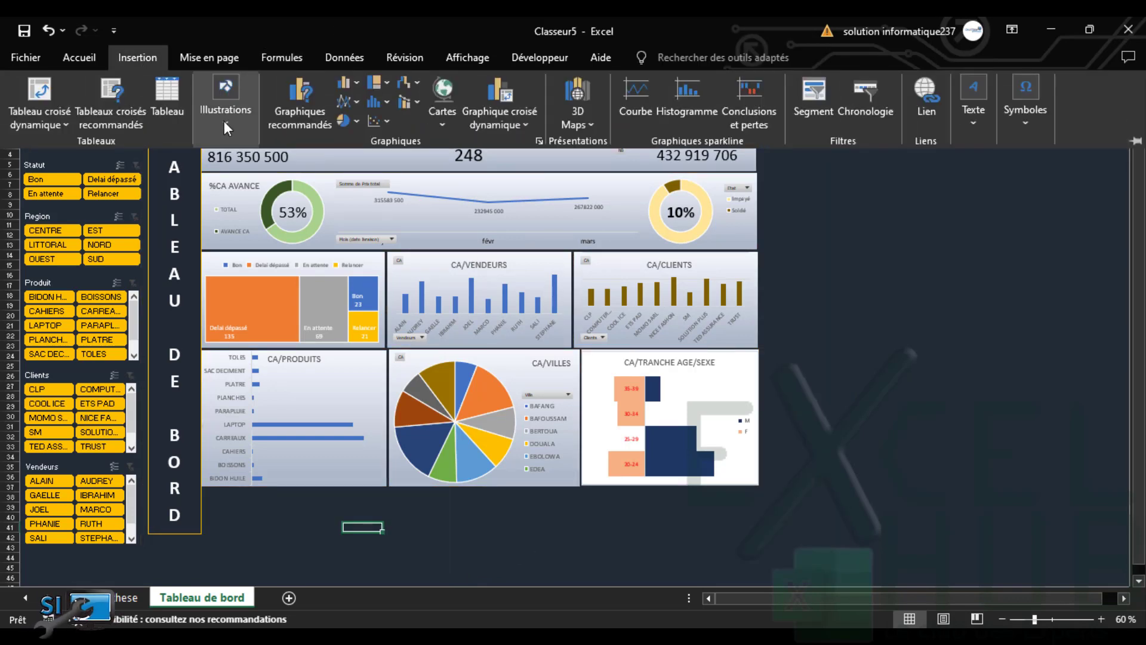
{"action": "left_click", "coordinate": [223, 120]}
{"action": "left_click", "coordinate": [249, 187]}
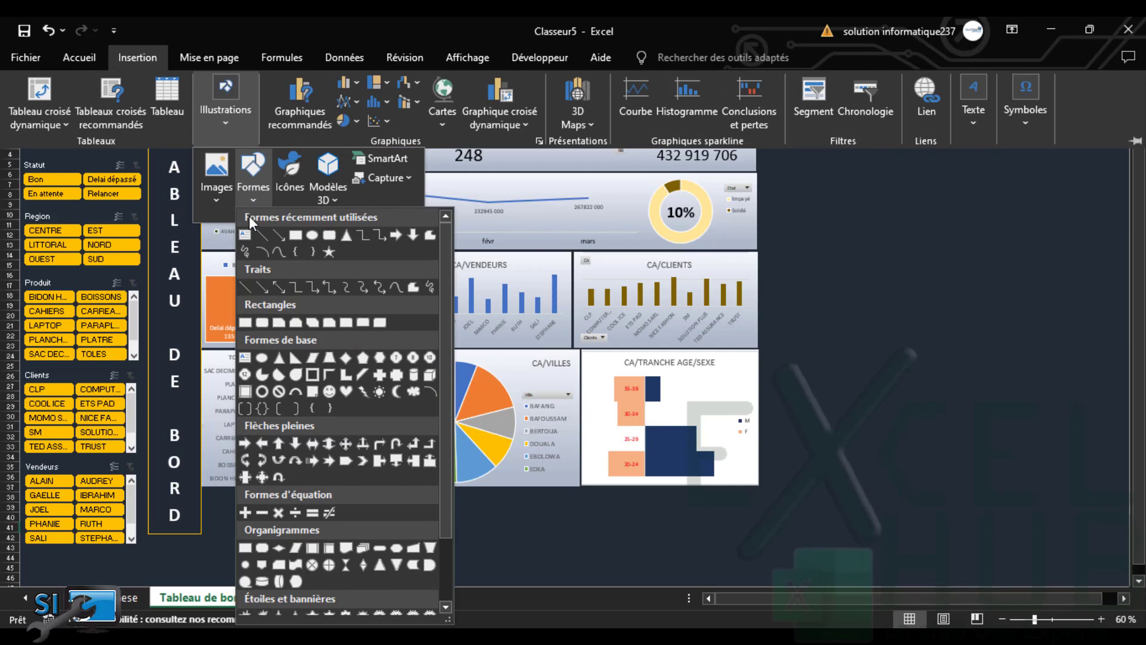
{"action": "left_click", "coordinate": [293, 237]}
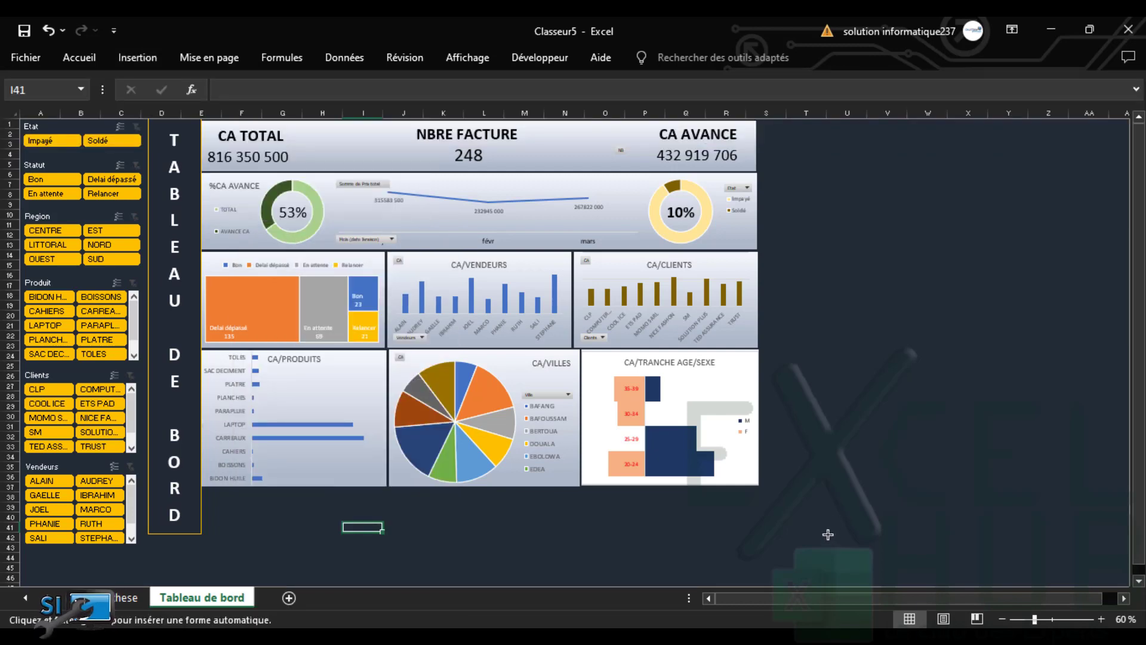
{"action": "left_click", "coordinate": [144, 60]}
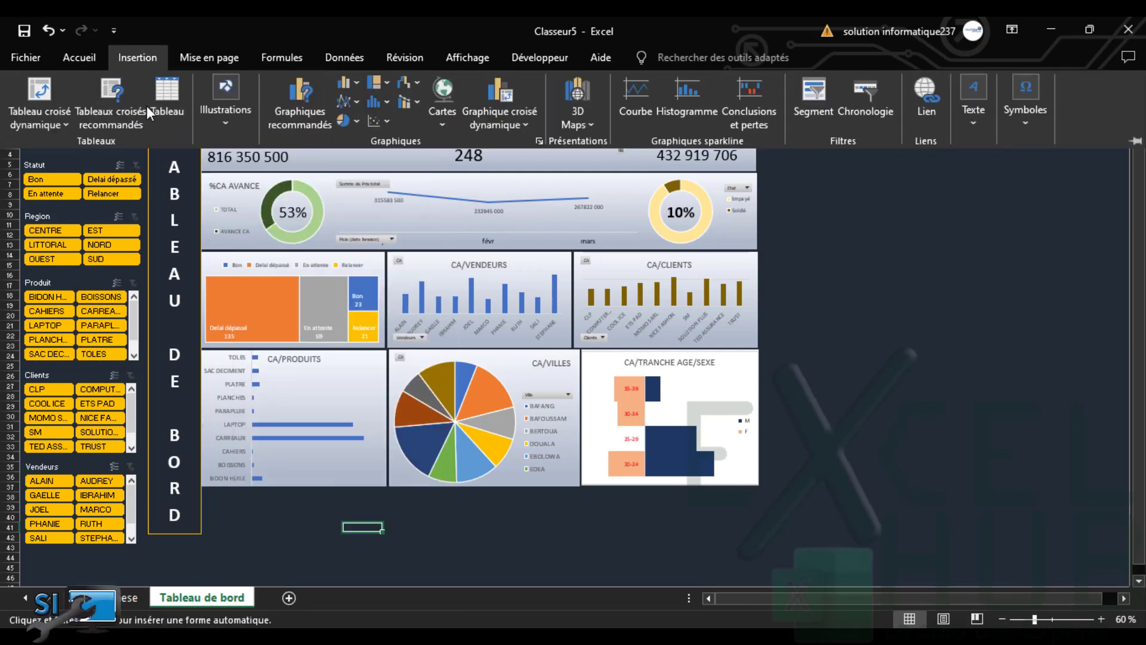
{"action": "left_click", "coordinate": [221, 125]}
{"action": "left_click", "coordinate": [255, 187]}
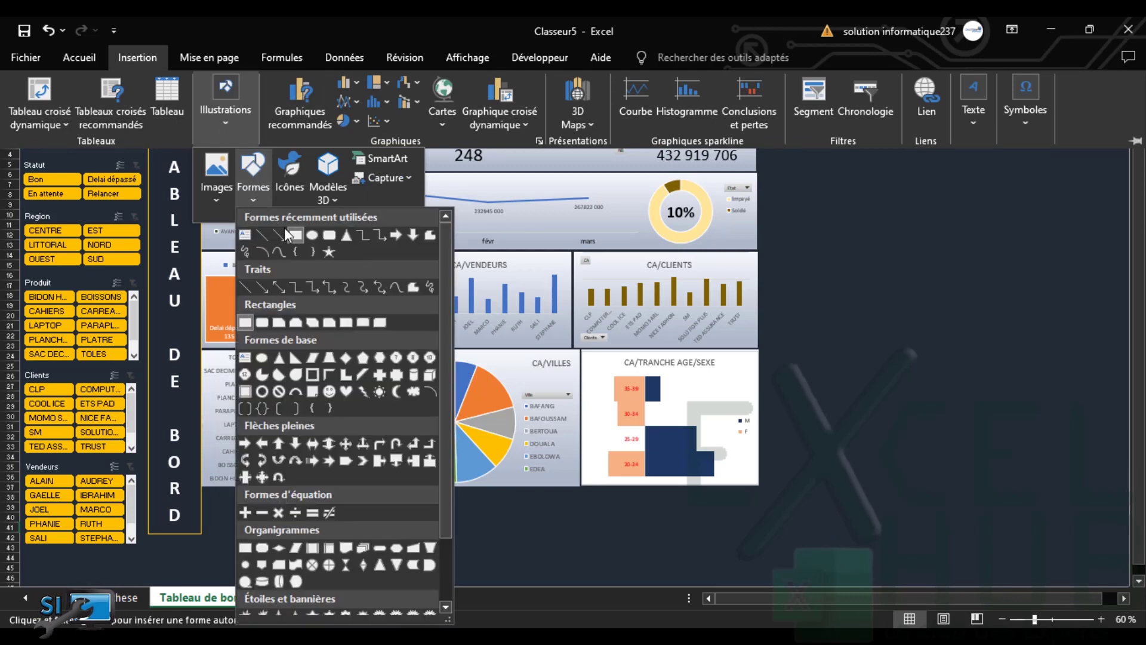
{"action": "left_click", "coordinate": [292, 234]}
{"action": "key", "text": "Escape"}
{"action": "left_click", "coordinate": [867, 556]}
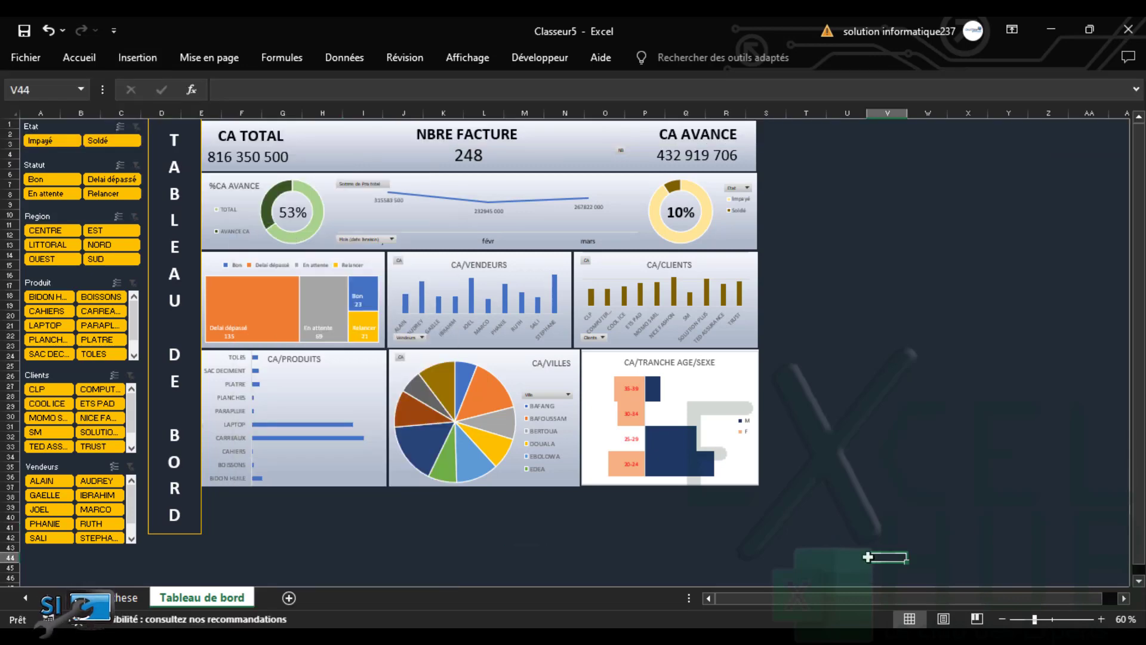
{"action": "left_click", "coordinate": [865, 538]}
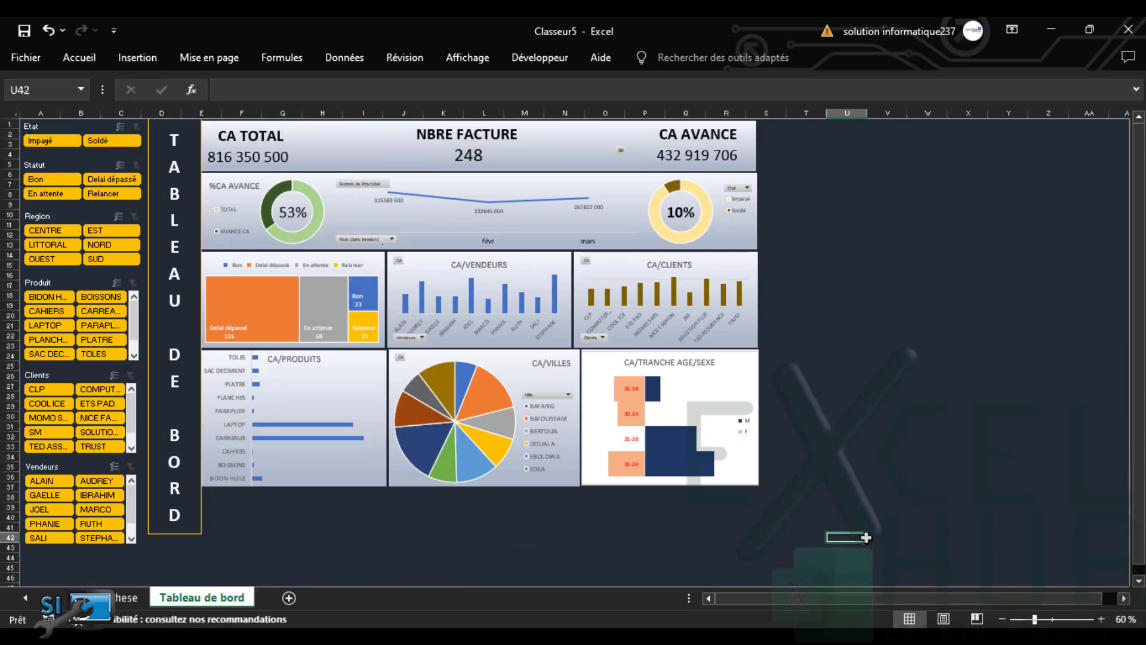
Draw a large plain rectangle covering the dashboard
{"action": "left_click", "coordinate": [126, 56]}
{"action": "left_click", "coordinate": [216, 127]}
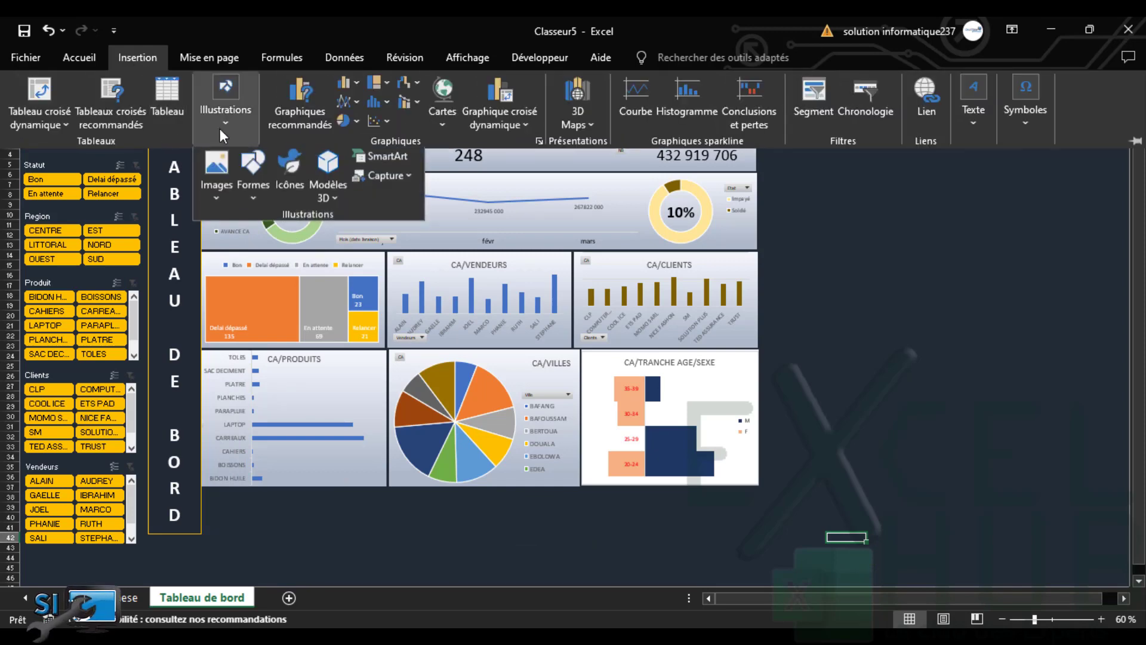
{"action": "left_click", "coordinate": [256, 196]}
{"action": "left_click", "coordinate": [294, 240]}
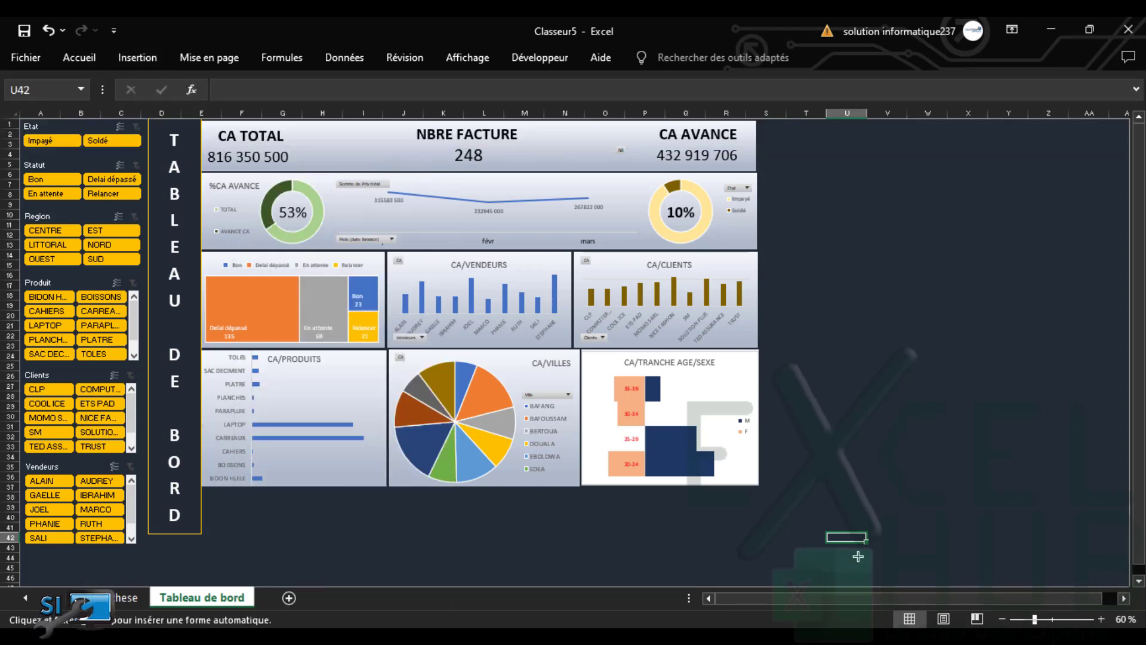
{"action": "left_click_drag", "start_coordinate": [858, 552], "coordinate": [151, 169]}
Fill the rectangle with the walnut (Noyer) texture and stretch it to the sheet's top row
{"action": "left_click", "coordinate": [642, 57]}
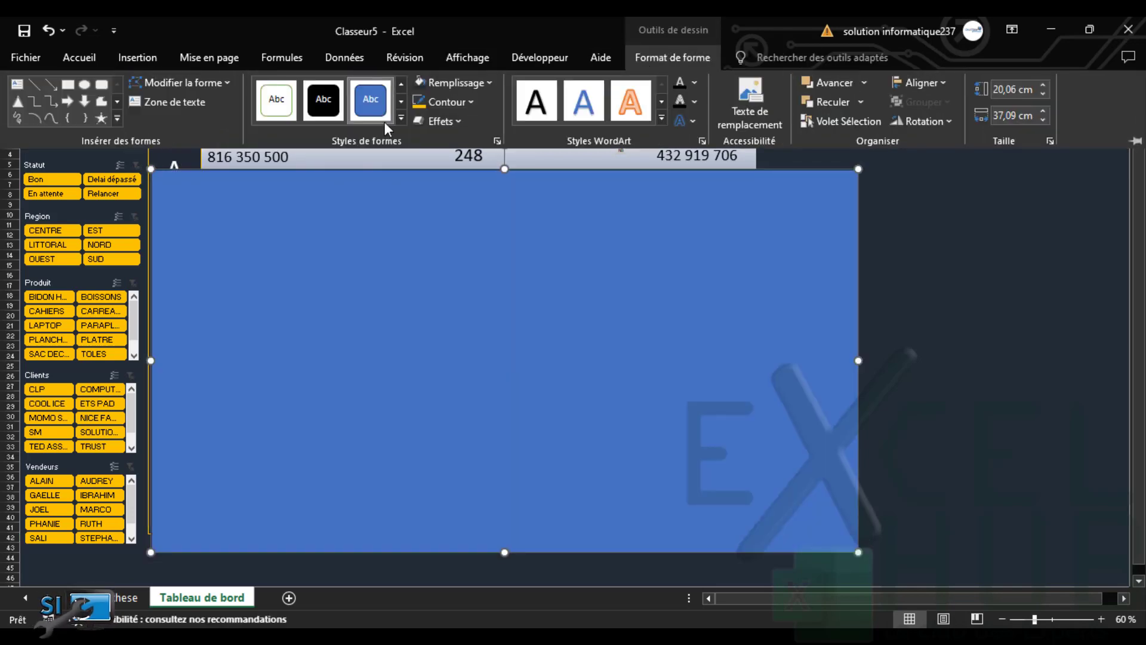
{"action": "left_click", "coordinate": [461, 85]}
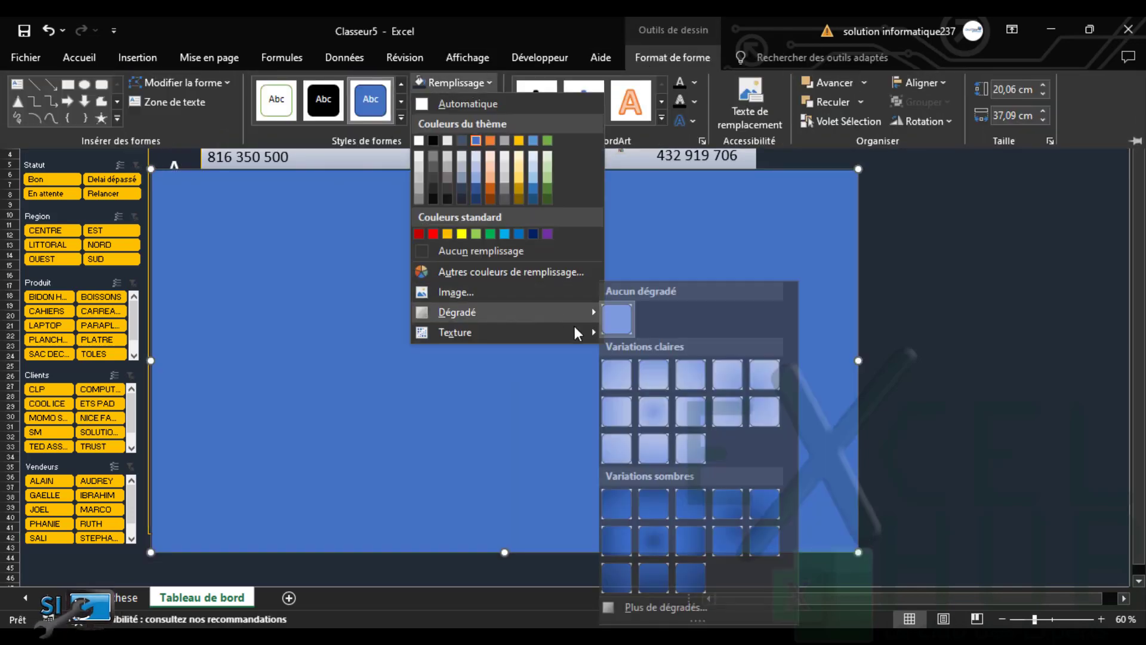
{"action": "mouse_move", "coordinate": [585, 332]}
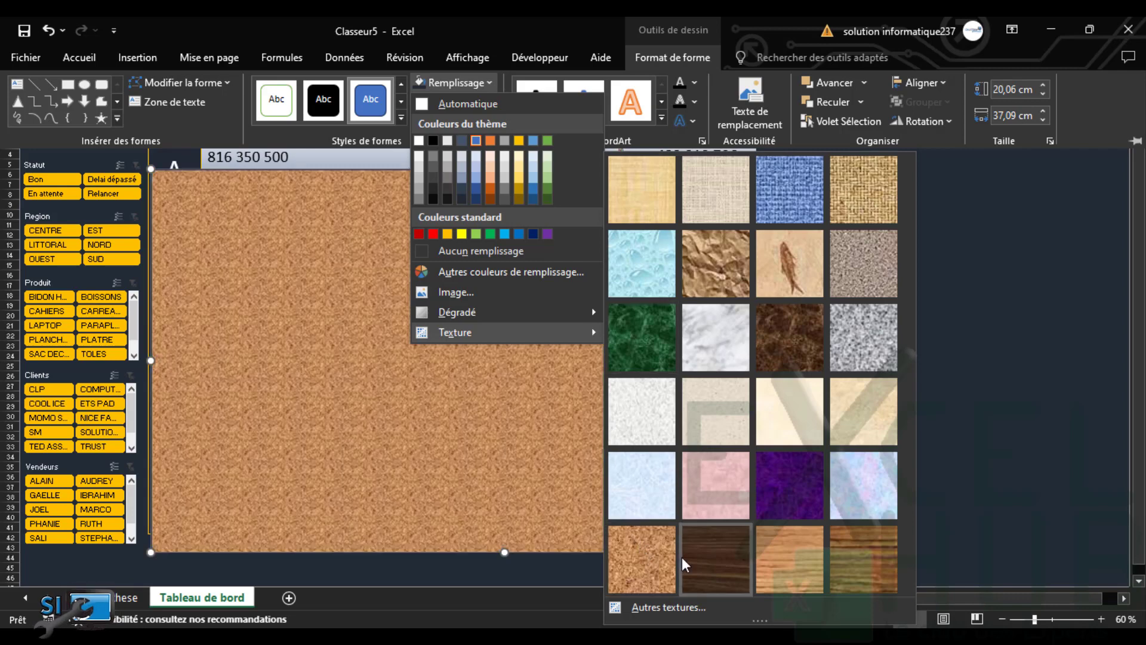
{"action": "left_click", "coordinate": [686, 560]}
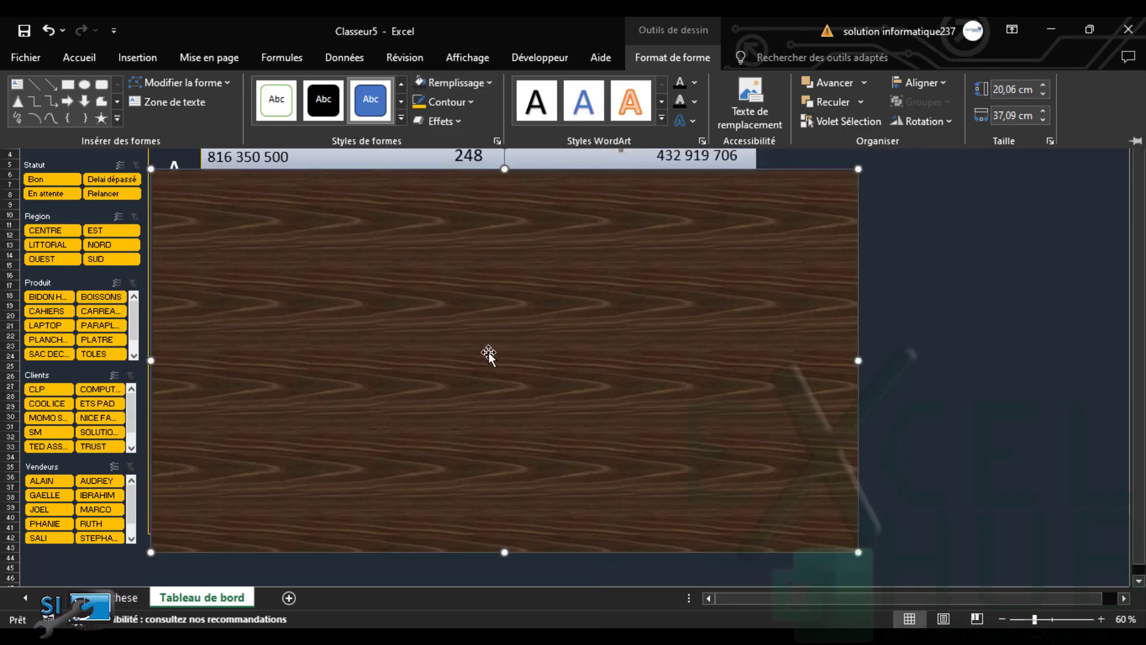
{"action": "left_click_drag", "start_coordinate": [505, 169], "coordinate": [497, 113]}
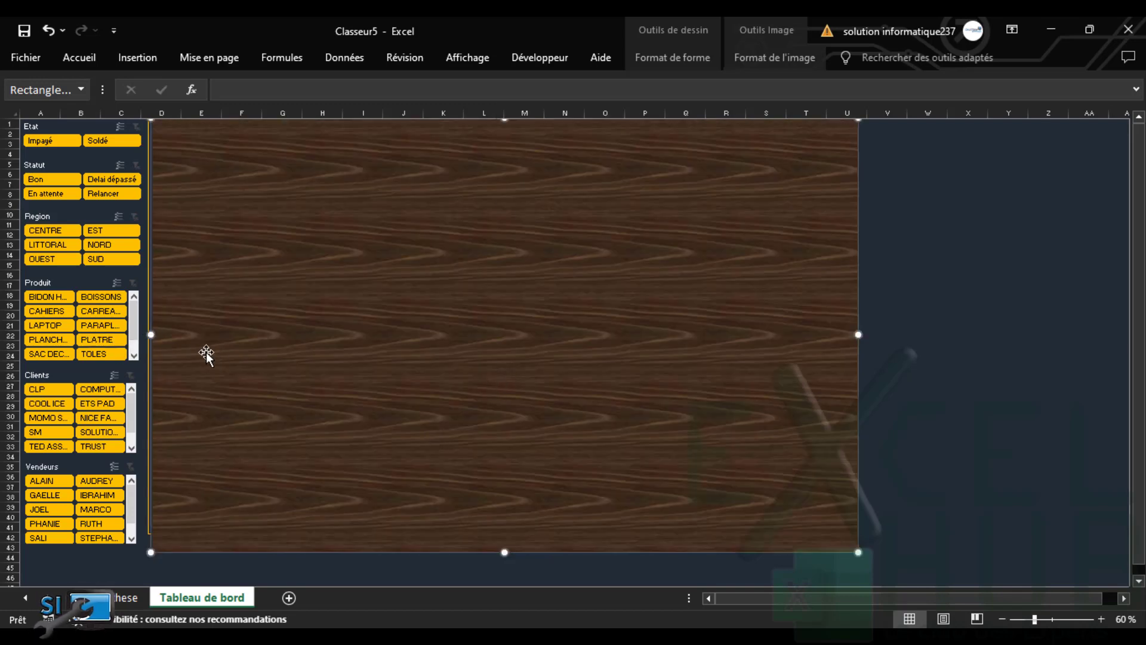
Nudge the wood rectangle left and send it to the background (Arrière-plan)
{"action": "left_click_drag", "start_coordinate": [231, 356], "coordinate": [227, 356]}
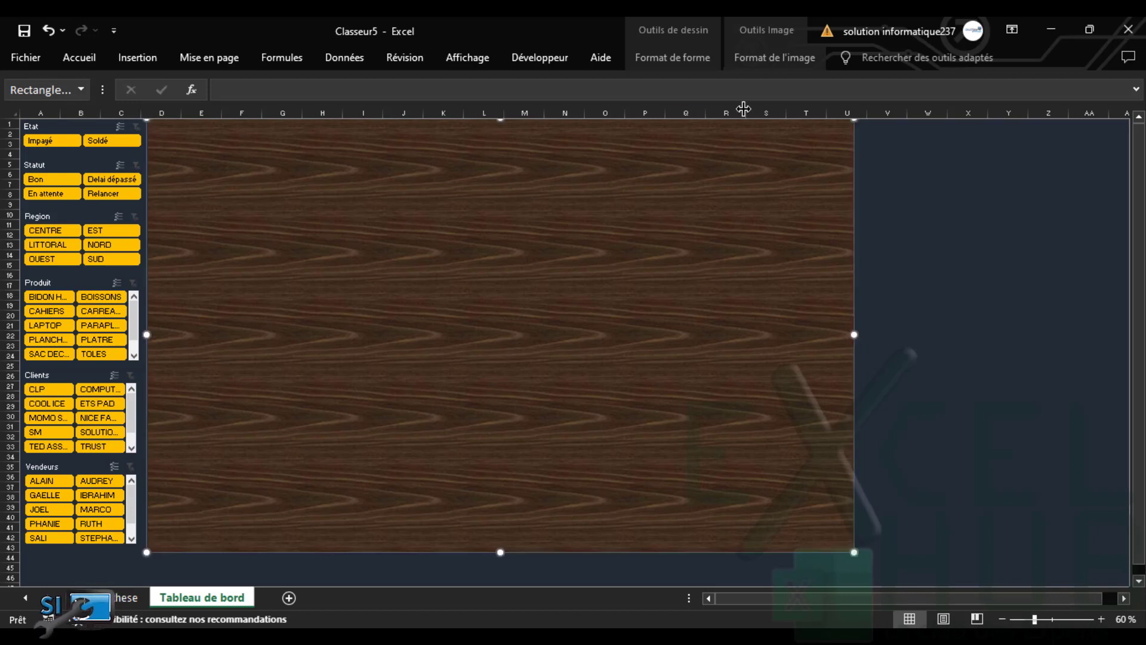
{"action": "left_click", "coordinate": [793, 60]}
{"action": "left_click", "coordinate": [793, 60]}
{"action": "left_click", "coordinate": [793, 60]}
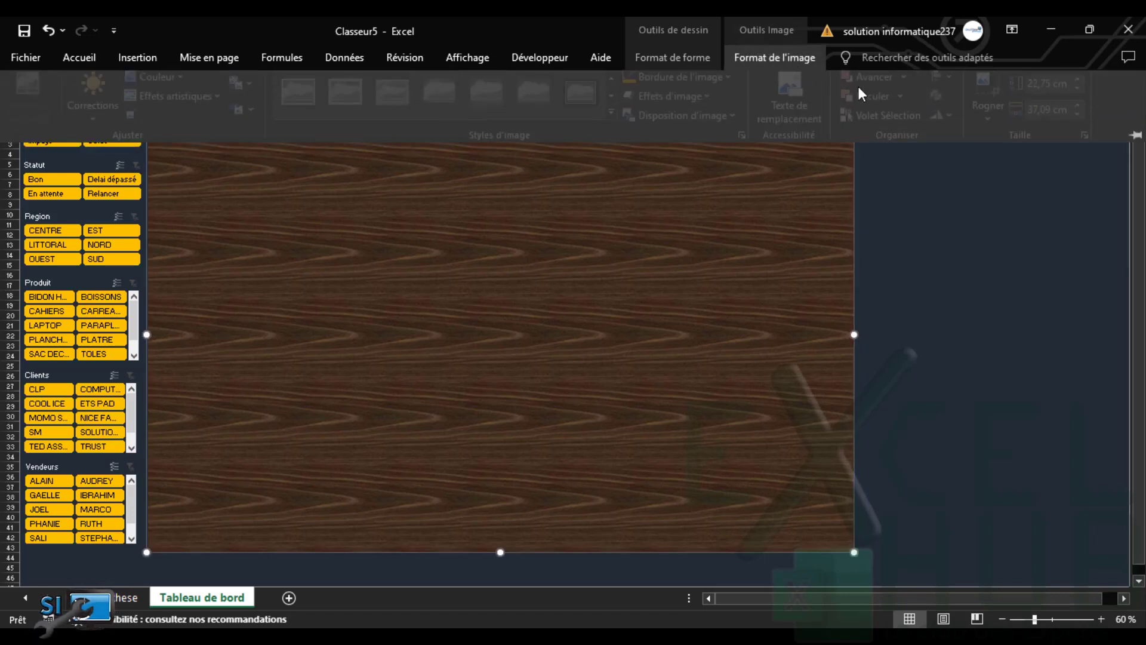
{"action": "left_click", "coordinate": [899, 102]}
{"action": "left_click", "coordinate": [910, 104]}
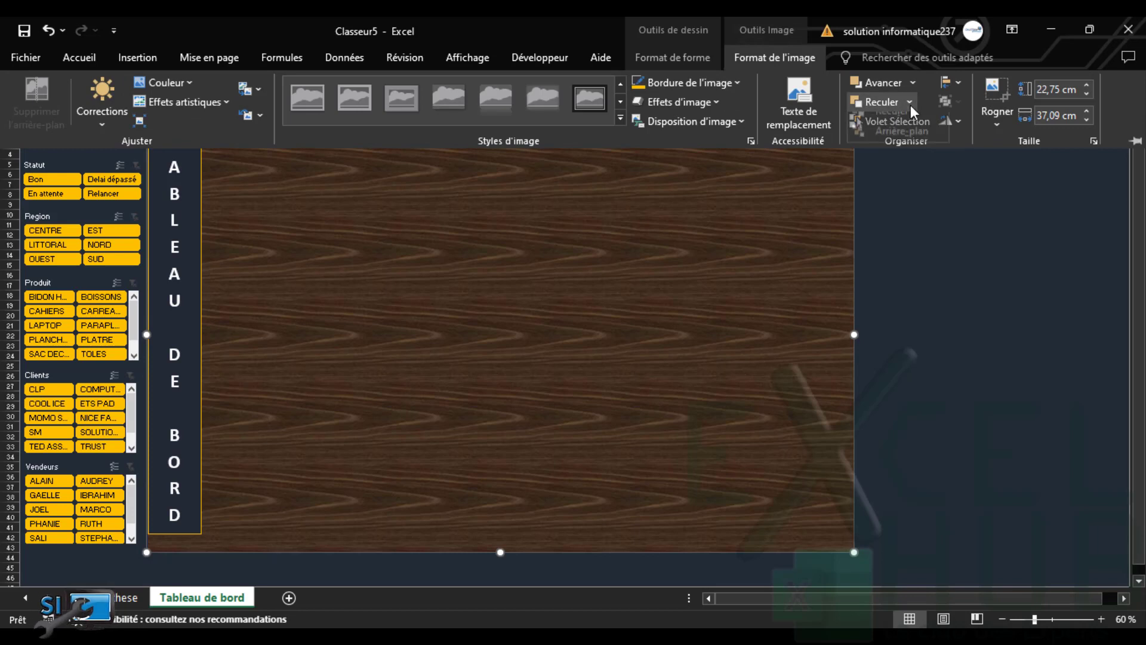
{"action": "left_click", "coordinate": [901, 143]}
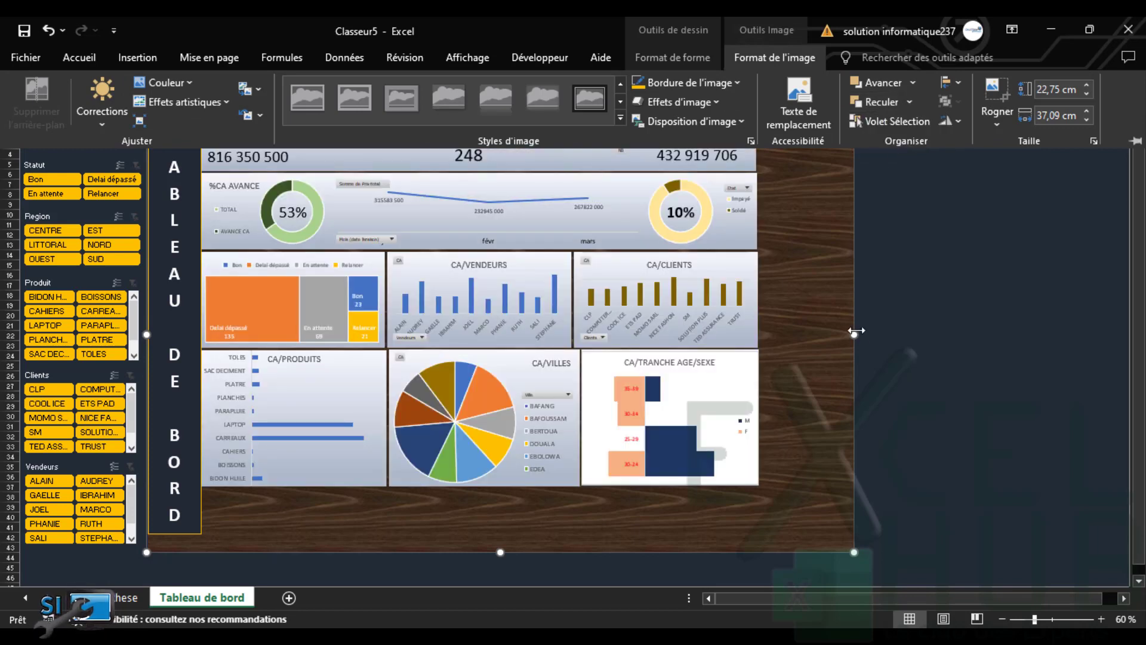
{"action": "left_click", "coordinate": [854, 332]}
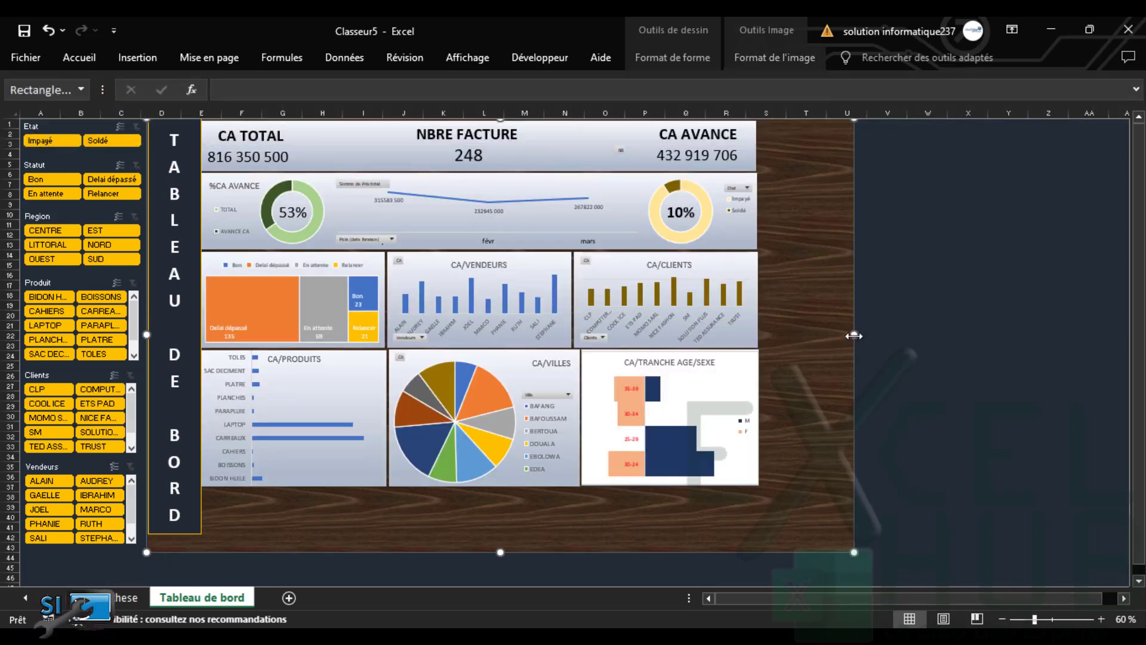
Trim the wood background's right edge to the dashboard and widen it left under the slicers
{"action": "left_click_drag", "start_coordinate": [851, 335], "coordinate": [768, 333]}
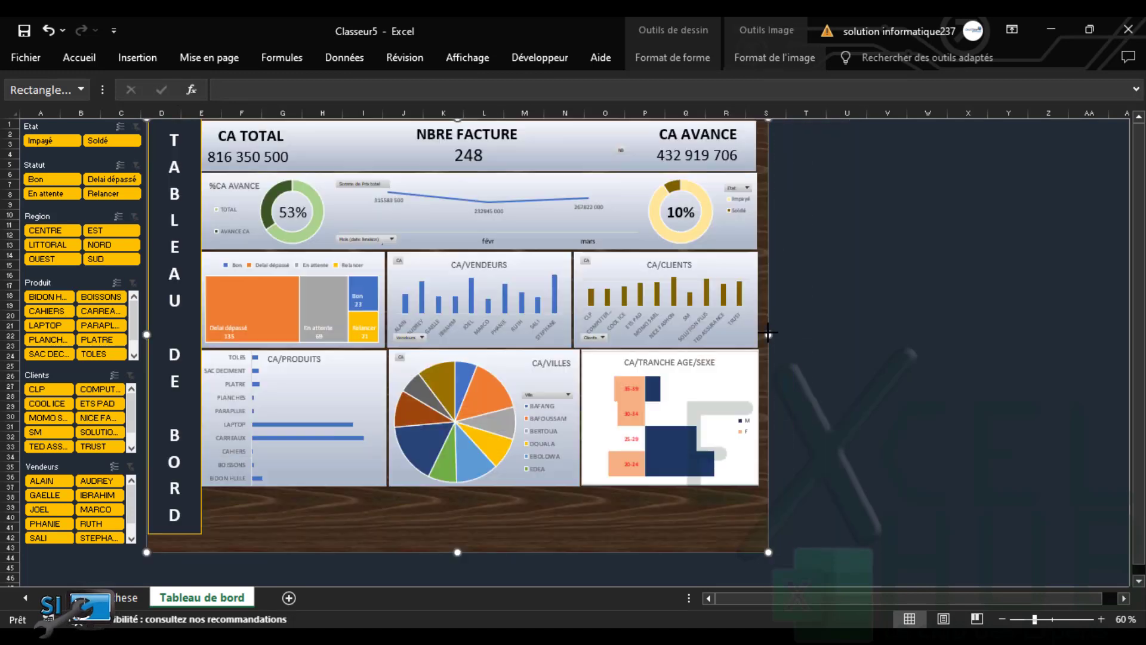
{"action": "left_click", "coordinate": [784, 499]}
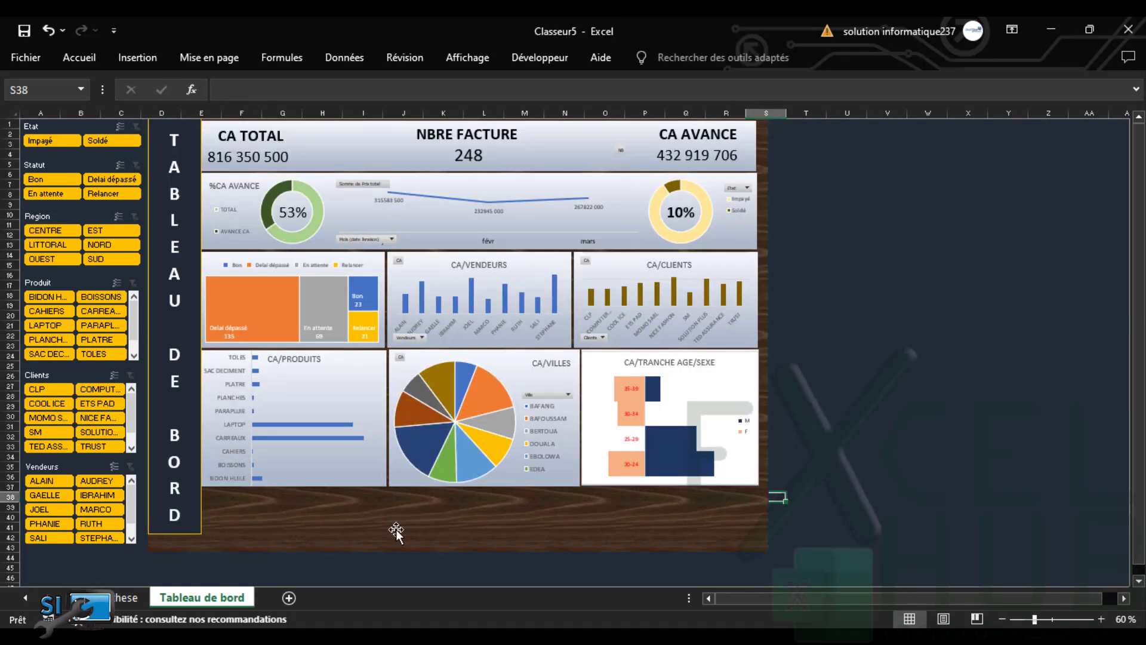
{"action": "left_click", "coordinate": [349, 544]}
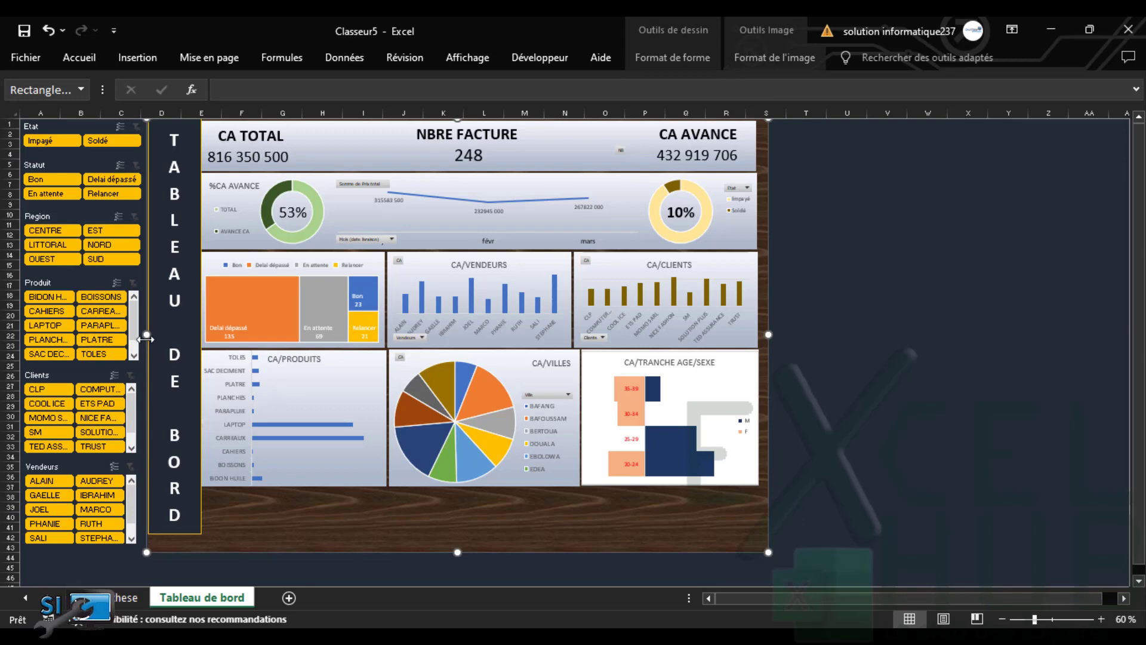
{"action": "left_click_drag", "start_coordinate": [147, 335], "coordinate": [12, 335]}
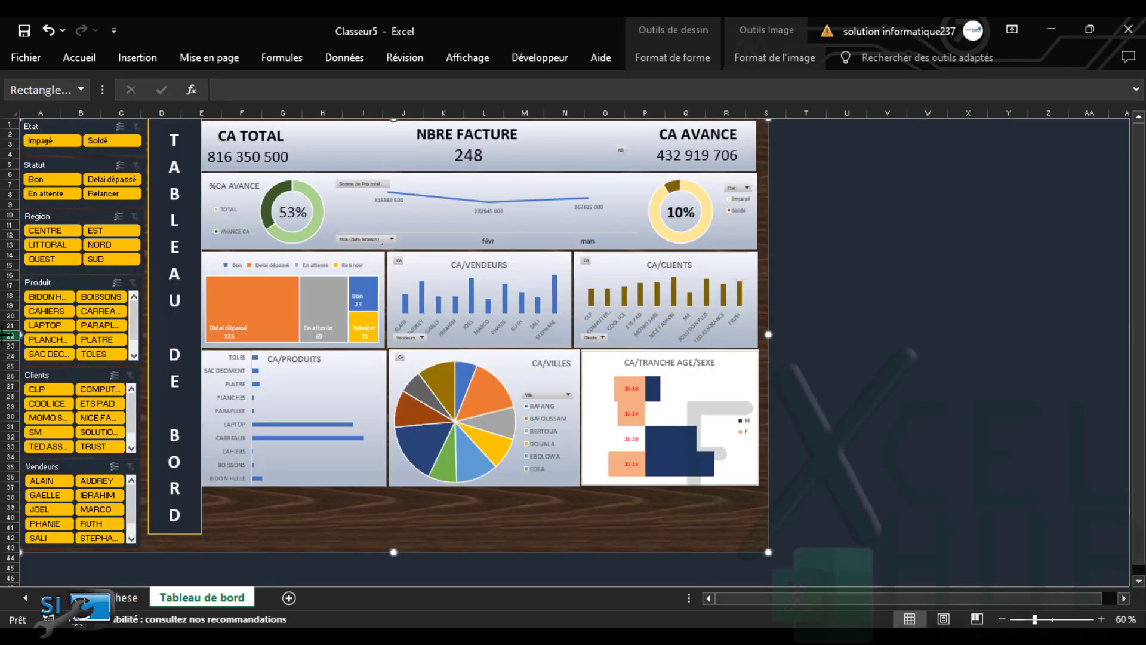
Zoom to 90% and select En attente in the Statut slicer
{"action": "left_click", "coordinate": [843, 409]}
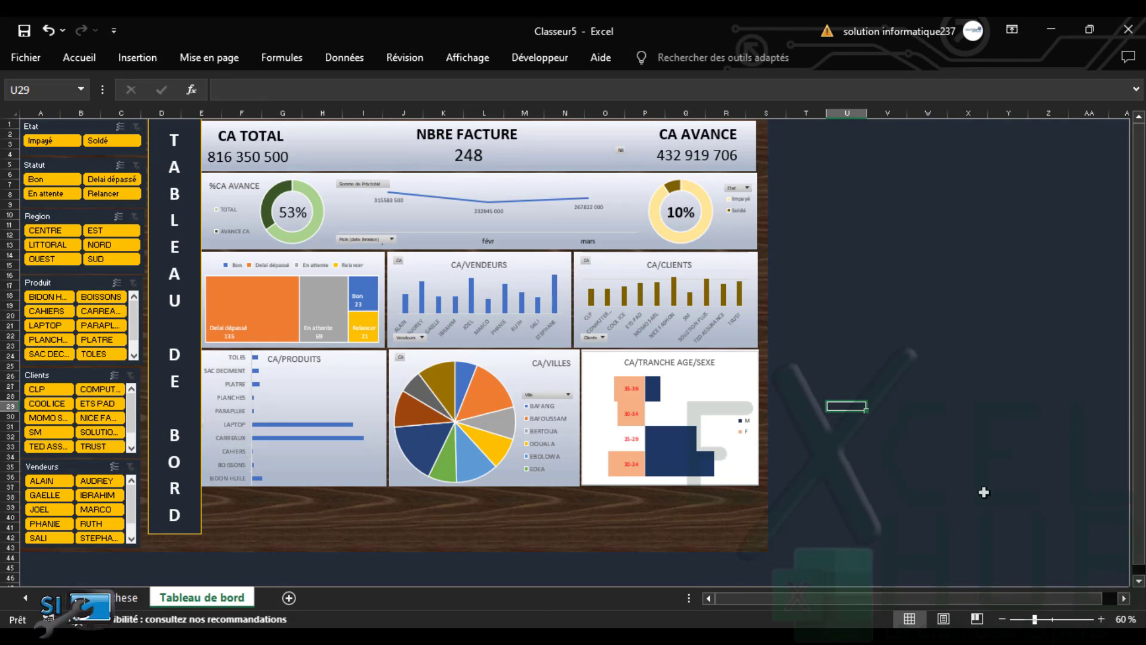
{"action": "left_click", "coordinate": [1102, 620]}
{"action": "left_click", "coordinate": [1102, 620]}
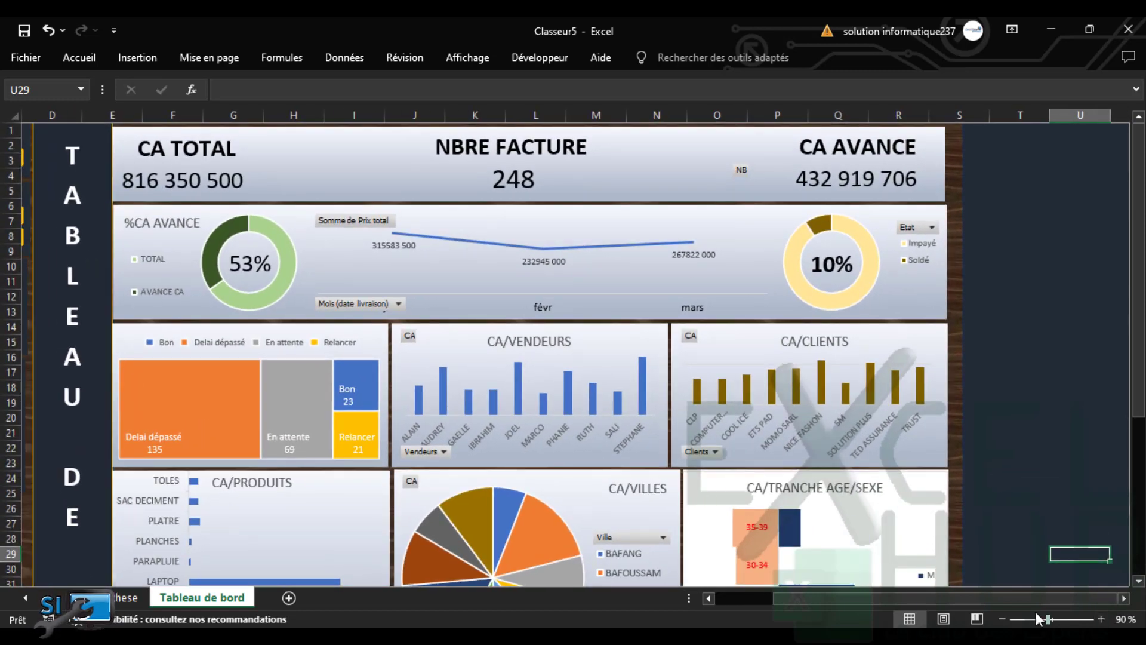
{"action": "left_click_drag", "start_coordinate": [1046, 601], "coordinate": [829, 587]}
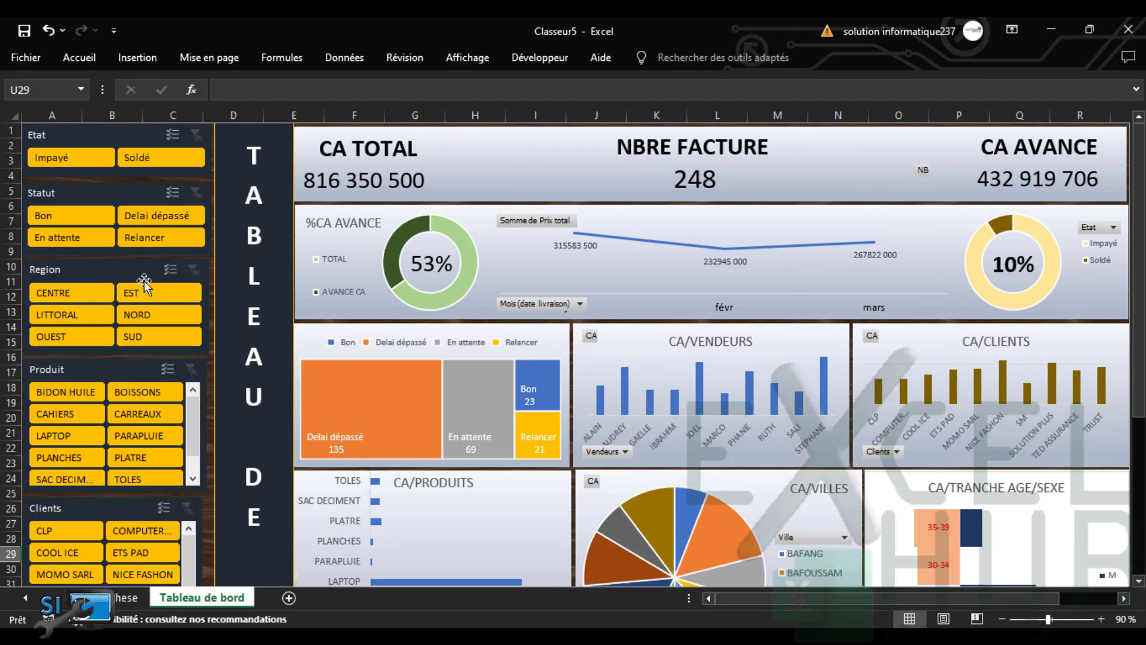
{"action": "left_click", "coordinate": [63, 235]}
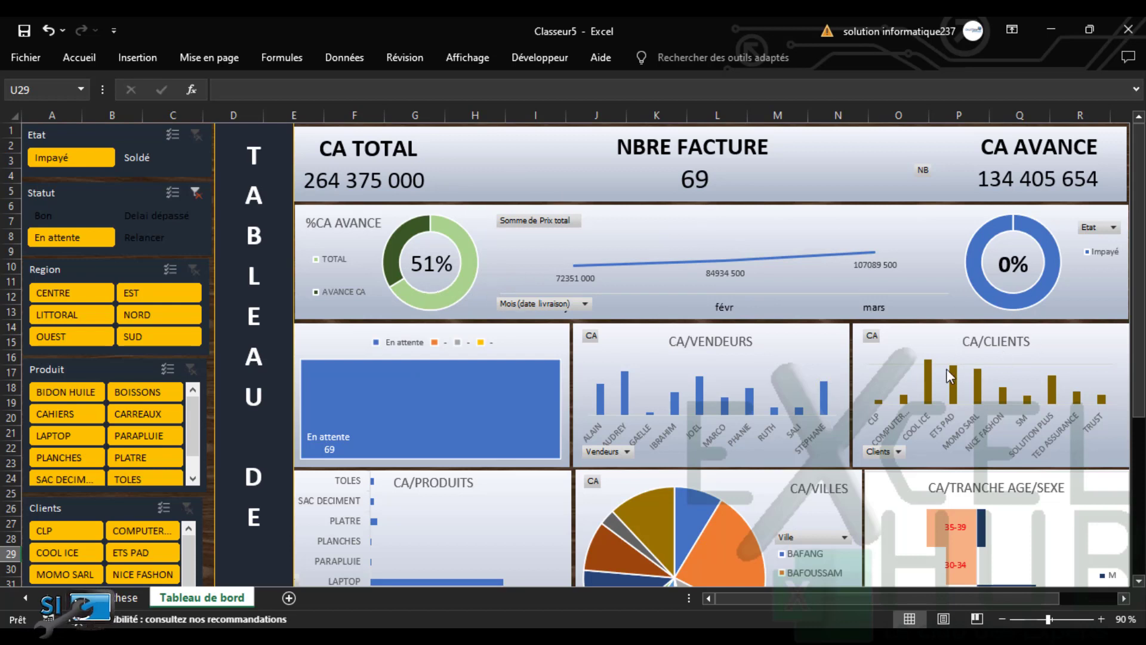
Re-toggle En attente and add the CENTRE region filter (13 invoices, 55 072 000)
{"action": "left_click", "coordinate": [72, 243]}
{"action": "left_click", "coordinate": [80, 238]}
{"action": "left_click_drag", "start_coordinate": [1140, 370], "coordinate": [1133, 442]}
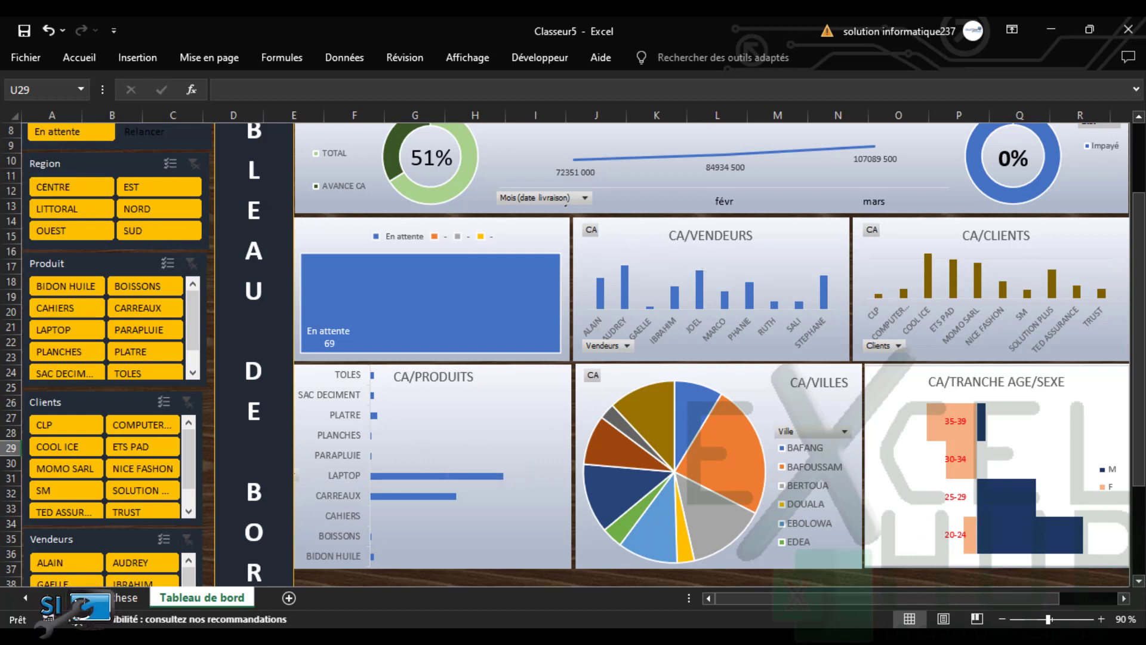
{"action": "left_click_drag", "start_coordinate": [1141, 271], "coordinate": [1143, 233]}
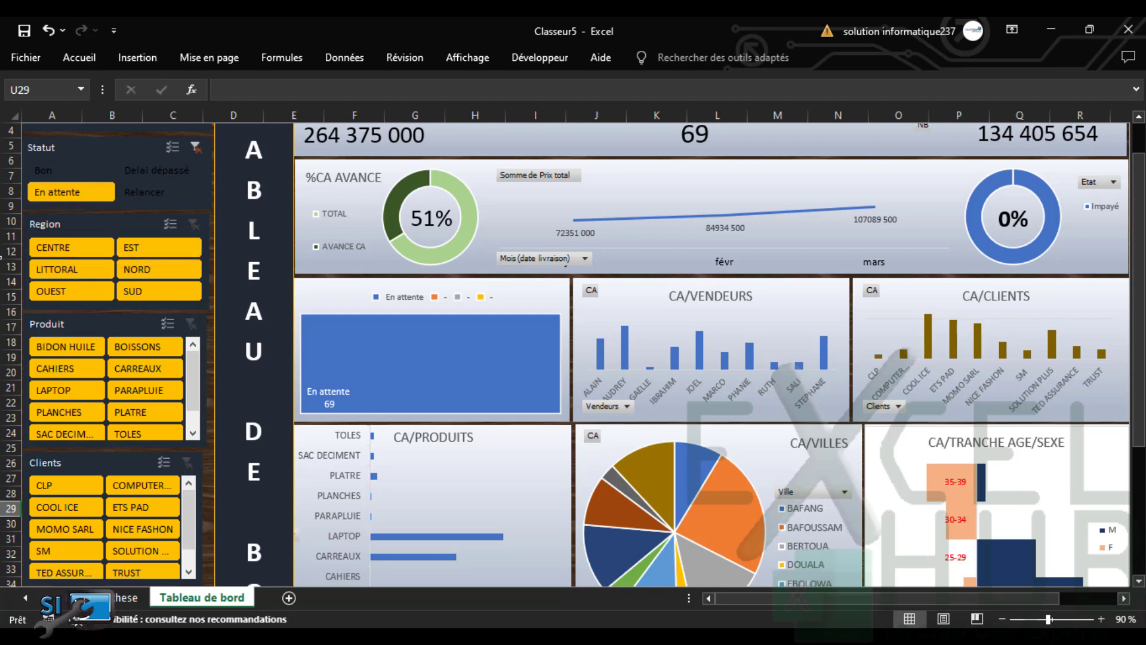
{"action": "left_click", "coordinate": [70, 252]}
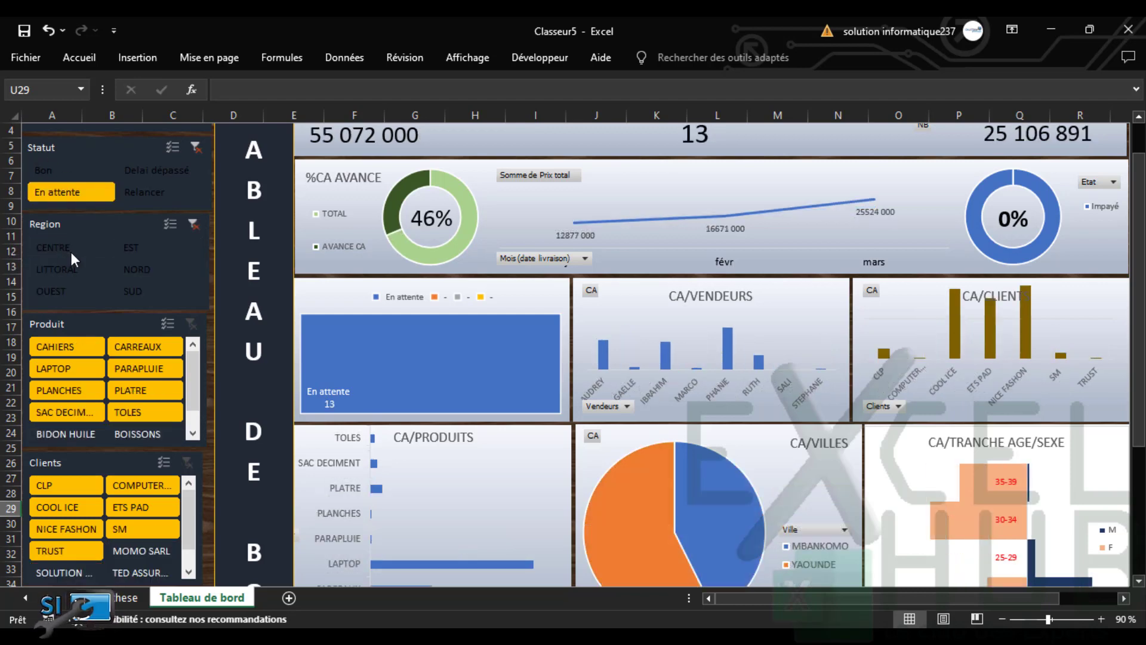
{"action": "left_click_drag", "start_coordinate": [1141, 262], "coordinate": [1141, 336]}
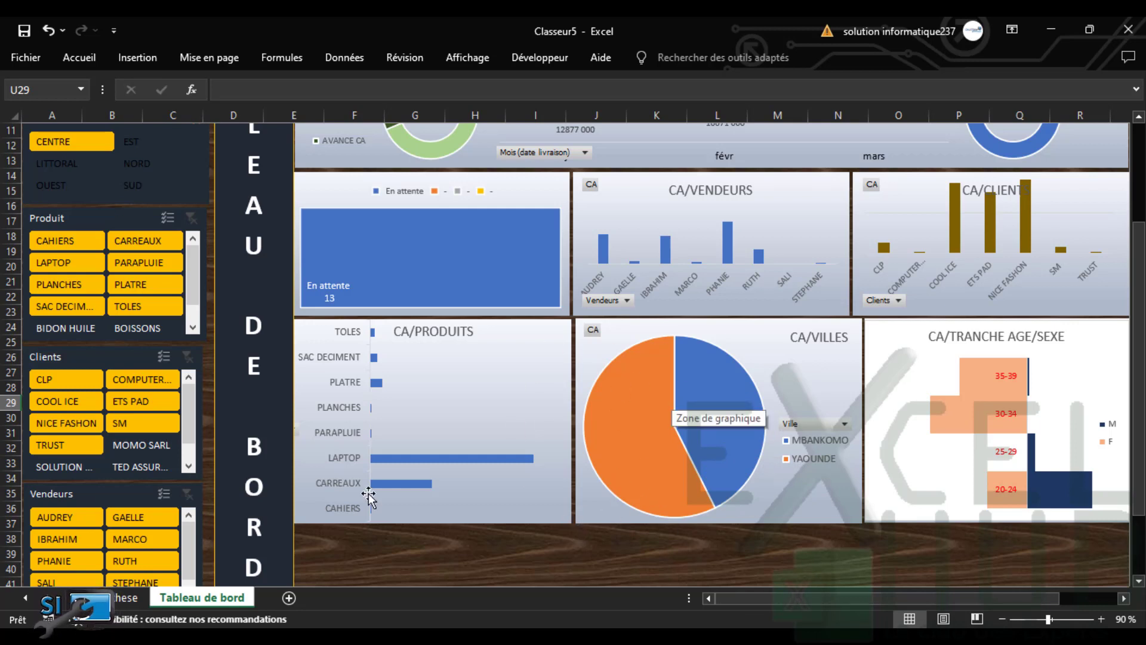
On the Synthèse sheet, sort the vendeurs and Villes pivots by CA, largest first
{"action": "left_click", "coordinate": [123, 597]}
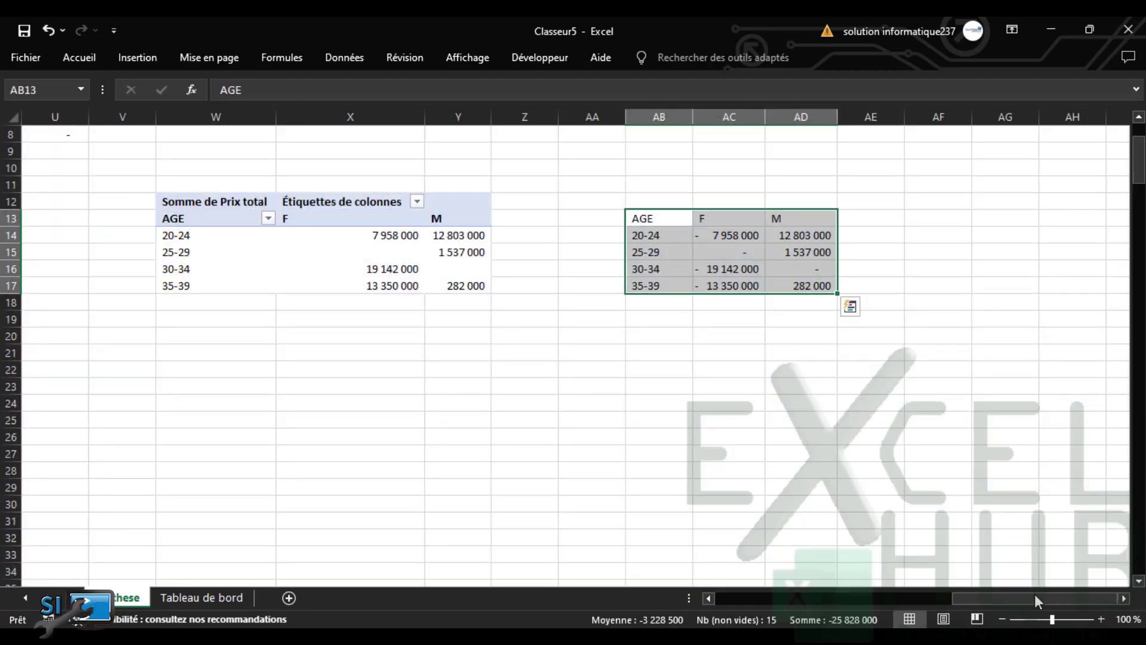
{"action": "left_click_drag", "start_coordinate": [1036, 597], "coordinate": [625, 567]}
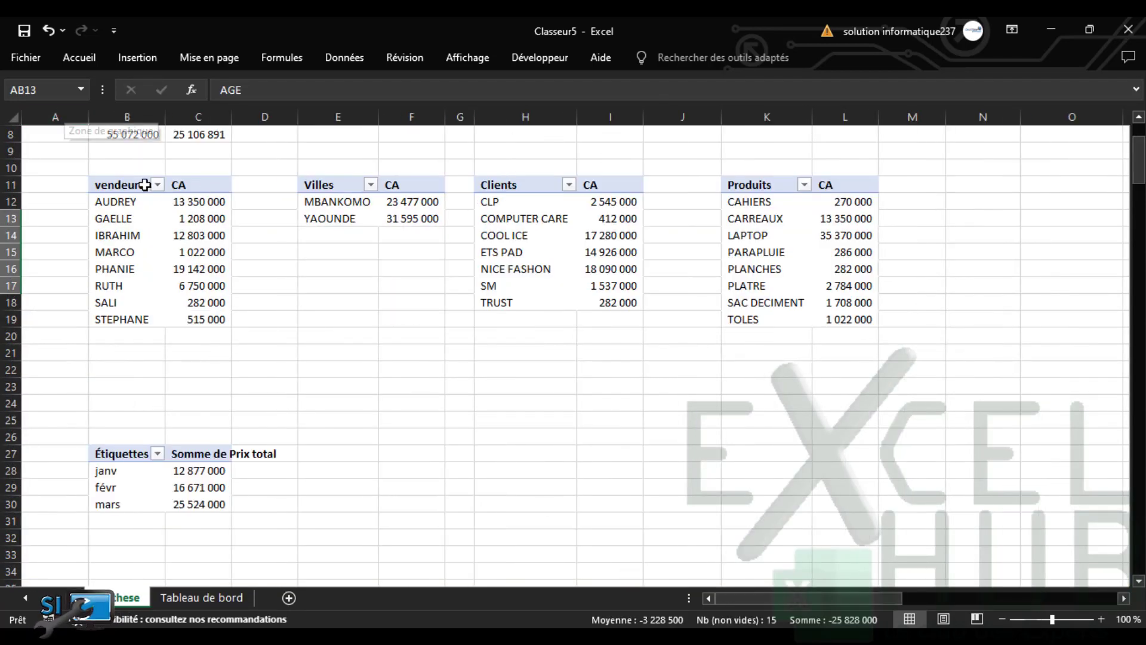
{"action": "left_click", "coordinate": [190, 205]}
{"action": "right_click", "coordinate": [189, 204]}
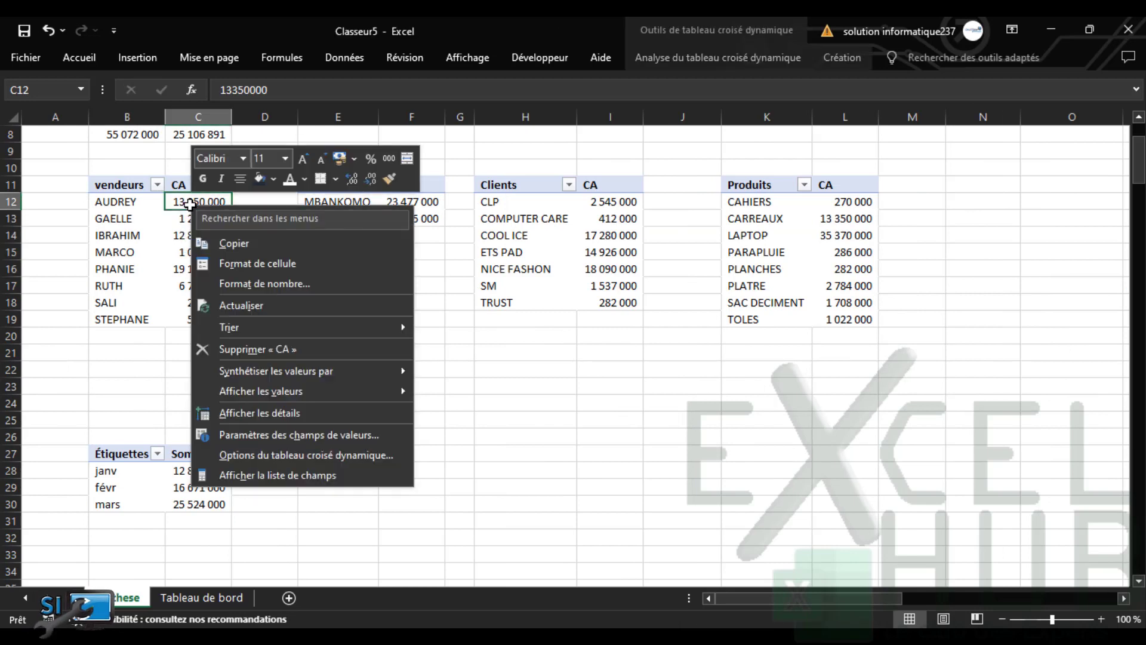
{"action": "mouse_move", "coordinate": [352, 327]}
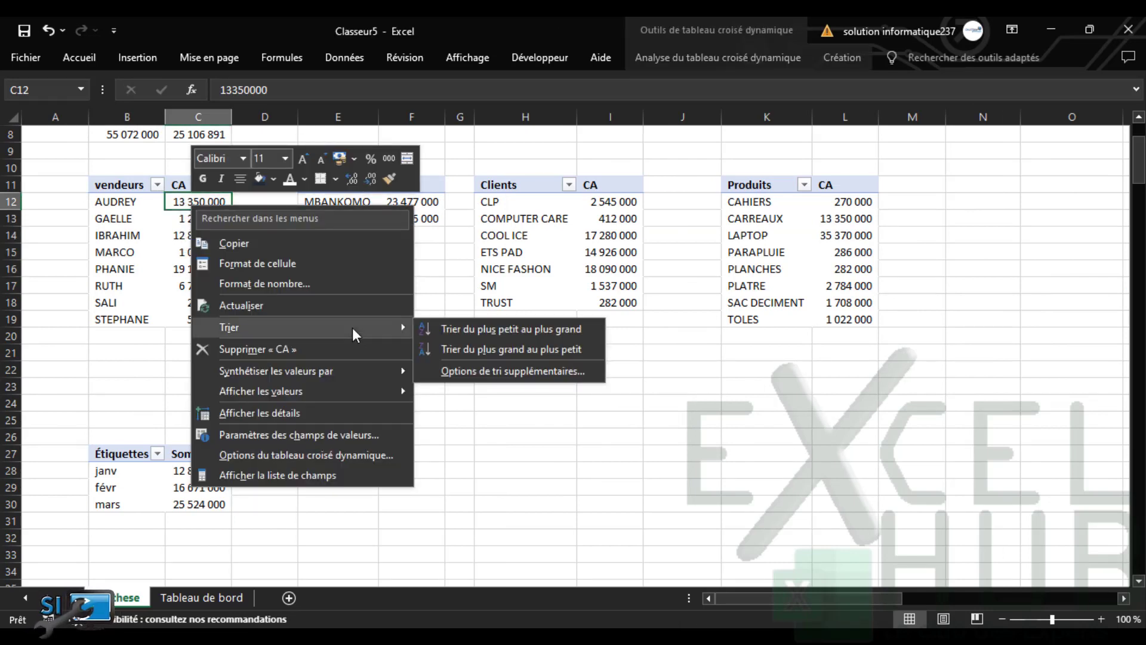
{"action": "left_click", "coordinate": [481, 362]}
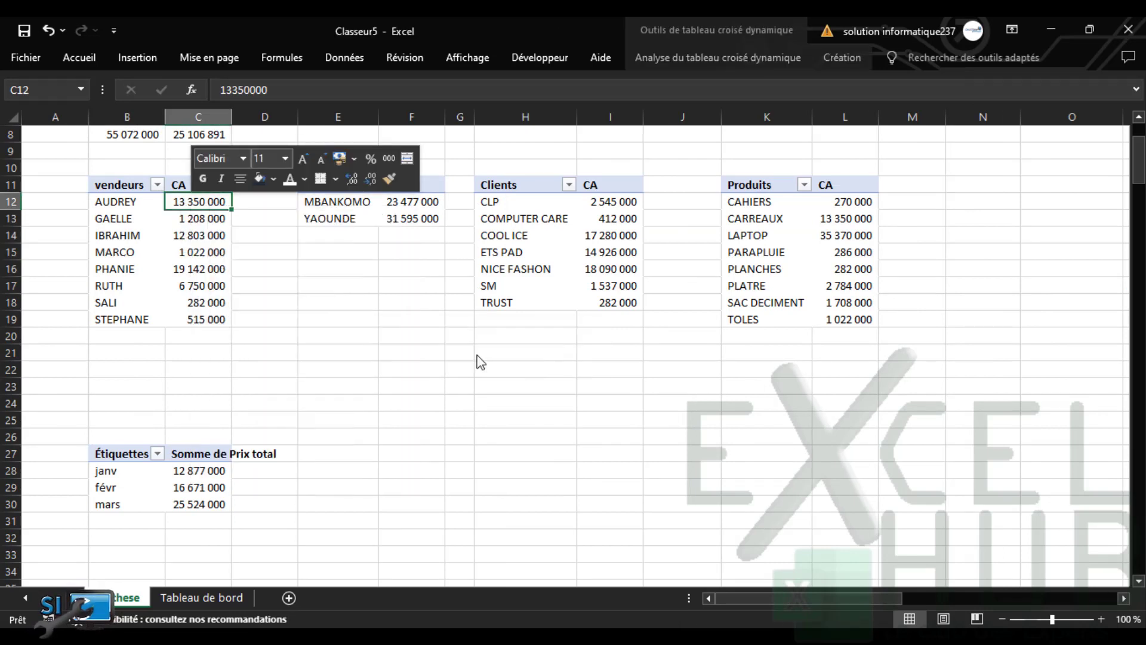
{"action": "left_click", "coordinate": [418, 205]}
{"action": "right_click", "coordinate": [418, 201]}
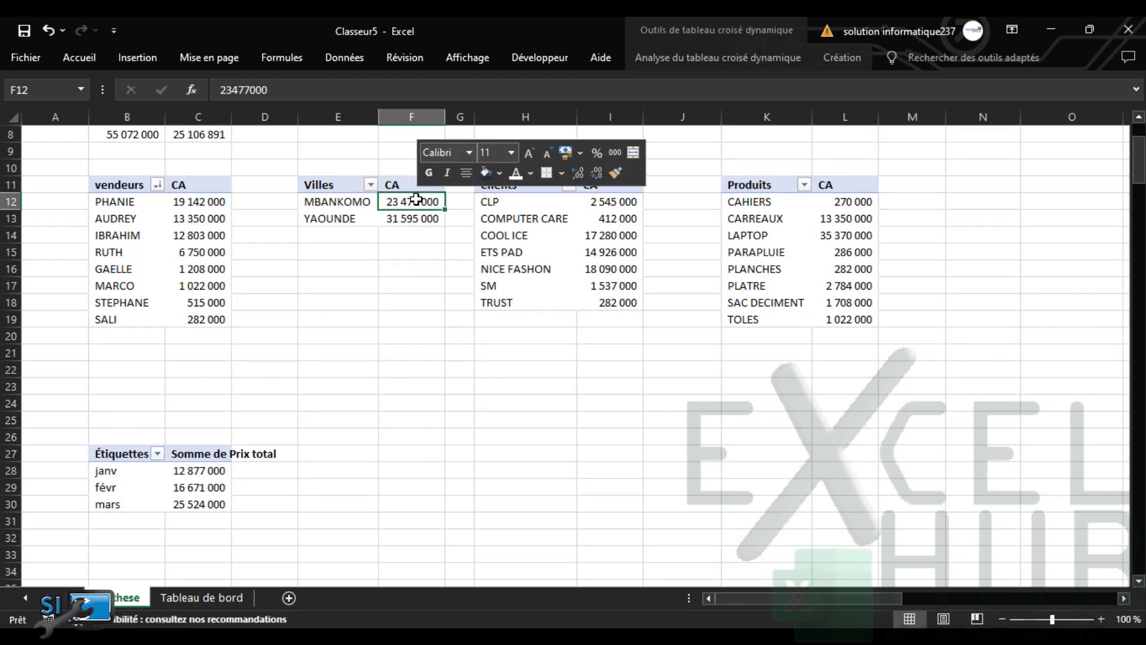
{"action": "mouse_move", "coordinate": [589, 324]}
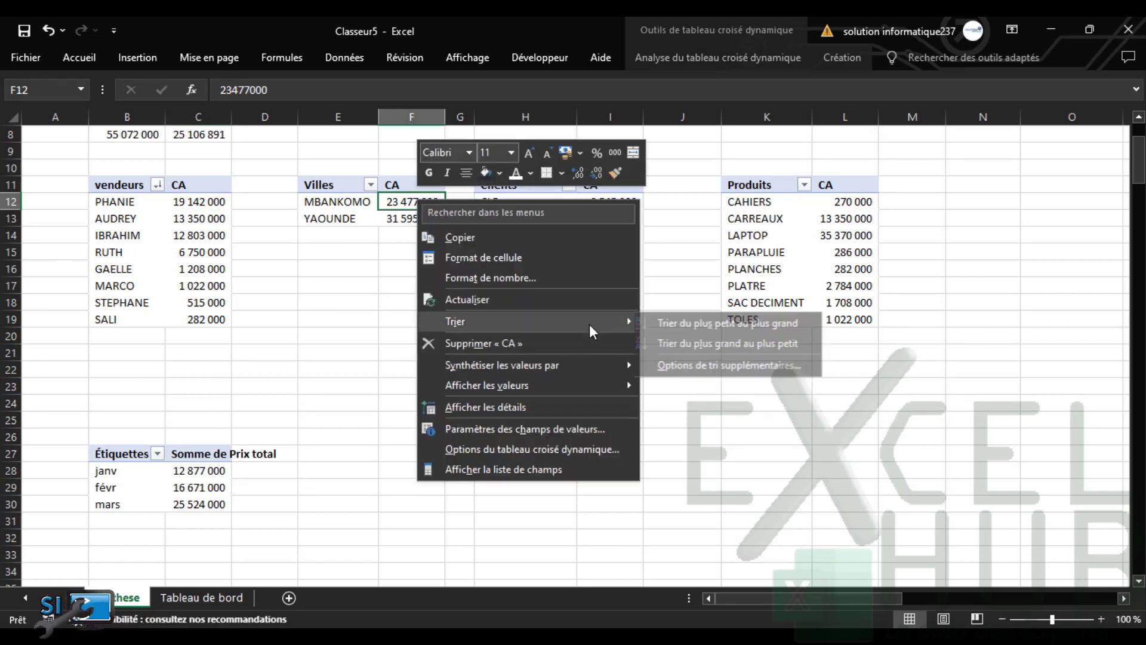
{"action": "left_click", "coordinate": [705, 343]}
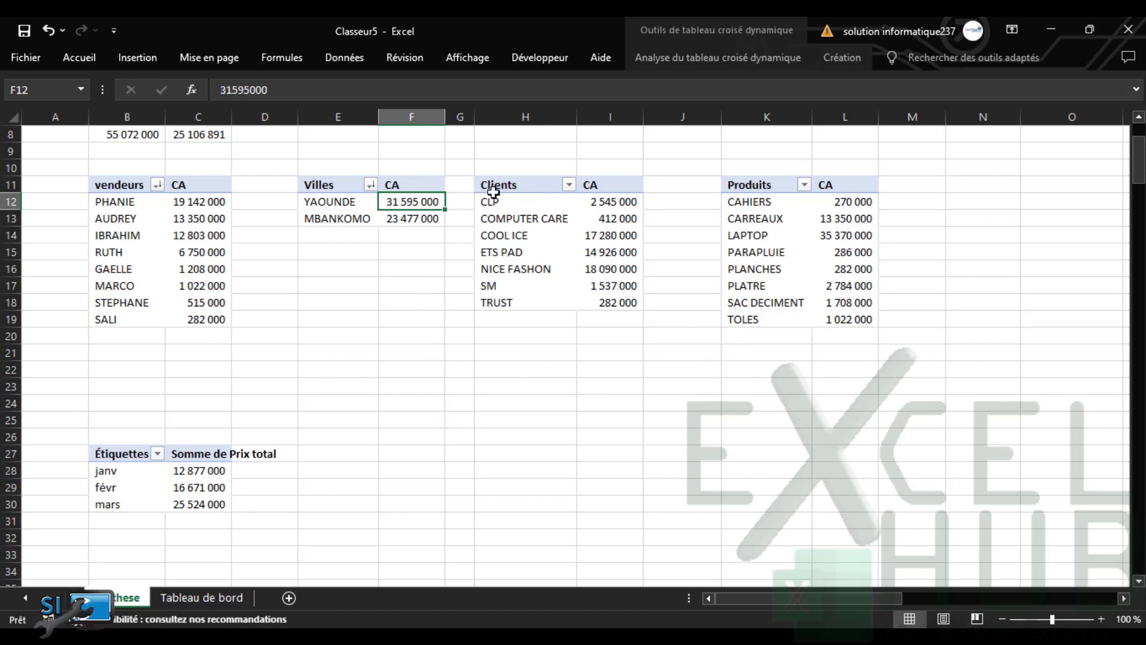
Sort the Clients and Produits pivots by CA, largest first
{"action": "left_click", "coordinate": [591, 216]}
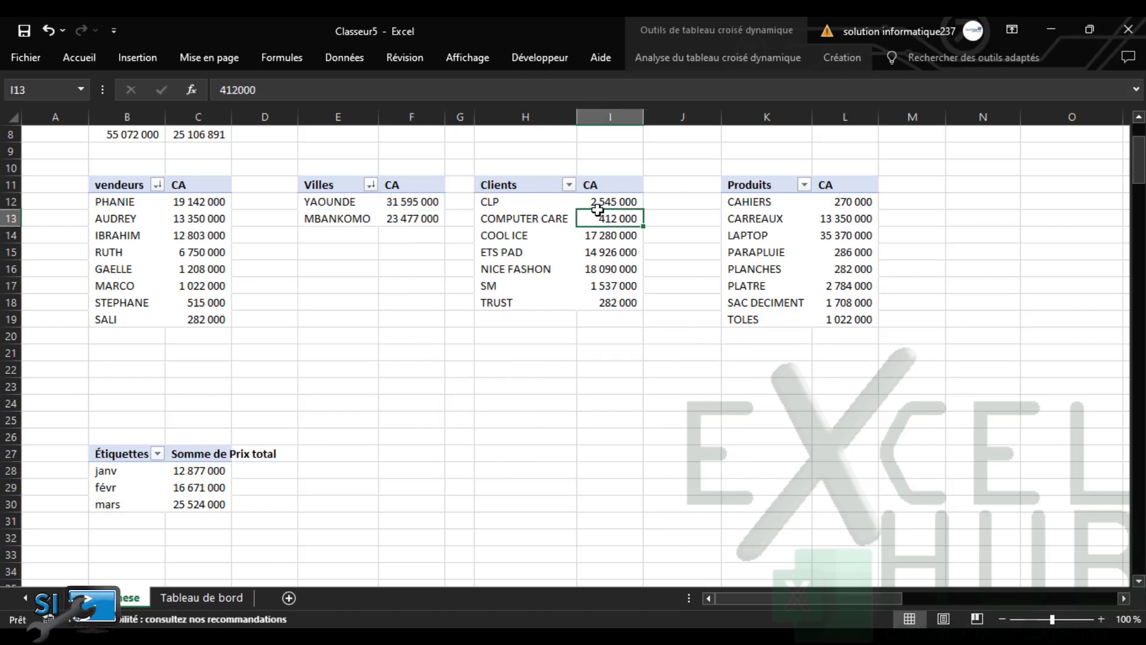
{"action": "right_click", "coordinate": [606, 218]}
{"action": "mouse_move", "coordinate": [763, 344]}
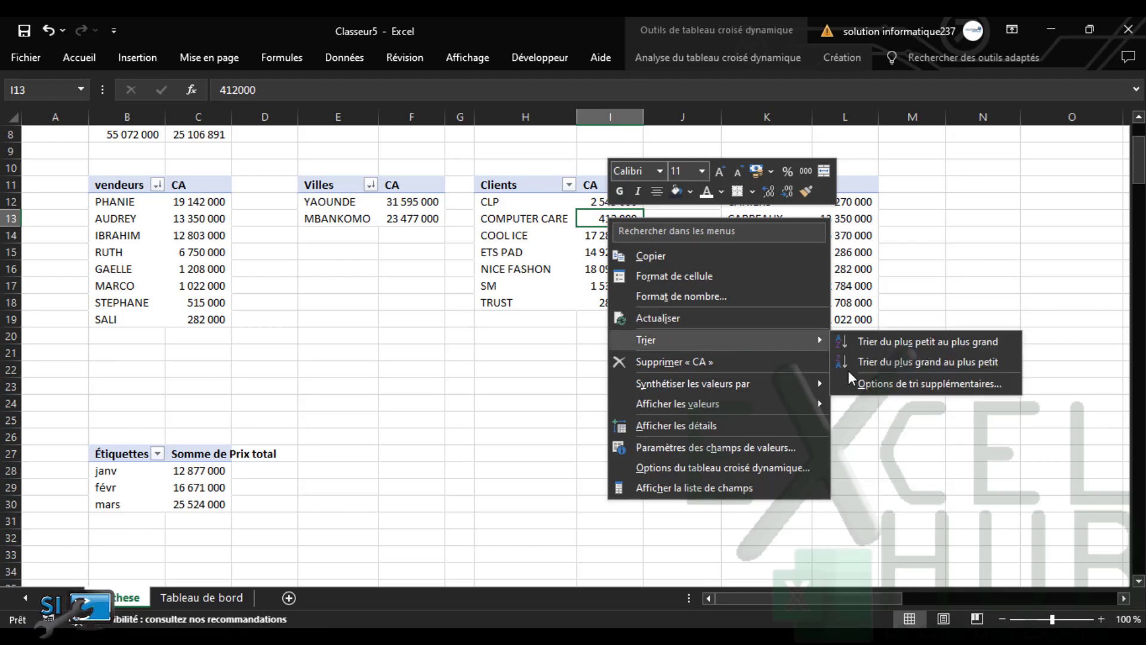
{"action": "left_click", "coordinate": [895, 360]}
{"action": "right_click", "coordinate": [844, 219]}
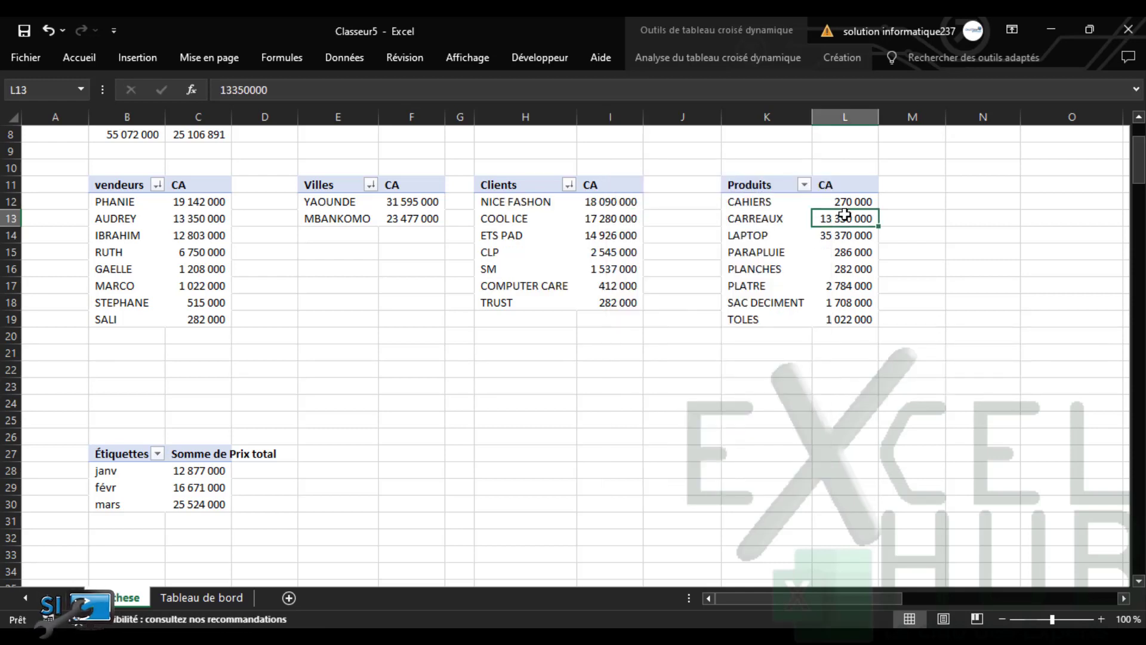
{"action": "mouse_move", "coordinate": [947, 338]}
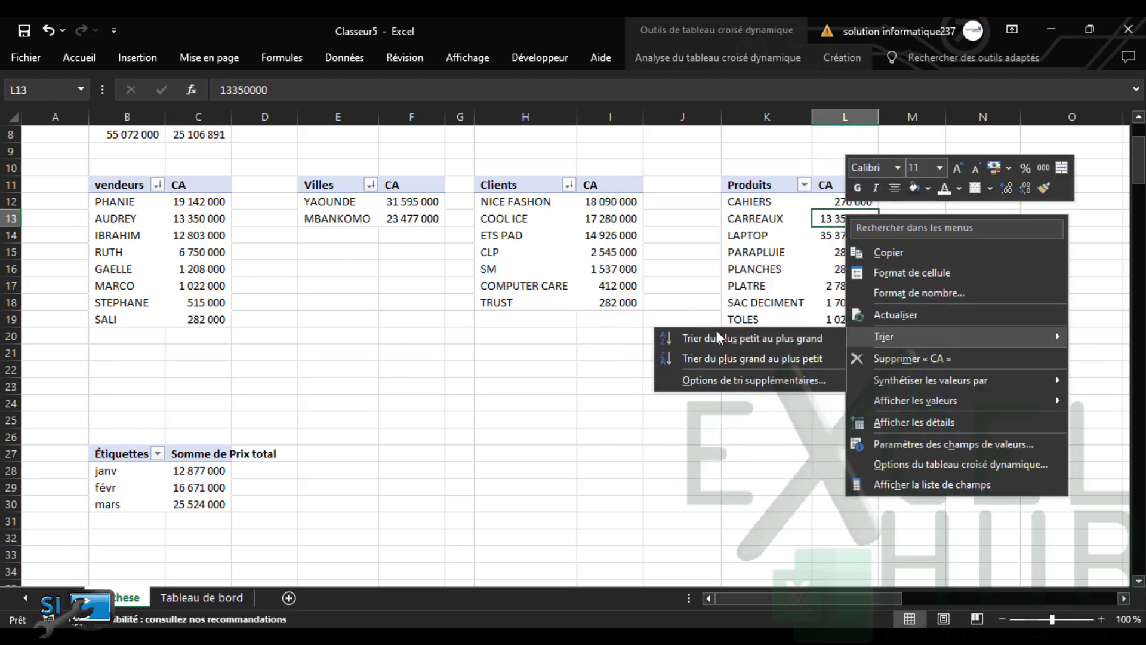
{"action": "left_click", "coordinate": [733, 356]}
{"action": "left_click", "coordinate": [505, 465]}
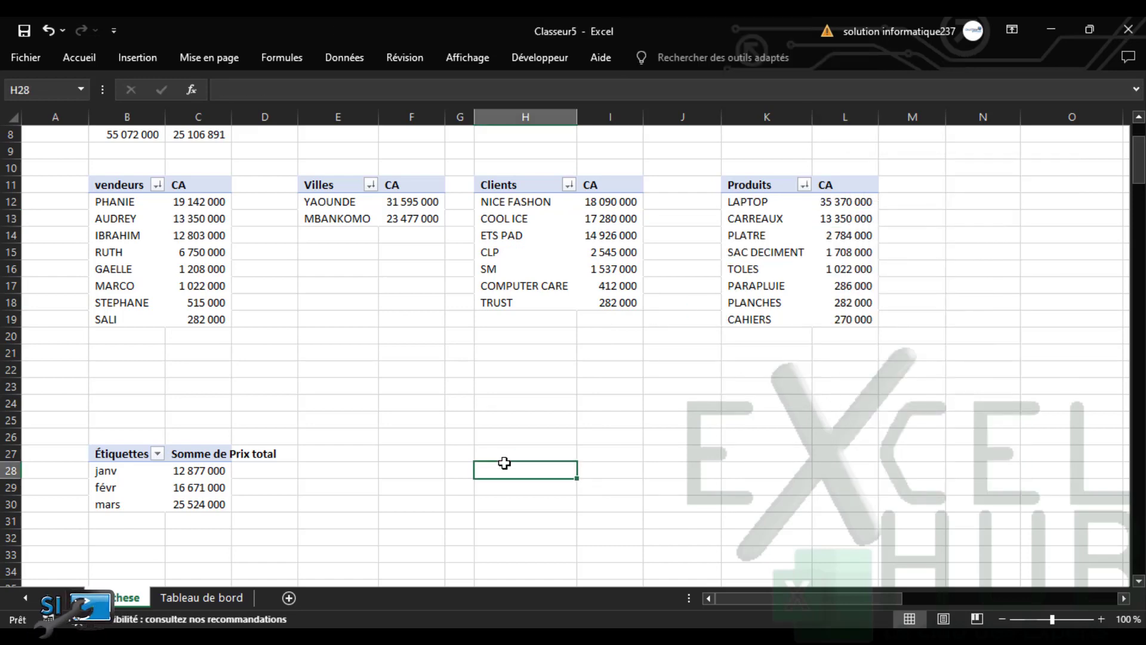
Go back to the Tableau de bord sheet and scroll to the top
{"action": "left_click", "coordinate": [199, 597]}
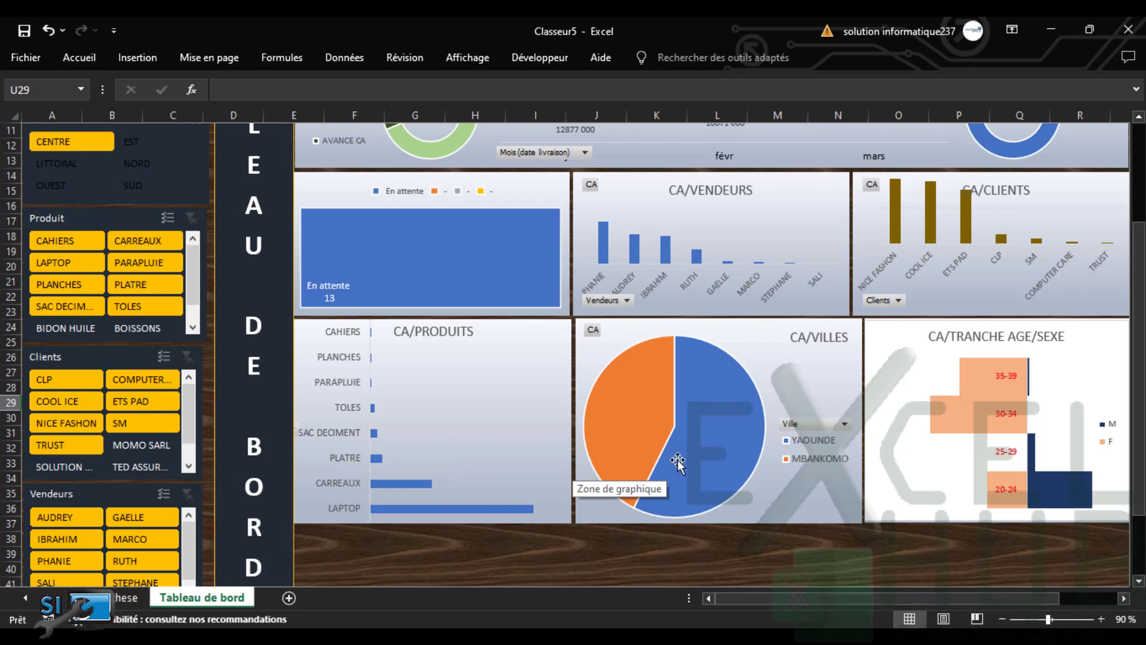
{"action": "left_click_drag", "start_coordinate": [779, 602], "coordinate": [869, 596]}
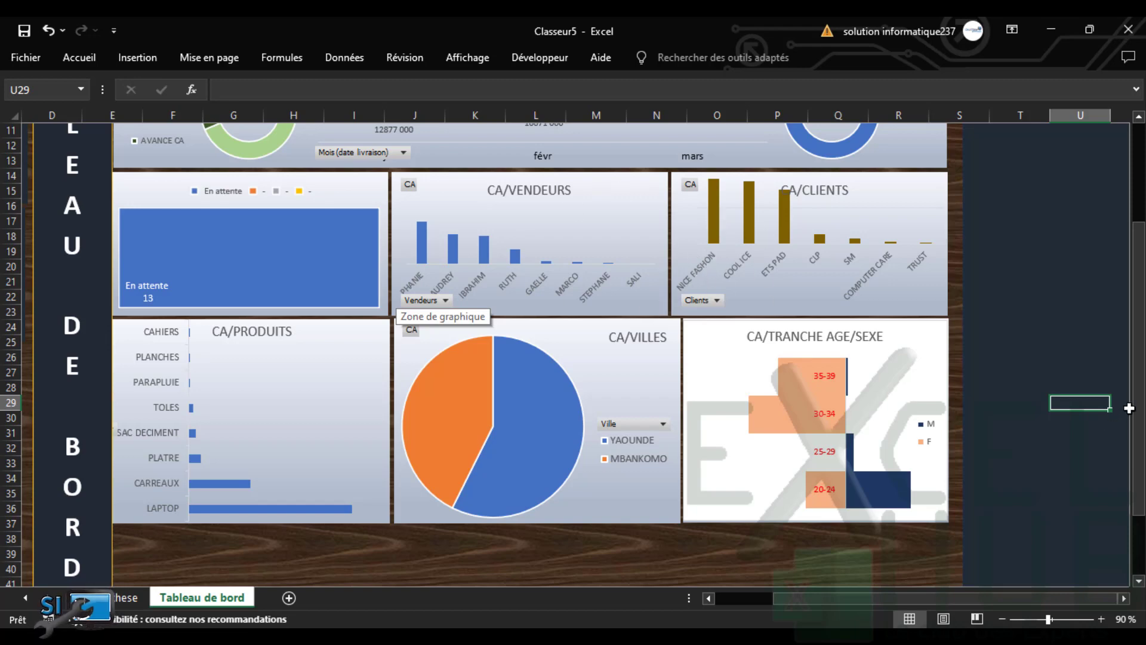
{"action": "scroll", "coordinate": [1137, 414], "scroll_direction": "up", "scroll_amount": 3}
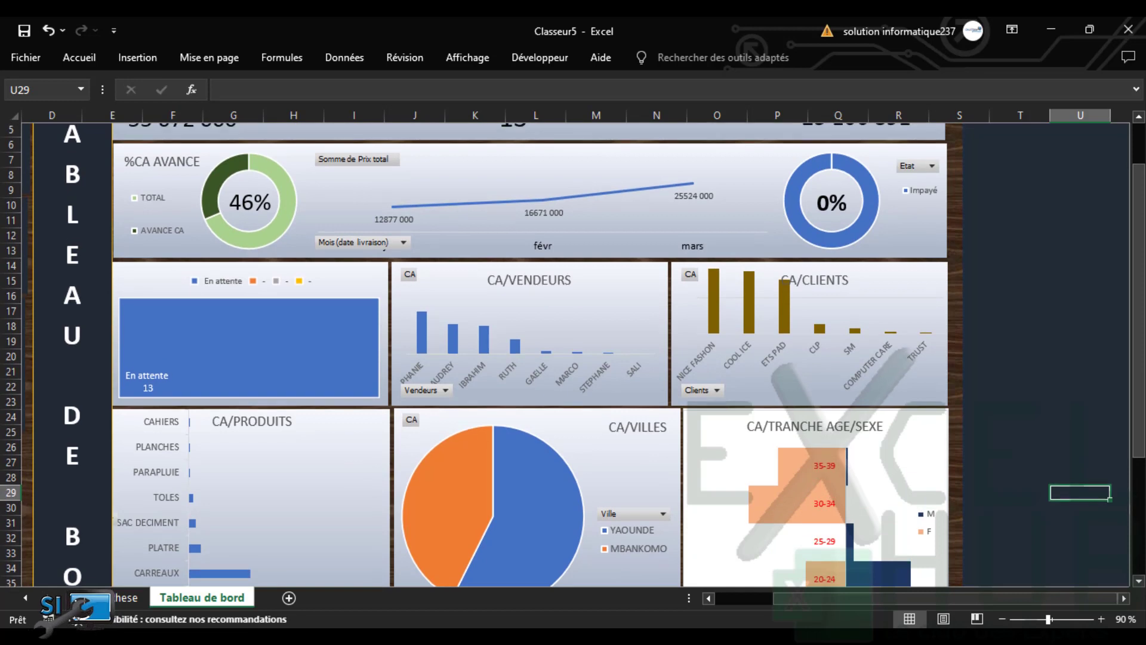
{"action": "scroll", "coordinate": [573, 355], "scroll_direction": "up", "scroll_amount": 1}
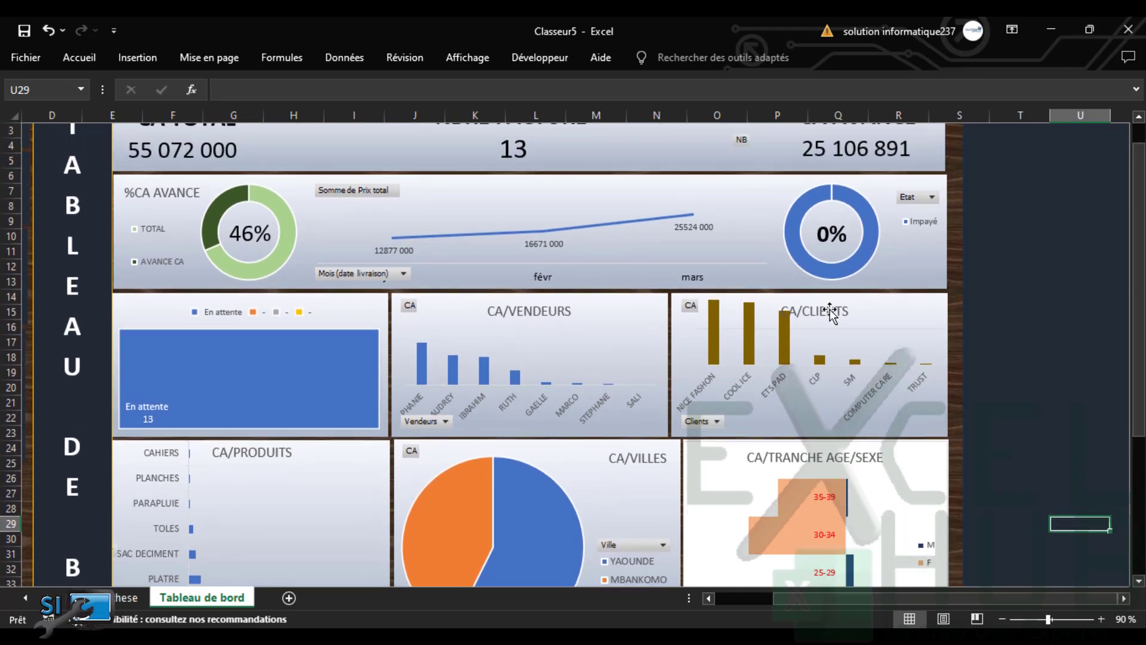
Move the CA/CLIENTS chart title to the right
{"action": "left_click", "coordinate": [832, 313]}
{"action": "left_click_drag", "start_coordinate": [839, 321], "coordinate": [915, 320]}
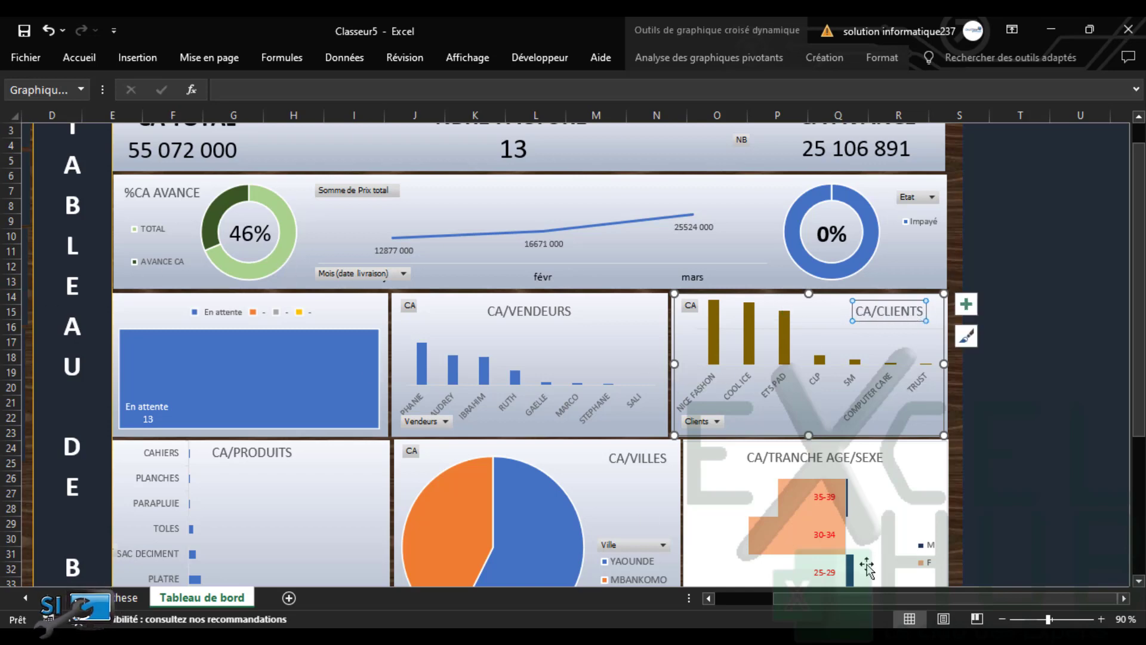
{"action": "left_click_drag", "start_coordinate": [858, 598], "coordinate": [585, 569]}
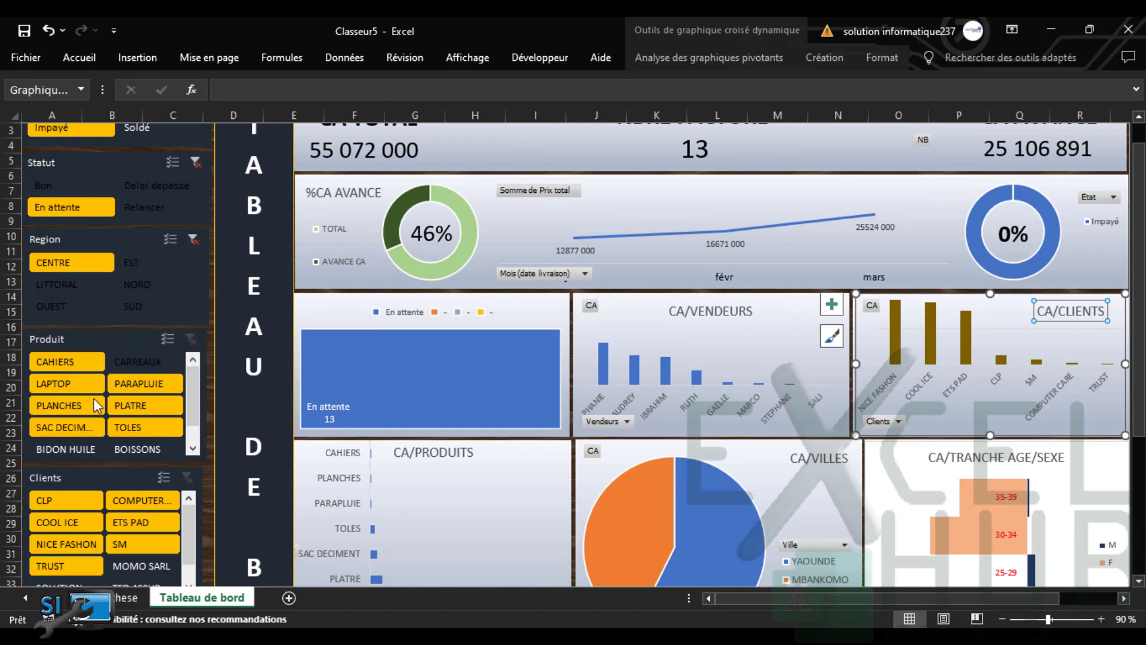
Clear the Clients, Region and Statut slicers and filter the status to Relancer
{"action": "left_click", "coordinate": [63, 544]}
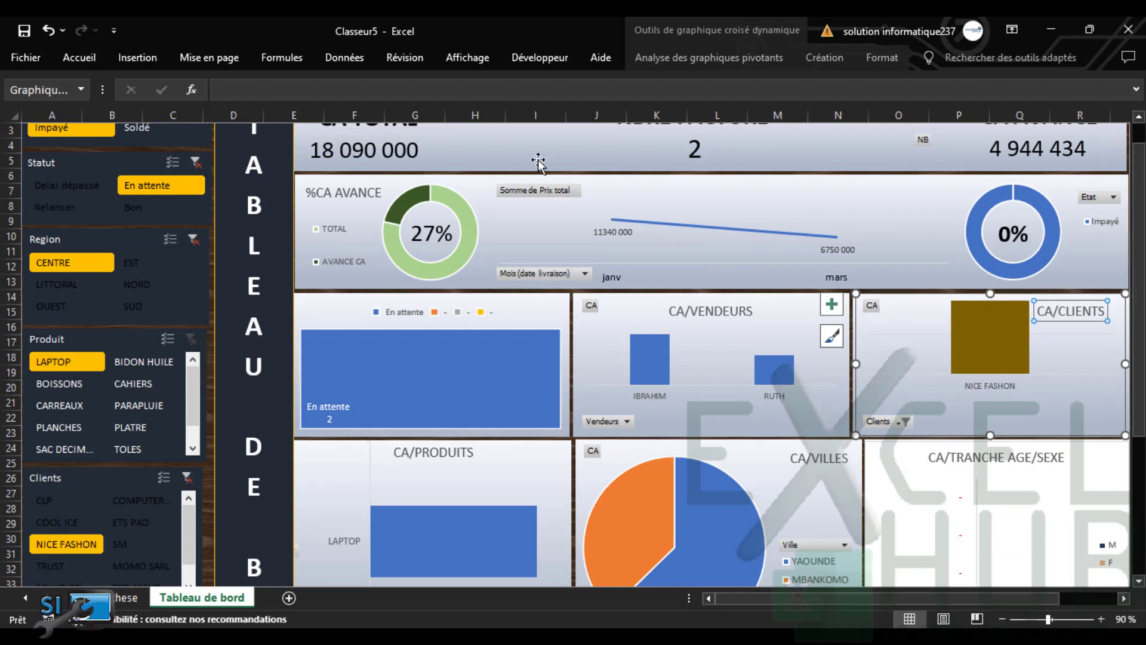
{"action": "left_click", "coordinate": [187, 477]}
{"action": "left_click", "coordinate": [193, 351]}
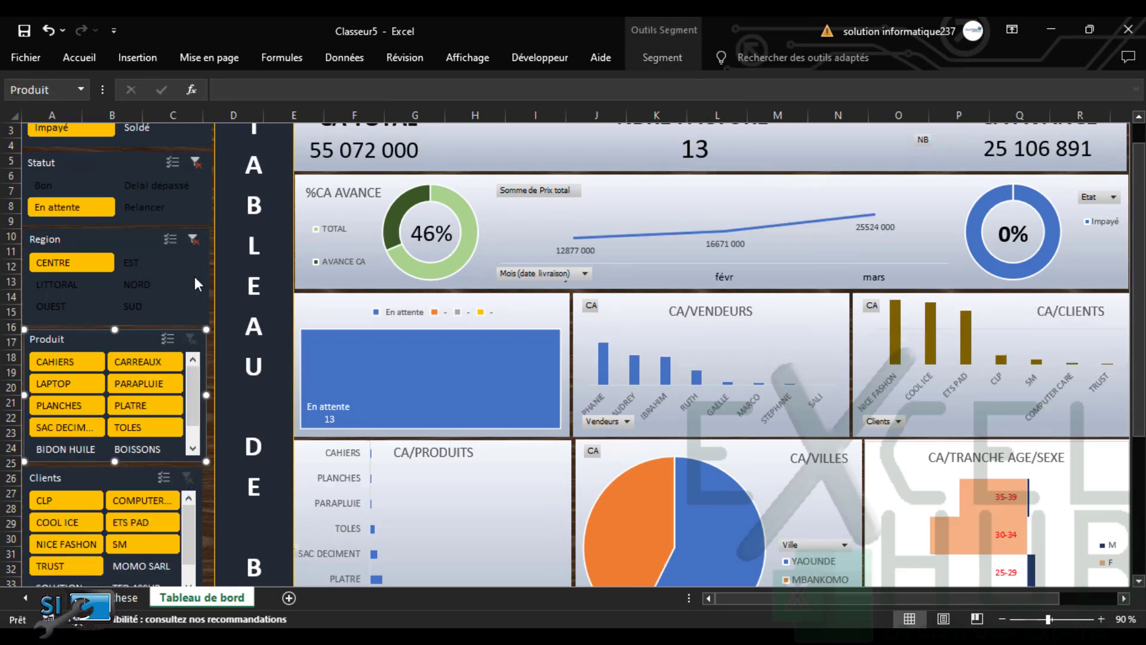
{"action": "left_click", "coordinate": [193, 239]}
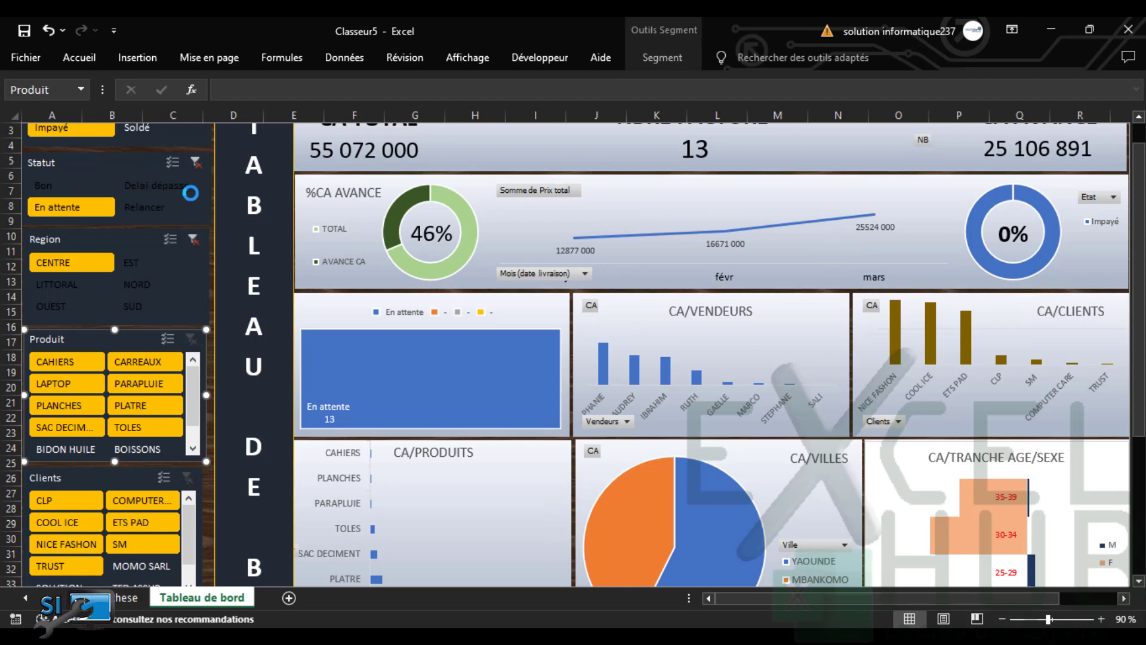
{"action": "left_click", "coordinate": [194, 161]}
{"action": "left_click", "coordinate": [141, 209]}
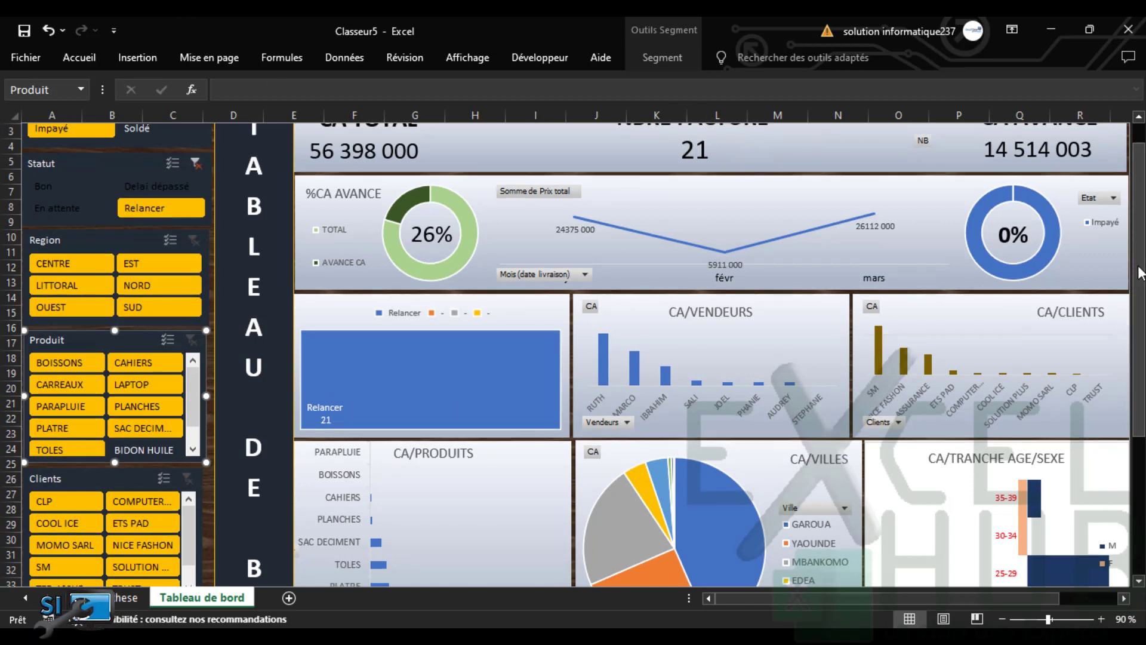
Add STEPHANE to the sellers filter and narrow Clients to SM only (4 invoices, 24 103 000)
{"action": "left_click_drag", "start_coordinate": [1140, 273], "coordinate": [1132, 419]}
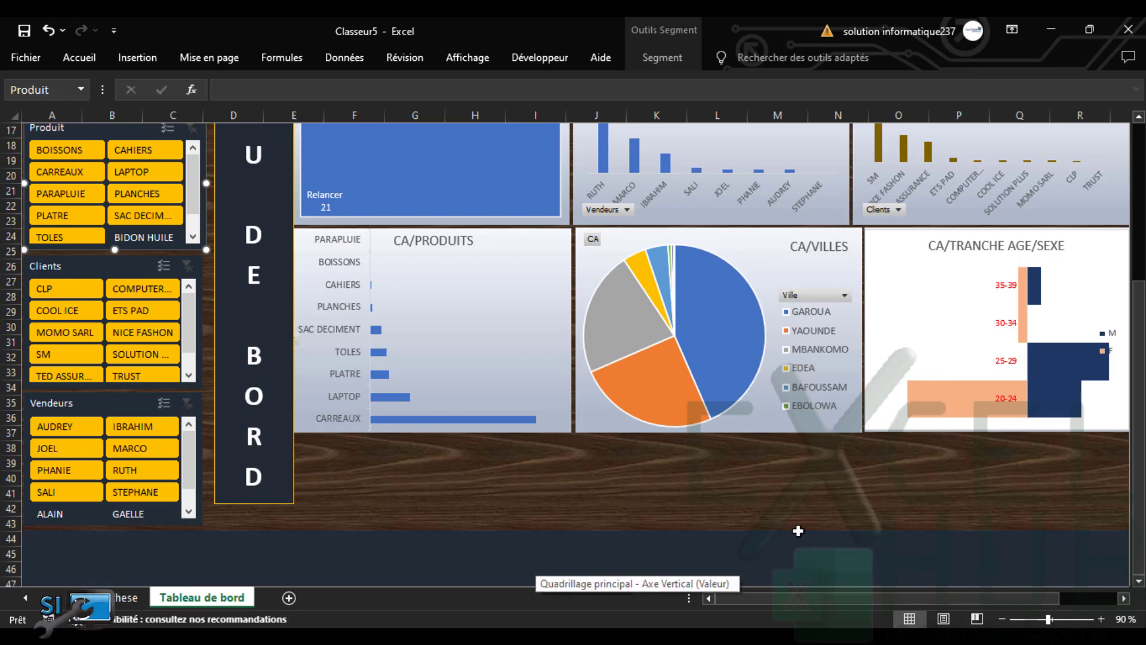
{"action": "scroll", "coordinate": [1122, 334], "scroll_direction": "up", "scroll_amount": 3}
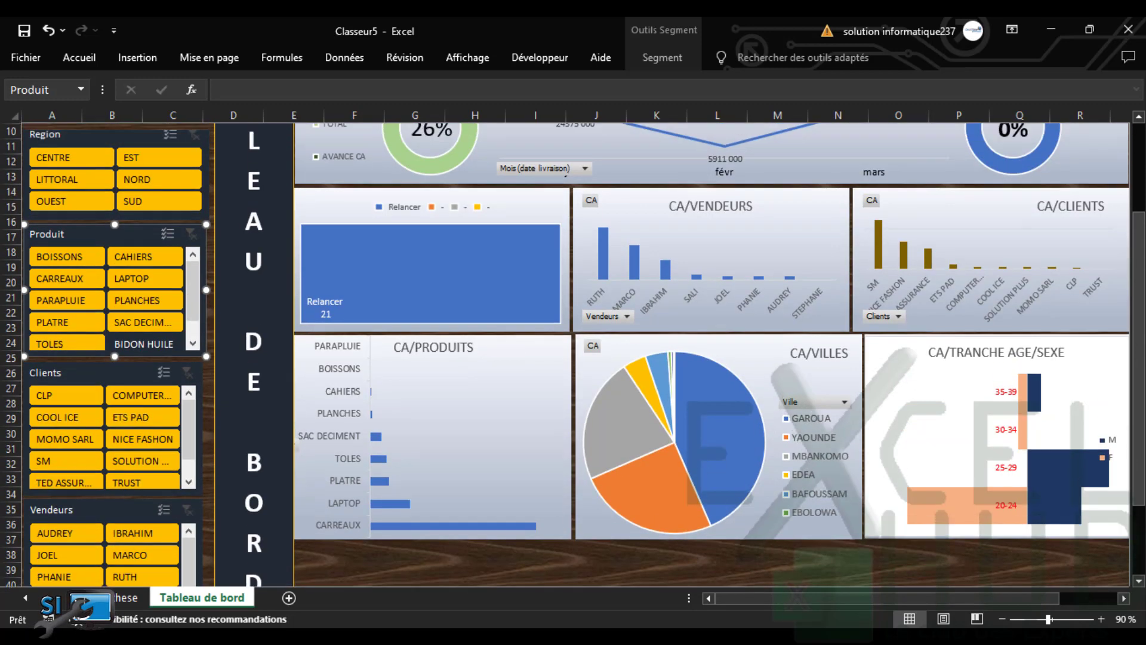
{"action": "scroll", "coordinate": [1046, 284], "scroll_direction": "up", "scroll_amount": 1}
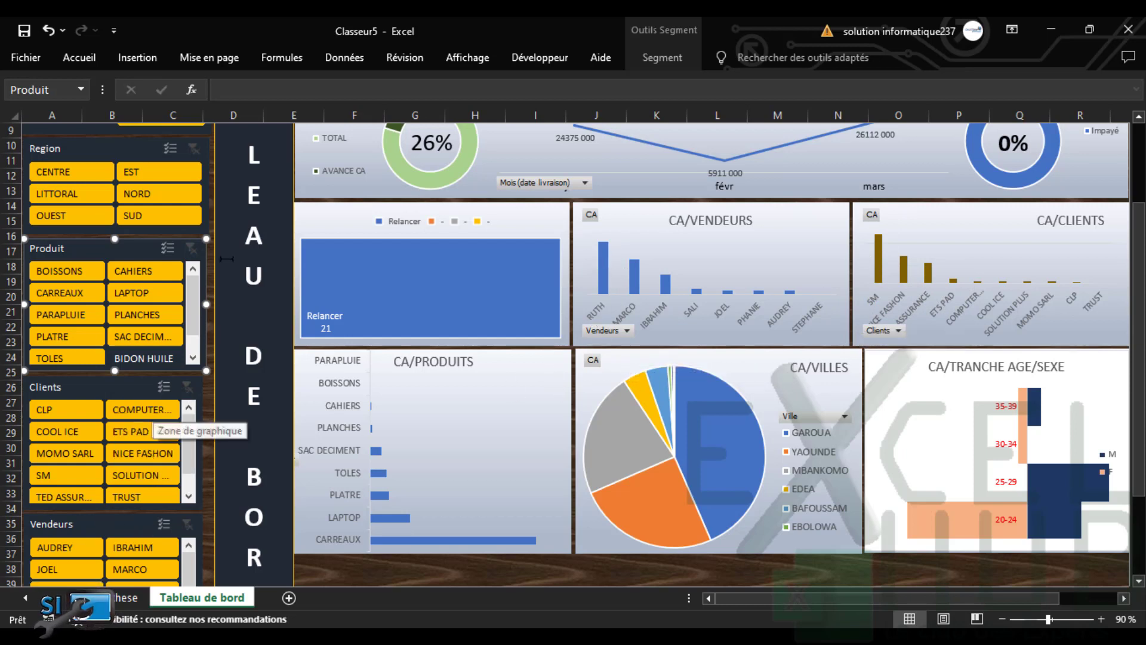
{"action": "scroll", "coordinate": [1116, 365], "scroll_direction": "down", "scroll_amount": 3}
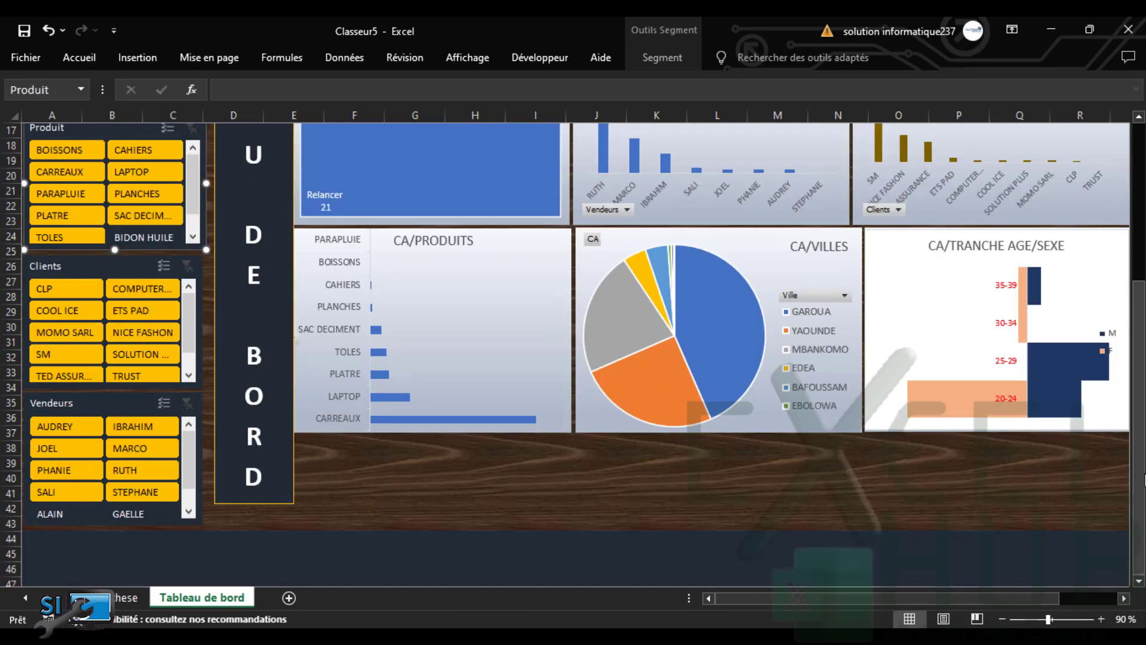
{"action": "left_click", "coordinate": [135, 491], "text": "ctrl"}
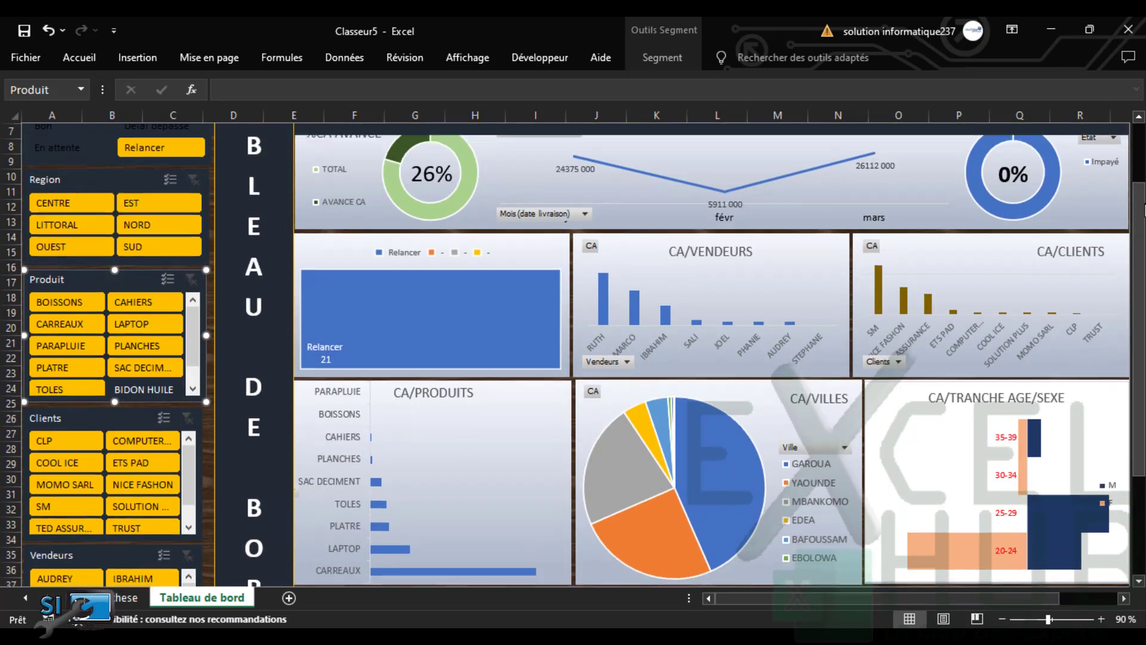
{"action": "scroll", "coordinate": [356, 224], "scroll_direction": "up", "scroll_amount": 4}
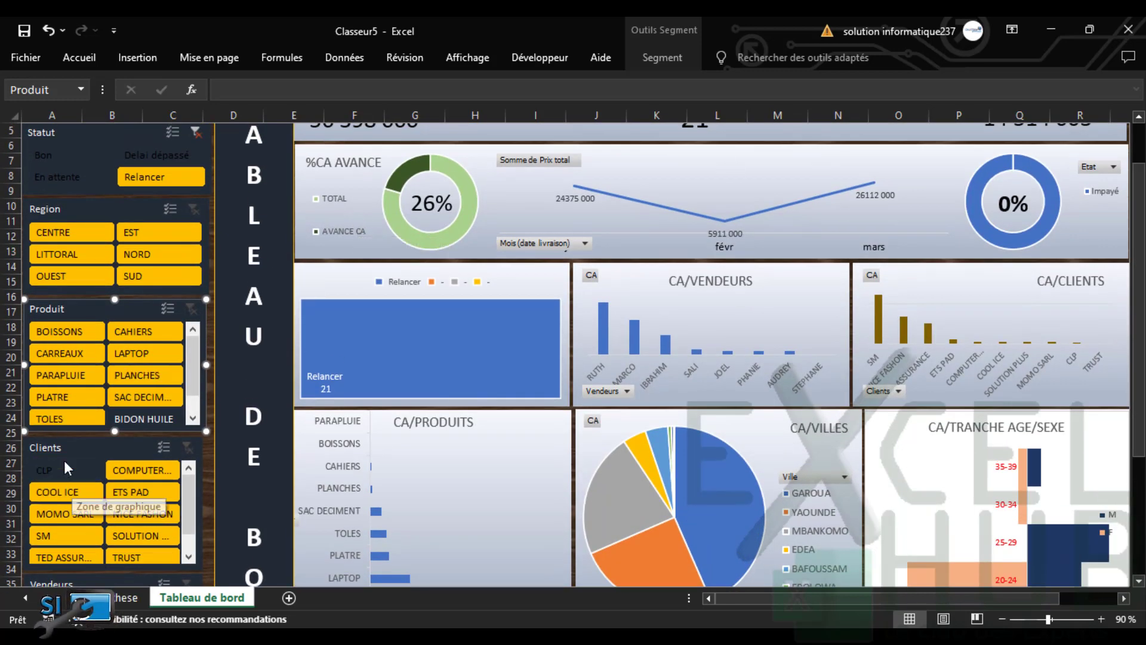
{"action": "left_click", "coordinate": [174, 514], "text": "ctrl"}
{"action": "left_click_drag", "start_coordinate": [188, 516], "coordinate": [192, 551]}
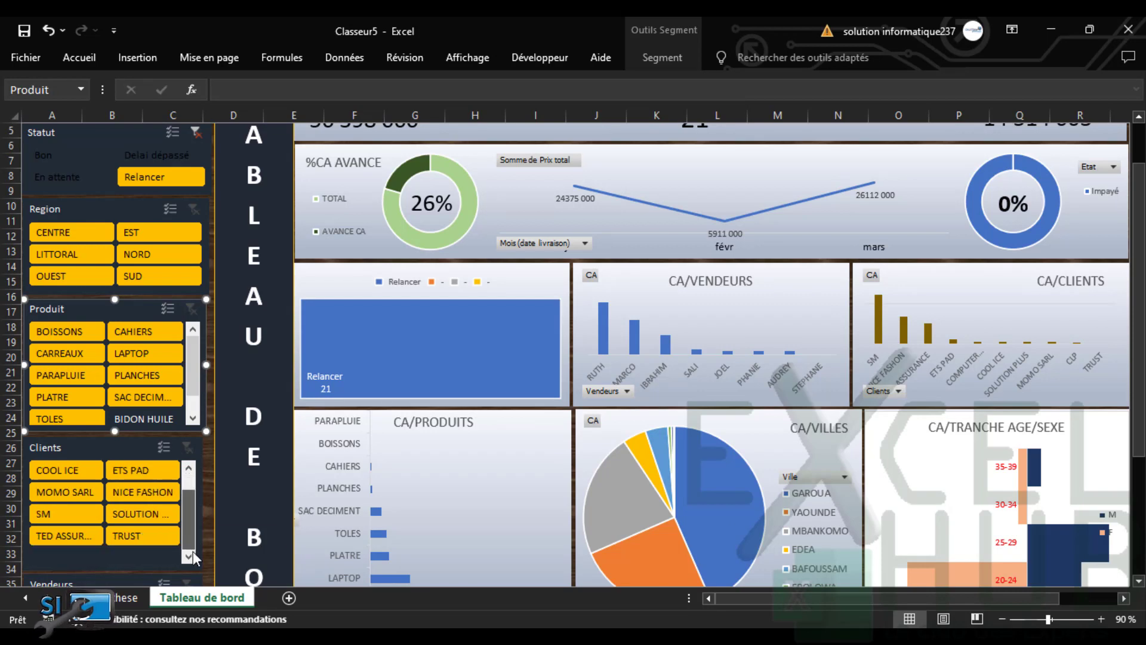
{"action": "left_click", "coordinate": [59, 510]}
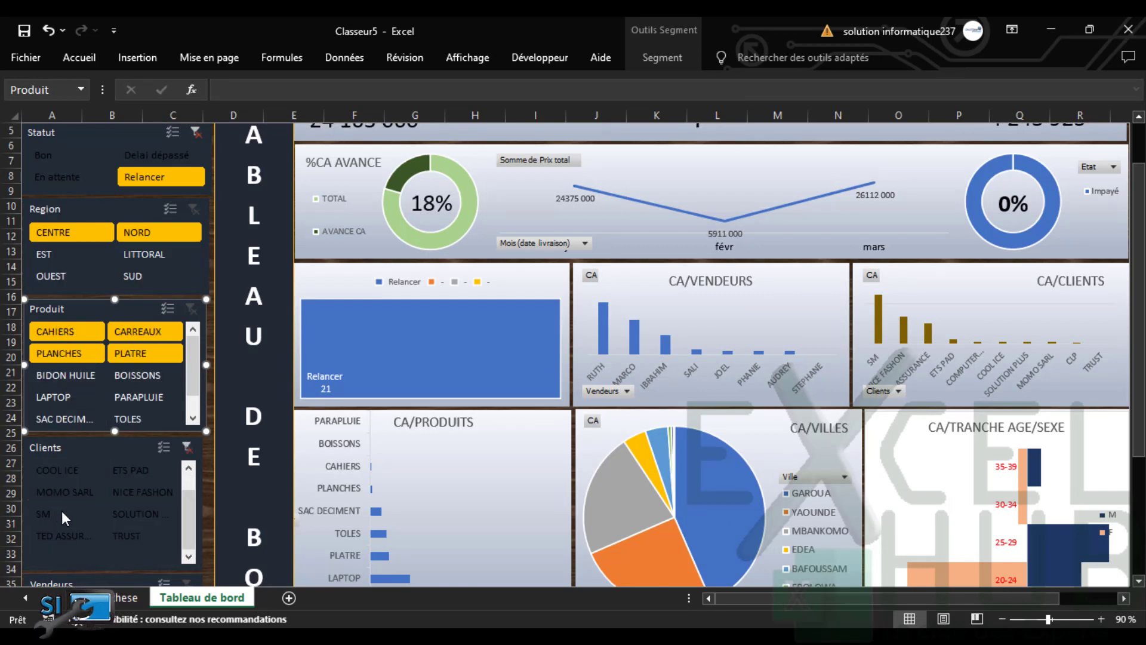
{"action": "left_click_drag", "start_coordinate": [1143, 308], "coordinate": [1143, 275]}
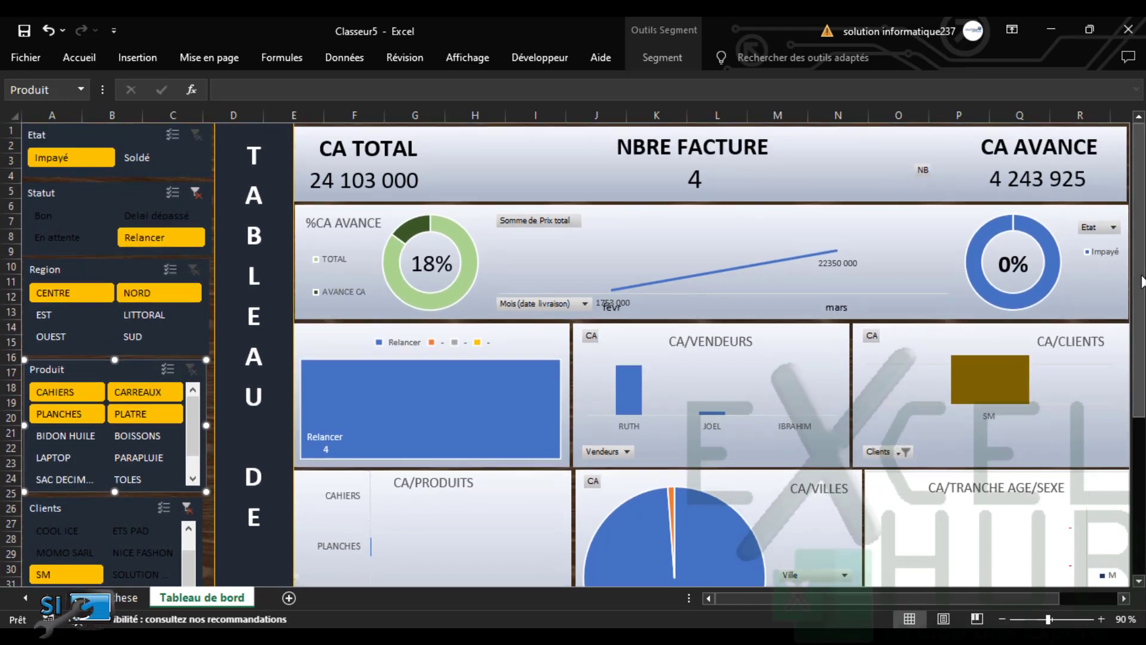
Clear the Statut filter, select CENTRE in the Region slicer and clear the Clients filter
{"action": "left_click", "coordinate": [133, 294]}
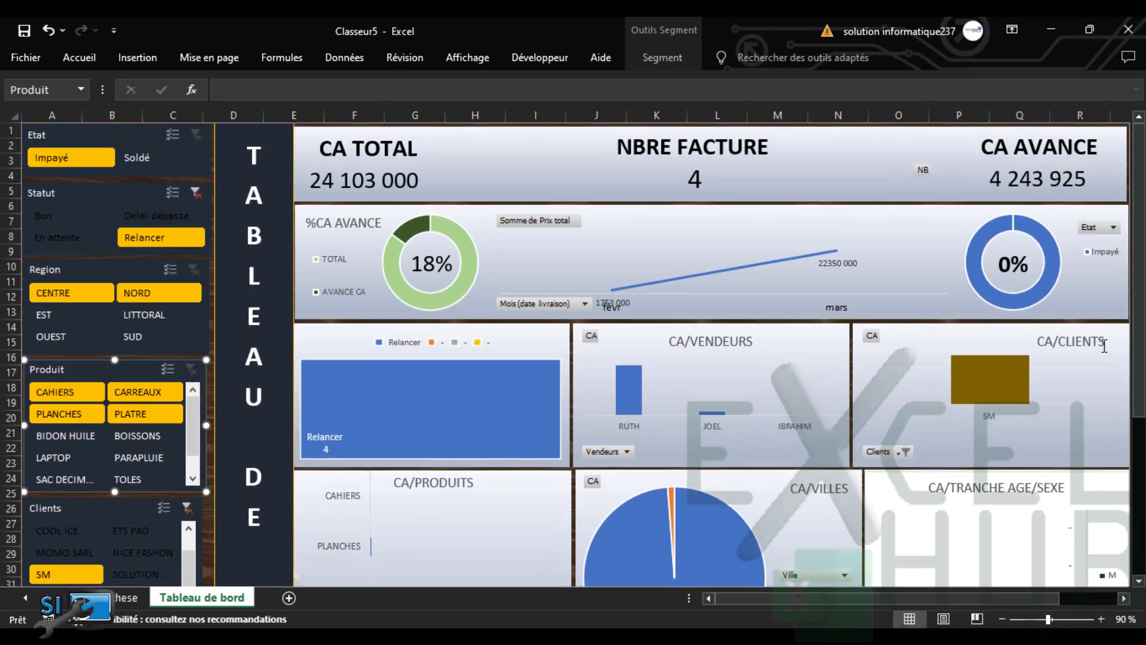
{"action": "scroll", "coordinate": [1140, 382], "scroll_direction": "down", "scroll_amount": 3}
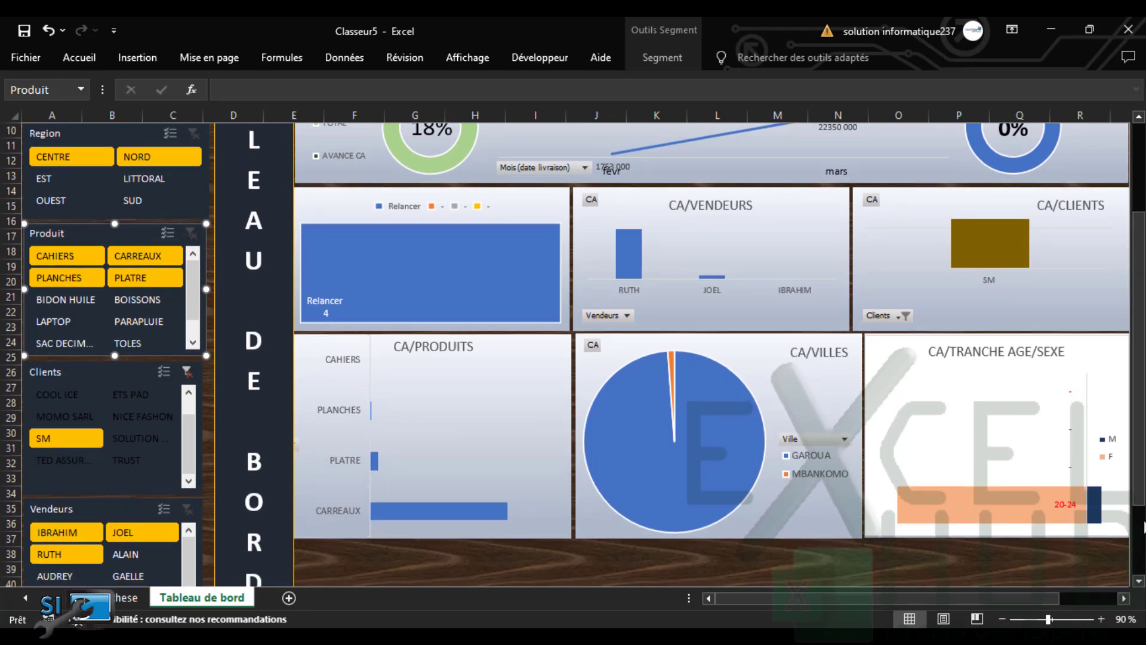
{"action": "left_click_drag", "start_coordinate": [1139, 501], "coordinate": [1139, 535]}
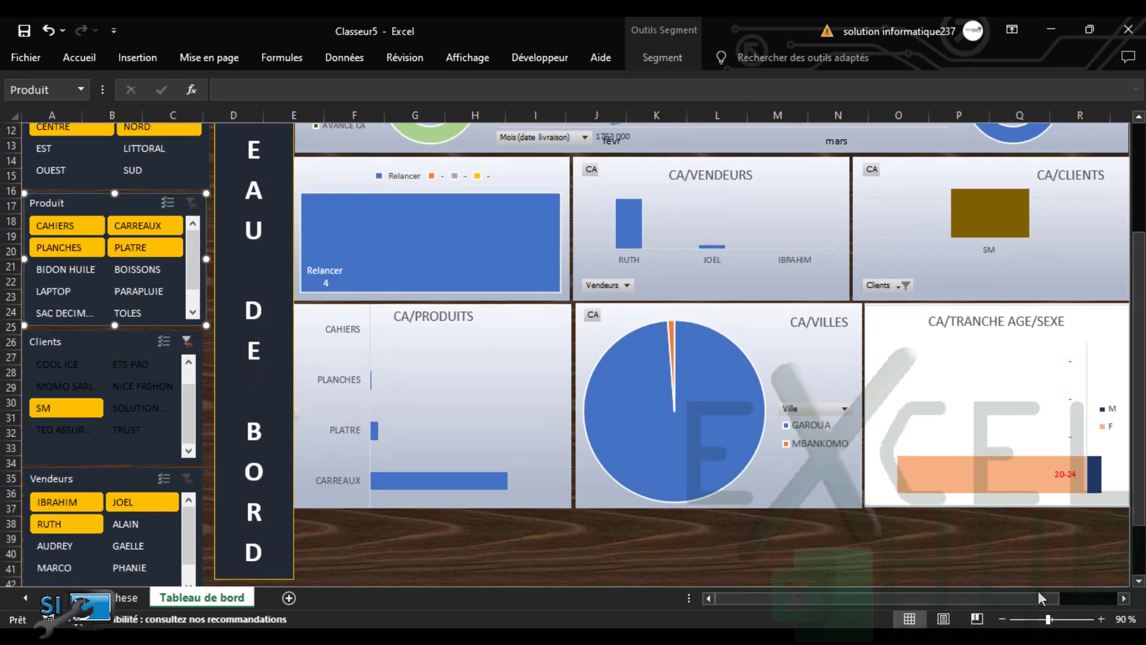
{"action": "scroll", "coordinate": [1079, 604], "scroll_direction": "right", "scroll_amount": 3}
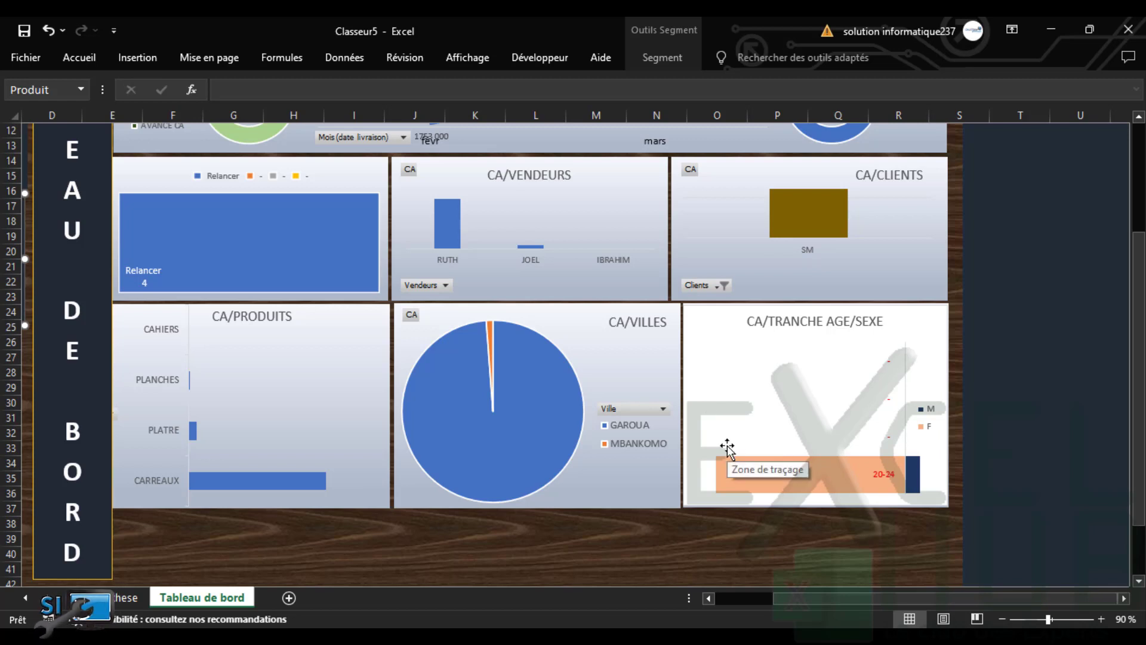
{"action": "scroll", "coordinate": [798, 604], "scroll_direction": "left", "scroll_amount": 3}
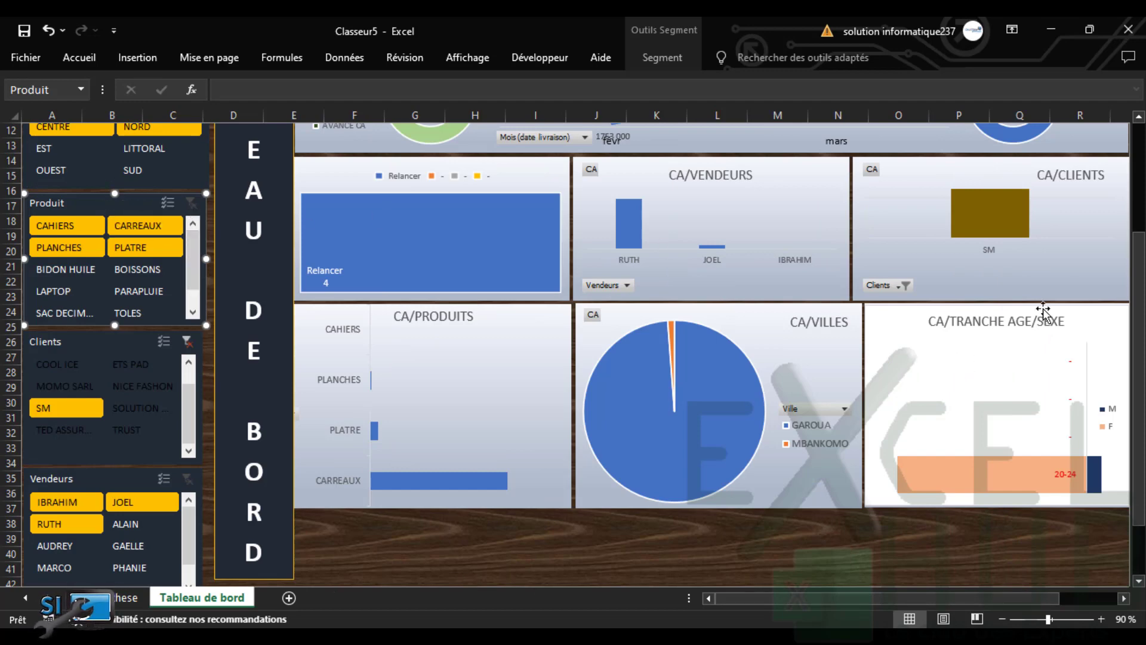
{"action": "left_click_drag", "start_coordinate": [1138, 274], "coordinate": [1137, 143]}
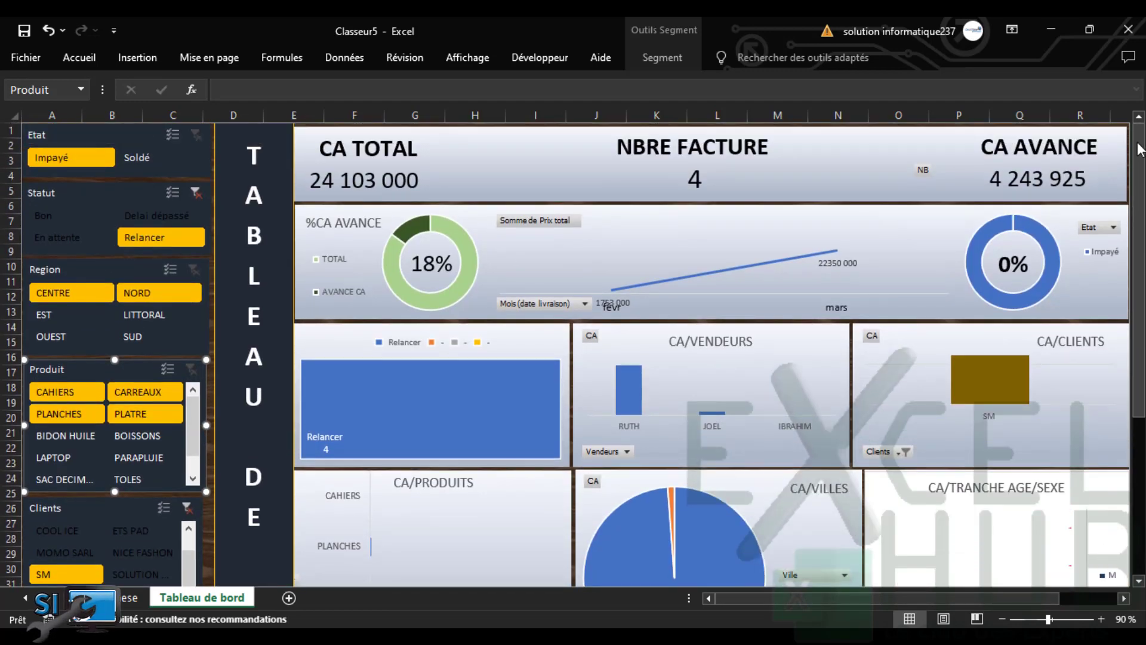
{"action": "left_click", "coordinate": [195, 192]}
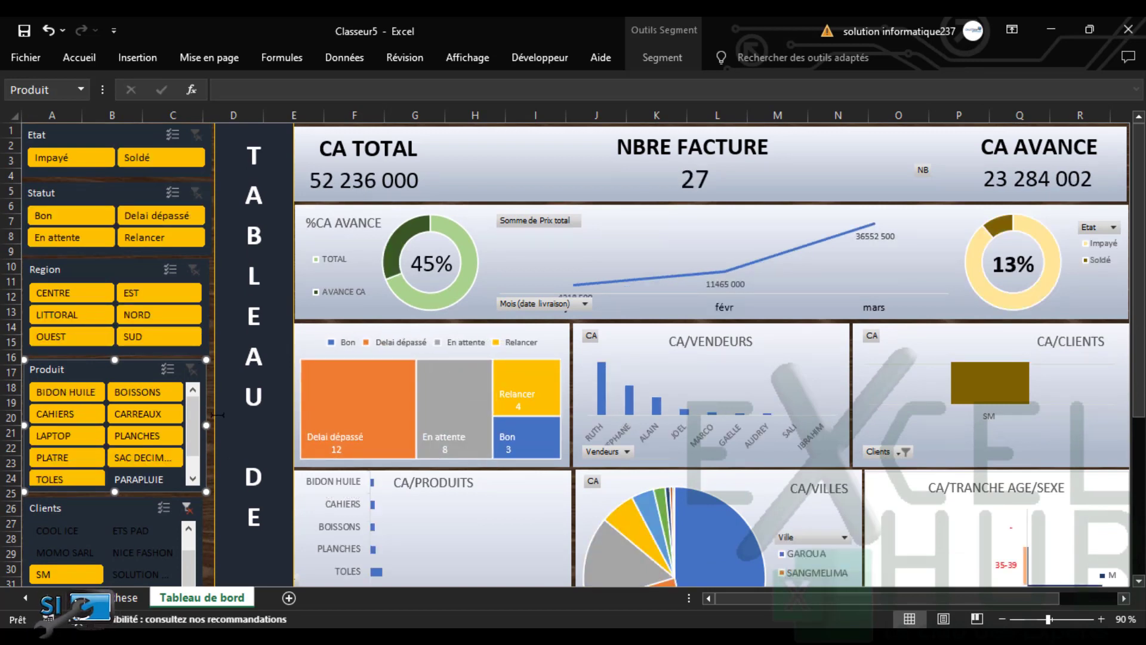
{"action": "left_click", "coordinate": [57, 292]}
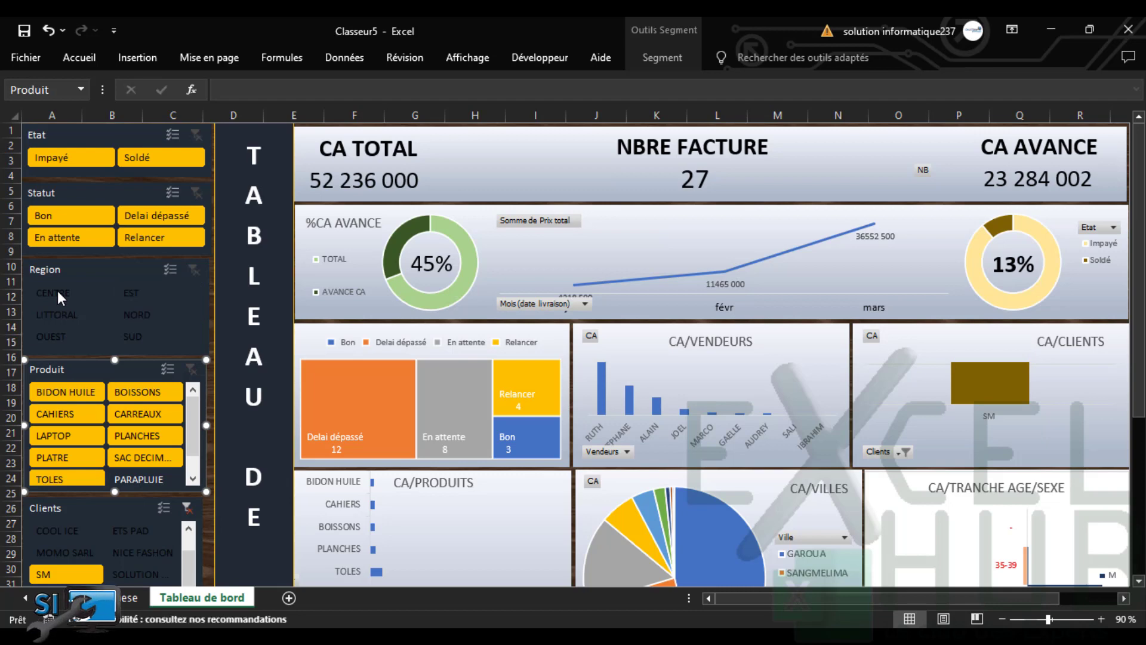
{"action": "left_click", "coordinate": [187, 508]}
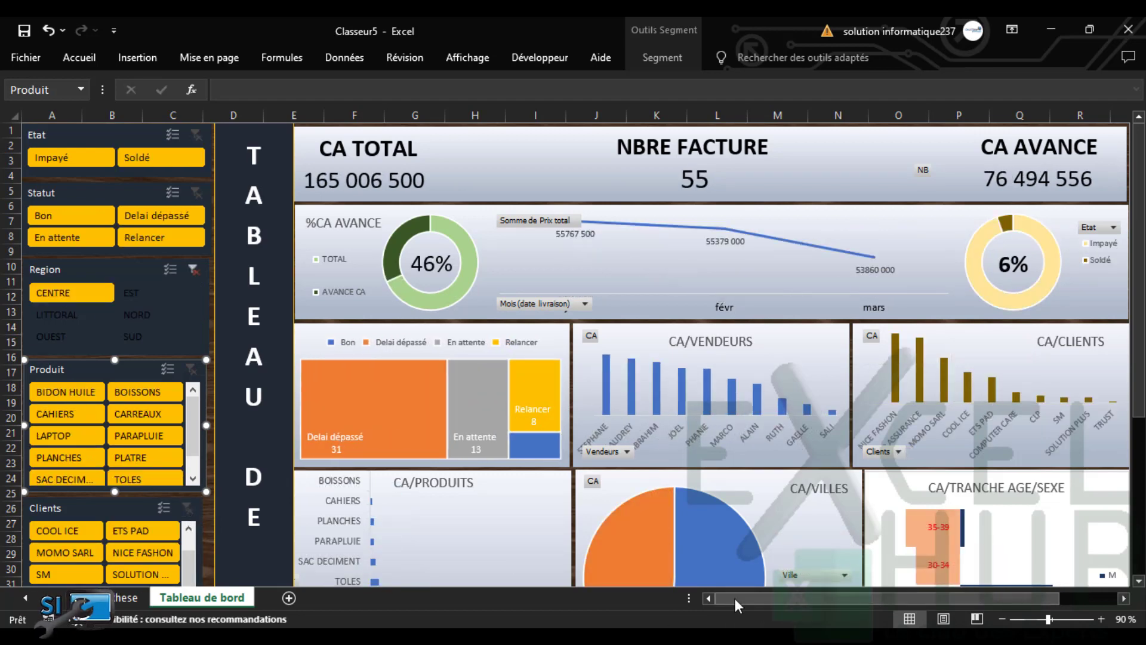
Switch the Region slicer to EST and review the charts (26 invoices, 70 547 000)
{"action": "left_click_drag", "start_coordinate": [739, 605], "coordinate": [826, 600]}
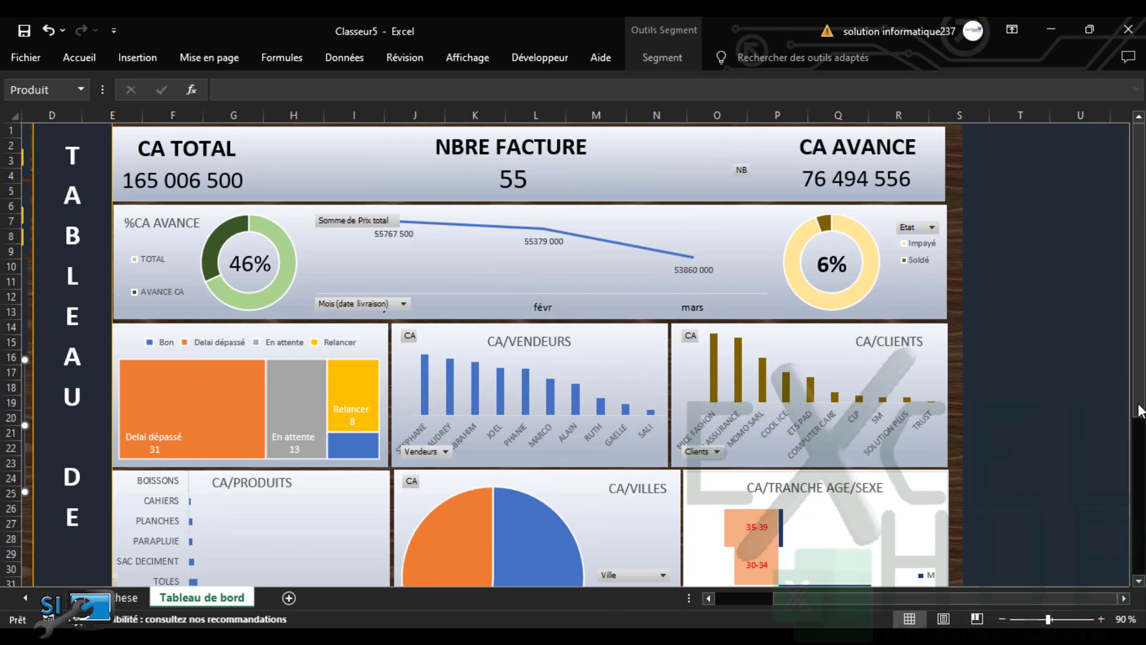
{"action": "left_click_drag", "start_coordinate": [1139, 411], "coordinate": [1139, 521]}
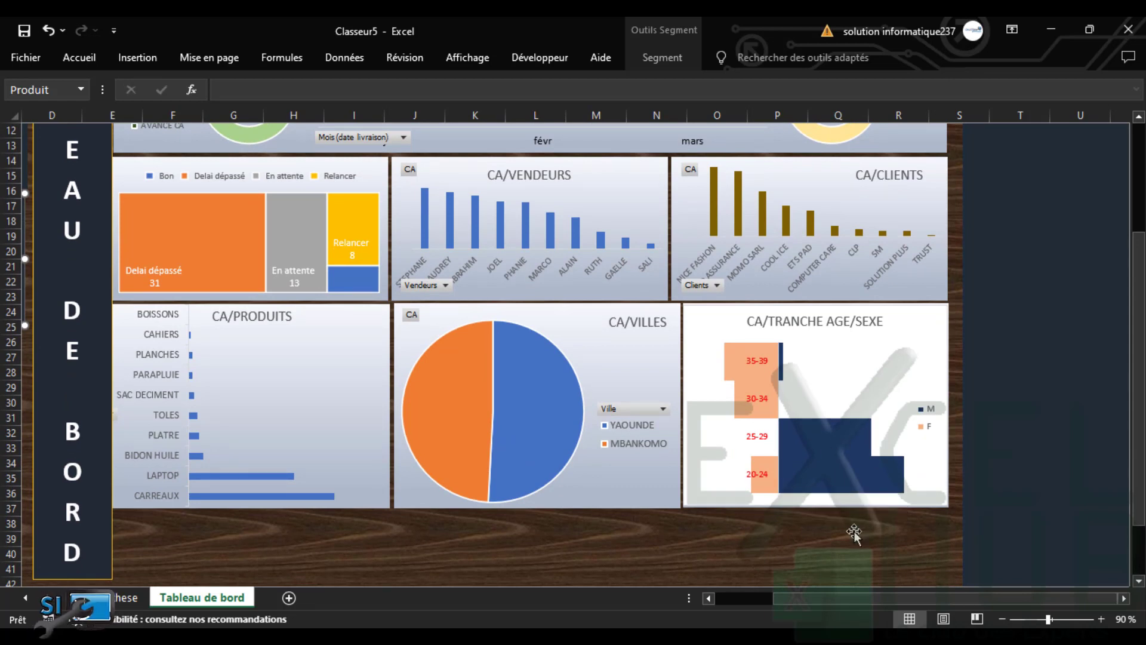
{"action": "left_click_drag", "start_coordinate": [791, 599], "coordinate": [726, 604]}
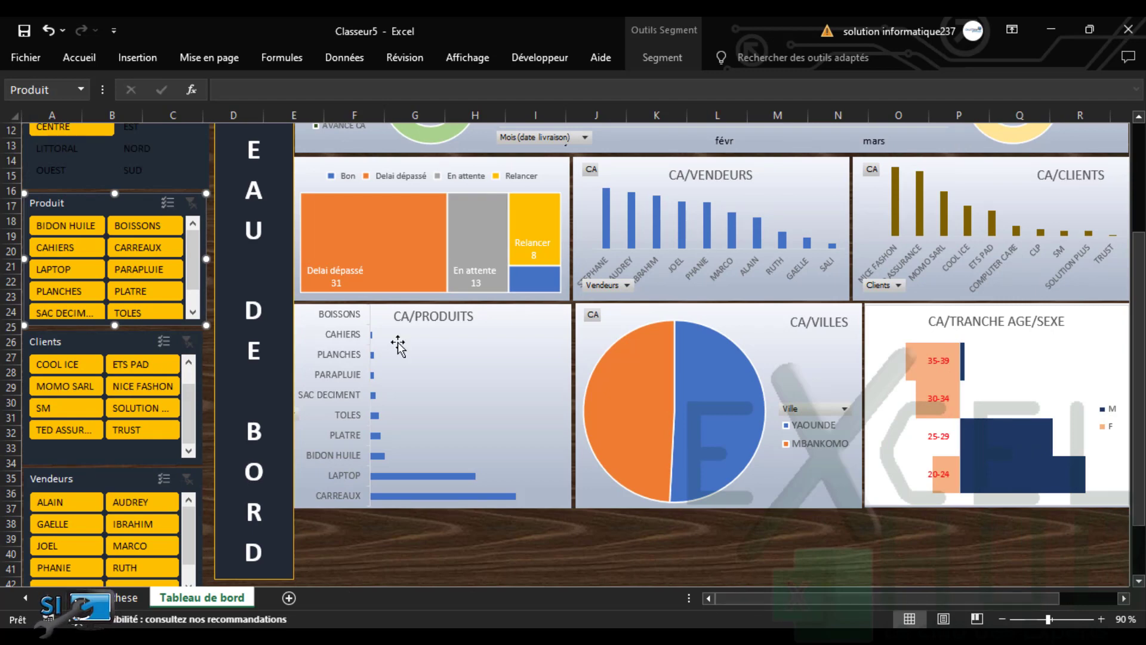
{"action": "left_click_drag", "start_coordinate": [1139, 272], "coordinate": [1139, 216]}
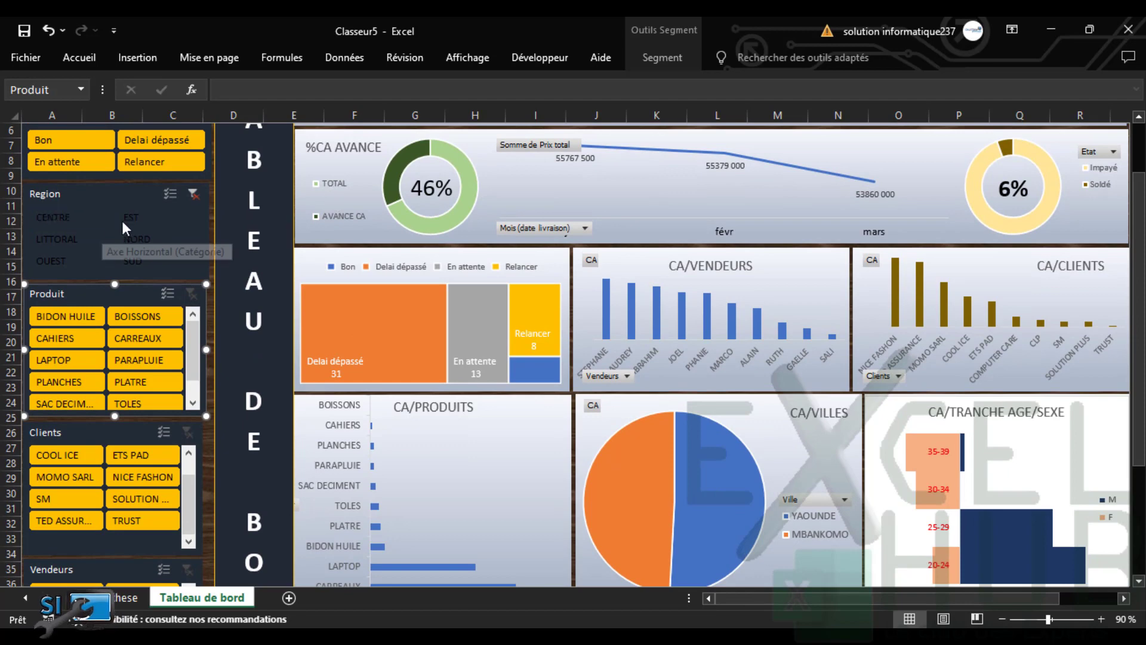
{"action": "left_click", "coordinate": [132, 216]}
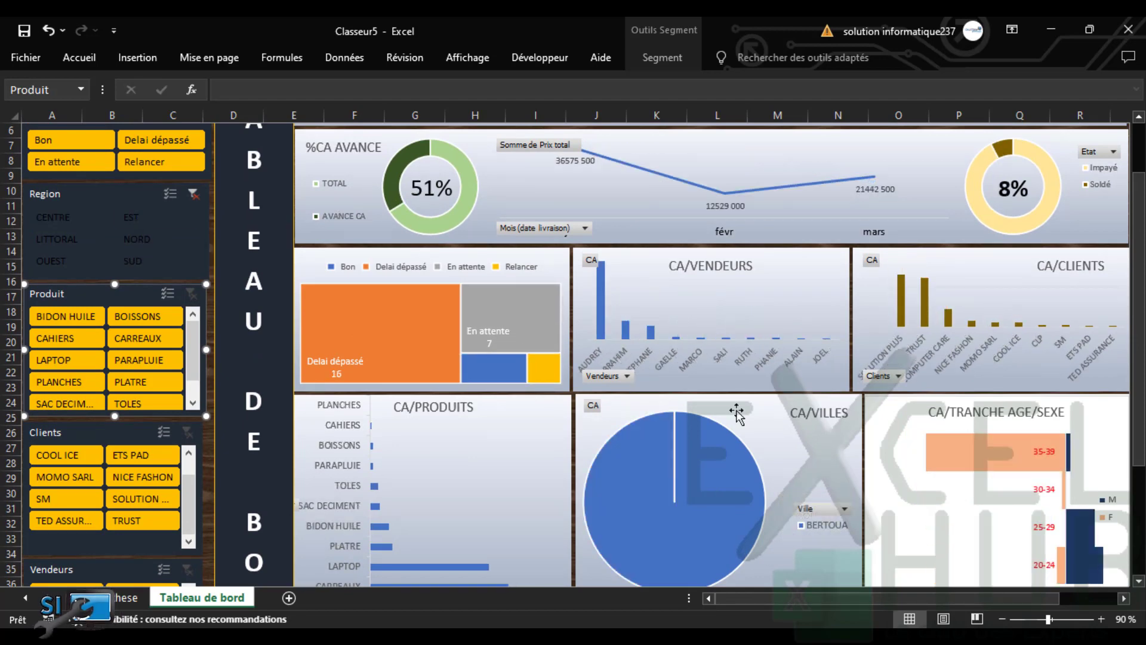
{"action": "left_click_drag", "start_coordinate": [1139, 412], "coordinate": [1128, 468]}
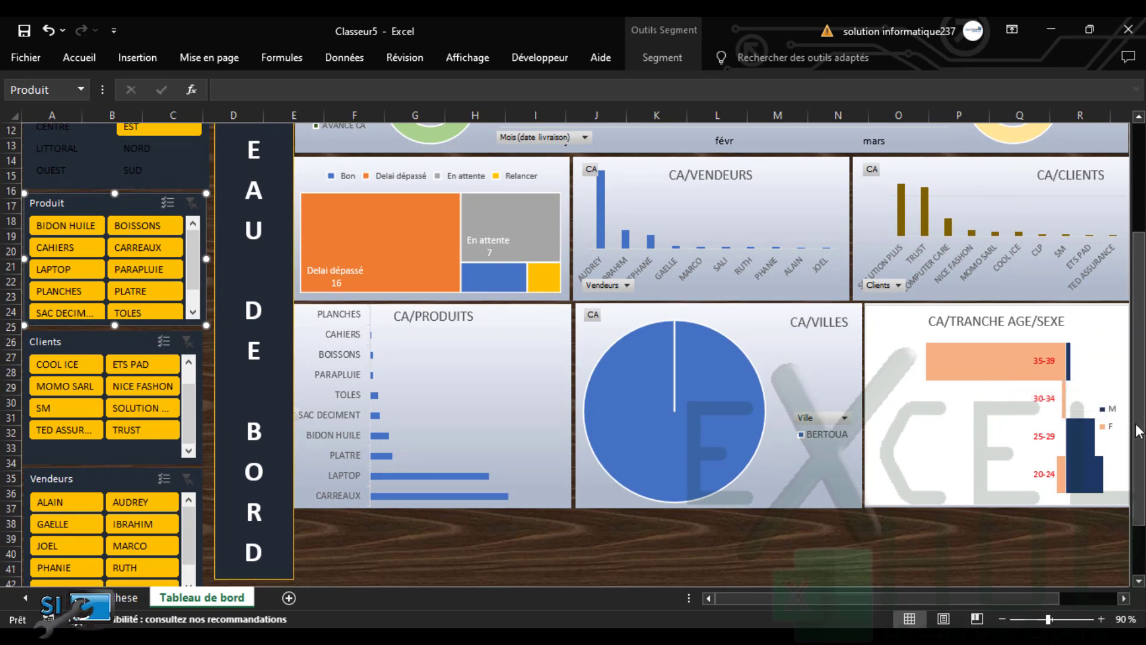
{"action": "scroll", "coordinate": [1057, 376], "scroll_direction": "down", "scroll_amount": 1}
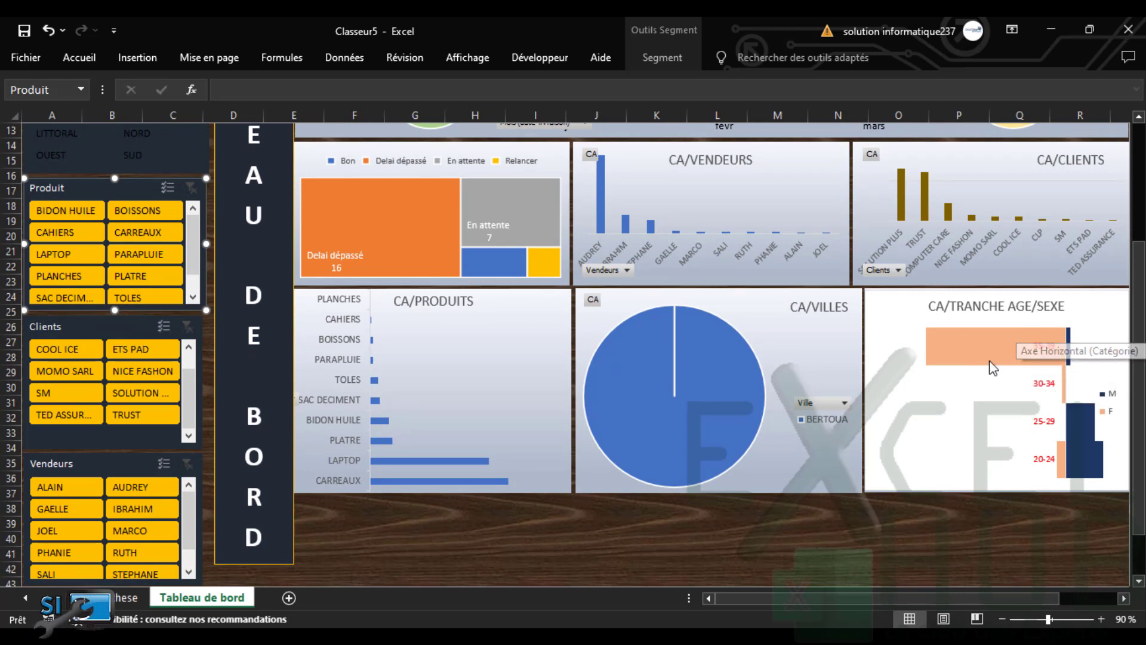
{"action": "mouse_move", "coordinate": [961, 350]}
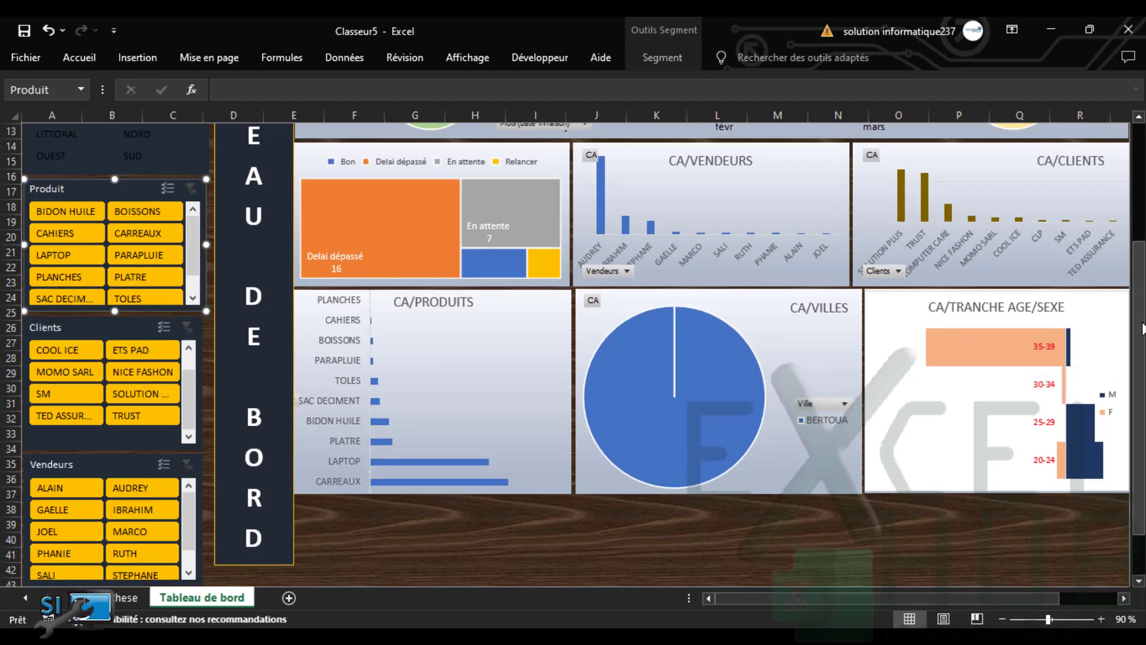
{"action": "scroll", "coordinate": [204, 294], "scroll_direction": "up", "scroll_amount": 4}
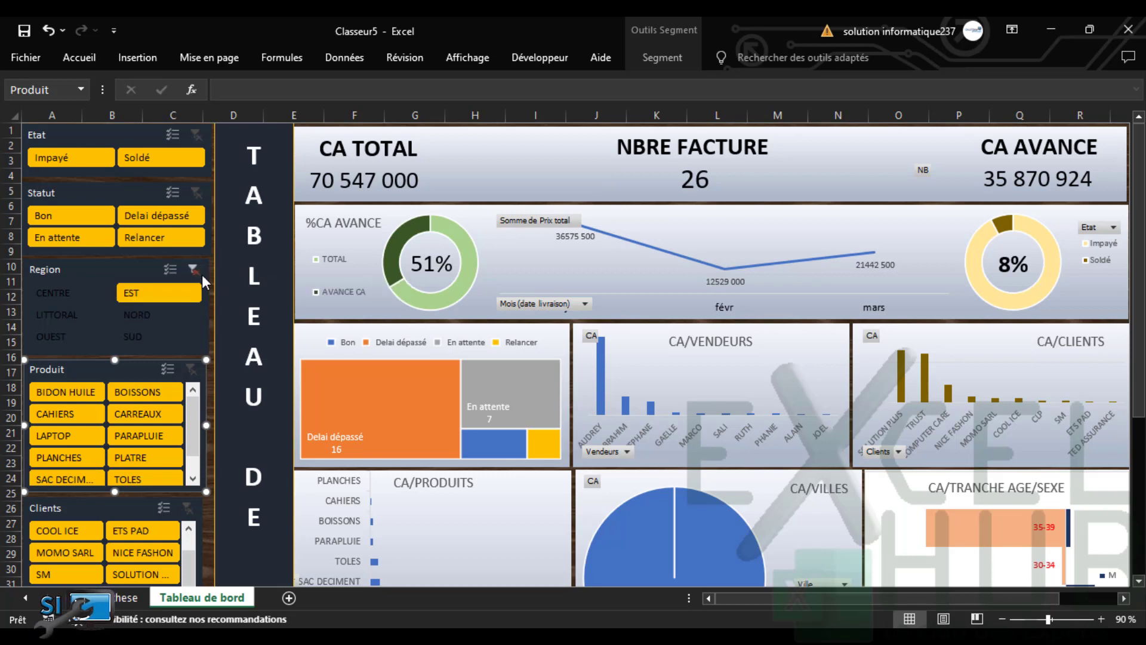
Clear the Region slicer, glance at the Facture sheet and return to Tableau de bord
{"action": "left_click", "coordinate": [194, 270]}
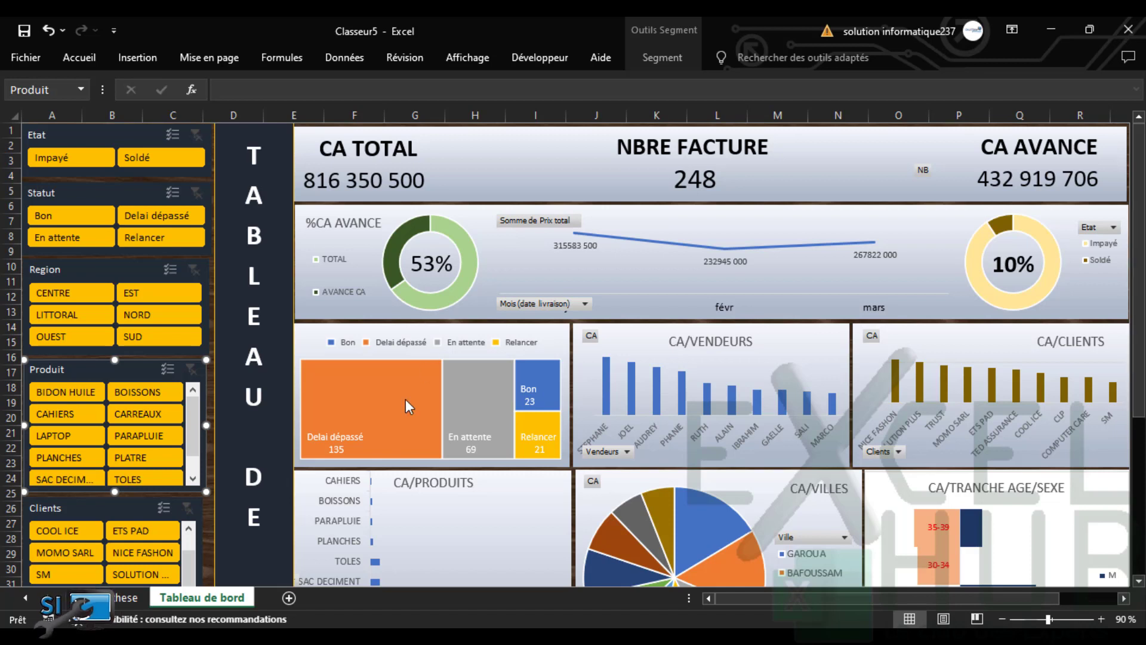
{"action": "left_click", "coordinate": [28, 599]}
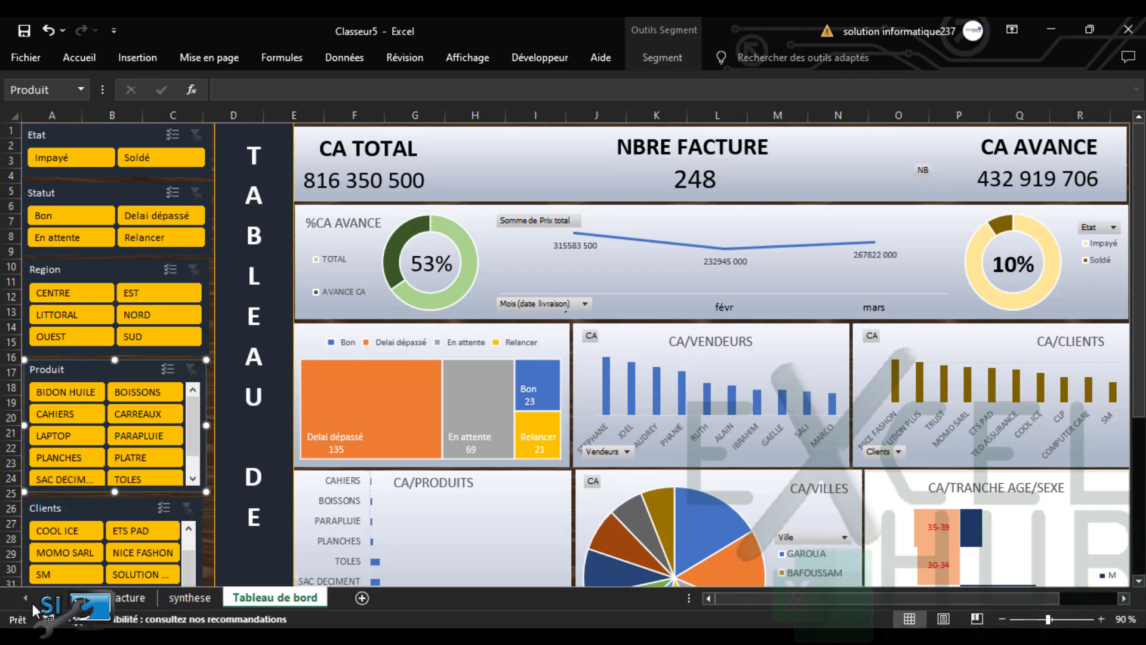
{"action": "left_click", "coordinate": [133, 598]}
{"action": "left_click", "coordinate": [478, 370]}
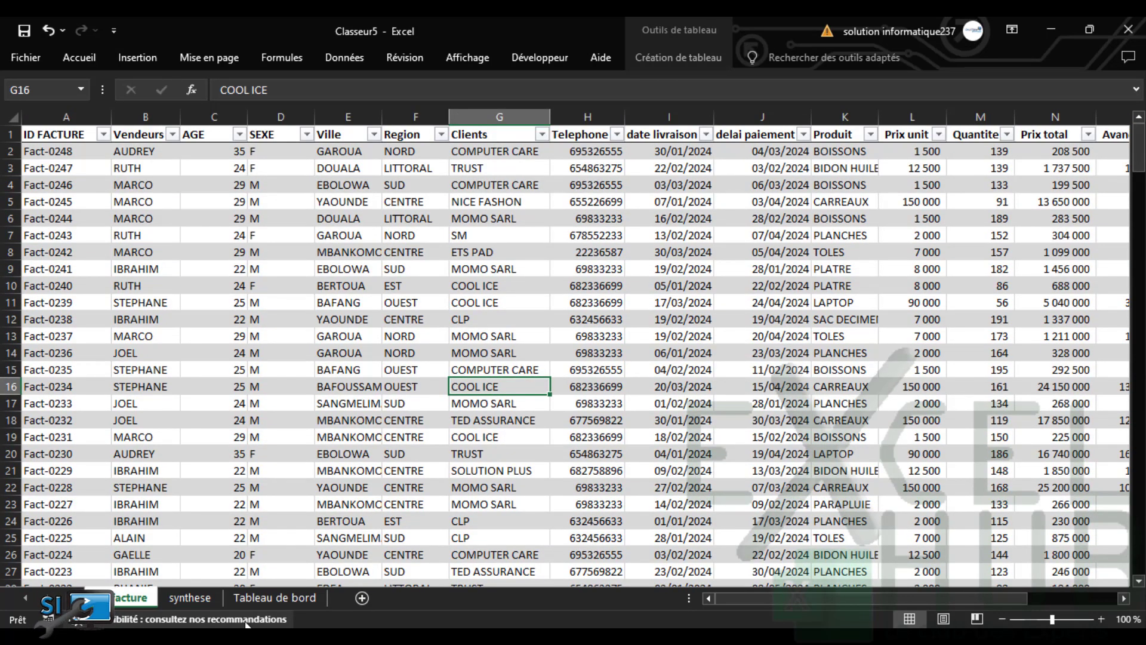
{"action": "left_click", "coordinate": [256, 598]}
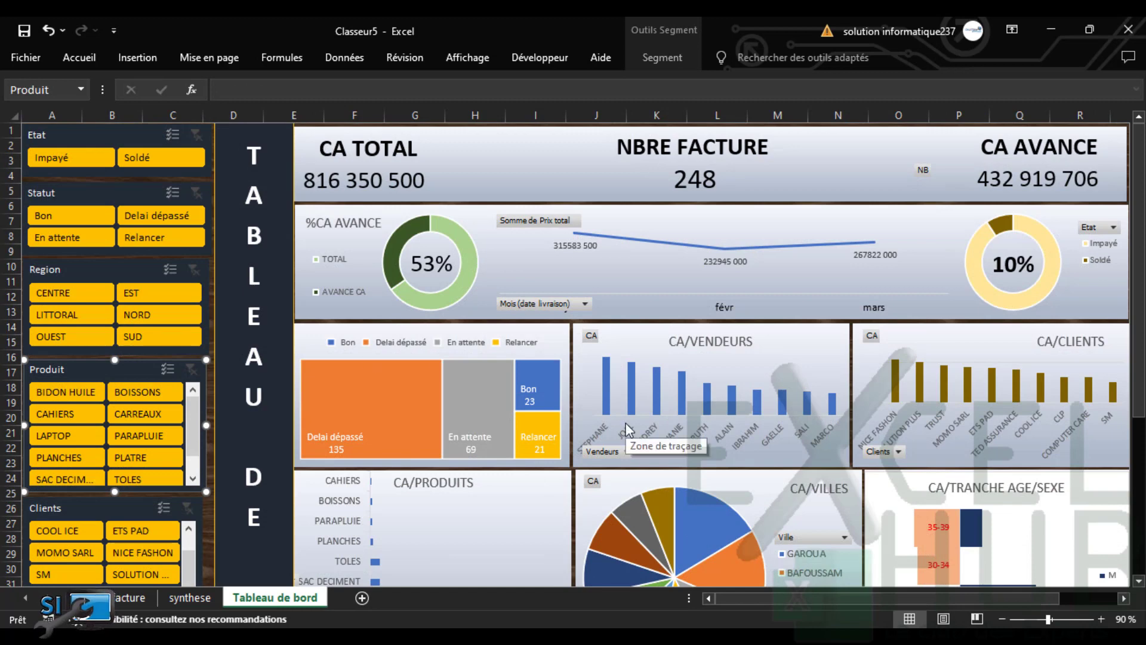